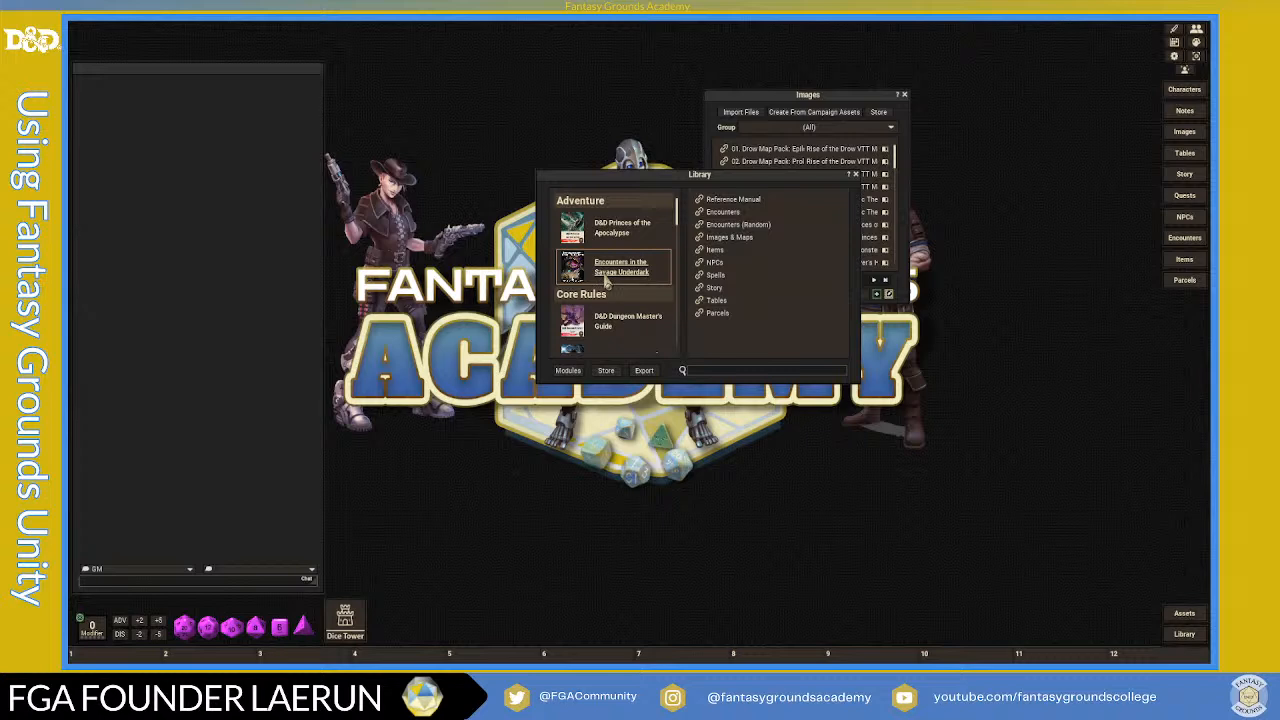
- Open the Data Module Activation list from the Modules button
scroll(614, 282, down, 8)
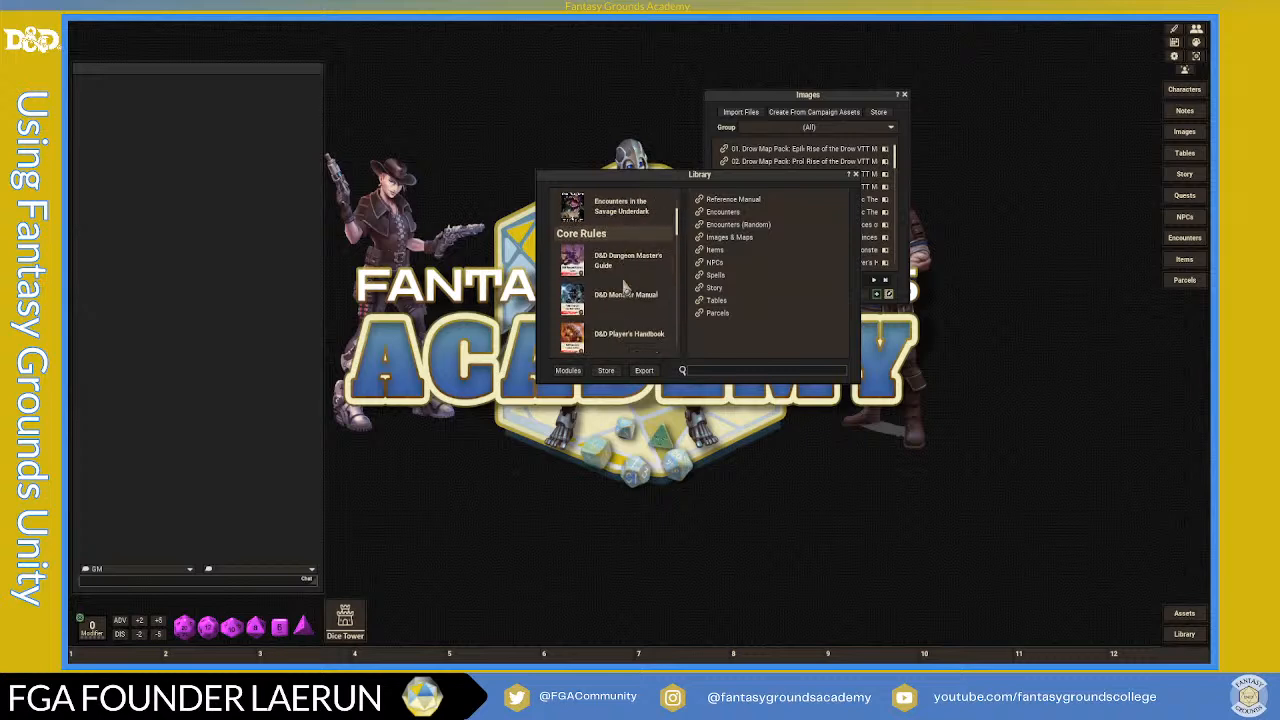
scroll(624, 288, down, 2)
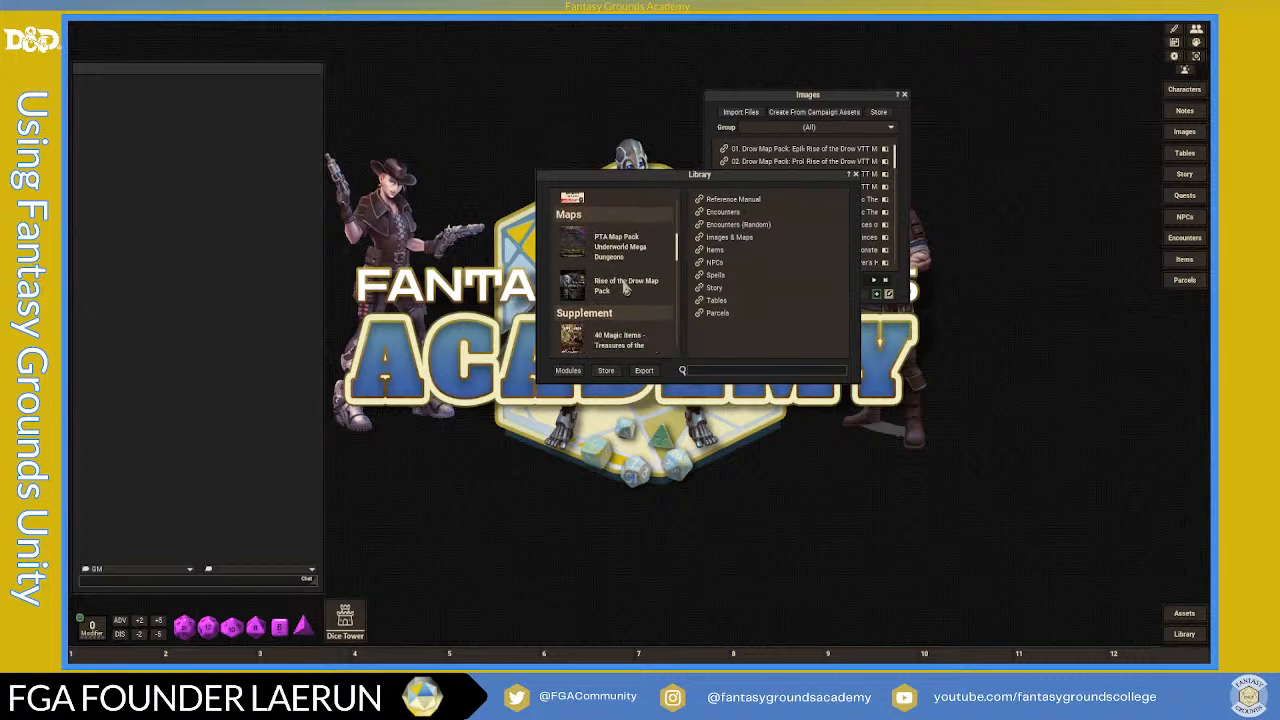
scroll(626, 287, down, 2)
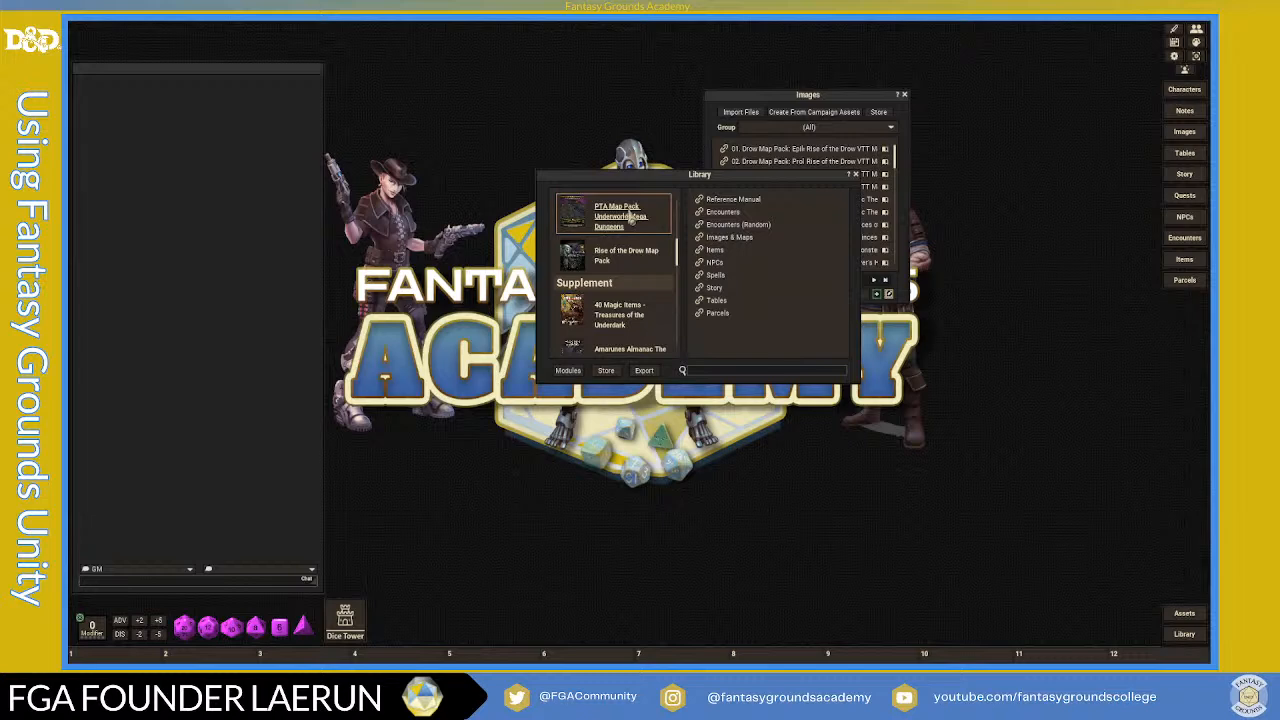
scroll(645, 295, down, 3)
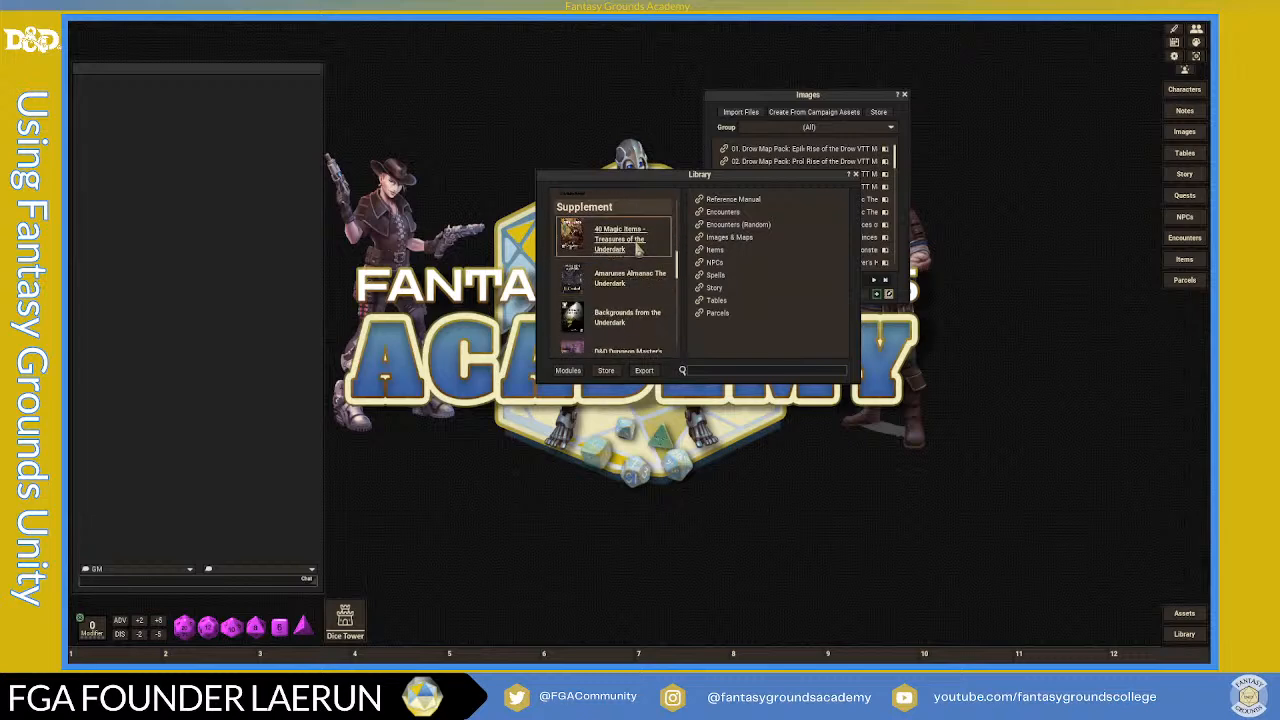
scroll(658, 290, down, 3)
scroll(659, 295, down, 1)
scroll(659, 295, down, 5)
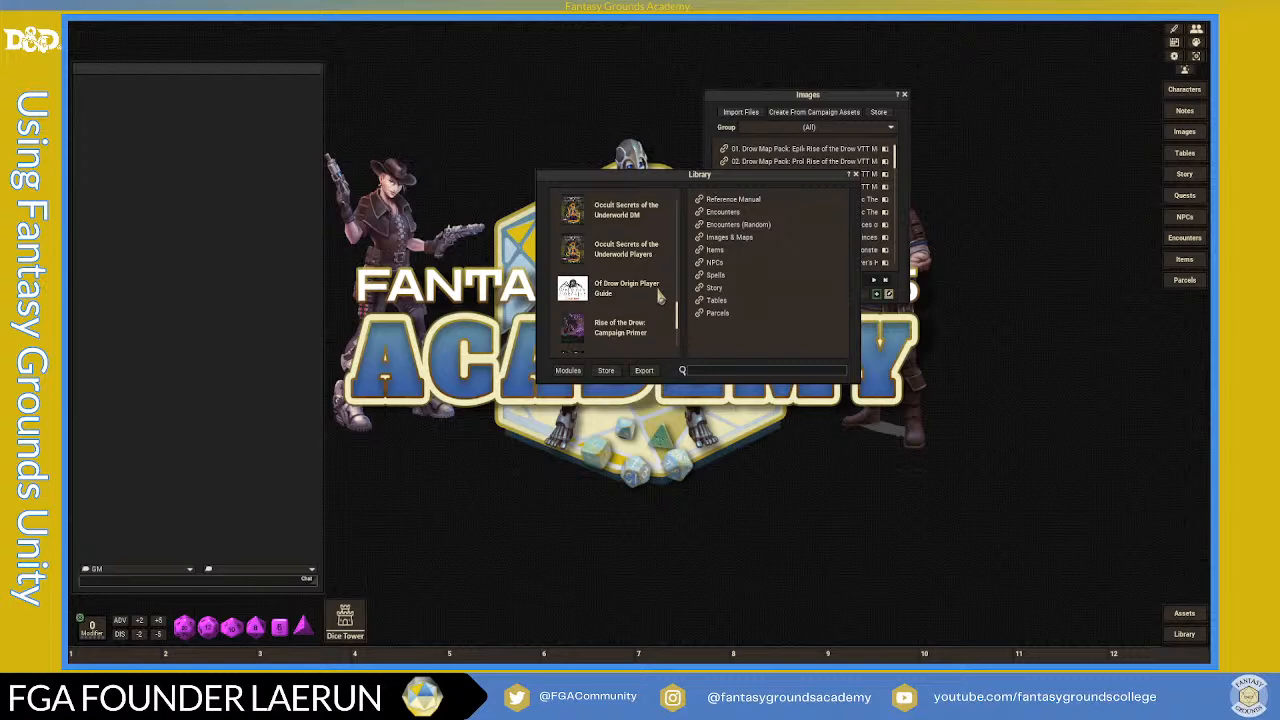
scroll(659, 295, down, 1)
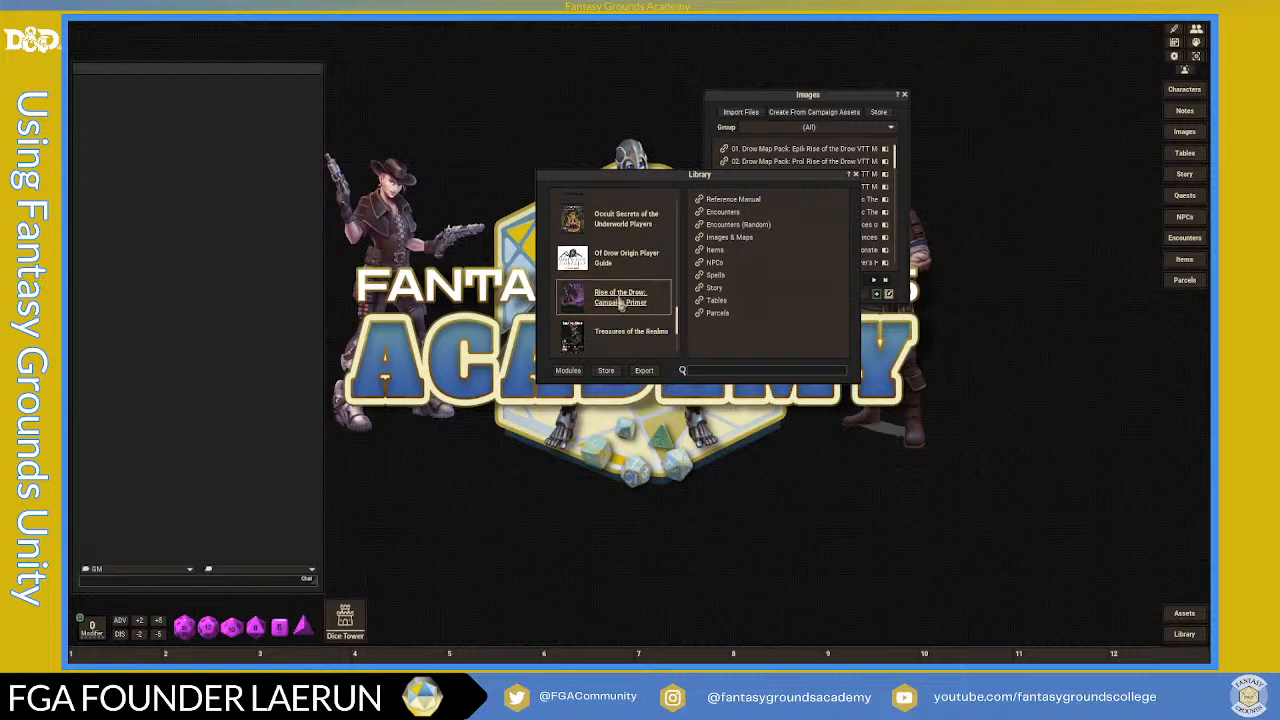
scroll(624, 313, down, 2)
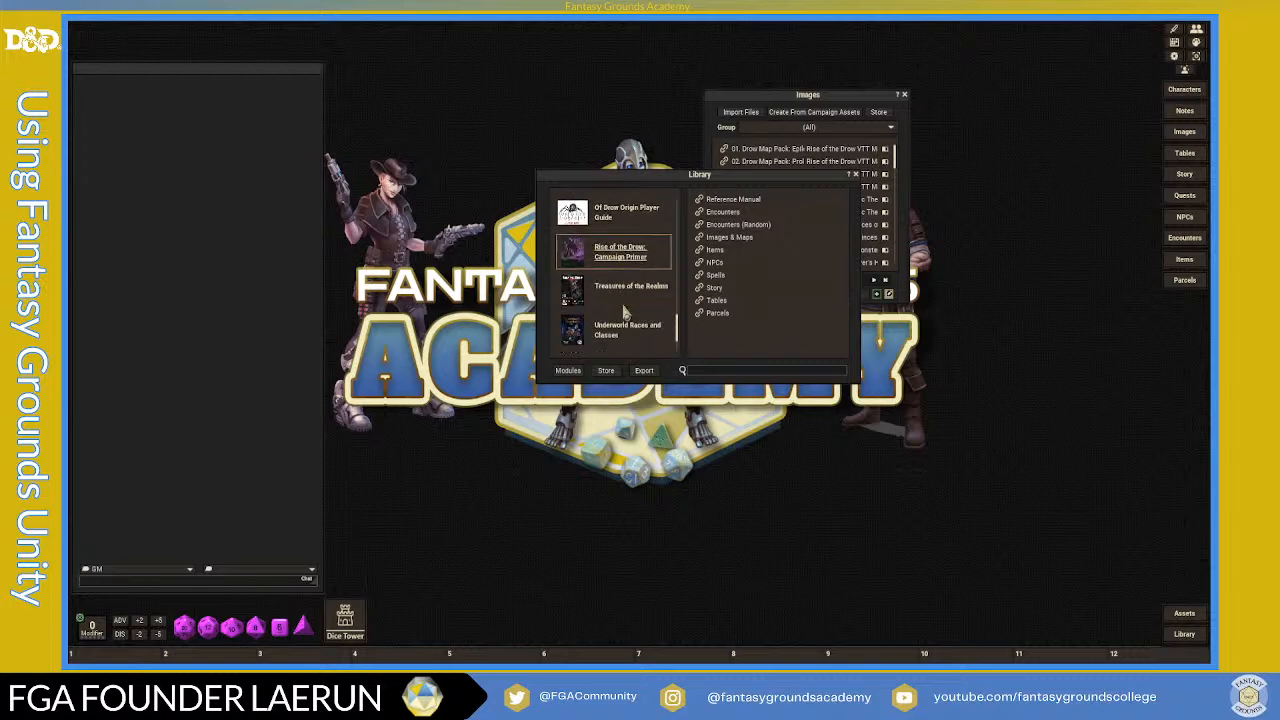
scroll(634, 317, down, 1)
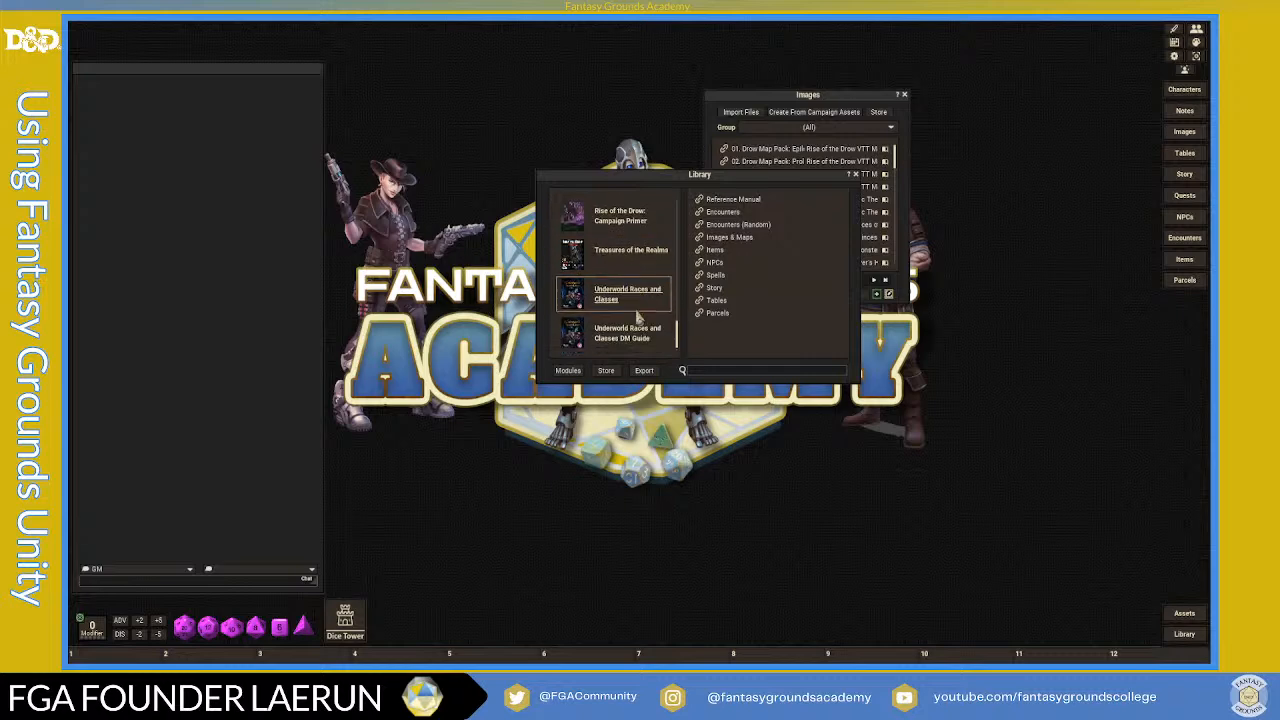
scroll(636, 317, up, 10)
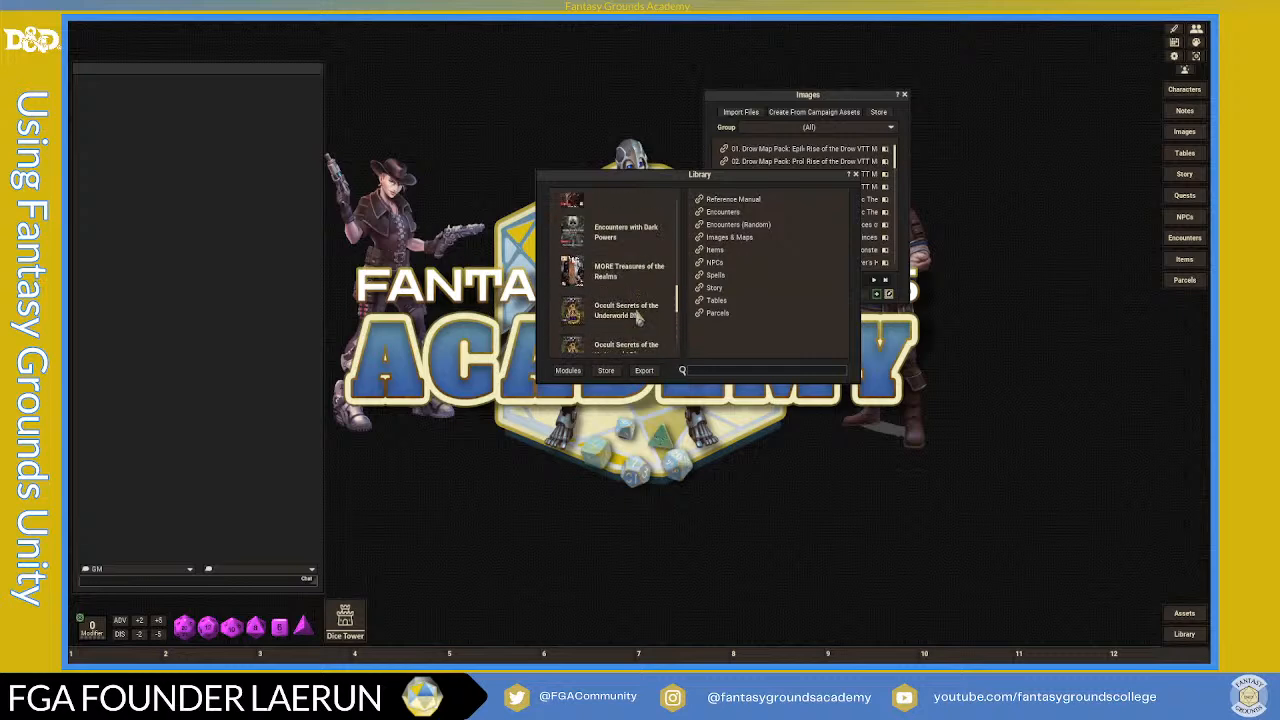
scroll(636, 317, up, 1)
scroll(636, 317, down, 6)
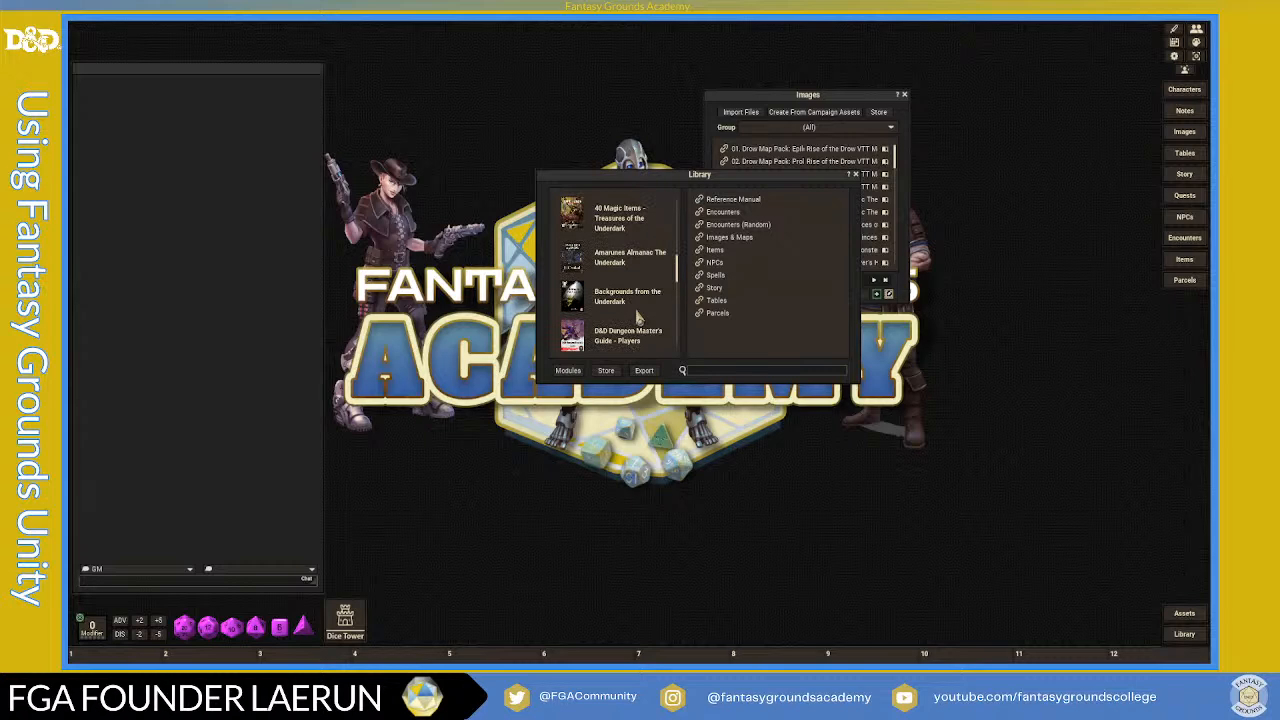
scroll(636, 317, up, 4)
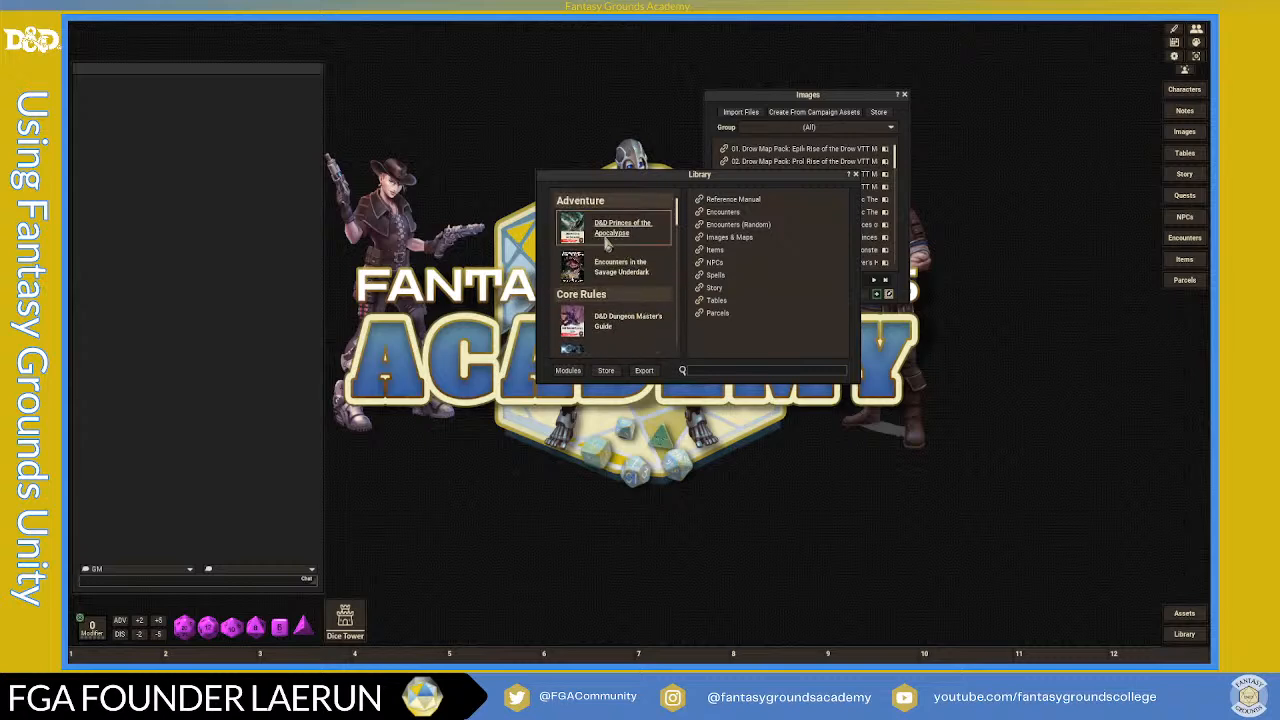
click(568, 371)
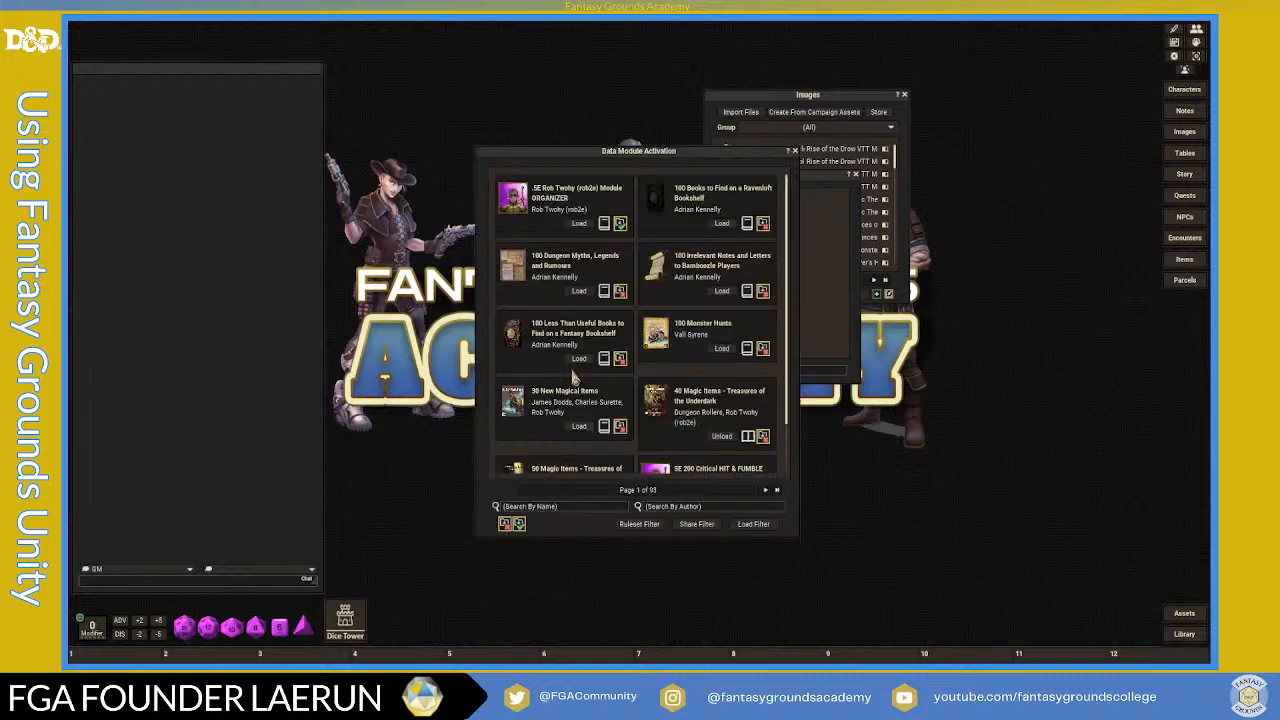
- Clear the name search, then try and remove a 'DnD' author filter, leaving all 93 pages listed
click(569, 507)
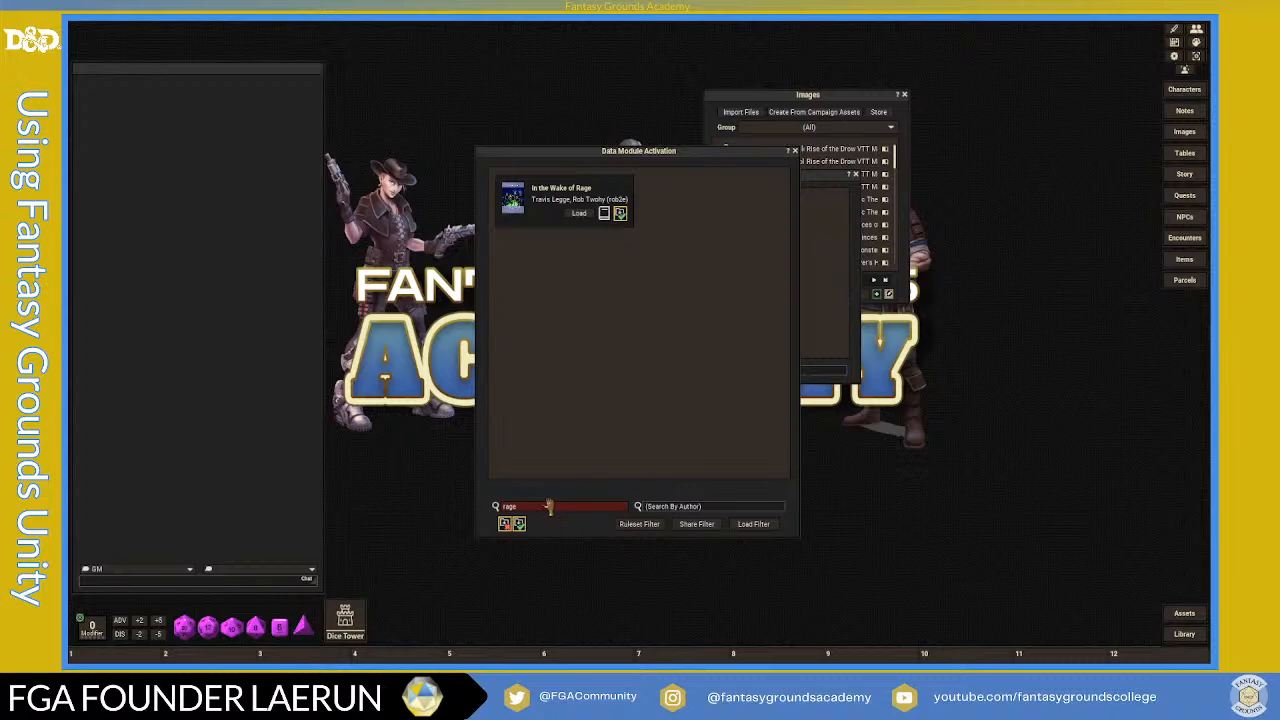
key(BackSpace)
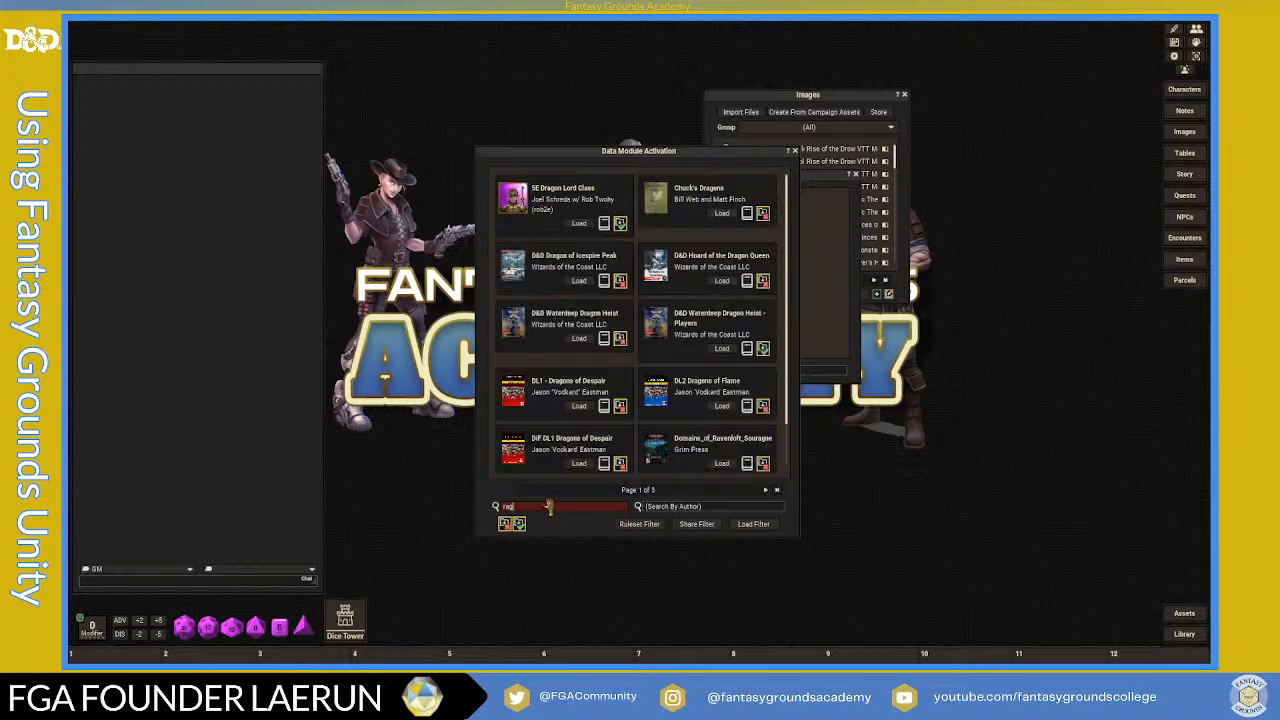
key(BackSpace)
key(BackSpace)
key(BackSpace)
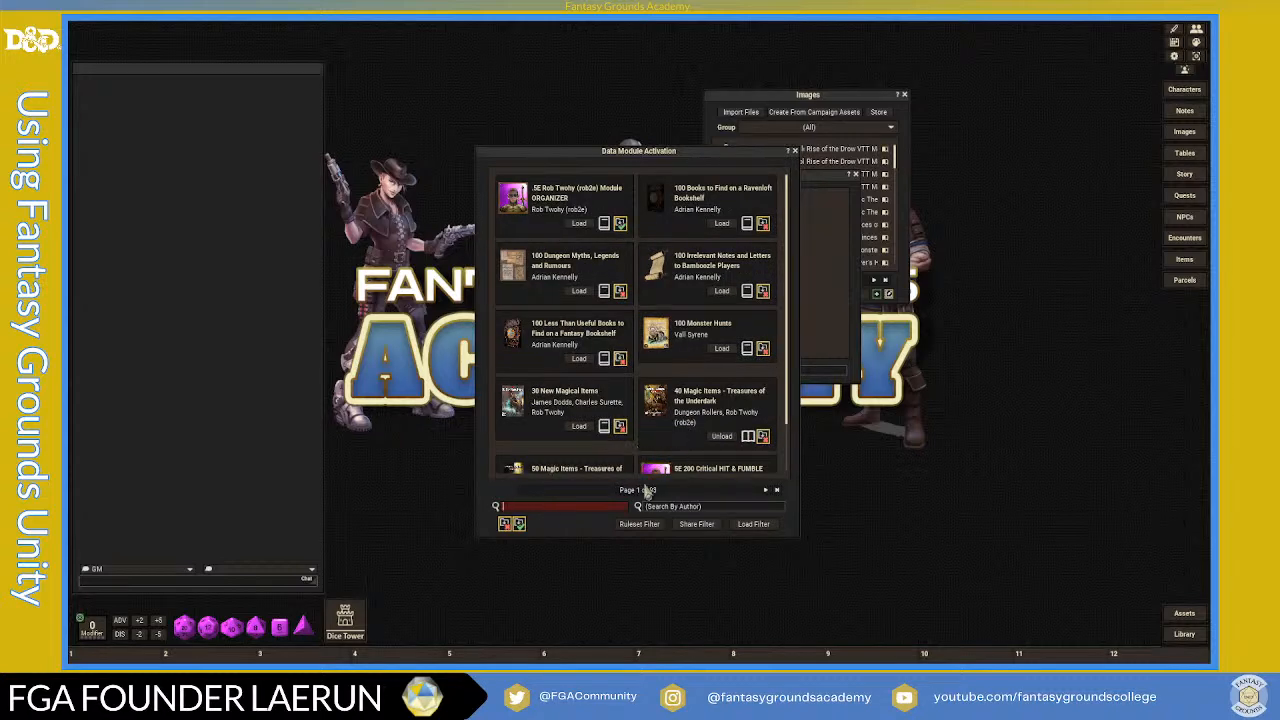
click(676, 508)
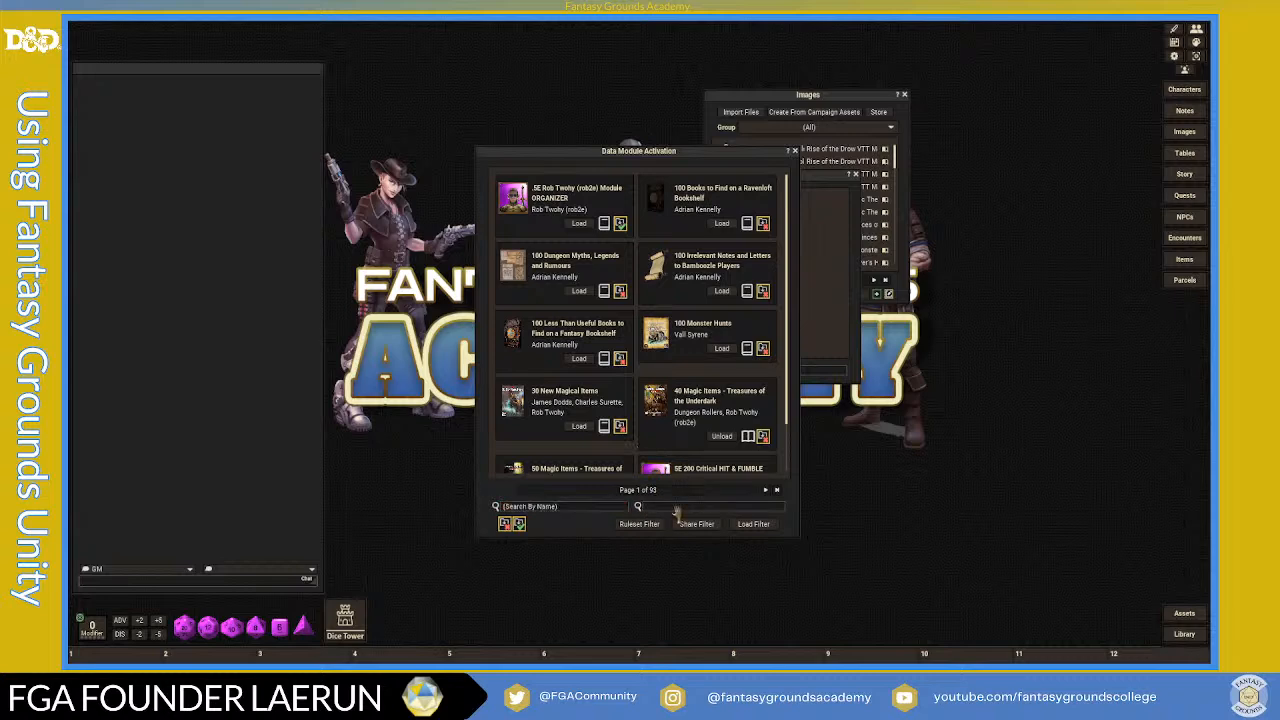
text(DnD)
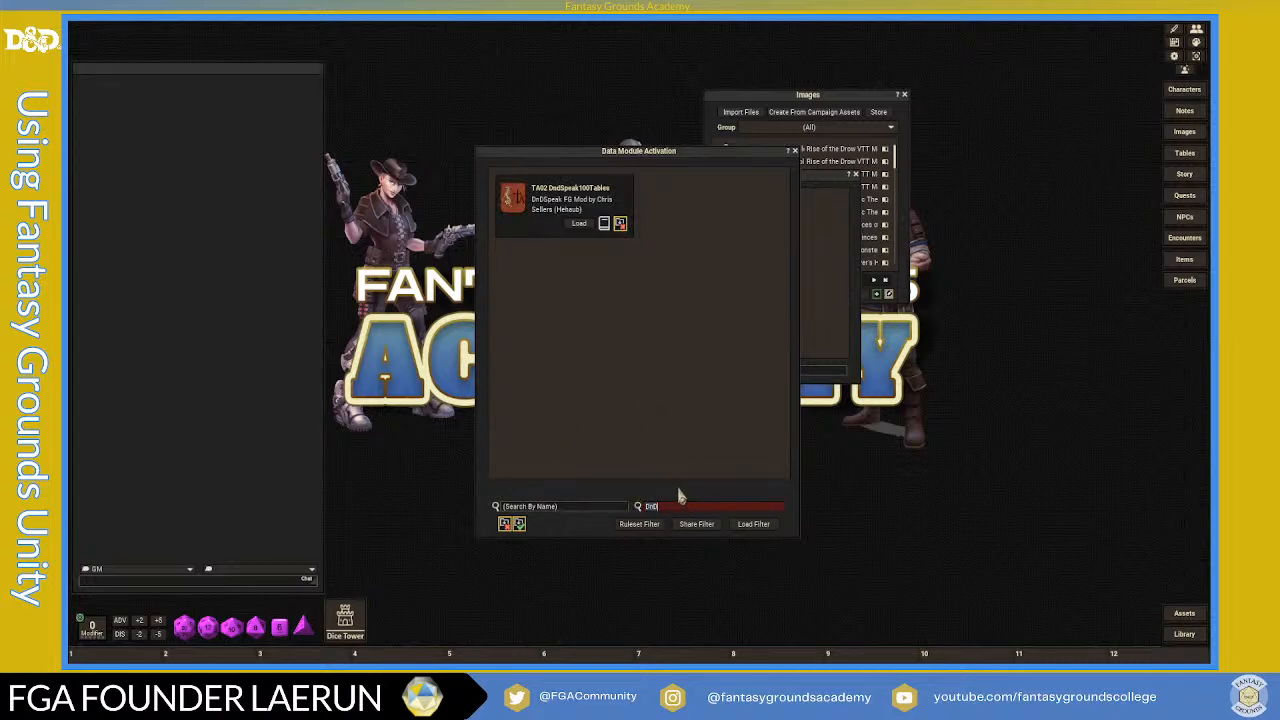
double_click(661, 507)
key(BackSpace)
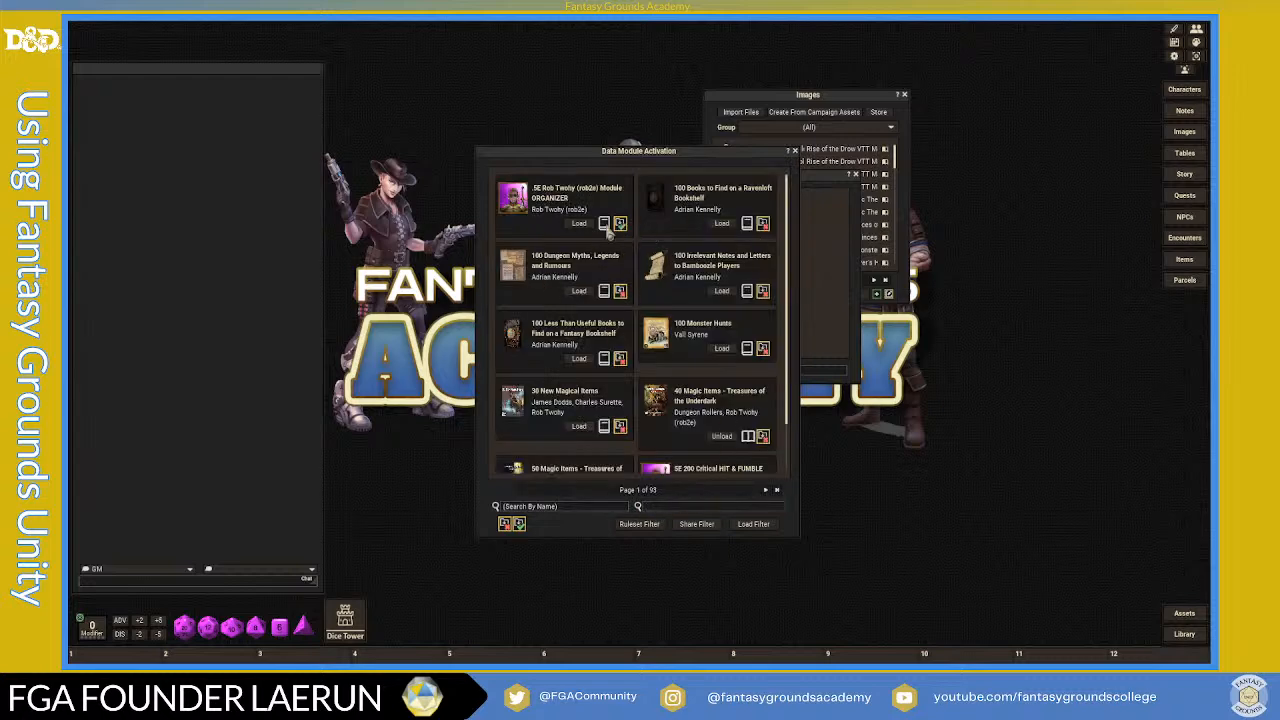
- Page forward through the module list to page 3
click(562, 507)
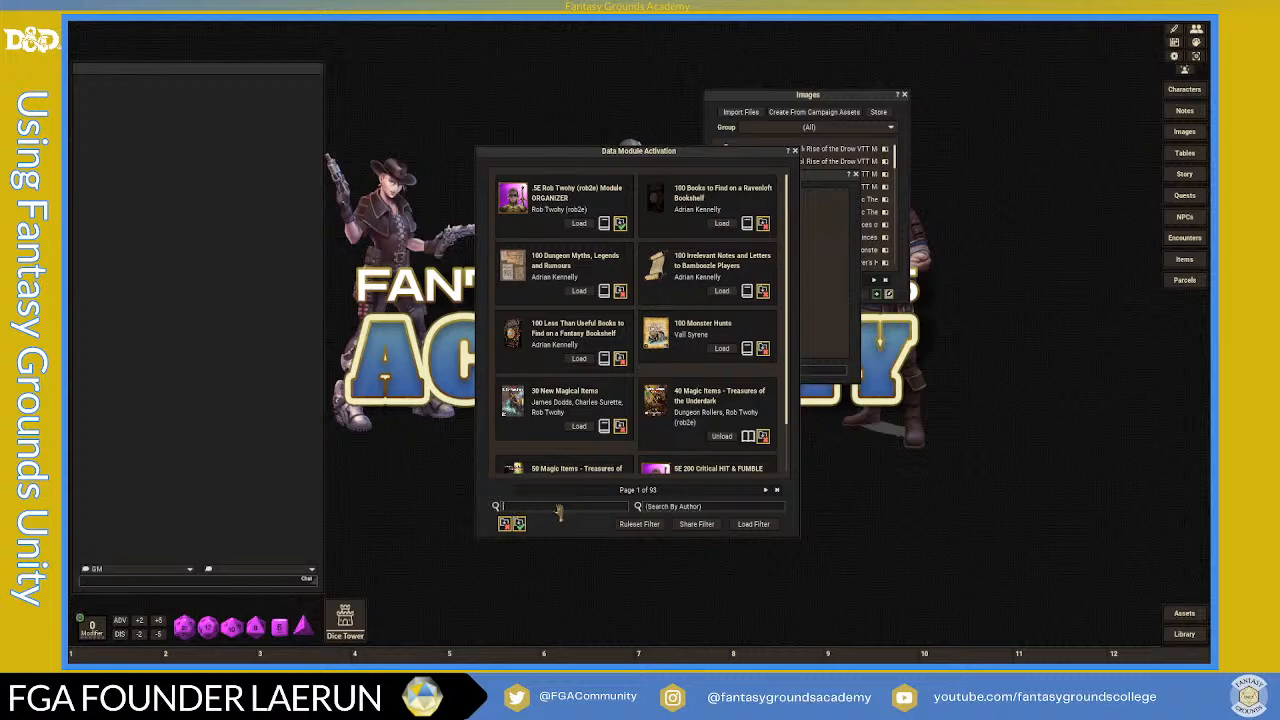
scroll(580, 378, down, 1)
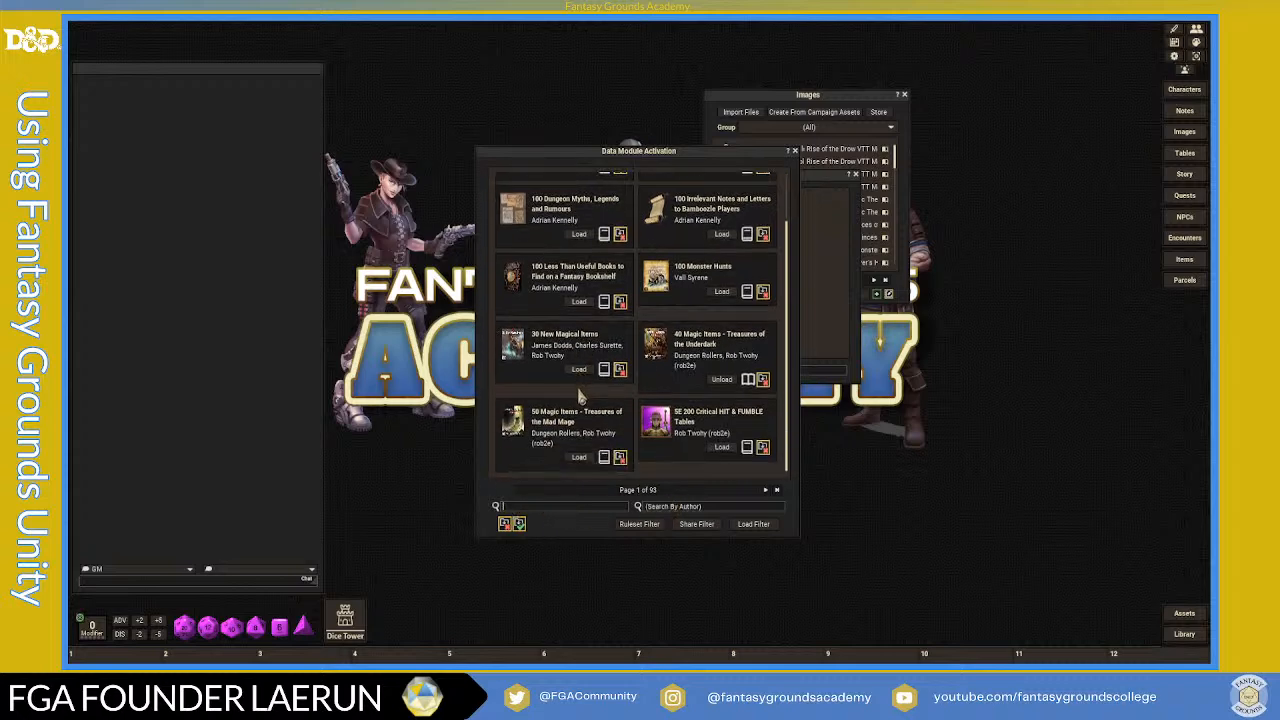
click(766, 491)
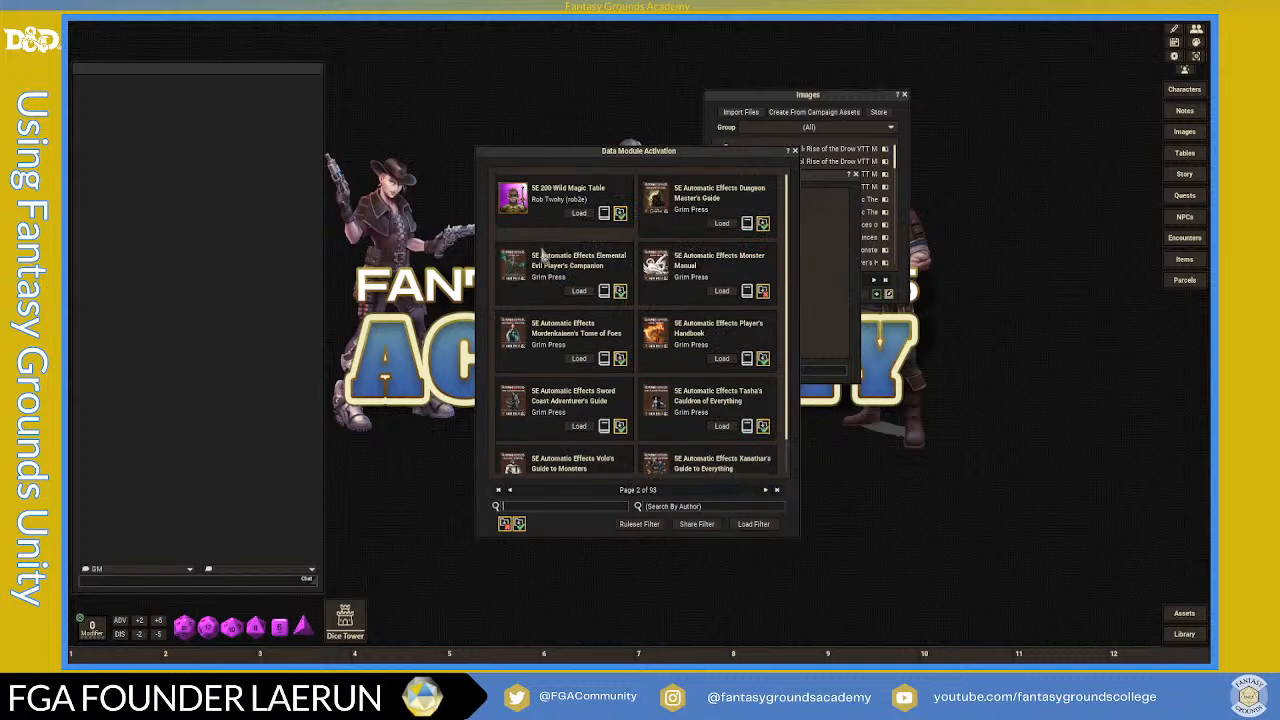
scroll(674, 370, down, 1)
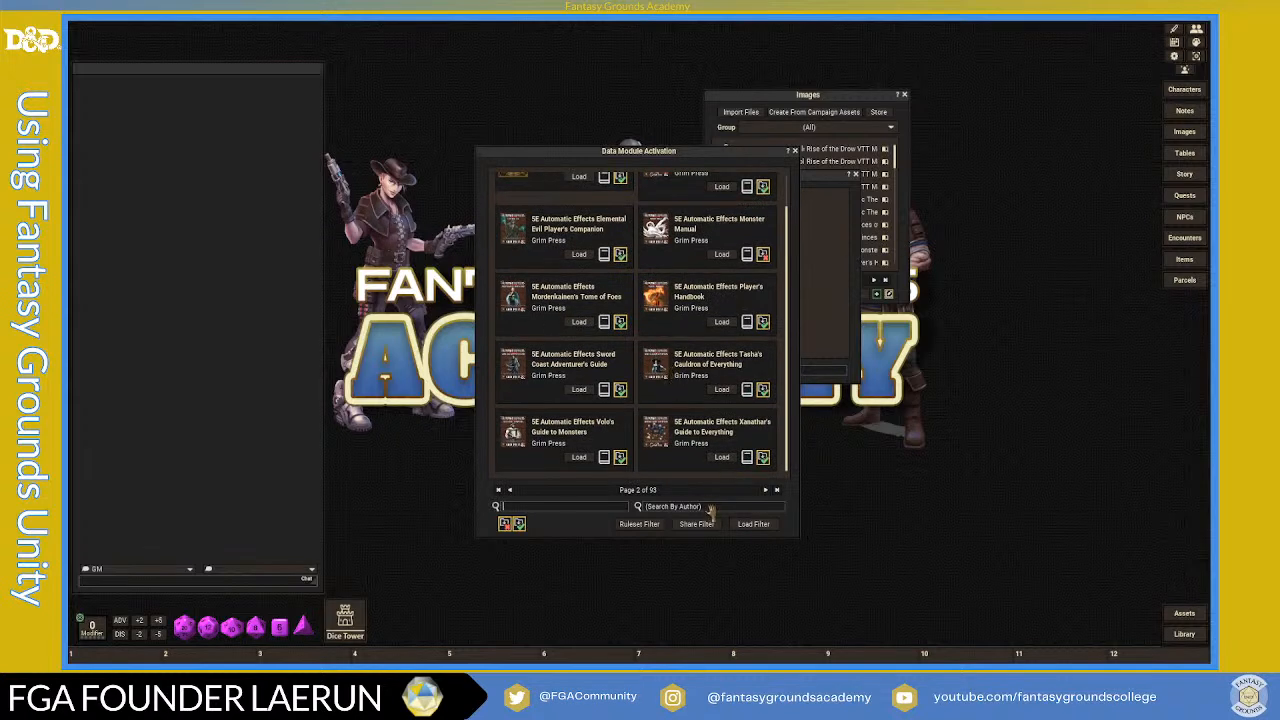
click(766, 491)
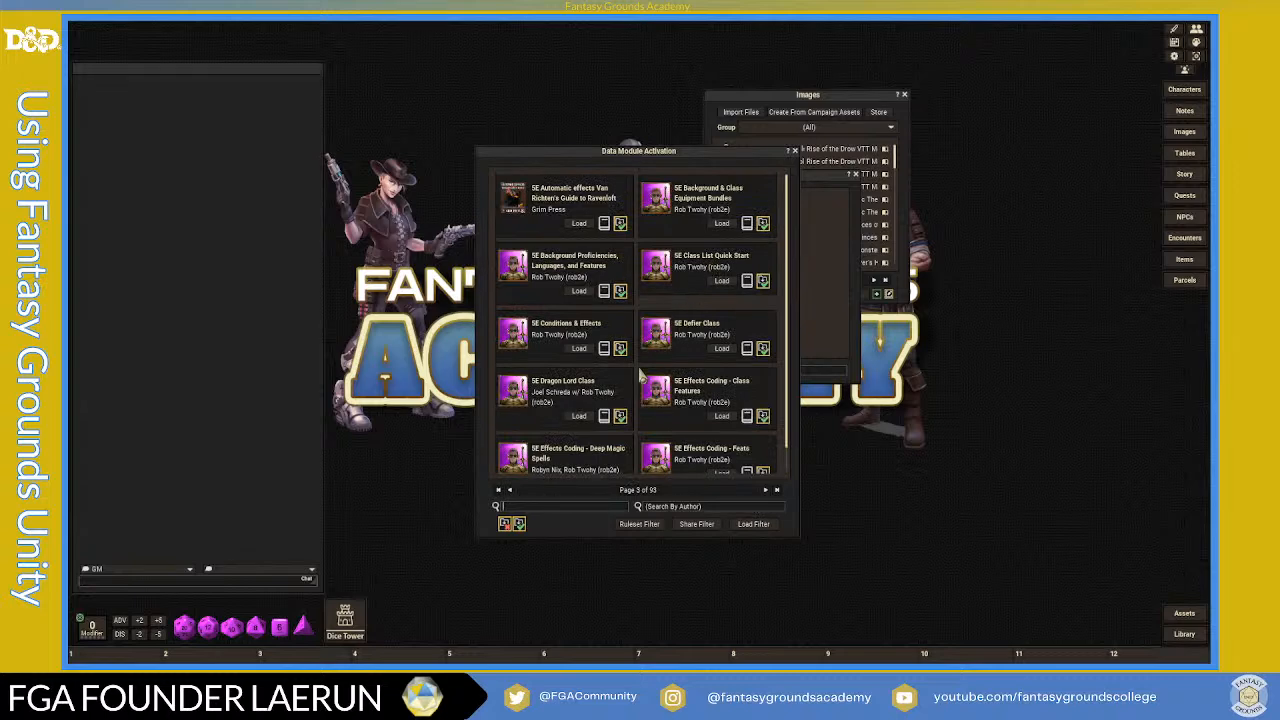
scroll(567, 368, down, 1)
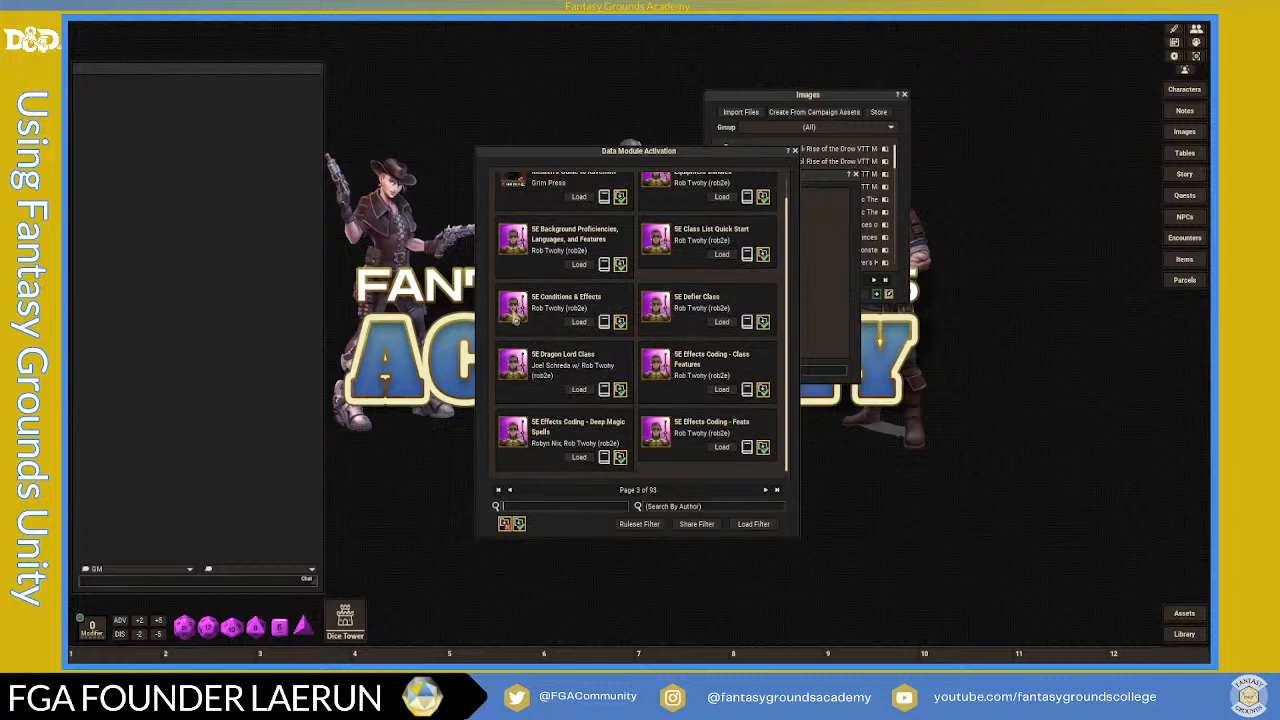
scroll(578, 348, up, 1)
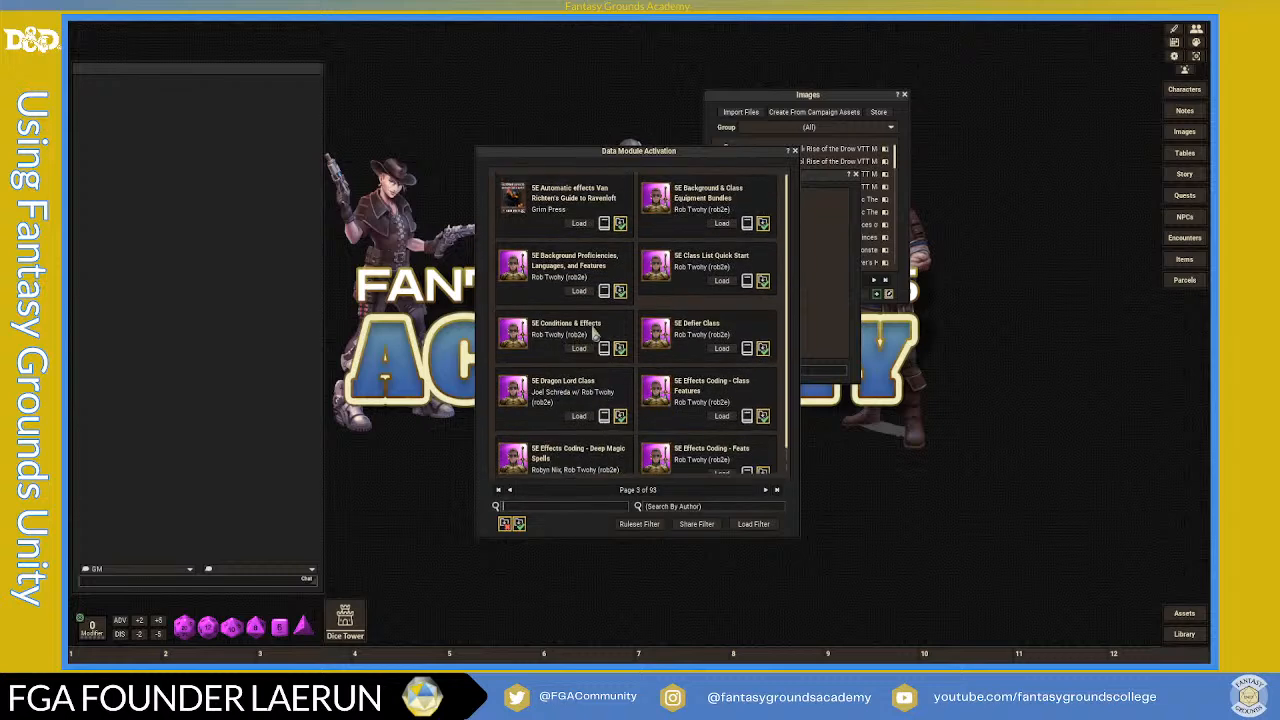
- Load 5E Conditions & Effects and 5E Background & Class Equipment Bundles, then close the list
click(584, 355)
click(722, 226)
scroll(590, 410, down, 1)
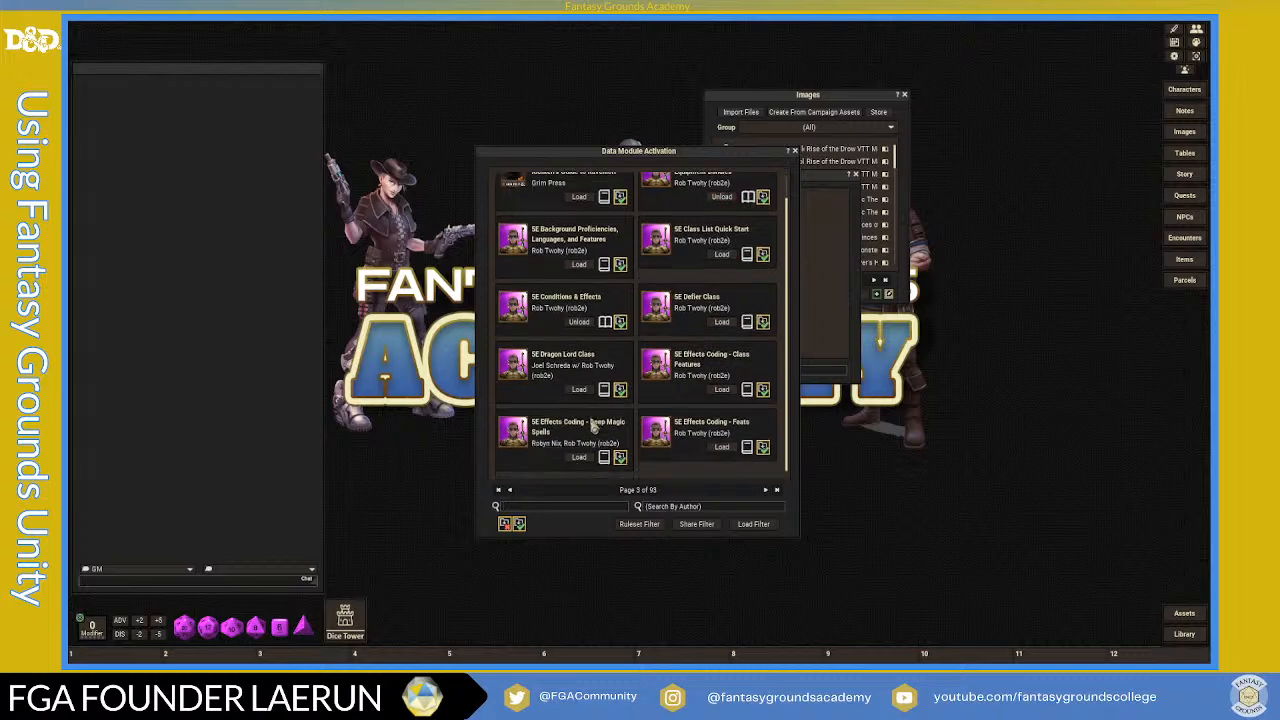
click(794, 151)
- Close the Library and the current Images list
click(857, 176)
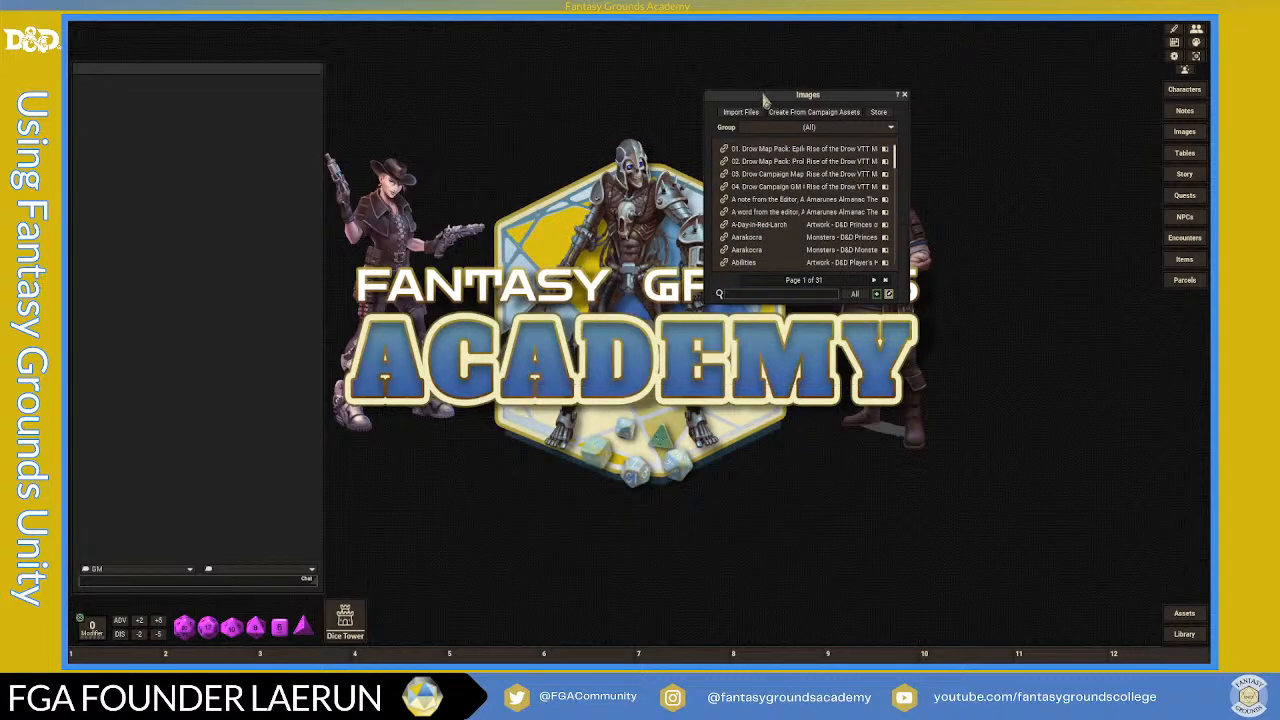
mouse_move(820, 93)
mouse_down()
mouse_move(779, 74)
mouse_move(798, 83)
mouse_up()
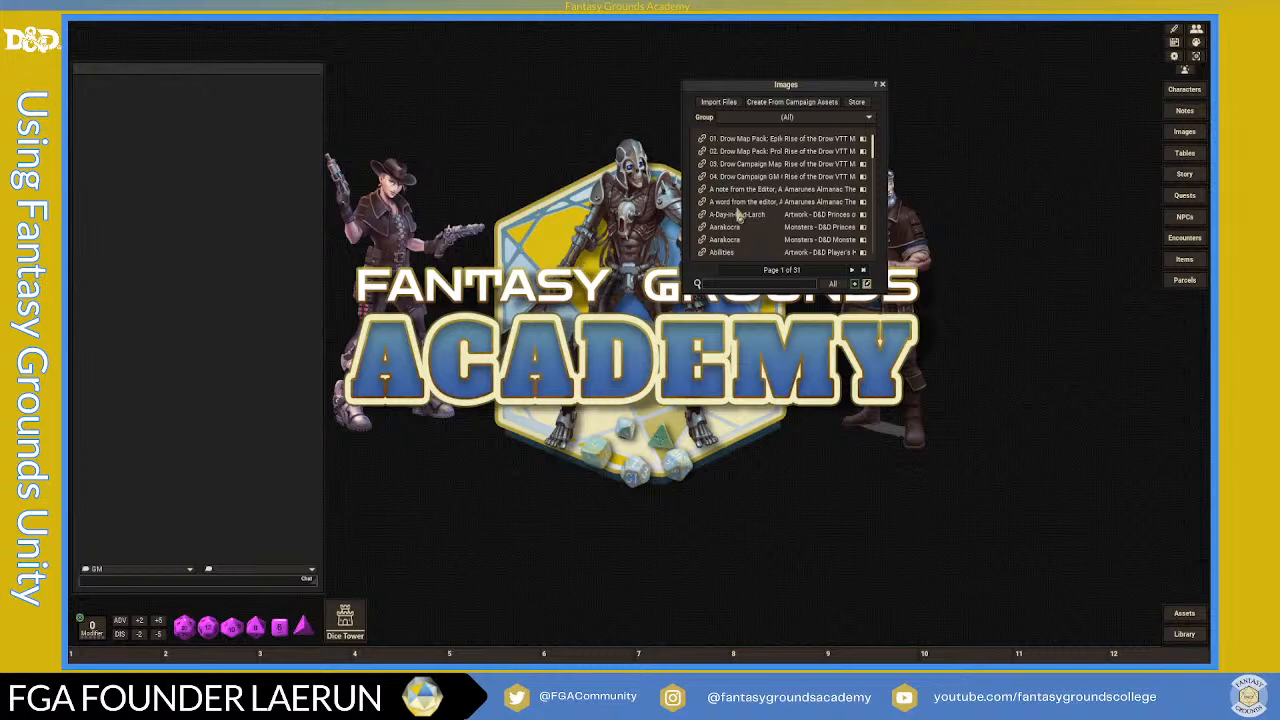
click(882, 86)
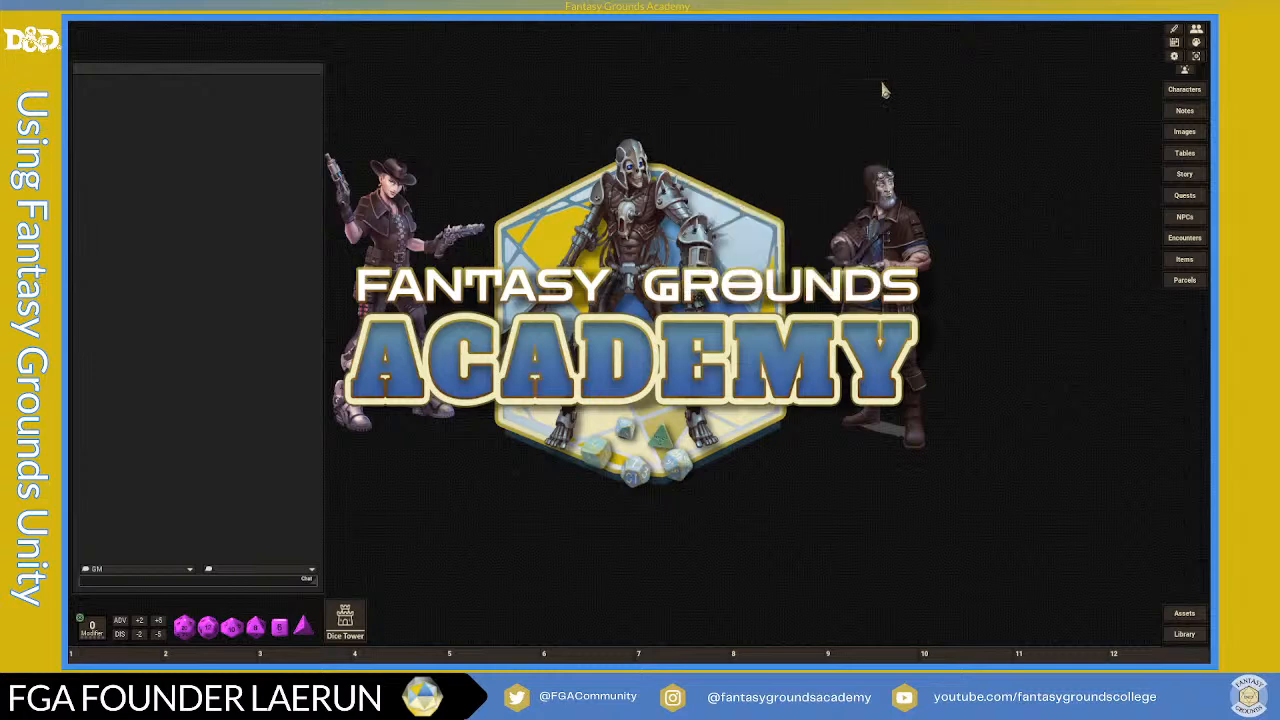
- Reopen Images, filter the Group to Underdark Maps, and move the window to the upper right
click(1170, 137)
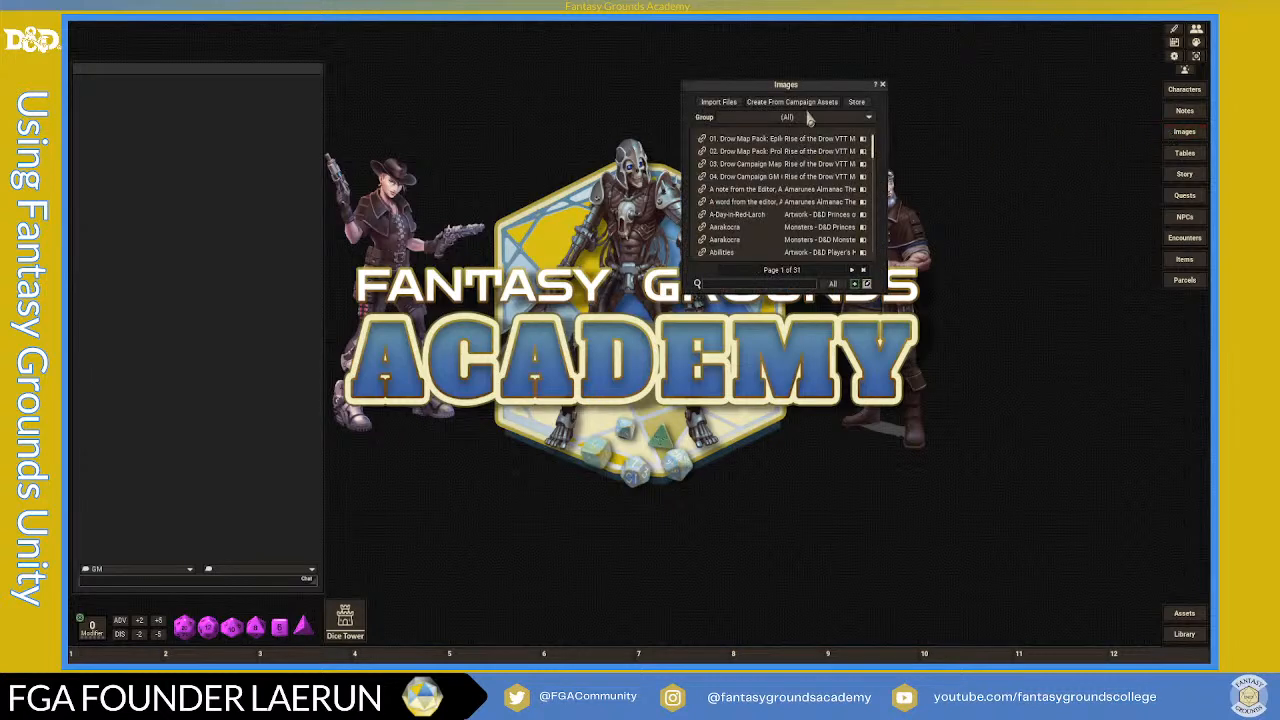
scroll(808, 228, down, 3)
scroll(808, 228, up, 2)
scroll(808, 228, up, 1)
click(789, 119)
scroll(798, 148, down, 3)
scroll(800, 150, down, 10)
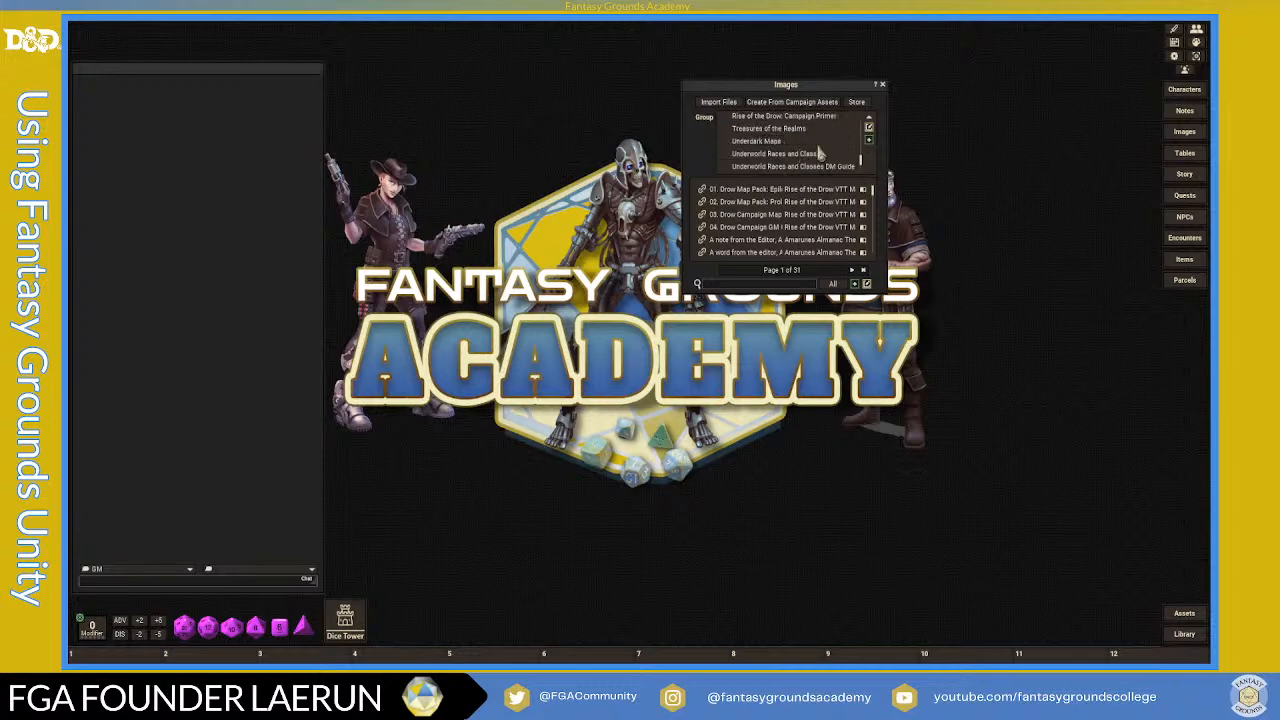
click(778, 153)
drag(808, 90, 1040, 58)
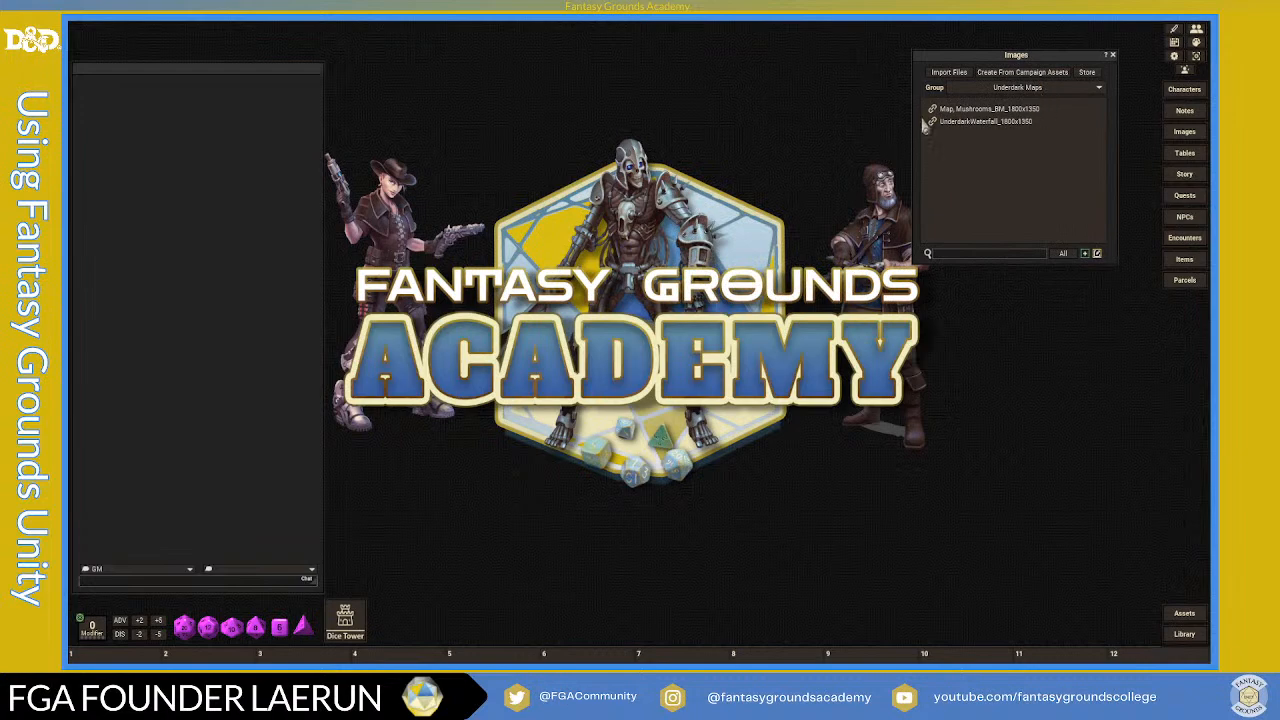
- Open the Map_Mushrooms_BM image and close the Images list
click(933, 113)
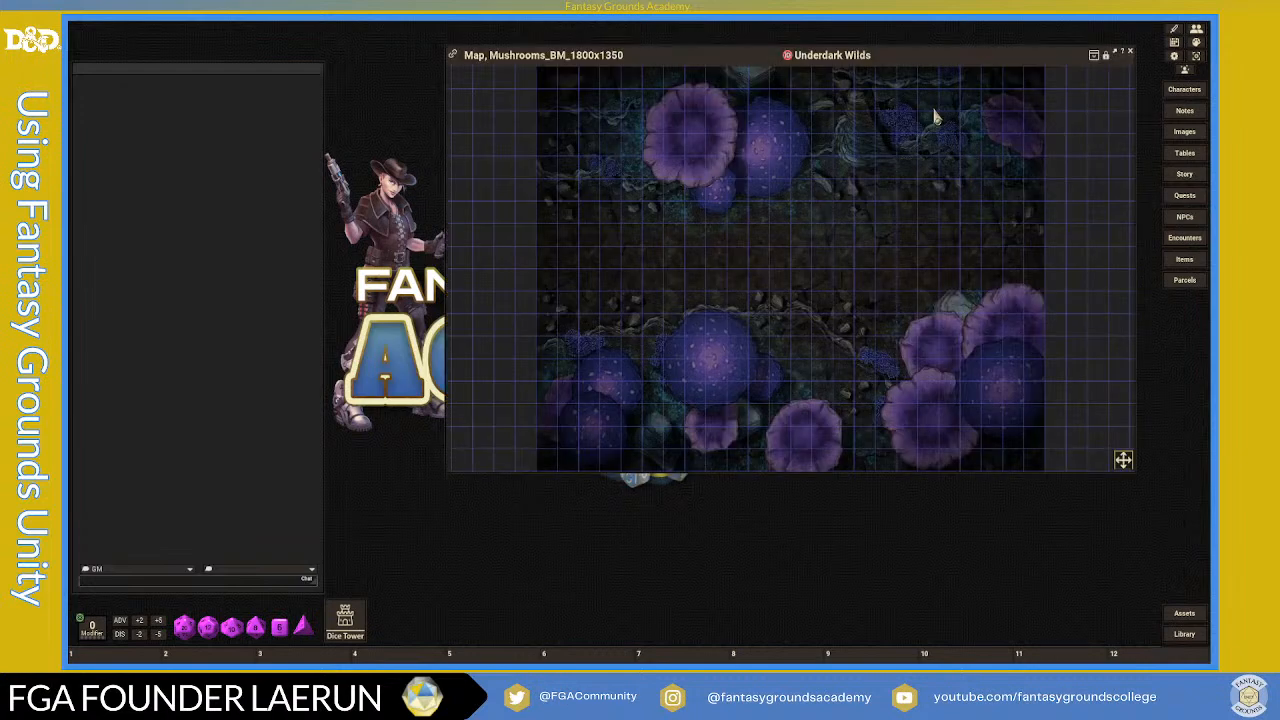
drag(925, 52, 860, 76)
click(1112, 55)
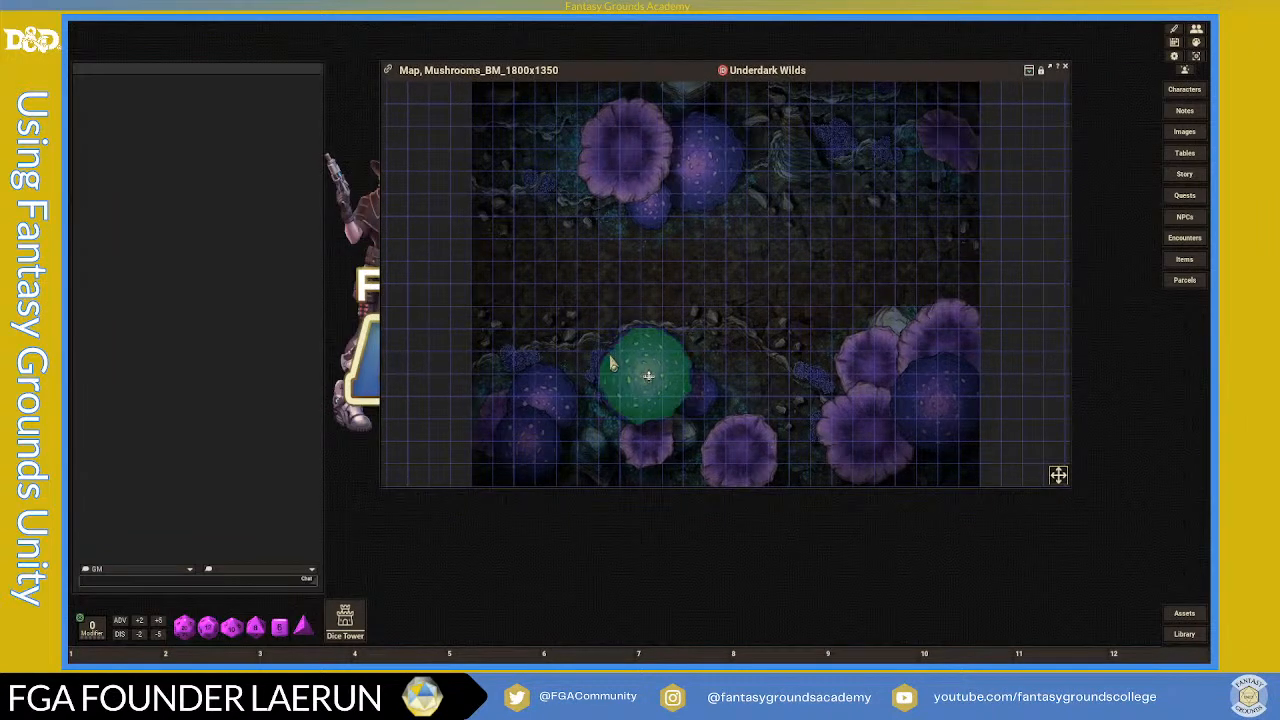
- Position and zoom the Underdark Wilds map, then bring up the user colour settings
mouse_move(841, 74)
mouse_down()
mouse_move(820, 70)
mouse_move(825, 60)
mouse_up()
scroll(824, 283, down, 2)
scroll(824, 283, down, 1)
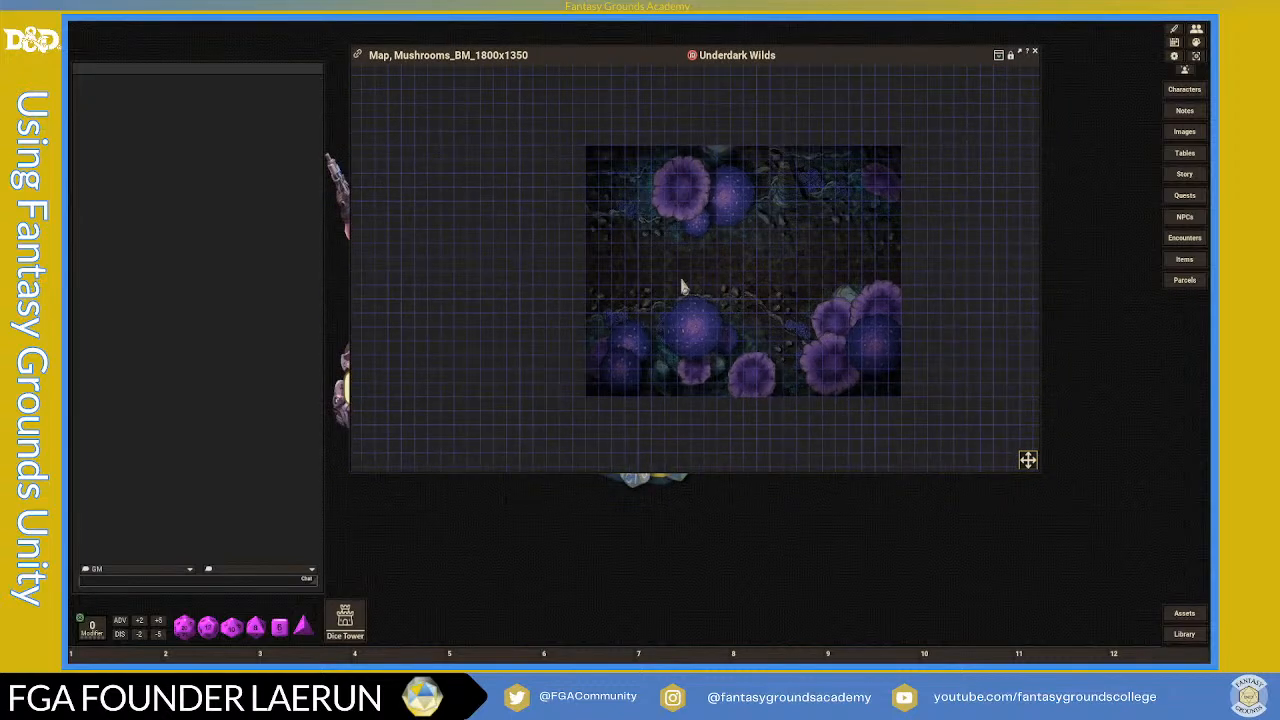
scroll(683, 281, up, 3)
scroll(560, 244, up, 1)
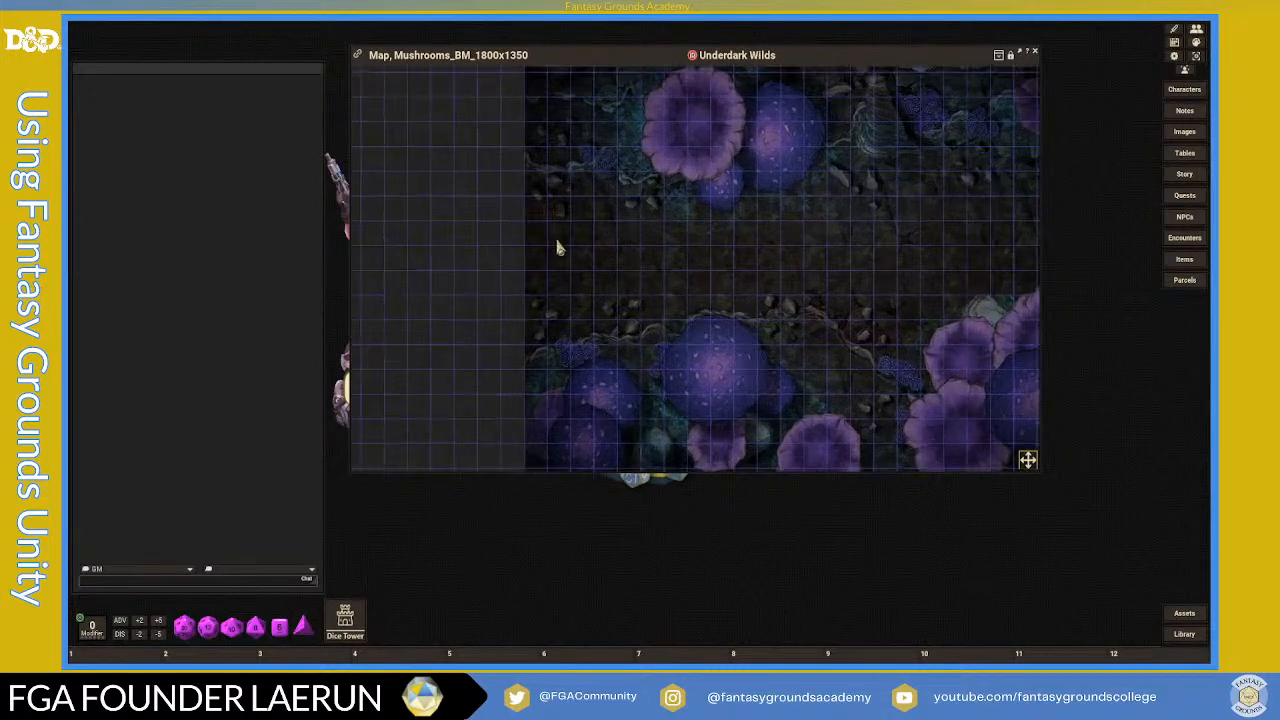
scroll(826, 267, down, 2)
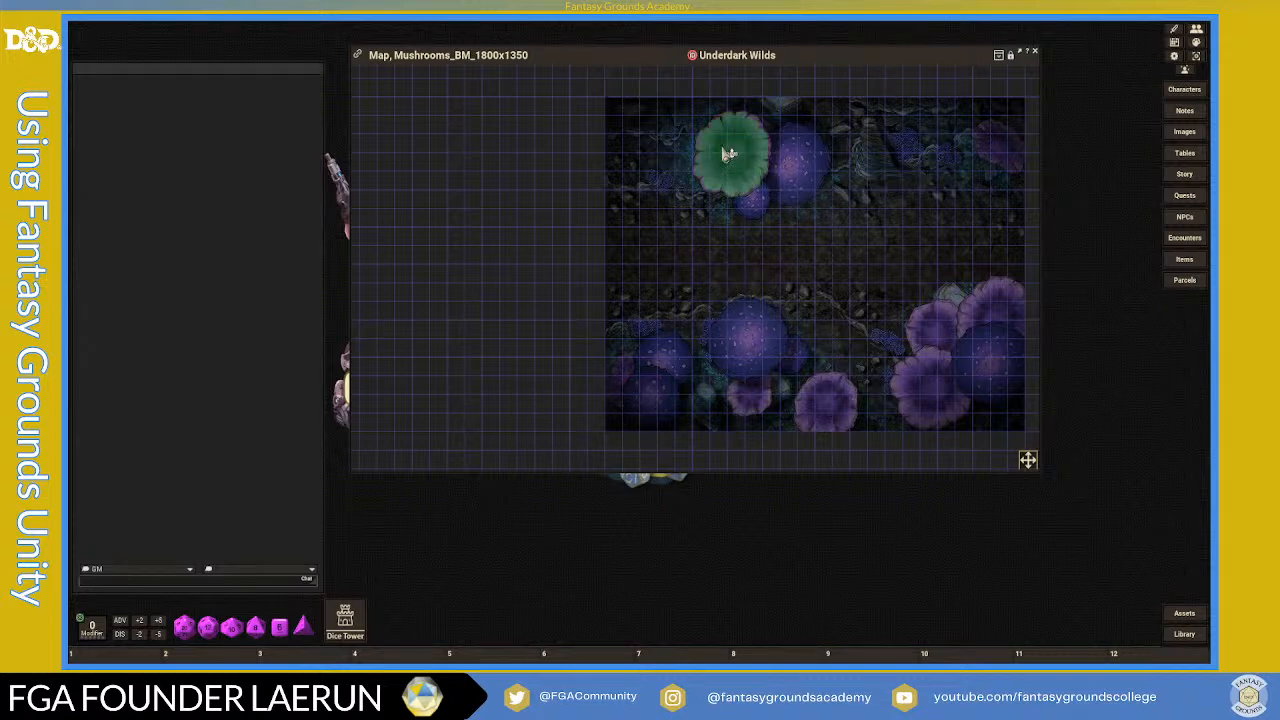
click(1196, 44)
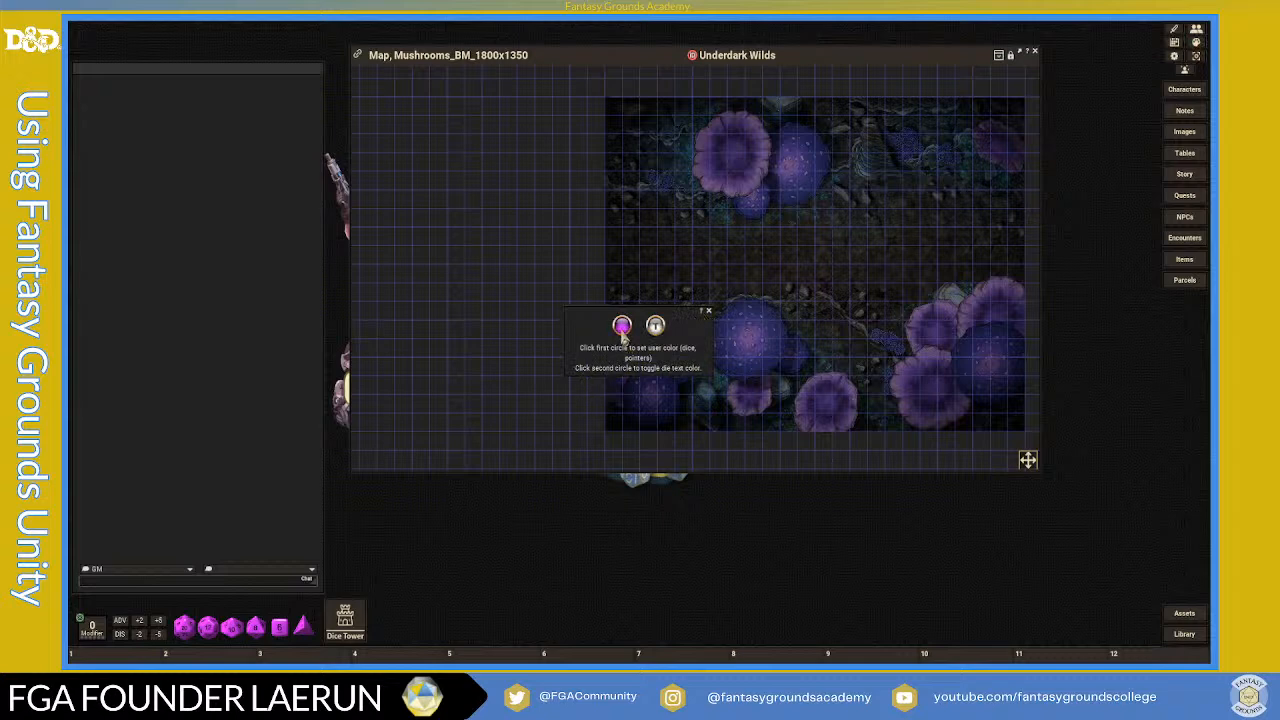
- Set the dice colour to a mushroom purple sampled from the map with the eyedropper
click(622, 327)
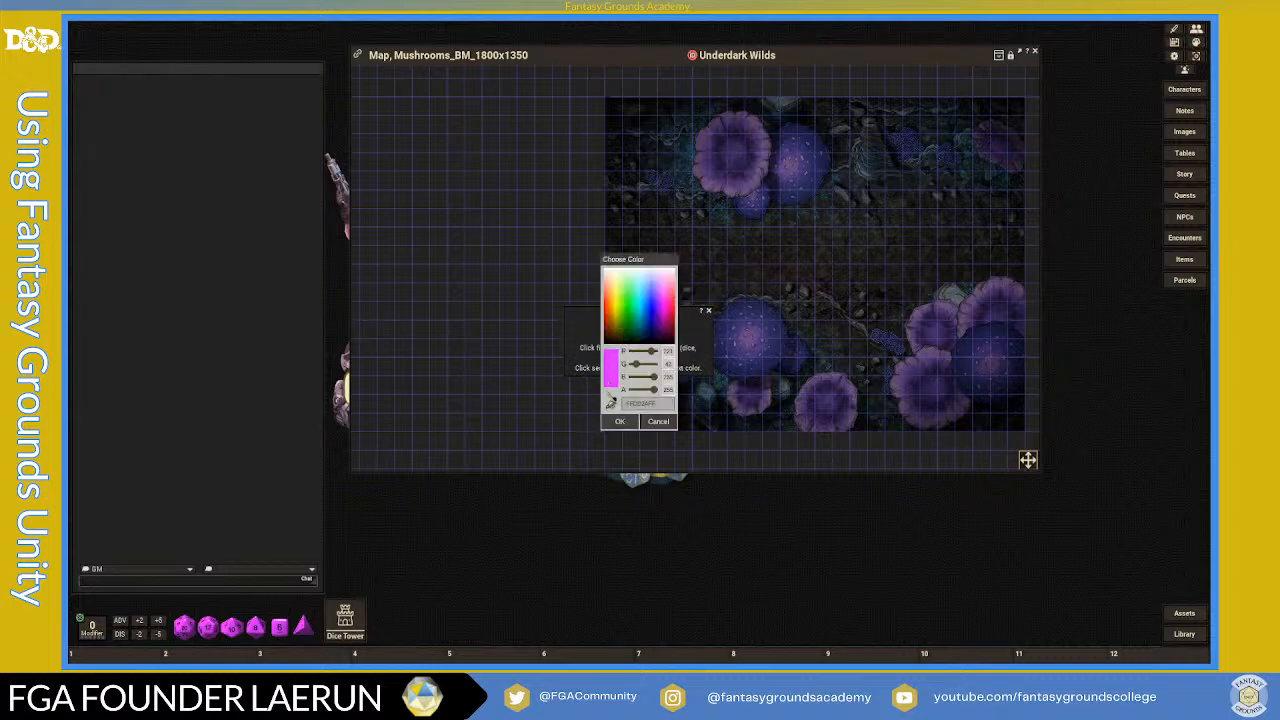
click(612, 403)
click(753, 332)
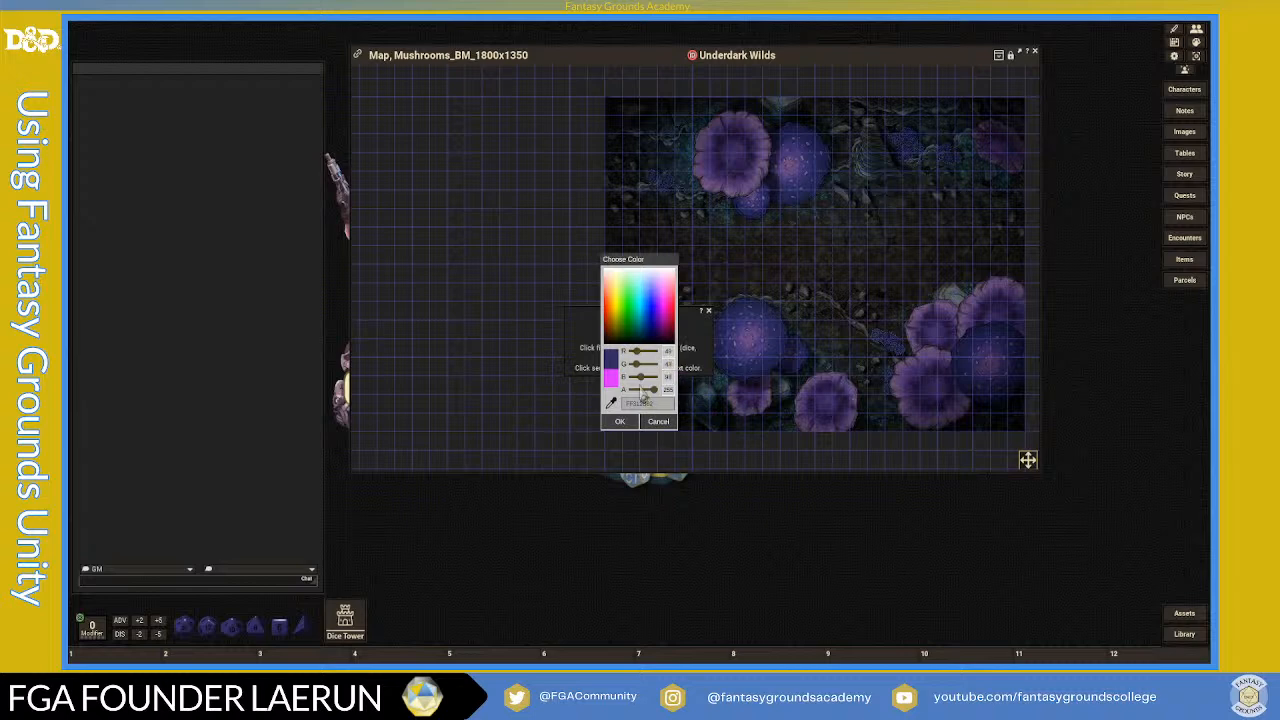
click(611, 404)
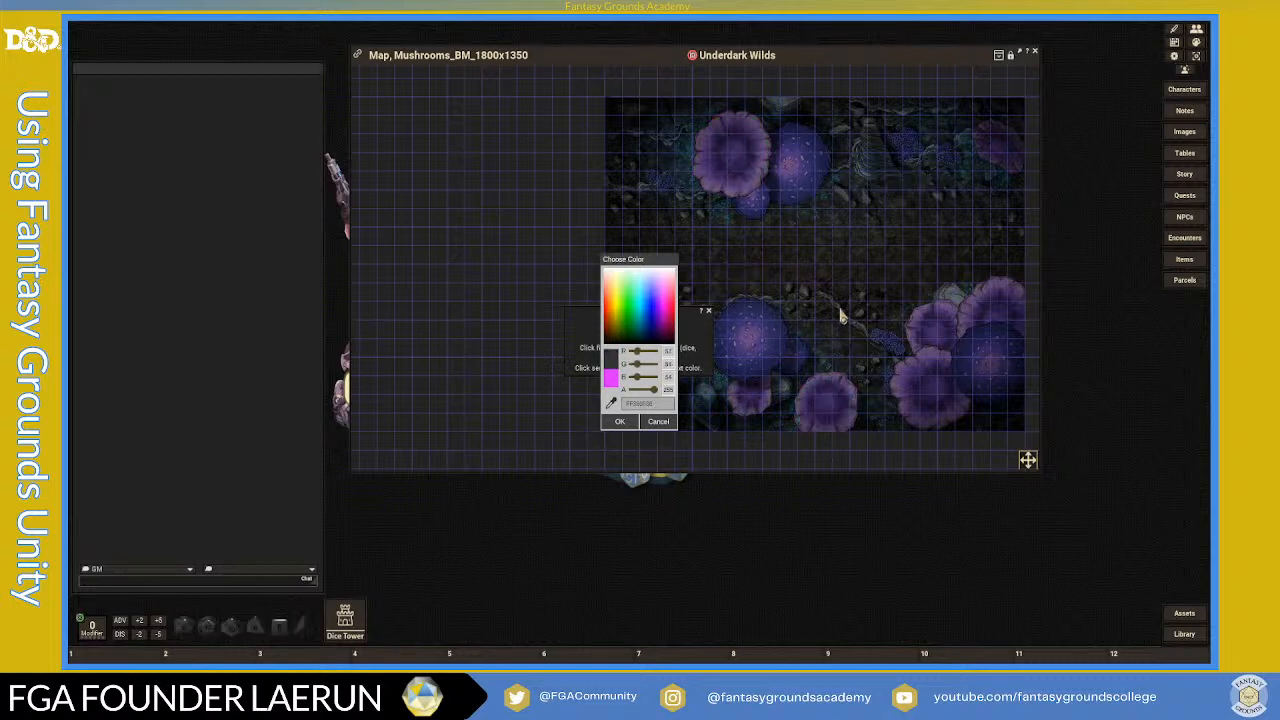
click(925, 318)
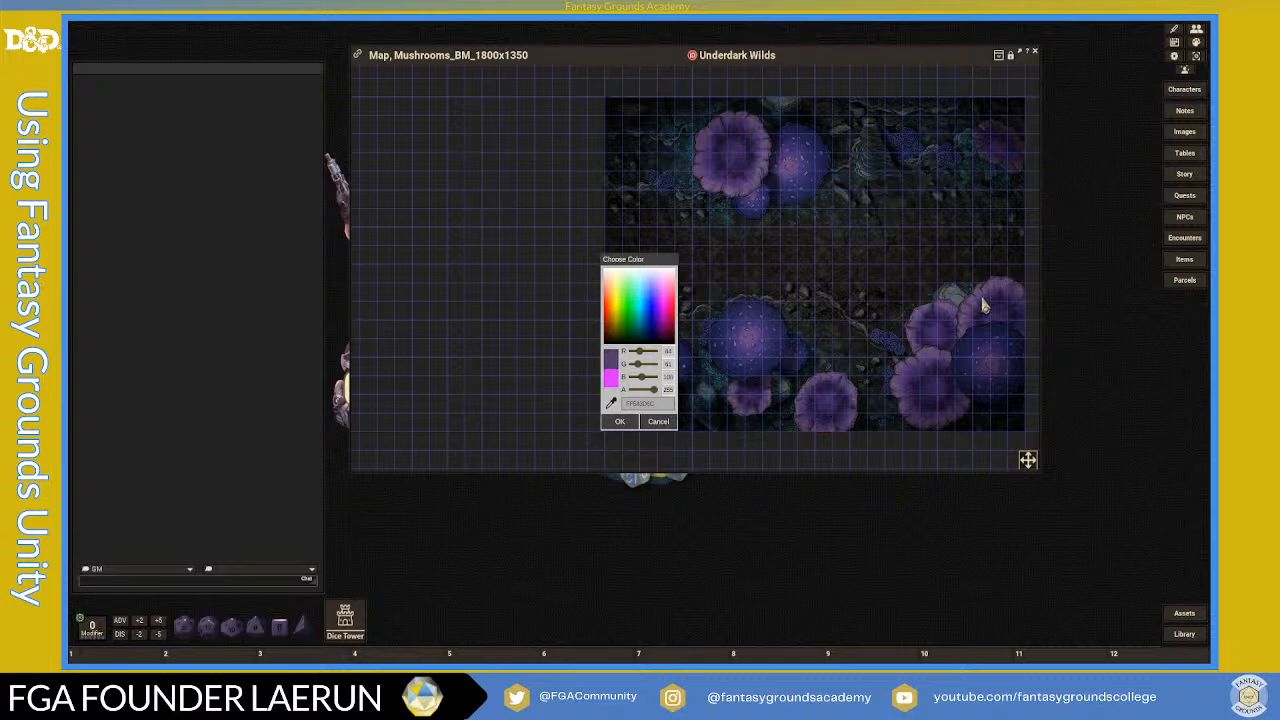
click(621, 421)
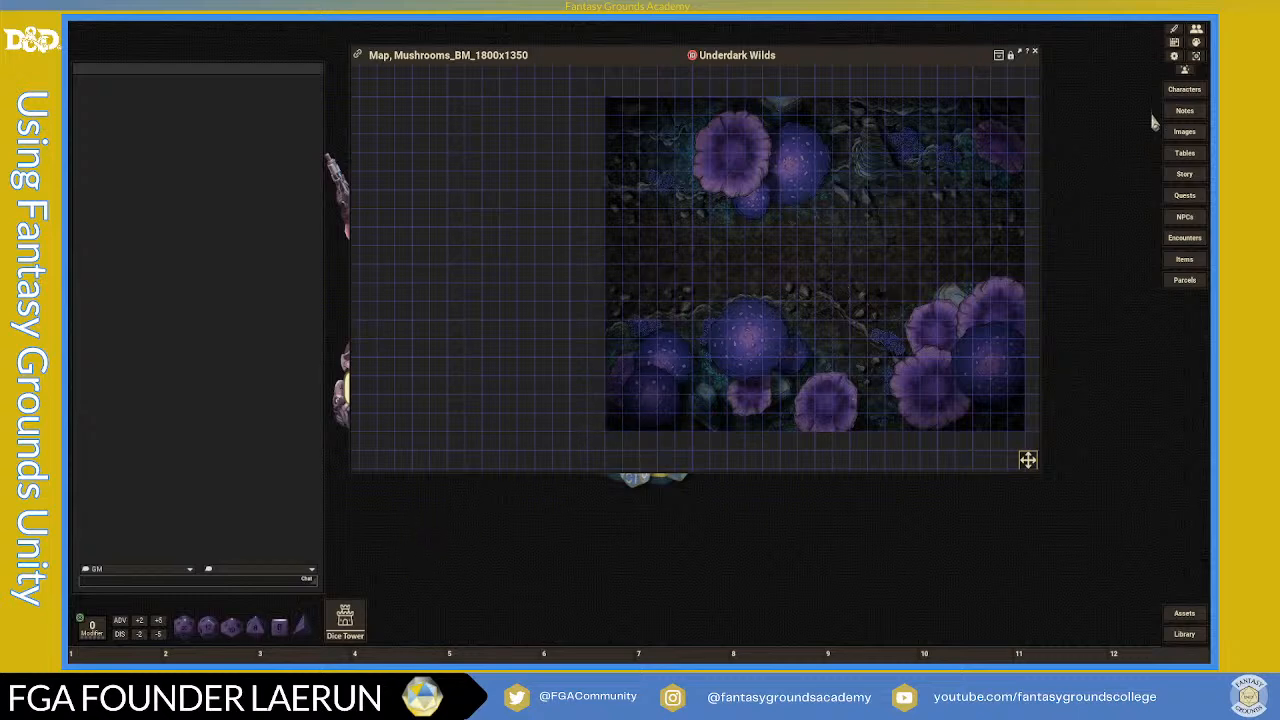
- Toggle die text colour so numbers show, then display the map's Actions and Layers panels
click(1196, 44)
click(657, 327)
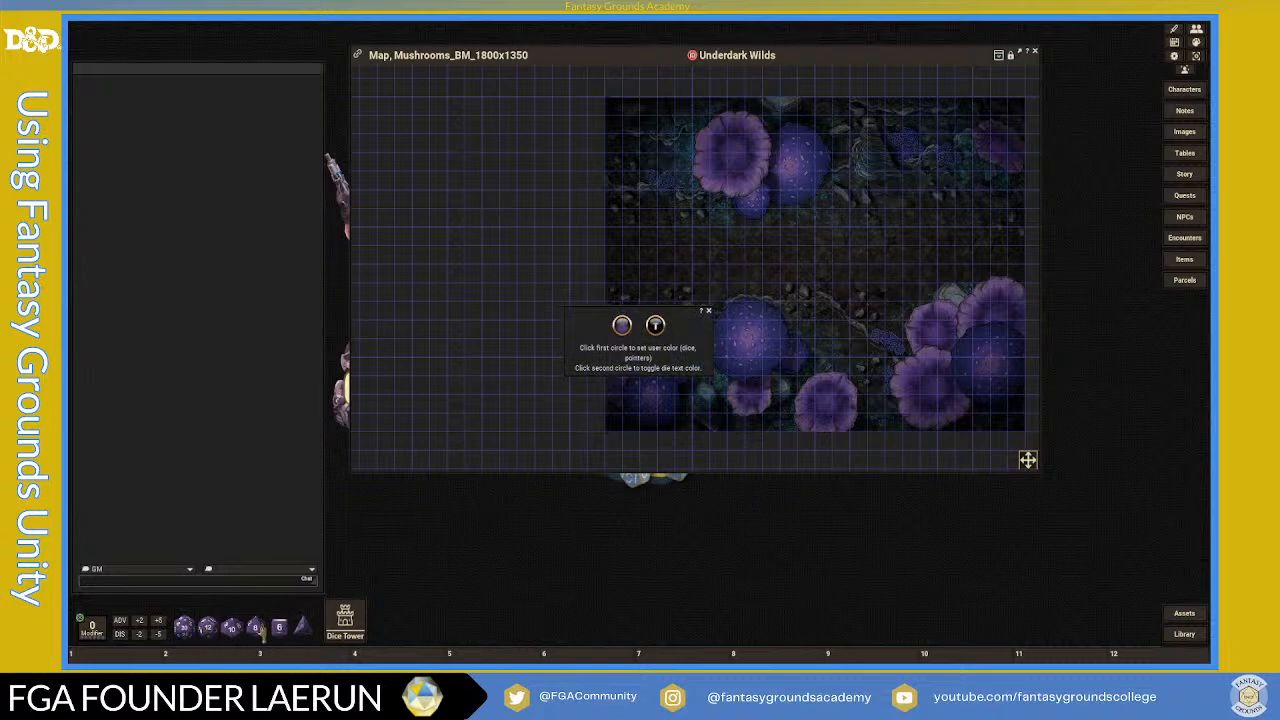
click(708, 313)
scroll(860, 290, up, 5)
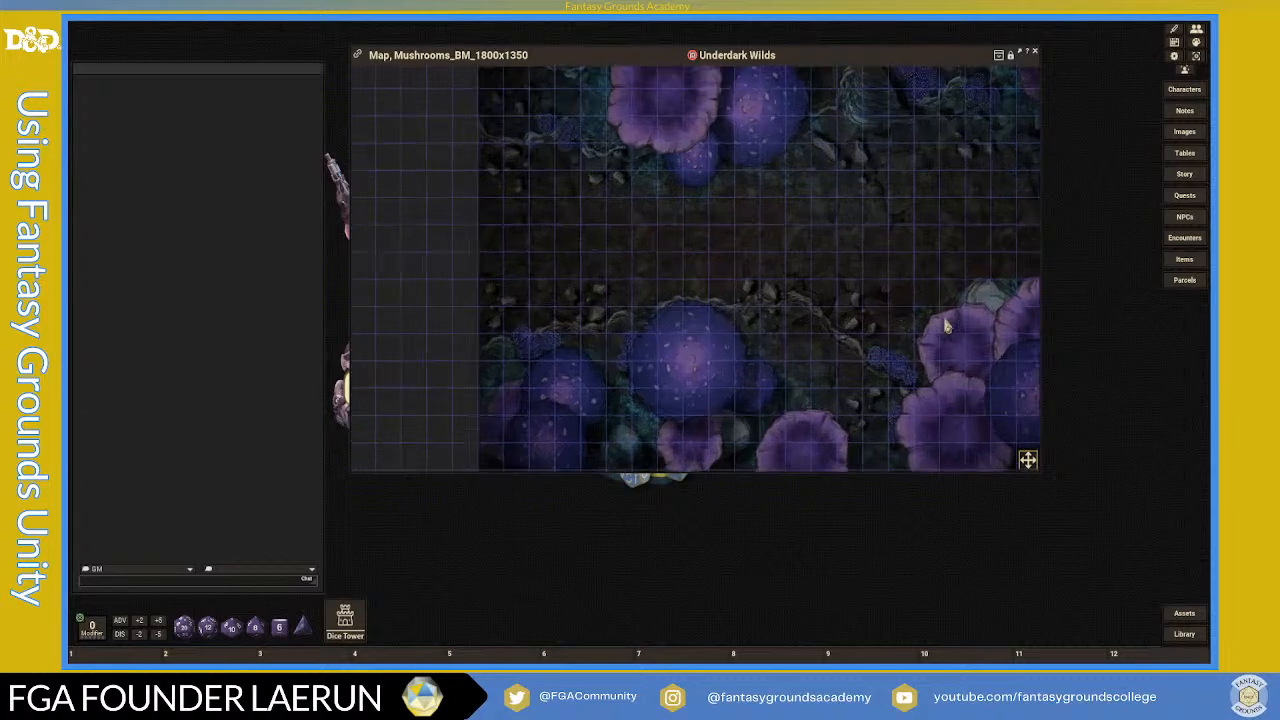
scroll(858, 322, down, 5)
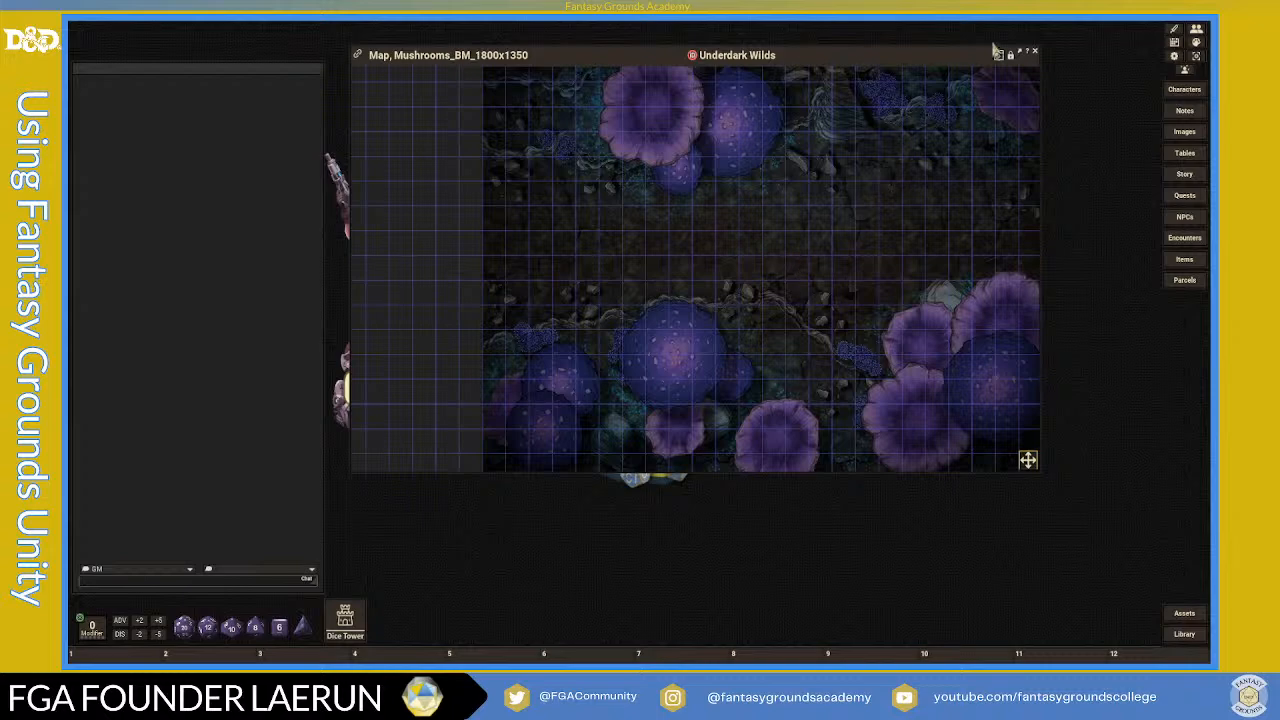
click(998, 54)
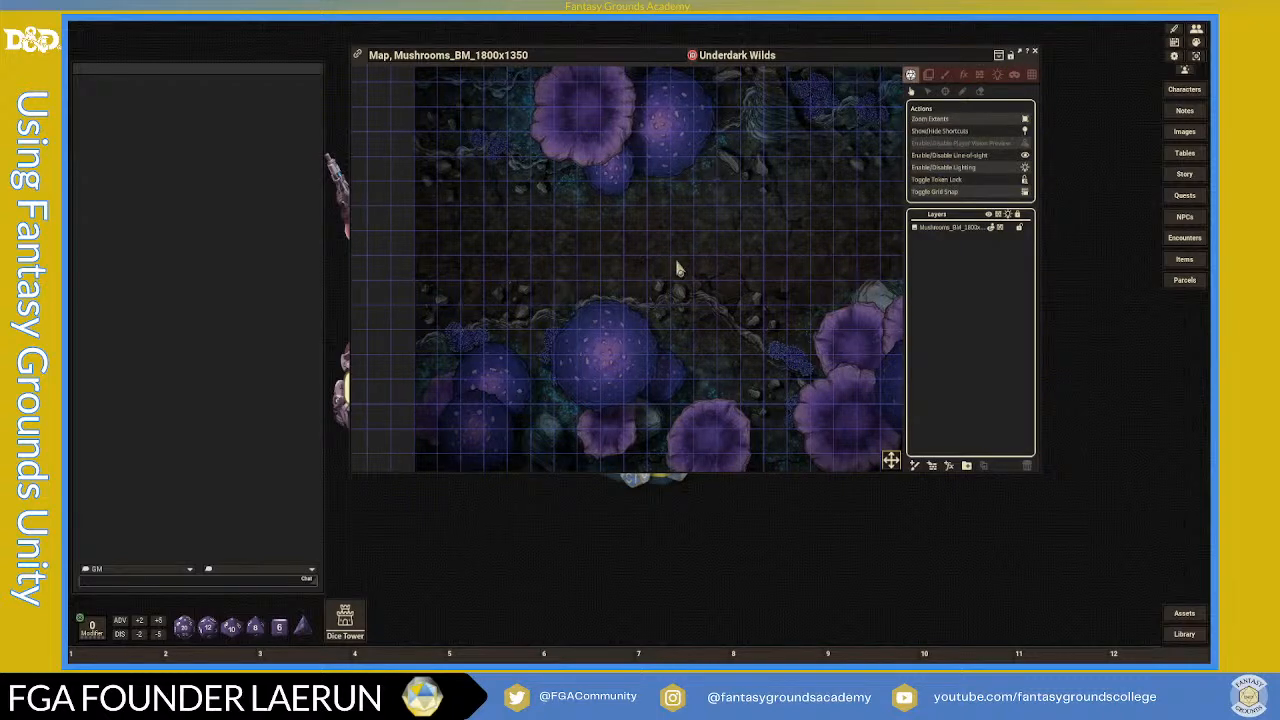
- Zoom and pan the Mushrooms map to view its lower half and upper-left area
scroll(683, 263, up, 3)
scroll(683, 263, down, 5)
scroll(683, 263, up, 2)
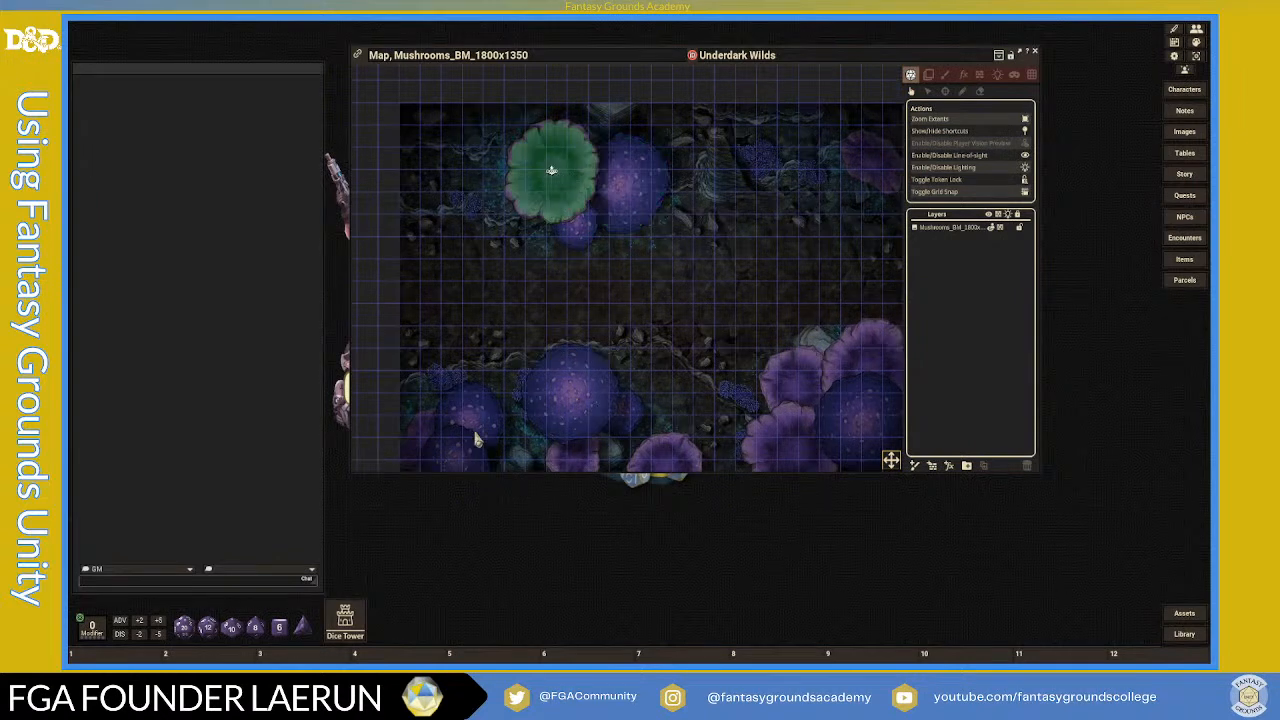
drag(893, 468, 898, 530)
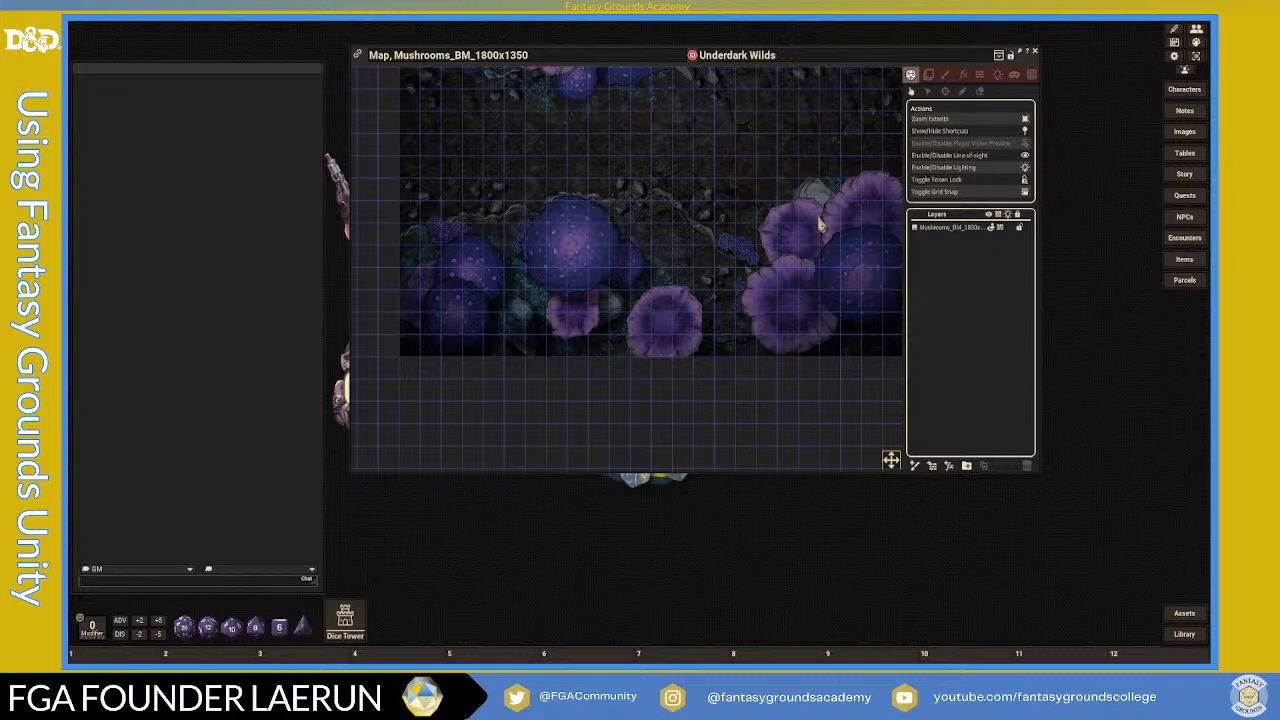
drag(896, 467, 894, 434)
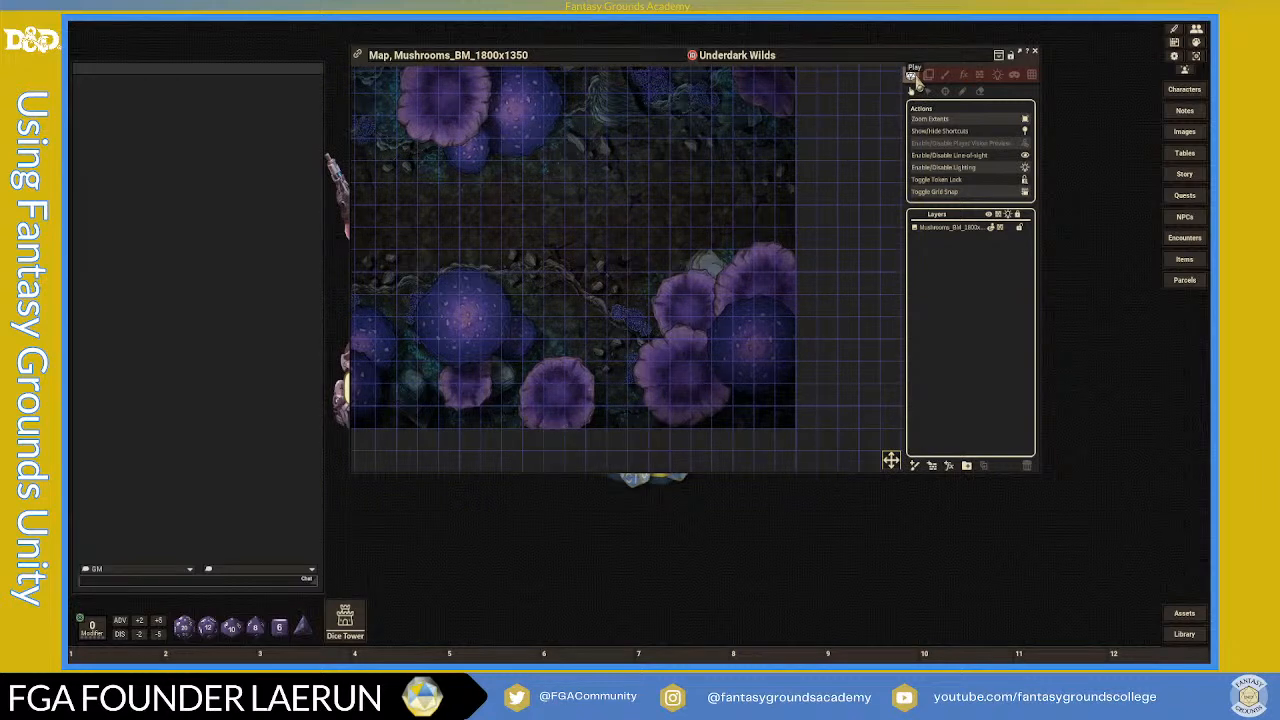
- Switch to line-of-sight editing and nudge a mushroom outline point onto the cap's edge
click(979, 77)
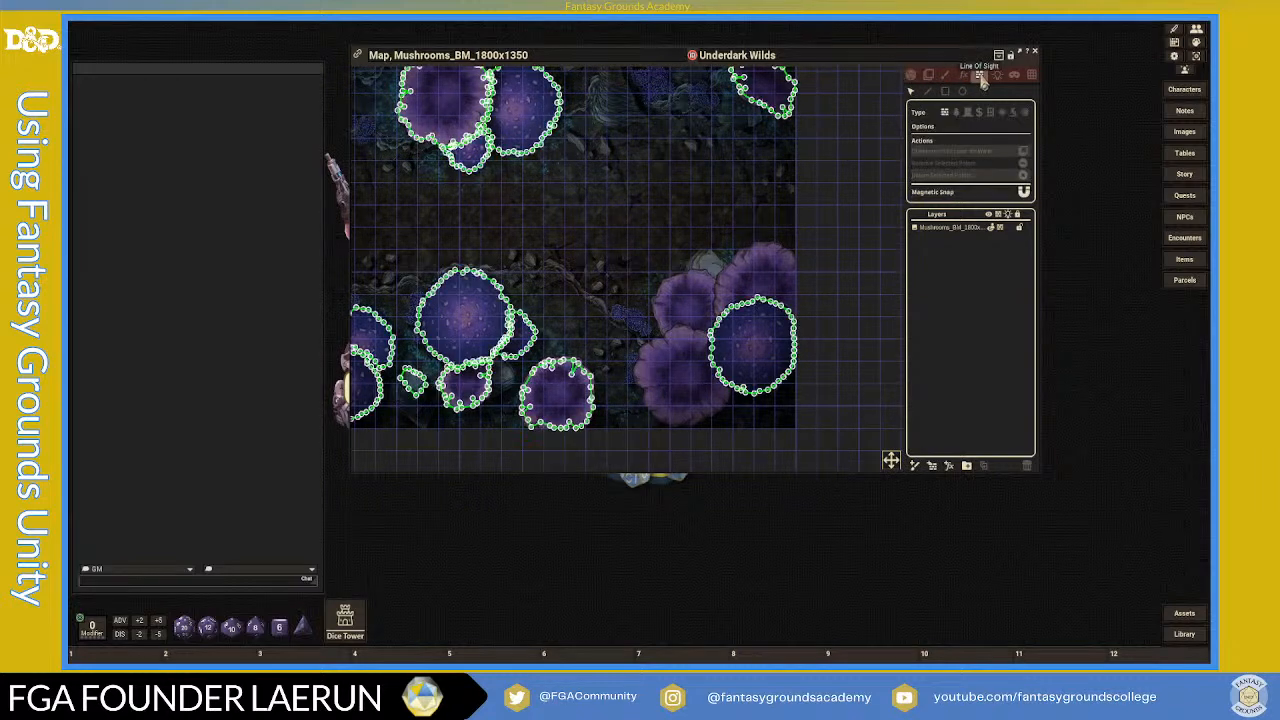
scroll(626, 240, down, 4)
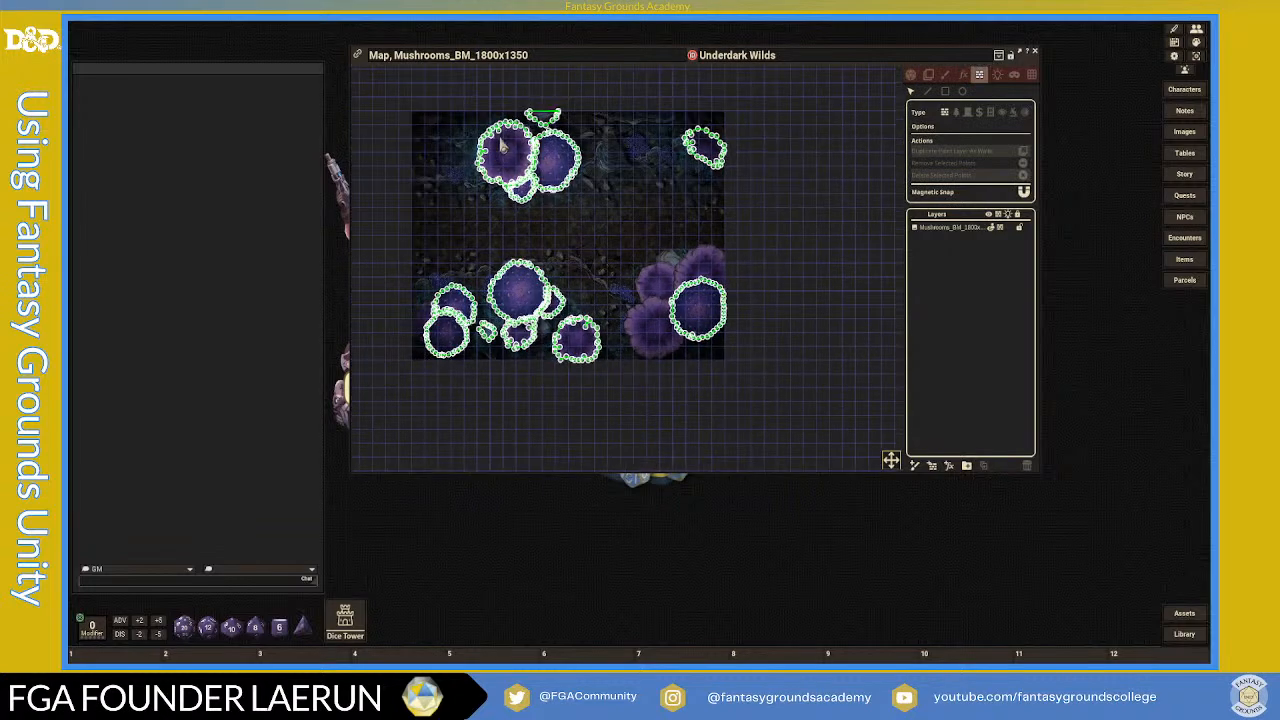
scroll(557, 118, up, 5)
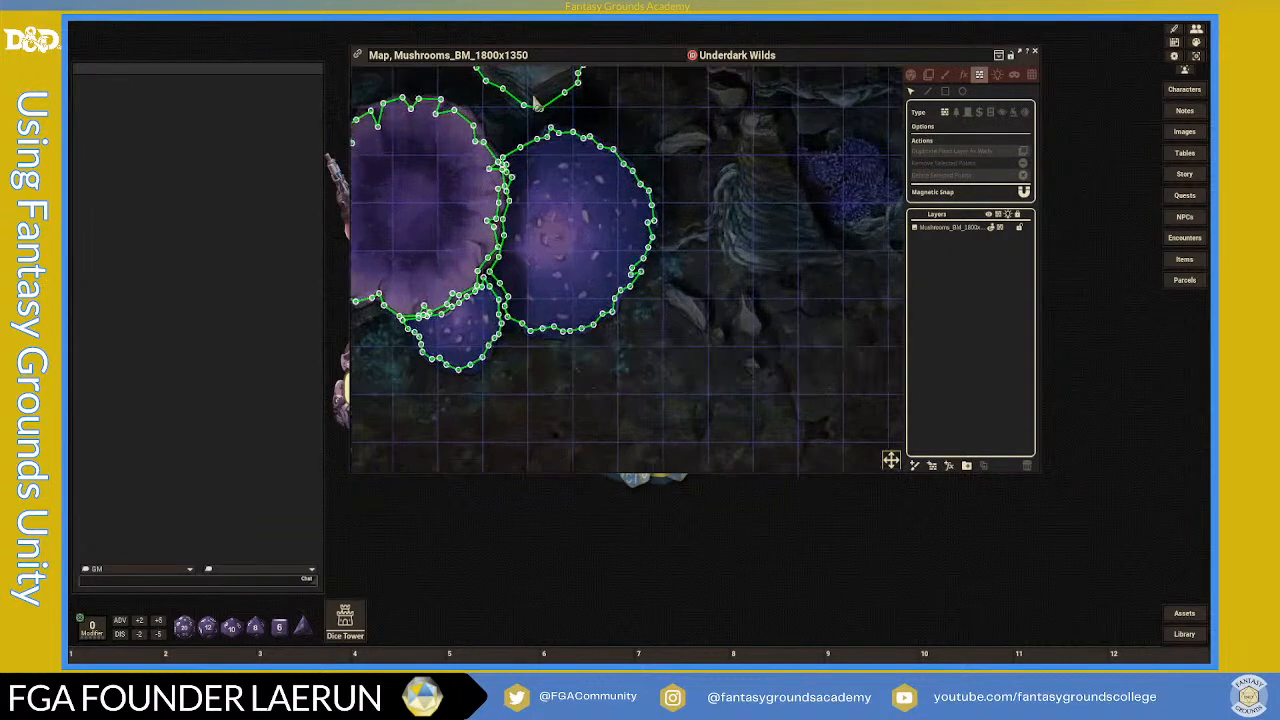
click(523, 116)
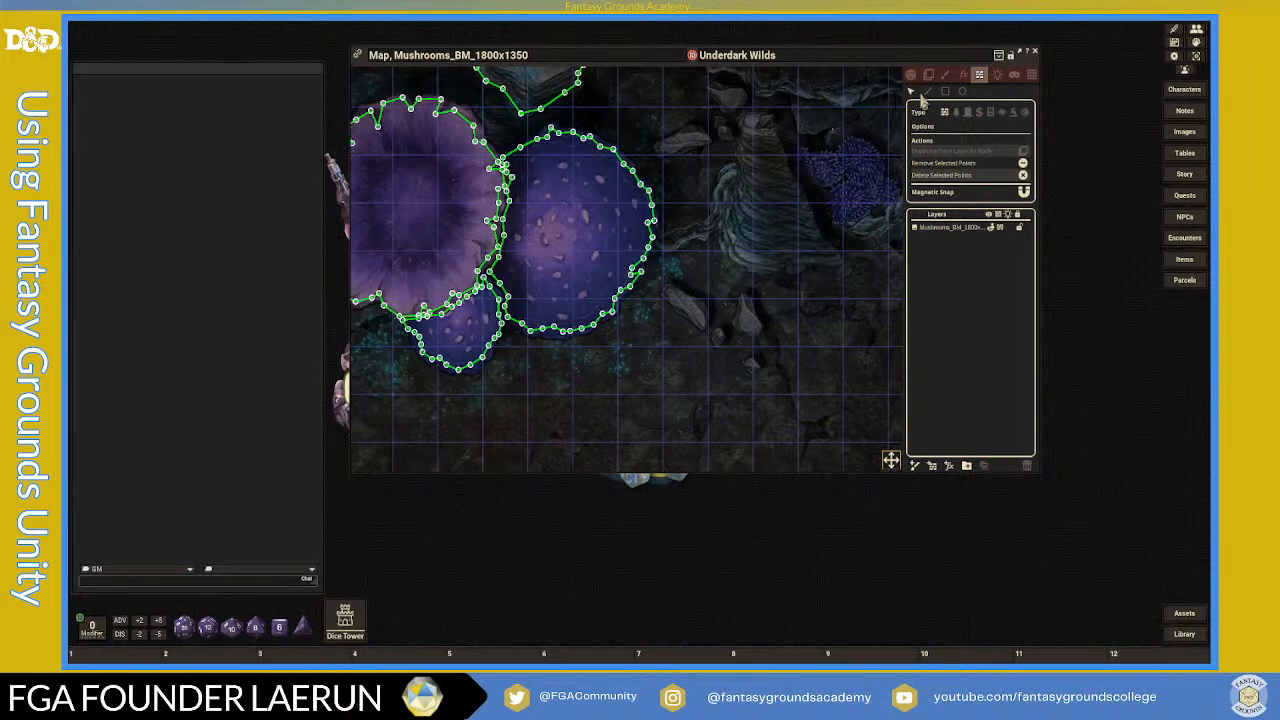
scroll(594, 150, up, 6)
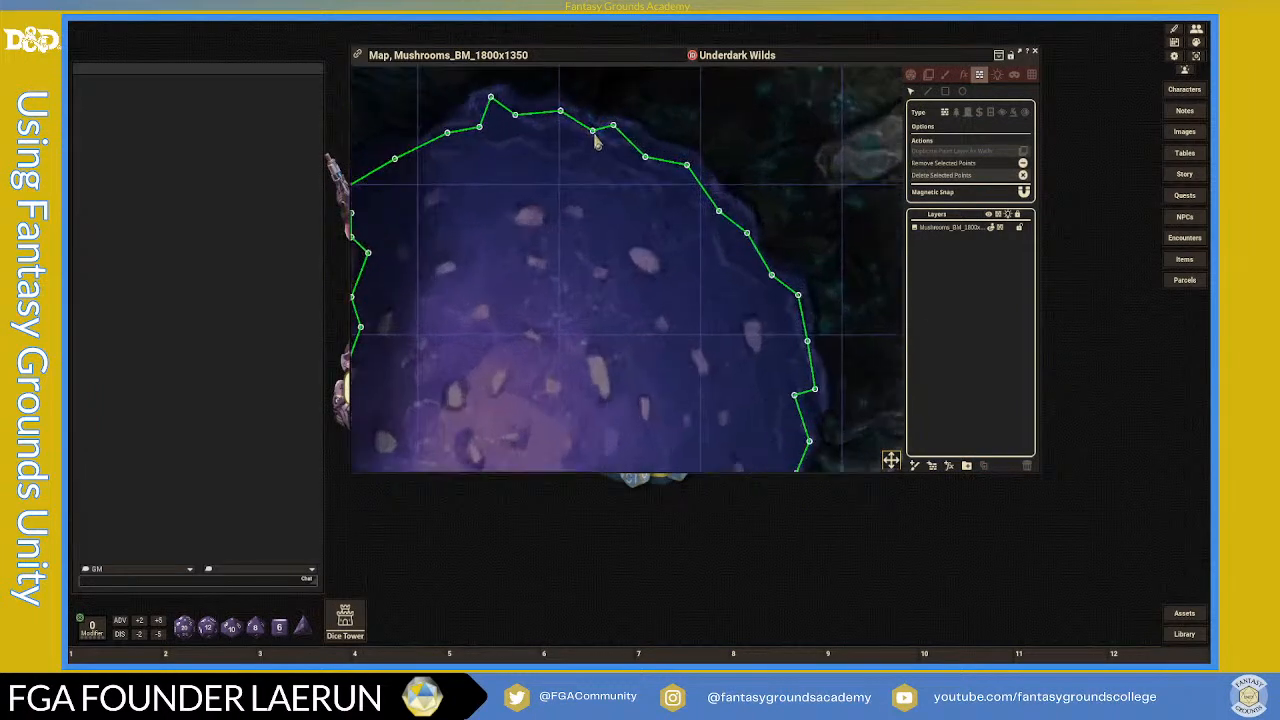
drag(646, 158, 649, 159)
- Pan and zoom back to the blue mushroom and start drawing a new outline
scroll(580, 195, down, 3)
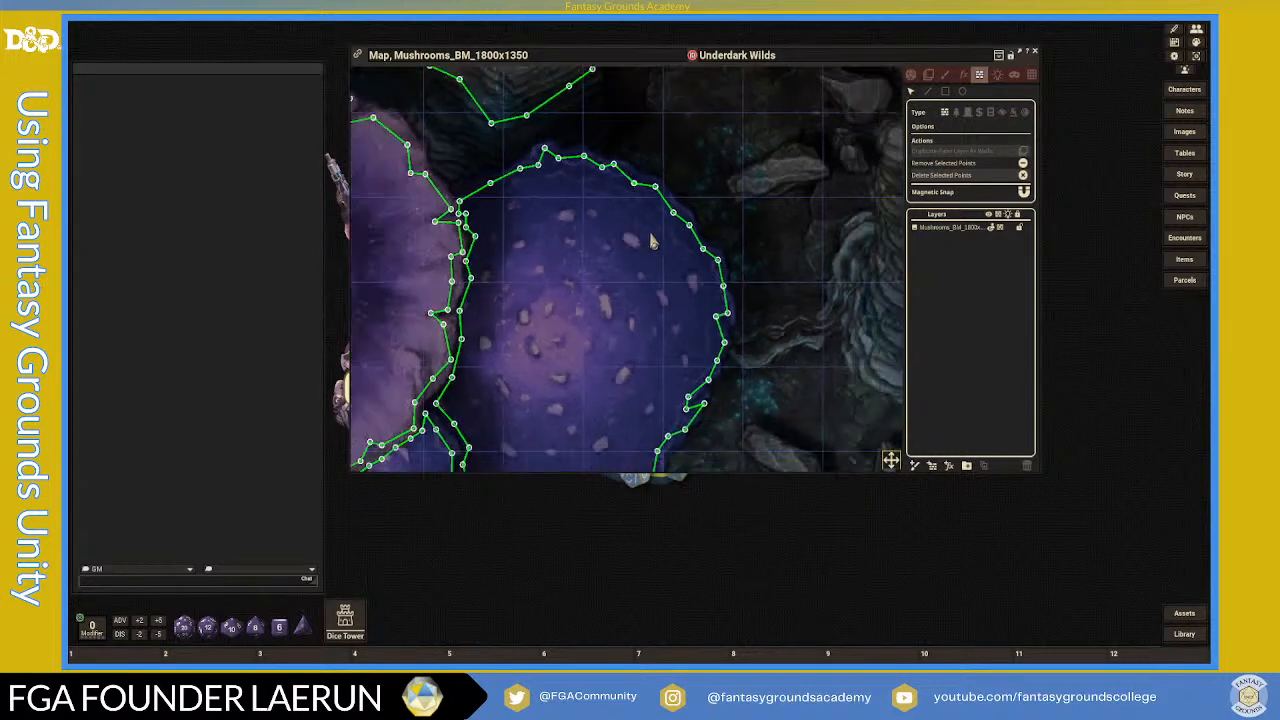
scroll(530, 248, down, 3)
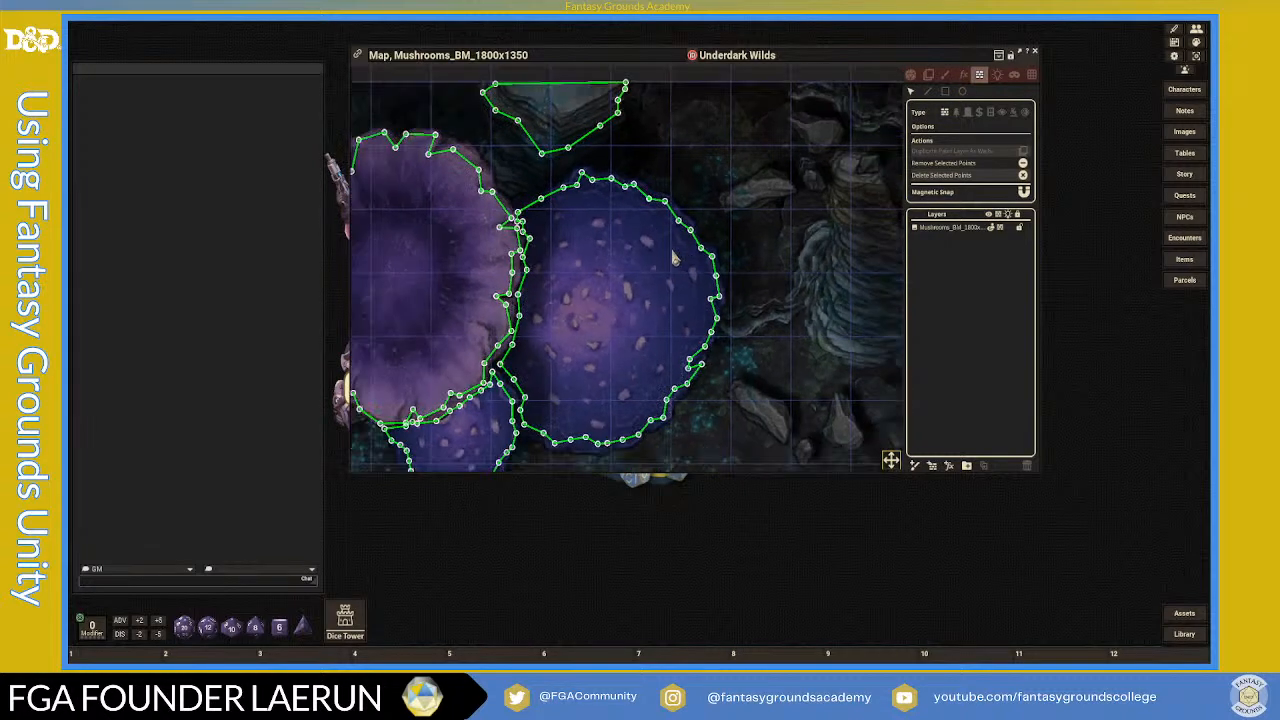
scroll(530, 248, up, 5)
scroll(530, 248, up, 2)
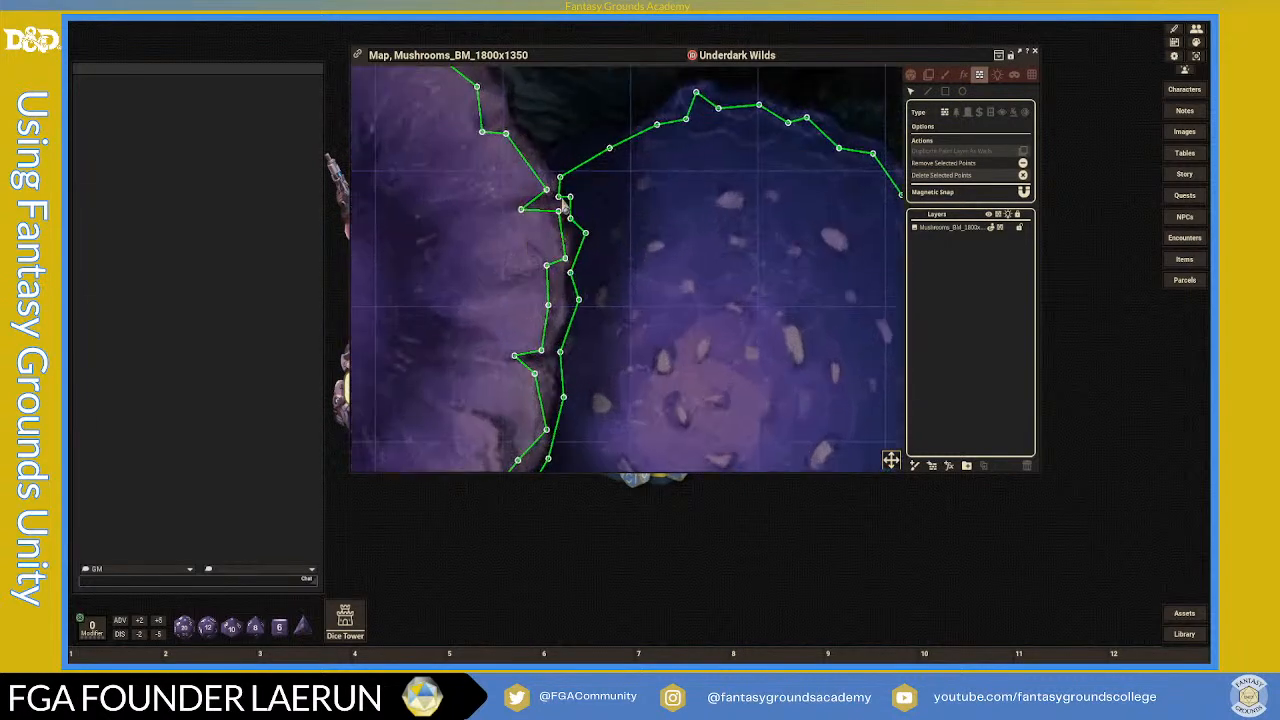
scroll(585, 238, up, 2)
drag(895, 465, 988, 490)
scroll(860, 408, down, 3)
scroll(860, 414, down, 3)
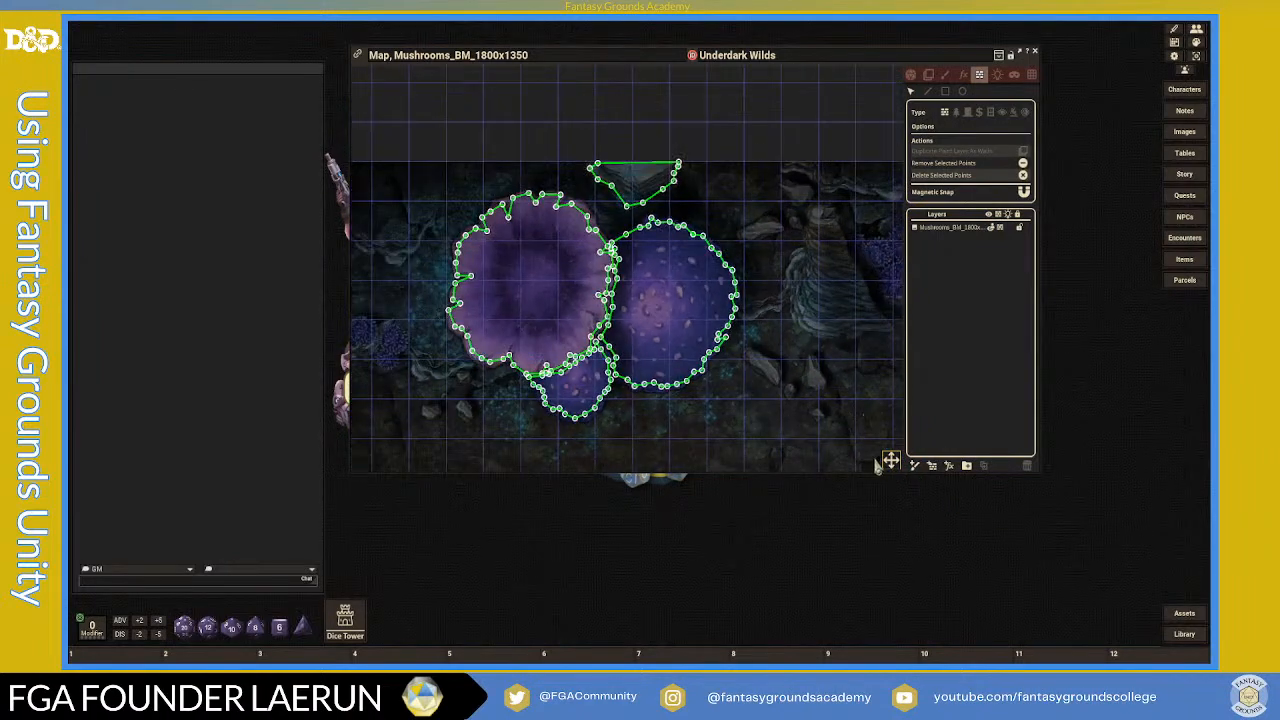
drag(893, 462, 976, 510)
scroll(616, 390, up, 1)
scroll(633, 390, down, 1)
drag(889, 466, 889, 500)
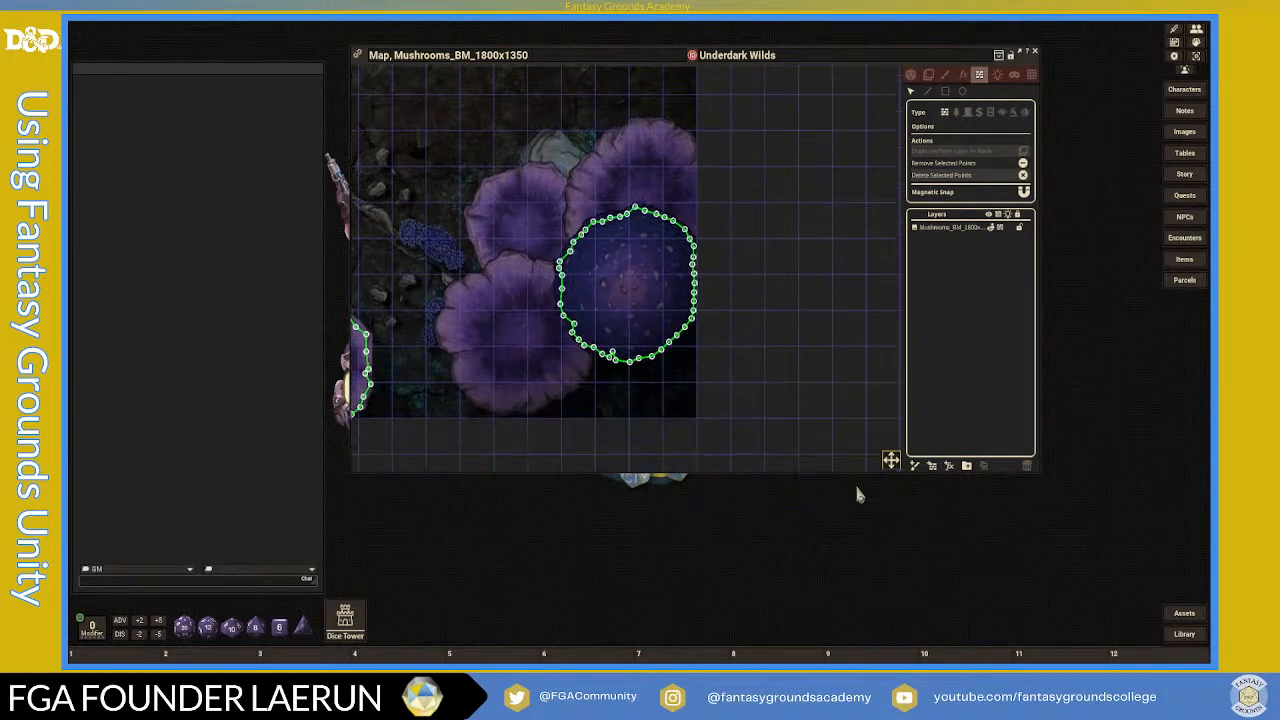
scroll(572, 400, up, 1)
scroll(572, 400, up, 1)
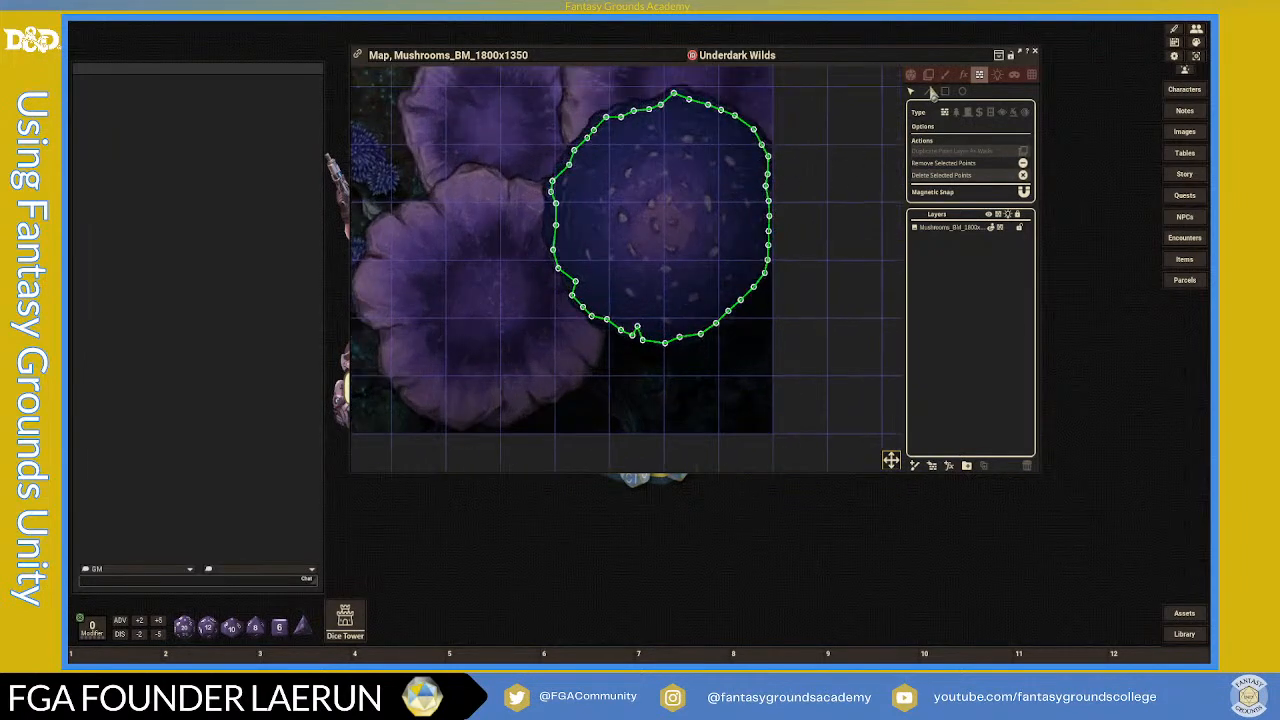
click(602, 337)
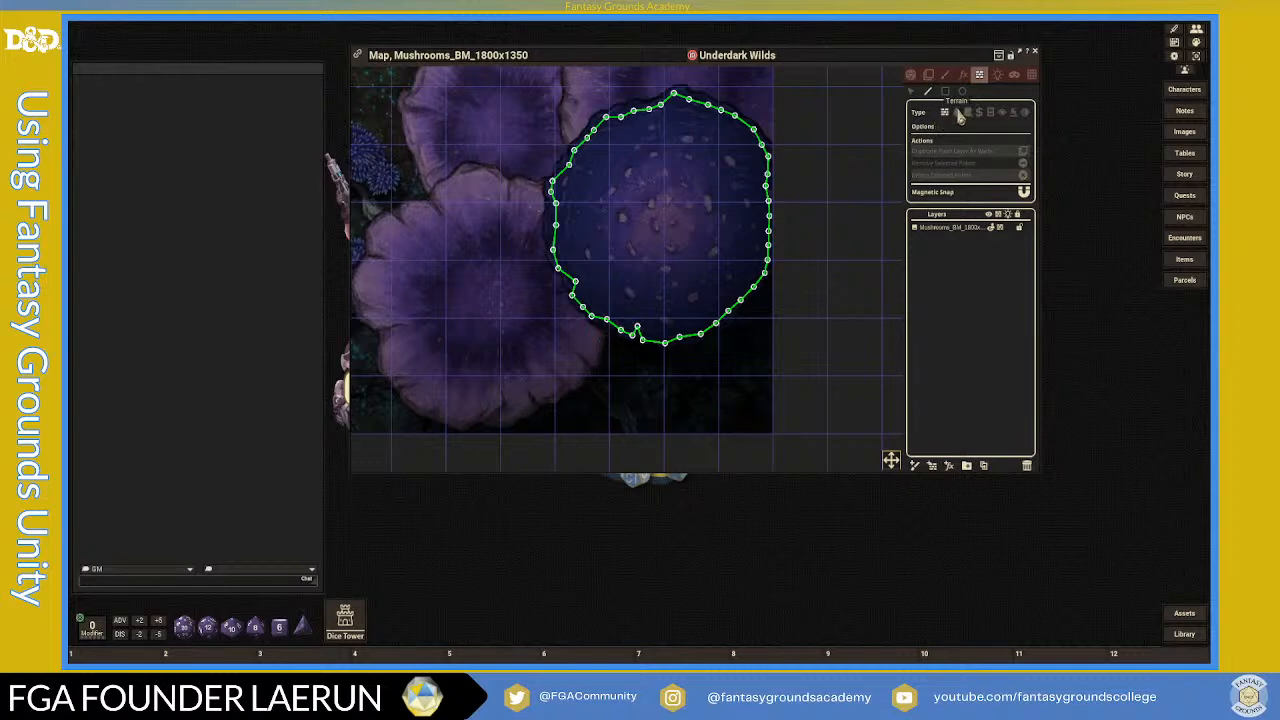
- Make the outline a Terrain type and trace the purple cap's jagged lower rim leftward
click(956, 114)
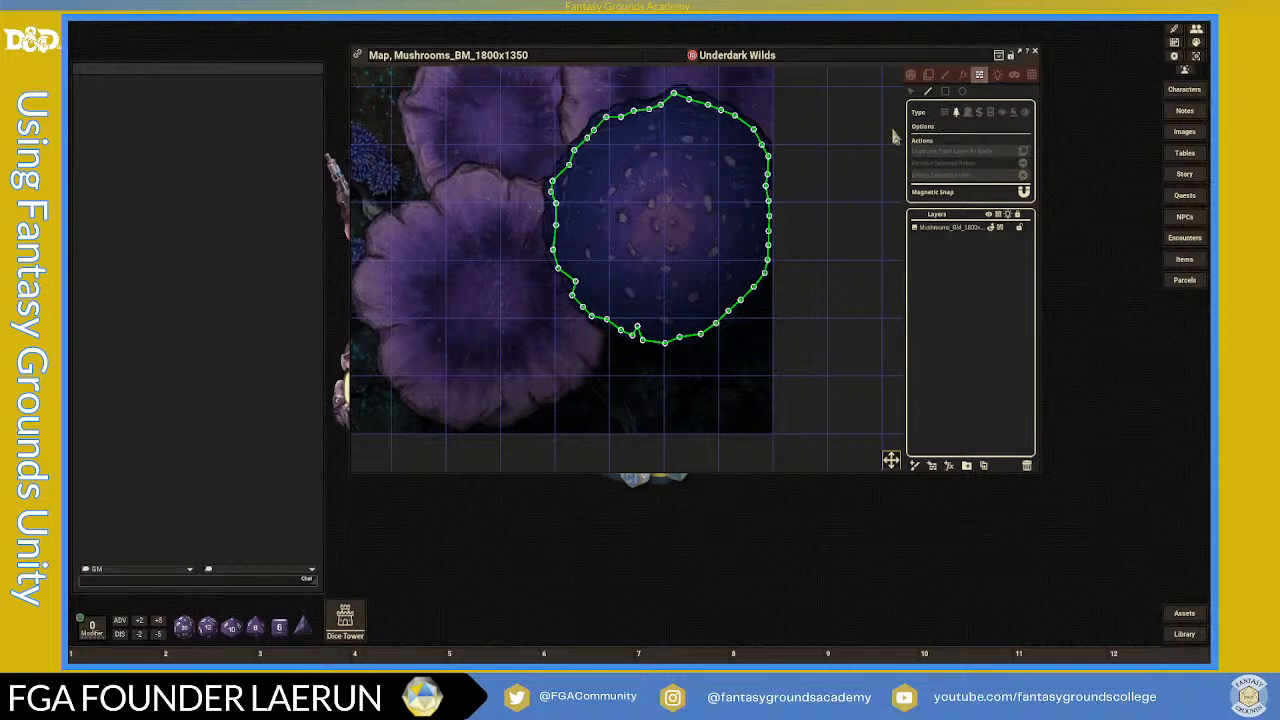
click(594, 366)
click(575, 384)
click(560, 376)
click(564, 393)
click(537, 401)
click(528, 391)
click(527, 409)
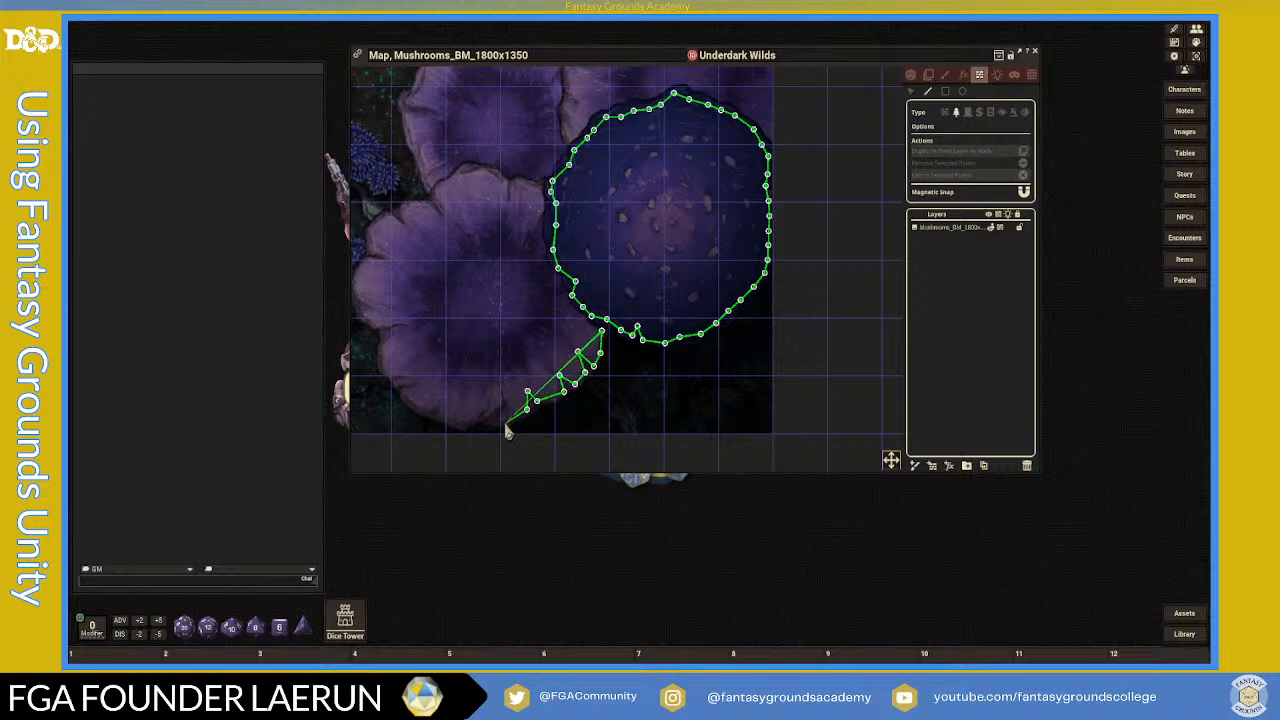
click(504, 422)
click(501, 403)
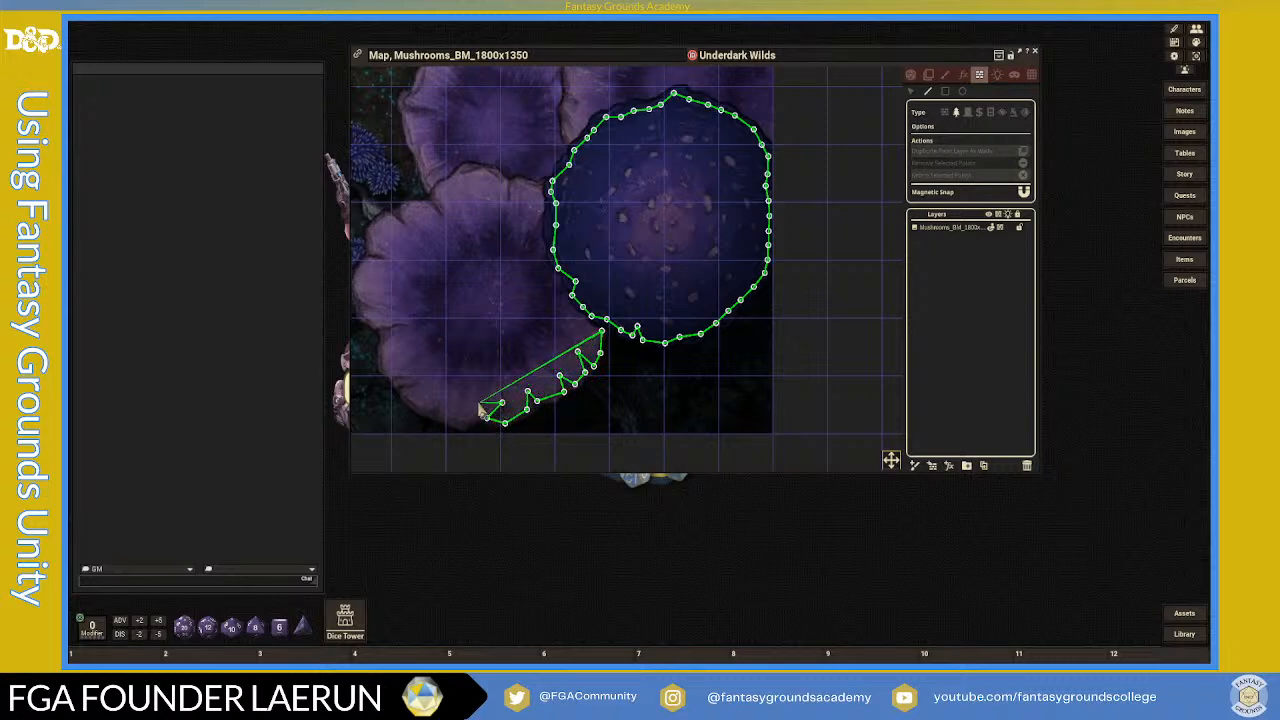
click(461, 421)
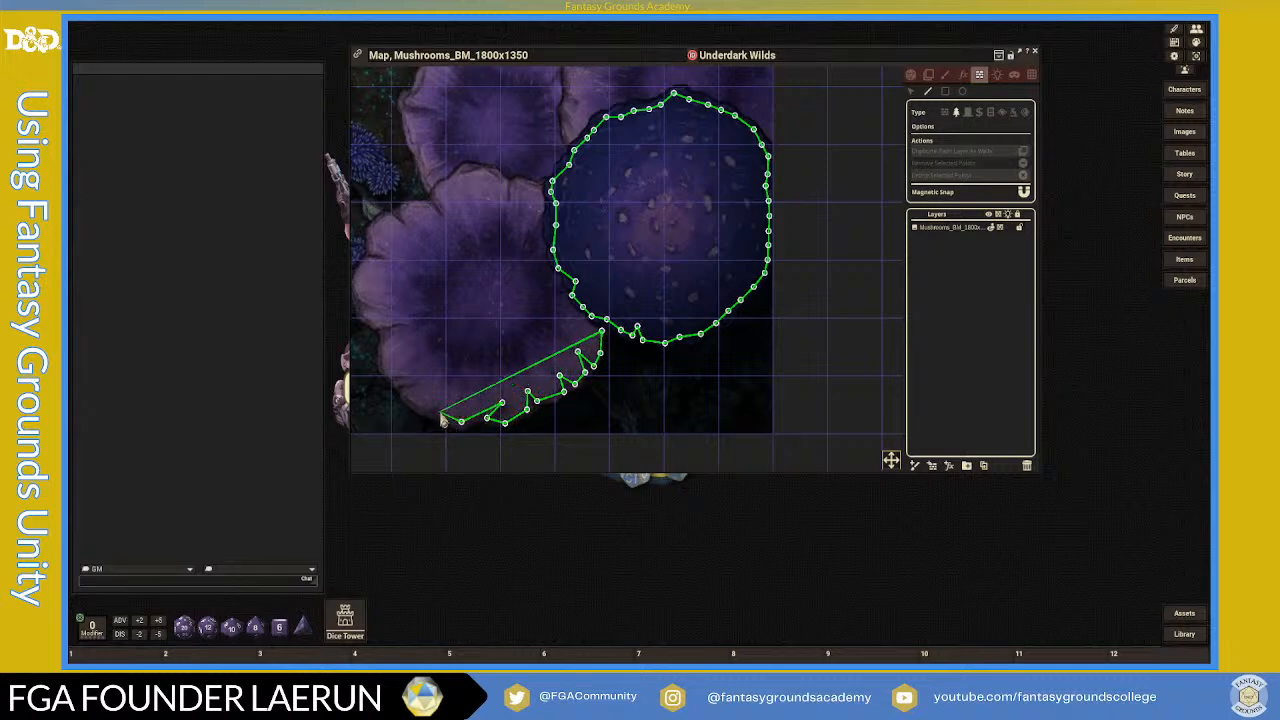
click(440, 412)
click(429, 403)
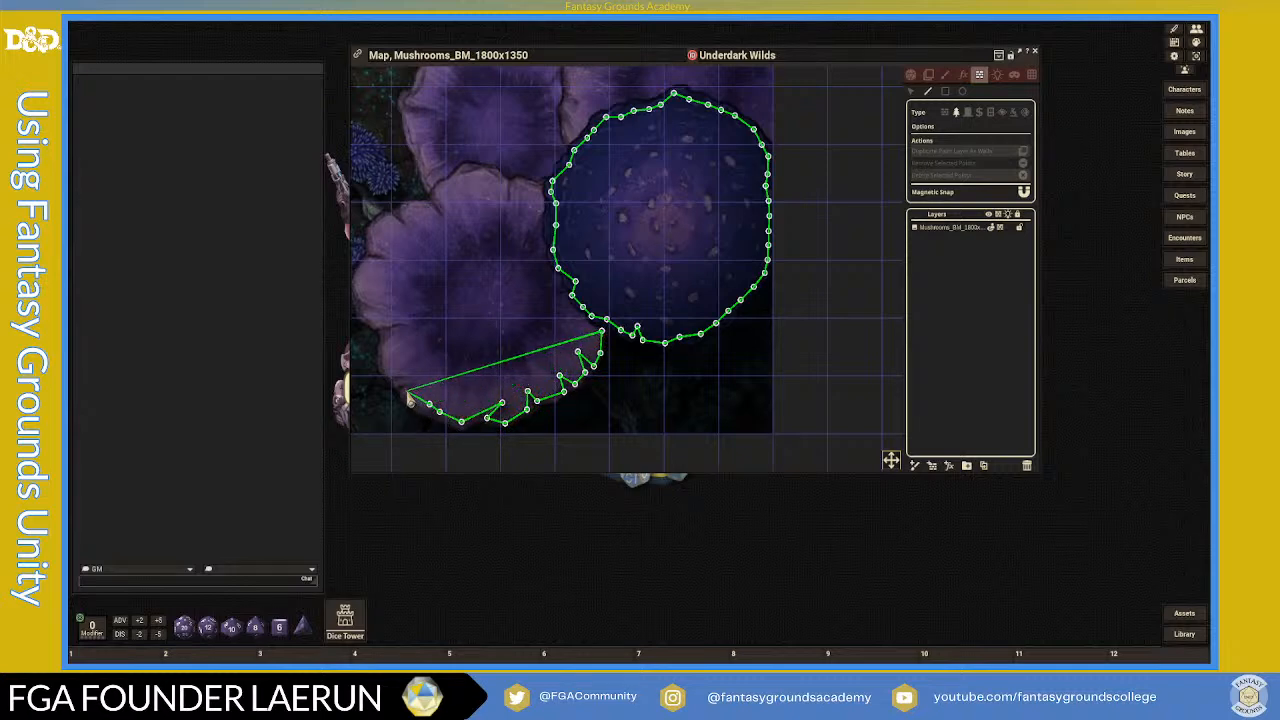
click(406, 391)
click(418, 383)
- Continue the terrain outline up the cap's scalloped left side and along the top rim
click(397, 379)
click(387, 365)
click(386, 343)
click(400, 331)
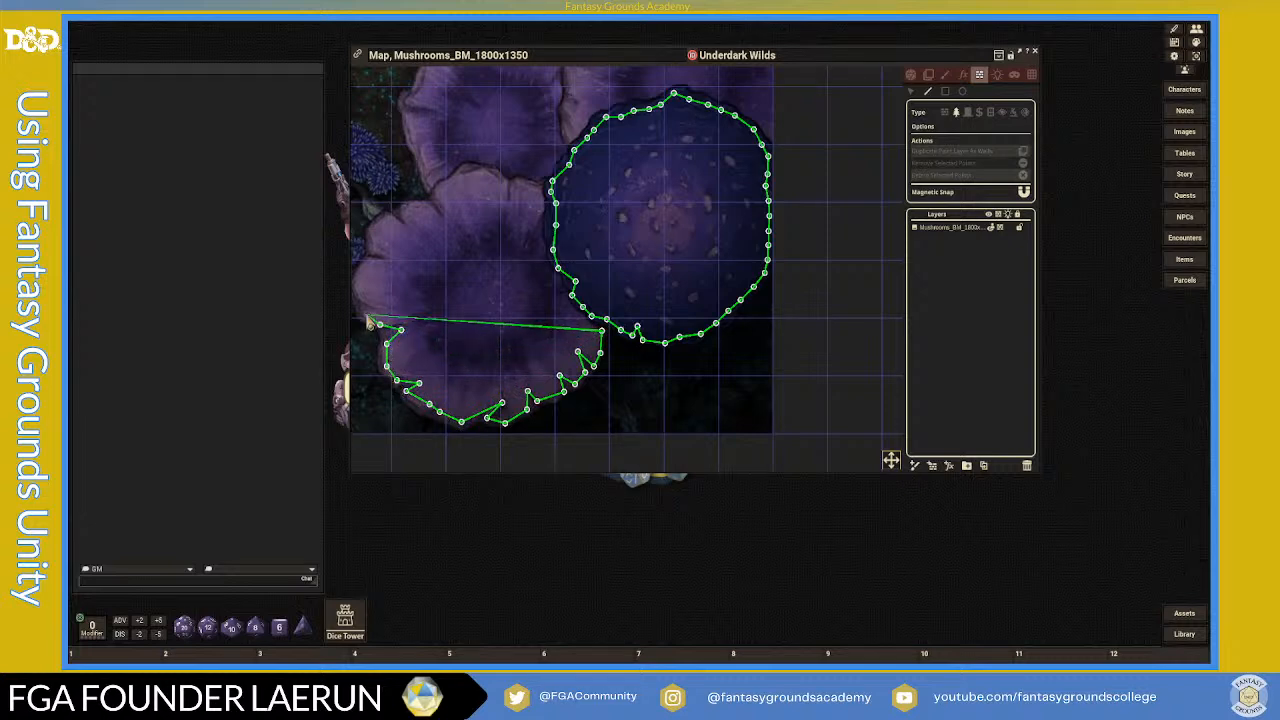
click(374, 316)
click(382, 307)
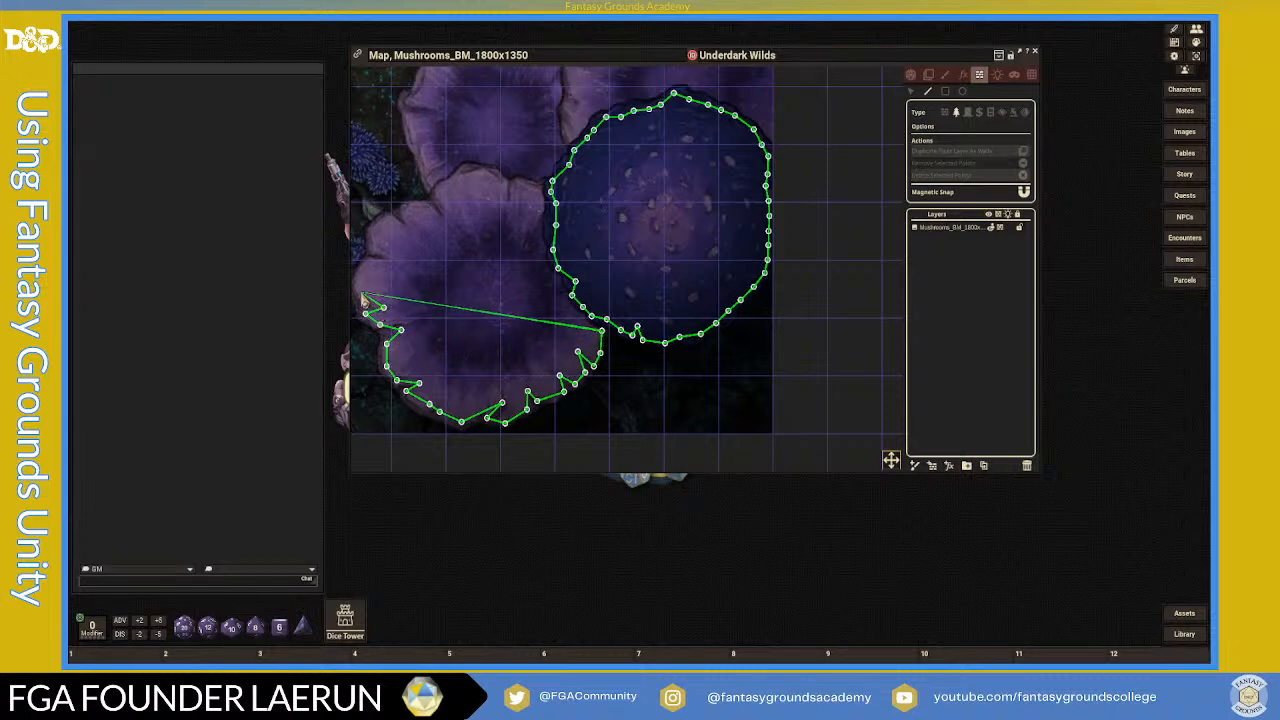
click(359, 294)
click(361, 272)
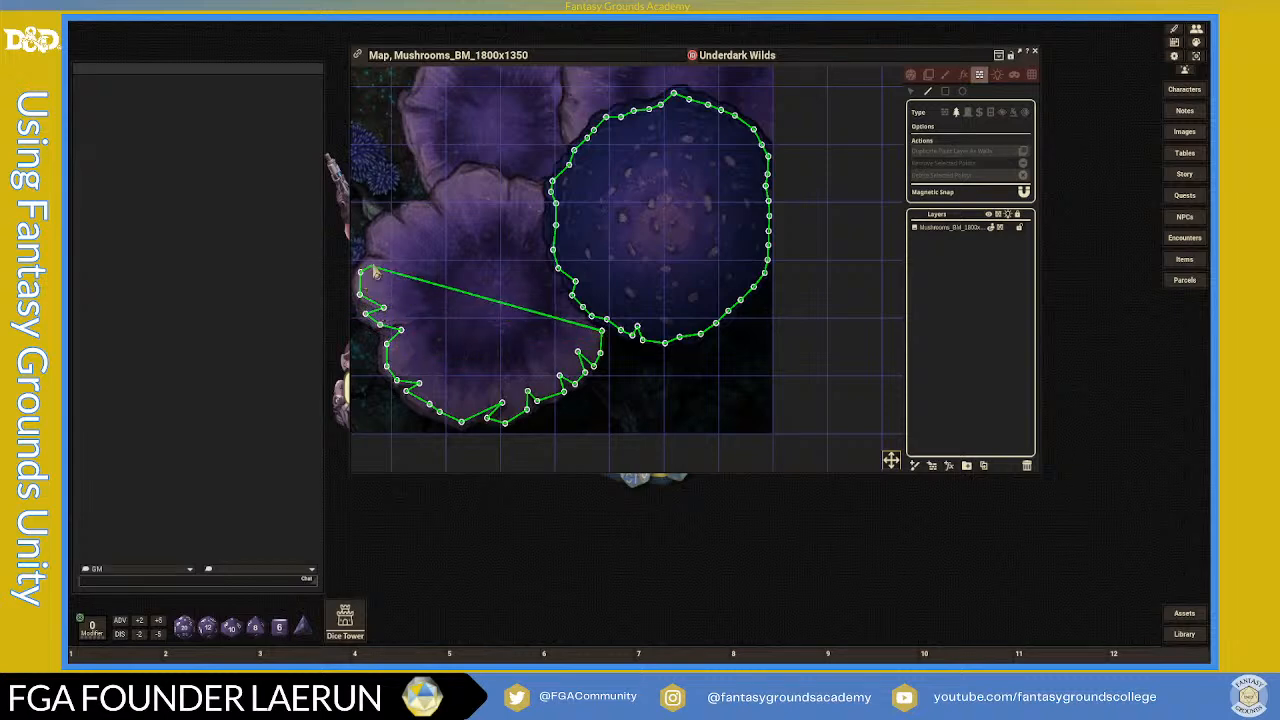
click(368, 262)
click(400, 261)
click(373, 230)
click(387, 218)
click(413, 230)
click(403, 210)
click(413, 209)
- Finish tracing the top rim rightward to where the purple cap meets the blue cap
click(420, 210)
click(436, 218)
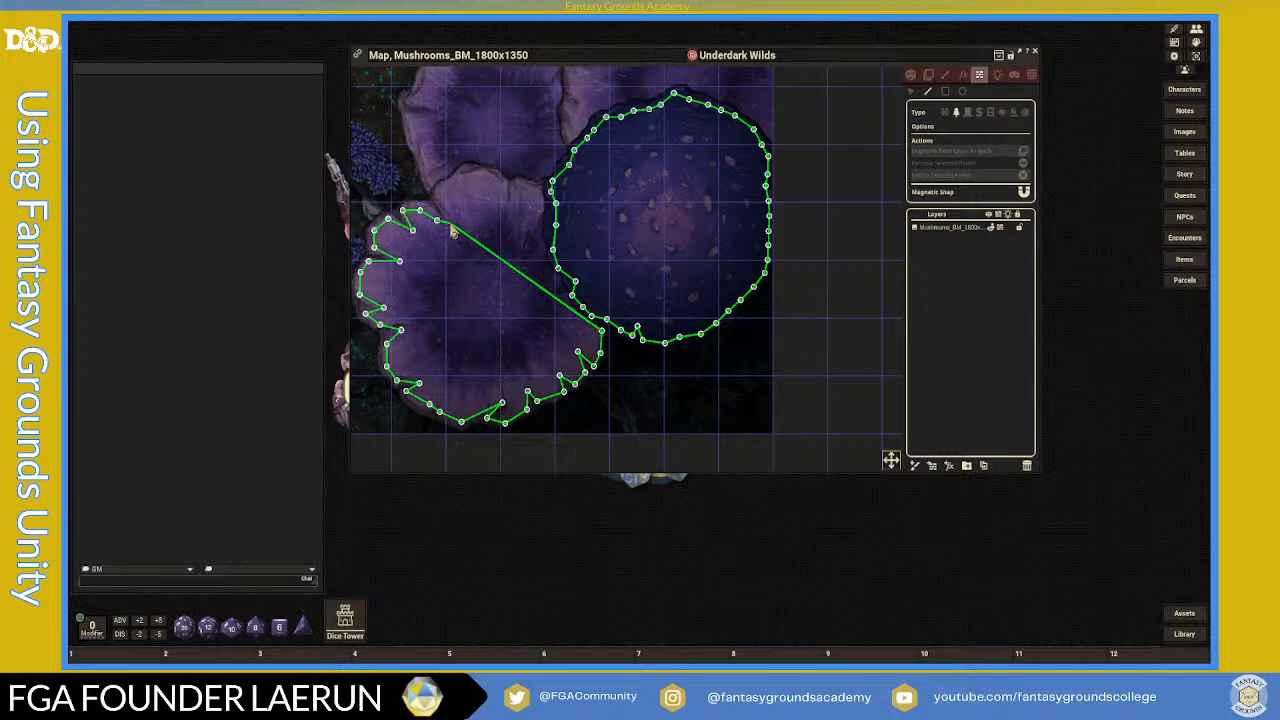
click(449, 214)
click(436, 193)
click(451, 181)
click(468, 174)
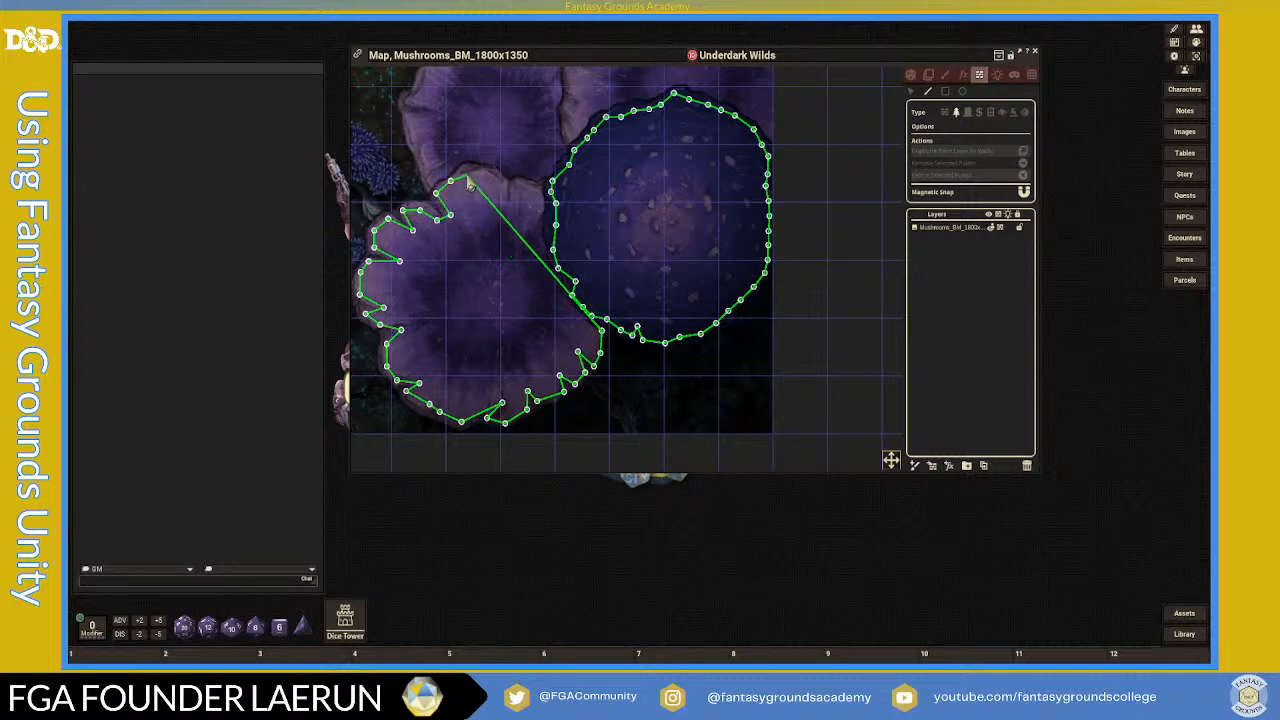
click(485, 174)
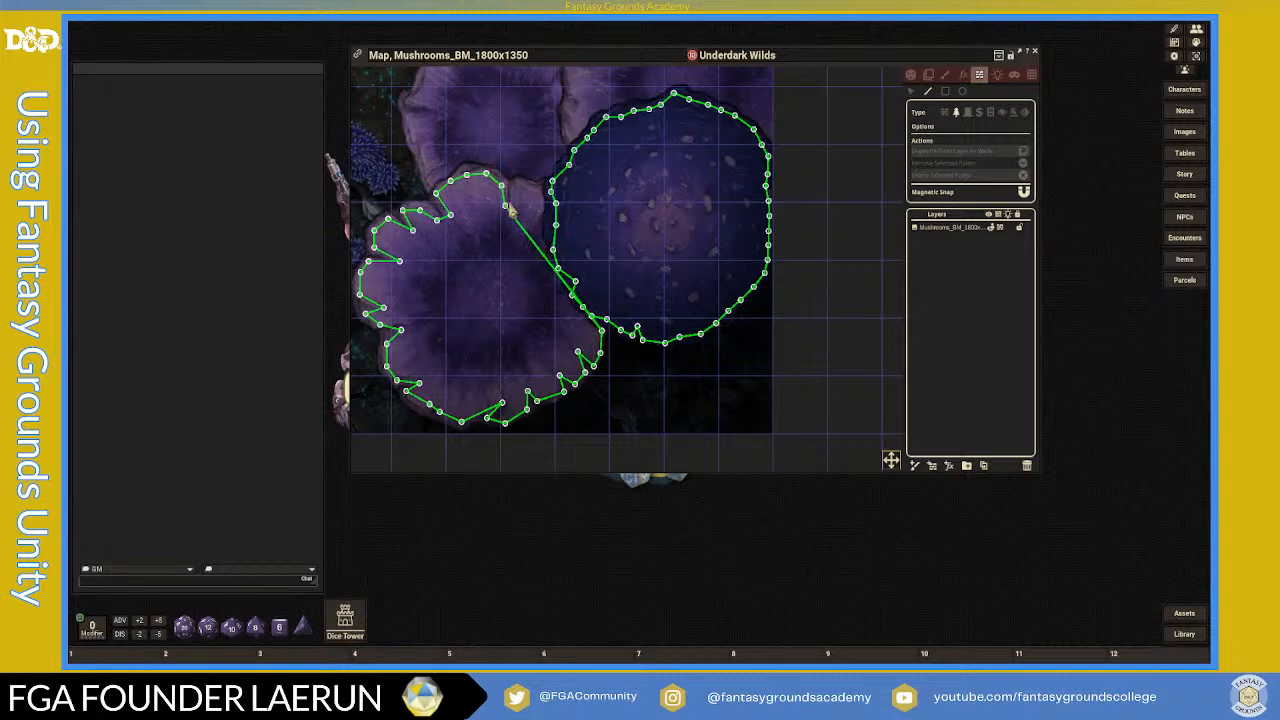
click(512, 199)
click(518, 185)
click(540, 191)
click(539, 231)
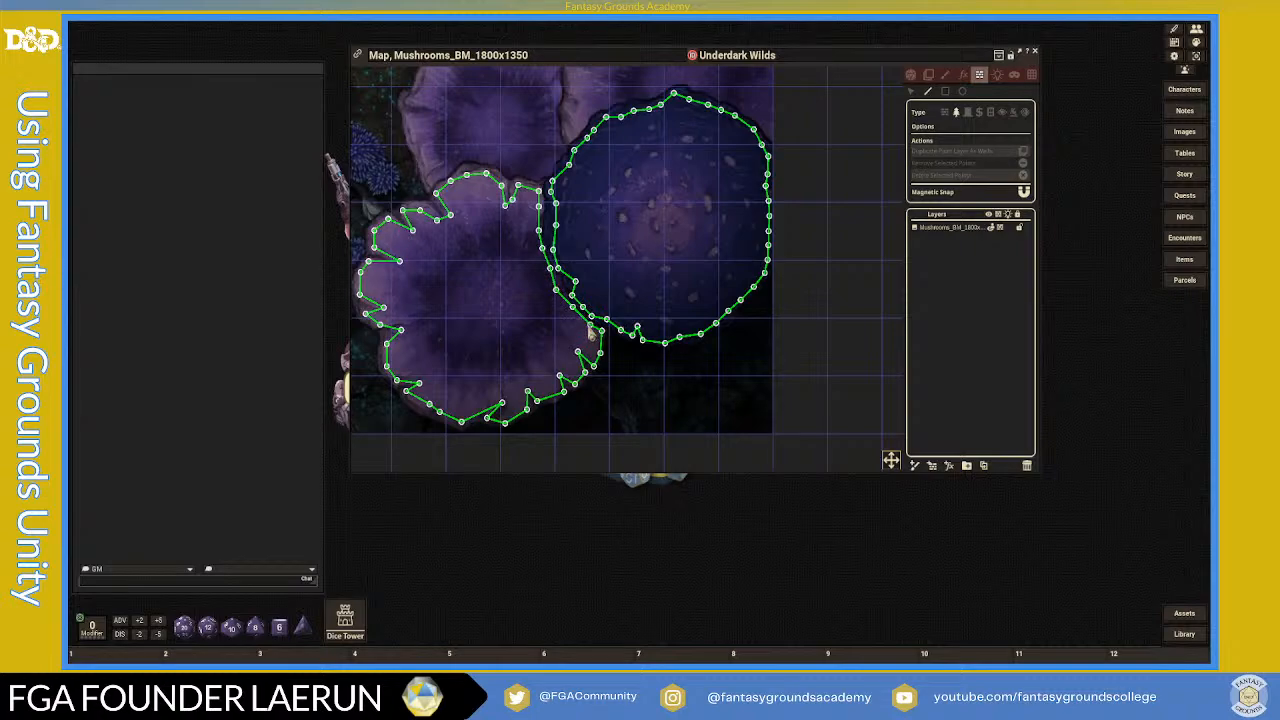
- Zoom and pan the map upward until the top purple mushroom caps are visible
scroll(562, 325, down, 3)
scroll(520, 308, up, 3)
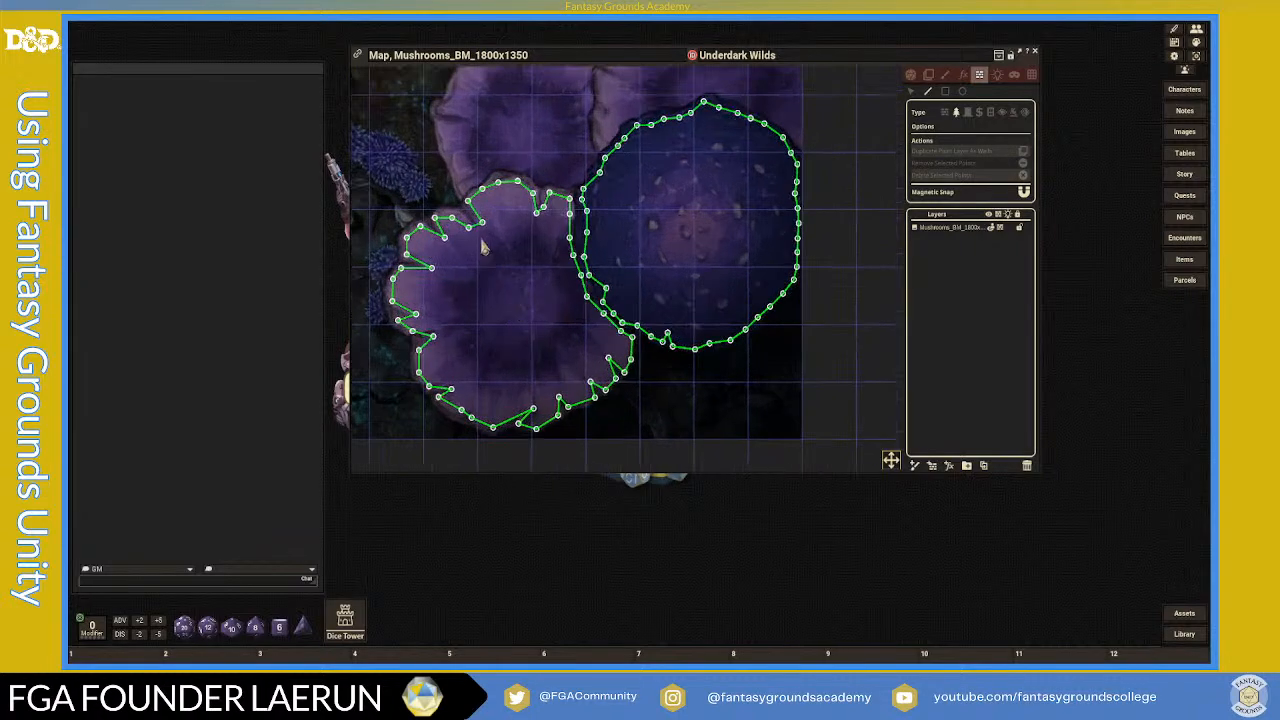
scroll(608, 335, up, 2)
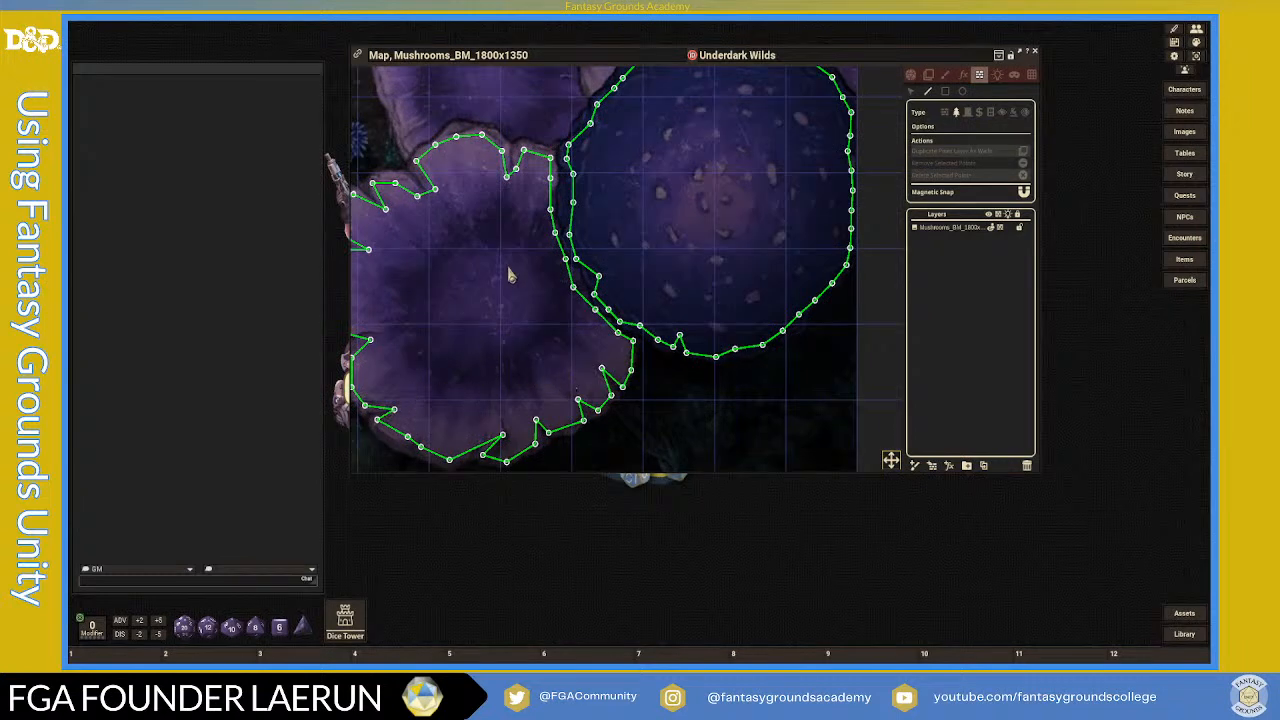
scroll(508, 276, down, 2)
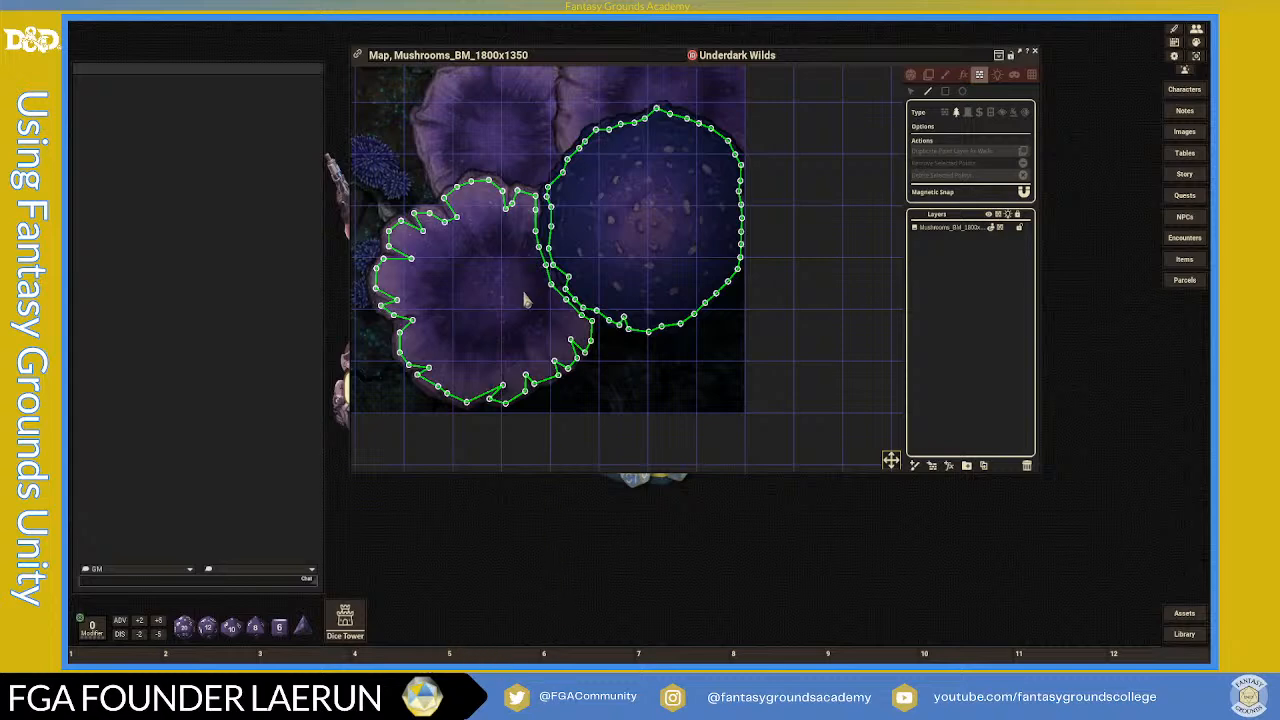
drag(889, 461, 864, 412)
scroll(685, 315, down, 2)
scroll(683, 340, up, 3)
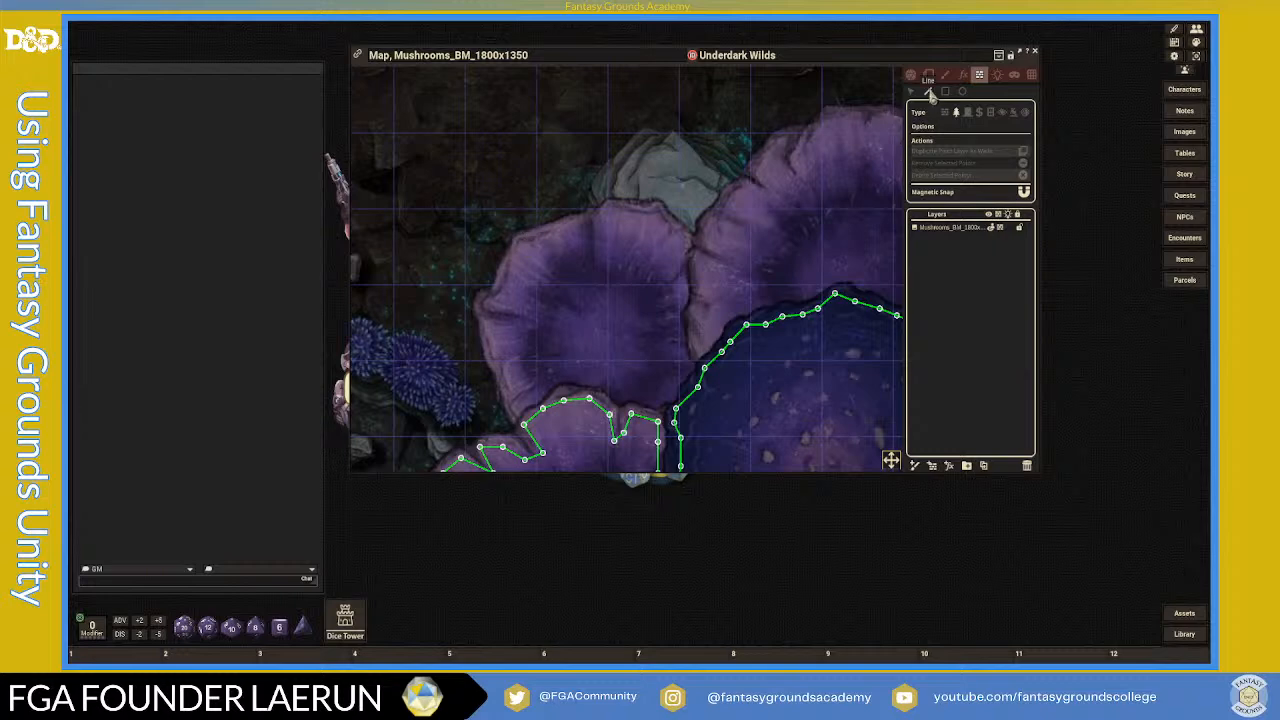
- Switch to a terrain outline and trace the upper purple cap's top rim and right edge
click(957, 113)
click(519, 243)
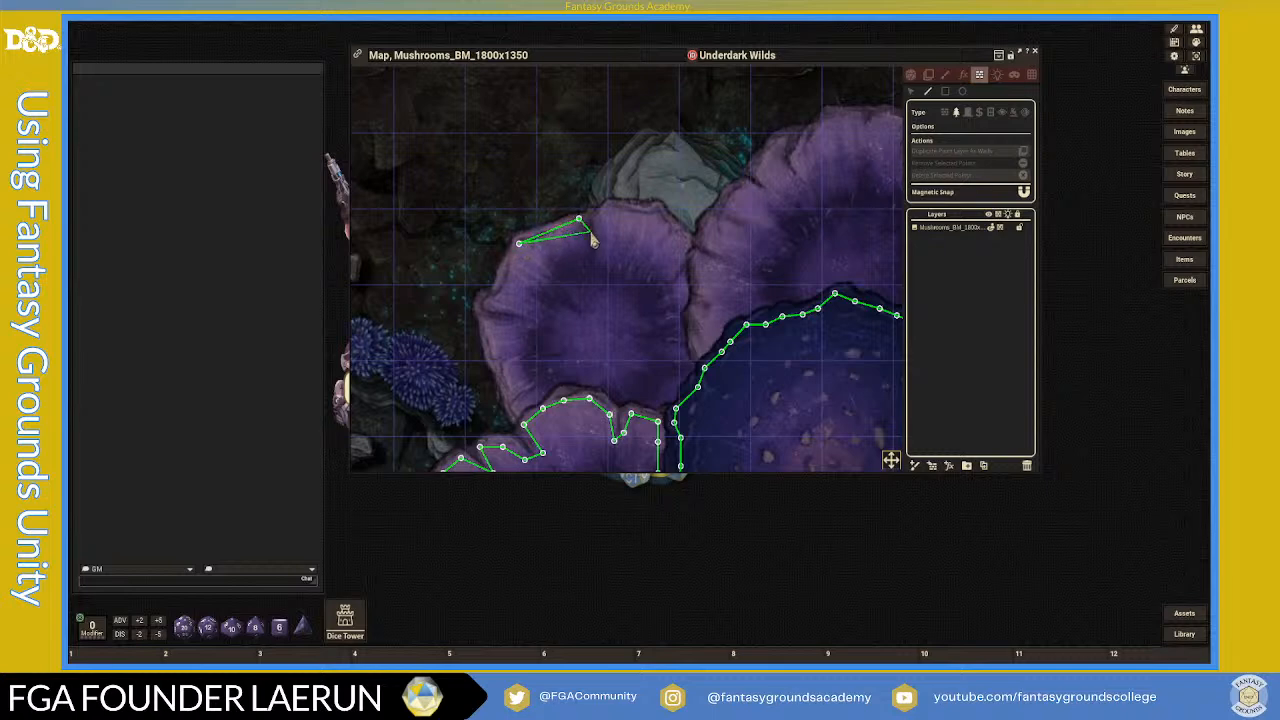
click(590, 231)
click(602, 207)
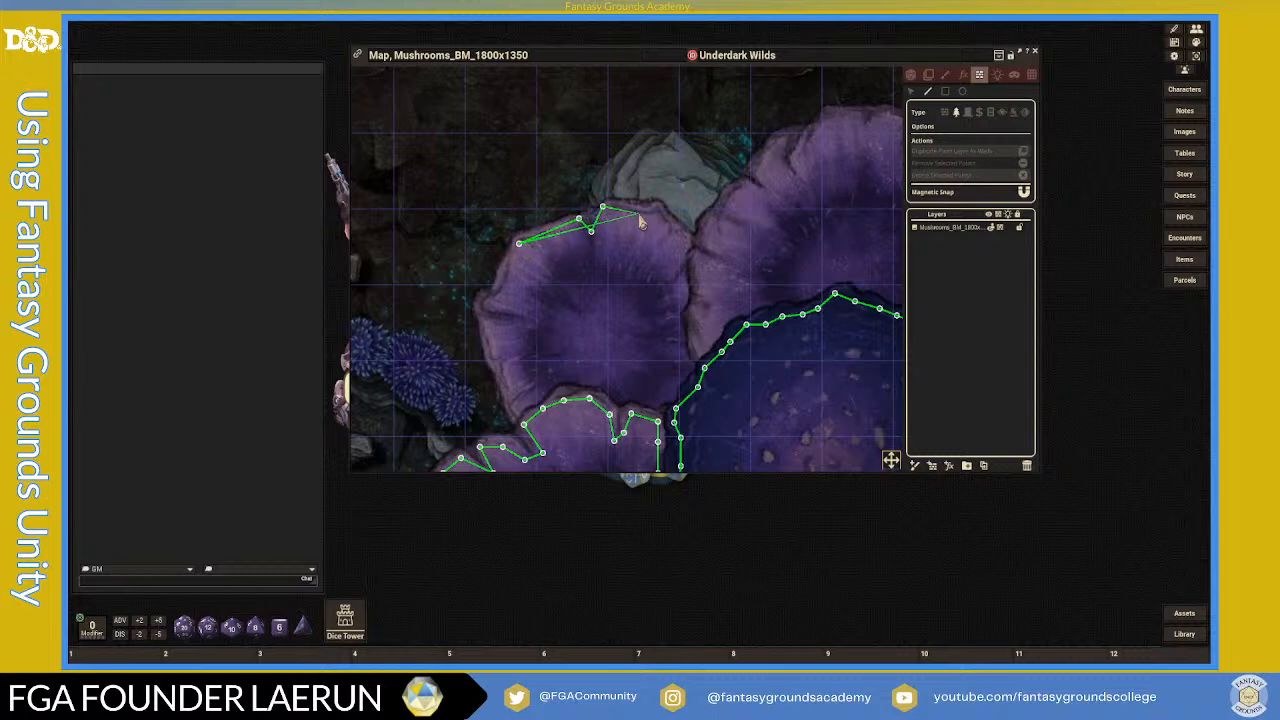
click(657, 213)
click(686, 237)
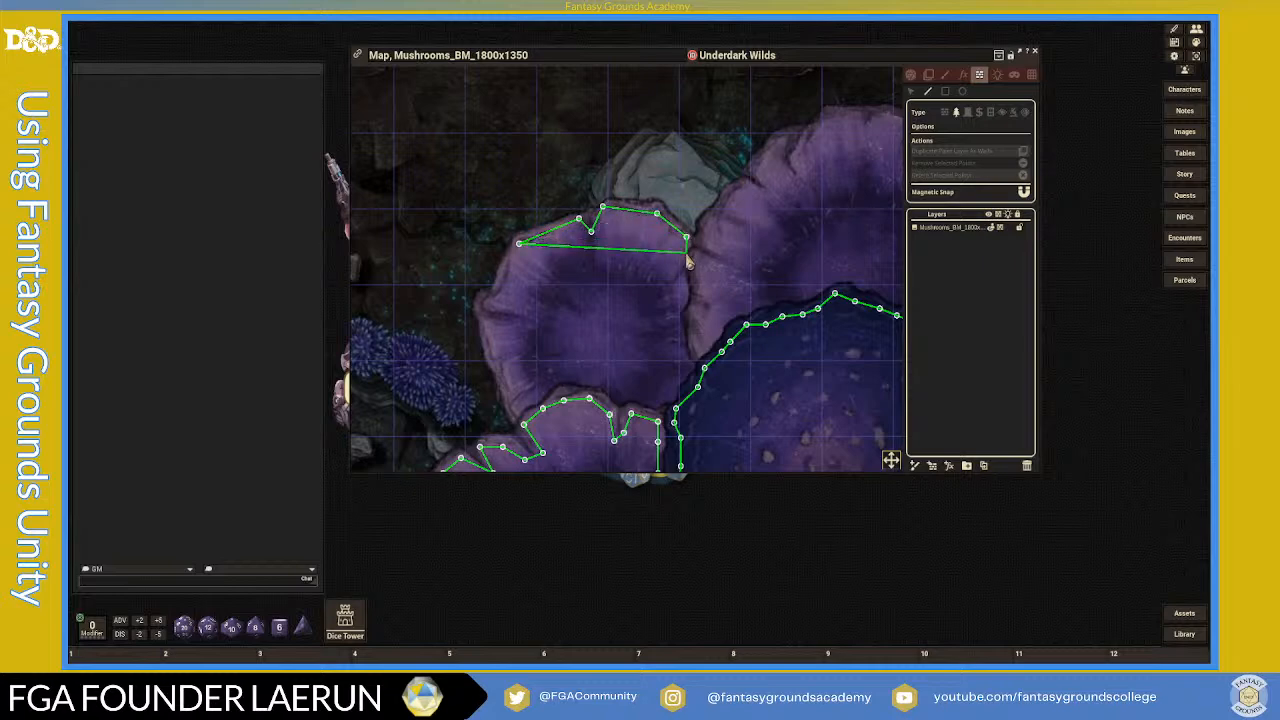
click(682, 259)
click(683, 287)
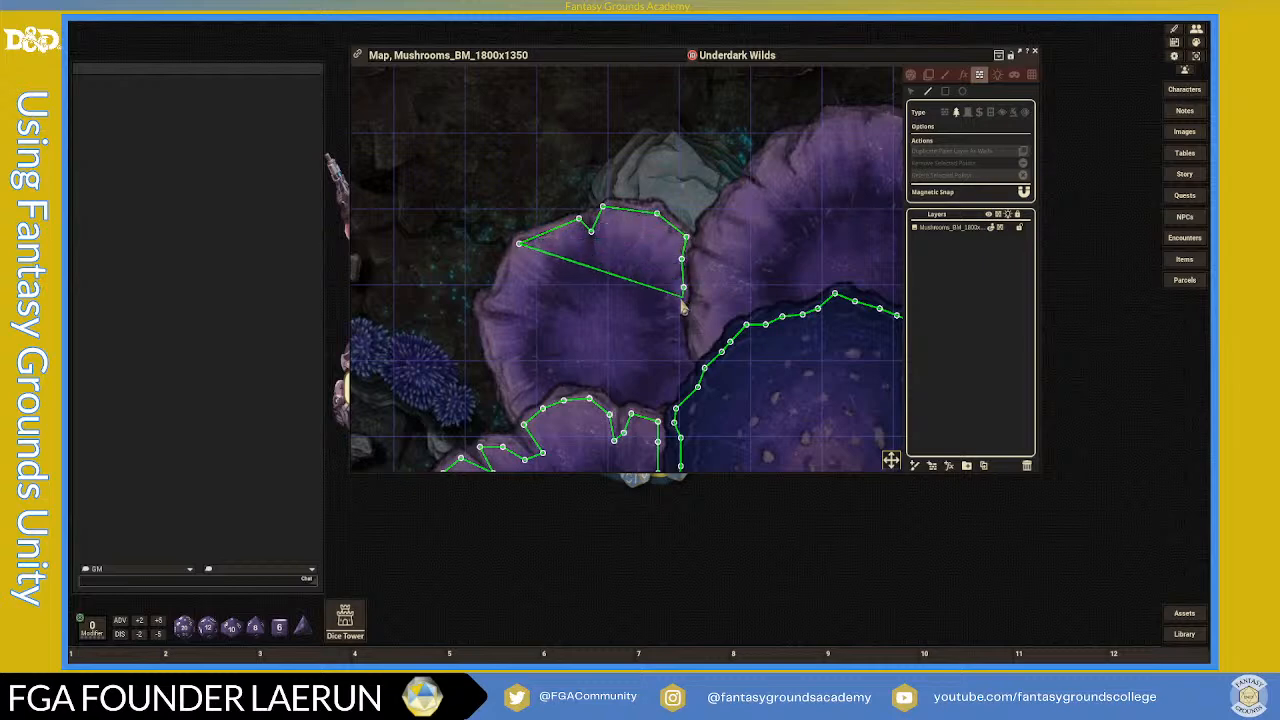
click(672, 312)
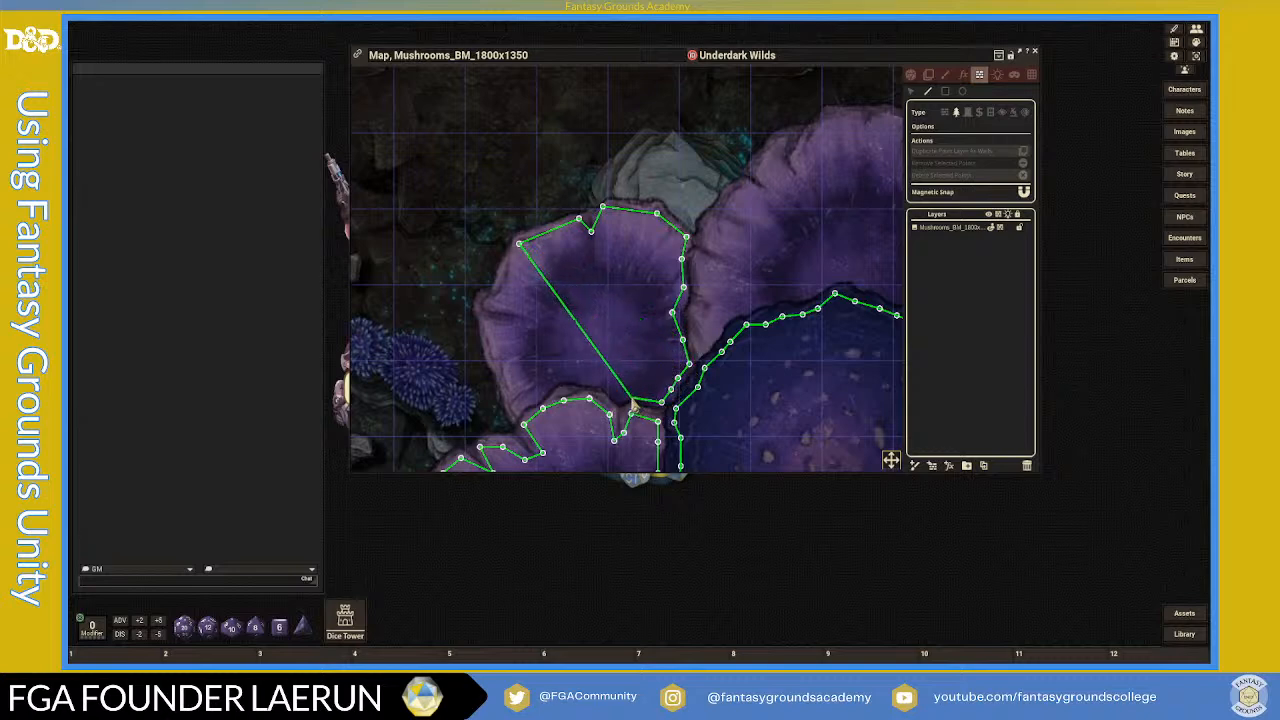
- Continue the outline past the lower cap and along the bottom edge, closing it
click(600, 385)
click(572, 377)
click(552, 378)
click(521, 405)
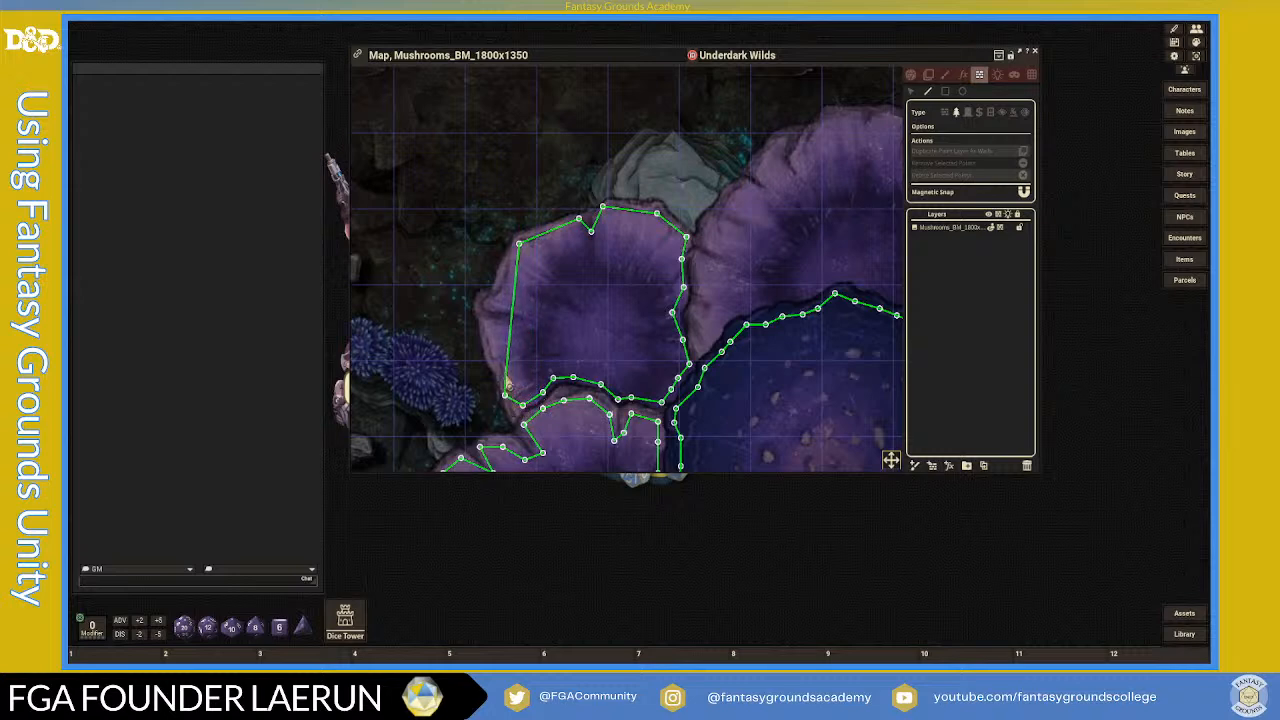
click(506, 360)
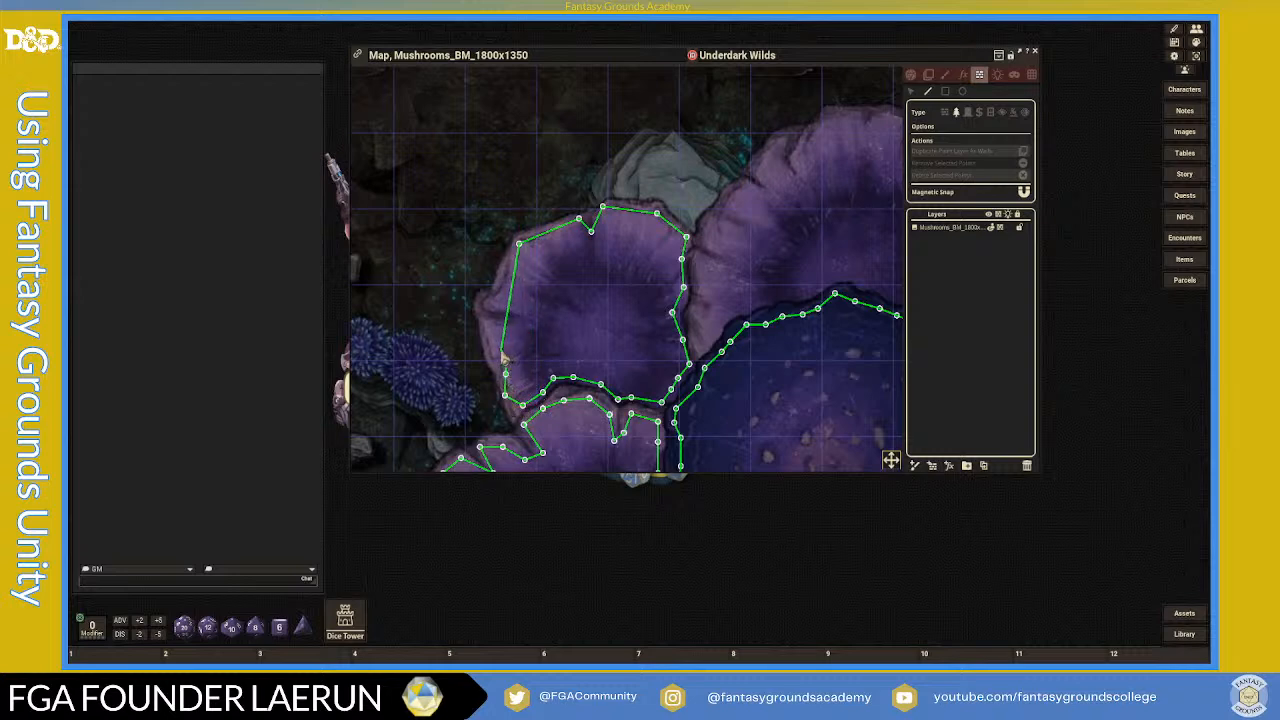
click(498, 349)
click(487, 320)
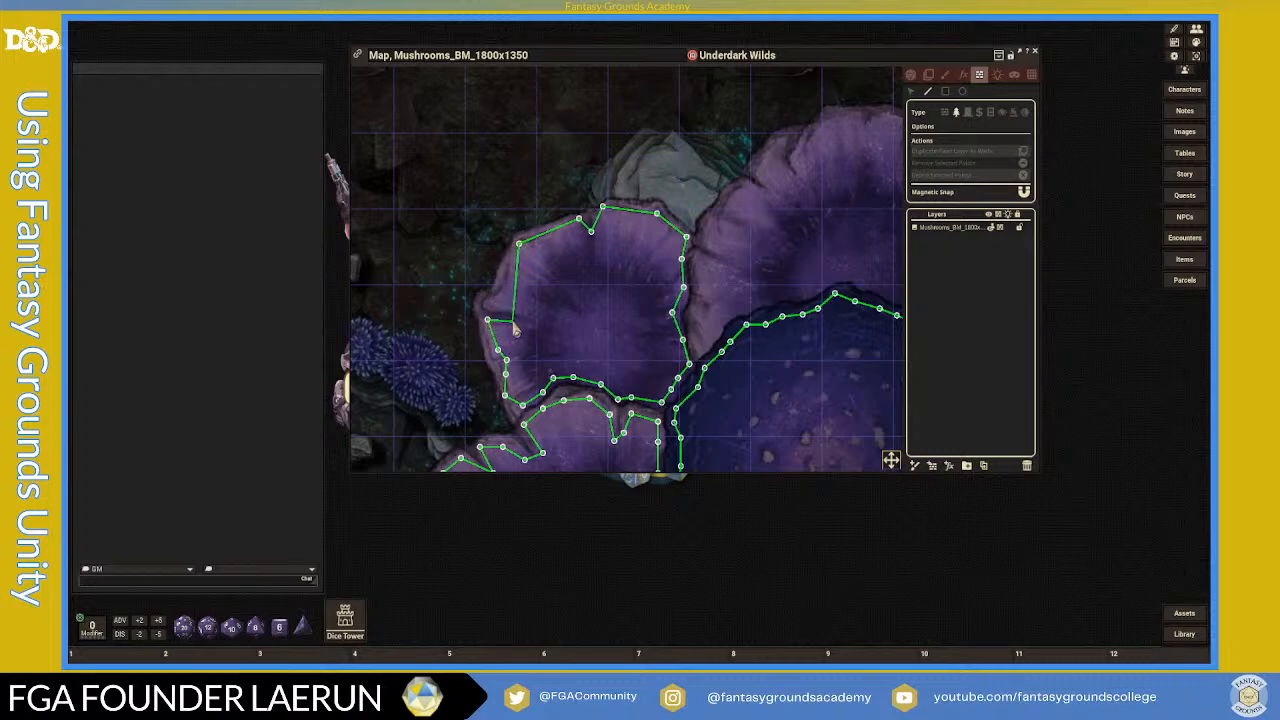
click(532, 317)
click(490, 305)
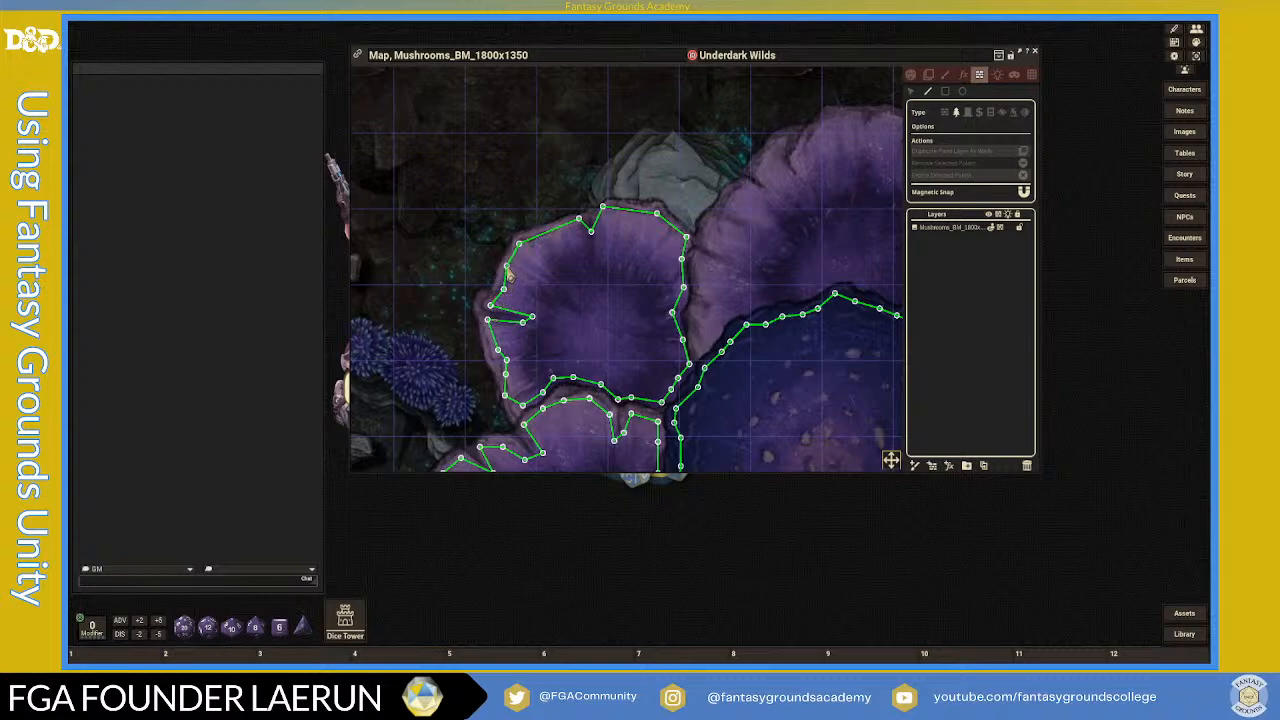
- Bring the large cap into view and start a wall along its jagged top and upper-right rim
scroll(615, 288, down, 4)
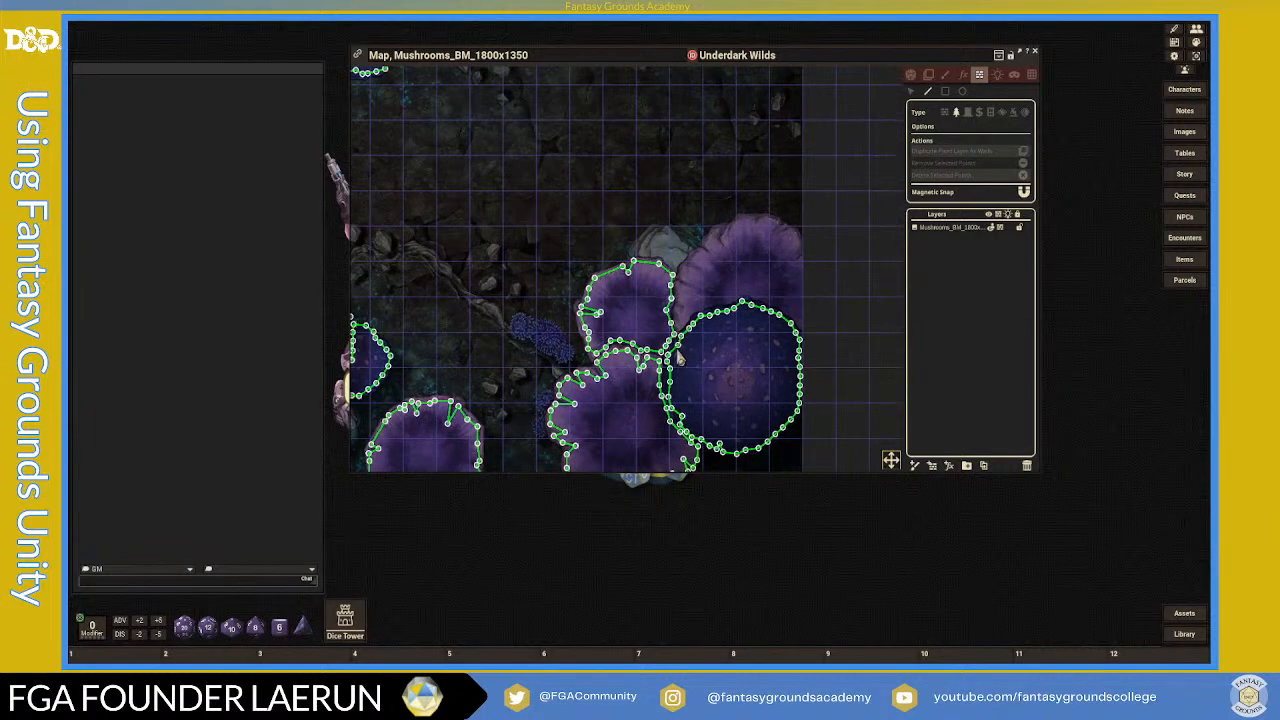
scroll(614, 330, up, 4)
scroll(569, 314, down, 5)
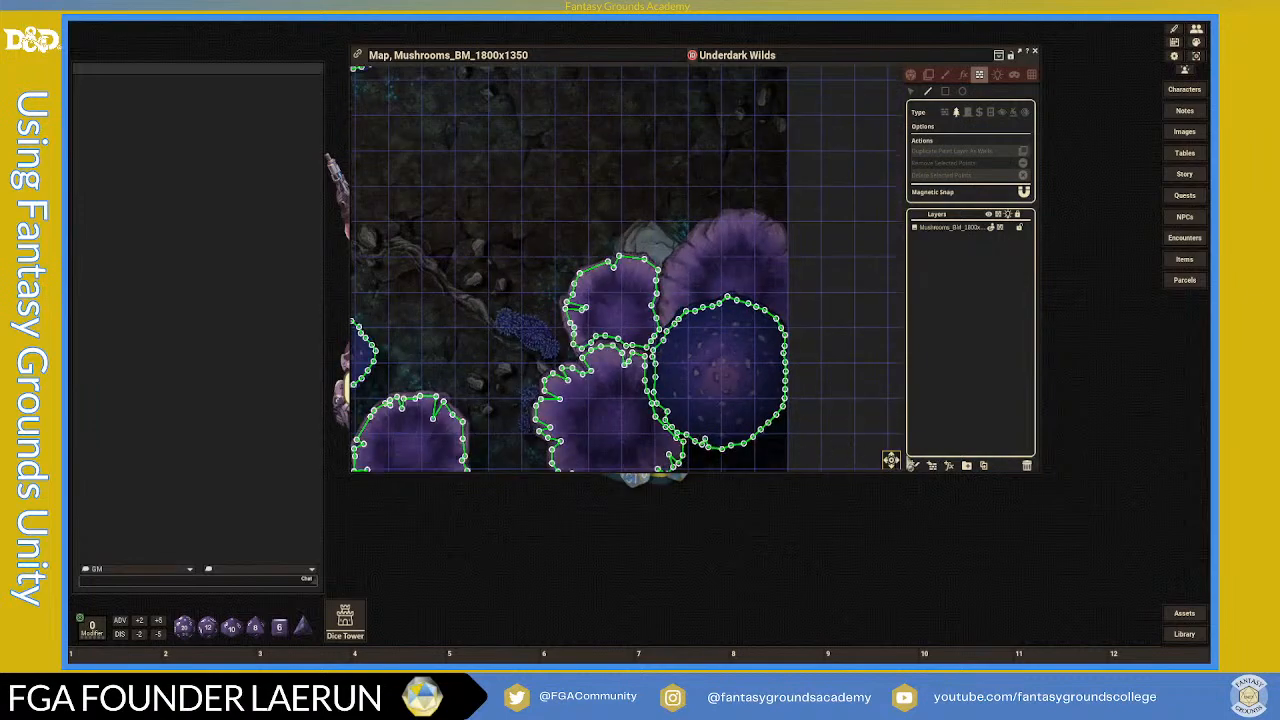
drag(891, 461, 820, 461)
scroll(705, 311, up, 3)
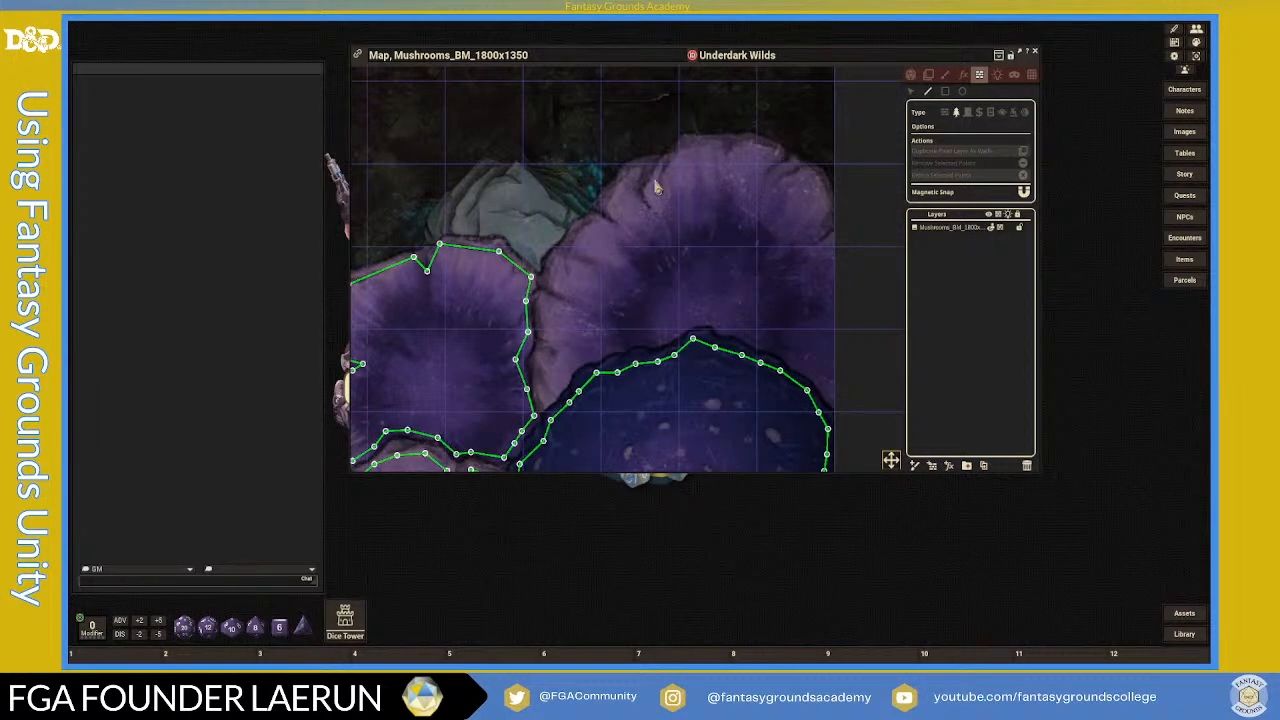
click(672, 155)
click(682, 142)
click(718, 144)
click(727, 156)
click(739, 146)
click(773, 150)
click(762, 172)
click(789, 161)
click(781, 180)
click(808, 170)
- Extend the wall down the cap's right side to its lower-right corner
click(829, 210)
click(823, 228)
click(805, 250)
click(832, 238)
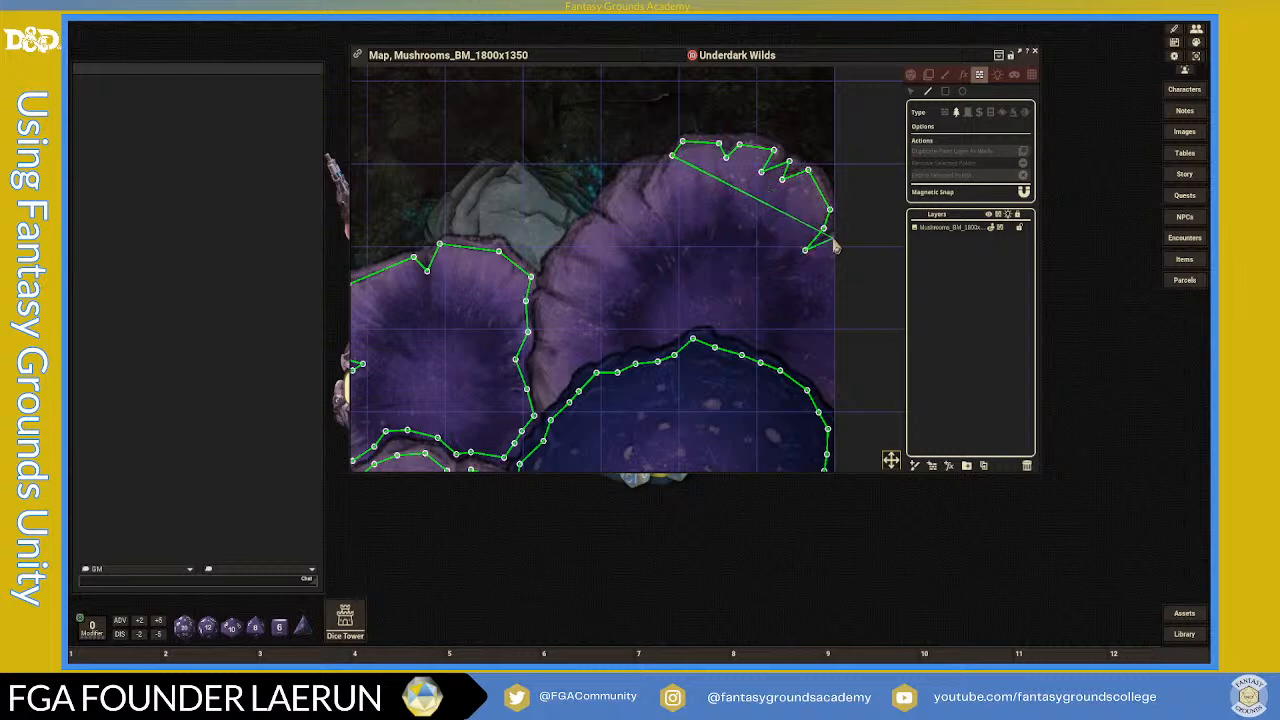
click(830, 302)
click(831, 375)
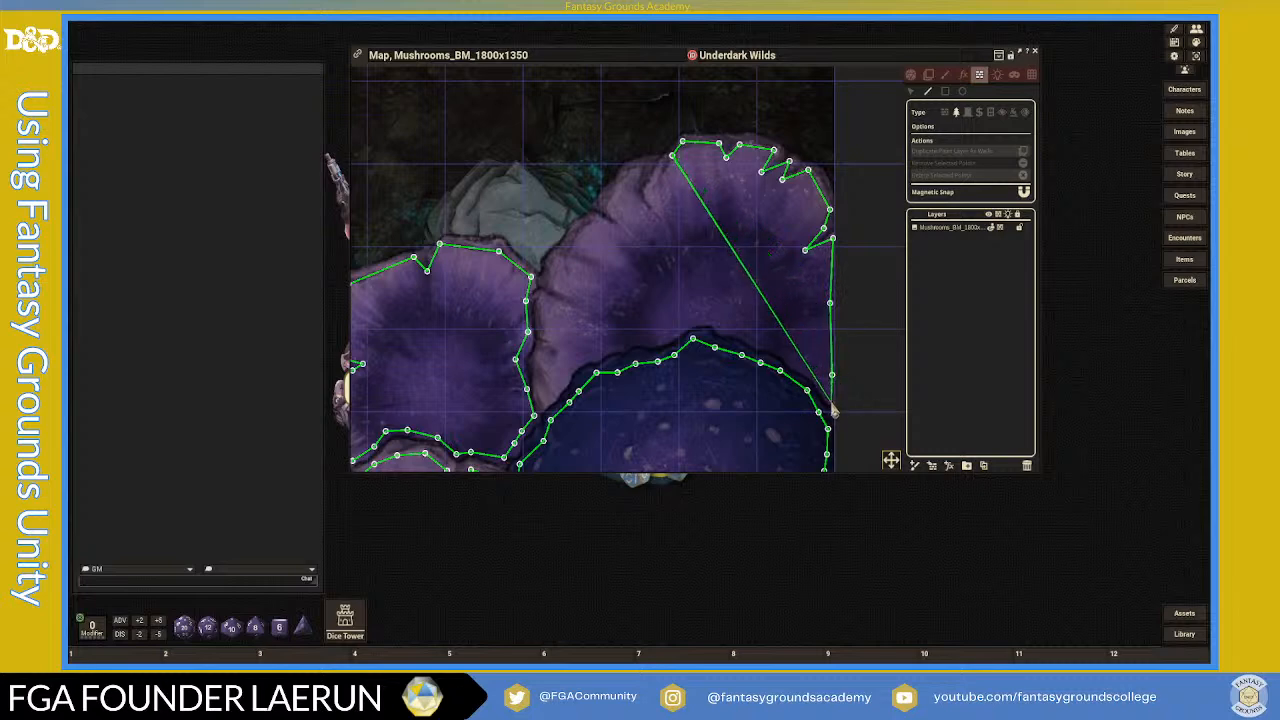
click(831, 402)
click(810, 375)
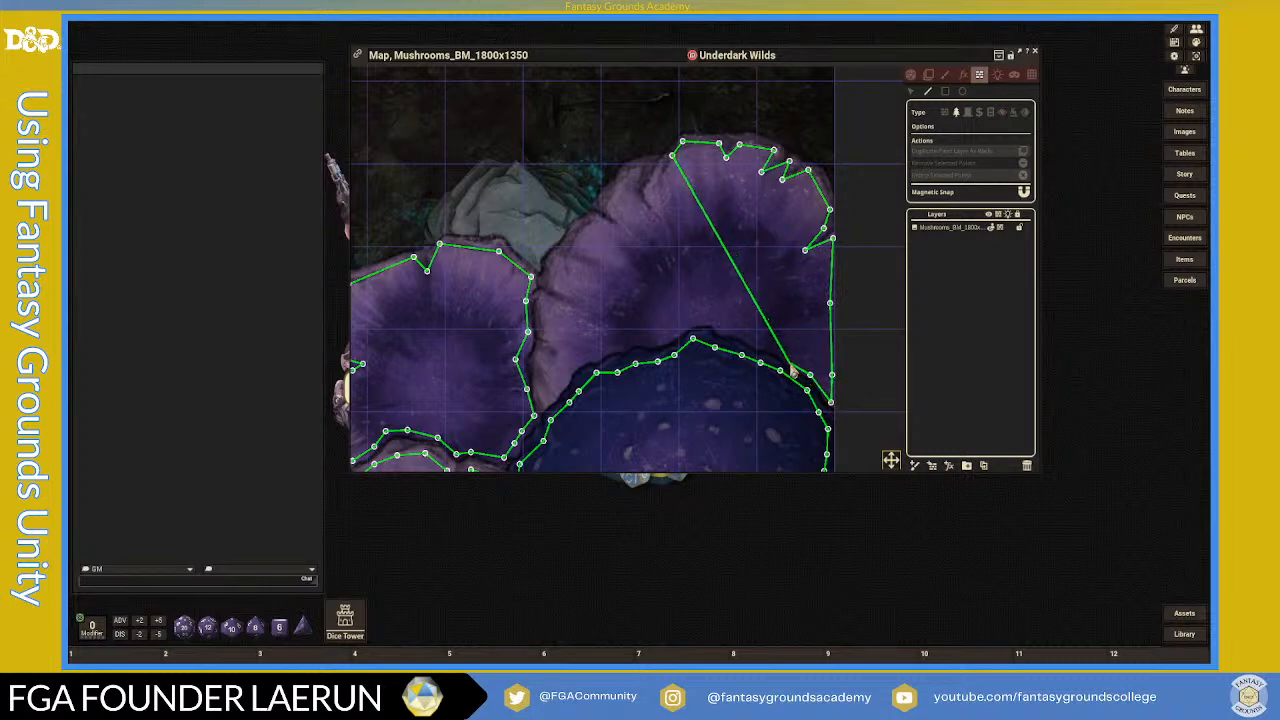
- Trace the wall along the cap's bottom edge out to its far left
click(759, 343)
click(744, 333)
click(718, 328)
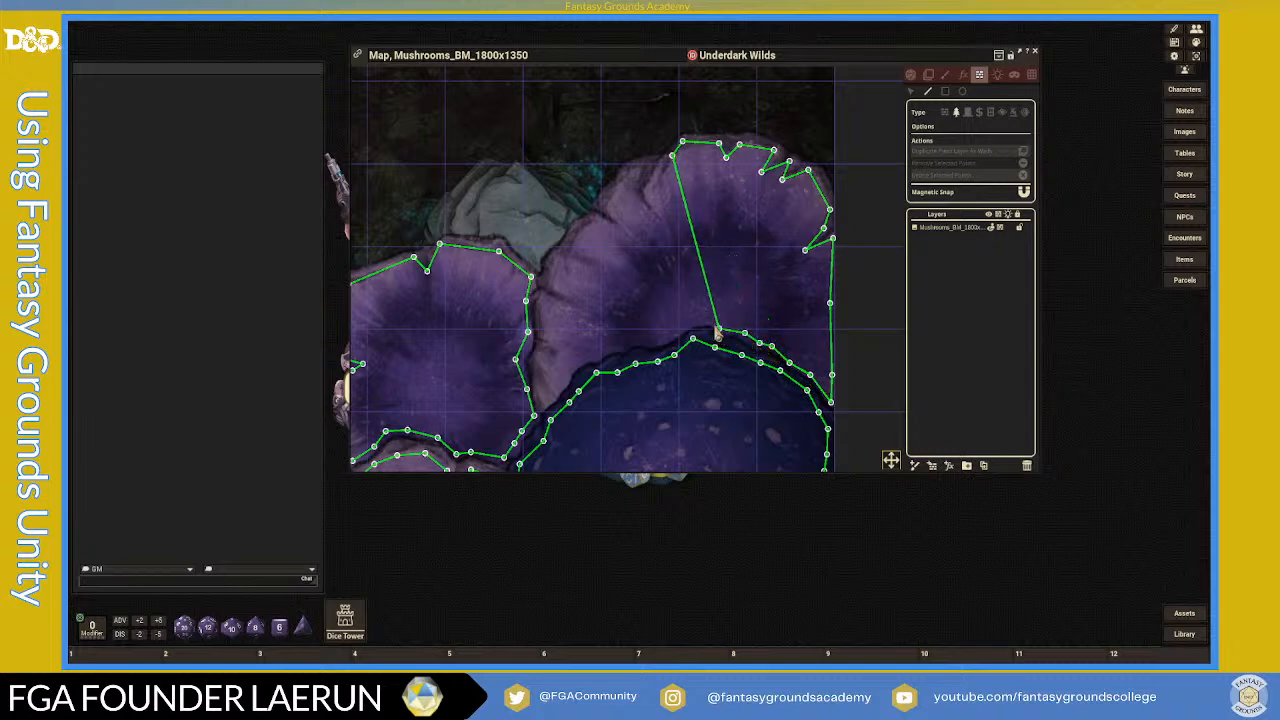
click(696, 321)
click(671, 333)
click(652, 341)
click(624, 342)
click(596, 357)
click(583, 357)
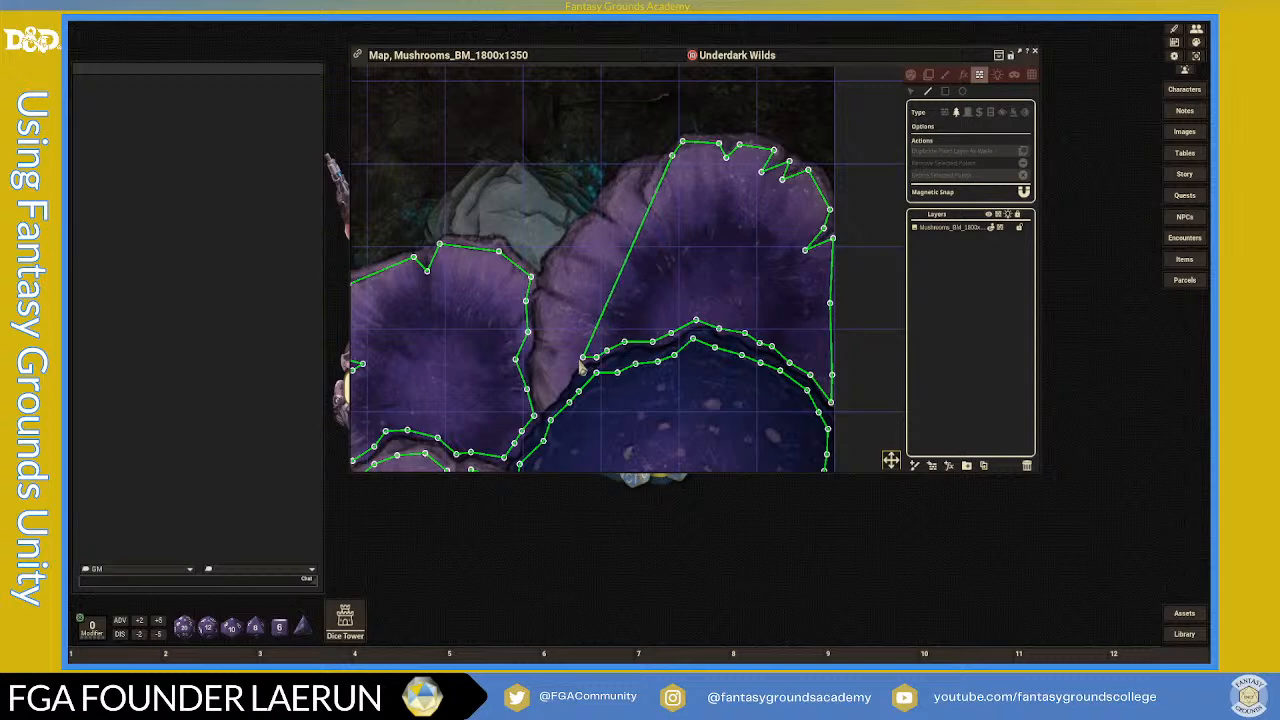
click(567, 372)
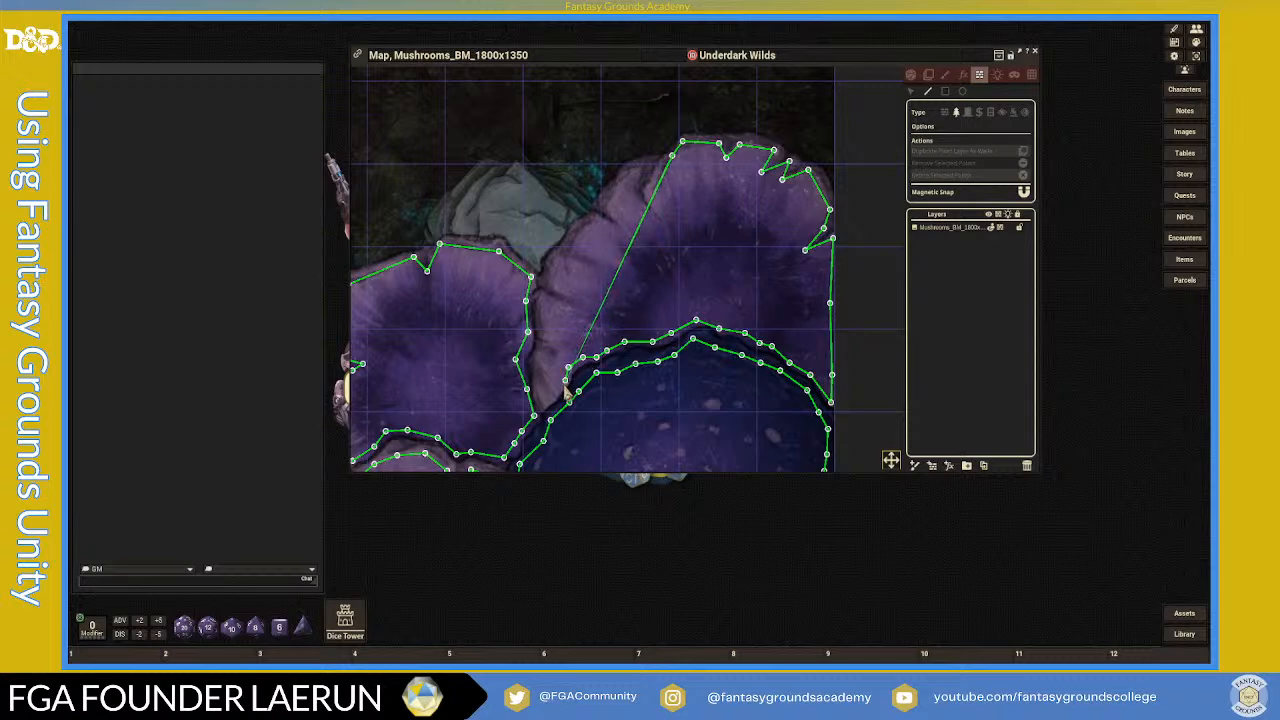
click(546, 411)
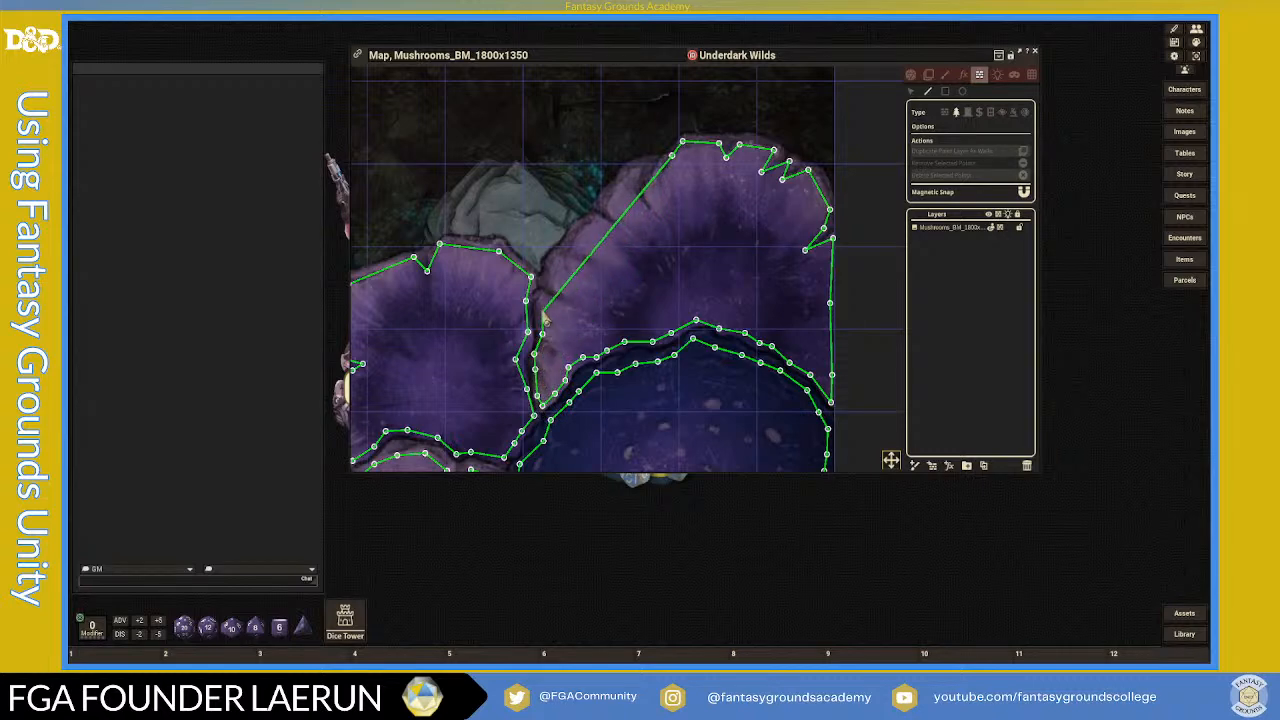
- Run the wall up the cap's left edge to near its starting point
click(545, 293)
click(565, 299)
click(550, 283)
click(562, 256)
click(589, 261)
click(573, 246)
click(585, 226)
click(595, 216)
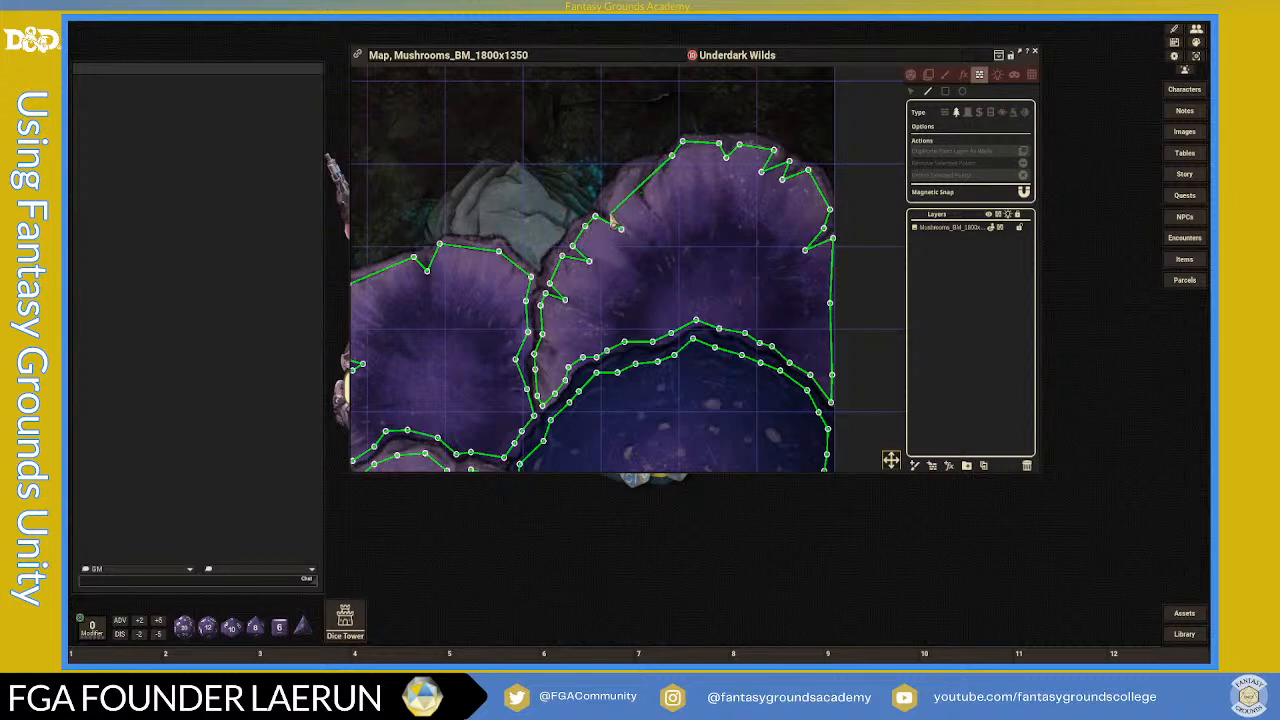
click(619, 190)
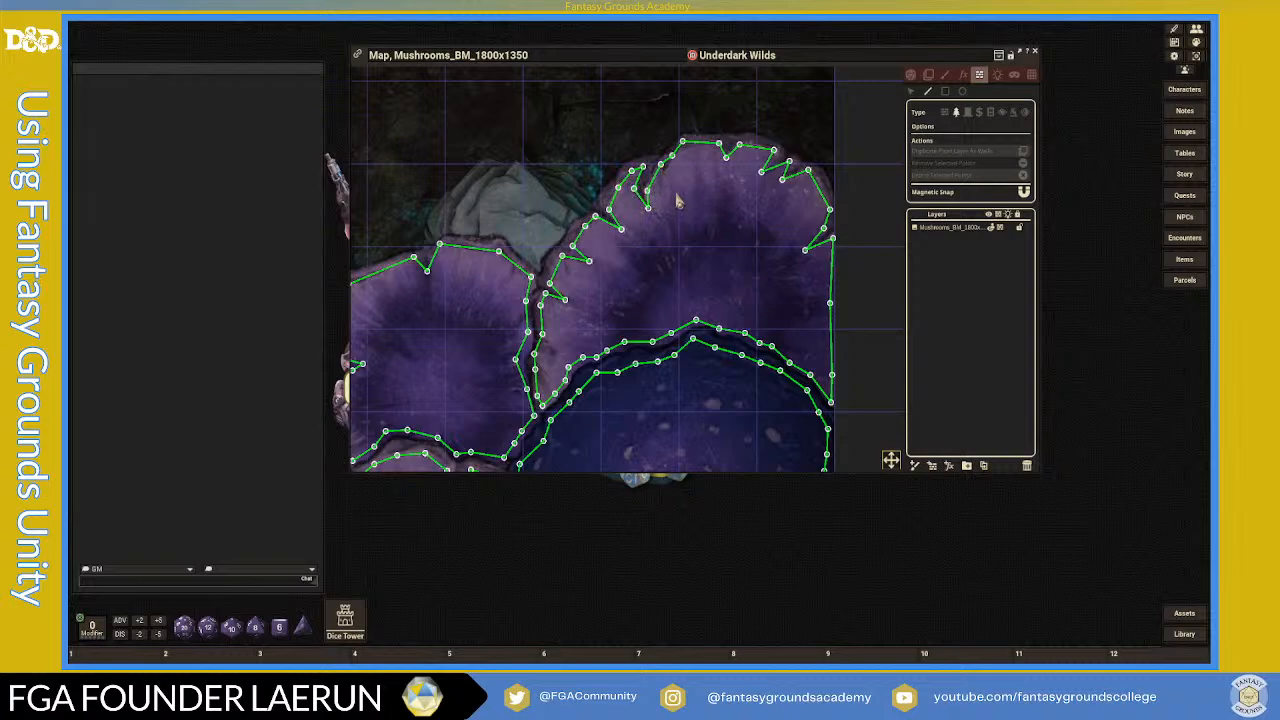
- Zoom out and switch the Mushrooms map into play mode
scroll(675, 197, down, 5)
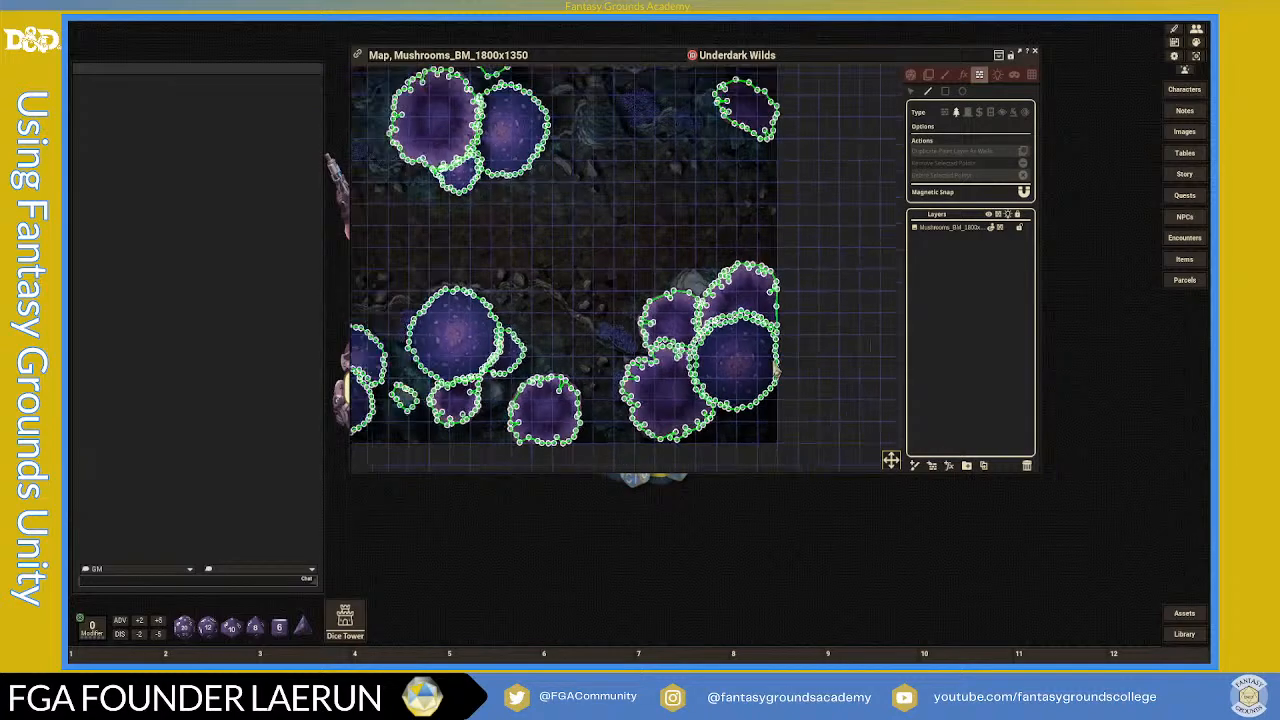
scroll(777, 371, down, 4)
scroll(643, 355, up, 4)
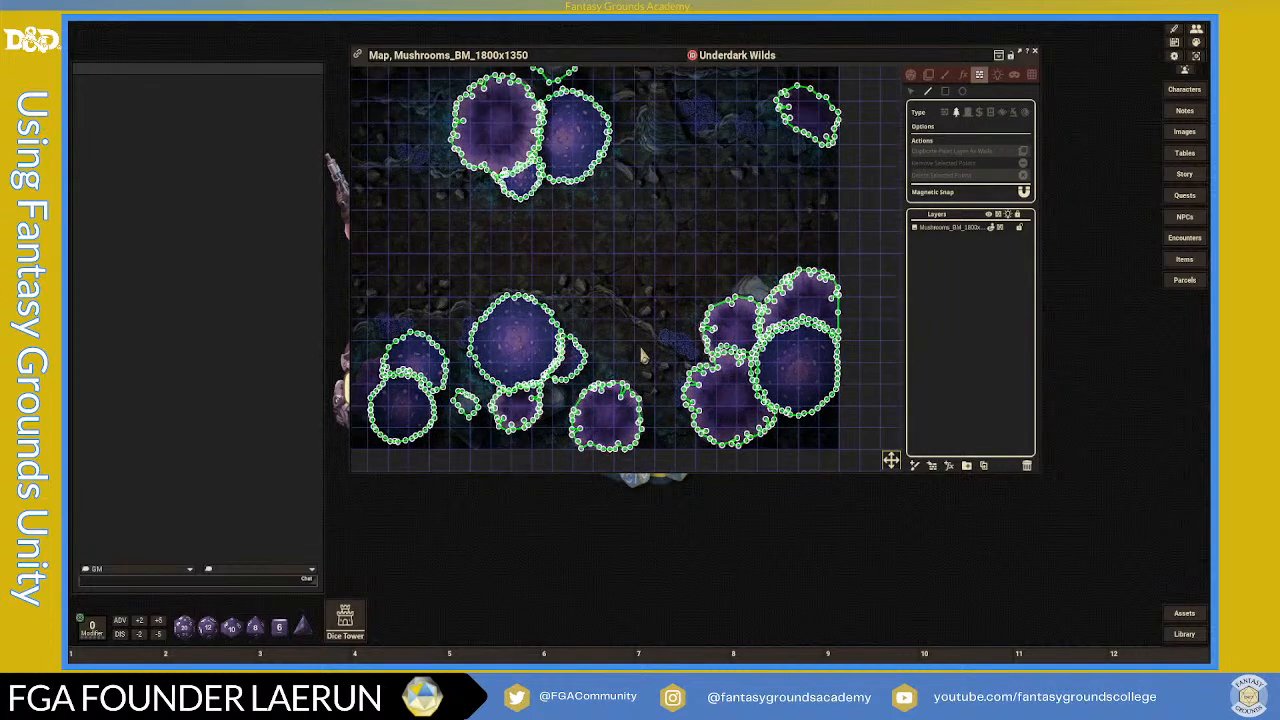
scroll(620, 330, down, 3)
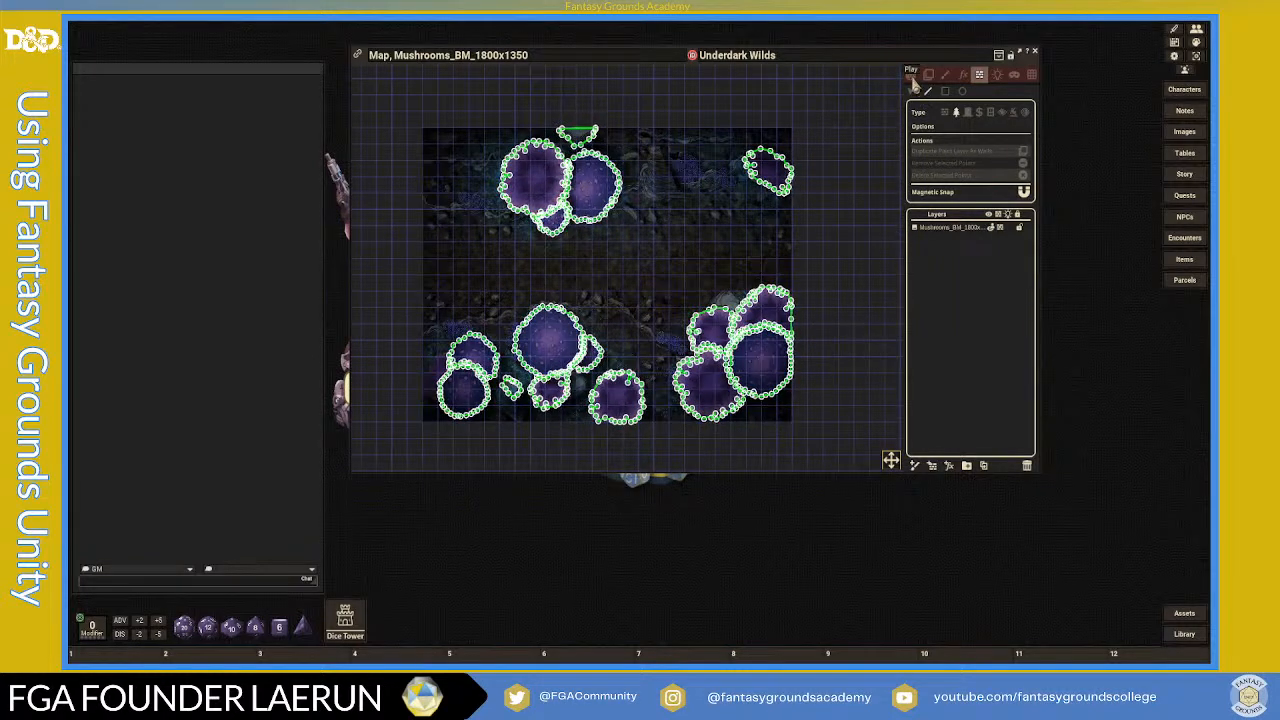
click(911, 76)
- Turn the player vision preview on, then off again
click(1024, 144)
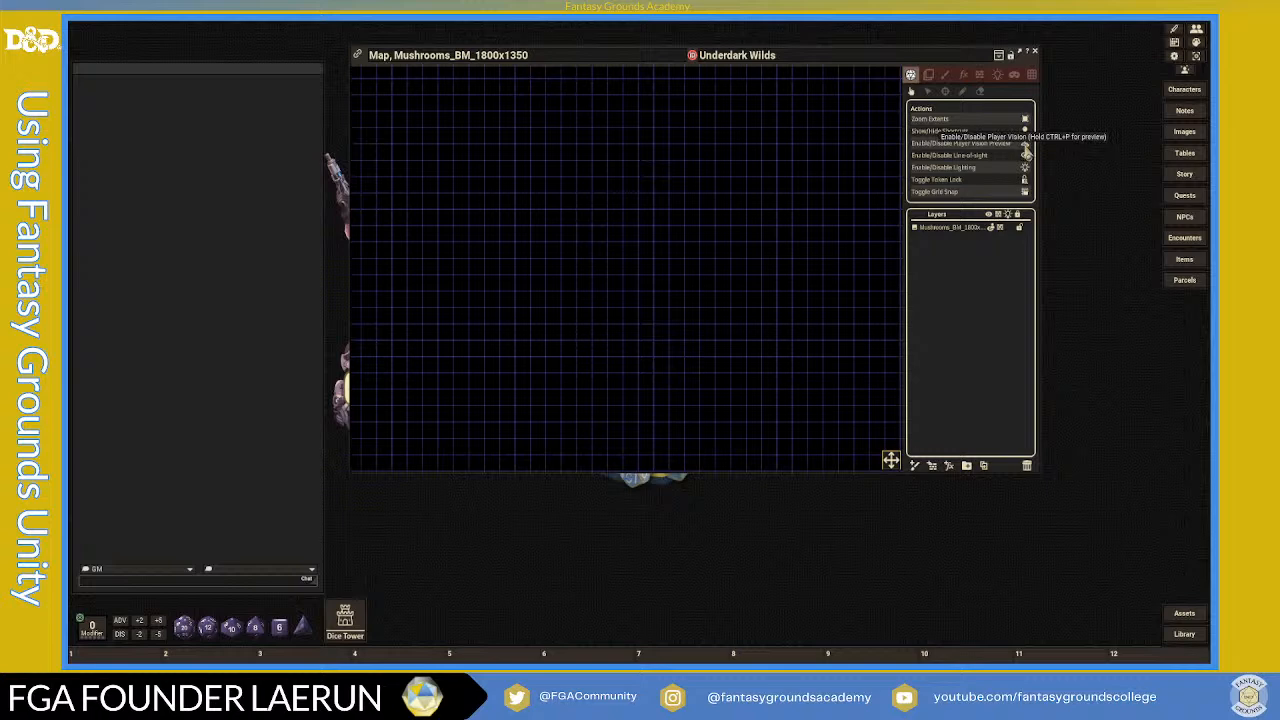
click(1025, 150)
scroll(645, 310, down, 2)
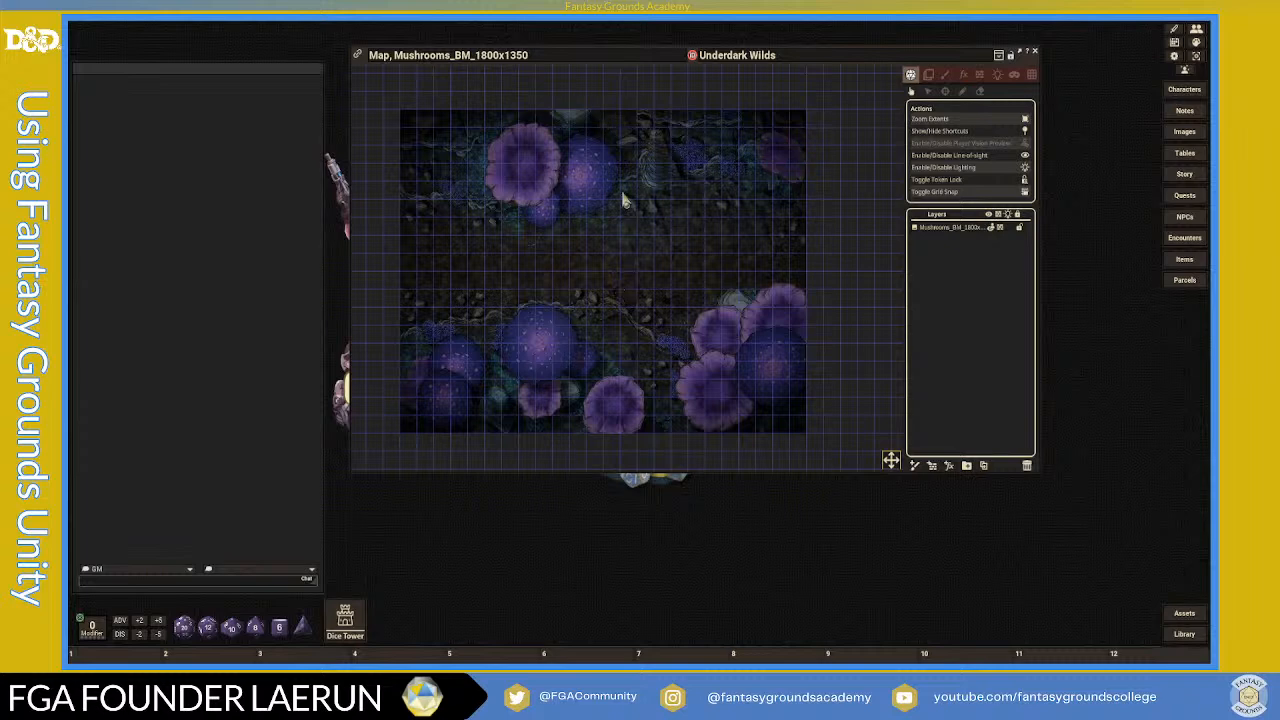
scroll(543, 264, up, 1)
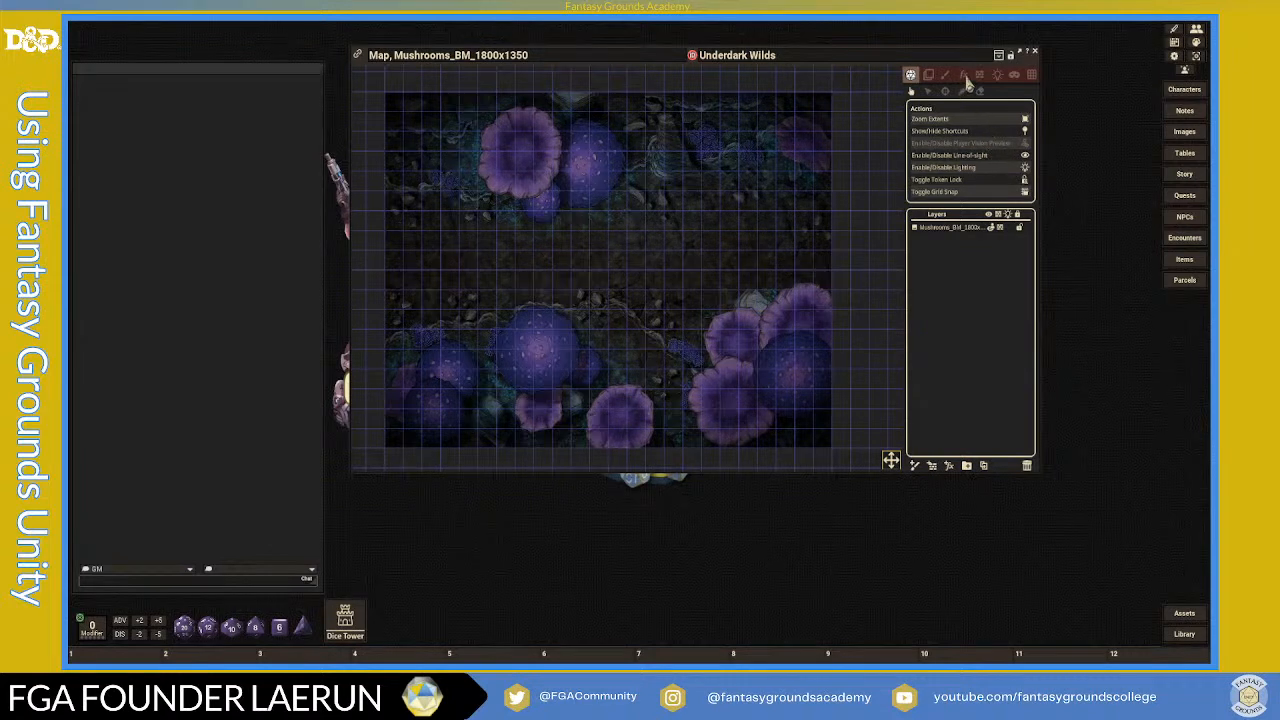
- In Ambient Lighting, set the Shadows colour to red about 130 with alpha 176
click(997, 75)
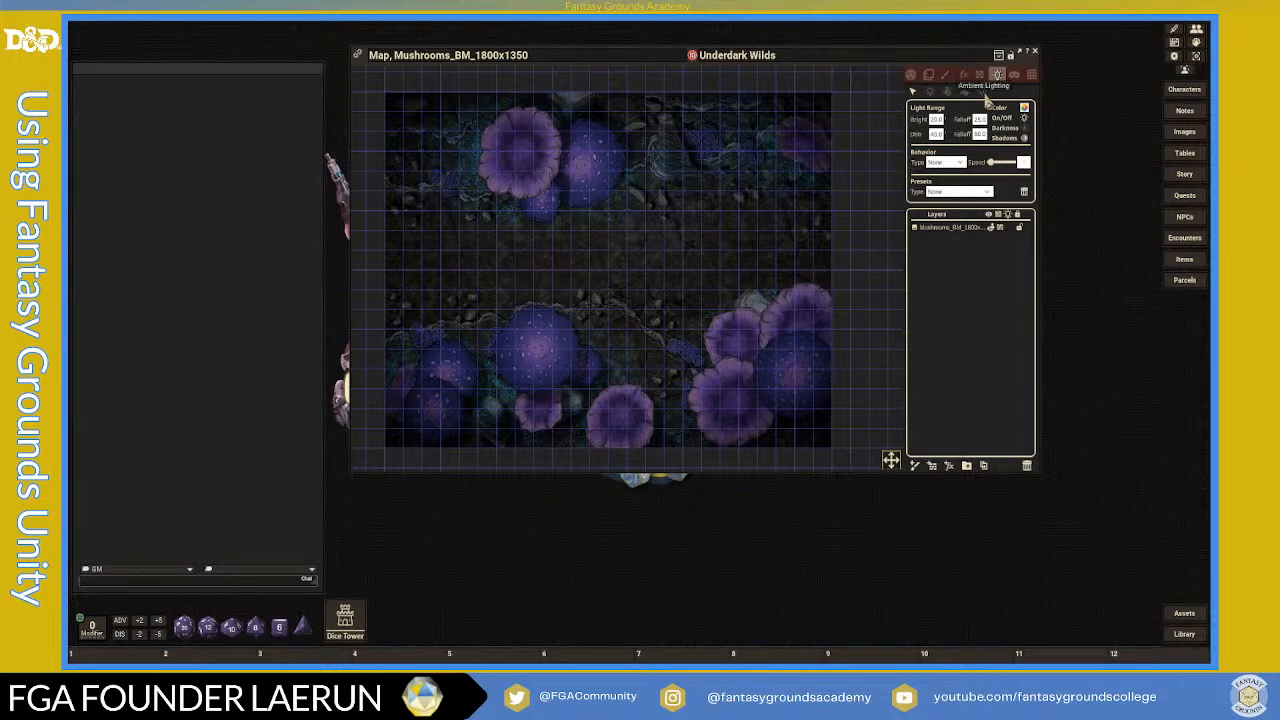
click(982, 92)
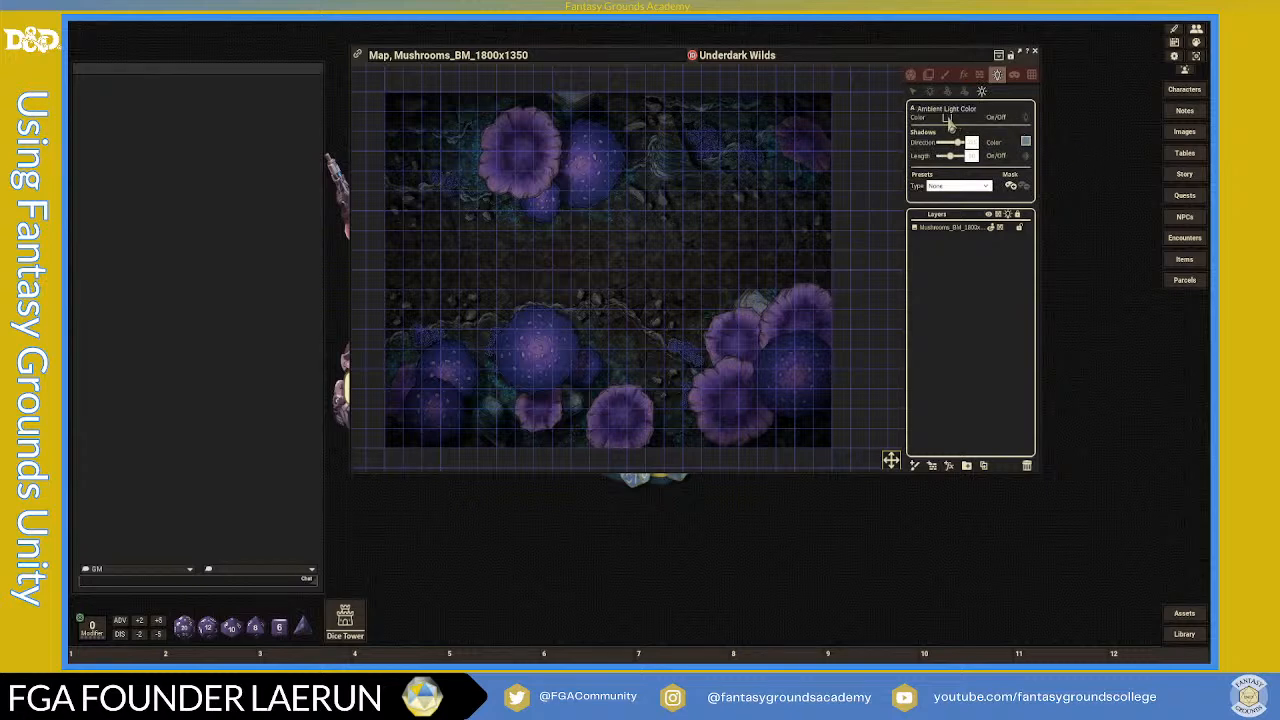
click(1026, 144)
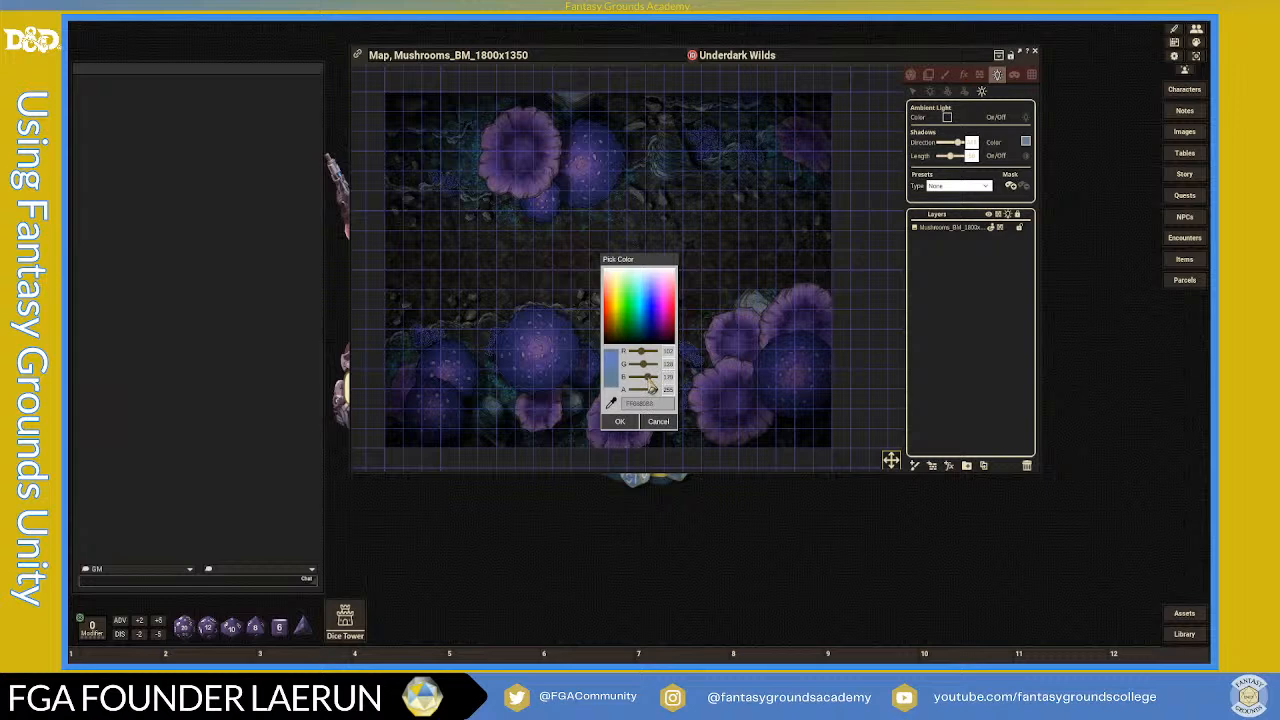
drag(642, 353, 653, 355)
drag(655, 396, 650, 396)
click(620, 421)
scroll(668, 308, down, 1)
scroll(668, 308, down, 1)
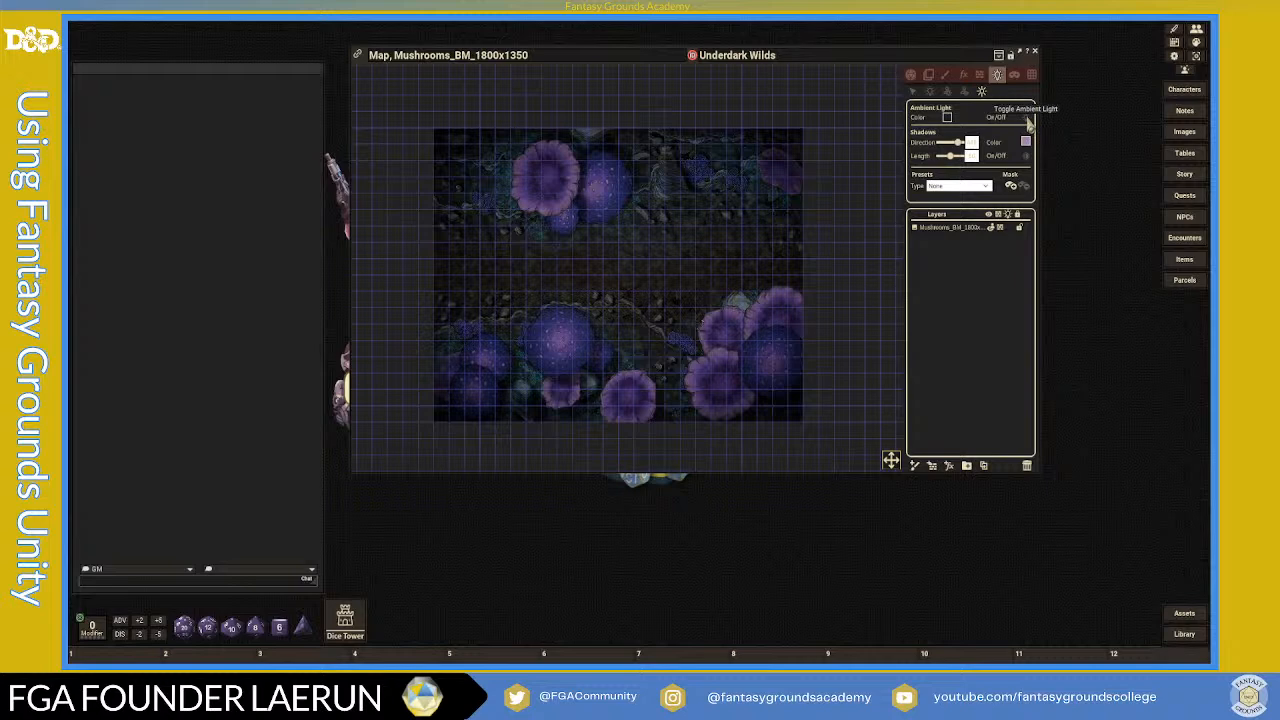
- Switch to play mode and toggle the player vision preview on and off twice
click(911, 76)
click(1025, 145)
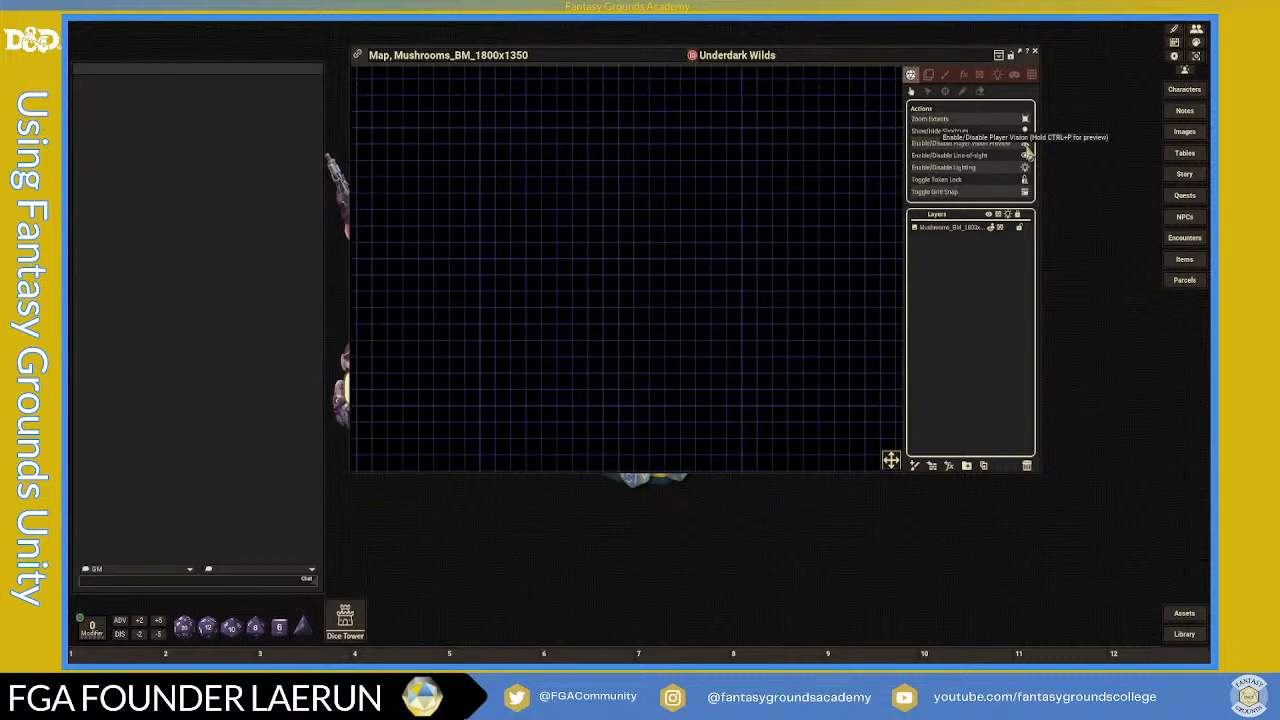
click(1025, 145)
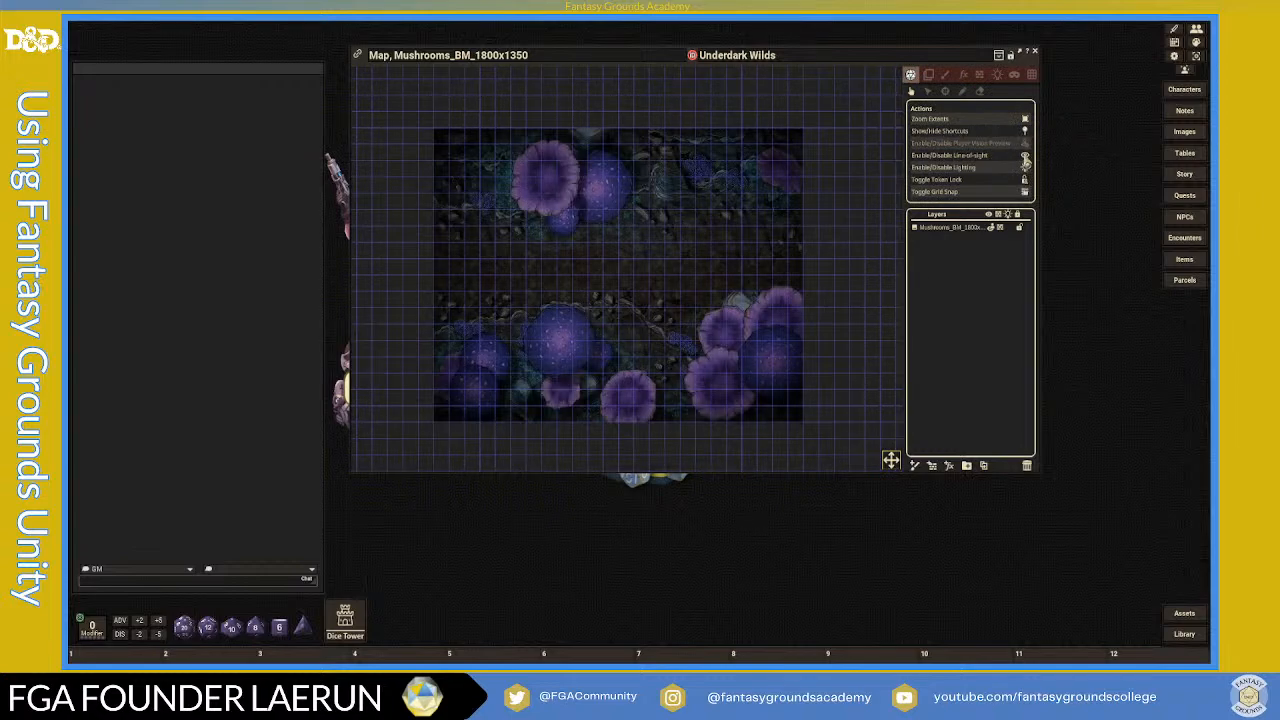
click(1025, 147)
click(1025, 147)
- Go back to Line of Sight editing on the Mushrooms map
click(980, 76)
scroll(608, 252, up, 4)
scroll(606, 257, down, 3)
scroll(566, 340, up, 1)
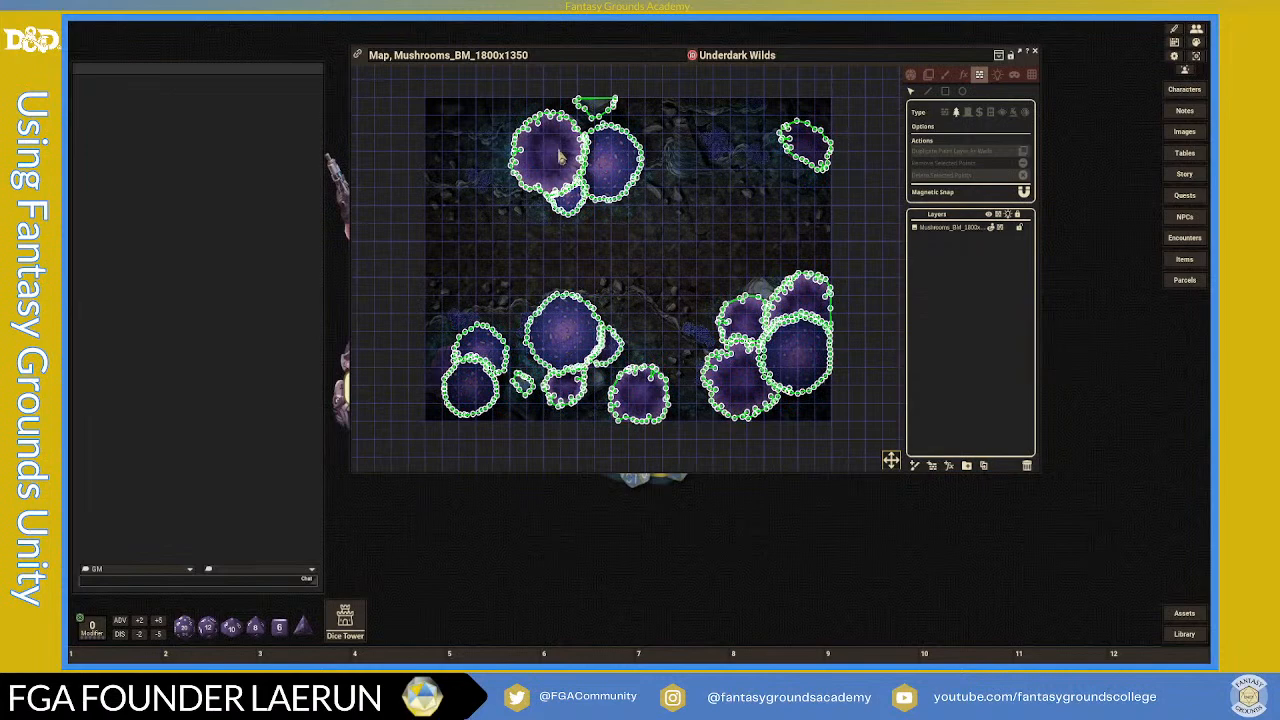
- Start a new outline on the left purple mushroom area and trace down its left edge
scroll(450, 375, up, 3)
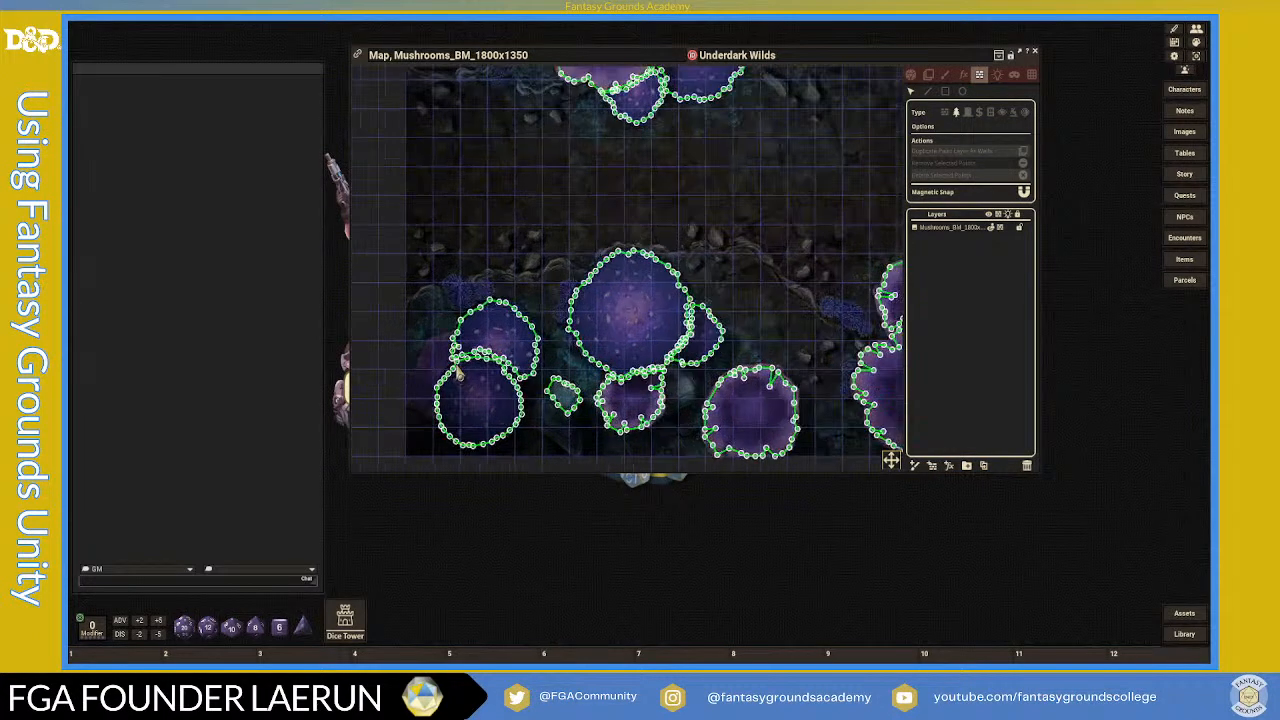
scroll(421, 347, down, 1)
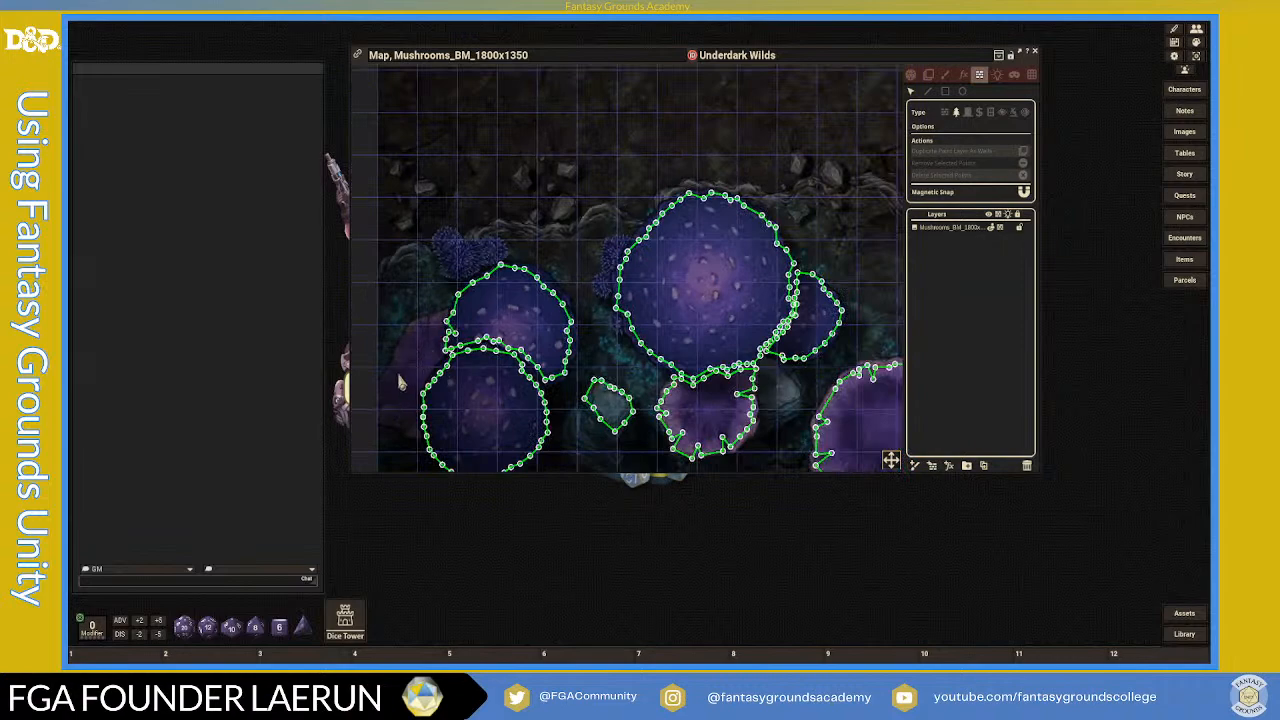
scroll(410, 368, up, 2)
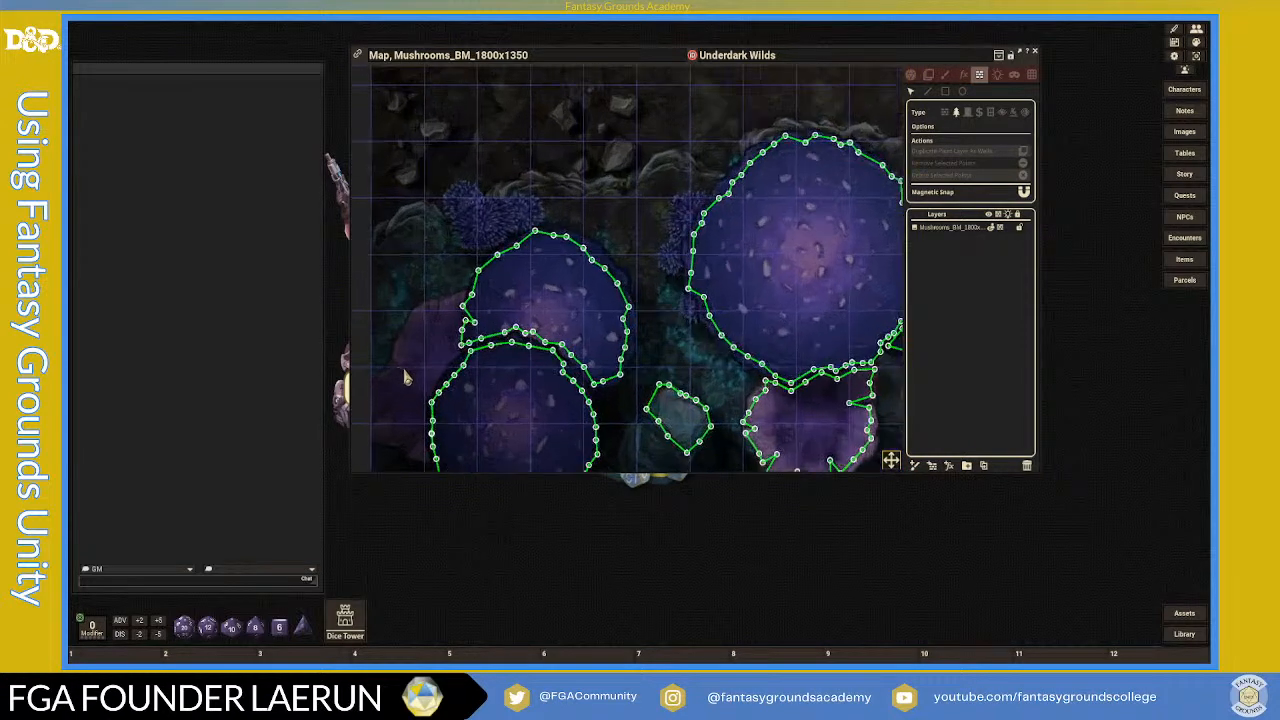
scroll(453, 306, down, 2)
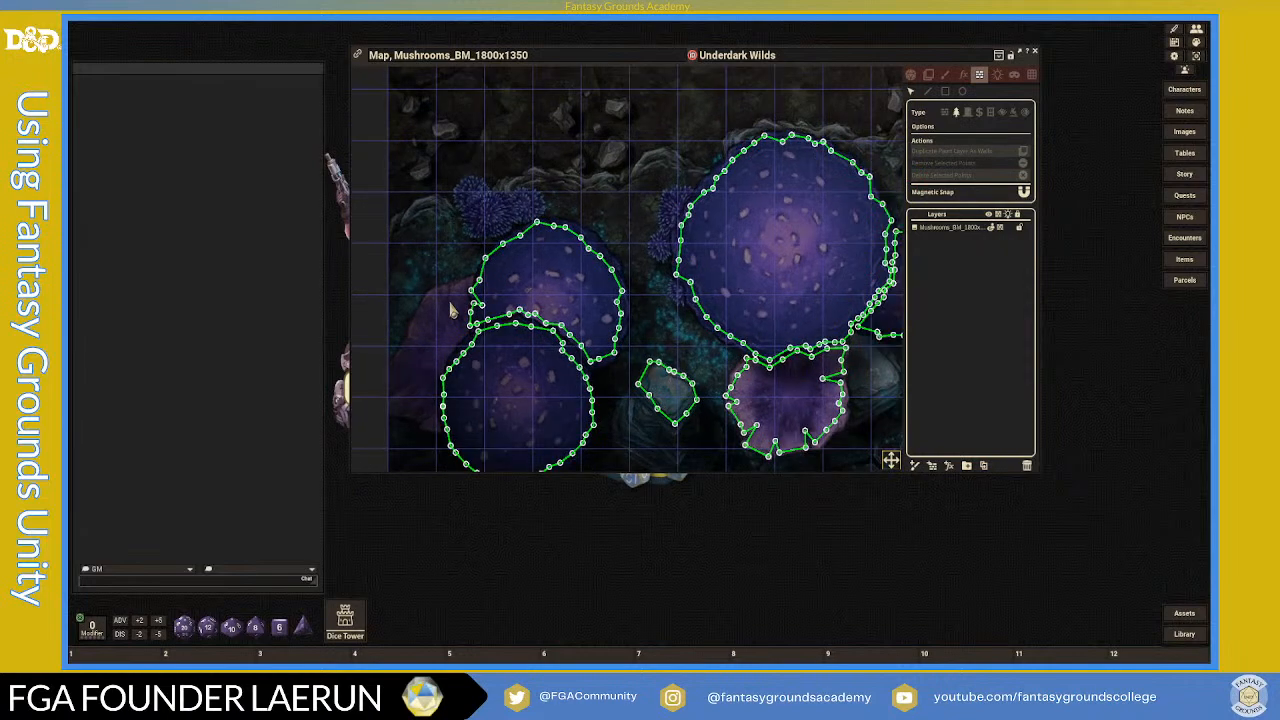
scroll(453, 310, up, 3)
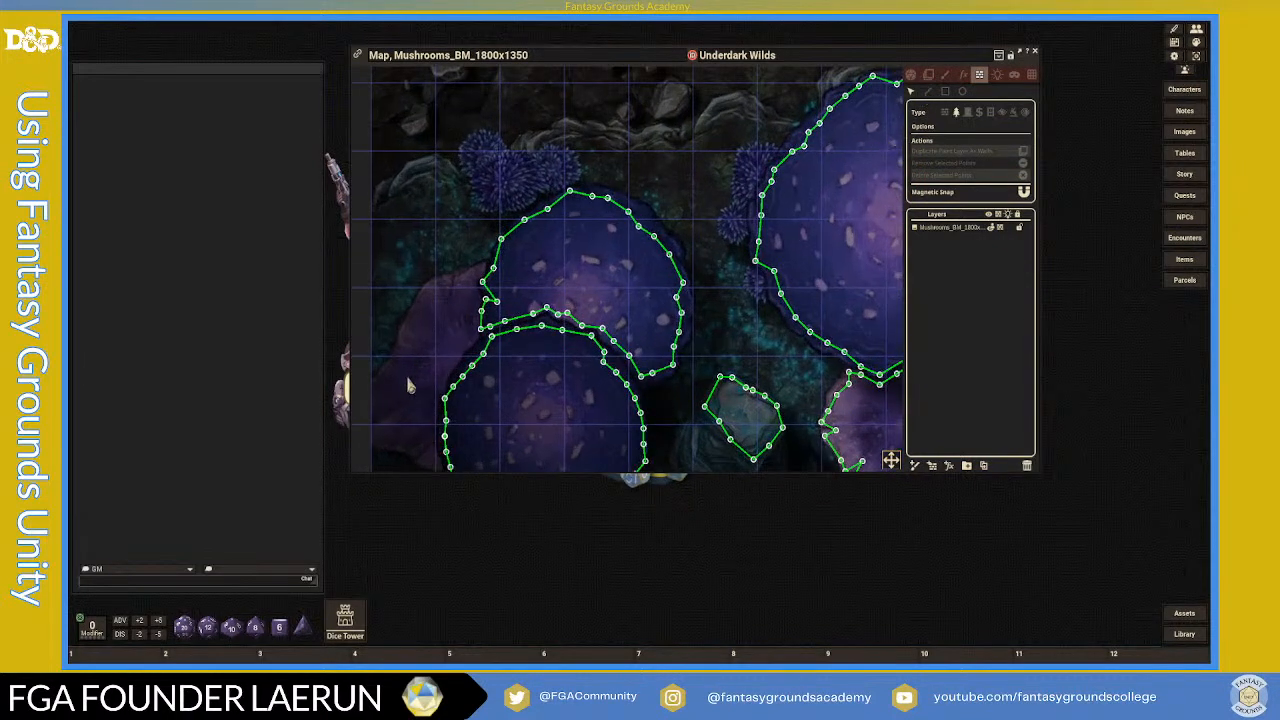
scroll(505, 350, down, 1)
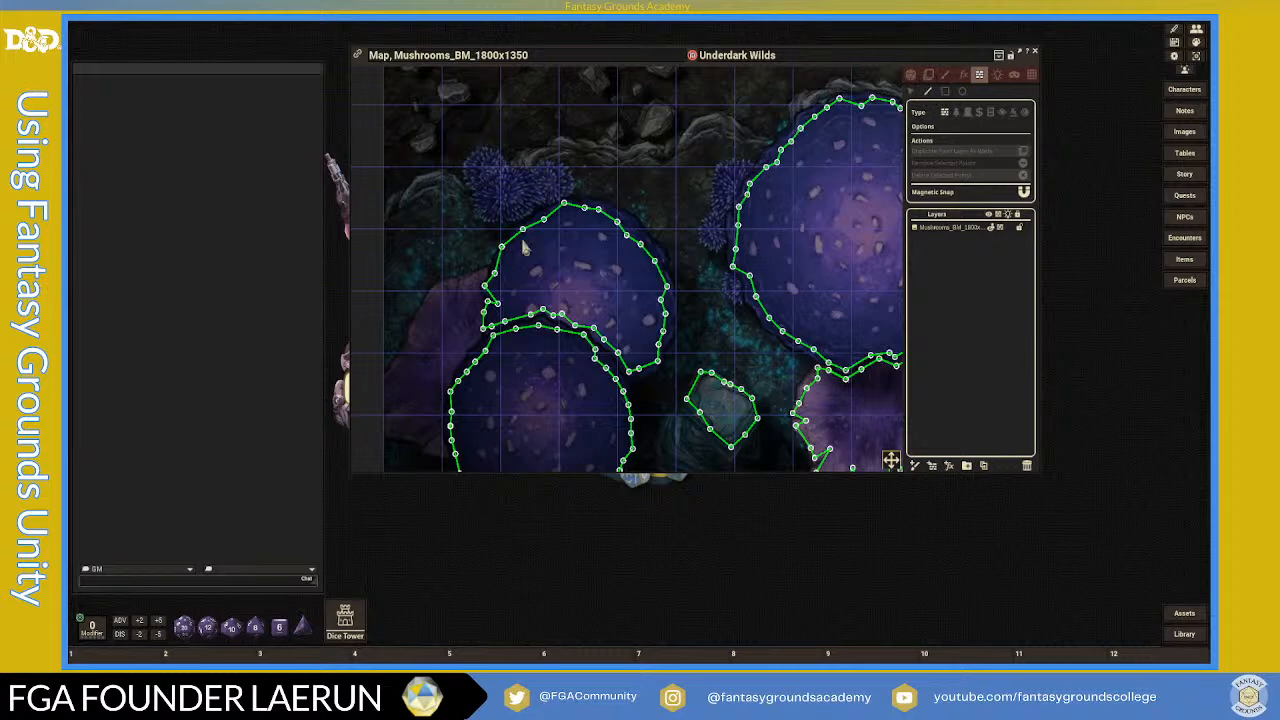
click(483, 271)
click(467, 279)
click(433, 291)
click(422, 307)
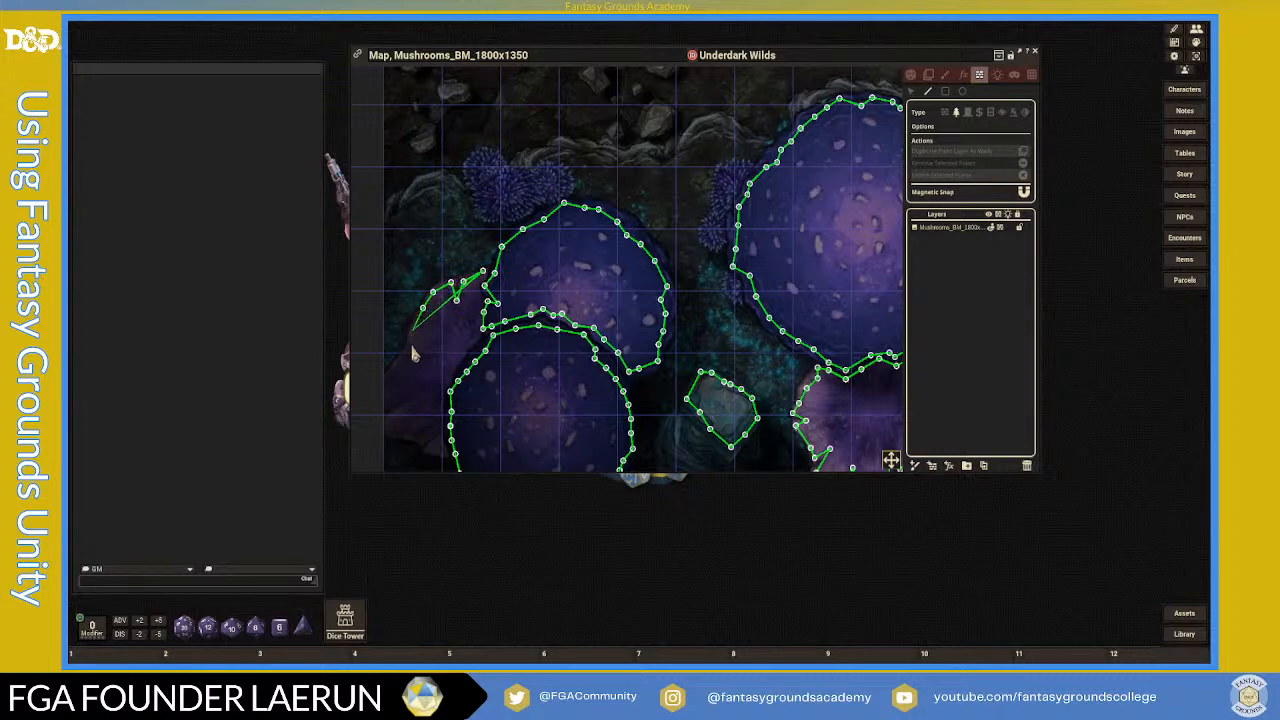
click(422, 340)
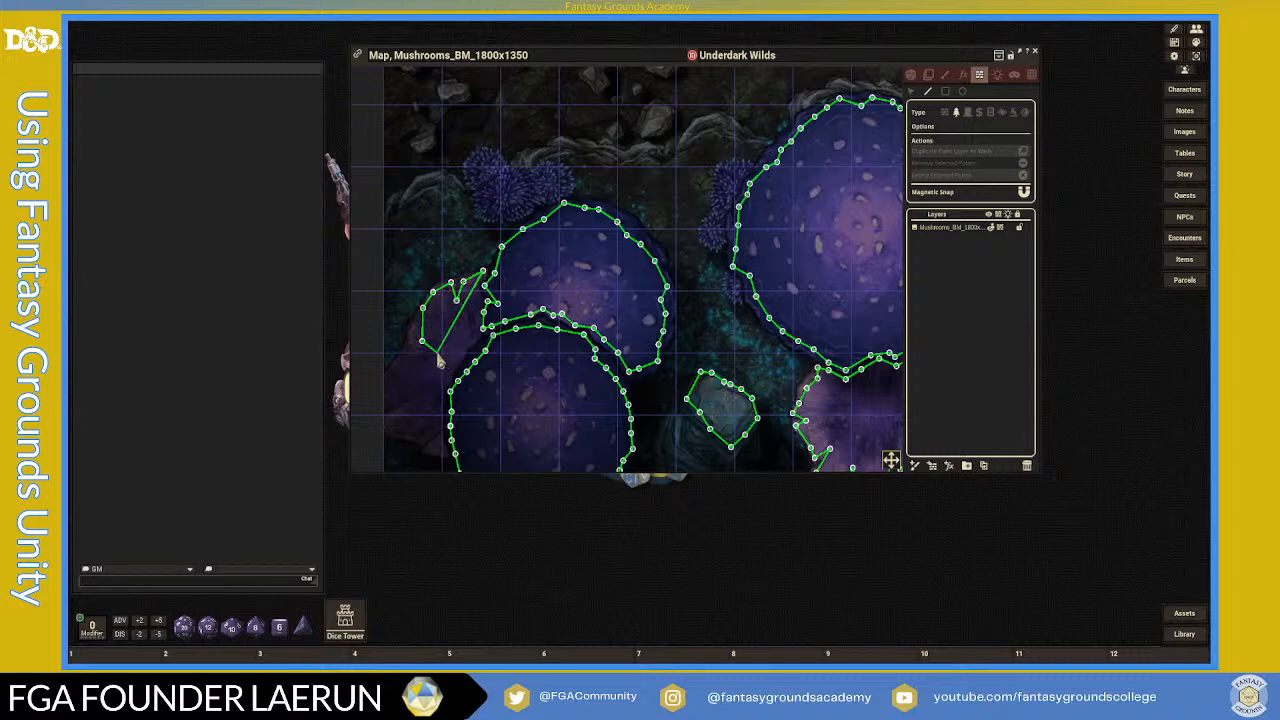
click(395, 369)
click(387, 402)
- Trace the outline along the bottom edge and back up to the mushroom rim
click(393, 423)
click(409, 430)
click(425, 444)
click(441, 450)
click(436, 422)
click(440, 392)
click(466, 352)
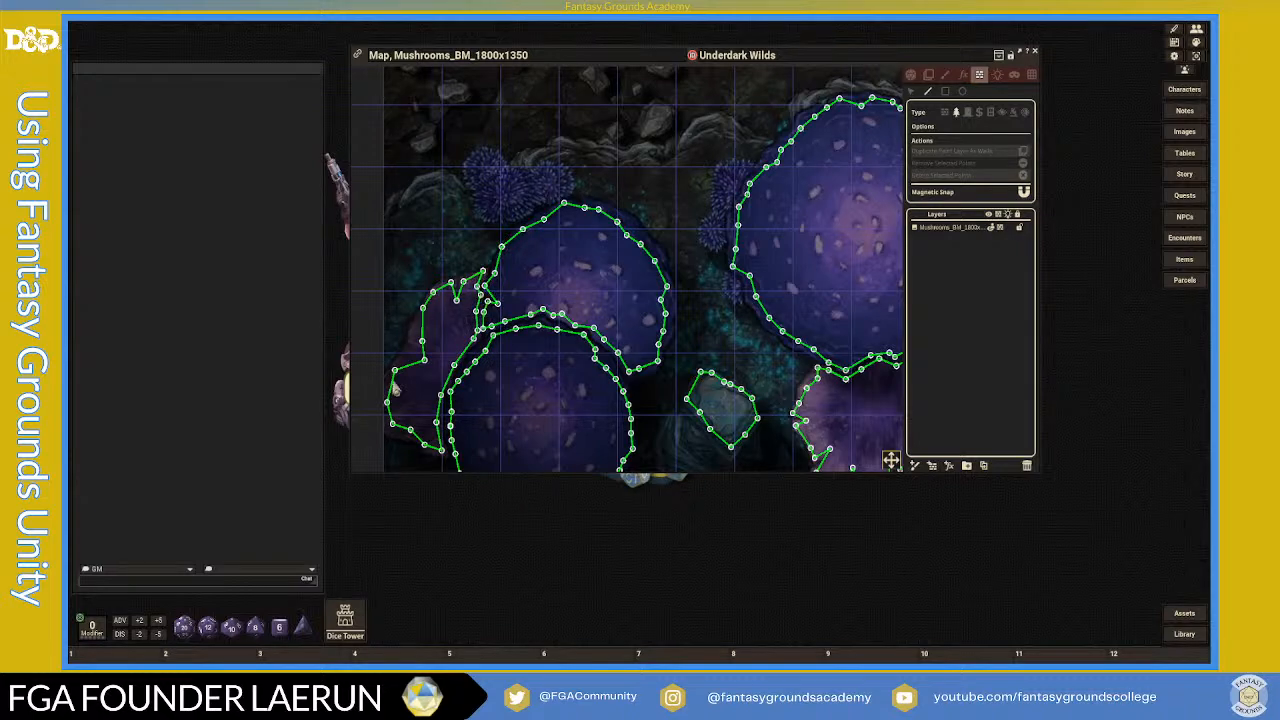
scroll(400, 376, up, 5)
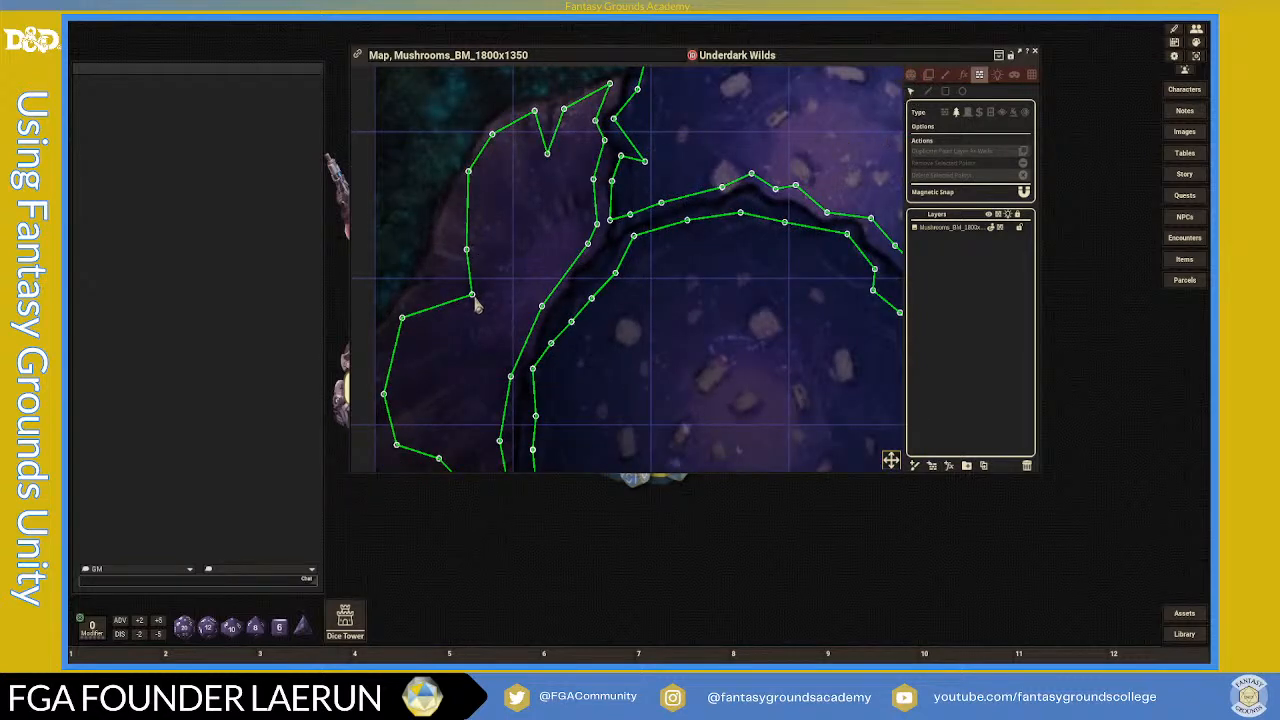
- Drag the new outline's vertices so the shape hugs the mushroom cap's edge
drag(476, 302, 441, 256)
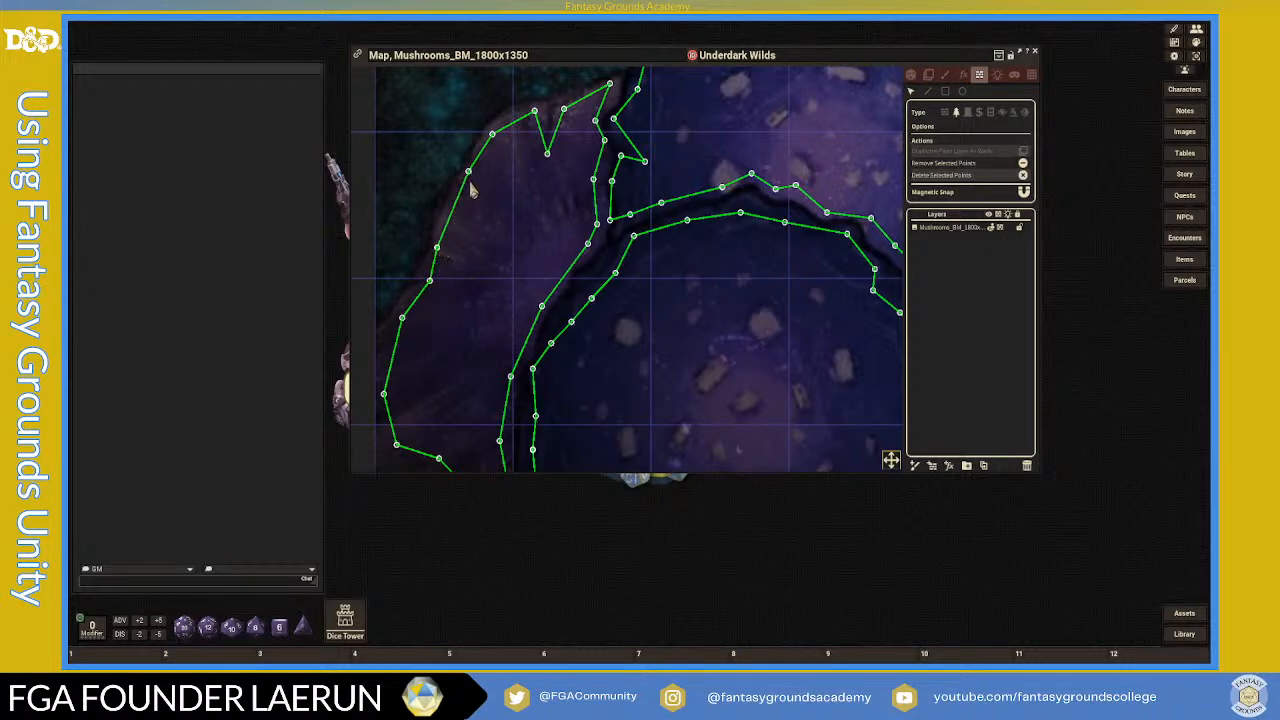
drag(474, 175, 451, 206)
scroll(525, 254, down, 4)
scroll(480, 350, up, 2)
scroll(490, 345, up, 3)
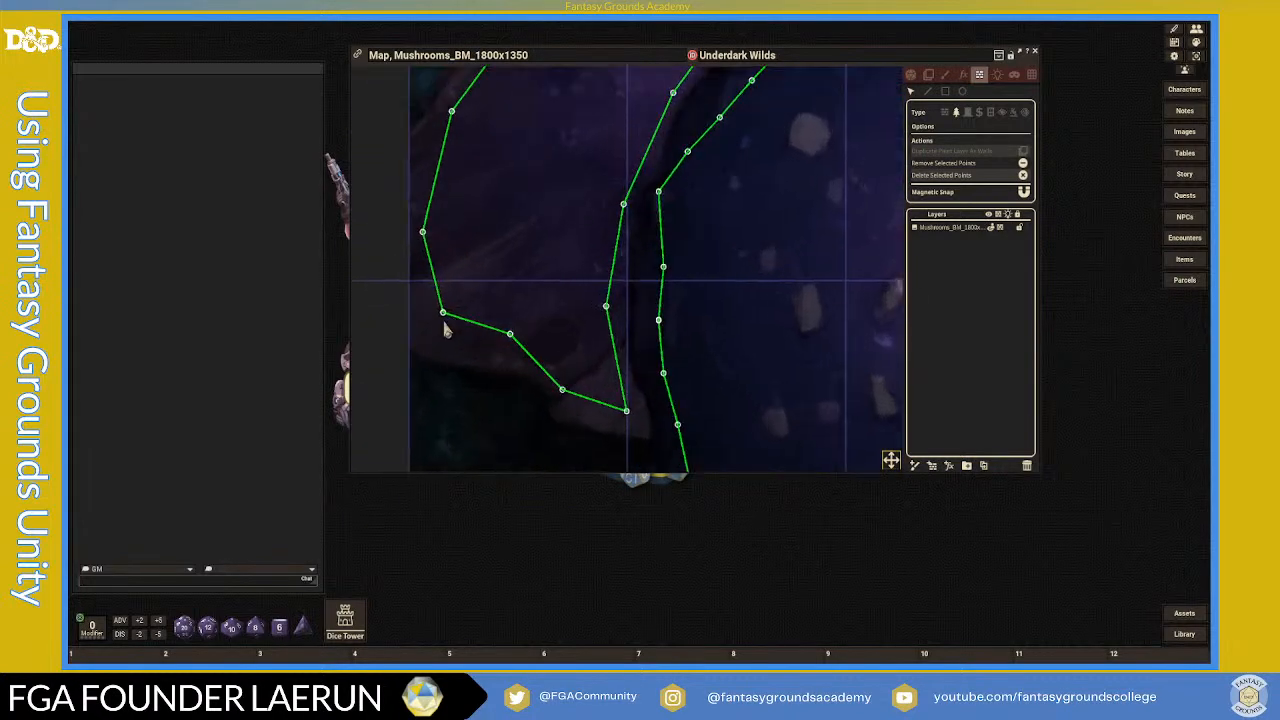
drag(445, 317, 425, 339)
drag(511, 337, 508, 357)
drag(561, 397, 550, 391)
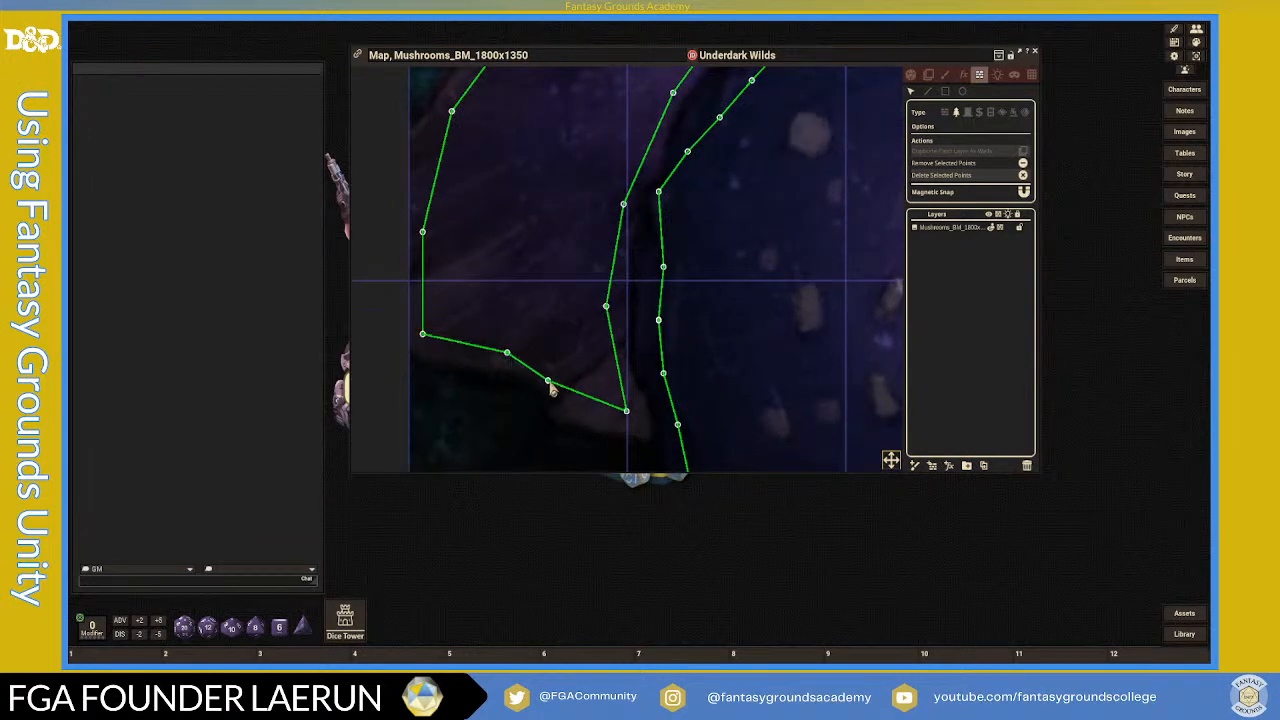
drag(629, 418, 637, 429)
drag(606, 309, 622, 306)
scroll(628, 304, down, 2)
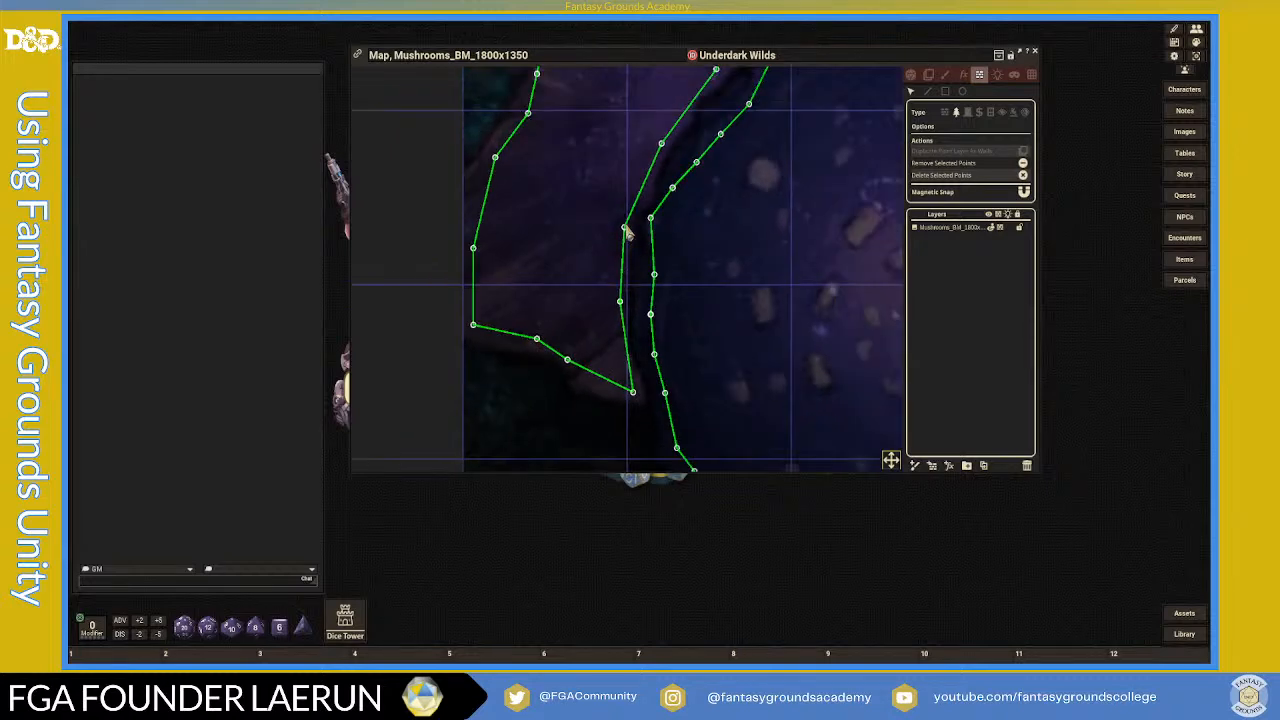
drag(629, 232, 621, 229)
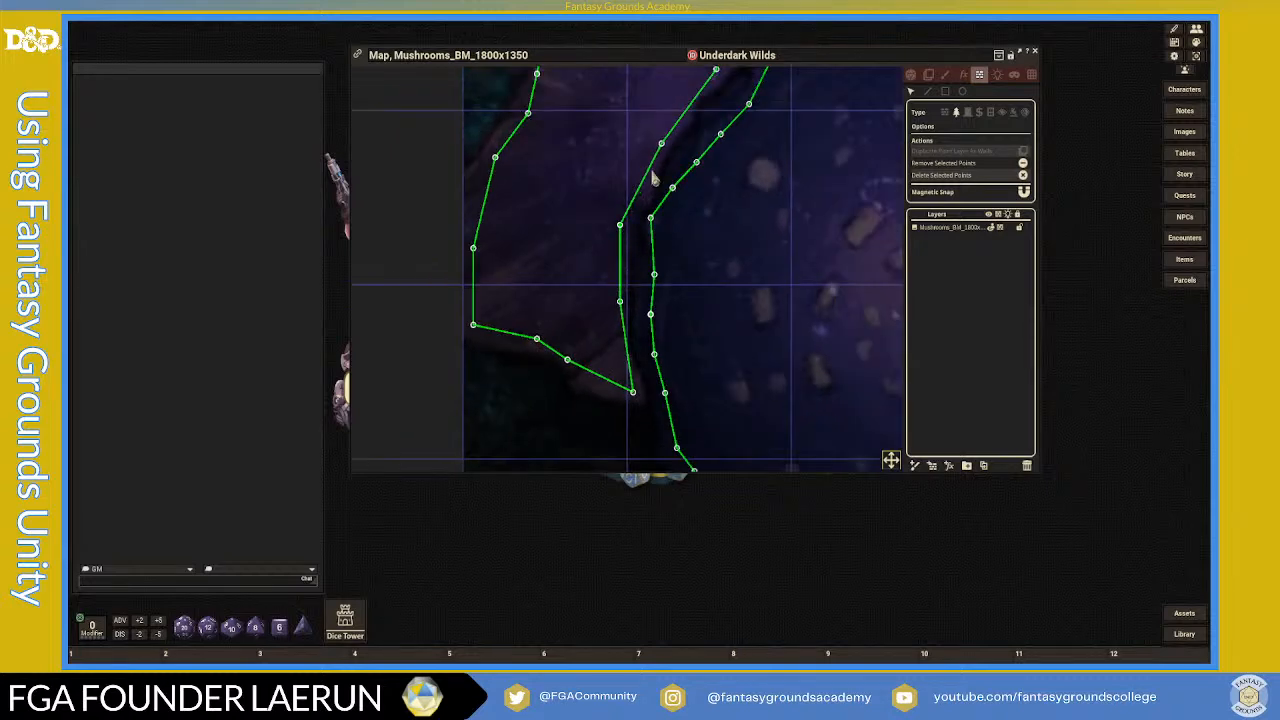
scroll(836, 352, down, 3)
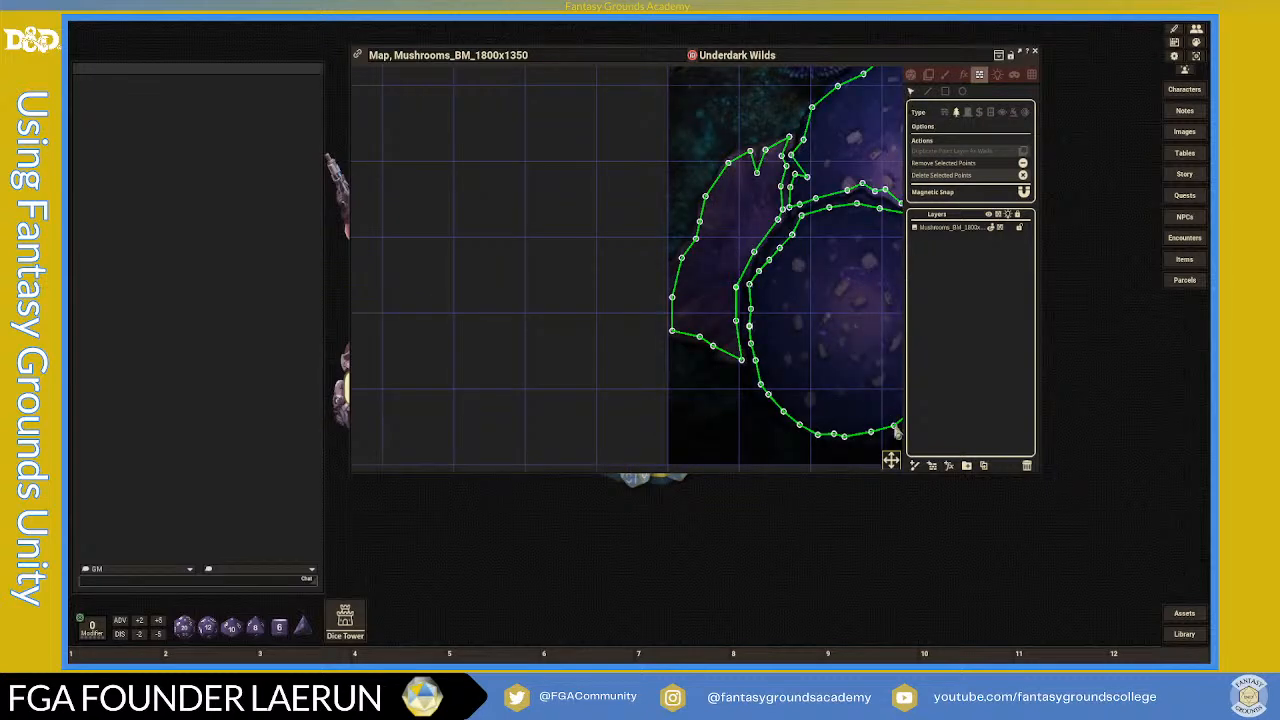
- Pan across the map to check the other cap outlines, then bring up the FX settings
drag(896, 460, 934, 437)
scroll(804, 341, down, 2)
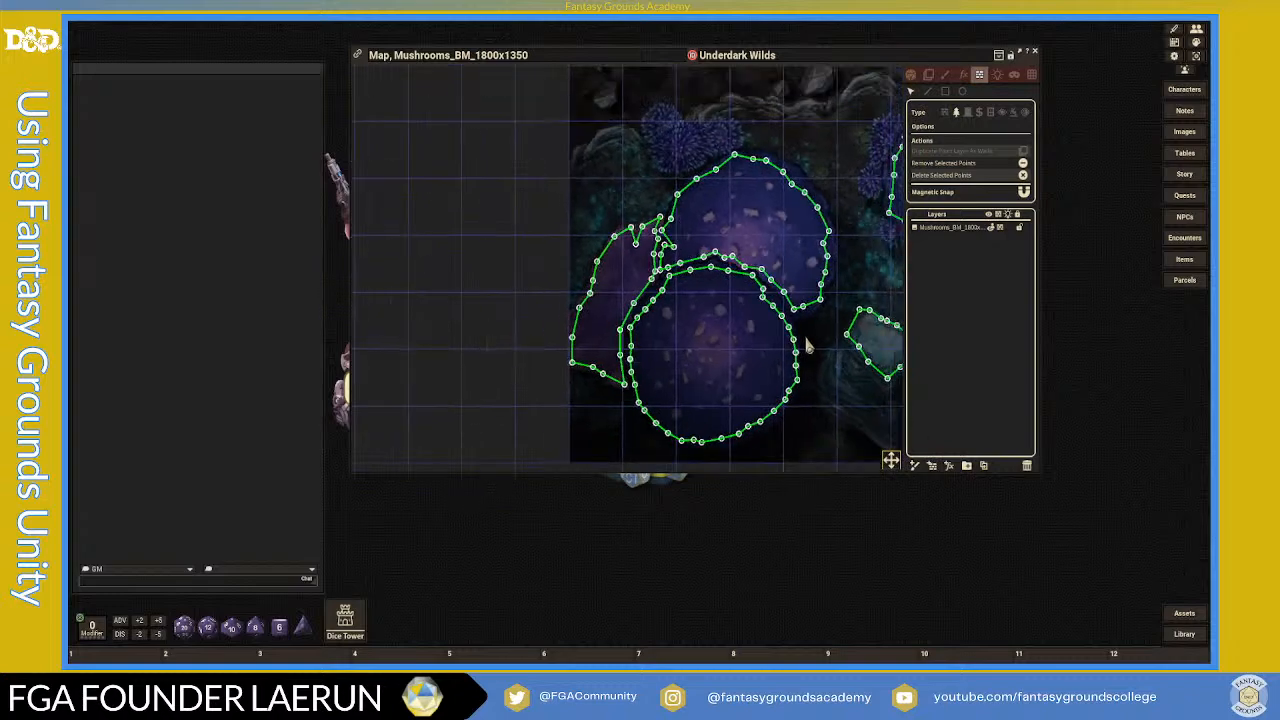
scroll(811, 346, down, 3)
scroll(813, 346, up, 3)
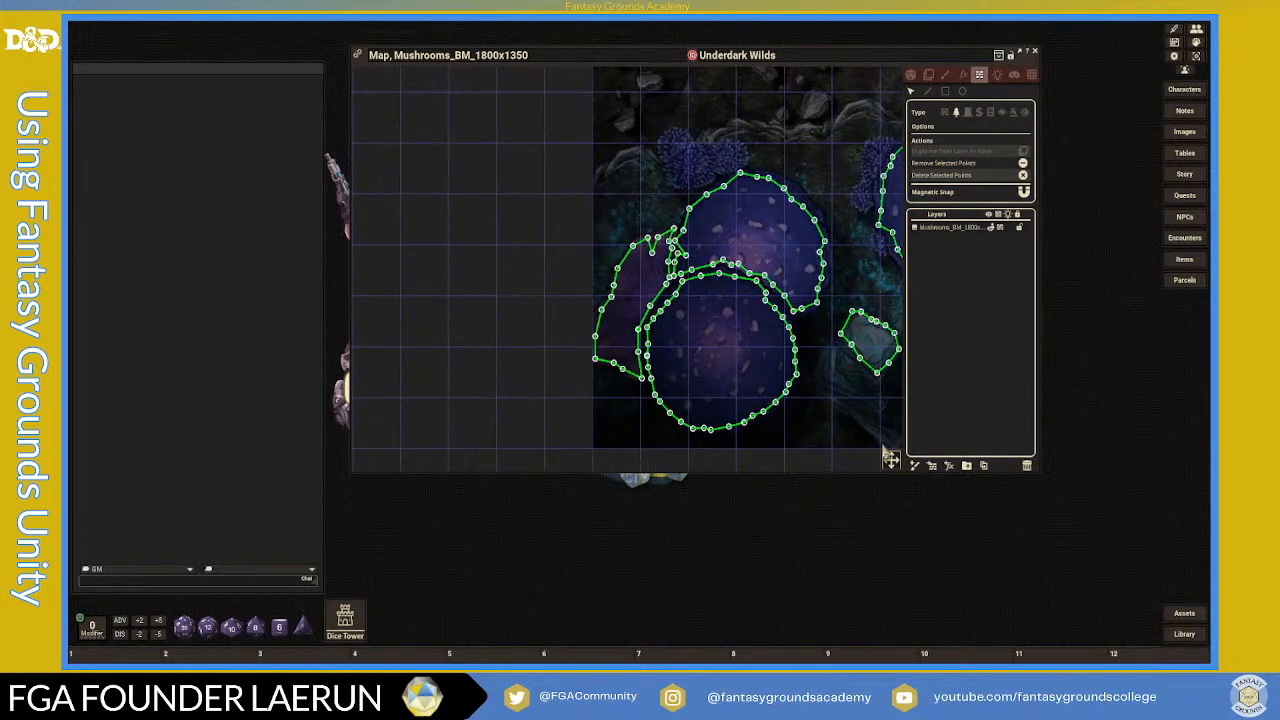
drag(896, 463, 962, 422)
scroll(815, 347, down, 7)
scroll(754, 322, up, 2)
scroll(757, 328, down, 2)
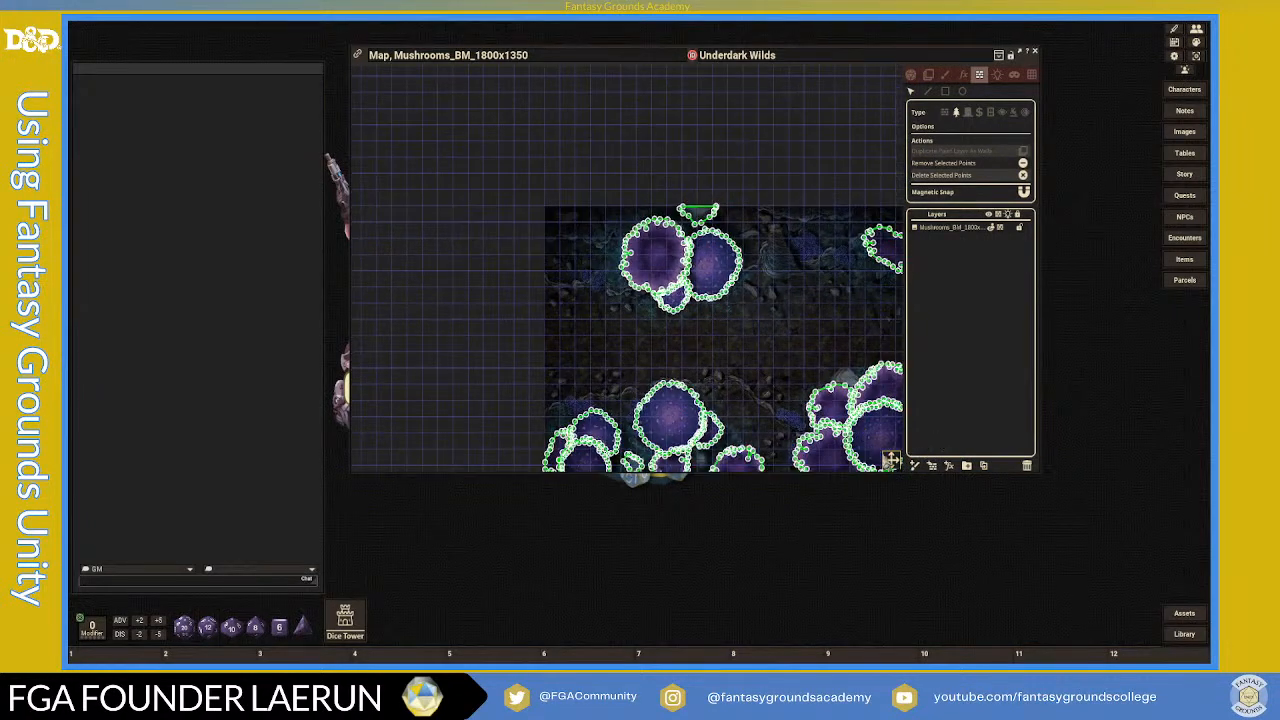
drag(890, 460, 912, 470)
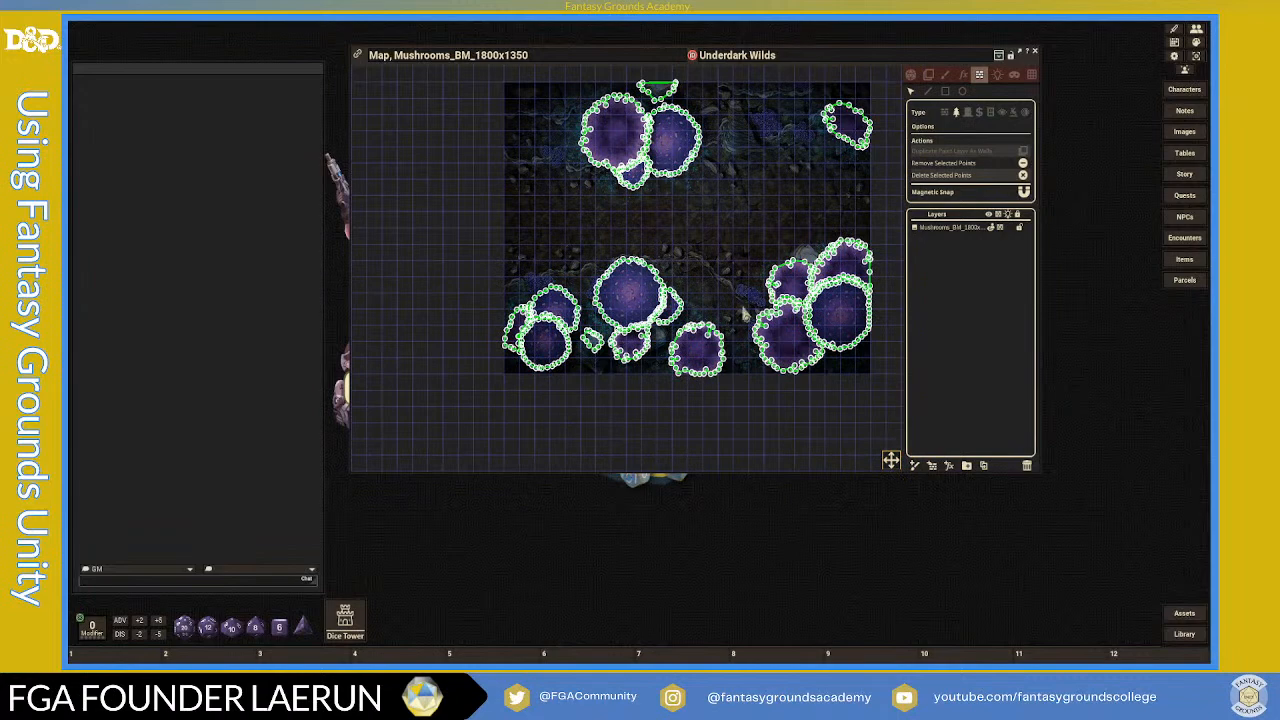
scroll(640, 246, down, 2)
scroll(645, 232, up, 3)
scroll(646, 231, down, 1)
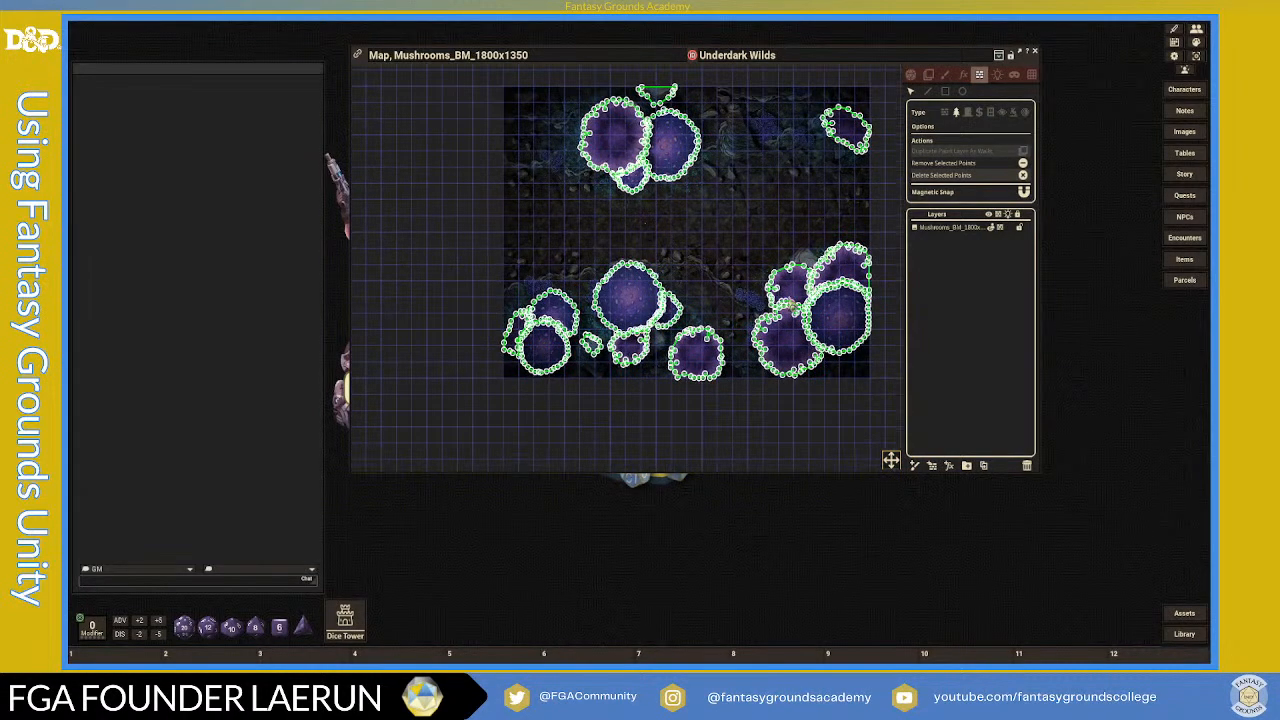
drag(893, 462, 912, 452)
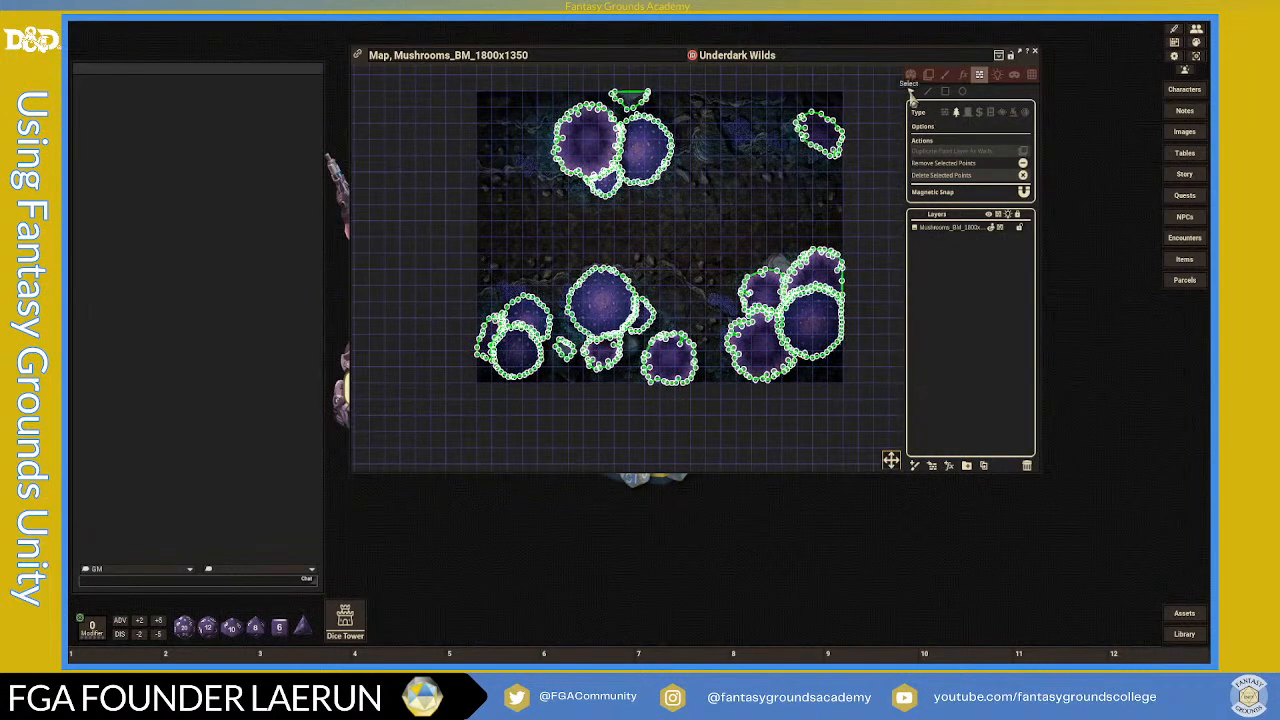
click(963, 76)
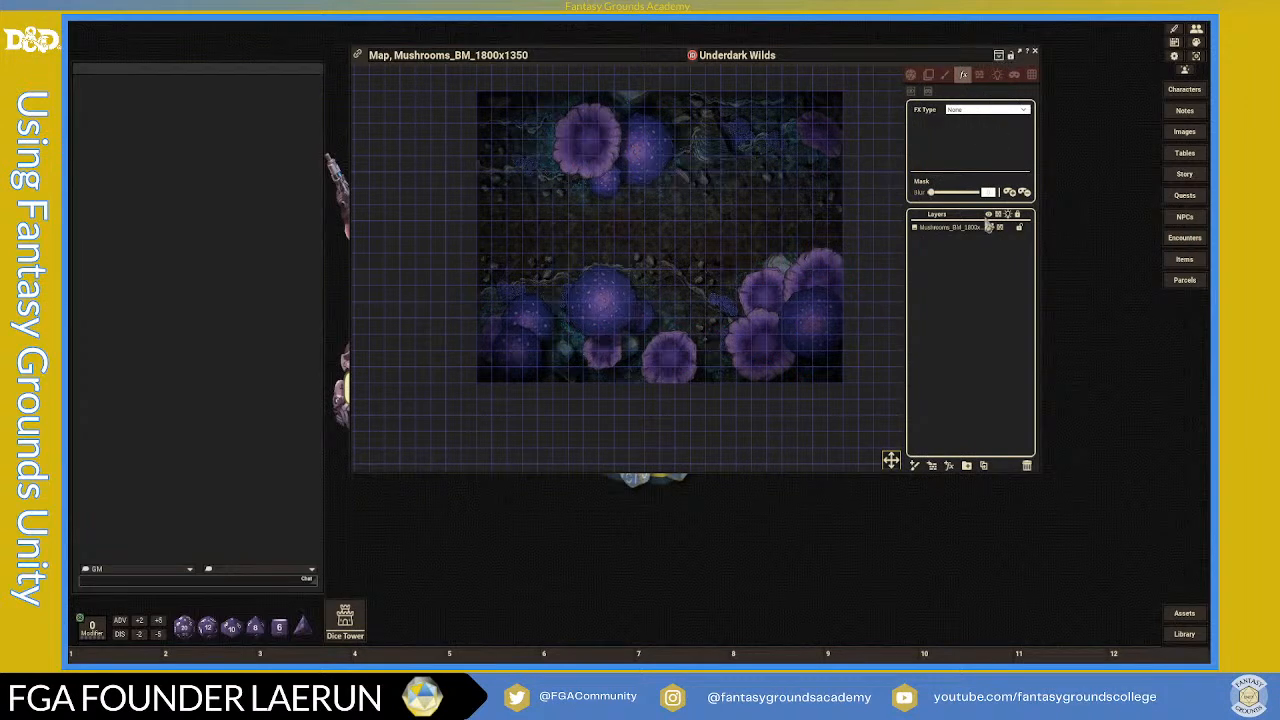
- Add a new FX layer to the map with FX Type set to Mist
click(949, 467)
click(987, 110)
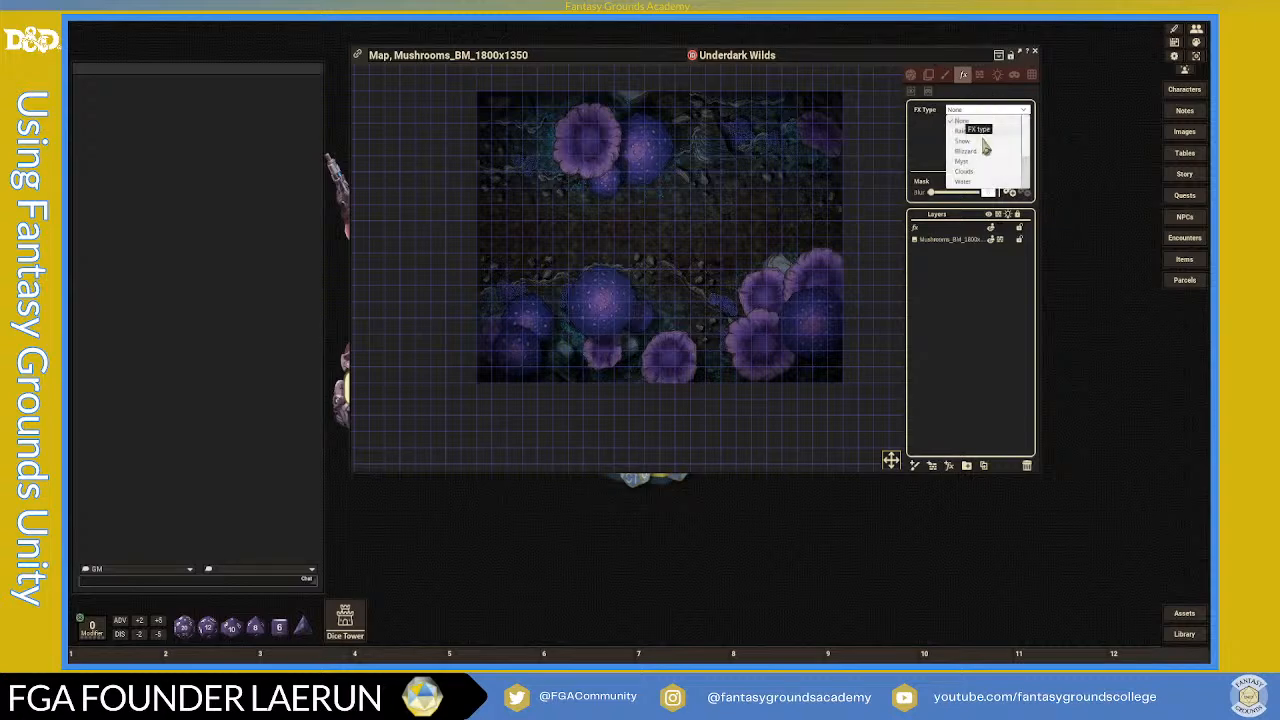
click(964, 162)
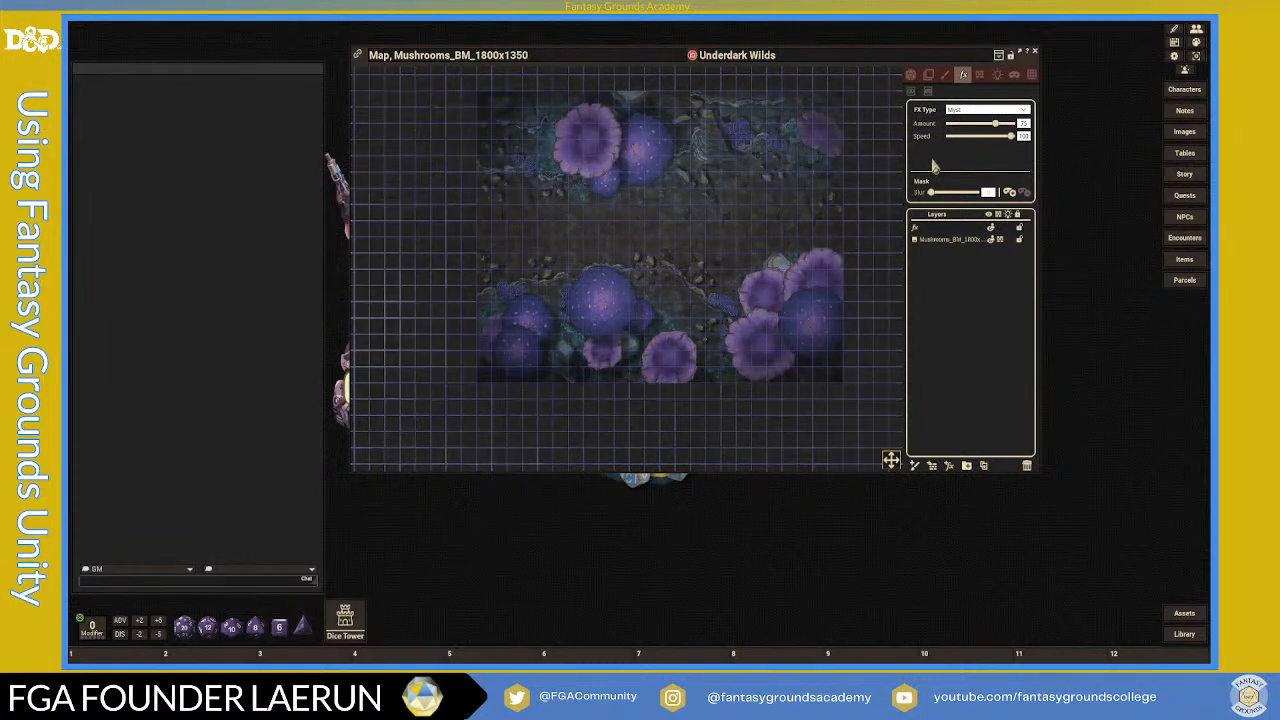
- Select the fx layer and lower the mist's Amount and Speed sliders
click(954, 241)
click(921, 229)
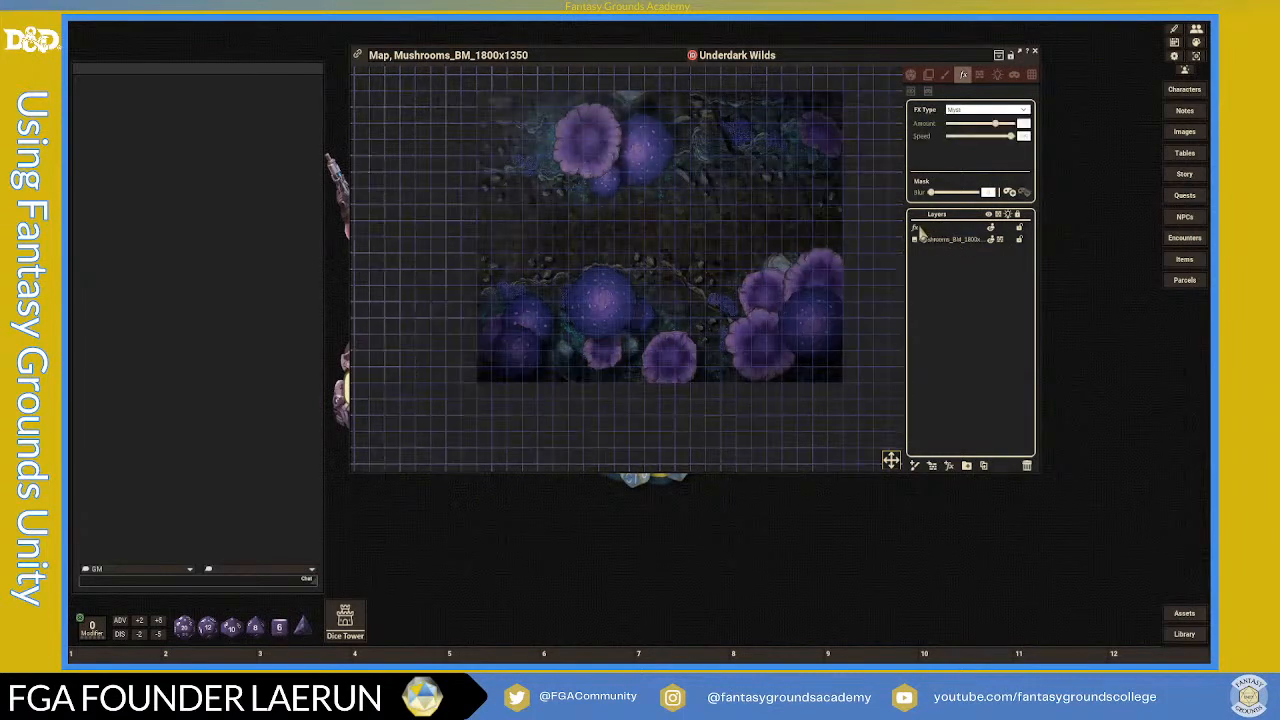
drag(997, 129, 985, 133)
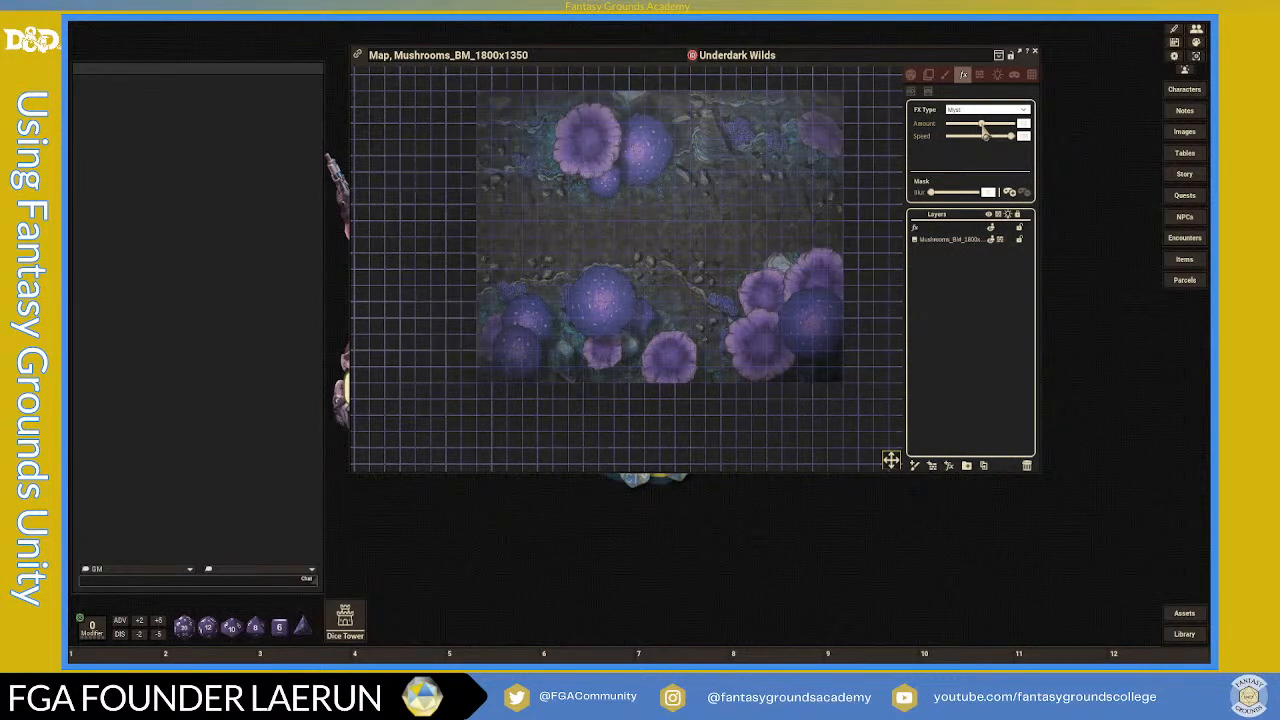
drag(982, 125, 973, 125)
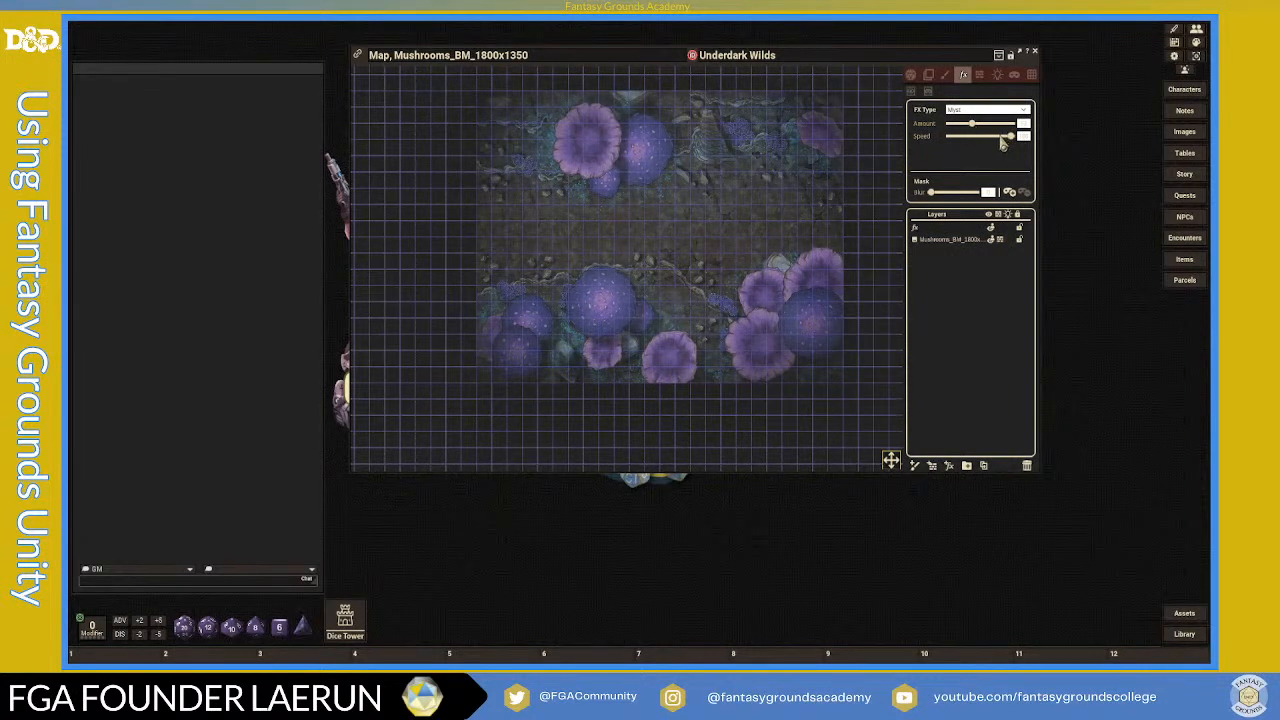
mouse_move(997, 143)
mouse_down()
mouse_move(958, 146)
mouse_move(981, 146)
mouse_up()
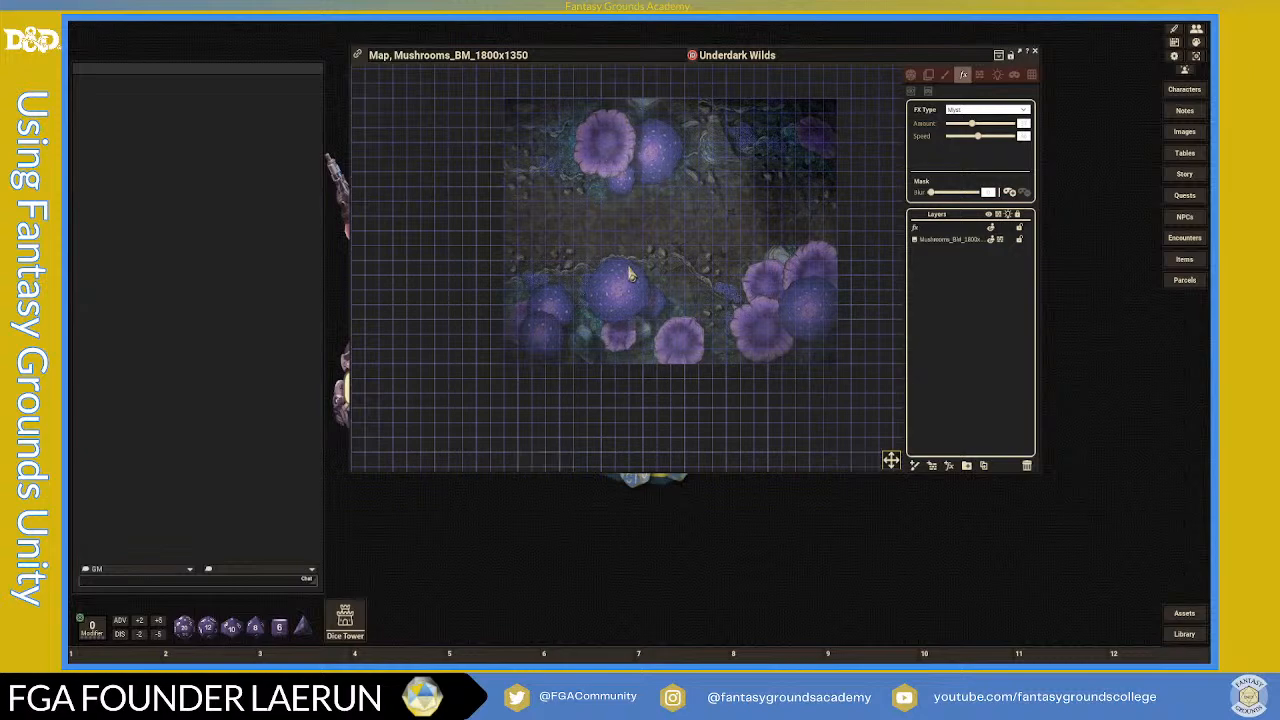
- Drag the Mist layer's Mask Blur slider slightly right in the FX panel
scroll(630, 275, up, 4)
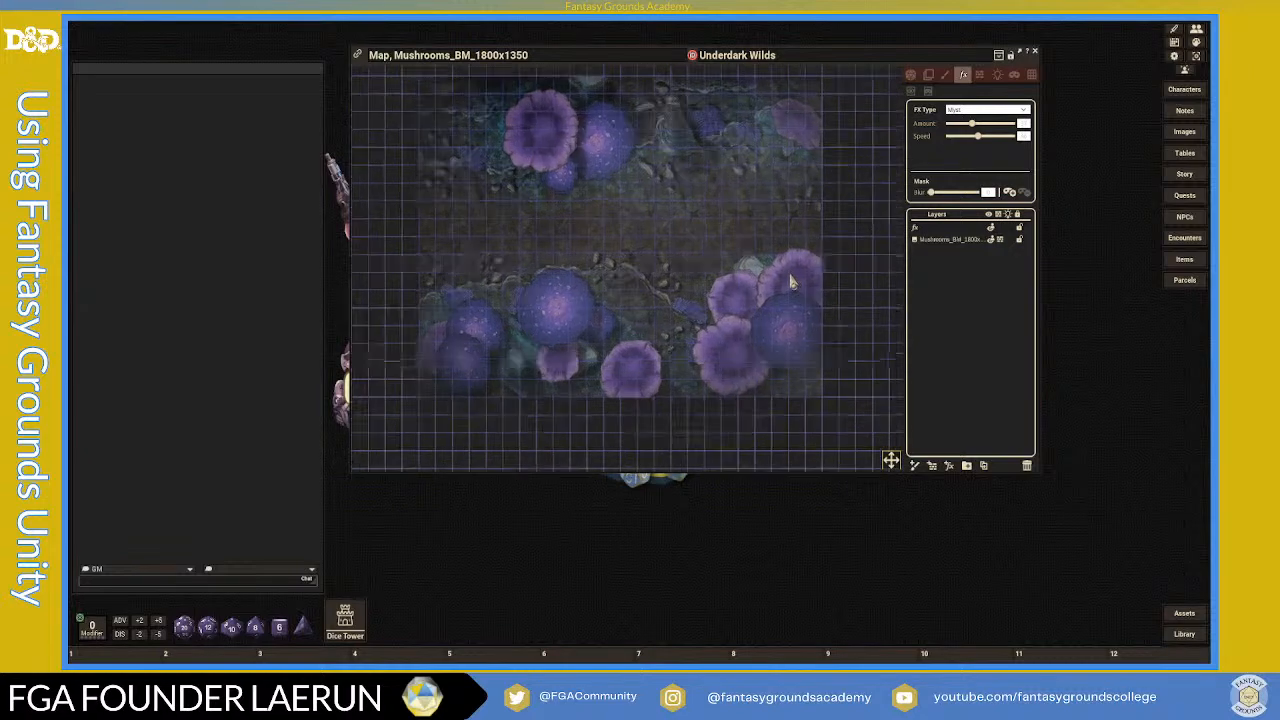
scroll(790, 250, down, 1)
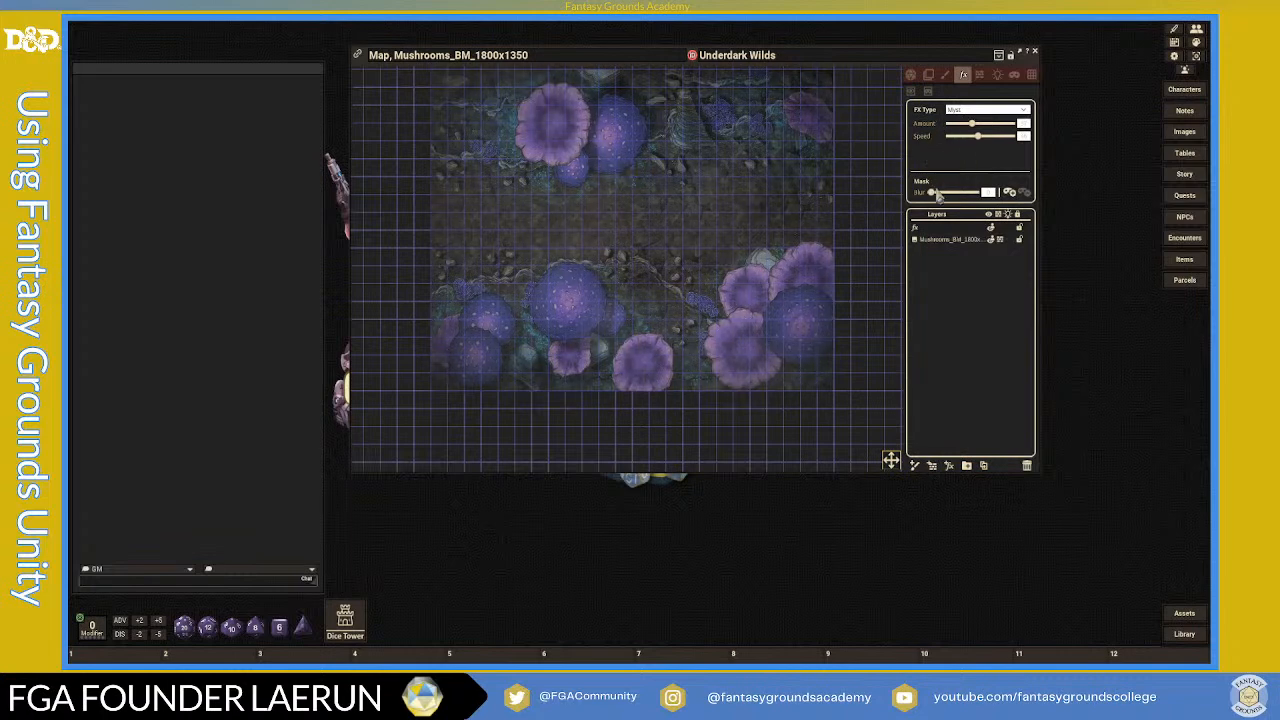
scroll(670, 230, up, 2)
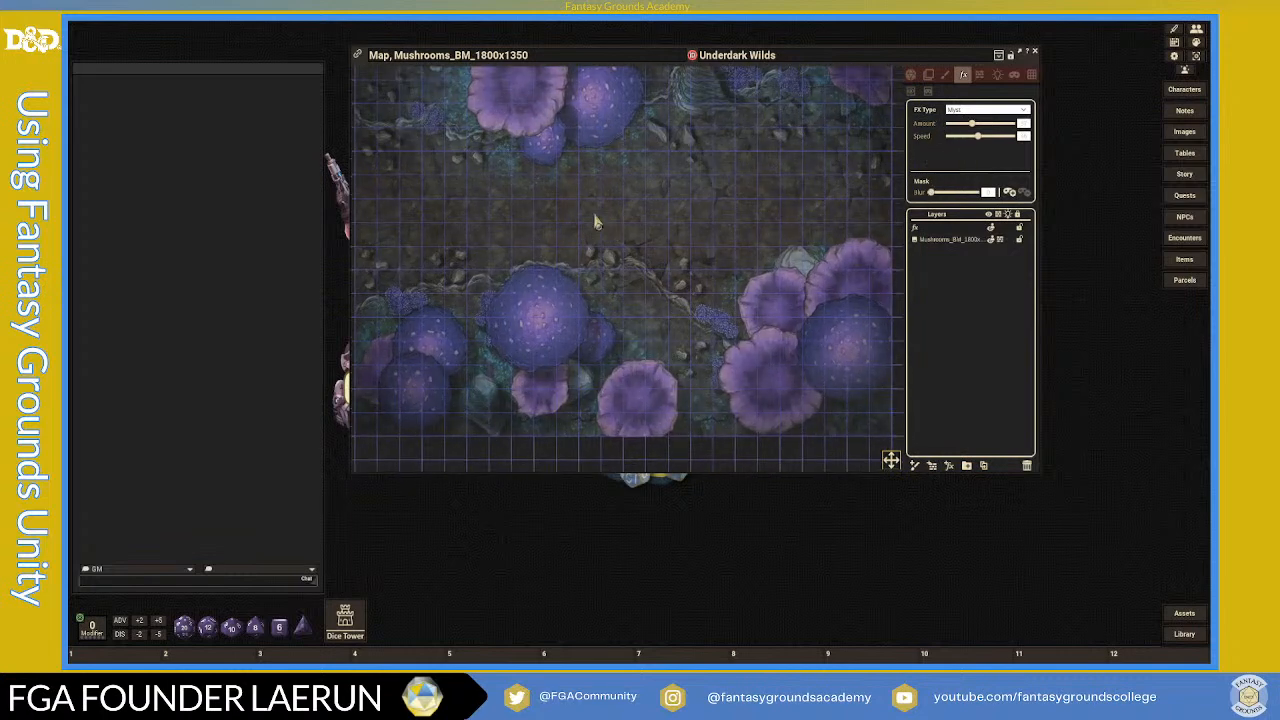
scroll(588, 215, down, 1)
drag(932, 193, 946, 195)
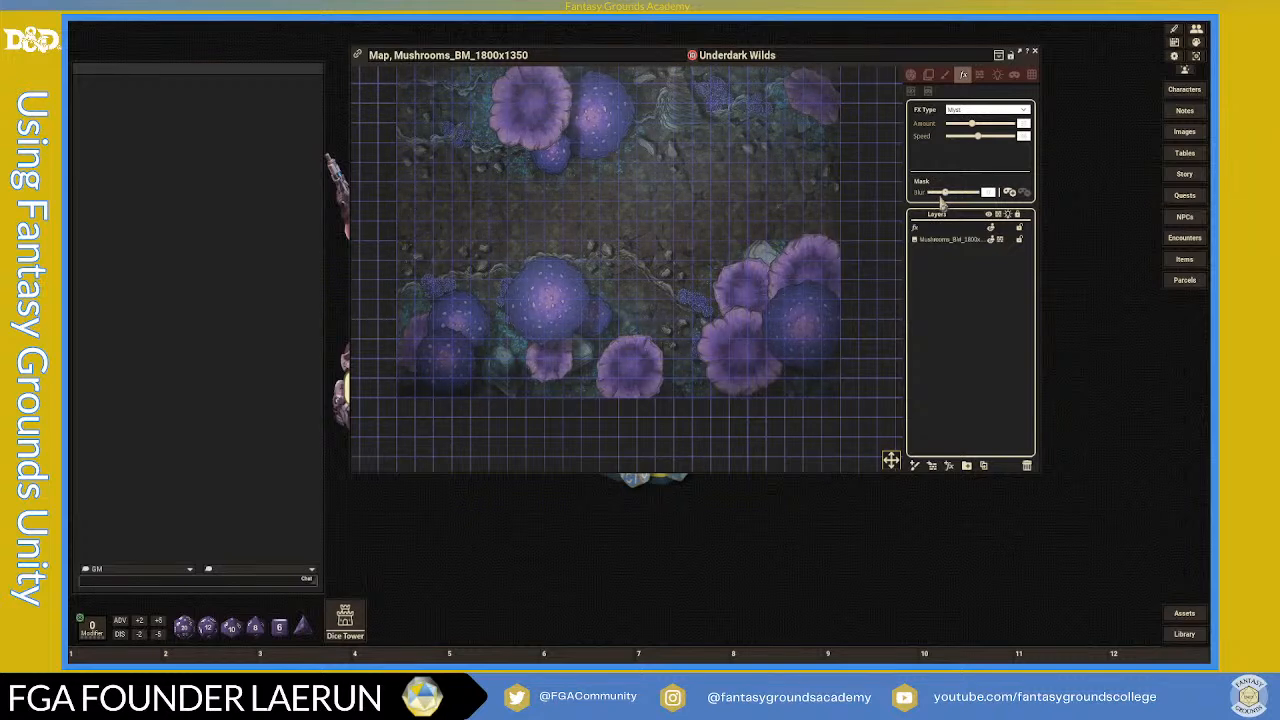
scroll(682, 243, down, 2)
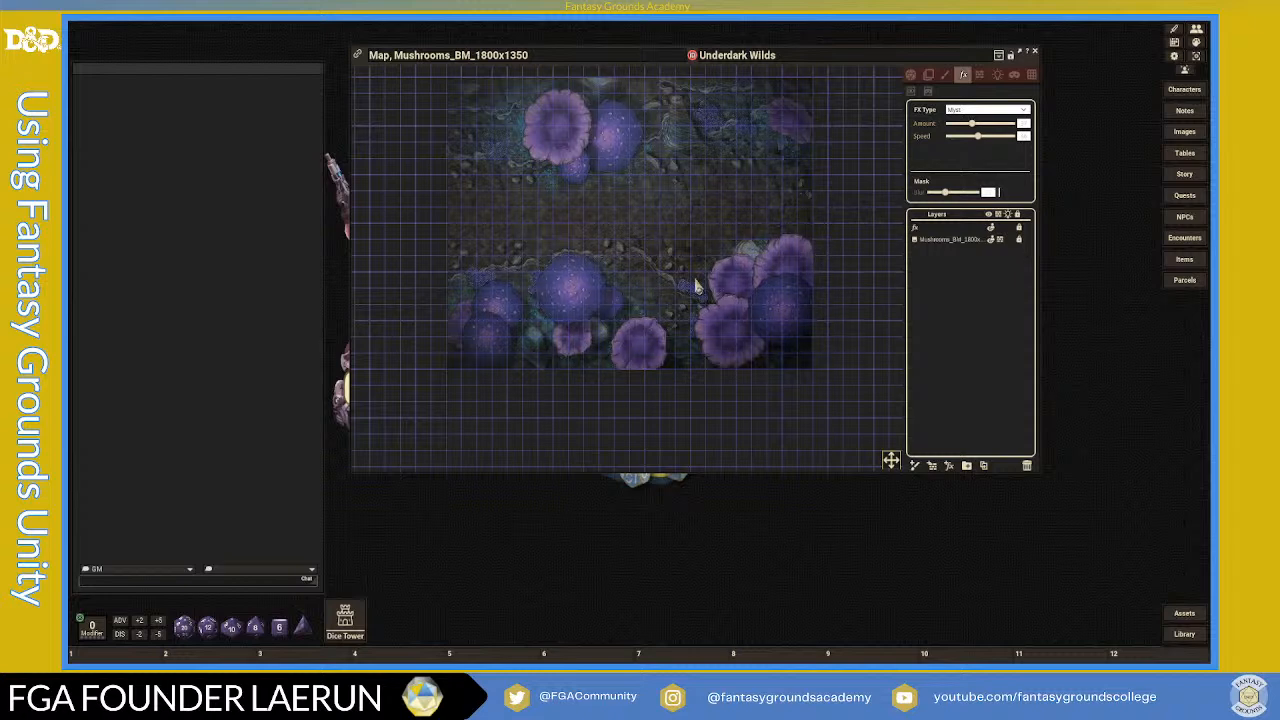
scroll(720, 250, down, 2)
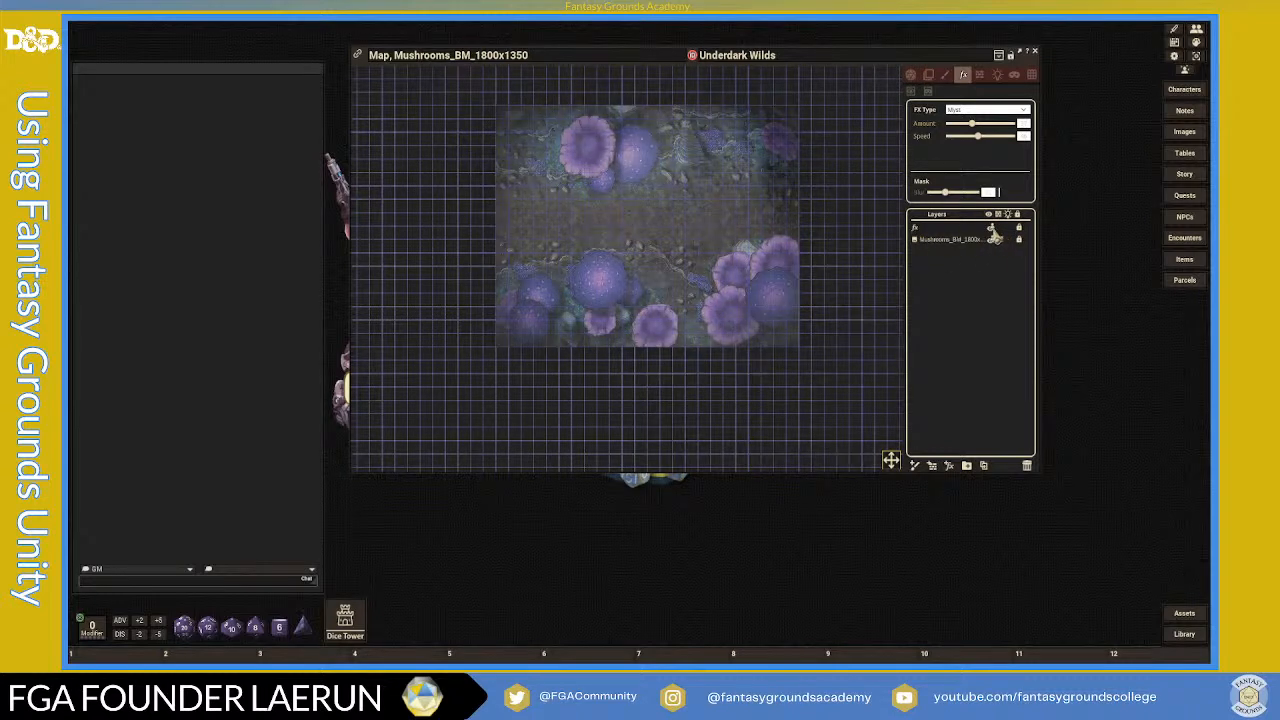
- Cycle the mist layer's visibility through Invisible, GM Only and All
click(992, 230)
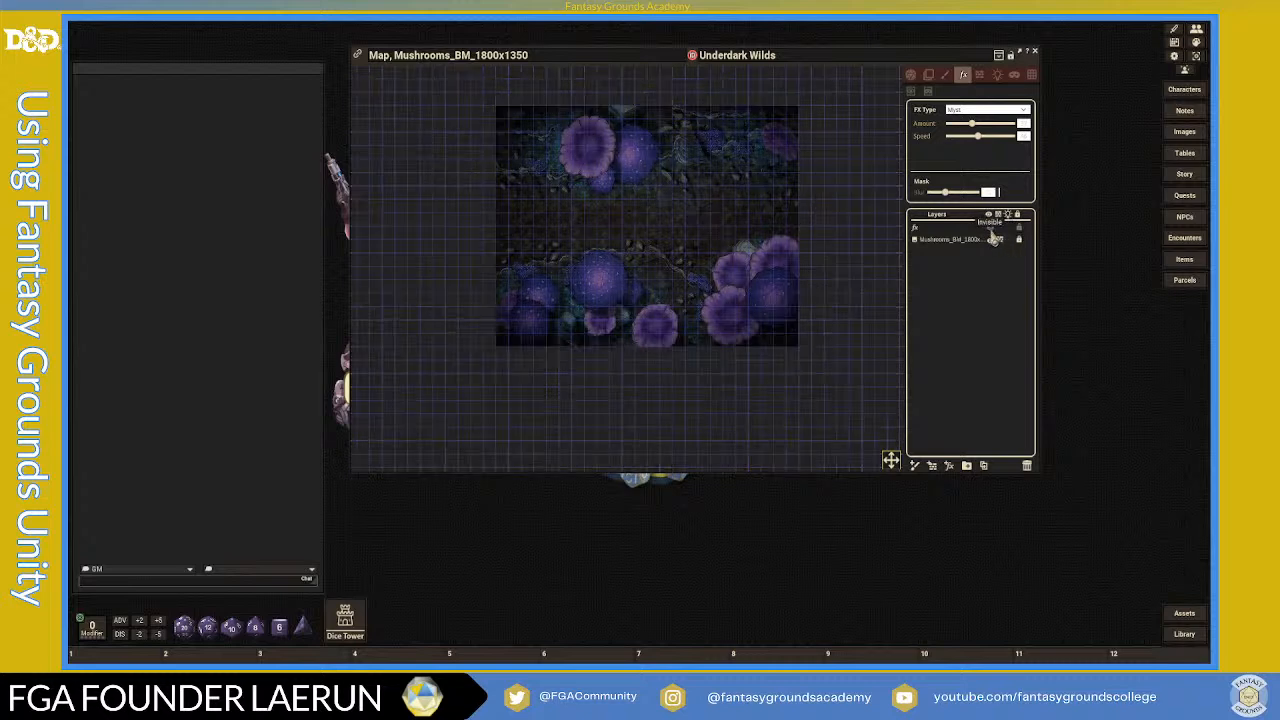
click(992, 230)
click(992, 230)
click(992, 230)
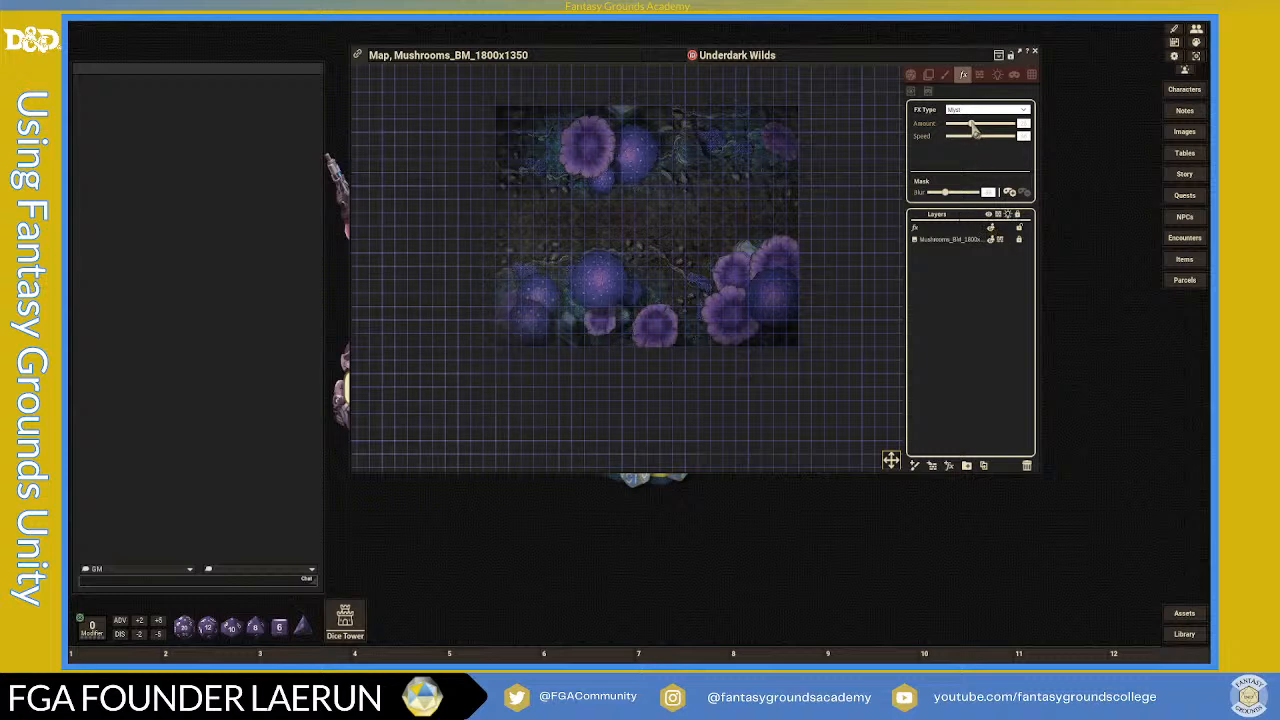
- Raise the Mist layer's Mask Blur a little more
scroll(640, 235, up, 1)
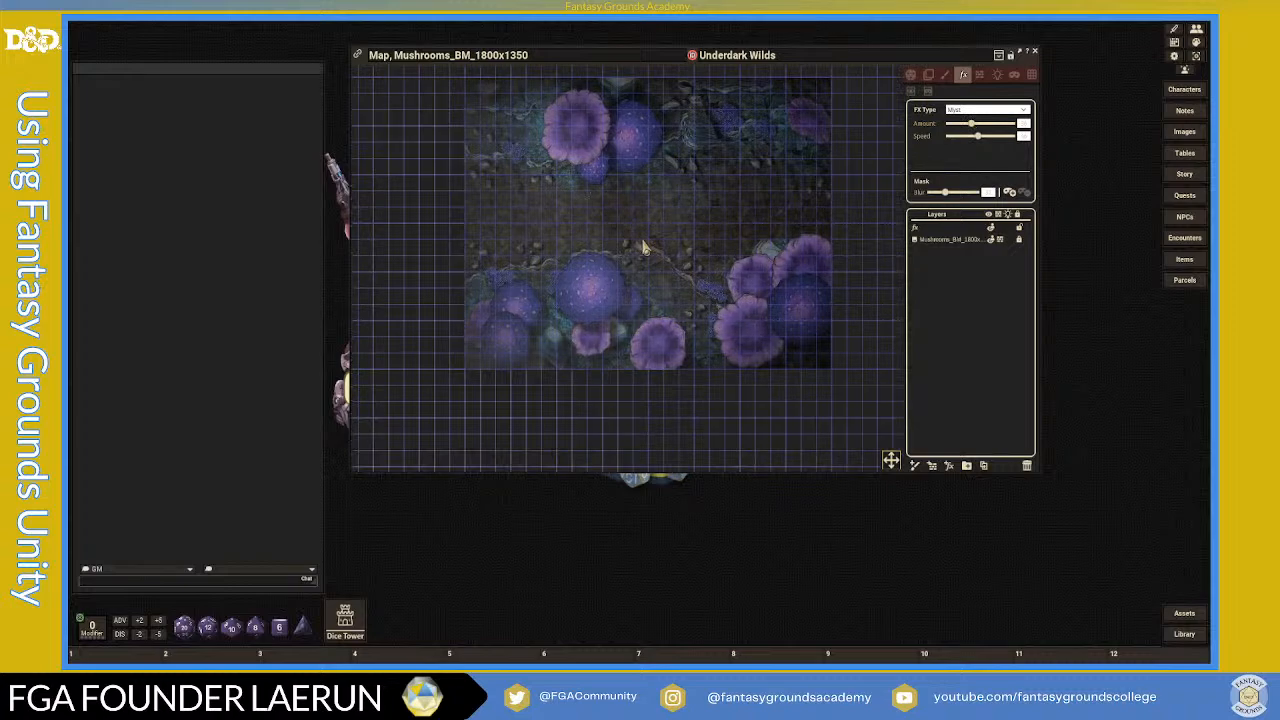
drag(945, 192, 955, 193)
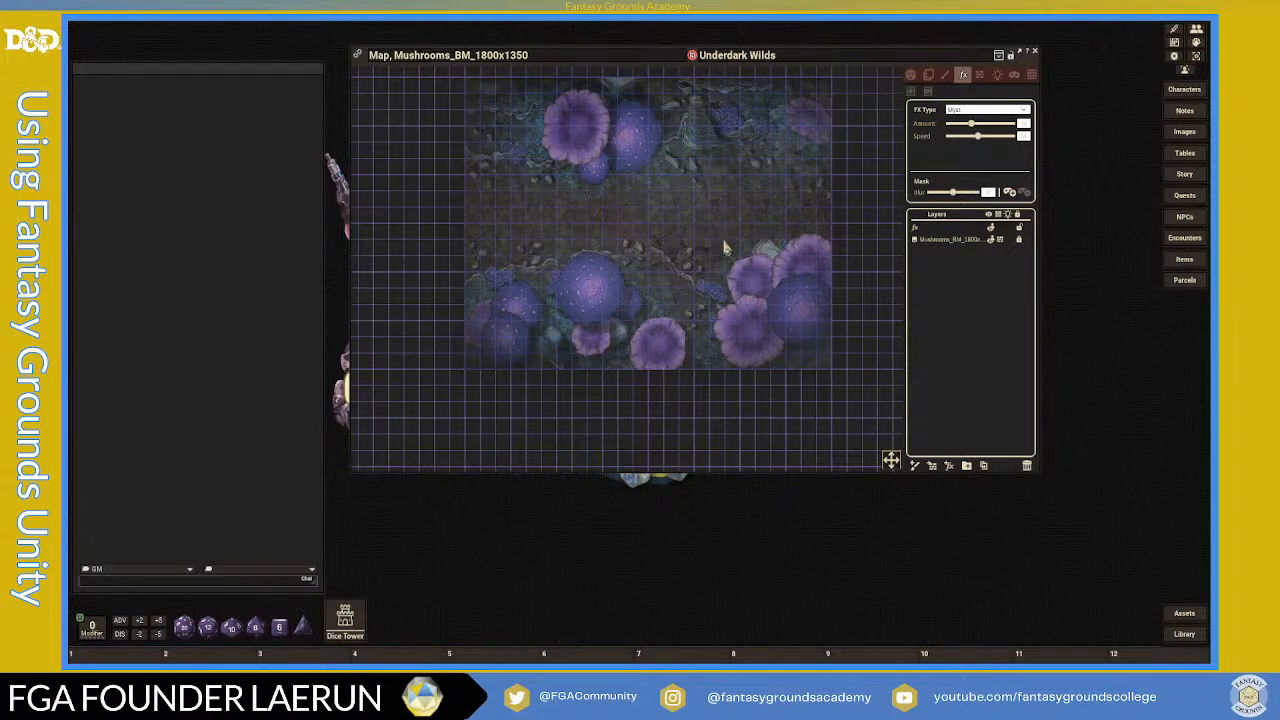
scroll(728, 252, down, 2)
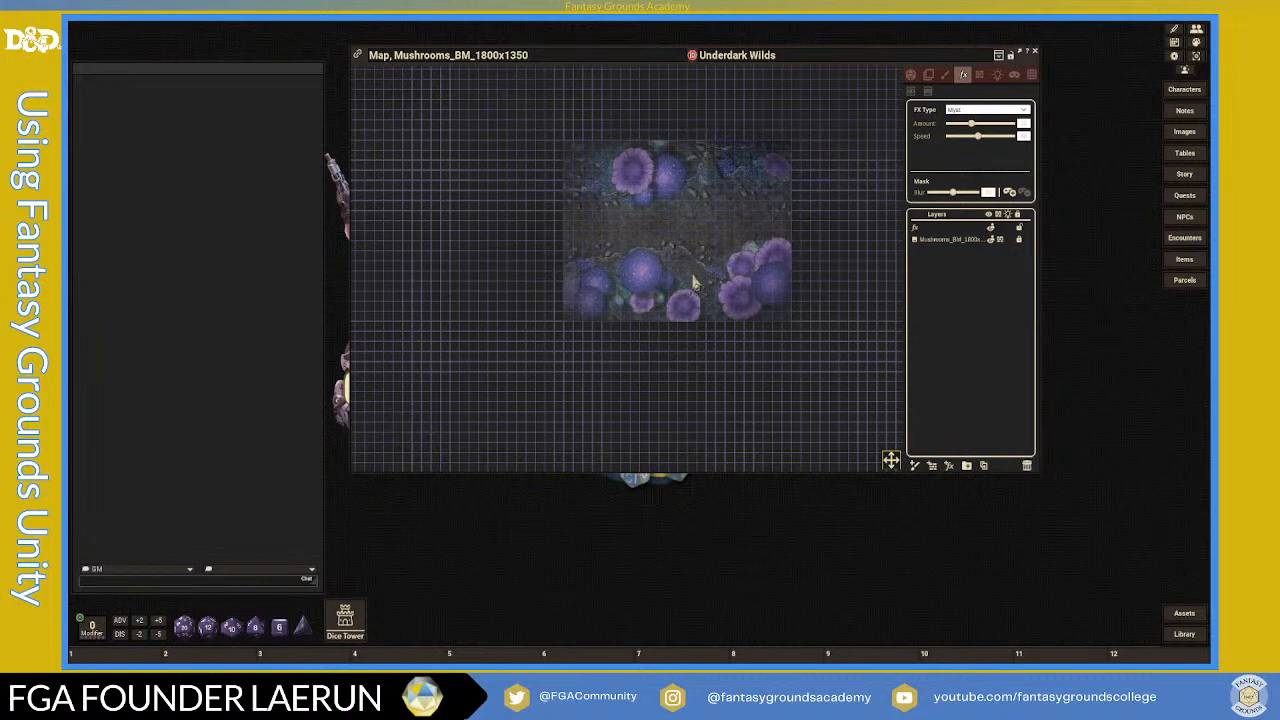
scroll(514, 277, down, 2)
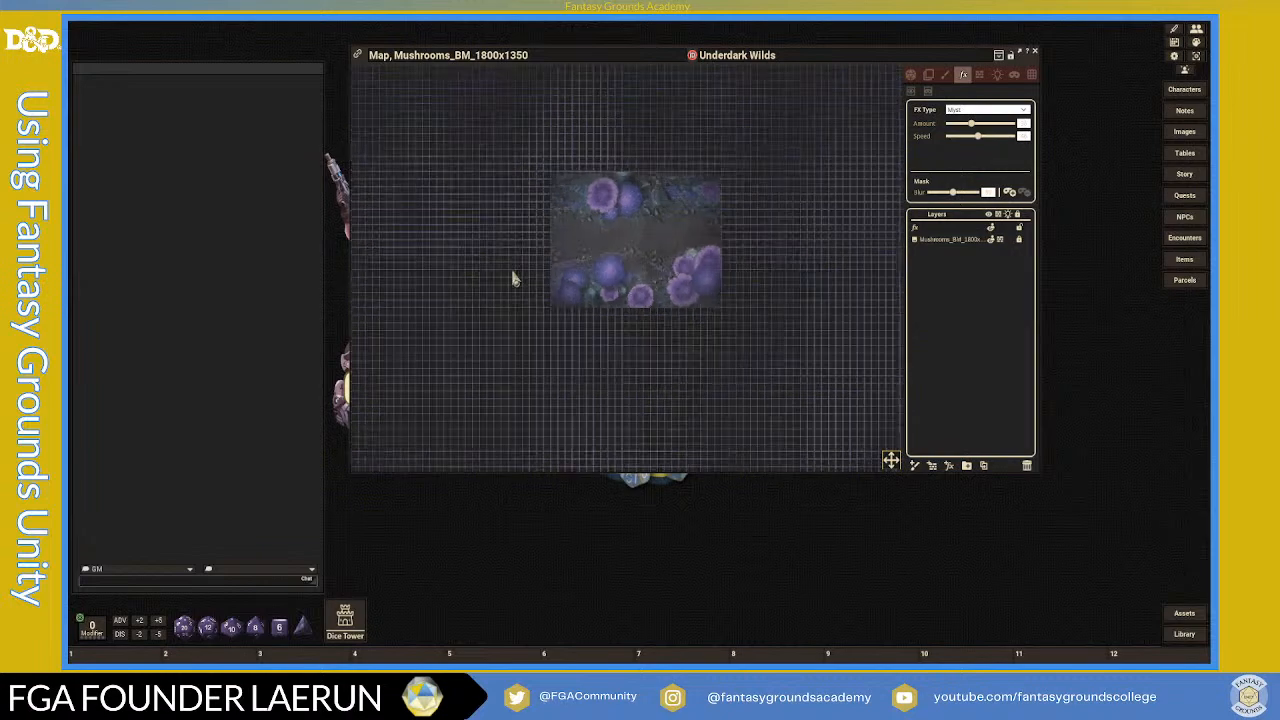
scroll(588, 355, up, 3)
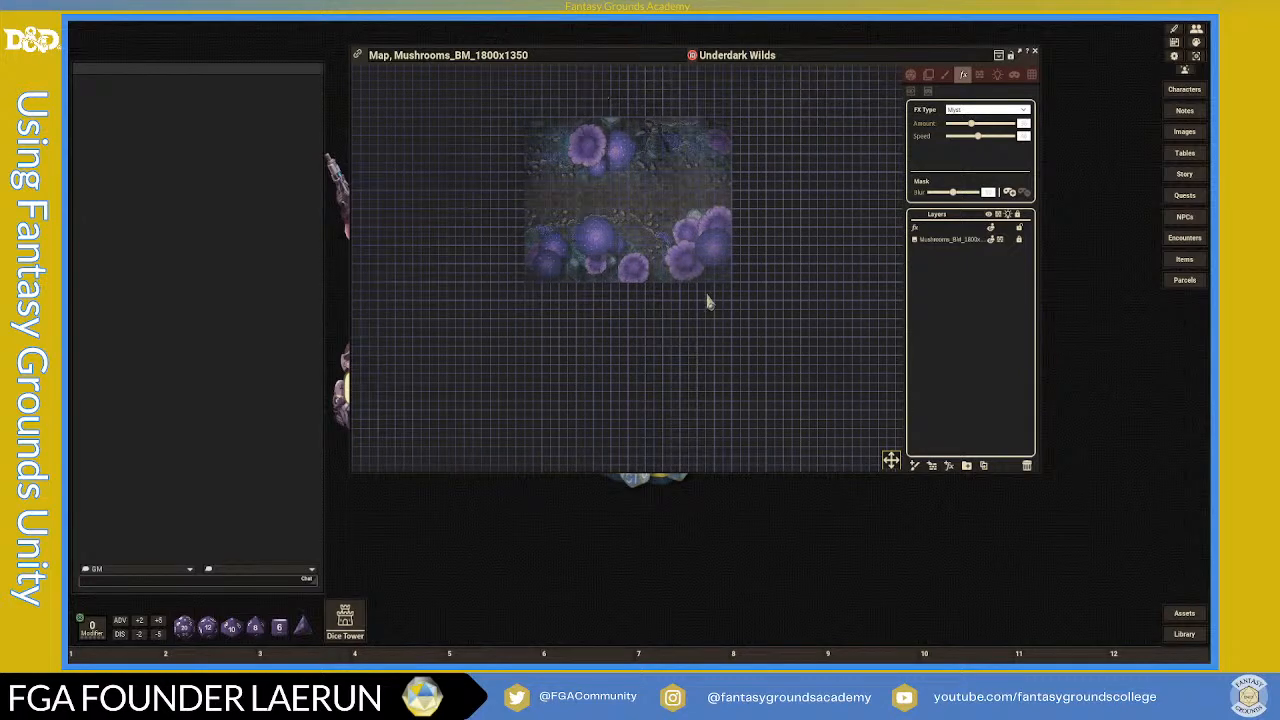
scroll(694, 279, up, 1)
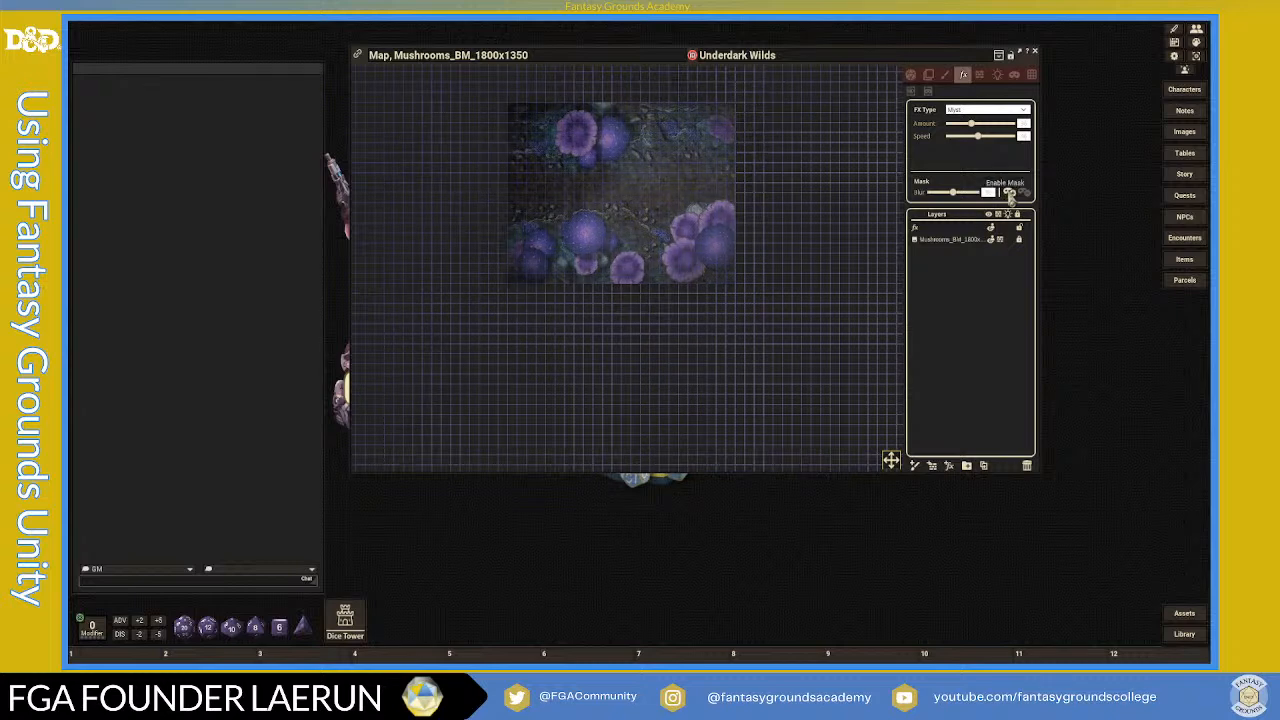
- Enable masking on the mist layer and mark a reveal area over the whole map
click(1011, 196)
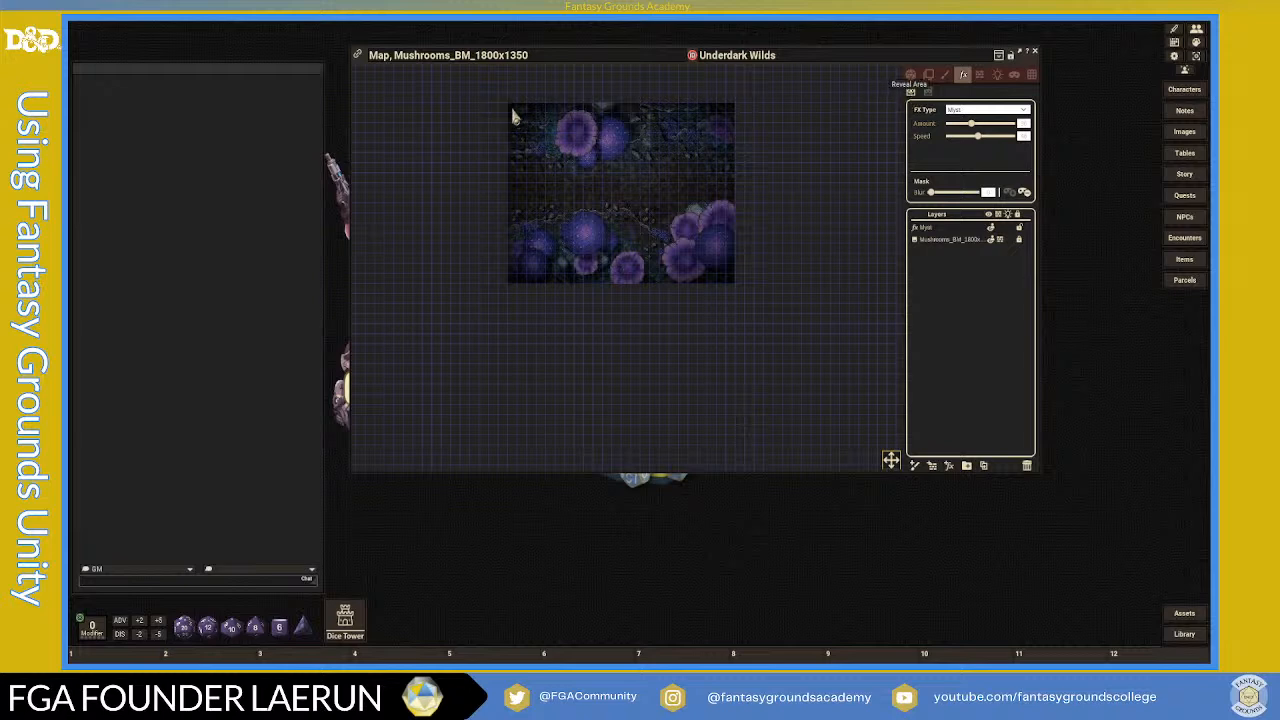
drag(597, 170, 739, 289)
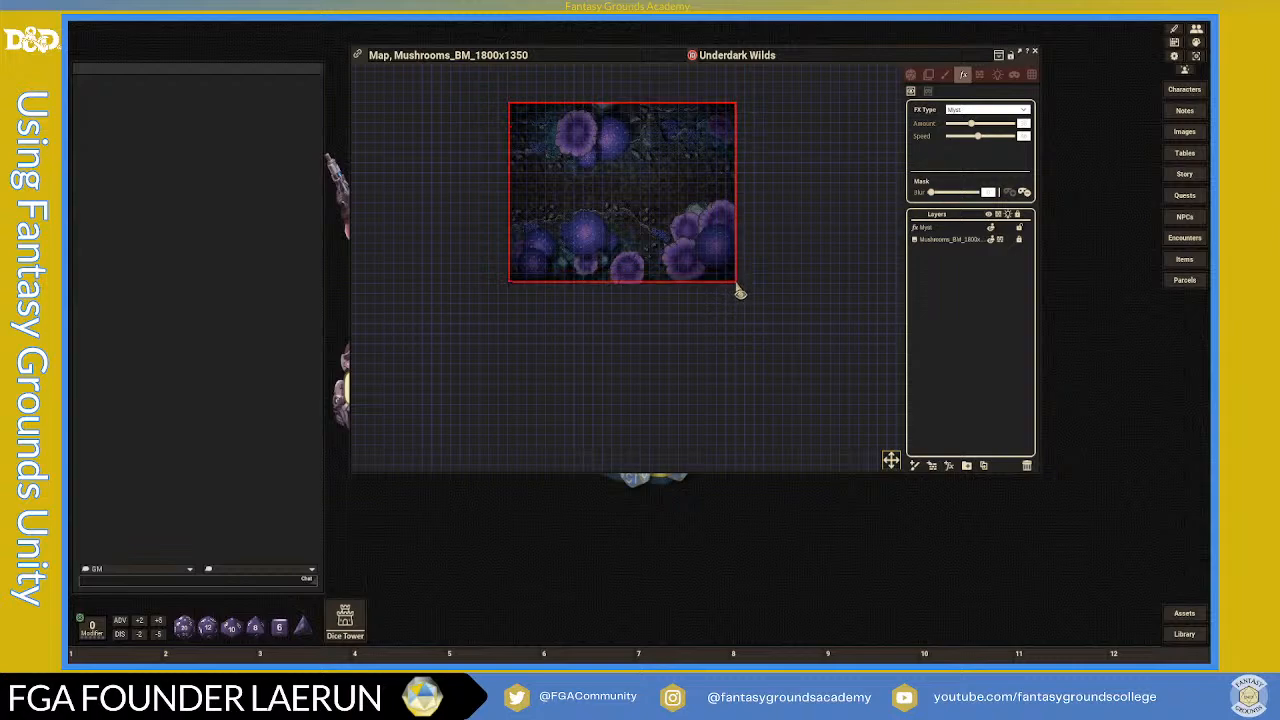
drag(739, 289, 737, 289)
scroll(737, 289, down, 1)
scroll(580, 206, up, 5)
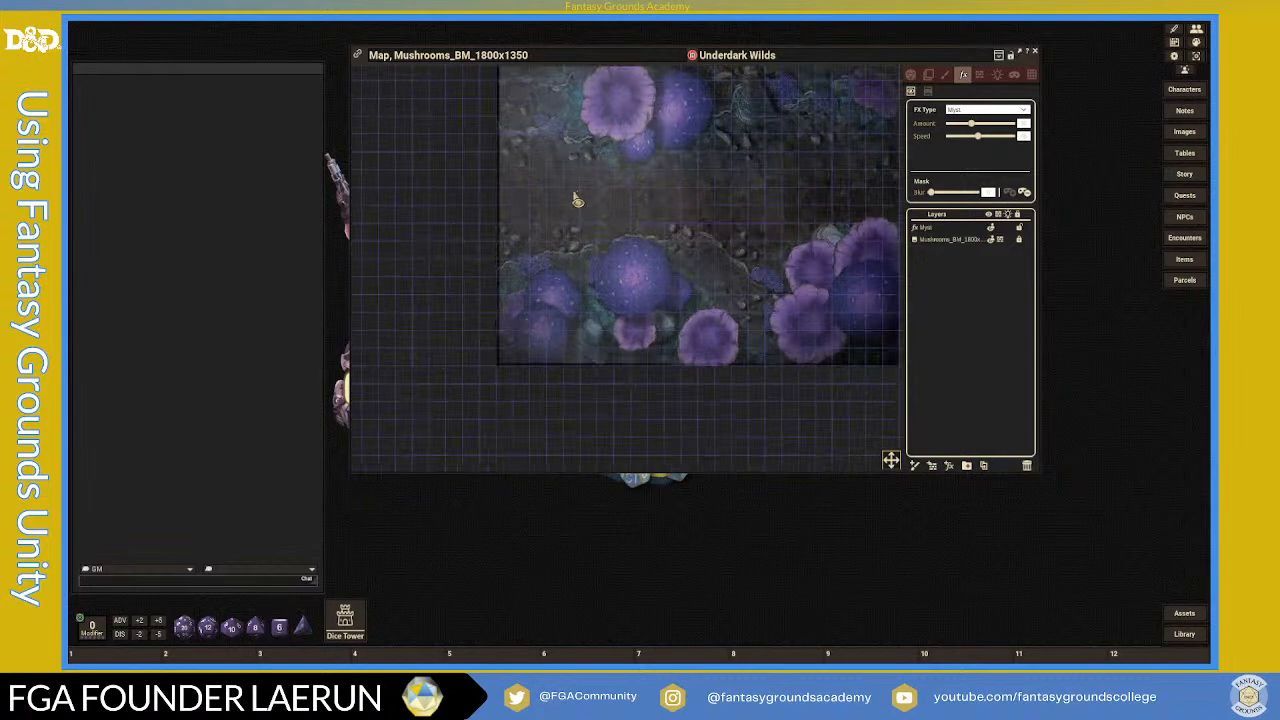
scroll(650, 250, down, 4)
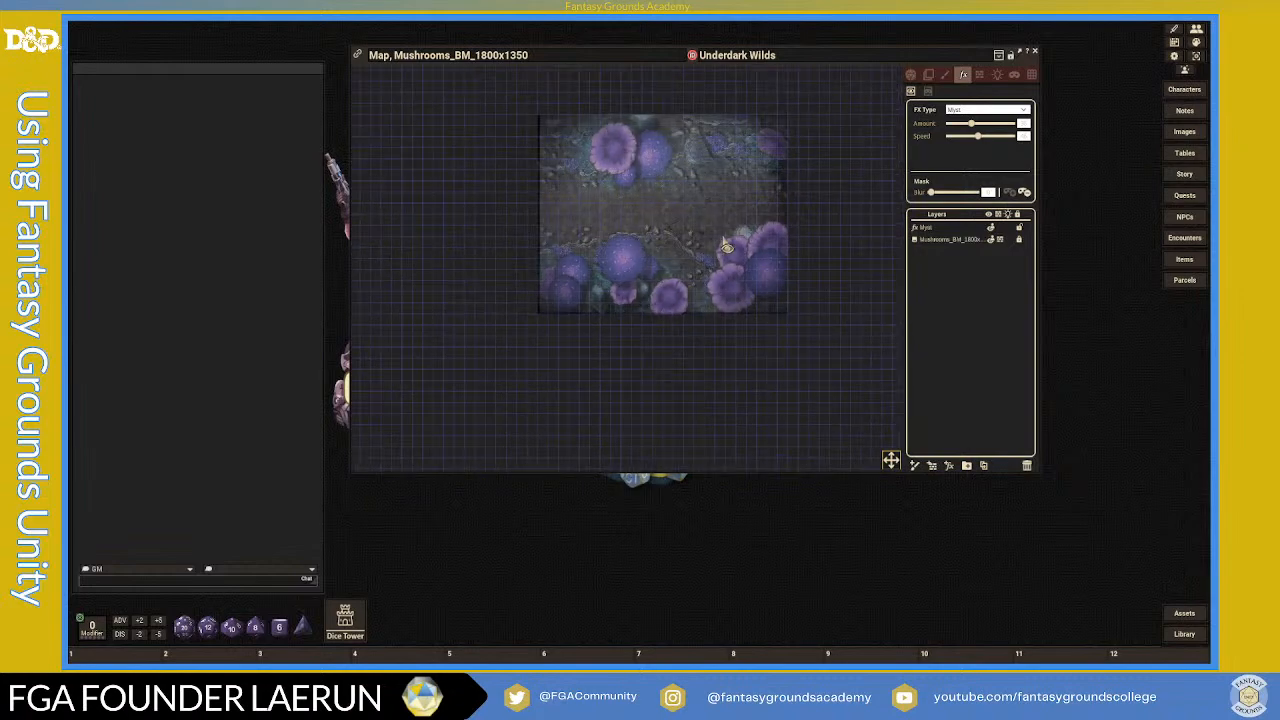
scroll(722, 238, up, 1)
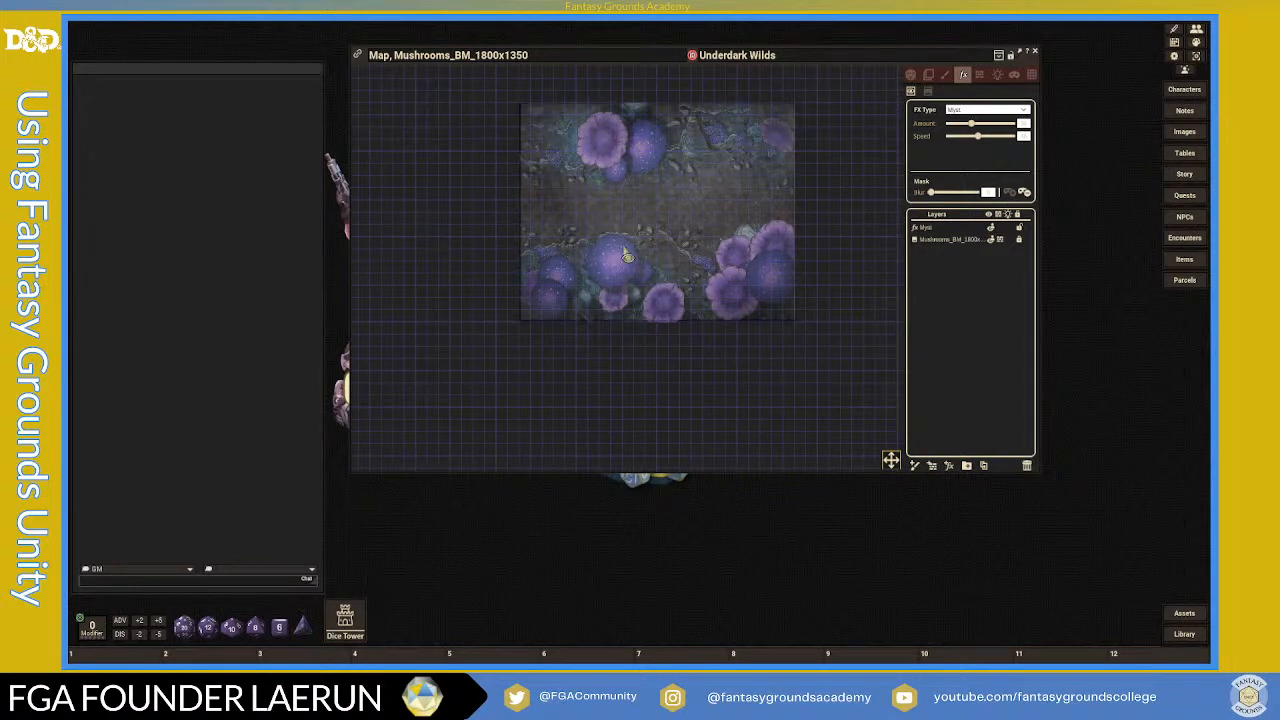
scroll(520, 222, up, 2)
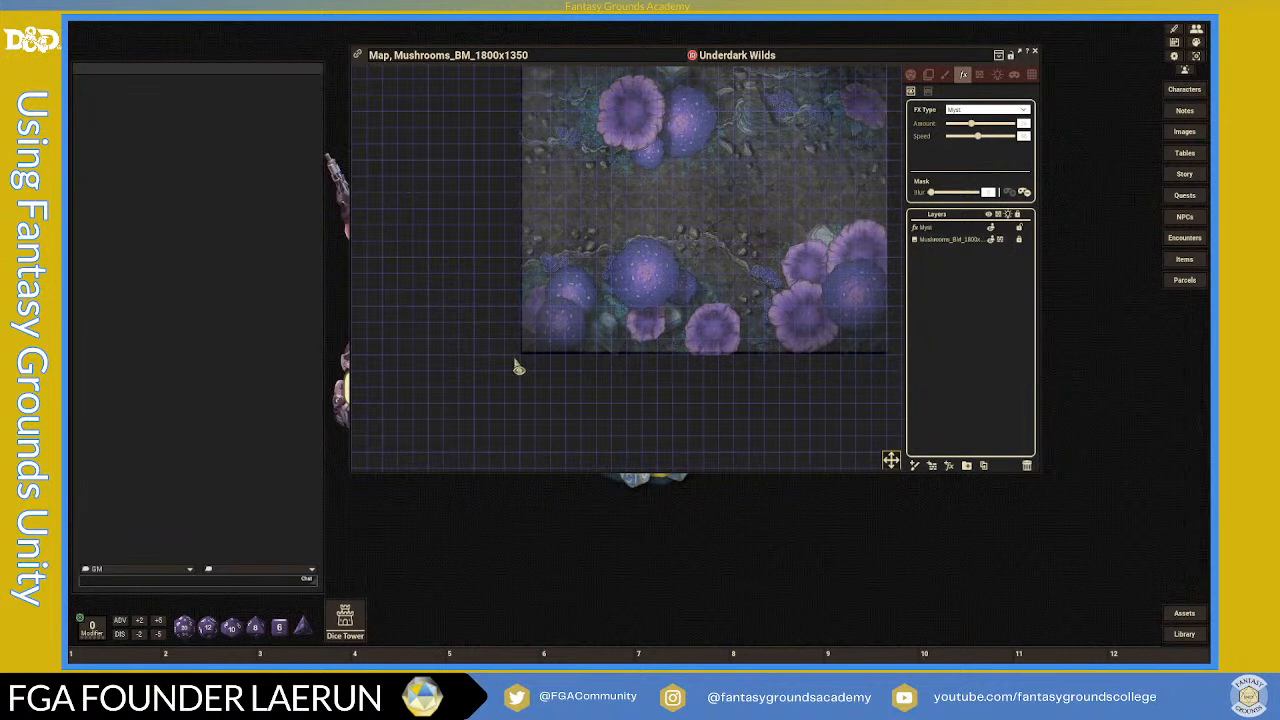
scroll(552, 343, down, 3)
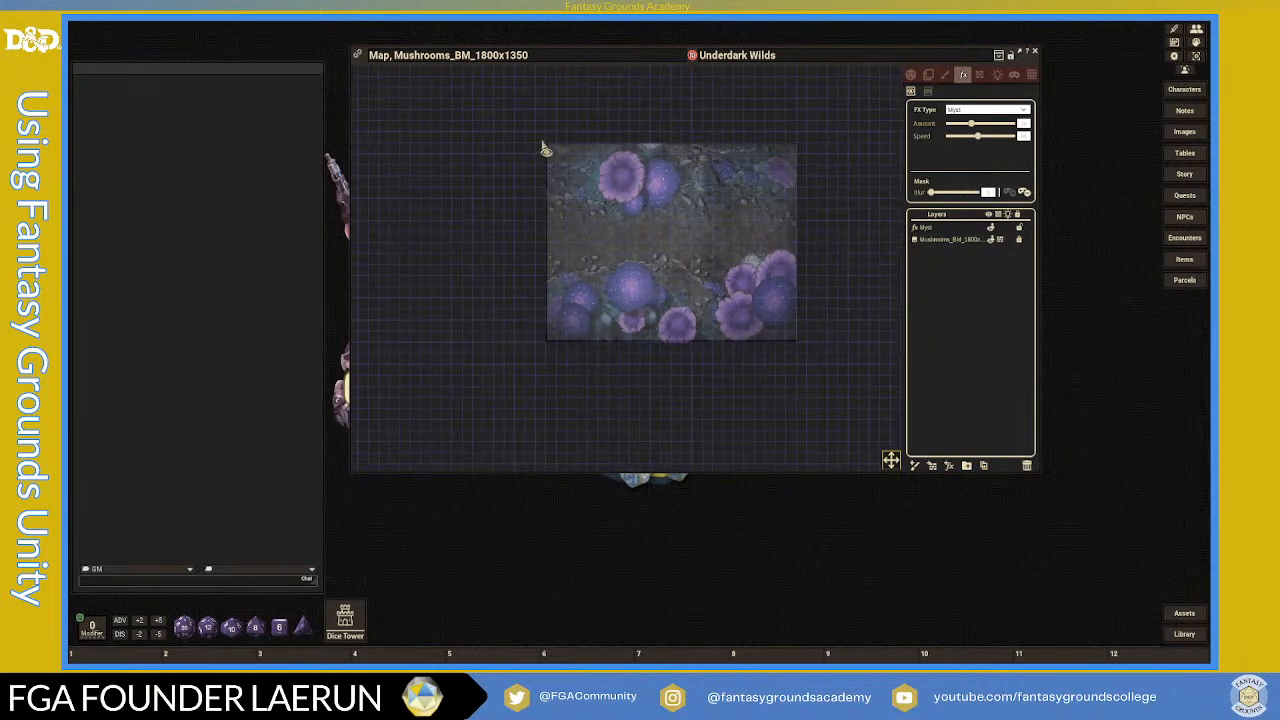
- Extend the reveal area along the map's left, right and top edges
drag(560, 215, 806, 370)
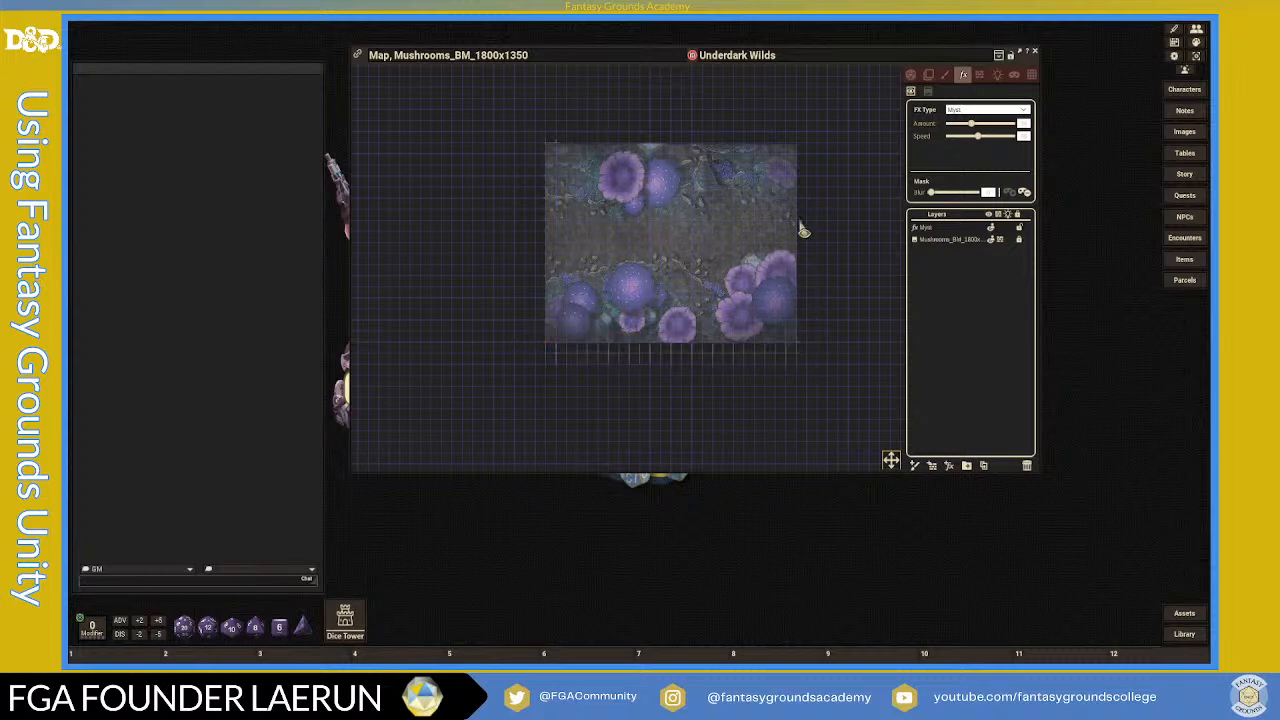
drag(792, 149, 823, 358)
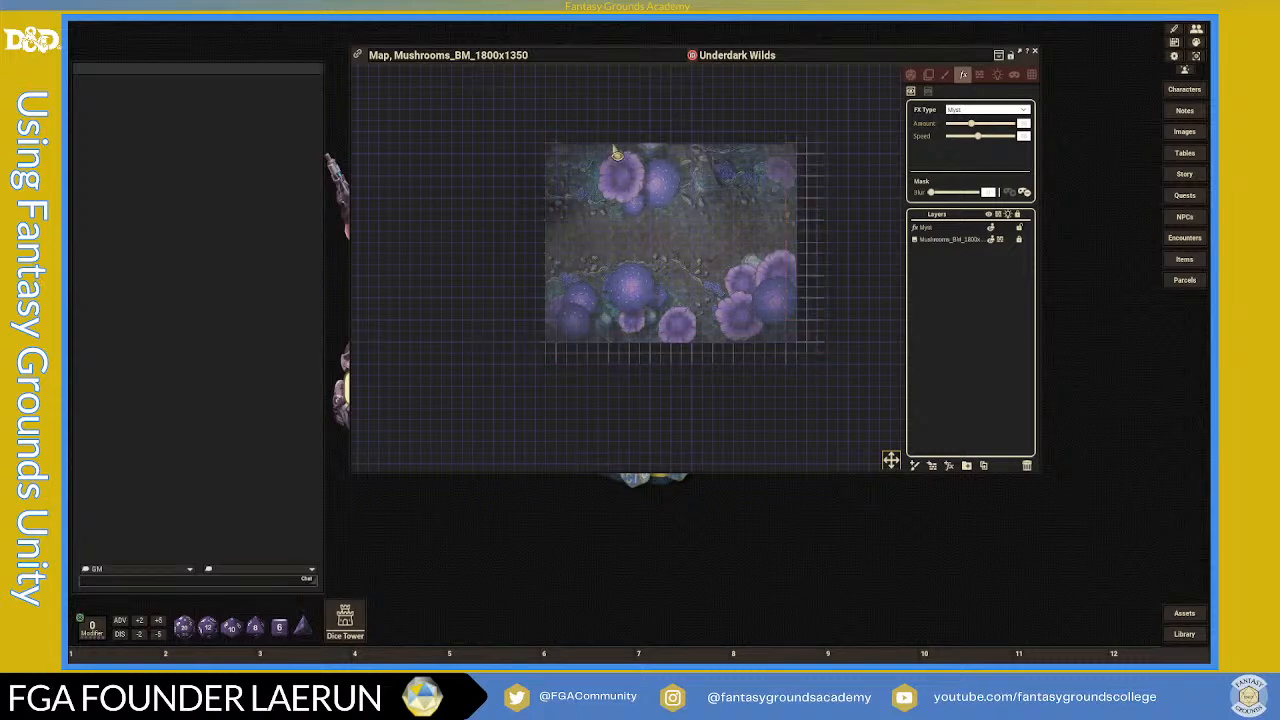
drag(536, 131, 799, 158)
scroll(619, 295, up, 2)
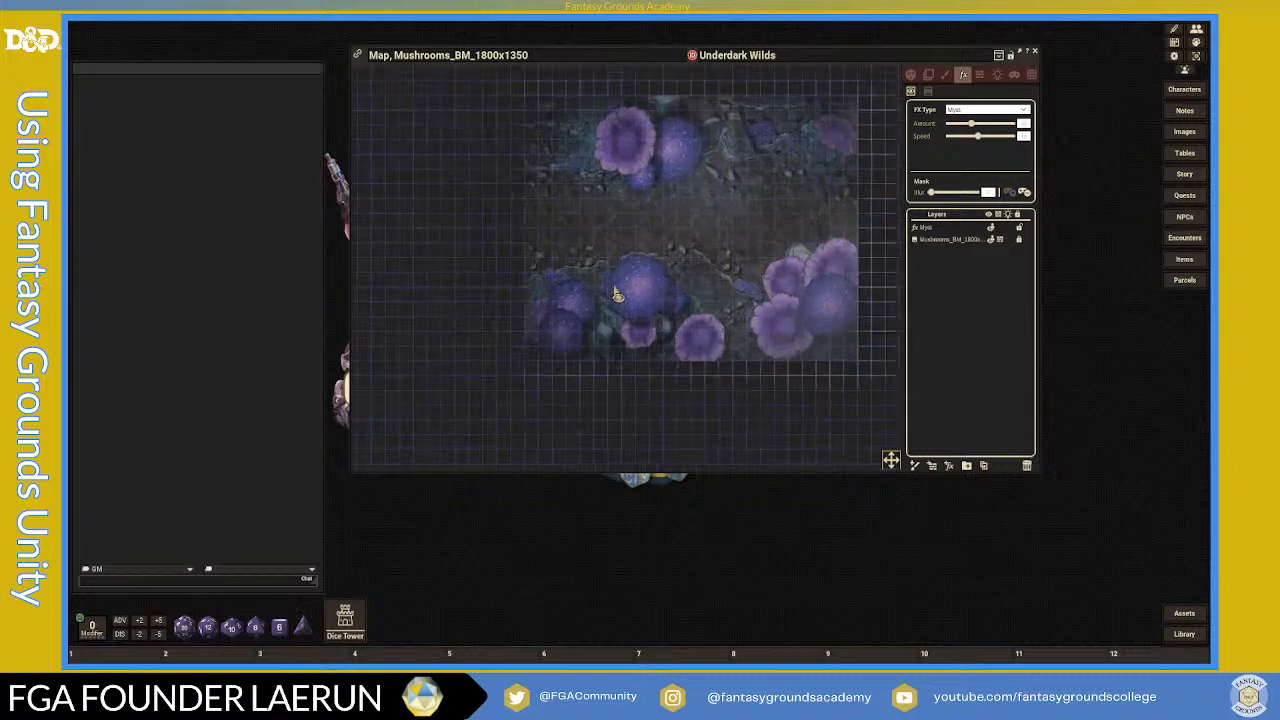
scroll(619, 295, down, 1)
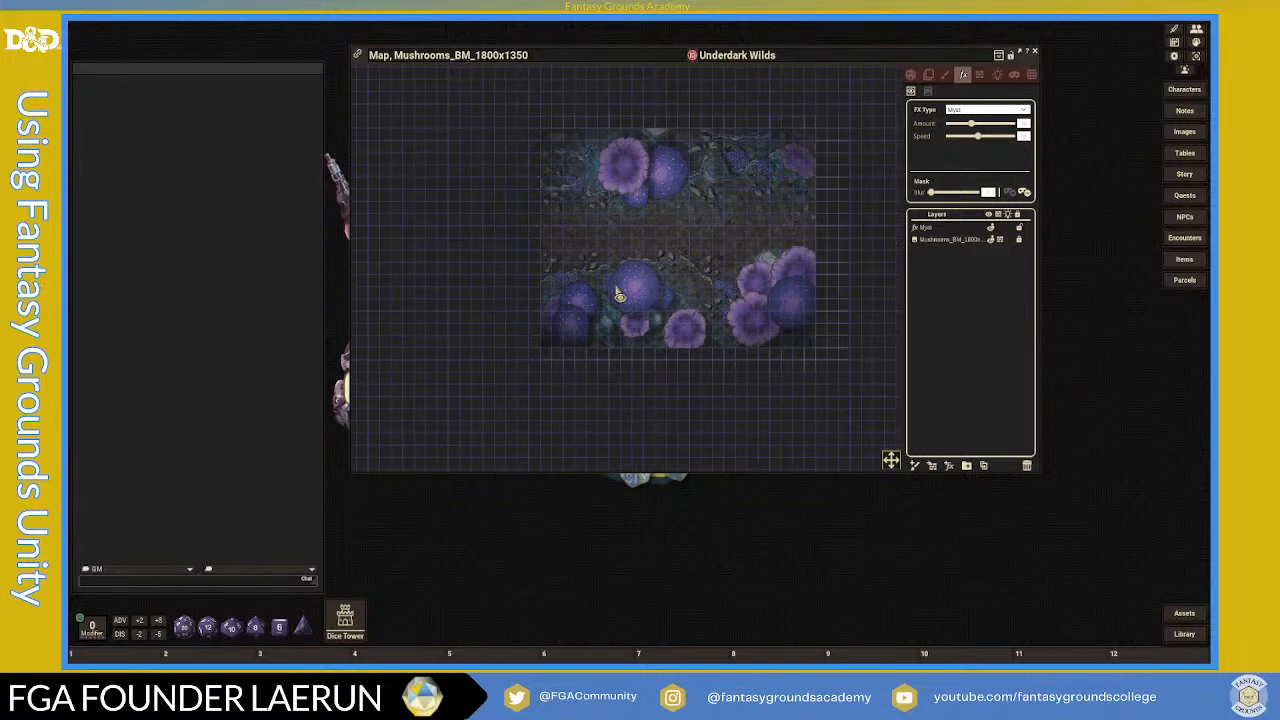
scroll(662, 268, up, 2)
scroll(665, 265, down, 3)
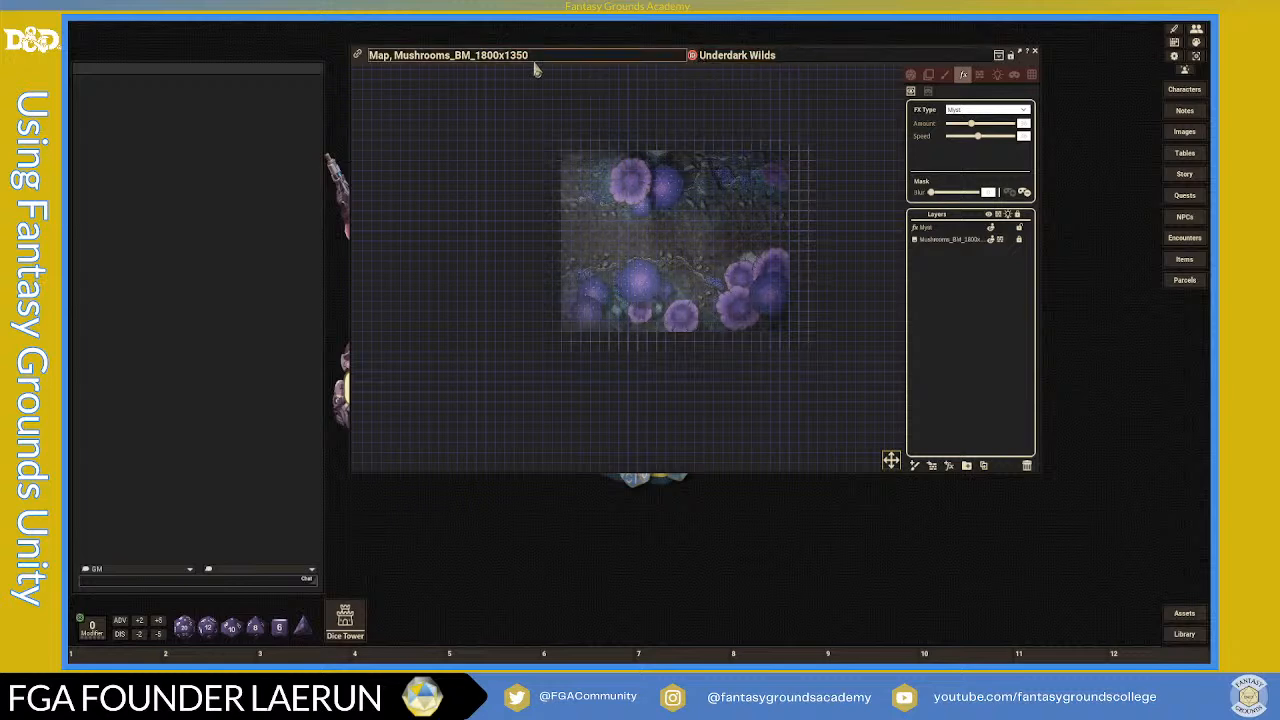
- Close the effects and layers panel, then move the map window up and shrink it
click(1018, 56)
scroll(828, 275, up, 4)
scroll(788, 280, down, 4)
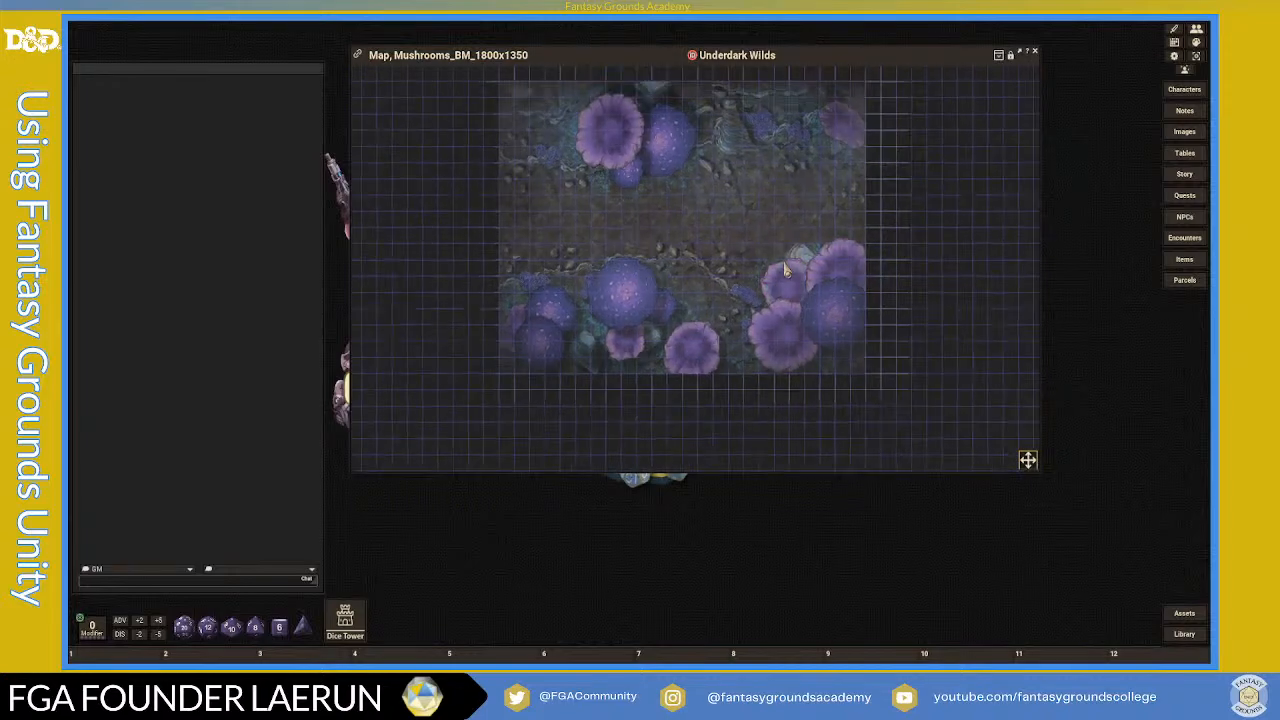
scroll(786, 280, up, 3)
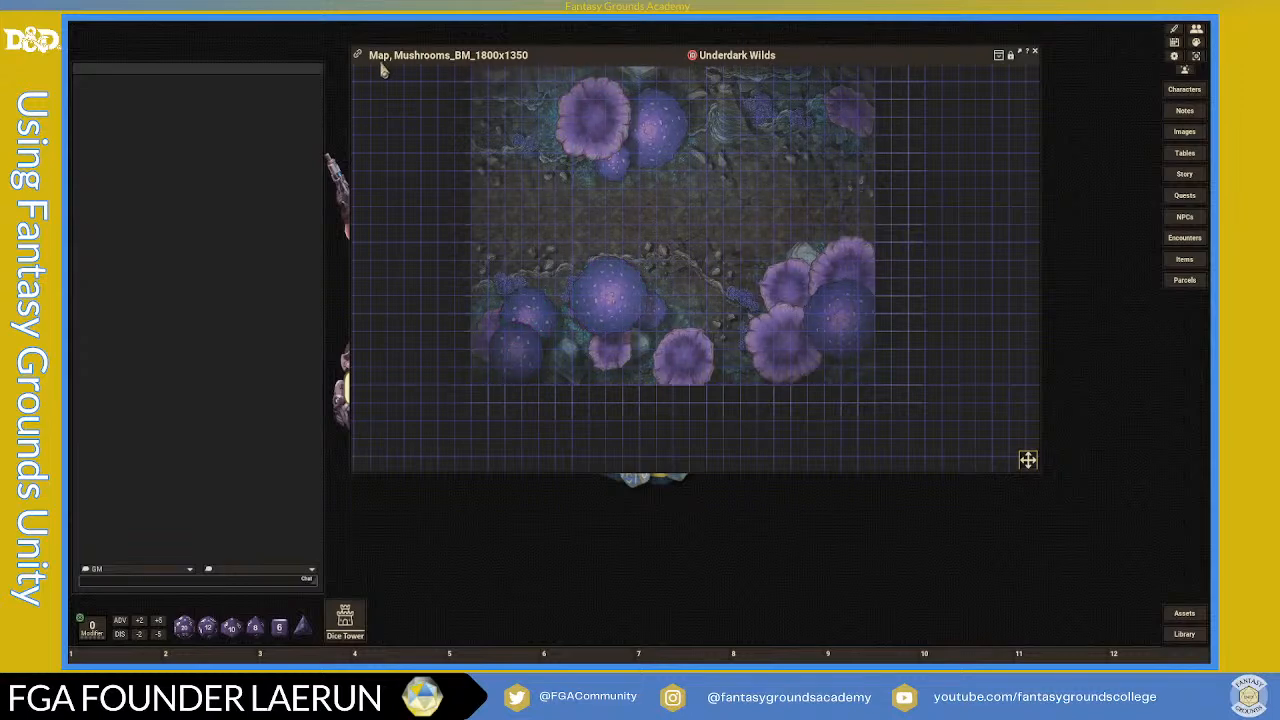
drag(663, 57, 699, 112)
scroll(689, 180, up, 4)
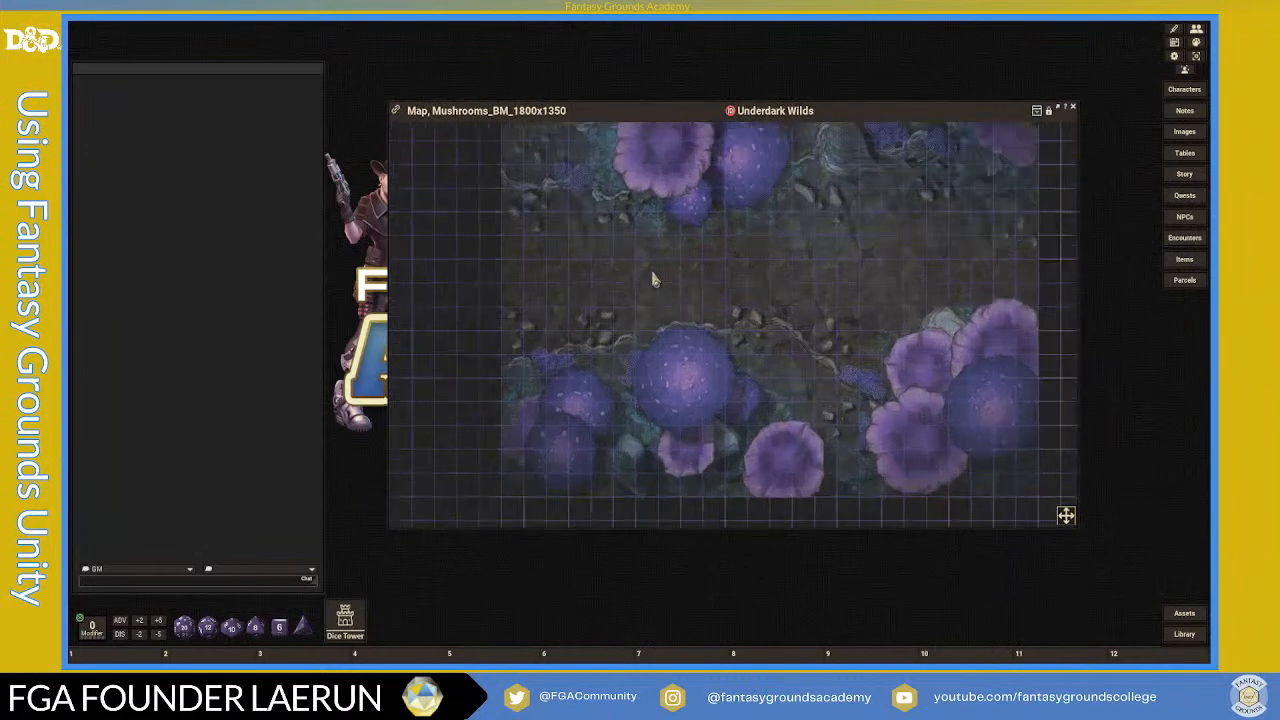
scroll(578, 285, down, 2)
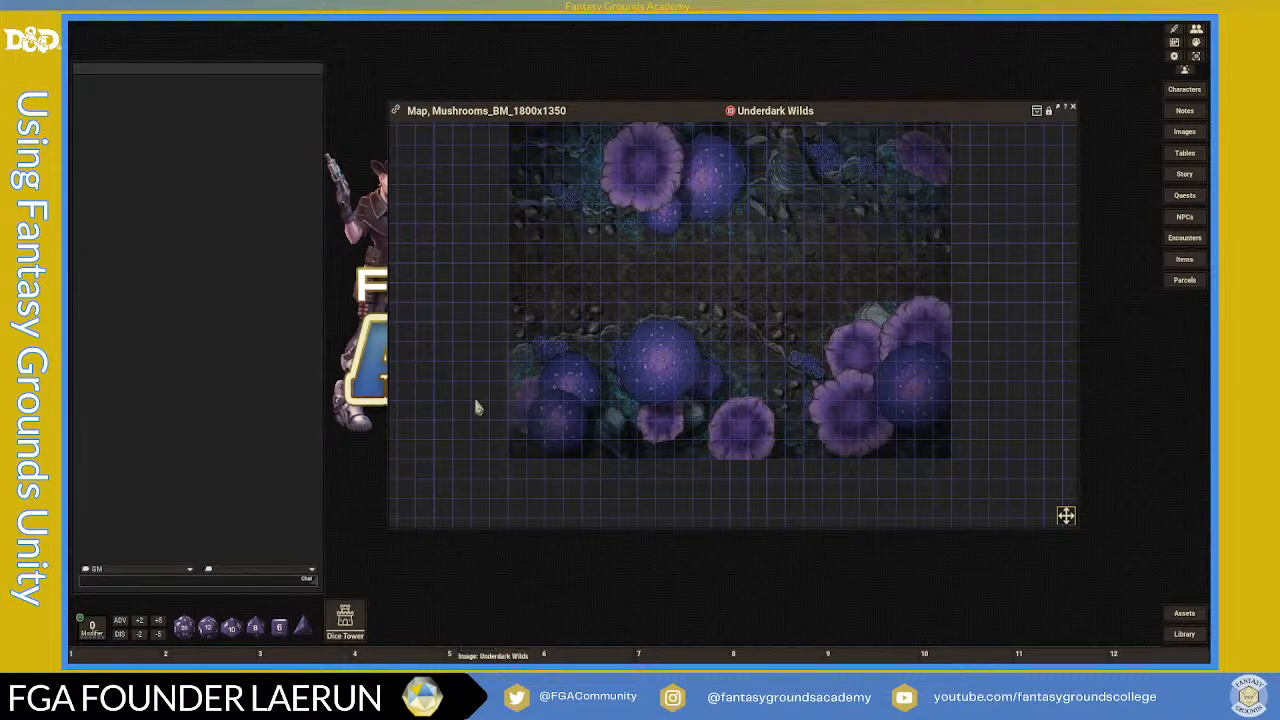
drag(851, 113, 935, 35)
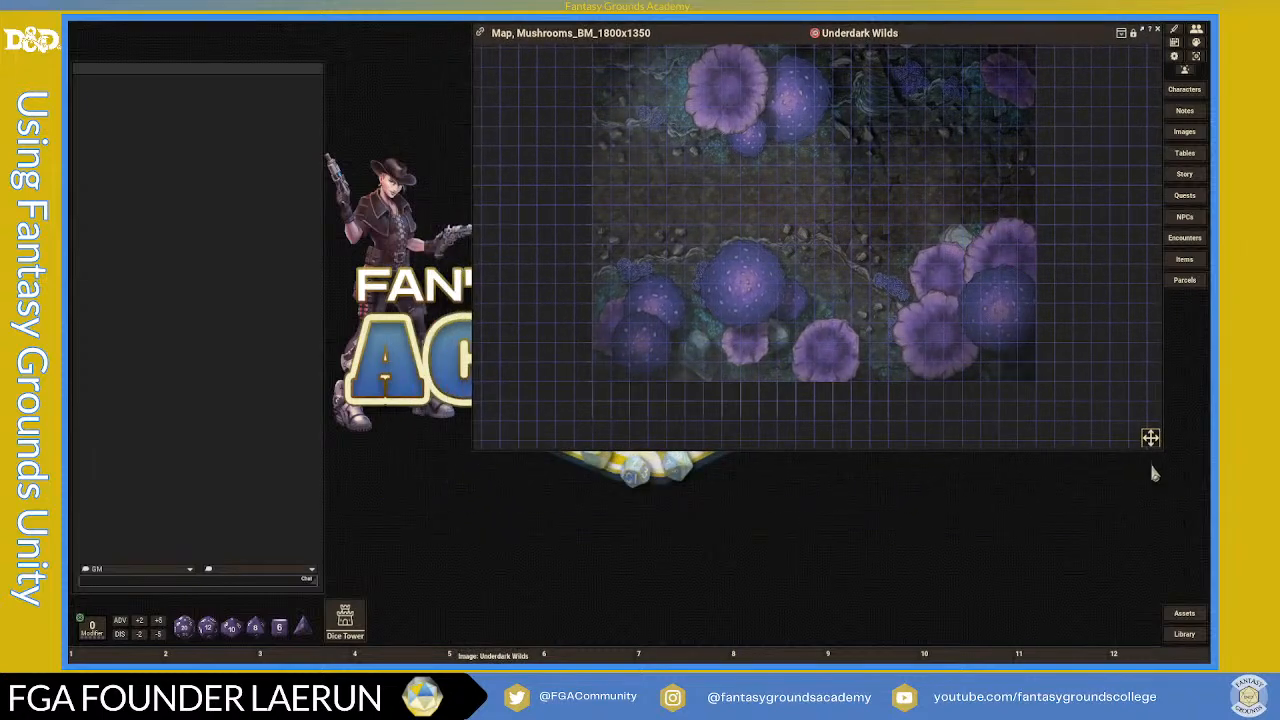
drag(1150, 439, 957, 374)
drag(847, 40, 1045, 41)
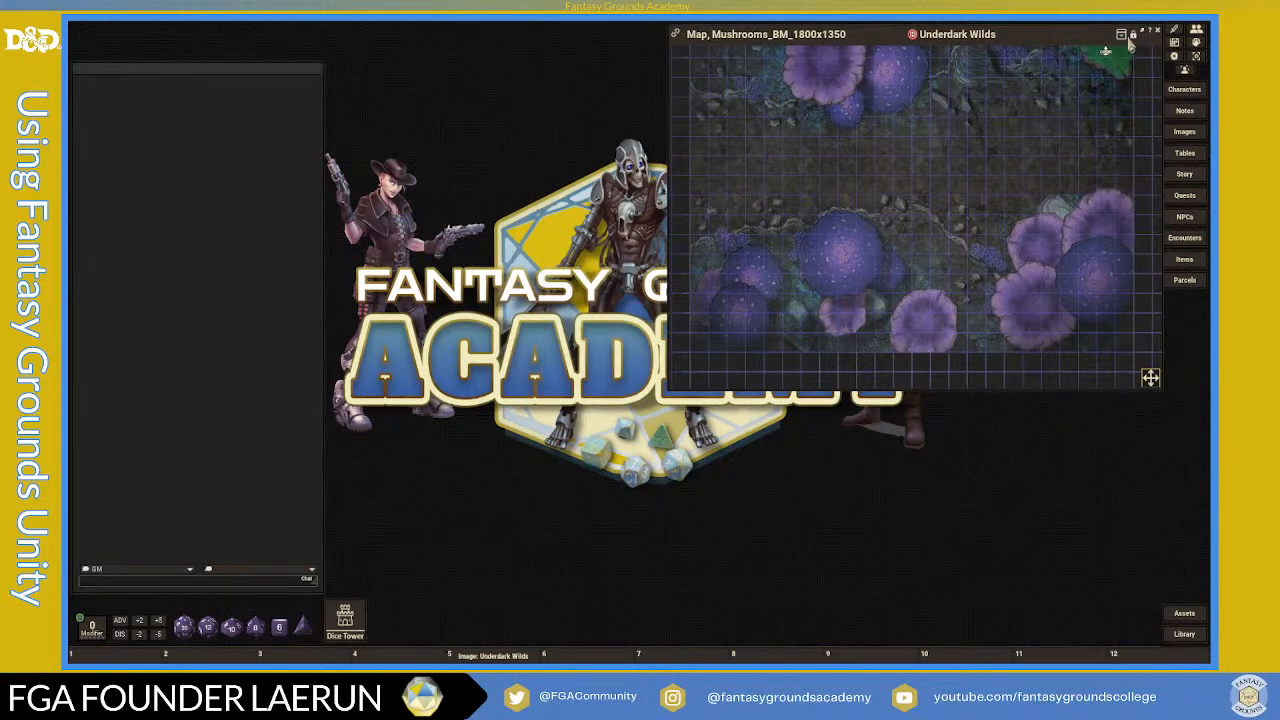
- Use the map's radial menu View option to Zoom To Fit the cavern
right_click(984, 124)
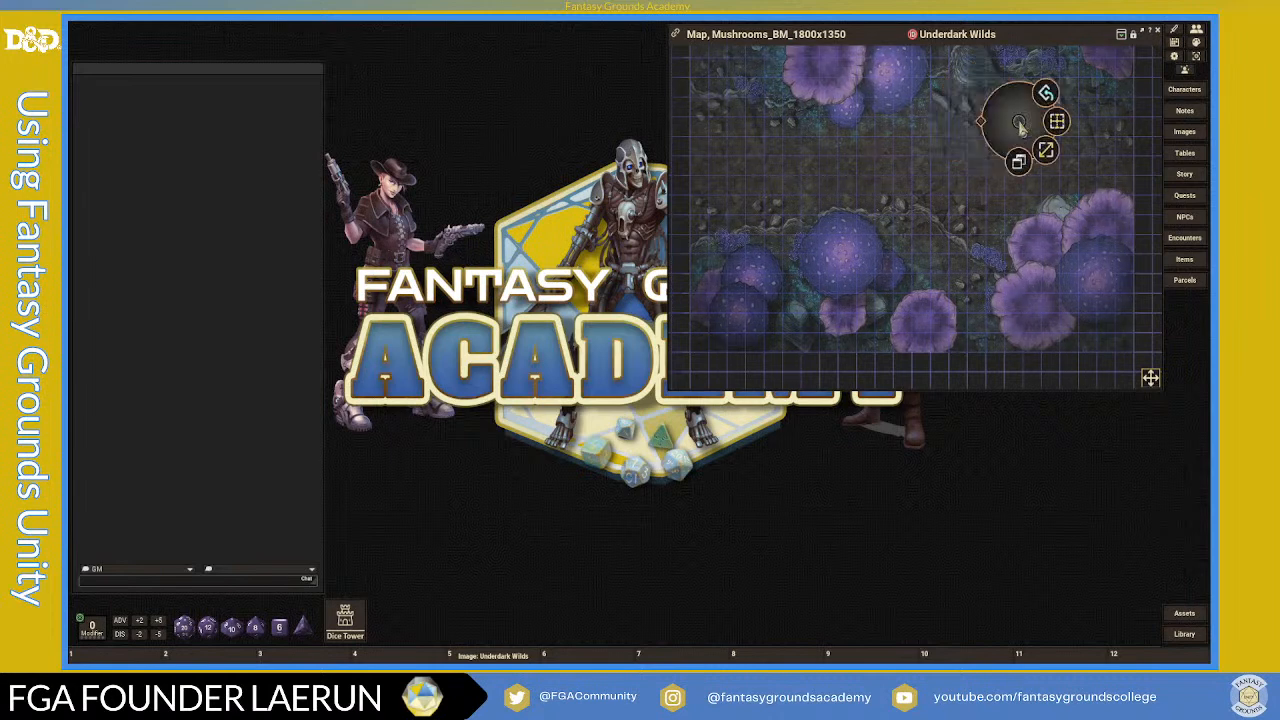
click(1045, 158)
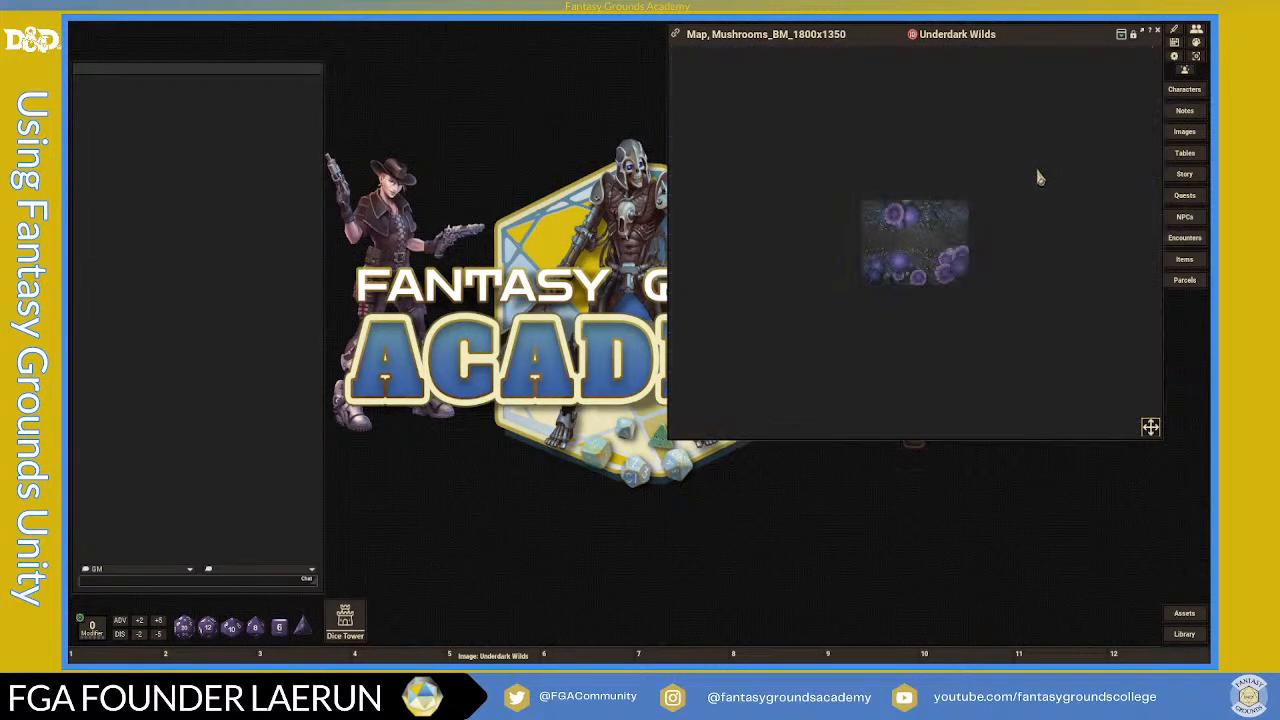
right_click(938, 236)
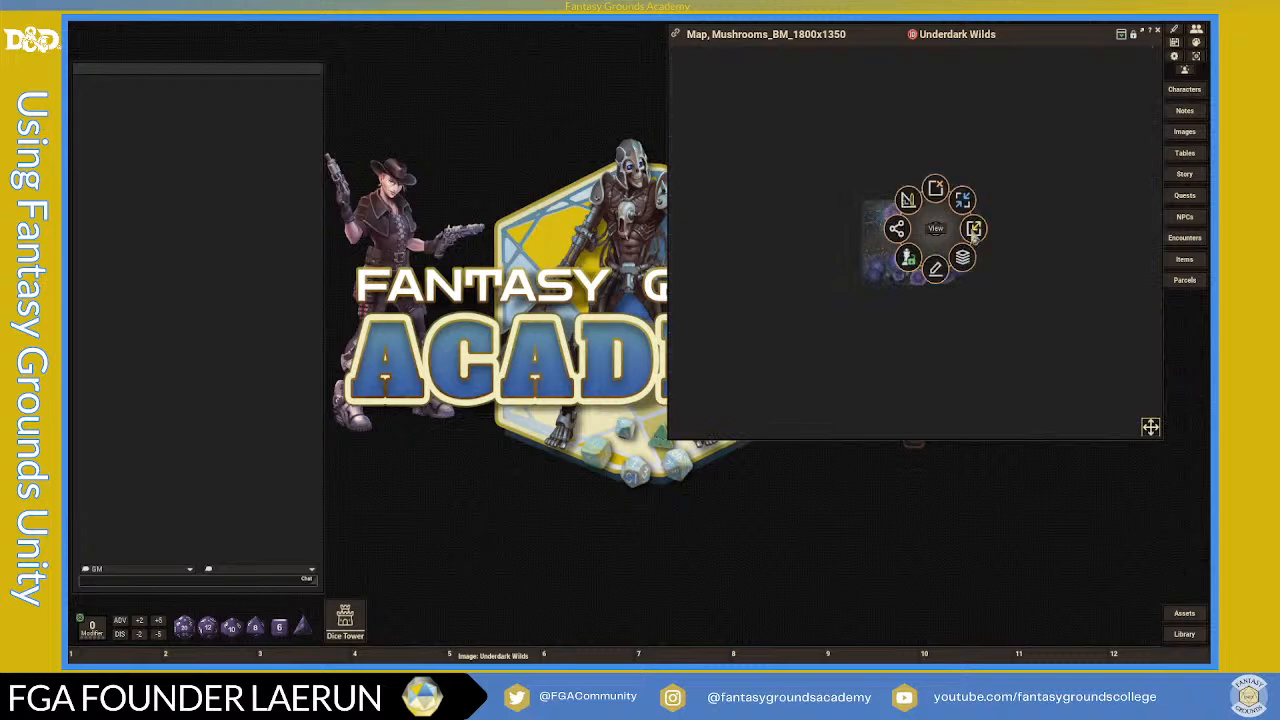
click(975, 232)
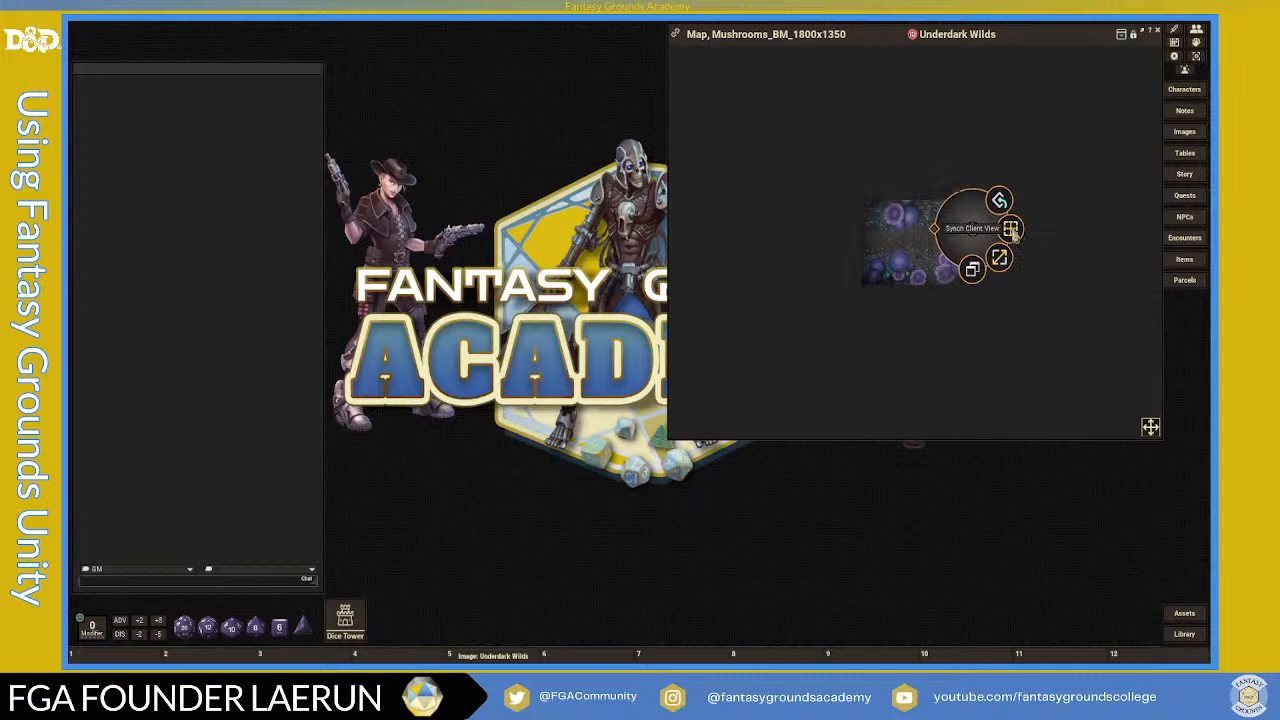
click(1011, 230)
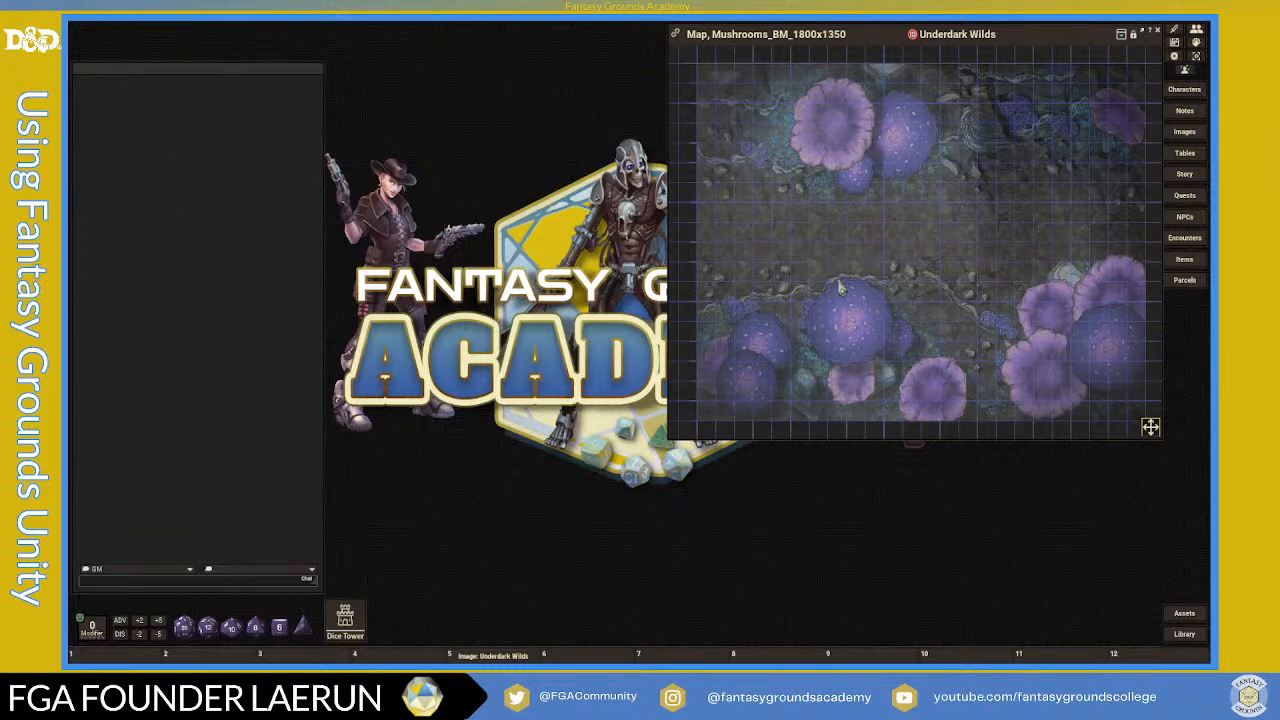
- Maximize the map to full screen, zoom it to fit, then close the map window
click(1146, 34)
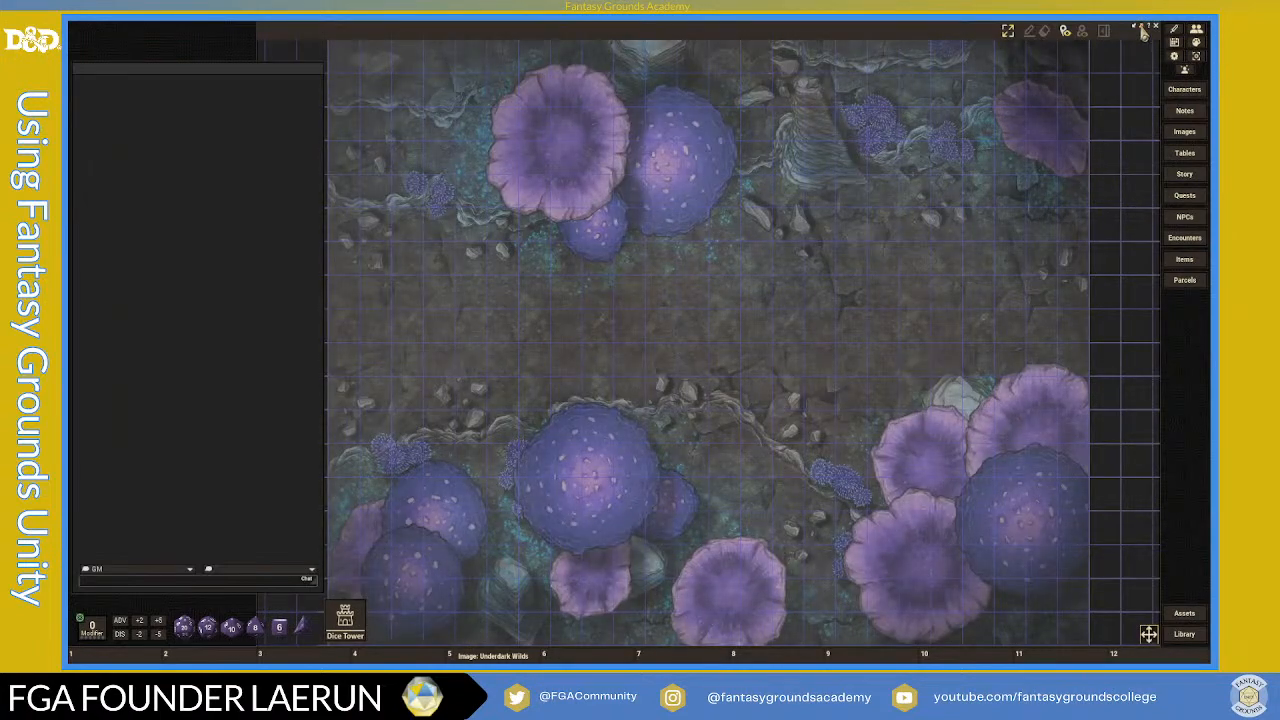
click(1141, 28)
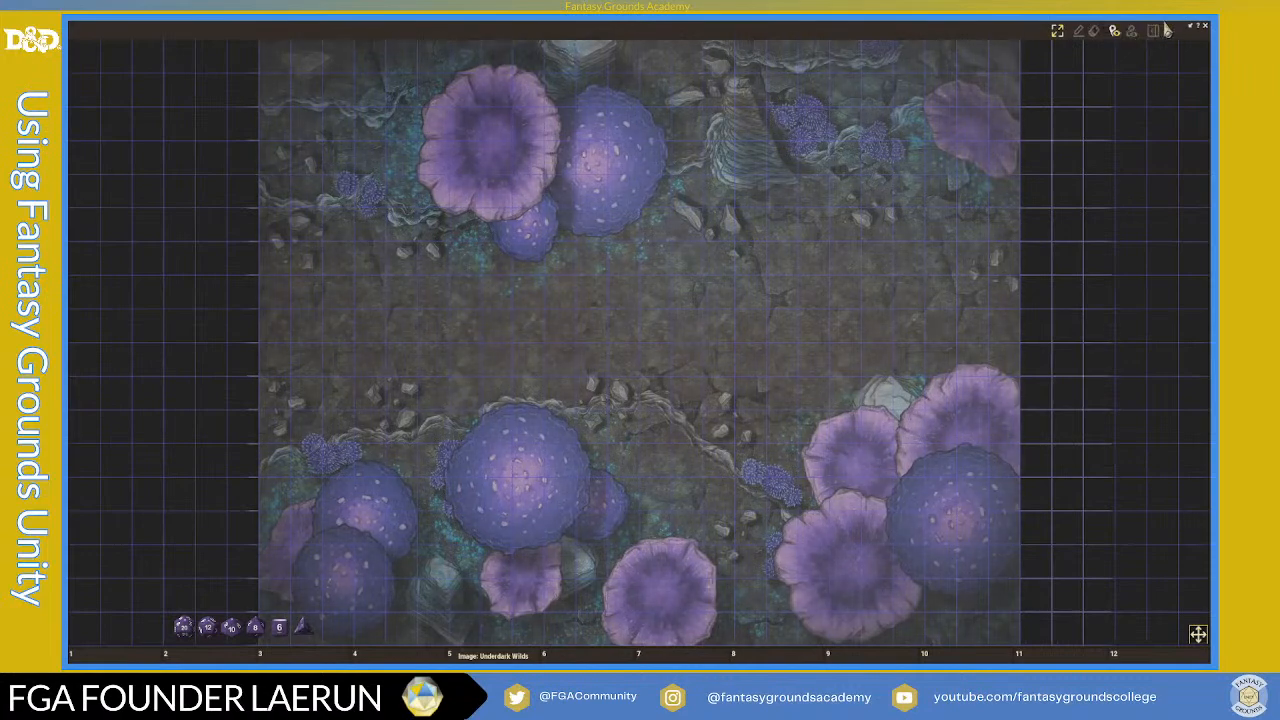
scroll(771, 309, down, 3)
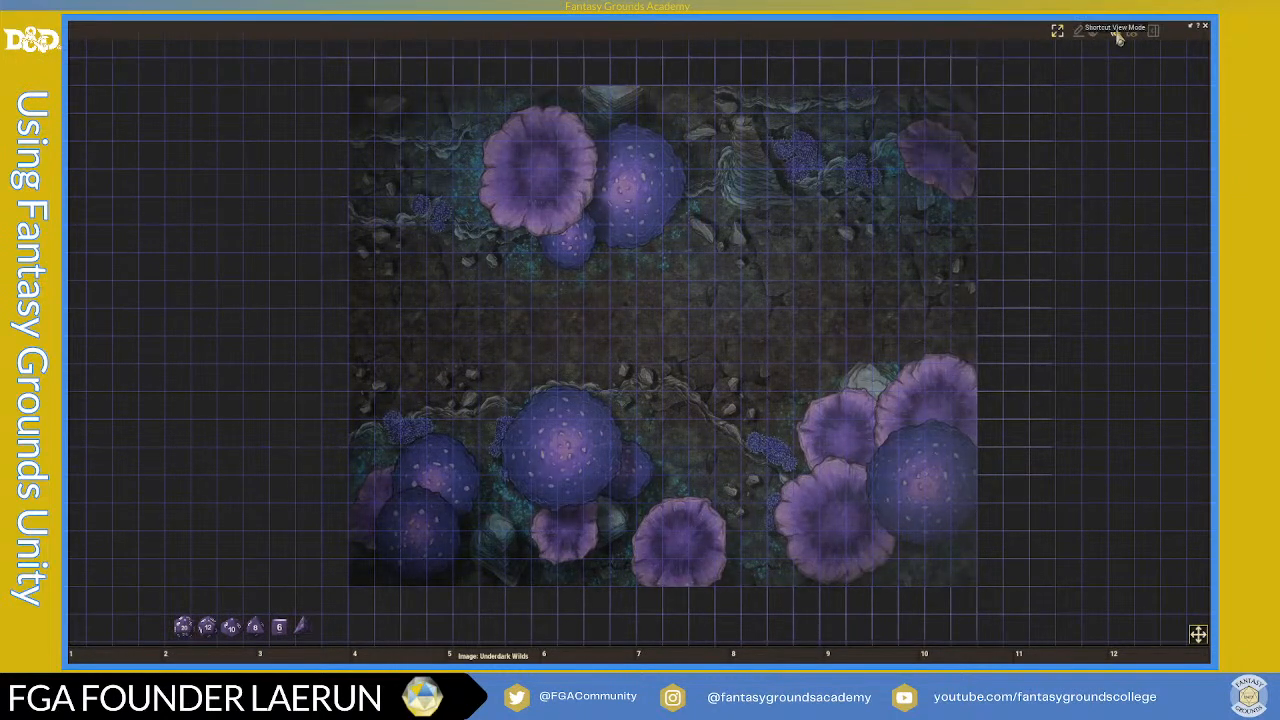
click(1060, 35)
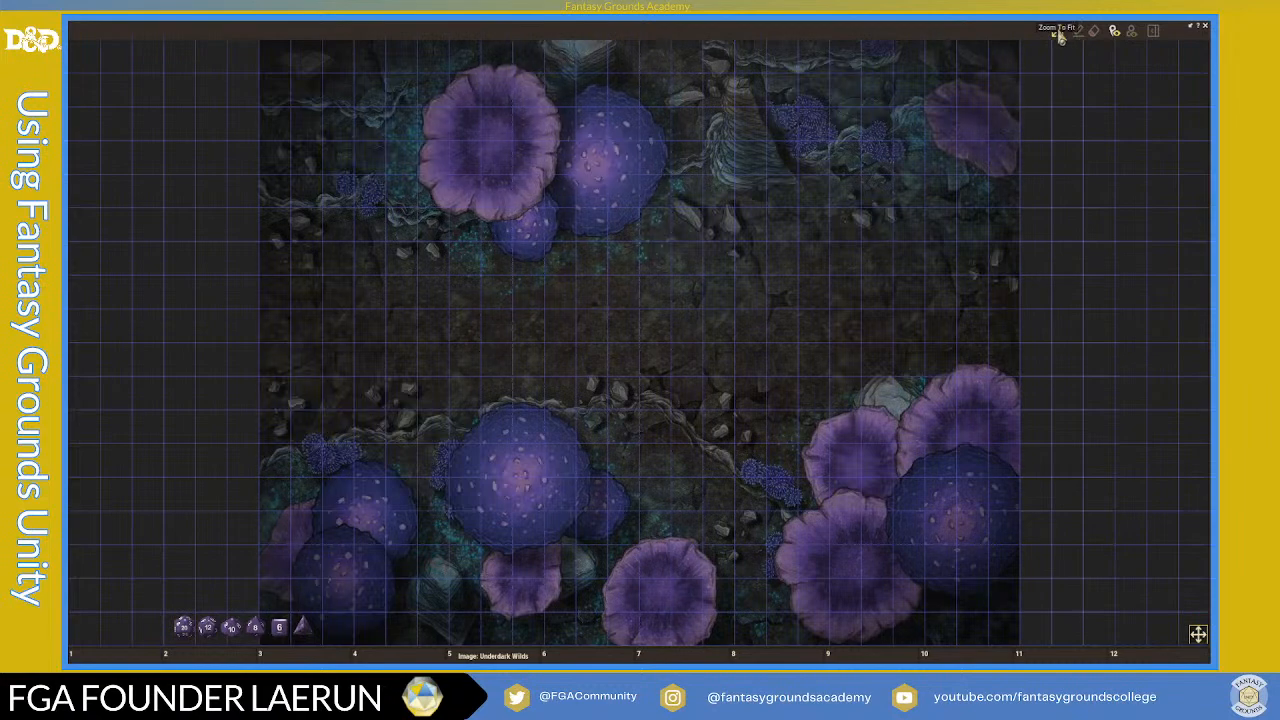
click(1206, 30)
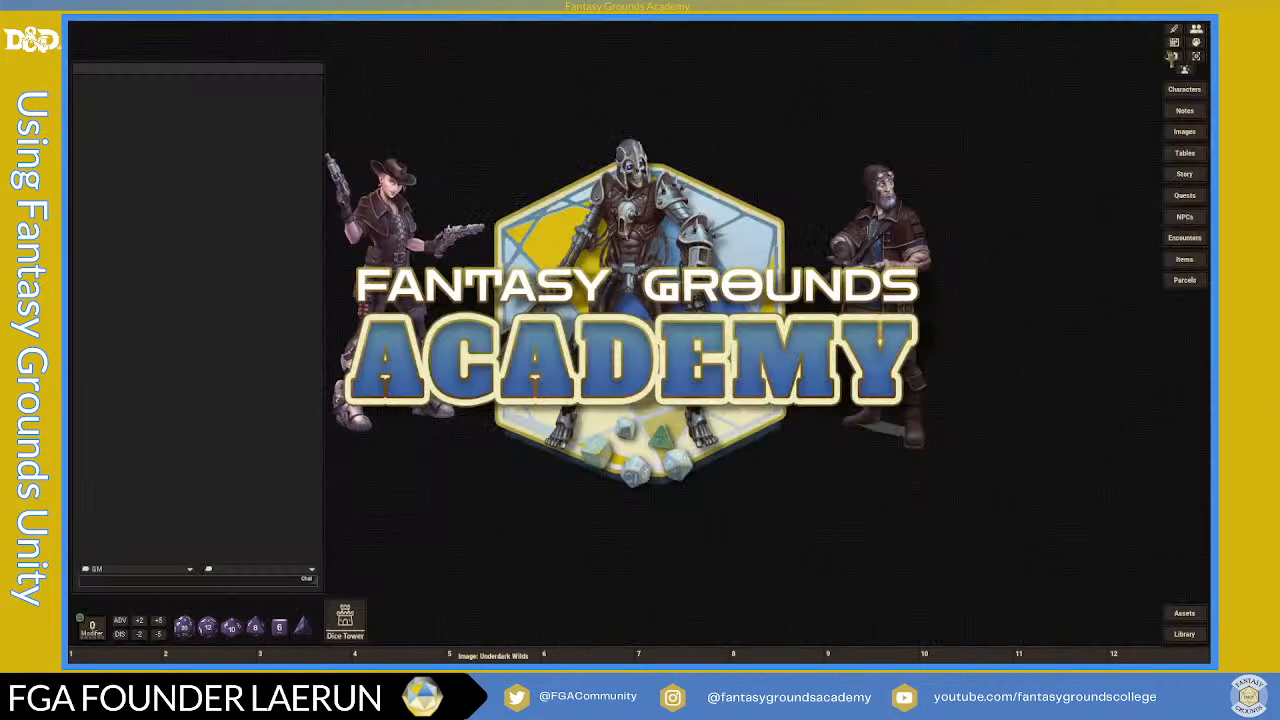
- Reopen the Underdark Wilds map from its bottom-bar hotkey and ping a spot on it
click(507, 656)
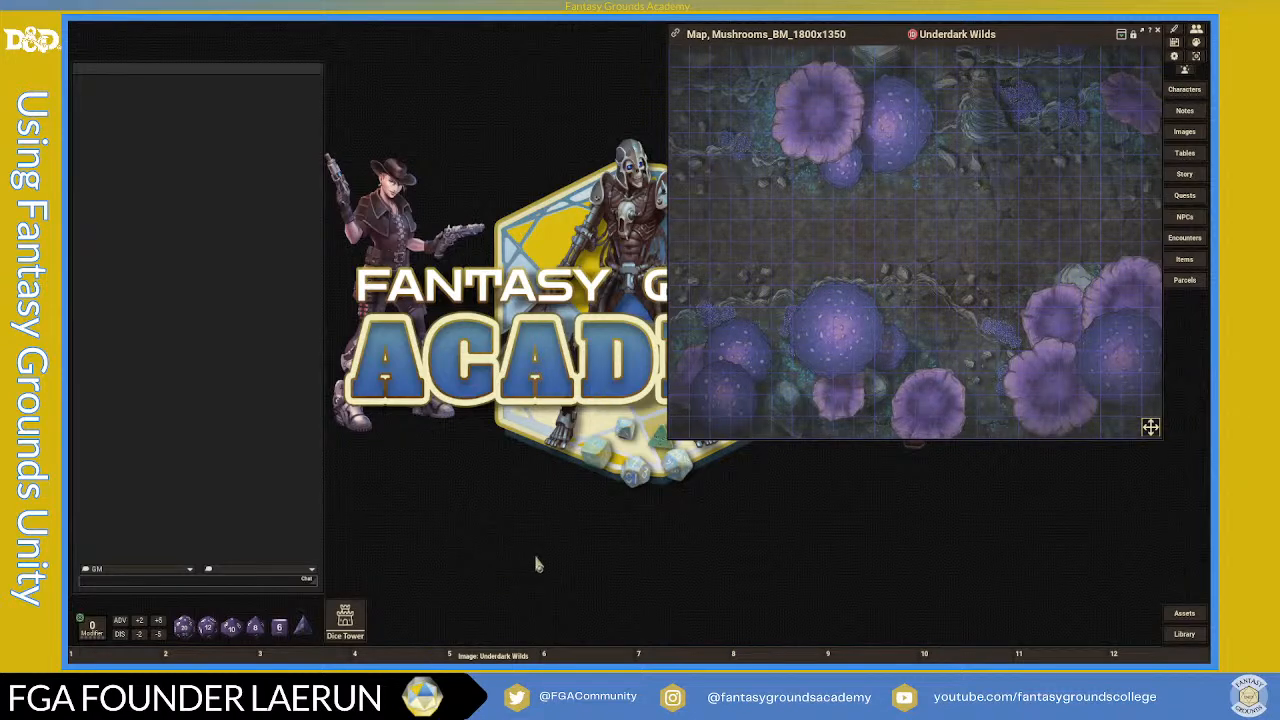
shift+click(724, 397)
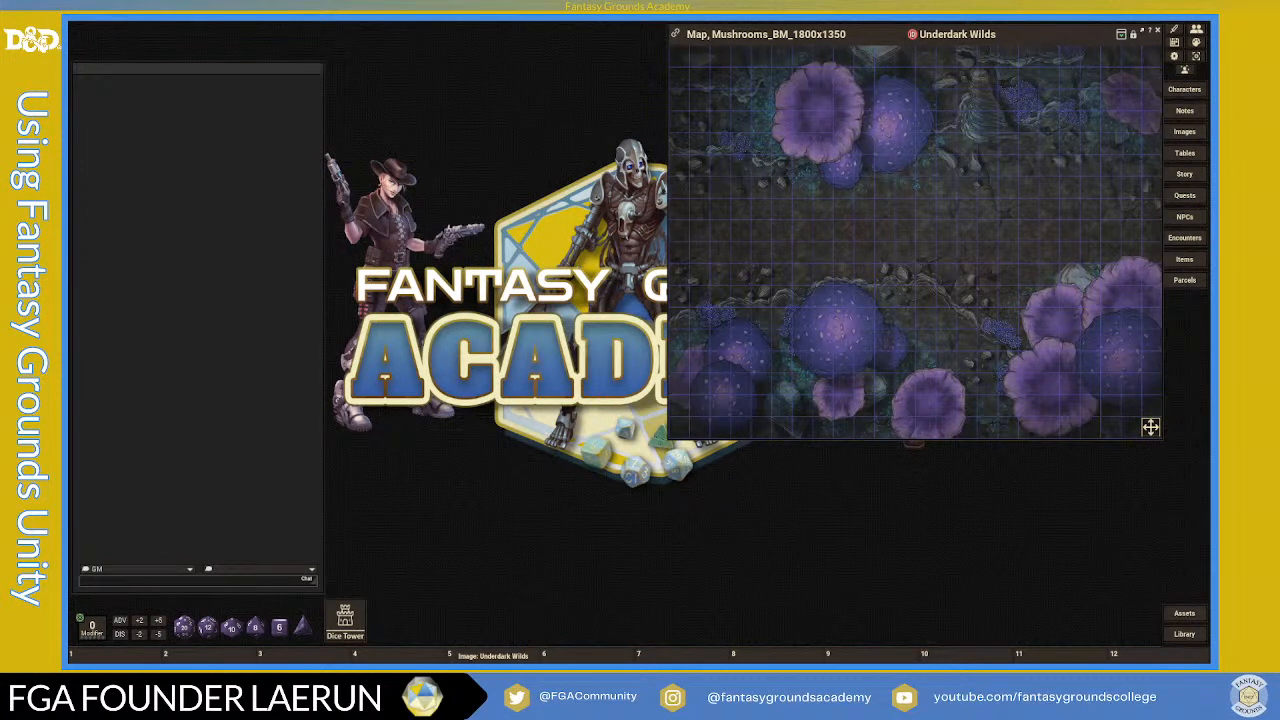
- Nudge the map window aside and open the empty Character Selection list
mouse_move(1056, 41)
mouse_down()
mouse_move(1035, 43)
mouse_move(1049, 45)
mouse_up()
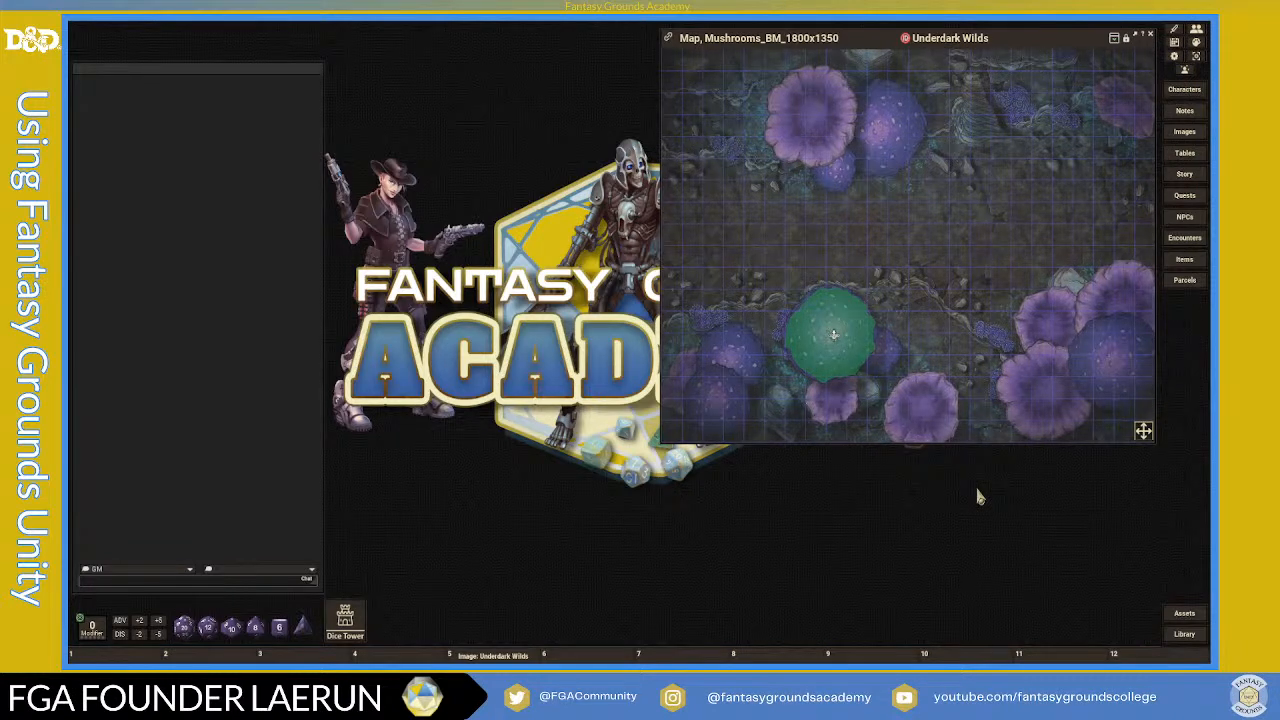
click(1185, 90)
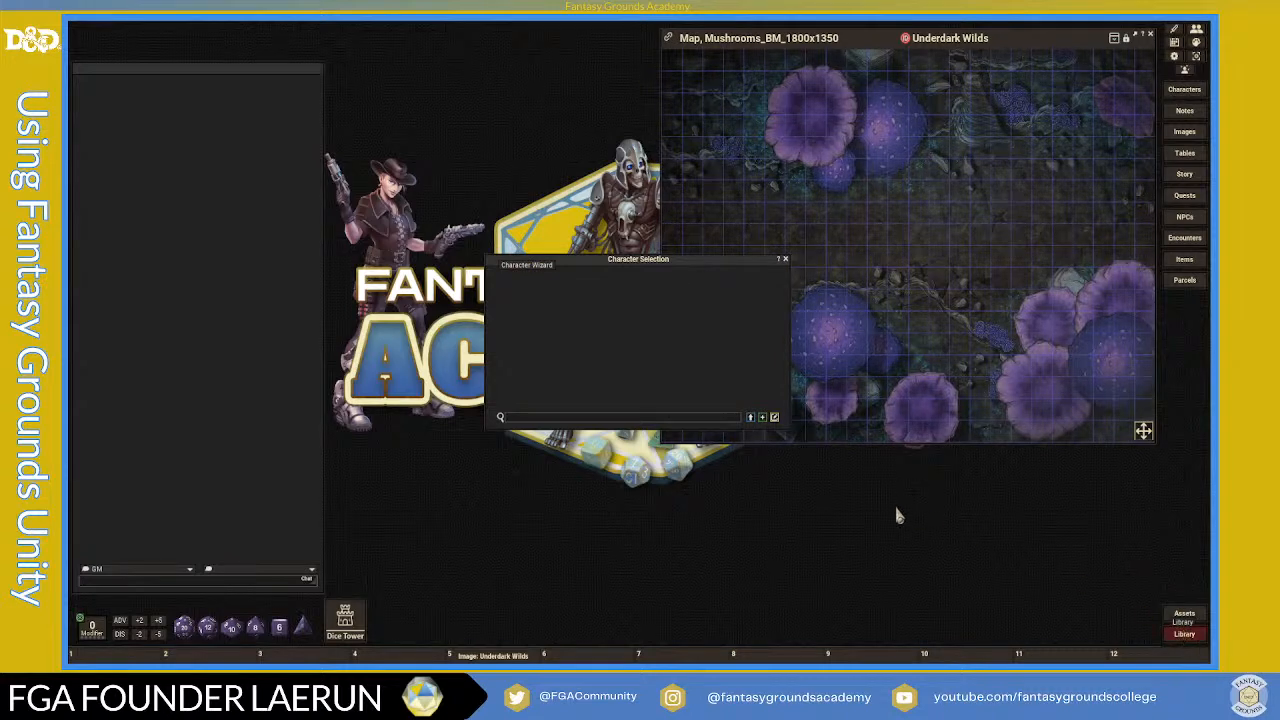
scroll(607, 330, down, 5)
scroll(607, 333, down, 8)
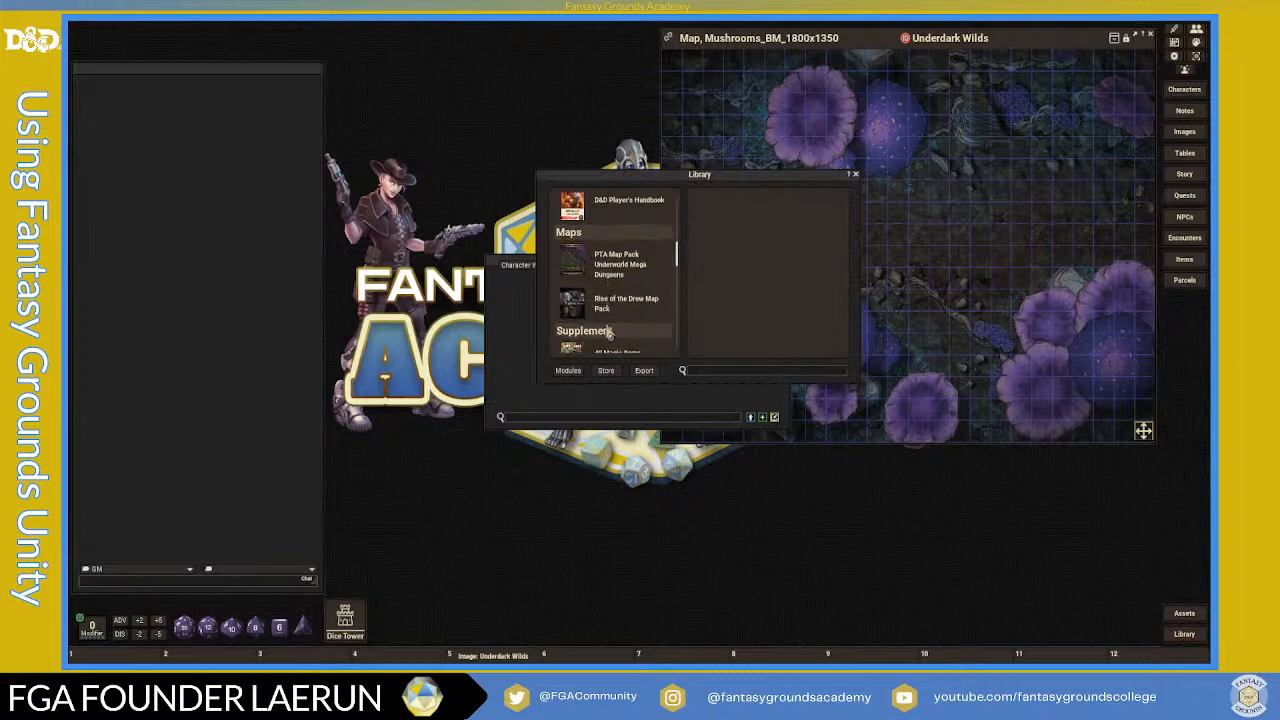
- Search modules for 'mord' and load D&D Mordenkainen's Tome of Foes - Players
scroll(607, 340, down, 1)
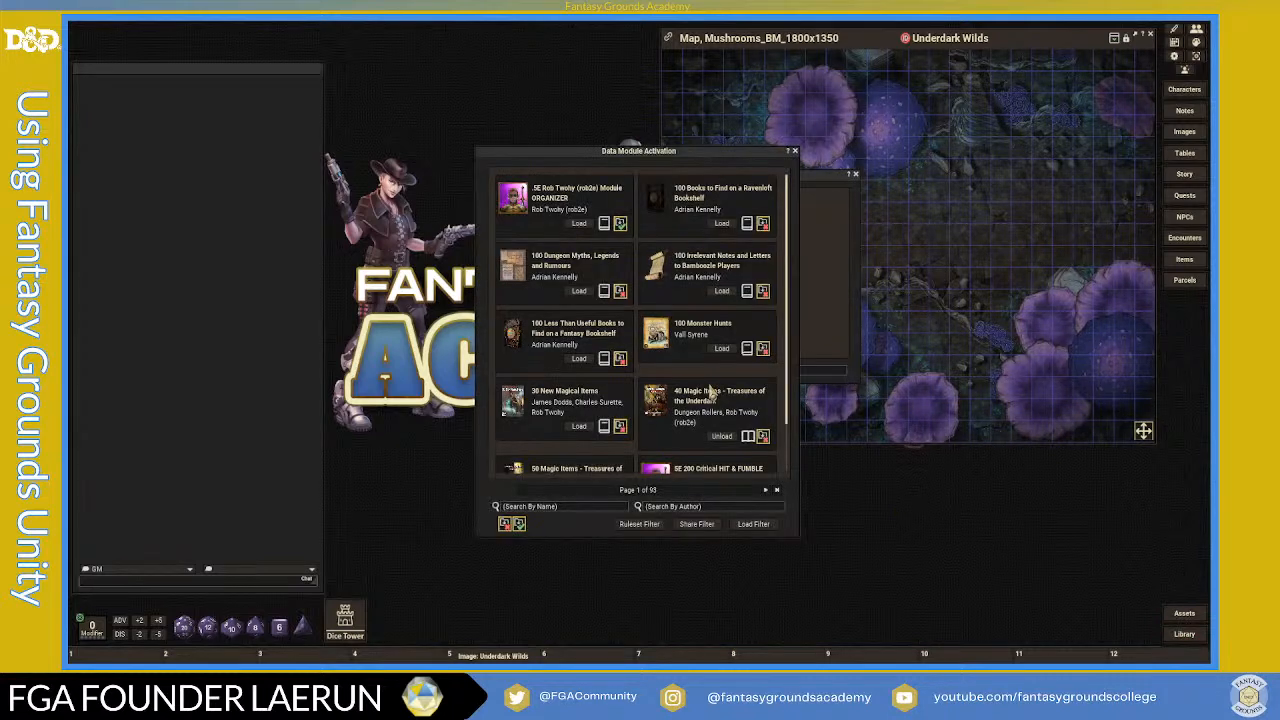
click(568, 507)
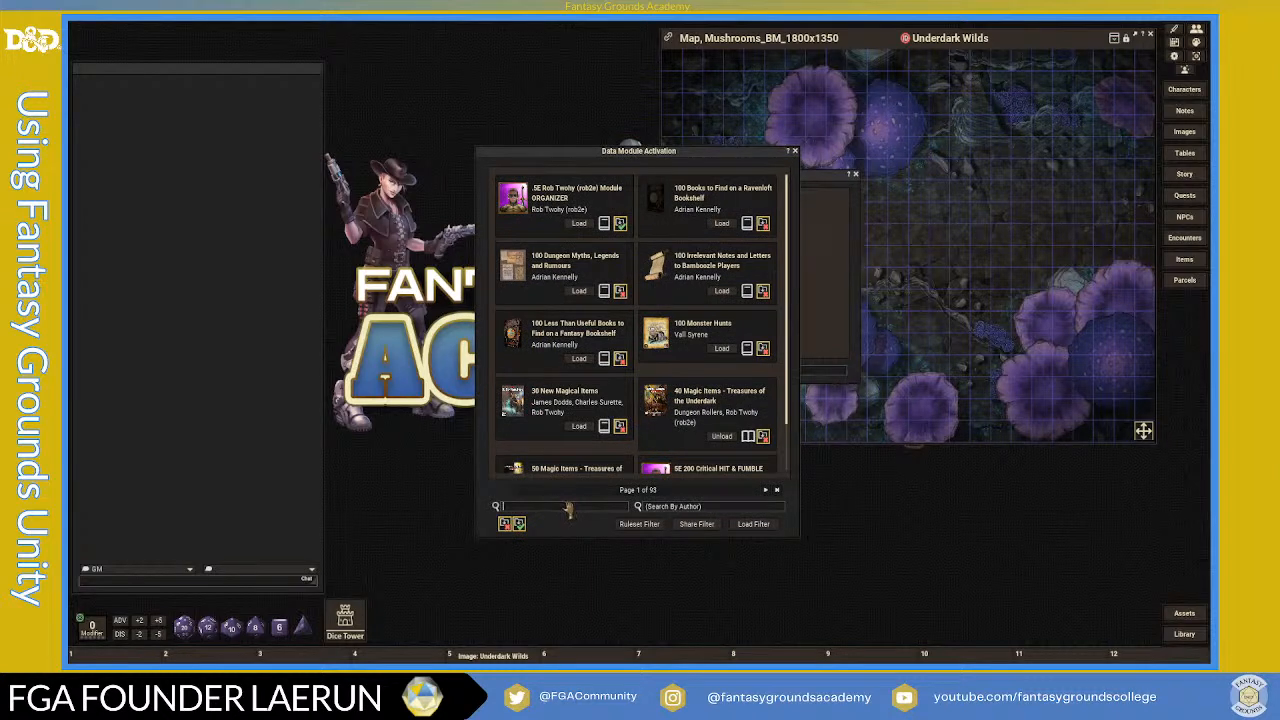
text(mord)
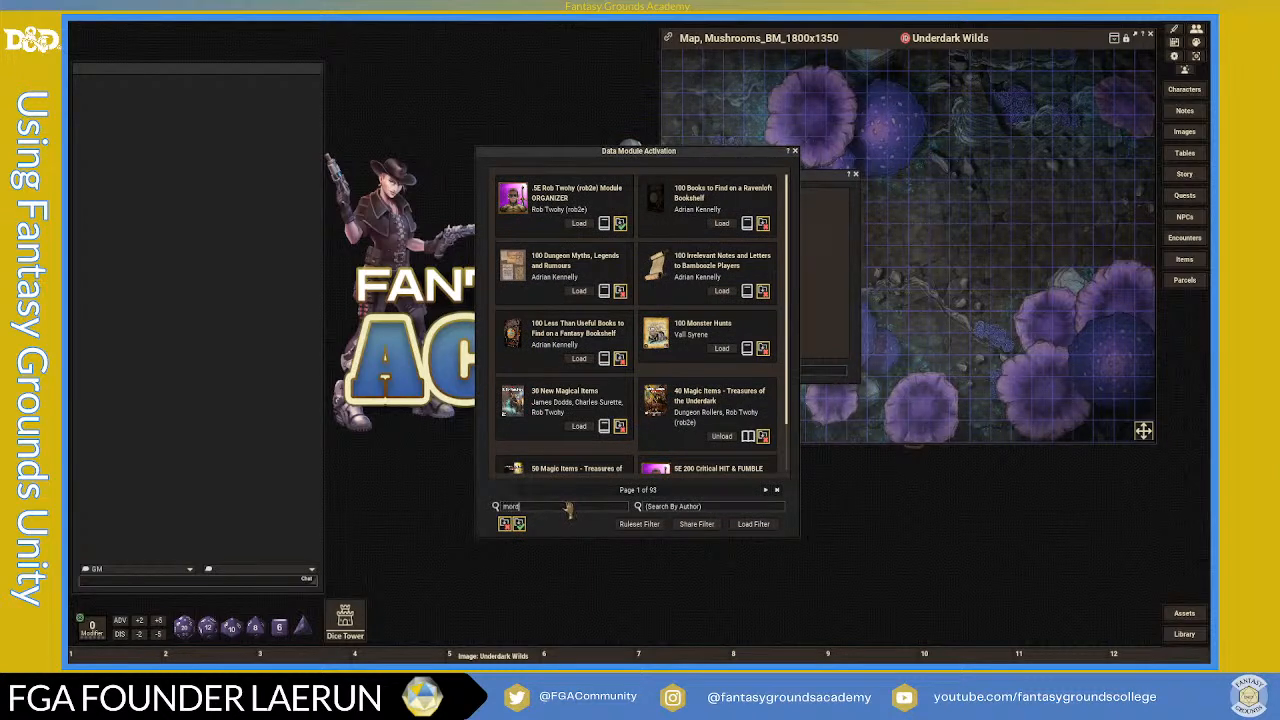
key(Return)
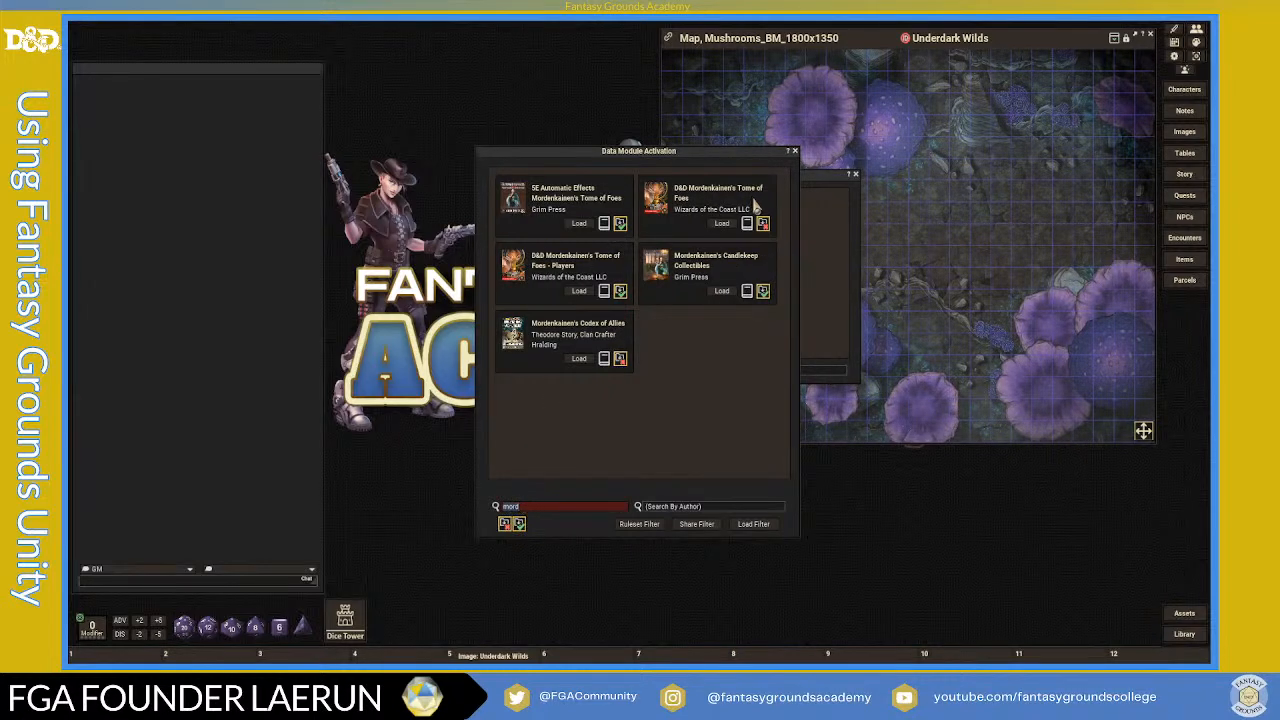
click(580, 290)
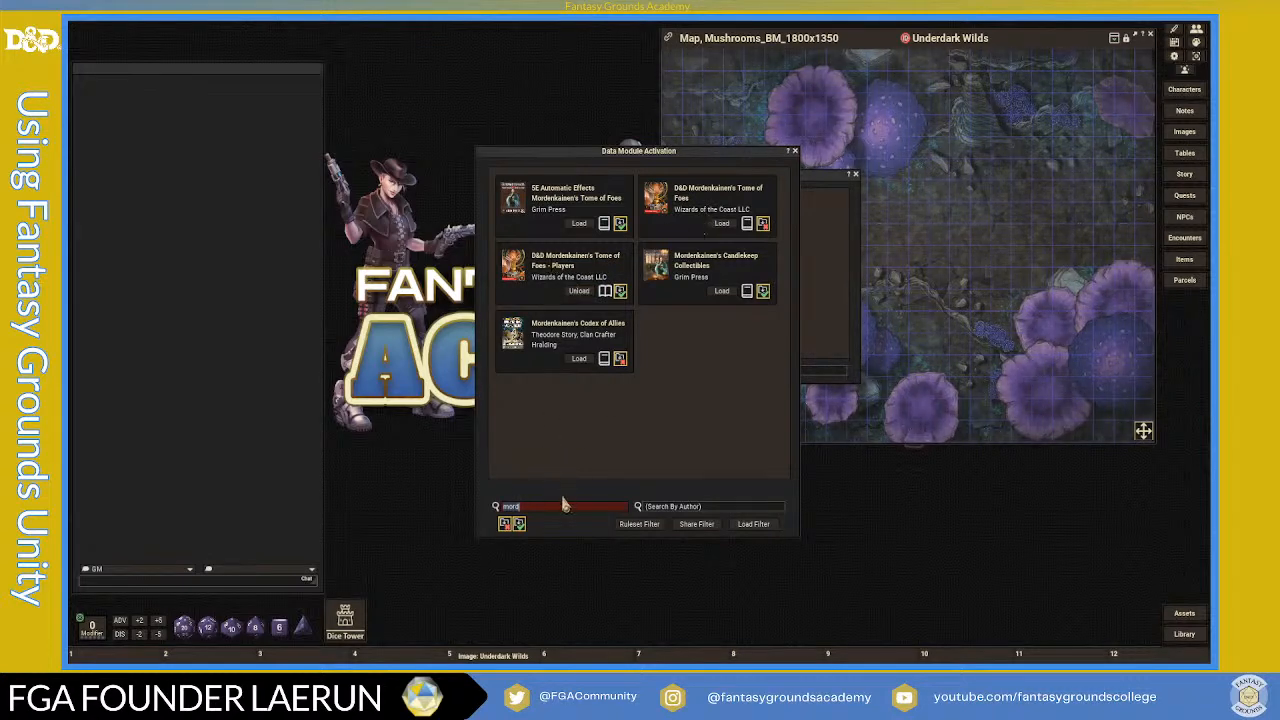
- Search 'tash', load D&D Tasha's Cauldron of Everything - Players, and start a 'xan' search
key(BackSpace)
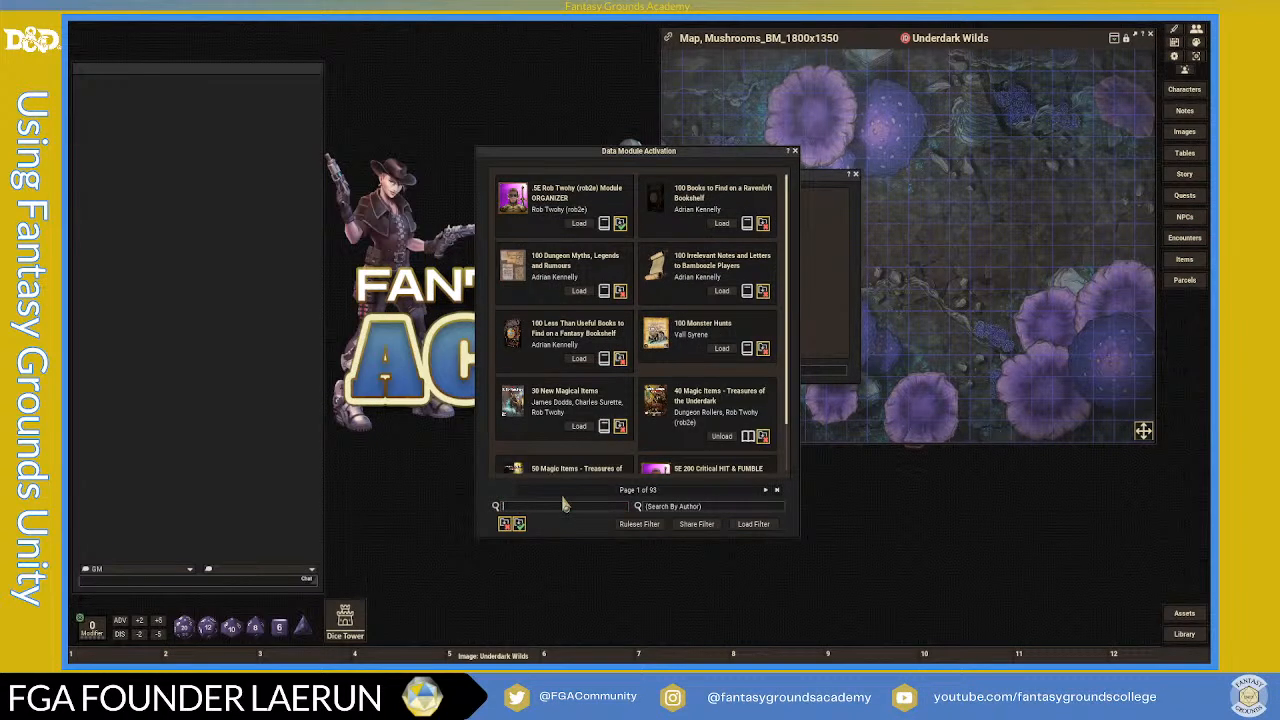
text(tash)
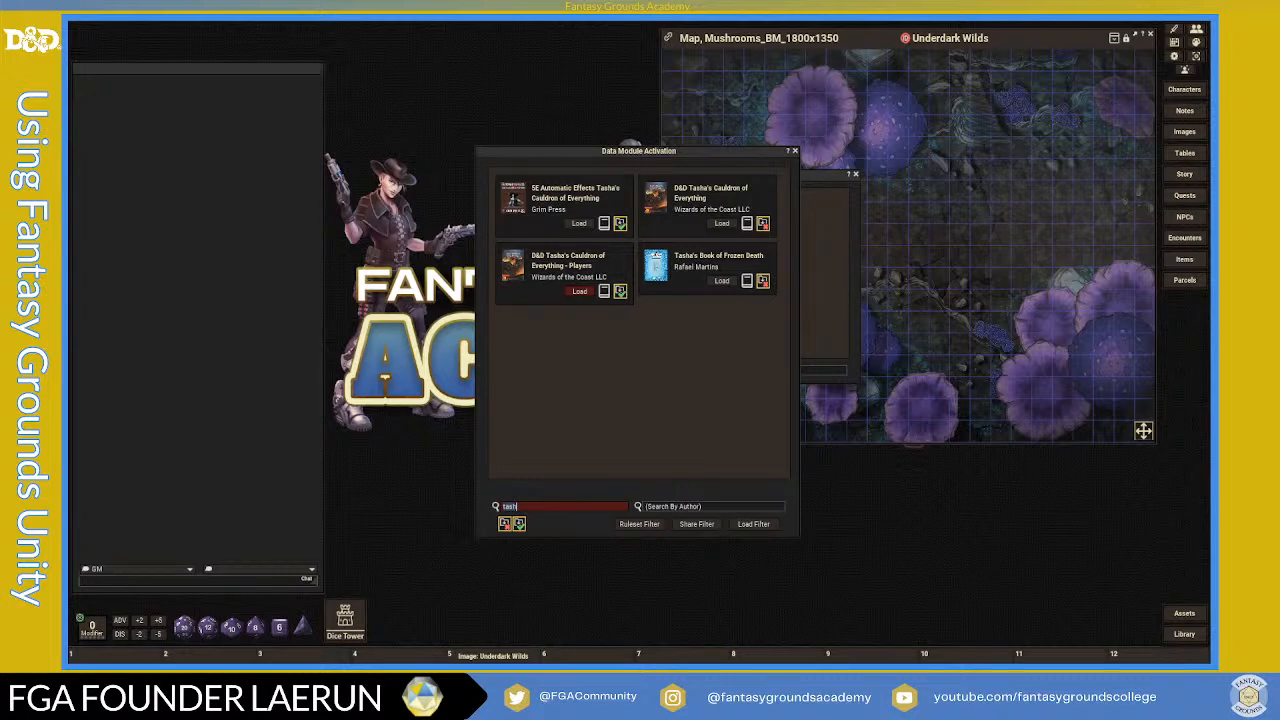
click(579, 291)
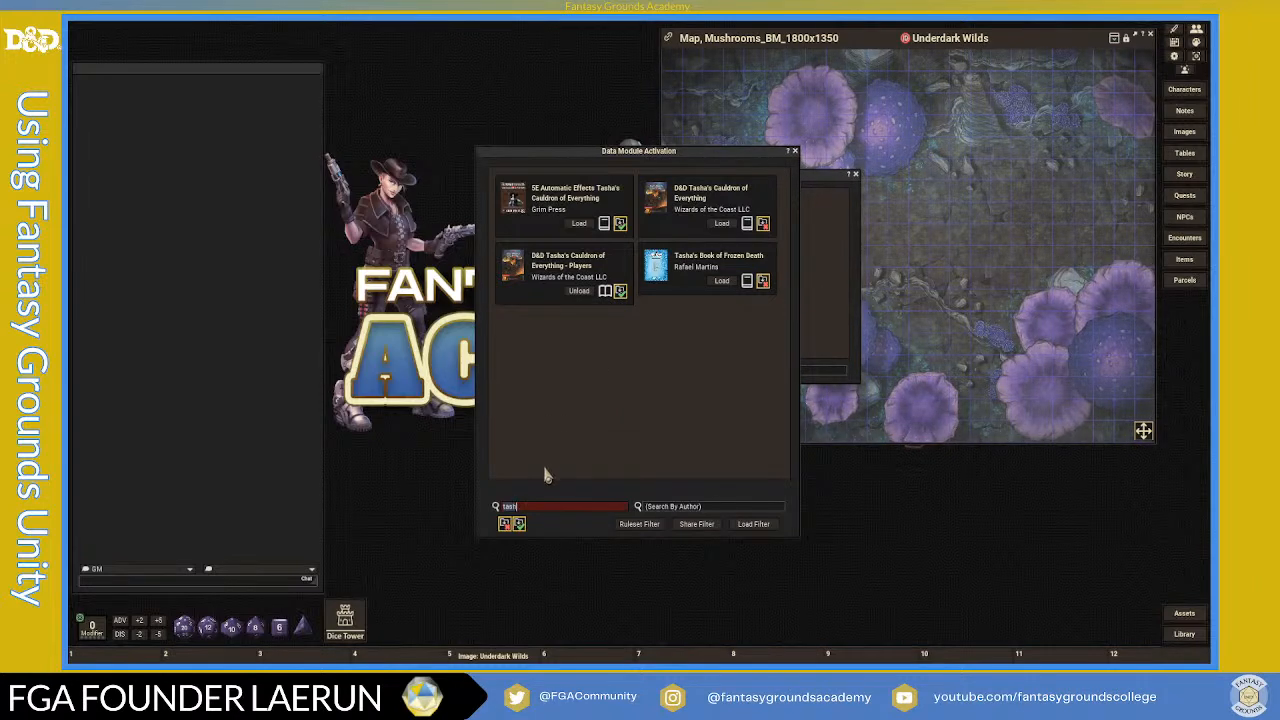
text(xan)
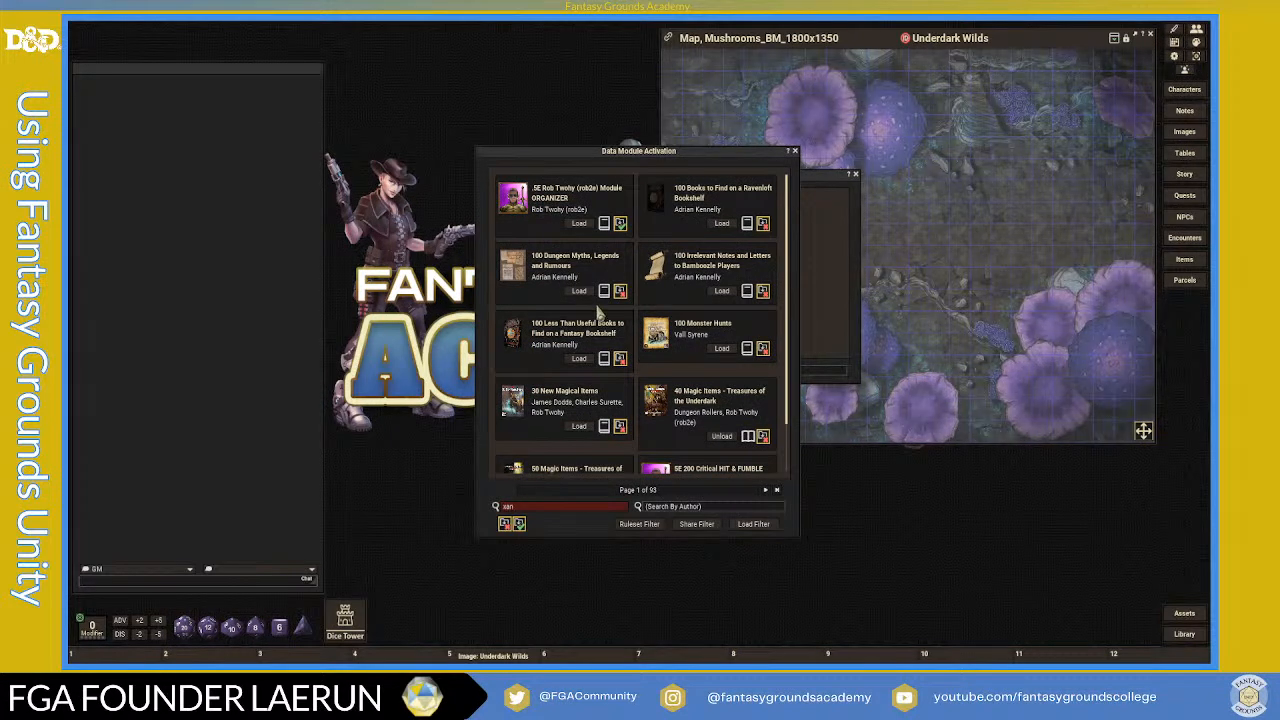
- Filter the module list for 'xan', 'Drow' and 'De' titles, then close module activation
key(Return)
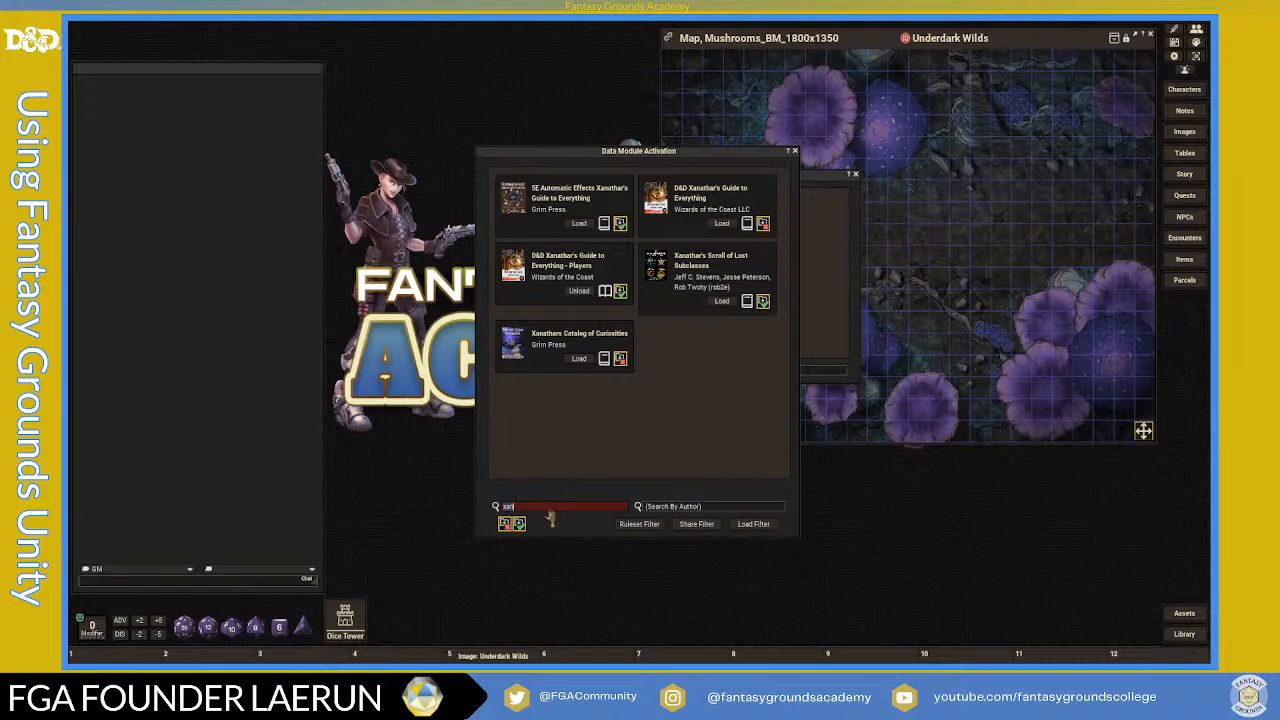
text(Drow)
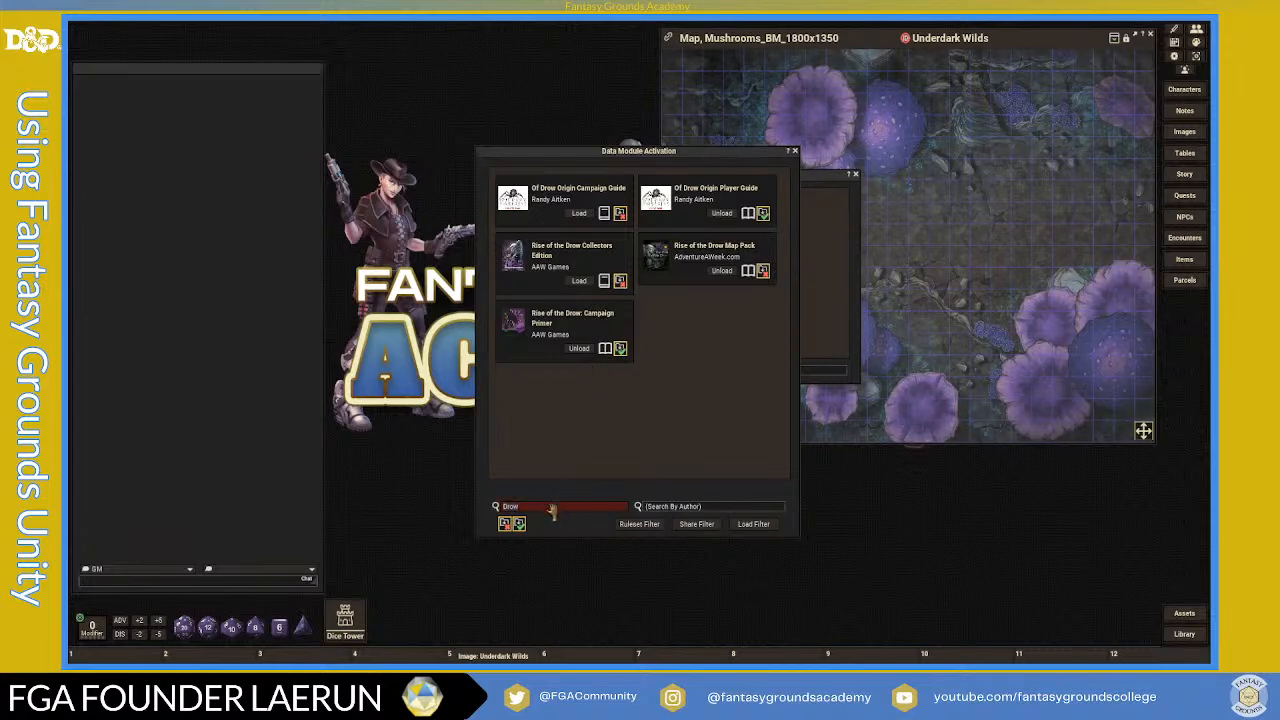
key(BackSpace)
key(BackSpace)
key(BackSpace)
key(BackSpace)
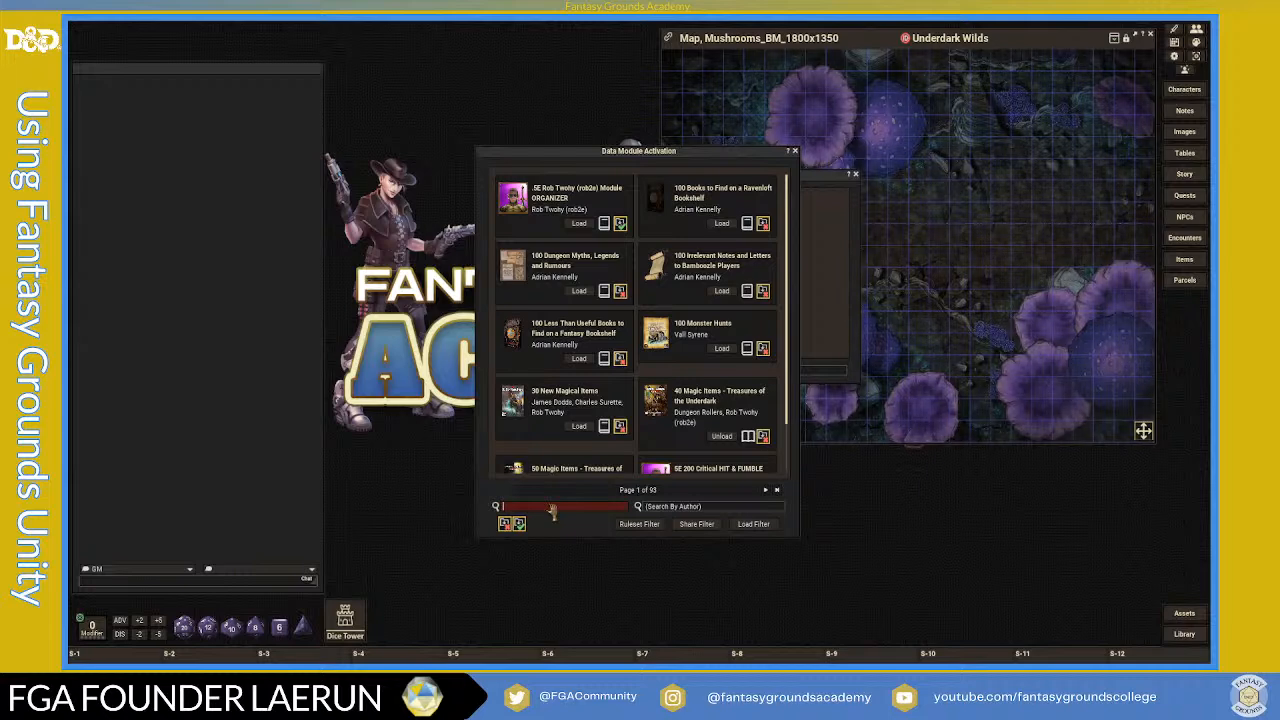
text(Demon)
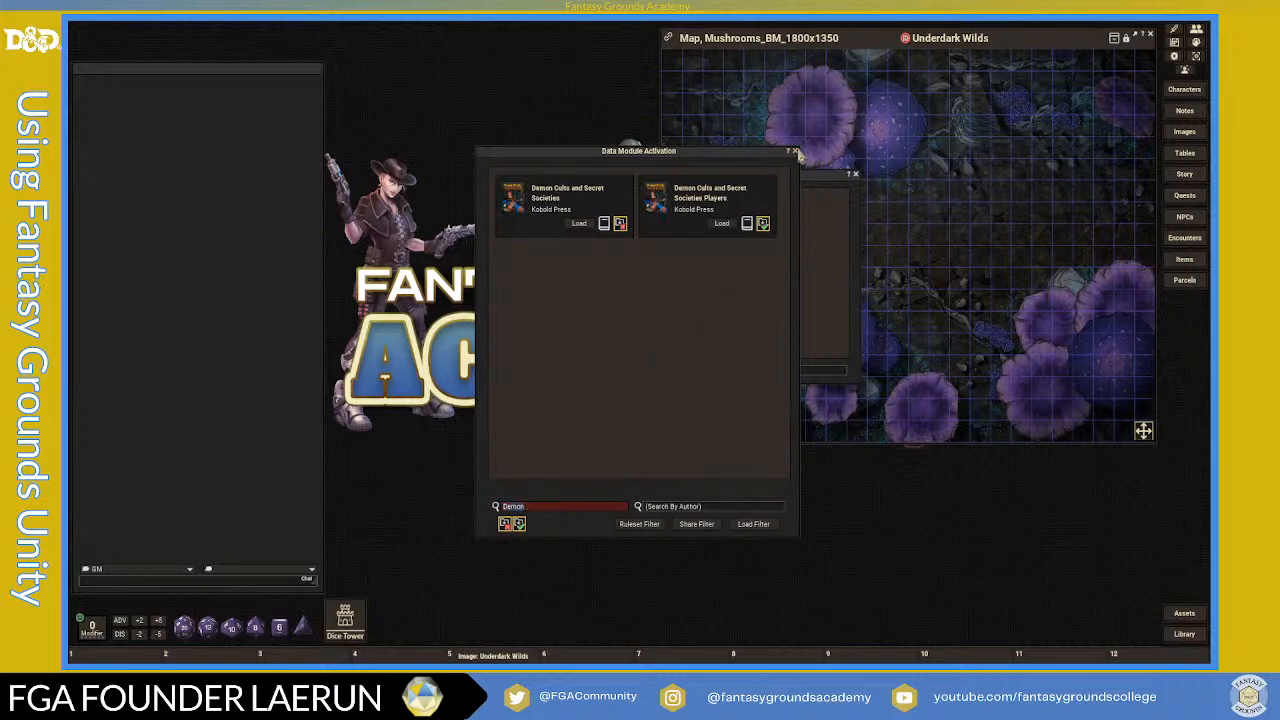
click(795, 151)
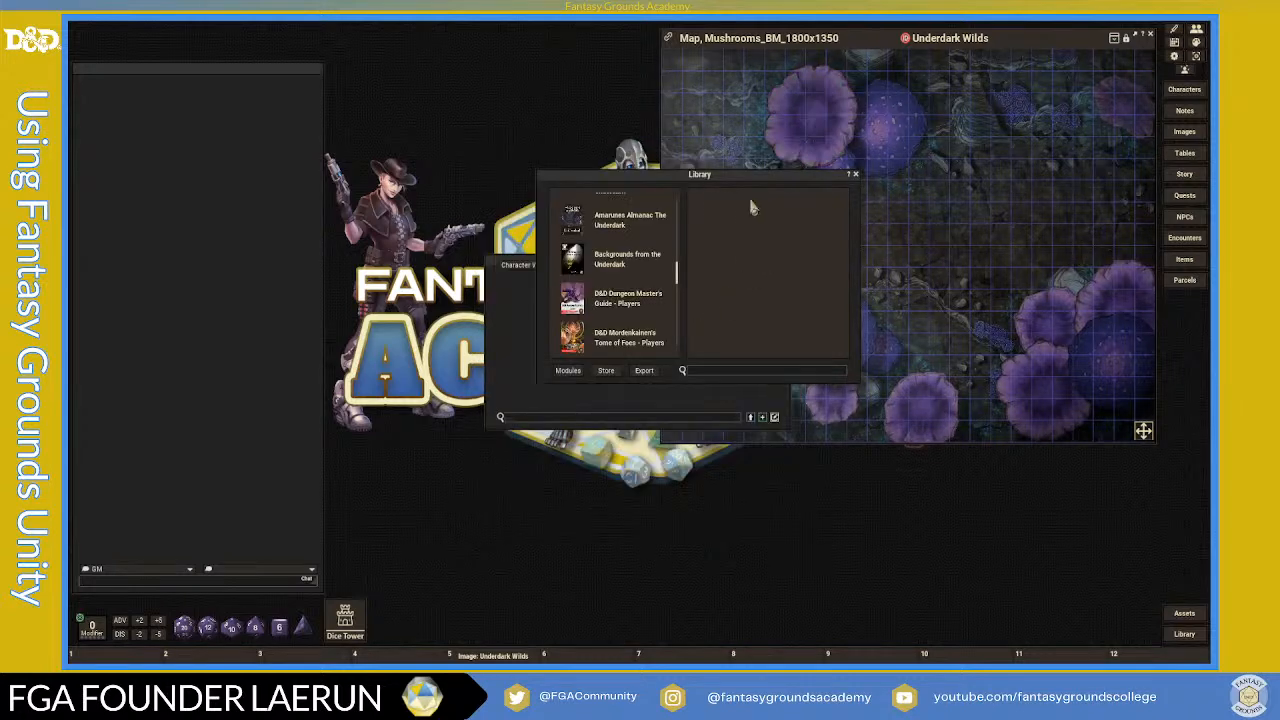
- Search 'volo' in module activation and load Volo's Guide to Monsters - Players
scroll(607, 290, down, 5)
scroll(607, 290, down, 10)
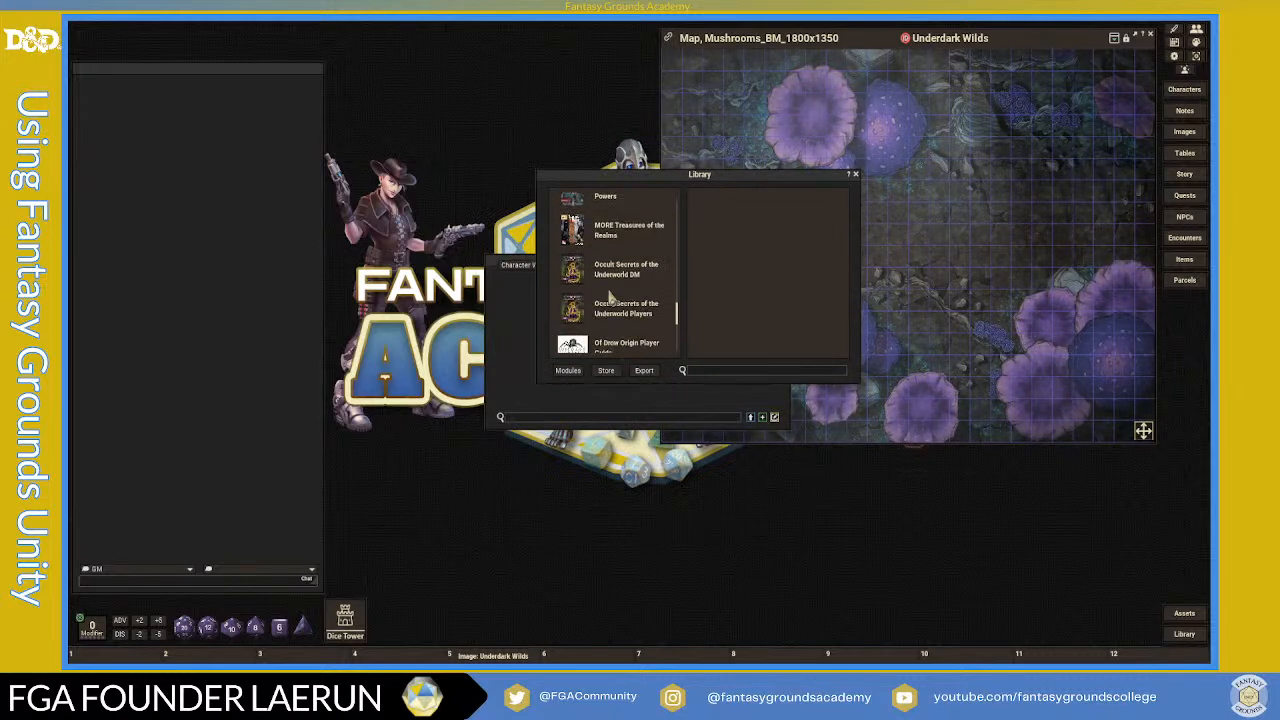
click(568, 371)
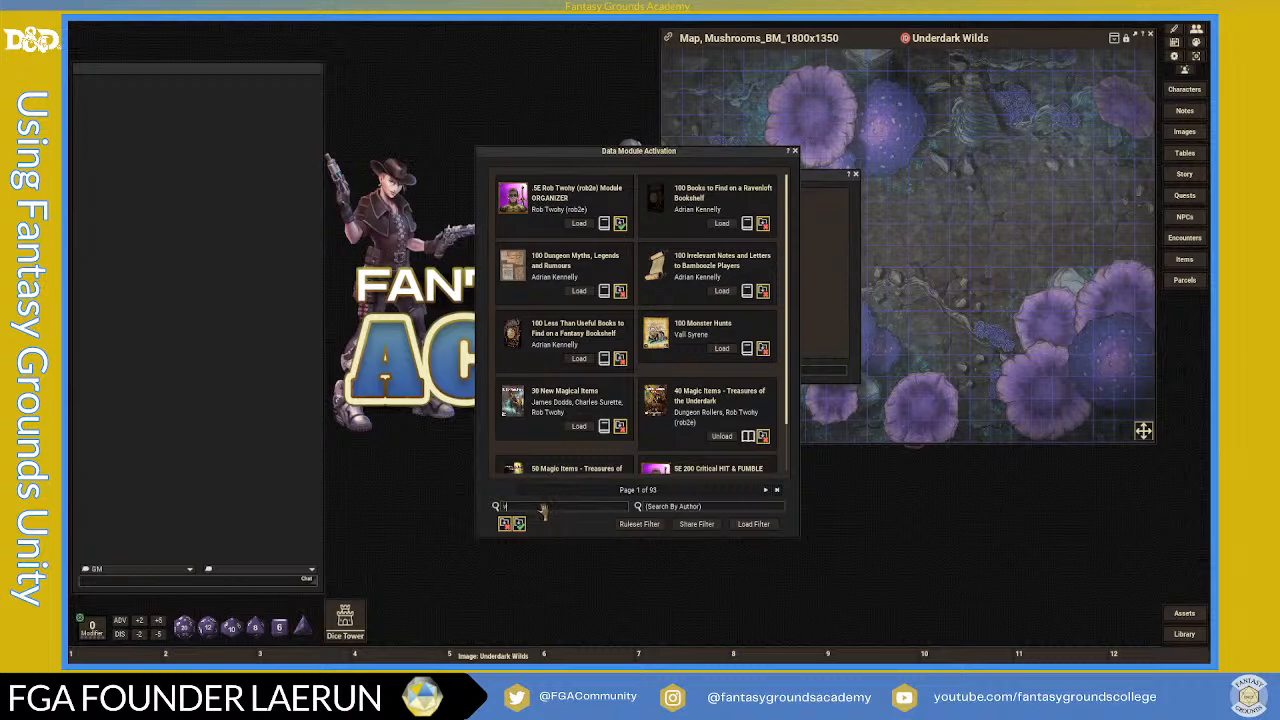
text(volo)
key(Return)
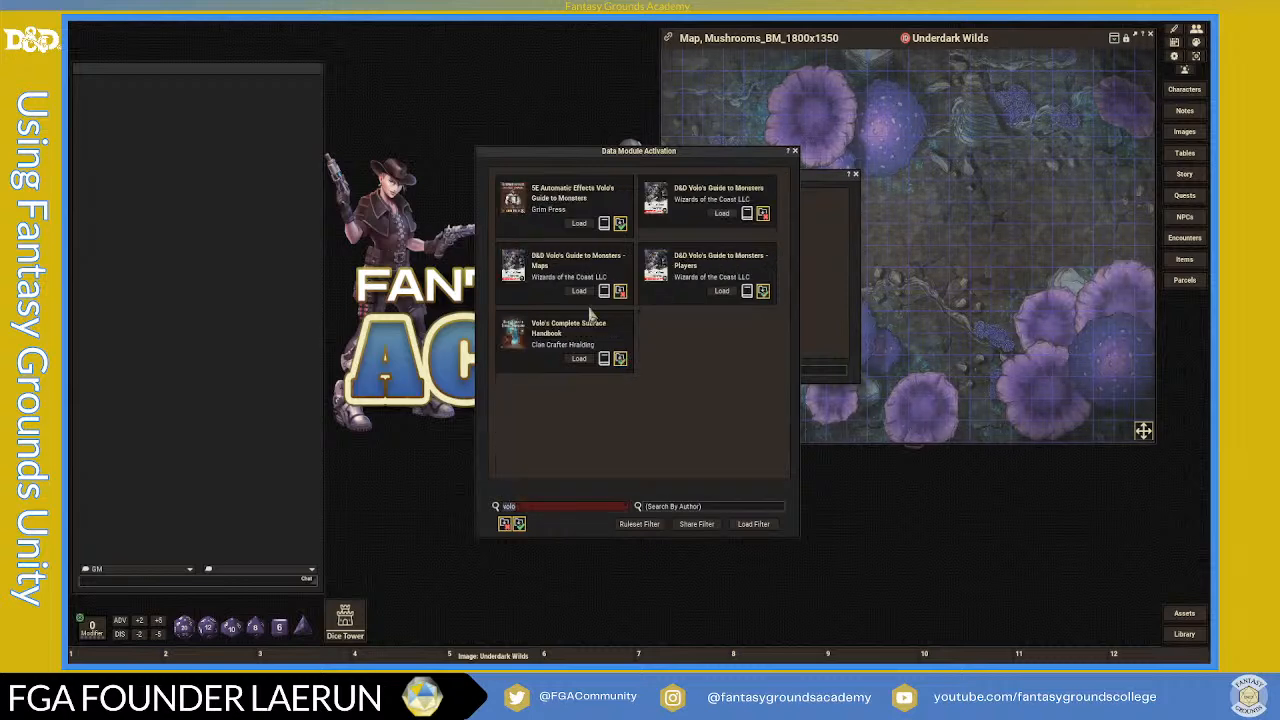
click(722, 291)
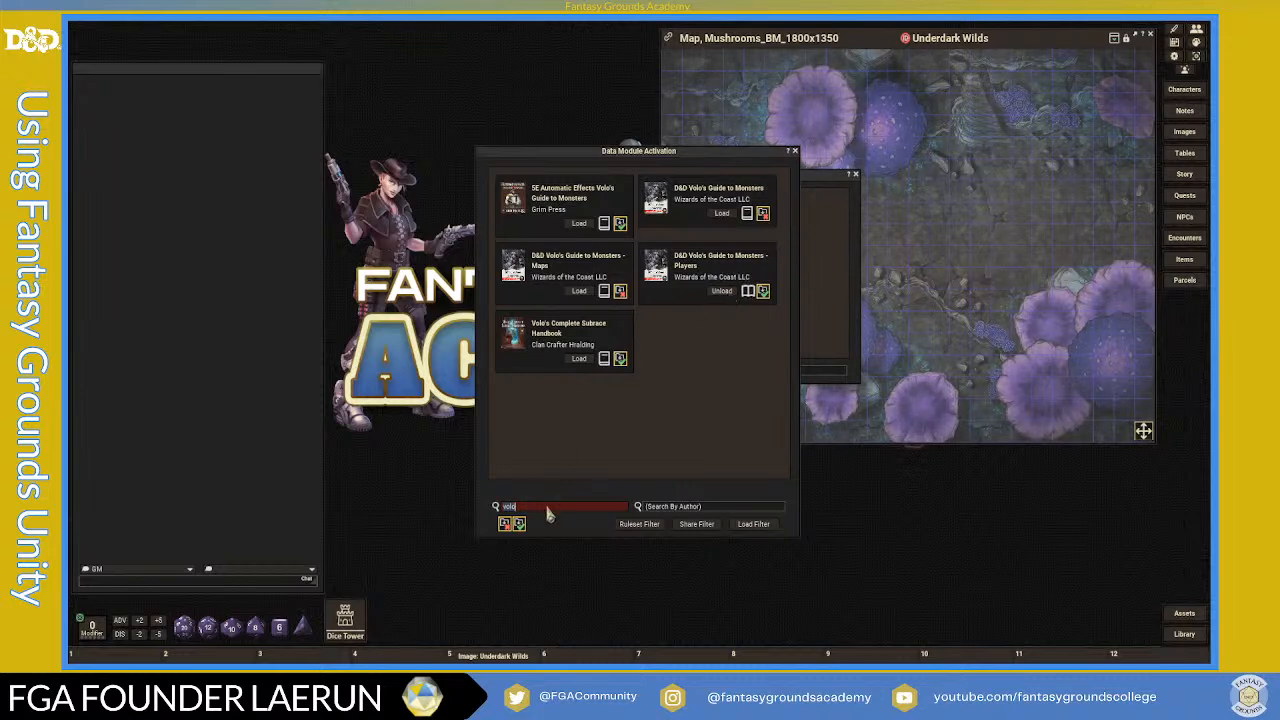
- Search 'elem', then close the module activation list and the Library
text(elem)
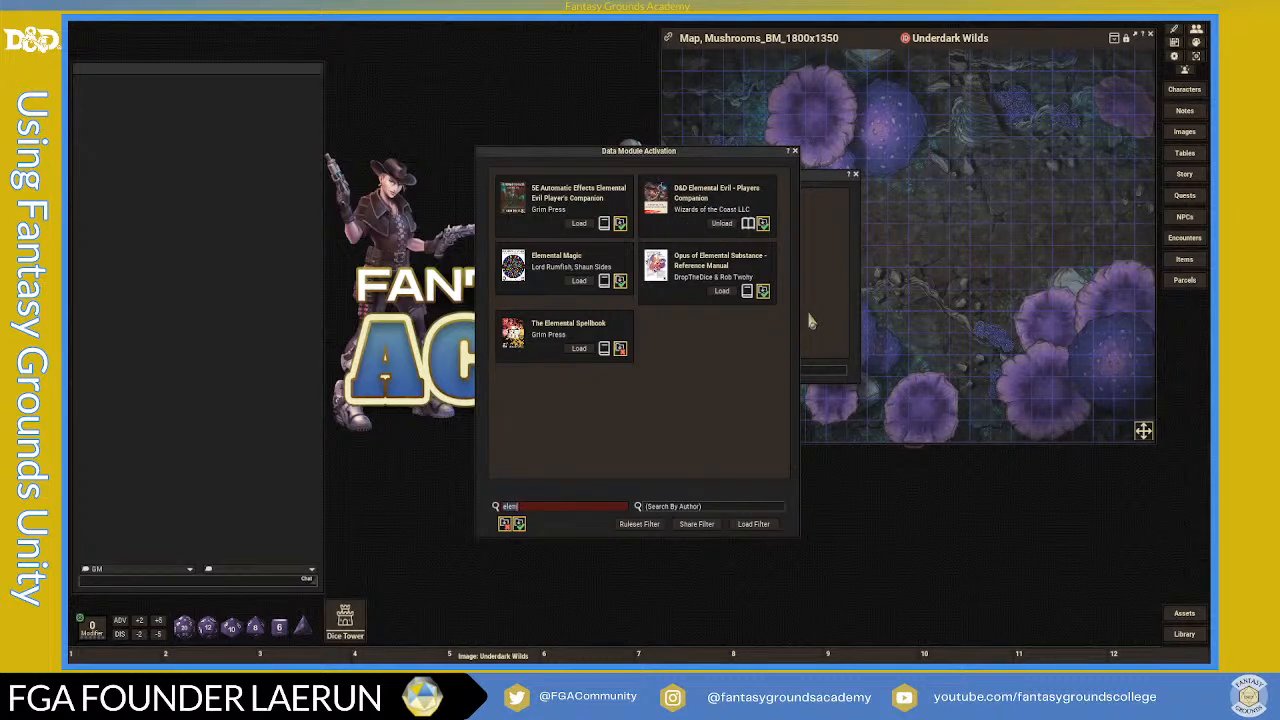
click(795, 152)
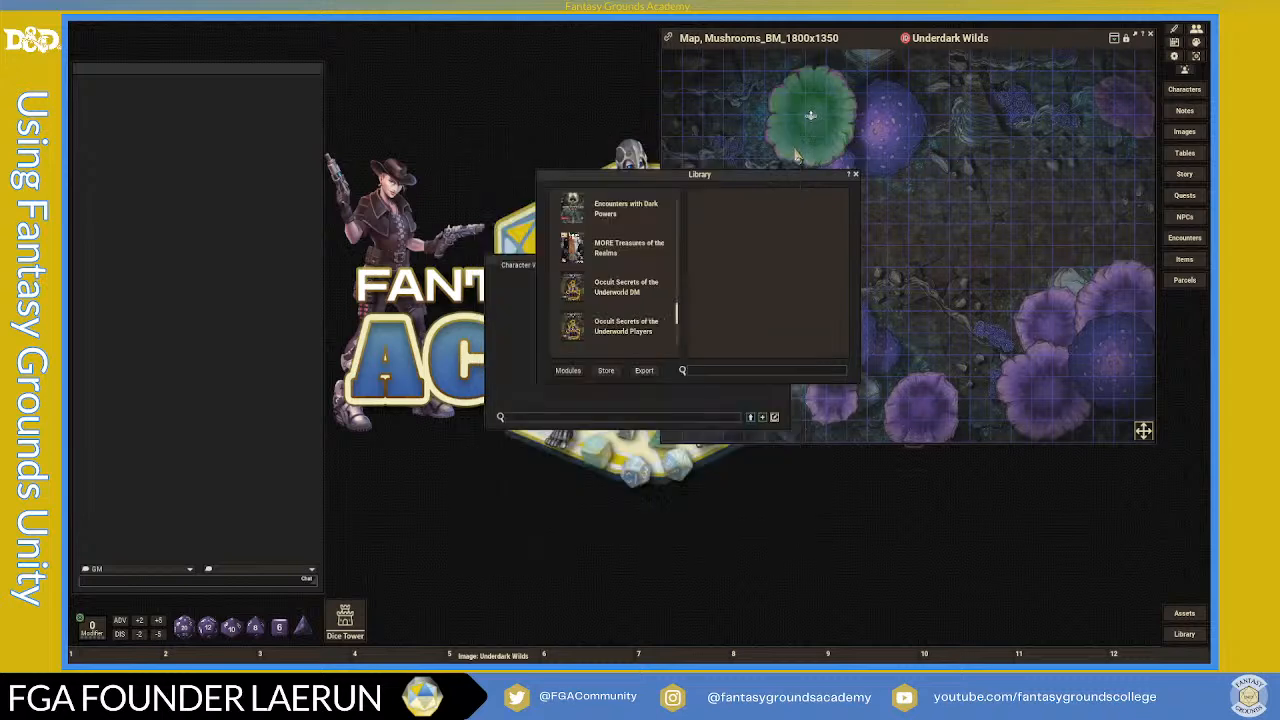
scroll(615, 300, down, 5)
scroll(615, 303, up, 4)
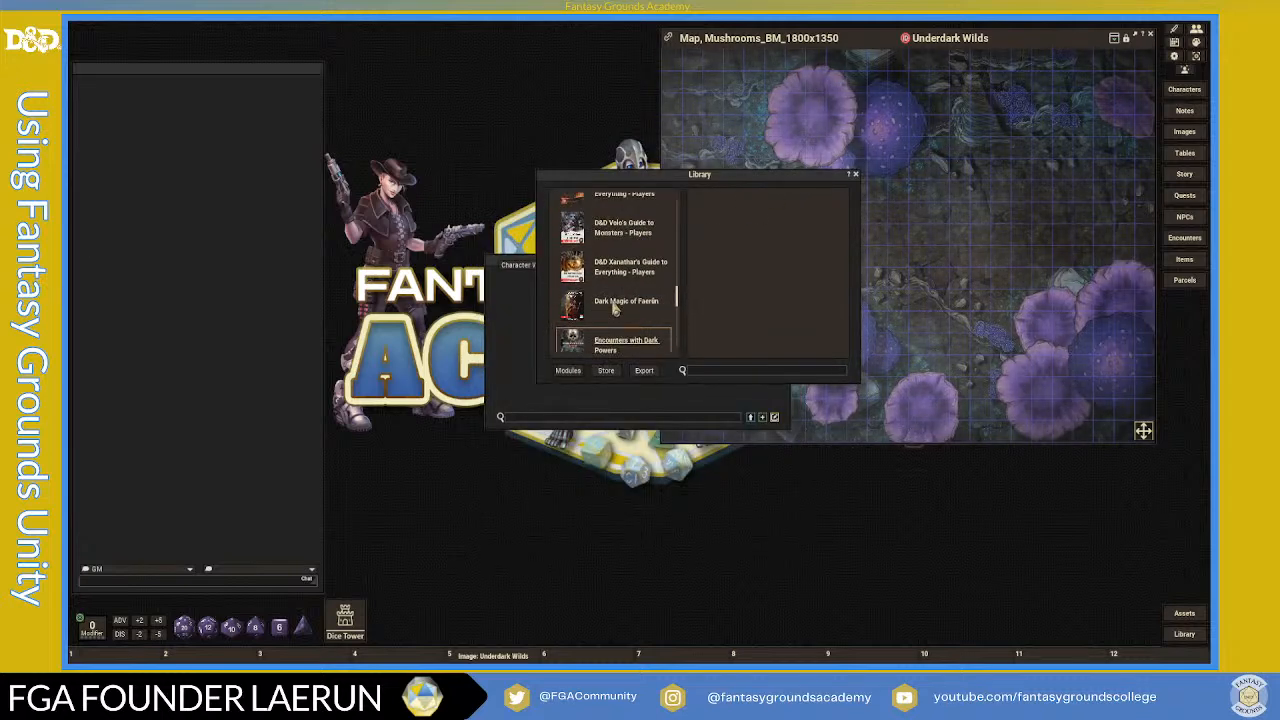
click(855, 175)
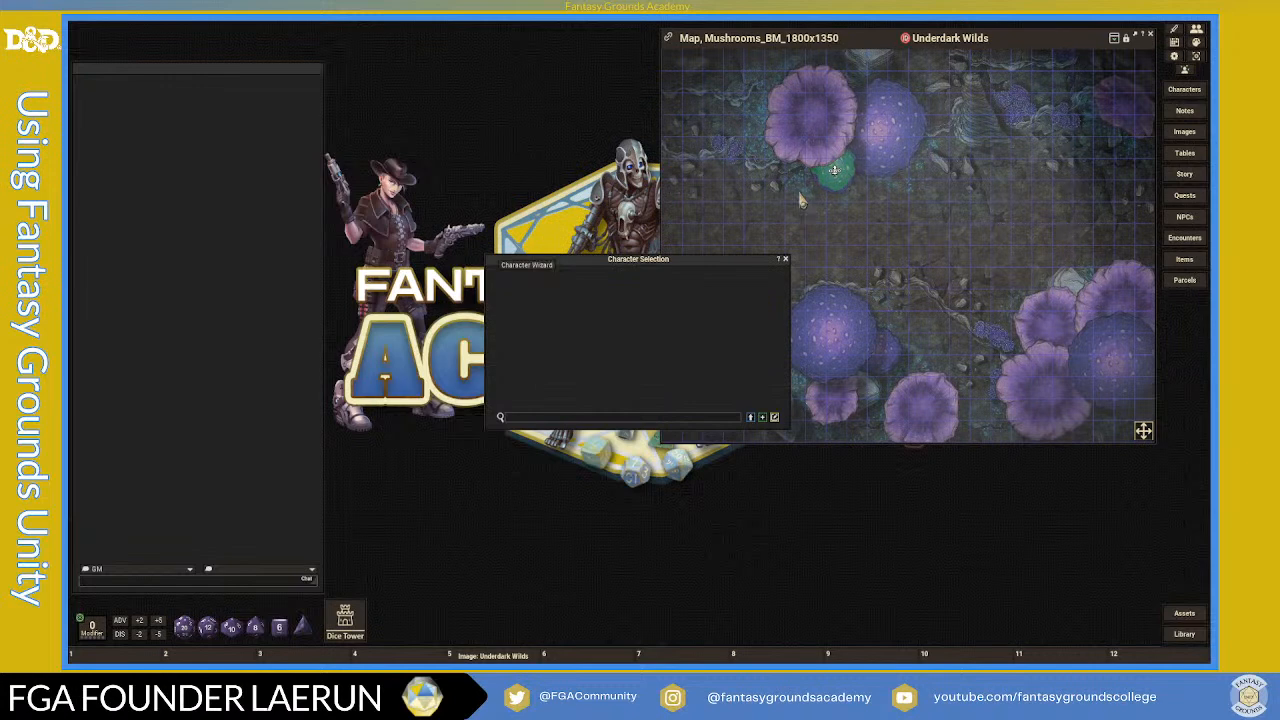
- Move Character Selection and the green token aside, then launch the Character Wizard
drag(693, 262, 554, 76)
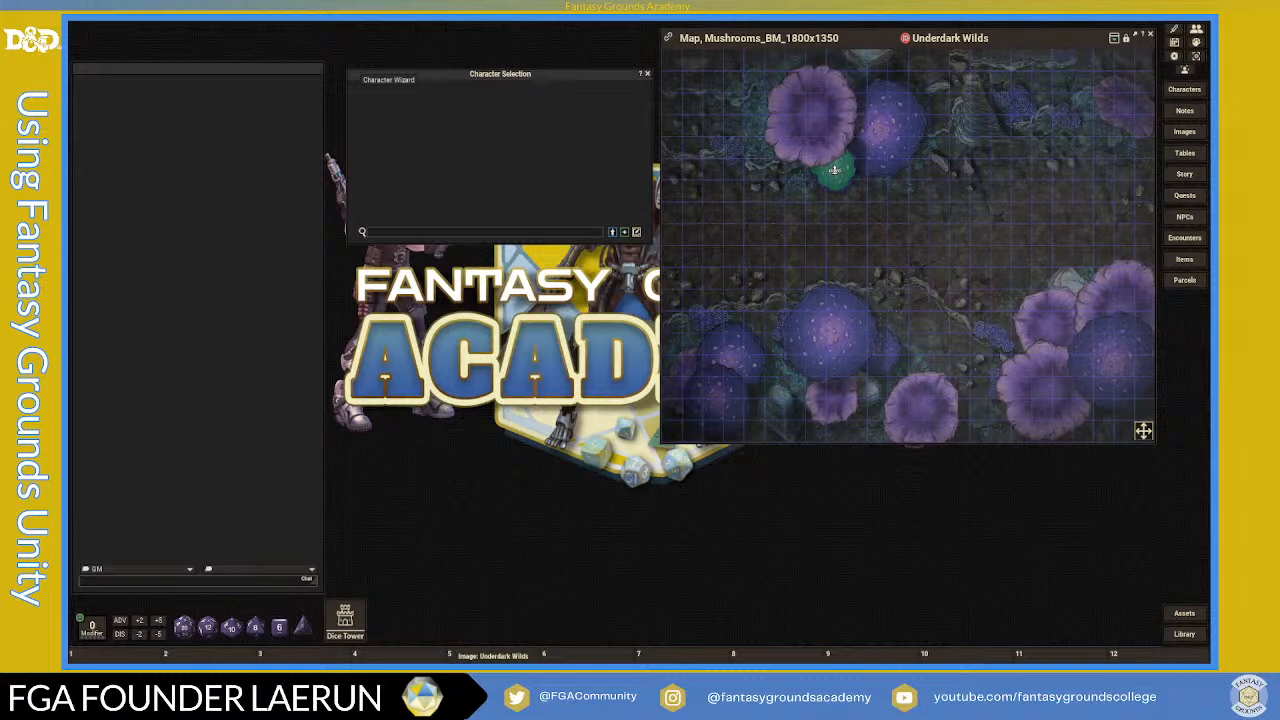
drag(834, 170, 680, 375)
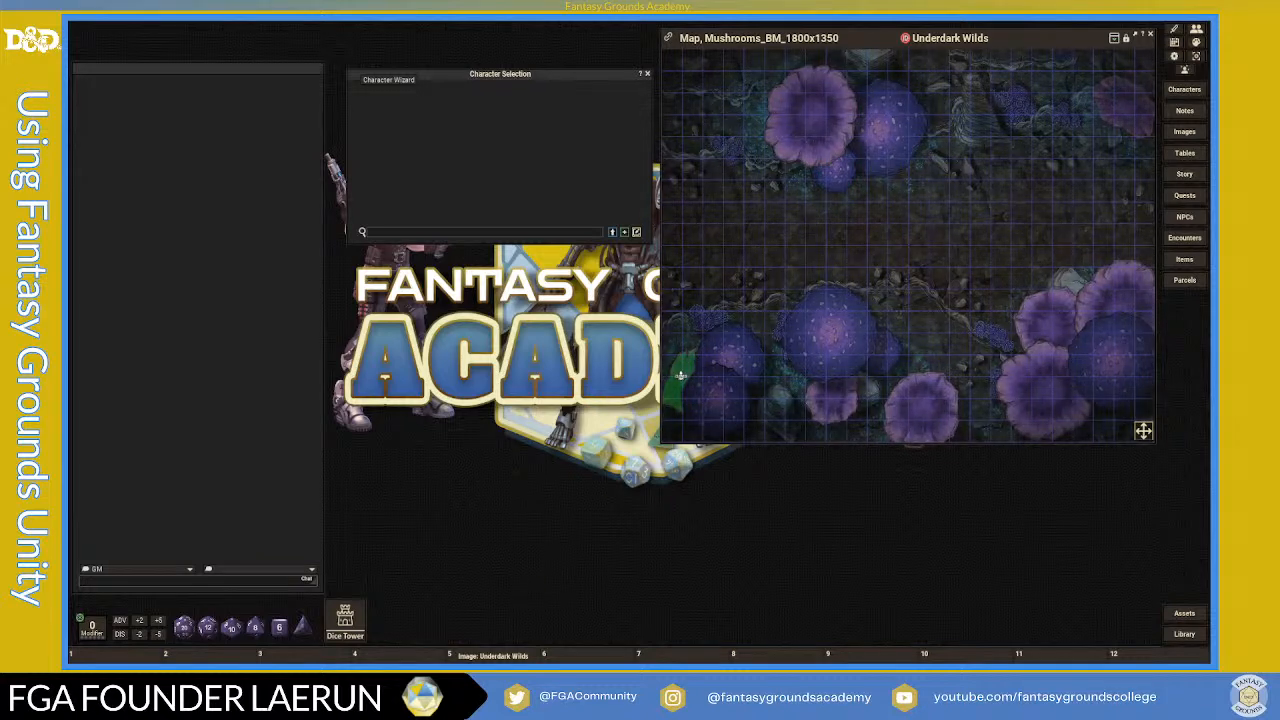
drag(527, 80, 549, 109)
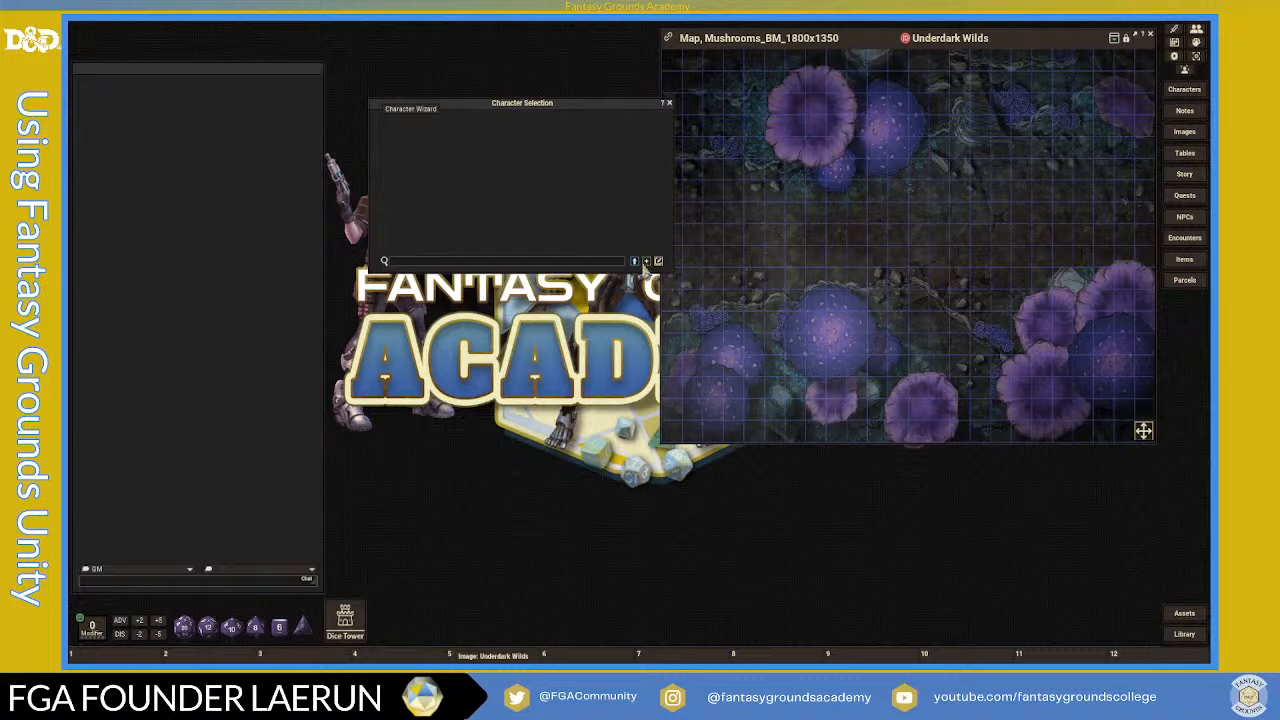
click(410, 112)
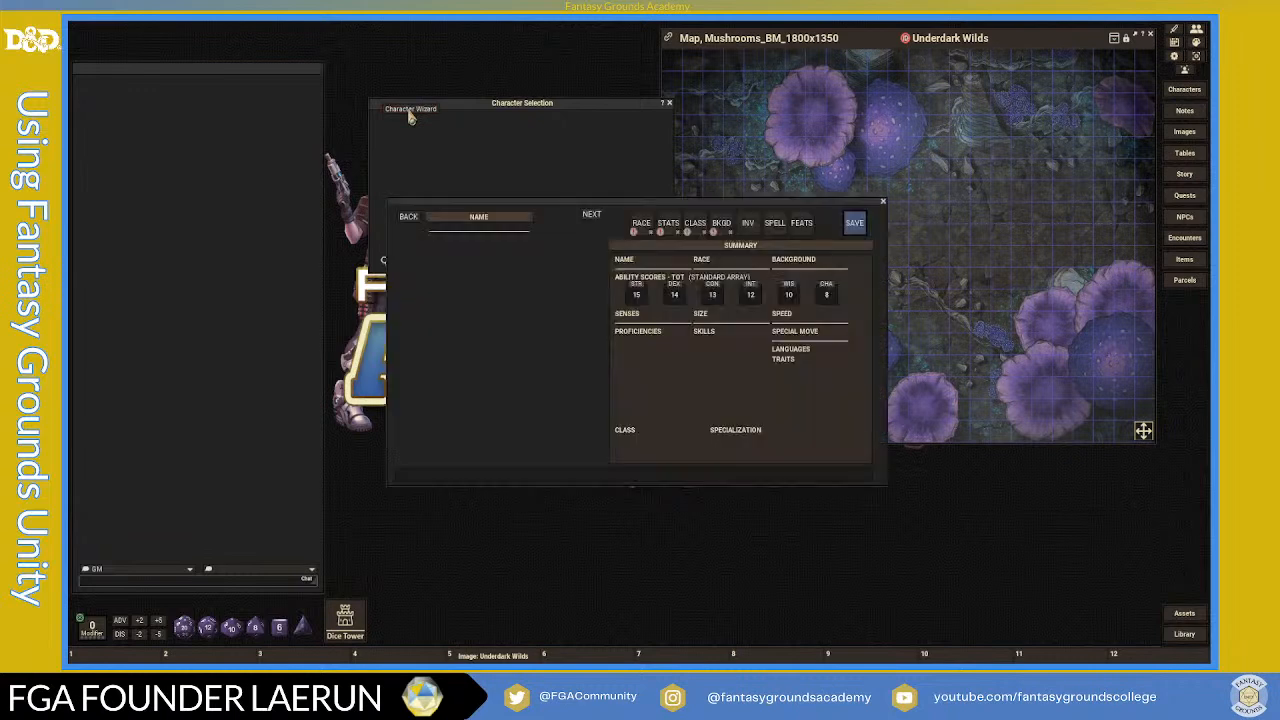
- Close Character Selection and reposition the Character Wizard window
click(666, 104)
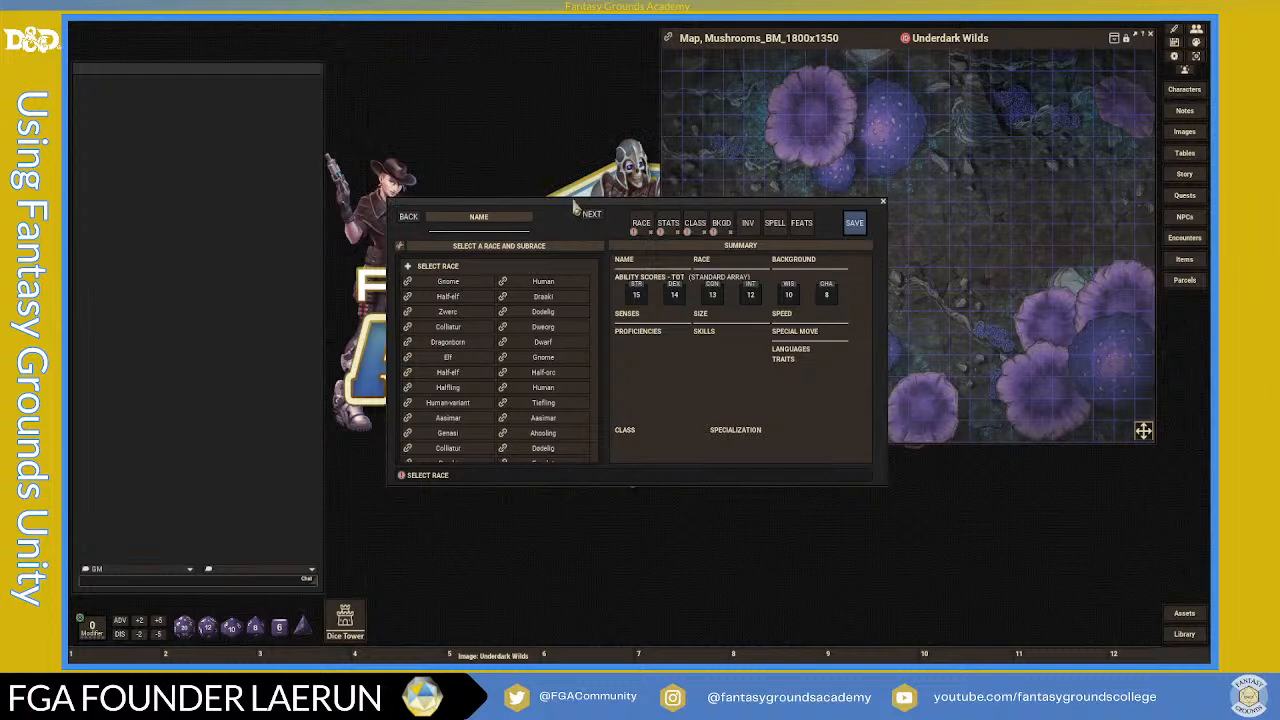
drag(571, 195, 555, 94)
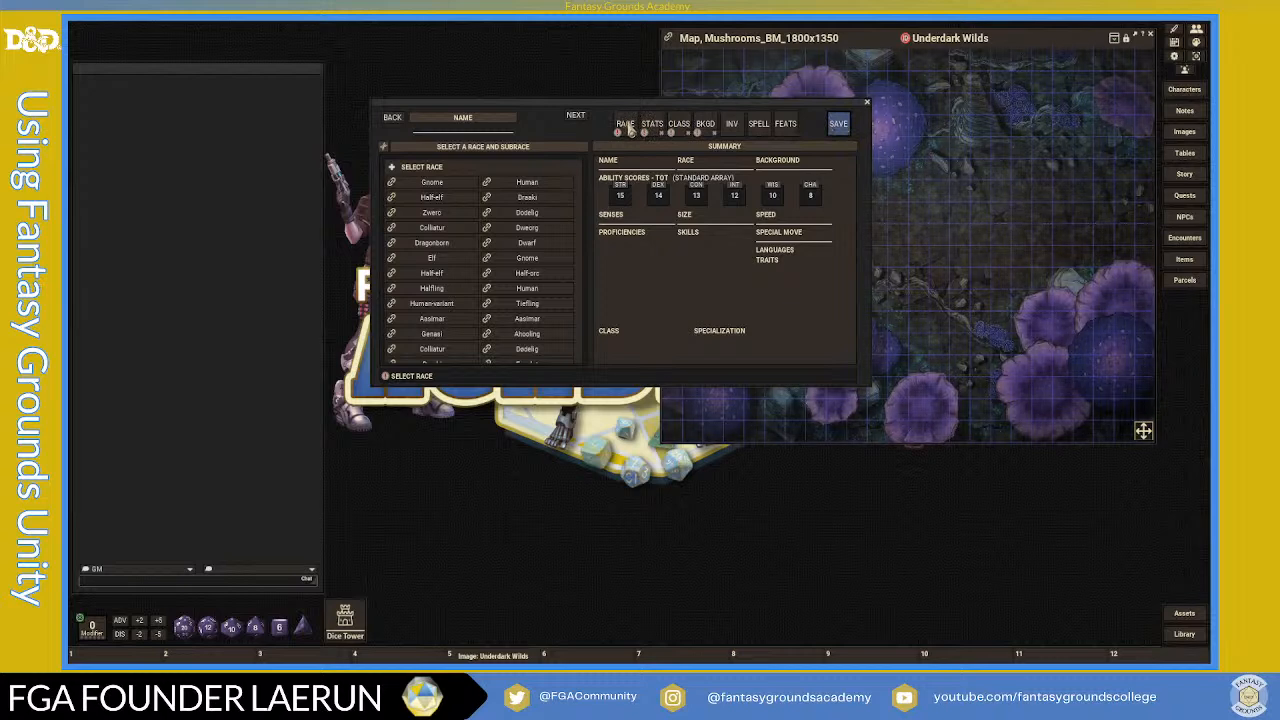
scroll(492, 220, down, 10)
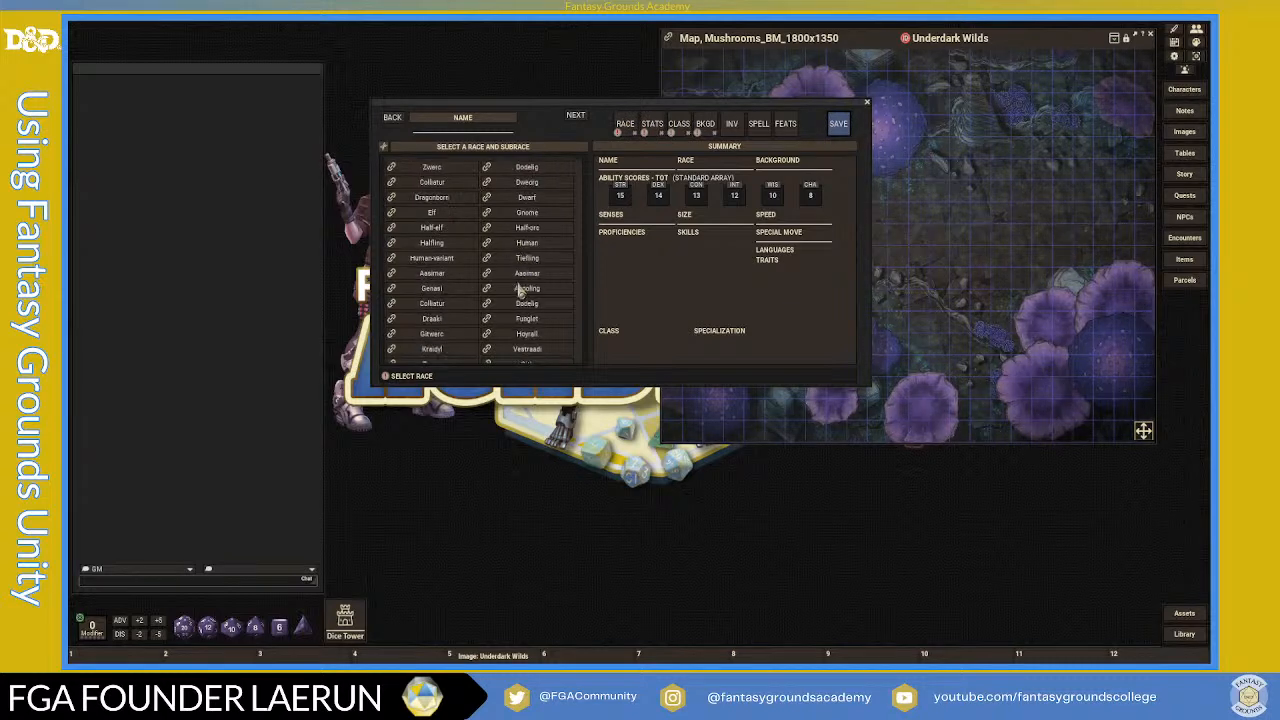
scroll(520, 292, up, 10)
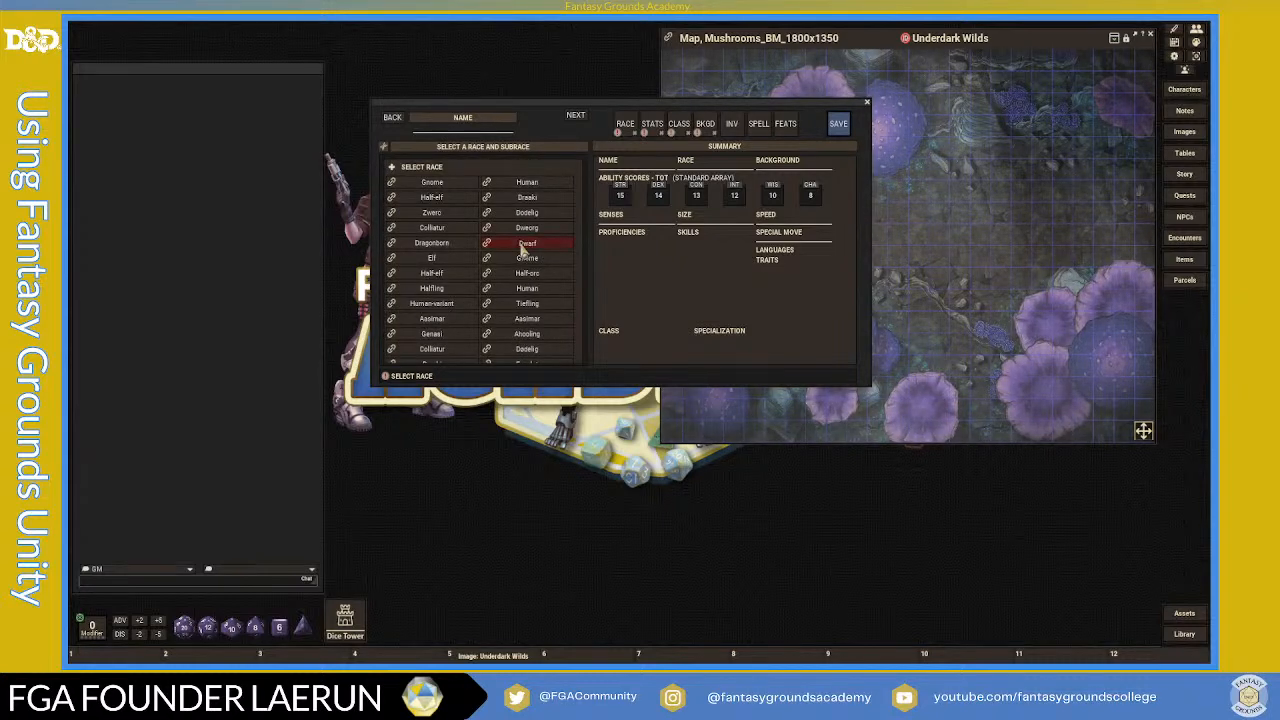
- Choose Dwarf, the Duergar subrace and Mason's Tools proficiency, and advance to STATS
click(524, 244)
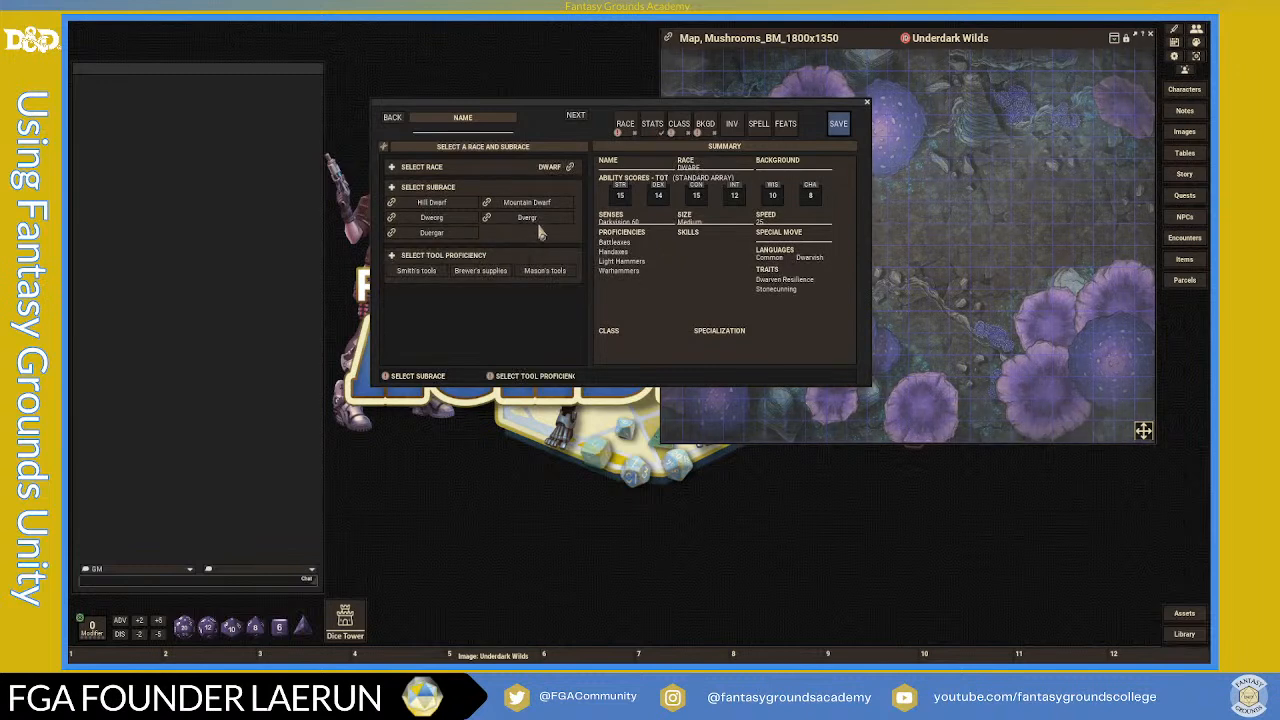
click(433, 234)
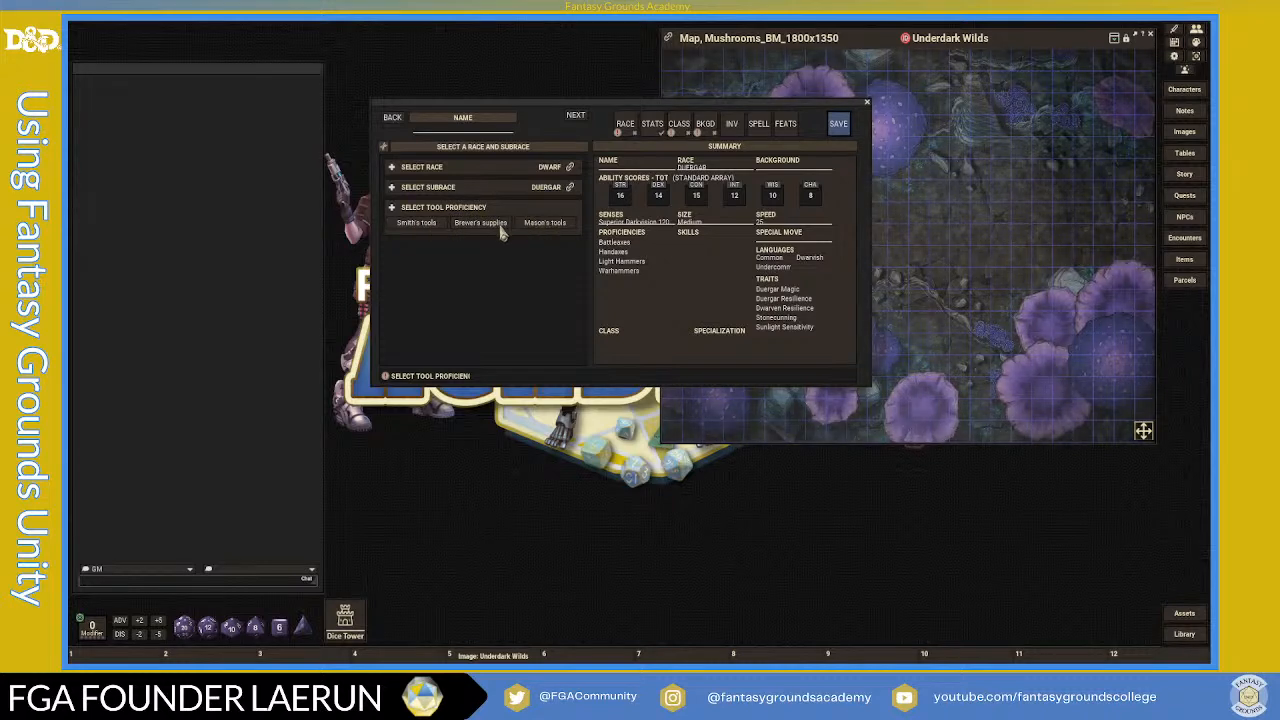
click(541, 225)
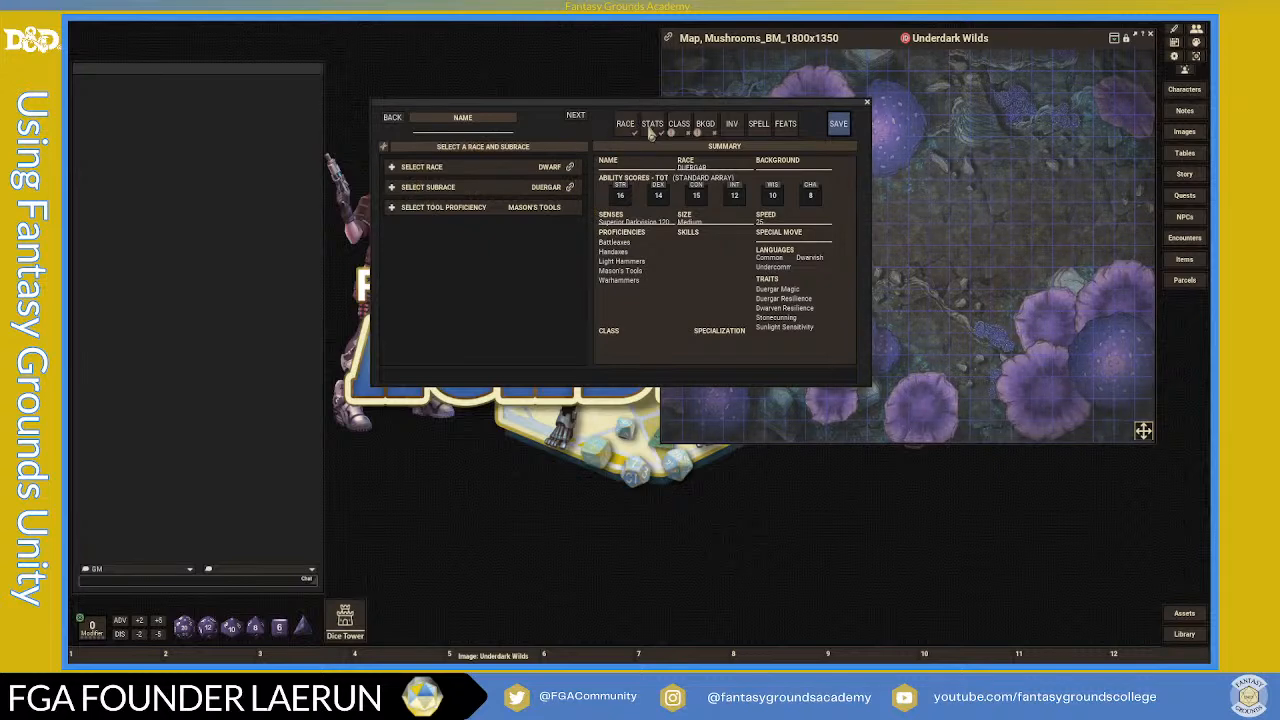
click(650, 124)
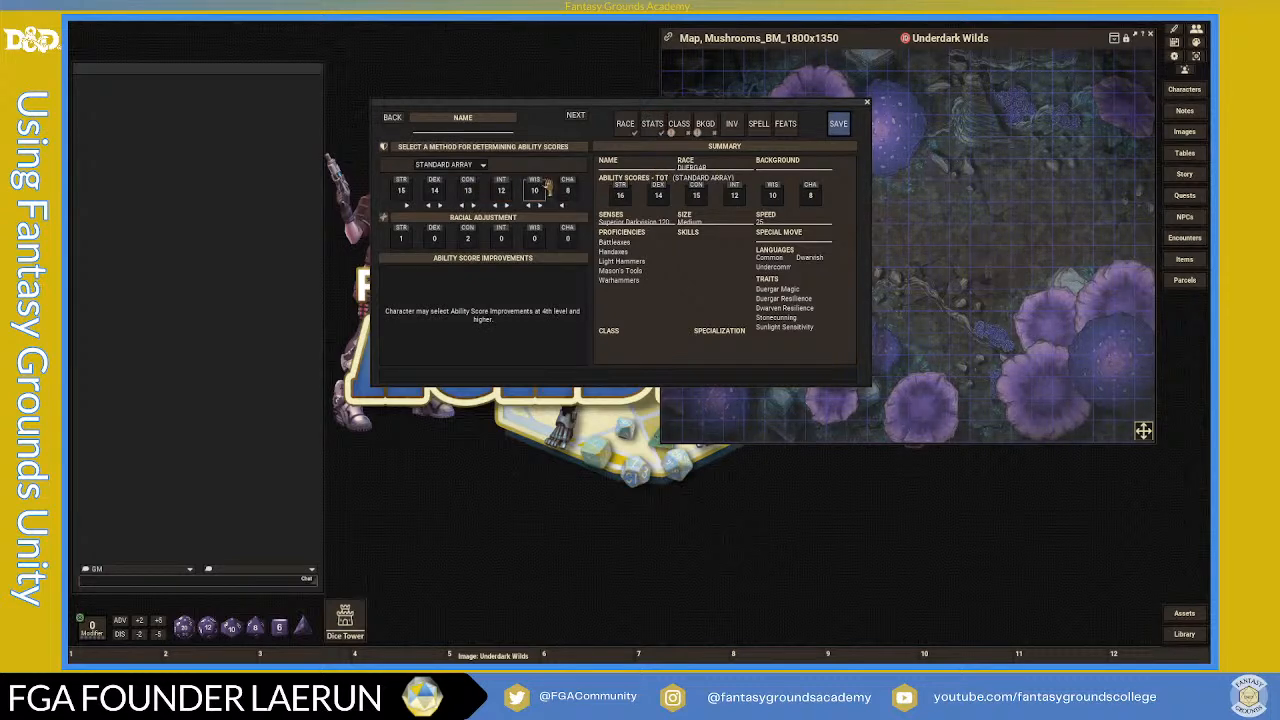
- Keep Standard Array and swap INT and WIS so WIS is 12, INT 10
click(481, 165)
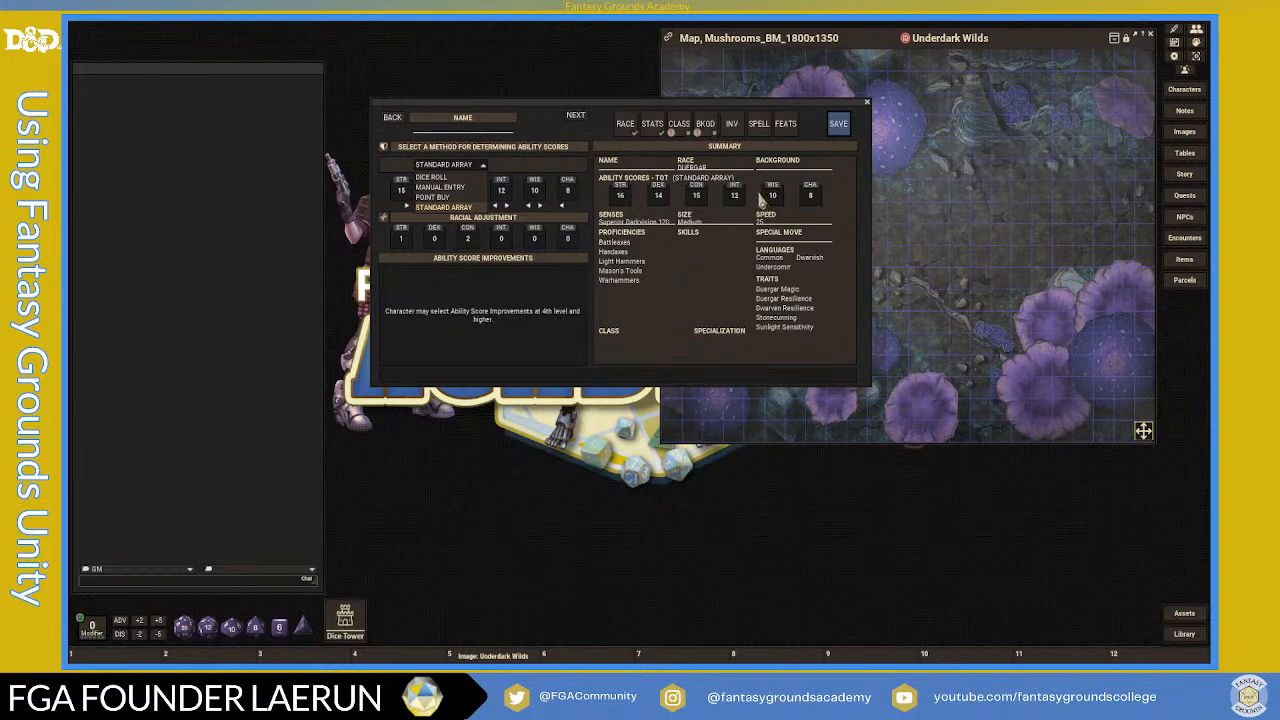
click(443, 207)
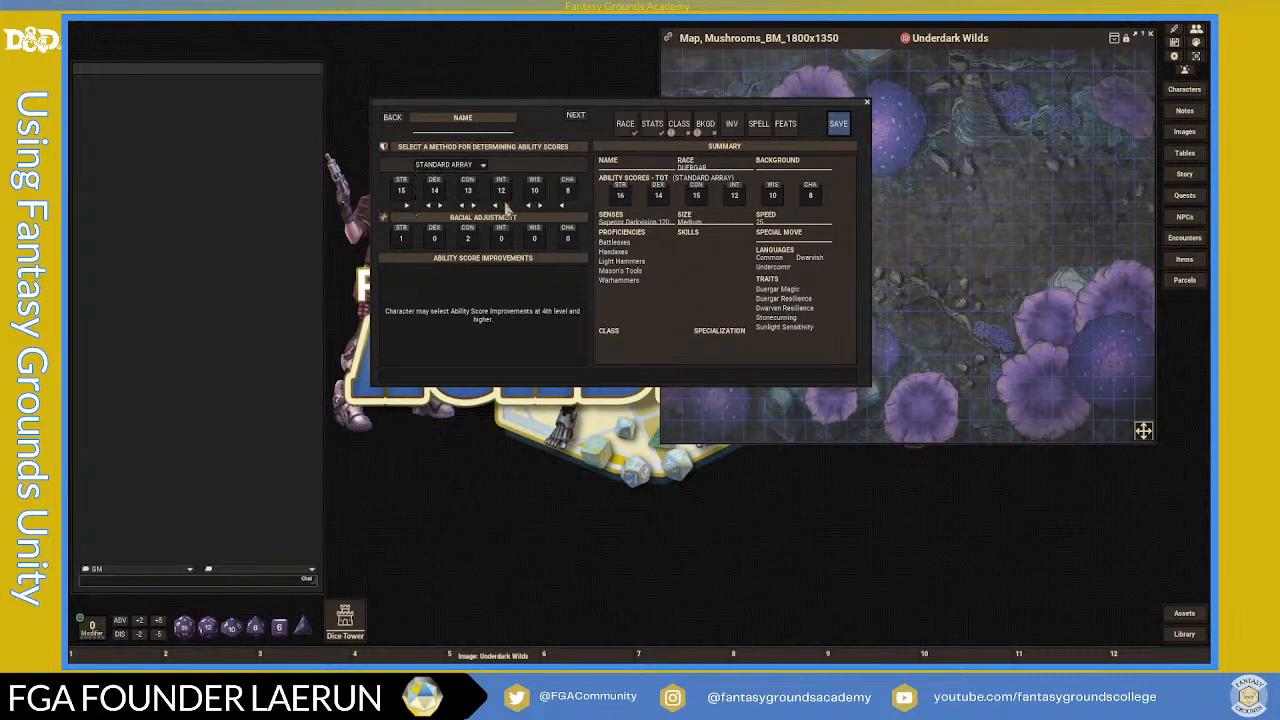
click(507, 205)
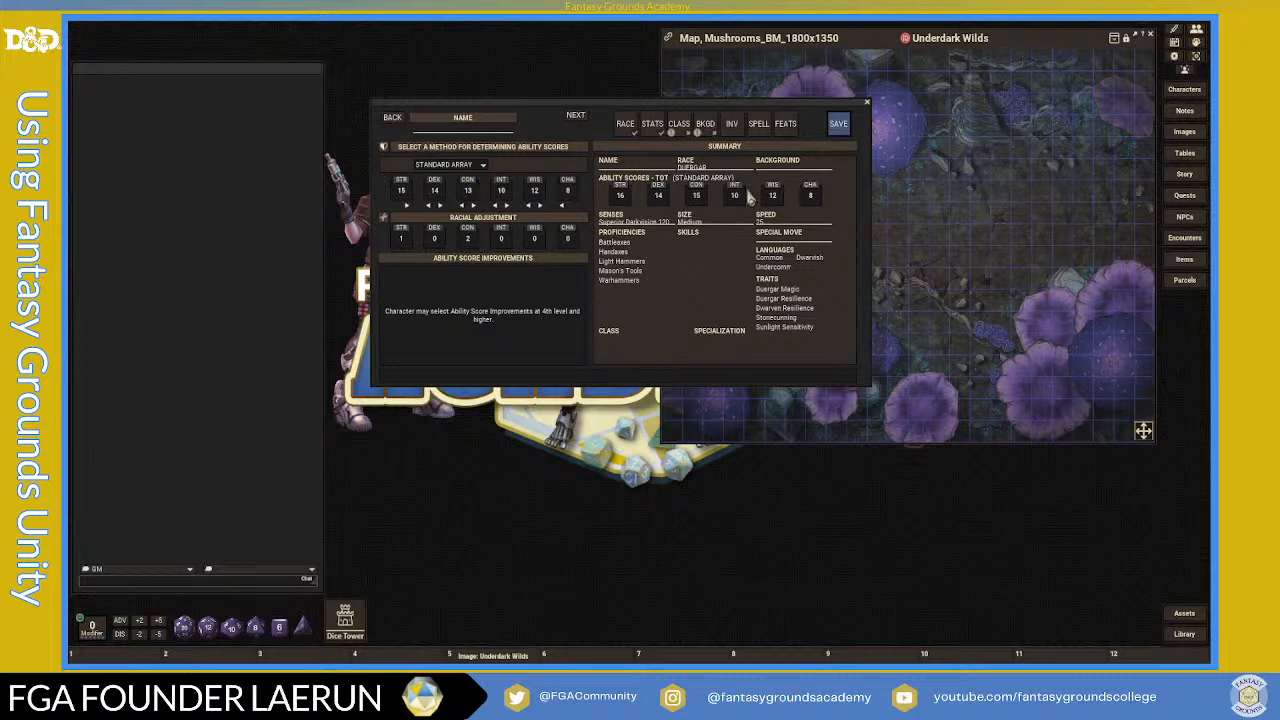
click(681, 131)
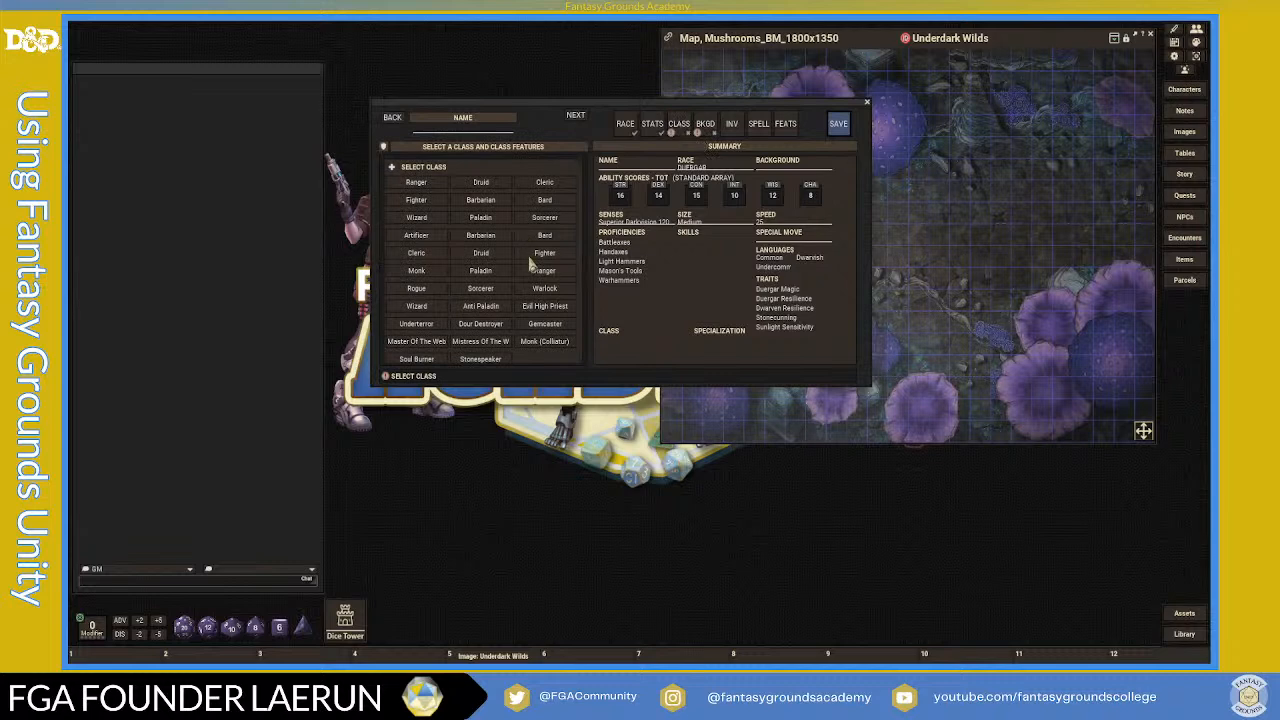
- Choose Fighter with Athletics and Intimidation as skill proficiencies
scroll(507, 328, down, 1)
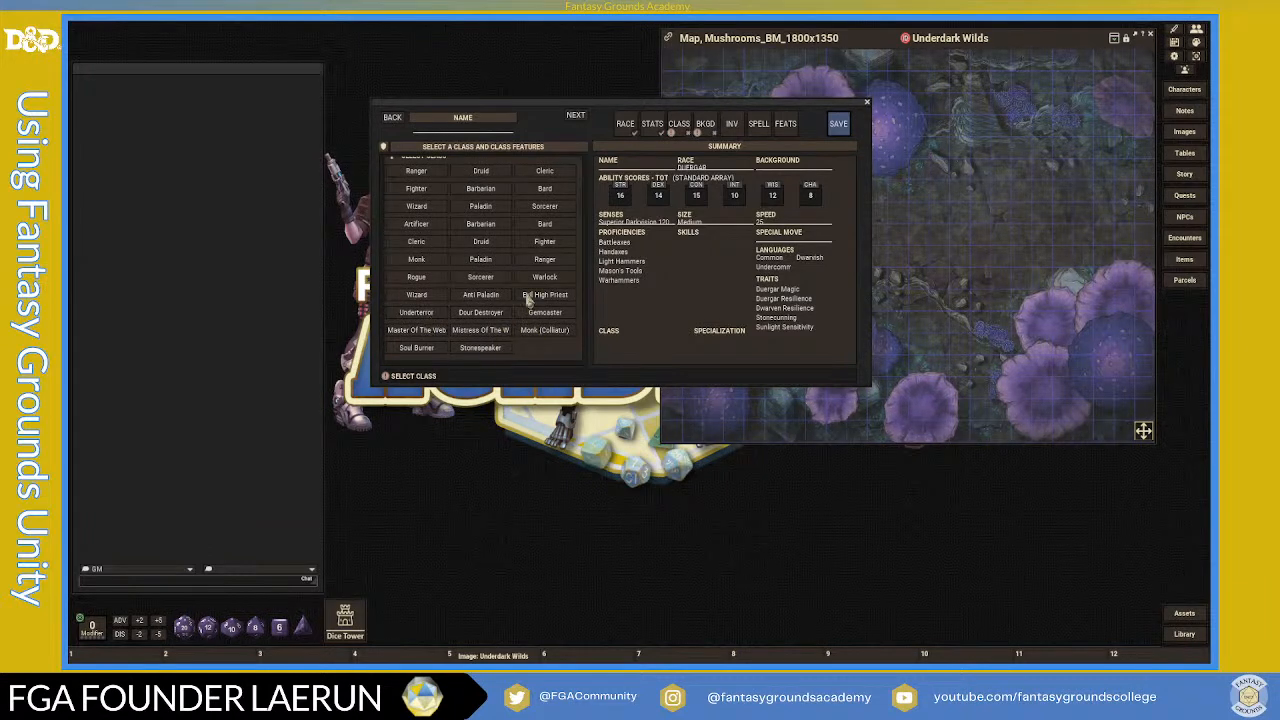
scroll(545, 316, up, 1)
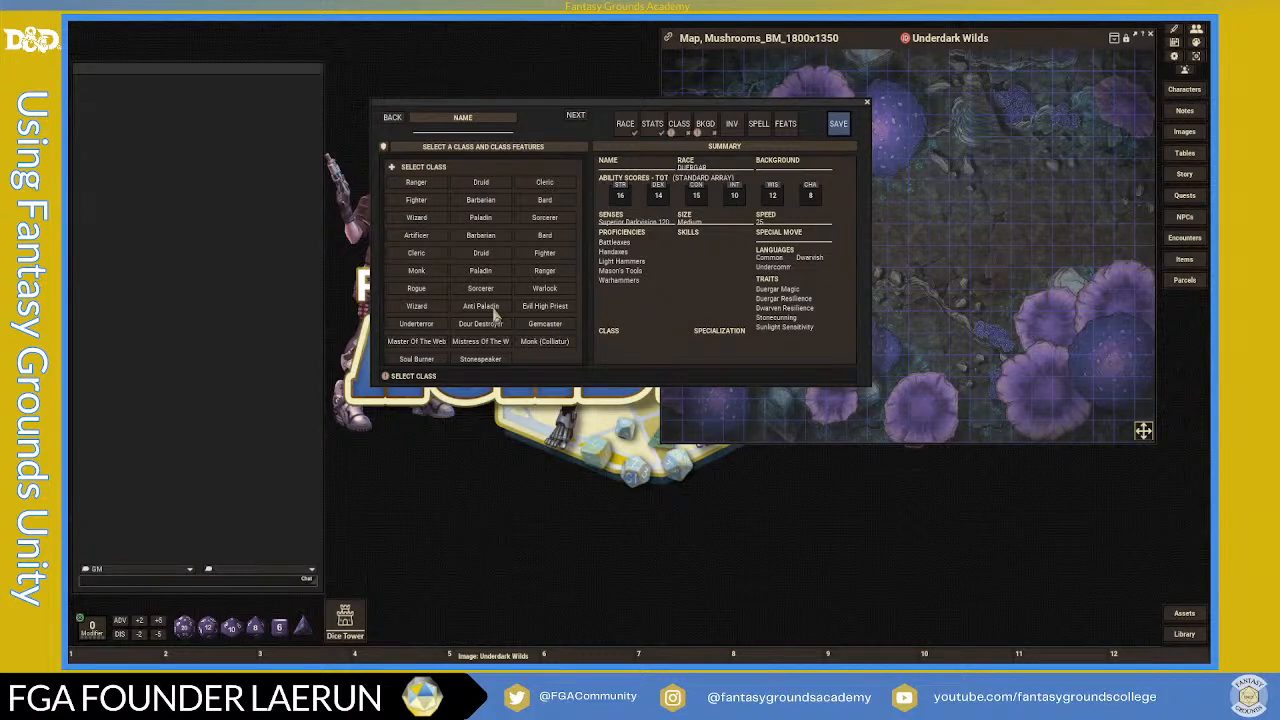
click(547, 256)
scroll(535, 290, down, 4)
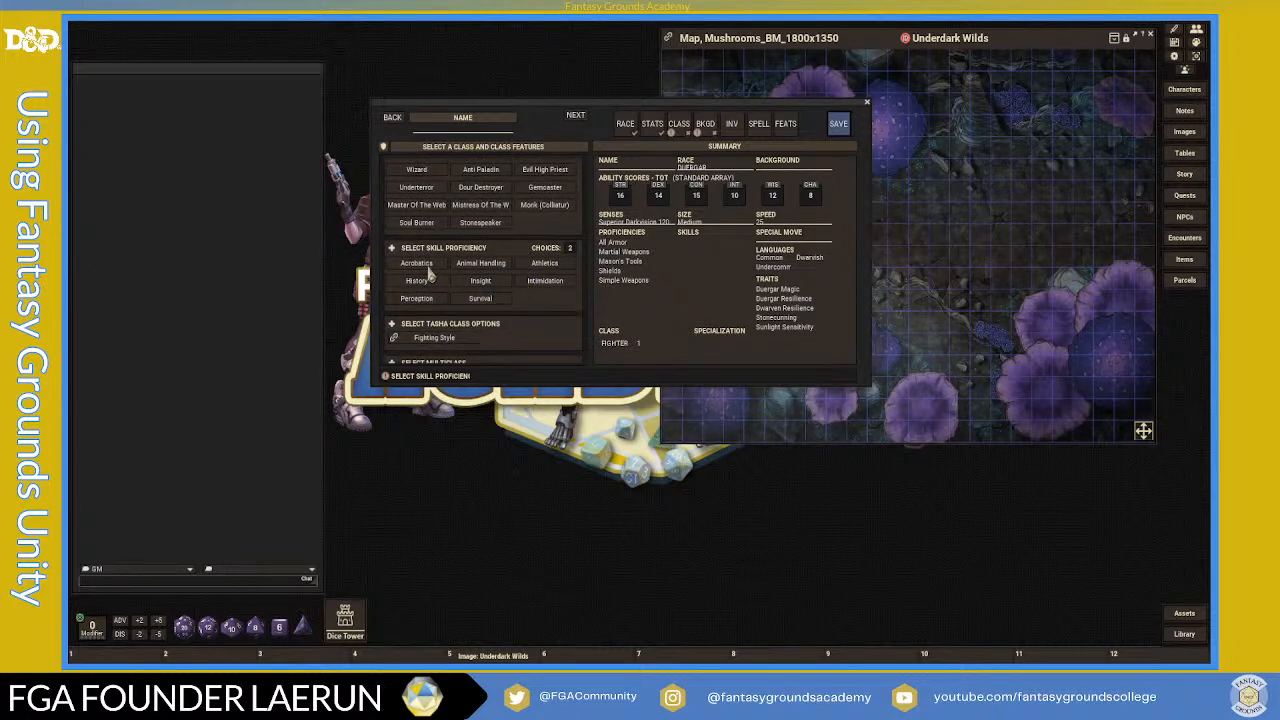
click(543, 266)
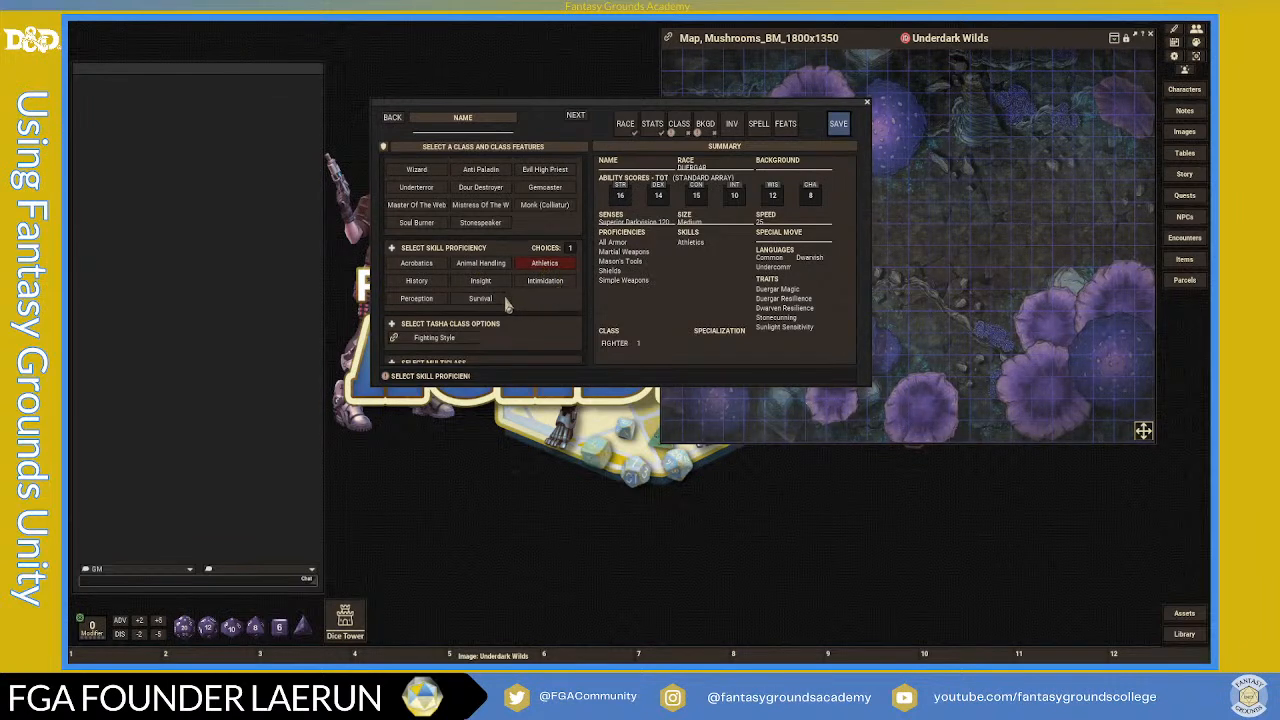
click(541, 283)
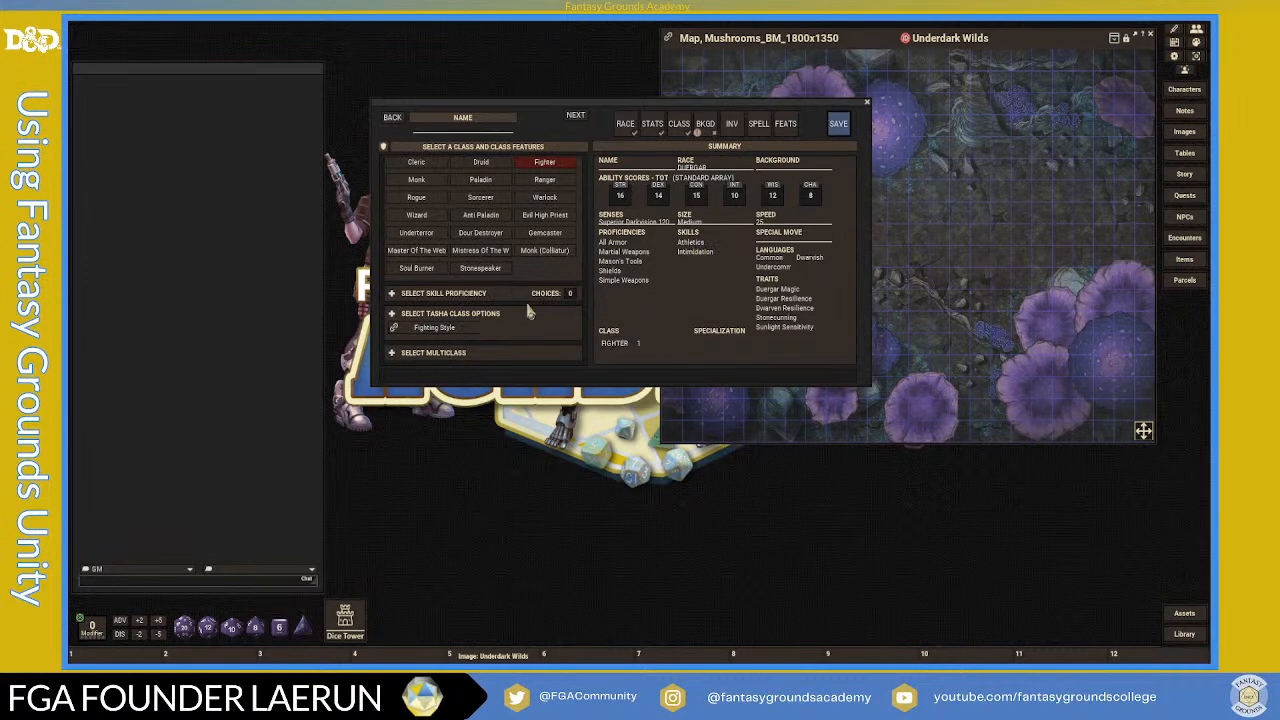
- Take the Fighting Style Tasha class option and advance to backgrounds
click(442, 330)
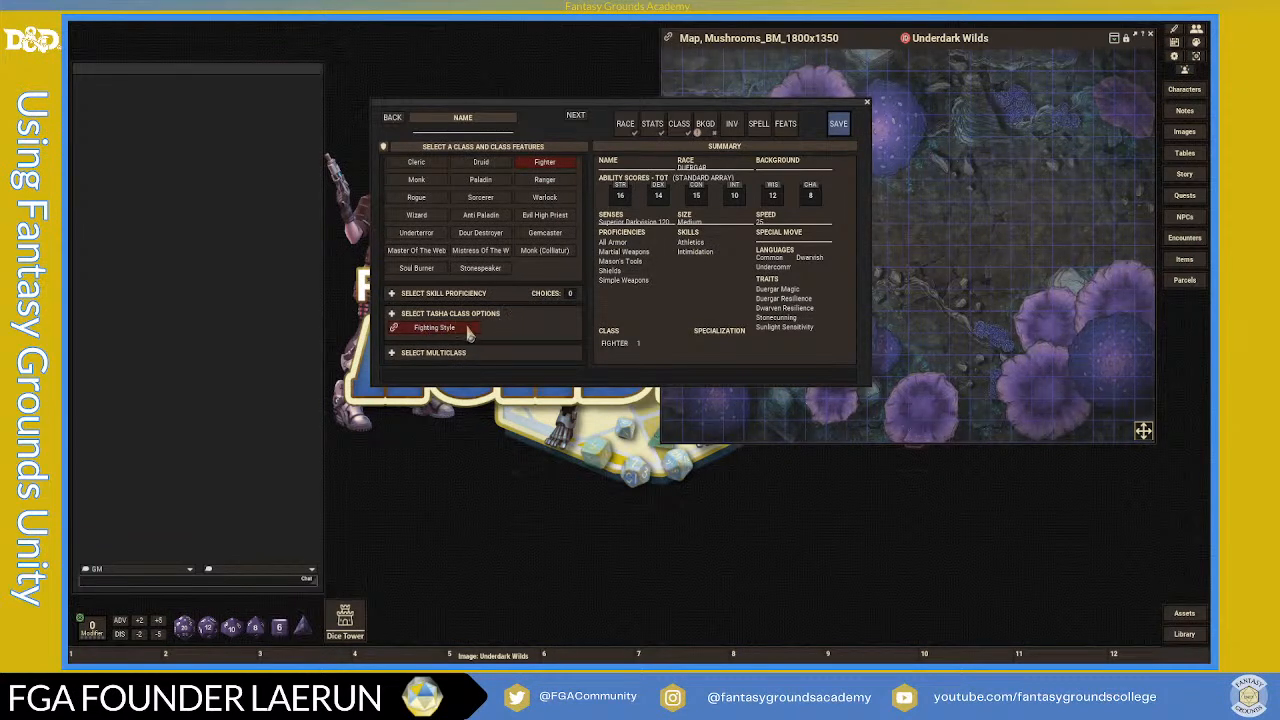
scroll(491, 335, up, 1)
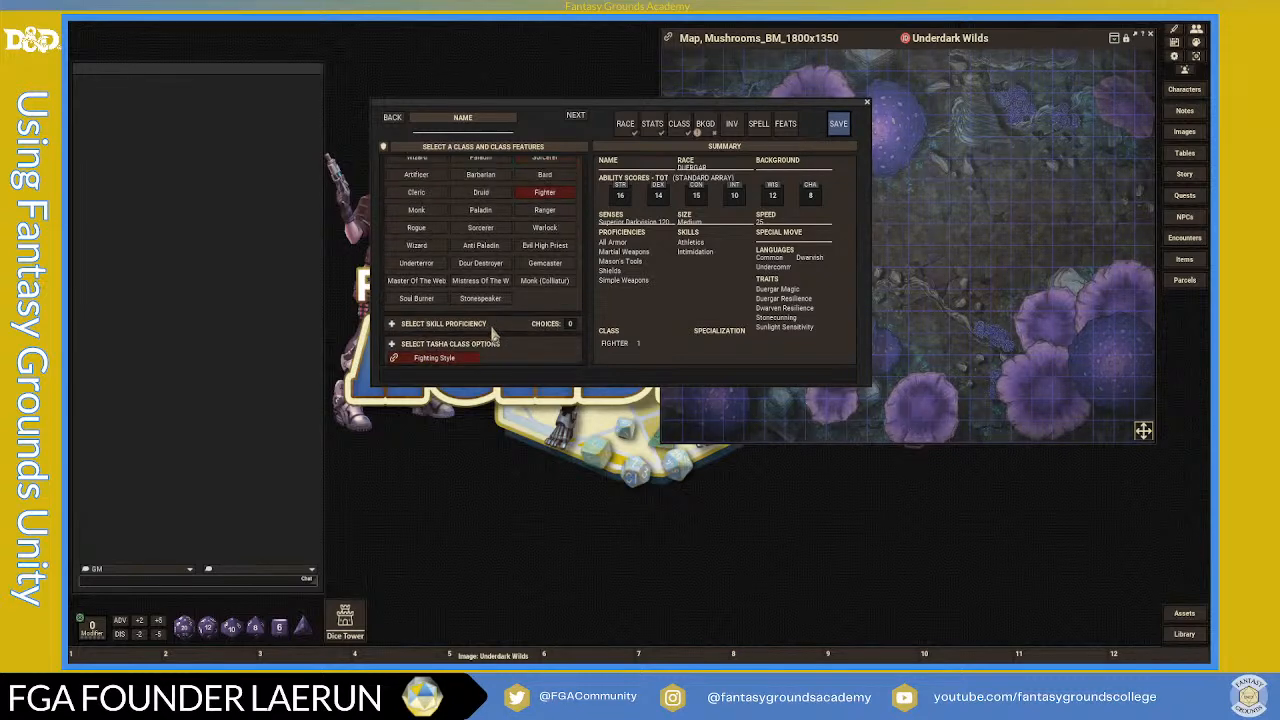
scroll(491, 335, down, 1)
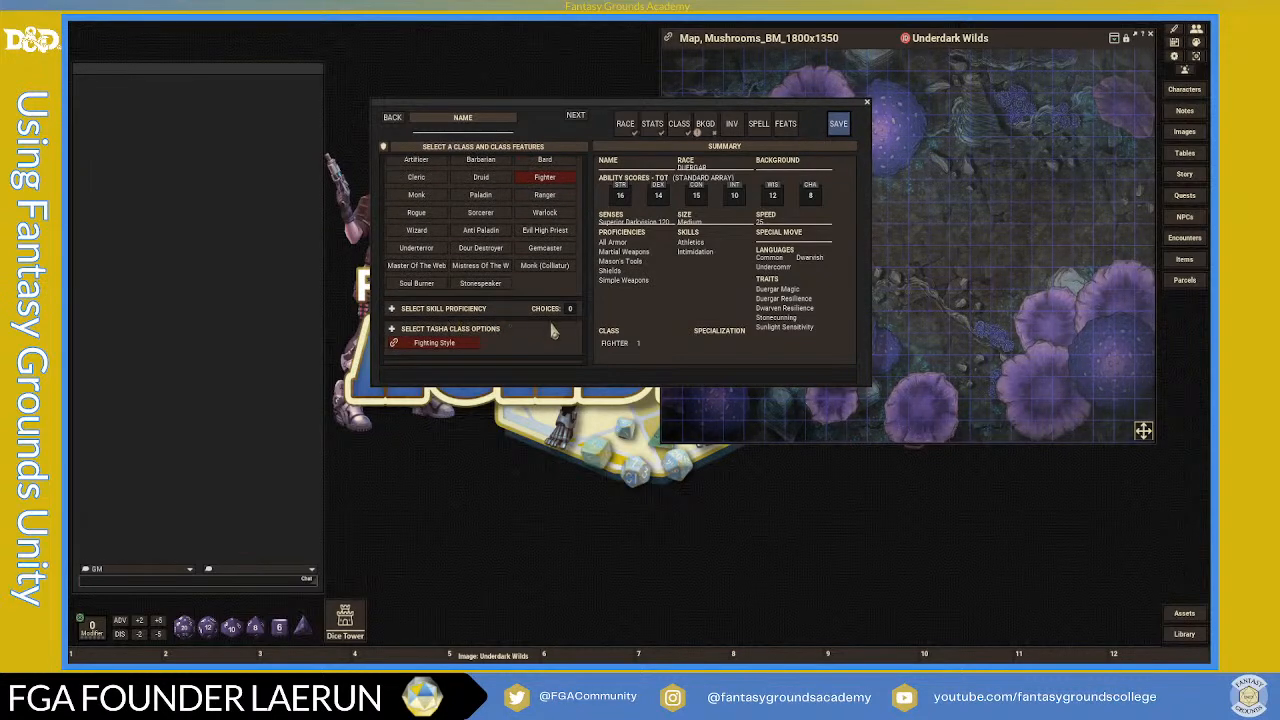
scroll(508, 246, up, 2)
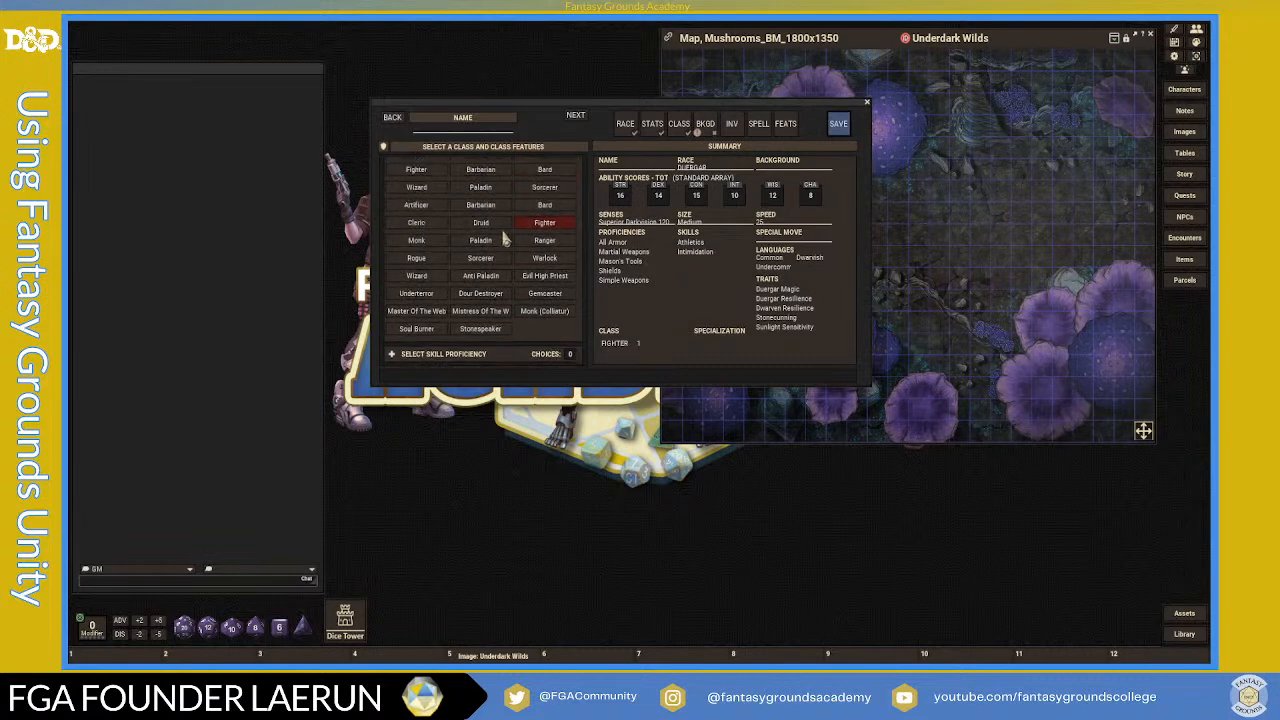
scroll(527, 277, down, 3)
scroll(509, 286, up, 3)
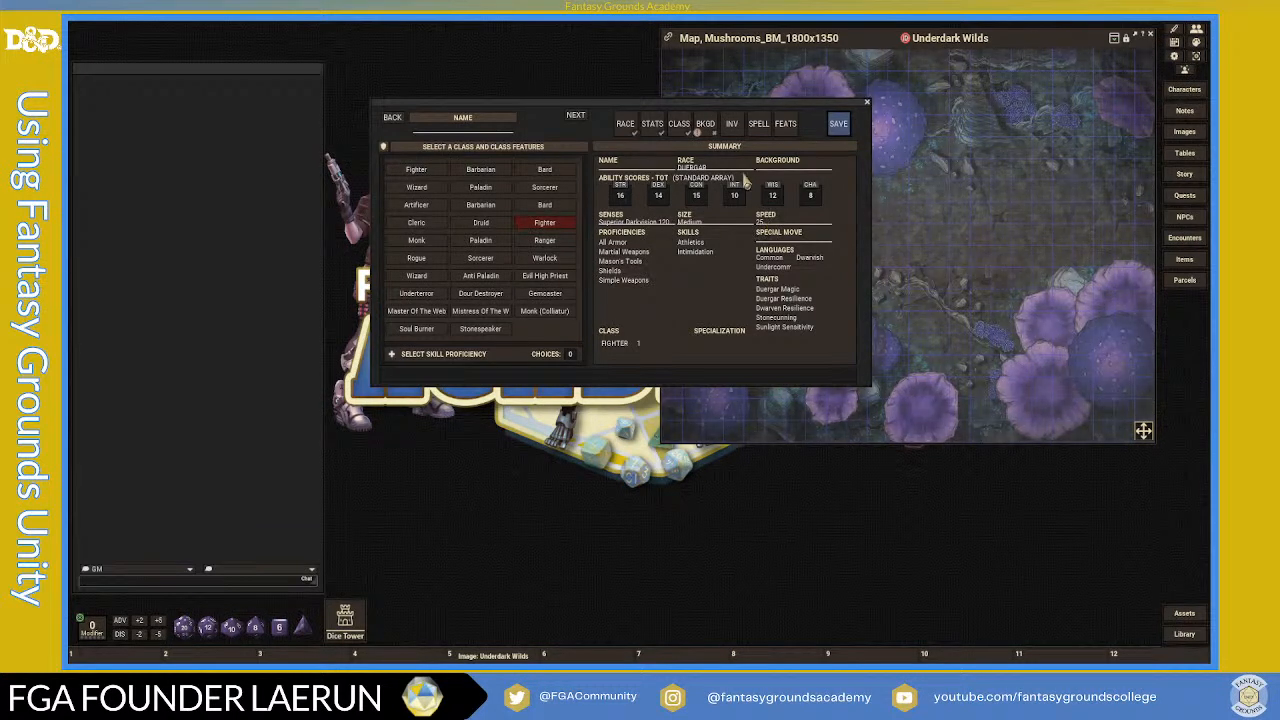
click(707, 130)
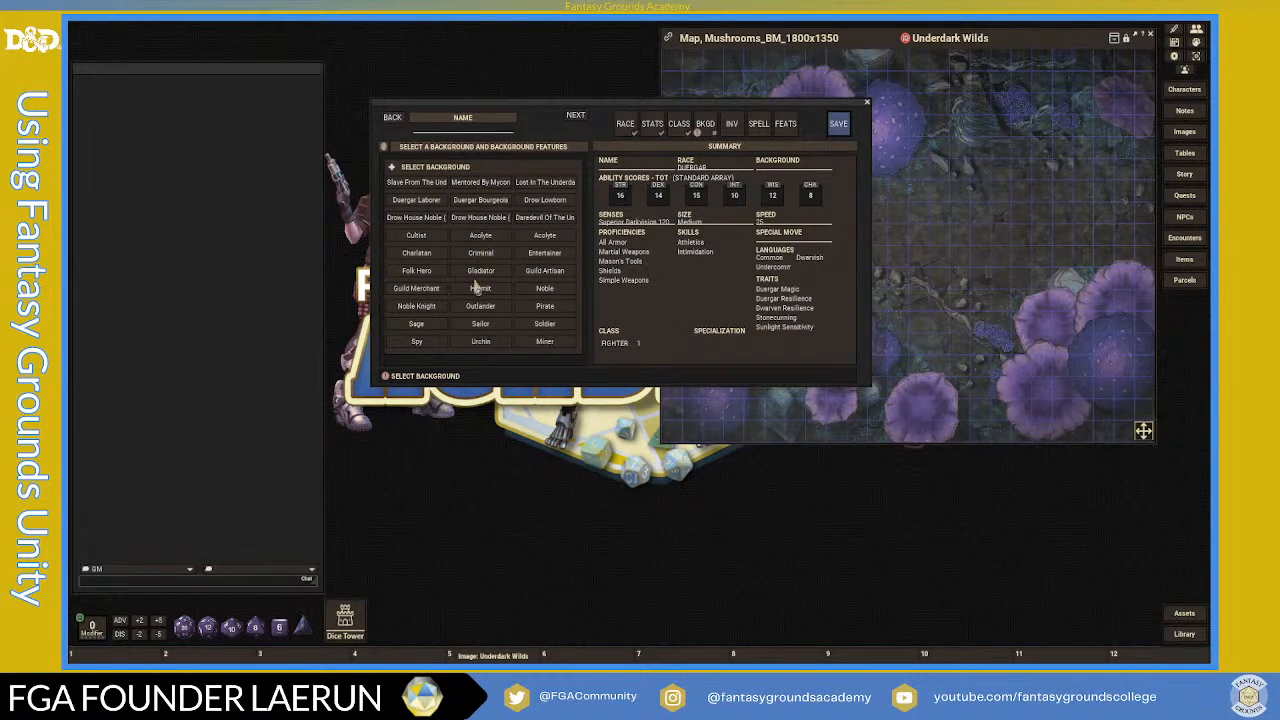
- Pick the Duergar Laborer background with Survival as its skill, then go to INV
click(416, 201)
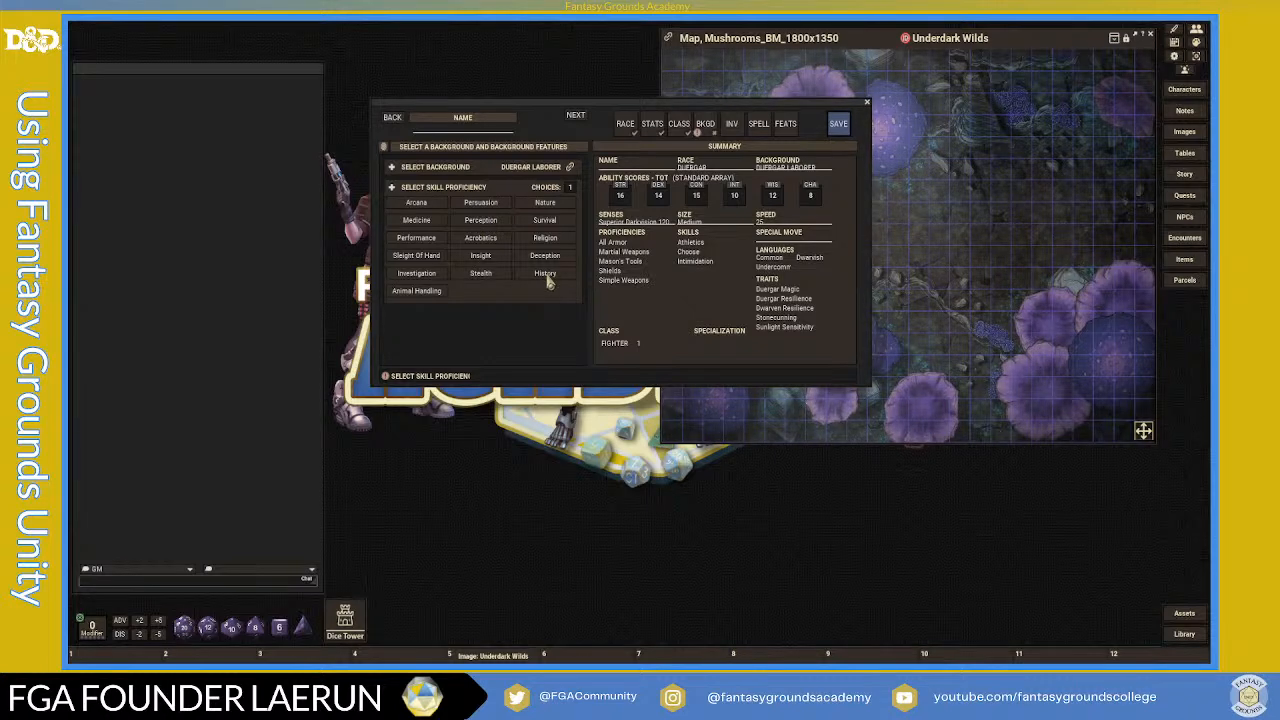
click(556, 219)
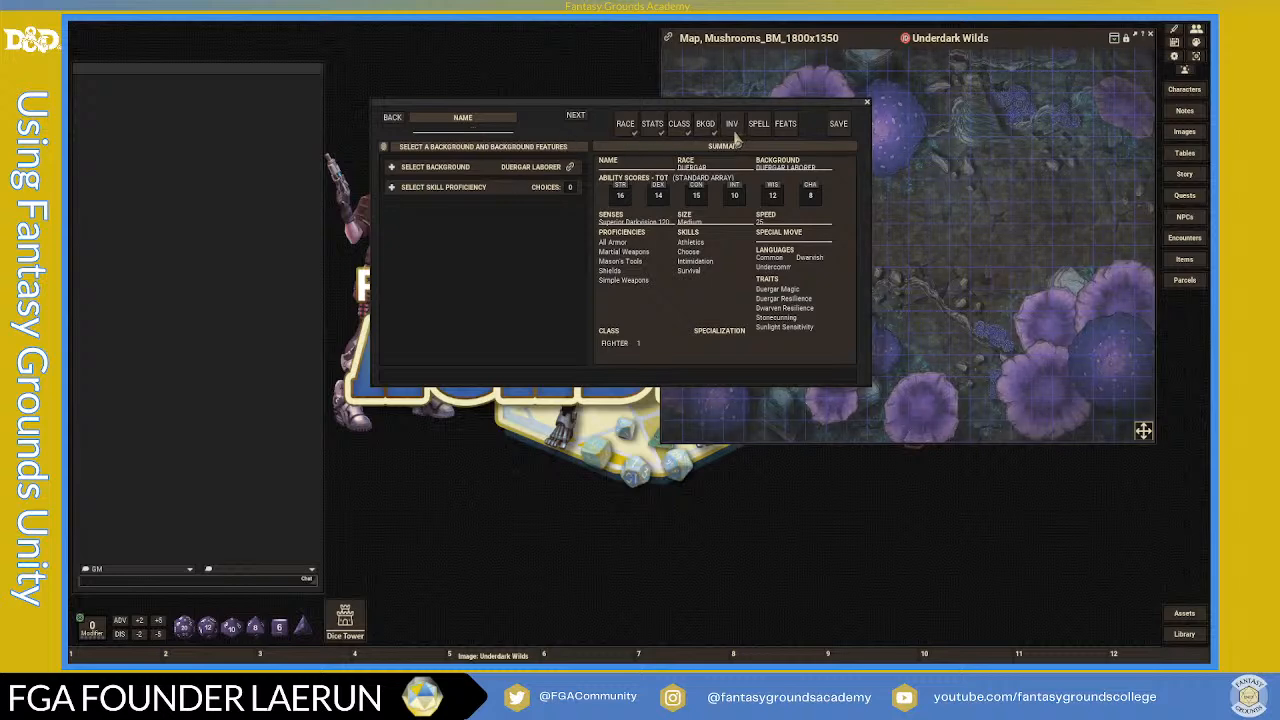
click(733, 126)
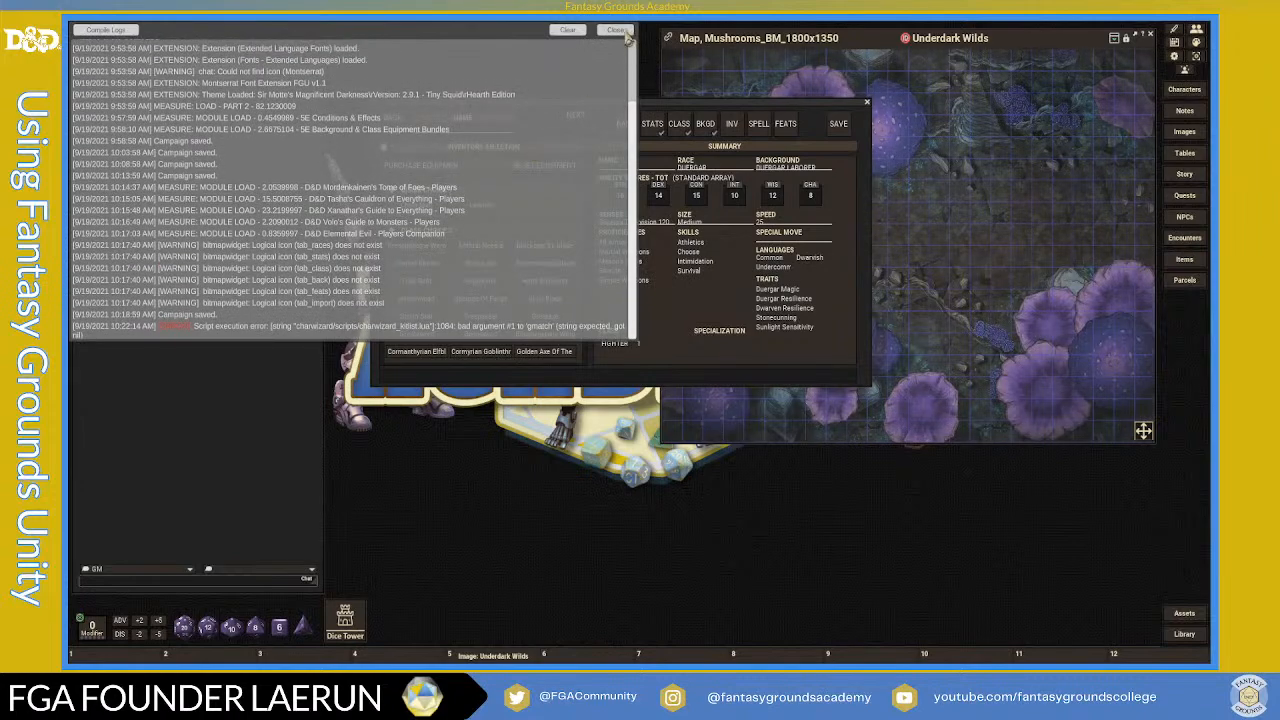
- Dismiss the error log and take Chain Mail as the first class equipment choice
click(617, 31)
scroll(482, 264, down, 3)
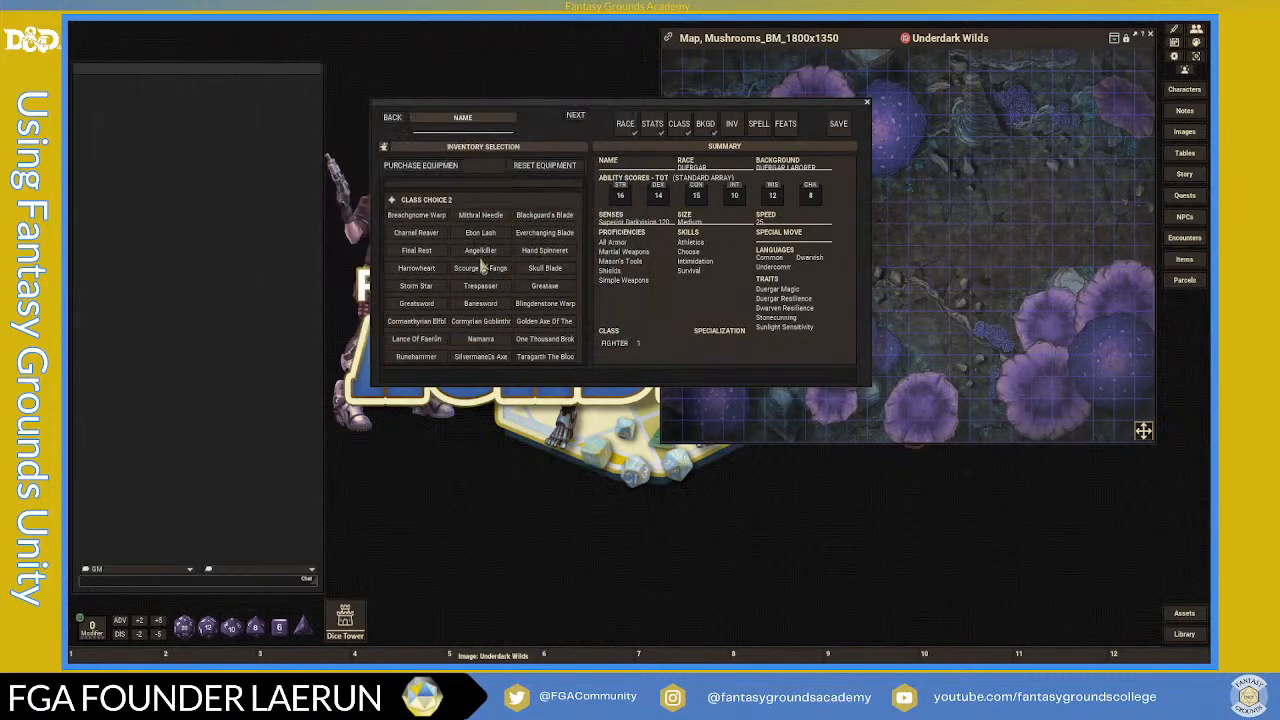
scroll(482, 264, up, 3)
scroll(476, 253, down, 3)
scroll(476, 253, up, 3)
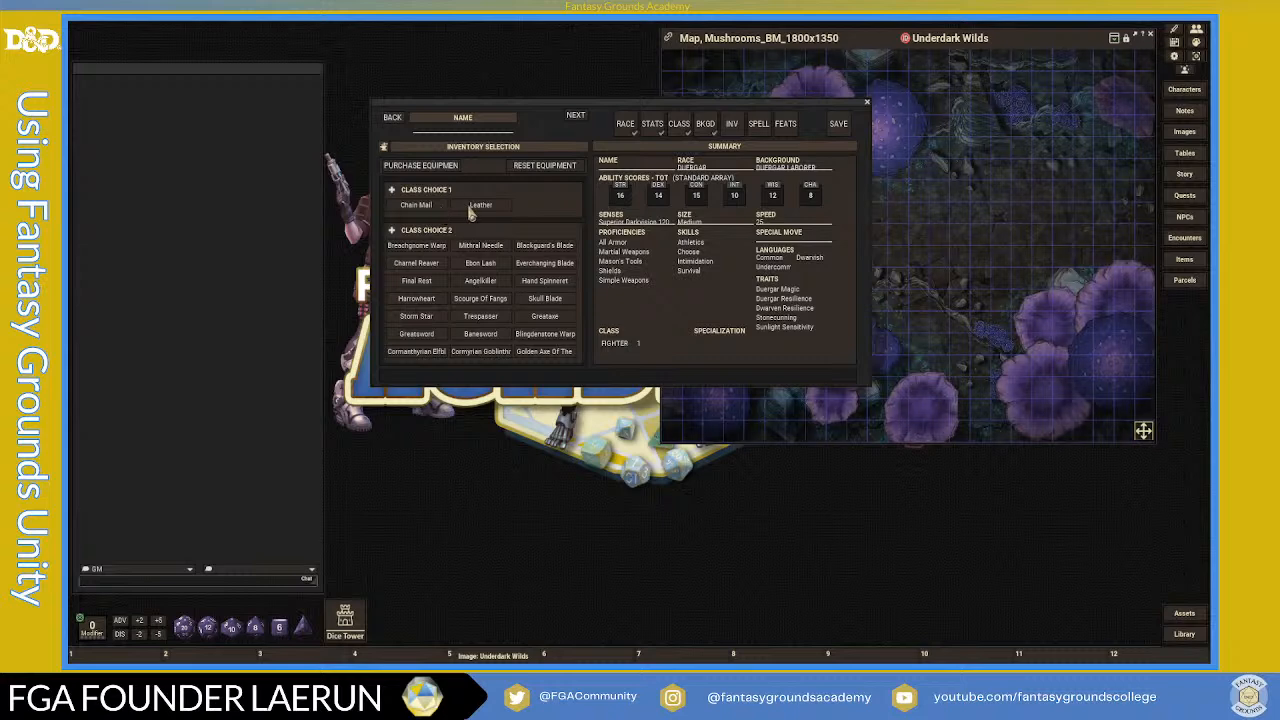
click(418, 205)
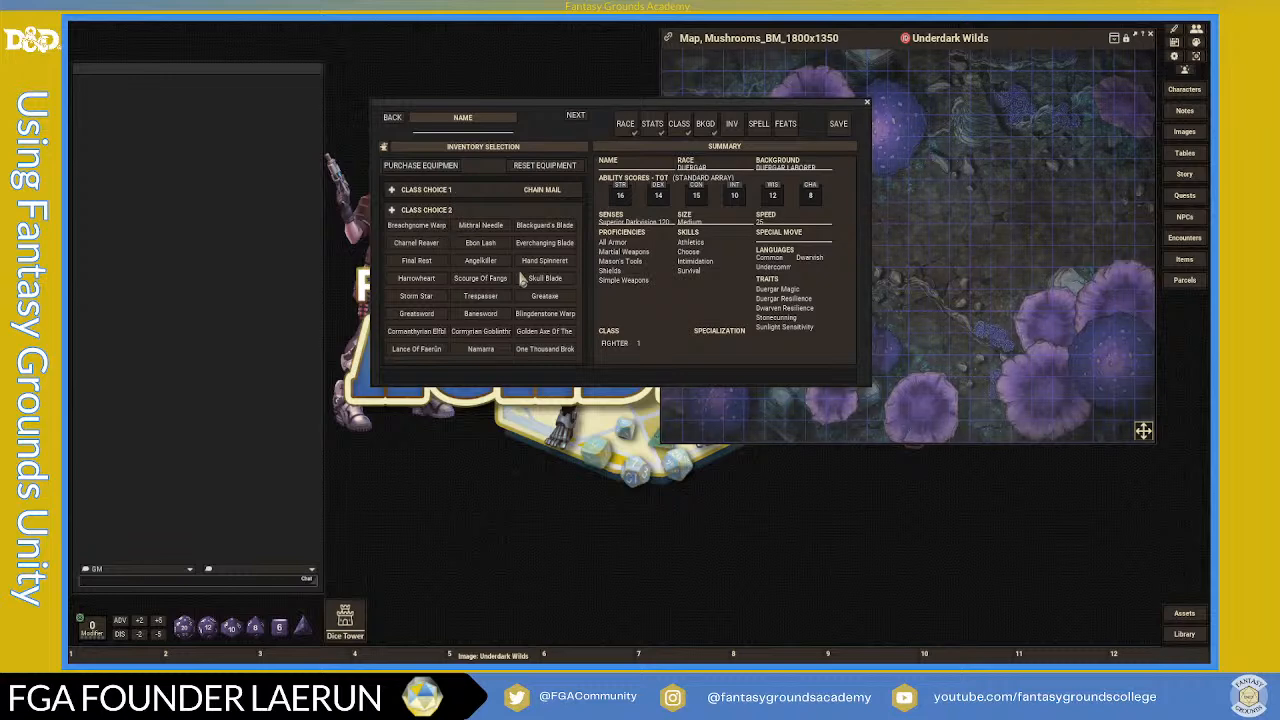
- Review the remaining equipment choices and advance to spells, dismissing the error log
scroll(521, 280, down, 3)
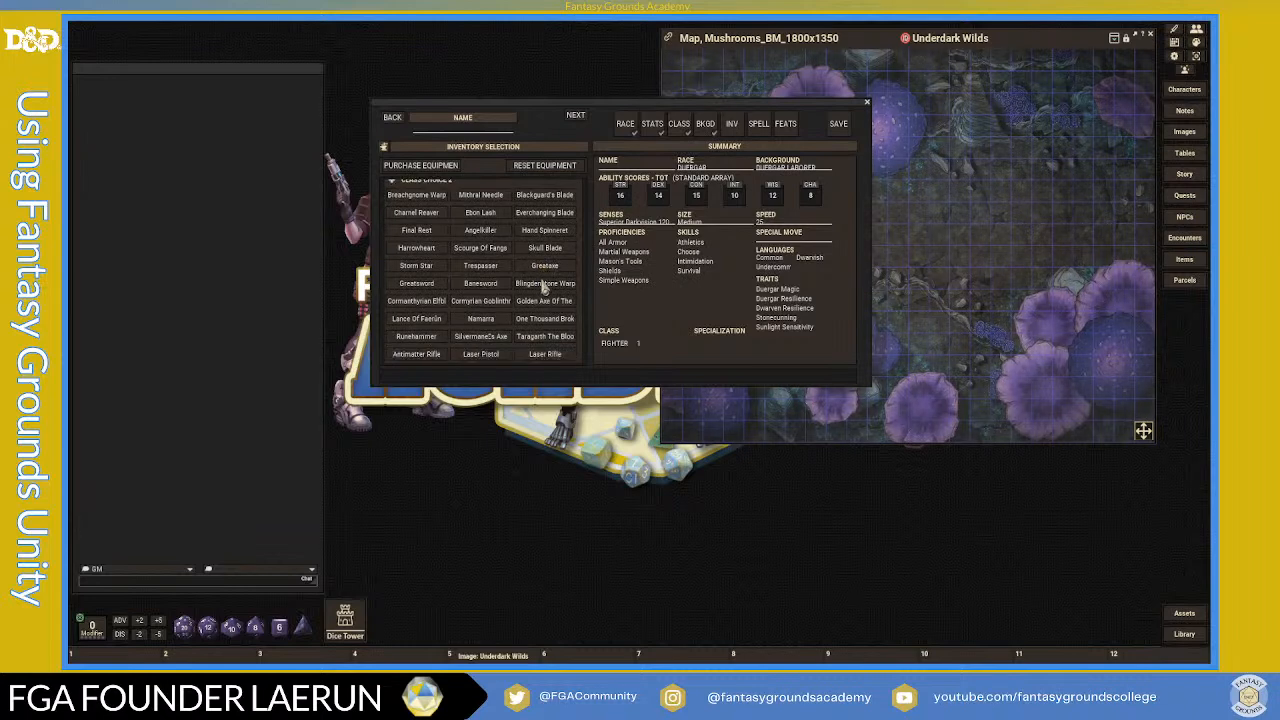
scroll(543, 287, down, 2)
scroll(545, 287, down, 1)
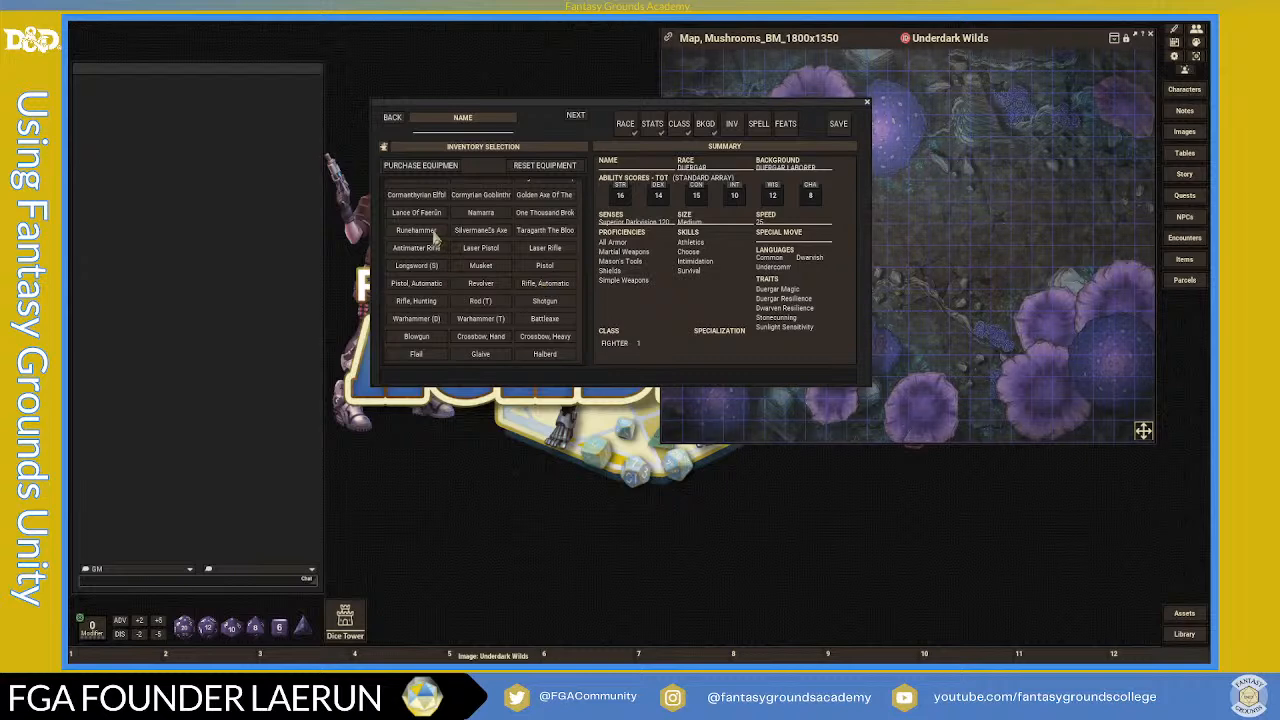
scroll(433, 237, up, 1)
scroll(521, 275, down, 10)
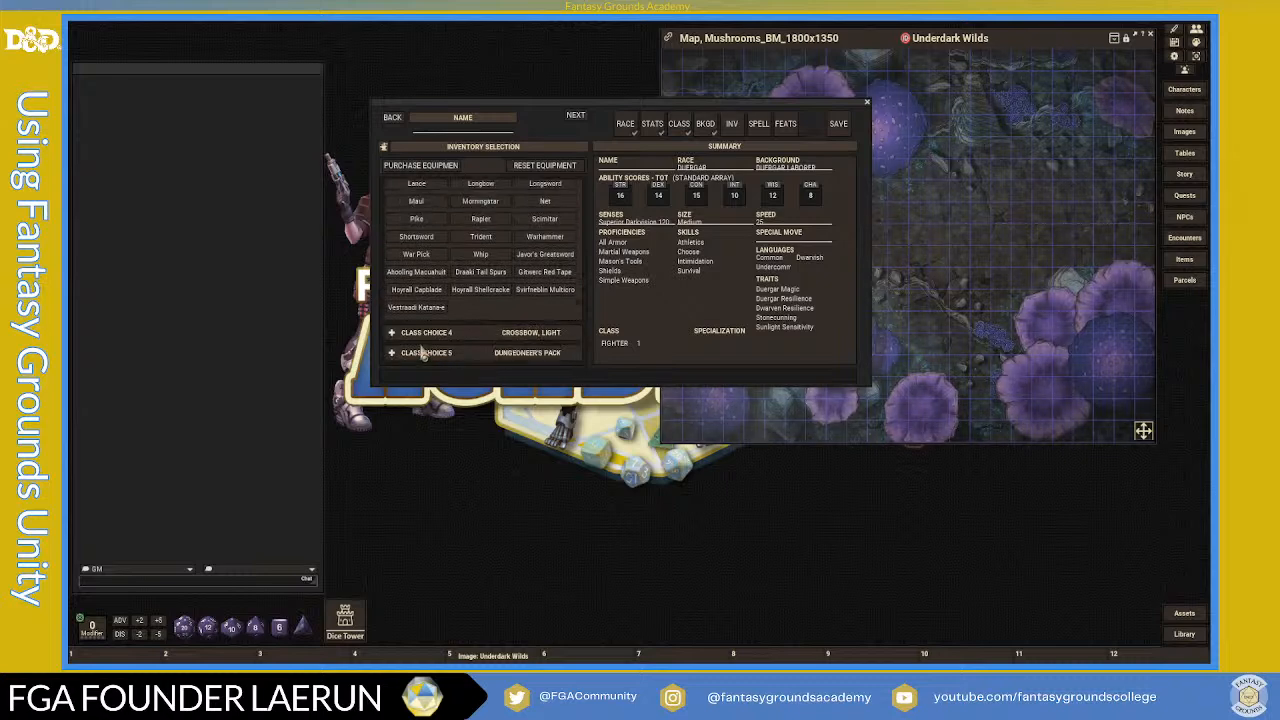
scroll(452, 296, down, 10)
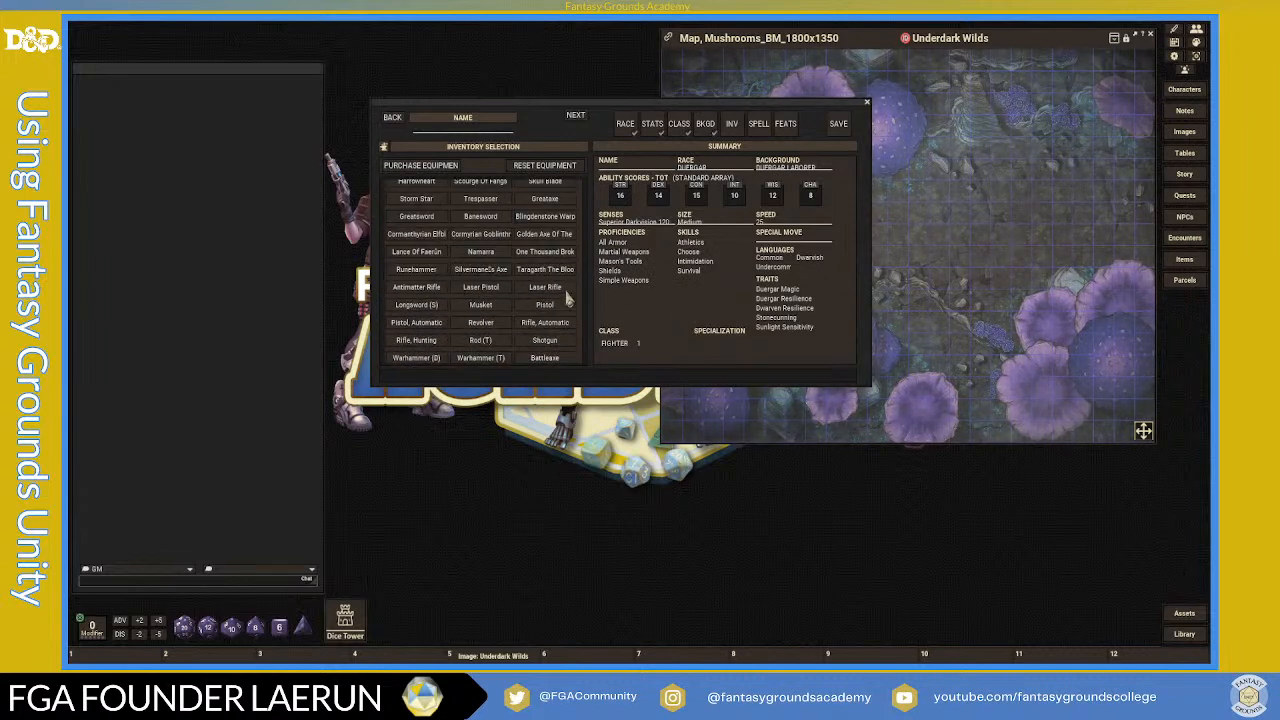
scroll(547, 265, up, 5)
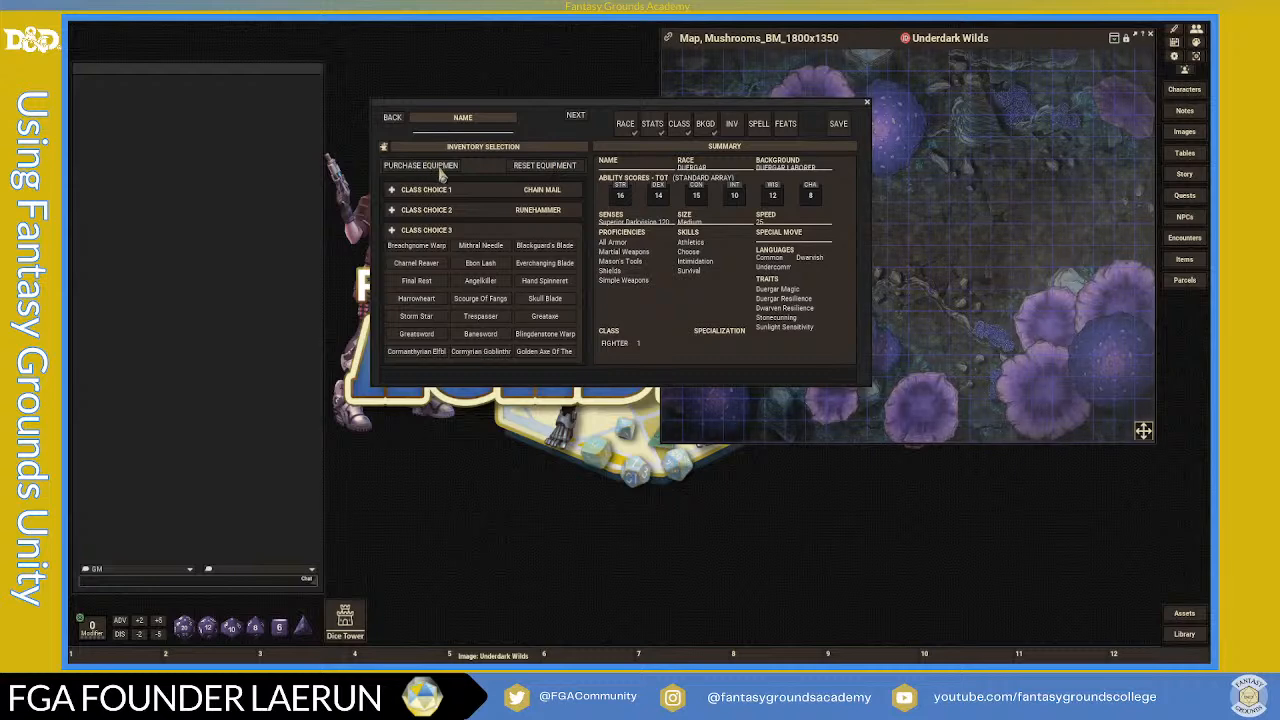
click(761, 126)
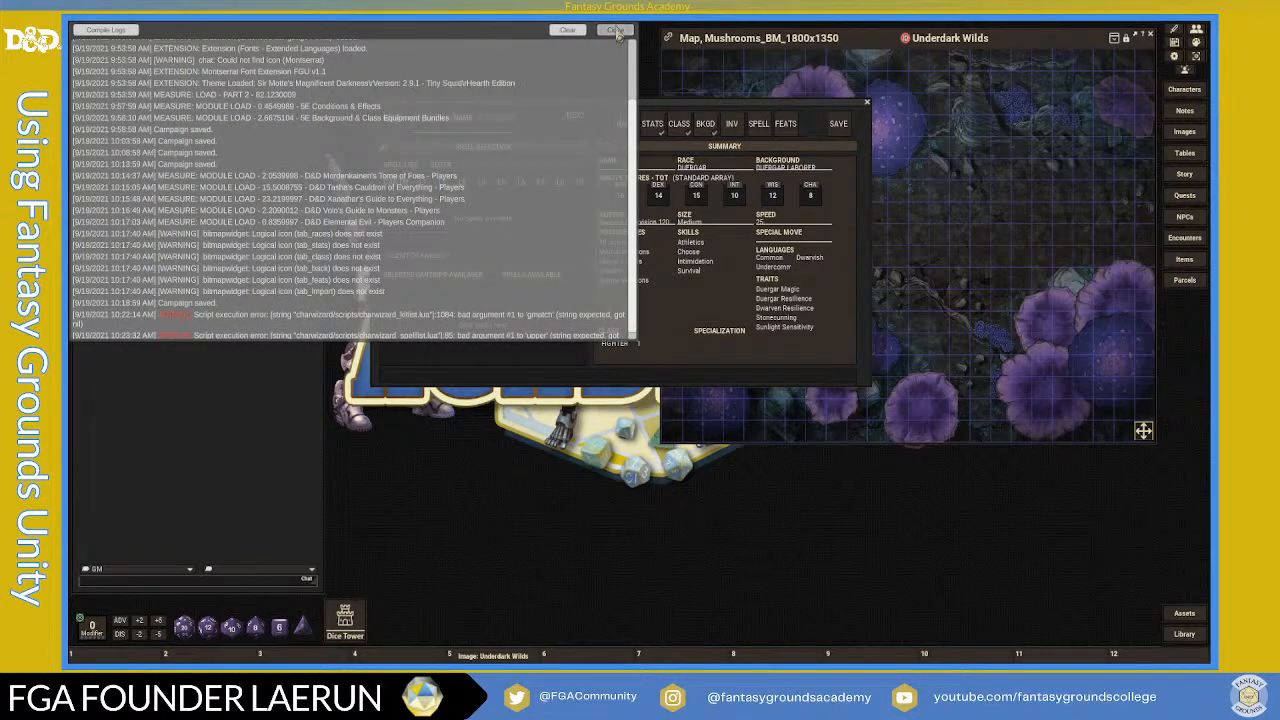
click(615, 30)
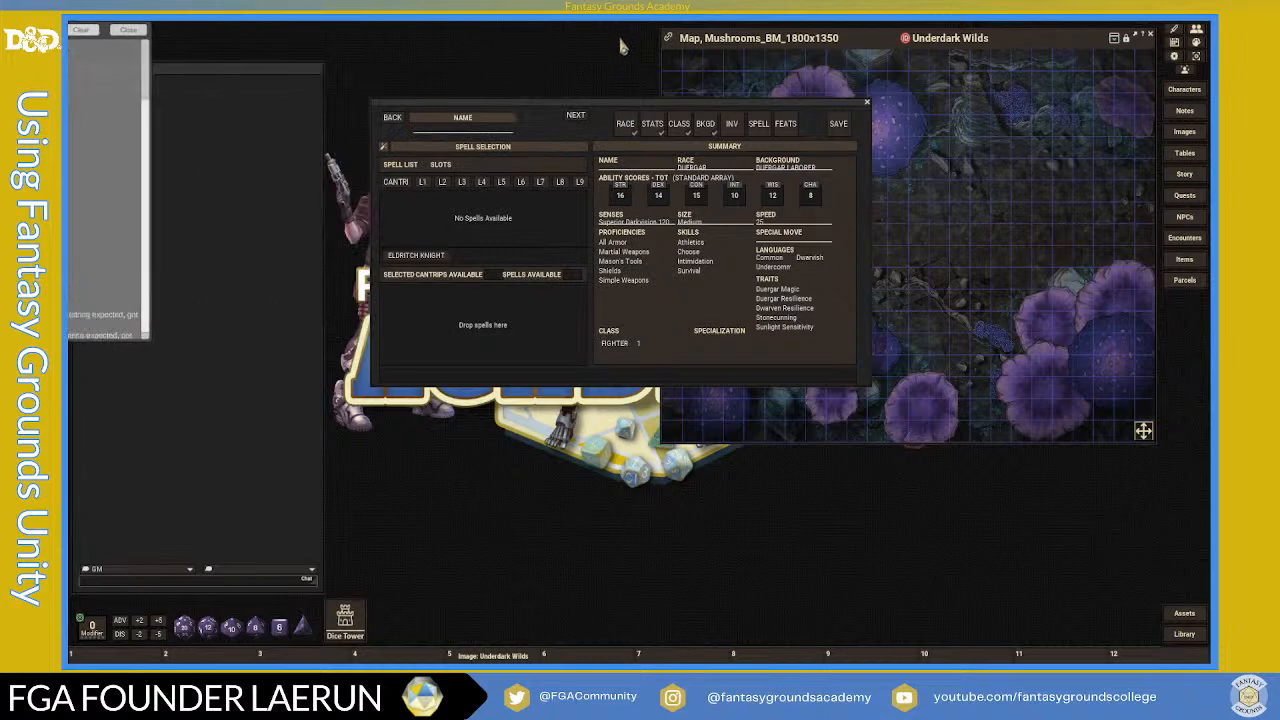
- Name the character 'Duergar Fighter' on the FEATS page and save it
click(786, 127)
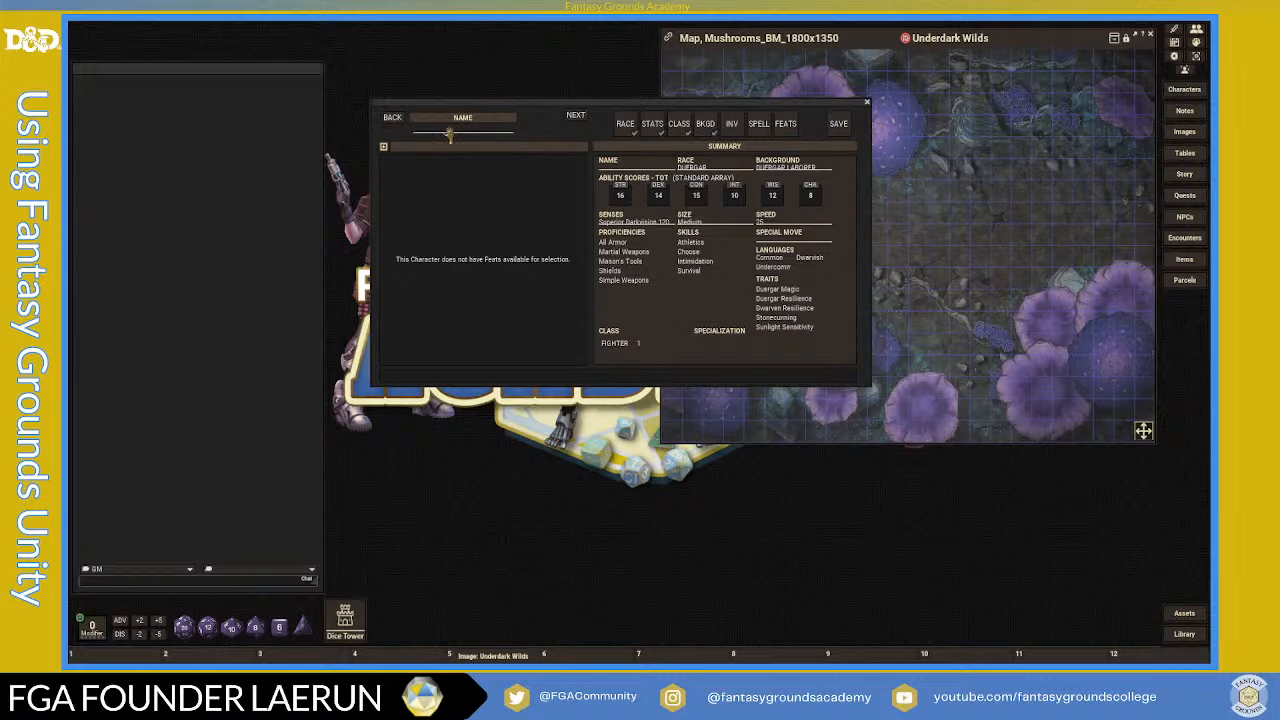
text(rgar)
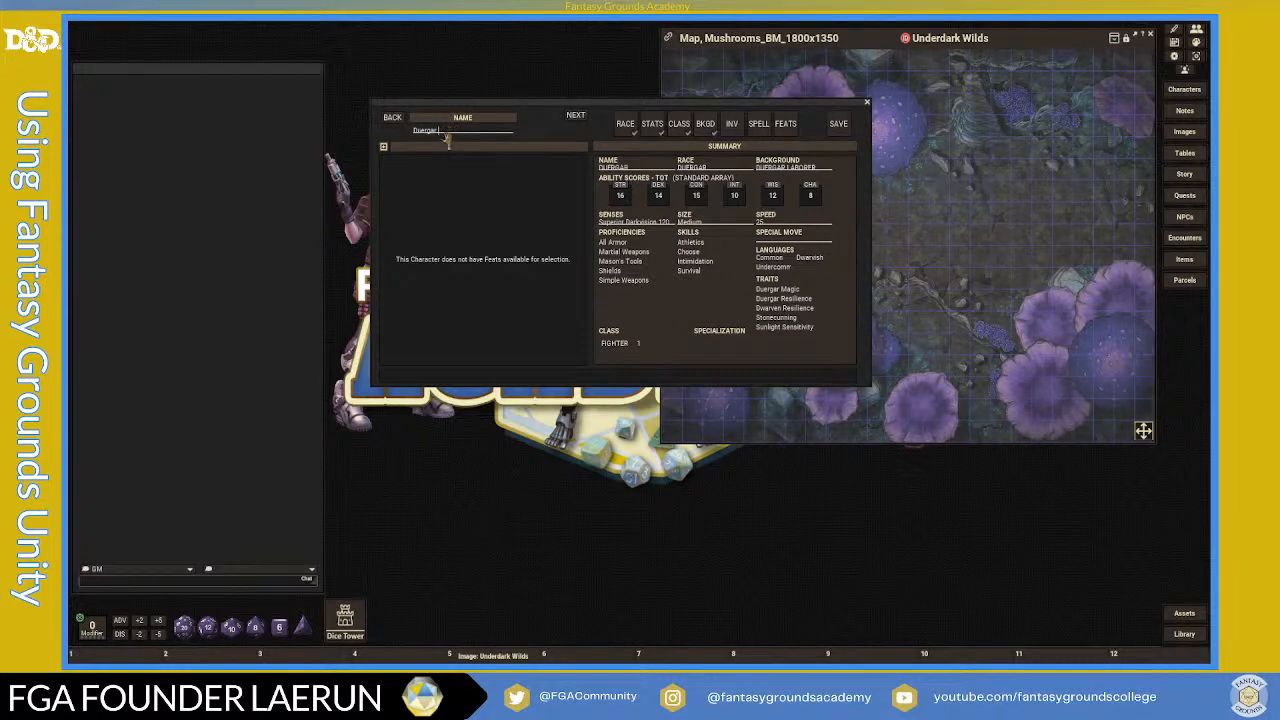
text( Fighter)
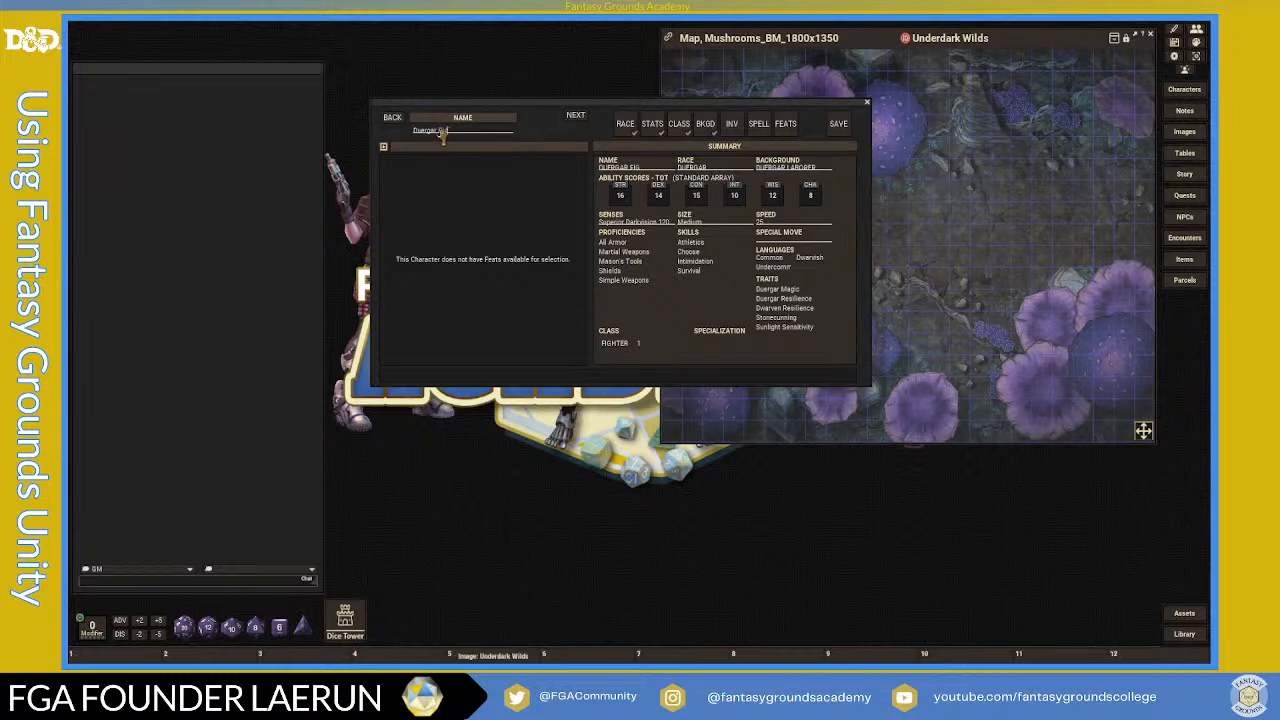
click(840, 128)
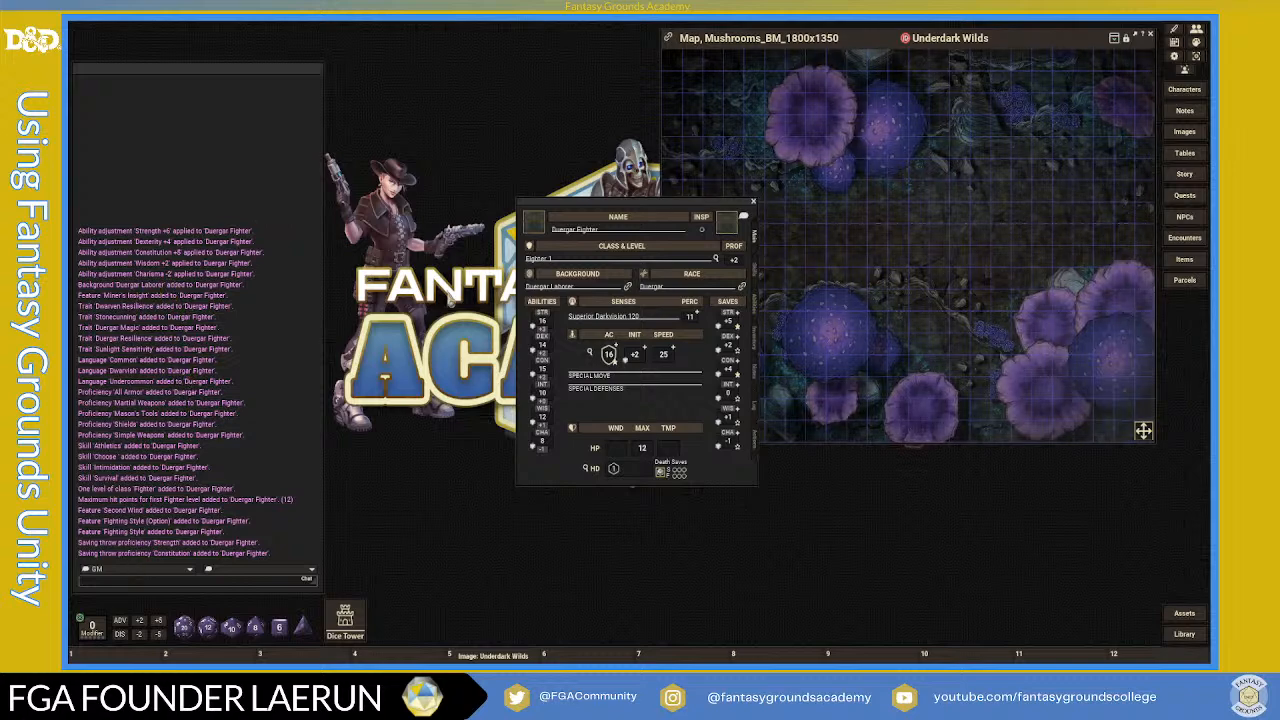
- Place the character sheet top-left, stretch it taller, and view its Abilities and Skills tabs
drag(612, 207, 483, 71)
drag(625, 348, 625, 560)
drag(505, 75, 451, 35)
drag(577, 520, 580, 586)
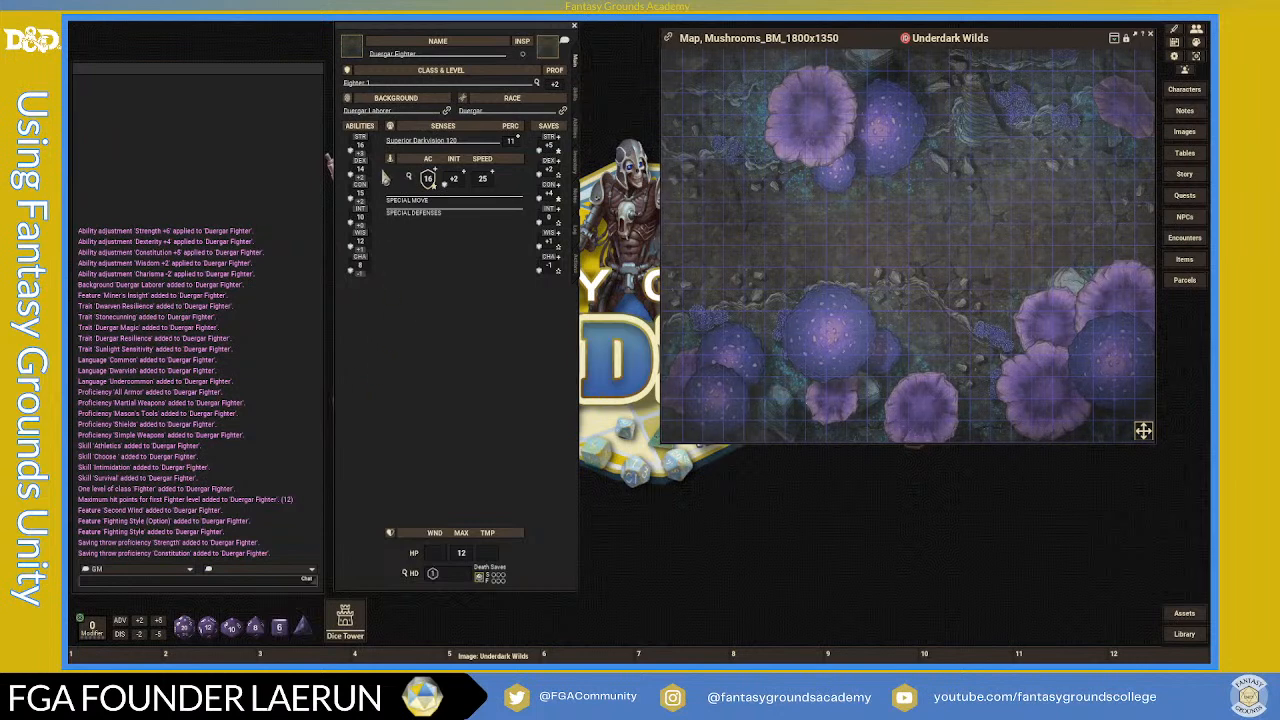
click(577, 127)
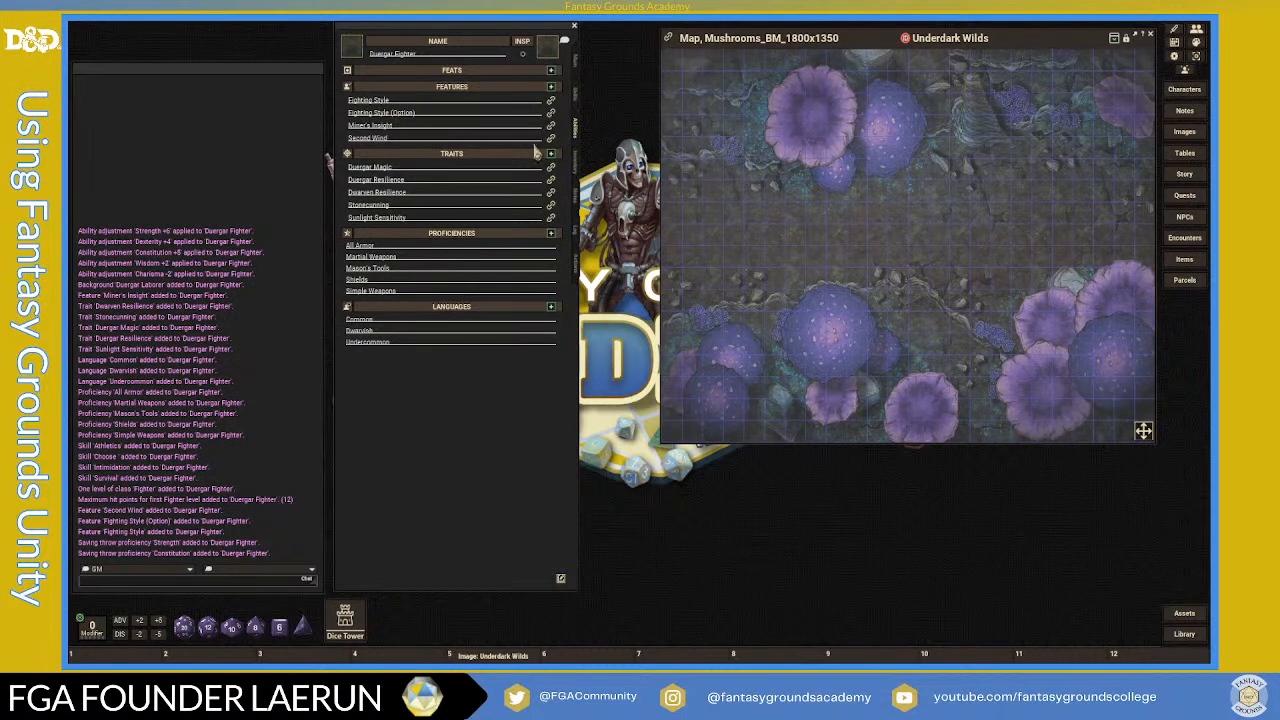
click(577, 100)
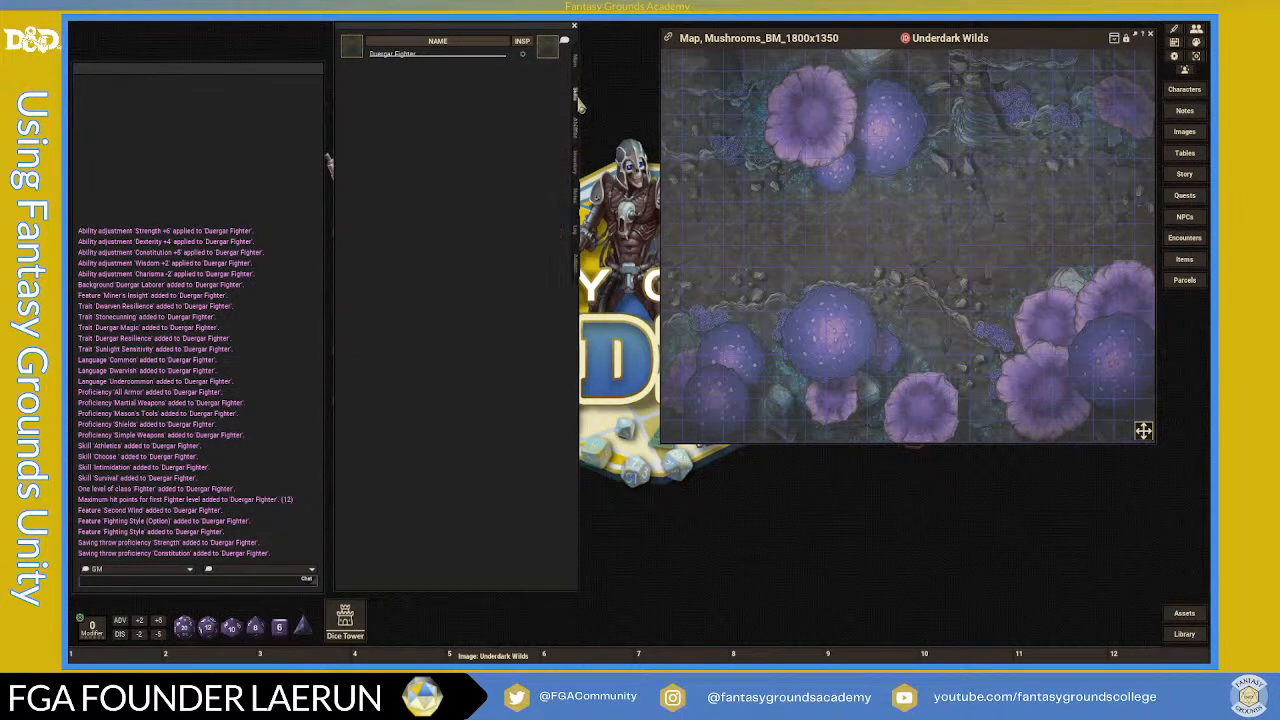
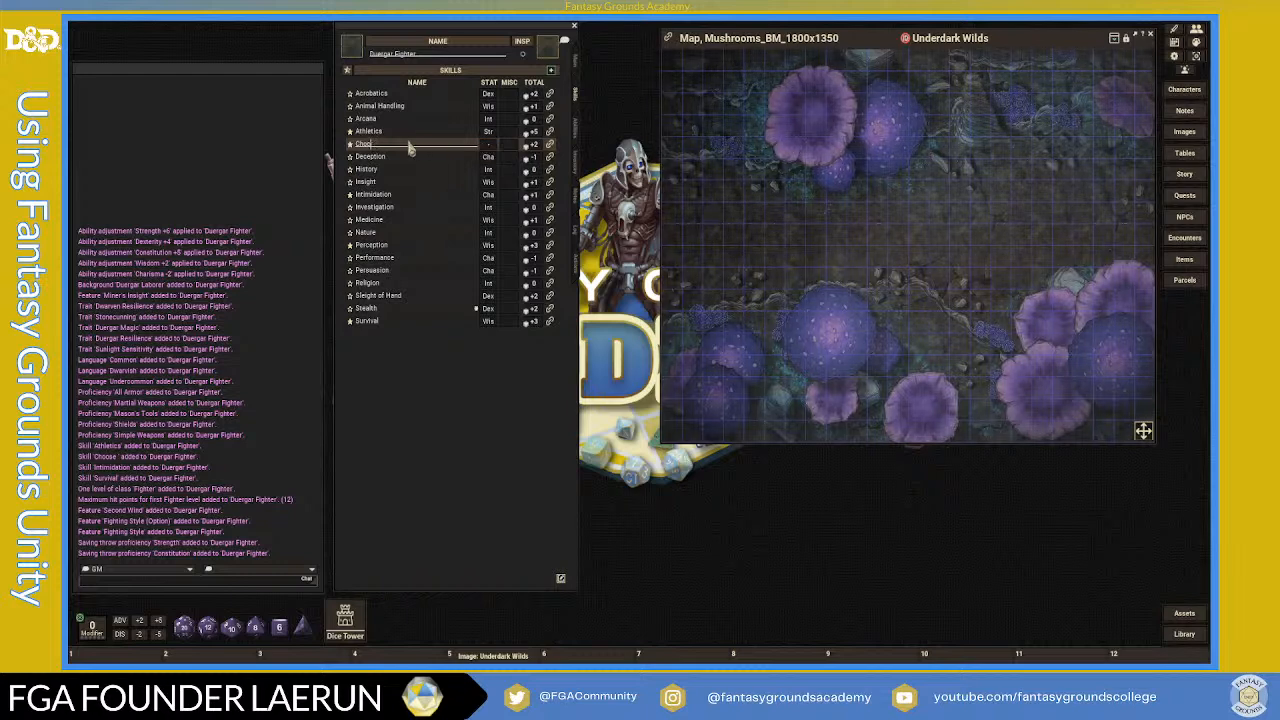
- Switch the Mason's Tools skill to Wisdom, then view the fighter's features, traits and proficiencies
key(shift)
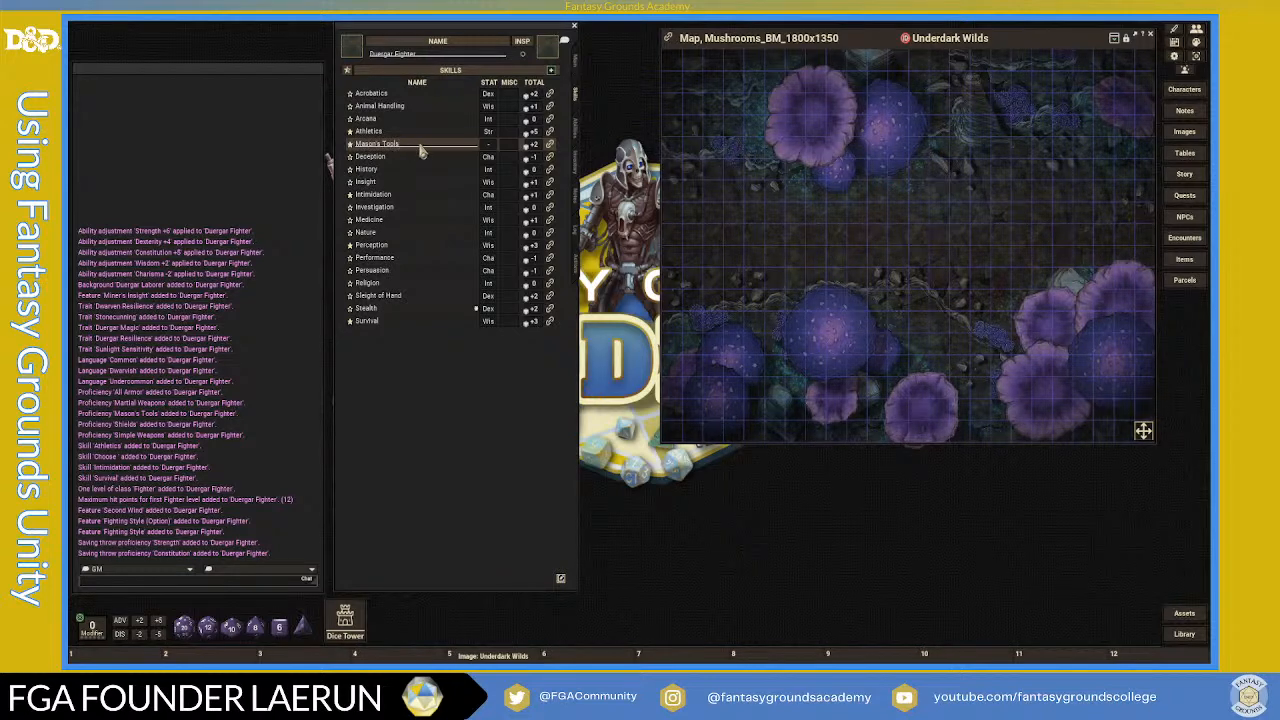
click(488, 146)
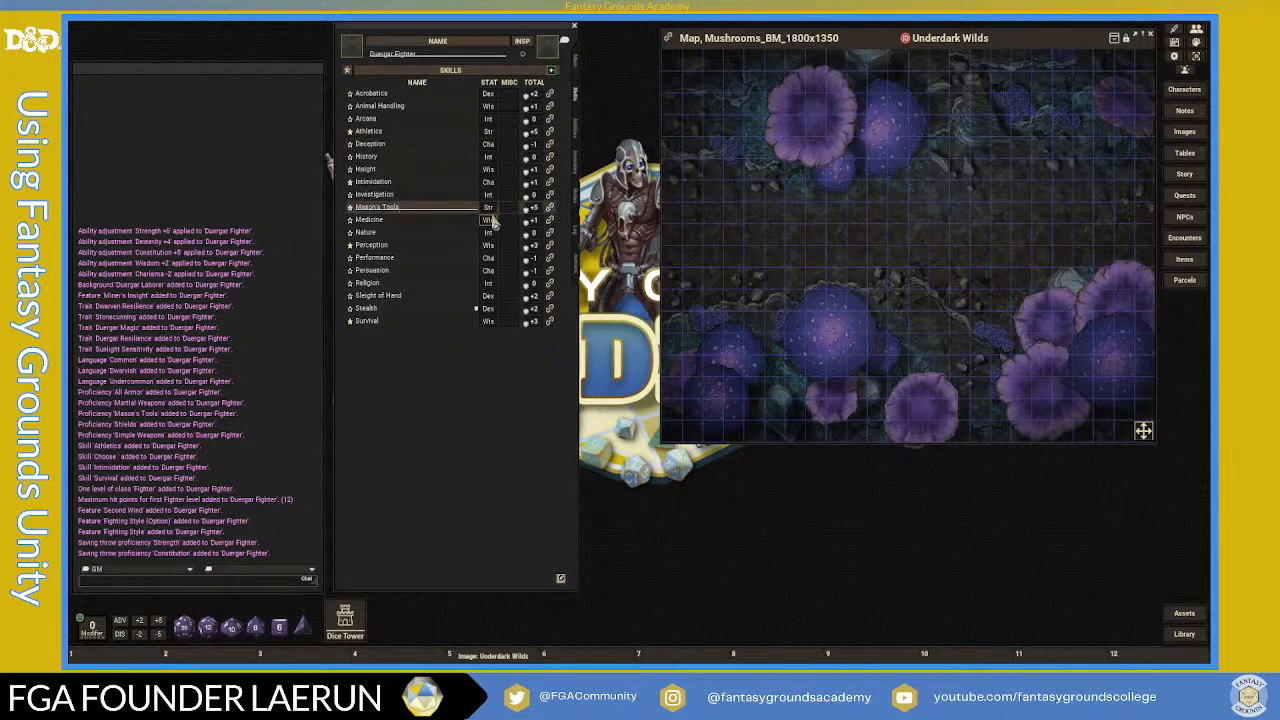
click(489, 208)
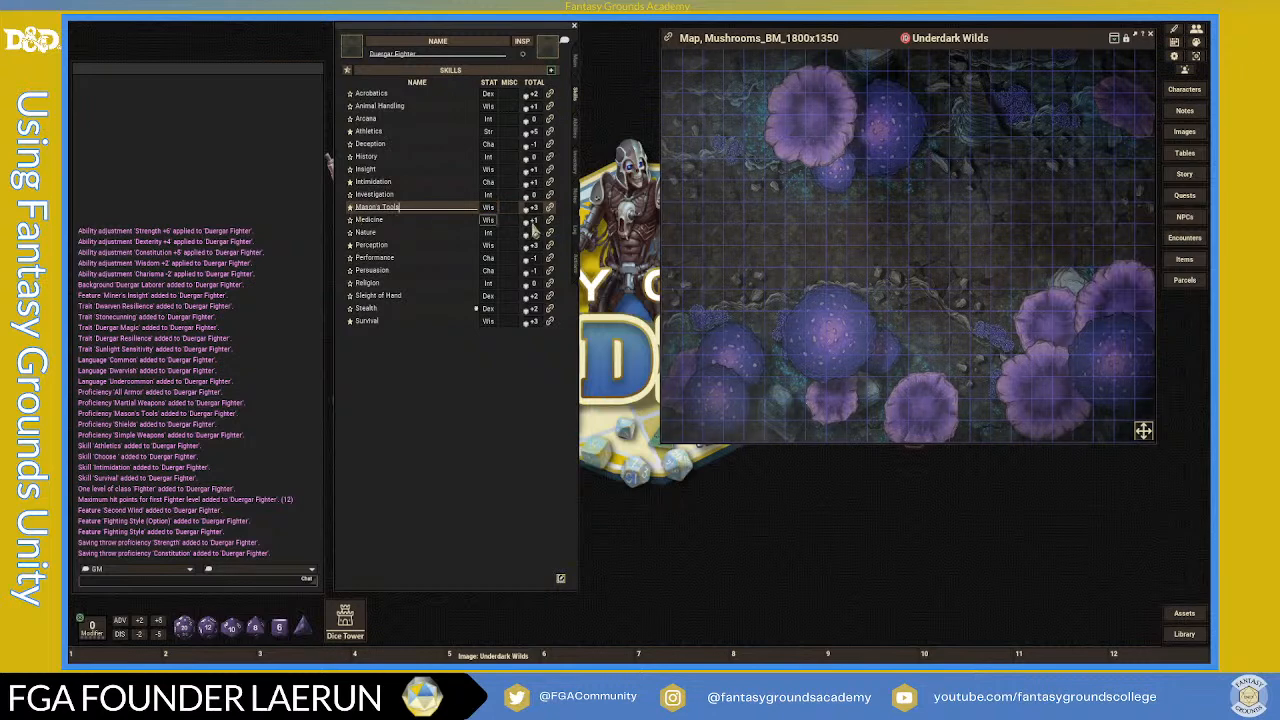
click(575, 128)
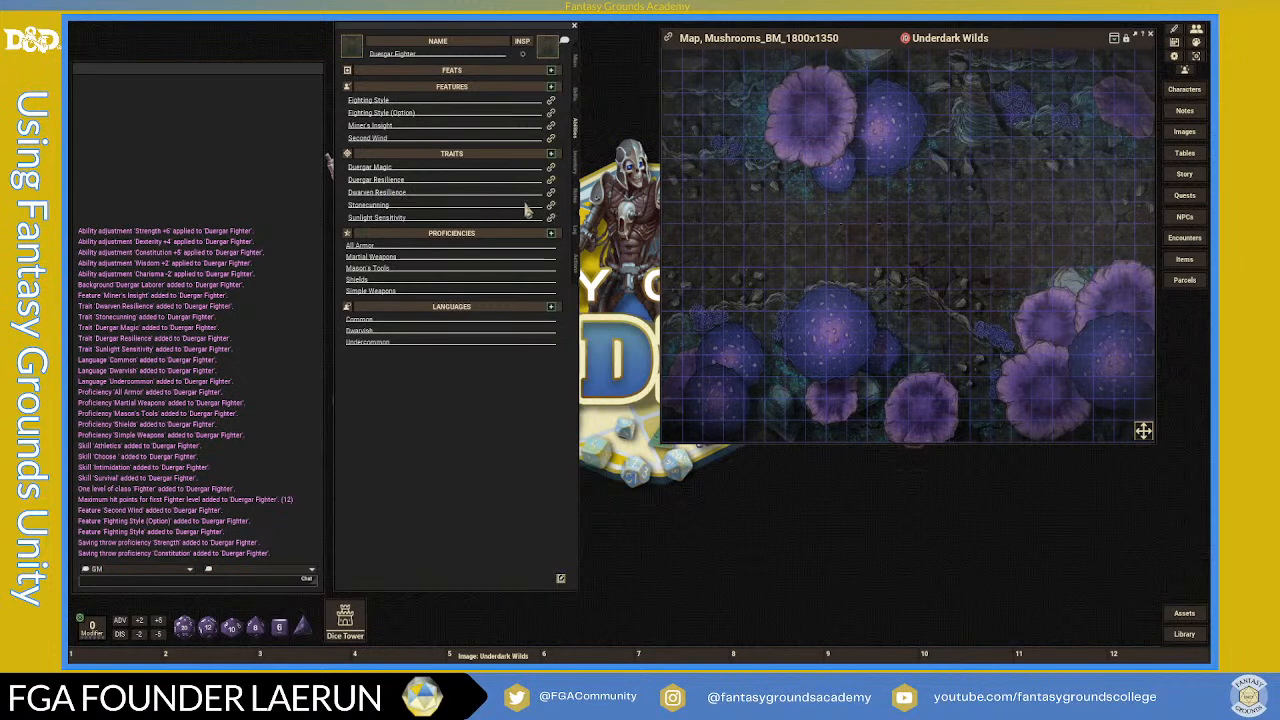
click(552, 182)
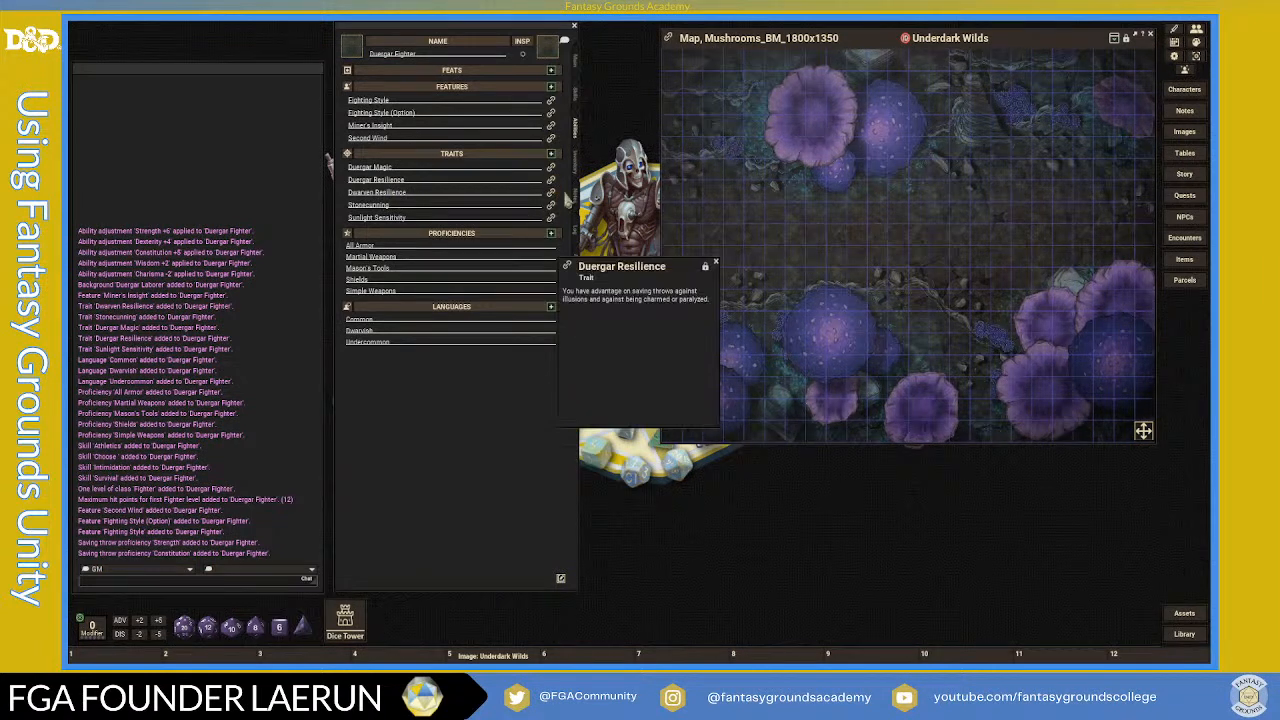
drag(621, 273, 720, 204)
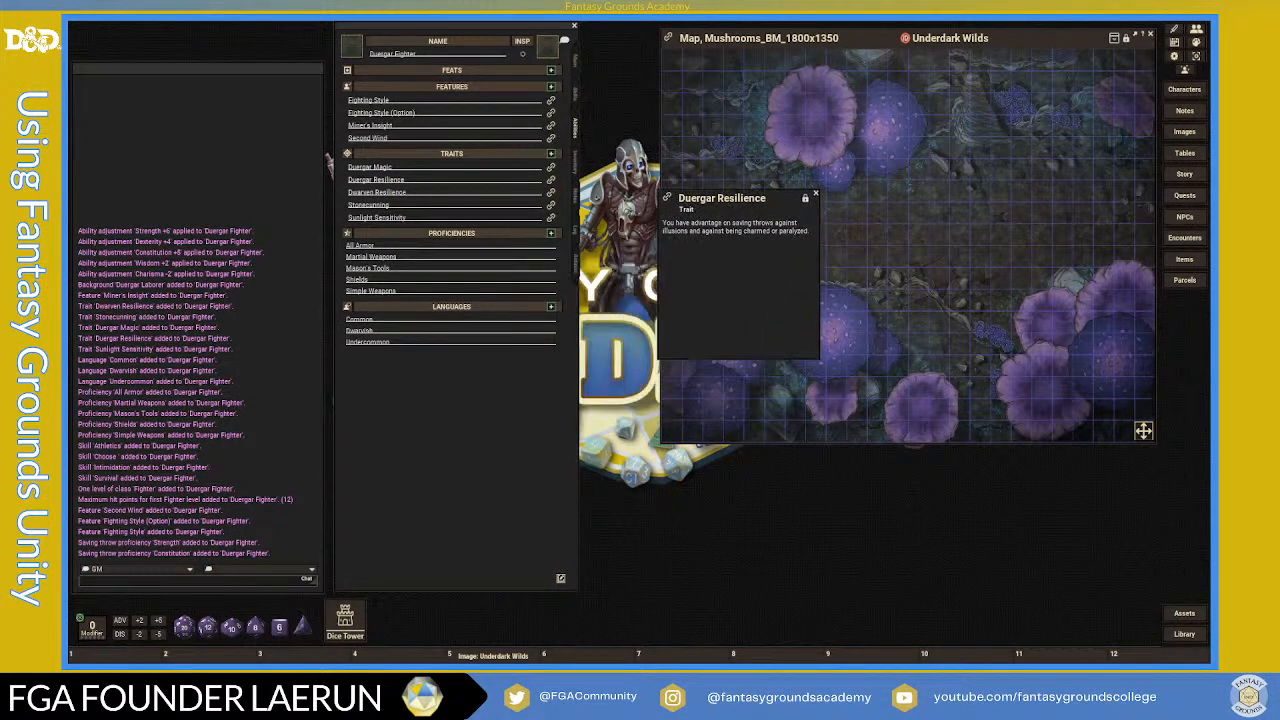
click(551, 192)
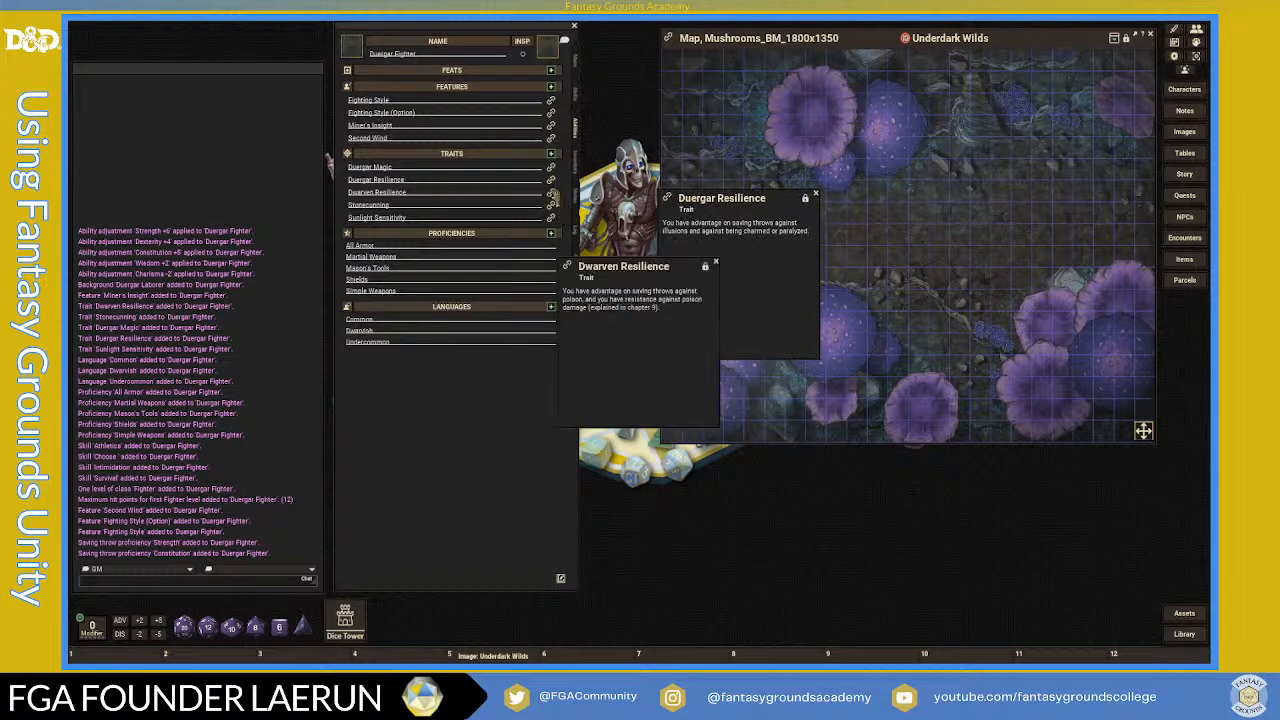
drag(648, 247, 897, 189)
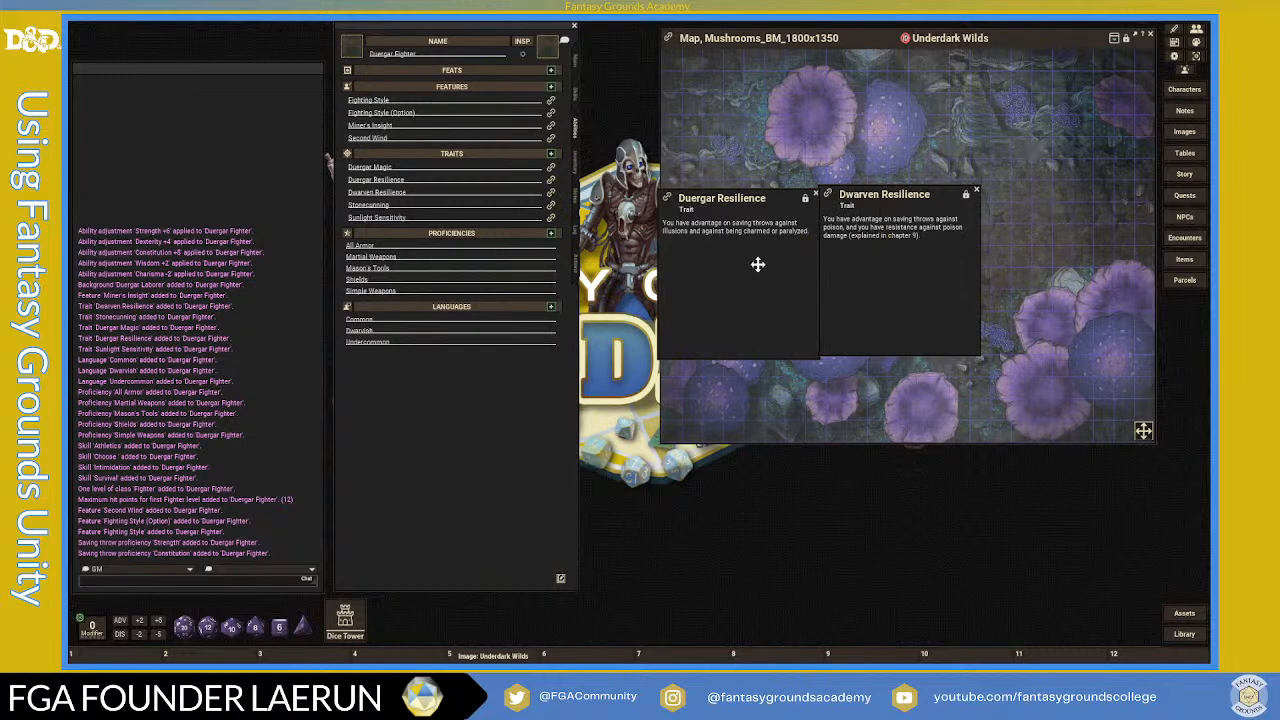
drag(766, 271, 747, 271)
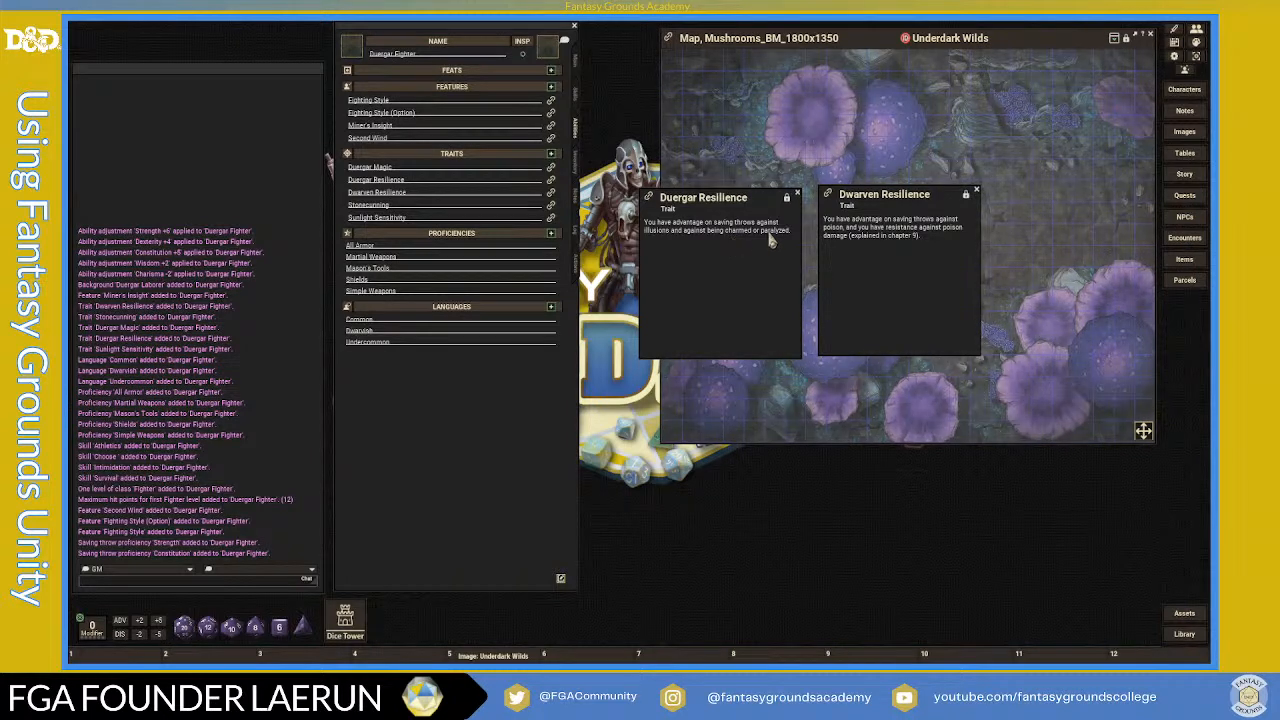
click(975, 190)
click(797, 192)
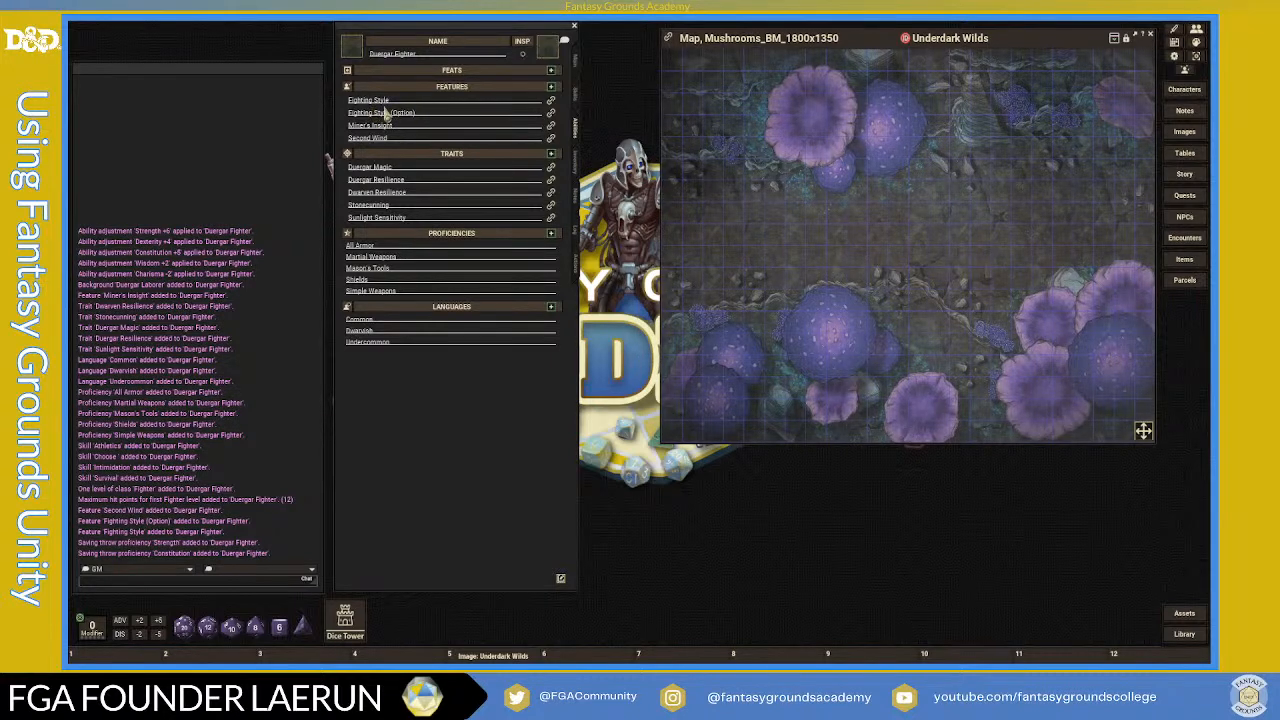
- Open the Fighting Style description, read through its style options, and move it beside the map
click(551, 100)
scroll(659, 346, down, 1)
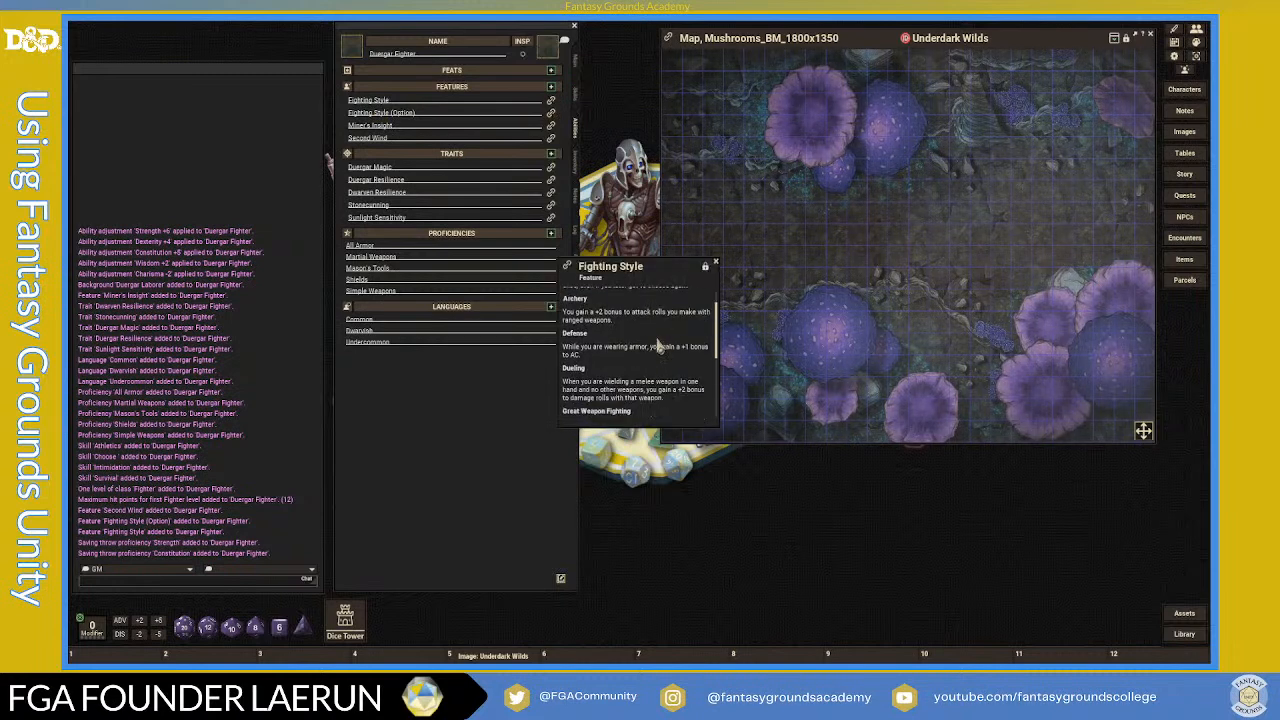
scroll(659, 346, down, 5)
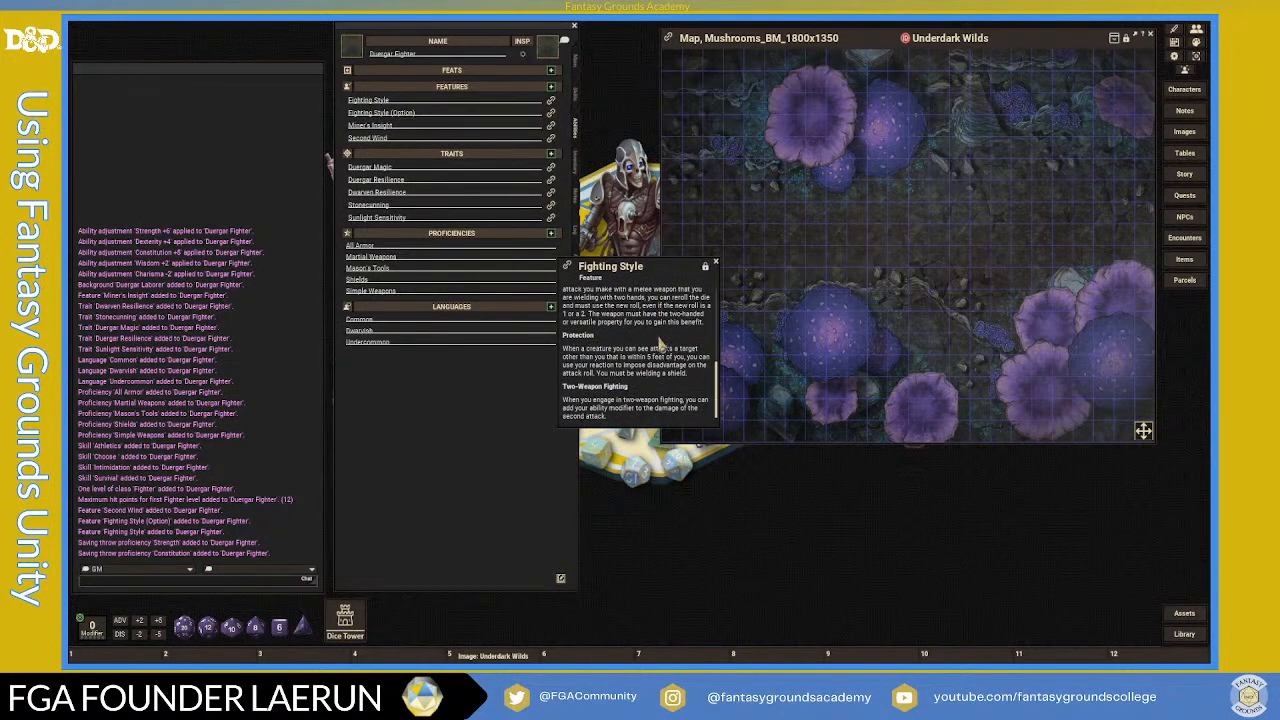
scroll(659, 346, up, 1)
scroll(659, 346, up, 3)
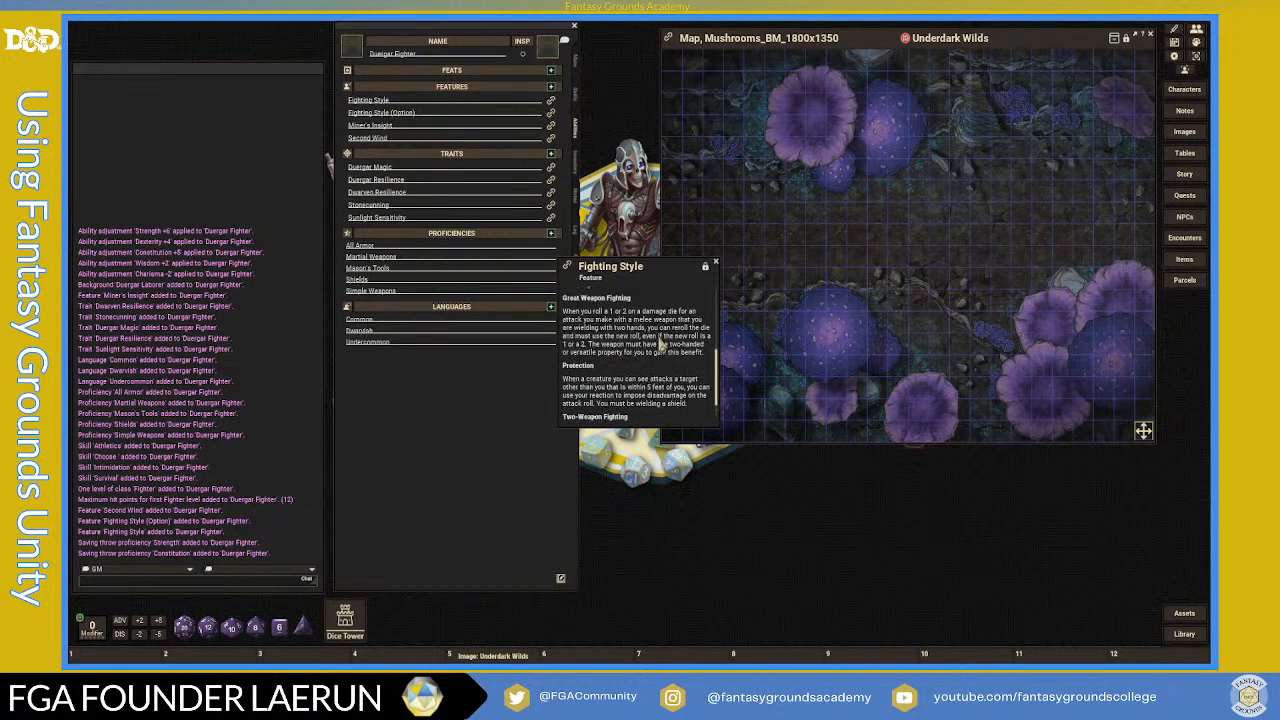
scroll(659, 346, up, 2)
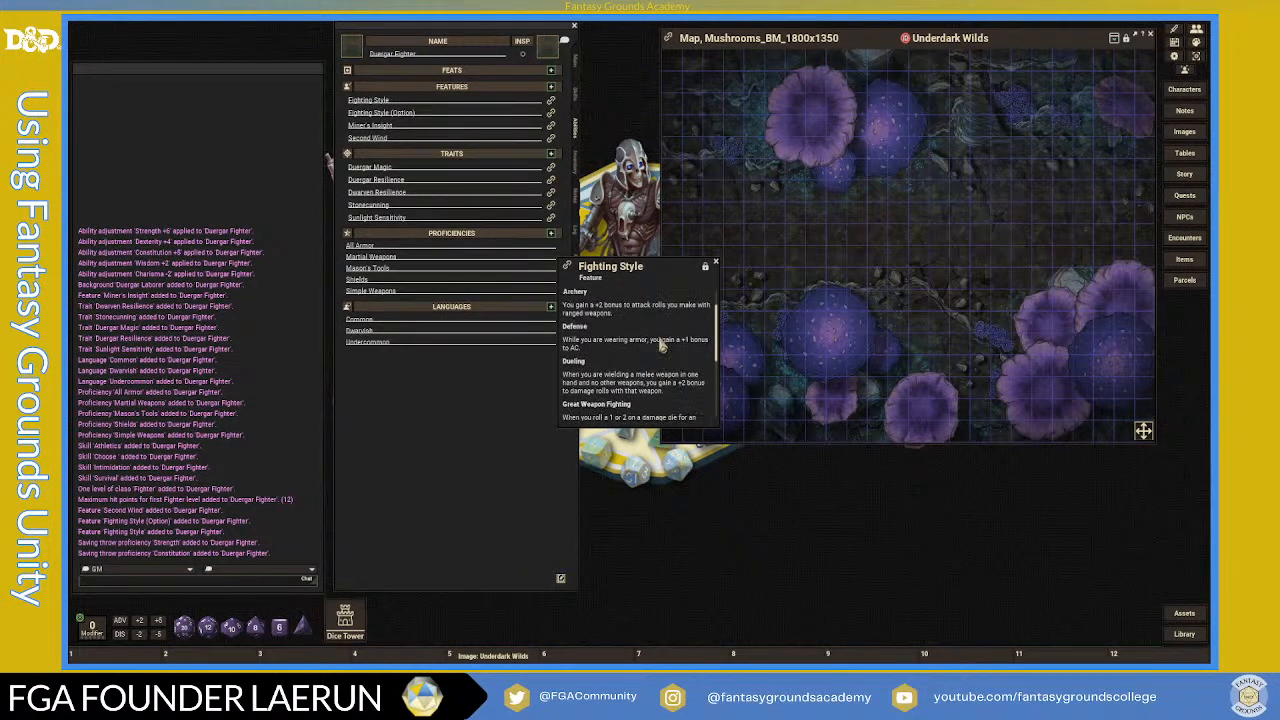
scroll(661, 346, up, 1)
scroll(661, 346, up, 1)
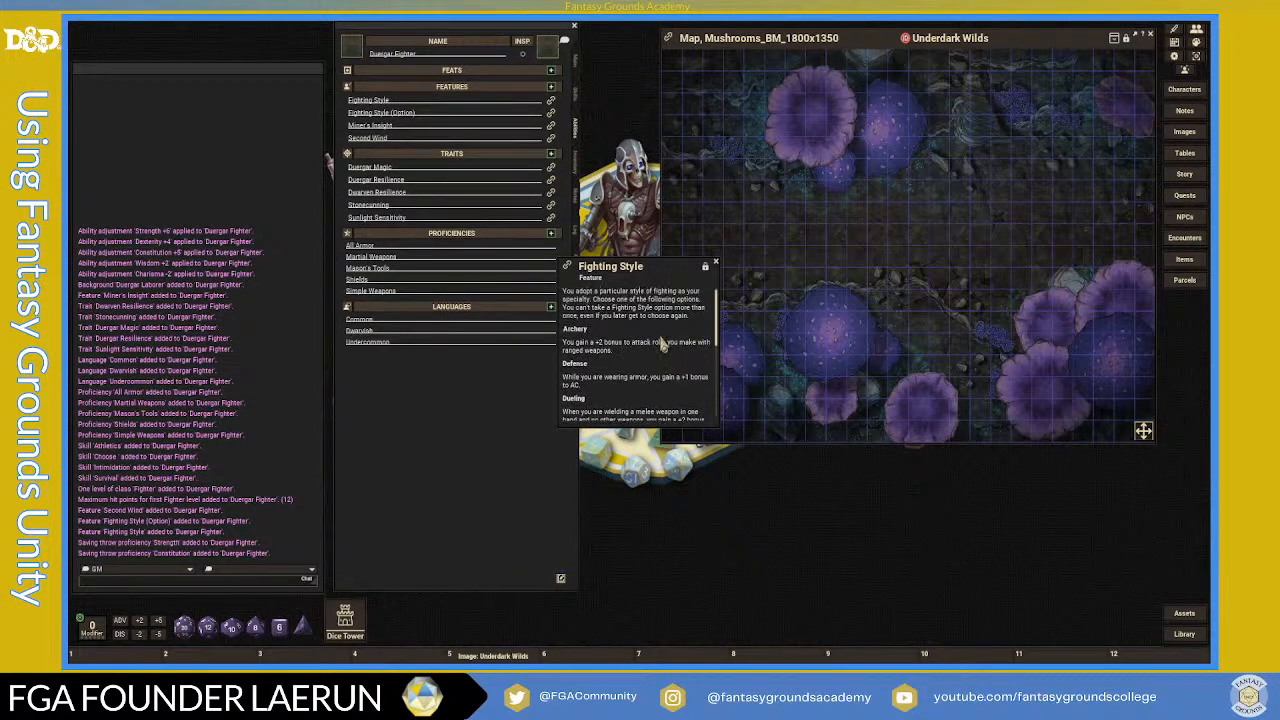
scroll(661, 344, down, 1)
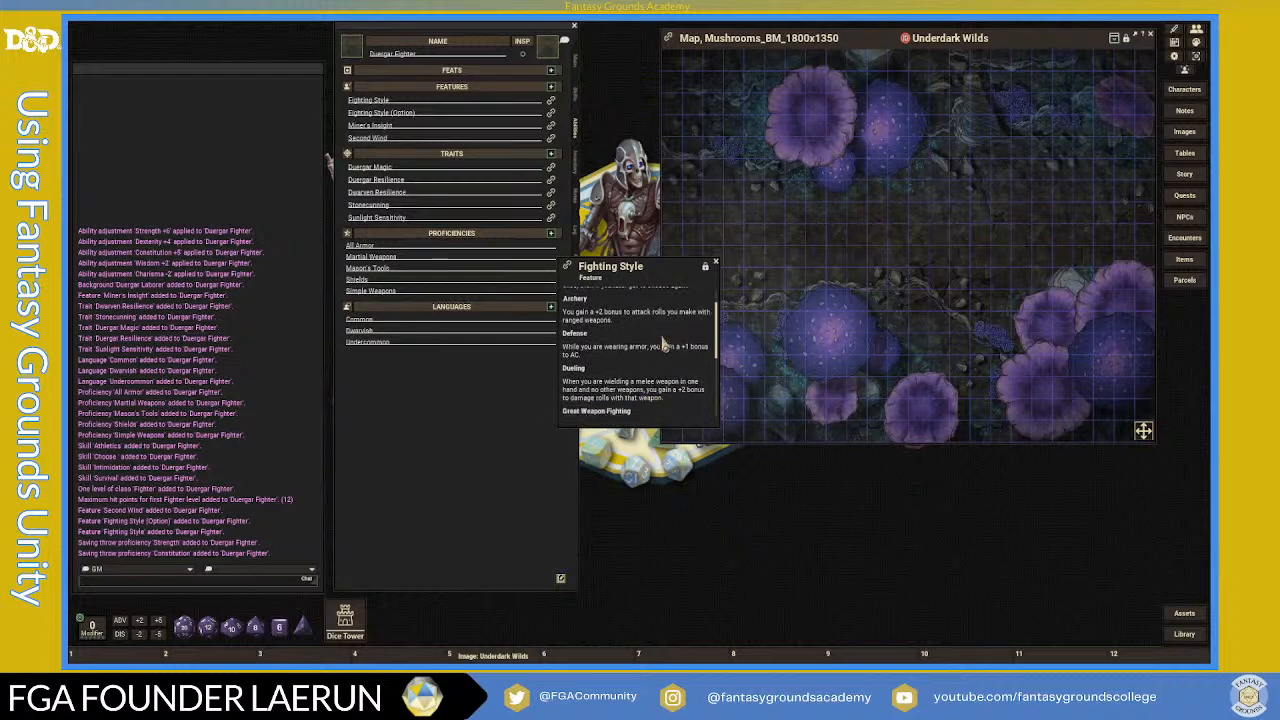
scroll(665, 343, down, 1)
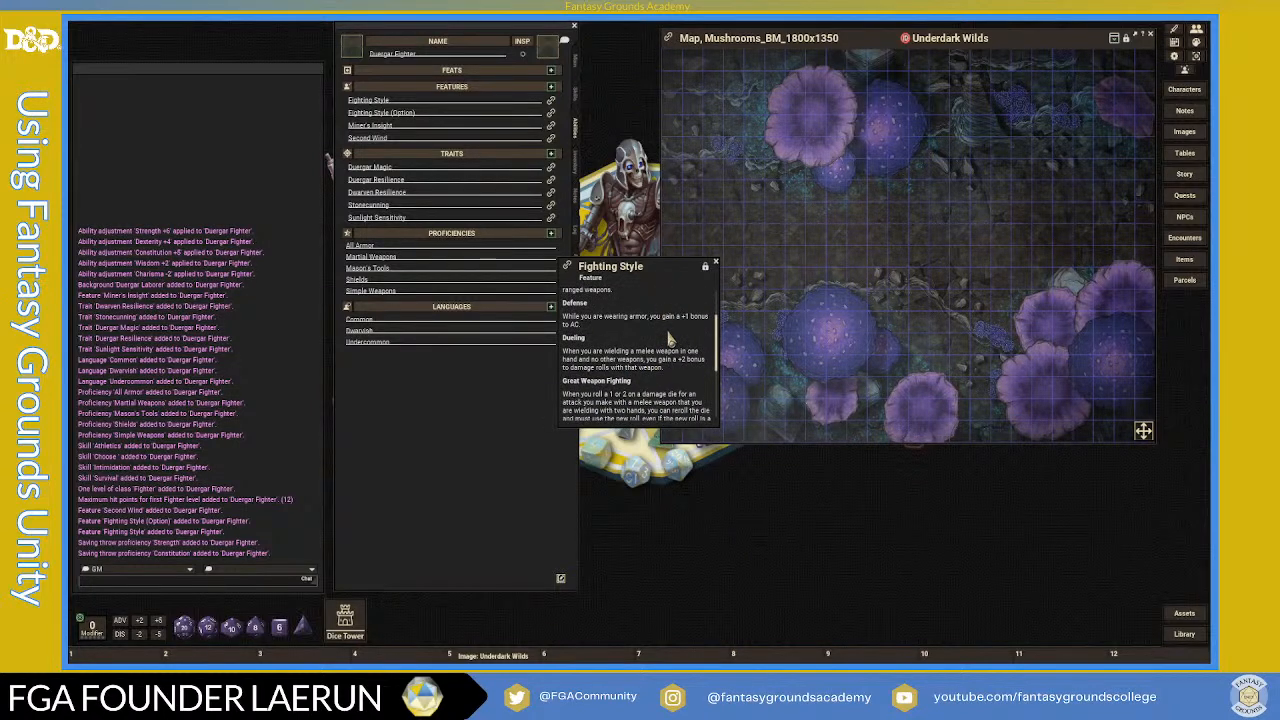
scroll(669, 400, down, 1)
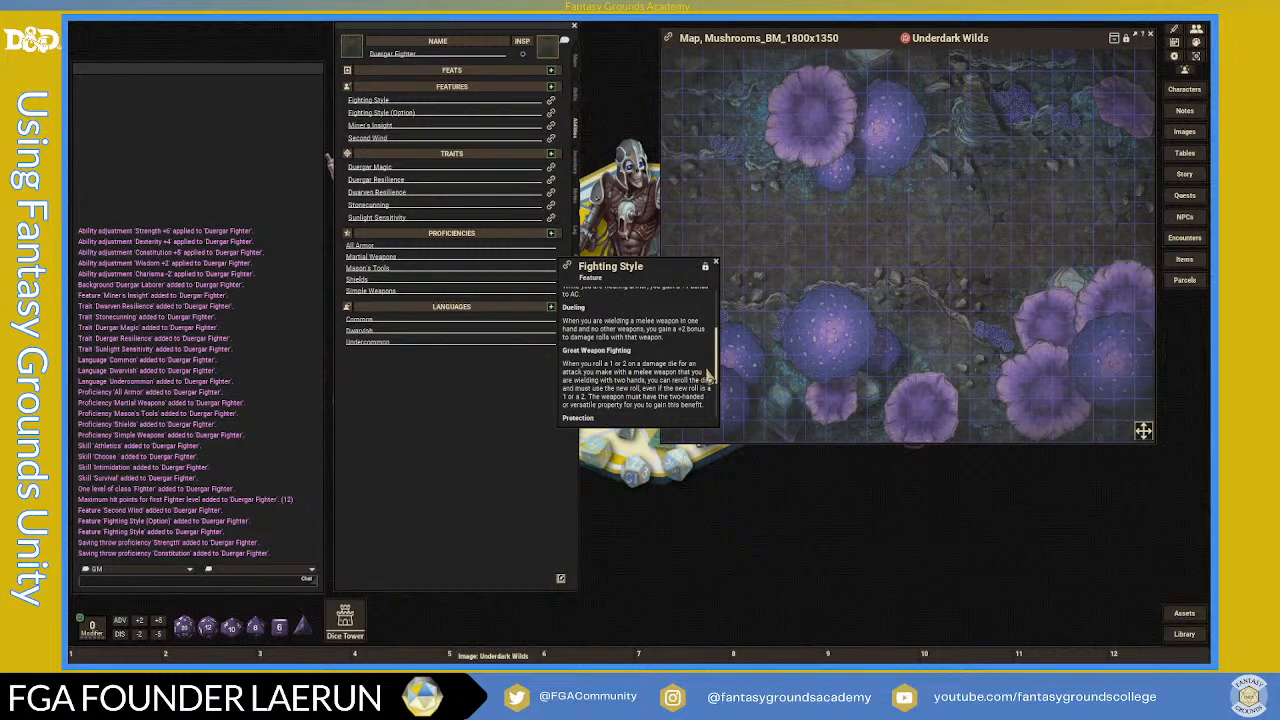
scroll(695, 386, down, 1)
scroll(680, 398, down, 1)
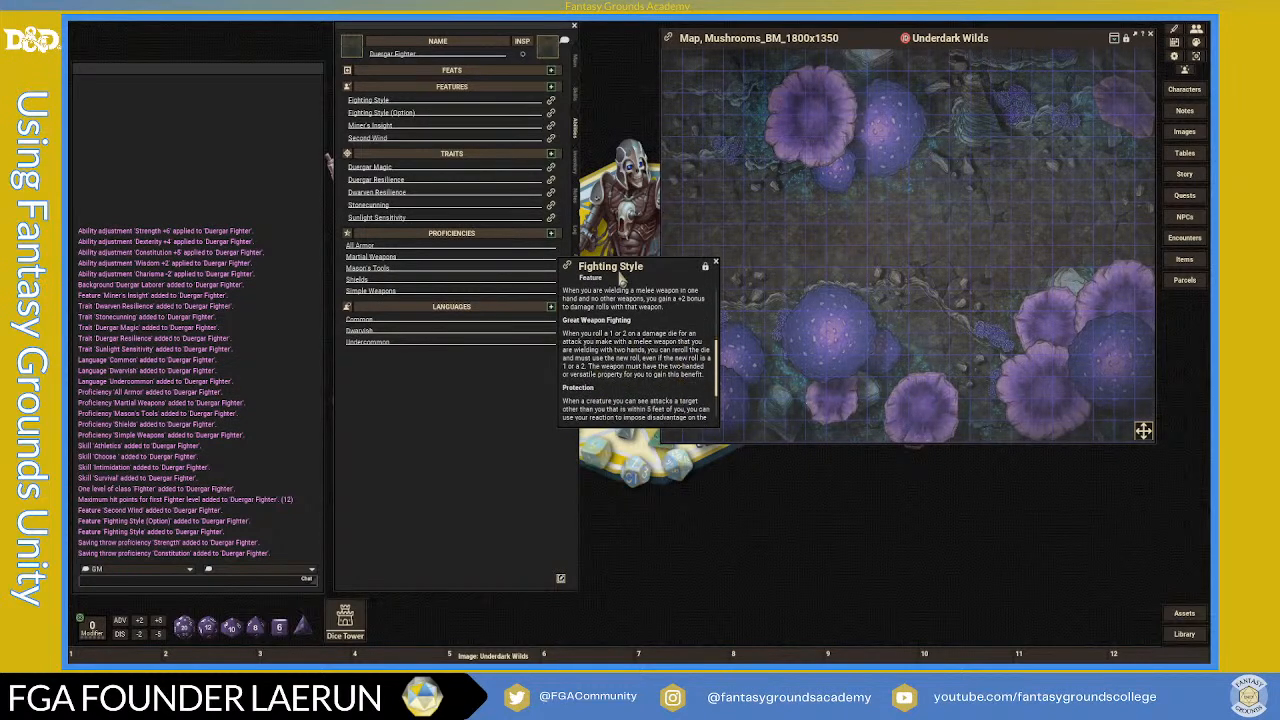
drag(652, 275, 768, 218)
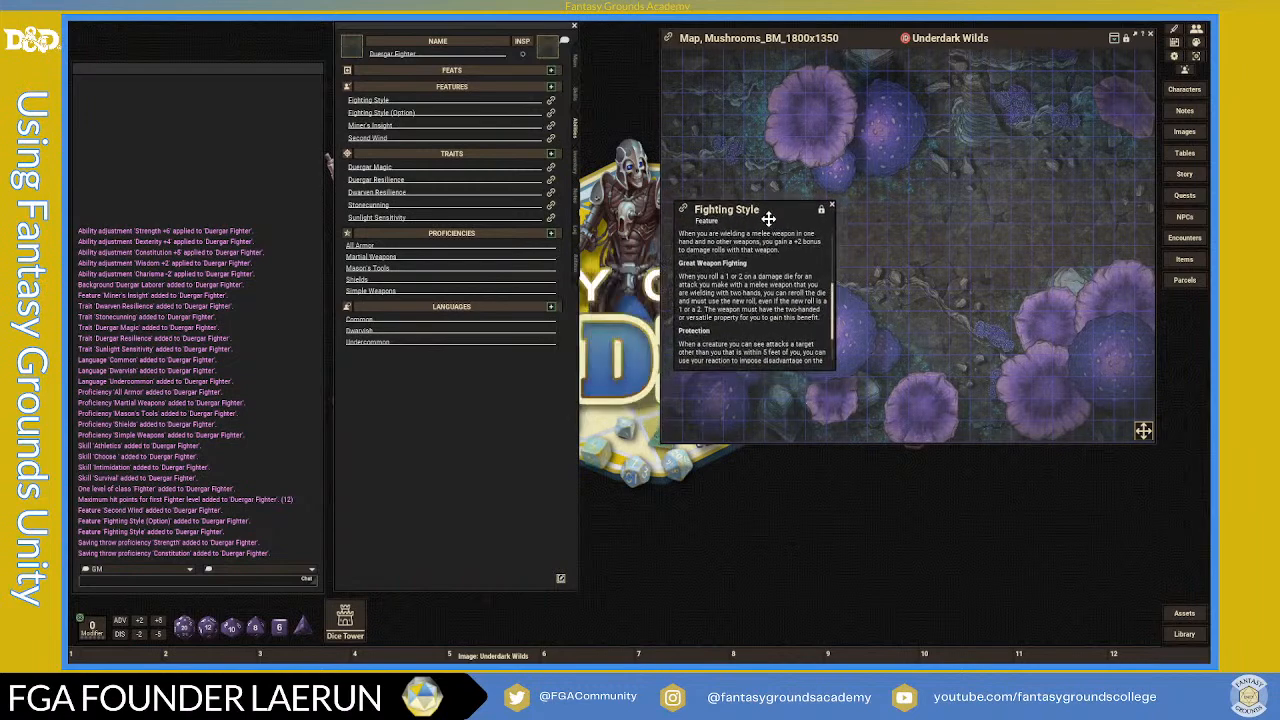
- Rename the feature to 'Fighting Style (Great Weapon Fighting)', close the description, and view the inventory
click(432, 105)
text((Great Weapon Fighting)
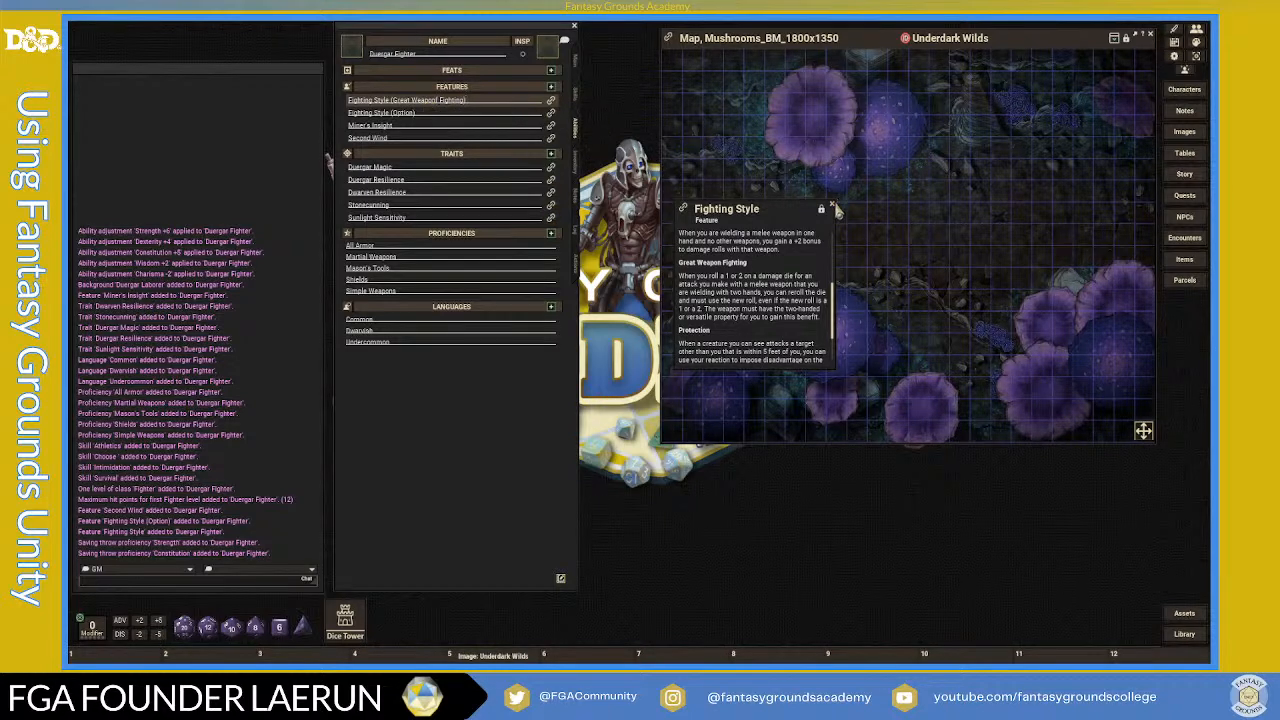
click(831, 207)
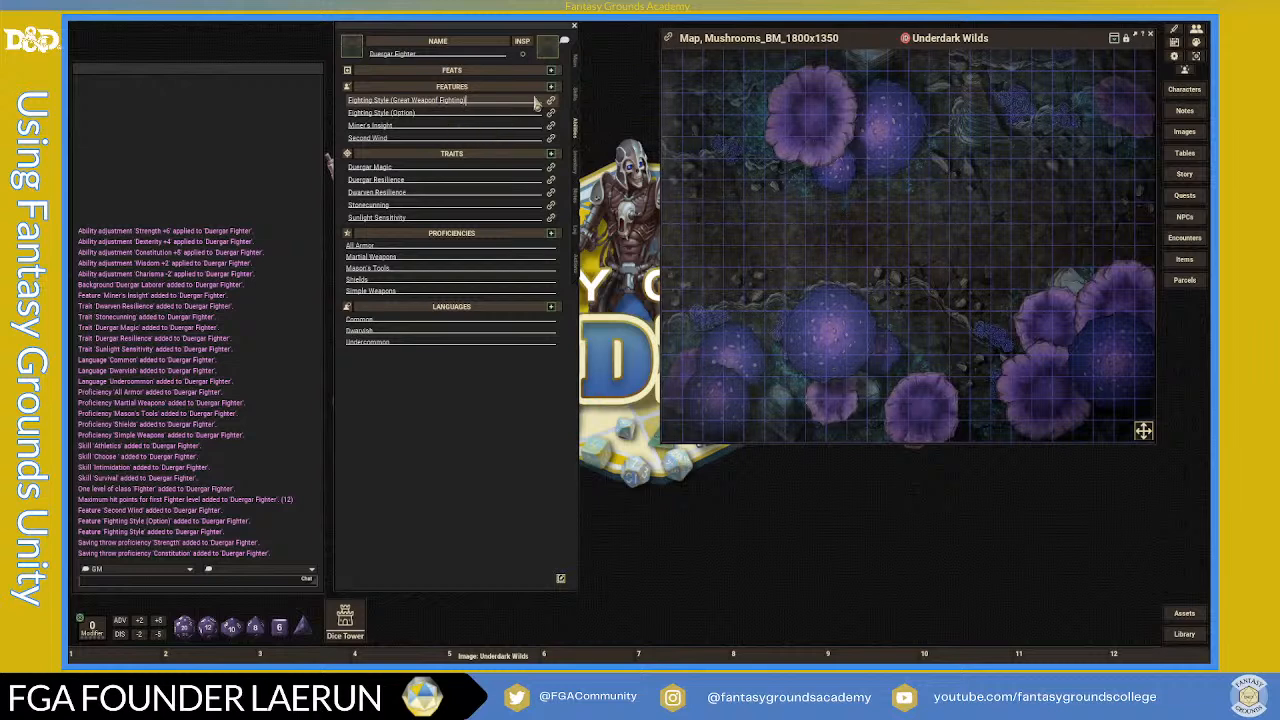
click(577, 163)
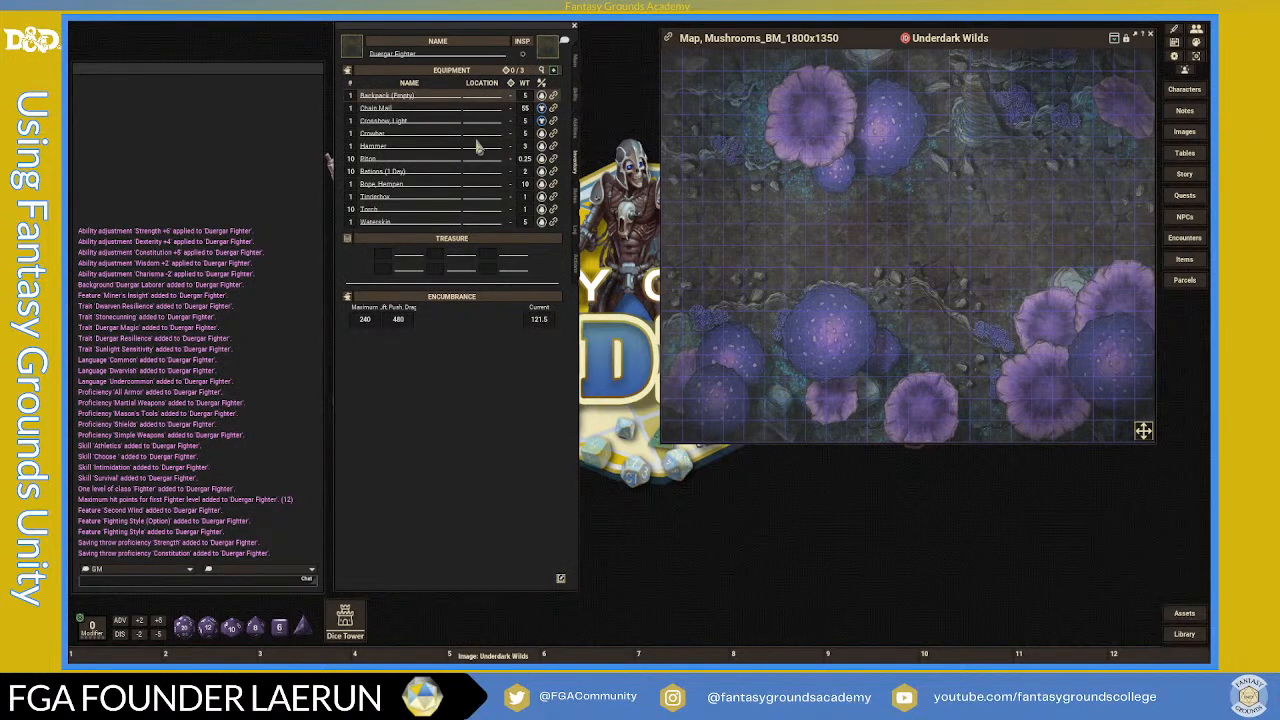
- Trim the backpack's name and store the Hammer, Rations and hempen rope in the Backpack
key(BackSpace)
key(BackSpace)
key(BackSpace)
key(BackSpace)
key(BackSpace)
key(BackSpace)
key(BackSpace)
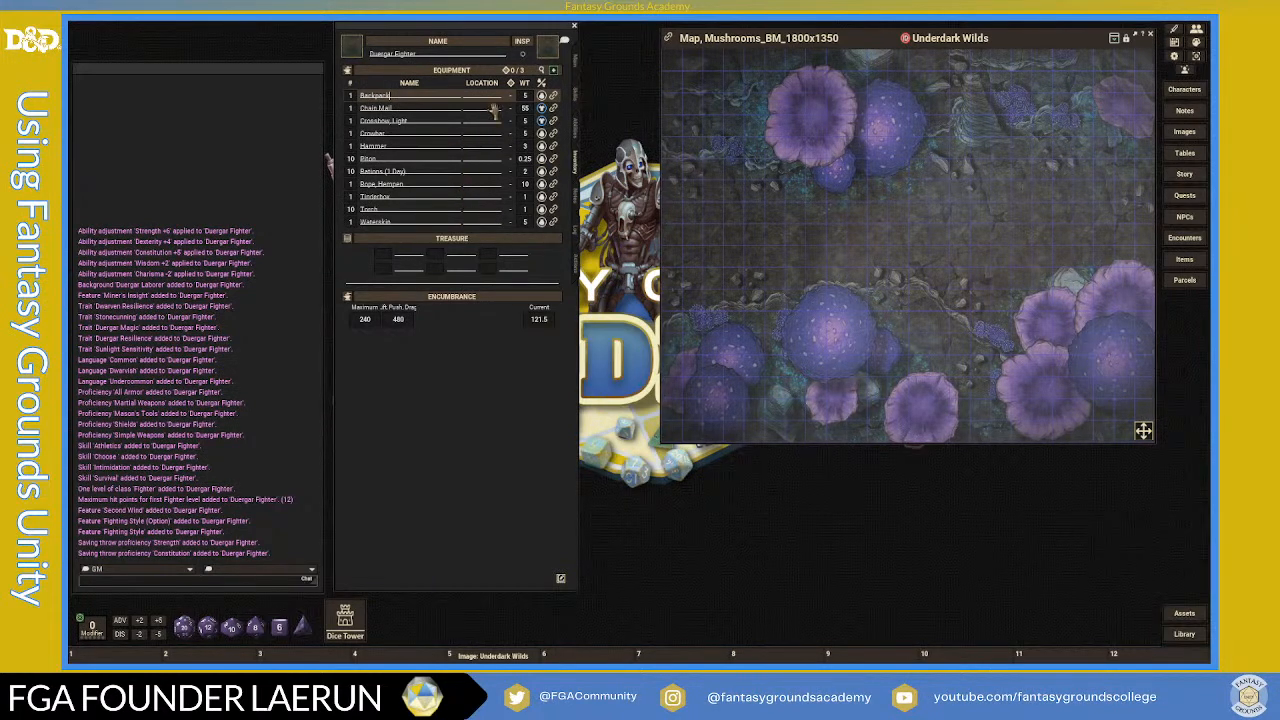
click(474, 147)
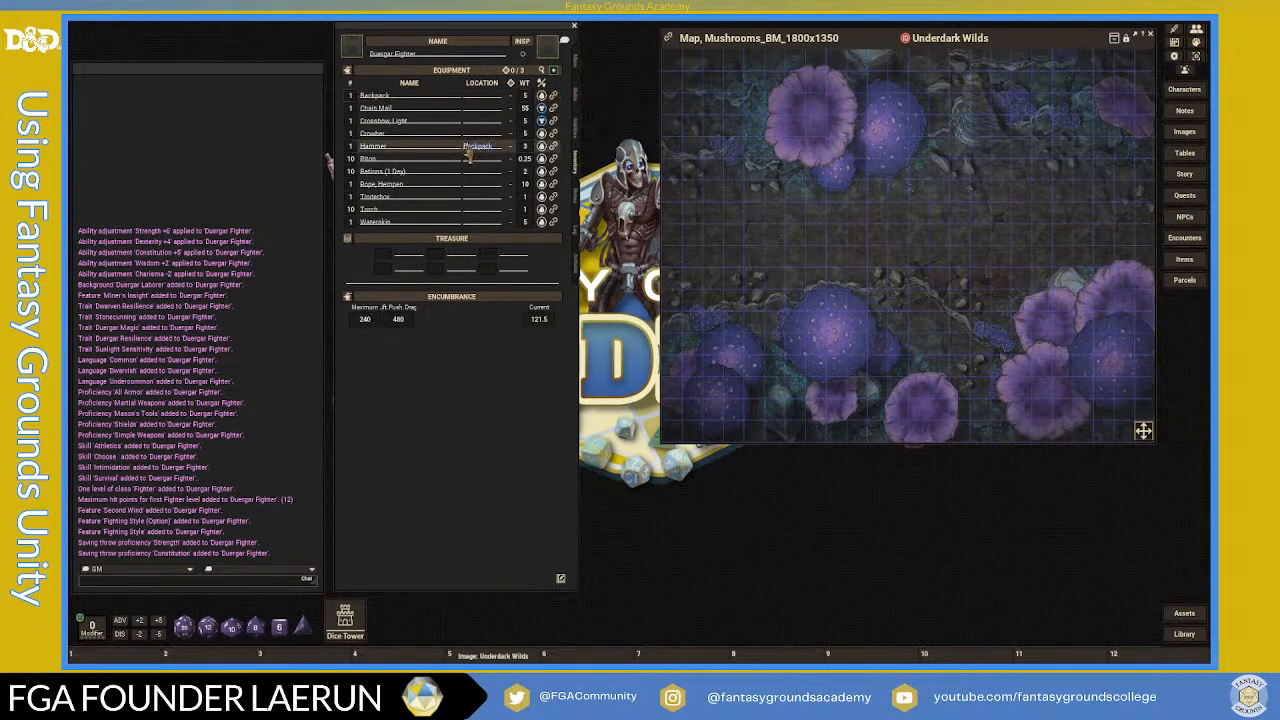
click(390, 96)
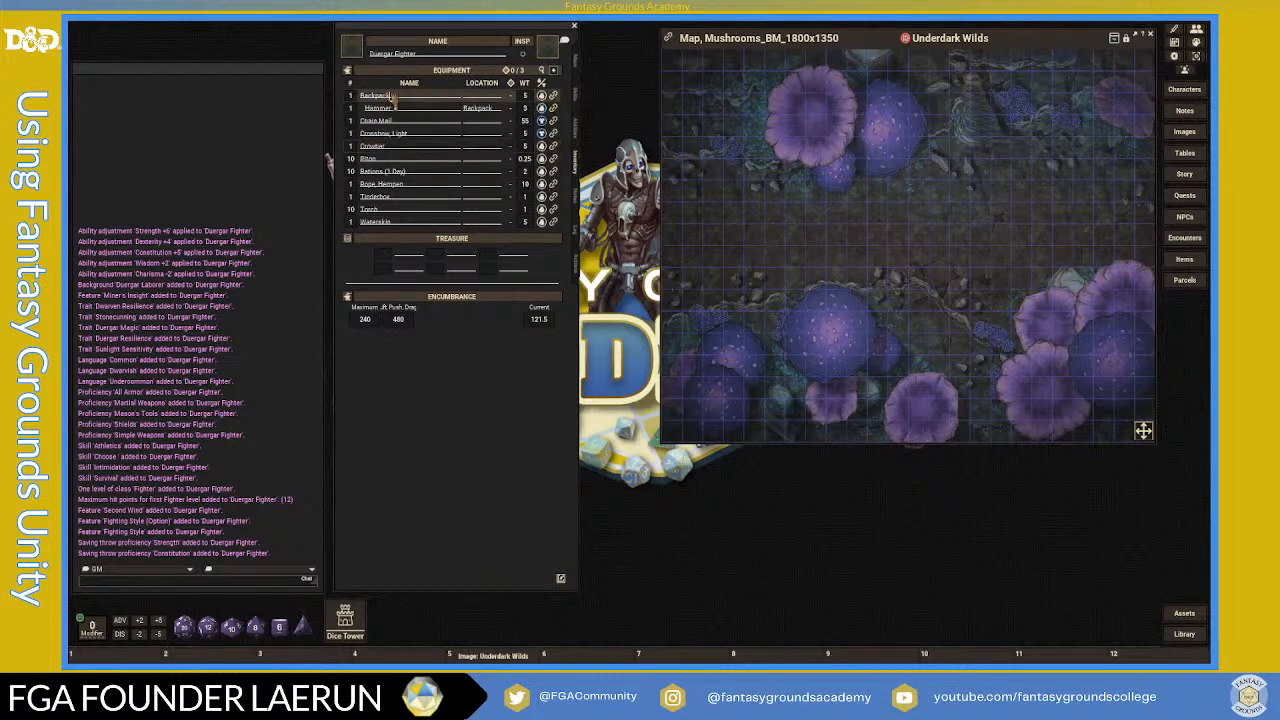
click(482, 172)
text(Backpack)
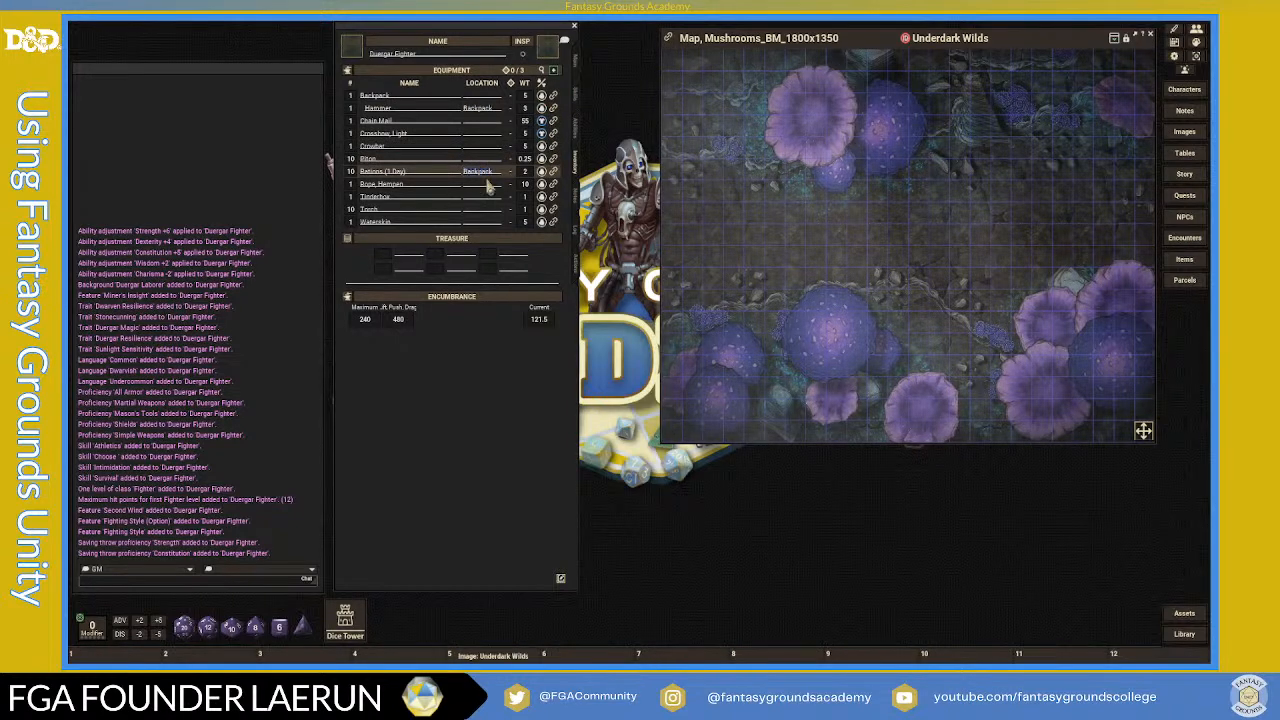
click(486, 186)
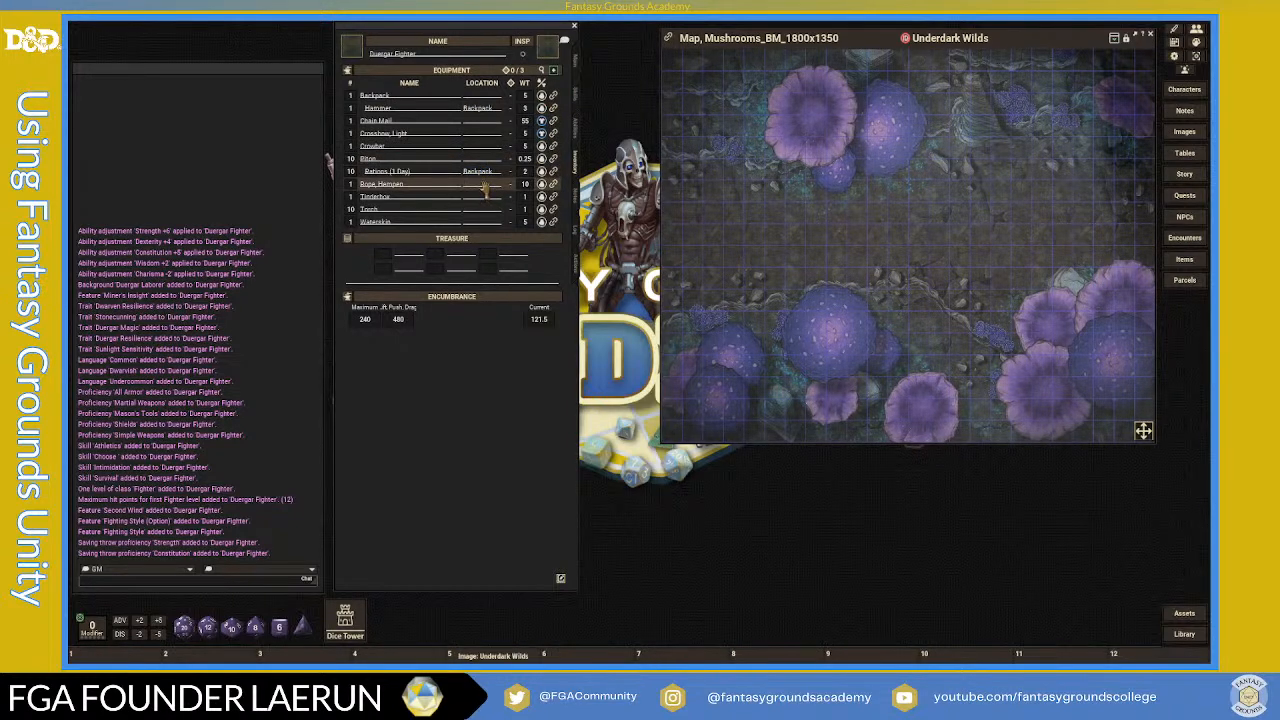
text(Backpack)
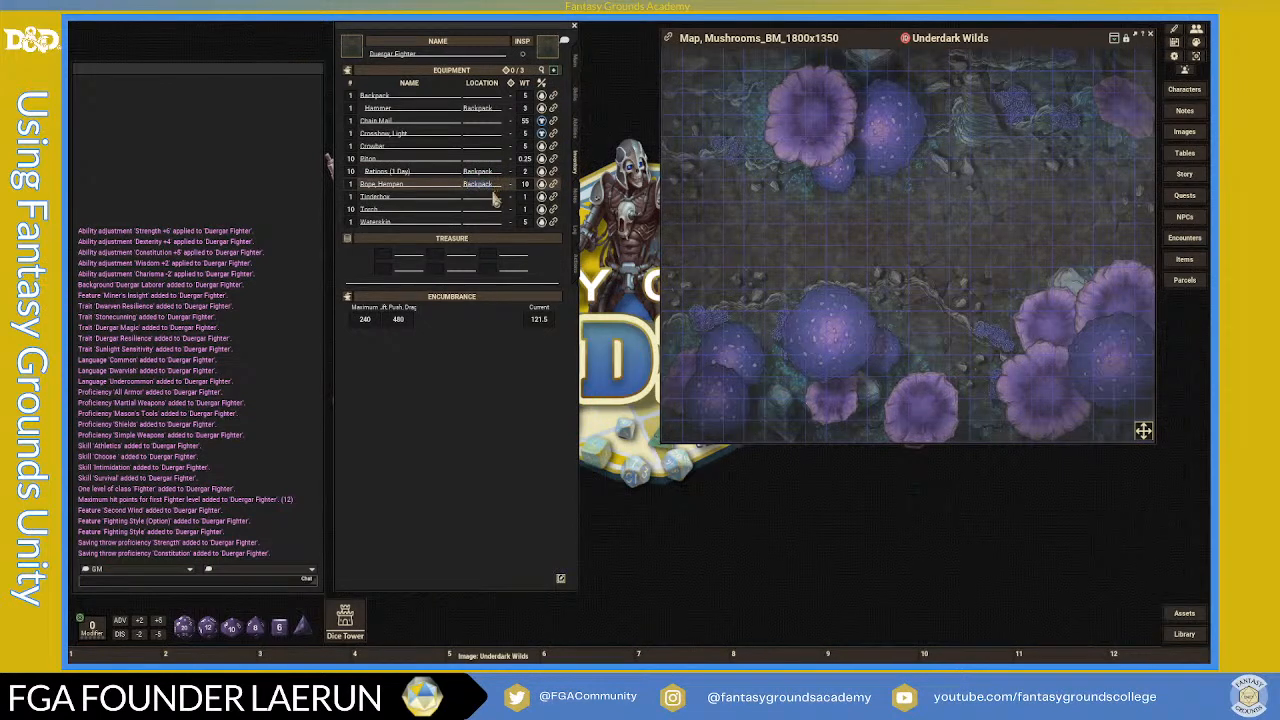
- Set the Tinderbox, Waterskin and Crowbar locations to Backpack
click(488, 198)
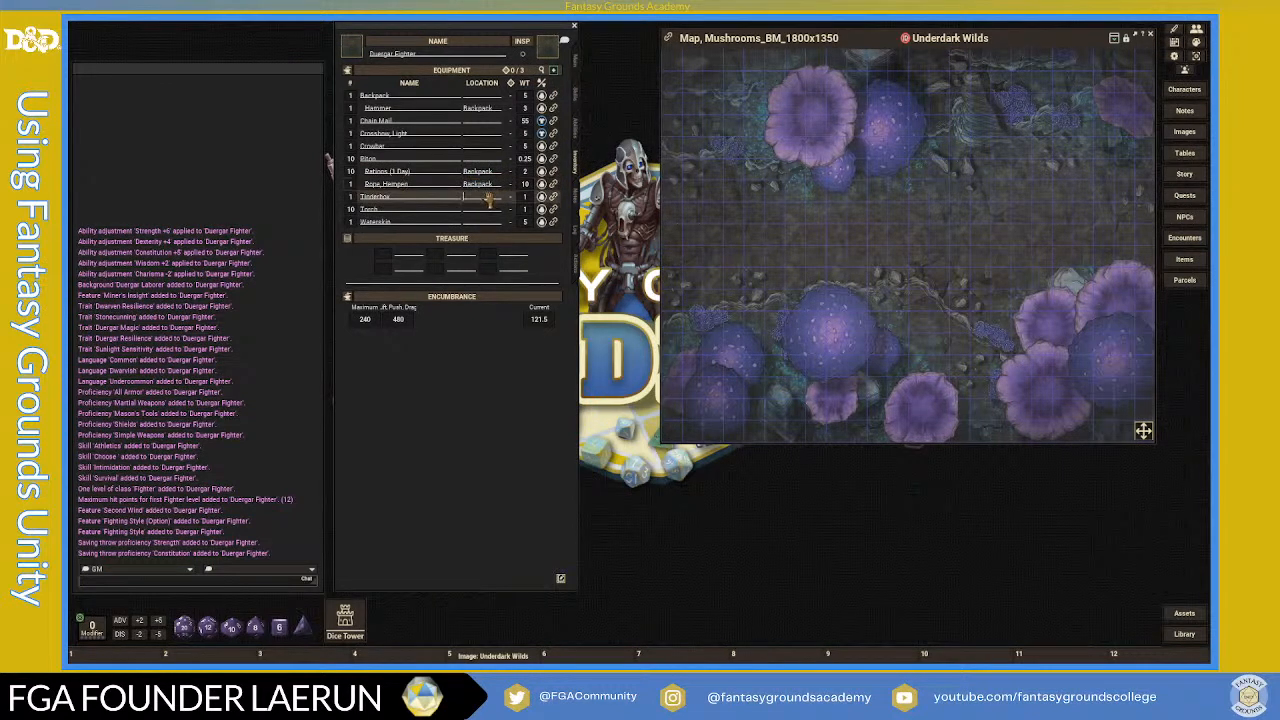
text(Backpack)
click(488, 210)
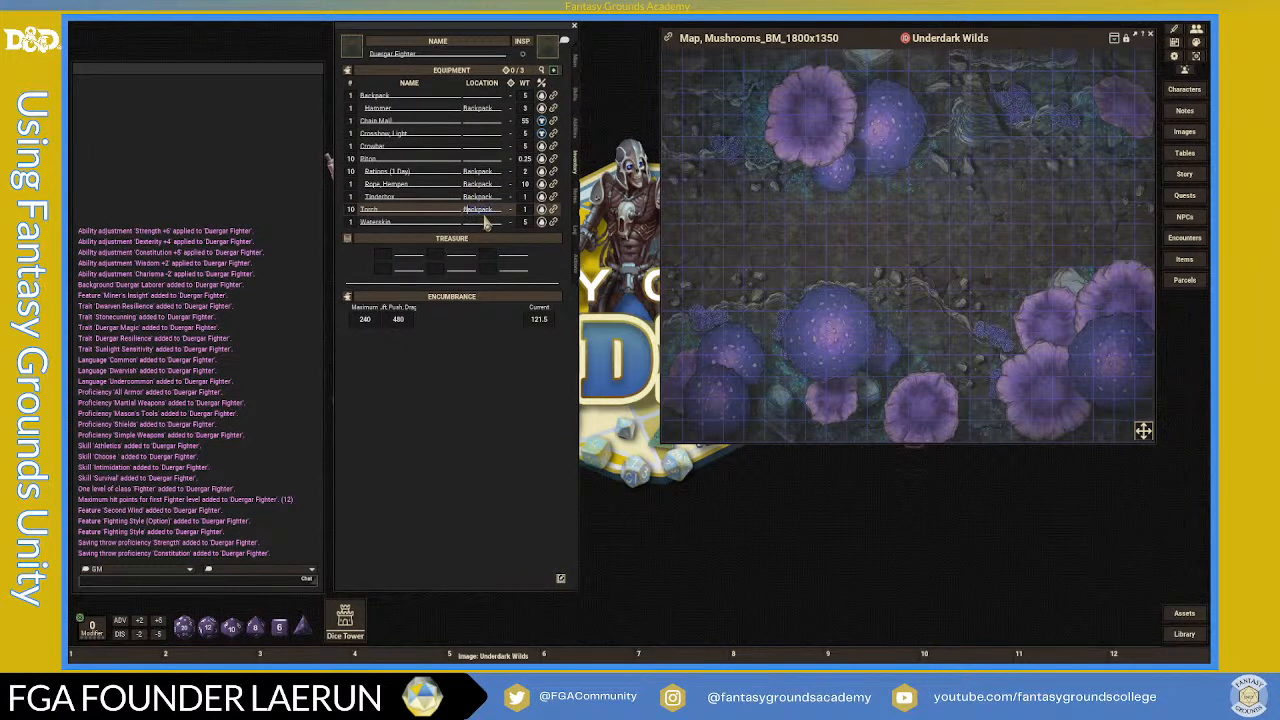
click(486, 222)
text(Backpack)
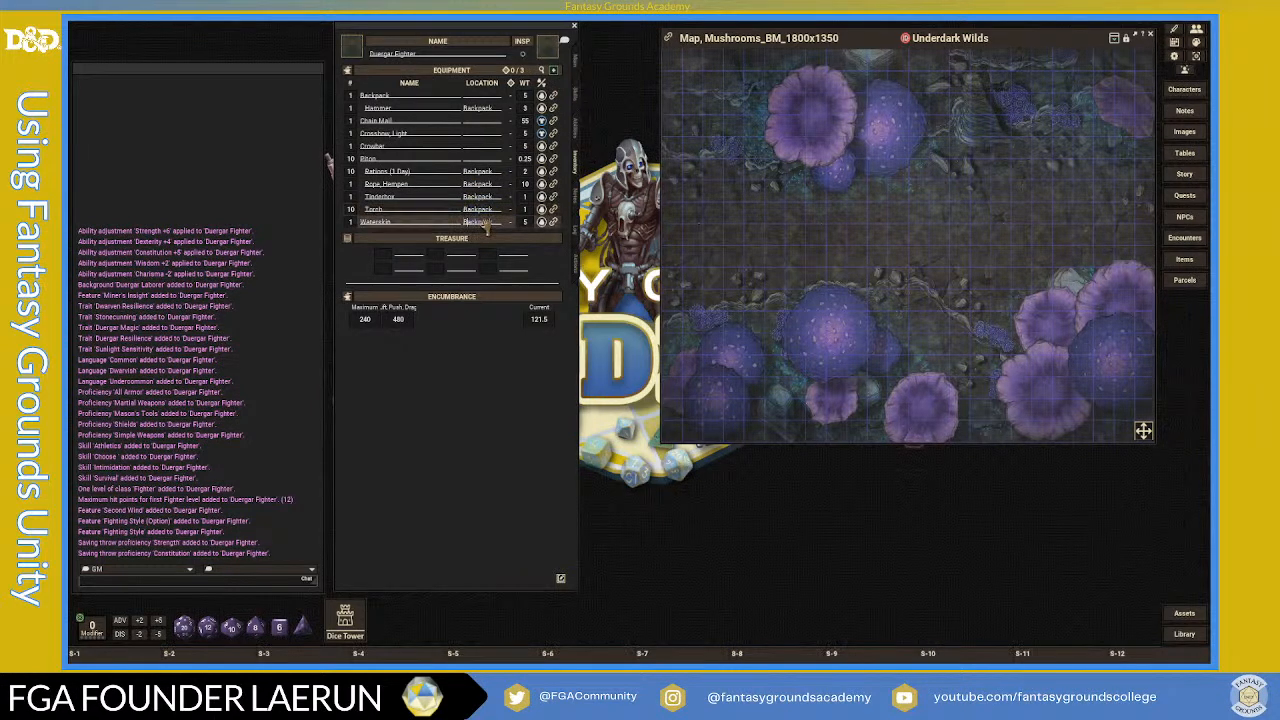
click(484, 148)
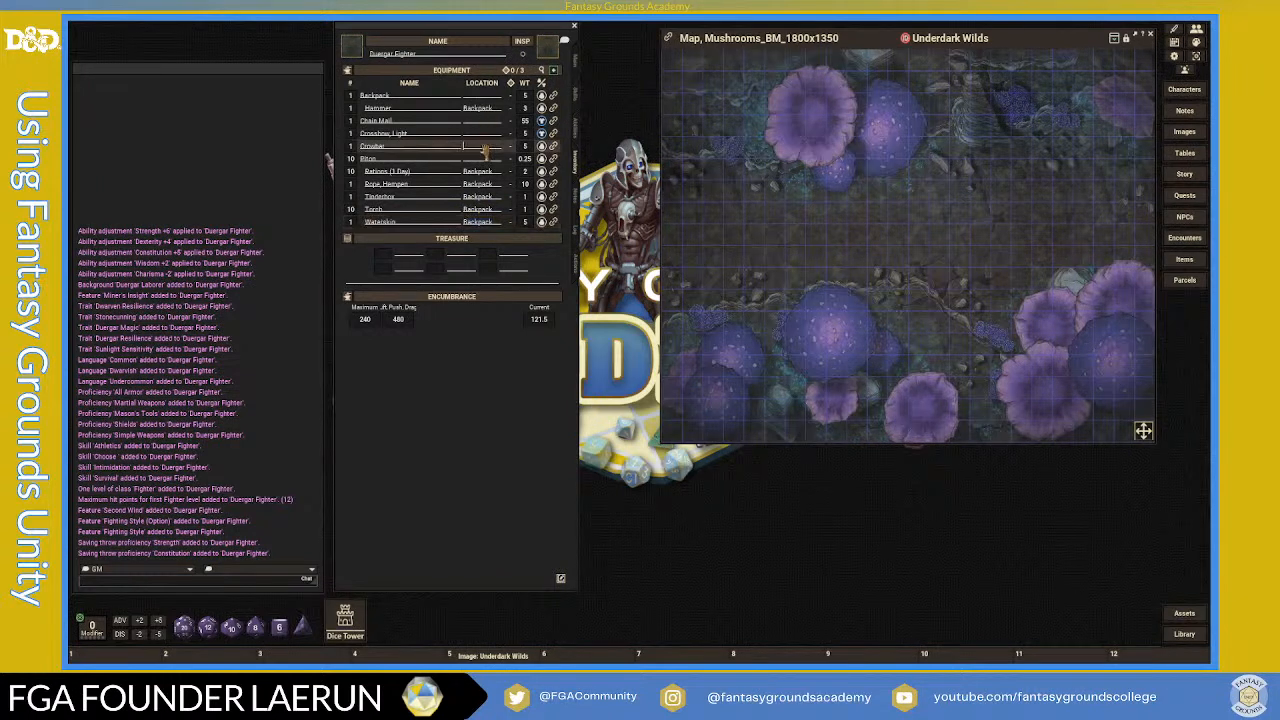
text(Backpack)
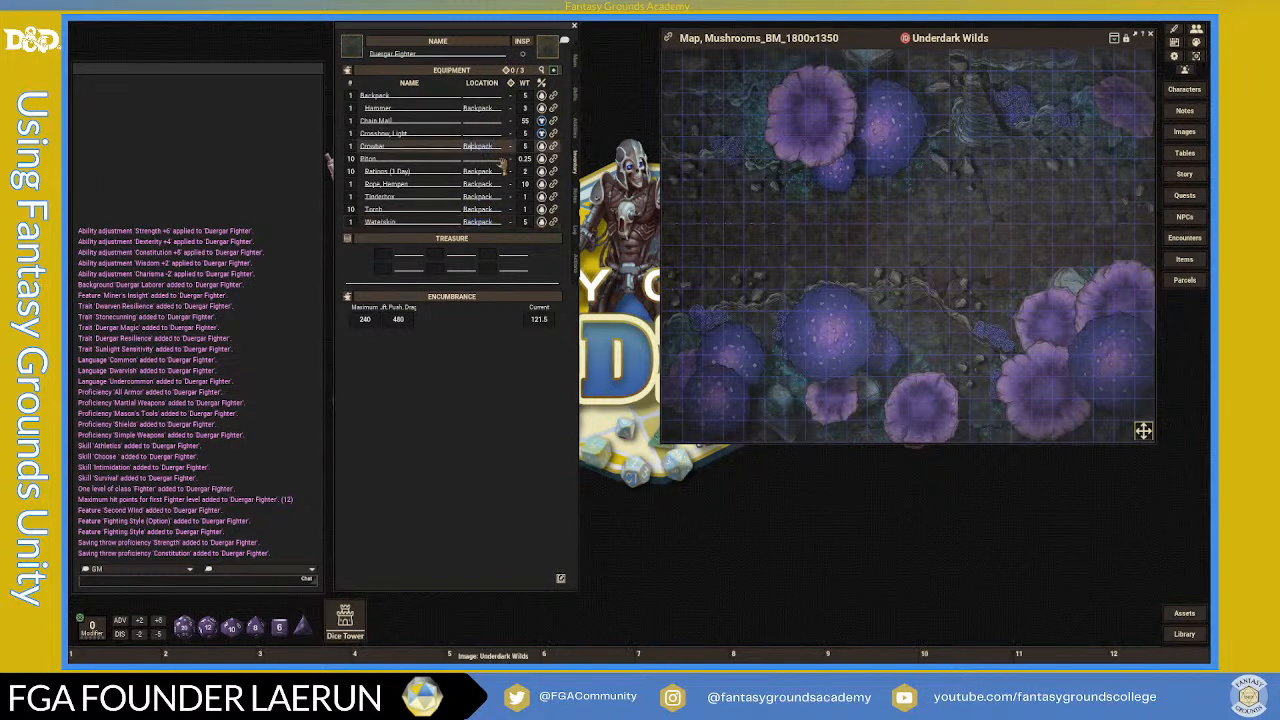
click(401, 134)
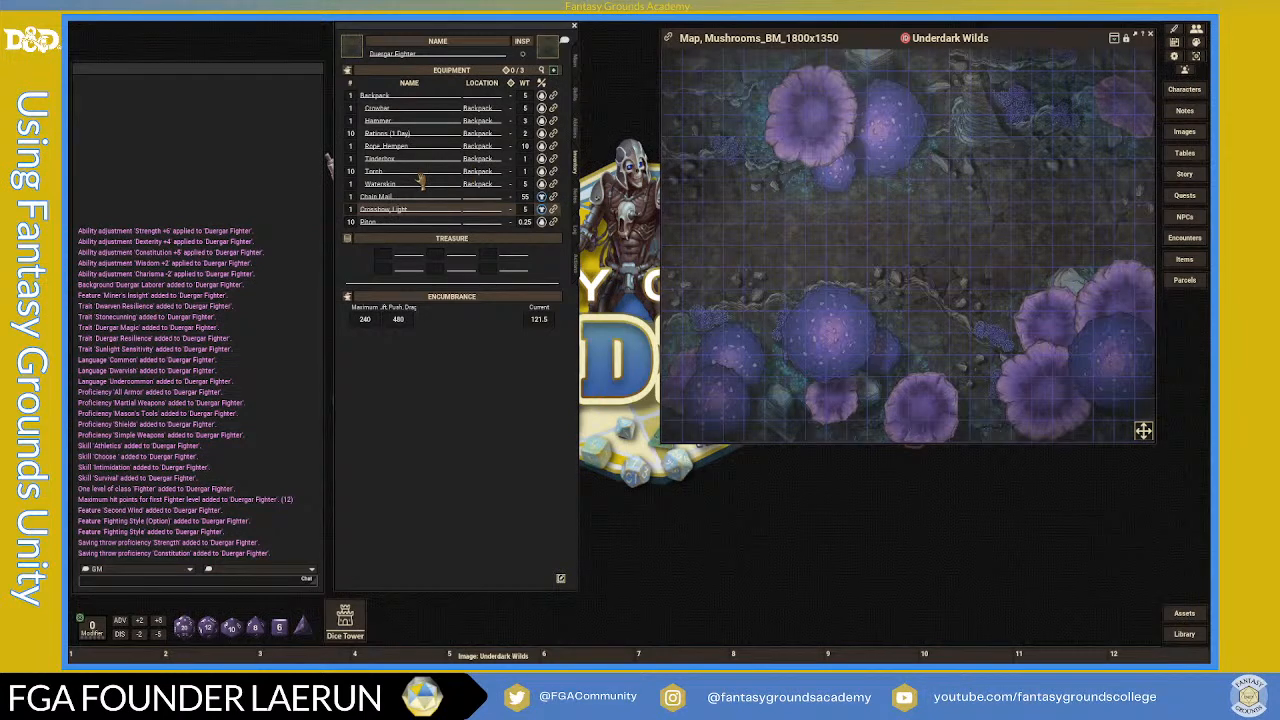
- Check the Chain Mail and Crossbow rows, then return to the features, traits and languages page
click(485, 198)
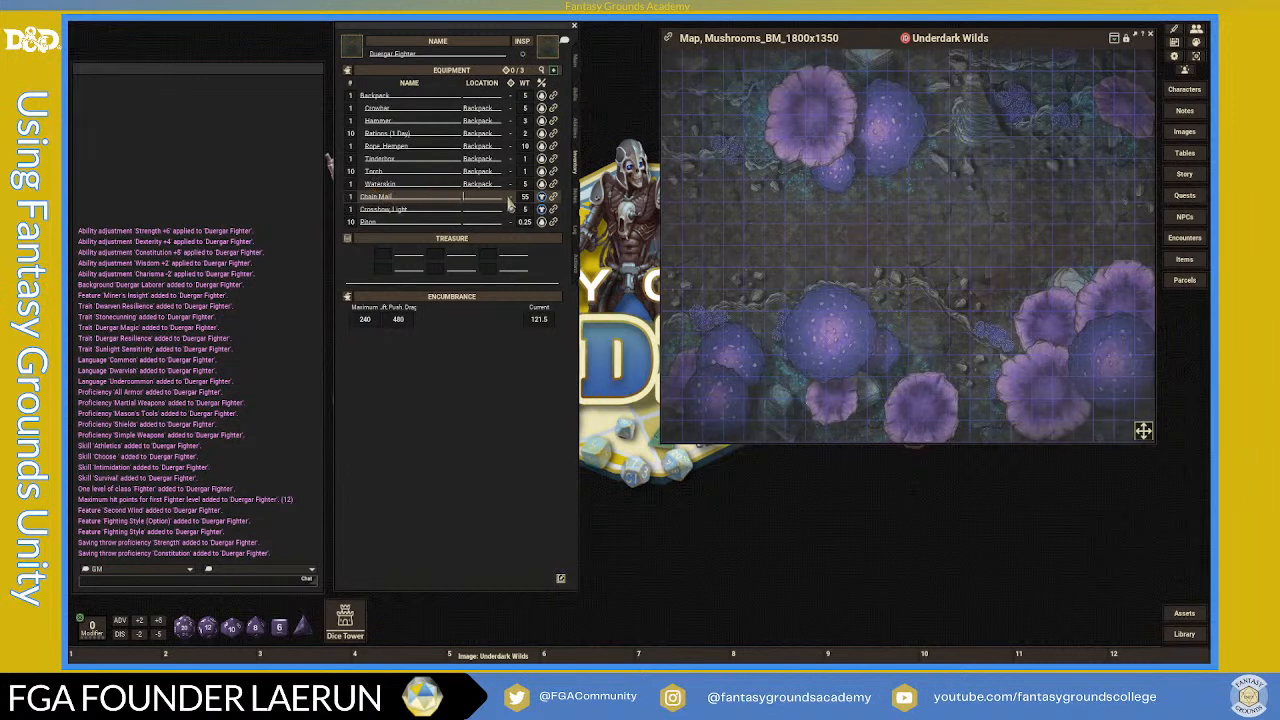
click(432, 208)
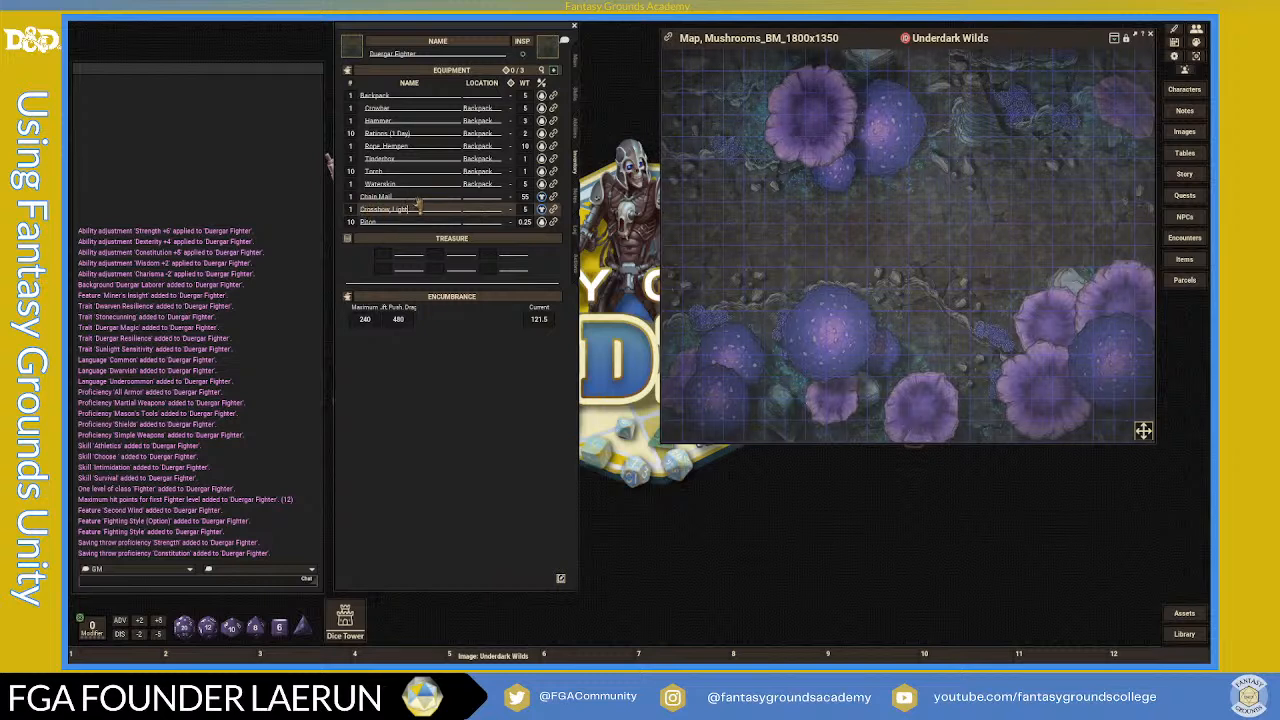
click(417, 199)
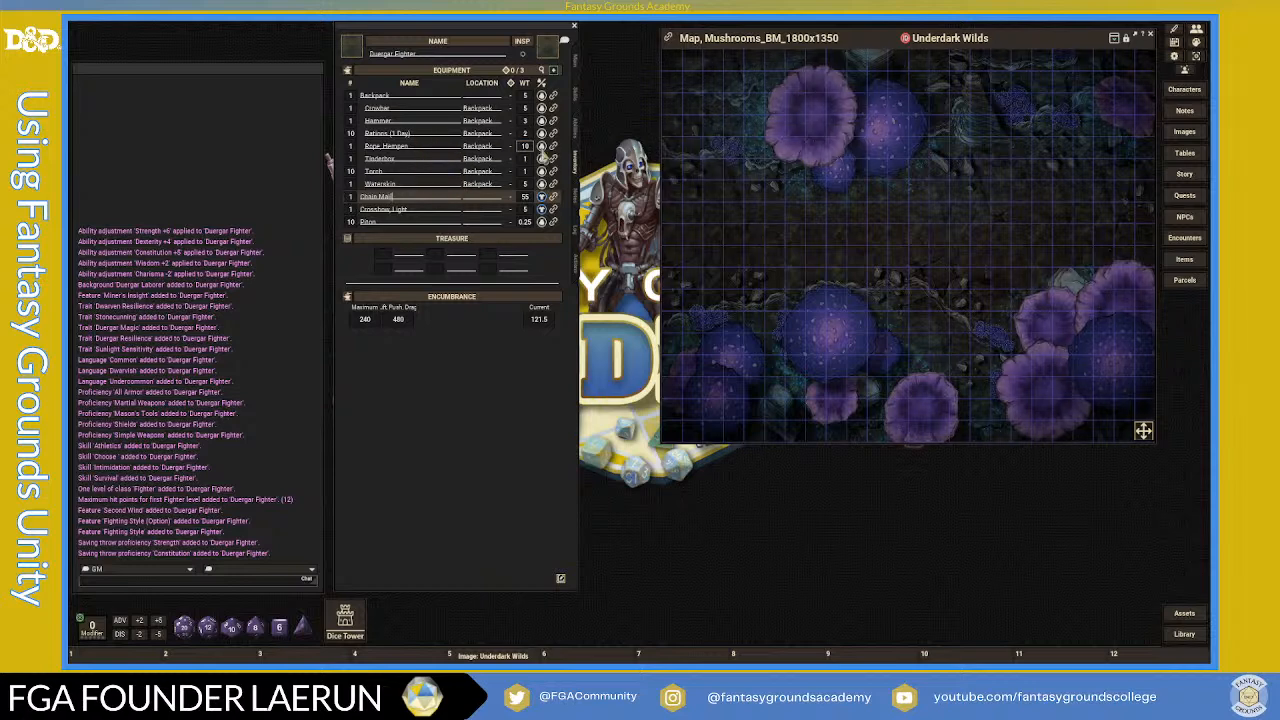
click(577, 134)
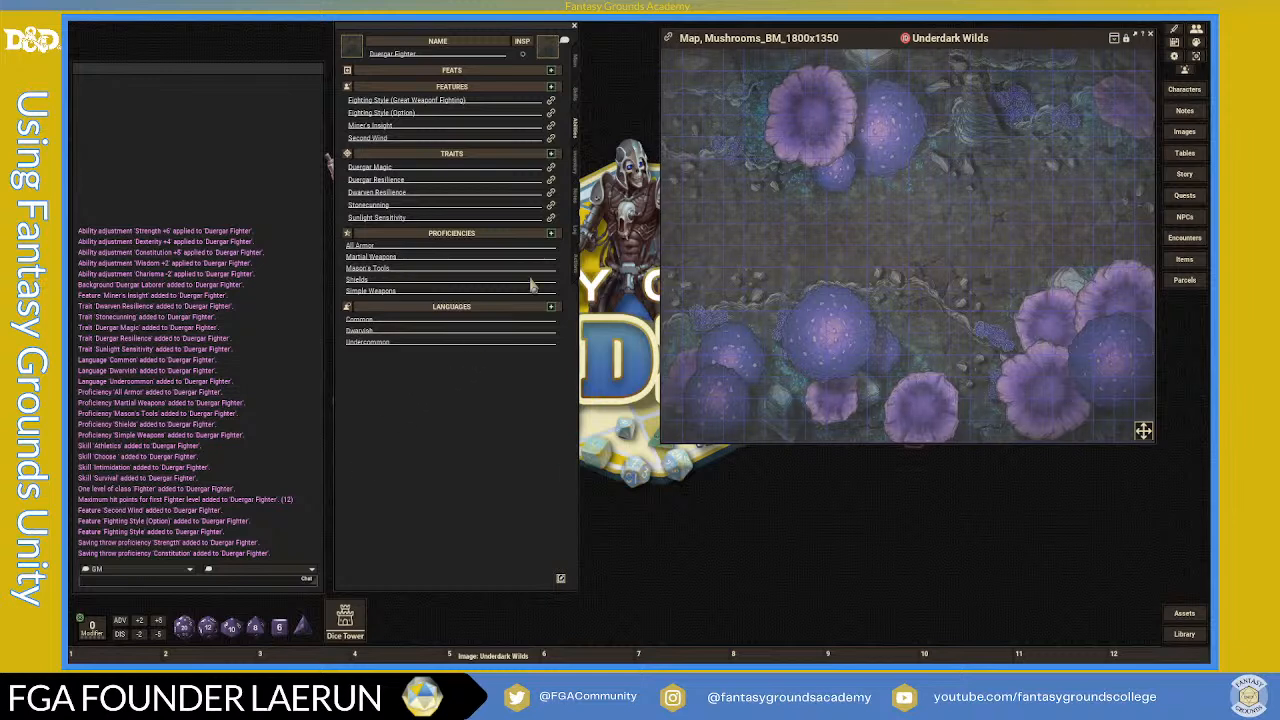
- Set the Light Crossbow's ammo count to 20 on the Actions page, then go back to the inventory
click(574, 264)
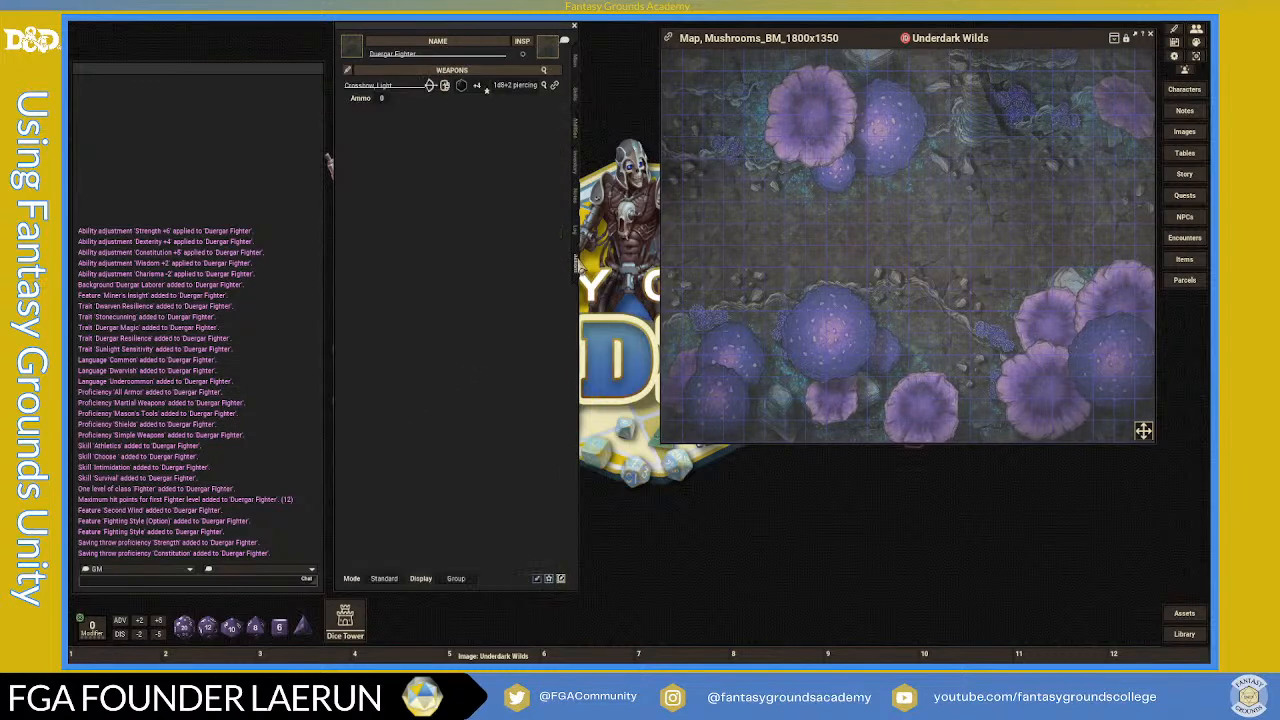
click(384, 99)
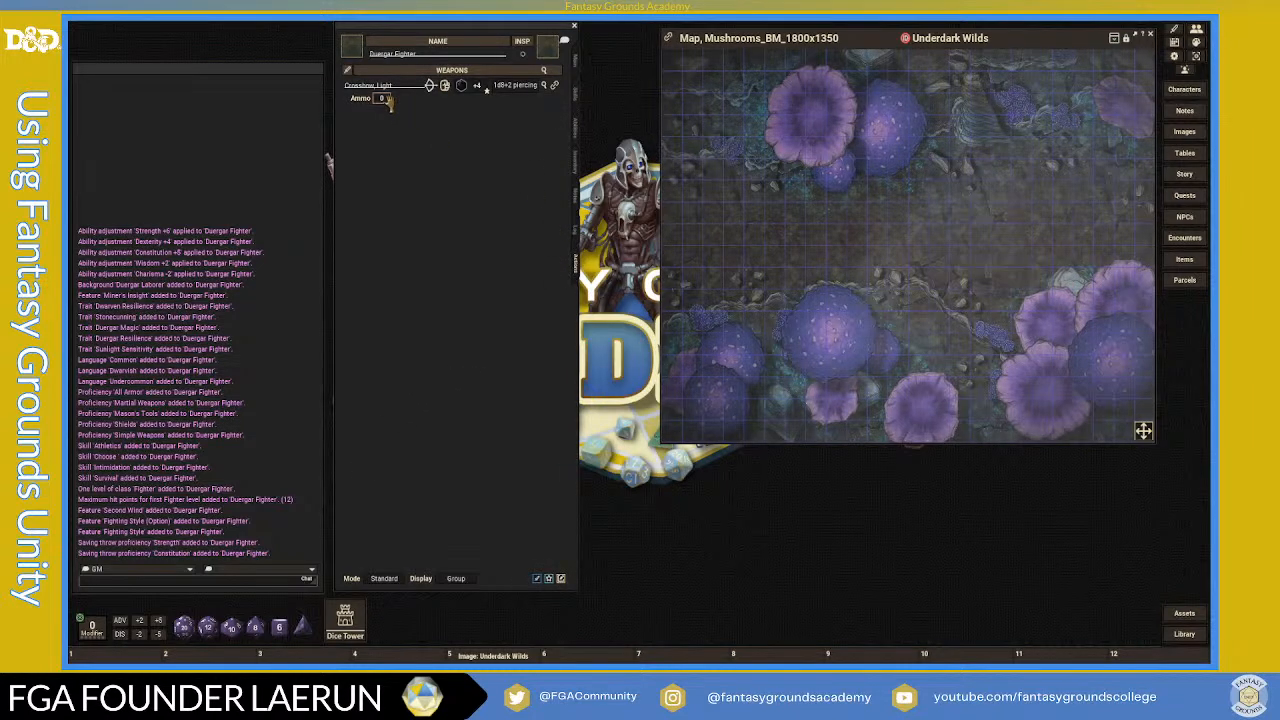
text(20)
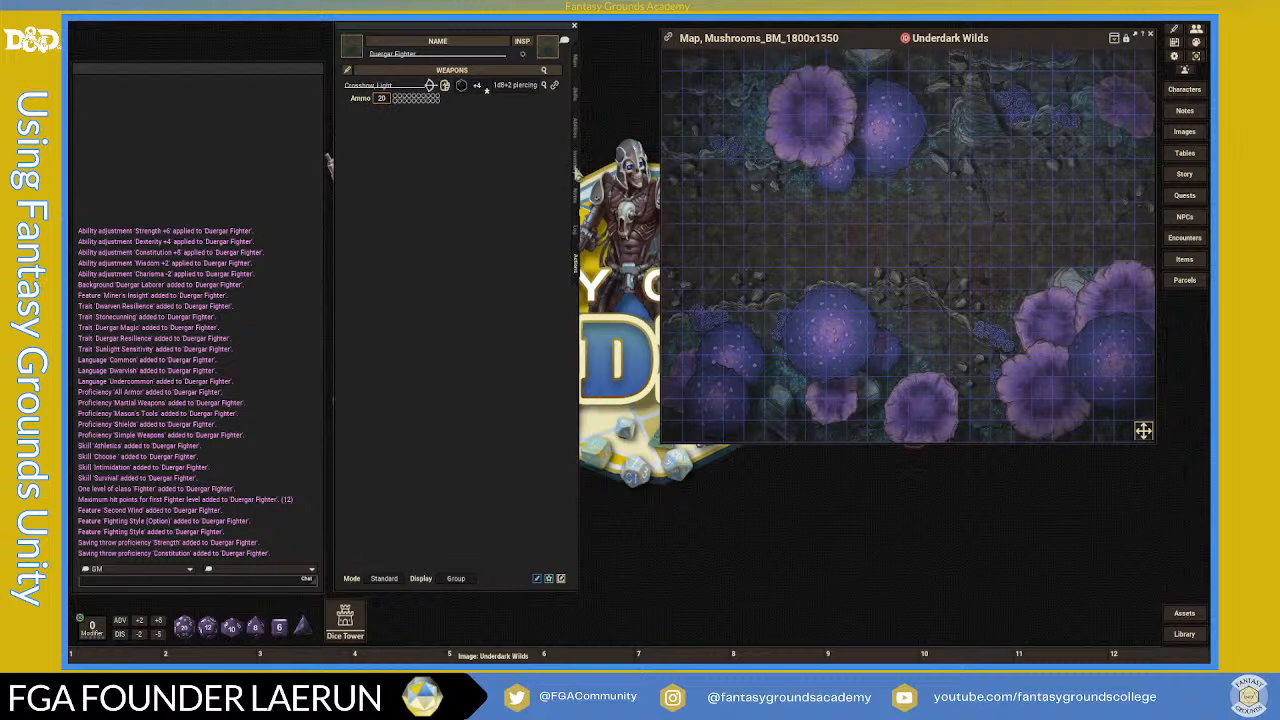
click(576, 168)
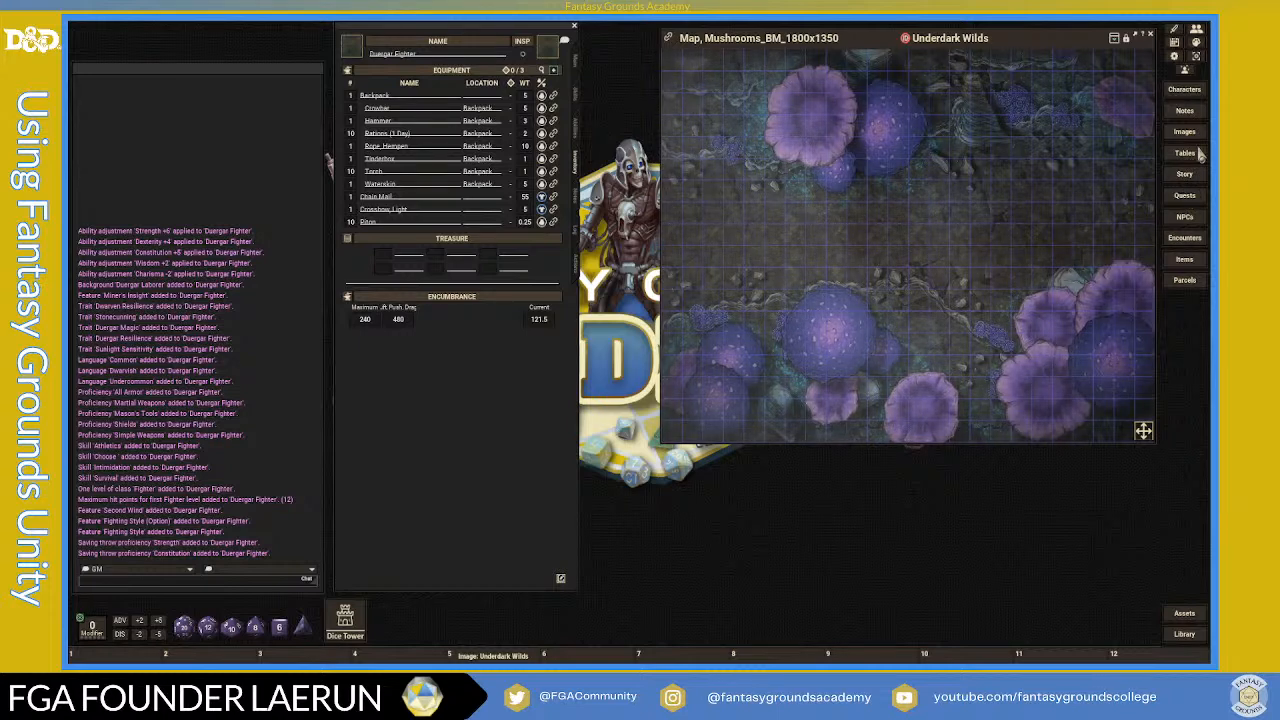
- Open the Items library, move and enlarge its window, and open the Runehammer from the hammer results
click(1184, 262)
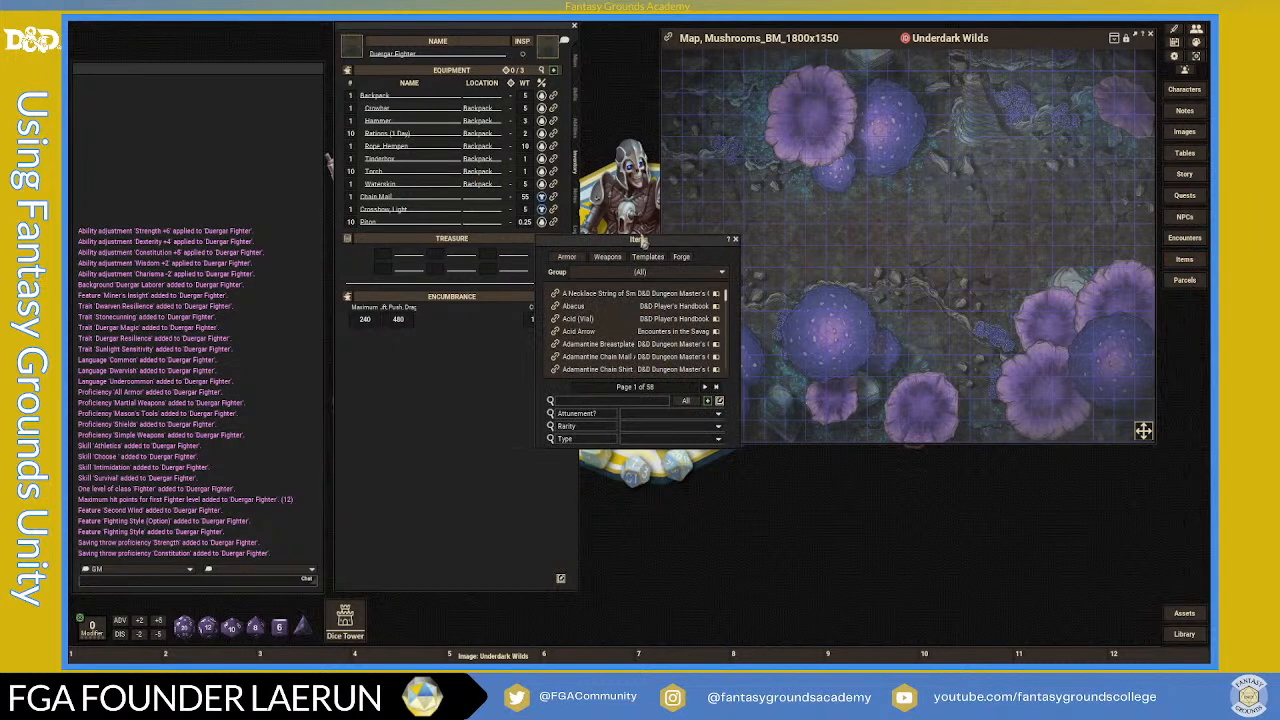
drag(685, 250, 731, 63)
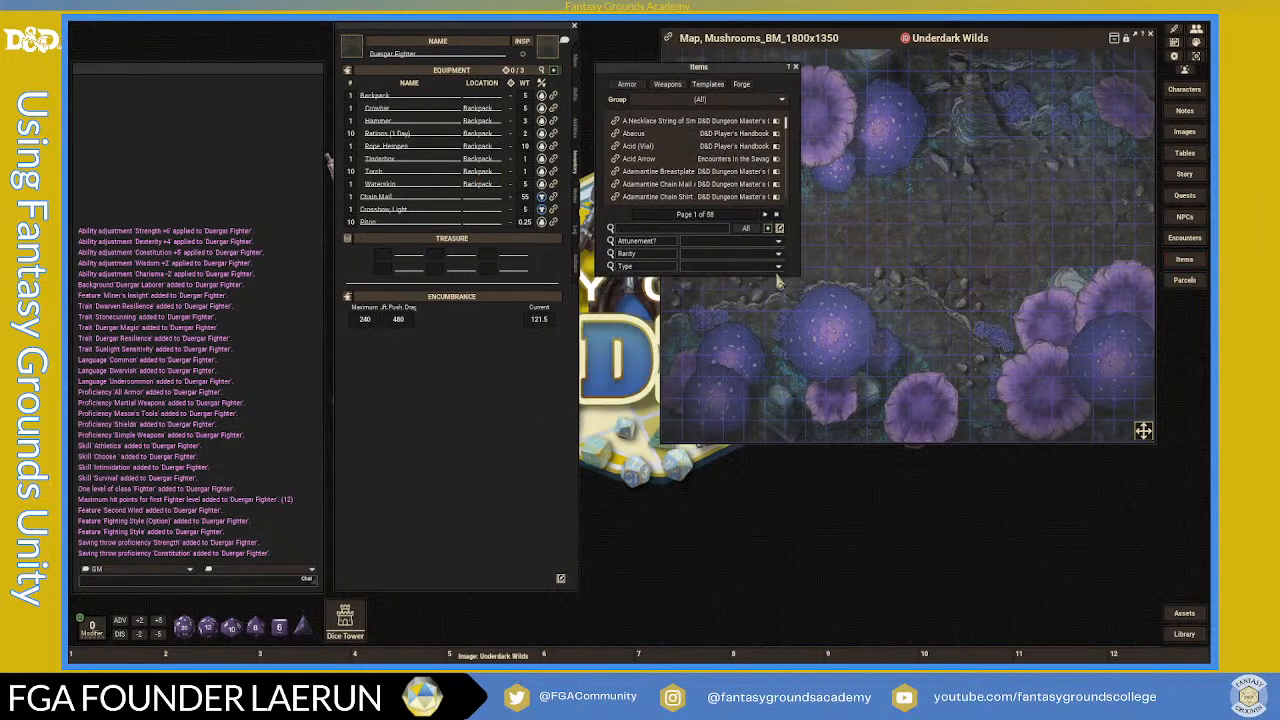
drag(789, 279, 784, 436)
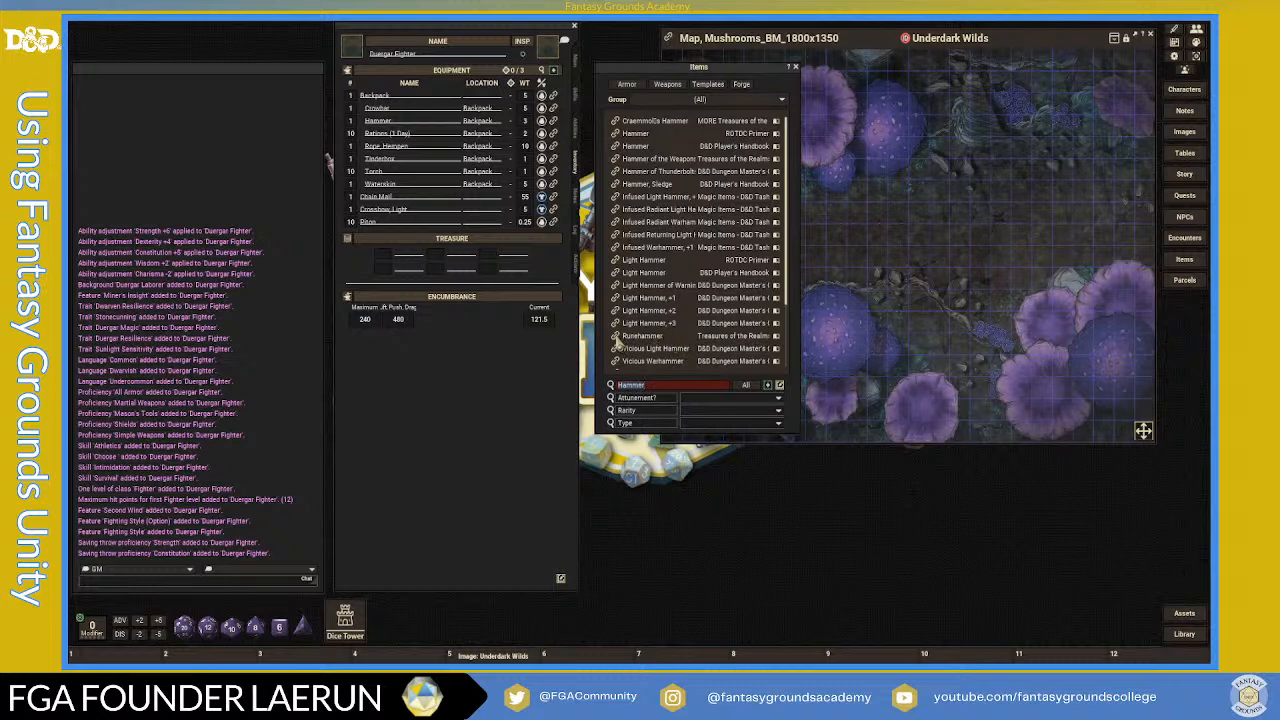
click(616, 338)
scroll(688, 388, down, 3)
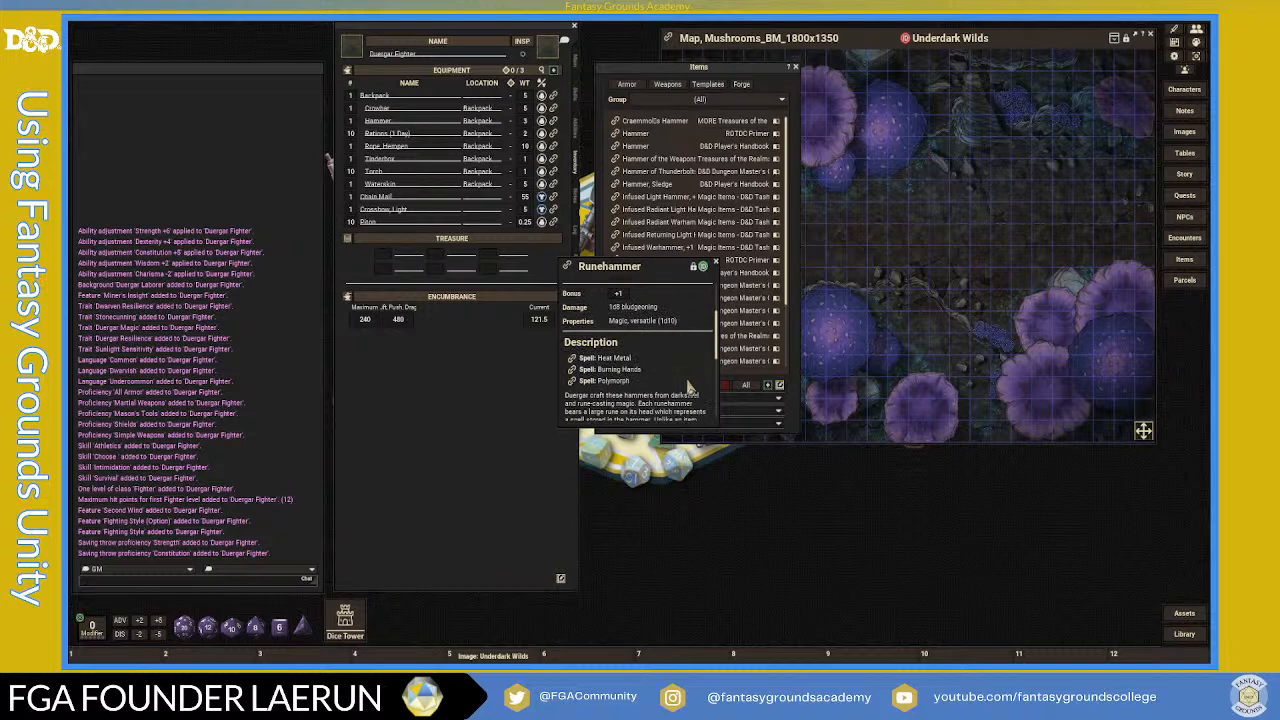
- Read through the Runehammer record: its +1 bonus, extra 1d8 lightning damage and Polymorph spell
scroll(688, 386, down, 1)
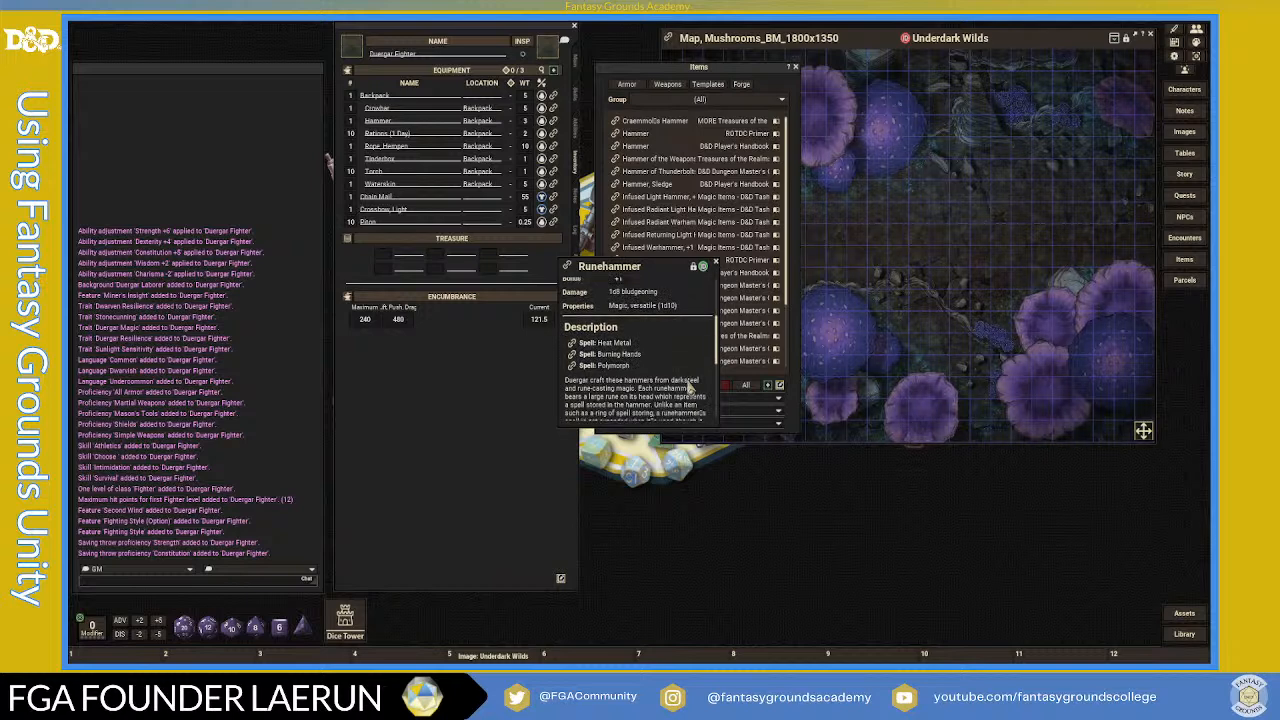
scroll(688, 388, down, 1)
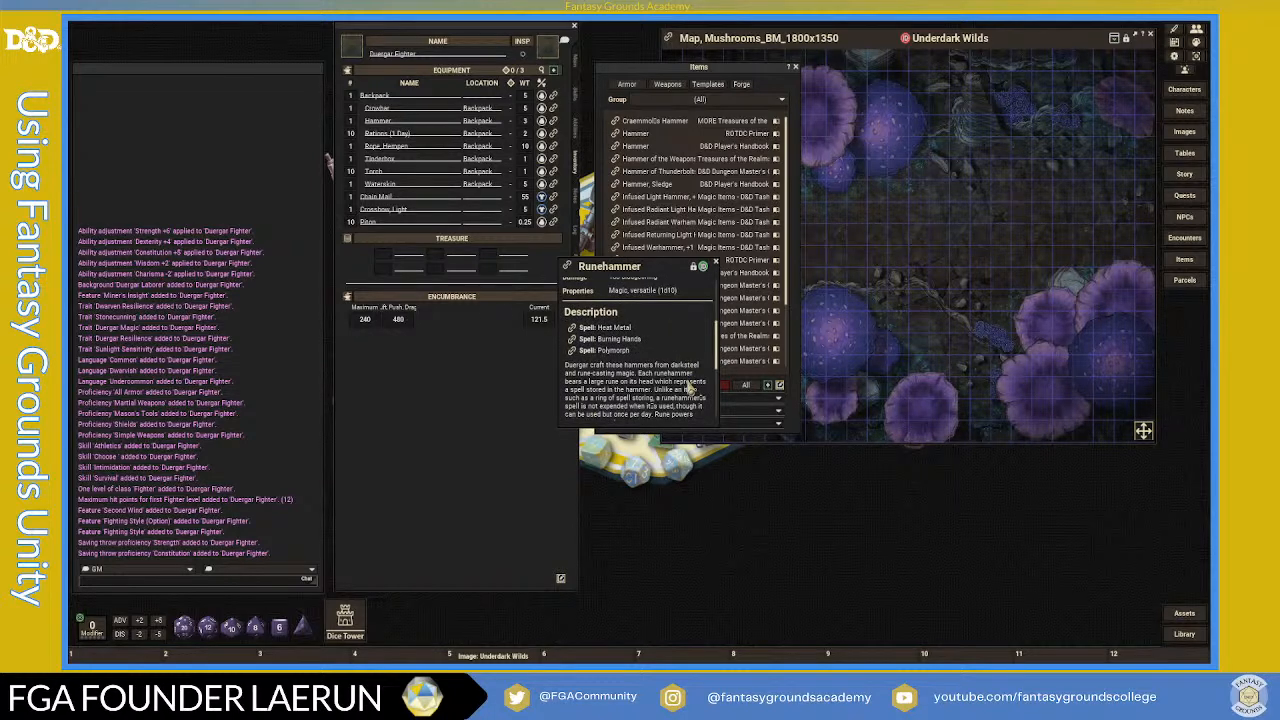
scroll(688, 387, down, 1)
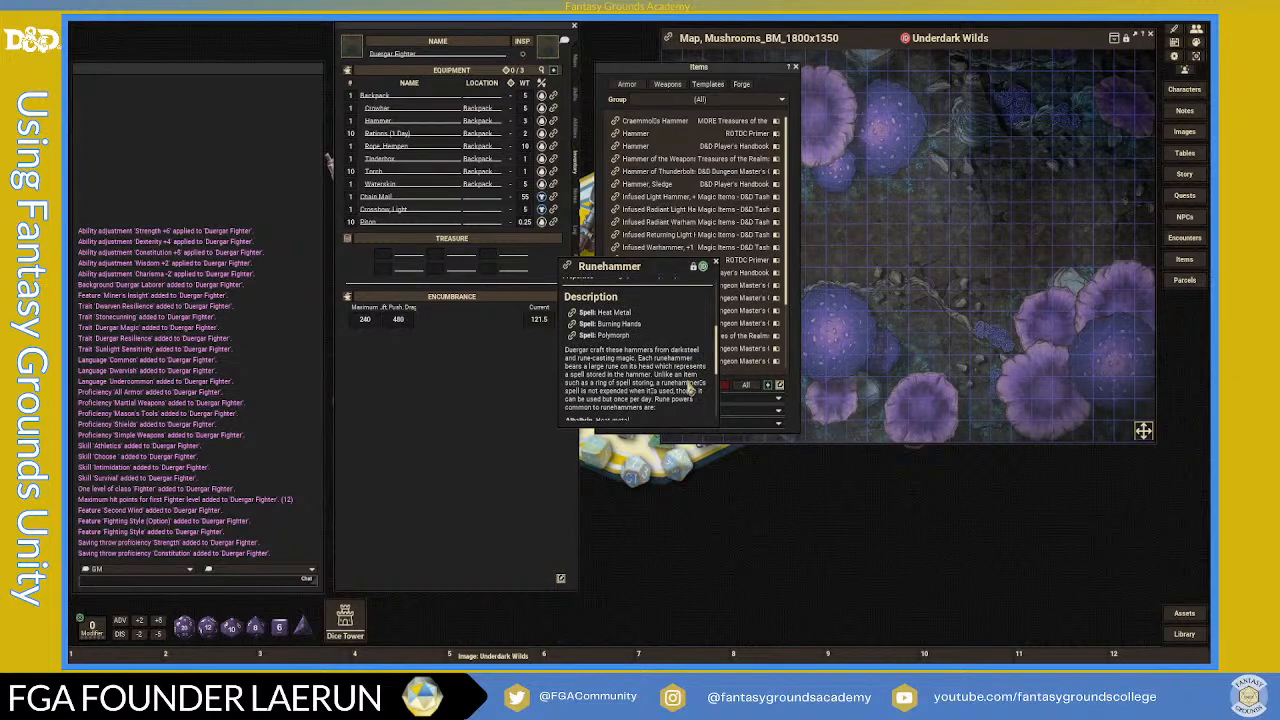
scroll(688, 388, down, 1)
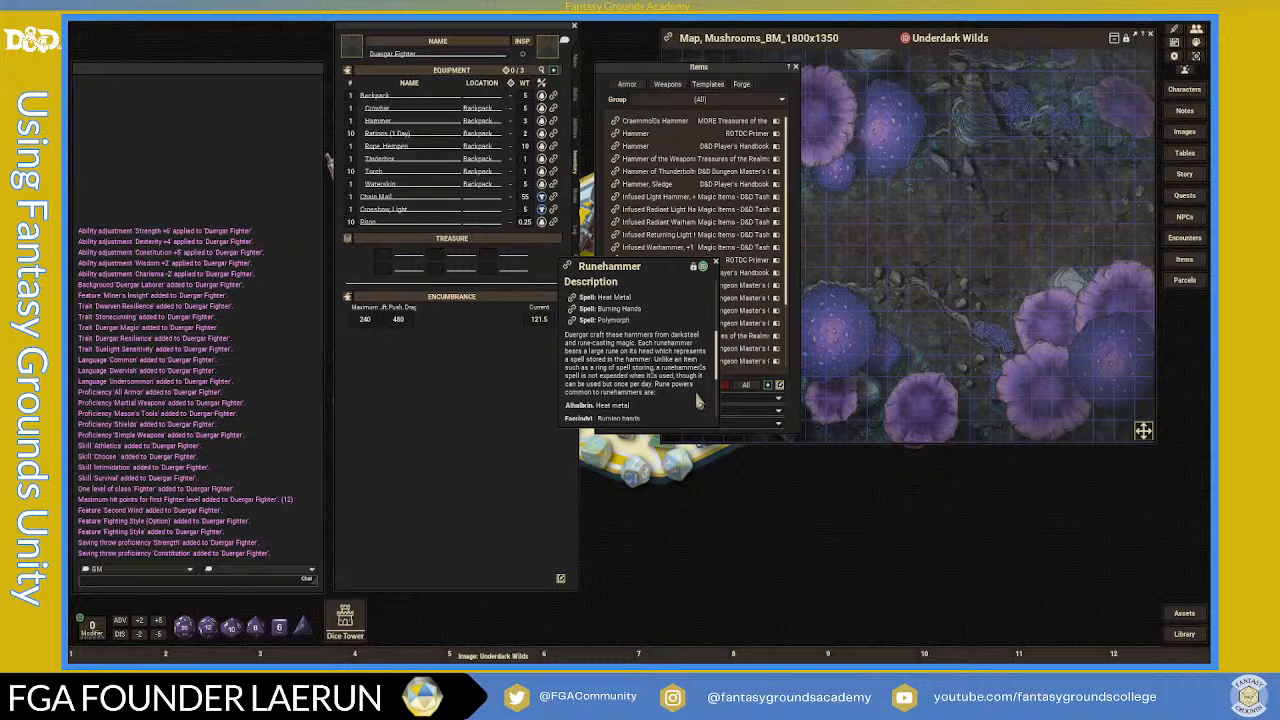
scroll(698, 401, down, 2)
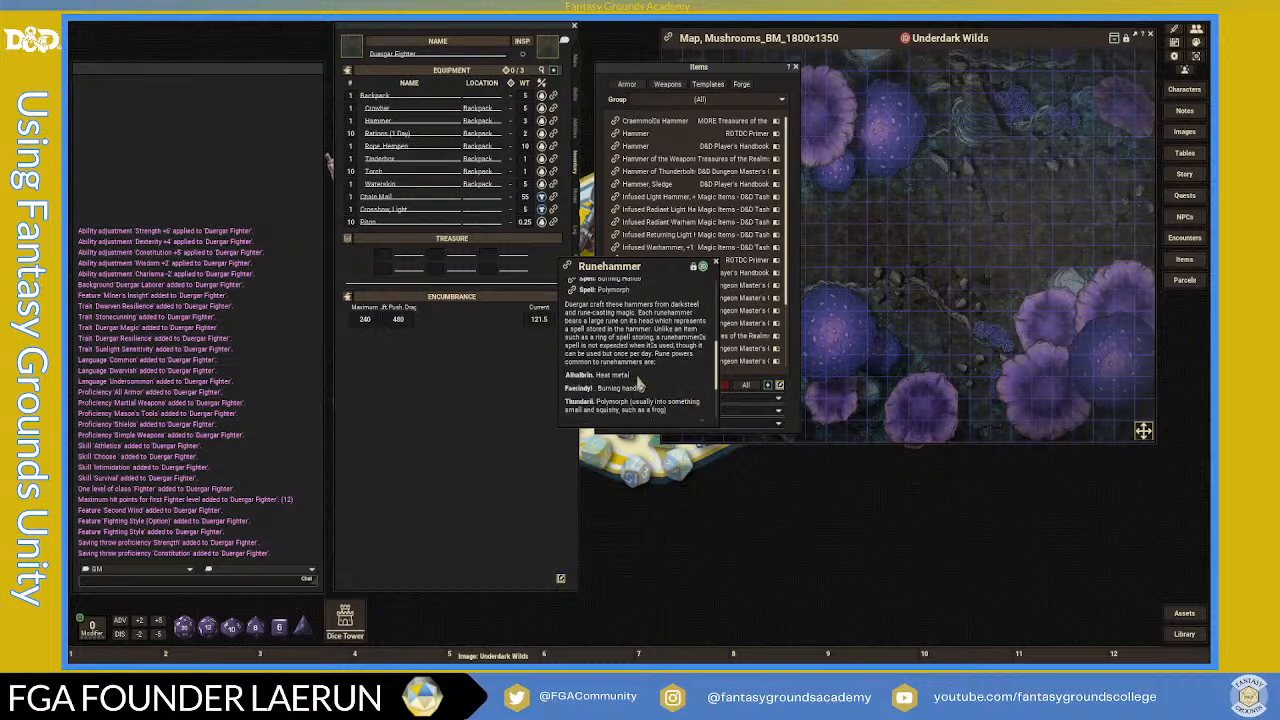
scroll(660, 395, down, 1)
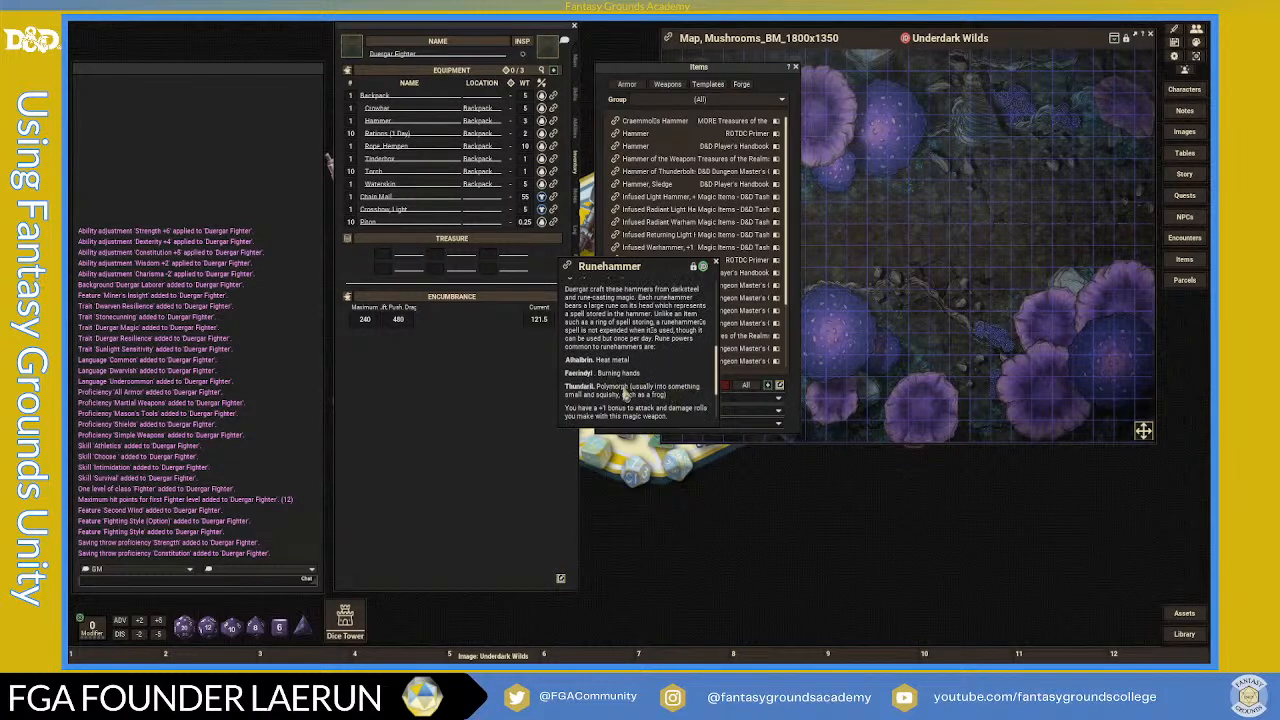
scroll(686, 377, down, 1)
scroll(688, 378, down, 2)
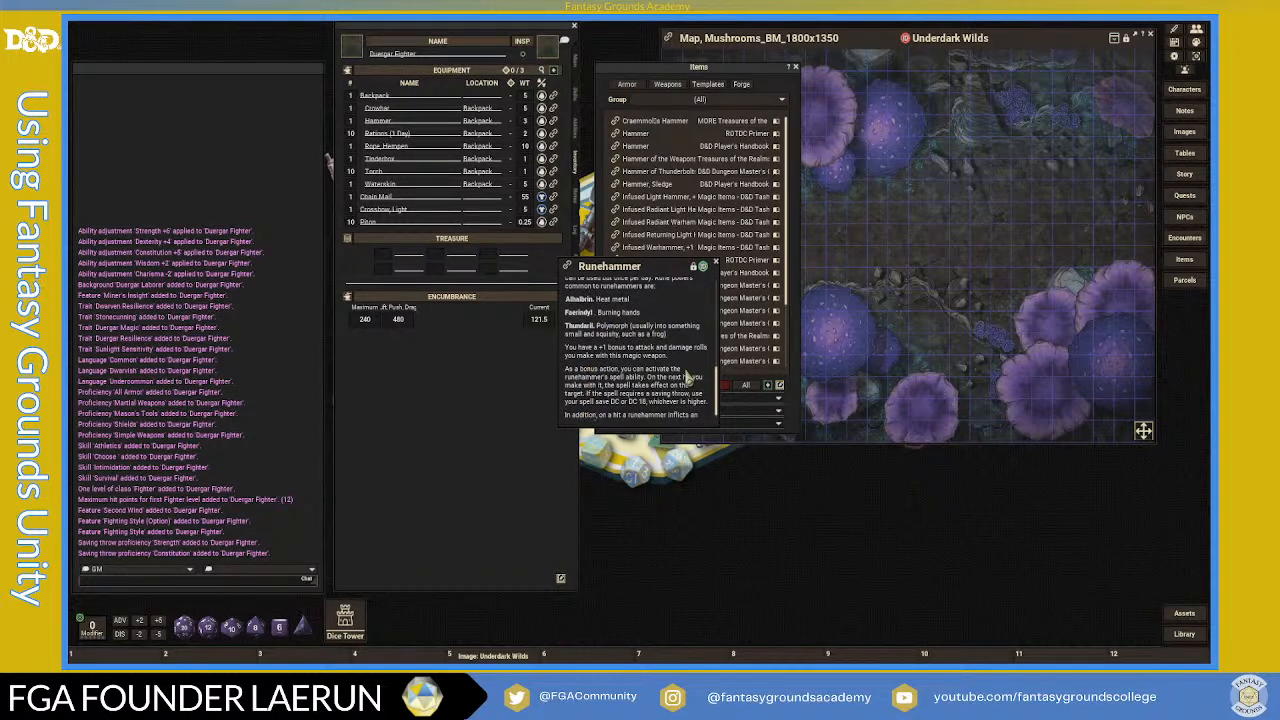
scroll(686, 377, up, 4)
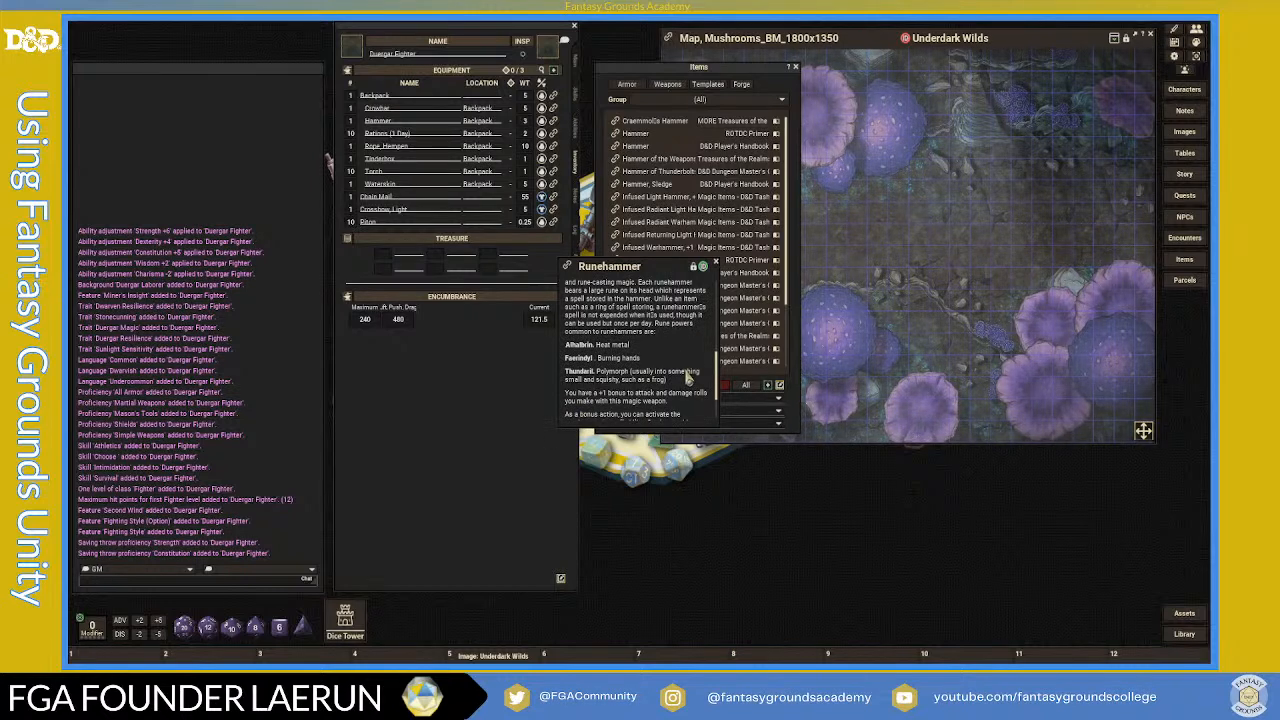
scroll(684, 368, down, 1)
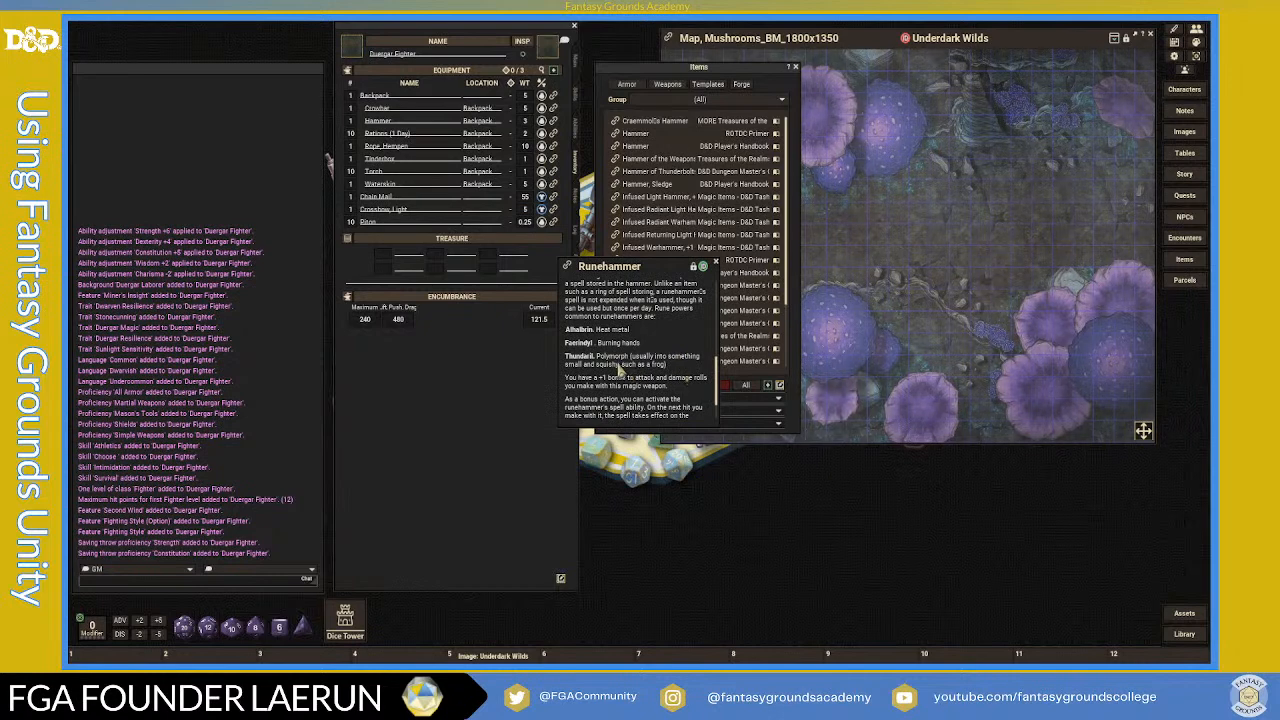
scroll(590, 368, up, 1)
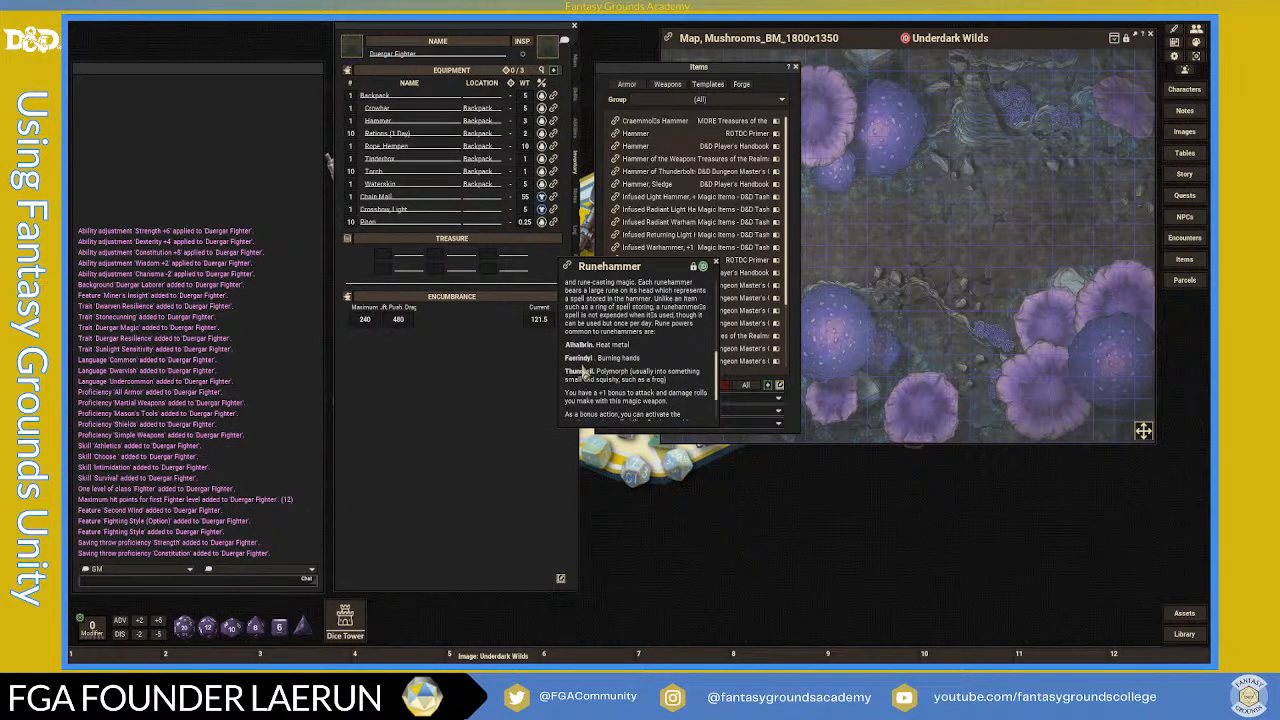
scroll(610, 368, down, 3)
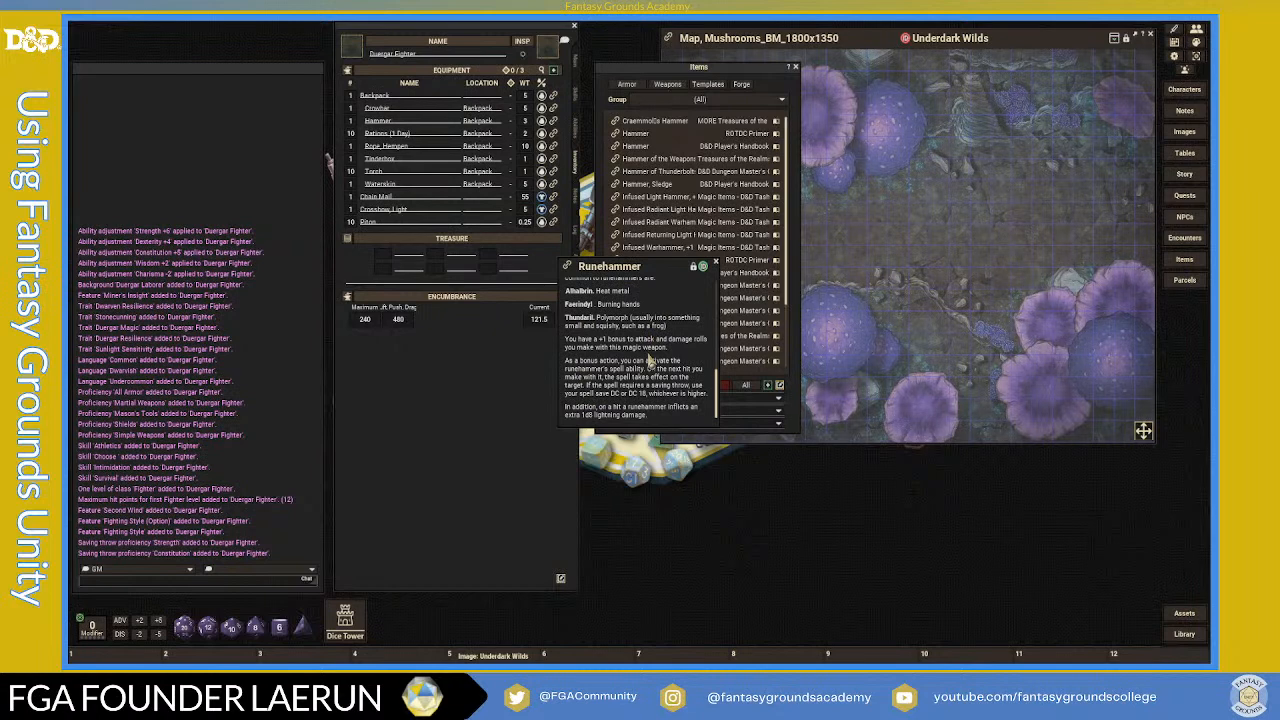
scroll(649, 359, up, 1)
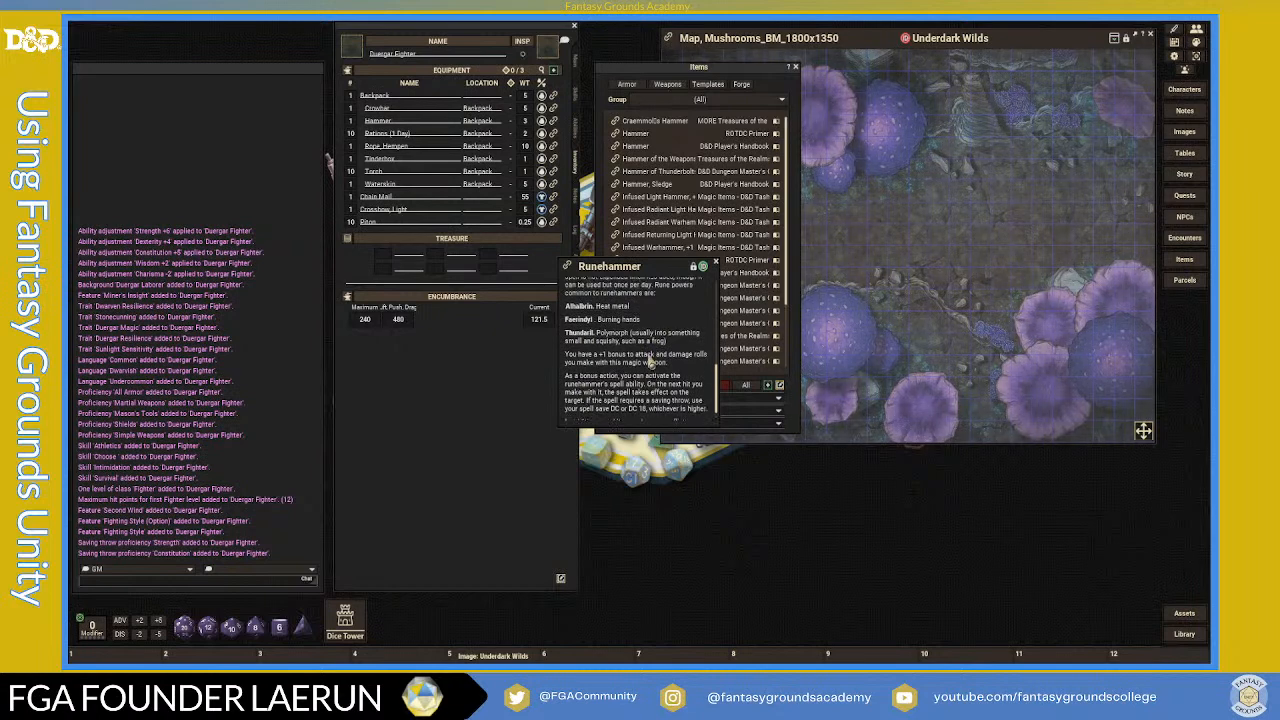
scroll(649, 360, up, 2)
scroll(632, 313, up, 2)
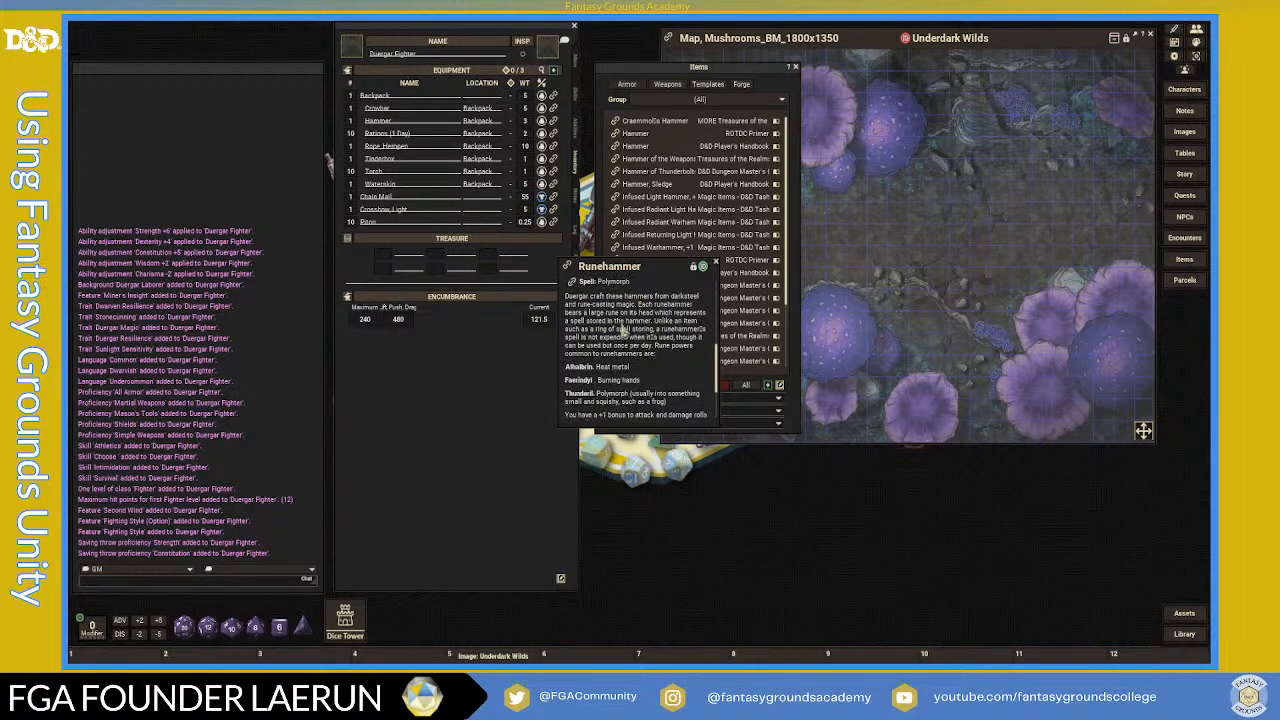
- Drag the Runehammer into the fighter's inventory and check its +6, 1d8+4 bludgeoning attack
drag(647, 269, 754, 213)
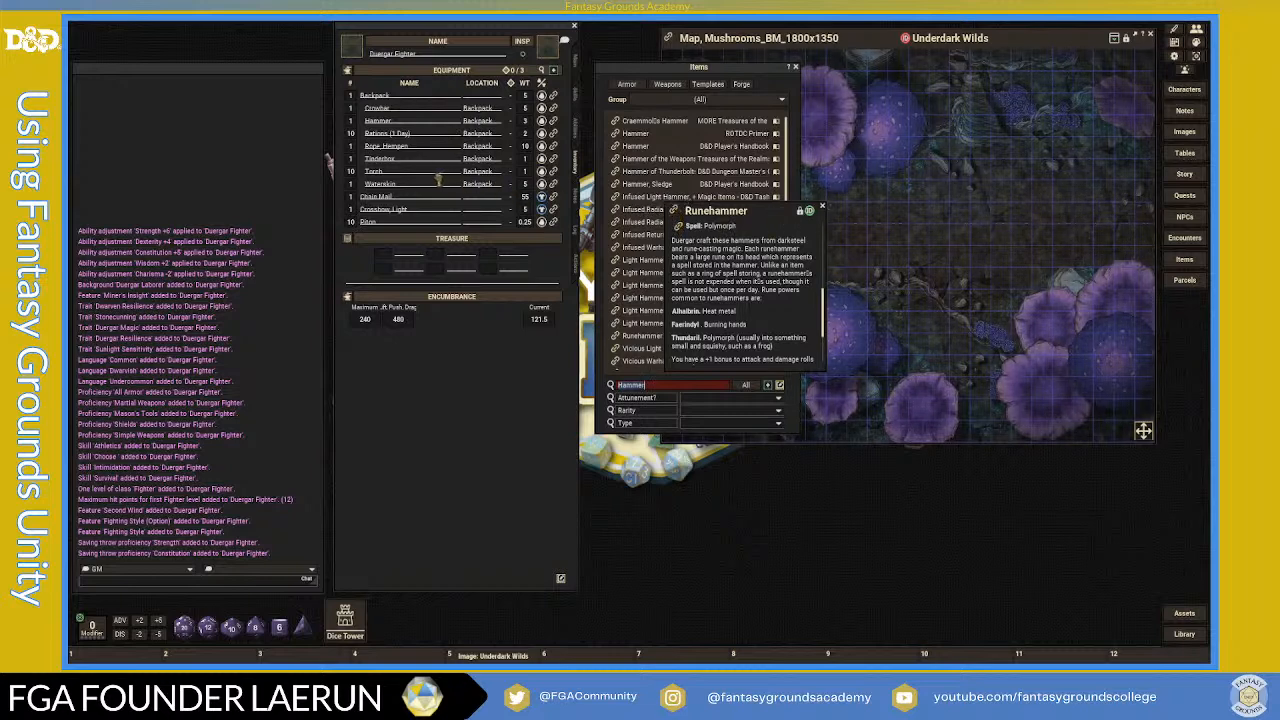
drag(428, 180, 428, 181)
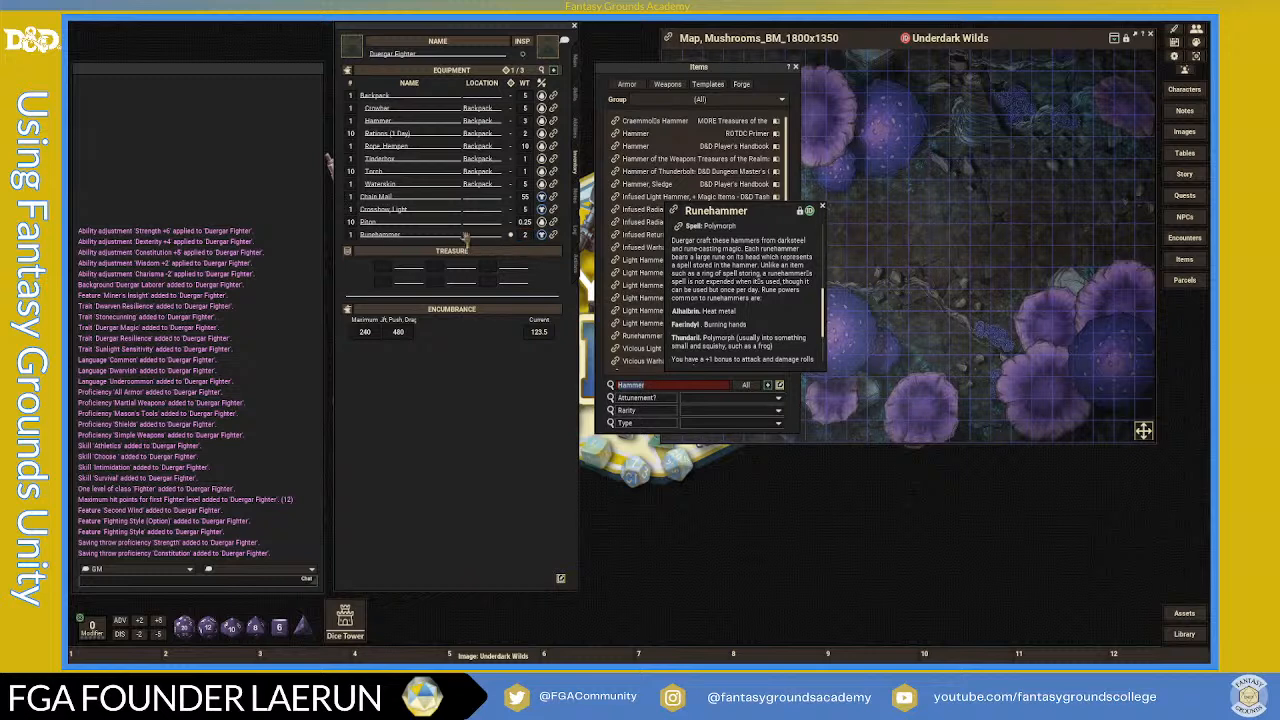
click(577, 263)
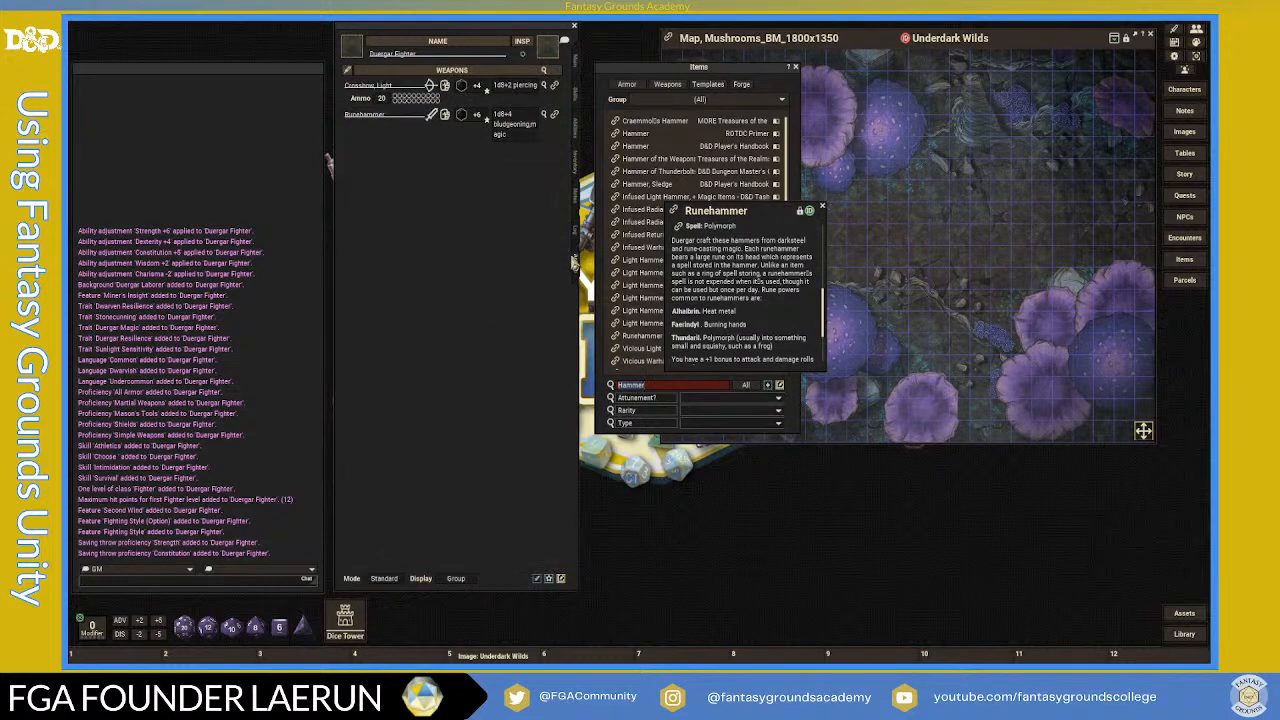
scroll(712, 330, up, 2)
scroll(712, 328, up, 3)
scroll(712, 328, down, 6)
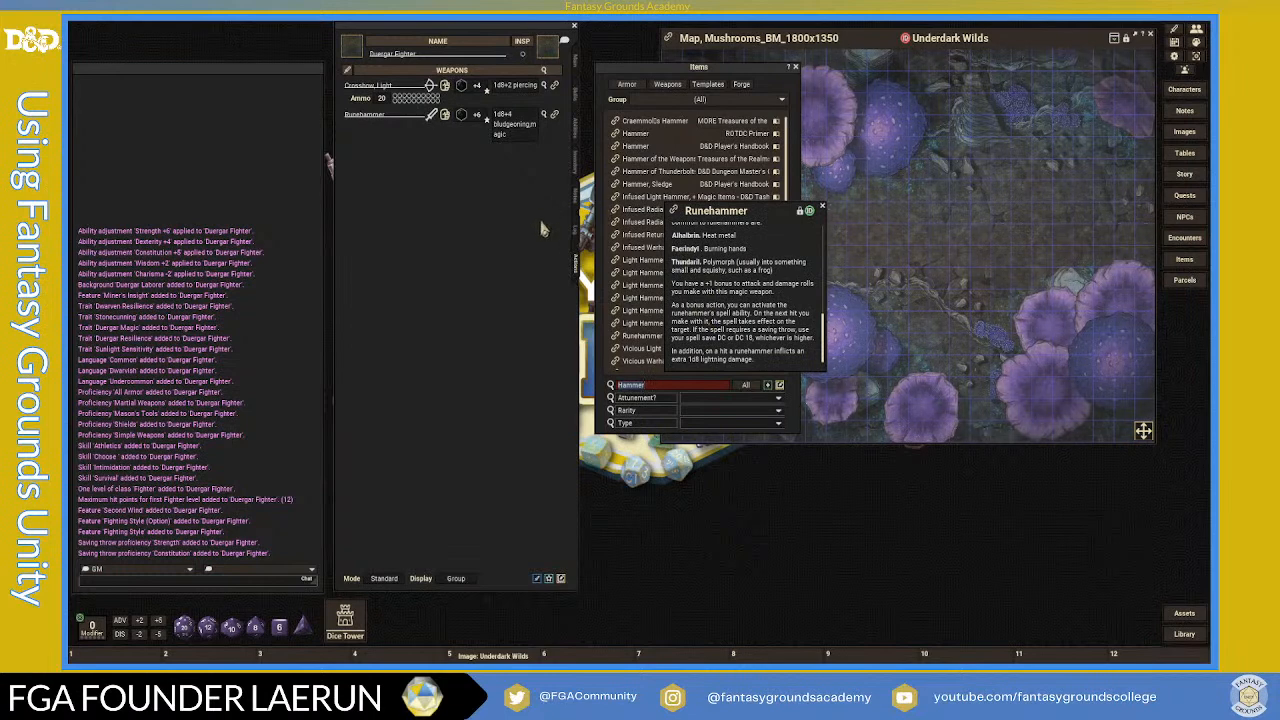
- Add a Pouch, Belt from the Items search to the inventory and set the Pitons' location to it
click(577, 70)
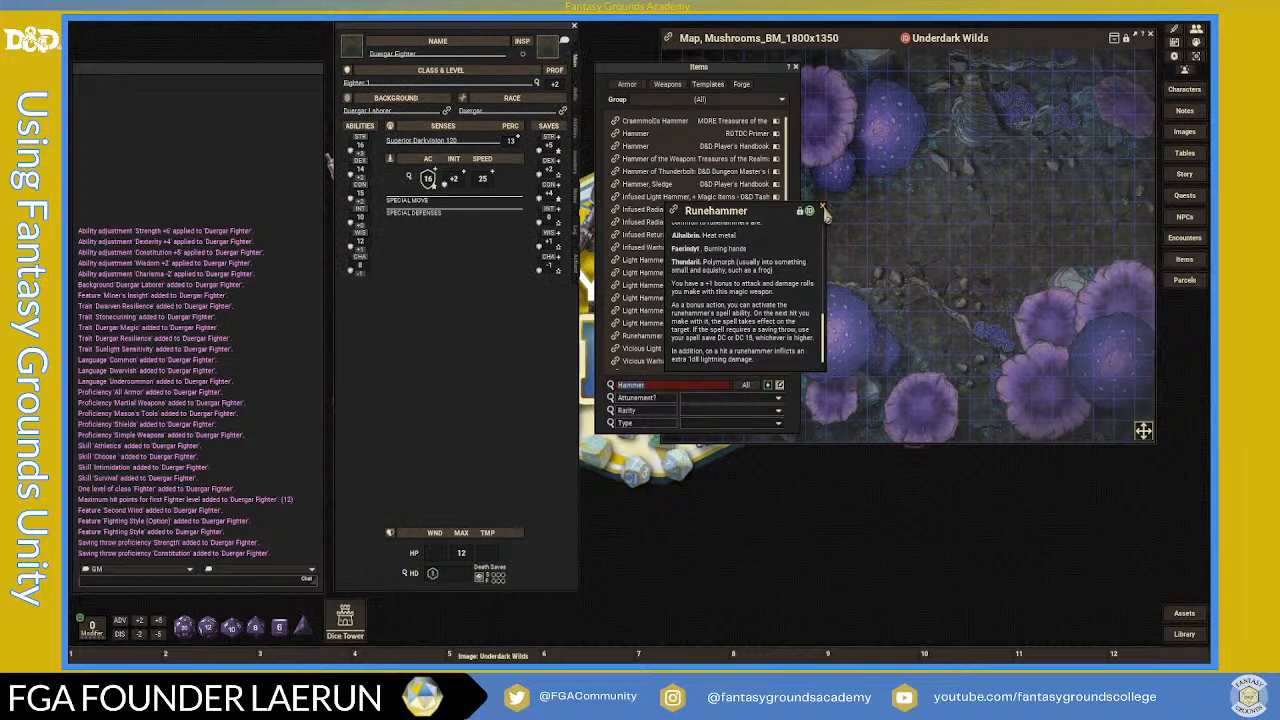
click(823, 210)
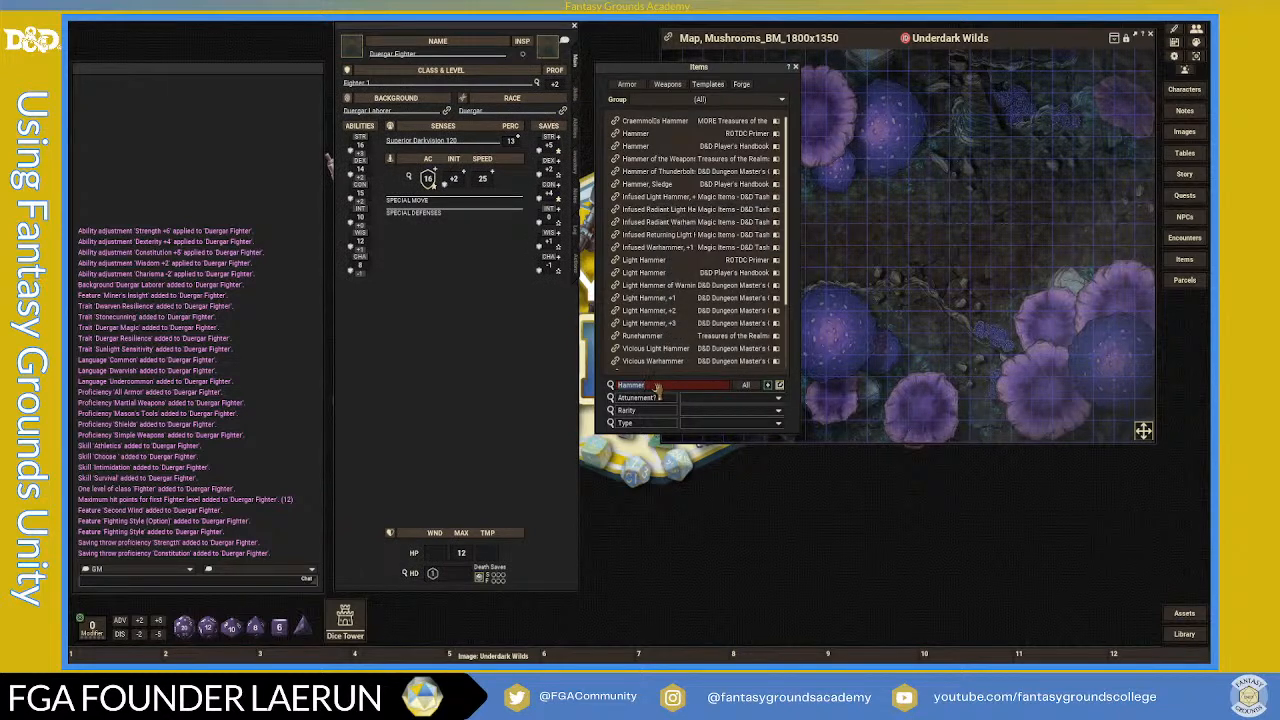
text(pouch)
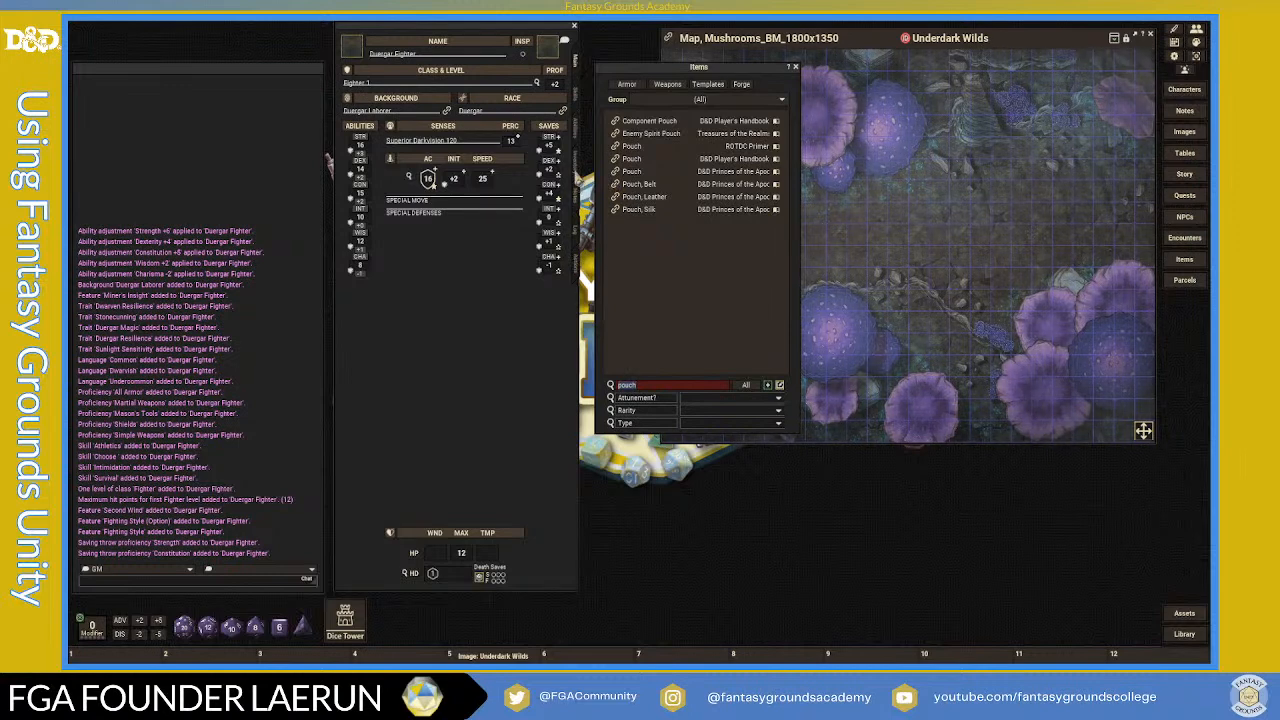
click(575, 162)
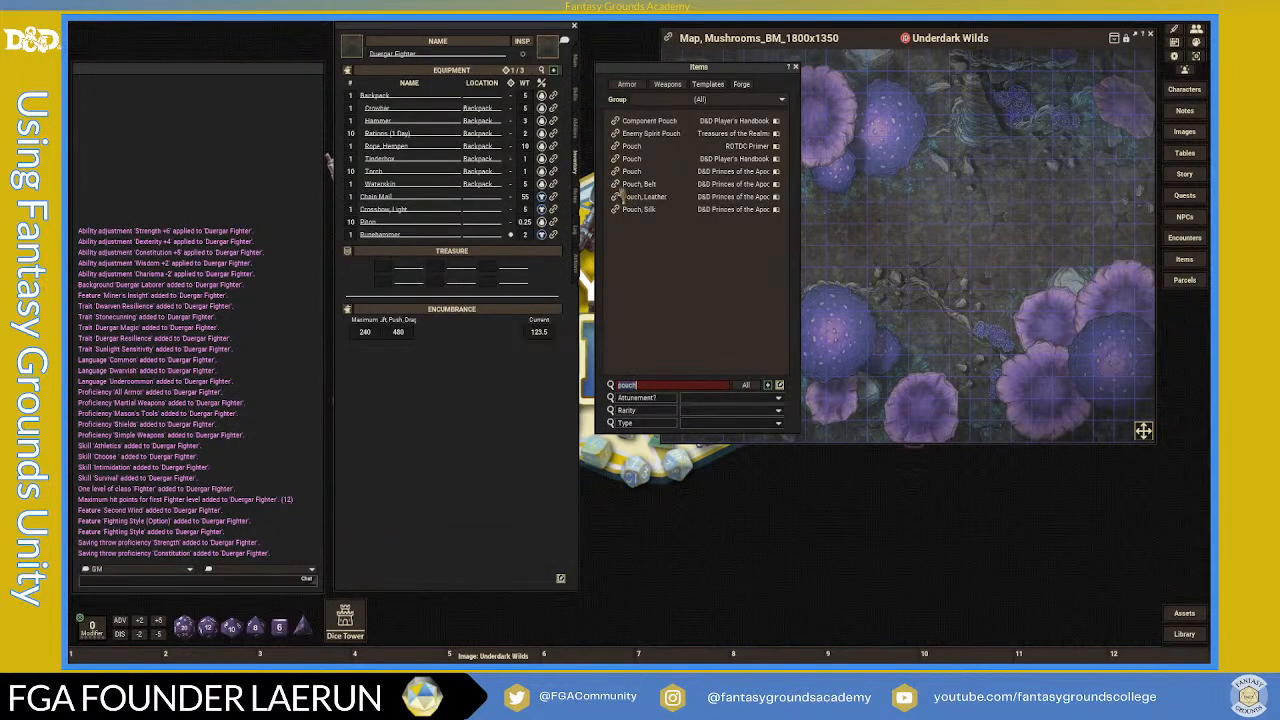
drag(616, 184, 438, 204)
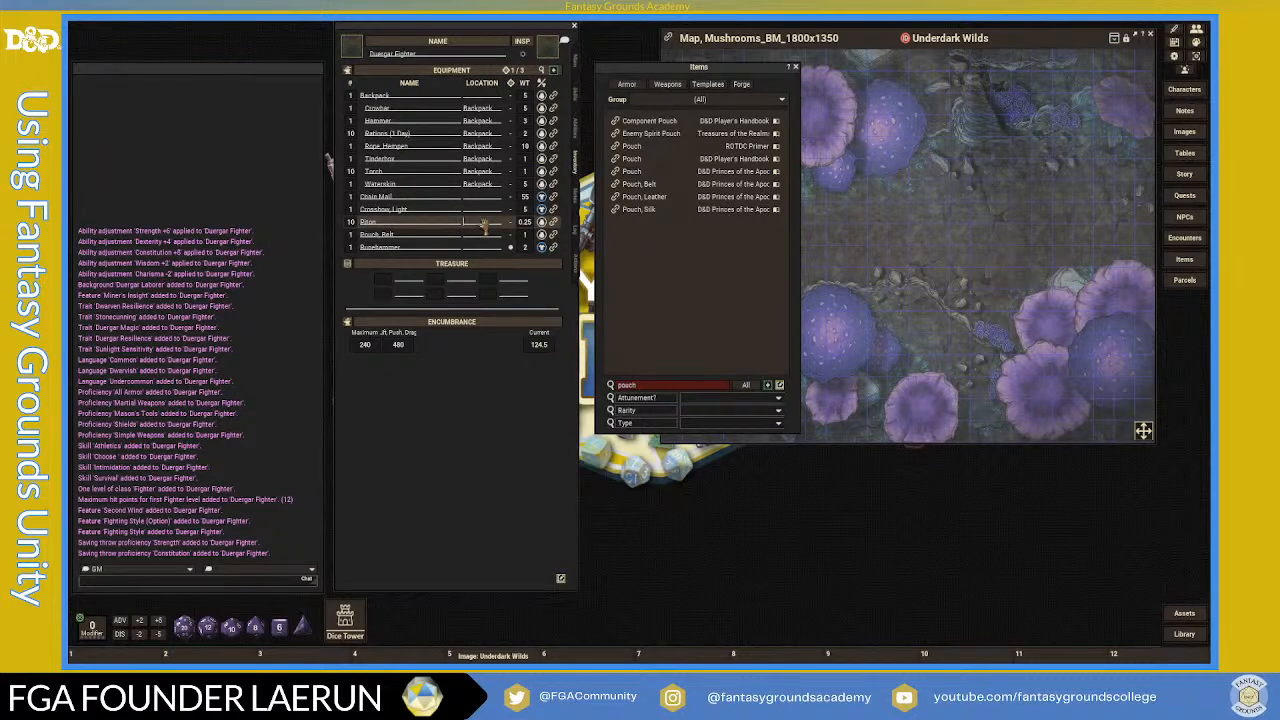
text(Bel)
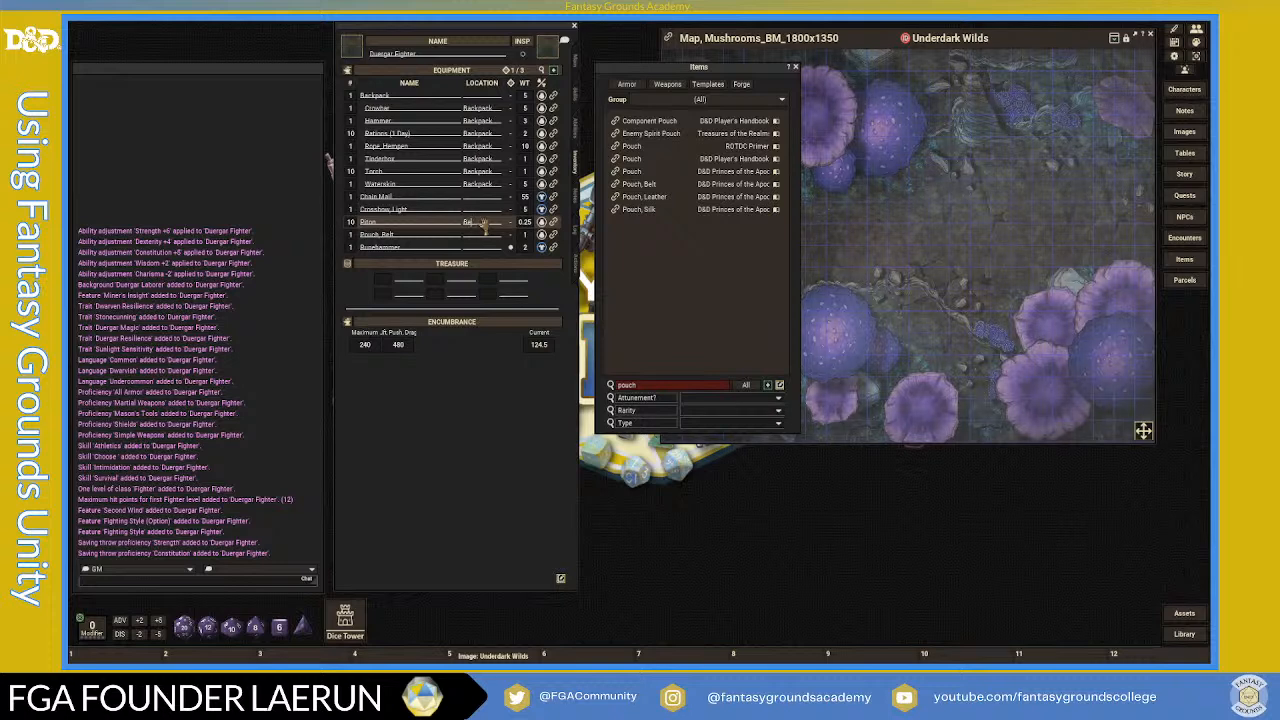
key(BackSpace)
key(BackSpace)
key(BackSpace)
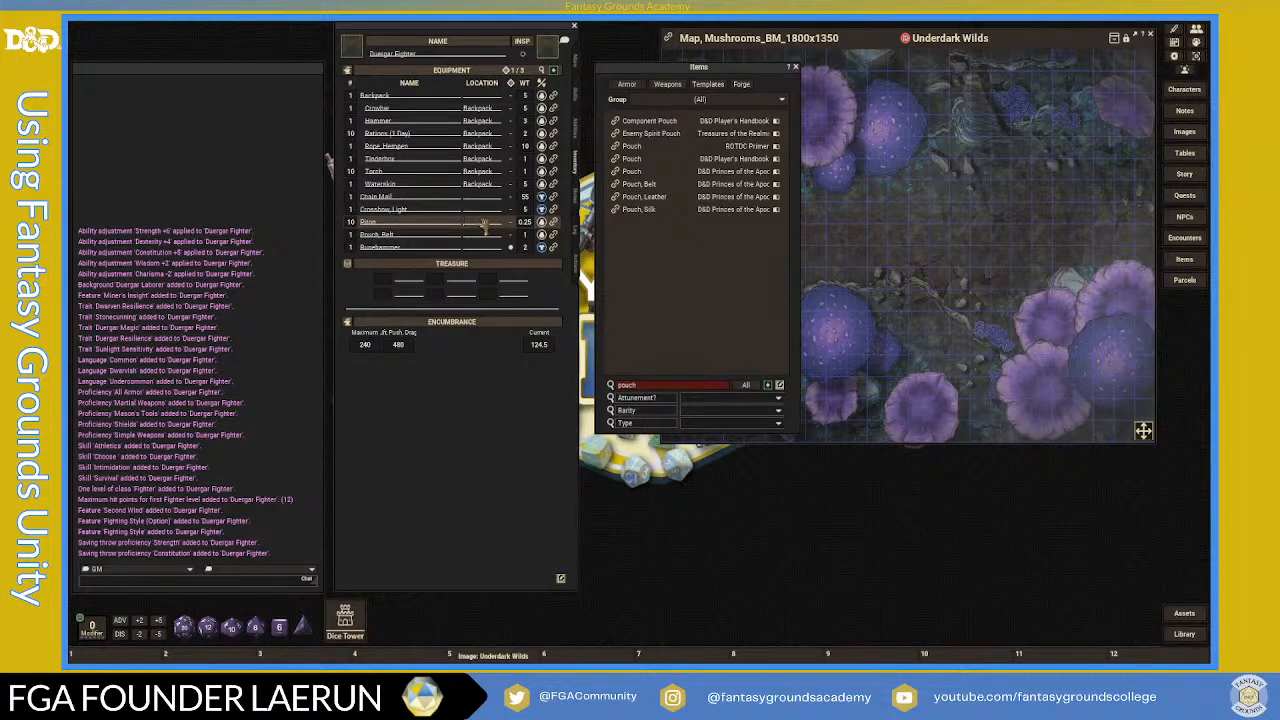
key(shift)
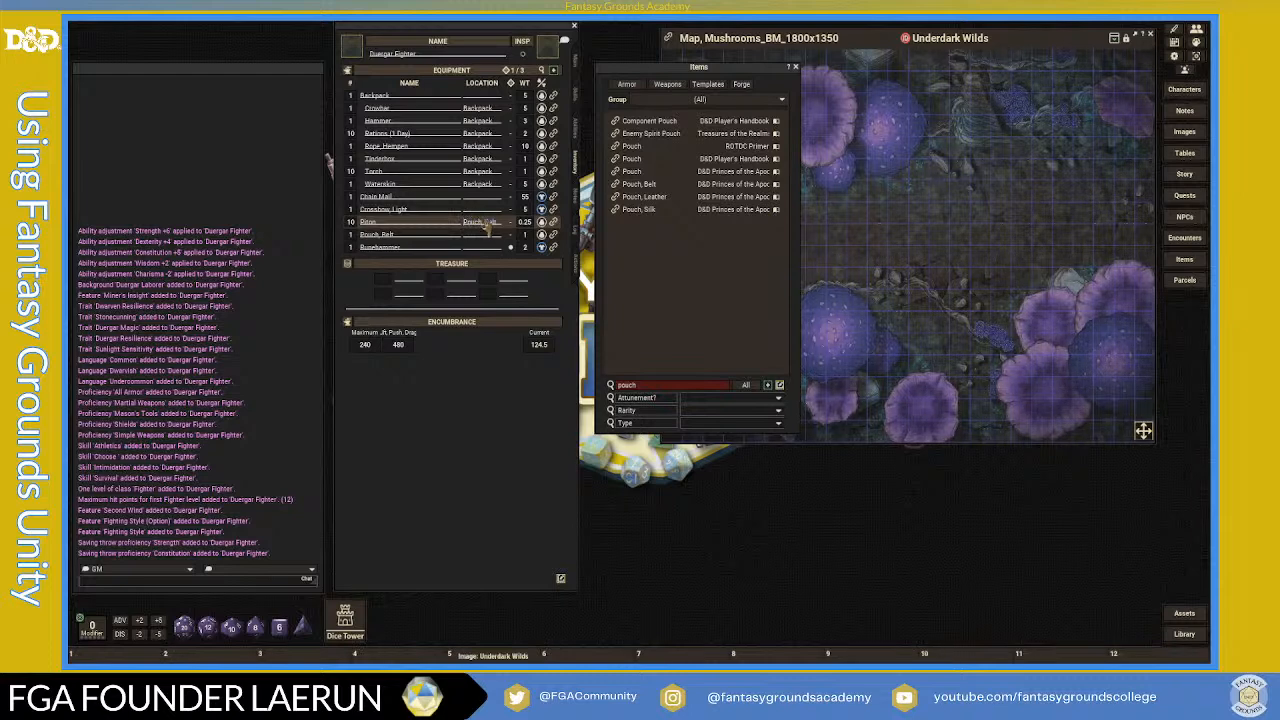
click(486, 236)
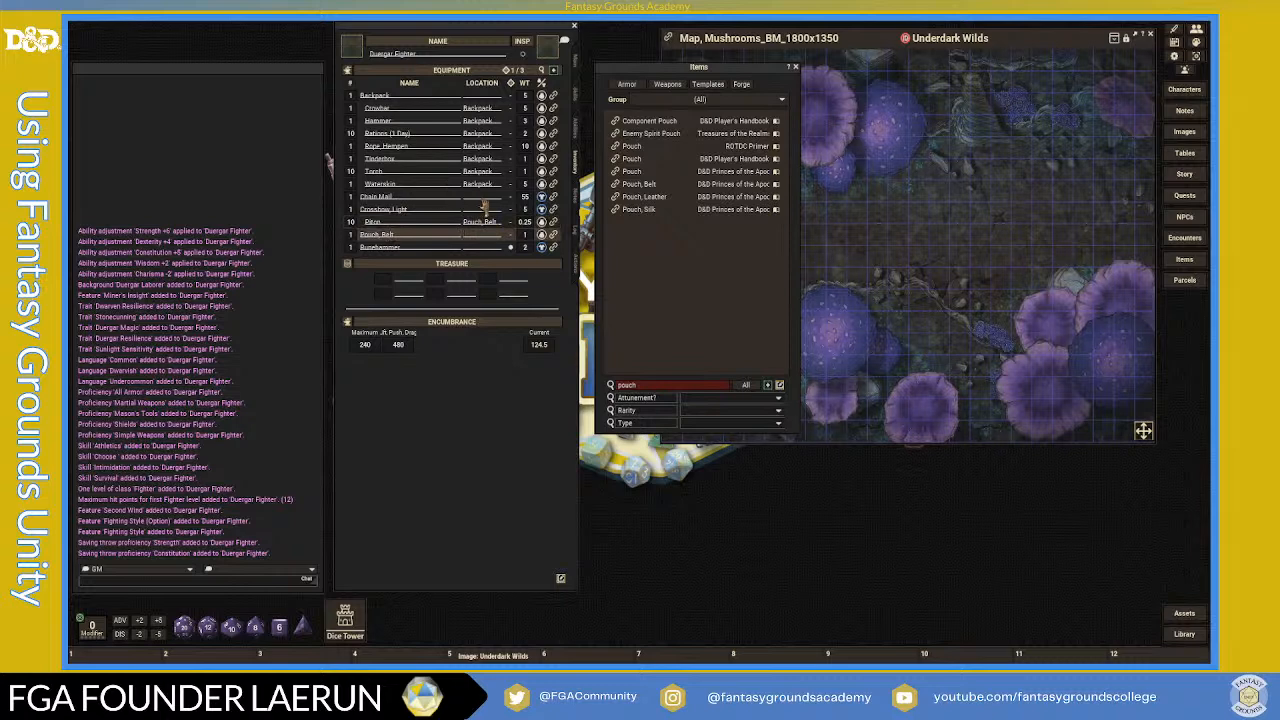
- On the weapons page, review the Light Crossbow and Runehammer item records, closing each afterwards
click(577, 265)
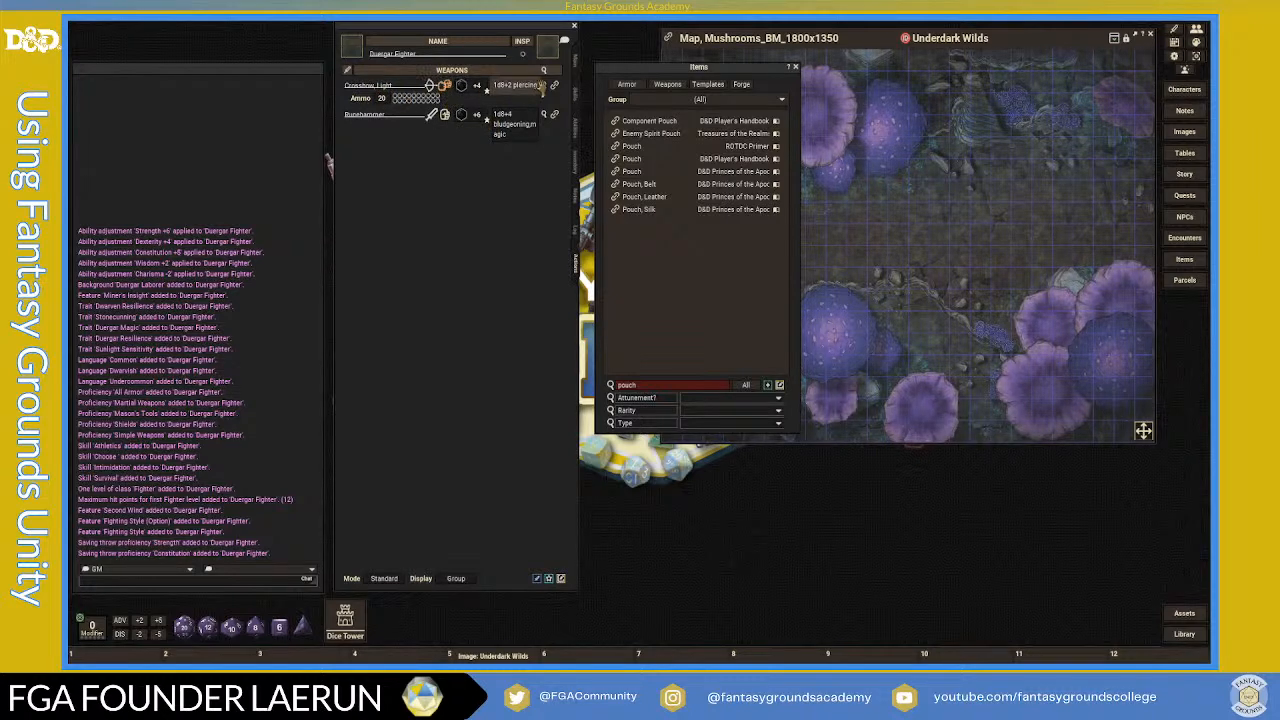
click(554, 87)
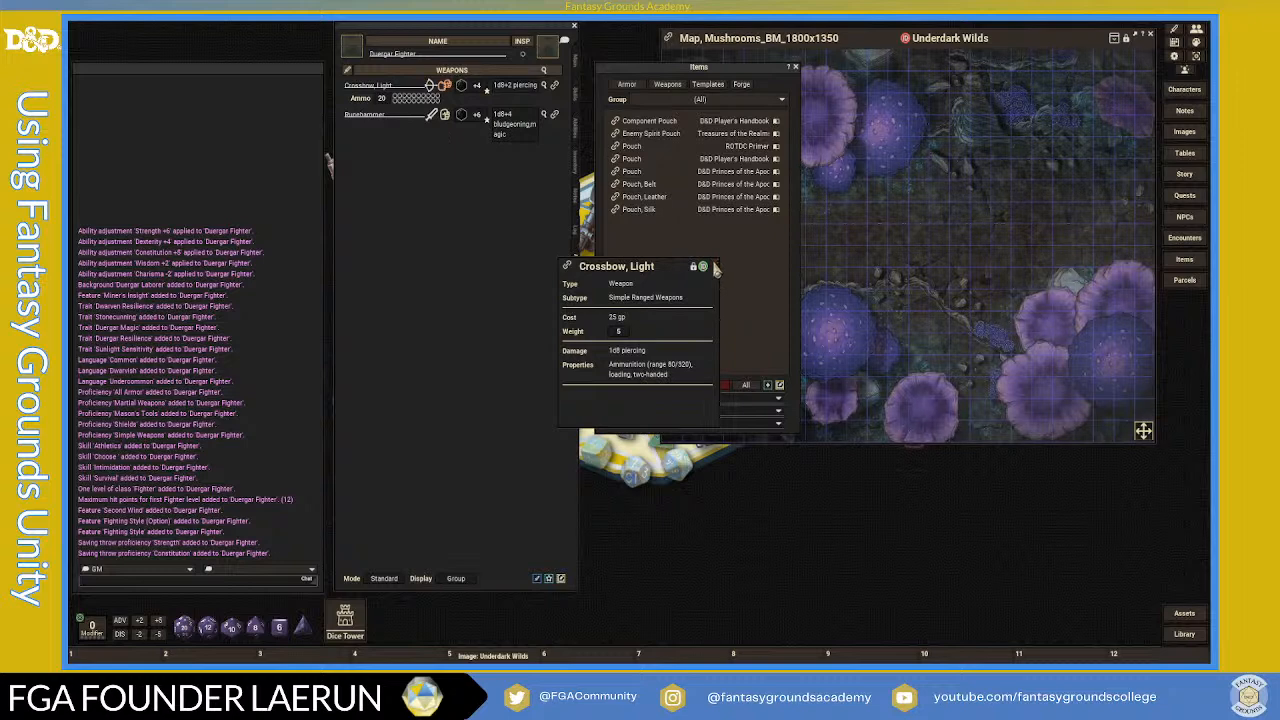
click(715, 266)
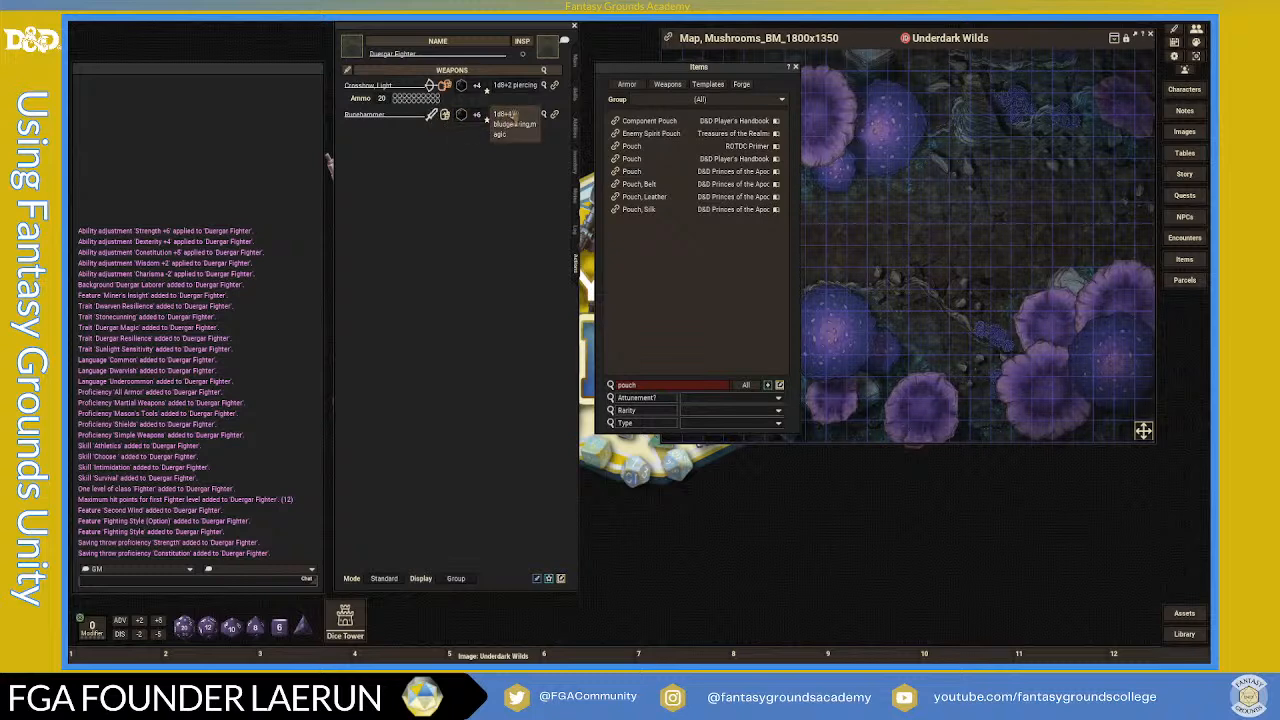
click(556, 115)
scroll(655, 318, down, 6)
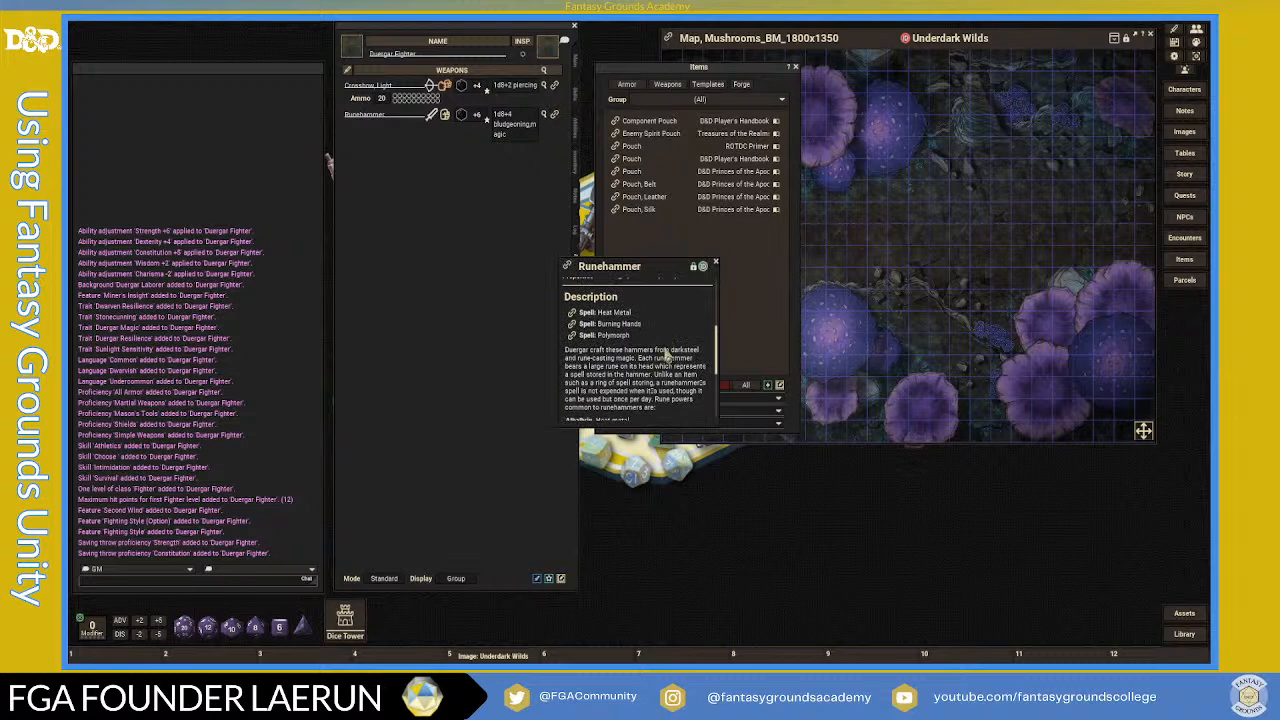
scroll(667, 354, down, 5)
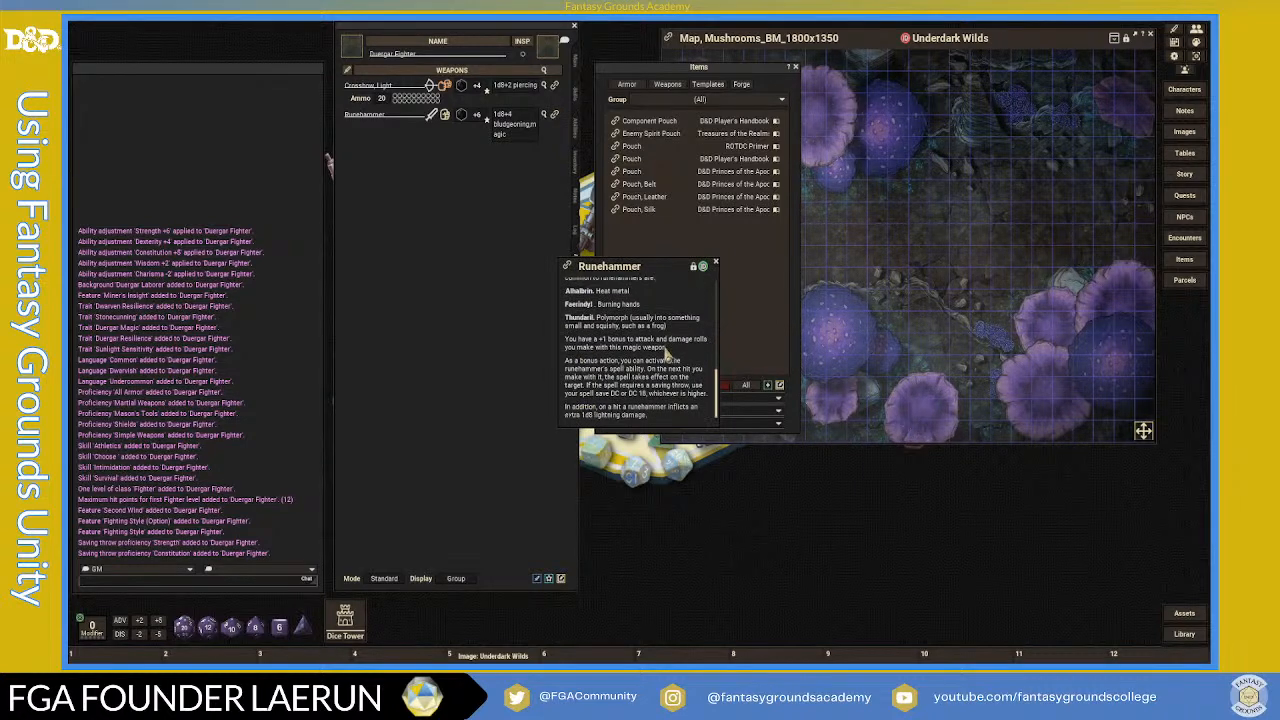
scroll(664, 347, up, 5)
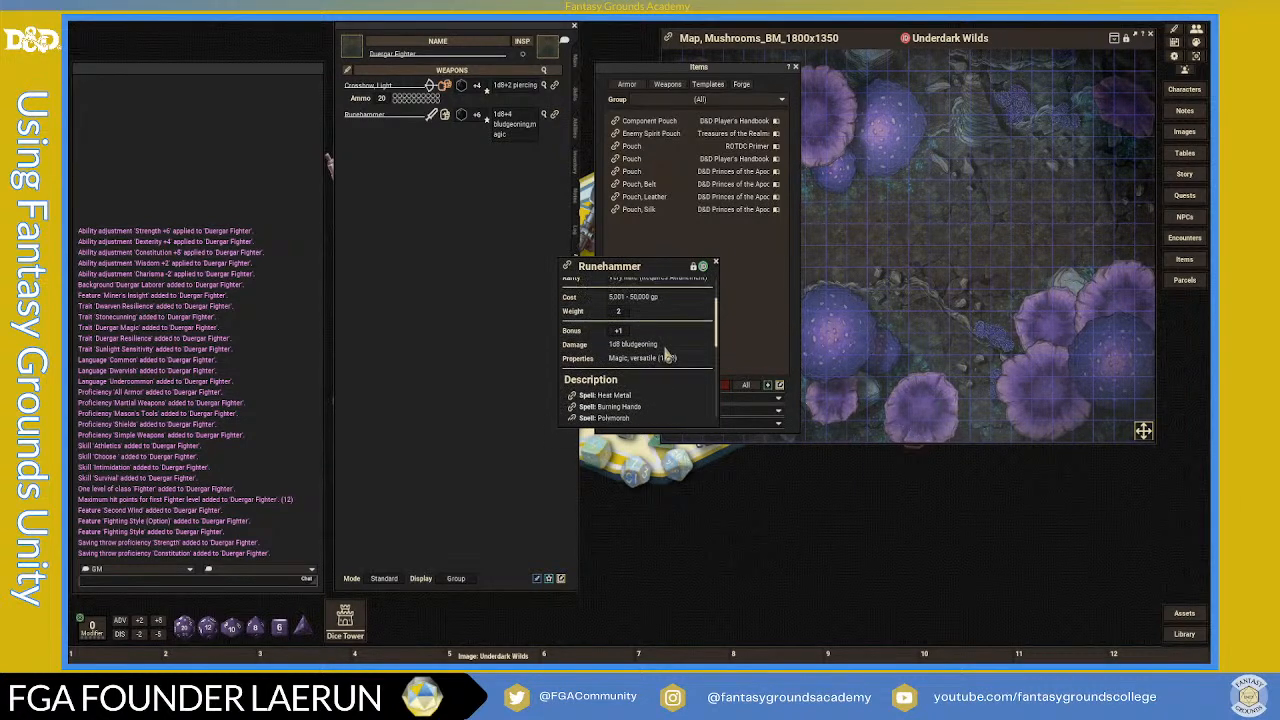
scroll(667, 357, up, 3)
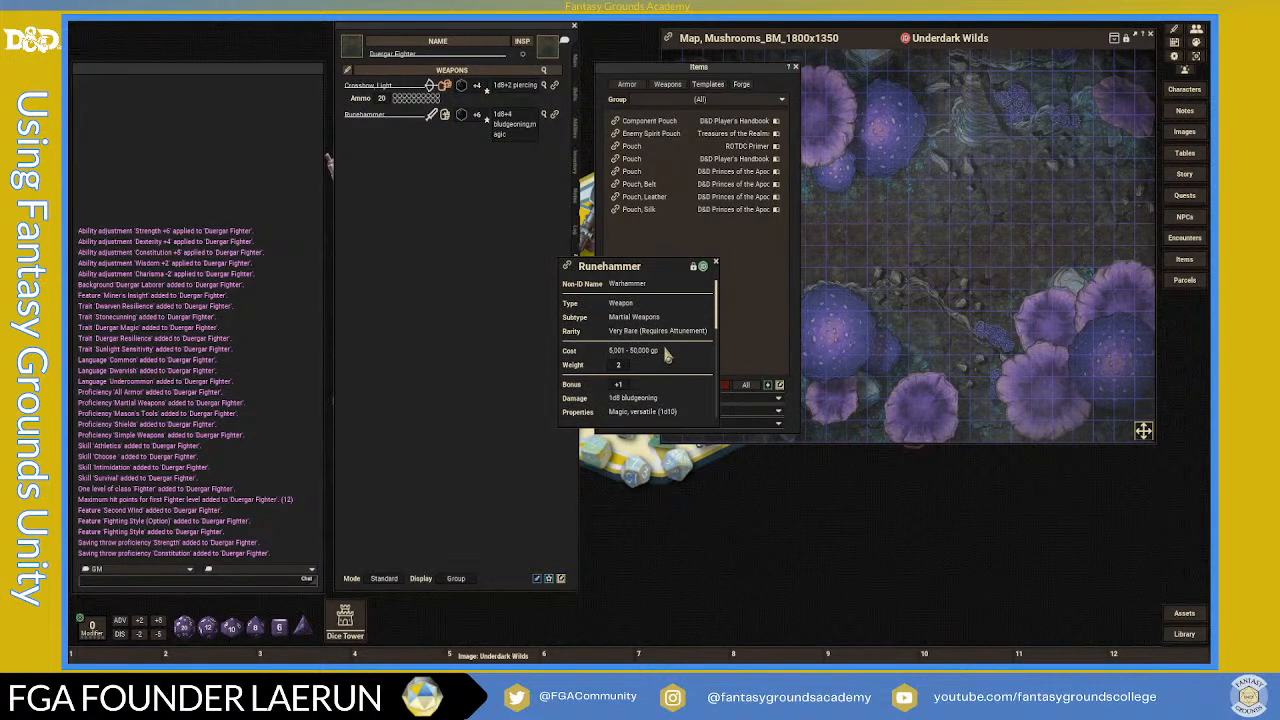
click(716, 266)
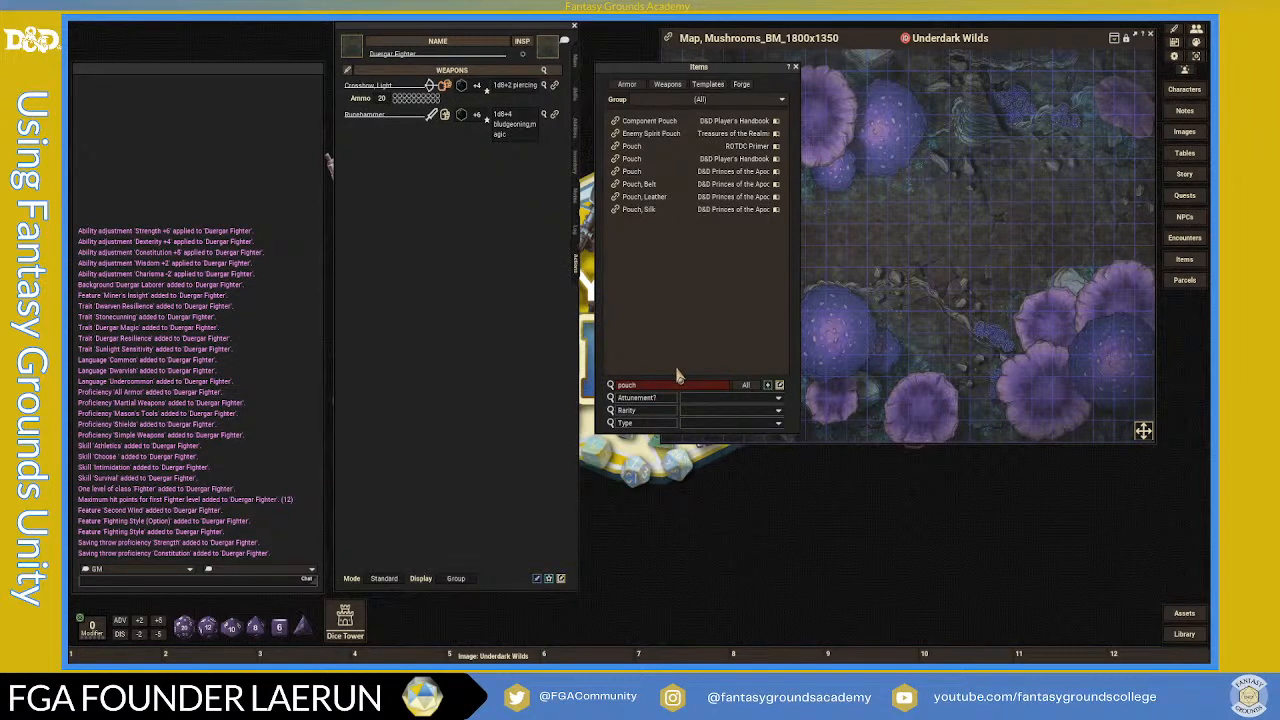
- Replace the pouch search with 'm', then open and close the Maul's item details
double_click(655, 386)
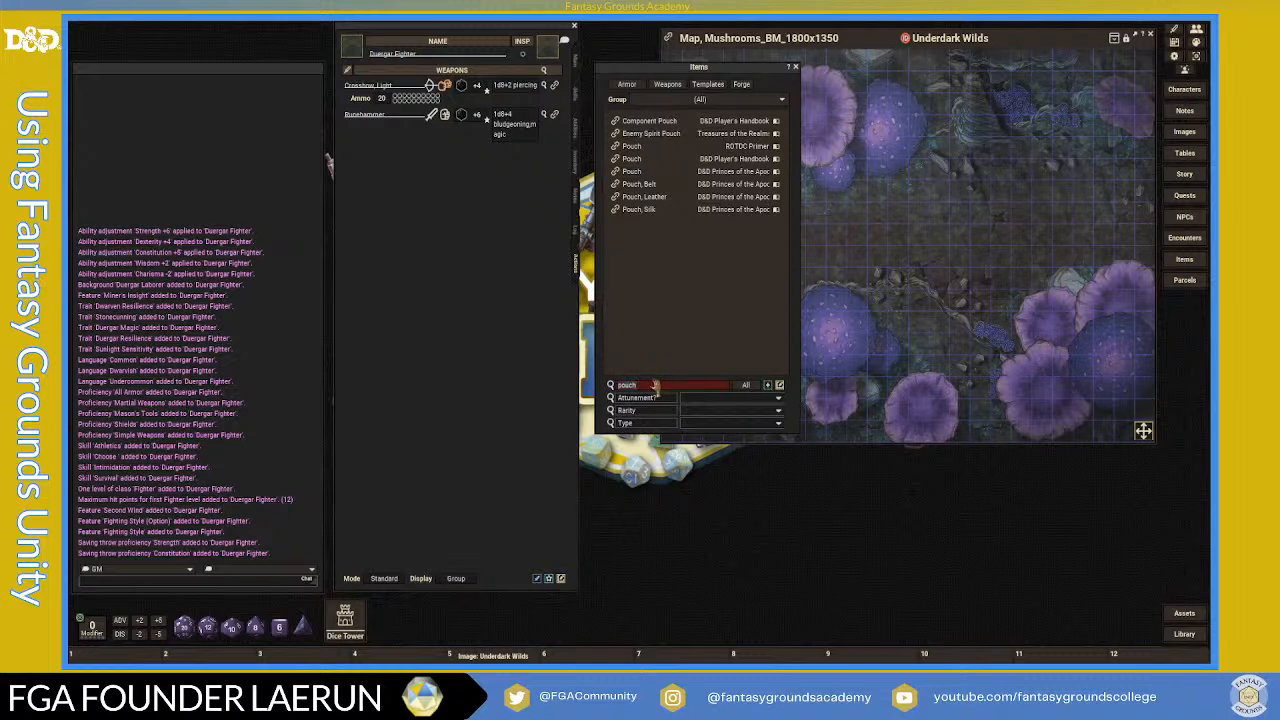
key(BackSpace)
text(maul)
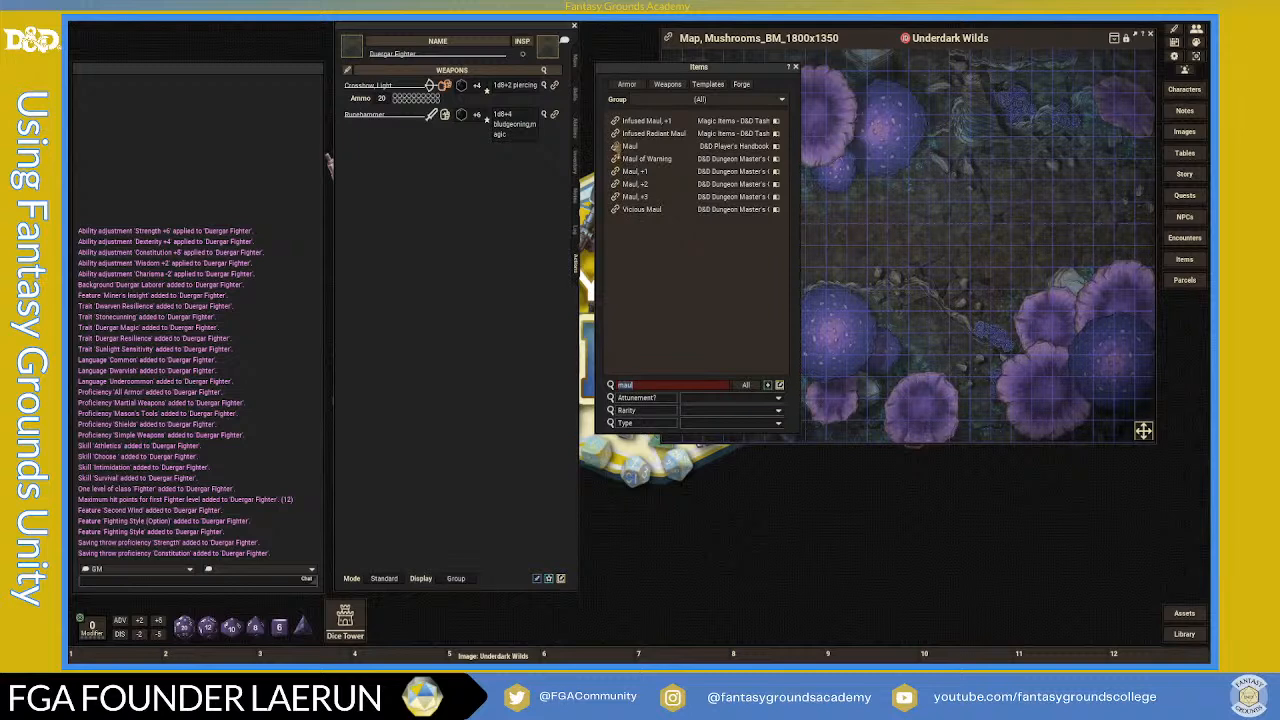
click(616, 147)
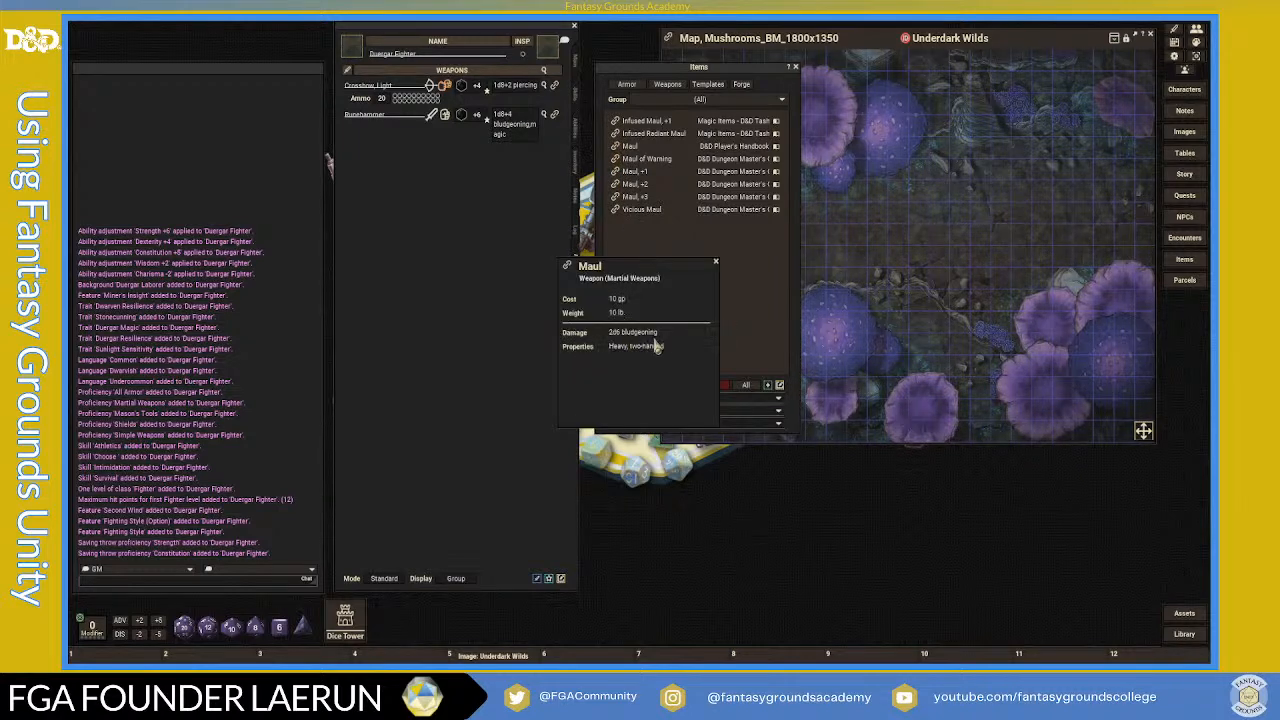
click(715, 262)
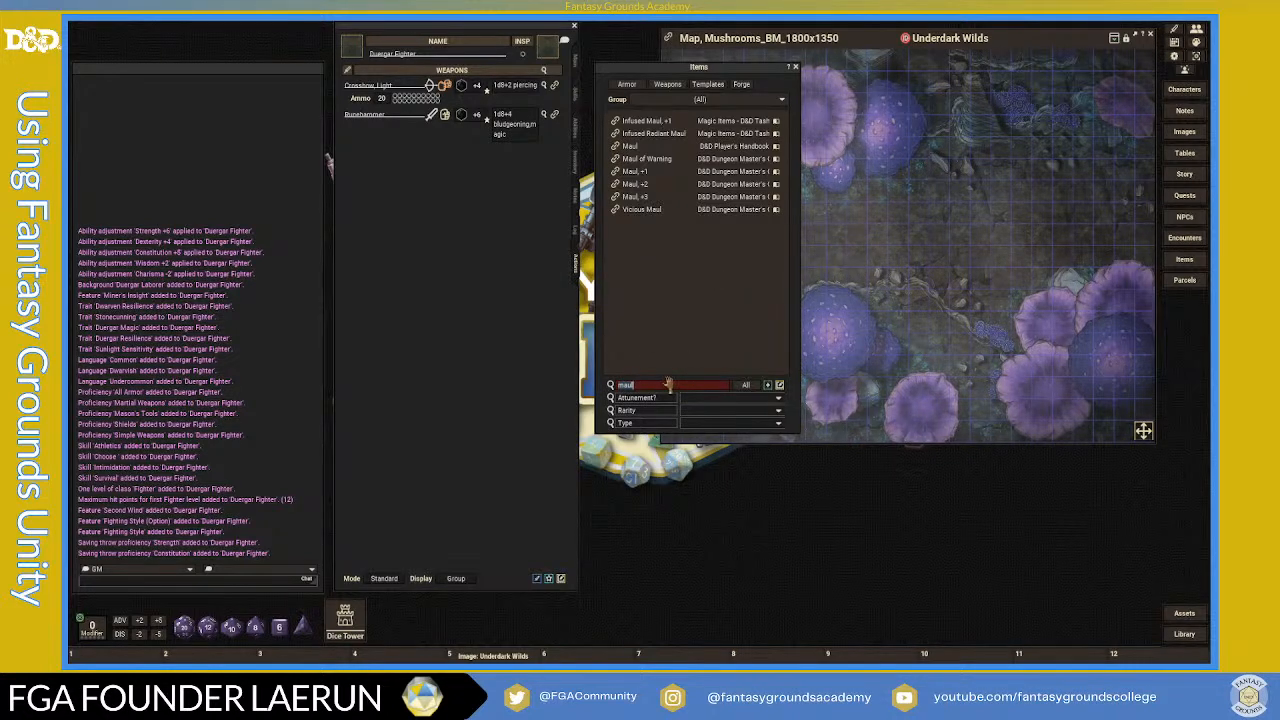
- Filter the Items list by 'Great' and scroll through the greataxes, greatclubs and greatswords
text(Great)
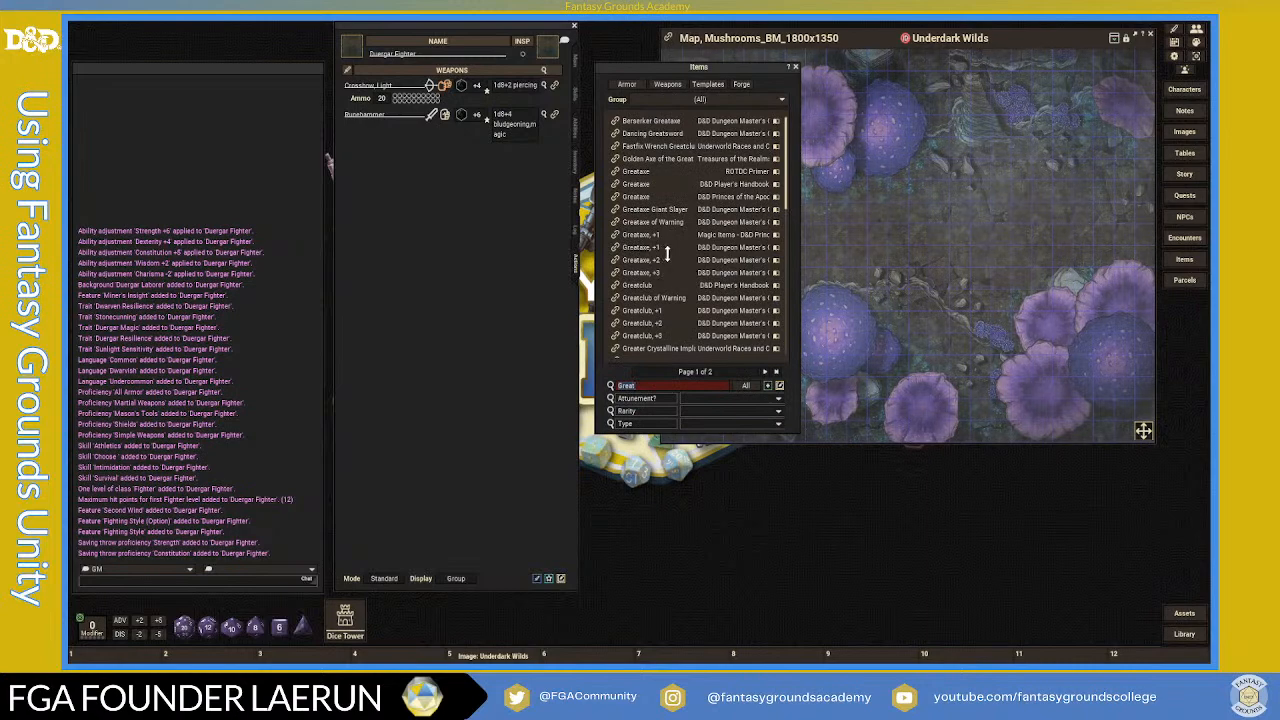
scroll(666, 255, down, 2)
scroll(670, 258, down, 1)
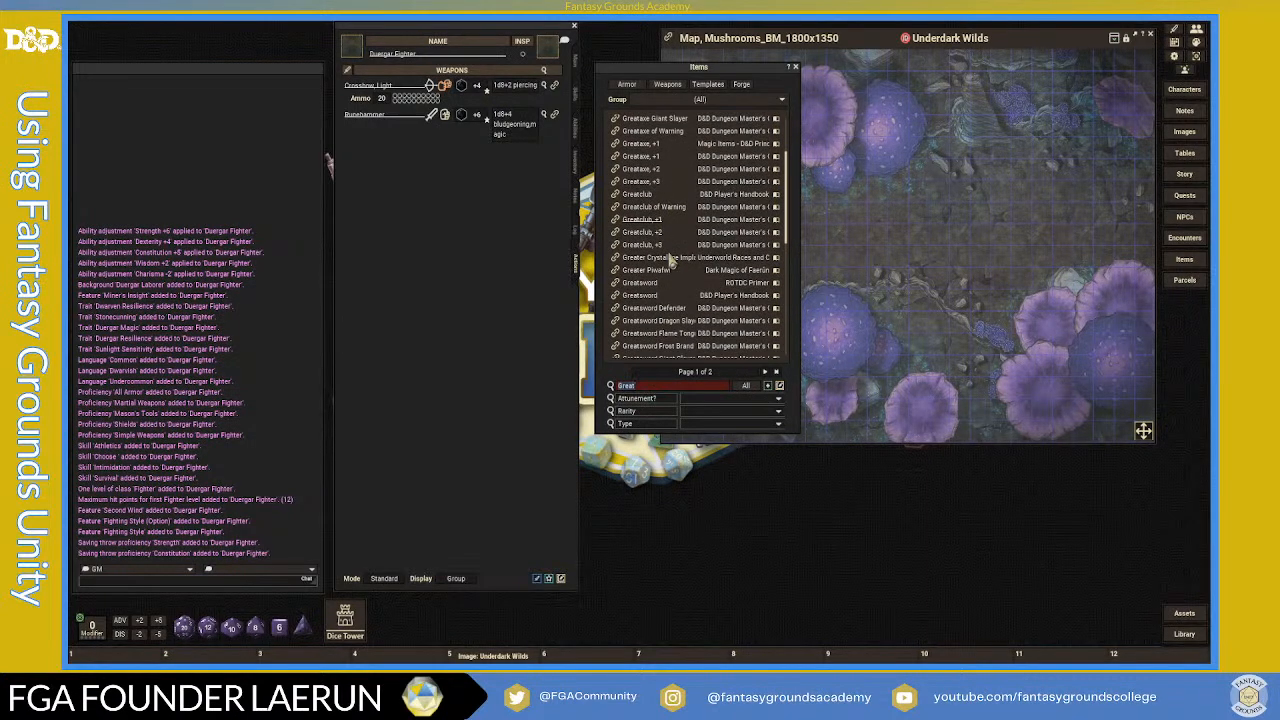
scroll(670, 260, down, 7)
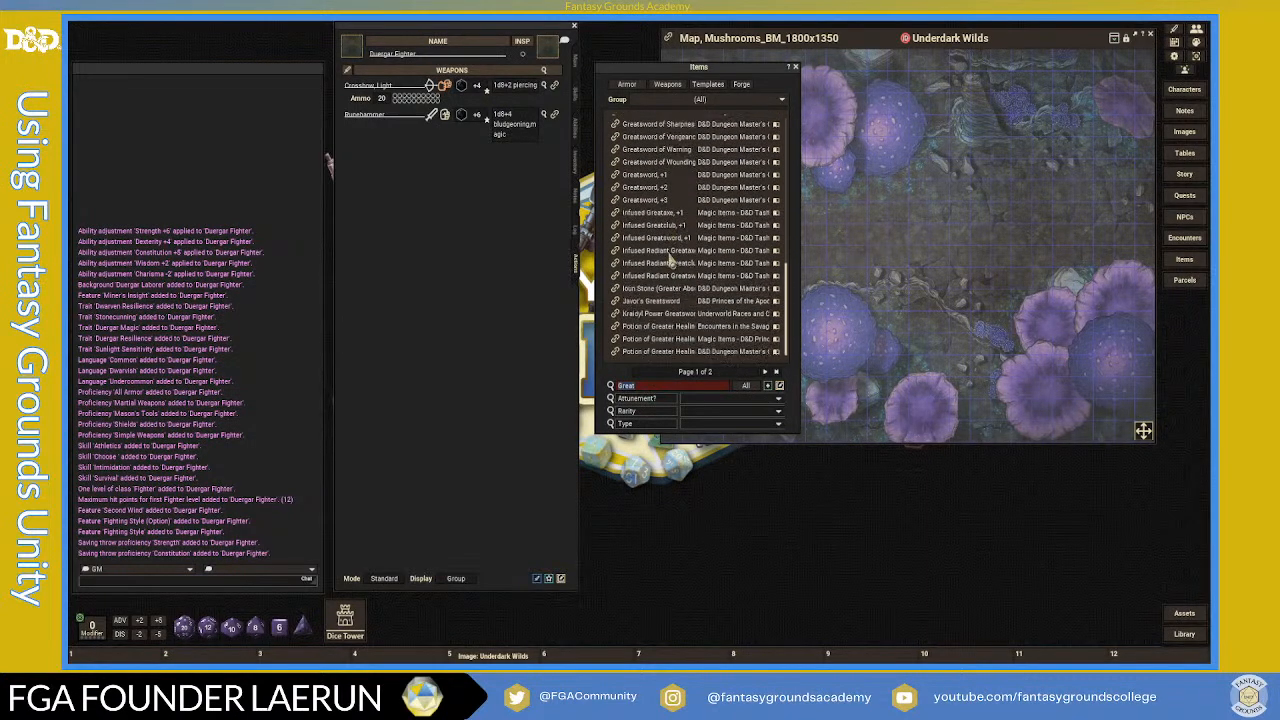
scroll(670, 260, up, 5)
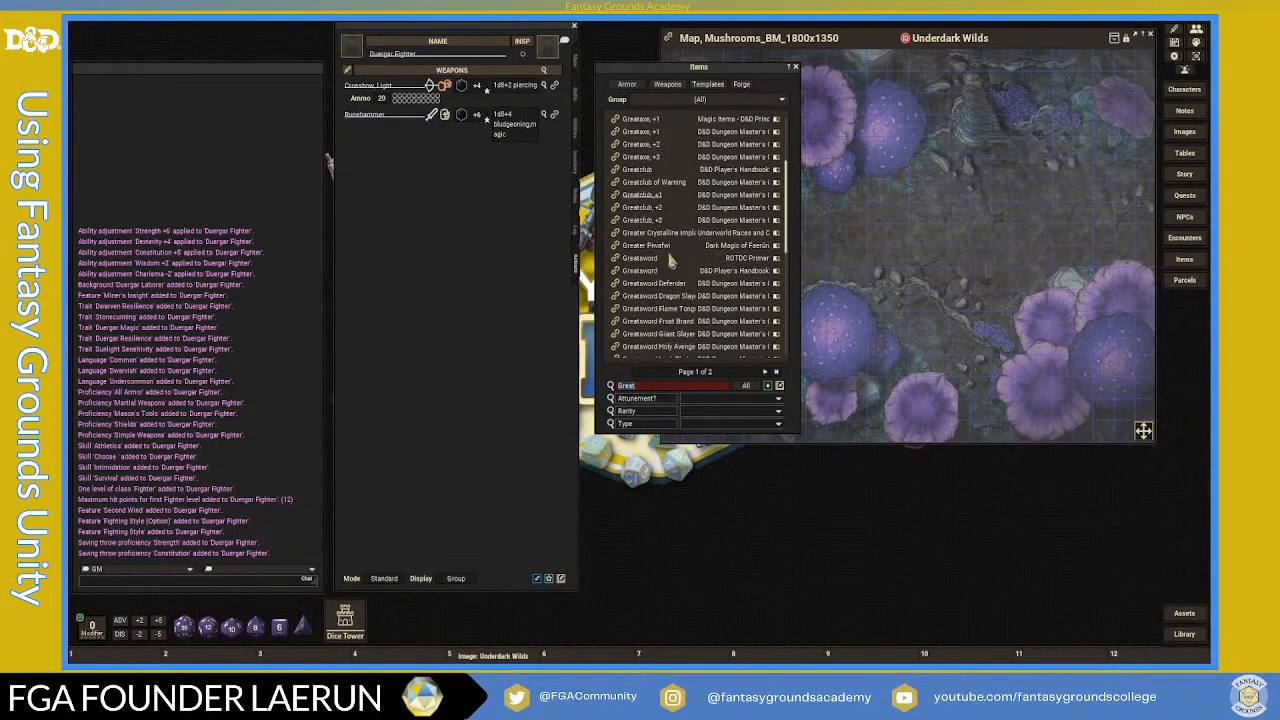
scroll(670, 260, up, 1)
scroll(670, 260, up, 1)
scroll(670, 260, up, 2)
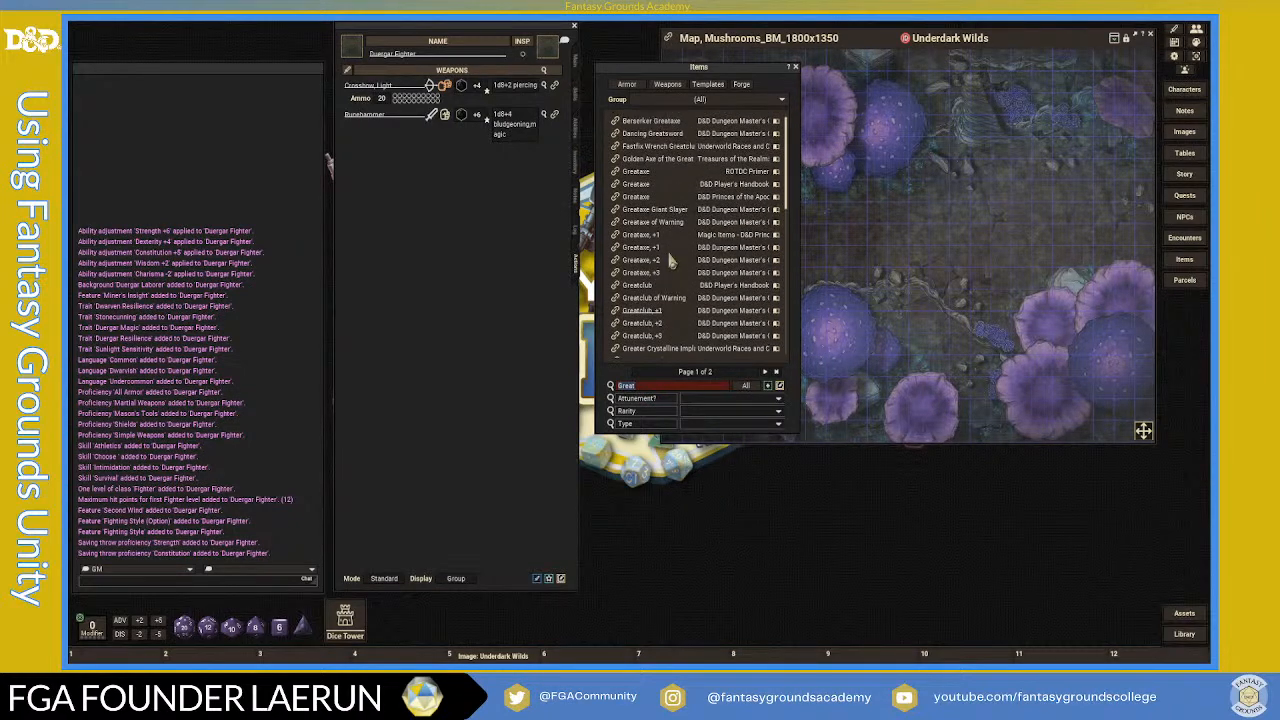
scroll(670, 260, down, 1)
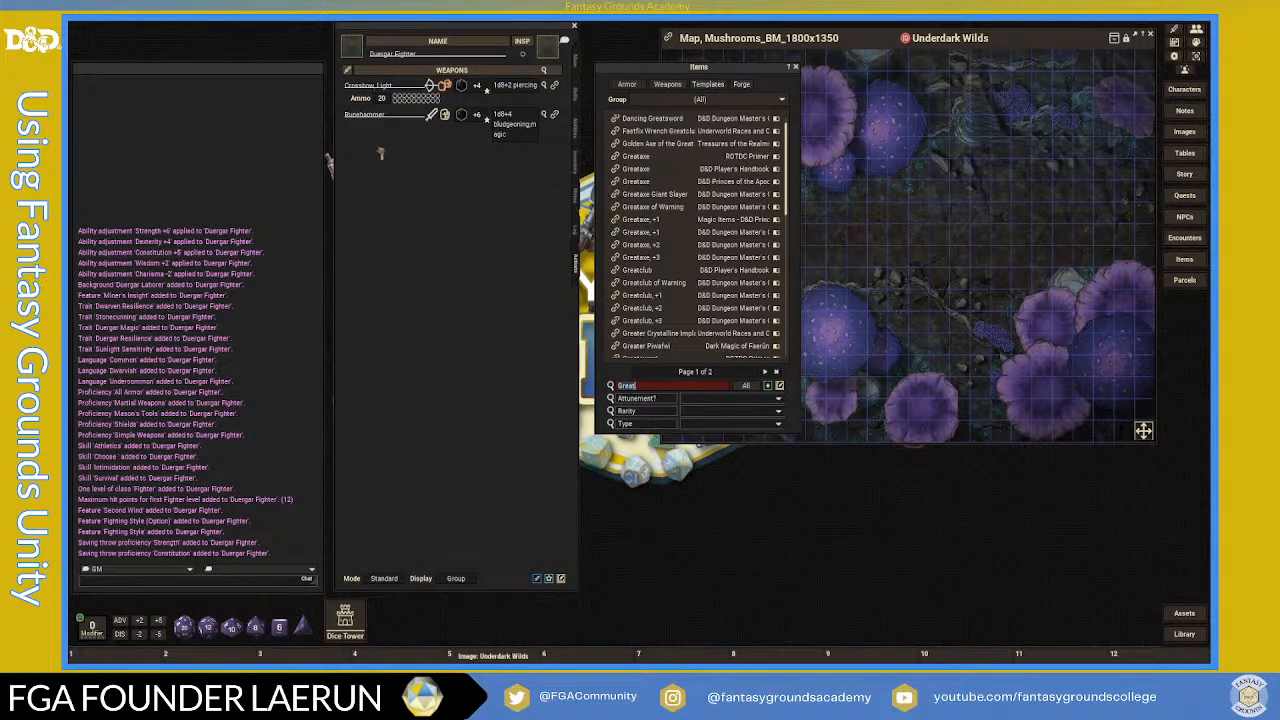
- Add the Greataxe, +1 to the fighter's weapons and set its inventory location to Shiel
drag(380, 153, 380, 157)
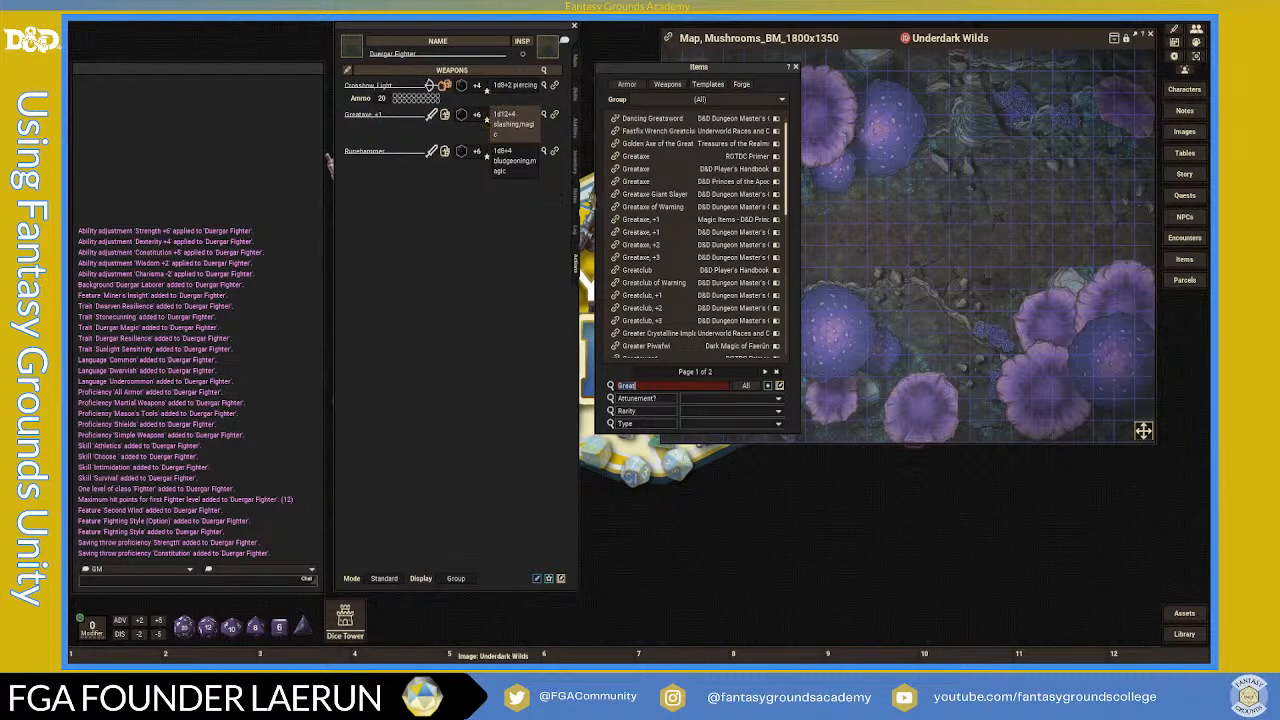
click(575, 160)
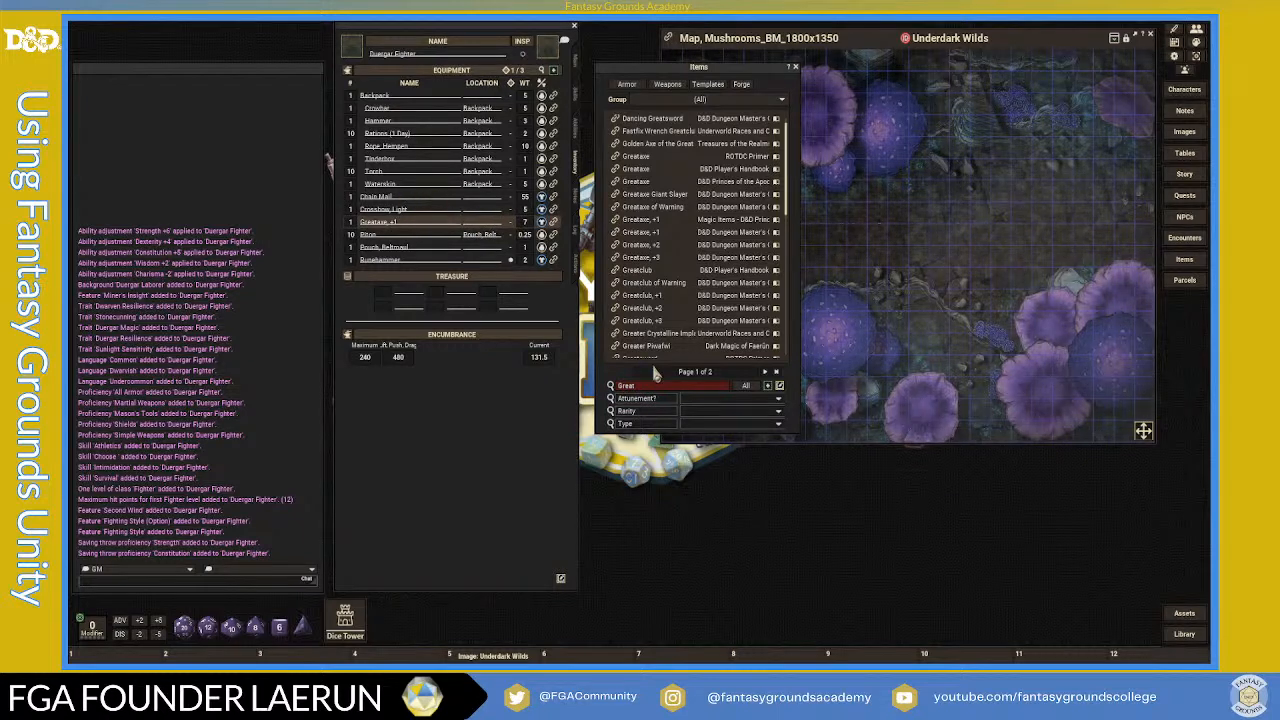
text(hiel)
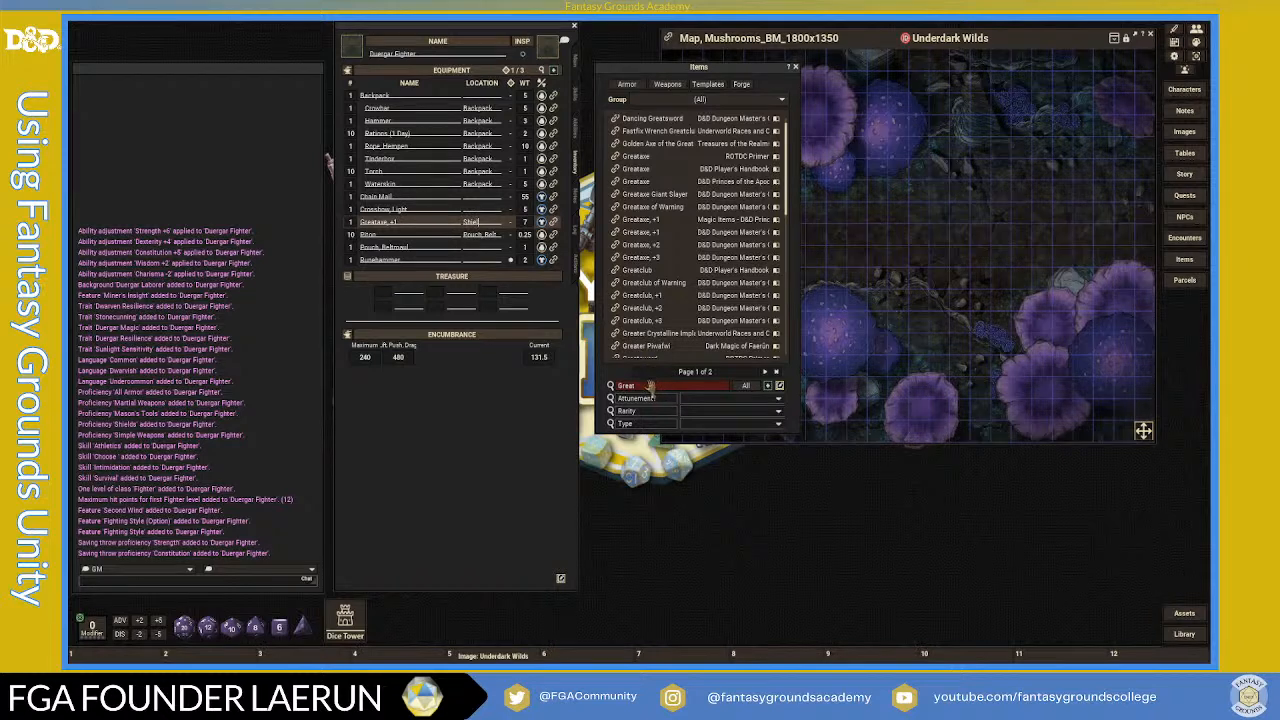
click(649, 386)
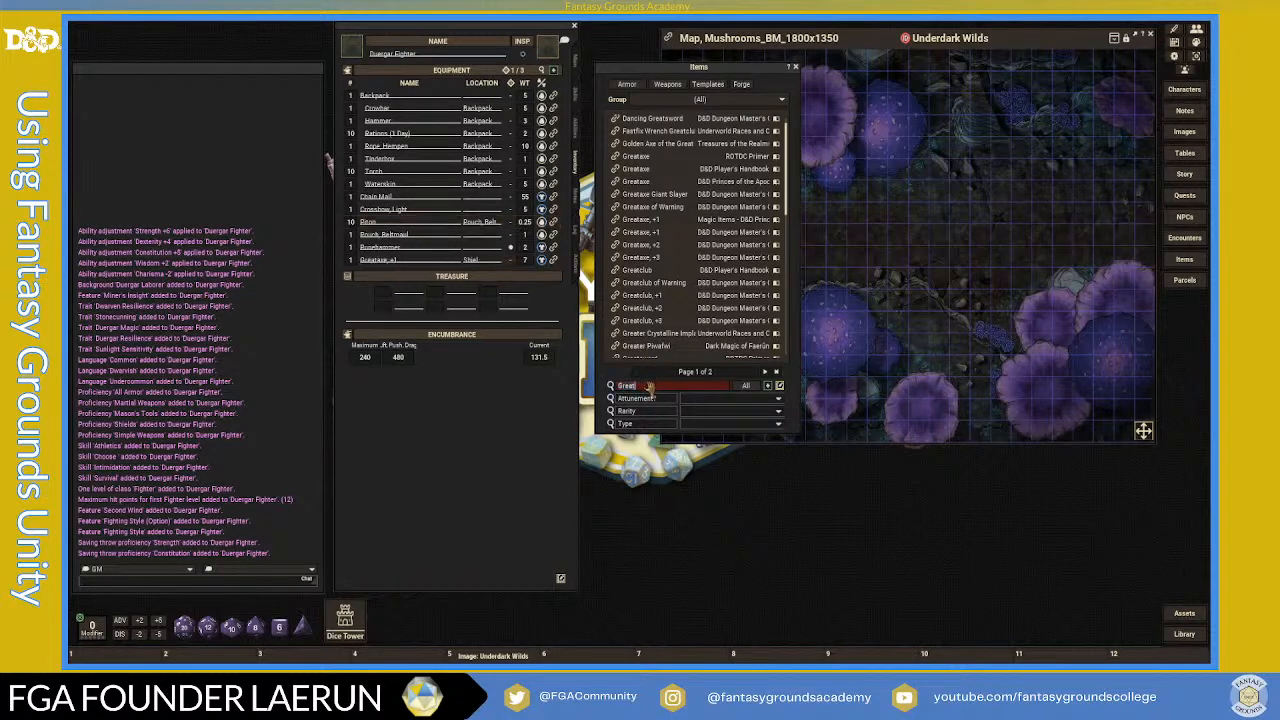
key(BackSpace)
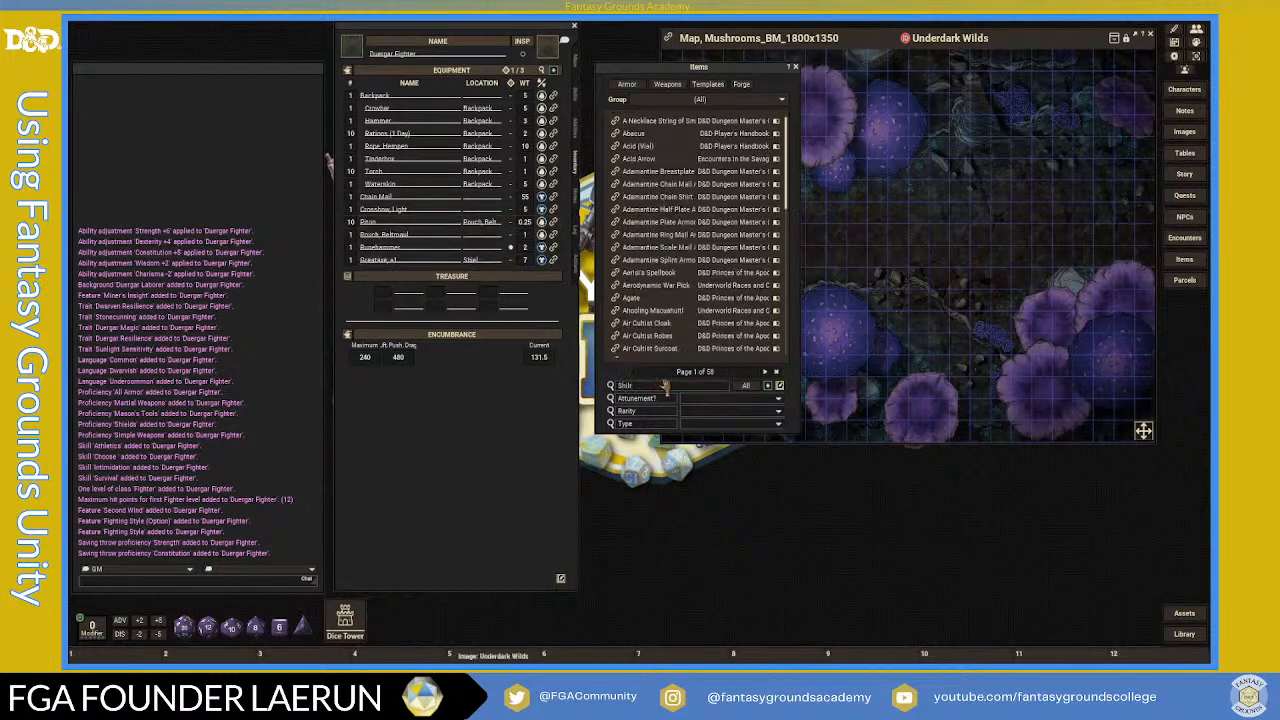
- Filter the item library to Shield and drag the Shield into the fighter's equipment
text(Shiel)
key(BackSpace)
key(BackSpace)
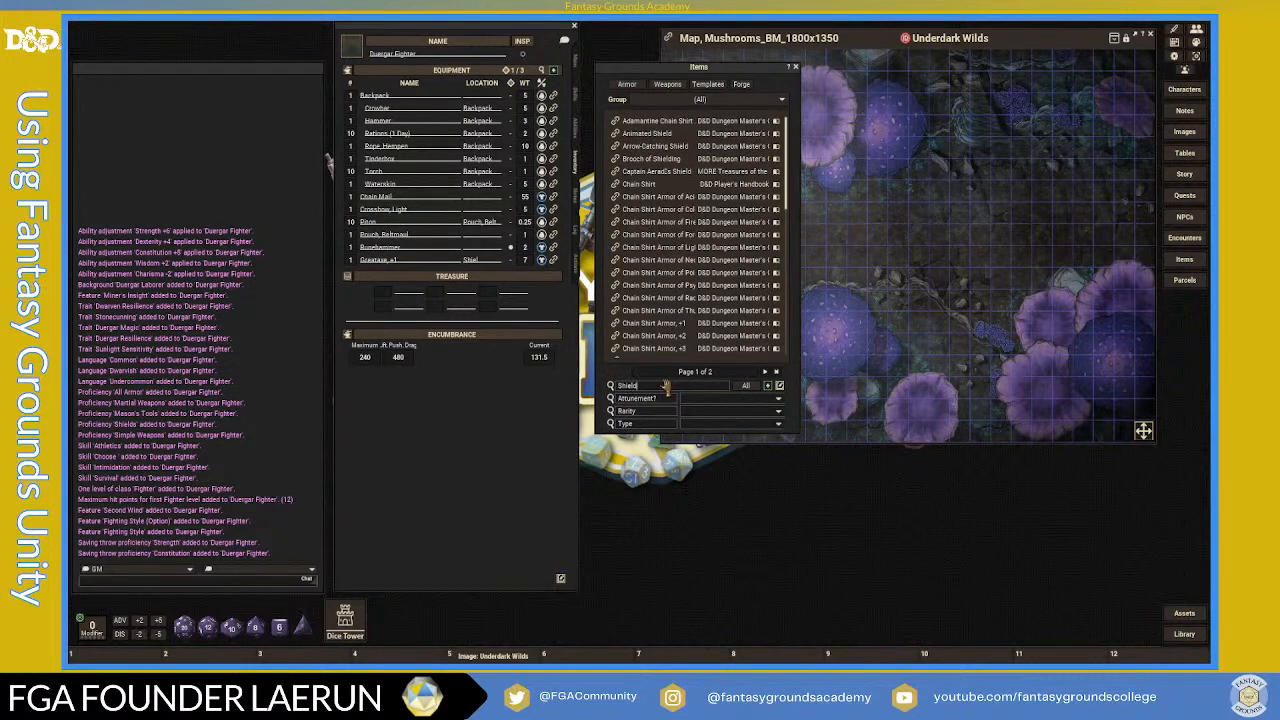
key(Return)
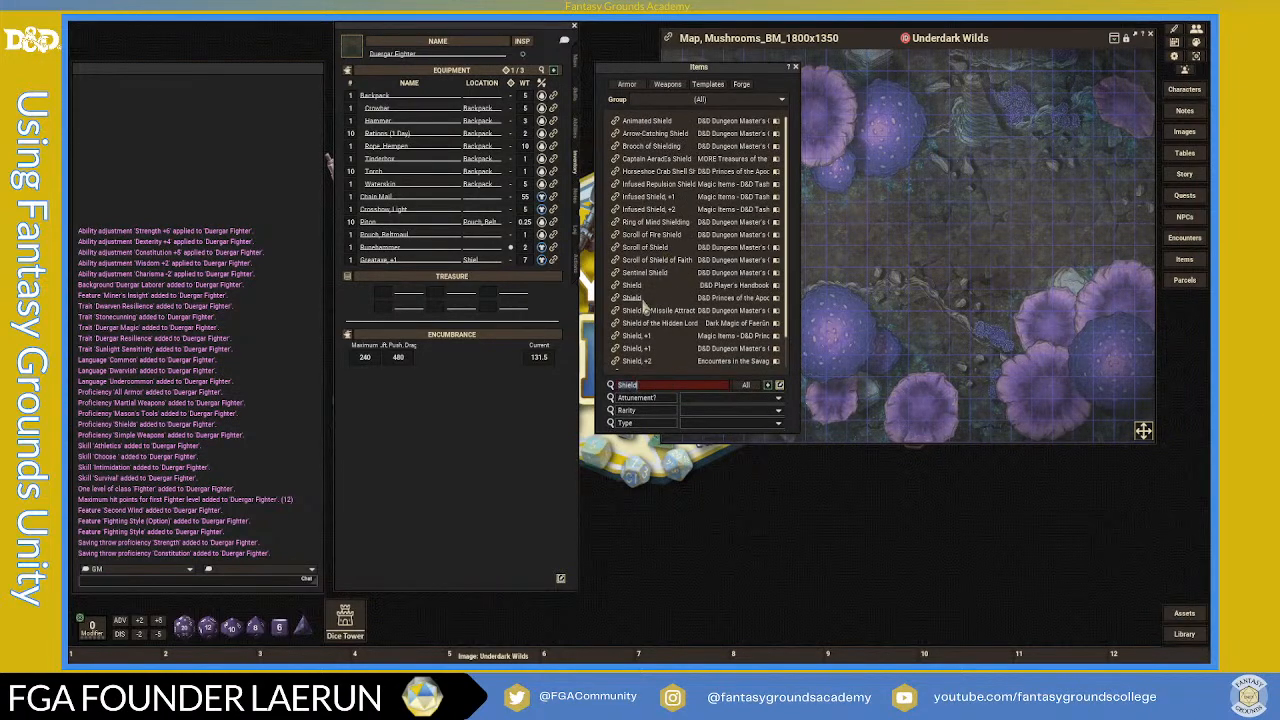
drag(631, 294, 450, 257)
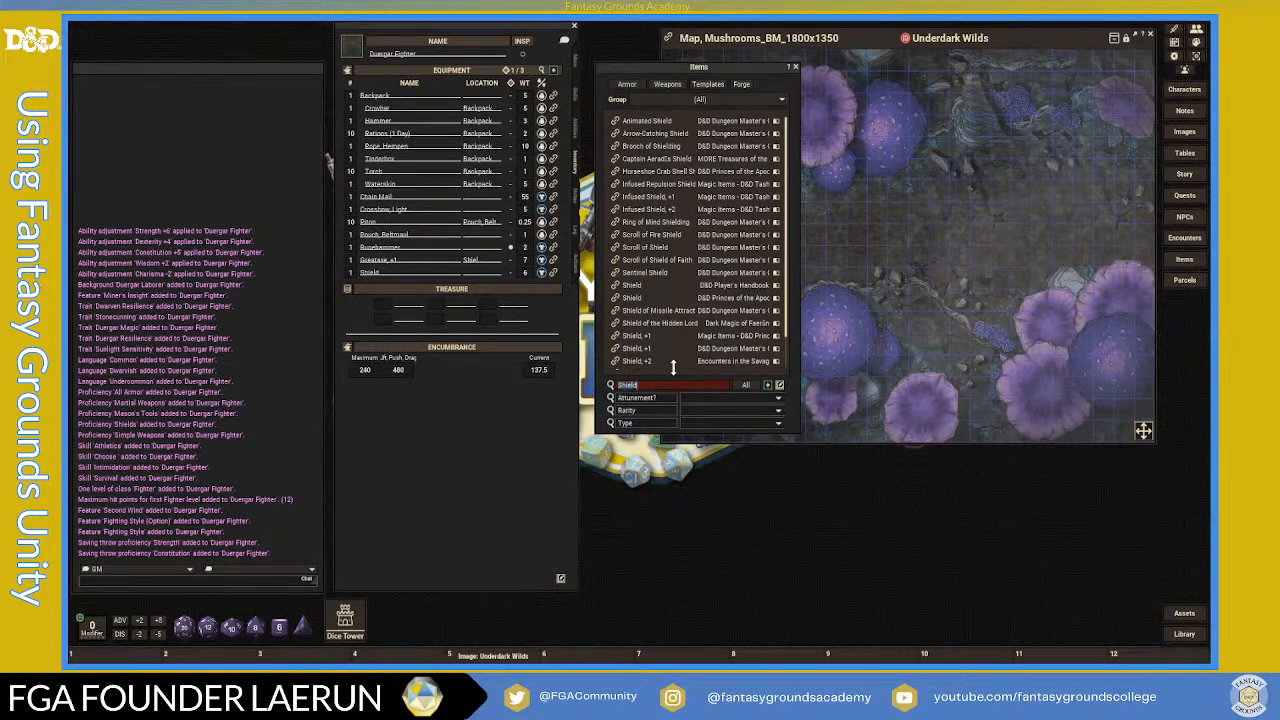
- Search 'case' and add a Case, Crossbow Bolt and Crossbow Bolts (20) to the equipment
text(case)
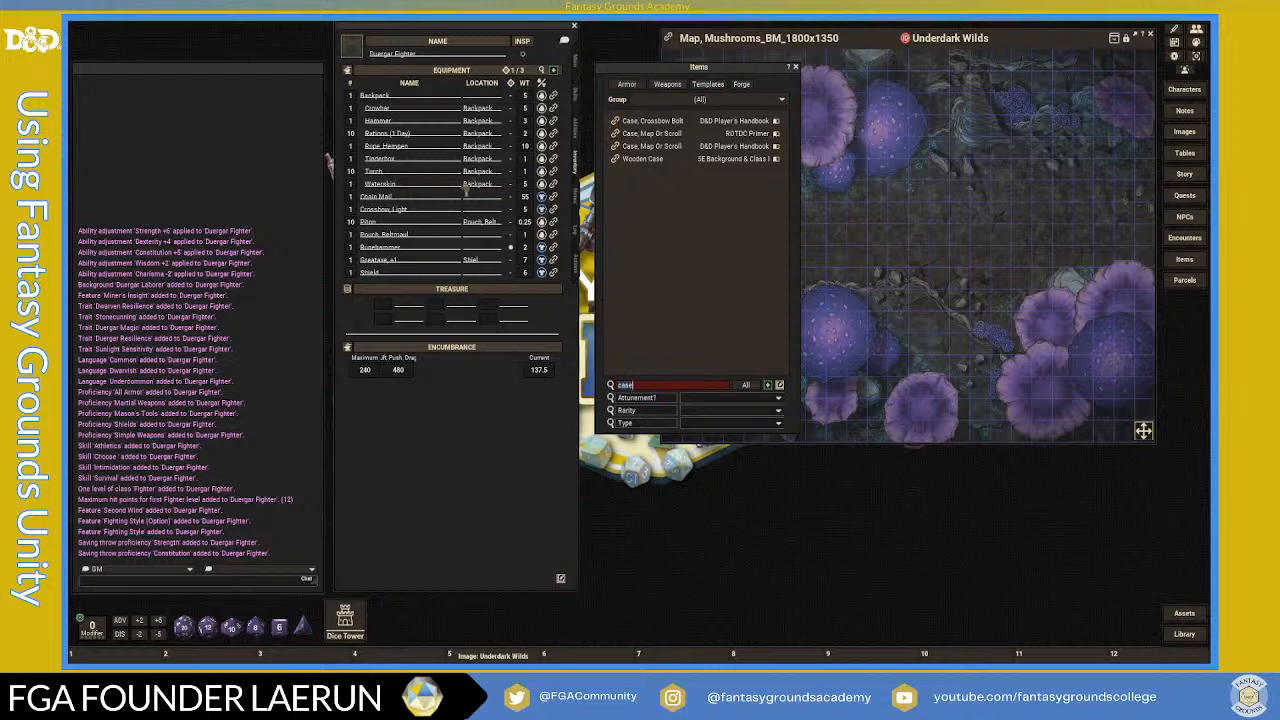
drag(483, 184, 426, 200)
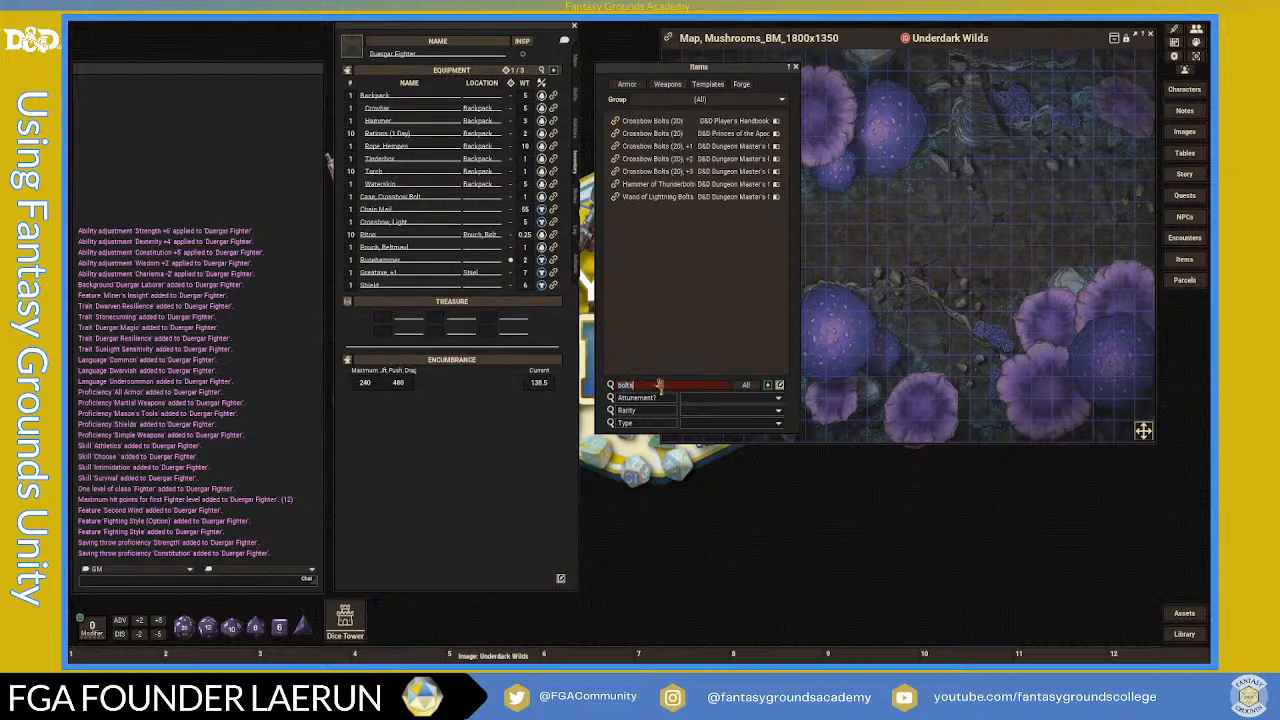
drag(483, 180, 381, 207)
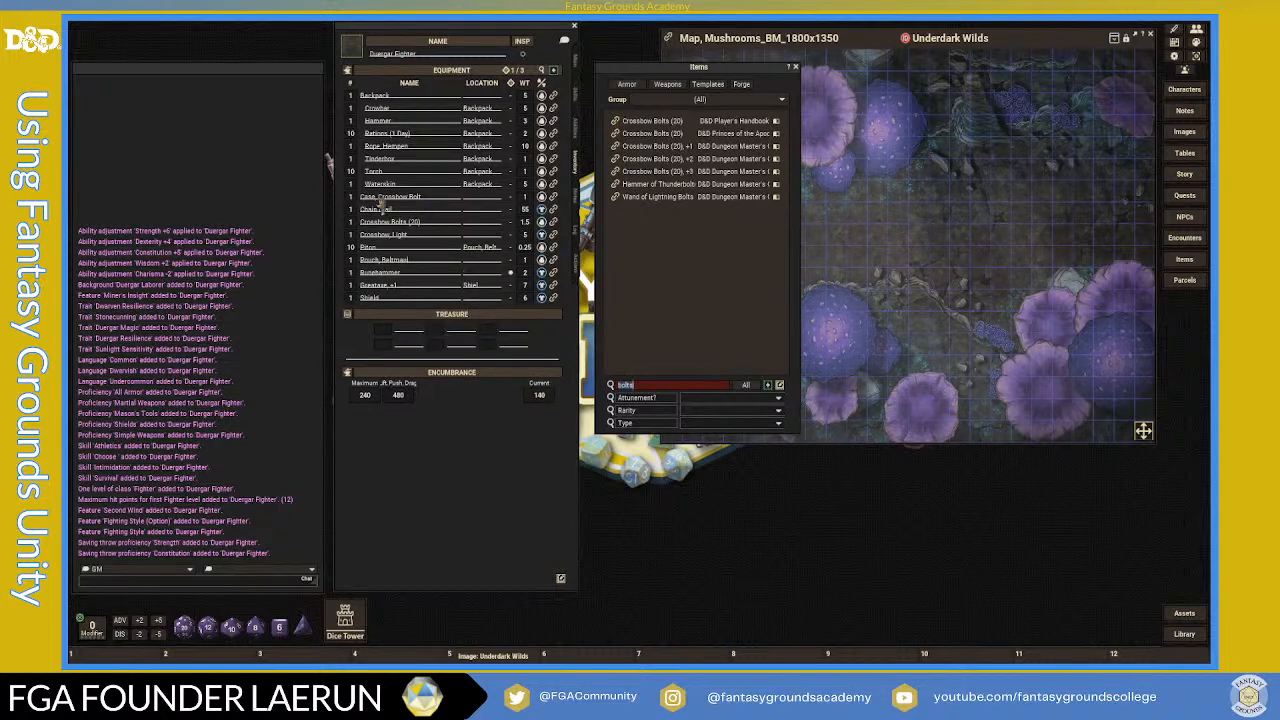
- Rename the pouch to Pouch, Belt and nest the crossbow bolts inside the bolt case
click(430, 262)
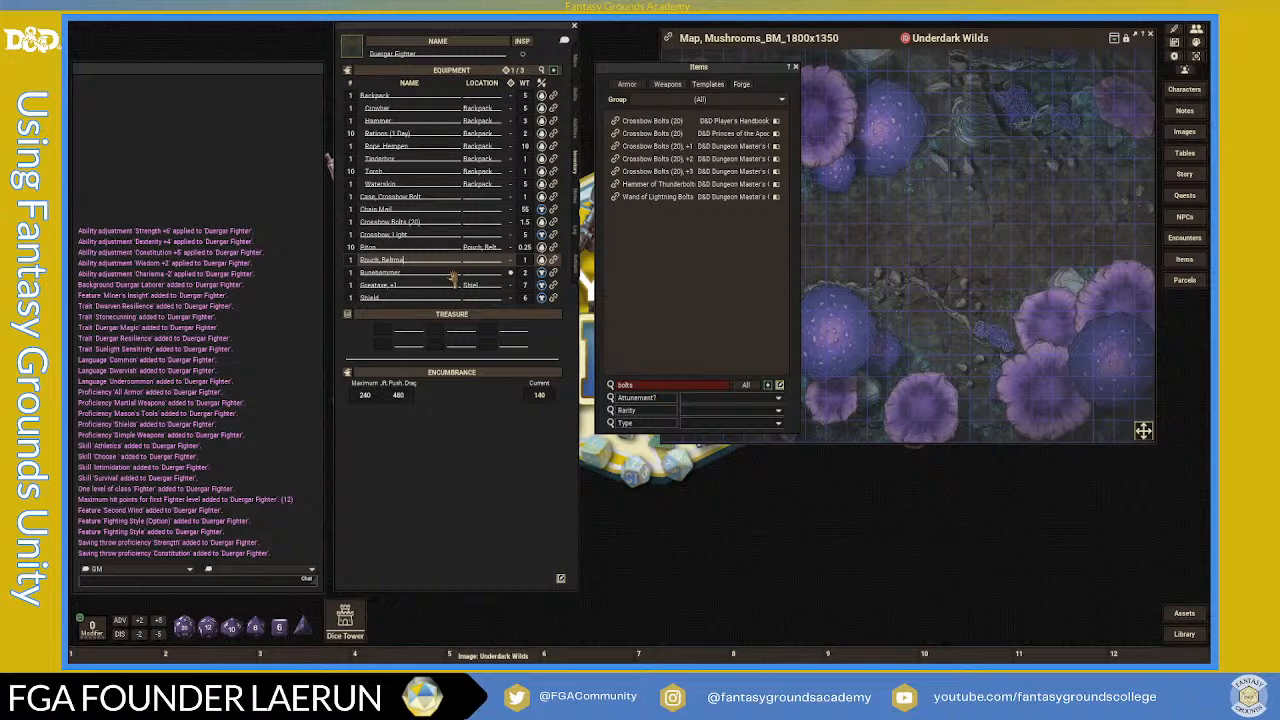
key(BackSpace)
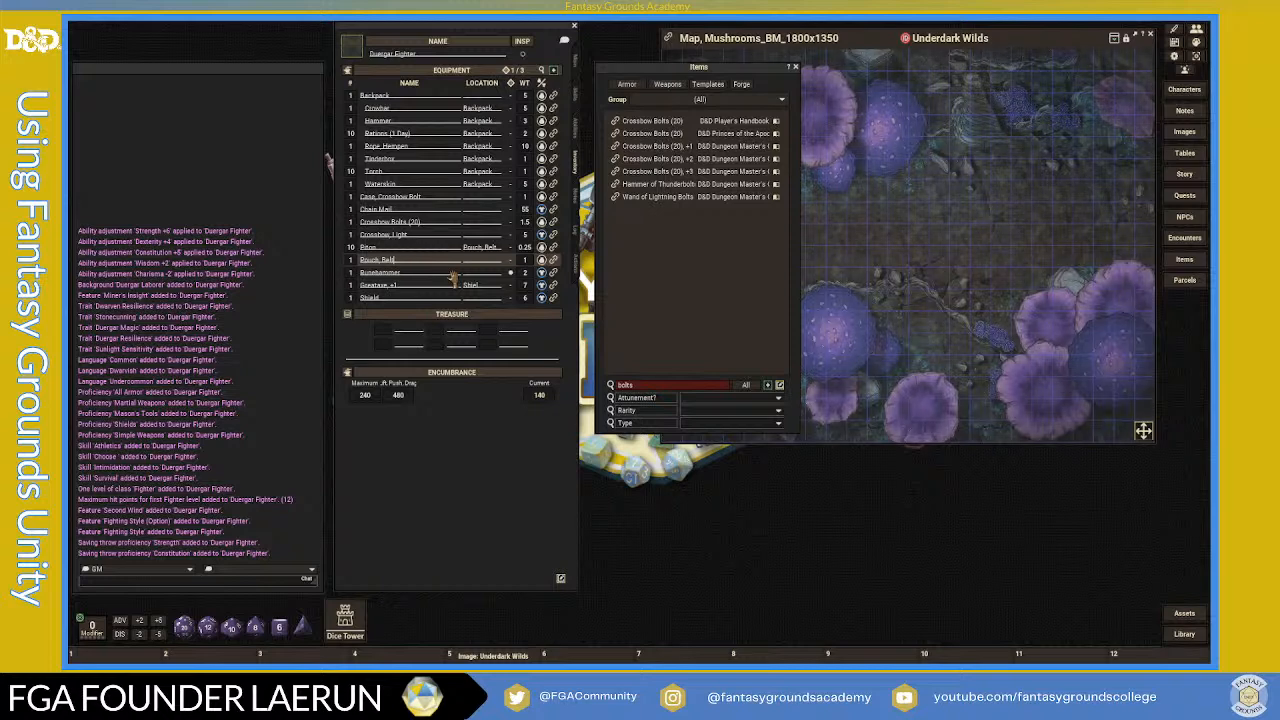
click(443, 286)
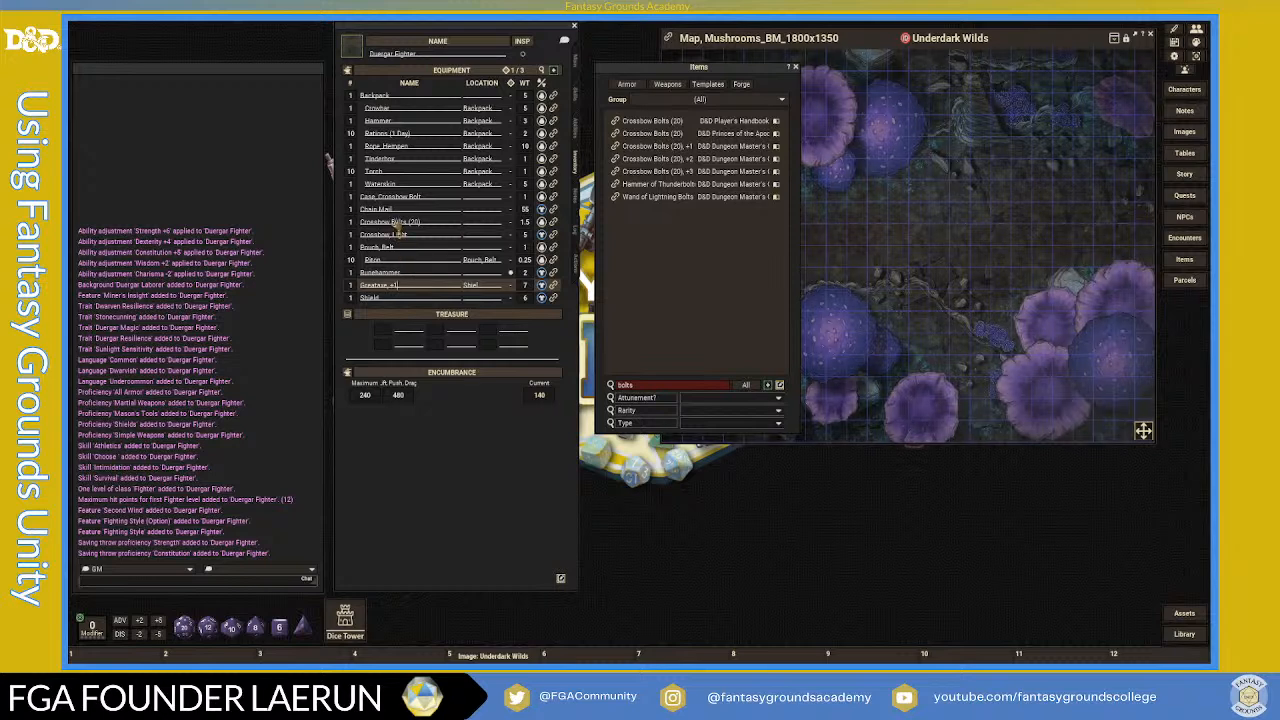
click(485, 227)
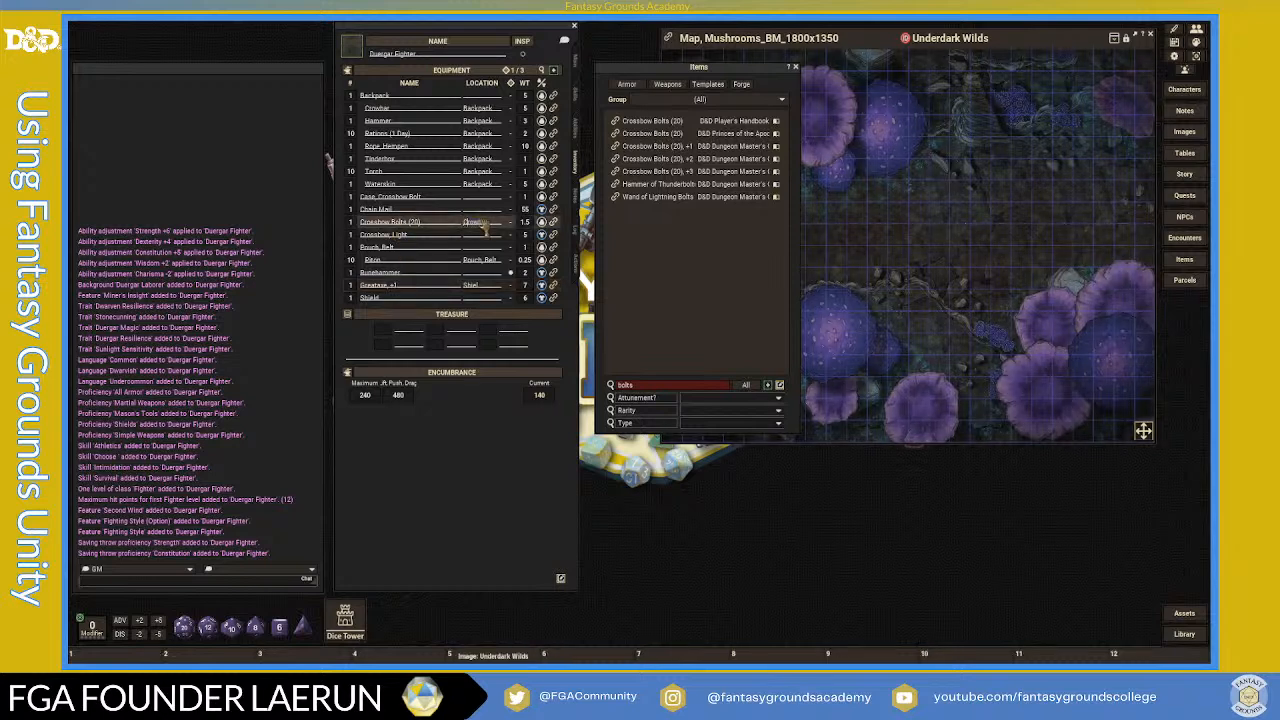
click(453, 238)
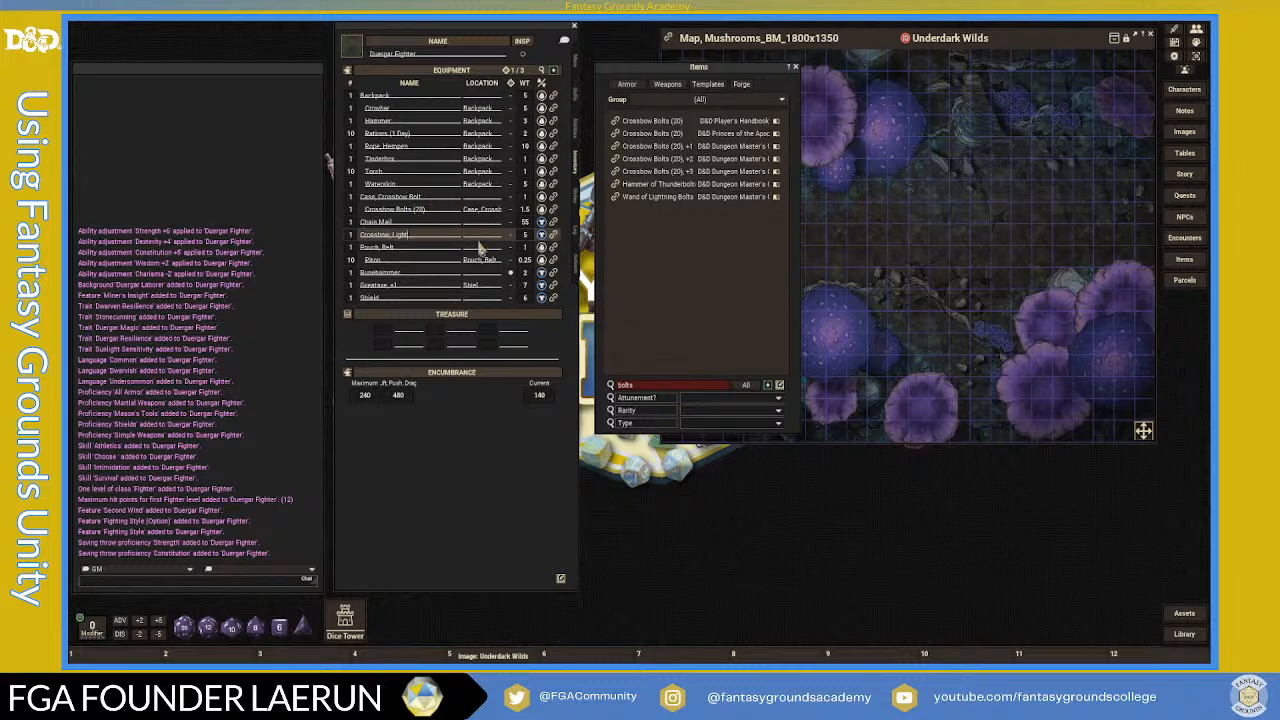
click(641, 387)
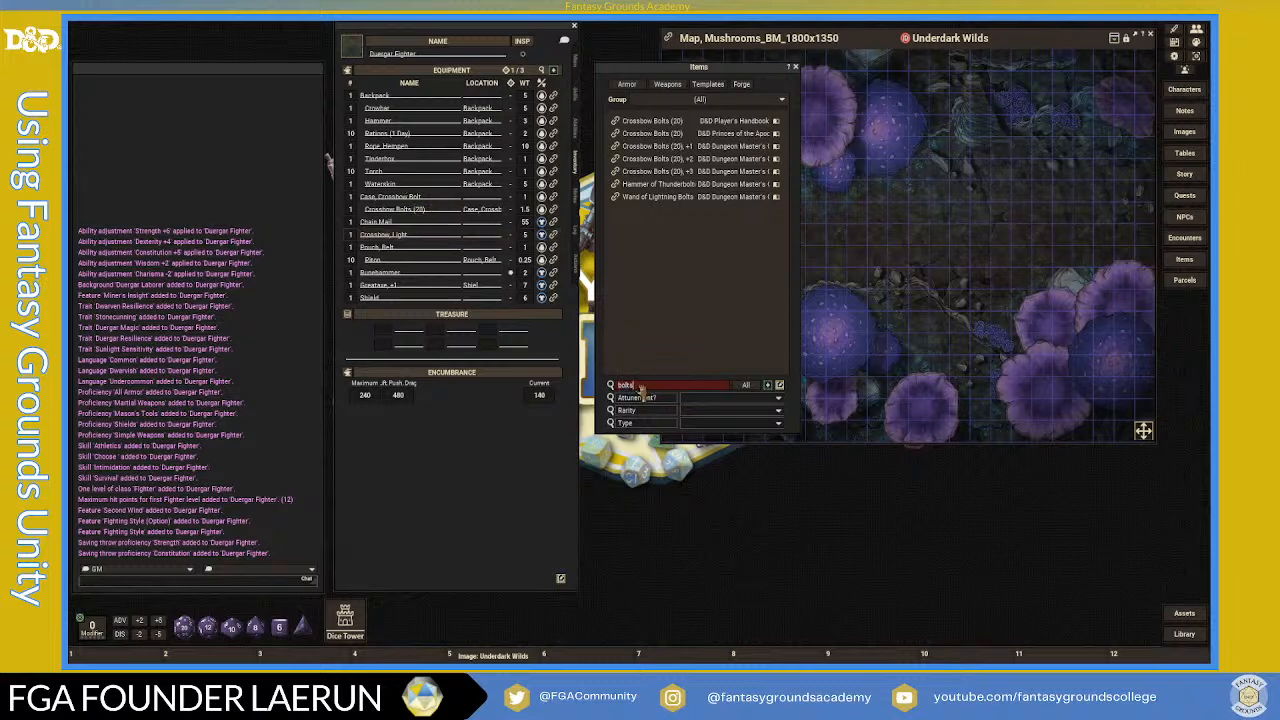
key(BackSpace)
key(BackSpace)
key(BackSpace)
key(BackSpace)
key(BackSpace)
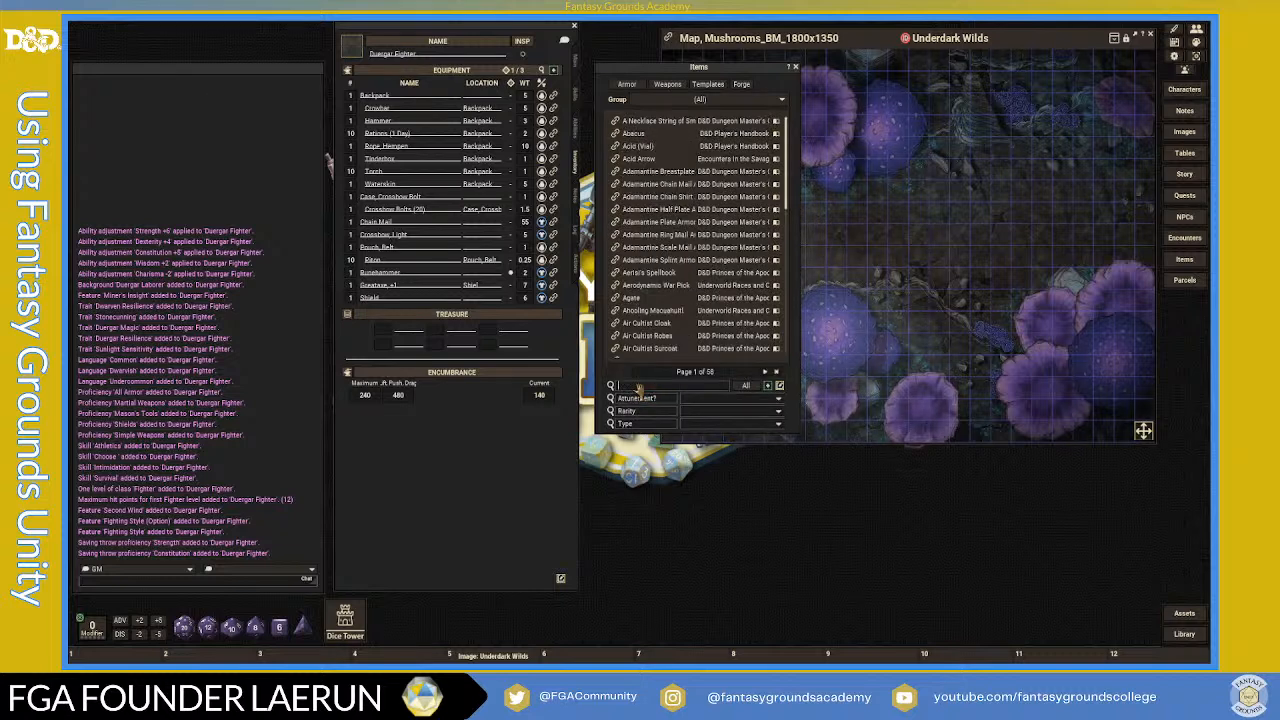
- Add a Potion Of Healing, clear the Greataxe, +1's Shiel location, and return to weapons
text(healin)
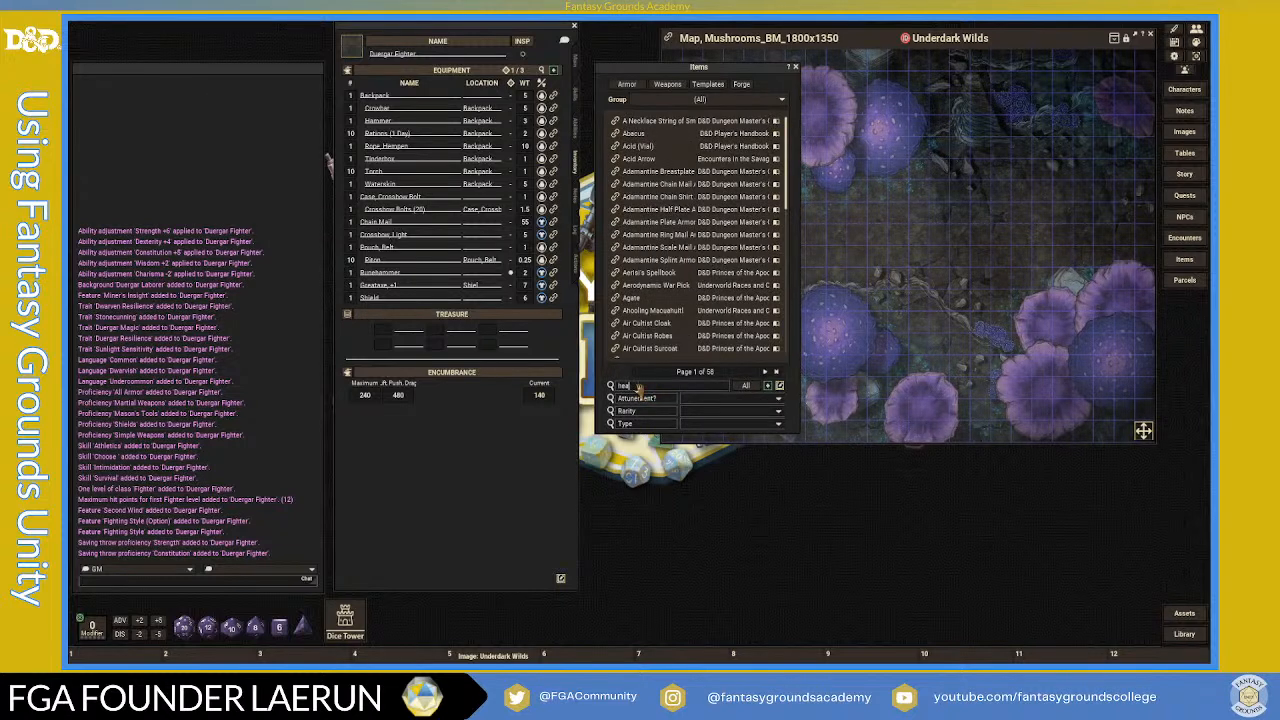
text(g)
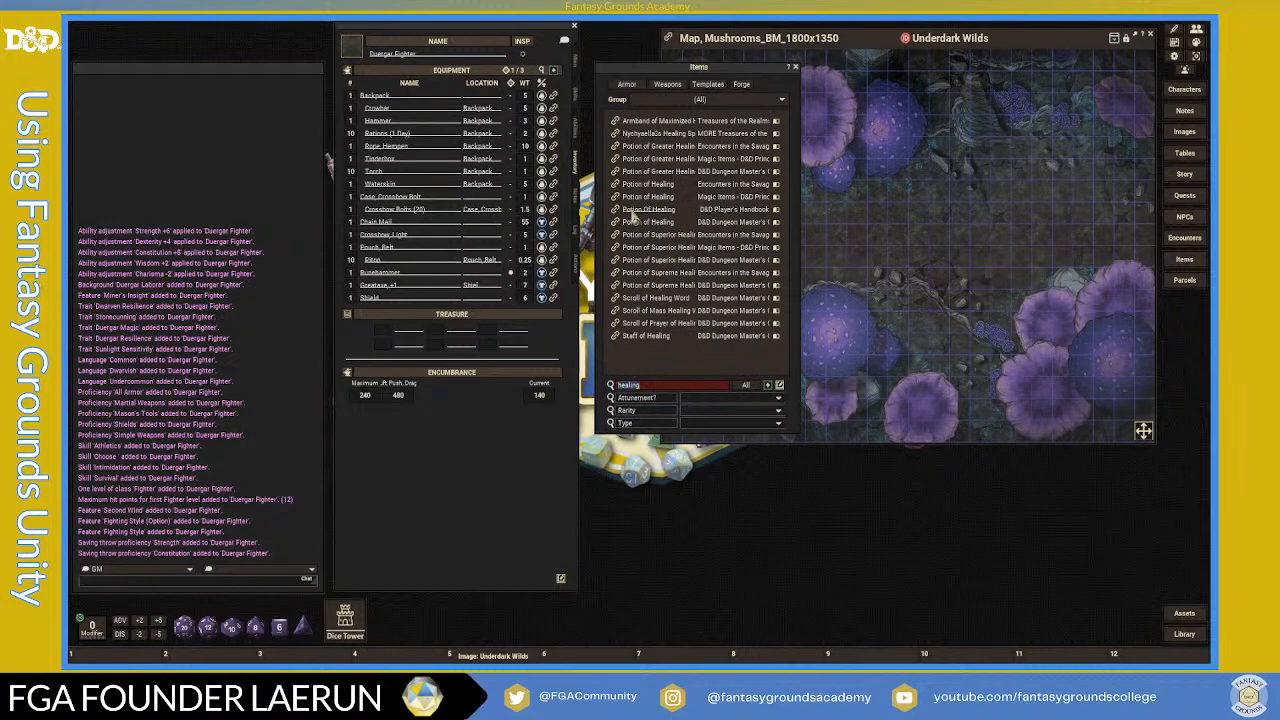
drag(622, 216, 452, 253)
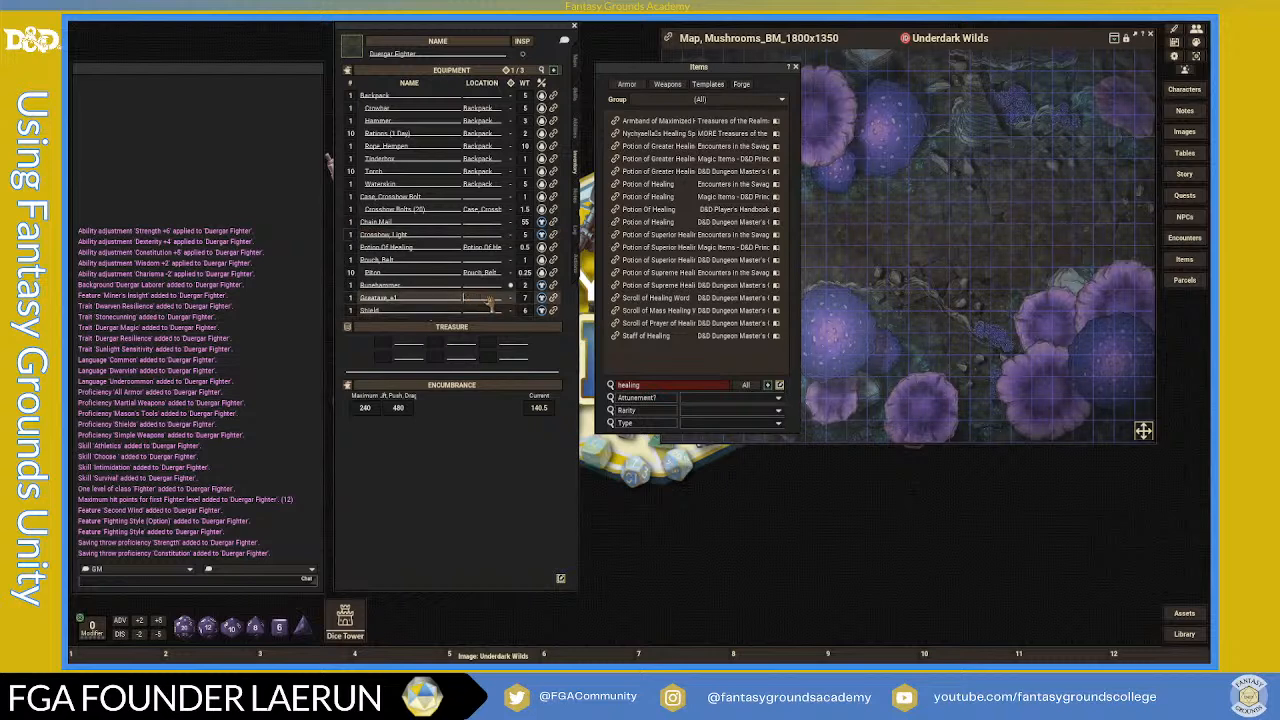
key(Return)
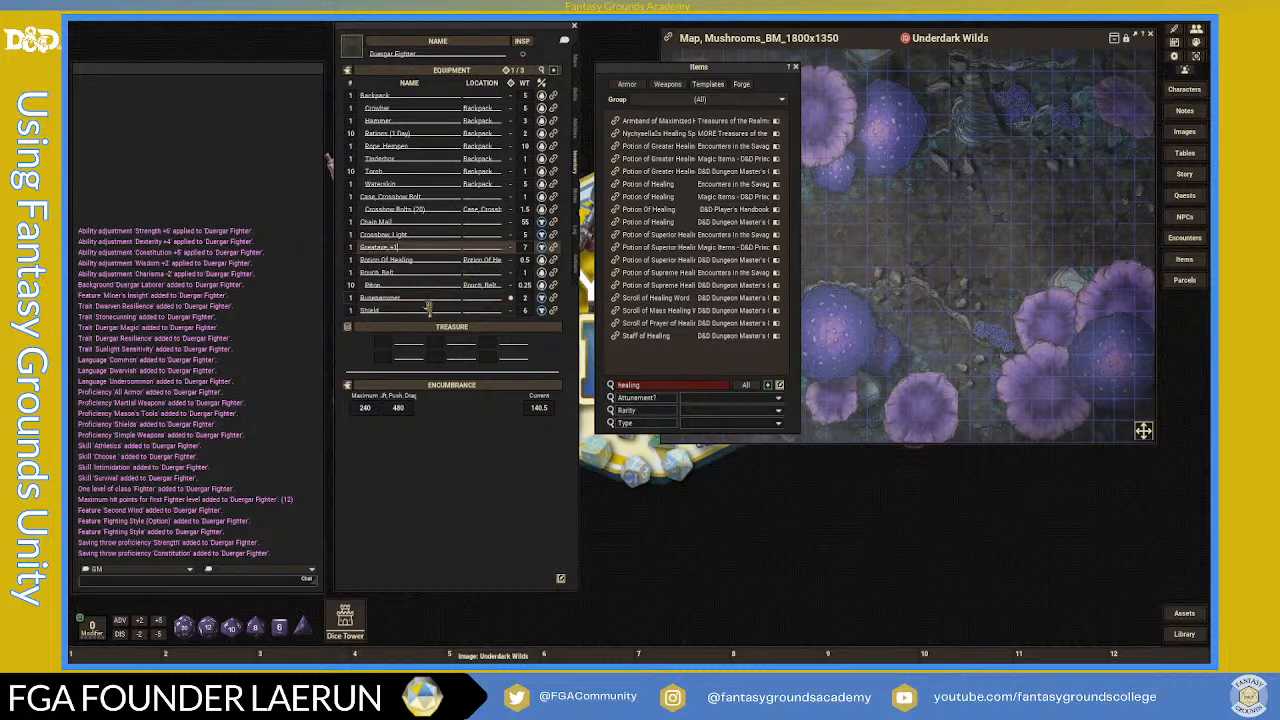
click(479, 226)
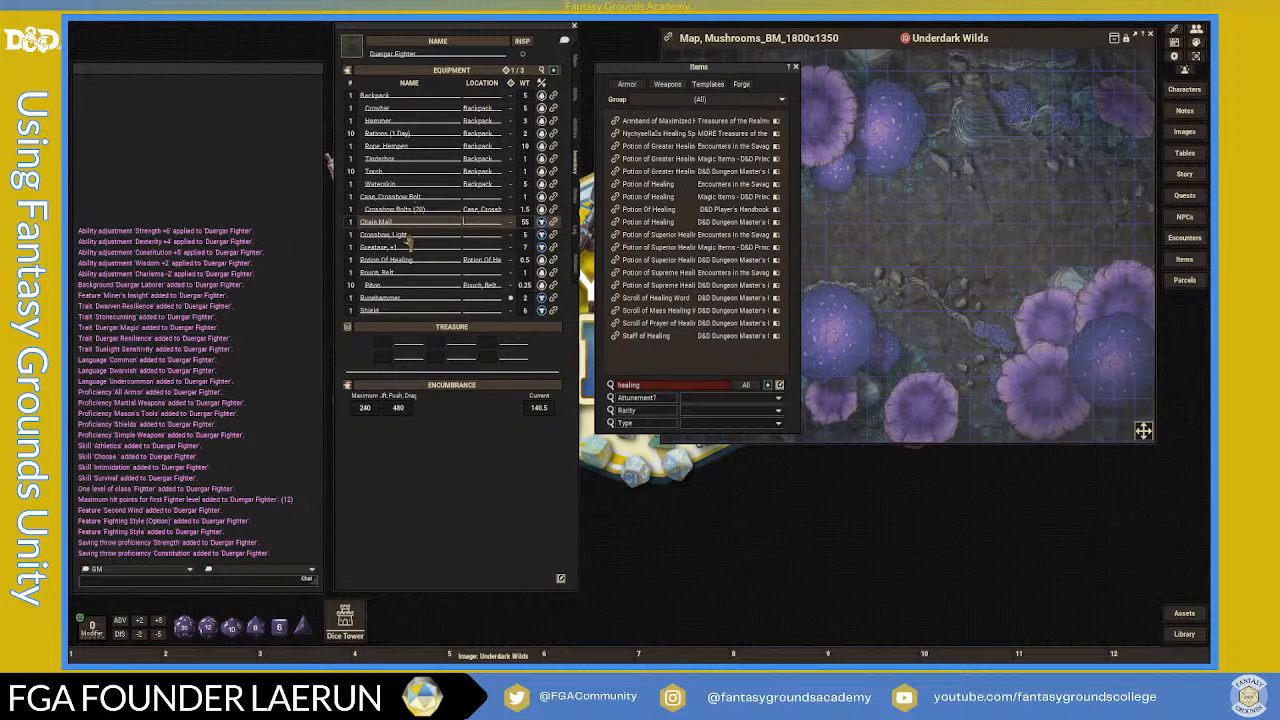
click(575, 263)
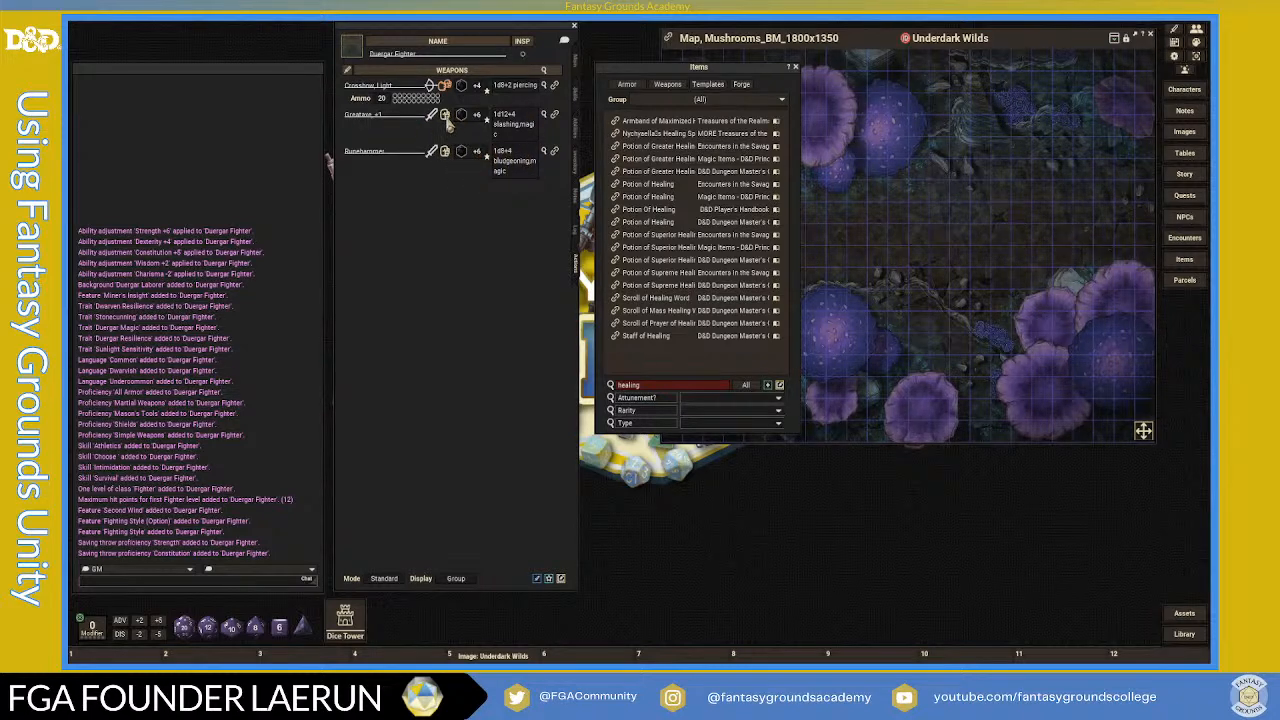
- Read through the Greataxe, +1 item record, then close it and the Items library
click(554, 116)
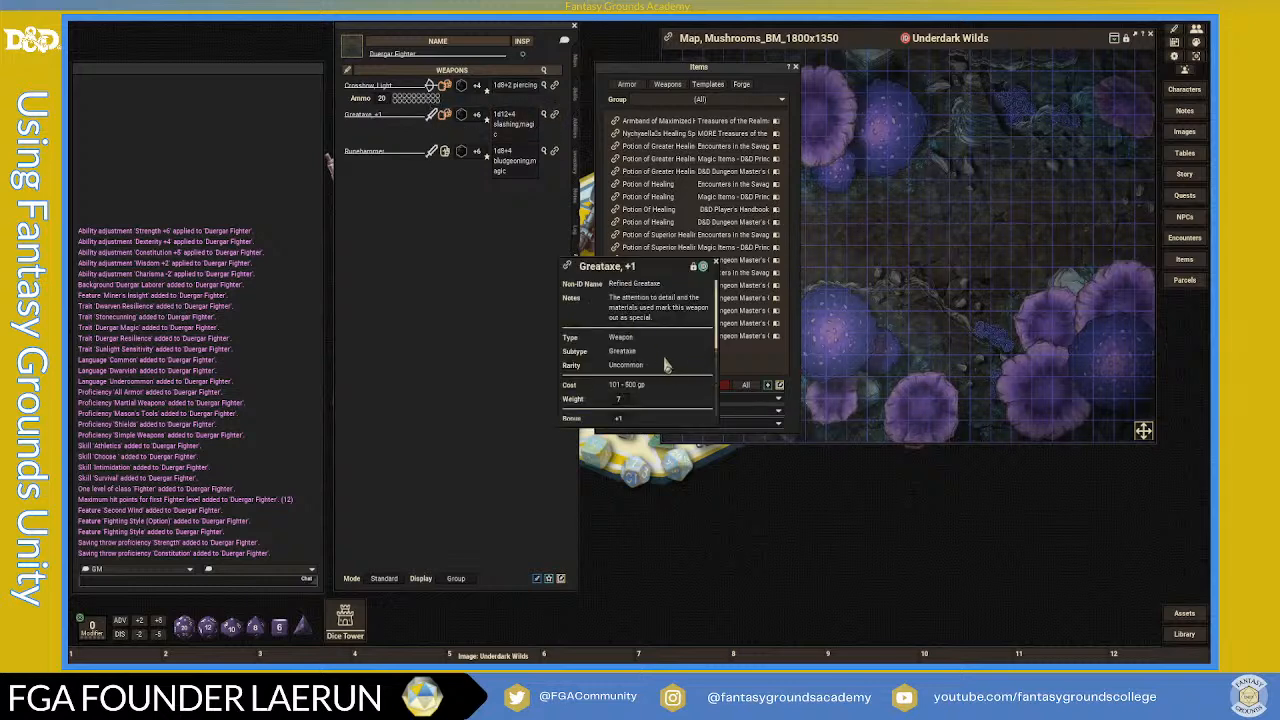
scroll(645, 362, down, 3)
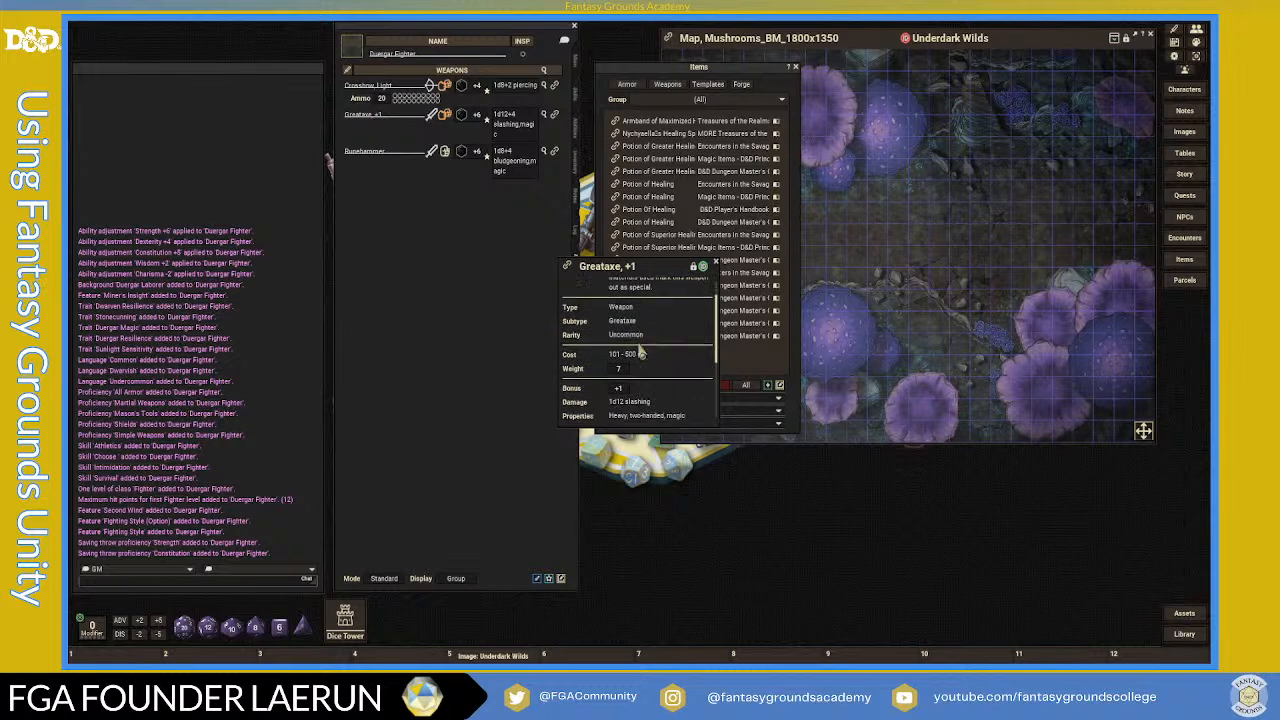
scroll(667, 374, down, 3)
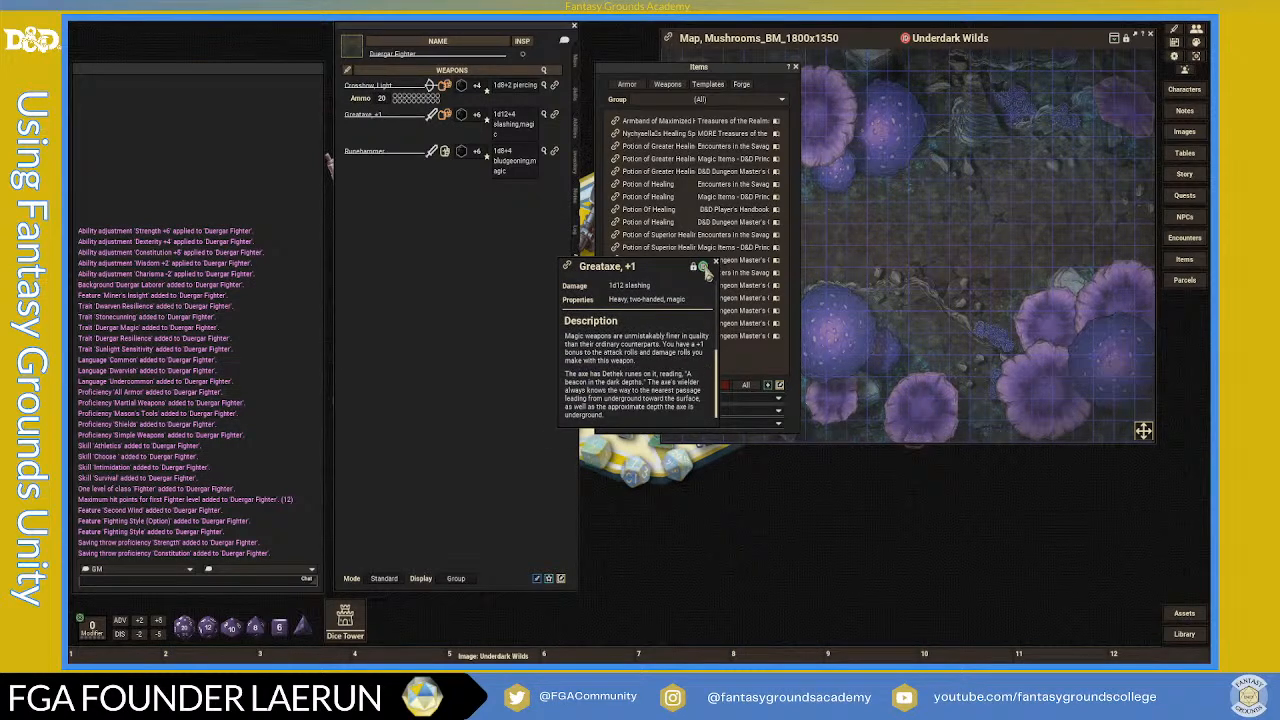
click(716, 268)
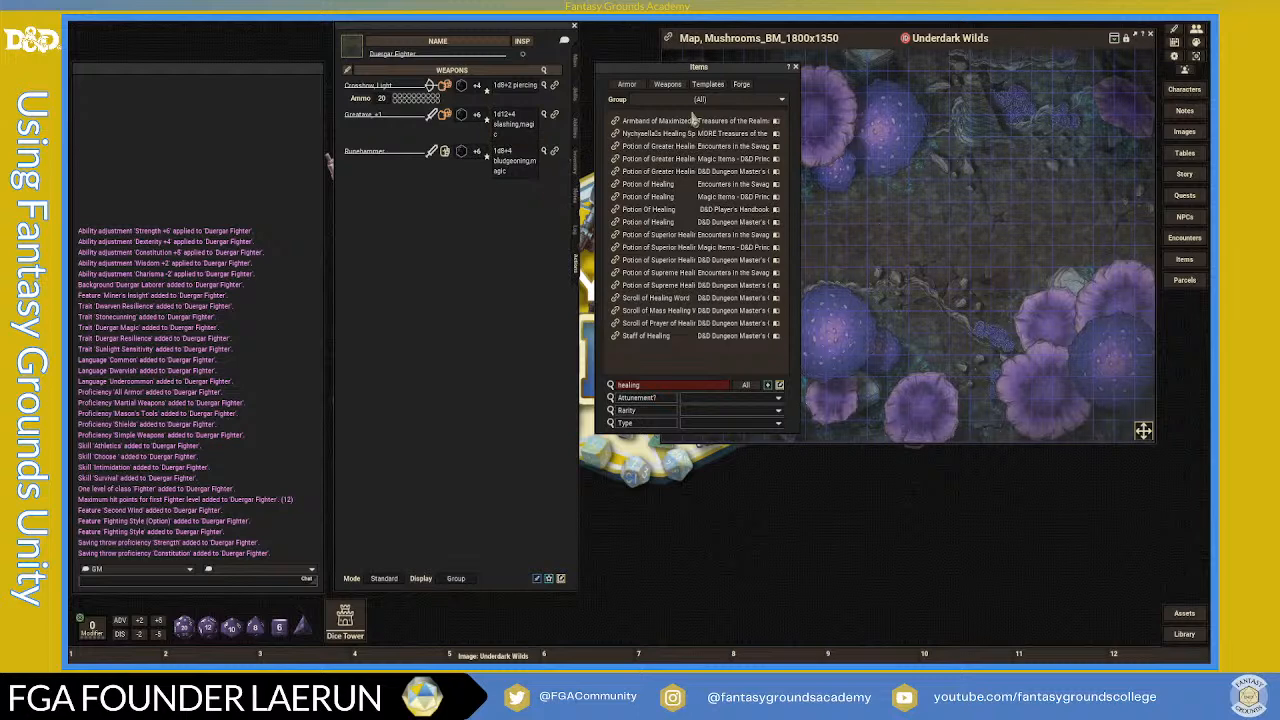
click(796, 67)
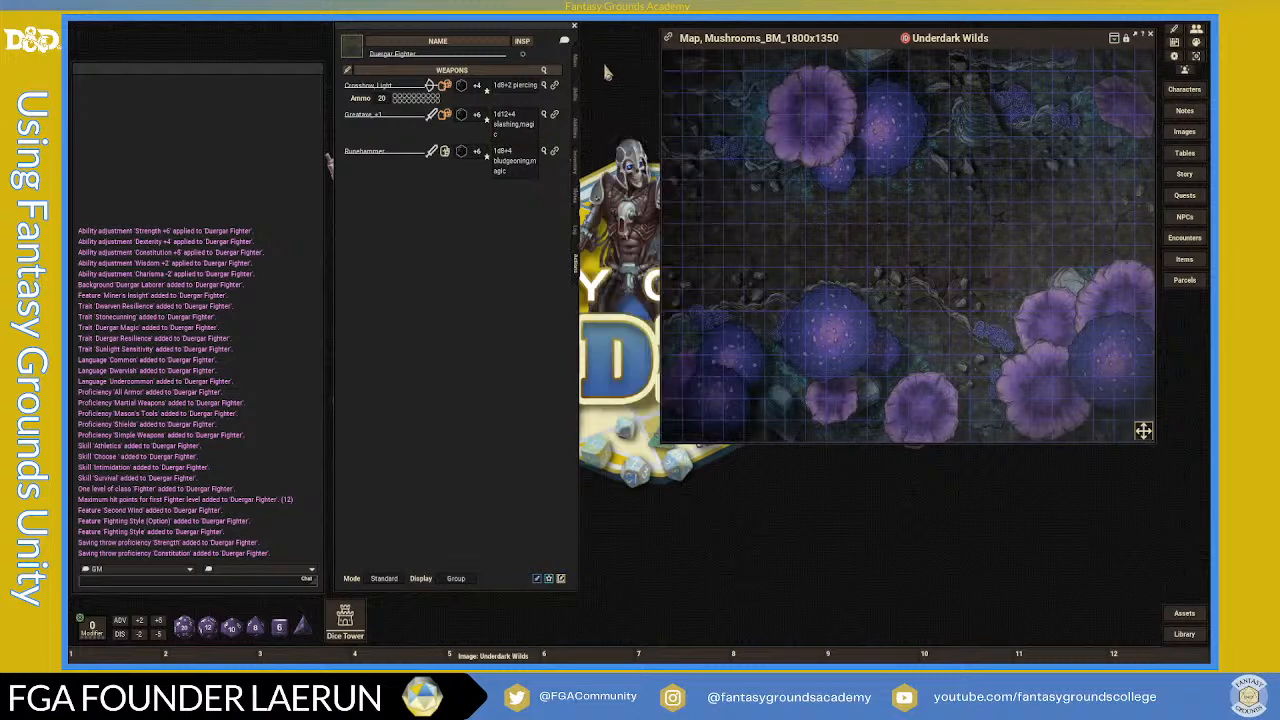
- Open the Duergar Fighter's Class & Level window and move it above the map
click(576, 68)
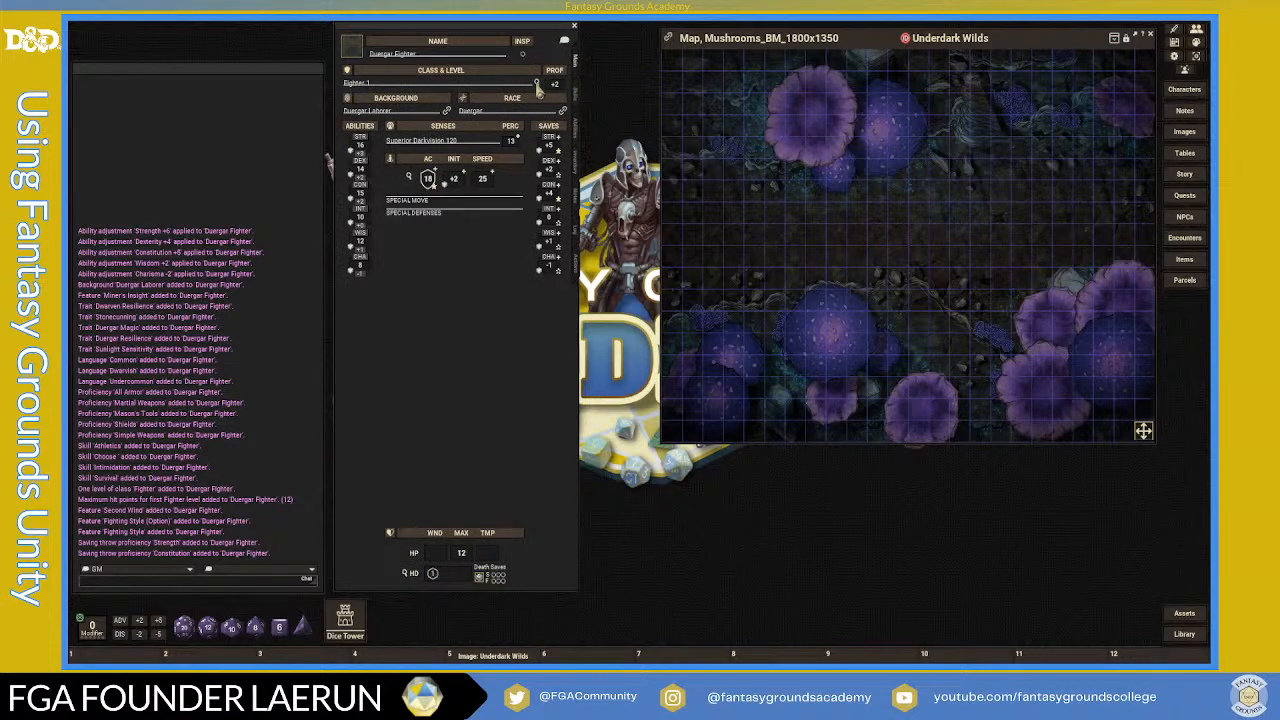
click(537, 88)
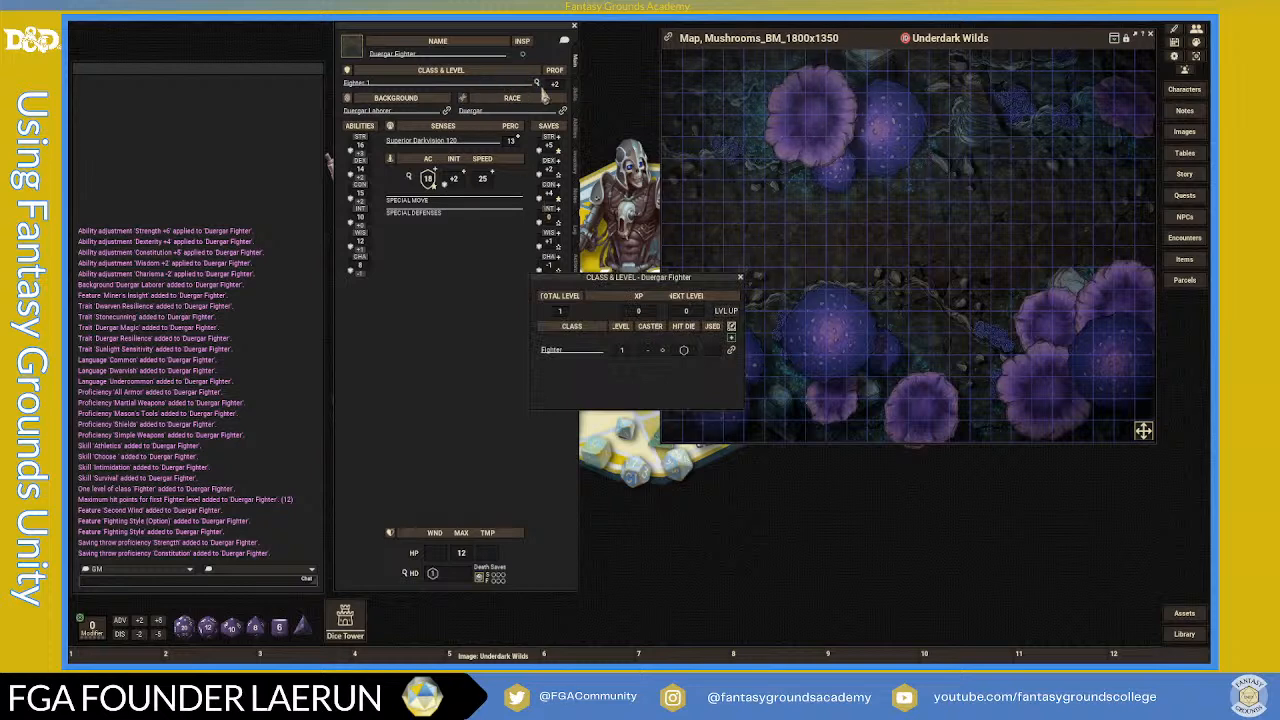
drag(613, 287, 666, 78)
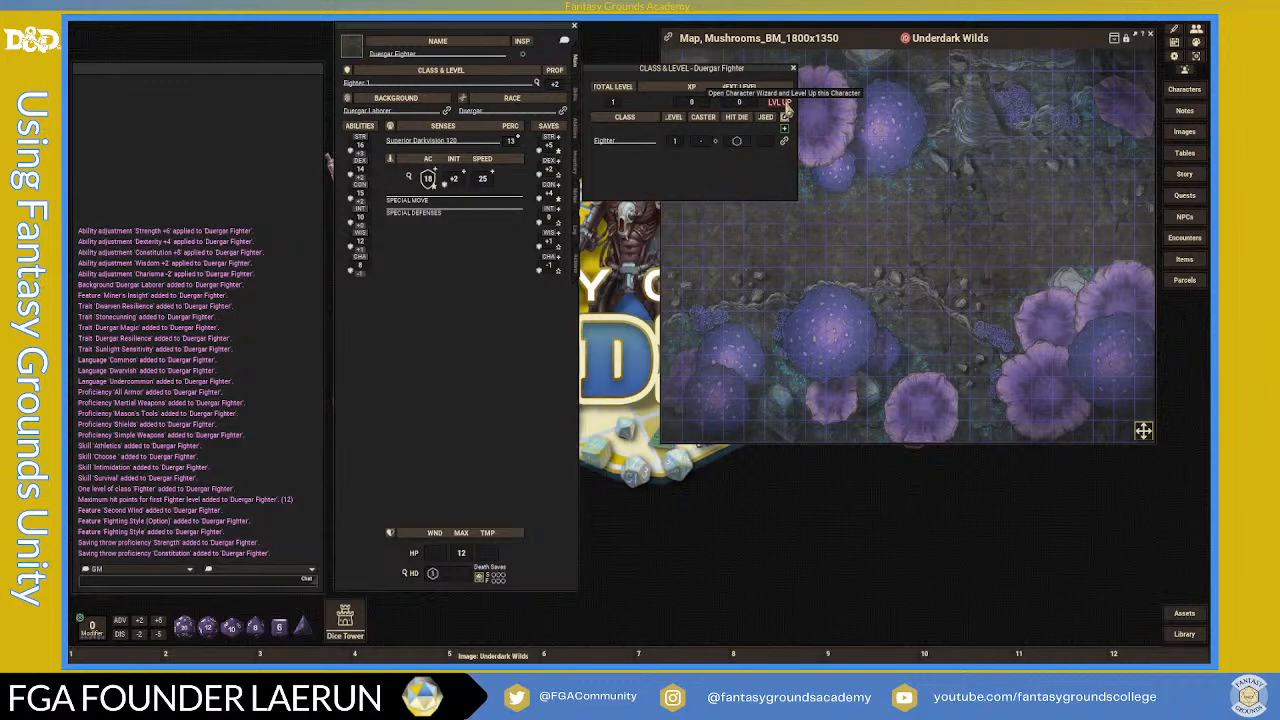
- In the Character Wizard, raise the Fighter to level 3, choose Rune Knight, and save
click(787, 107)
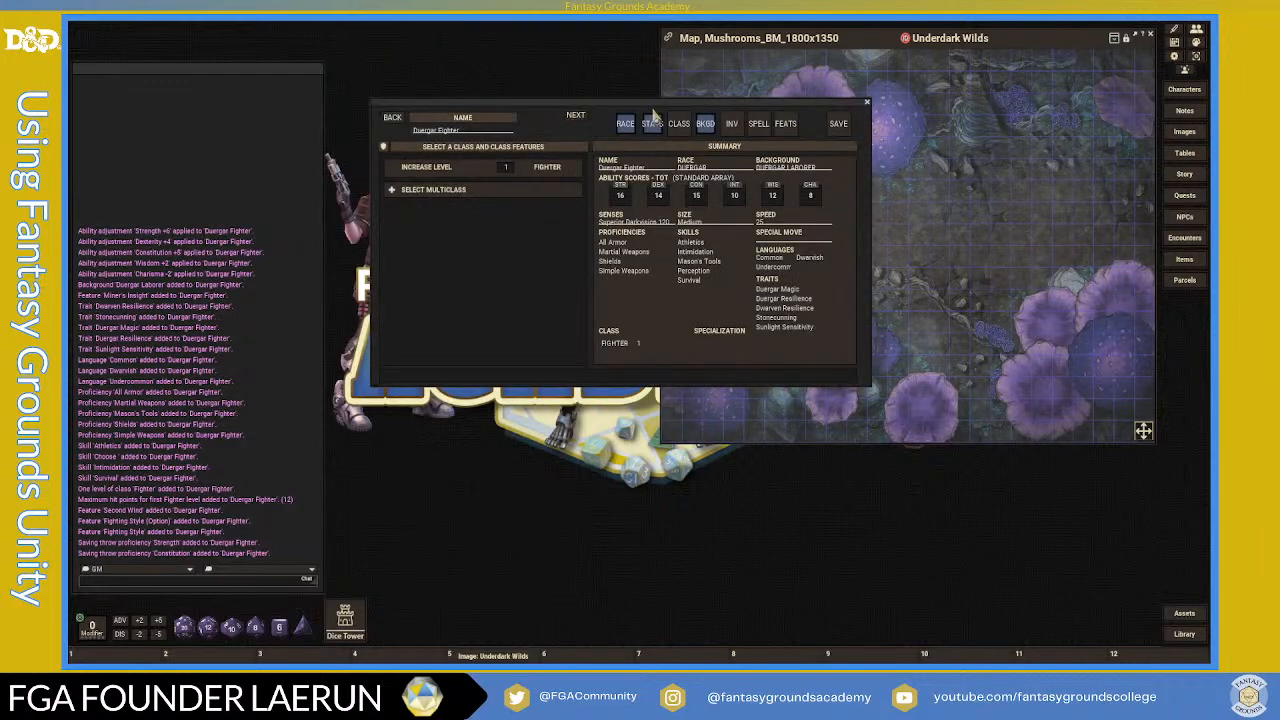
drag(641, 112, 694, 141)
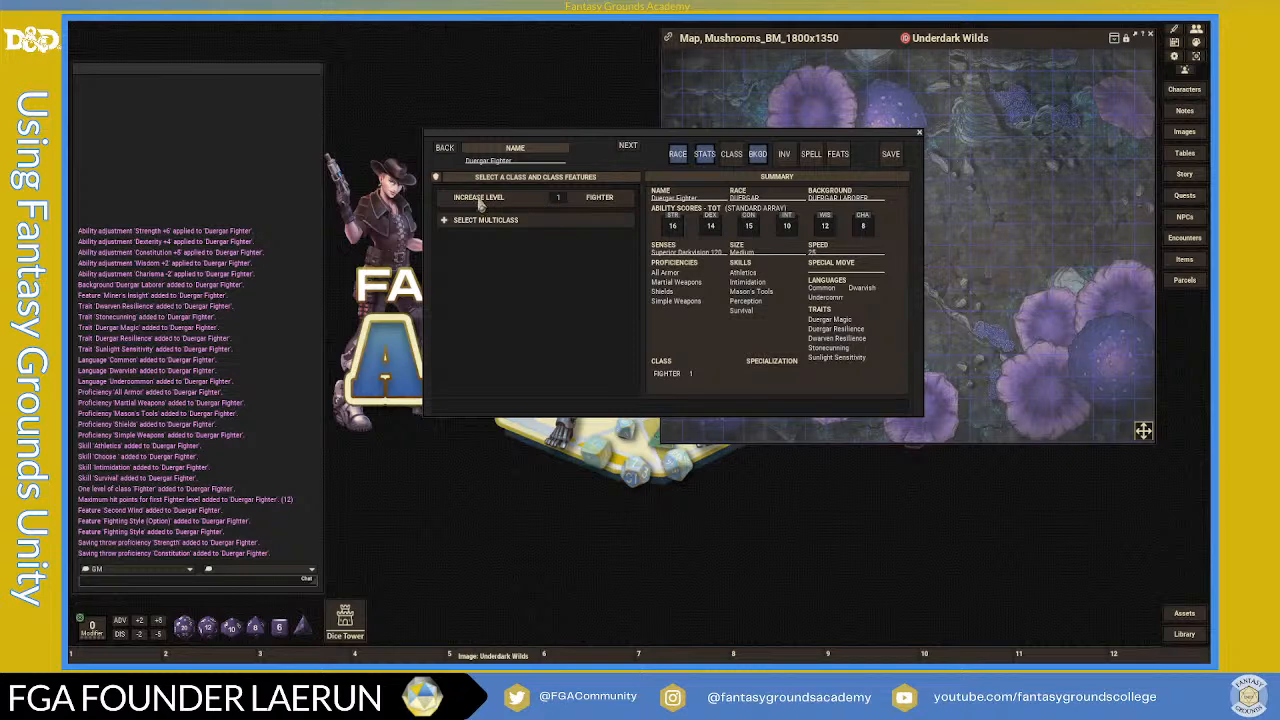
click(561, 200)
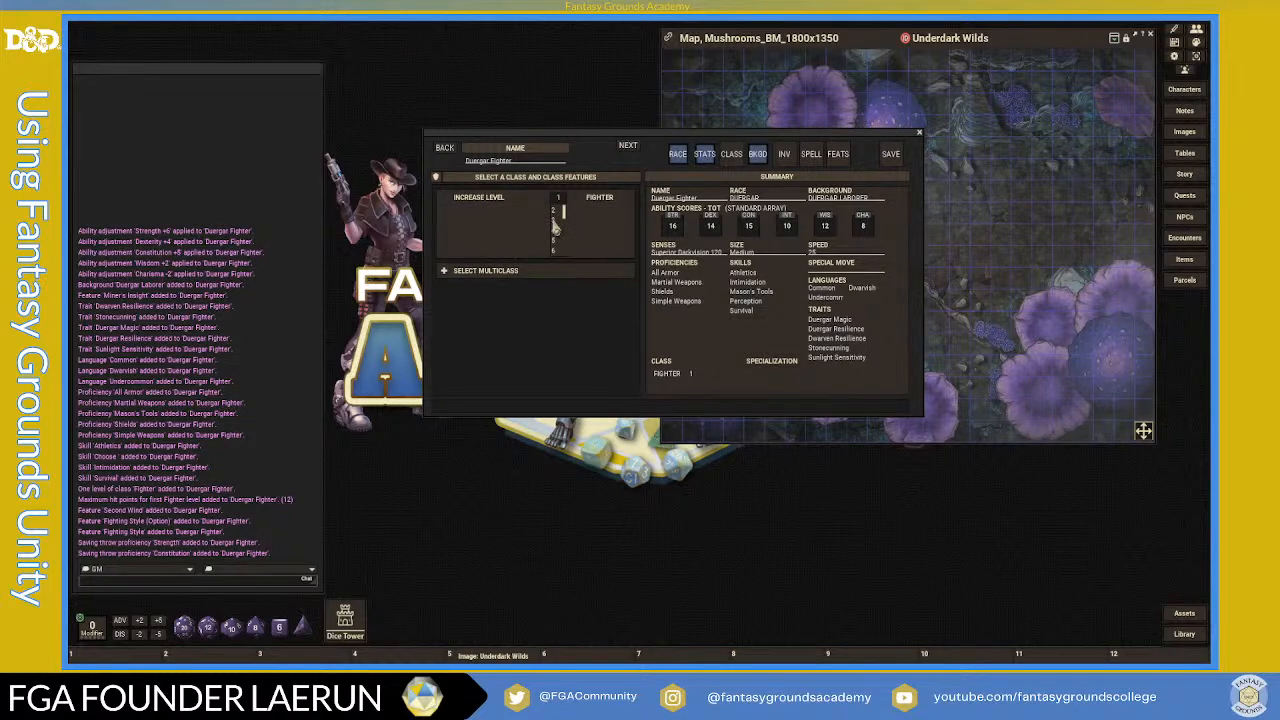
click(557, 220)
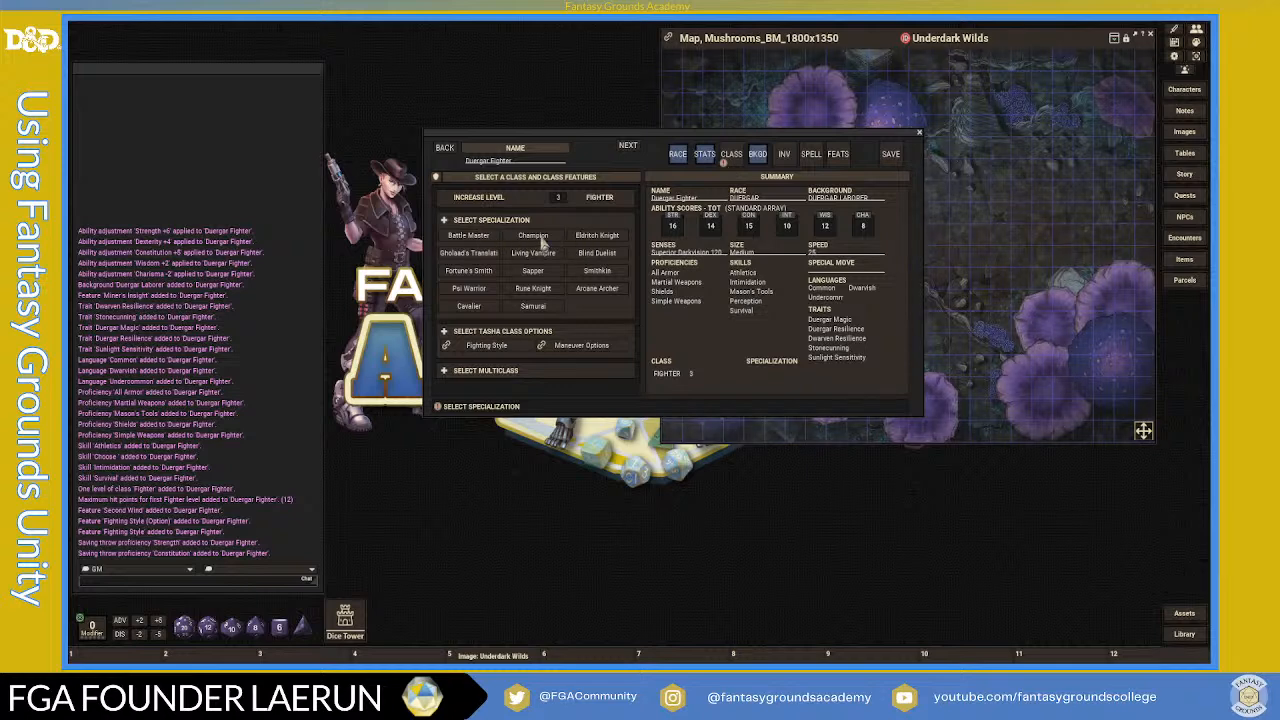
click(535, 290)
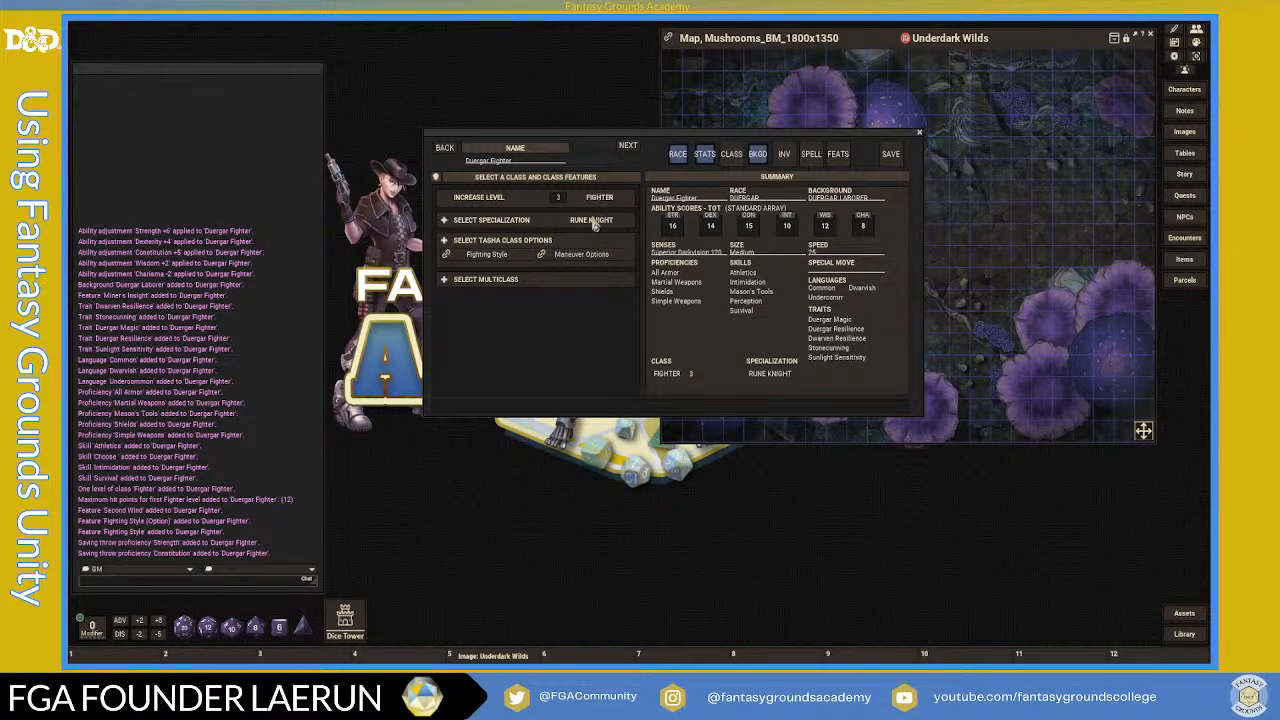
click(893, 158)
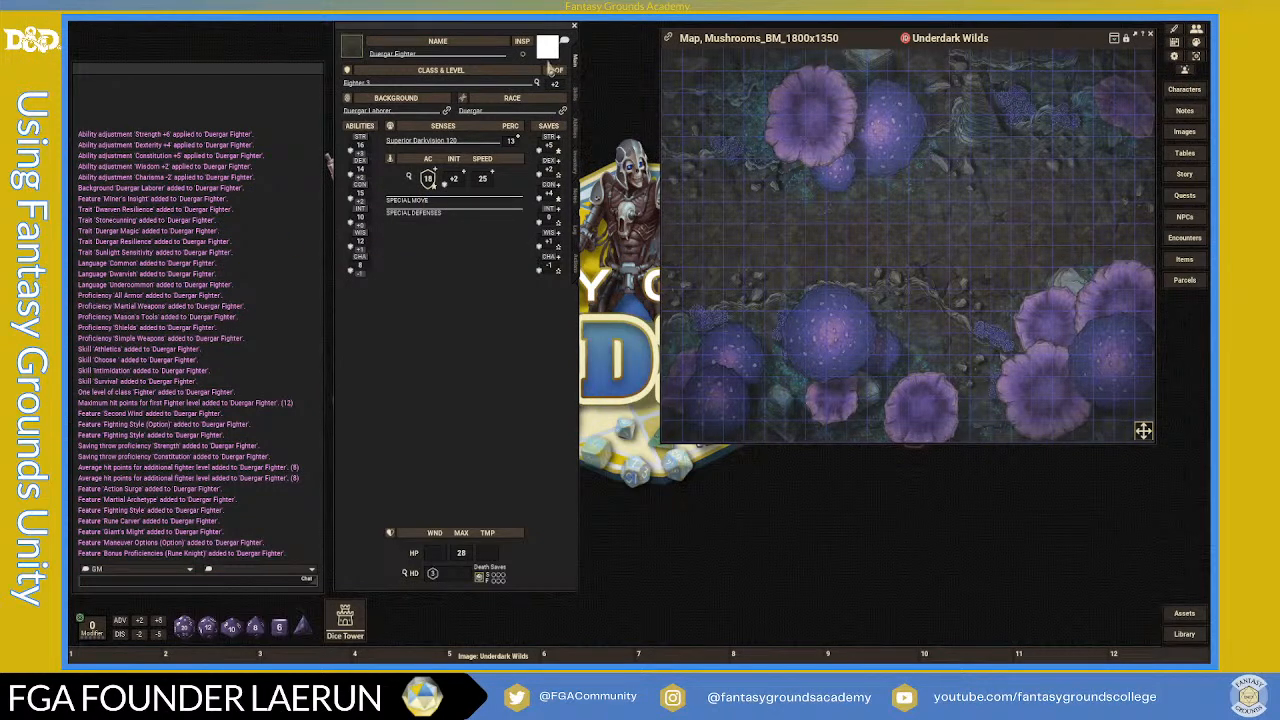
- Assign dwarf_male_fantasy.jpg from Data > FG Fantasy as the fighter's portrait
click(353, 55)
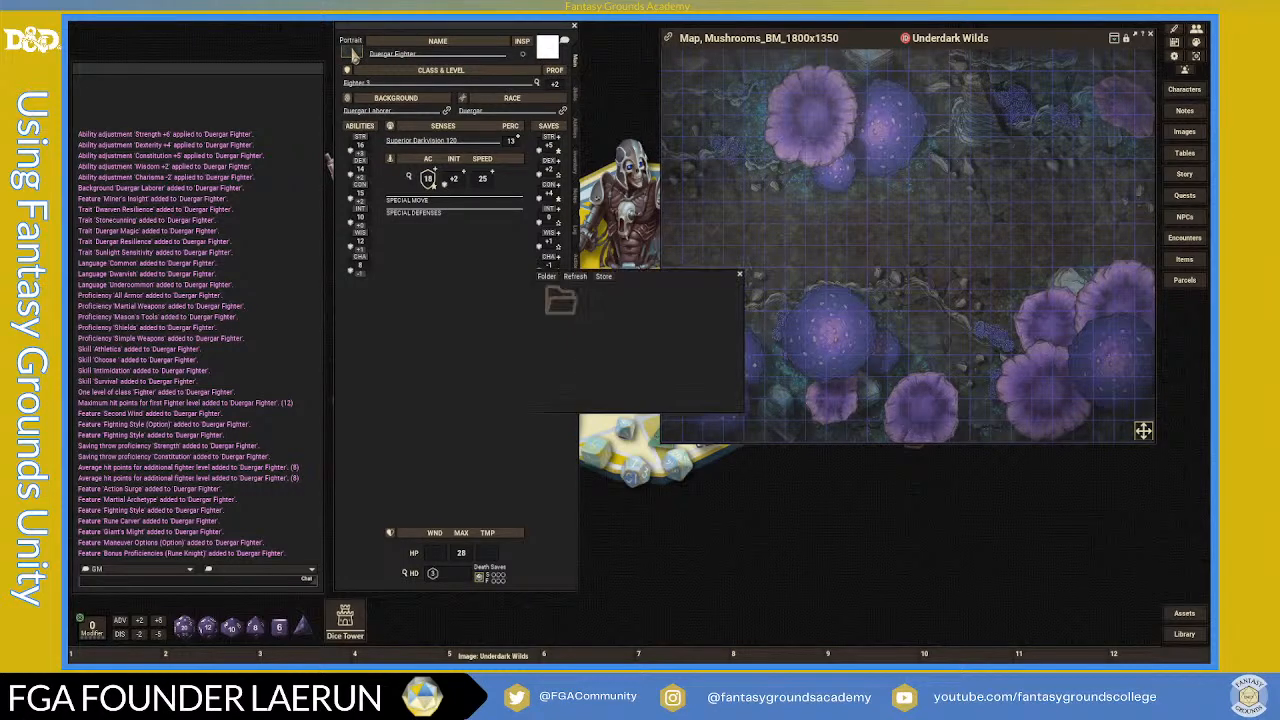
click(567, 304)
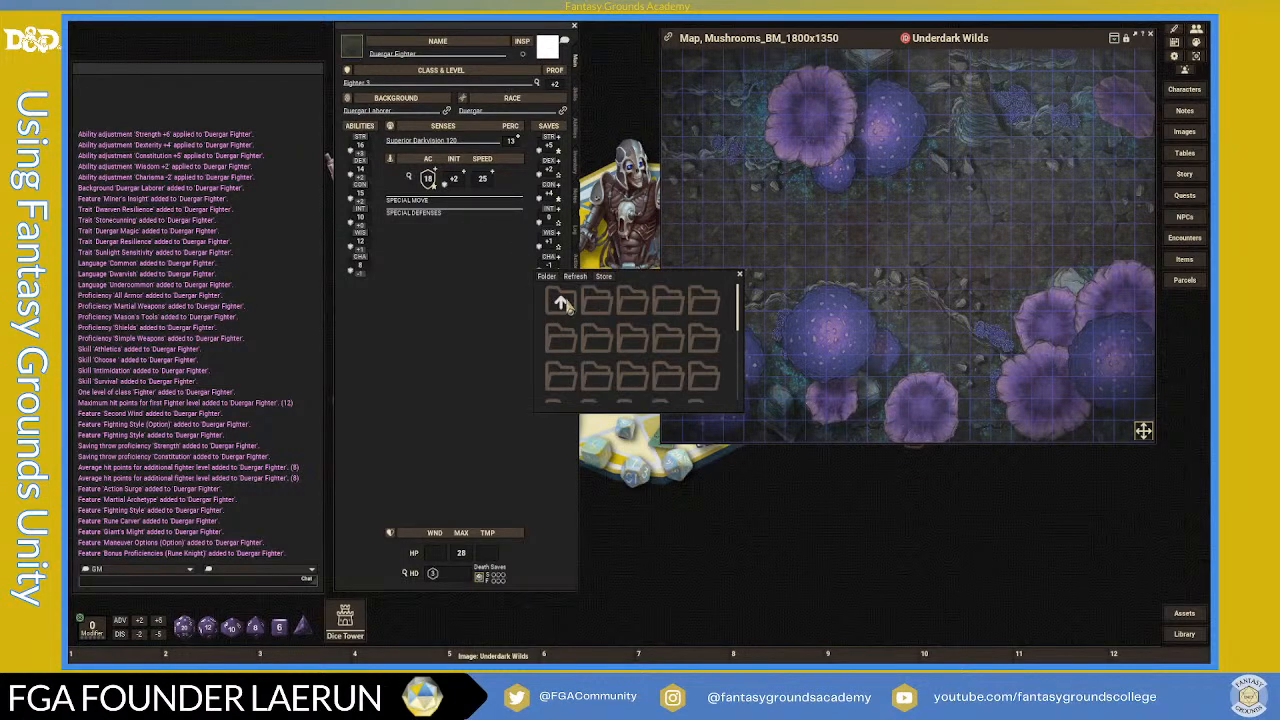
scroll(615, 350, down, 1)
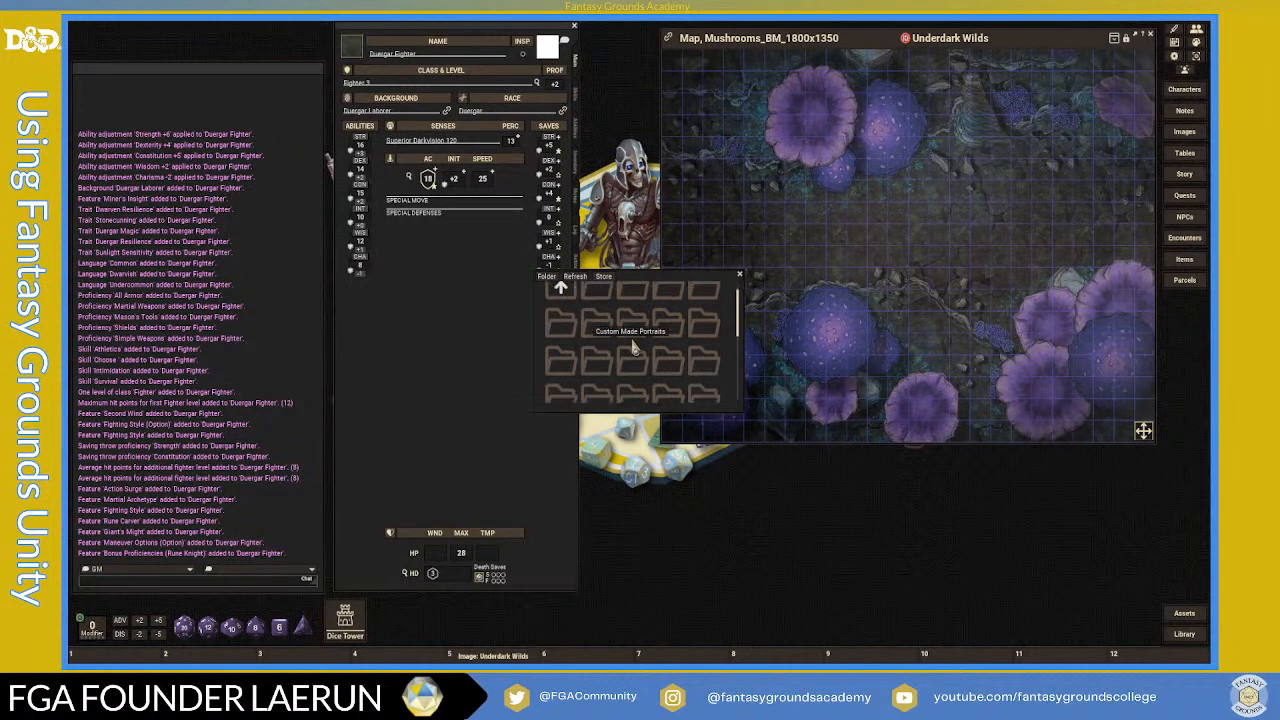
scroll(605, 370, down, 1)
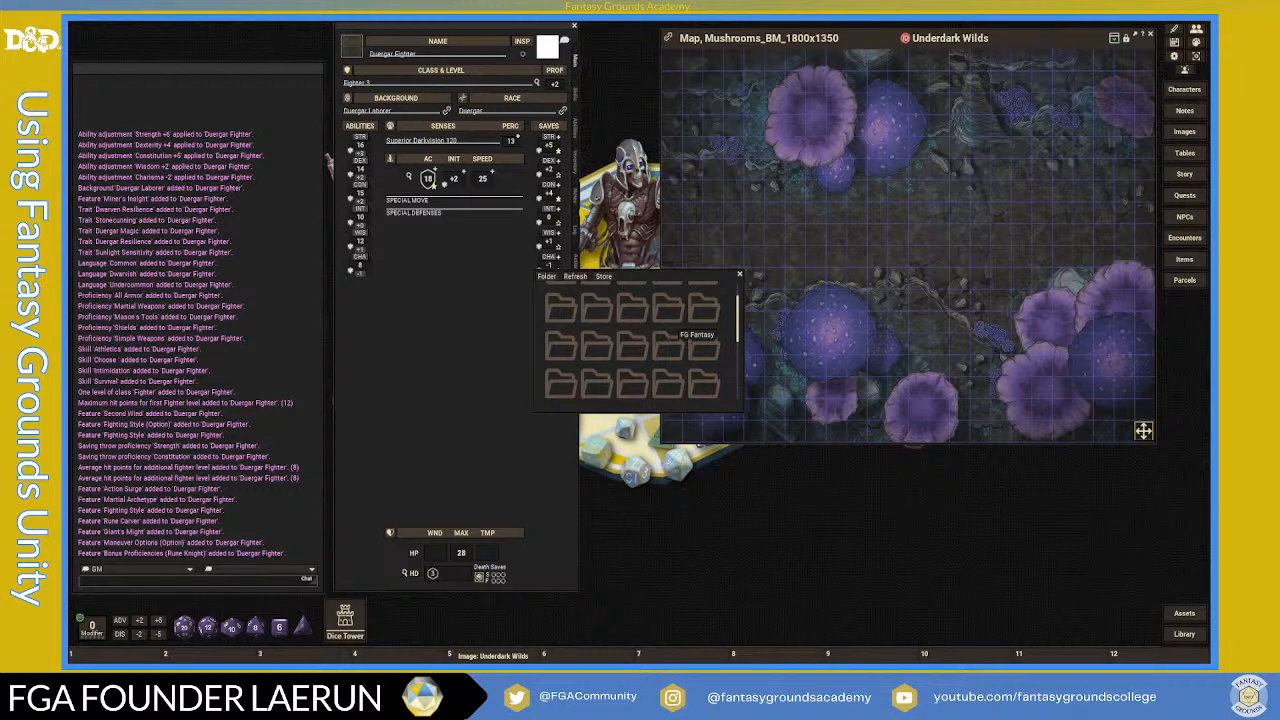
click(700, 340)
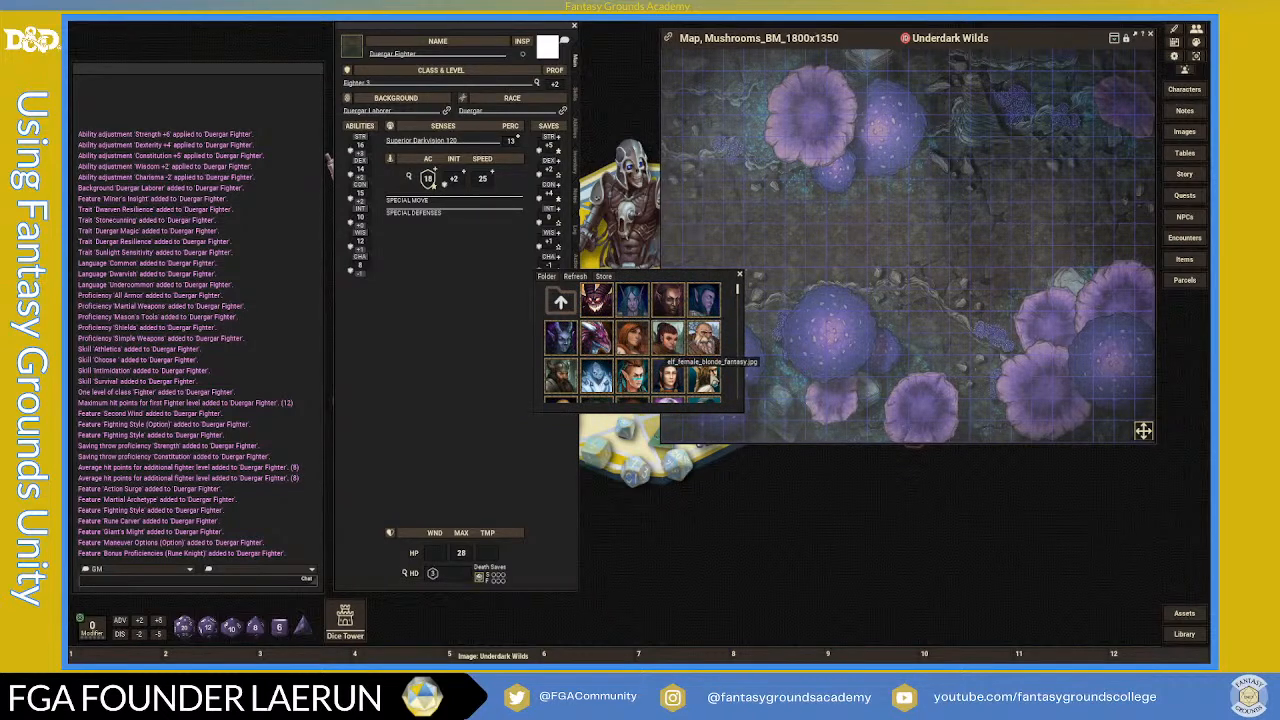
scroll(675, 370, down, 2)
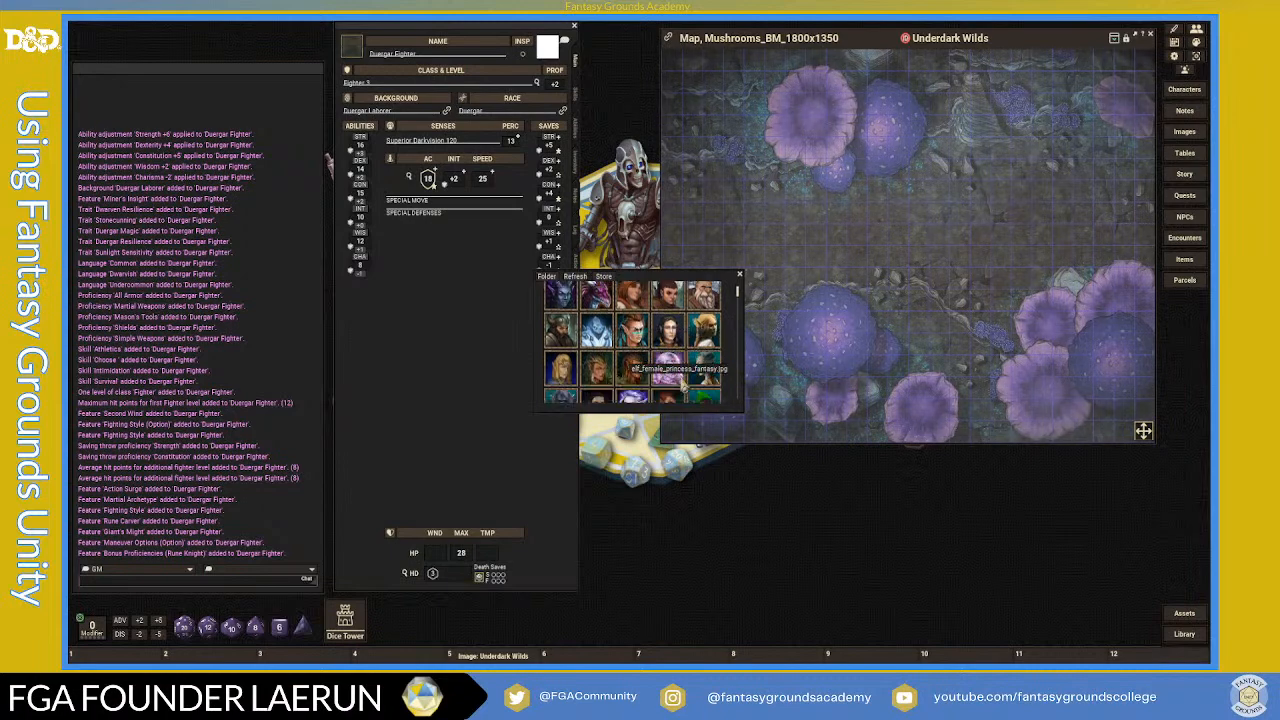
scroll(682, 382, up, 2)
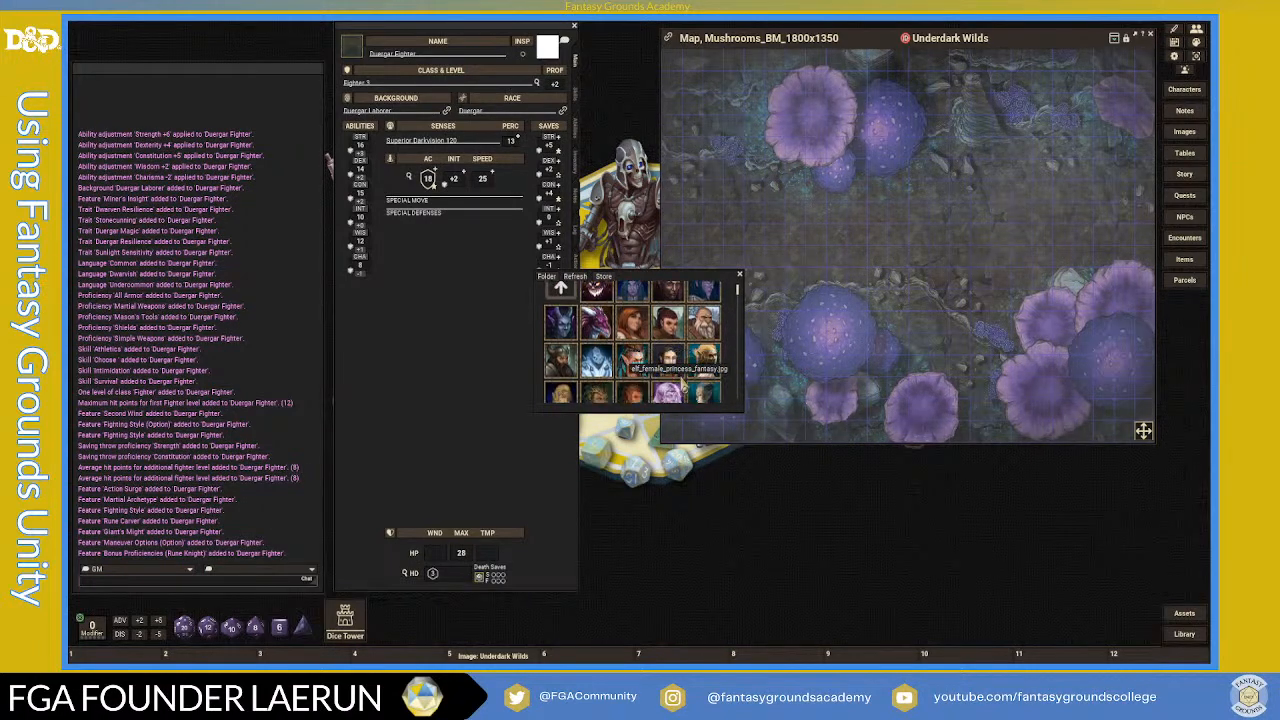
scroll(650, 356, down, 1)
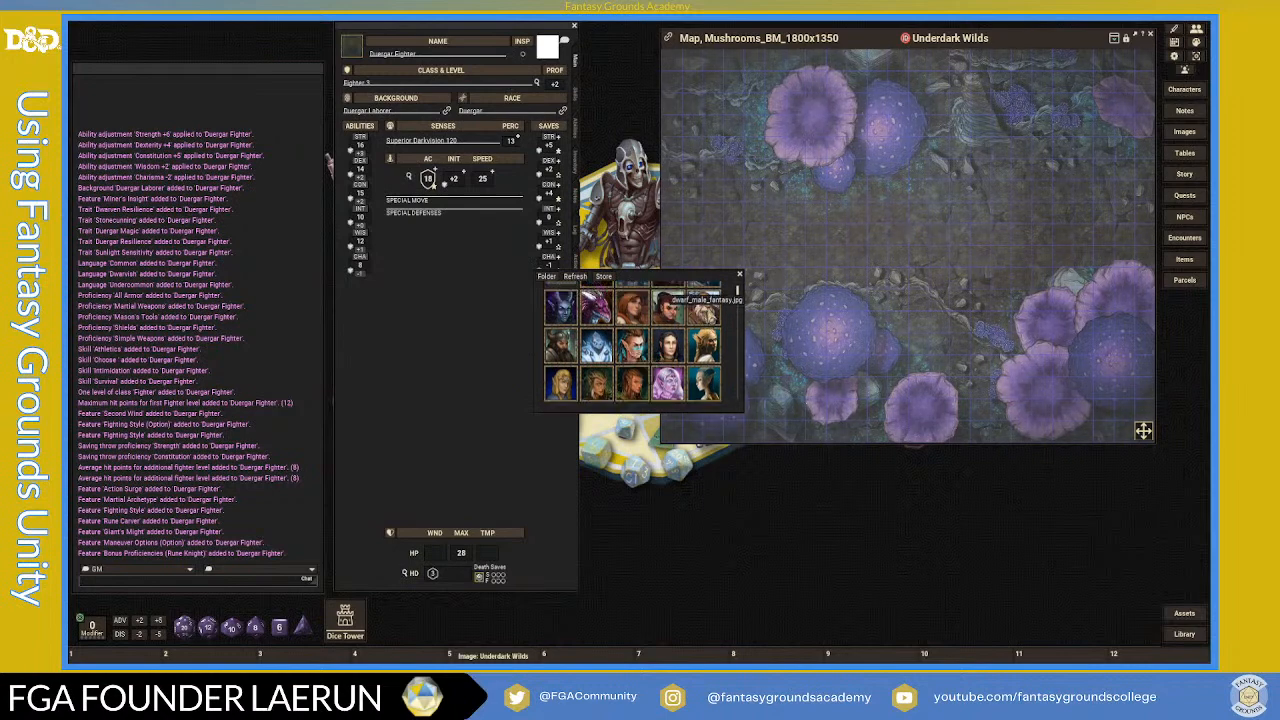
click(668, 308)
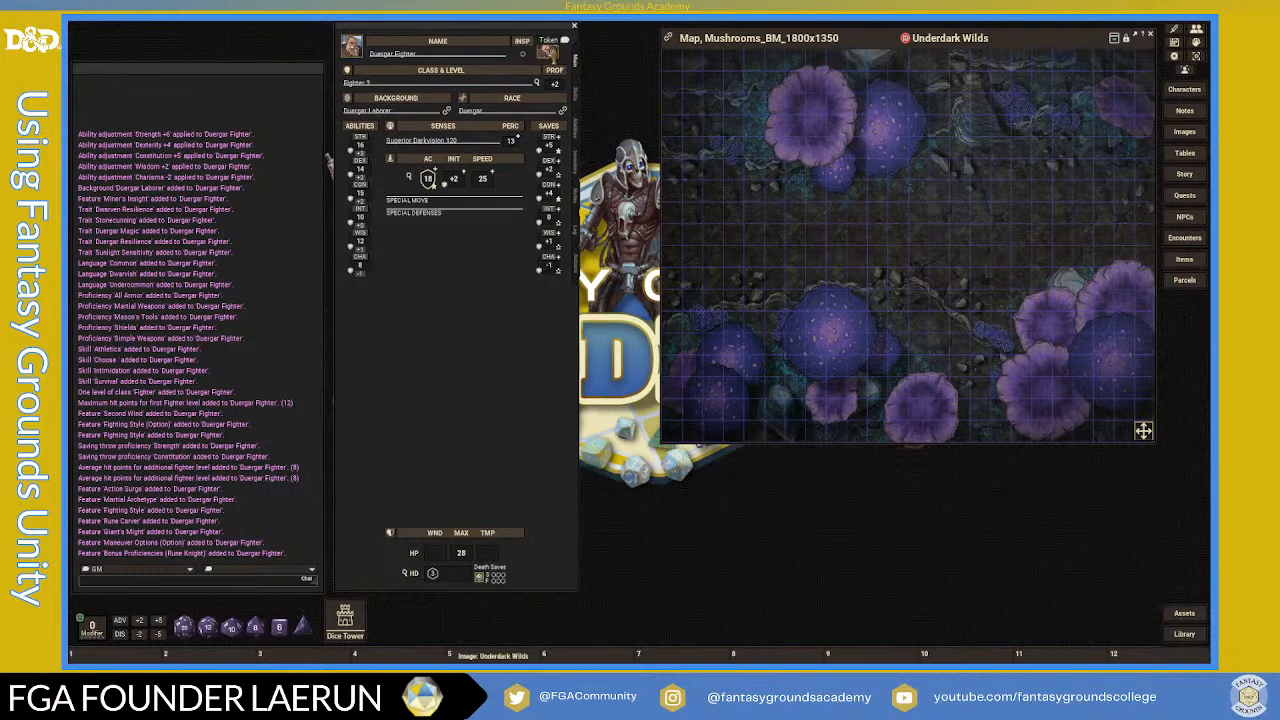
scroll(755, 255, up, 1)
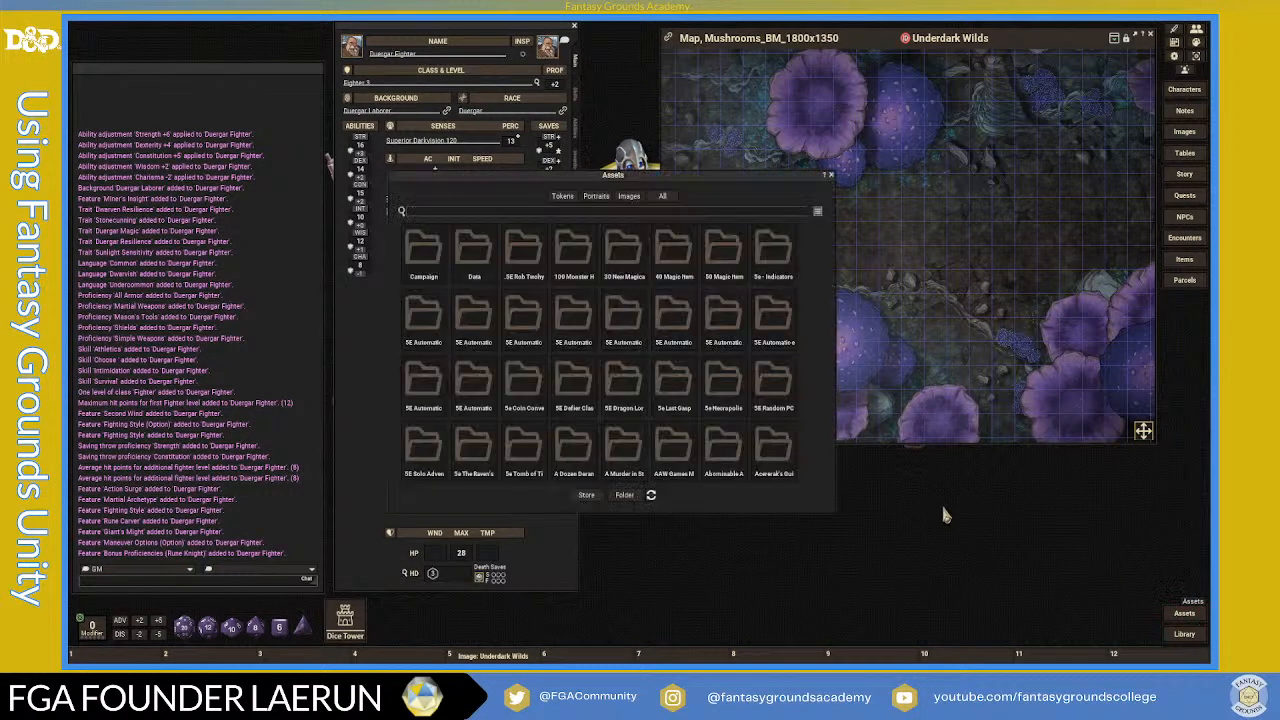
click(568, 198)
drag(586, 180, 820, 122)
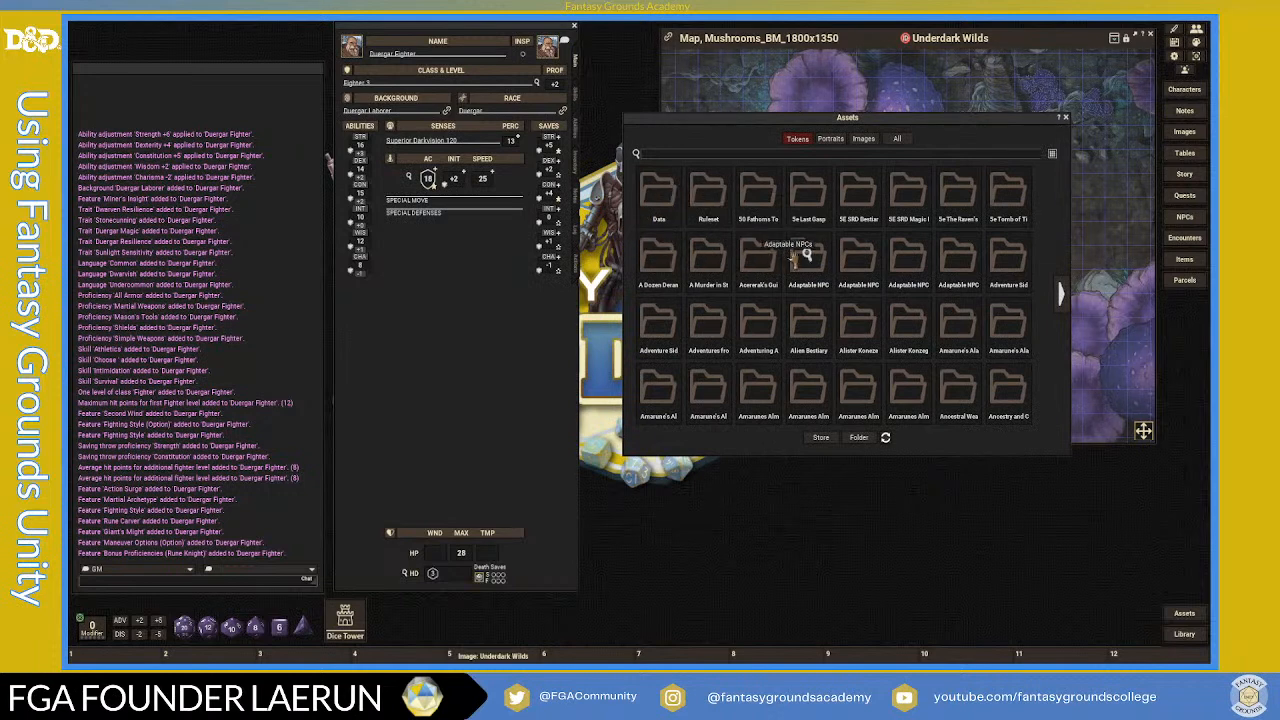
click(657, 195)
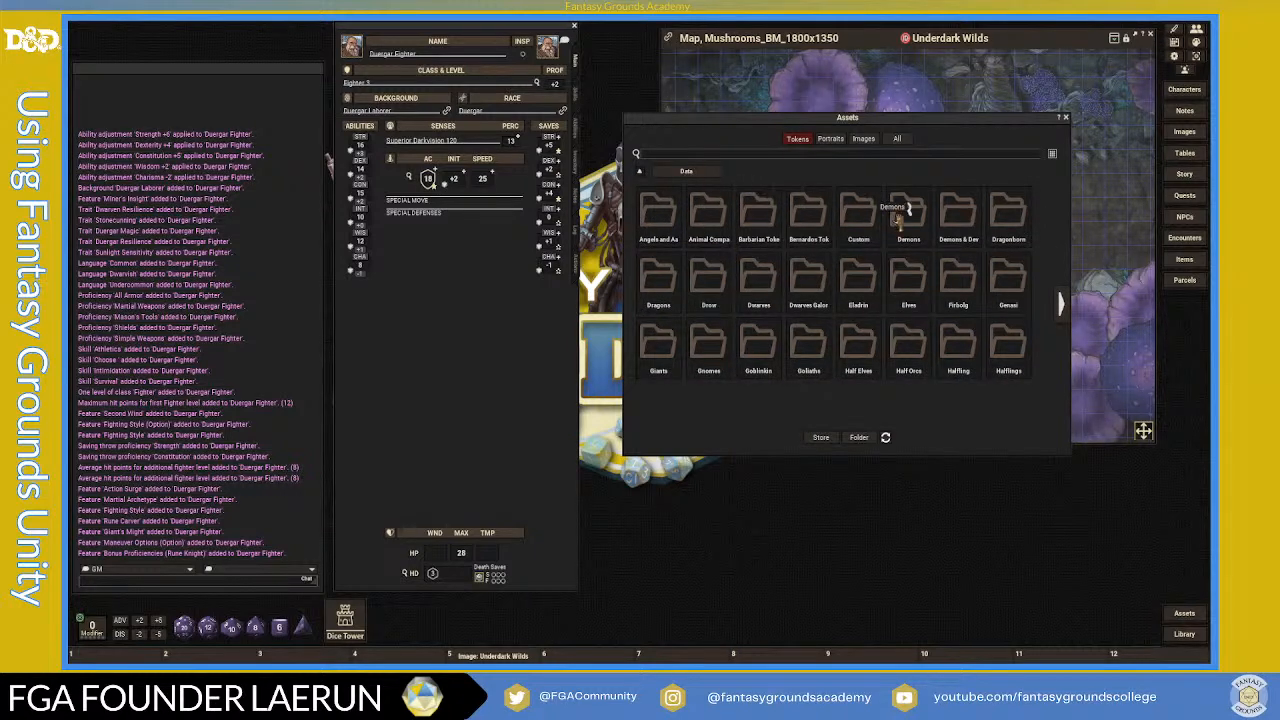
click(759, 281)
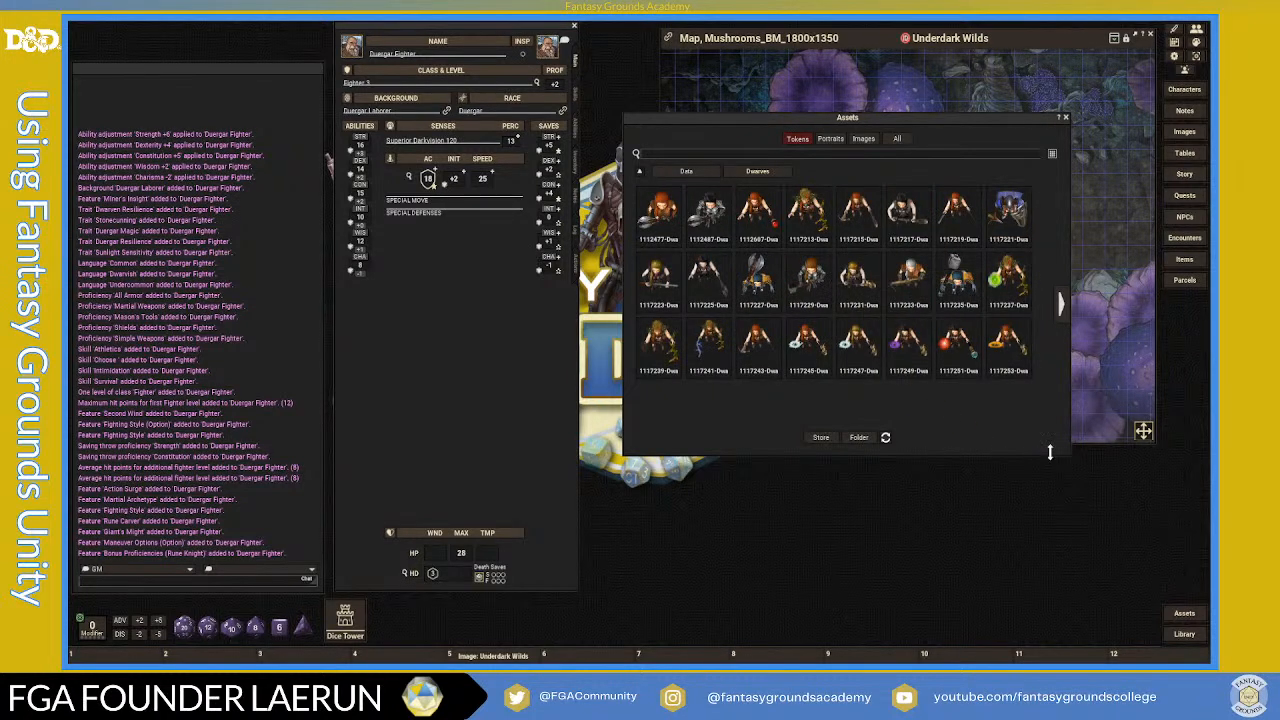
drag(1068, 505, 1066, 563)
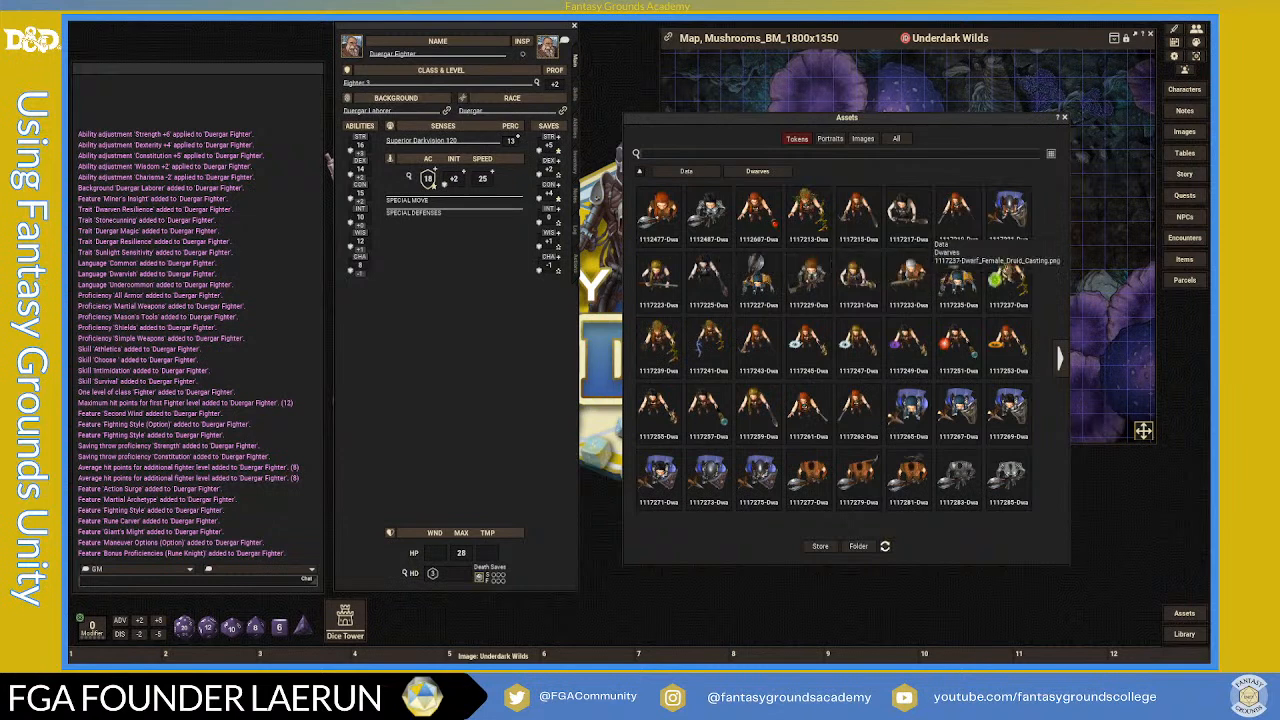
click(676, 175)
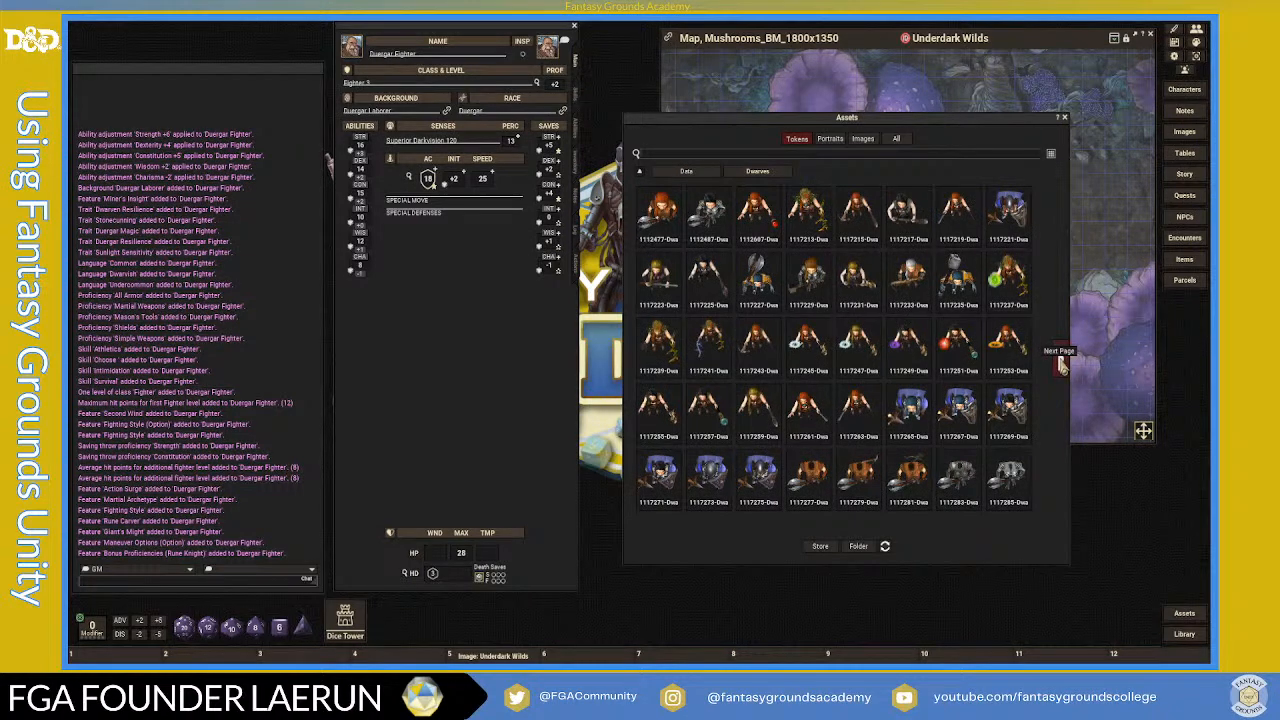
click(1062, 366)
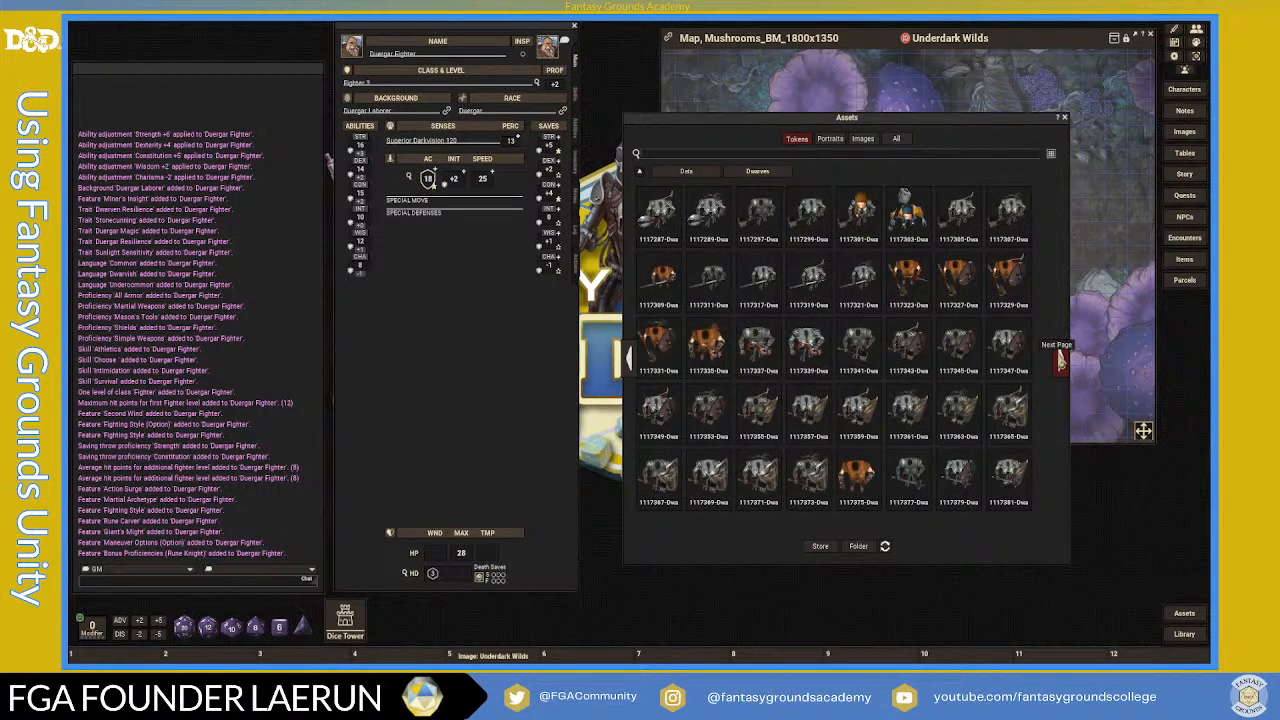
click(1060, 362)
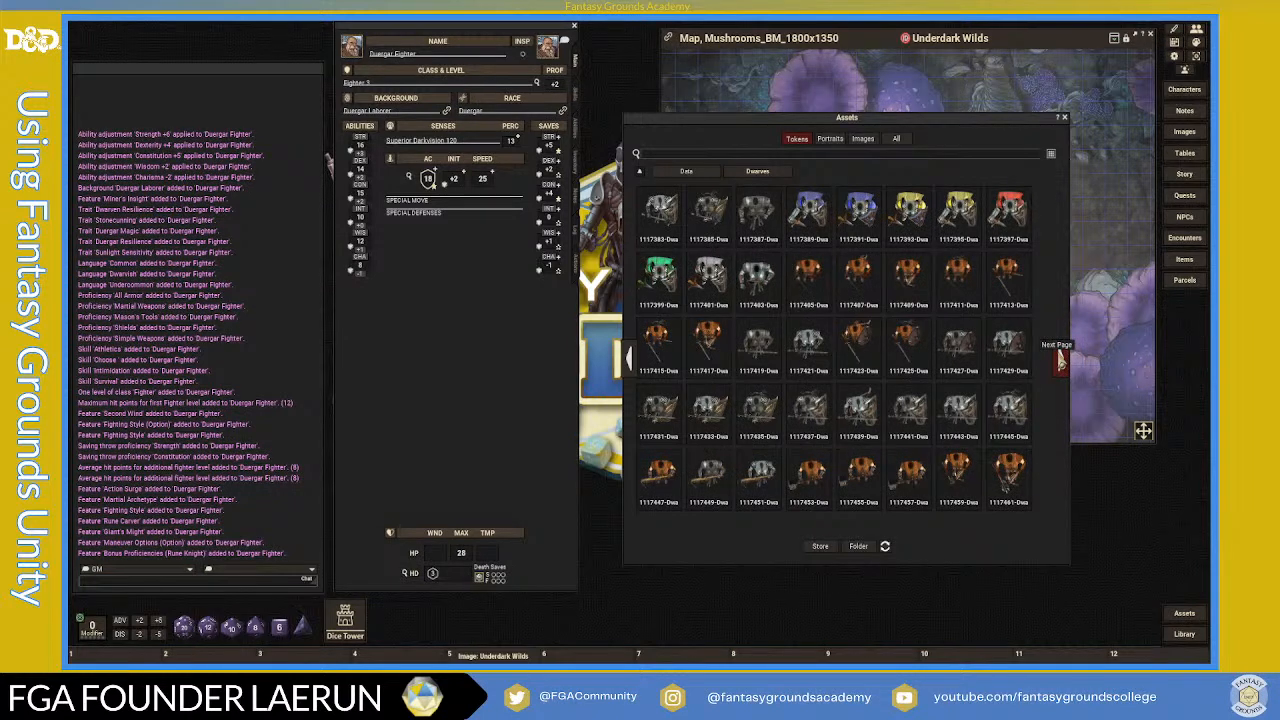
click(1060, 362)
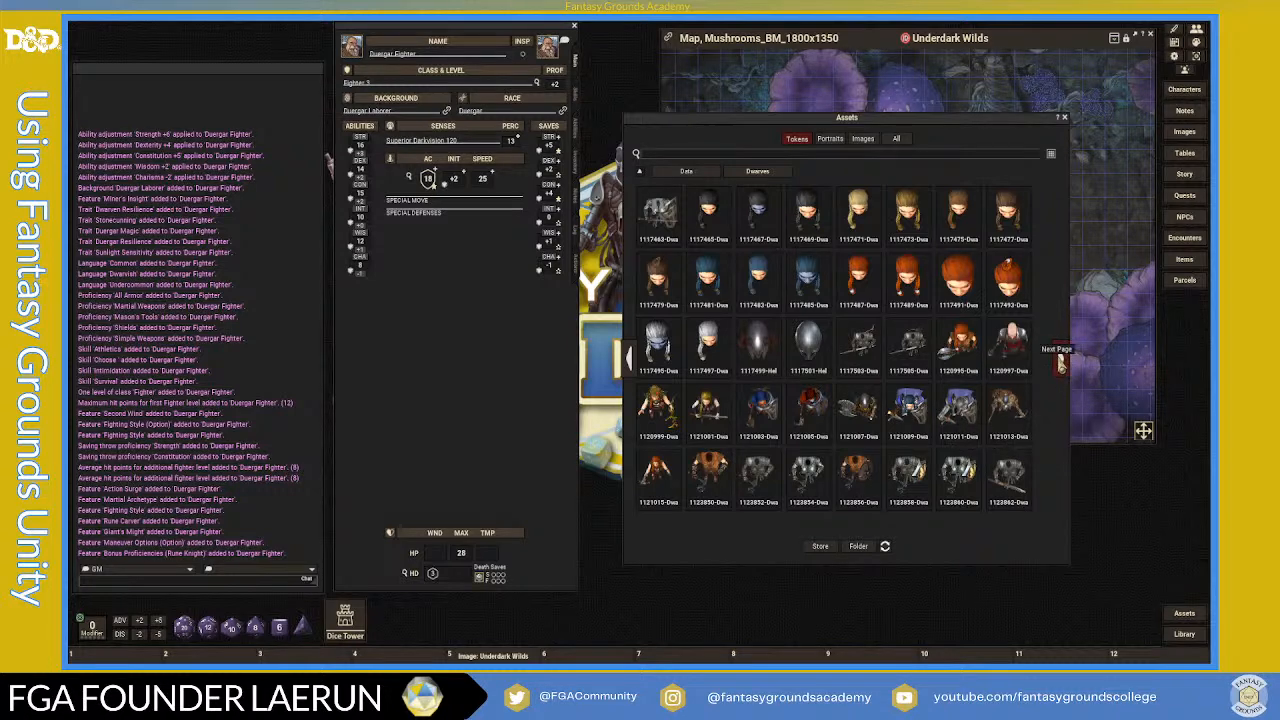
click(1061, 364)
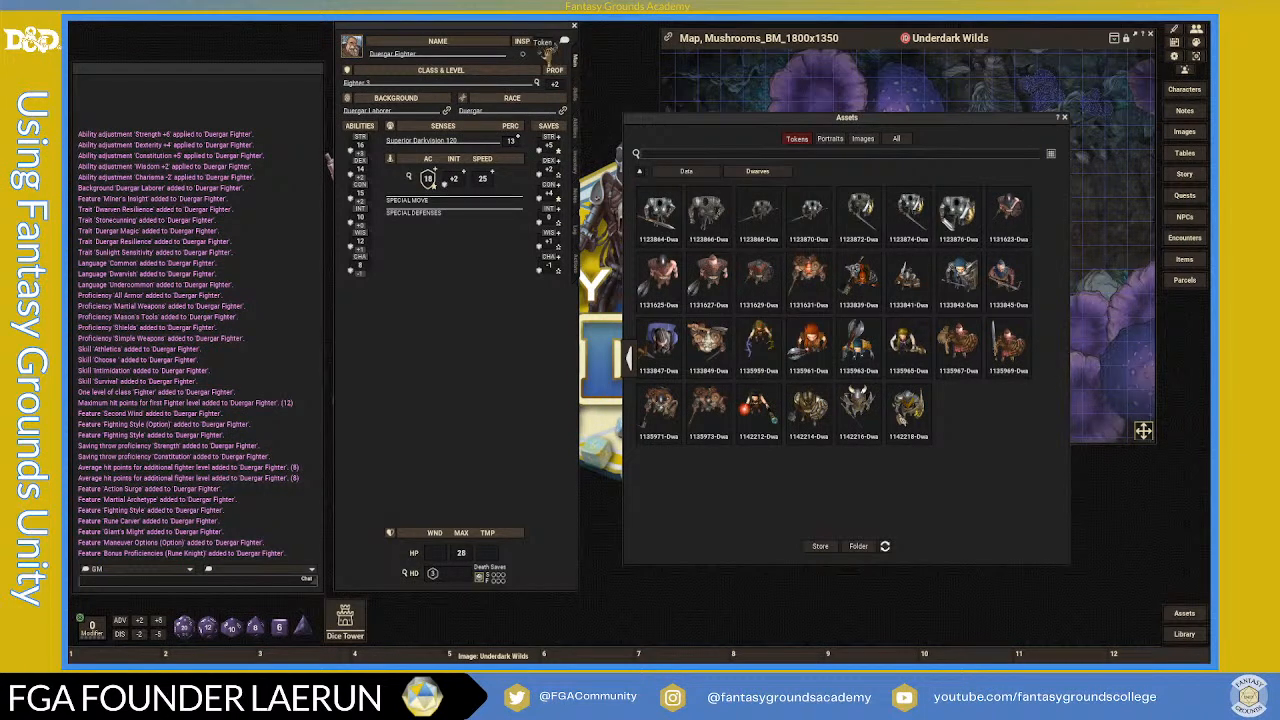
click(1065, 118)
drag(500, 33, 523, 43)
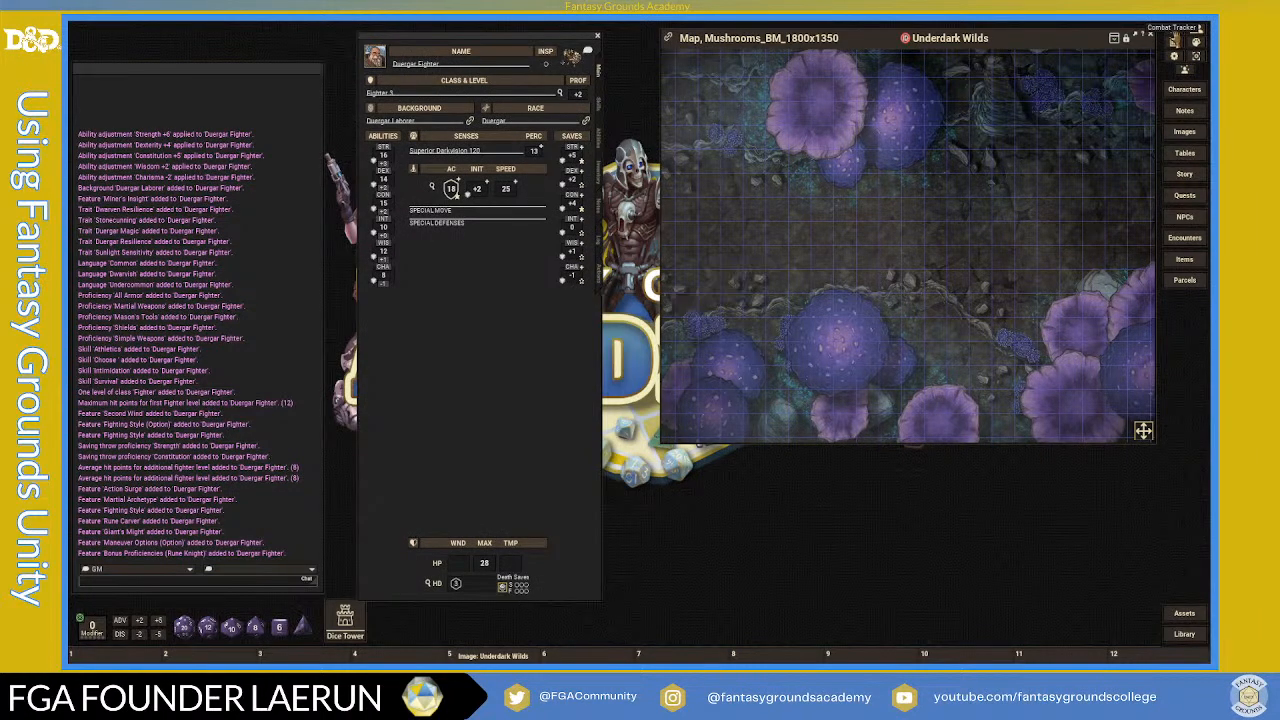
- Open the Combat Tracker and drag the Duergar Fighter into it
click(1176, 40)
mouse_move(510, 35)
mouse_down()
mouse_move(550, 28)
mouse_move(529, 26)
mouse_up()
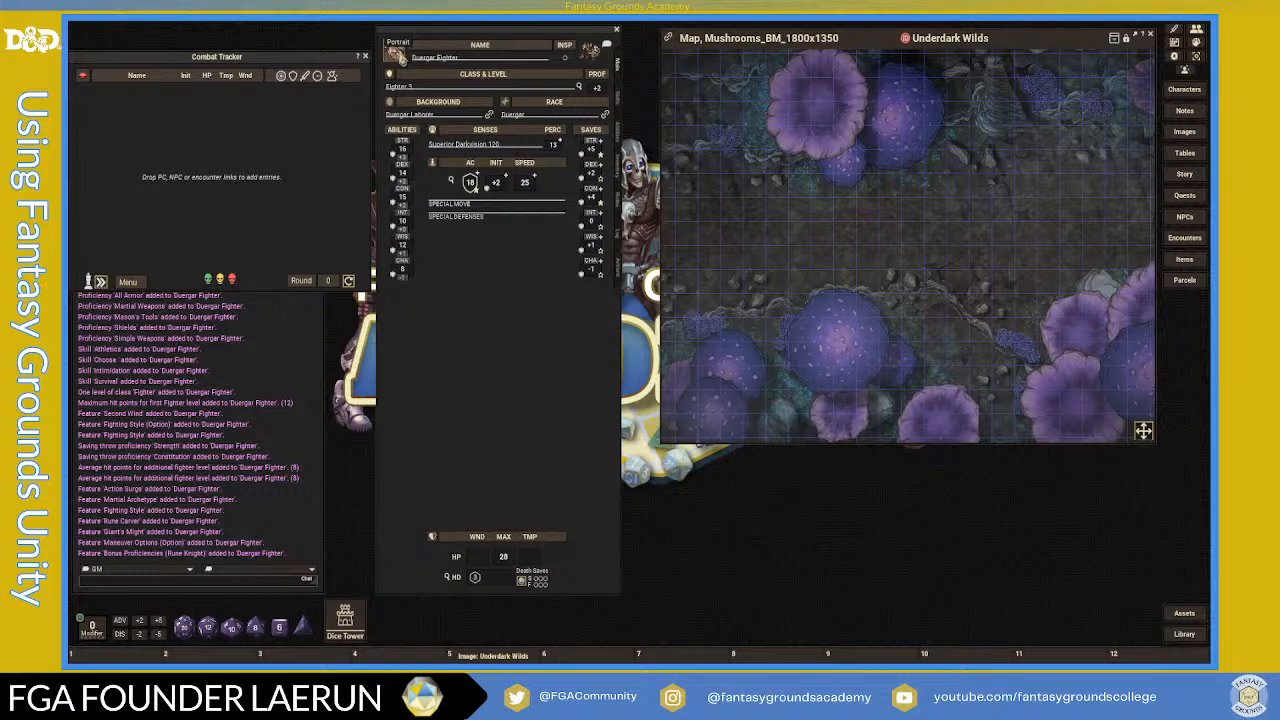
drag(400, 58, 230, 136)
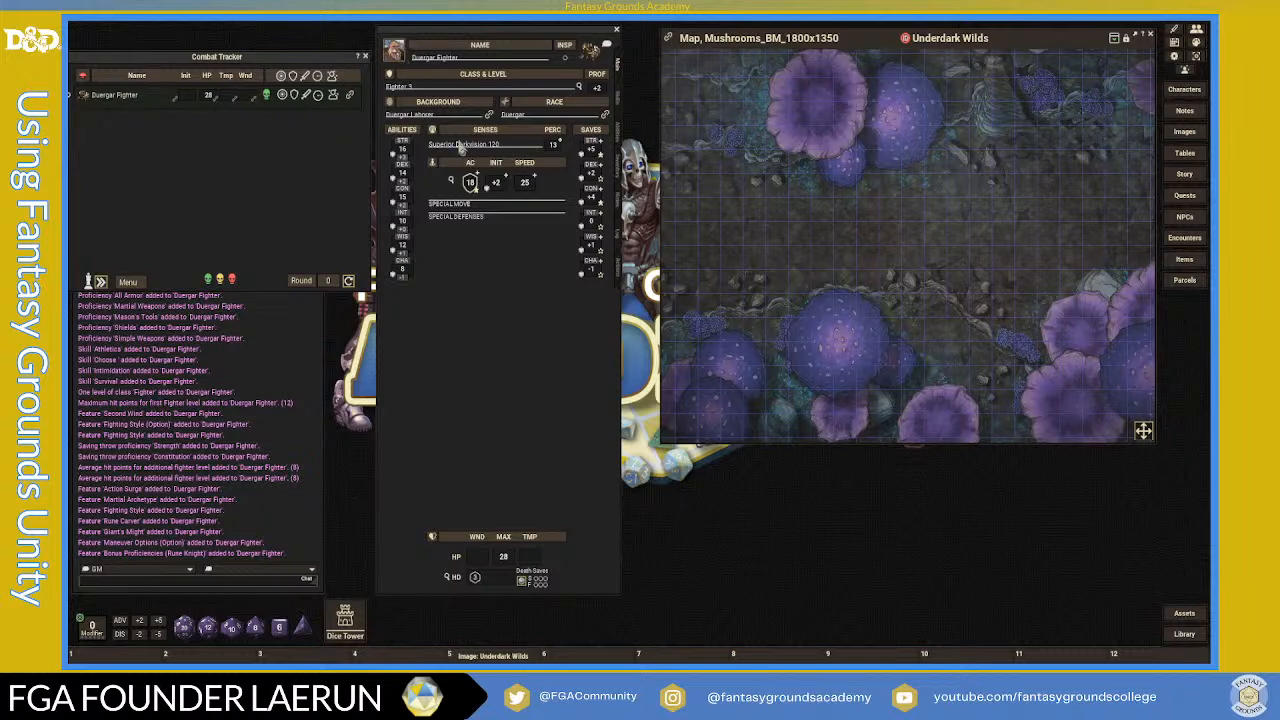
scroll(883, 262, up, 1)
scroll(883, 262, down, 1)
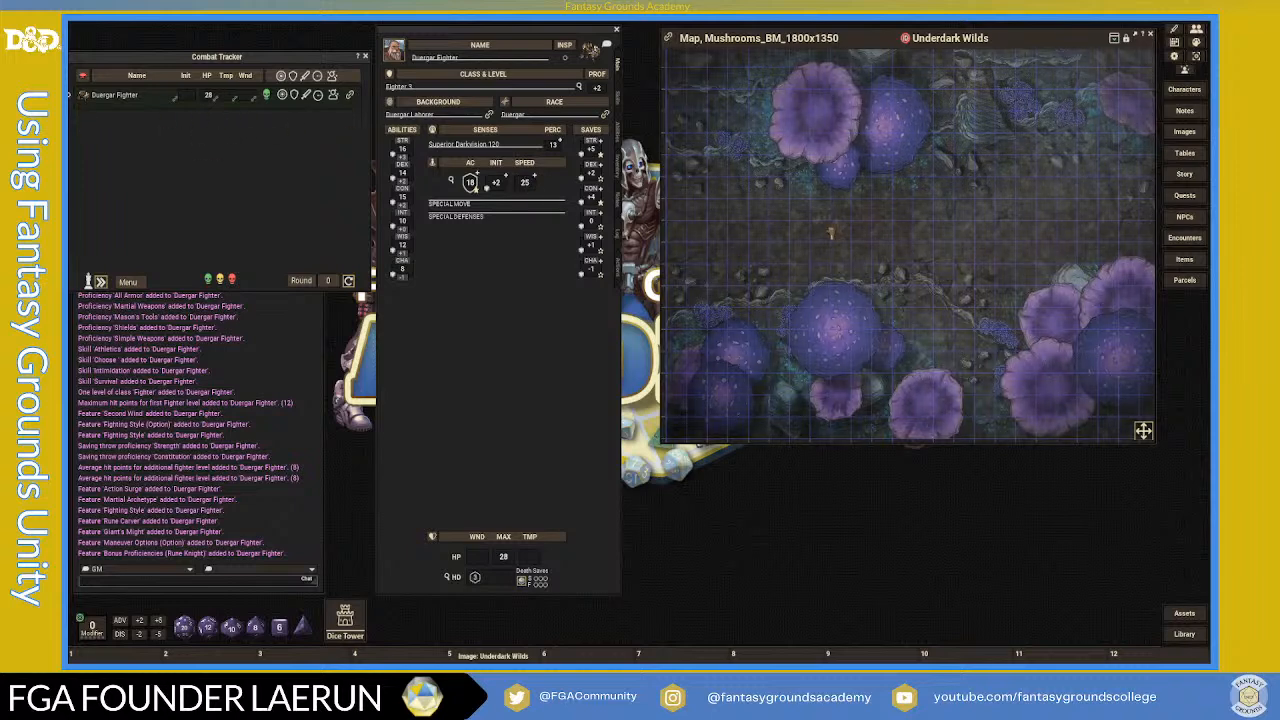
- Place the fighter's token on the Underdark Wilds map and Ctrl+scroll to size it
drag(845, 216, 823, 217)
scroll(884, 240, up, 4)
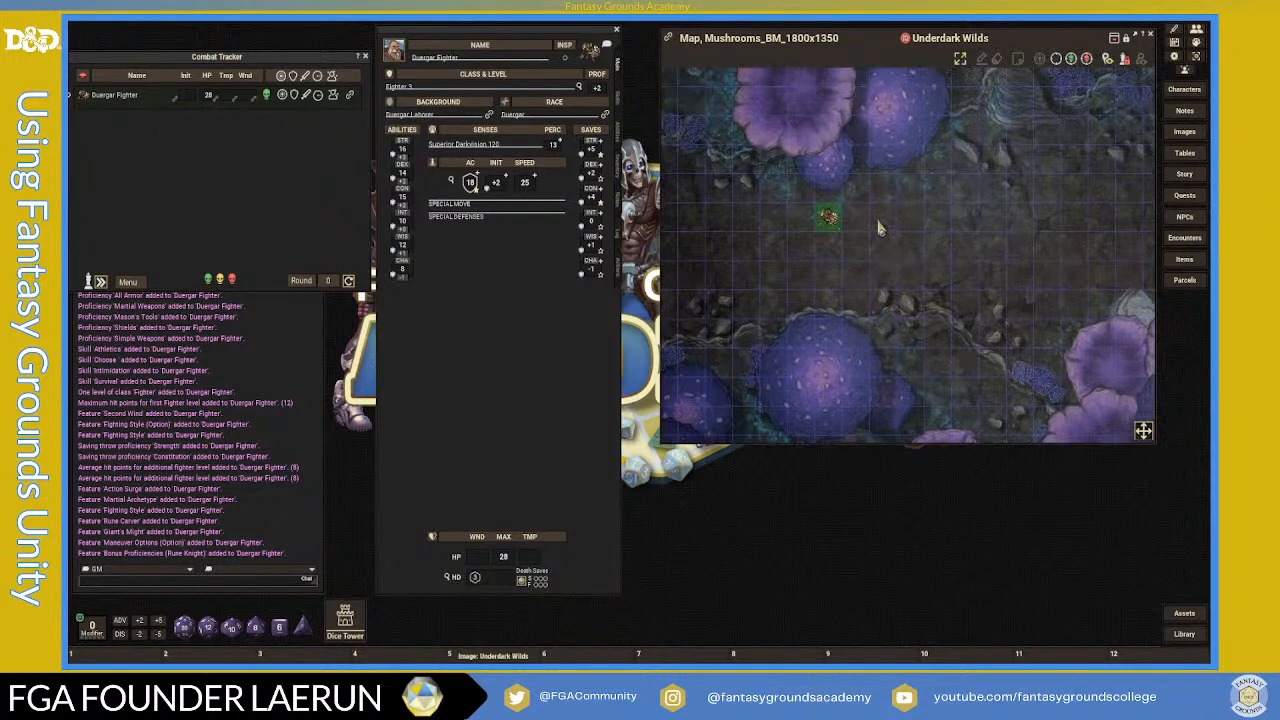
key(ctrl)
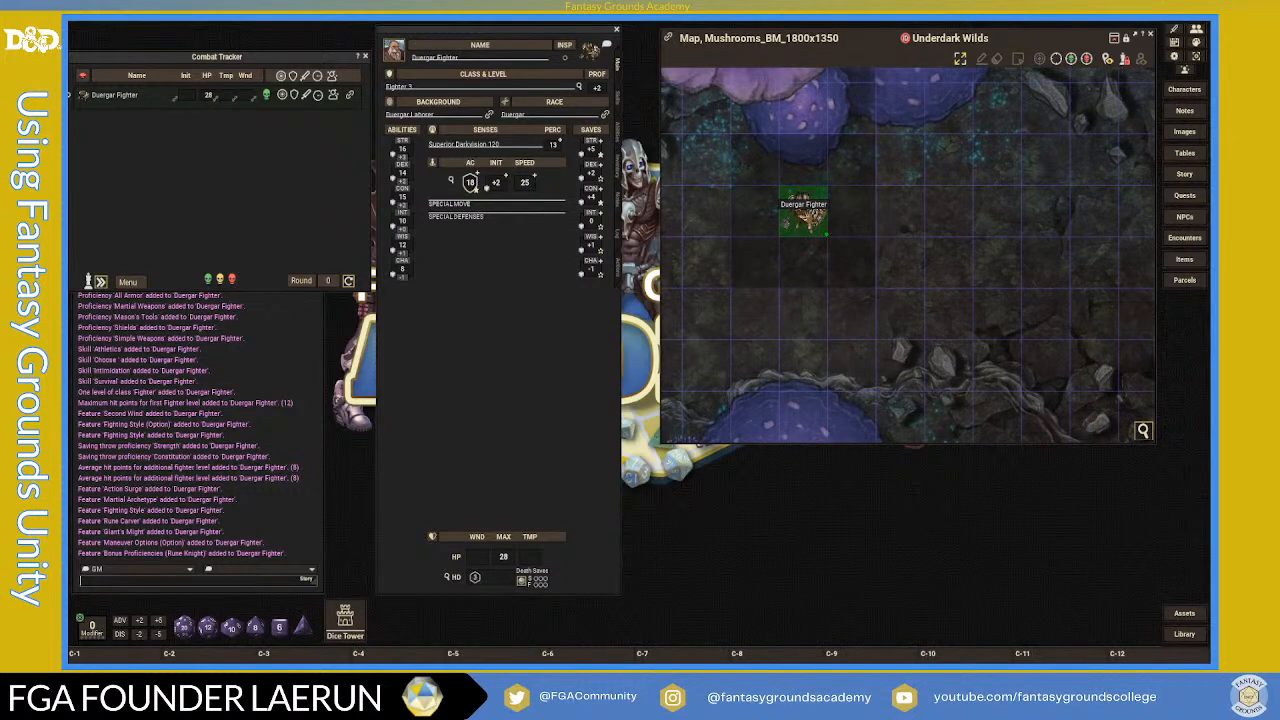
scroll(804, 212, up, 2)
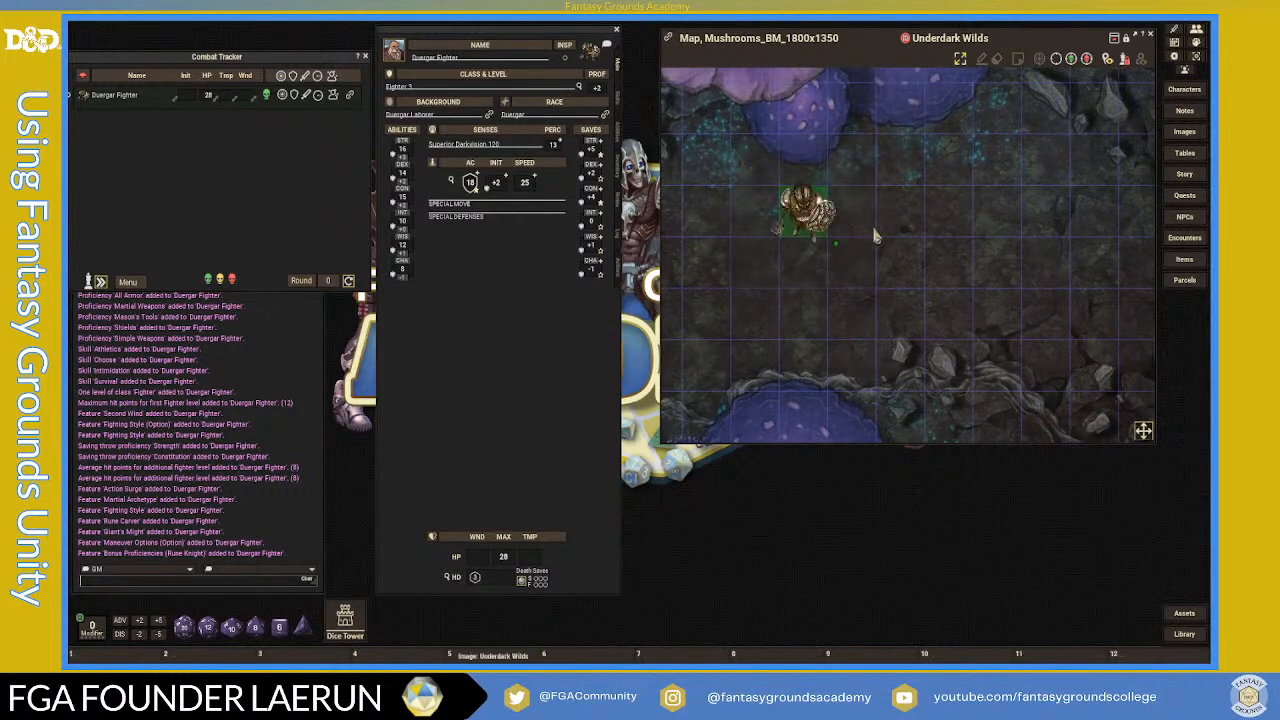
scroll(804, 212, down, 2)
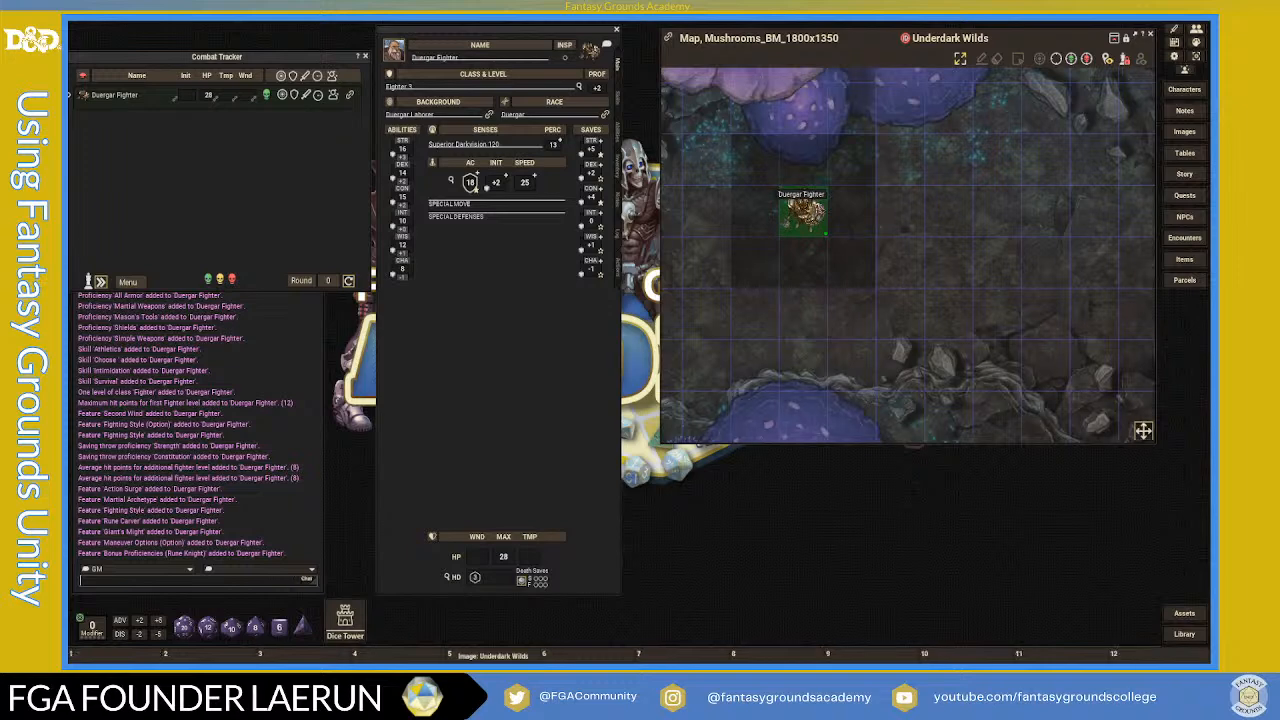
scroll(870, 240, down, 3)
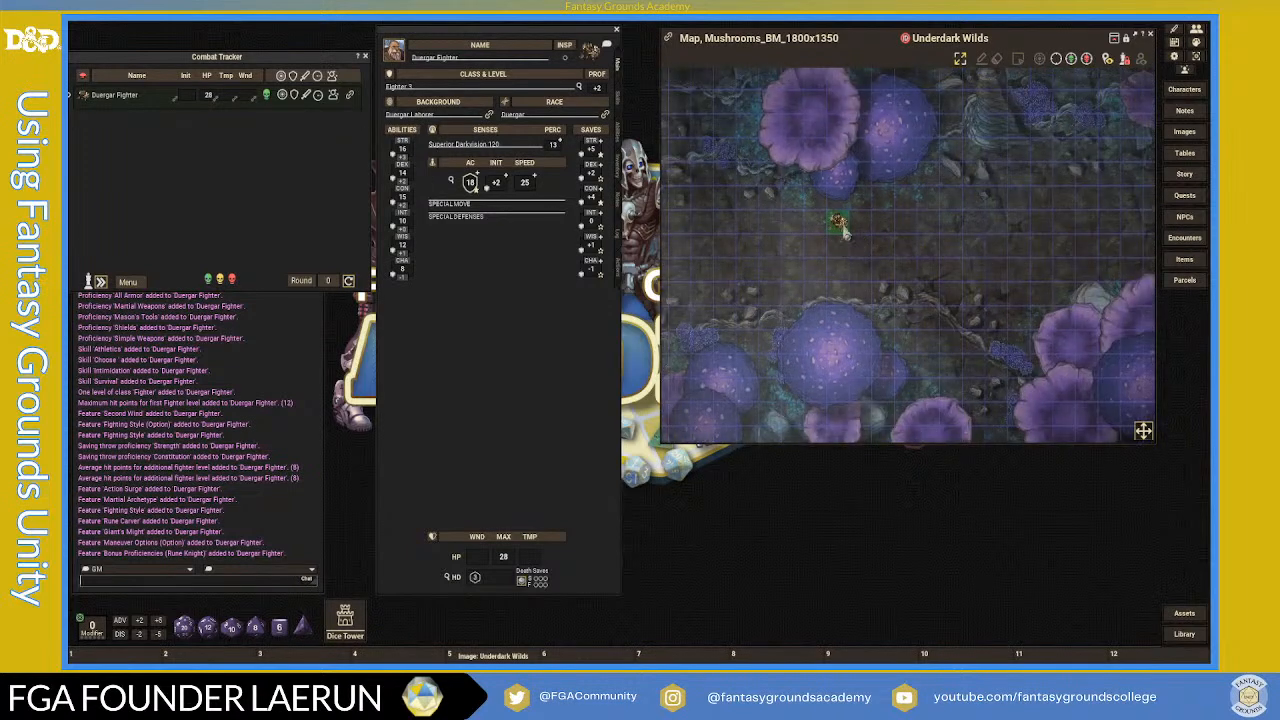
- Select the fighter's token to display its vision and zoom around the map
click(838, 221)
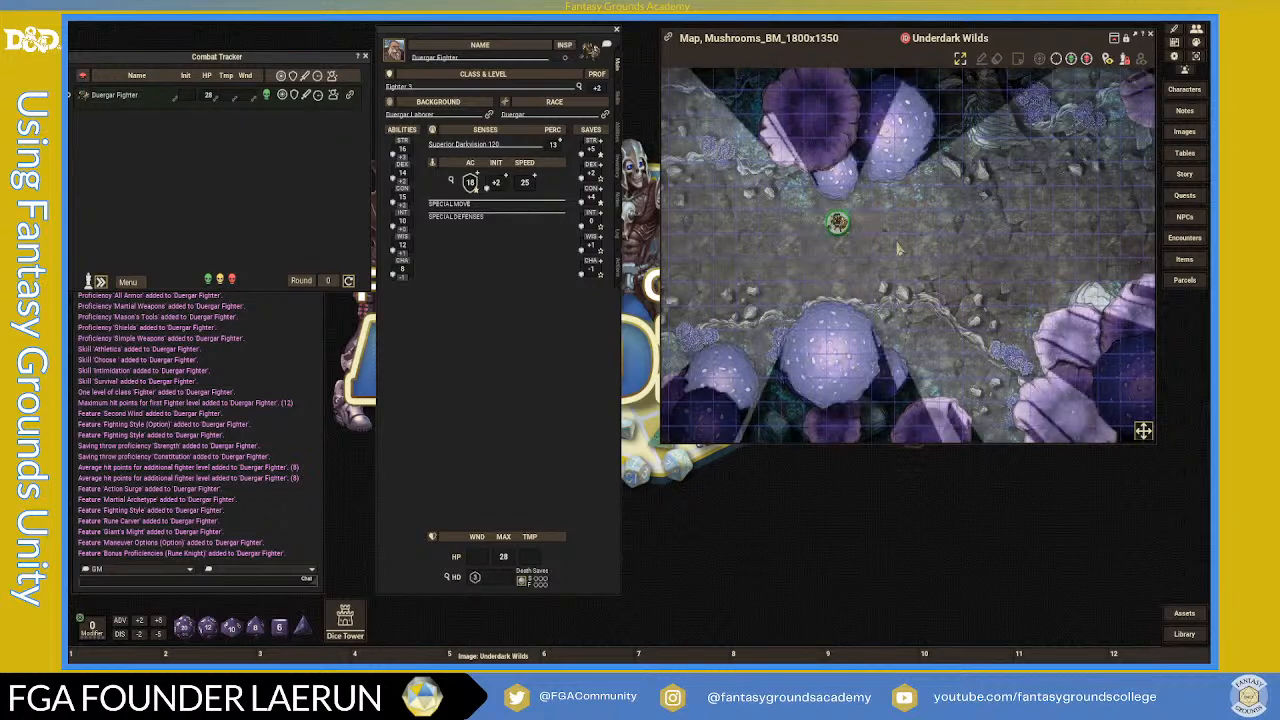
scroll(873, 238, down, 5)
scroll(993, 270, up, 5)
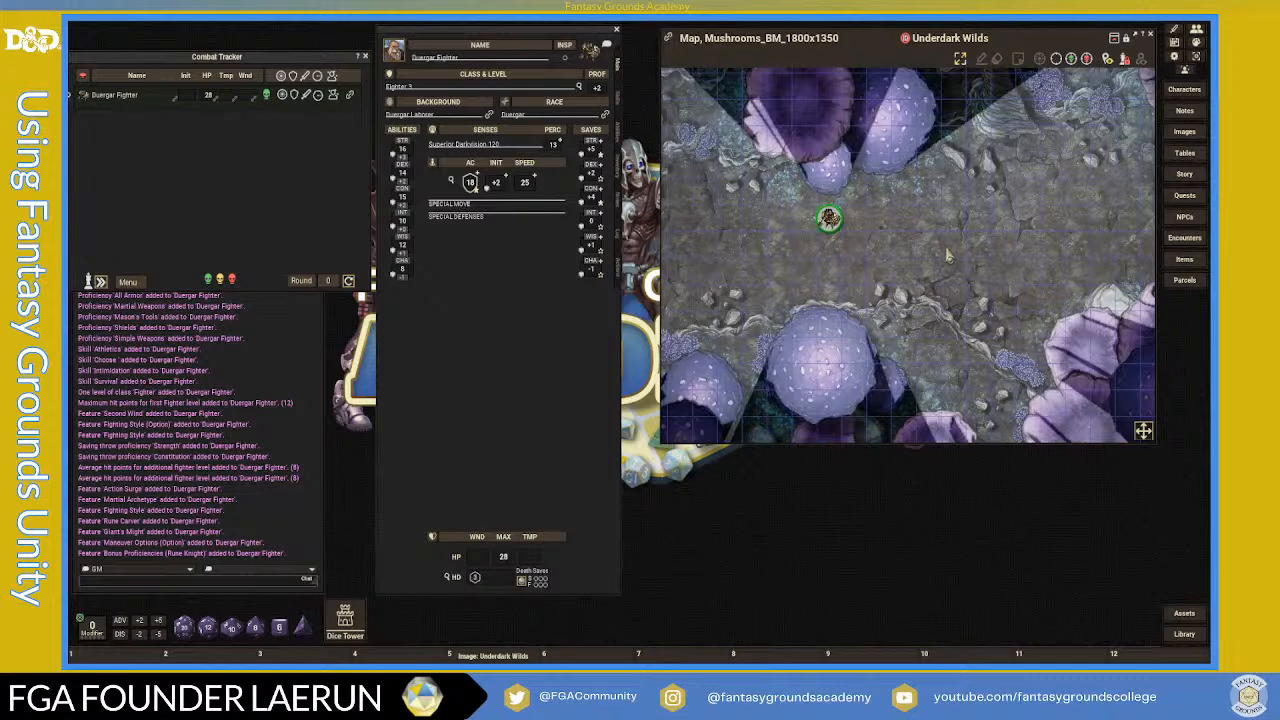
scroll(942, 255, up, 1)
scroll(907, 238, down, 1)
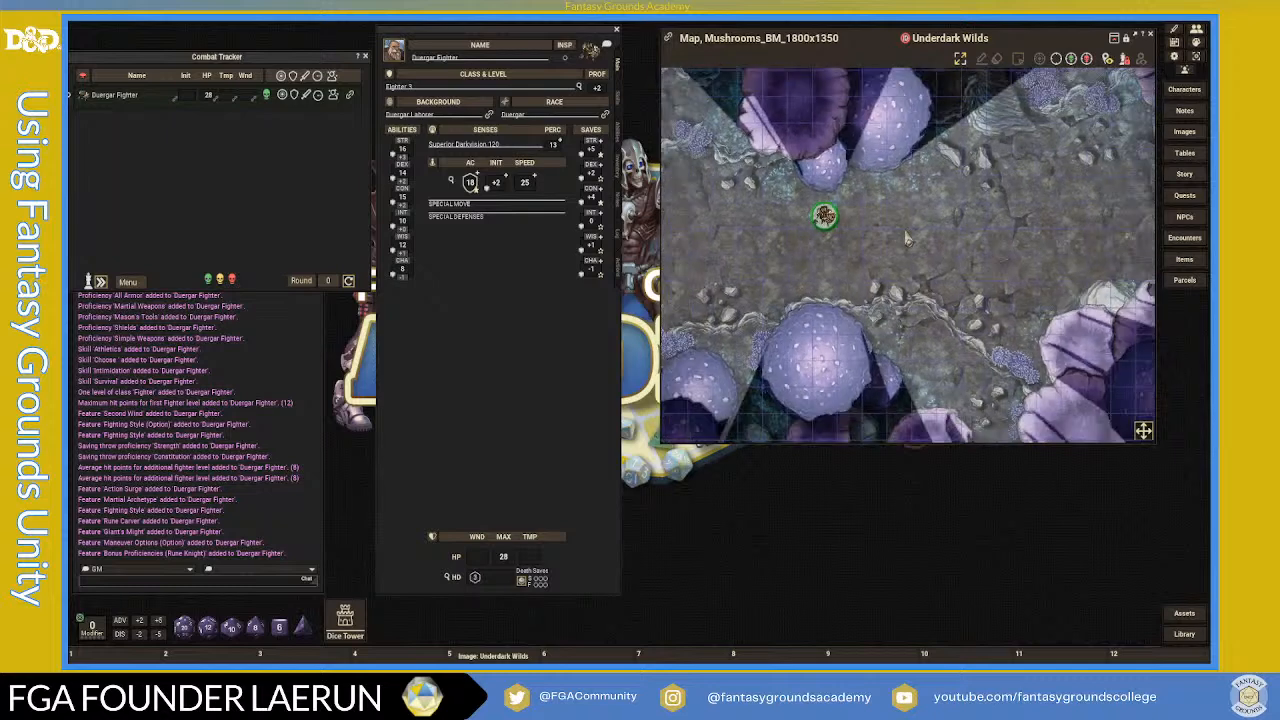
scroll(907, 238, down, 1)
scroll(852, 245, down, 1)
scroll(848, 245, down, 1)
scroll(884, 240, up, 1)
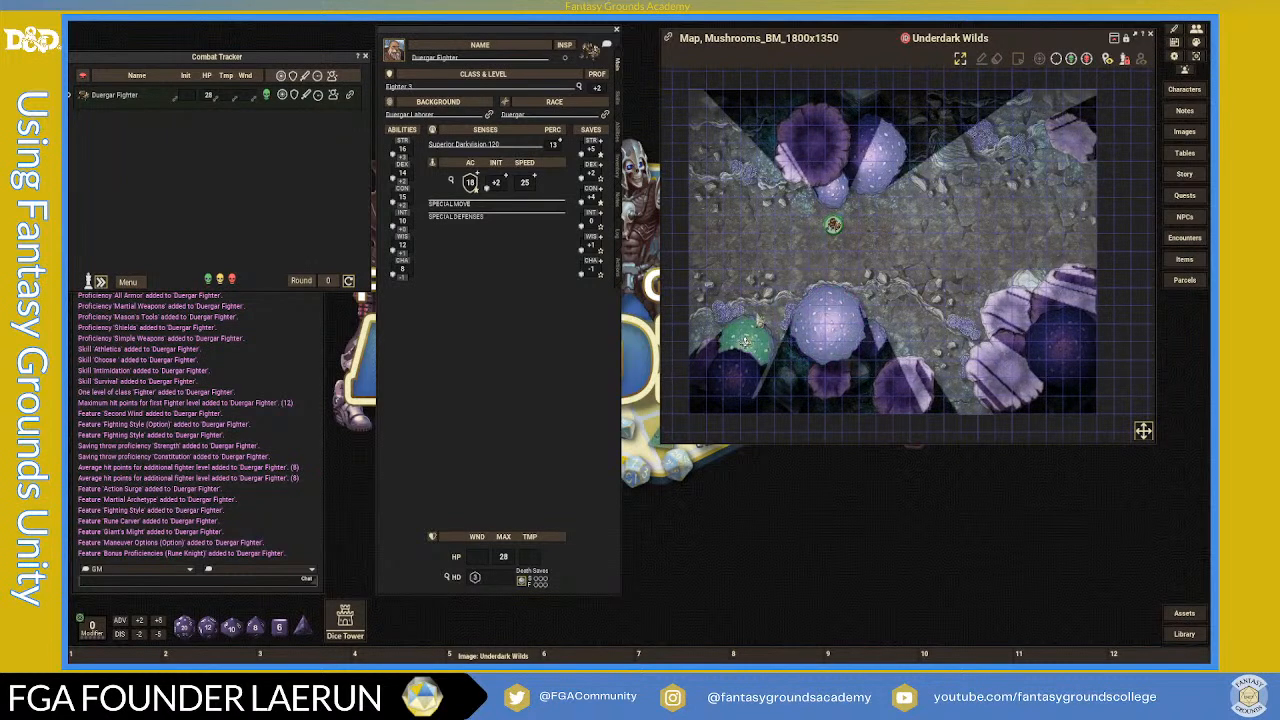
scroll(830, 272, up, 4)
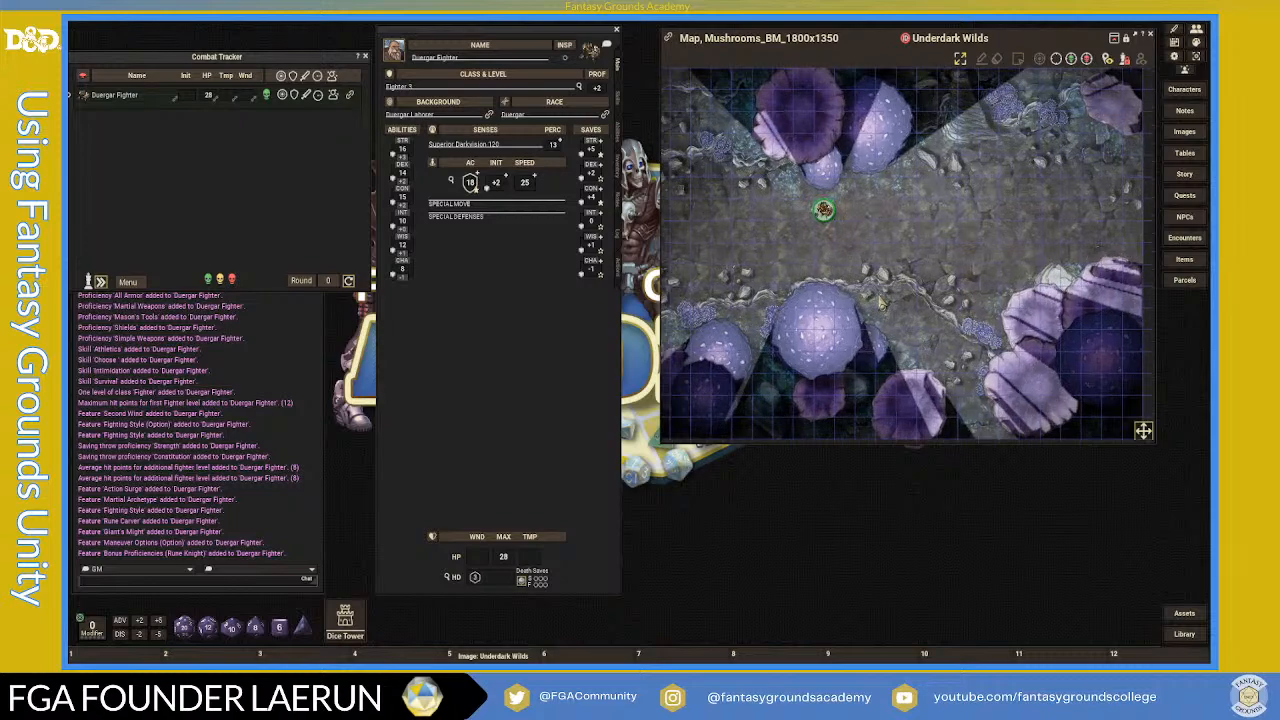
scroll(818, 270, down, 5)
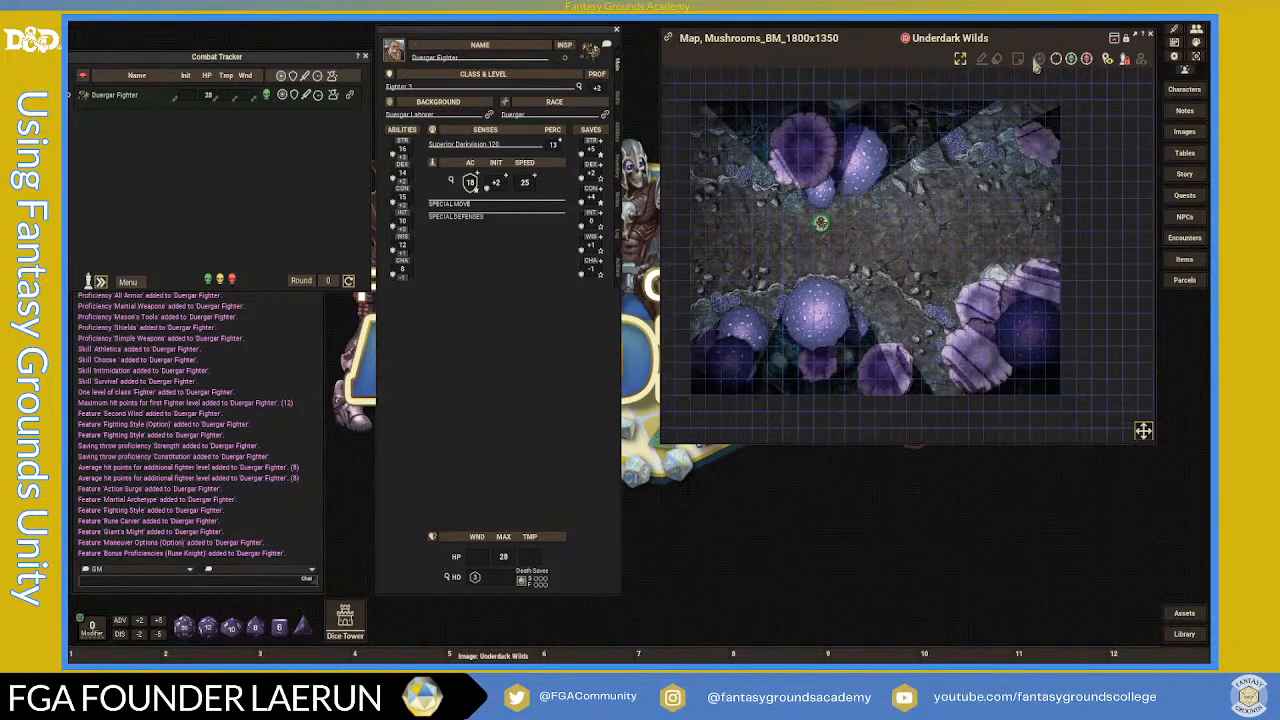
- Hide the map toolbar and open the map's actions and layers panel
click(1115, 40)
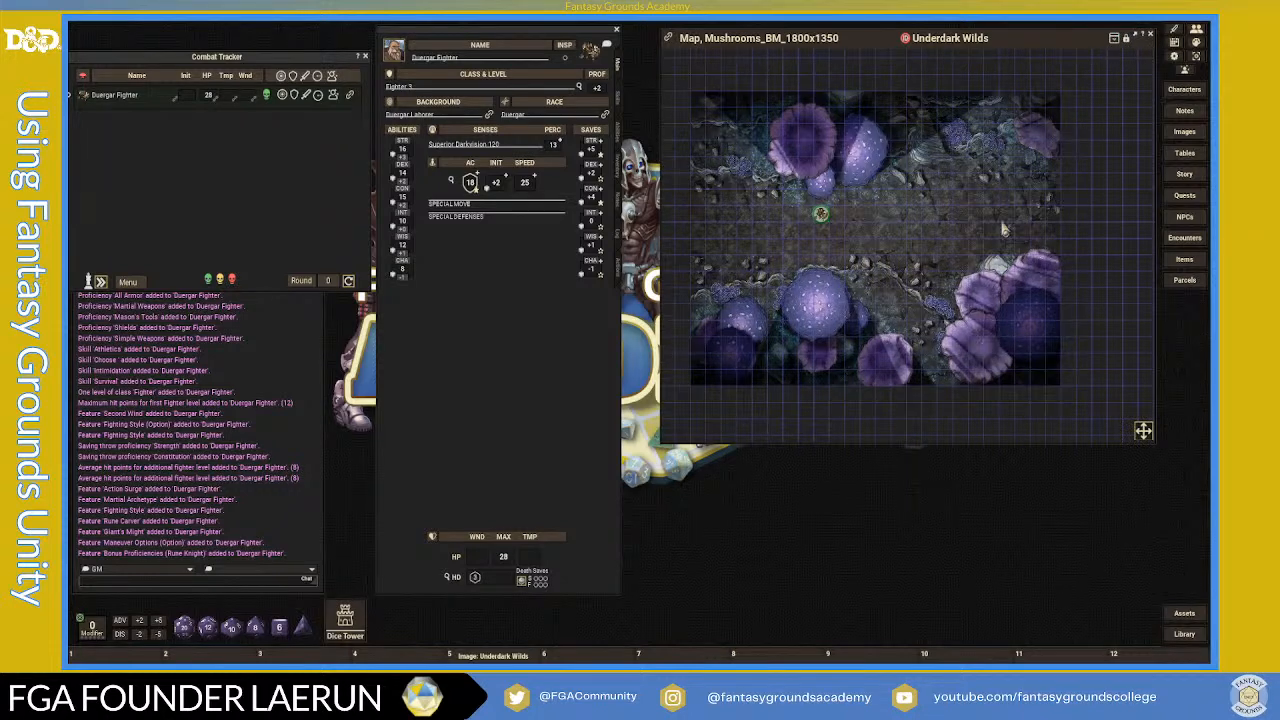
scroll(1124, 62, up, 3)
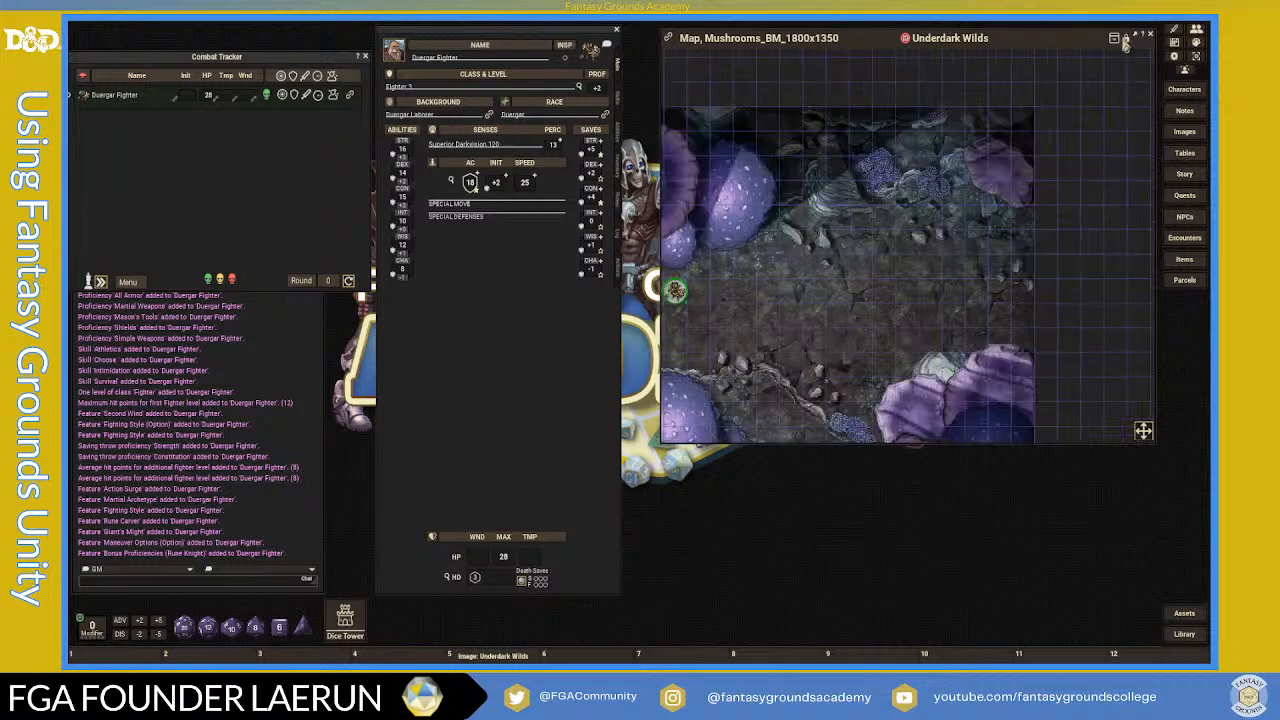
click(1128, 41)
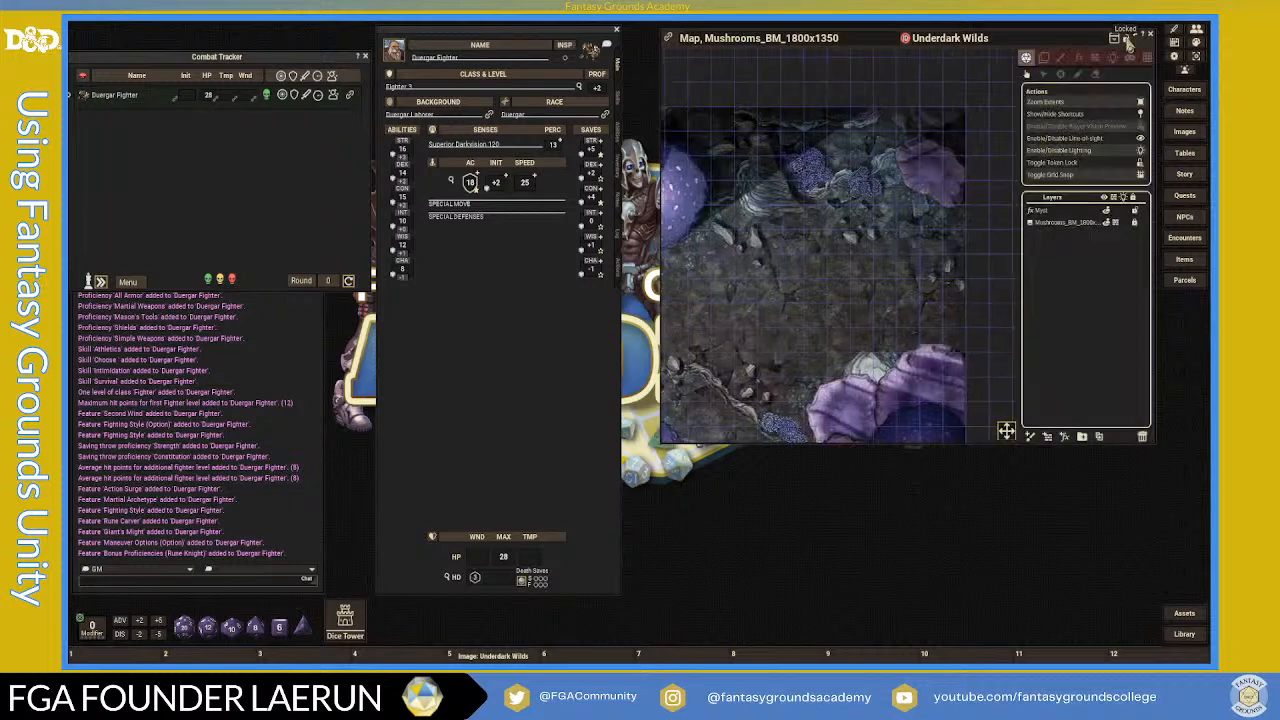
- Turn on the player vision preview and pan the map to check the token's view
click(1138, 127)
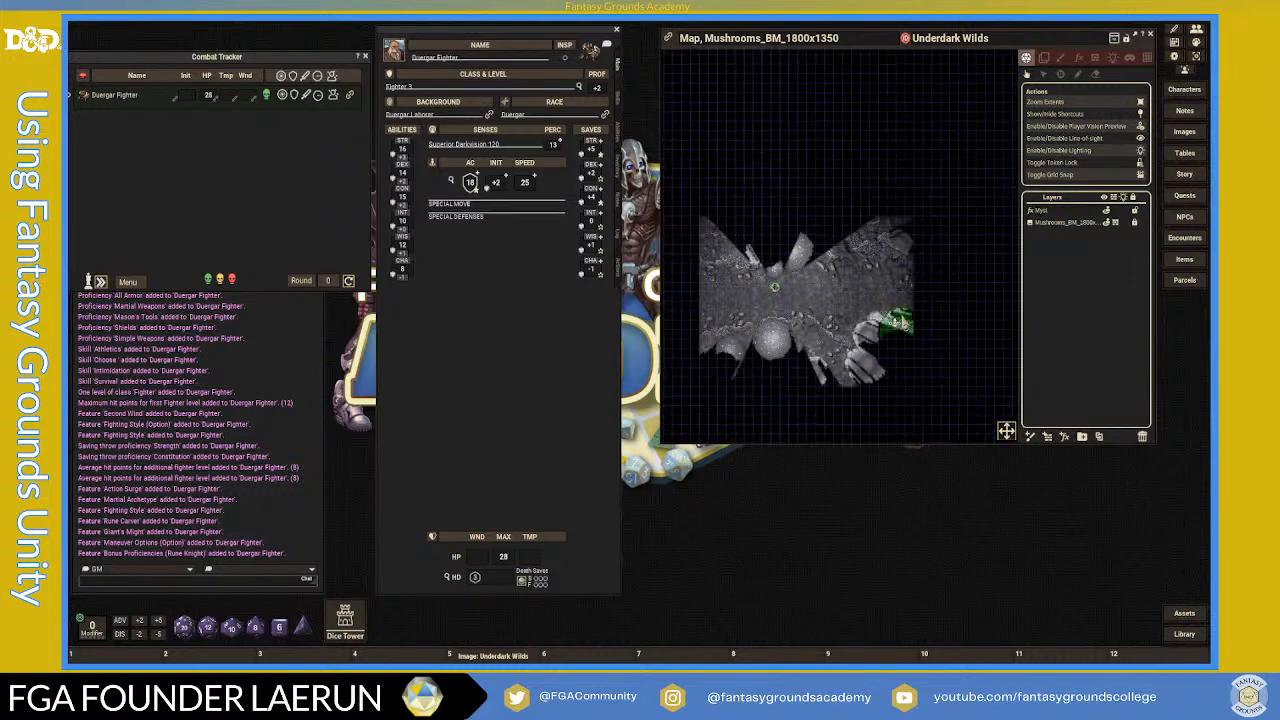
drag(1007, 435, 915, 432)
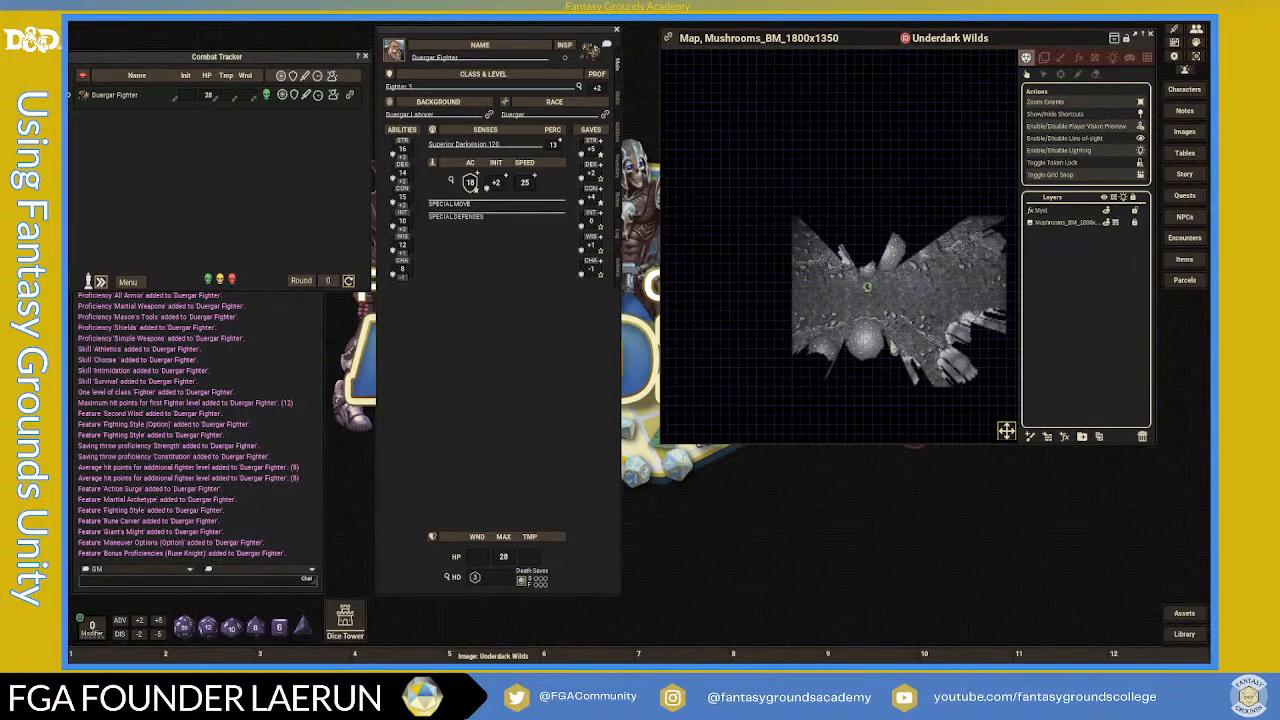
scroll(881, 337, up, 5)
scroll(881, 337, down, 2)
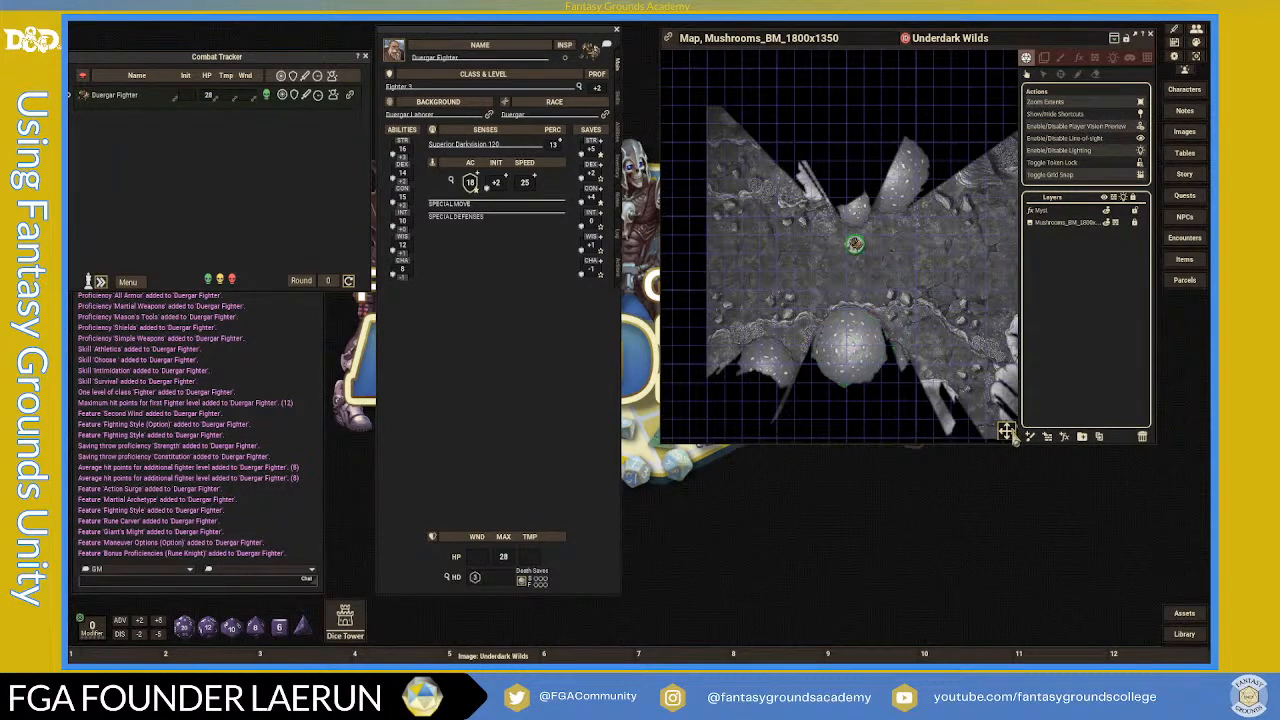
drag(1007, 435, 985, 435)
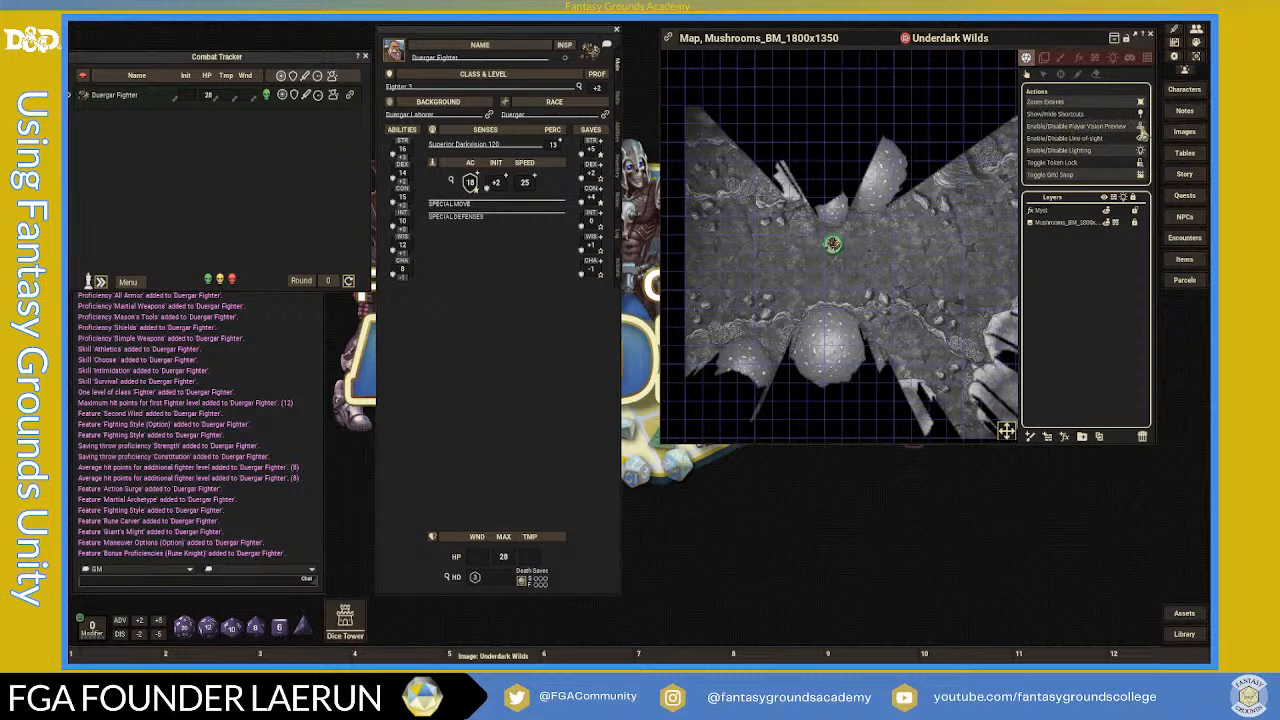
- Turn the preview off and toggle the fighter token's line-of-sight shading off and on
click(1141, 128)
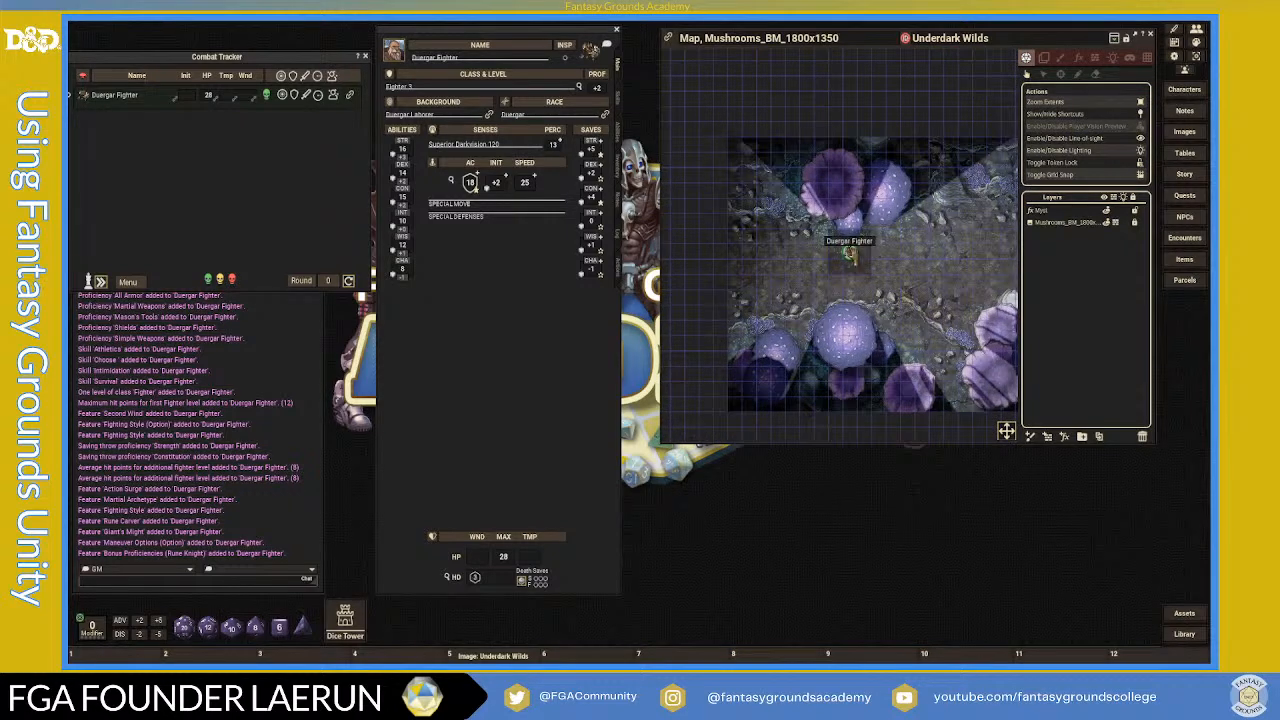
click(852, 256)
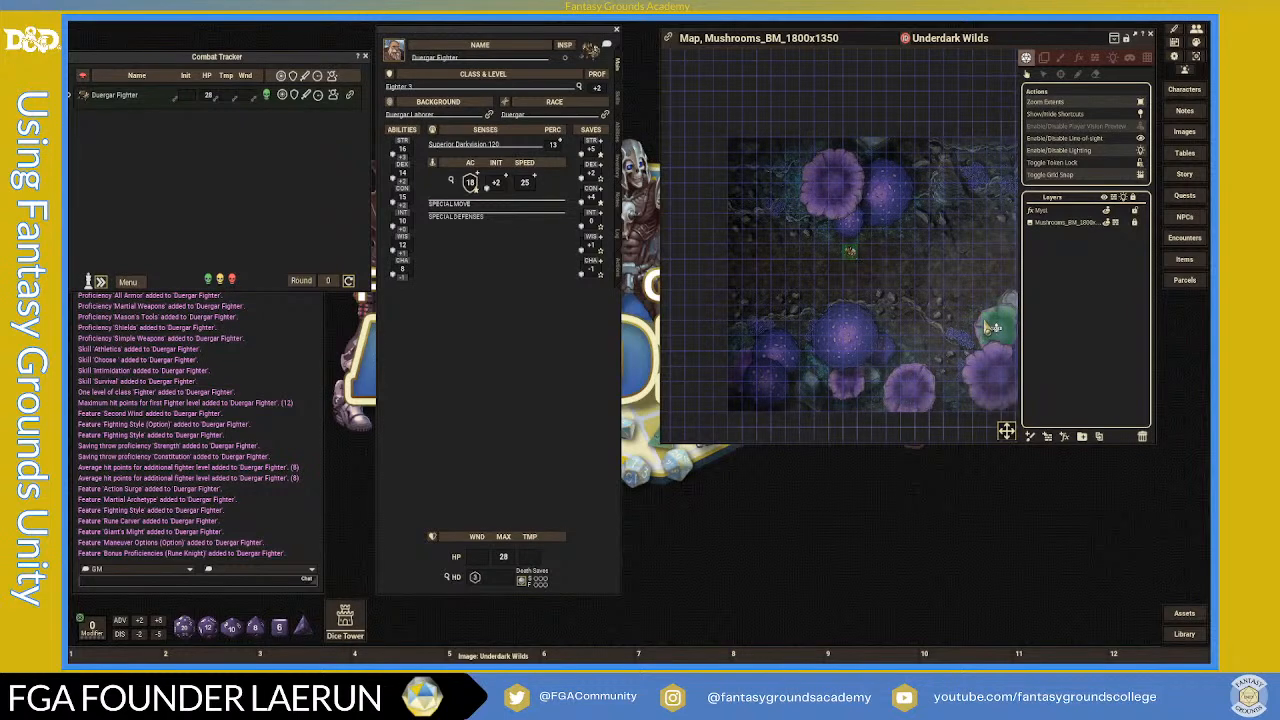
scroll(921, 295, down, 1)
scroll(925, 290, up, 1)
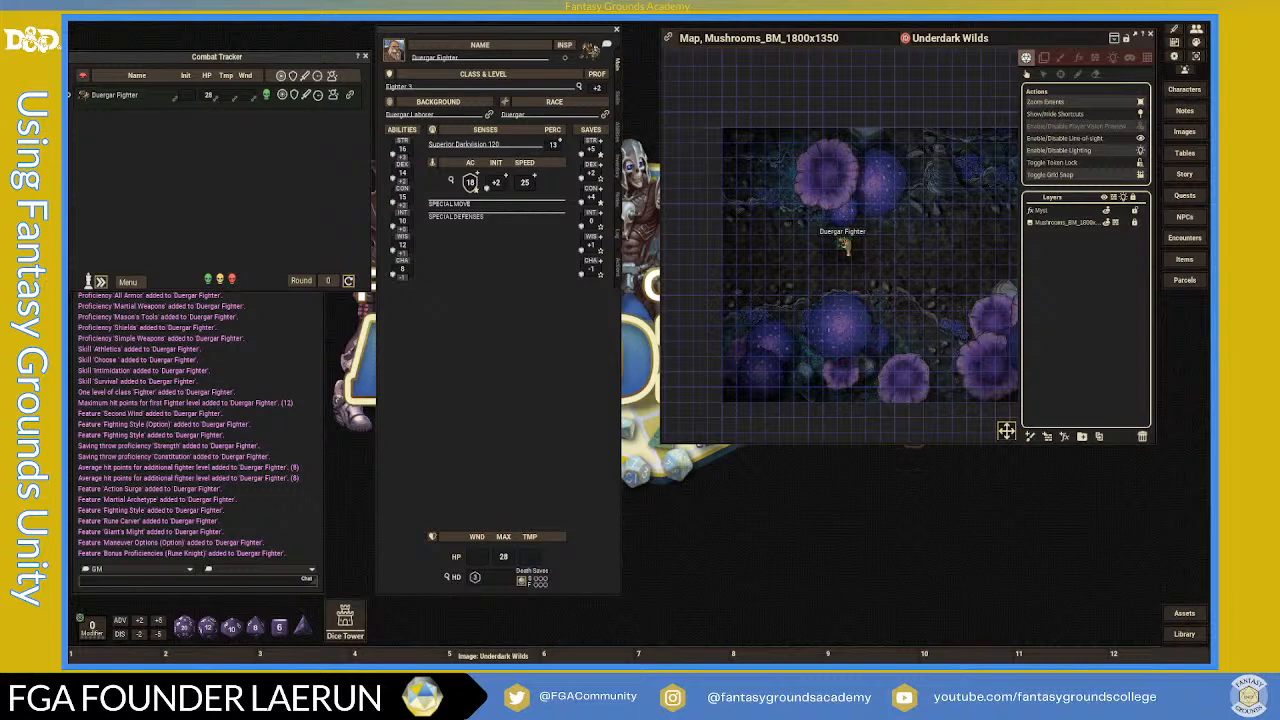
click(847, 247)
scroll(888, 291, down, 1)
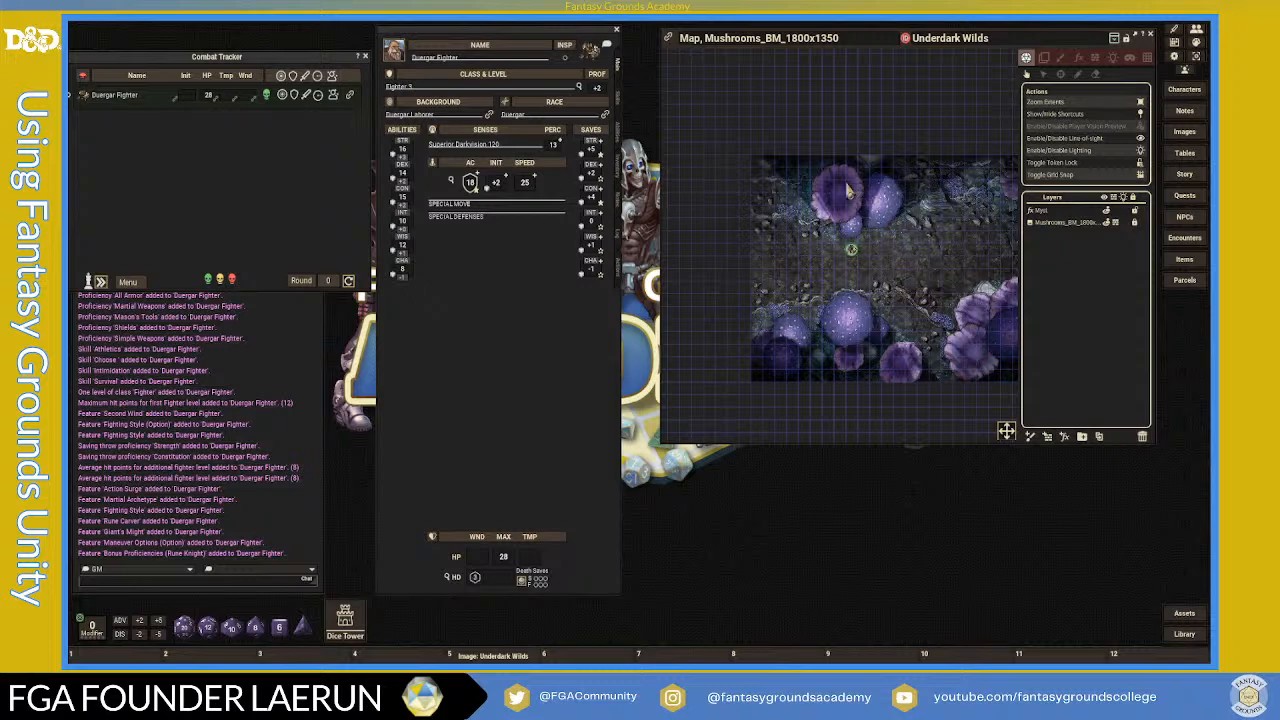
scroll(964, 316, up, 2)
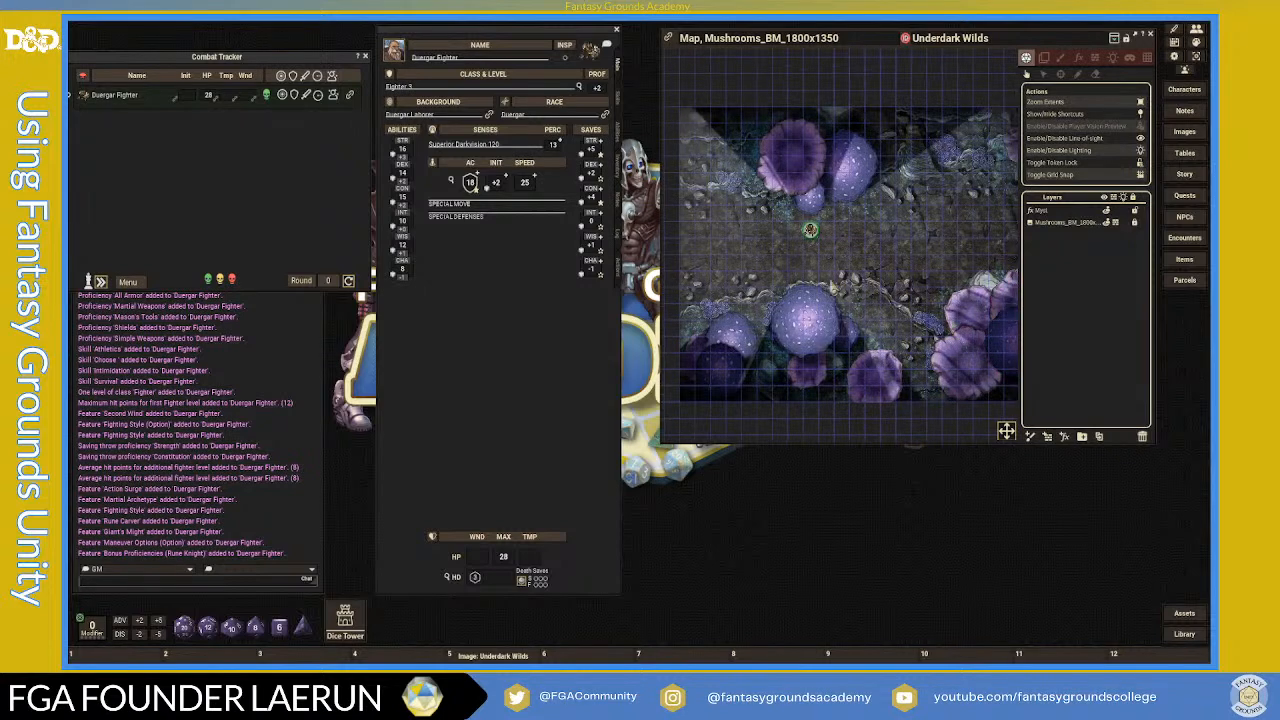
scroll(830, 277, down, 3)
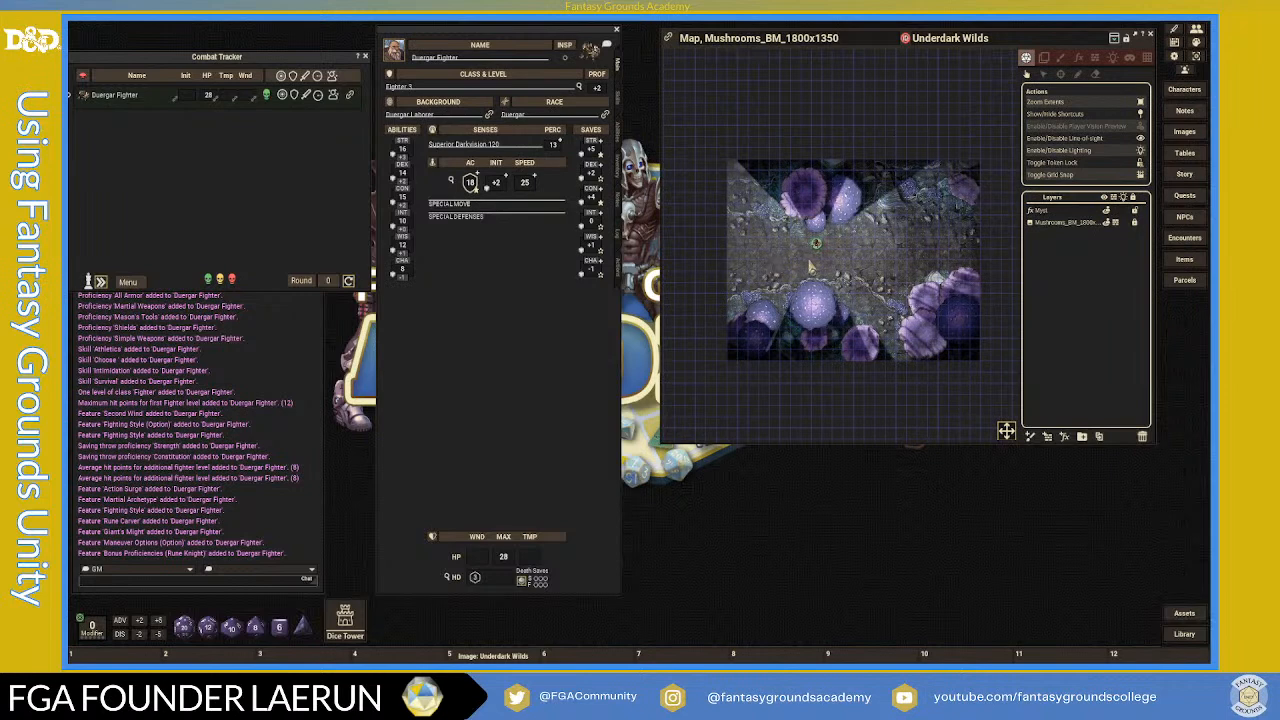
click(817, 246)
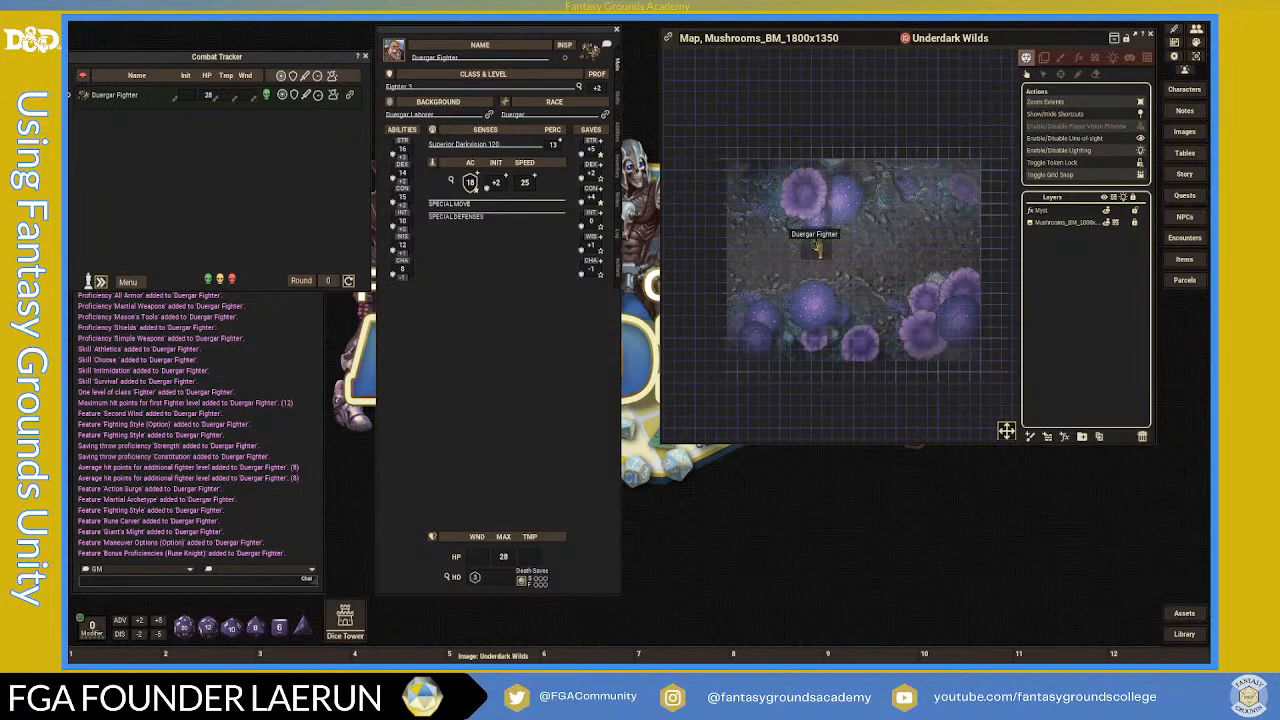
click(818, 248)
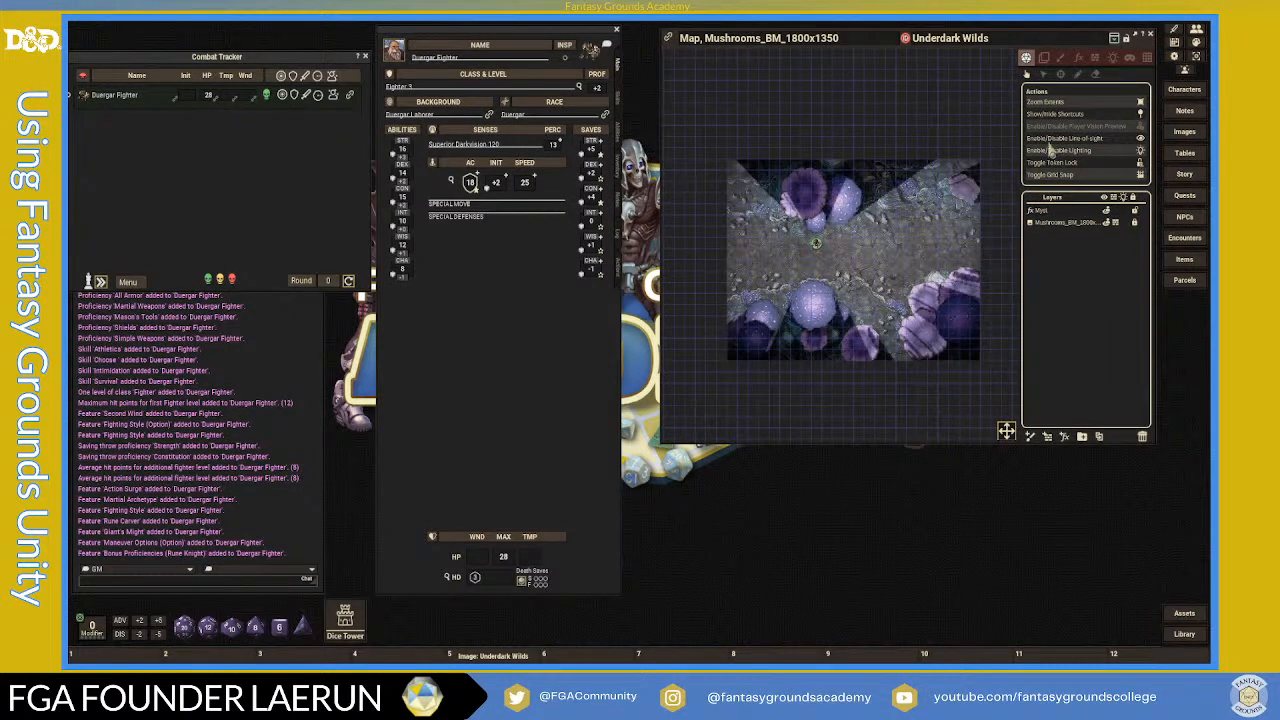
- Re-enable the player vision preview, then disable it again so the map shows in full colour
click(1137, 127)
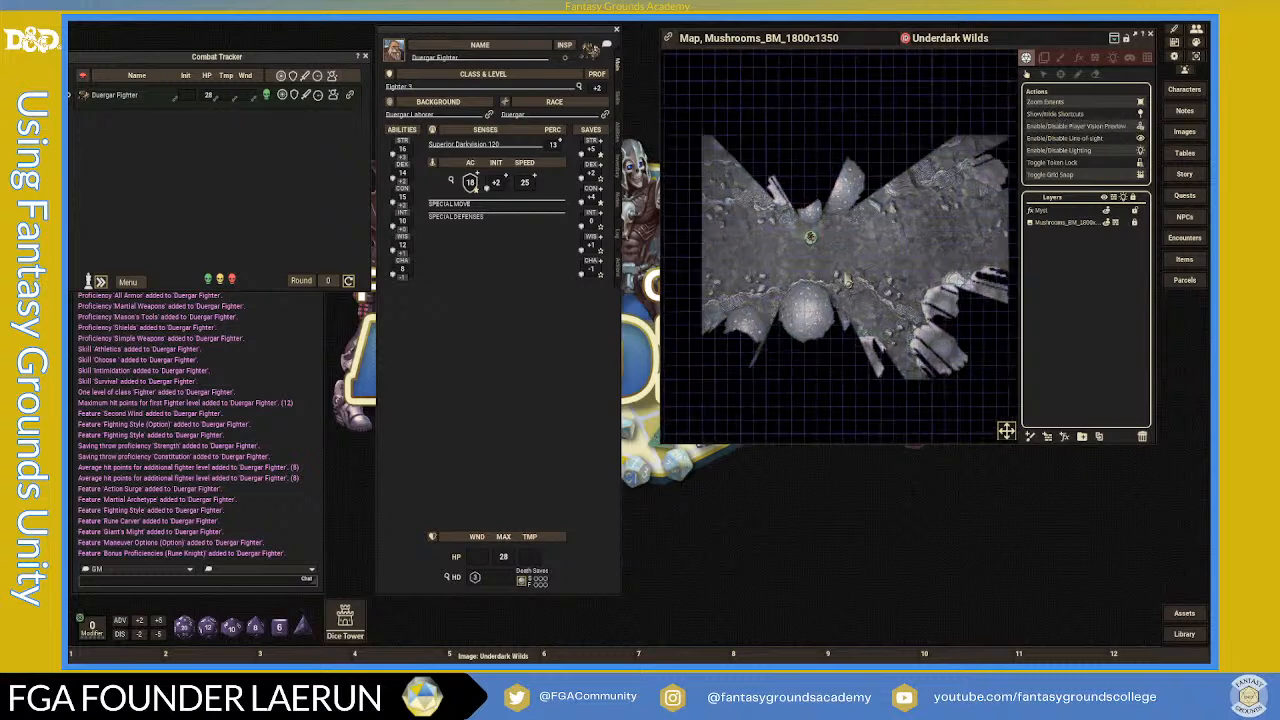
scroll(847, 278, down, 1)
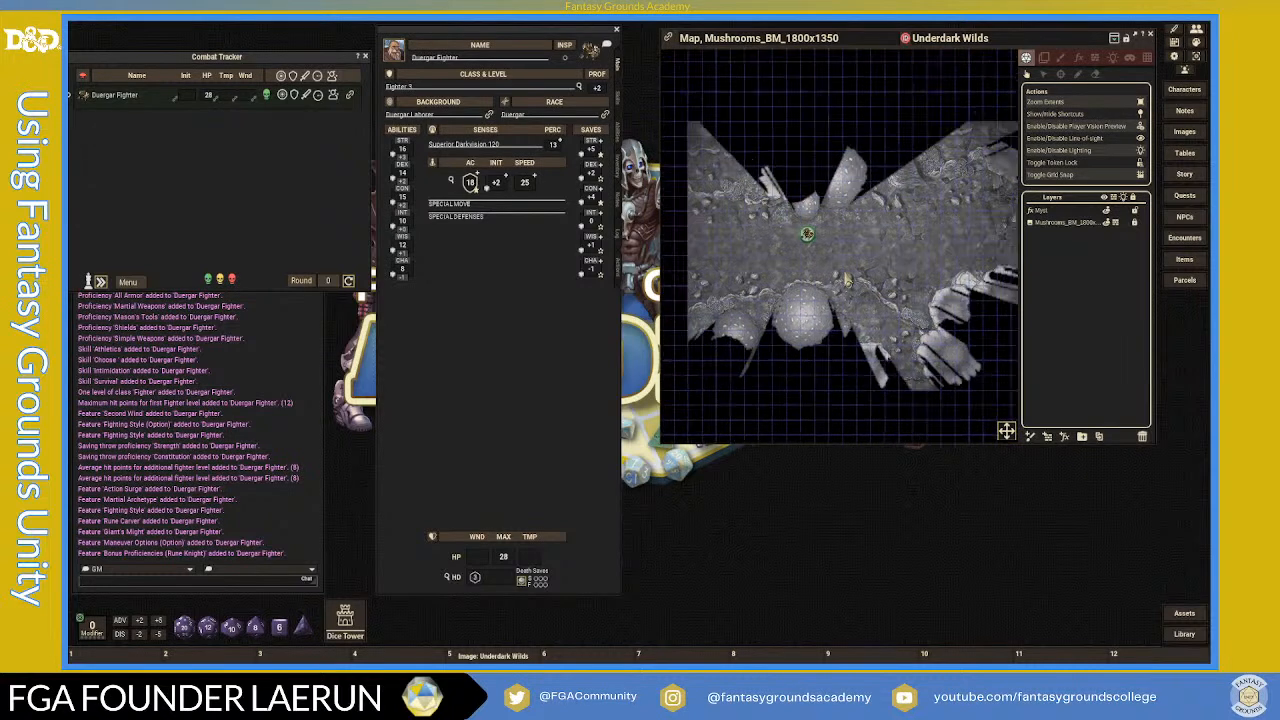
click(1138, 127)
scroll(810, 260, up, 5)
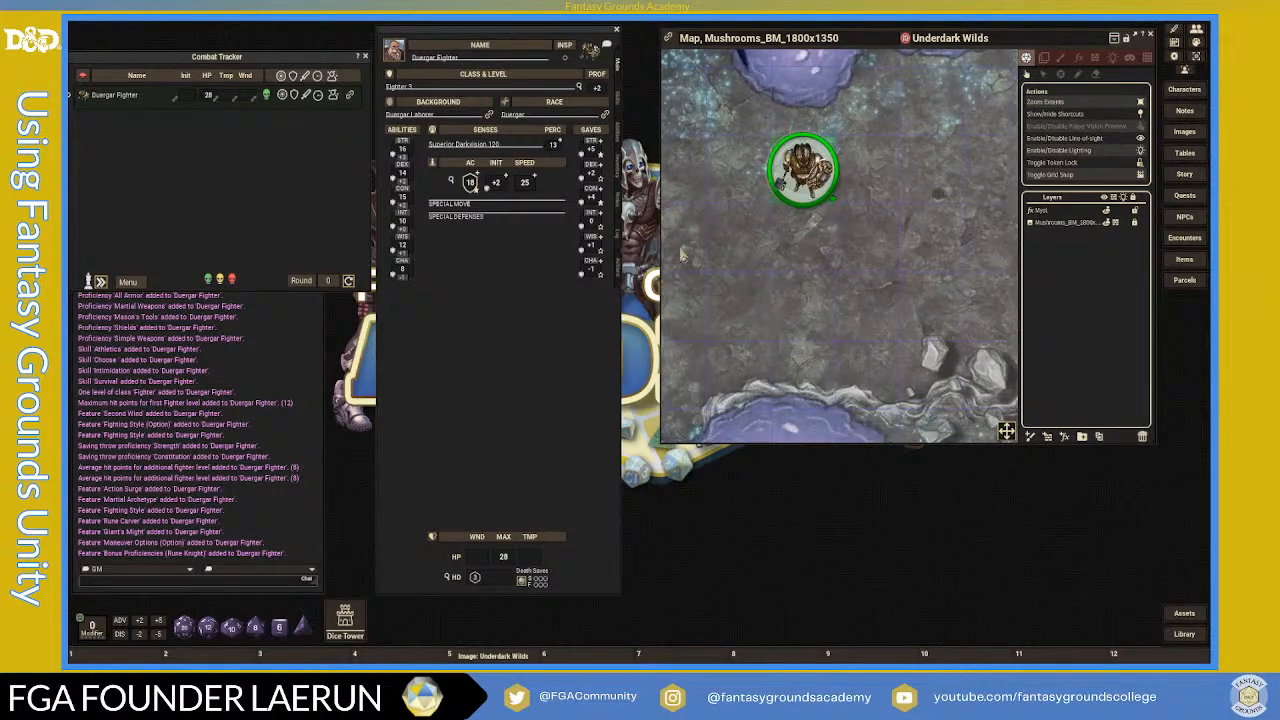
scroll(713, 258, down, 4)
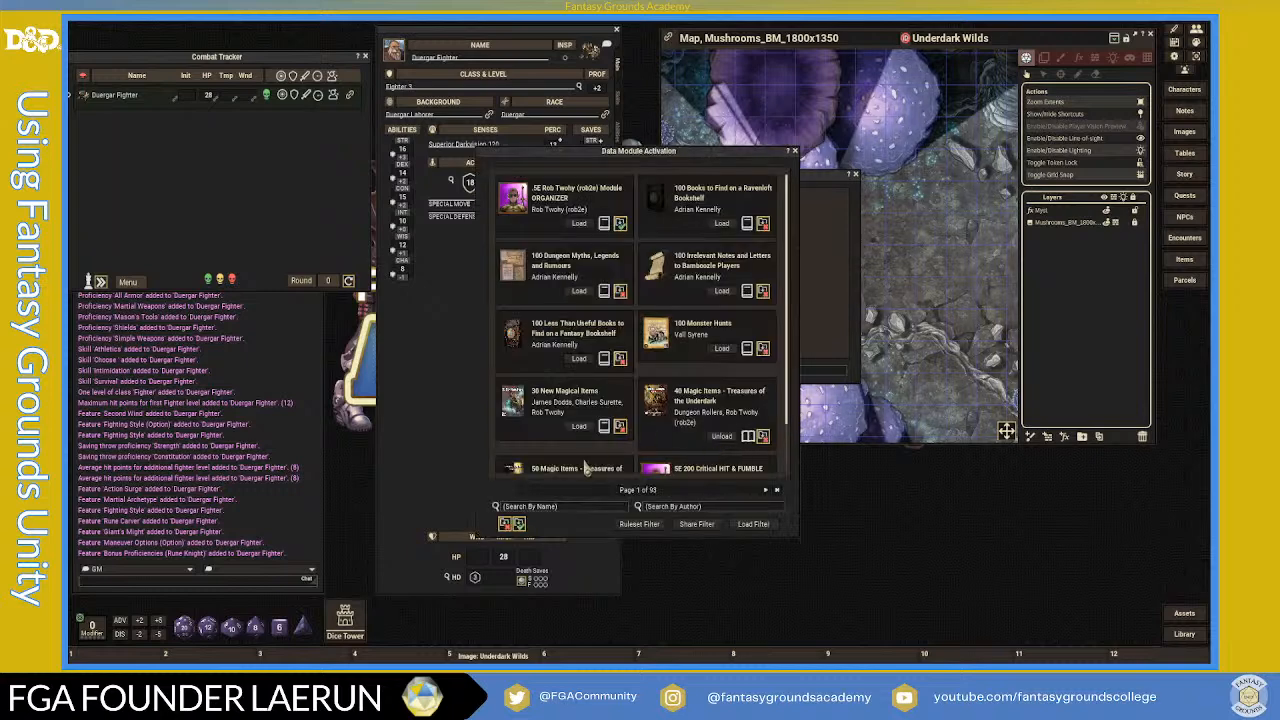
- Filter the module list by 'dride', load the Drider data module, and close module activation
click(548, 510)
text(drider)
key(Return)
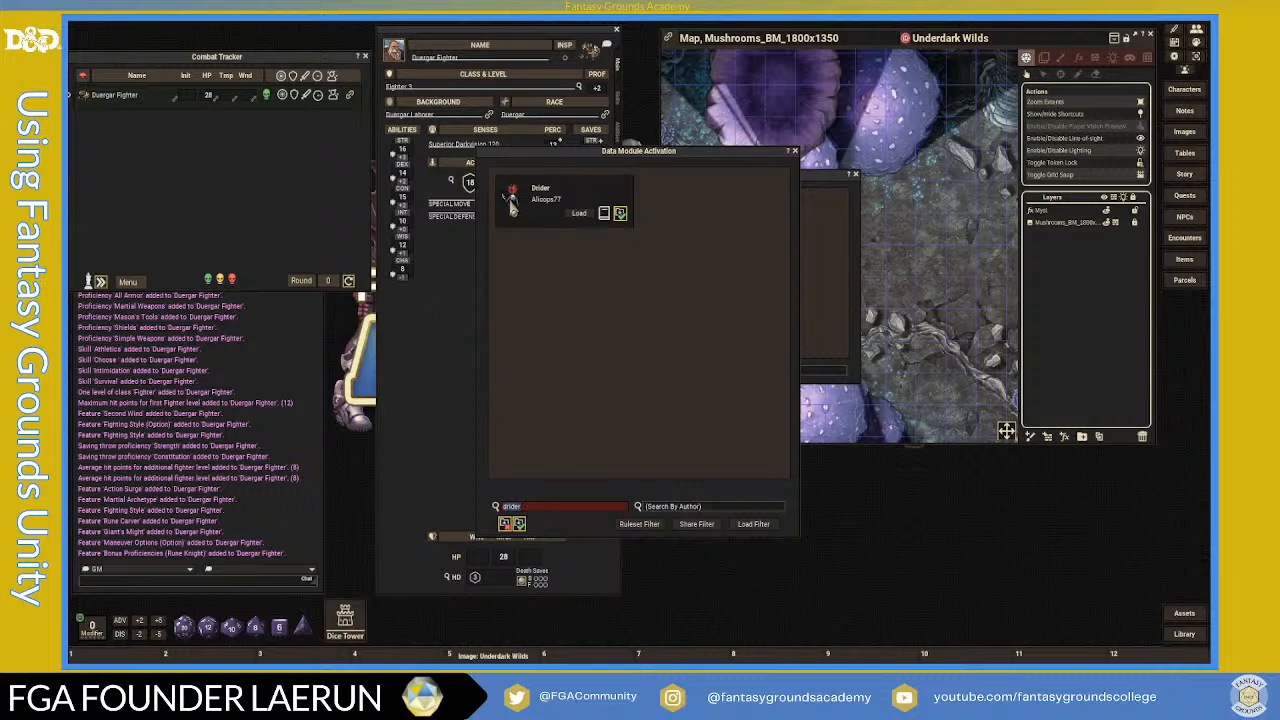
click(578, 213)
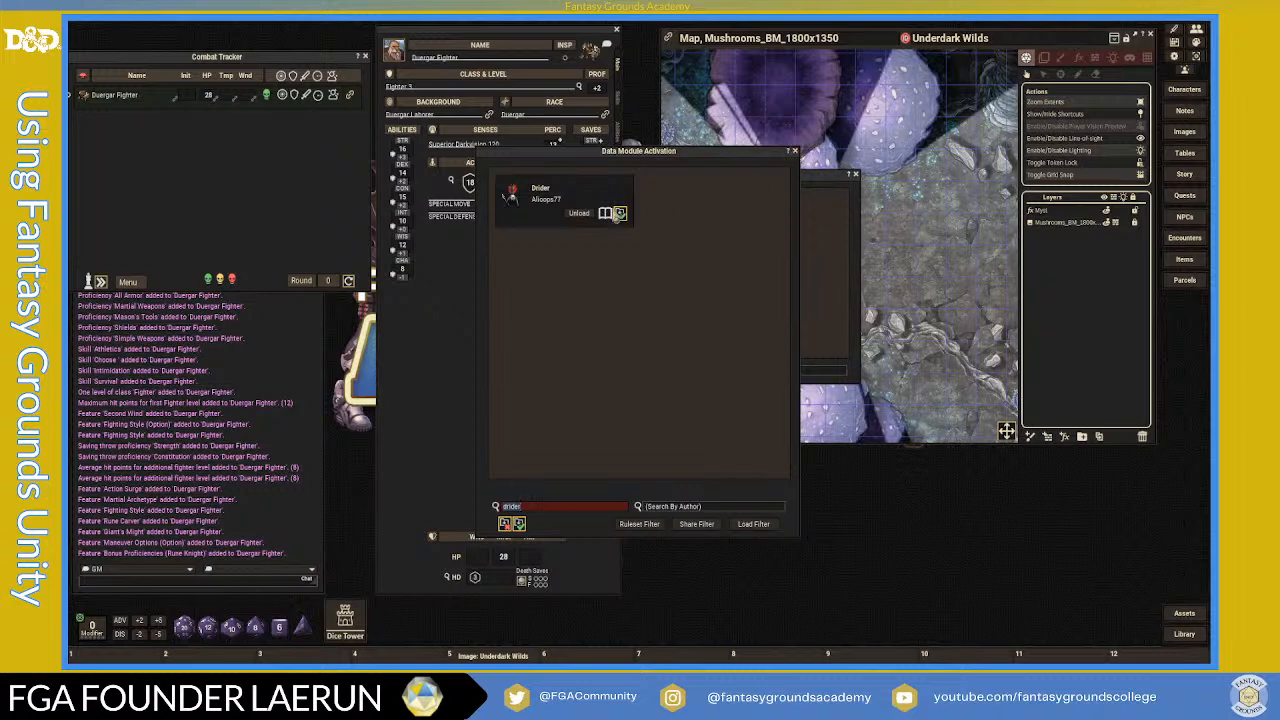
click(795, 153)
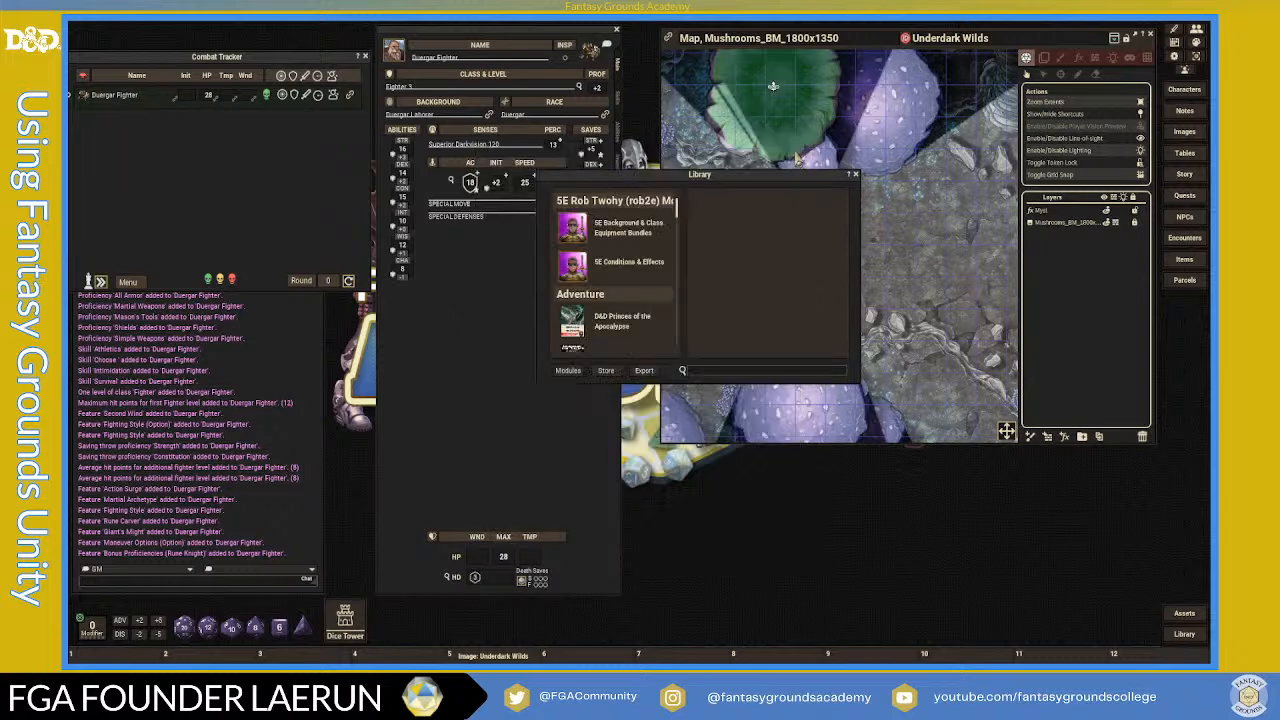
- Open the Drider race entry from the Drider module's Races list and enlarge it for reading
scroll(655, 325, down, 2)
scroll(655, 325, down, 5)
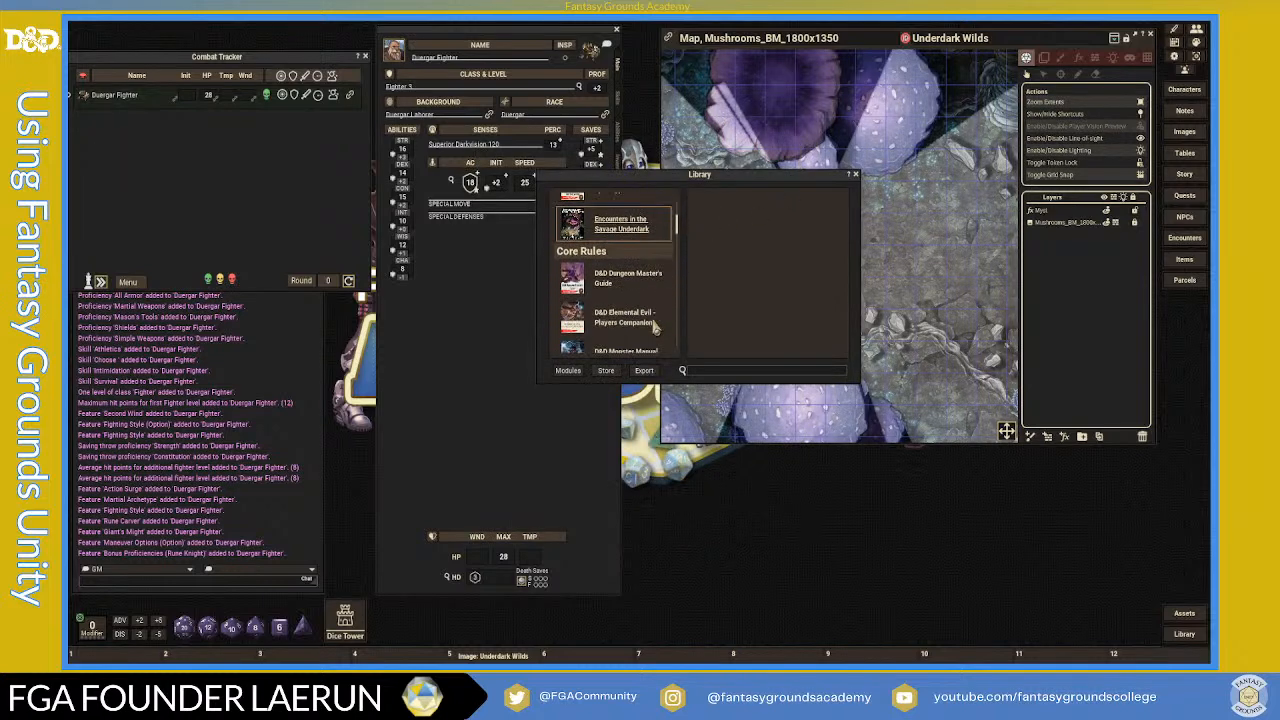
click(602, 282)
click(715, 200)
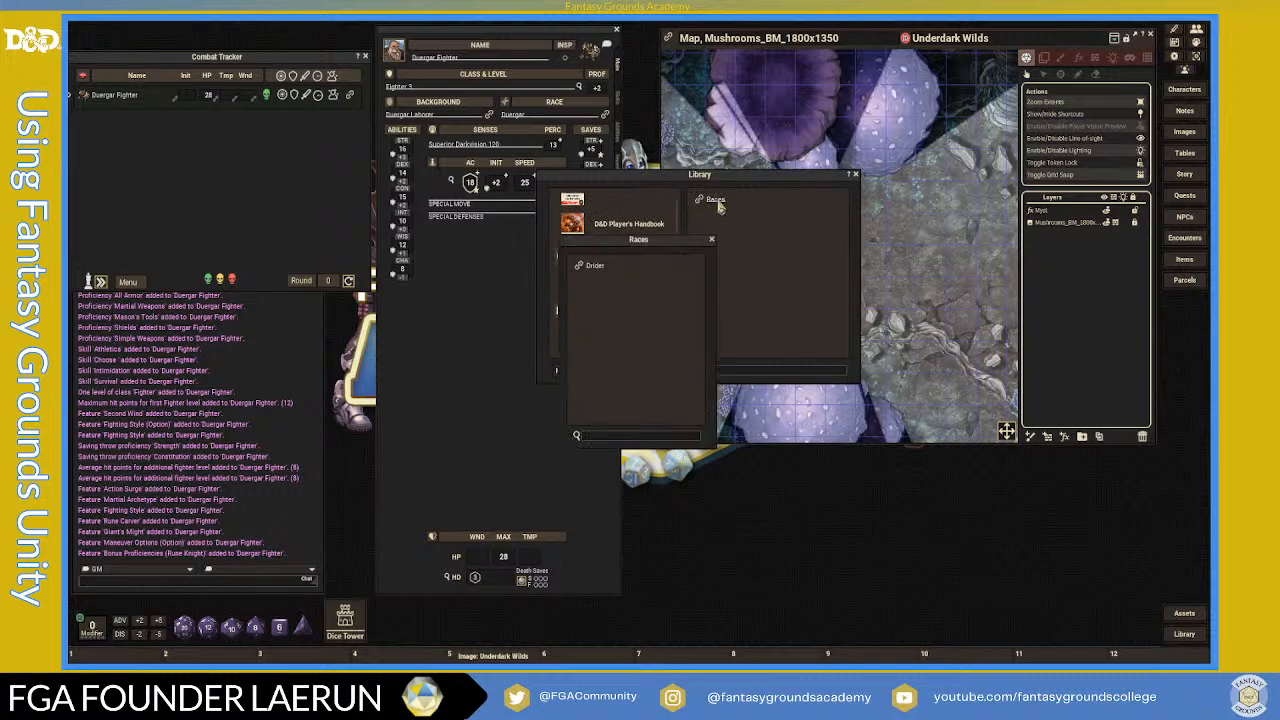
click(578, 266)
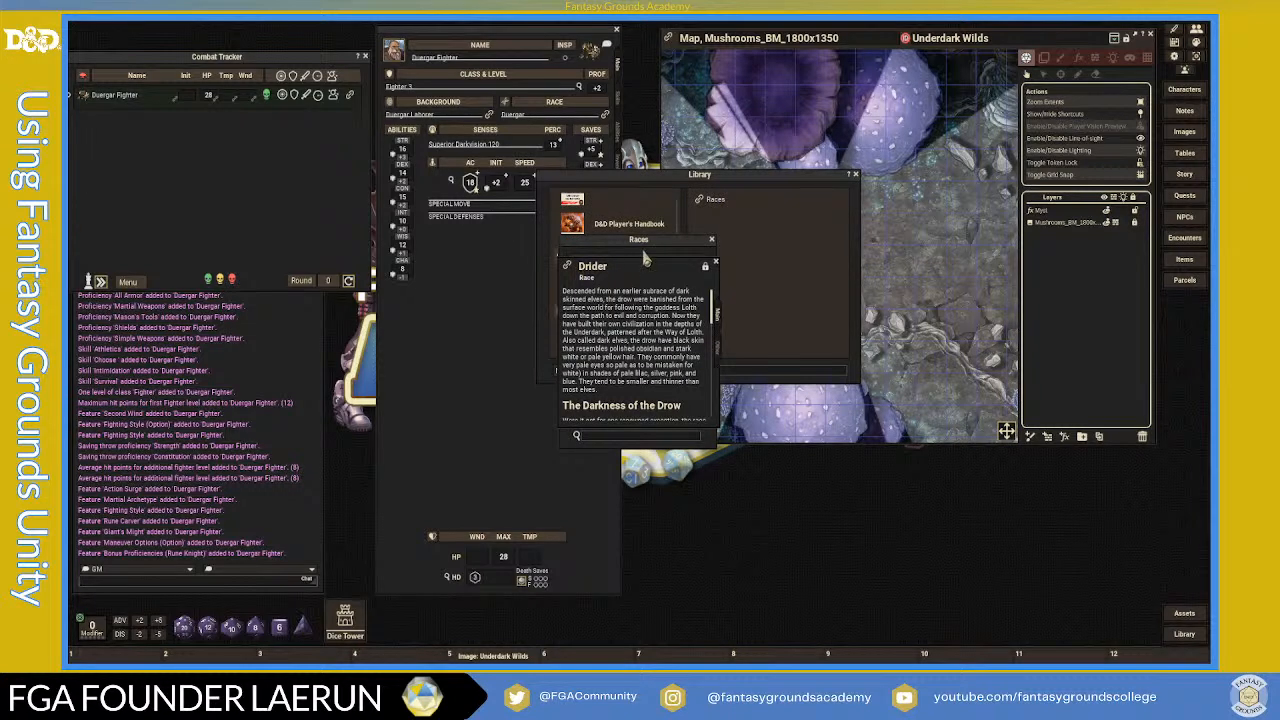
drag(660, 262, 791, 104)
drag(850, 271, 850, 532)
scroll(800, 468, down, 3)
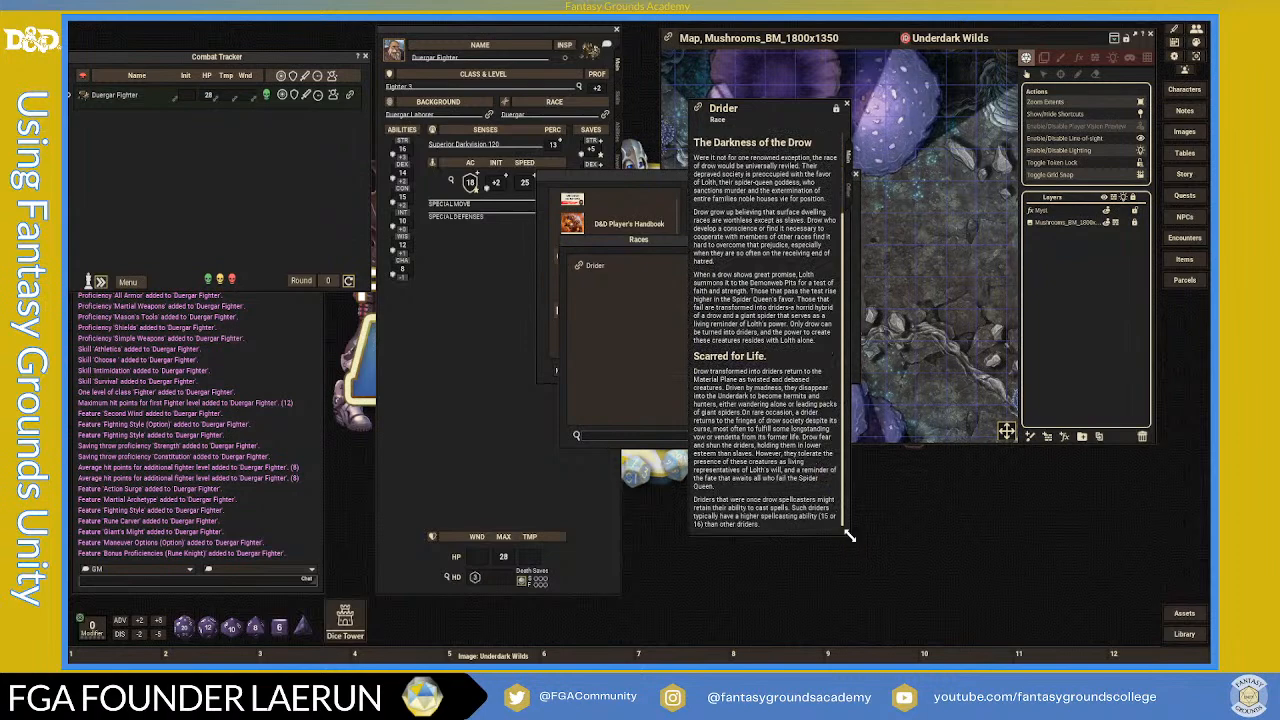
drag(850, 537, 1025, 508)
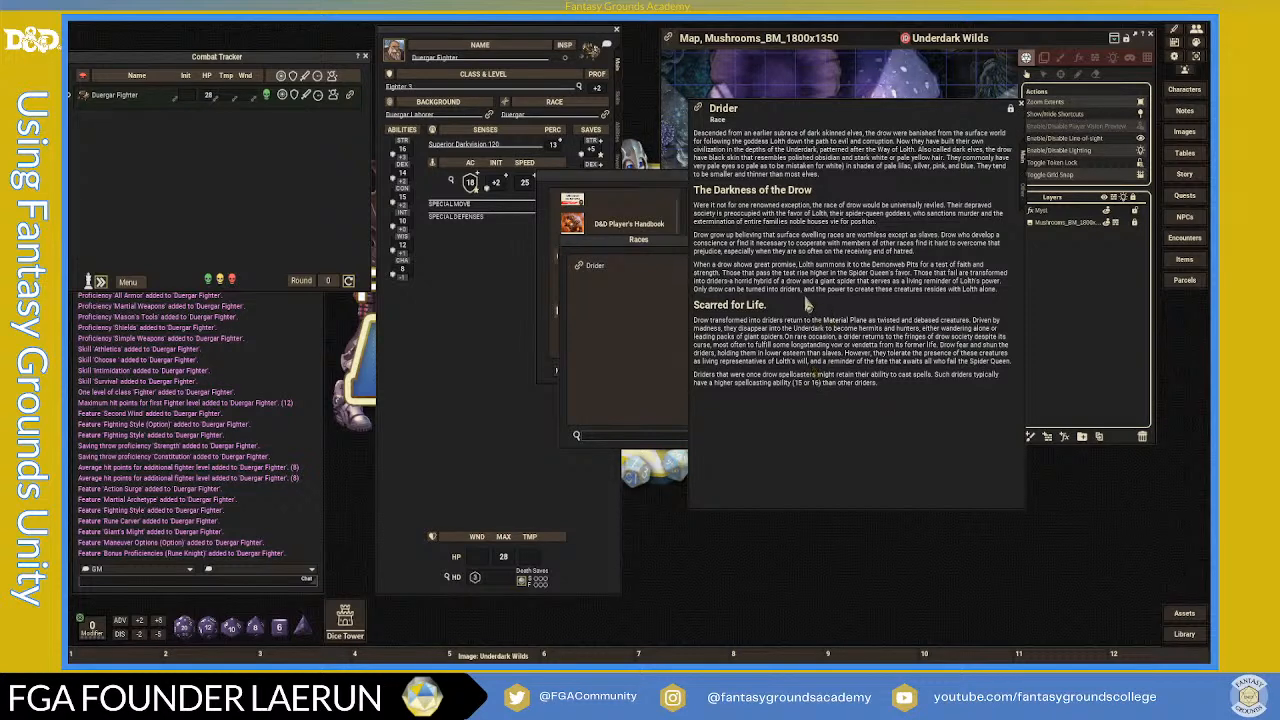
- Check the Drider sub-races and traits, then close the entry, the Library and the Duergar Fighter sheet
click(1024, 194)
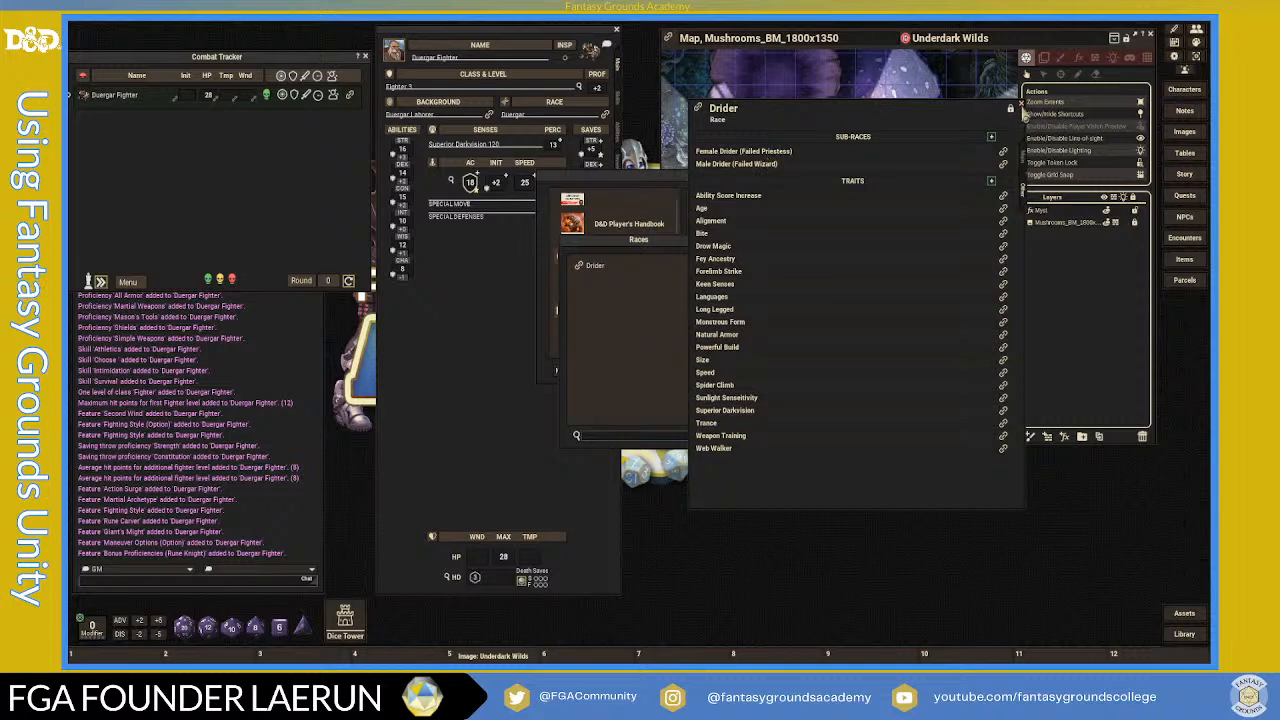
click(1022, 116)
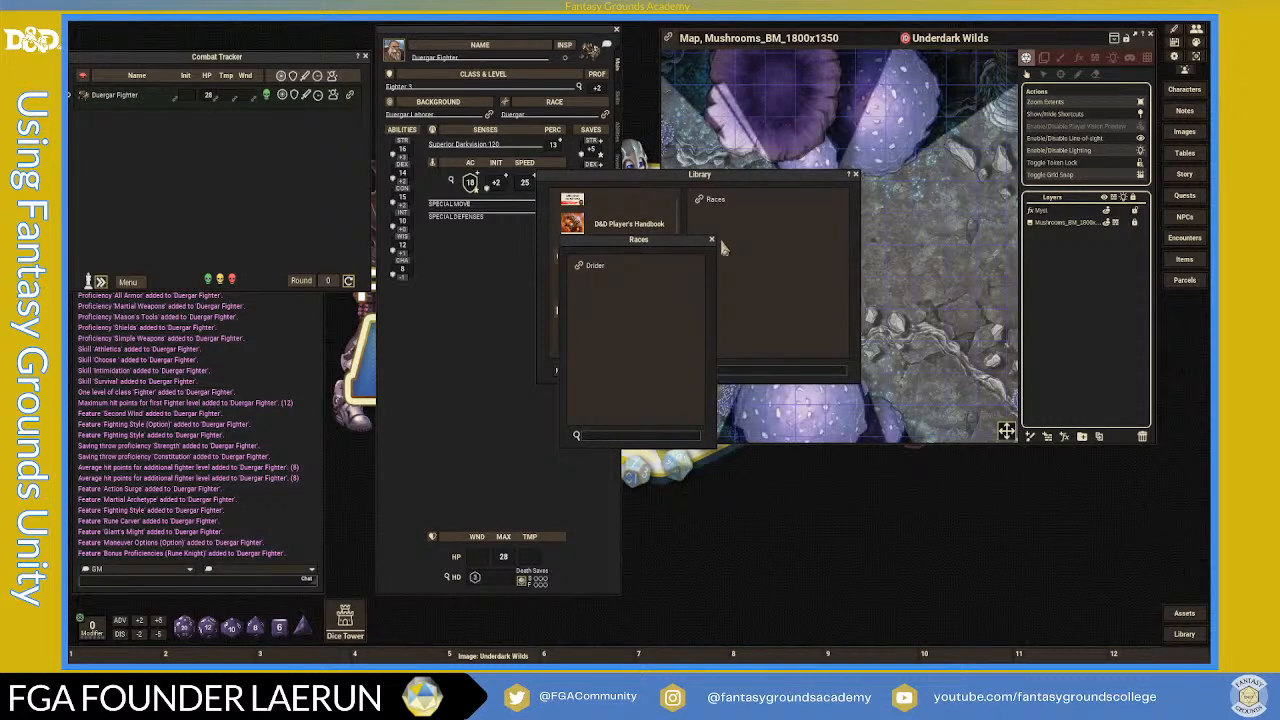
drag(666, 249, 921, 231)
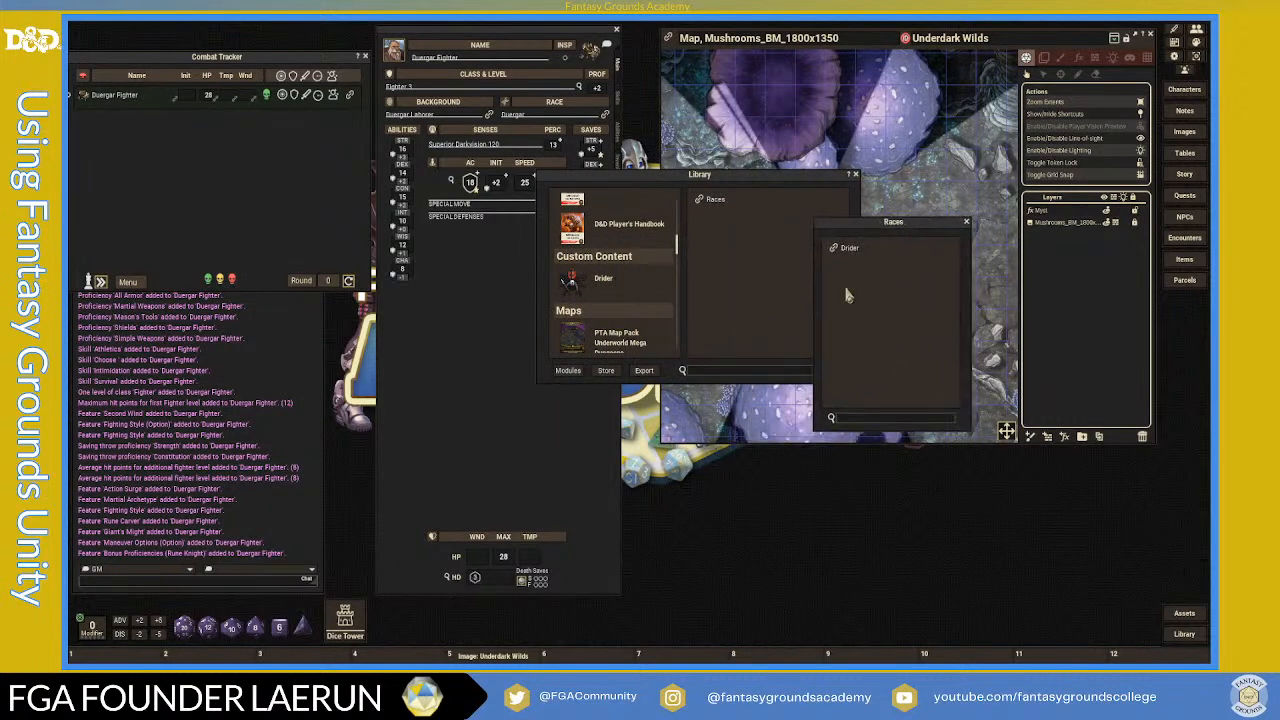
click(856, 176)
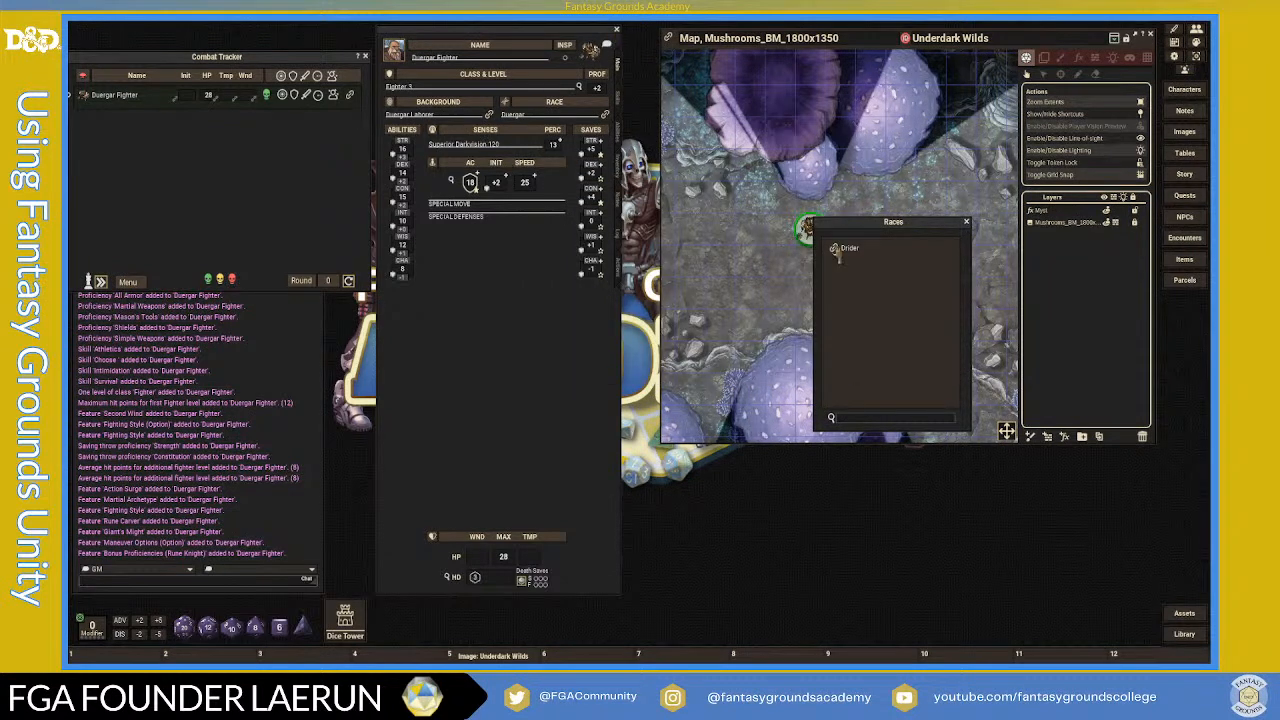
click(617, 34)
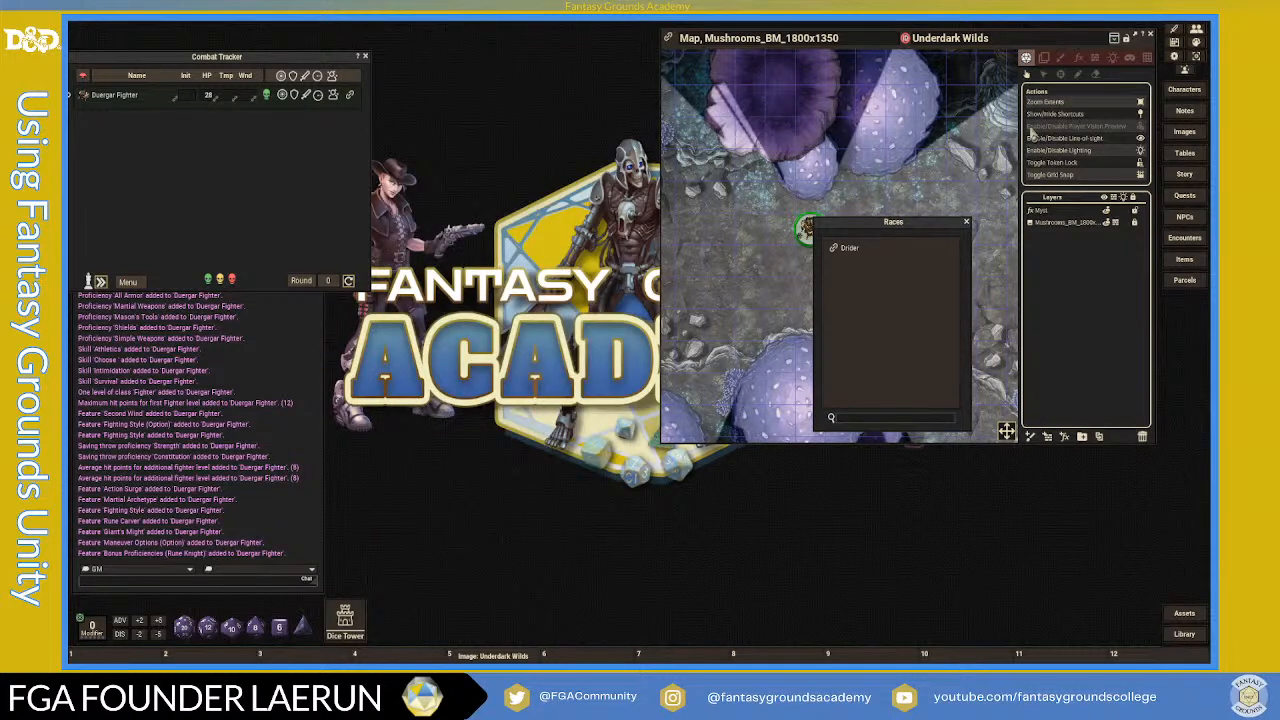
- Add a new blank character from the Characters list and enter its name as Drider
click(1184, 89)
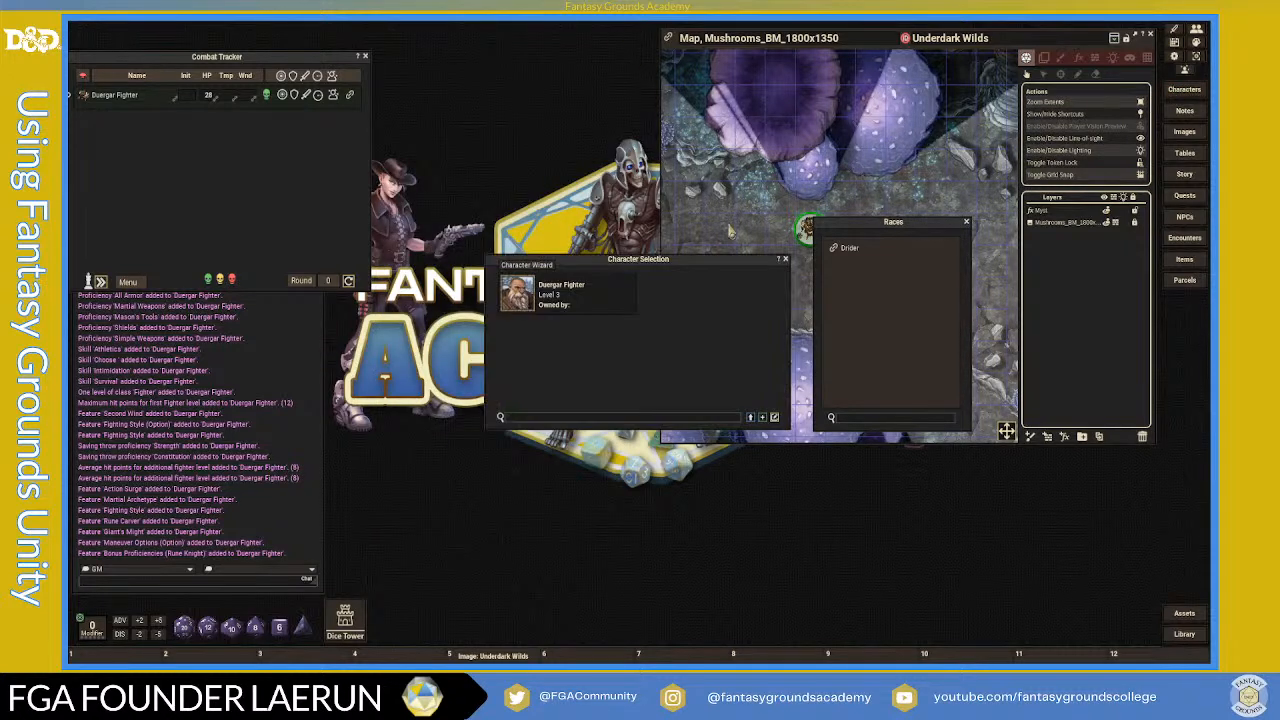
drag(678, 268, 576, 75)
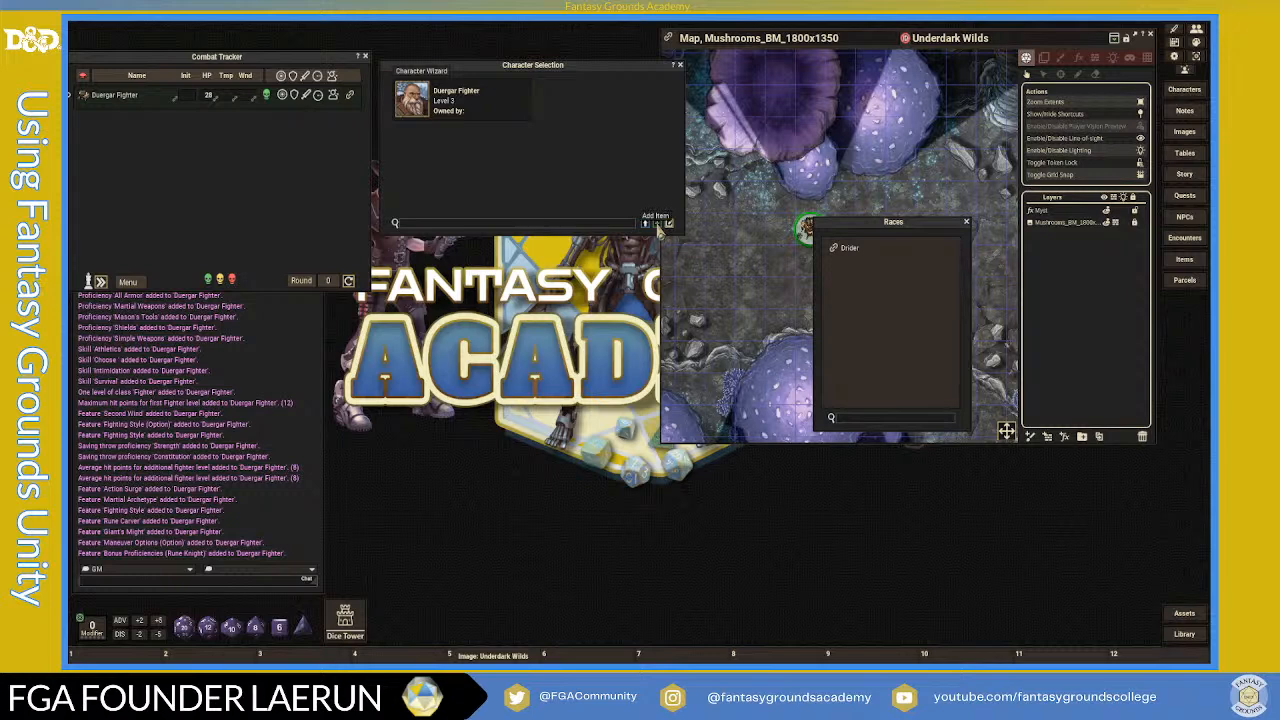
click(657, 224)
drag(648, 72, 434, 101)
drag(636, 207, 532, 122)
click(466, 145)
text(D)
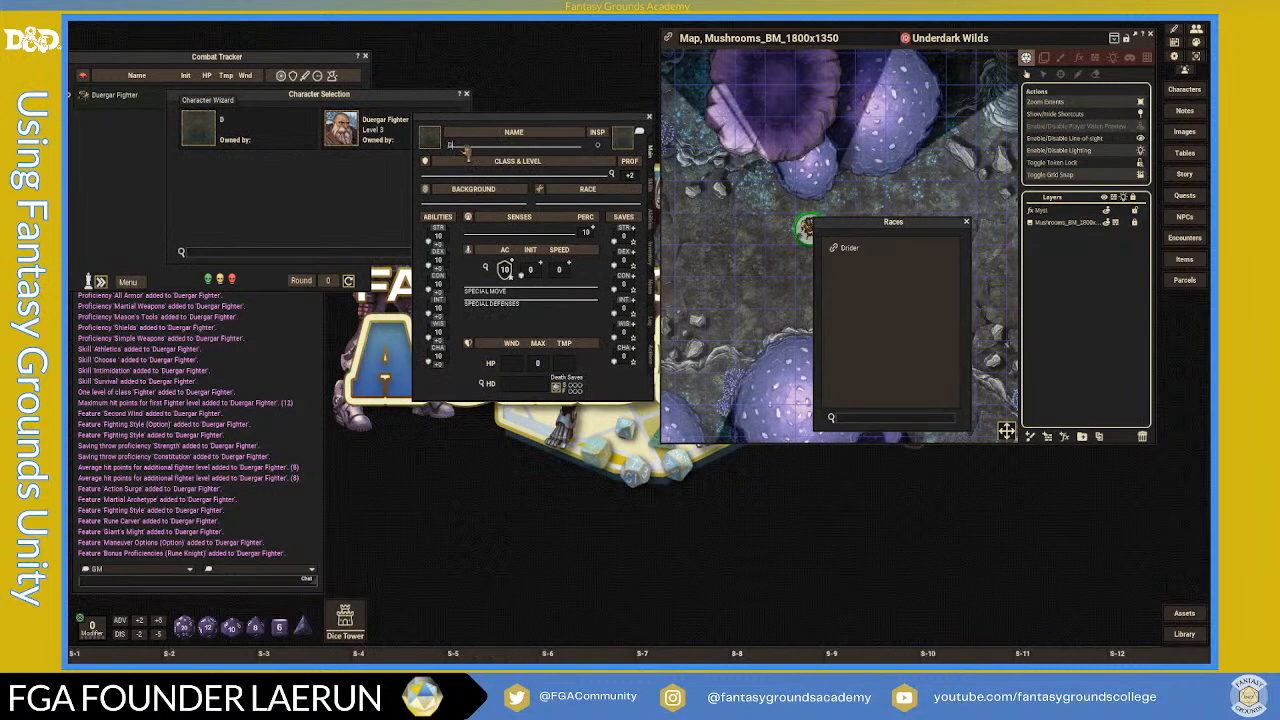
text(rude)
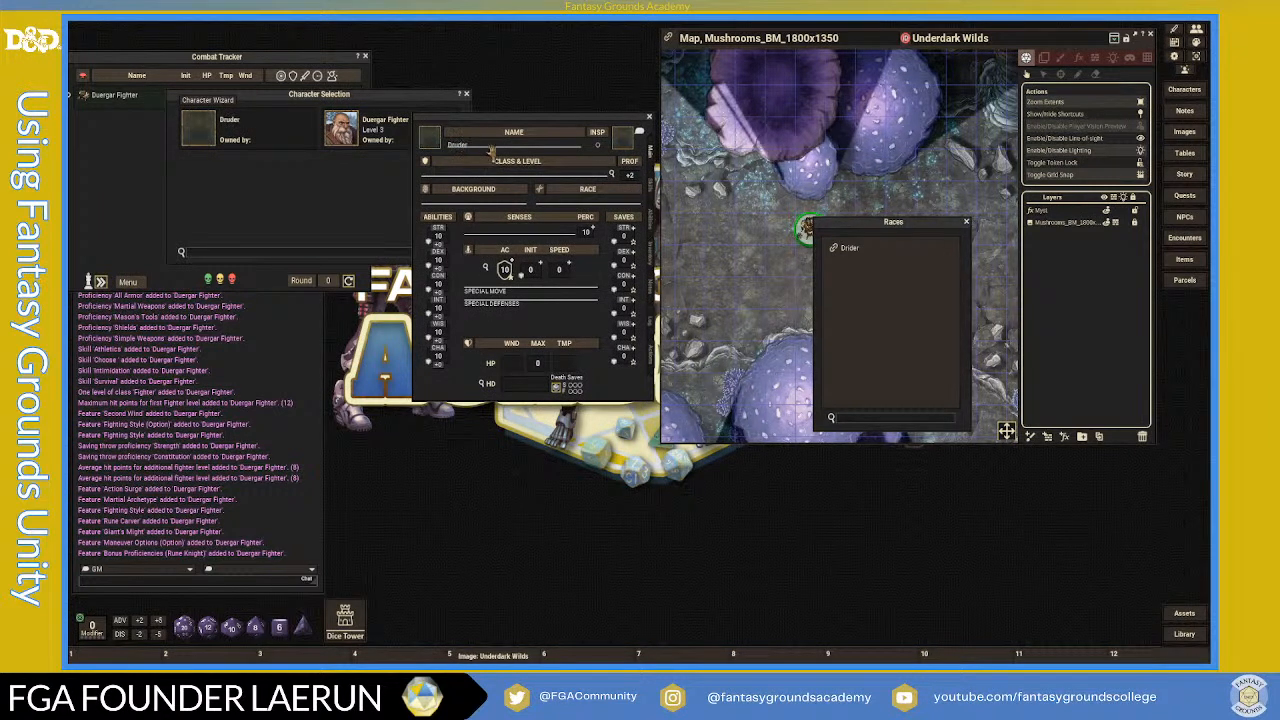
text(r)
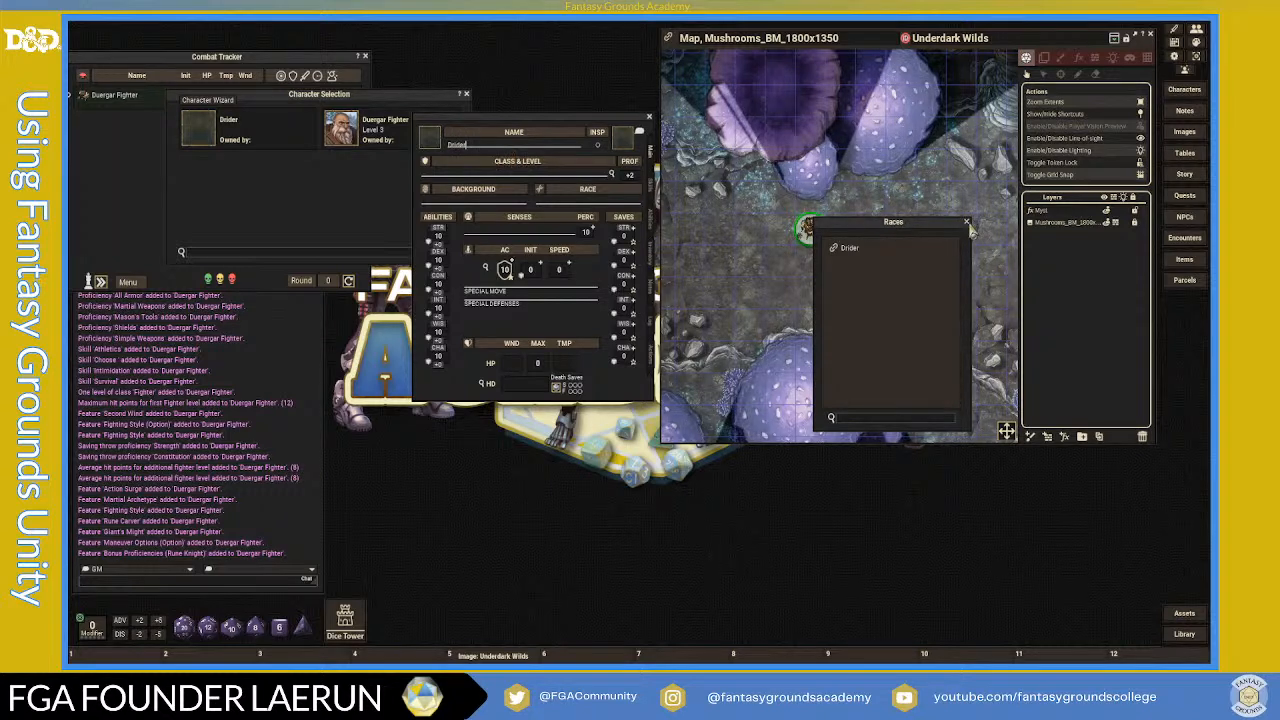
- Close the character list and arrange the Drider sheet beside the Races list
drag(930, 232, 899, 158)
drag(566, 123, 680, 108)
click(466, 95)
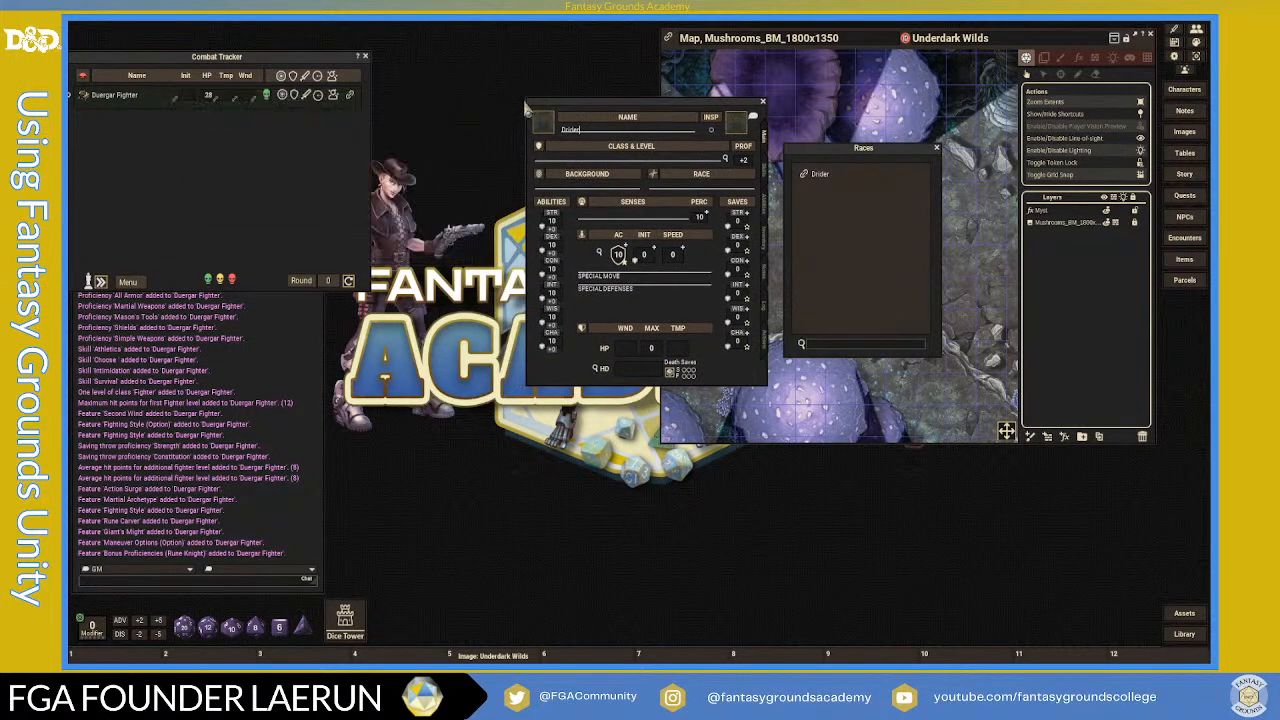
drag(597, 110, 502, 95)
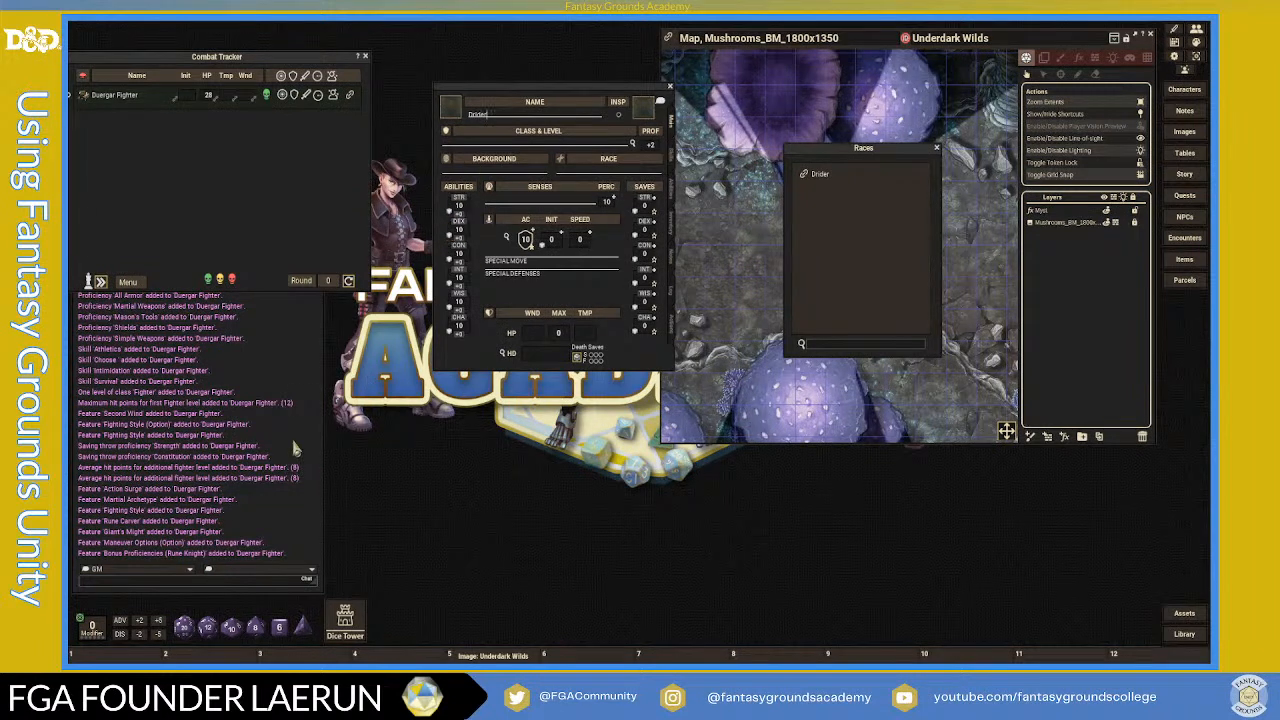
- Clear the chat, roll 4d6k3 from a hotbar shortcut, and set Charisma to the rolled 6
right_click(283, 358)
click(240, 372)
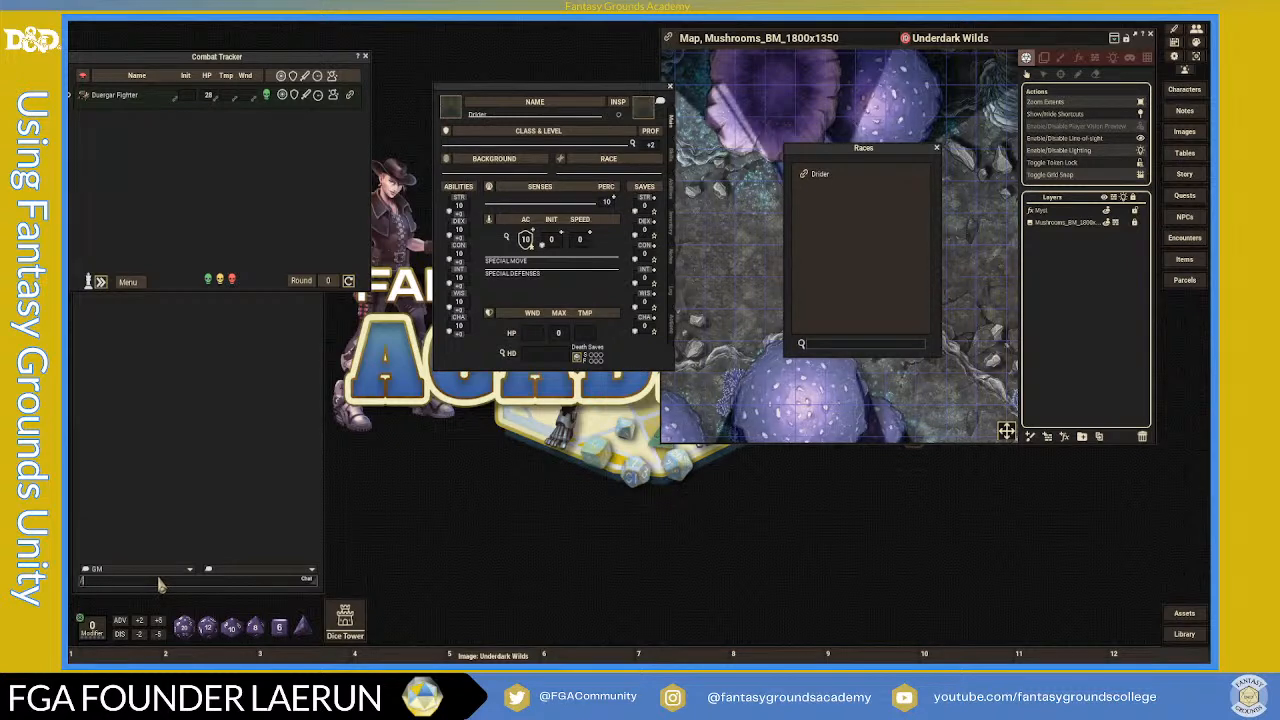
text(die)
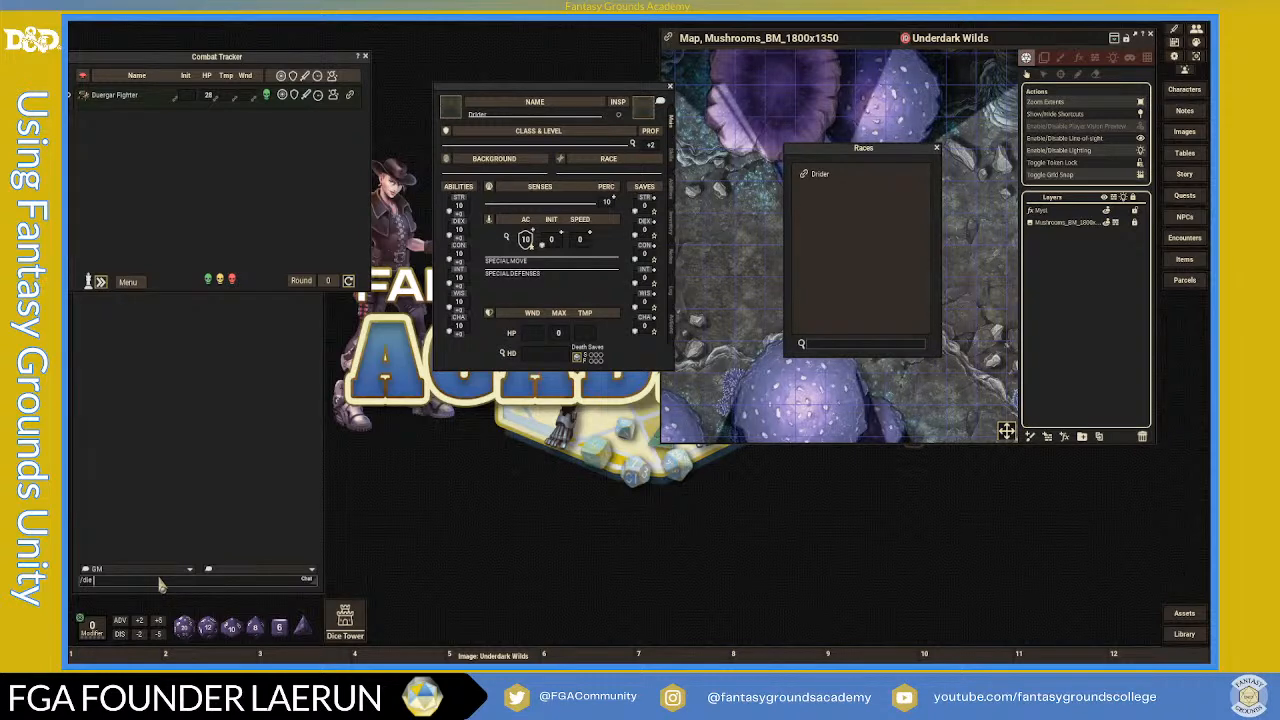
text( 4d6k3)
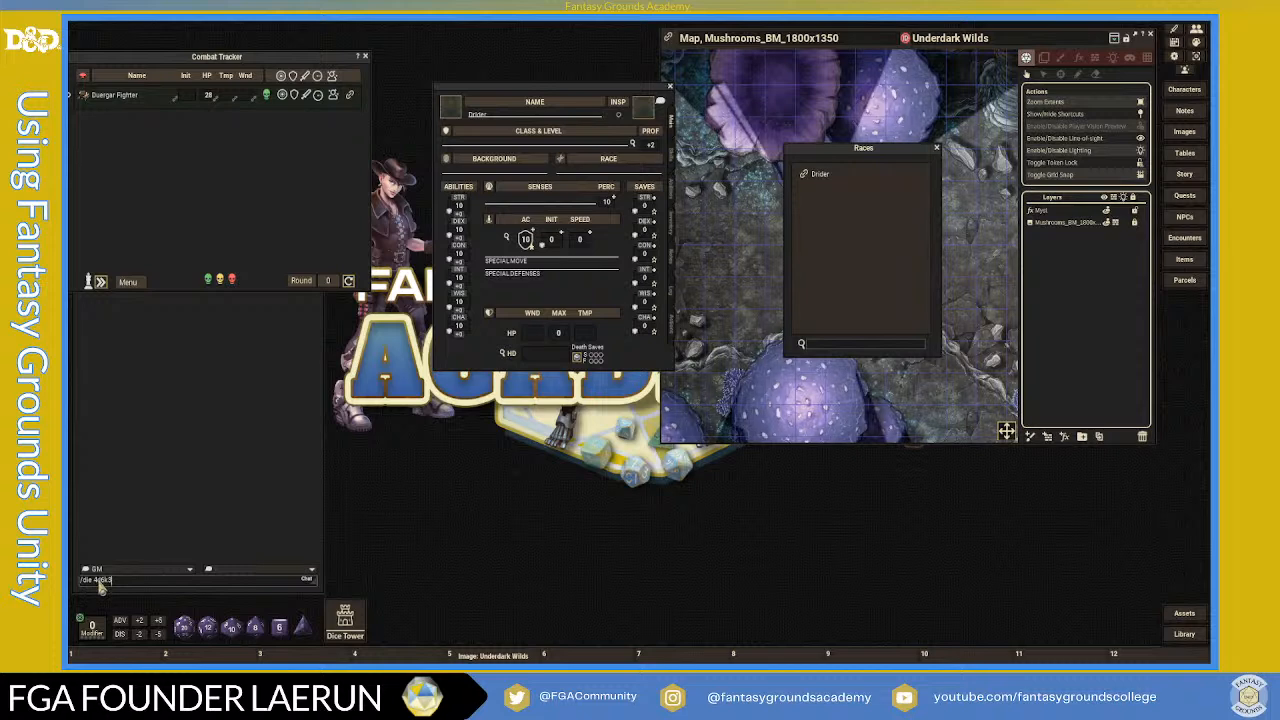
drag(99, 588, 229, 660)
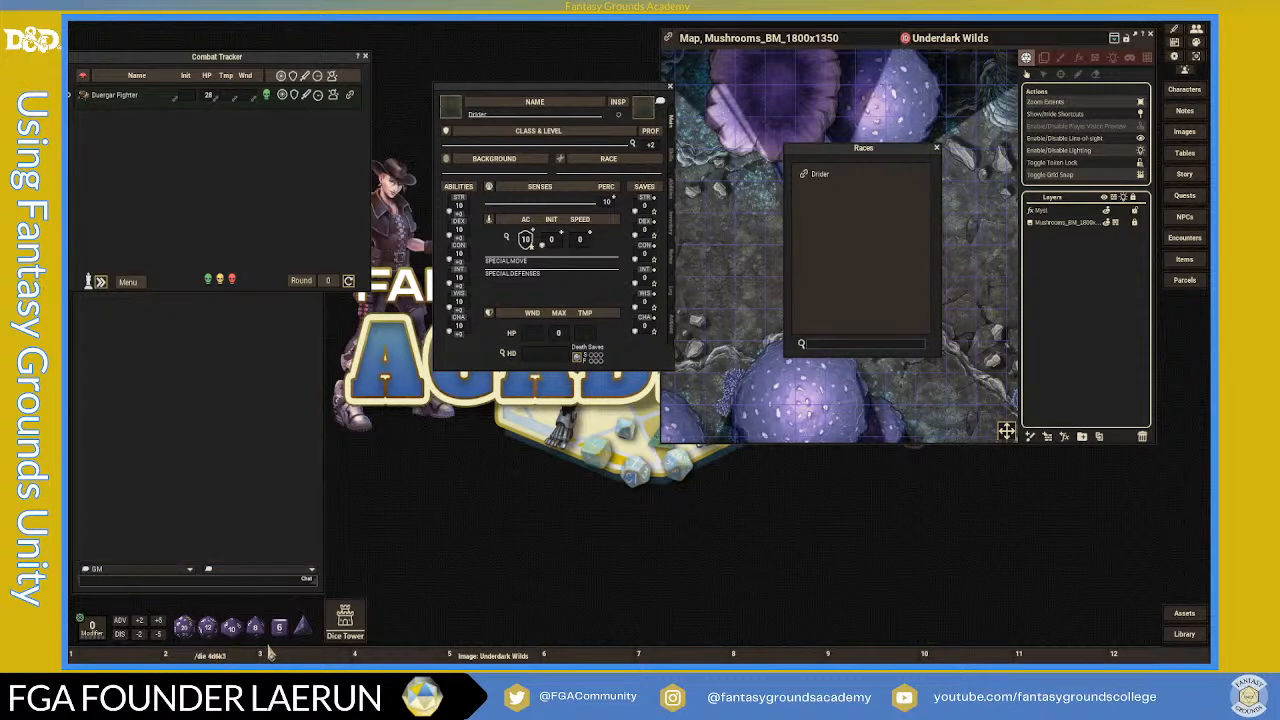
click(214, 657)
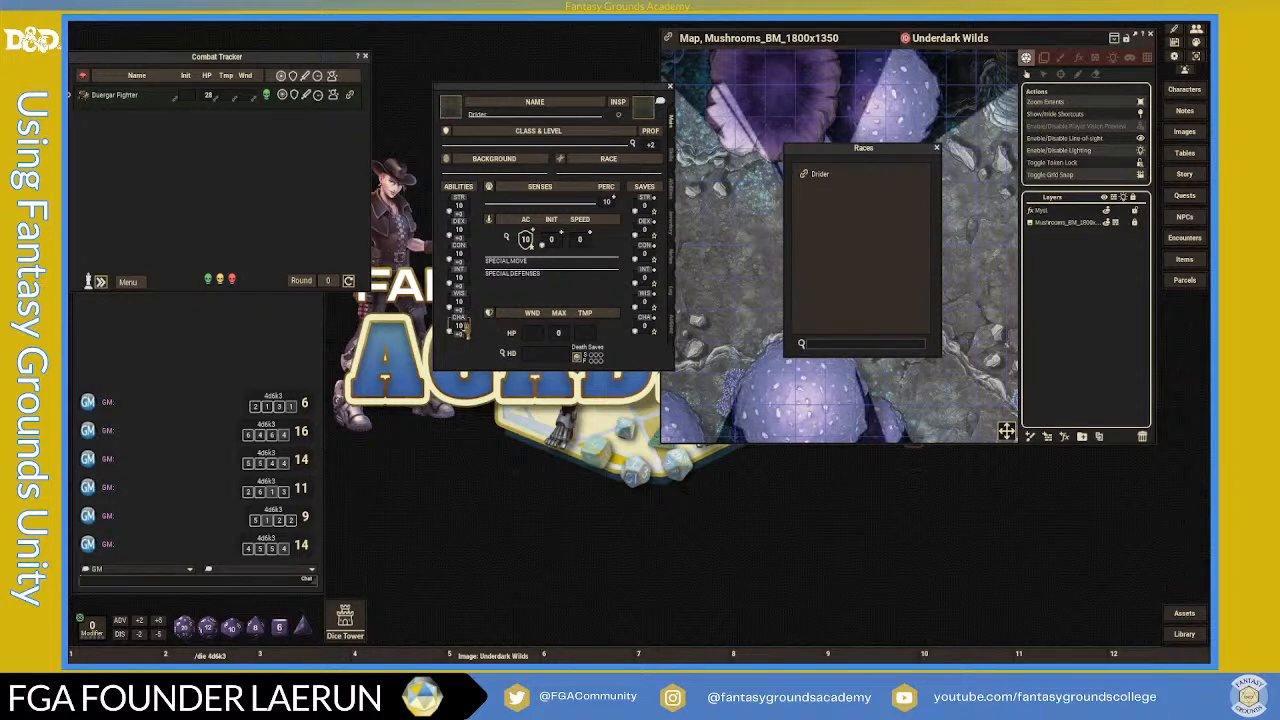
drag(463, 331, 487, 347)
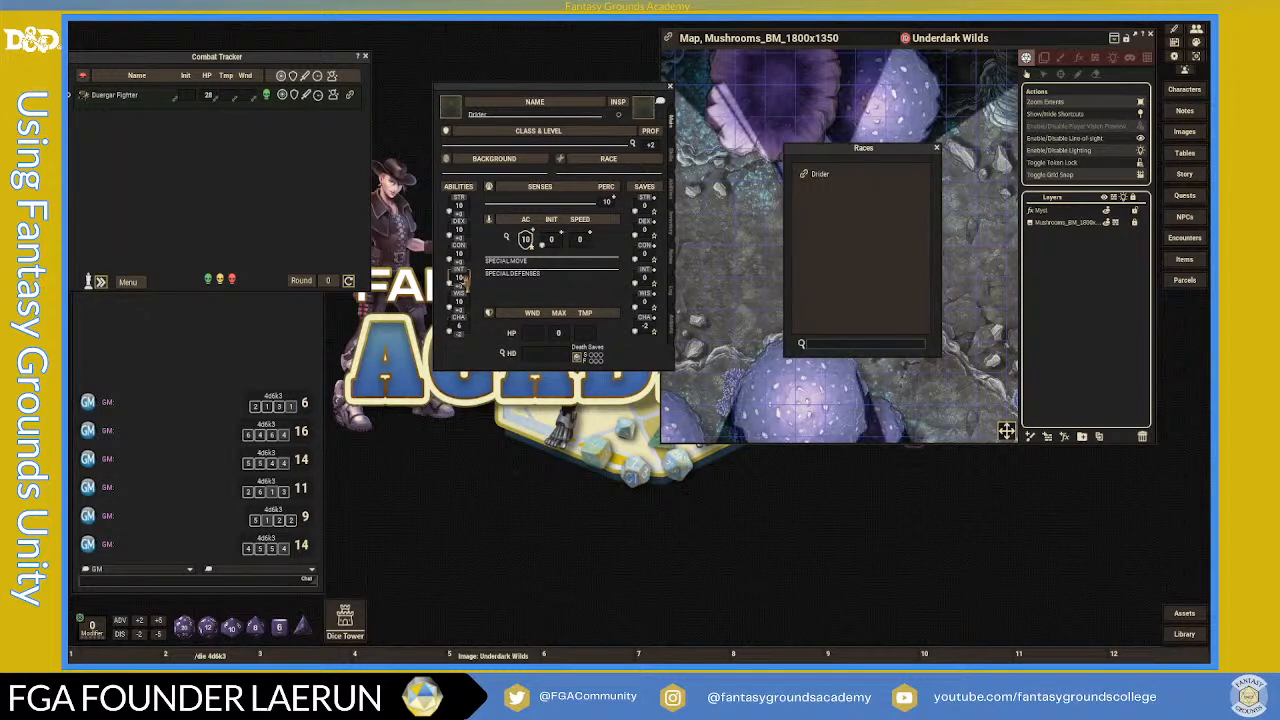
- Enter the rolled scores WIS 8, DEX 16 and STR 11, then shift the sheet down-left
text(4)
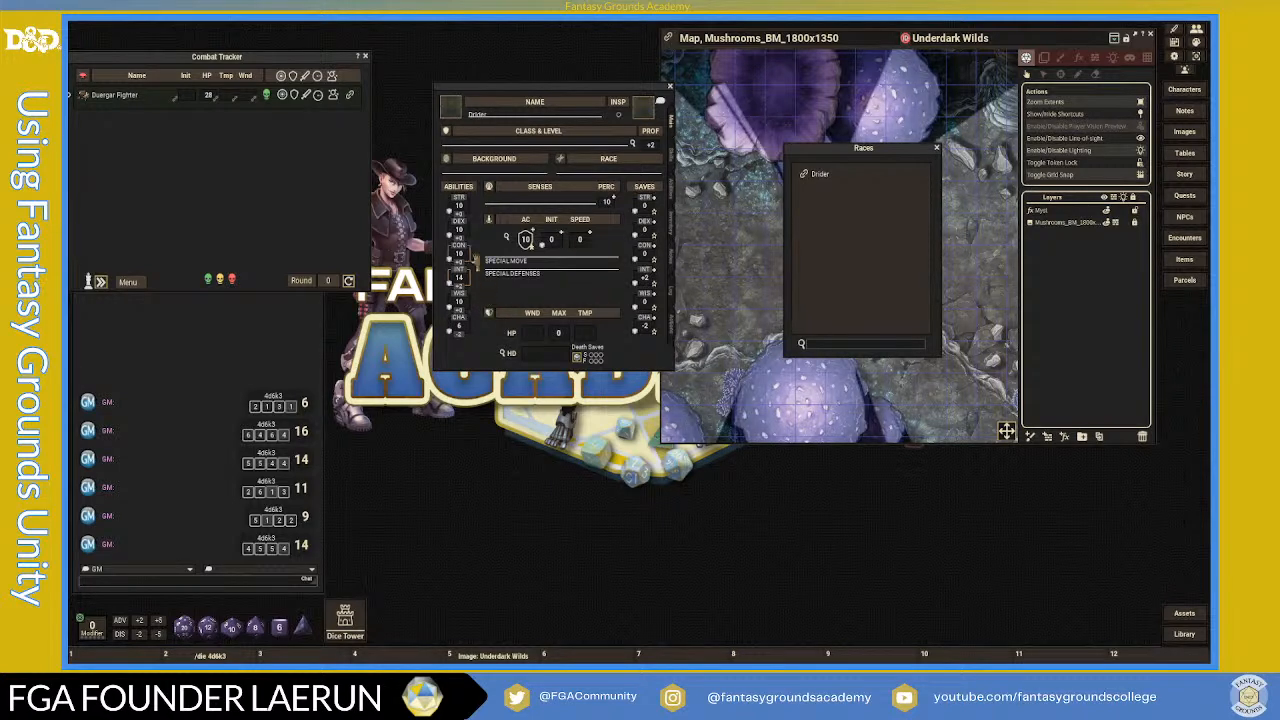
click(460, 303)
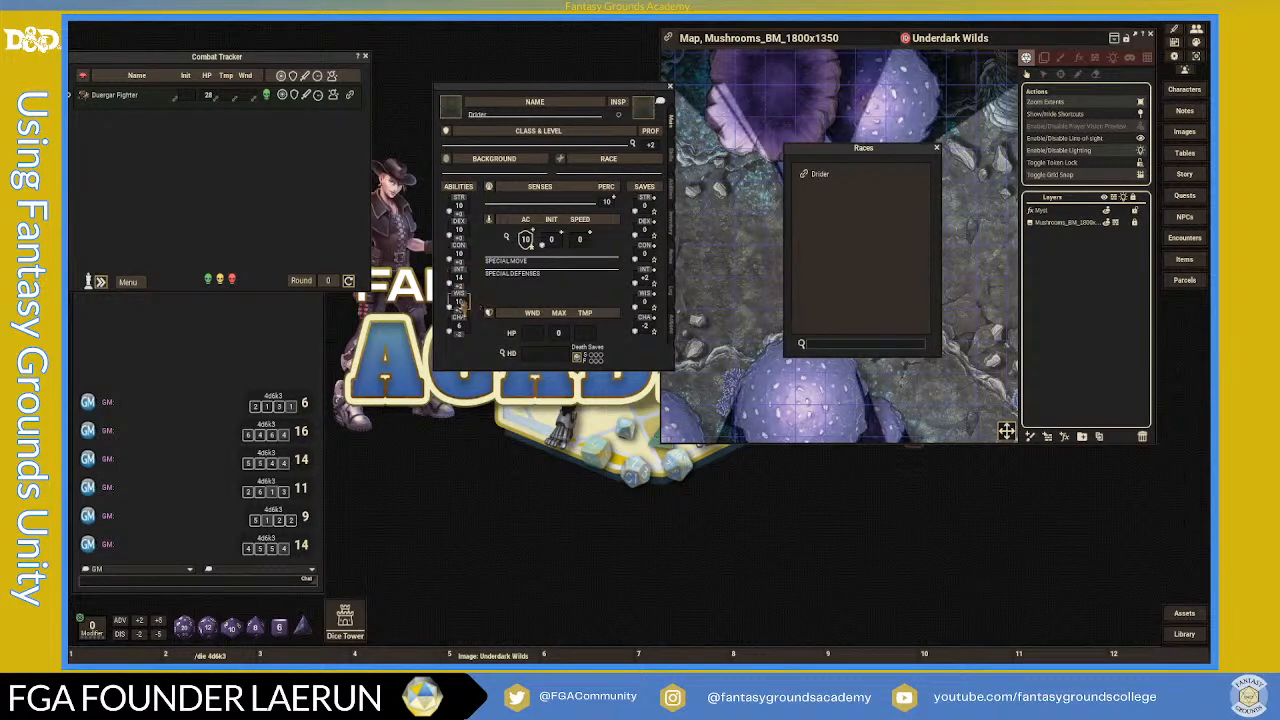
key(BackSpace)
key(BackSpace)
text(8)
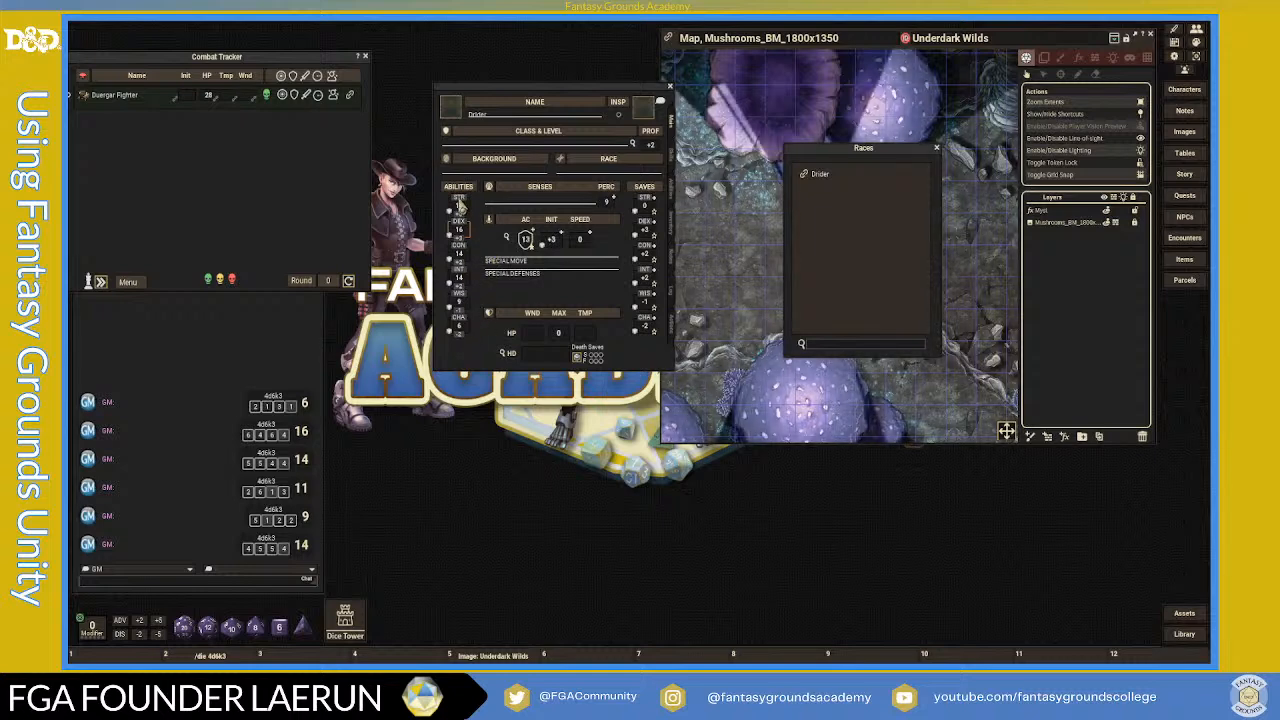
text(11)
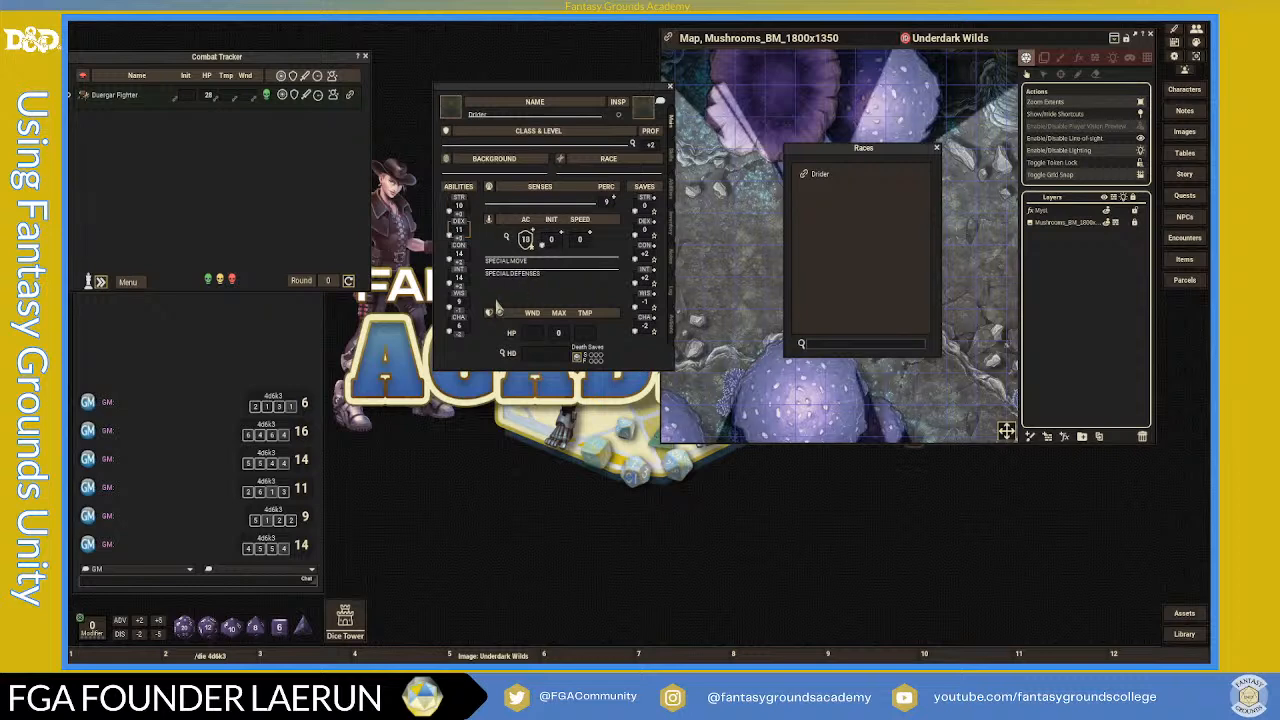
click(461, 232)
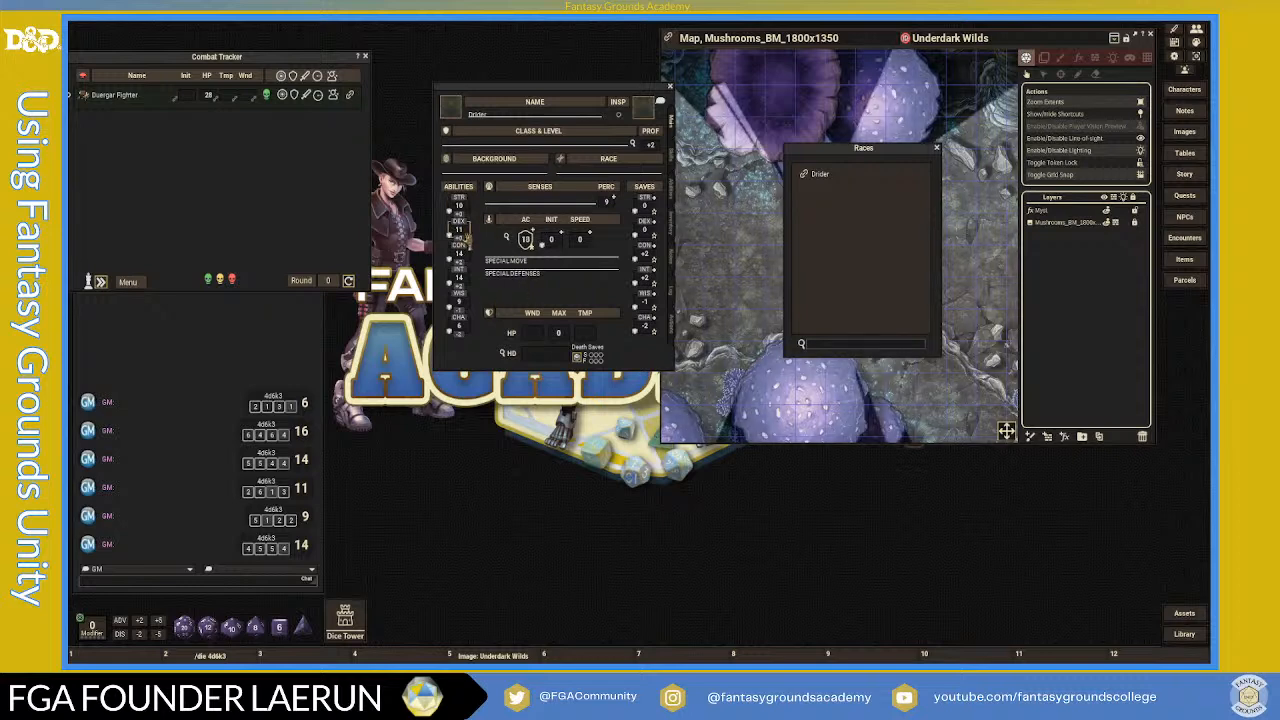
text(16)
click(461, 207)
text(11)
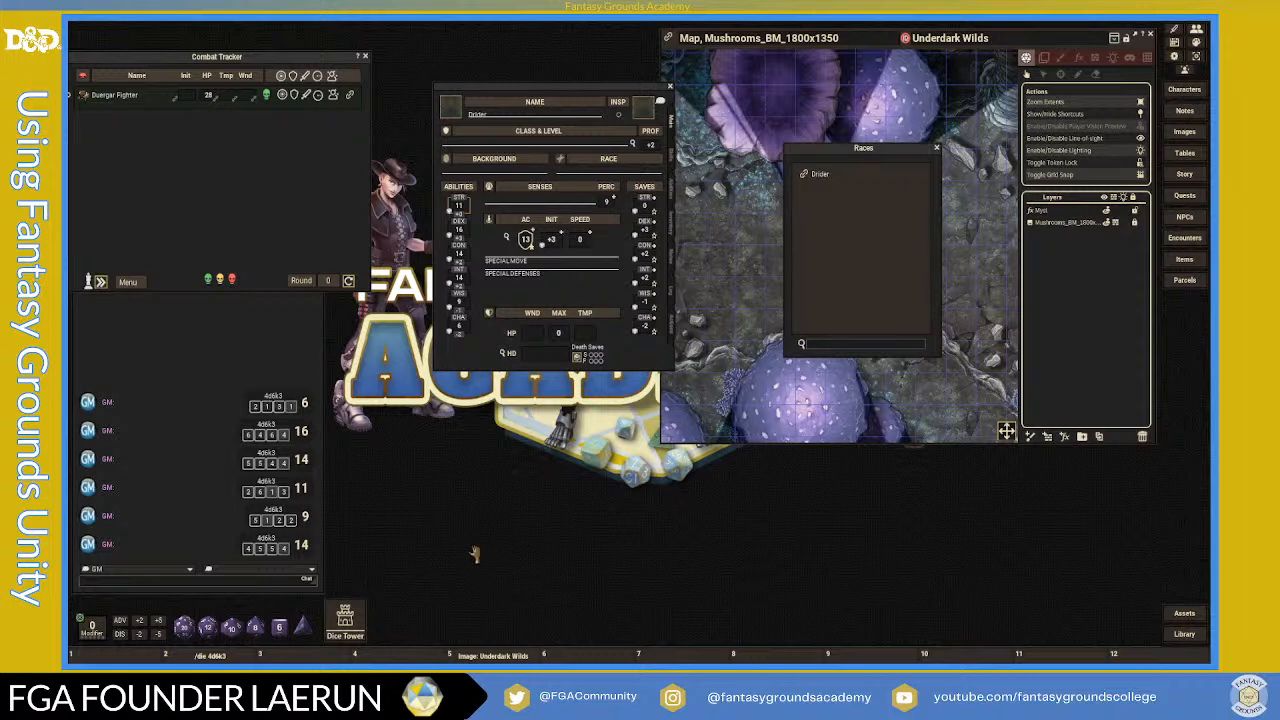
drag(560, 92, 505, 136)
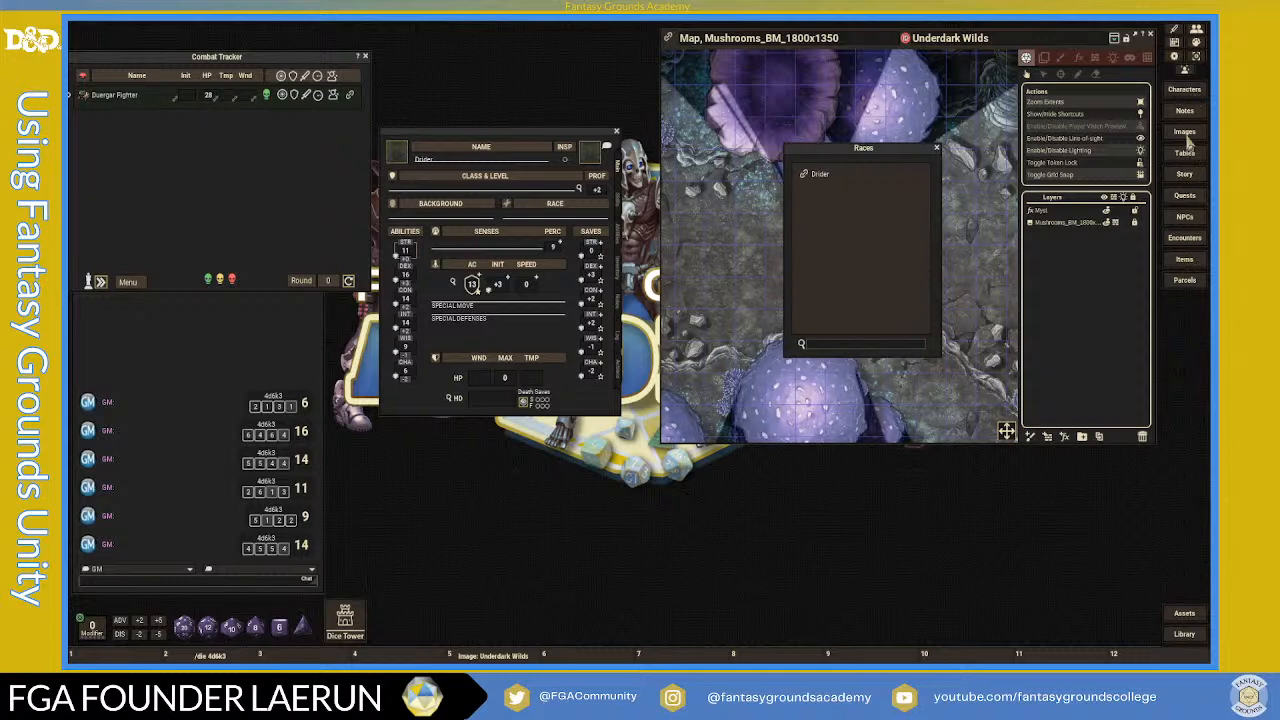
- Apply the Create PC sidebar preset in Options > Sidebar and open the Backgrounds list
click(1174, 57)
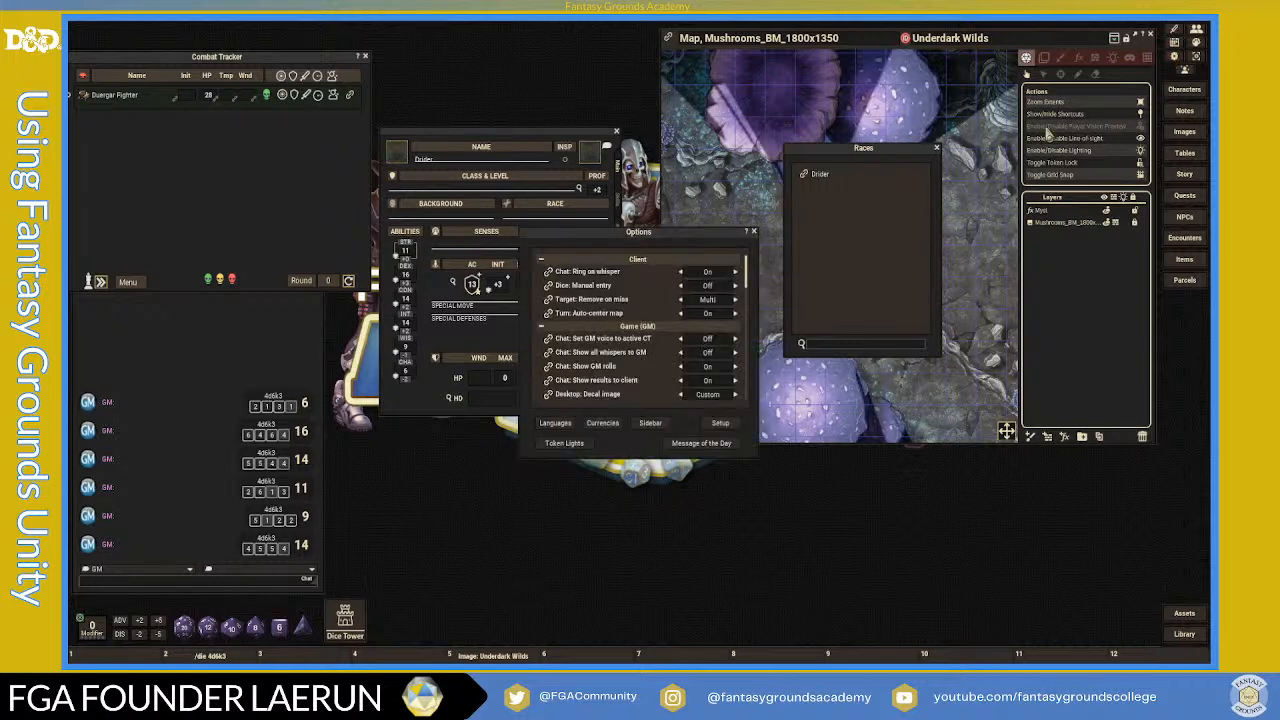
click(651, 424)
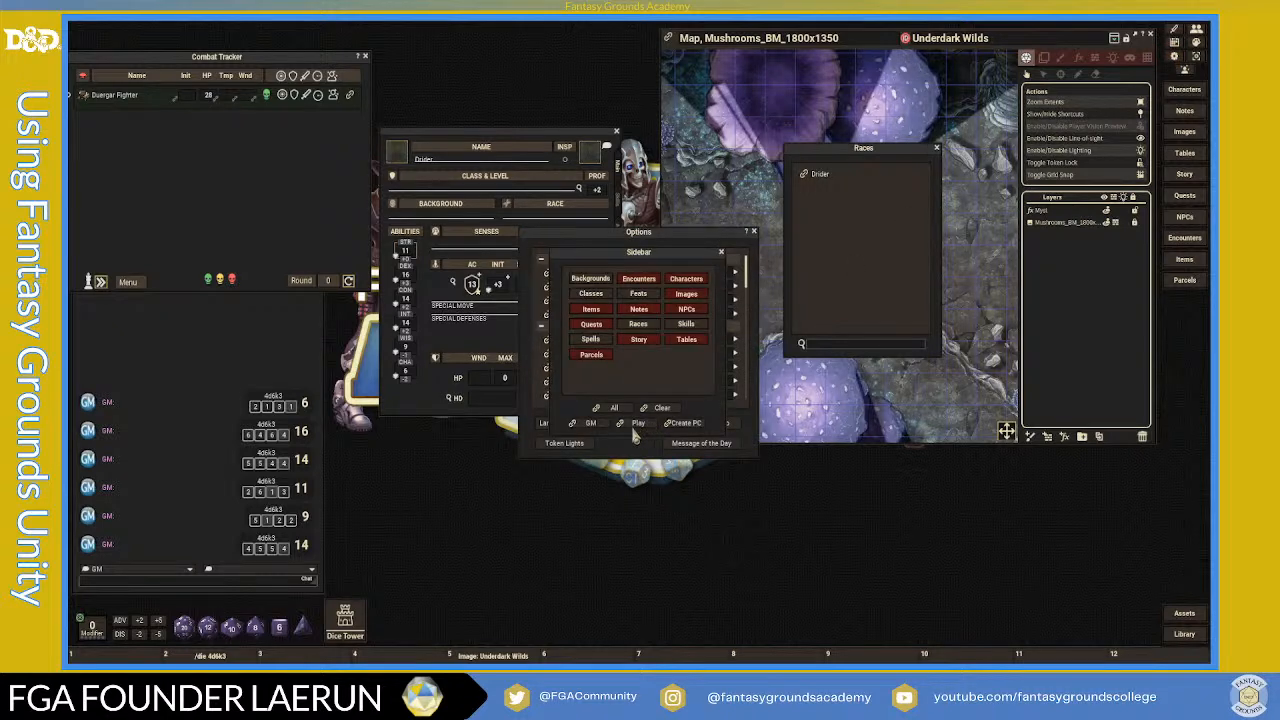
click(683, 423)
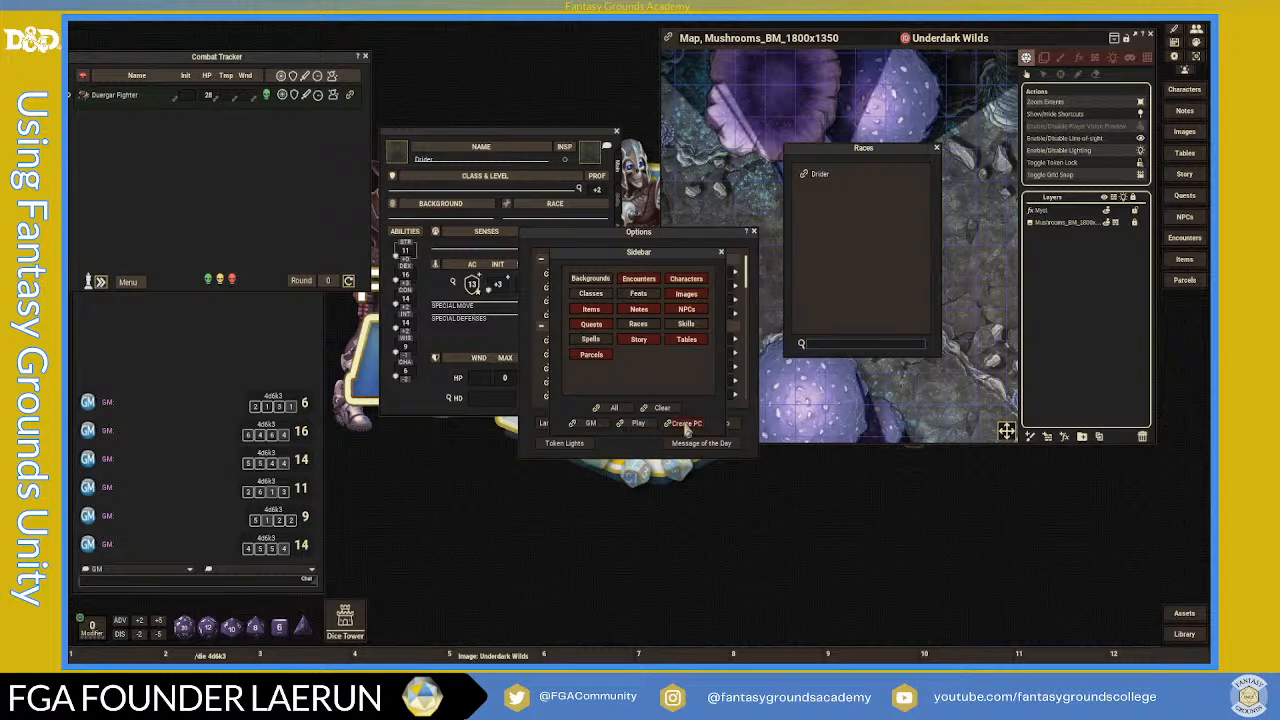
click(753, 231)
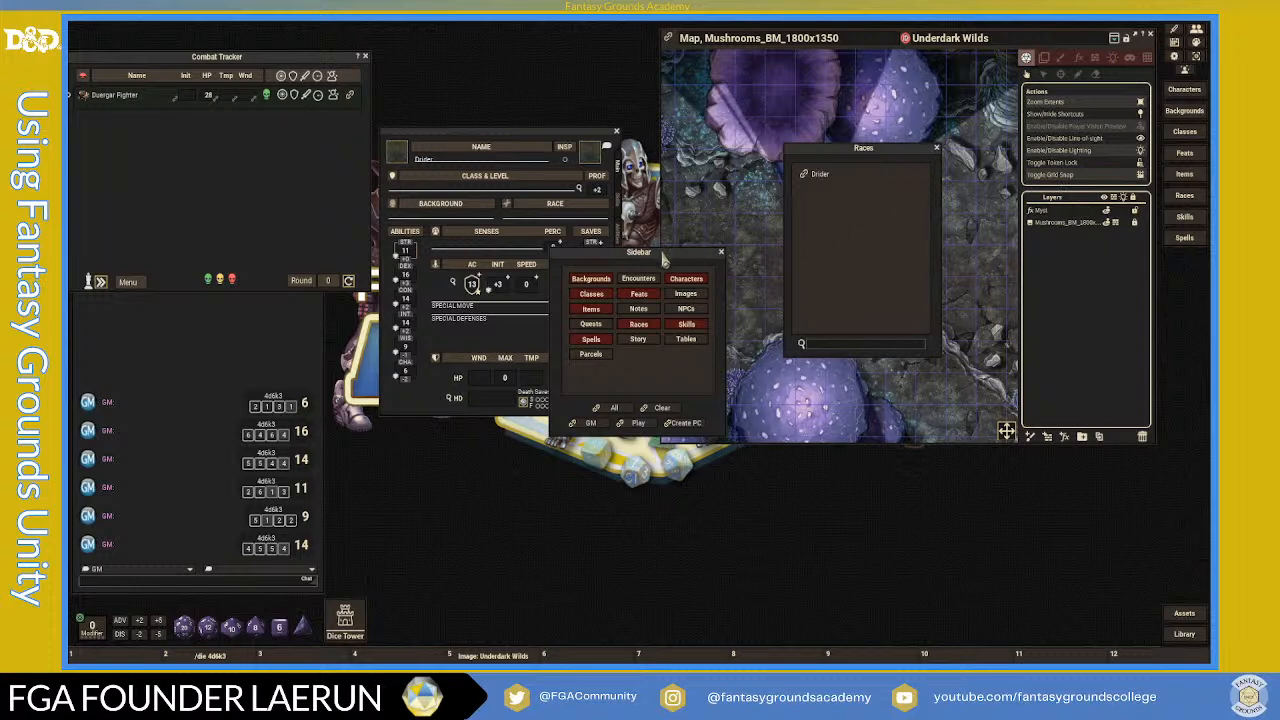
click(723, 259)
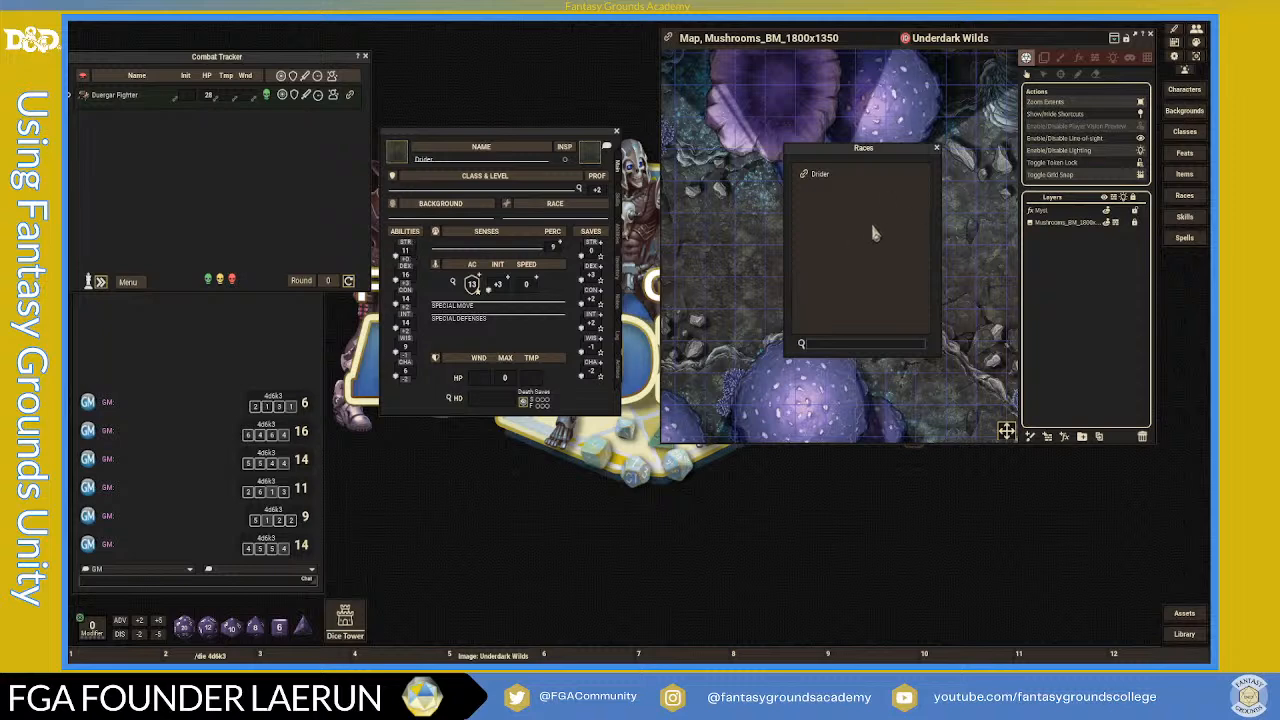
click(1180, 112)
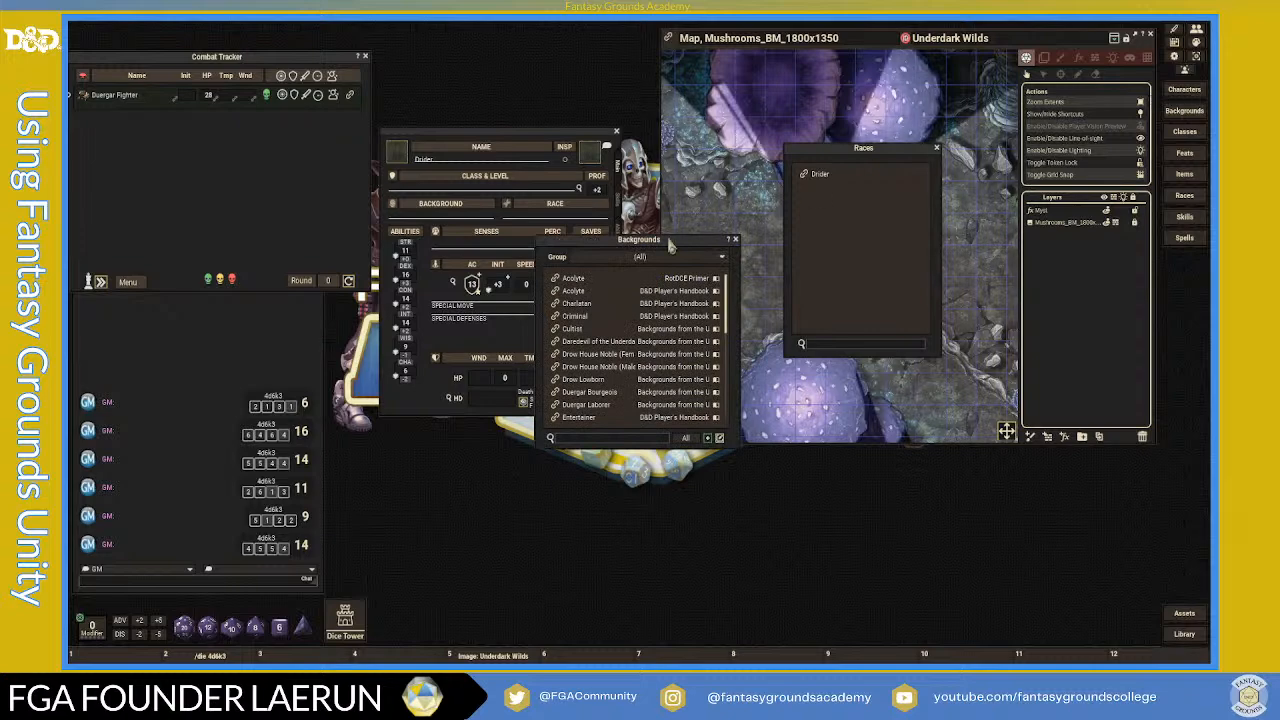
- Enlarge the Backgrounds list over the Races window and read the Slave from the Underdark background
drag(668, 239, 857, 171)
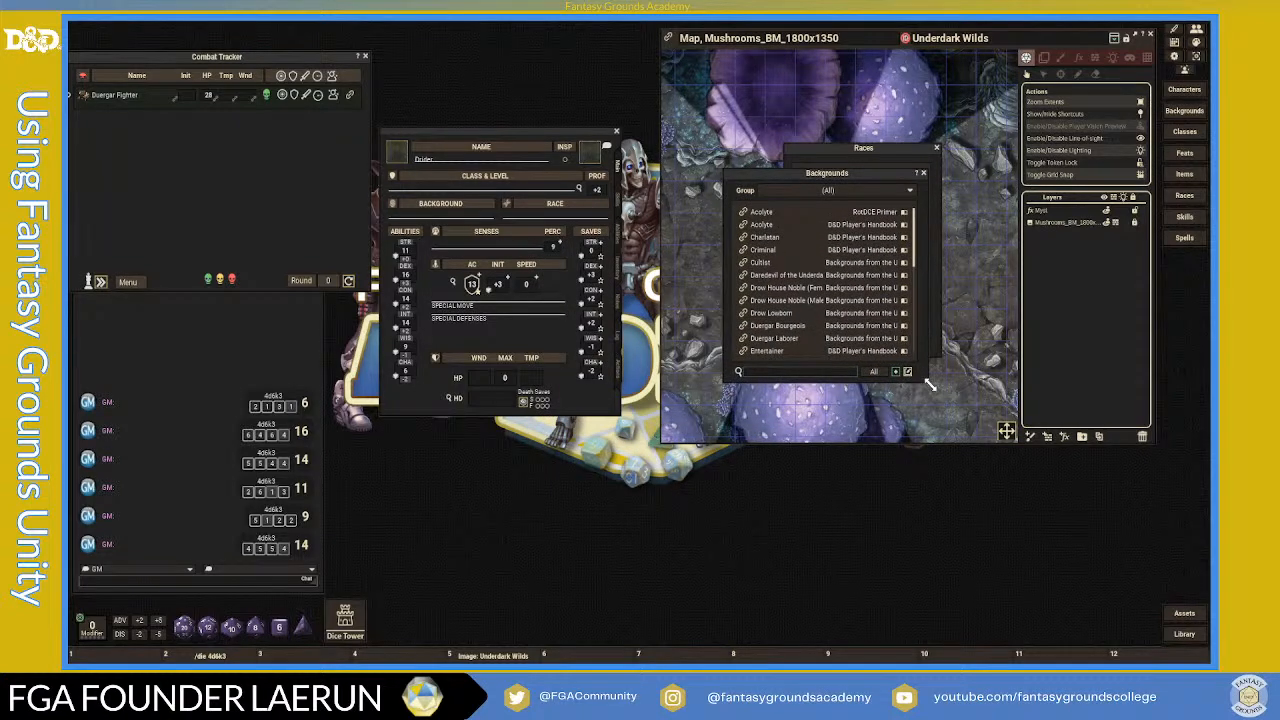
drag(931, 387, 958, 572)
scroll(829, 483, down, 1)
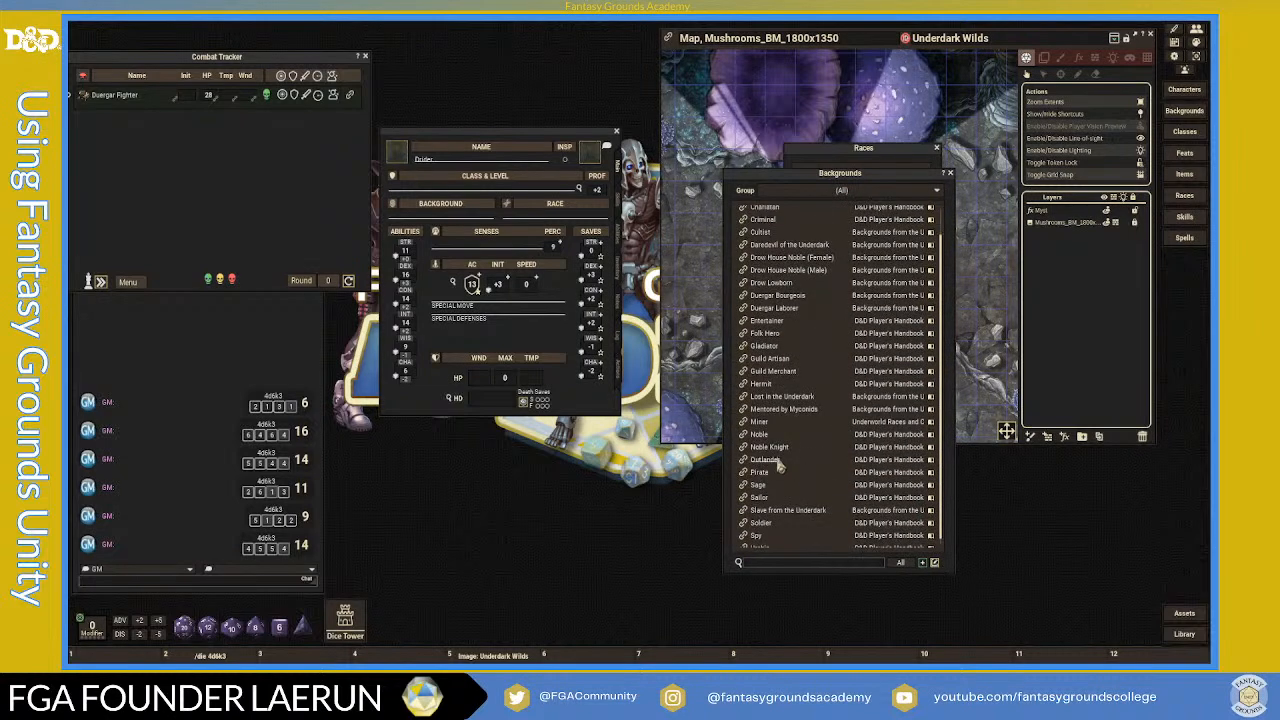
scroll(798, 453, down, 1)
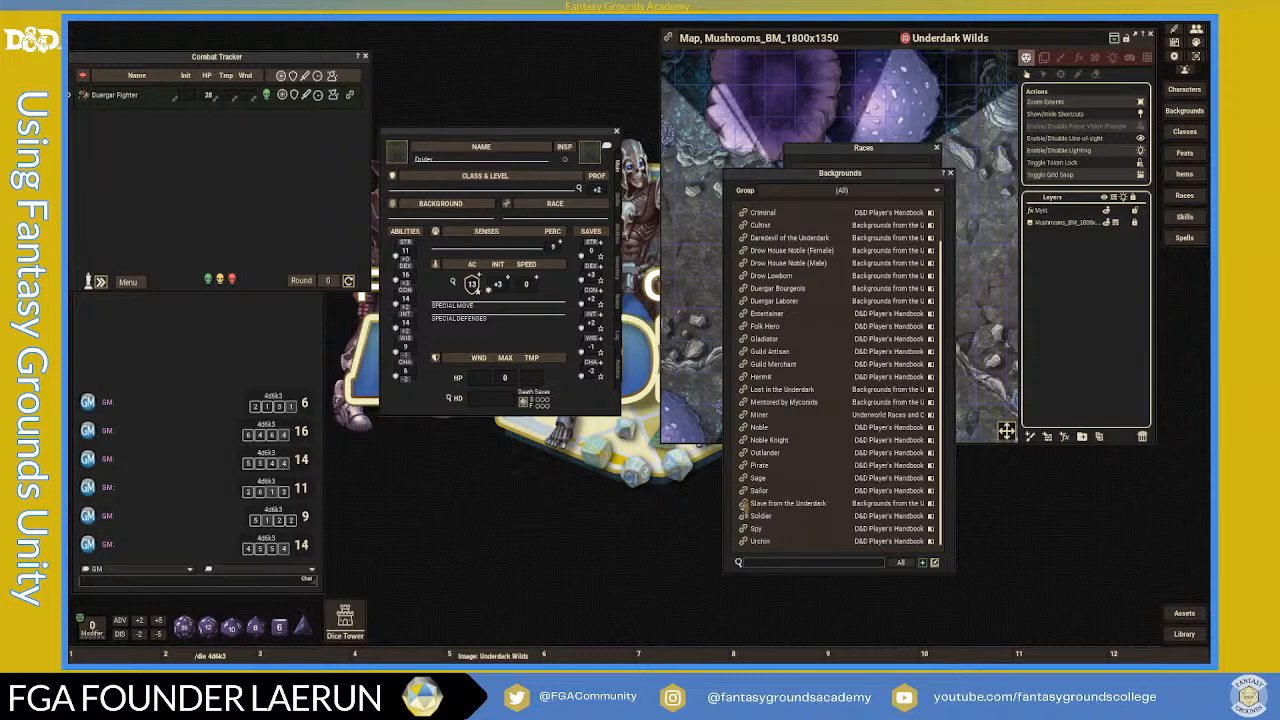
click(745, 503)
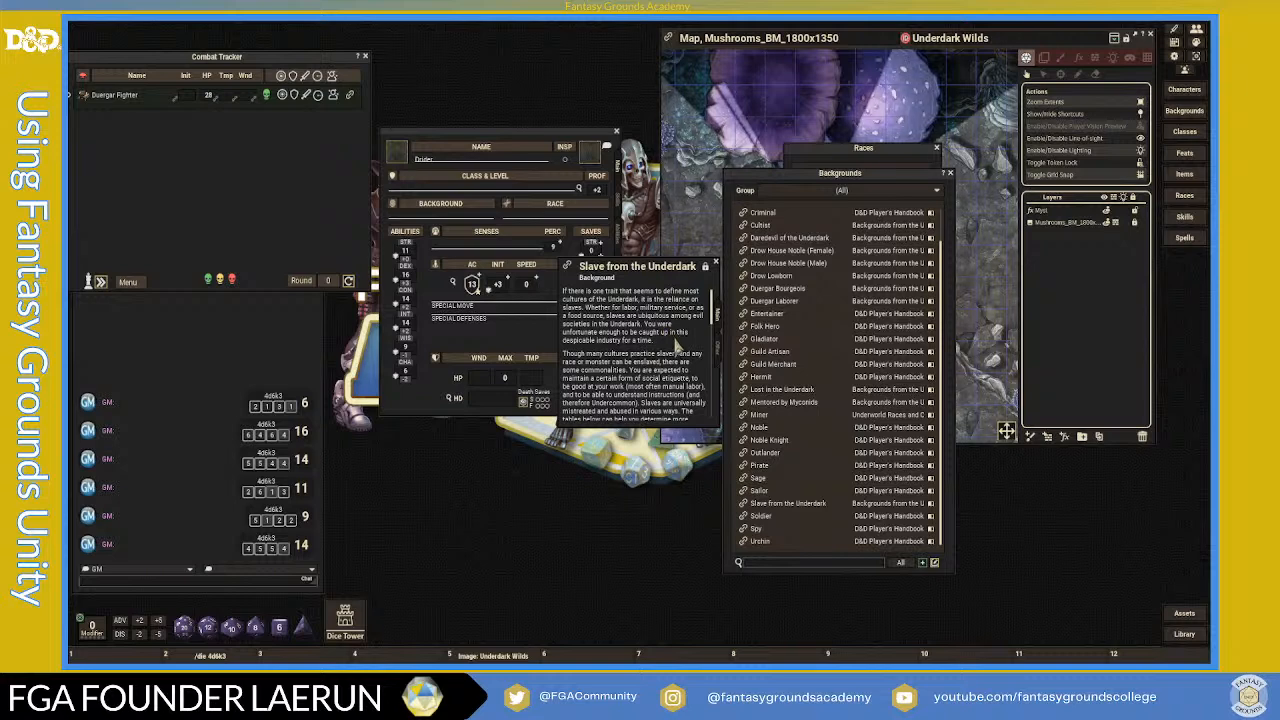
scroll(677, 346, down, 2)
scroll(677, 344, down, 5)
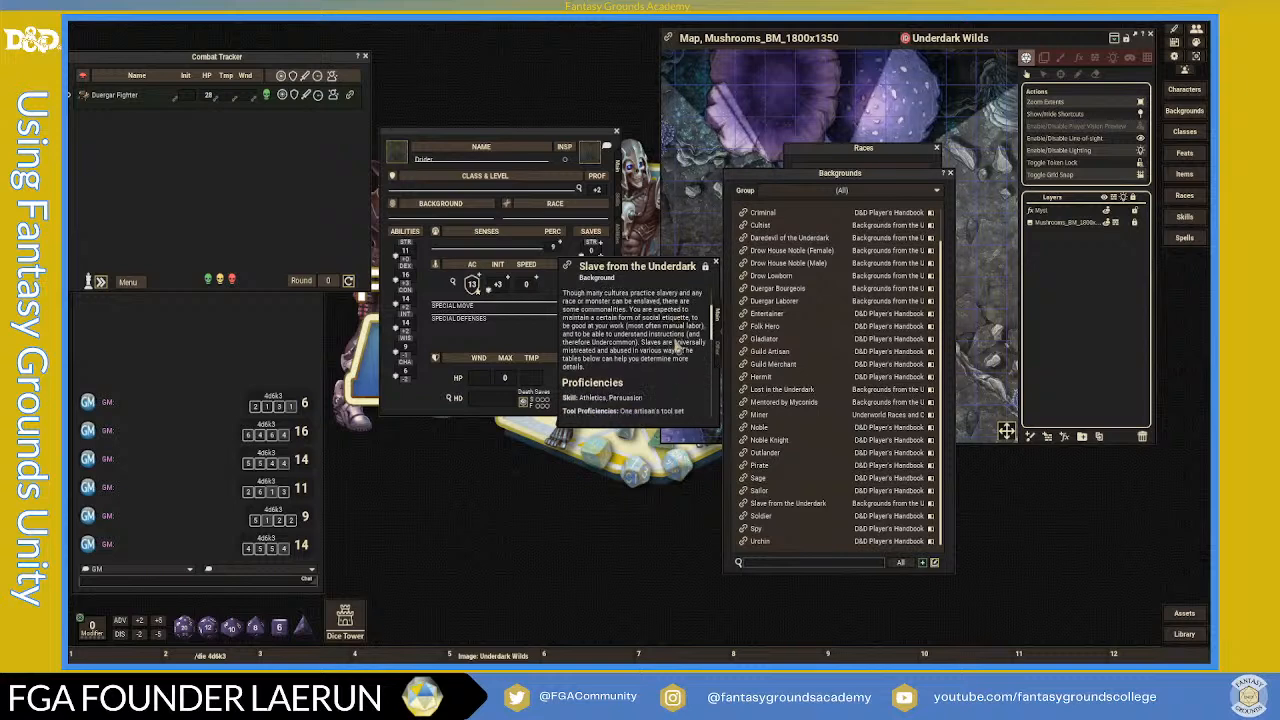
scroll(677, 346, down, 4)
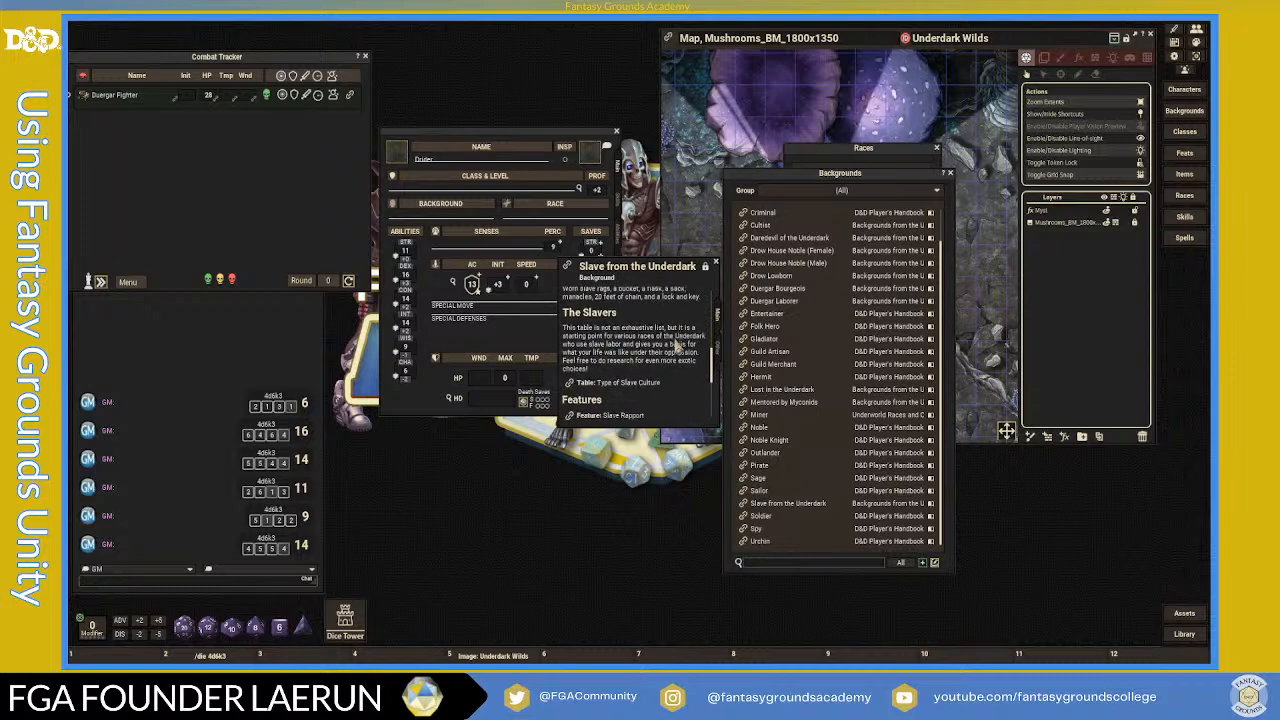
scroll(677, 346, down, 8)
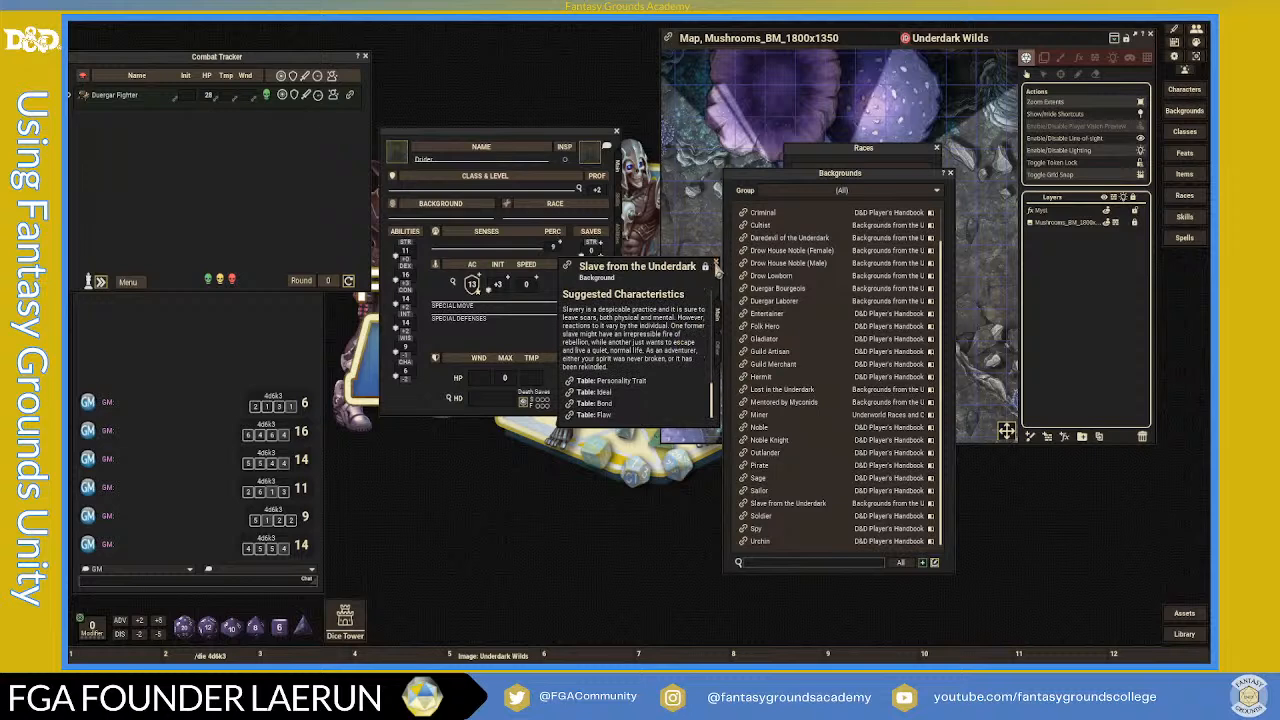
click(715, 263)
- Review the Lost in the Underdark, Drow Lowborn and Outlander backgrounds, closing each afterward
click(776, 389)
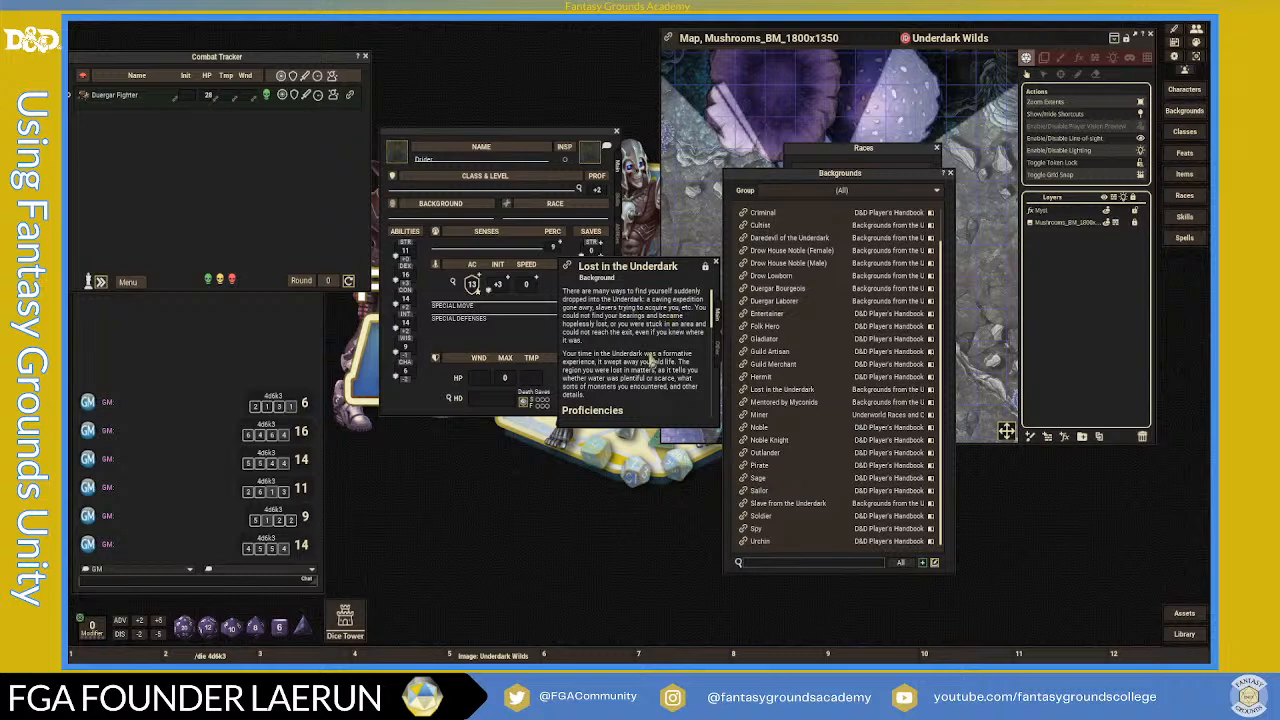
click(715, 263)
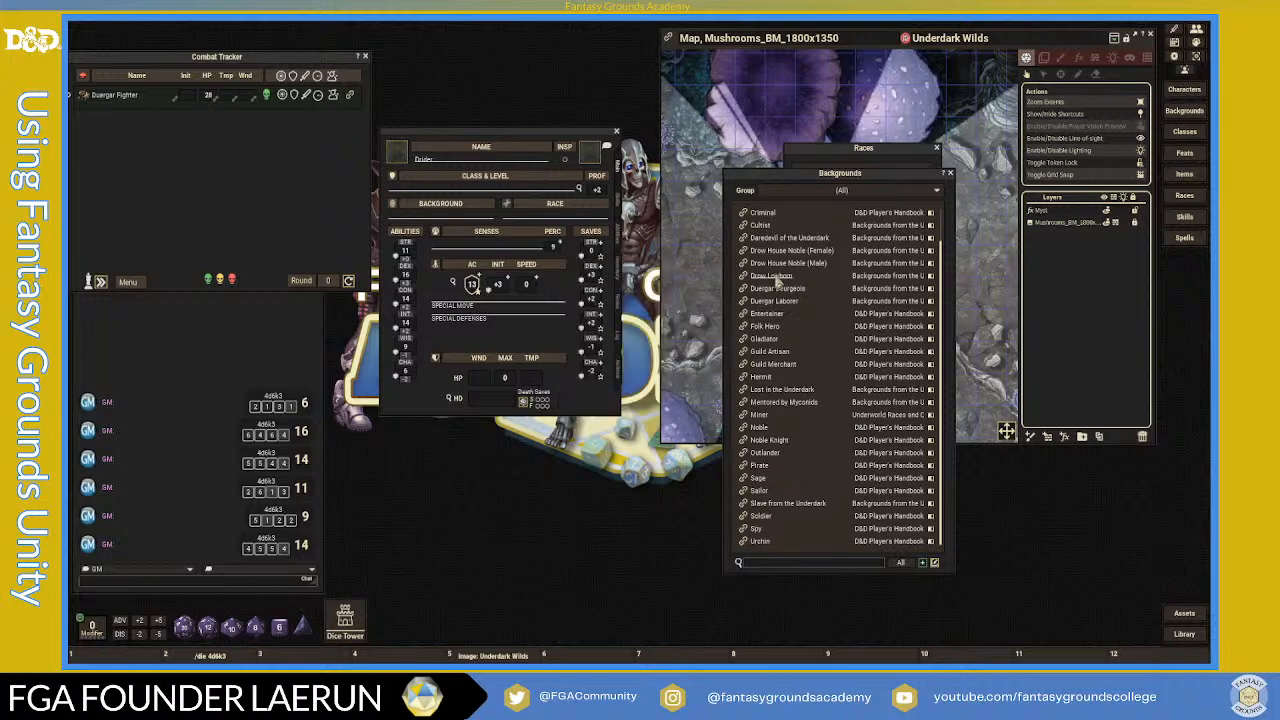
click(762, 276)
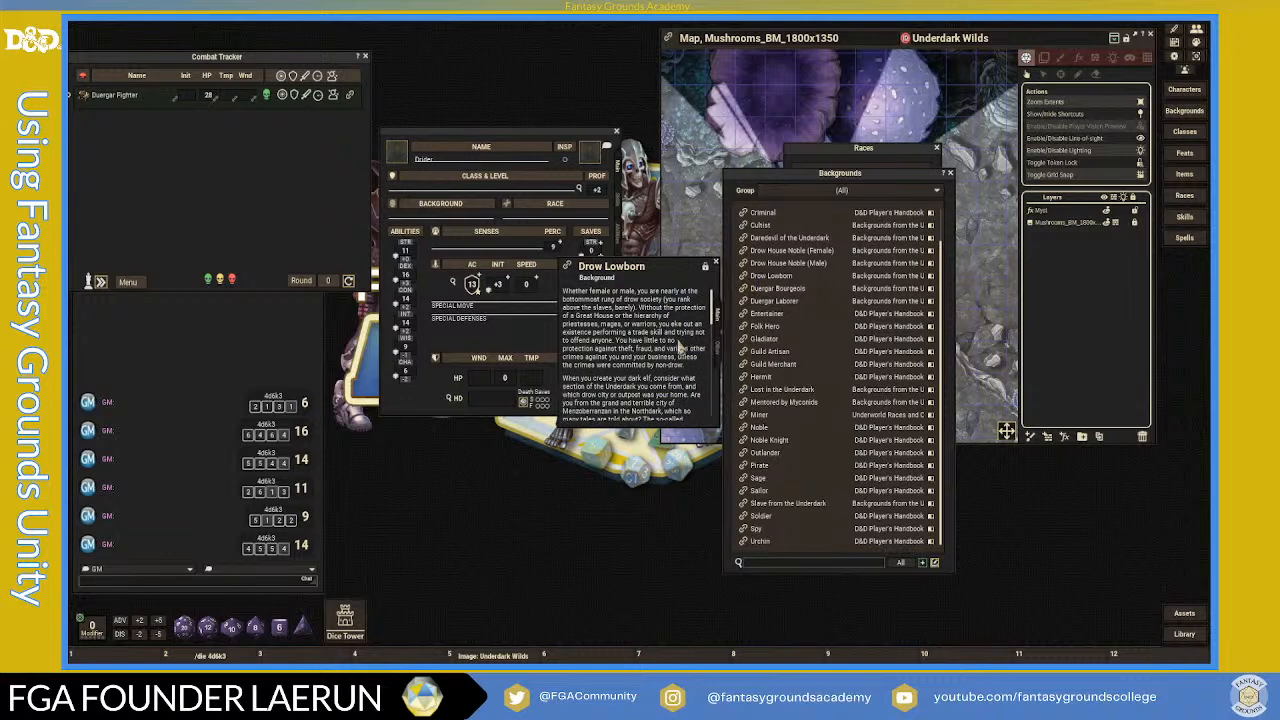
scroll(680, 345, down, 5)
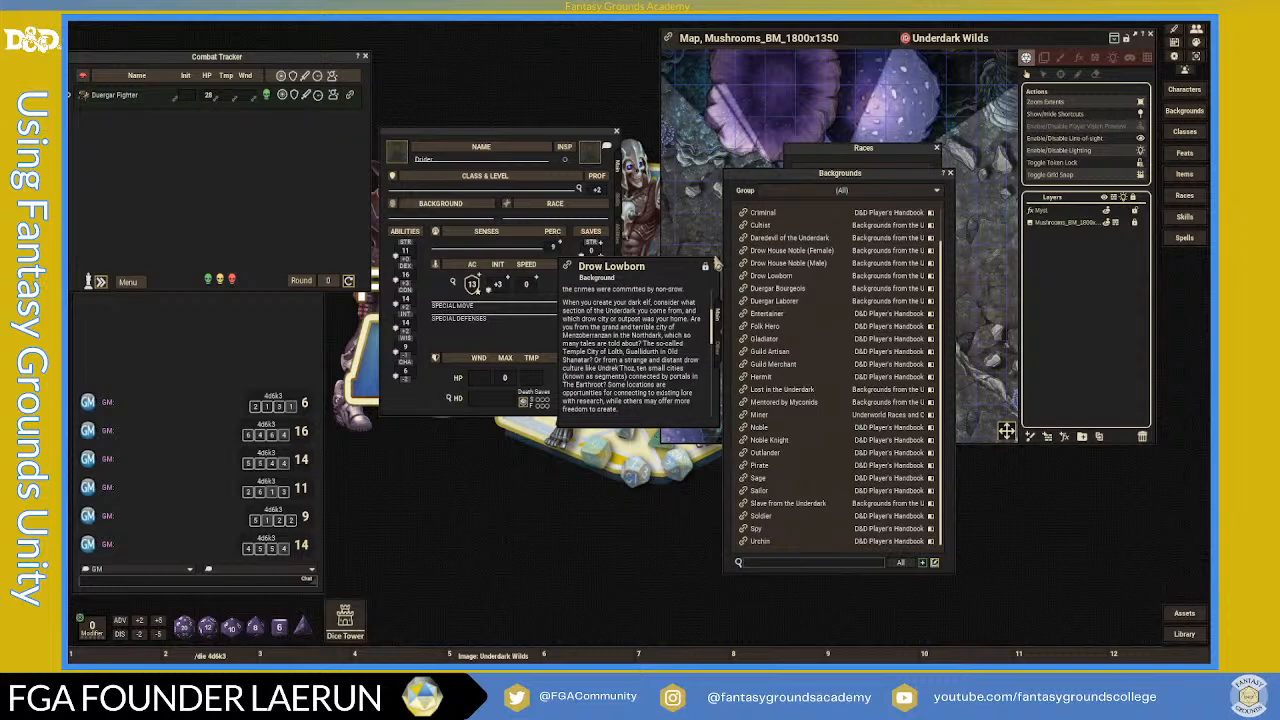
click(717, 268)
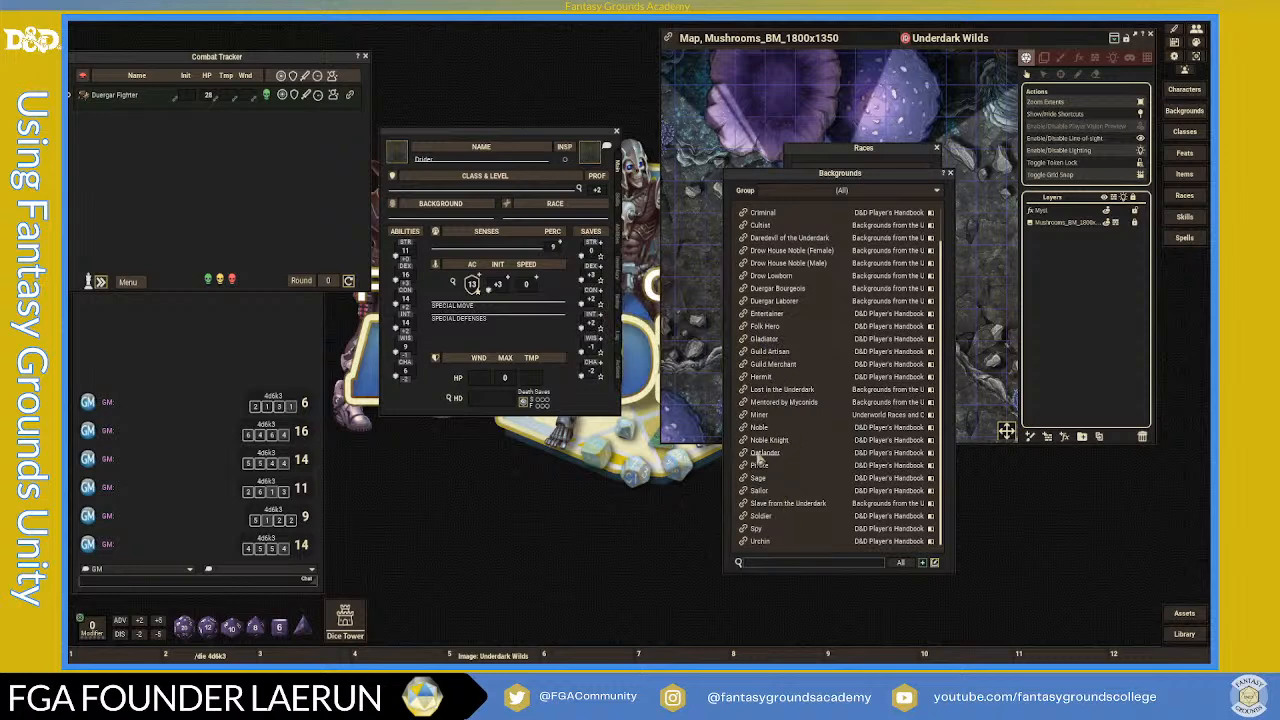
click(743, 453)
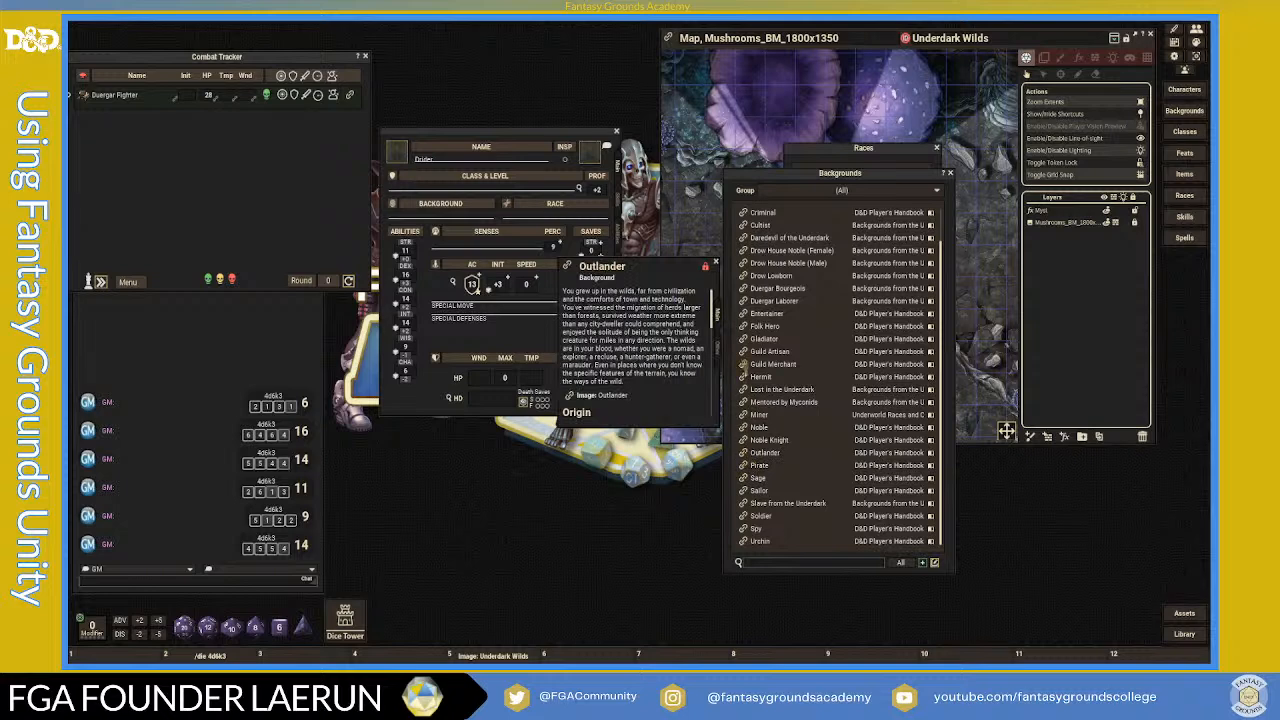
click(717, 268)
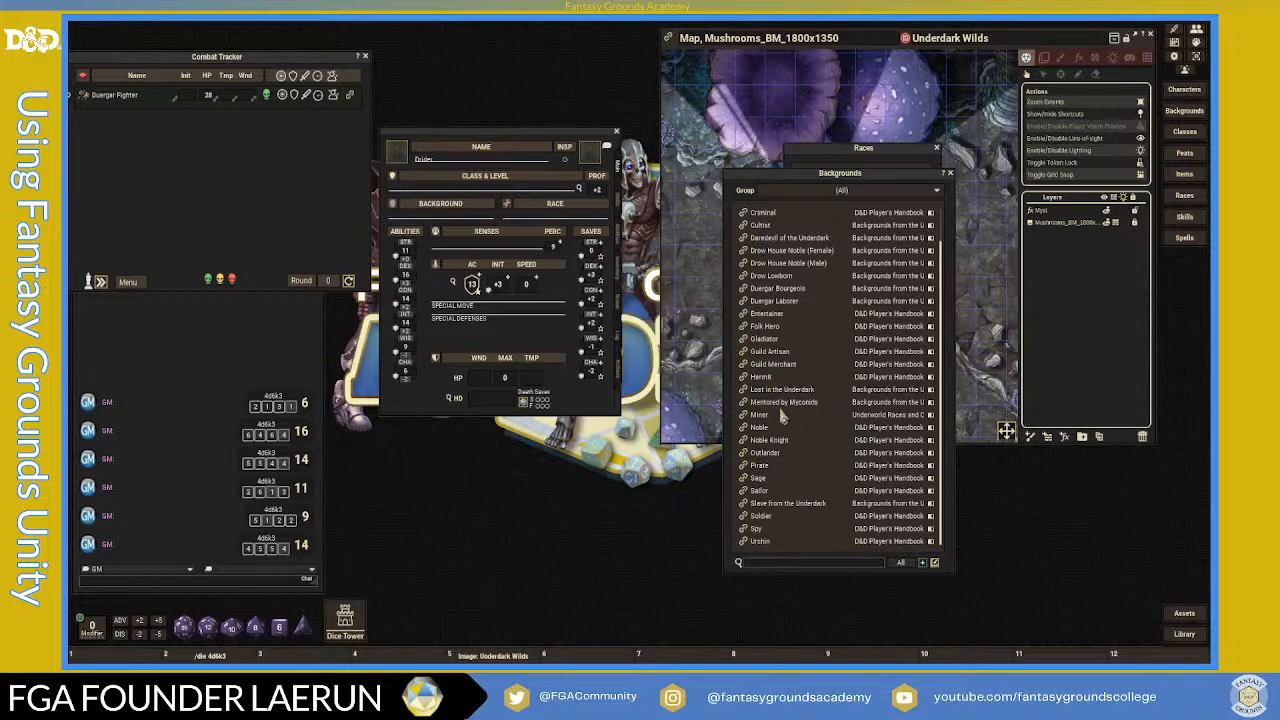
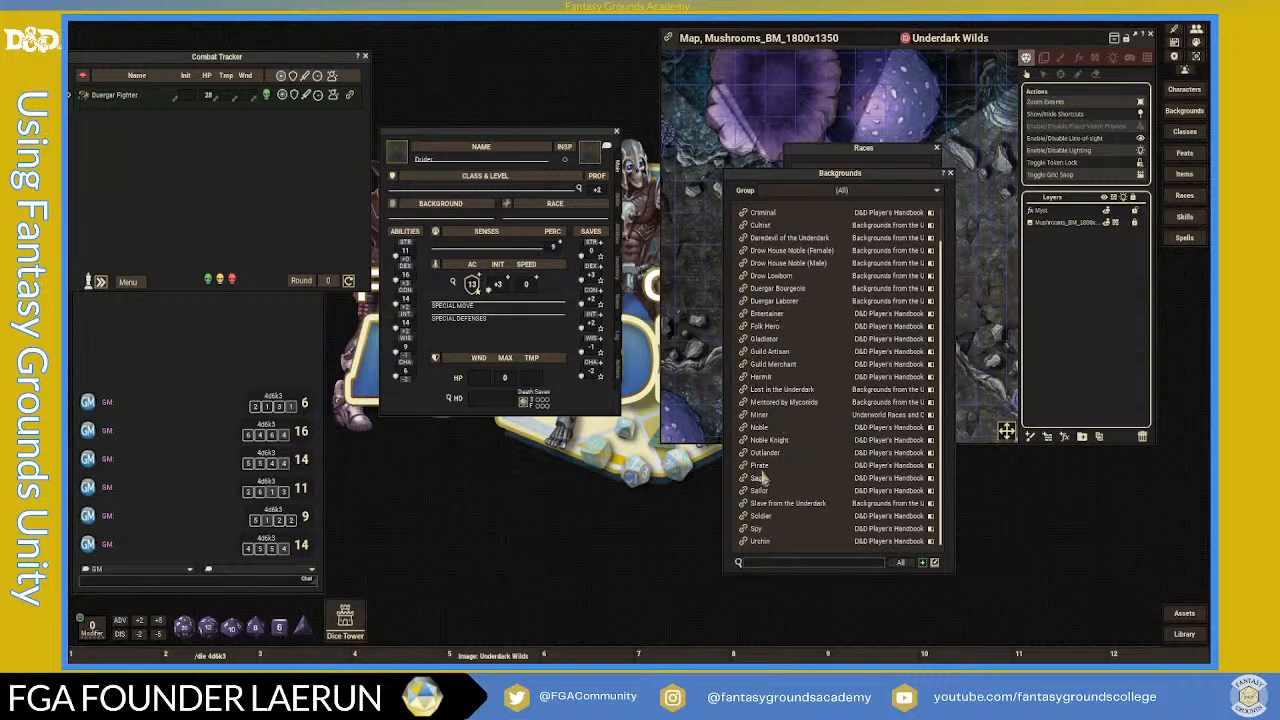
- Drag Outlander onto the character's Background field and close the Backgrounds list
click(745, 455)
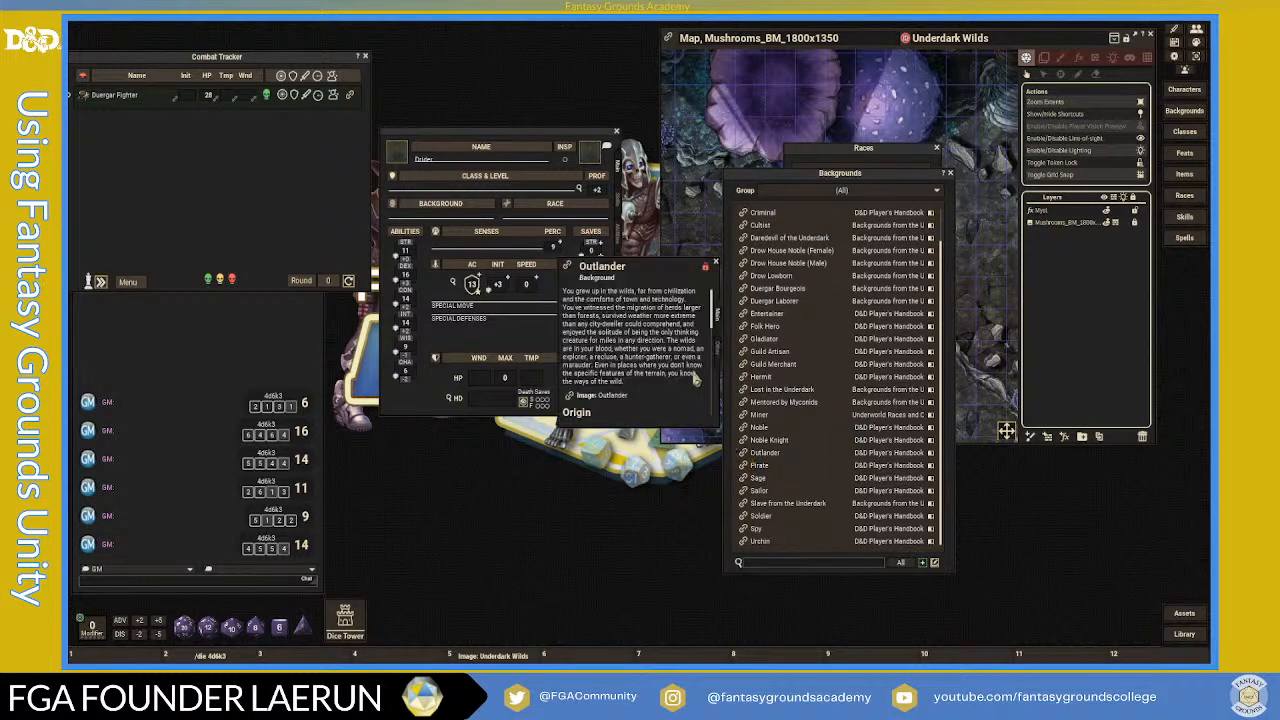
click(716, 269)
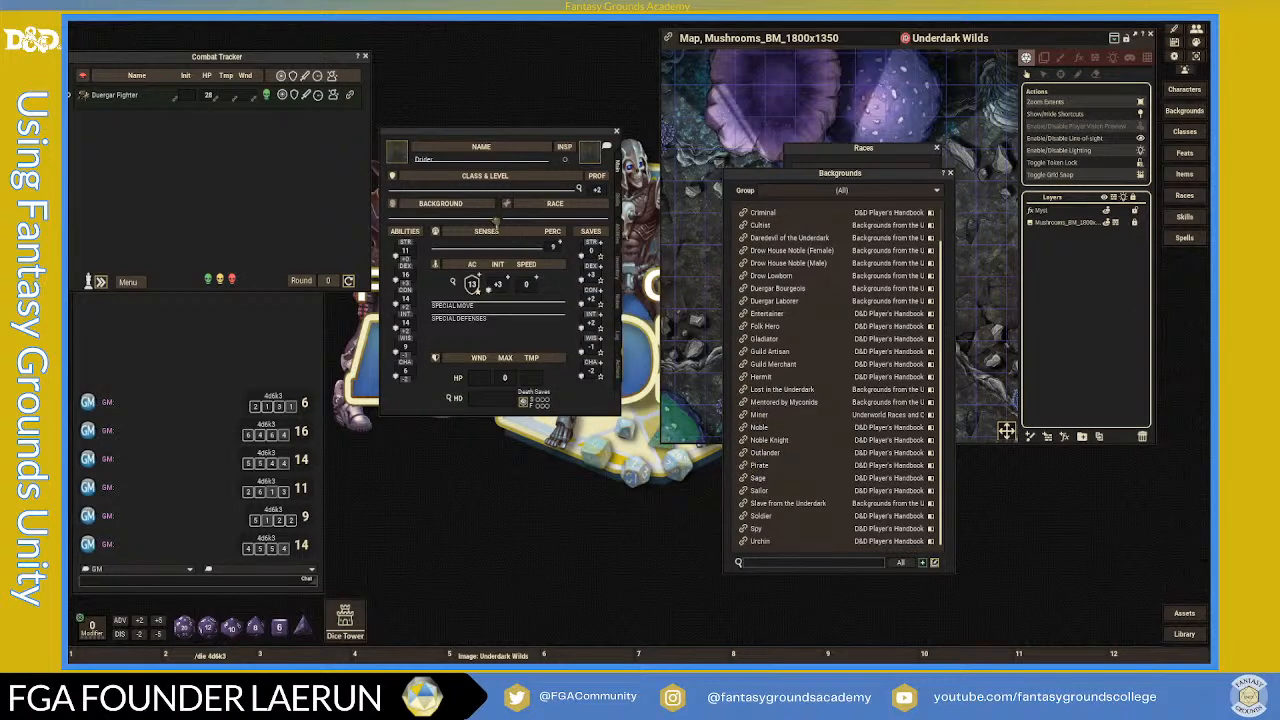
drag(460, 216, 460, 218)
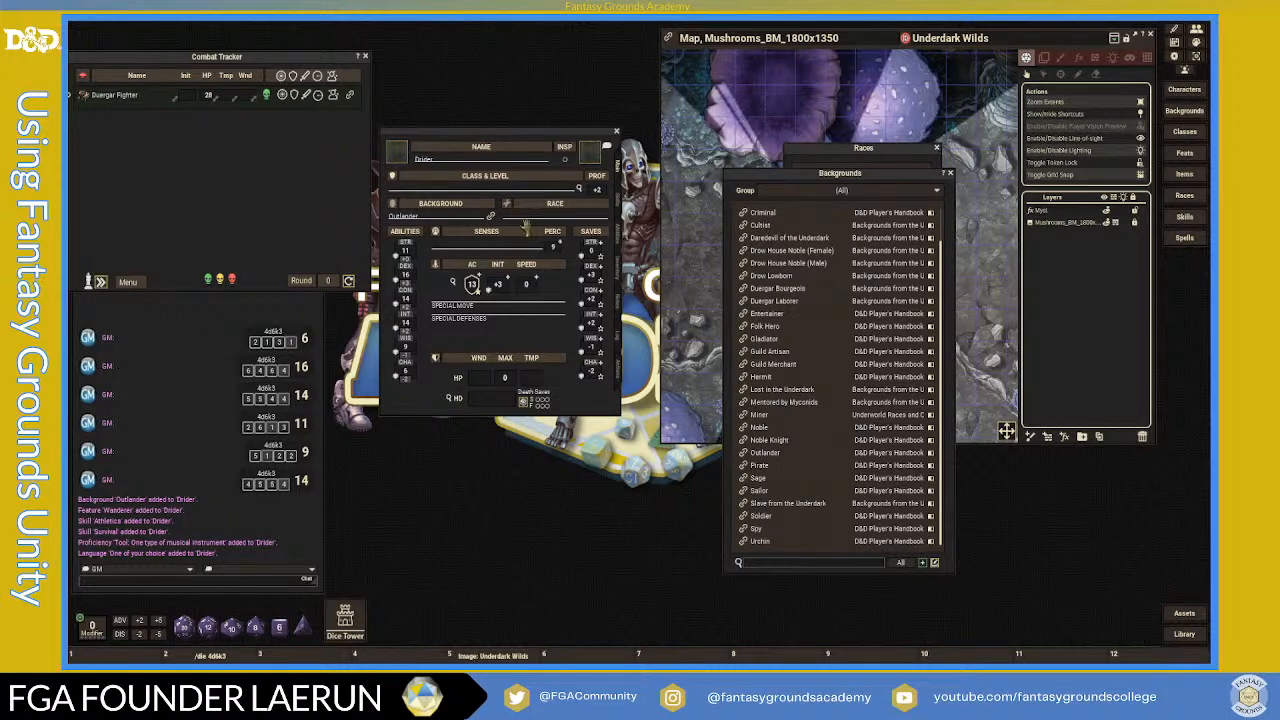
click(955, 181)
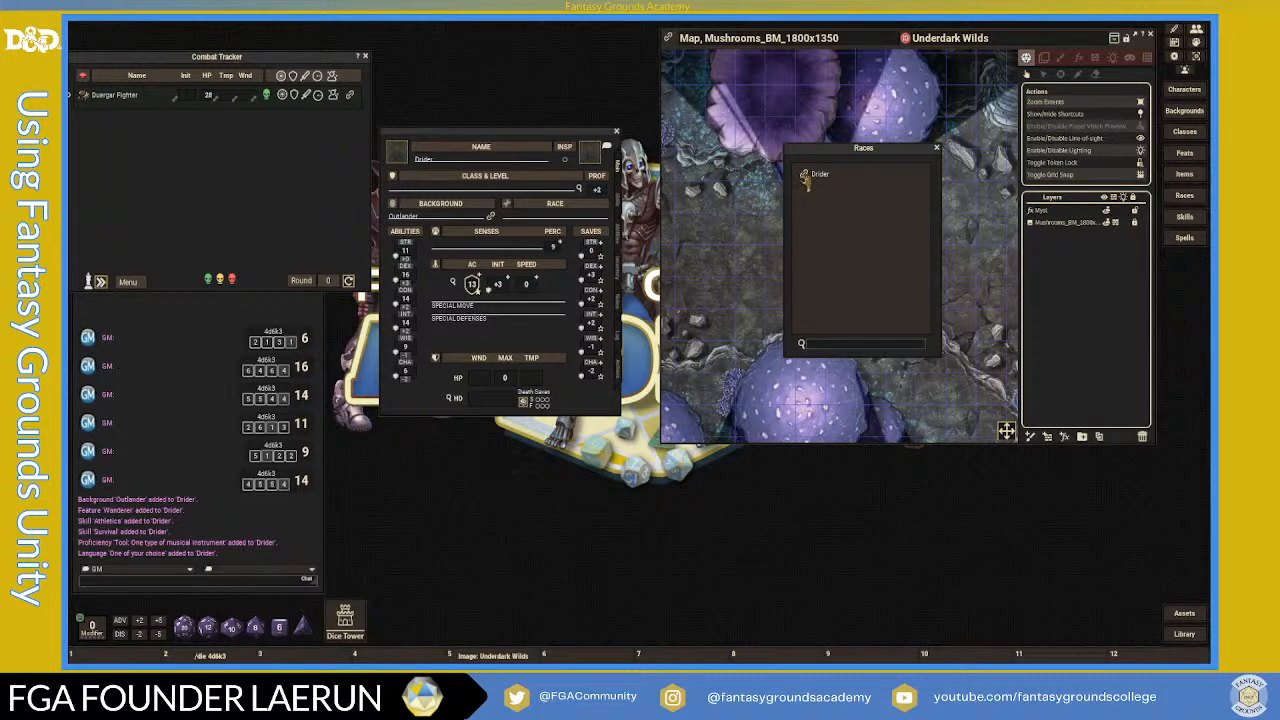
- Set the race to Drider with the Male Drider (Failed Wizard) sub-race and close the Races list
drag(676, 196, 552, 217)
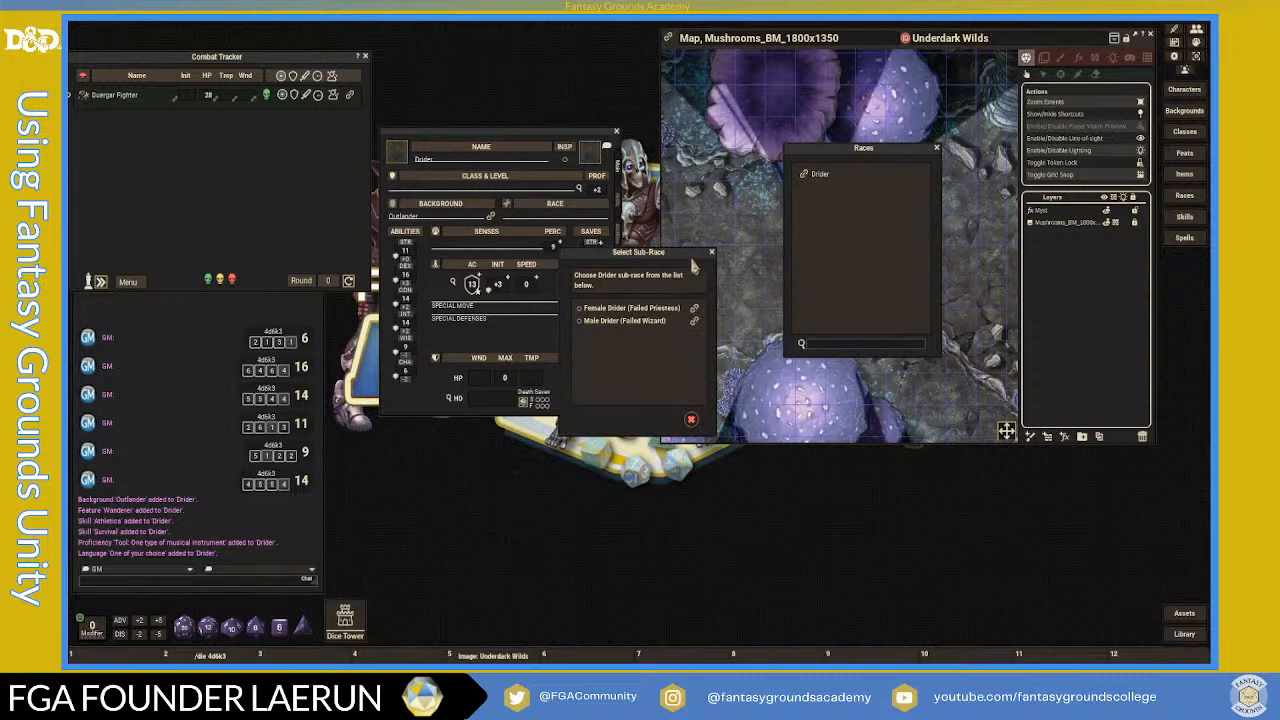
drag(687, 256, 746, 139)
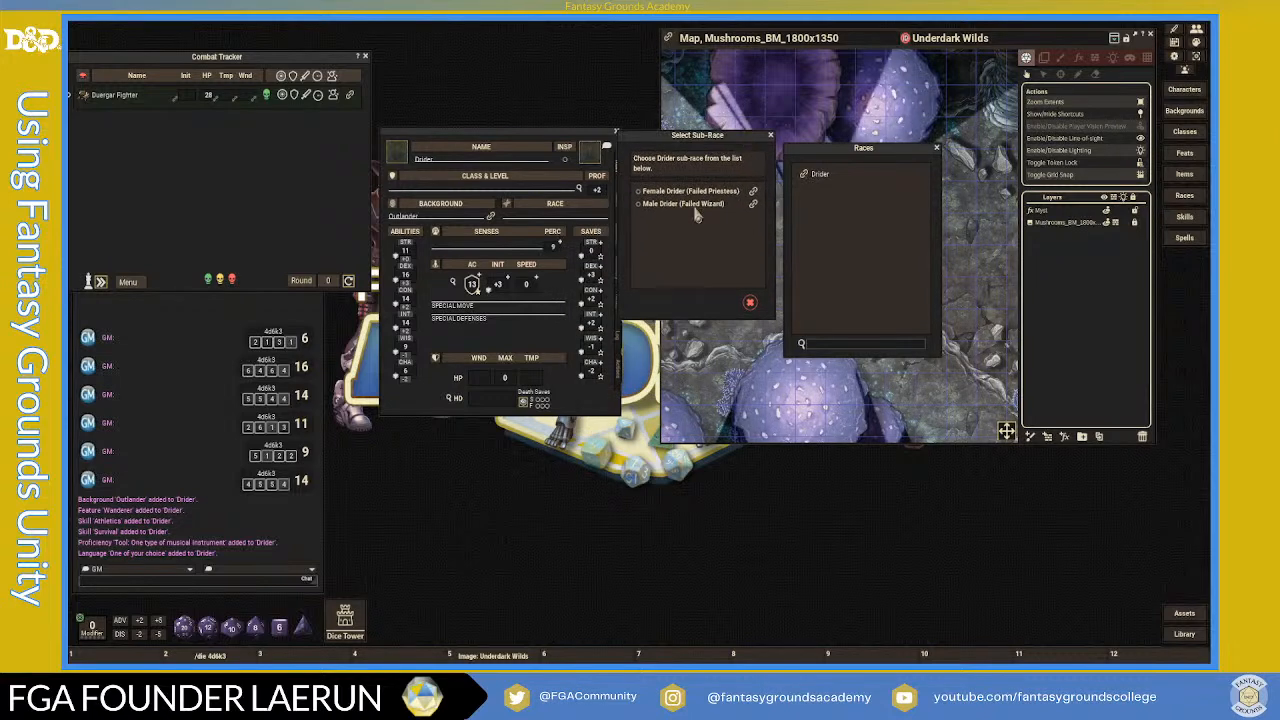
click(936, 147)
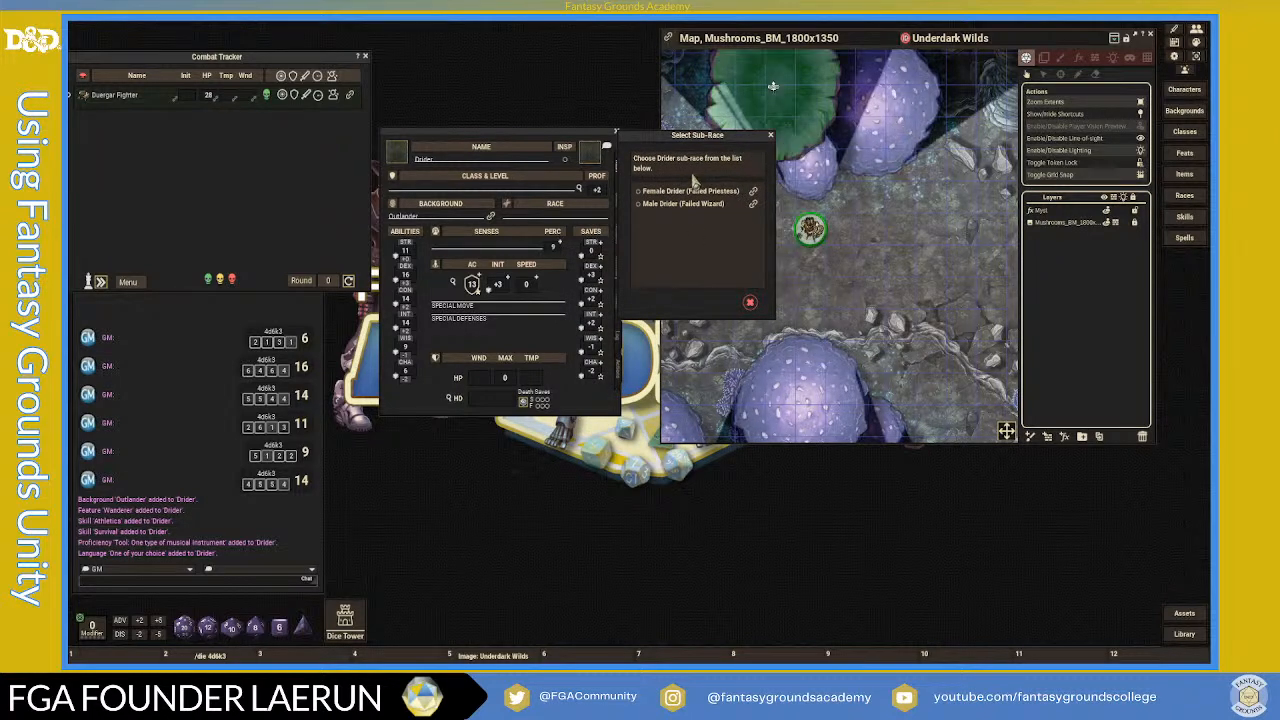
click(641, 204)
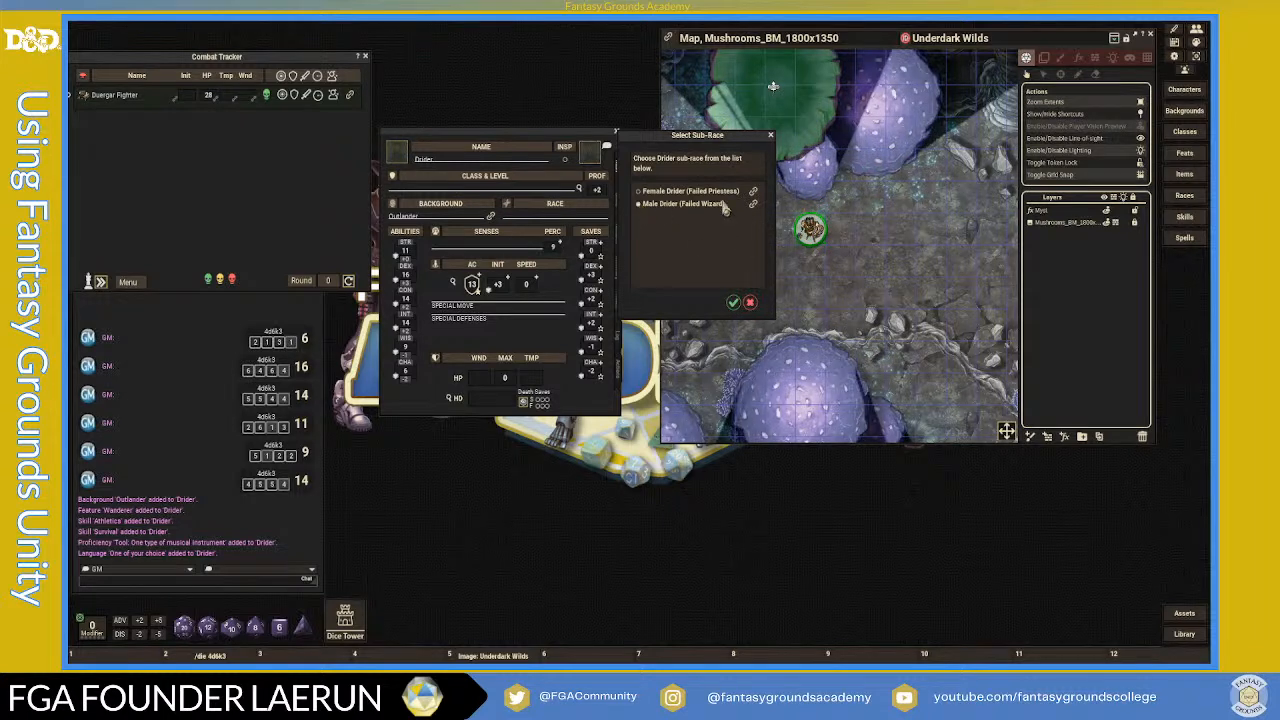
click(734, 304)
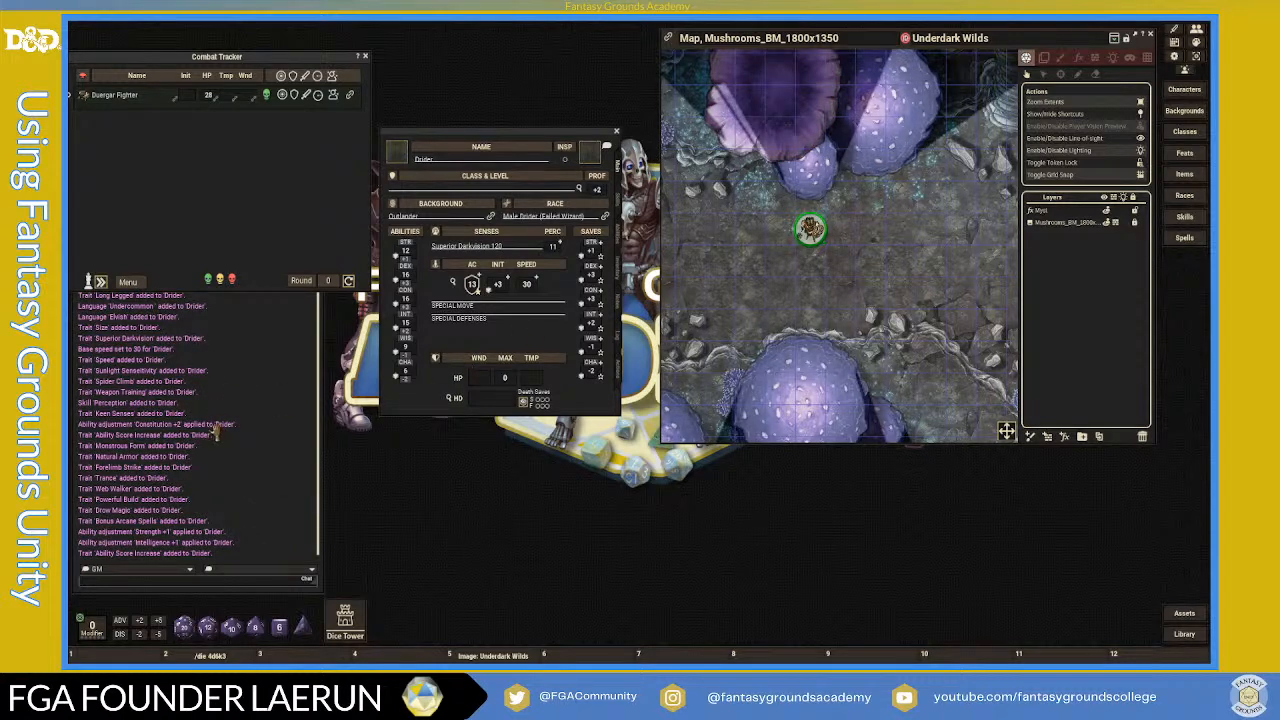
scroll(215, 430, up, 2)
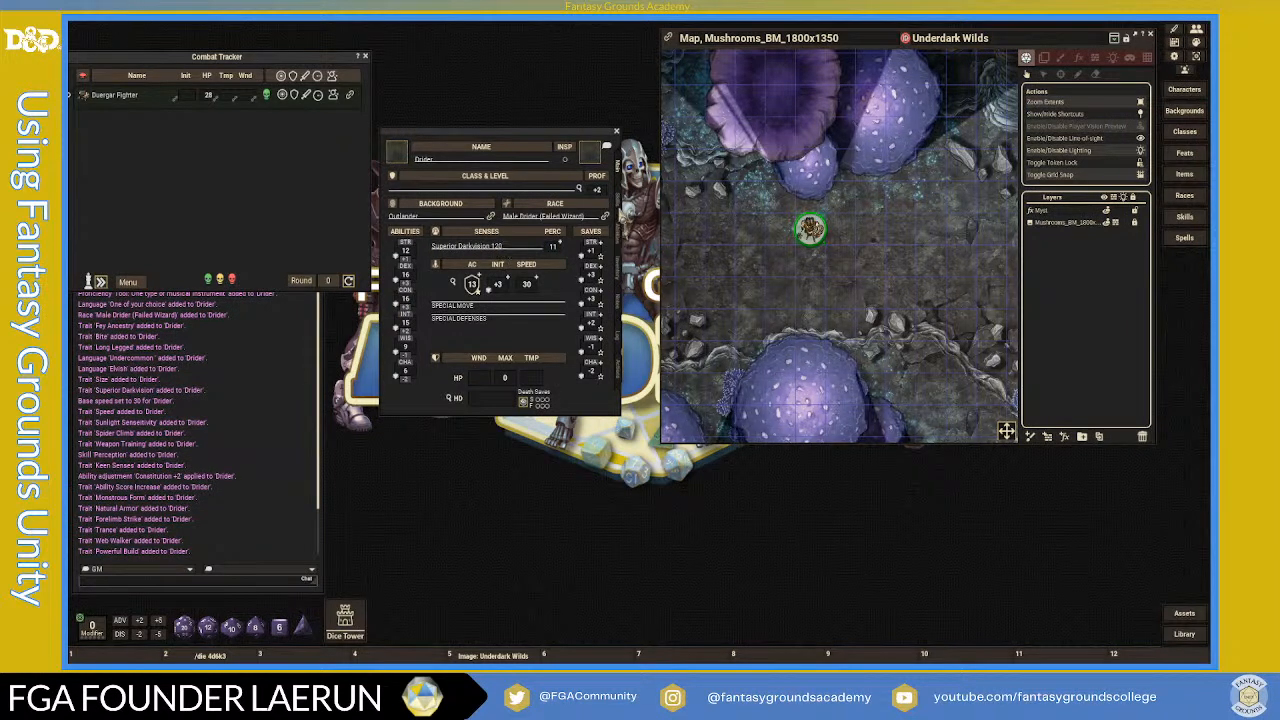
- Read the Drow Magic, Bonus Arcane Spells, Bite and Powerful Build racial traits
click(621, 232)
scroll(495, 295, down, 2)
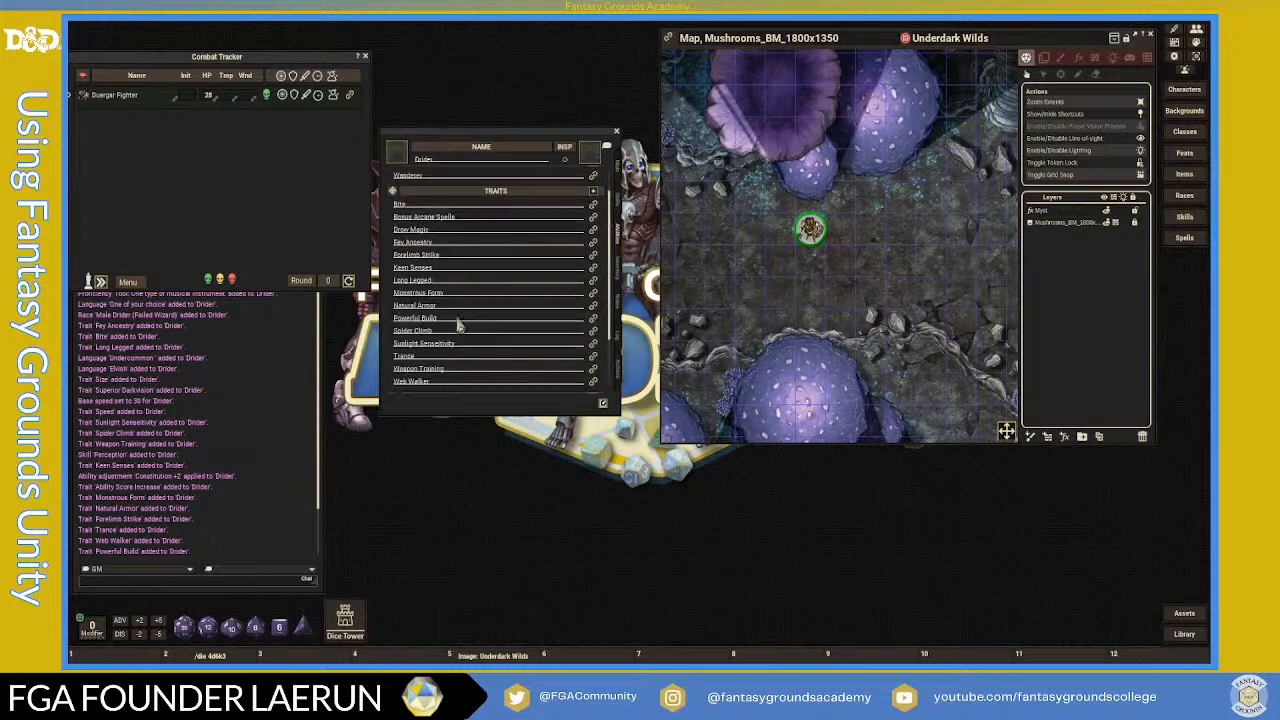
scroll(438, 368, down, 2)
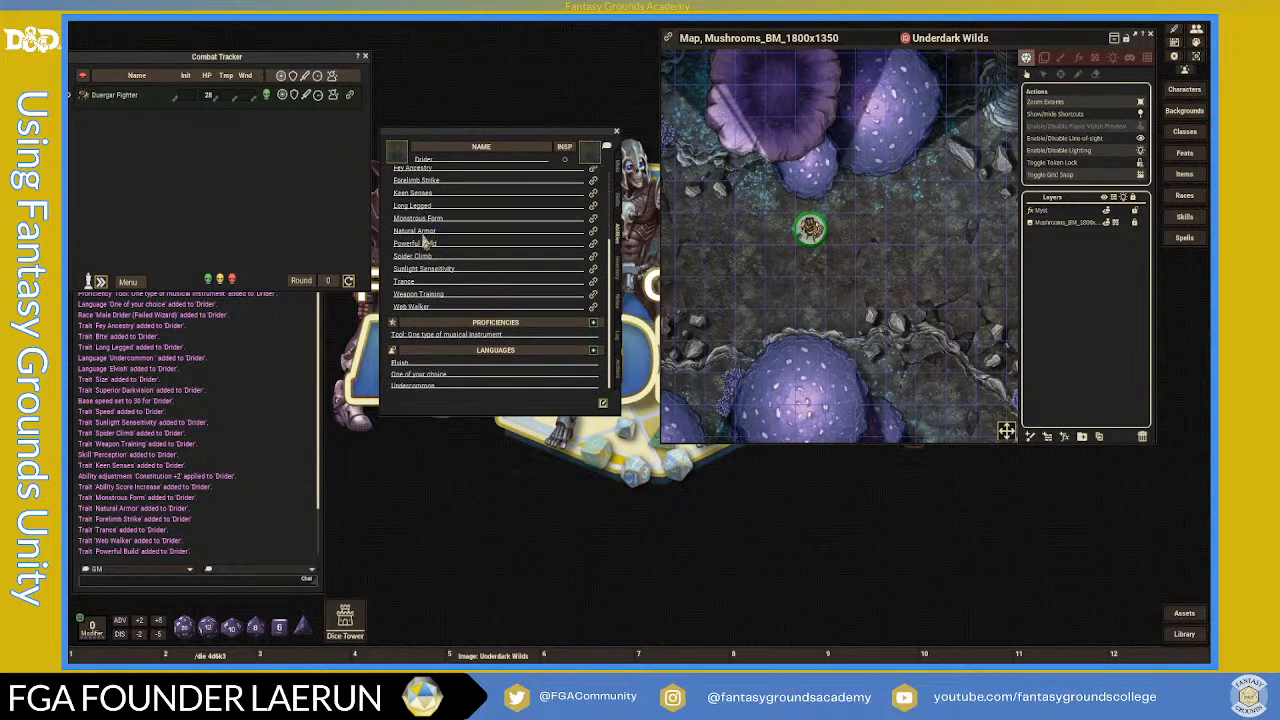
scroll(467, 275, up, 3)
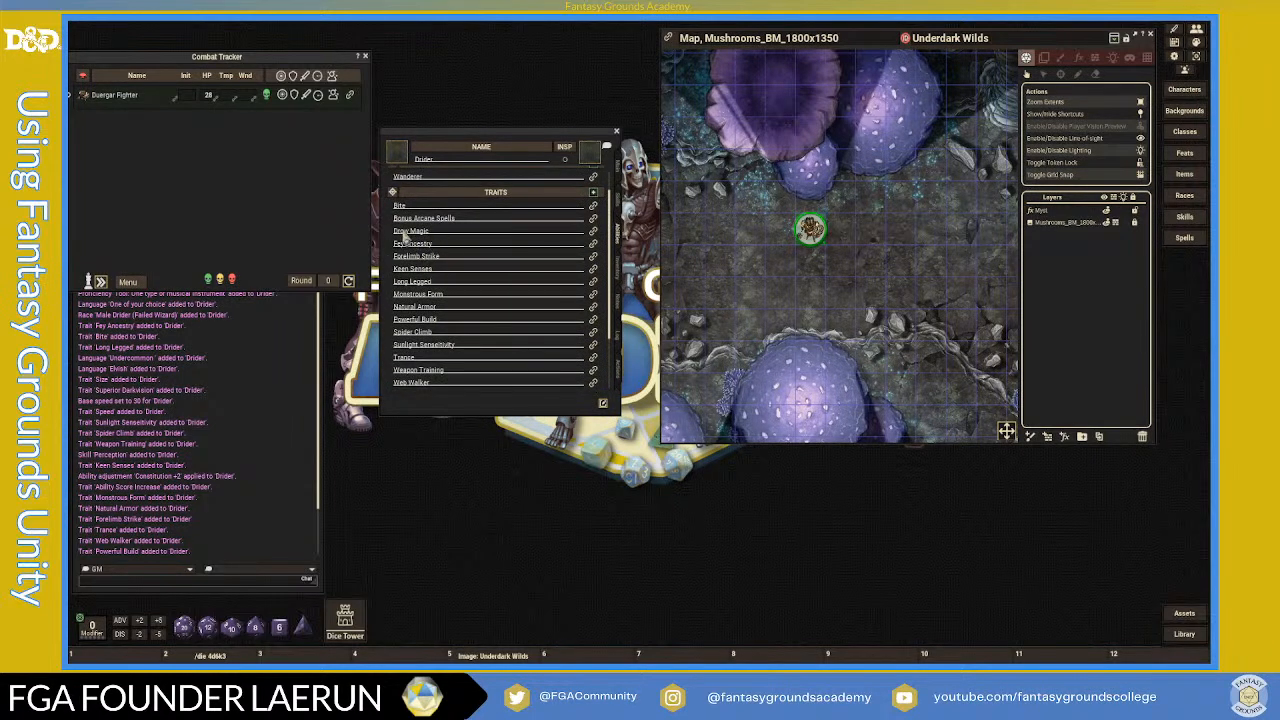
scroll(411, 245, up, 1)
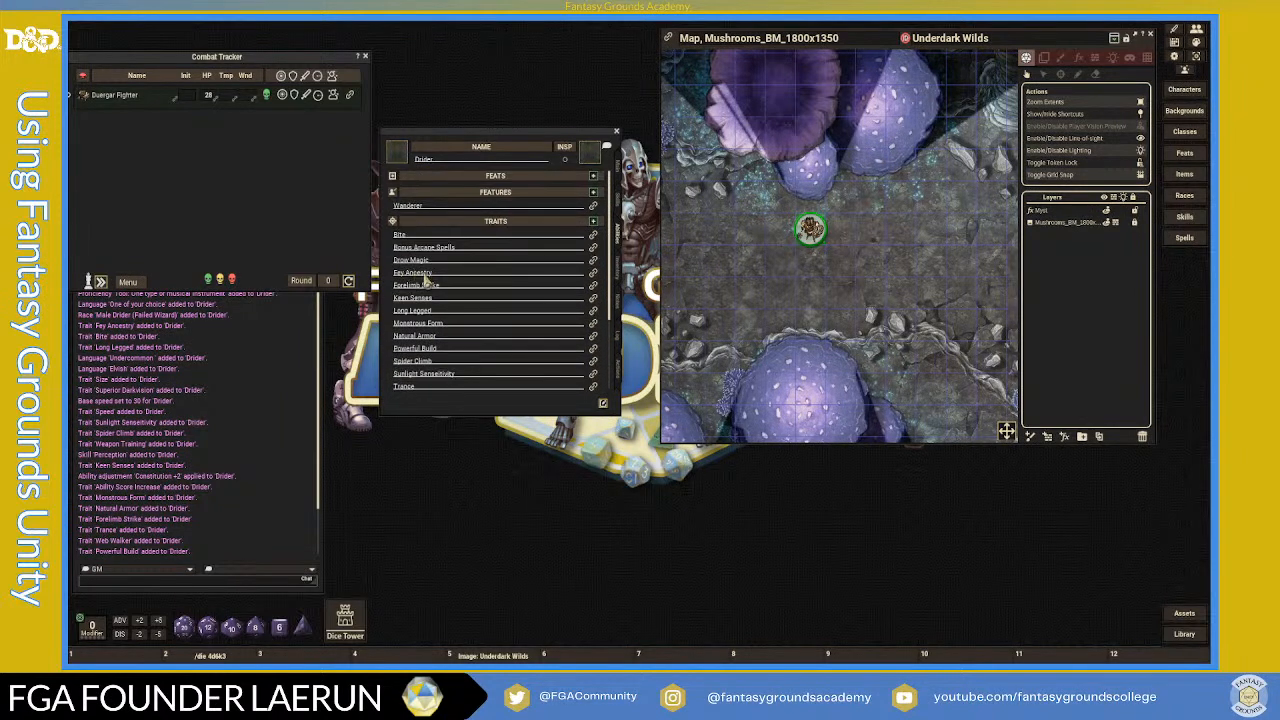
click(594, 260)
click(716, 263)
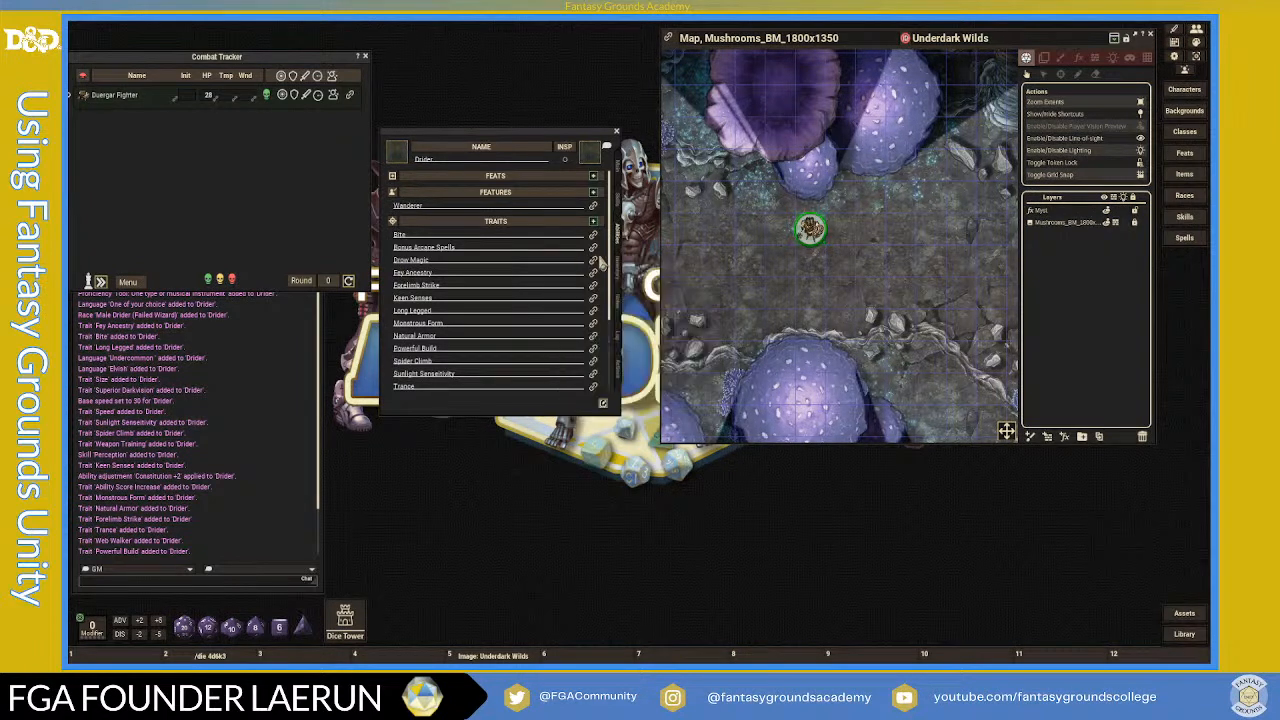
click(593, 247)
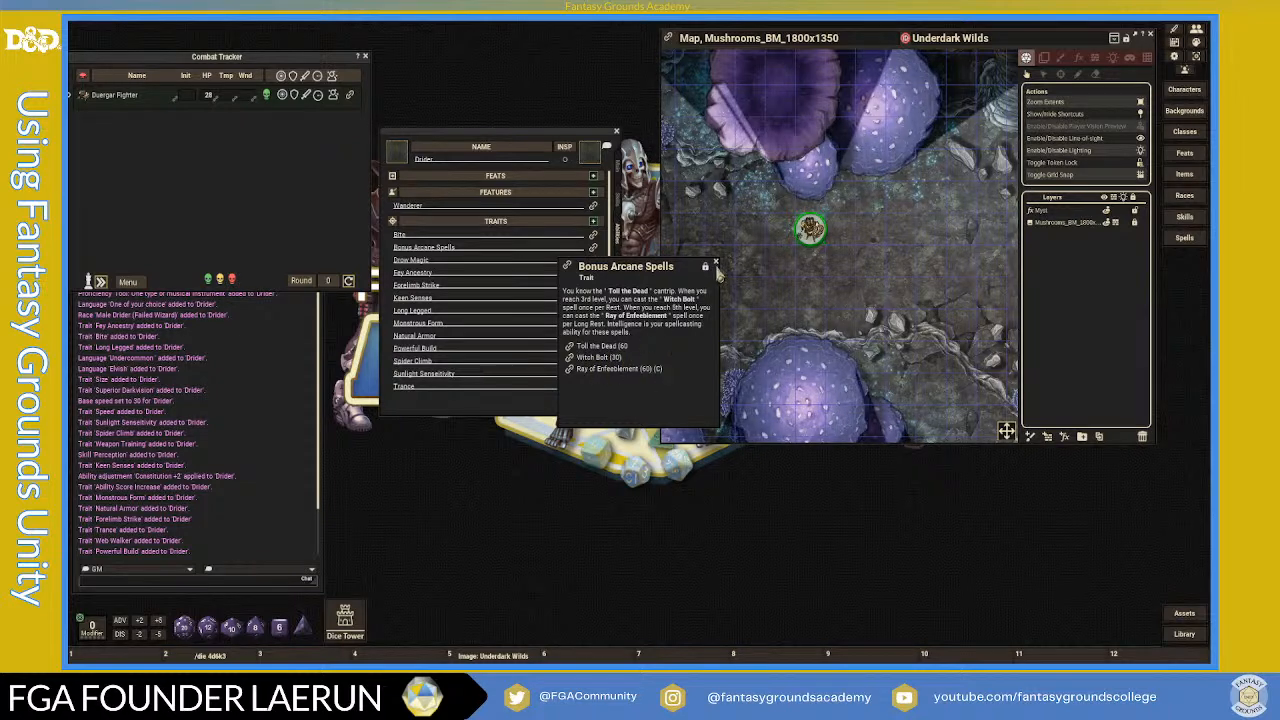
click(716, 267)
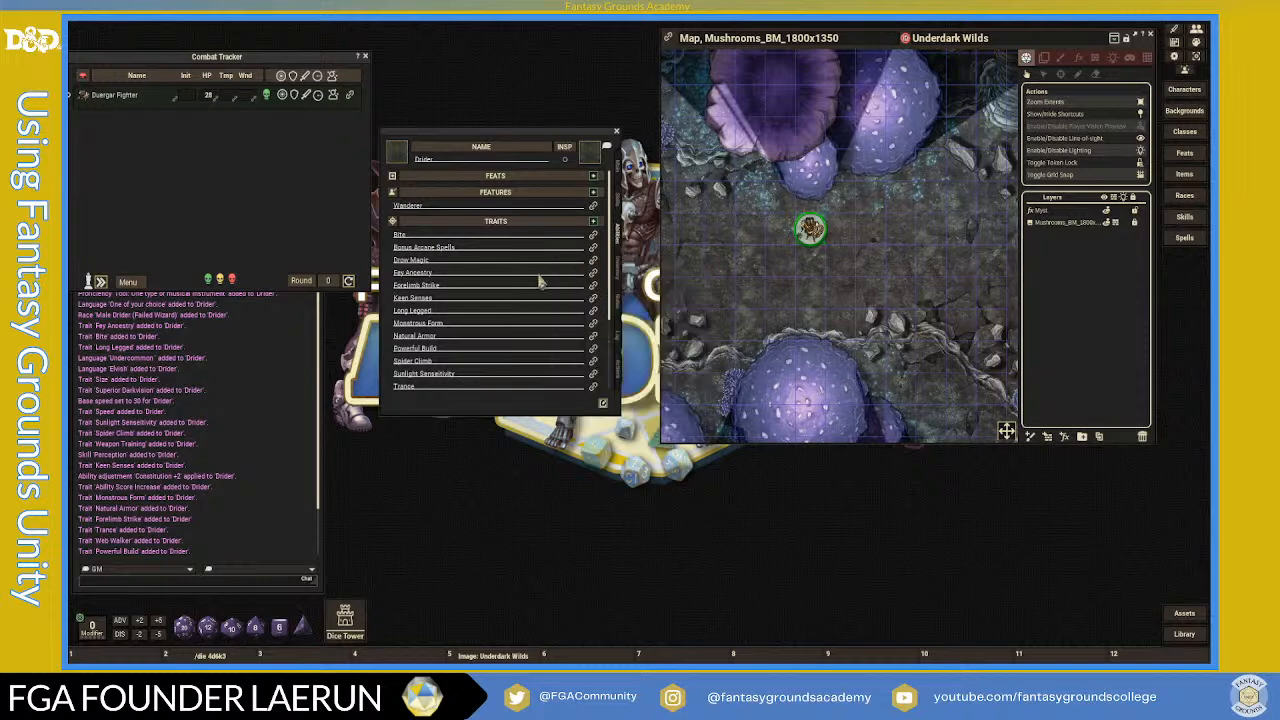
click(593, 236)
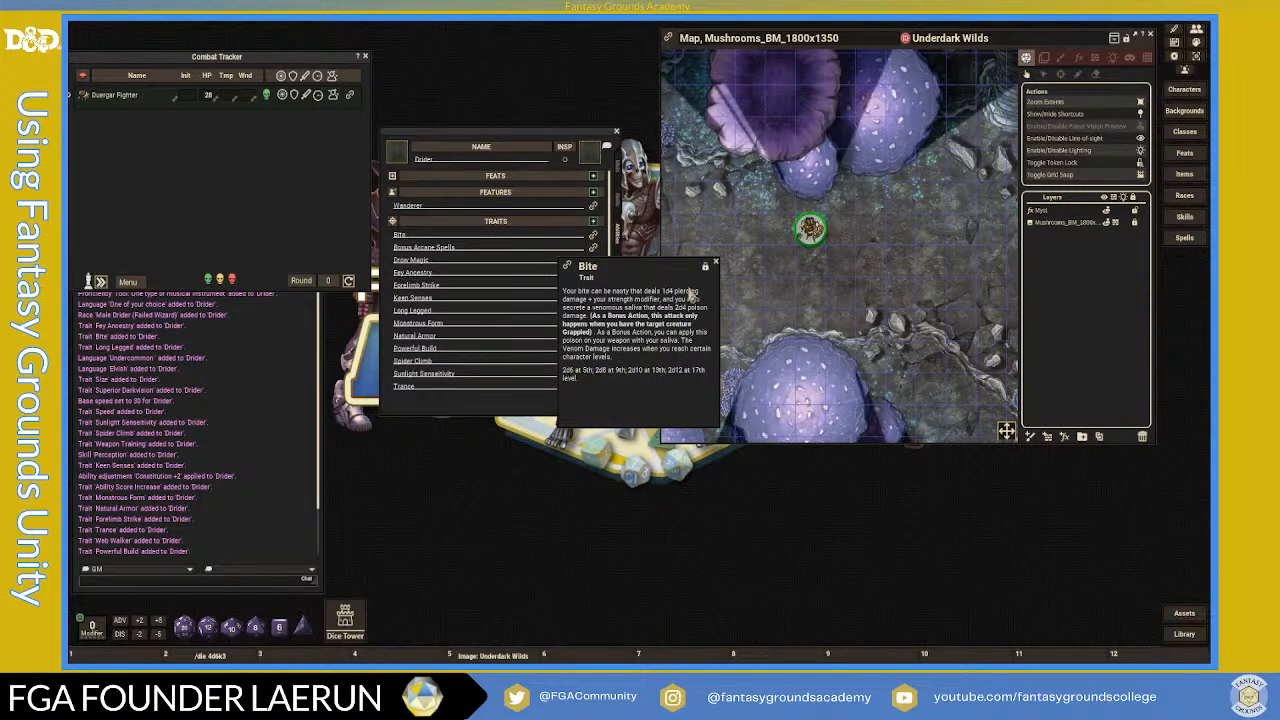
click(716, 264)
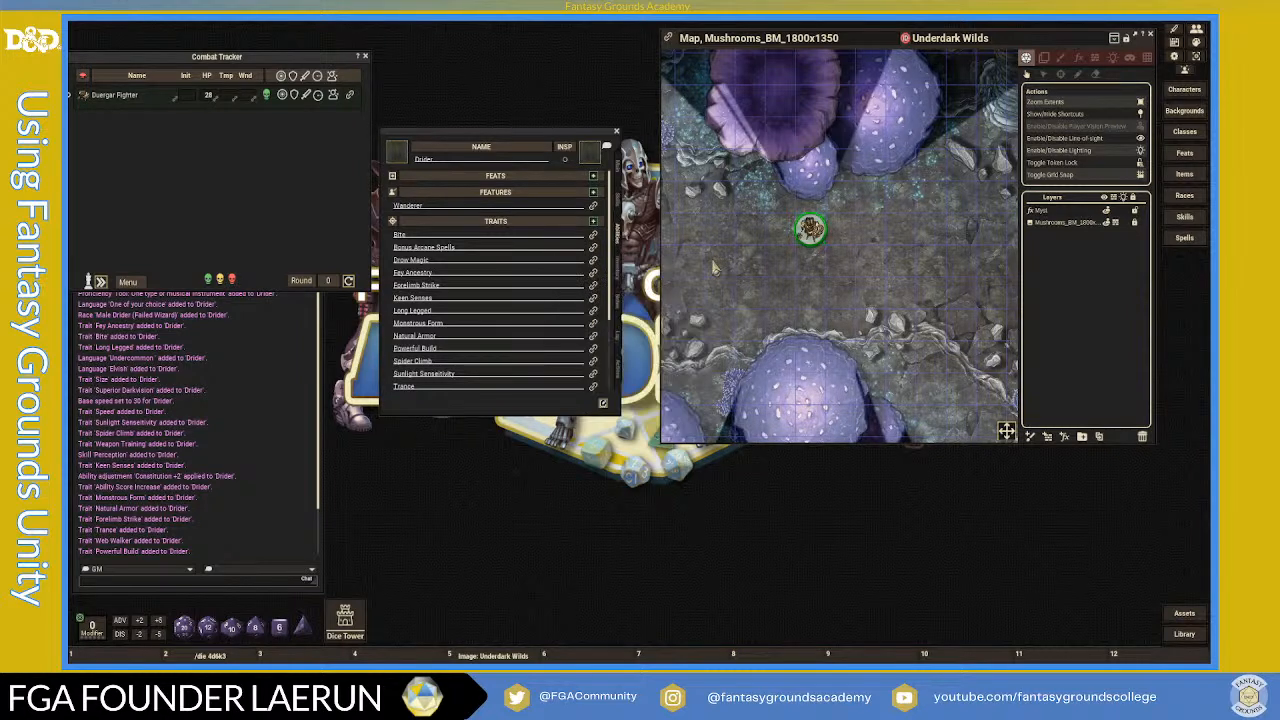
click(593, 350)
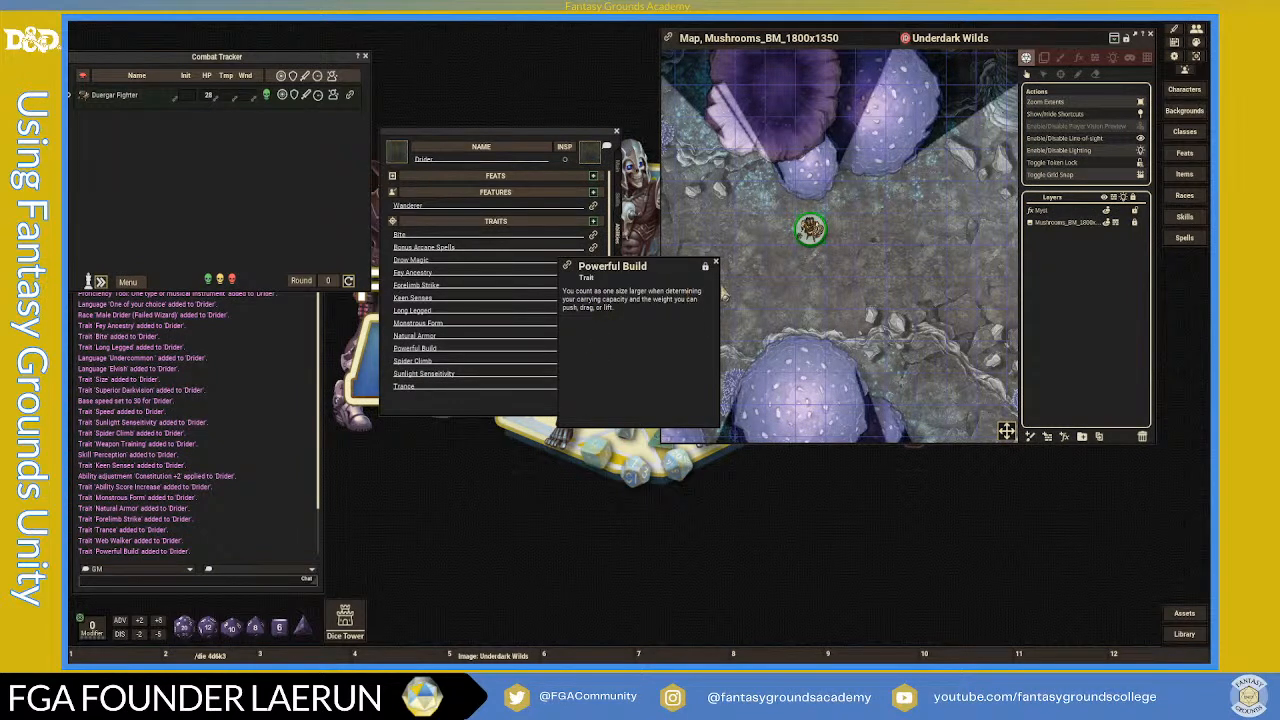
click(716, 266)
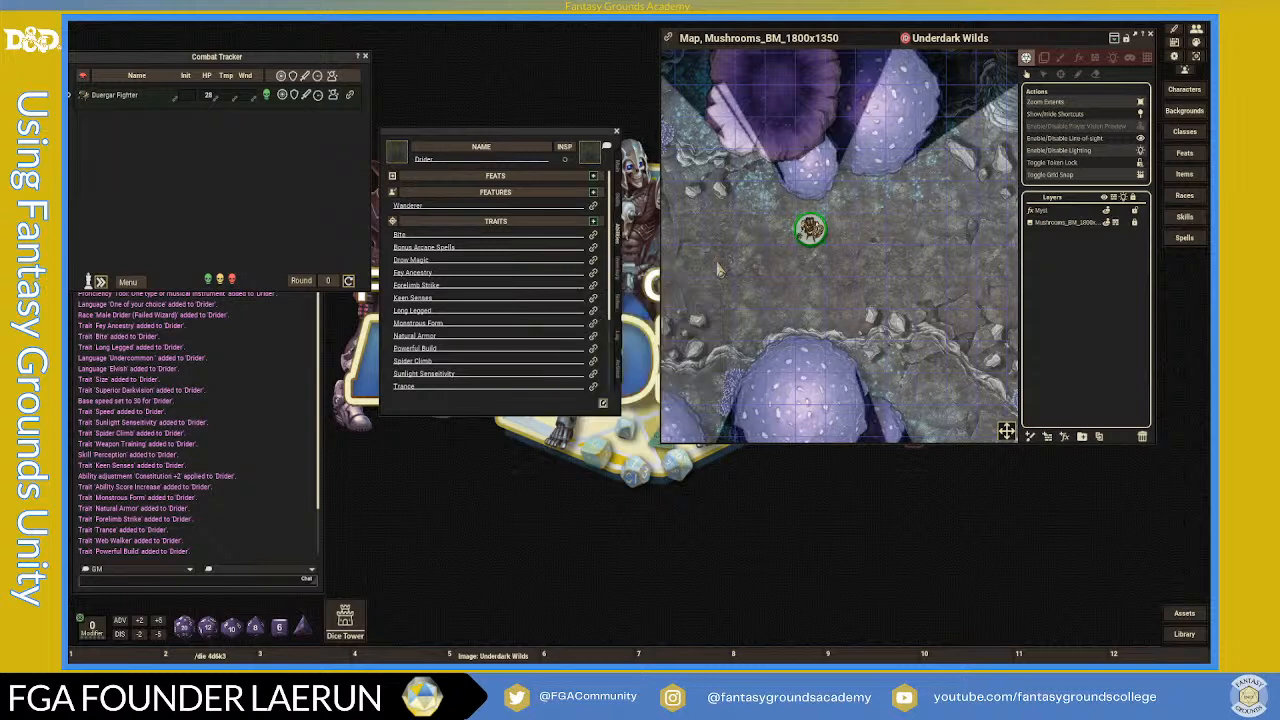
- Read the Web Walker, Long Legged and Forelimb Strike traits, then return to the Main page
scroll(547, 354, down, 2)
scroll(547, 354, down, 1)
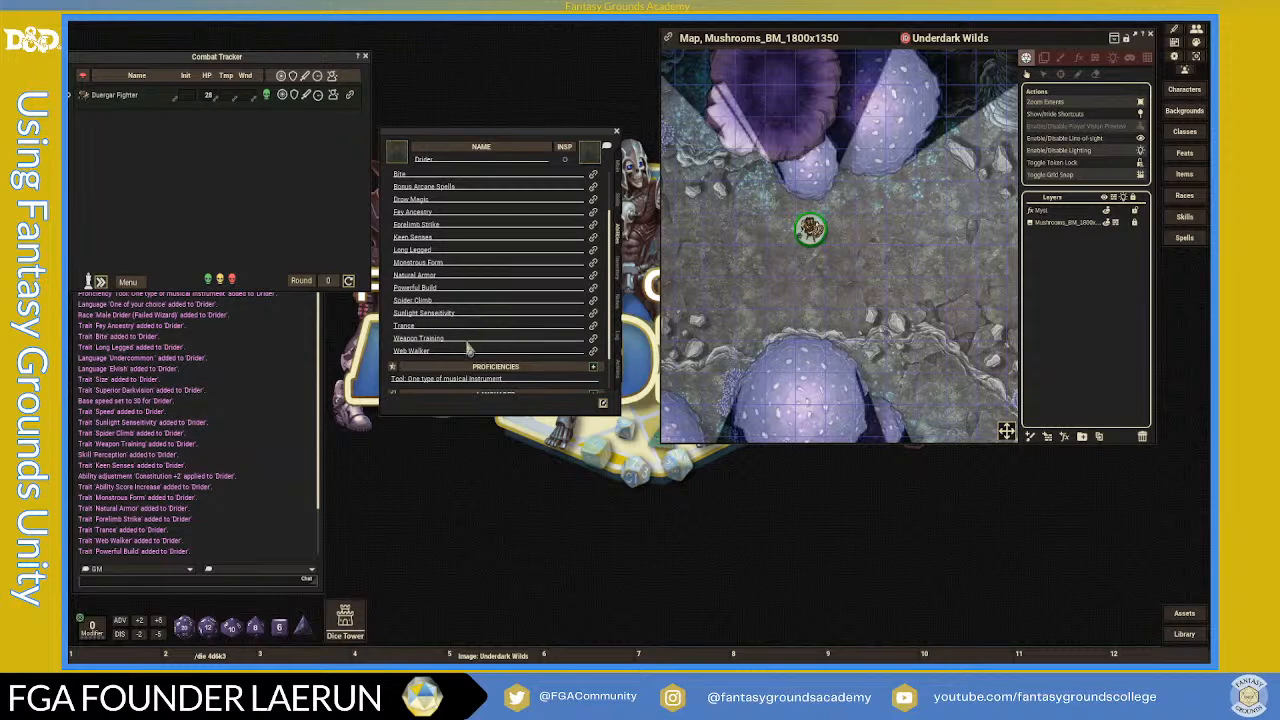
scroll(483, 345, up, 4)
scroll(482, 357, down, 3)
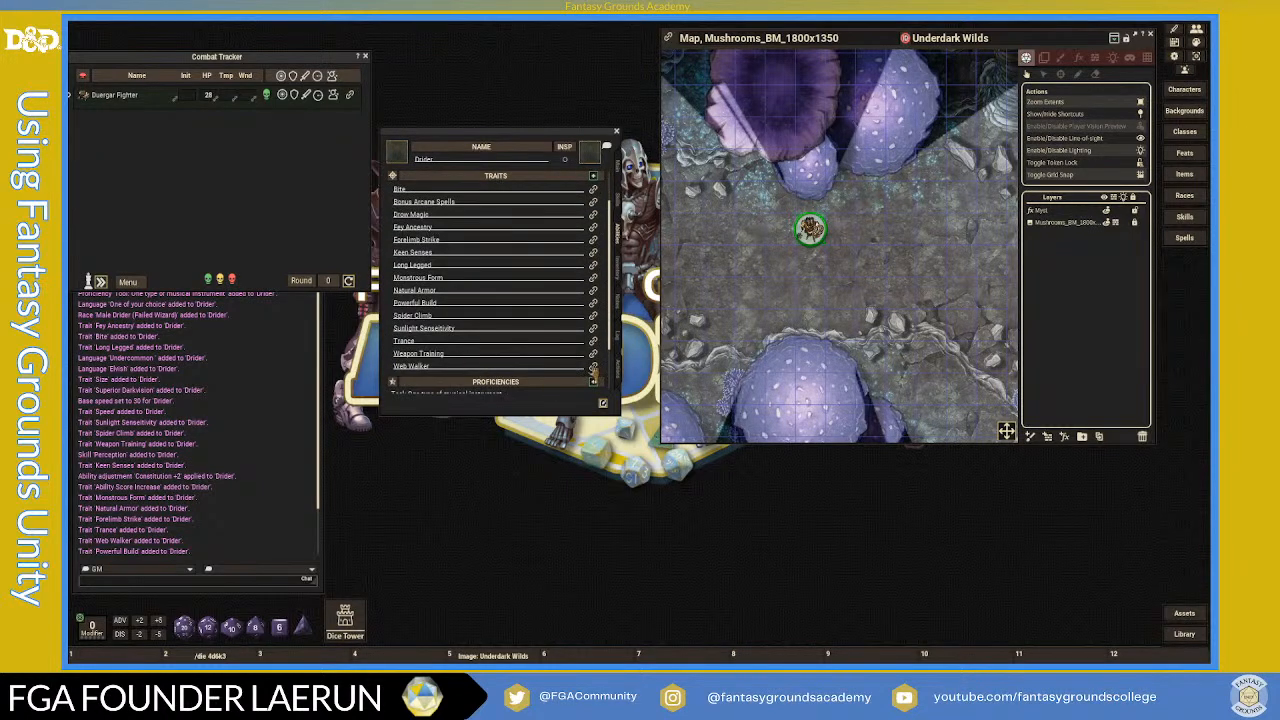
click(593, 367)
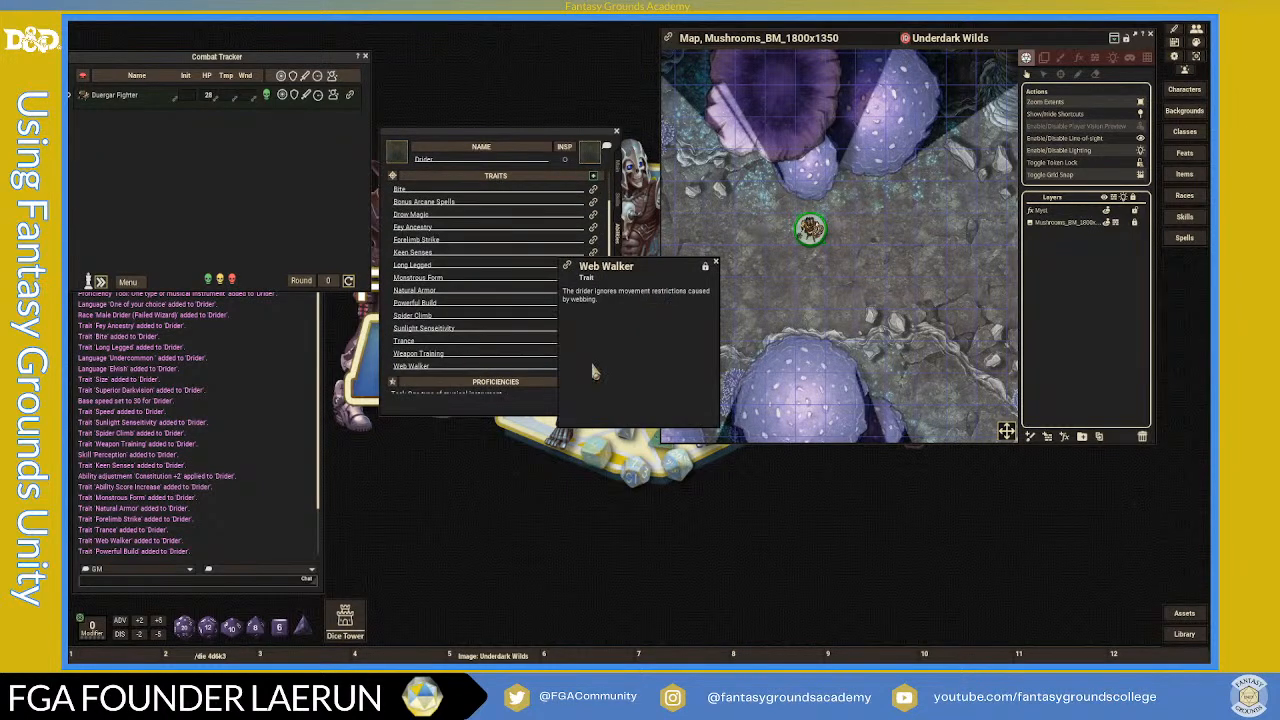
click(715, 263)
scroll(522, 330, up, 2)
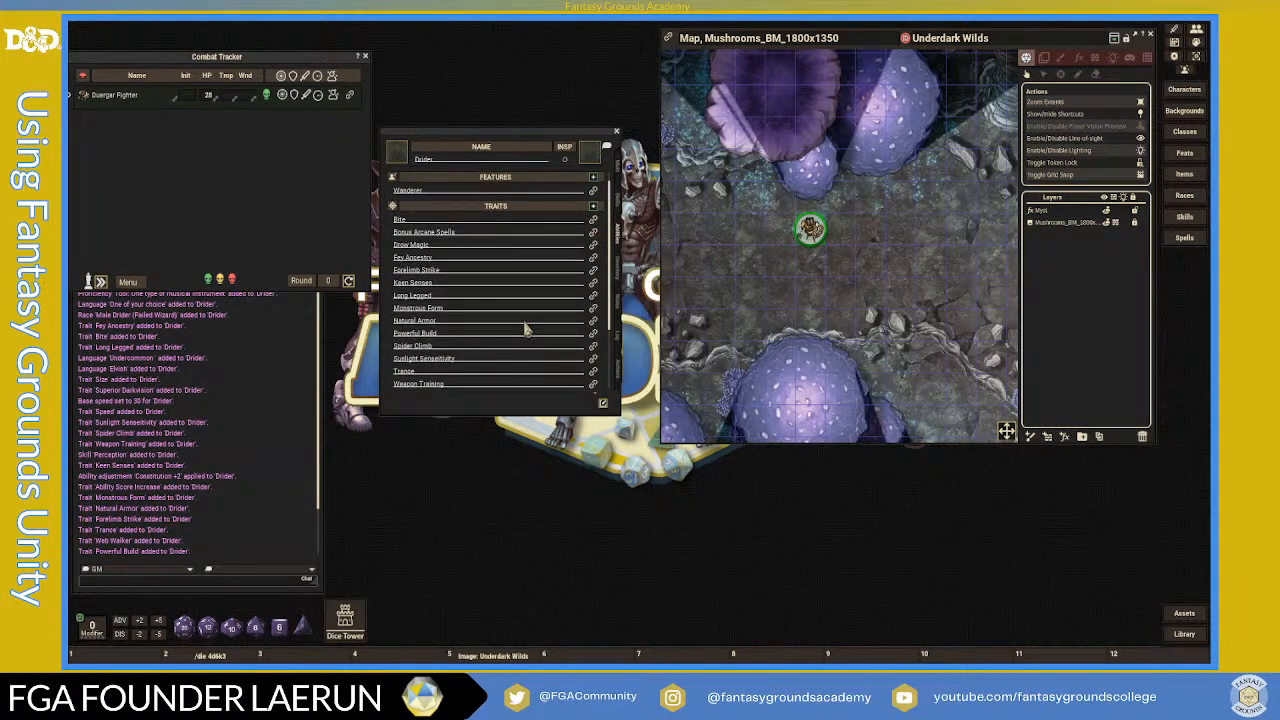
click(593, 297)
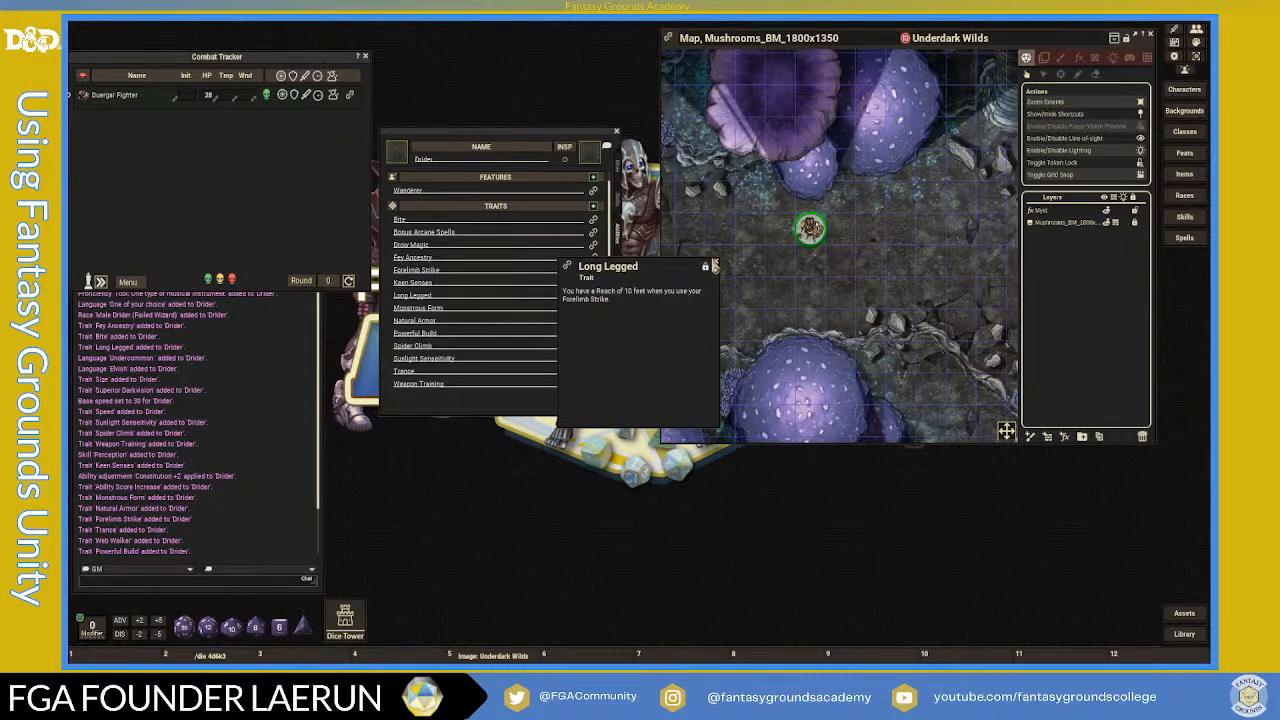
click(715, 266)
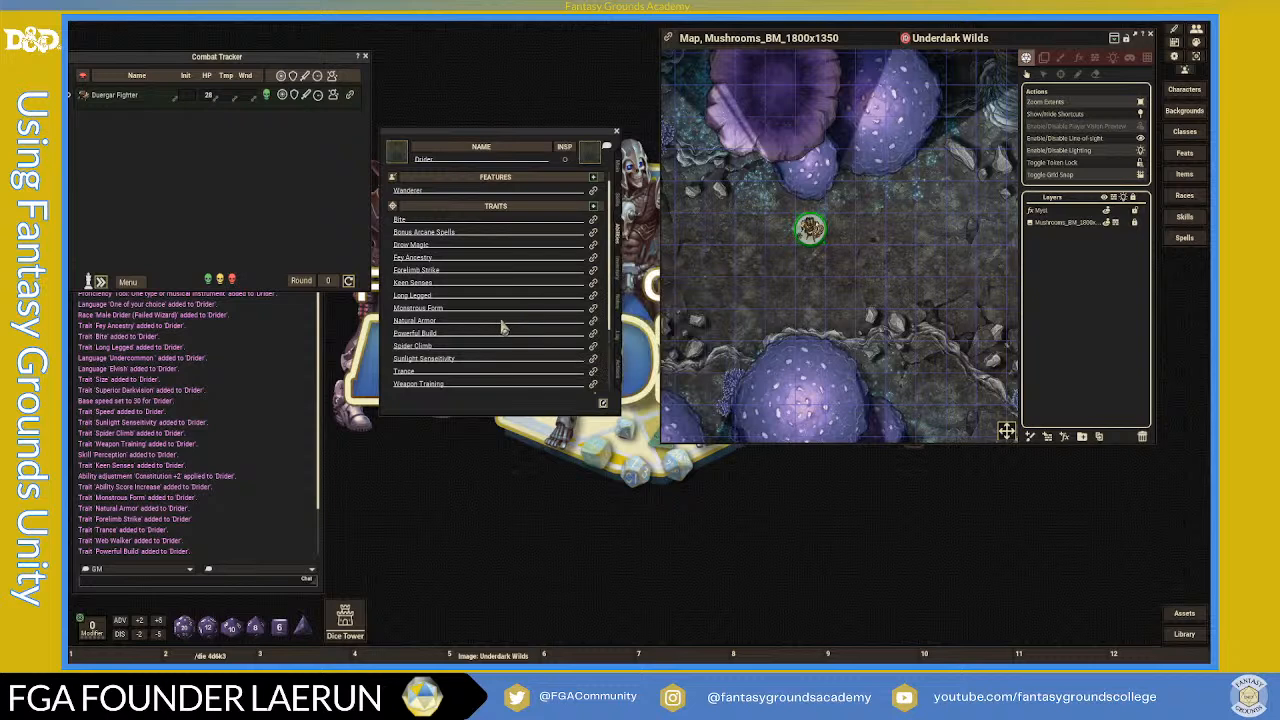
click(593, 270)
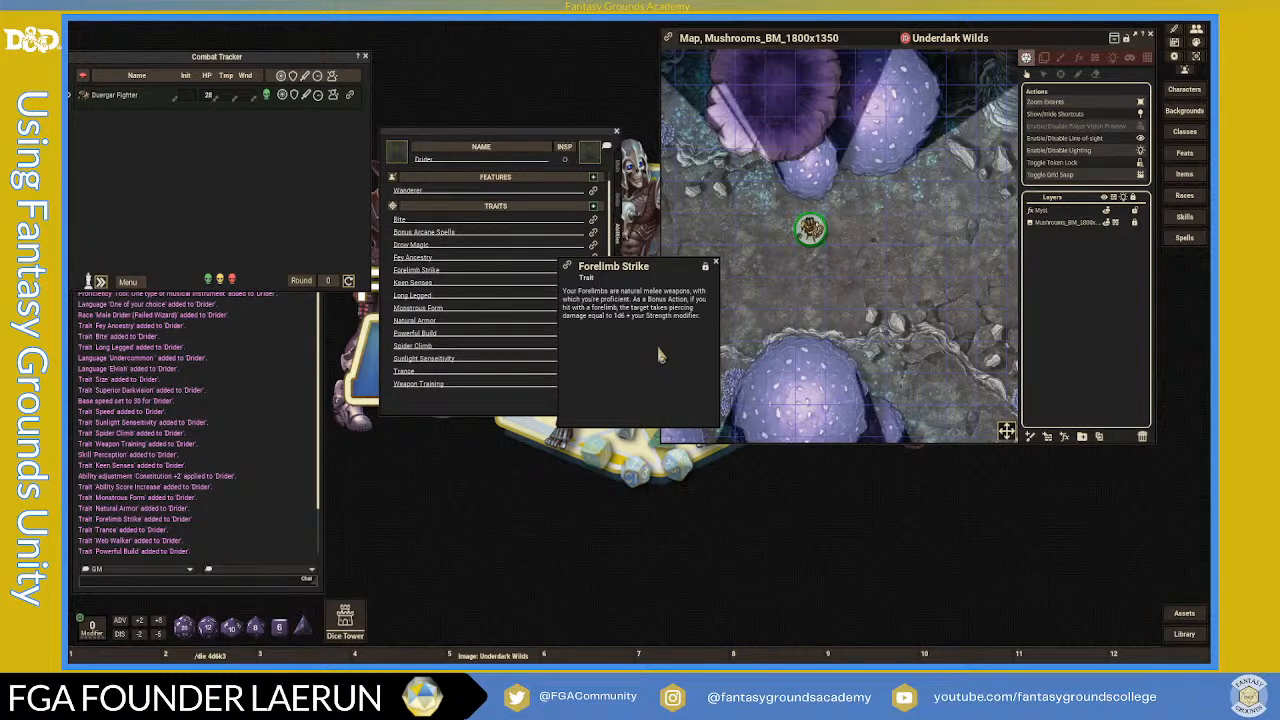
click(716, 262)
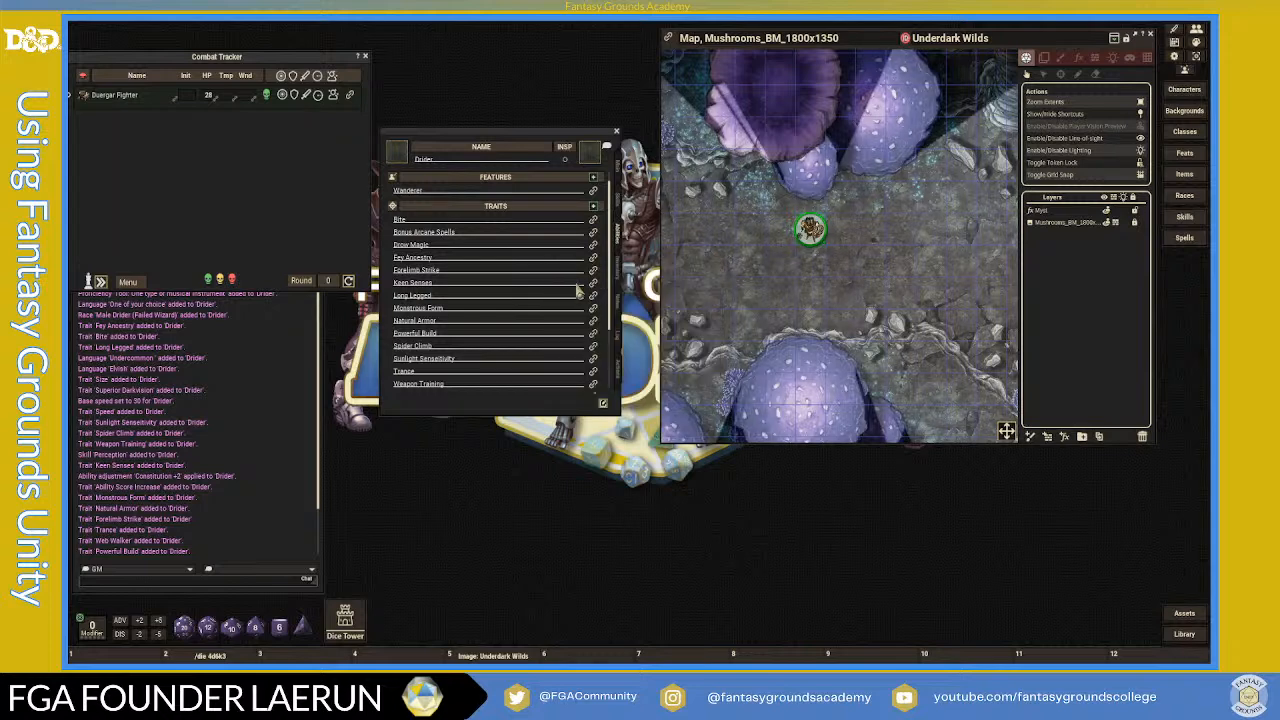
scroll(575, 286, up, 1)
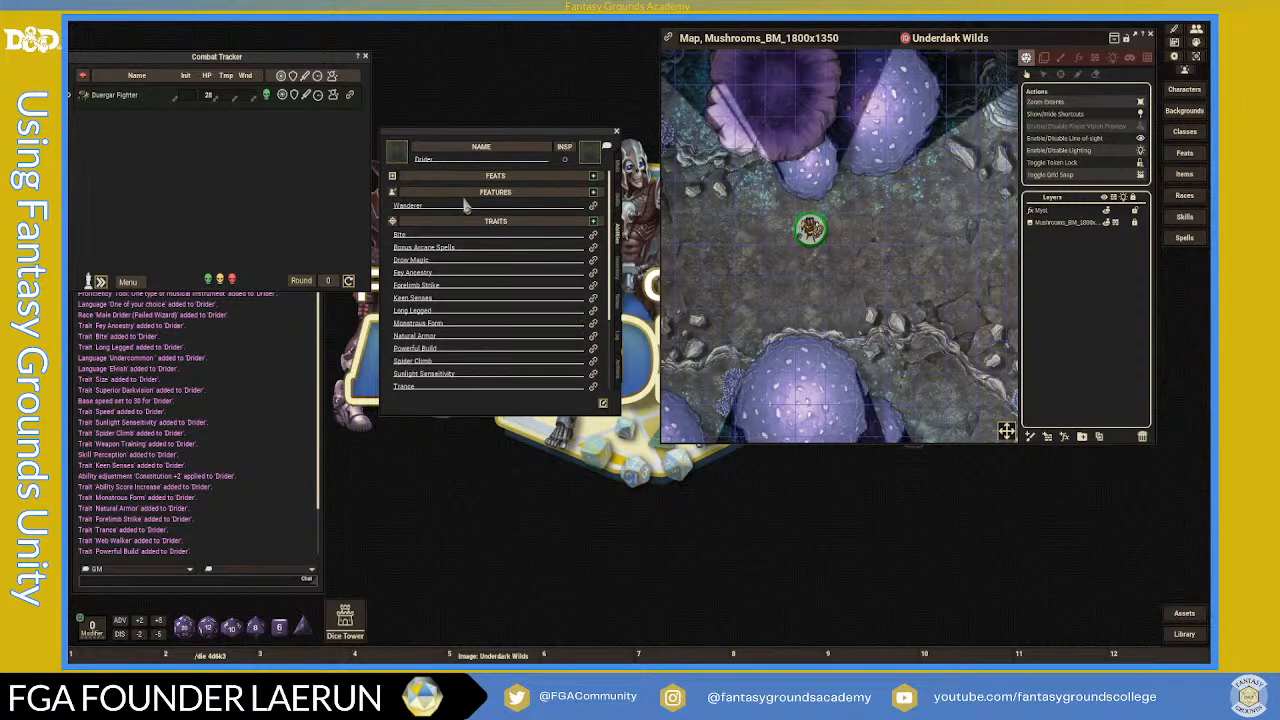
scroll(446, 205, down, 3)
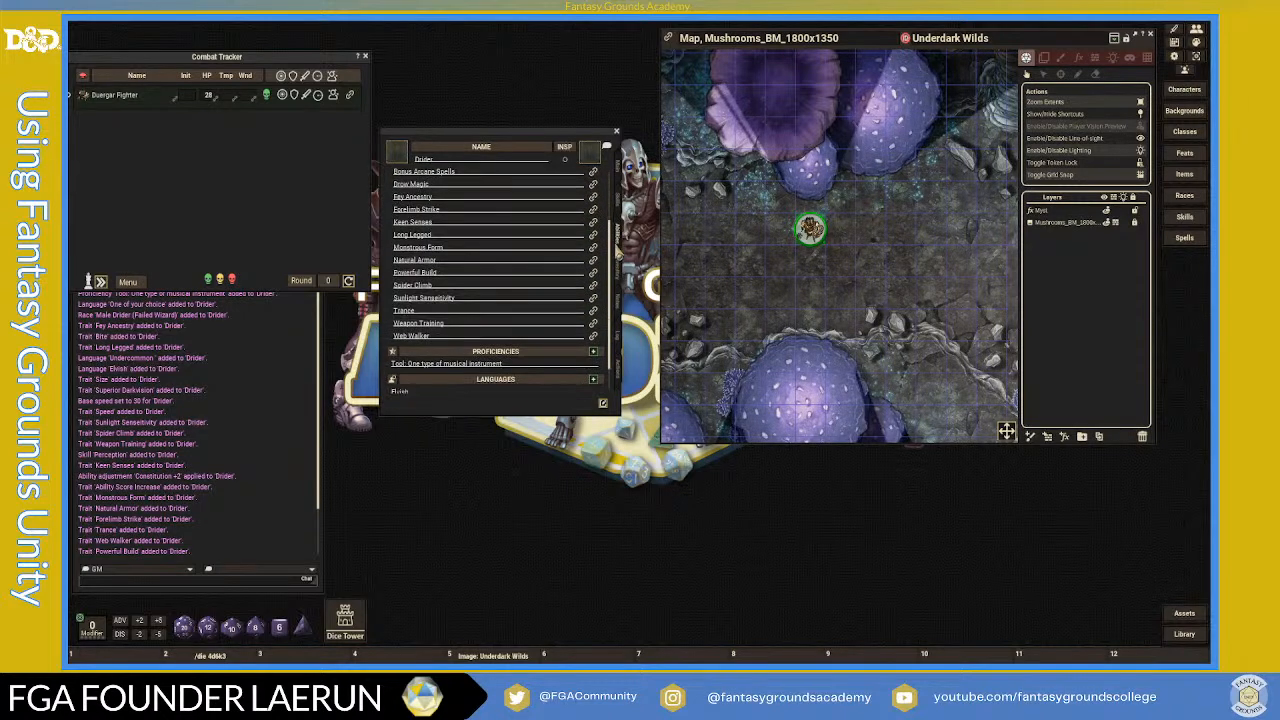
click(621, 168)
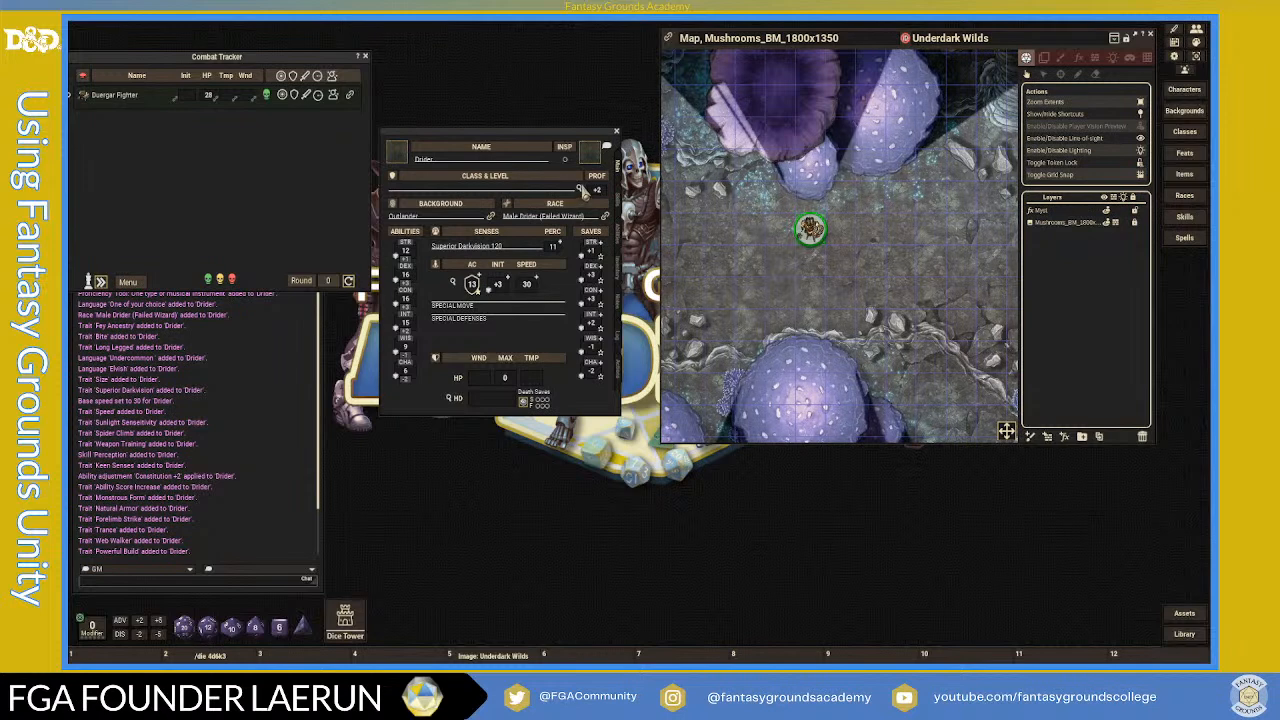
- Open the Drider's Class & Level record and the Classes list, arranged side by side
click(577, 190)
drag(662, 279, 775, 152)
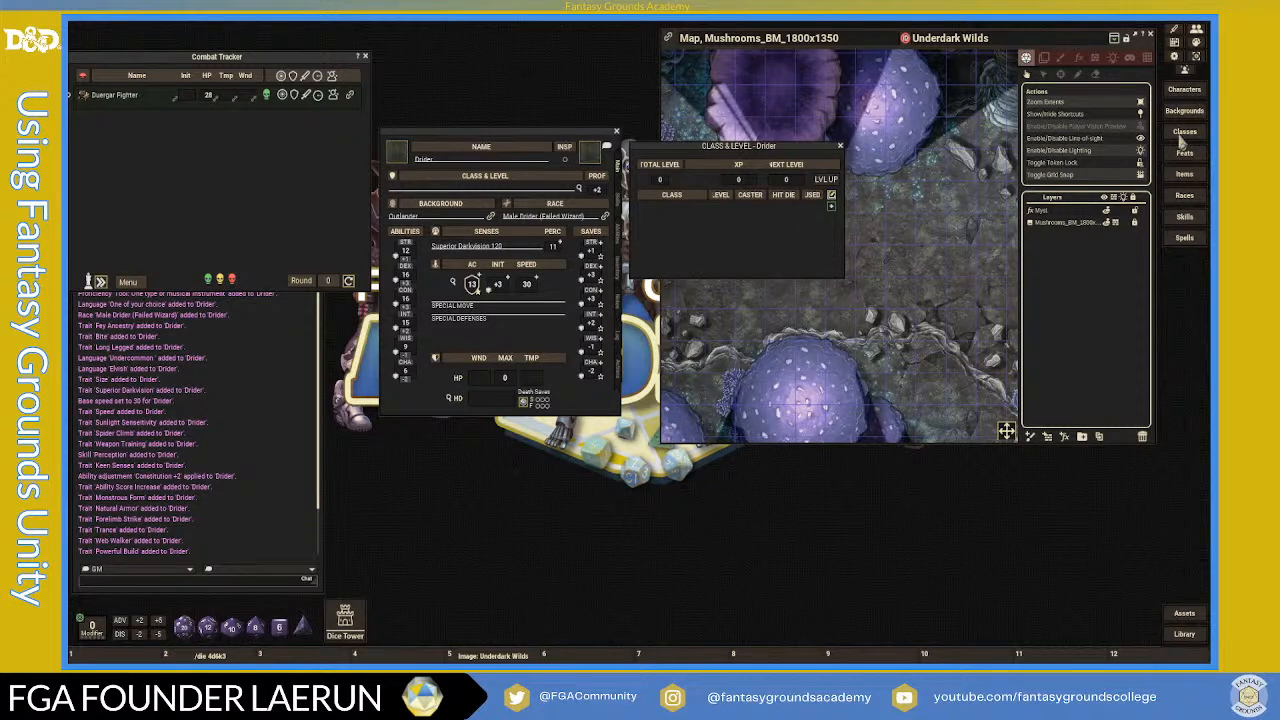
drag(669, 244, 940, 167)
drag(797, 148, 729, 160)
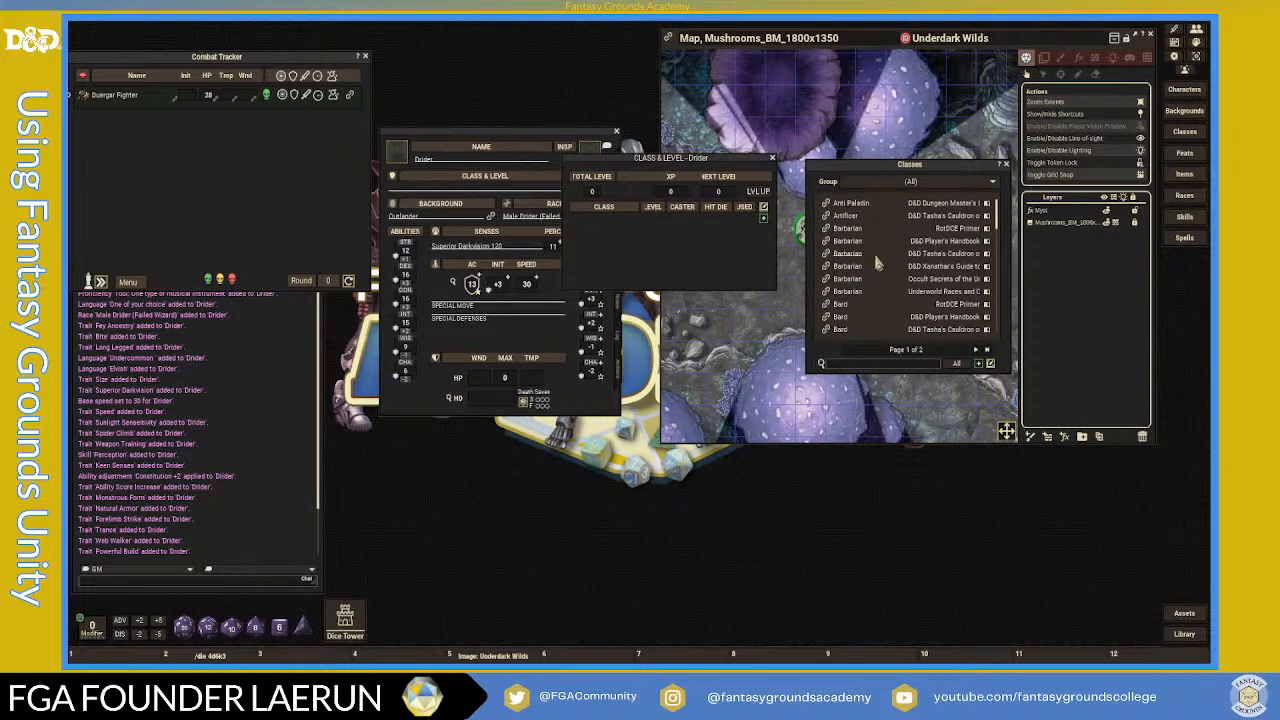
- Nudge the Class & Level window right and browse the Classes list
drag(719, 158, 732, 154)
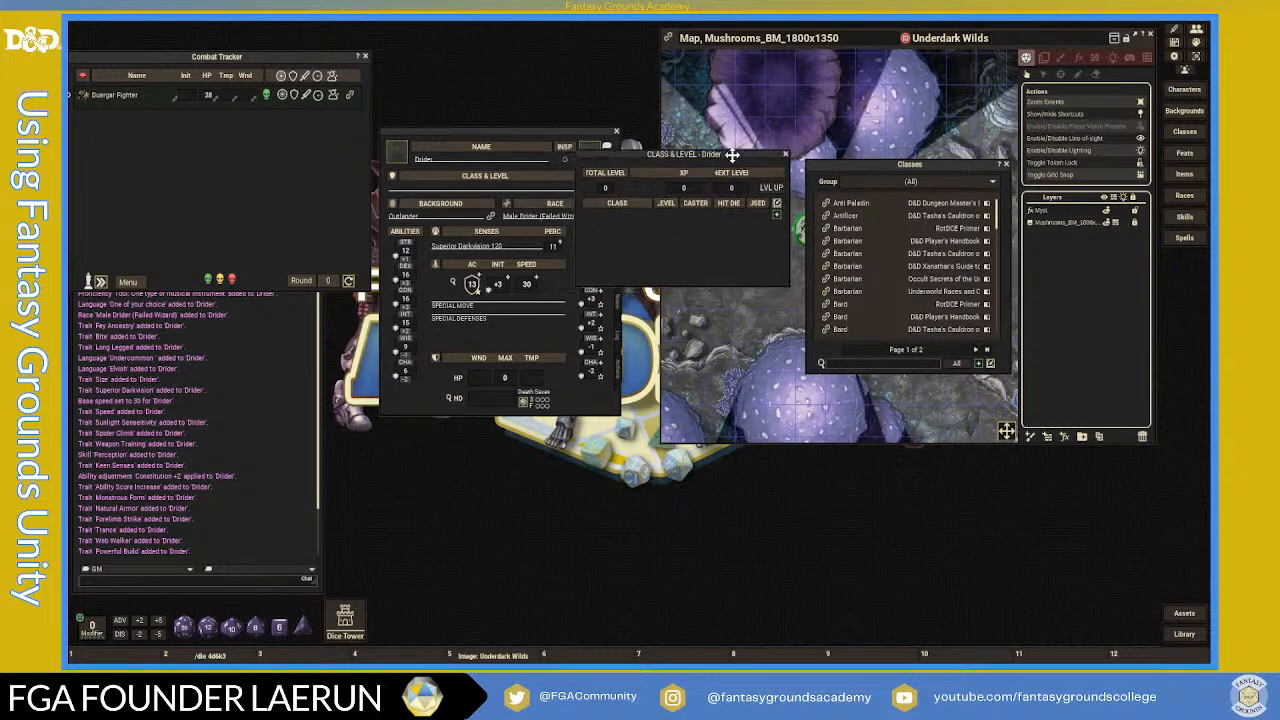
scroll(872, 279, down, 2)
scroll(872, 279, up, 2)
scroll(872, 279, down, 3)
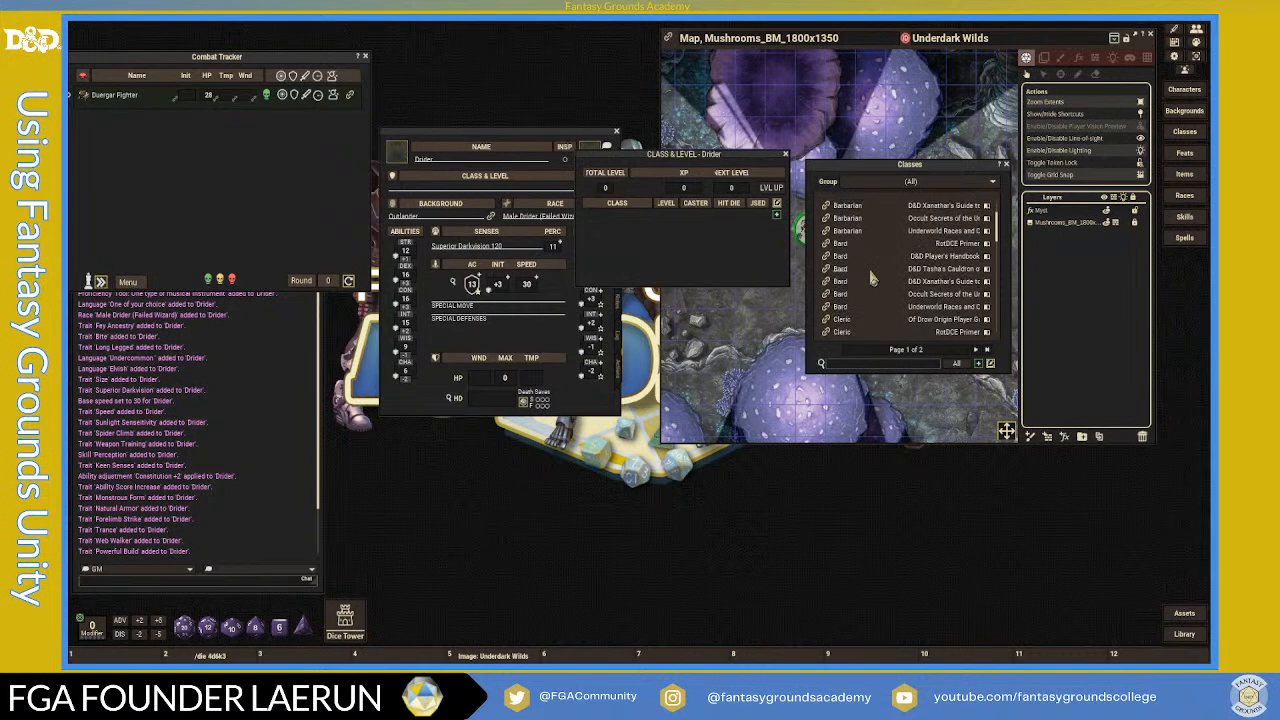
scroll(872, 277, up, 4)
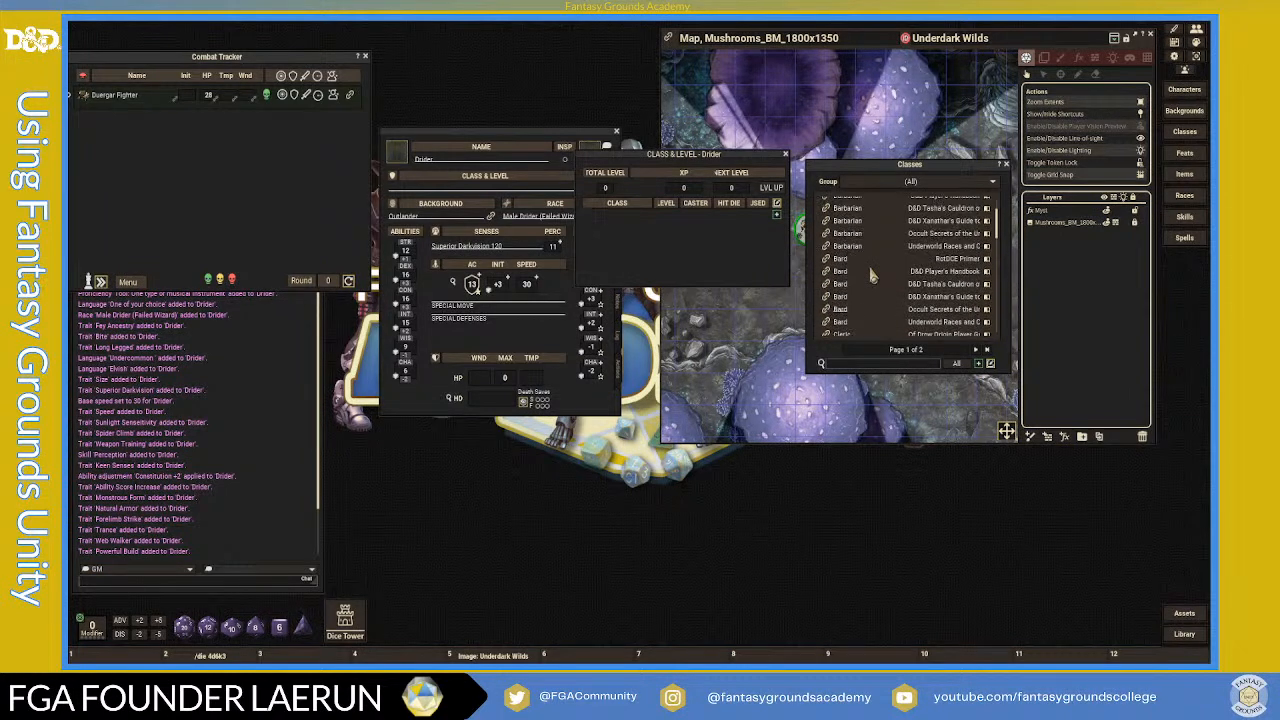
scroll(872, 277, down, 4)
scroll(872, 277, down, 6)
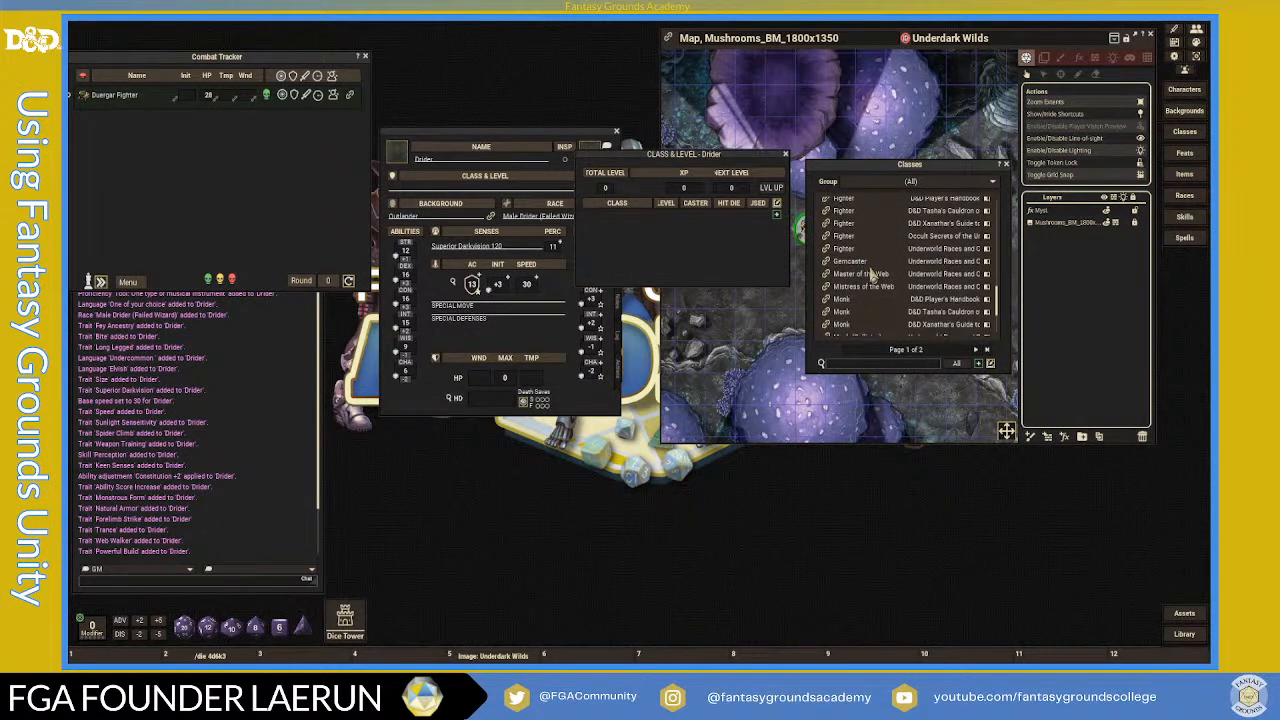
scroll(872, 276, up, 1)
scroll(872, 276, up, 1)
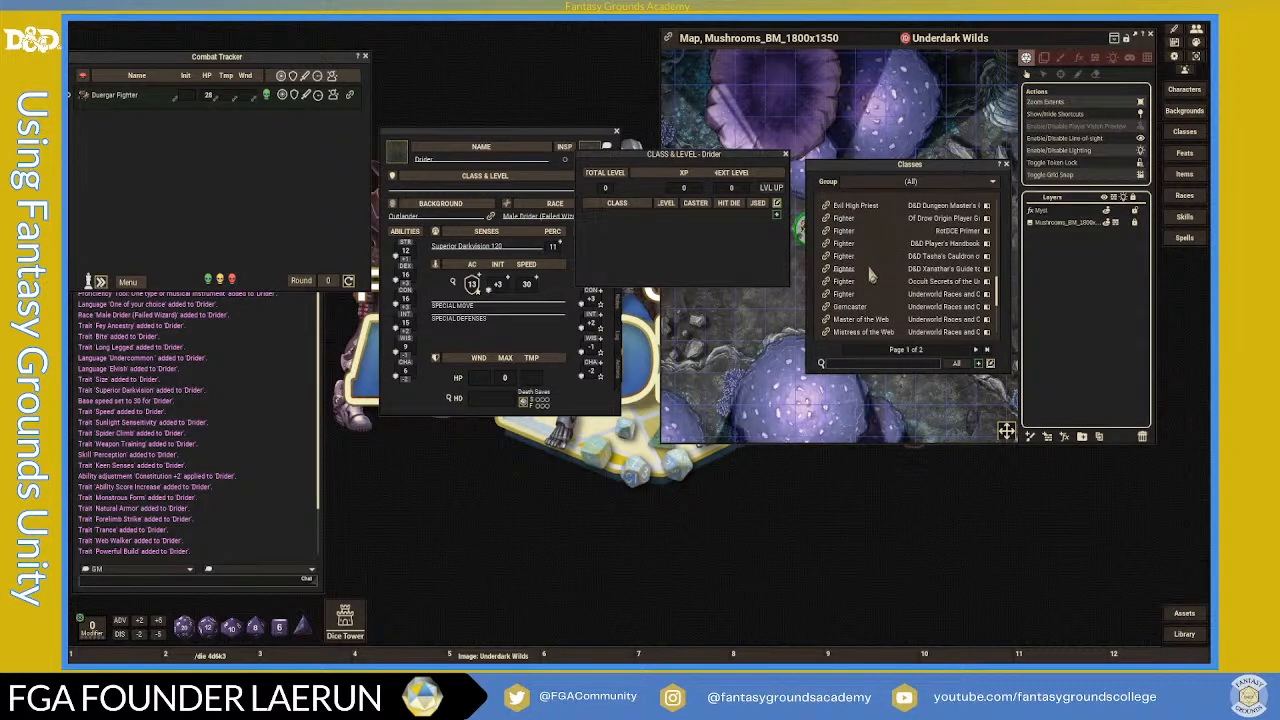
scroll(875, 278, down, 3)
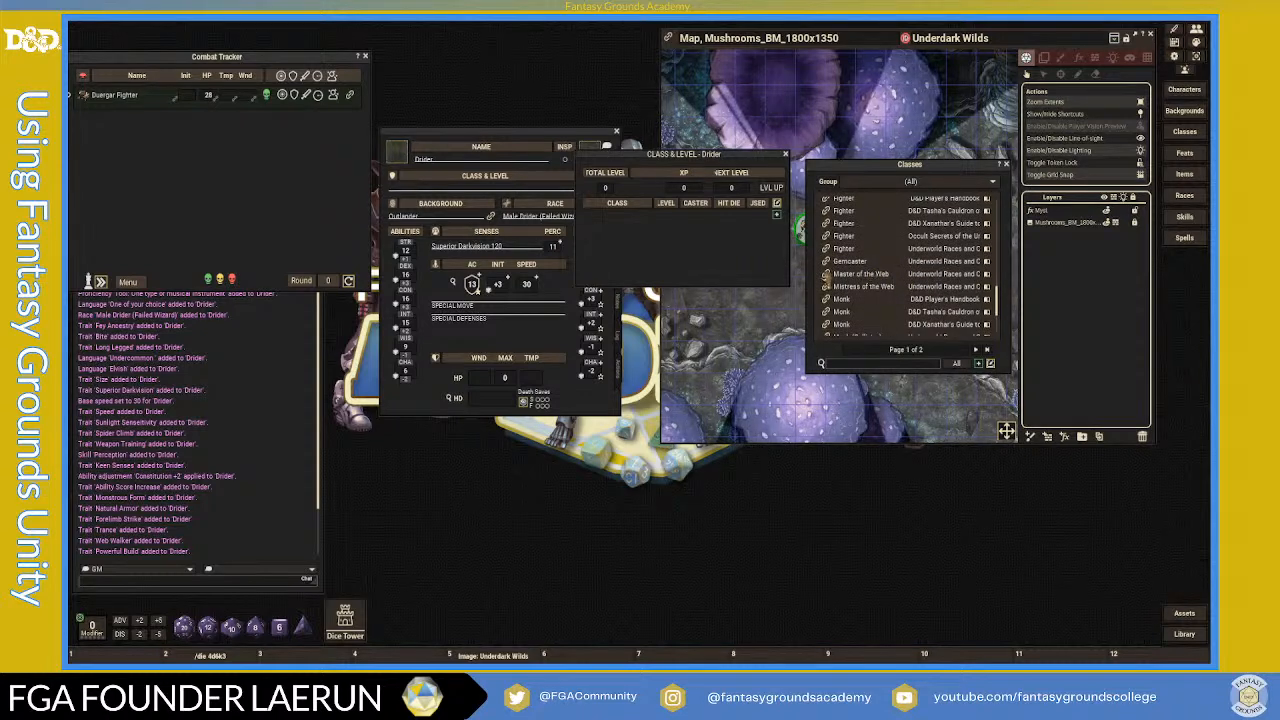
- Read the Master of the Web and Mistress of the Web class descriptions
click(826, 274)
scroll(668, 344, down, 3)
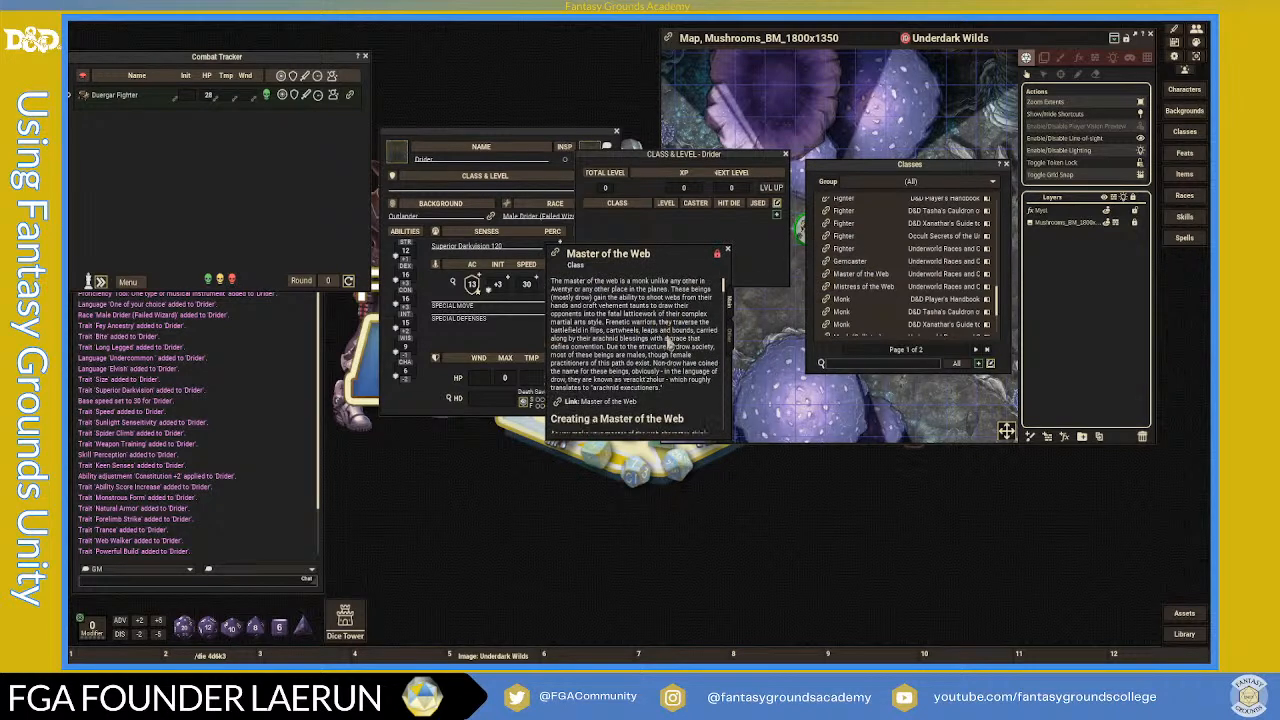
scroll(668, 344, down, 5)
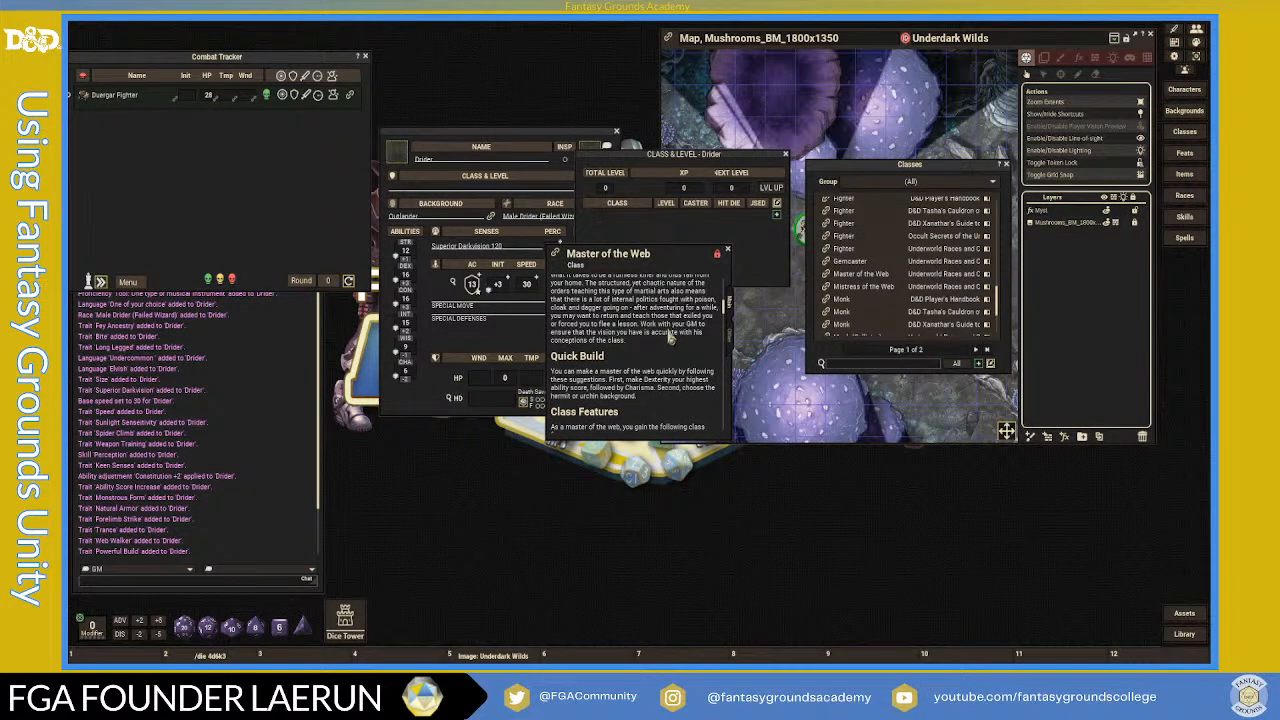
click(728, 252)
scroll(885, 300, down, 5)
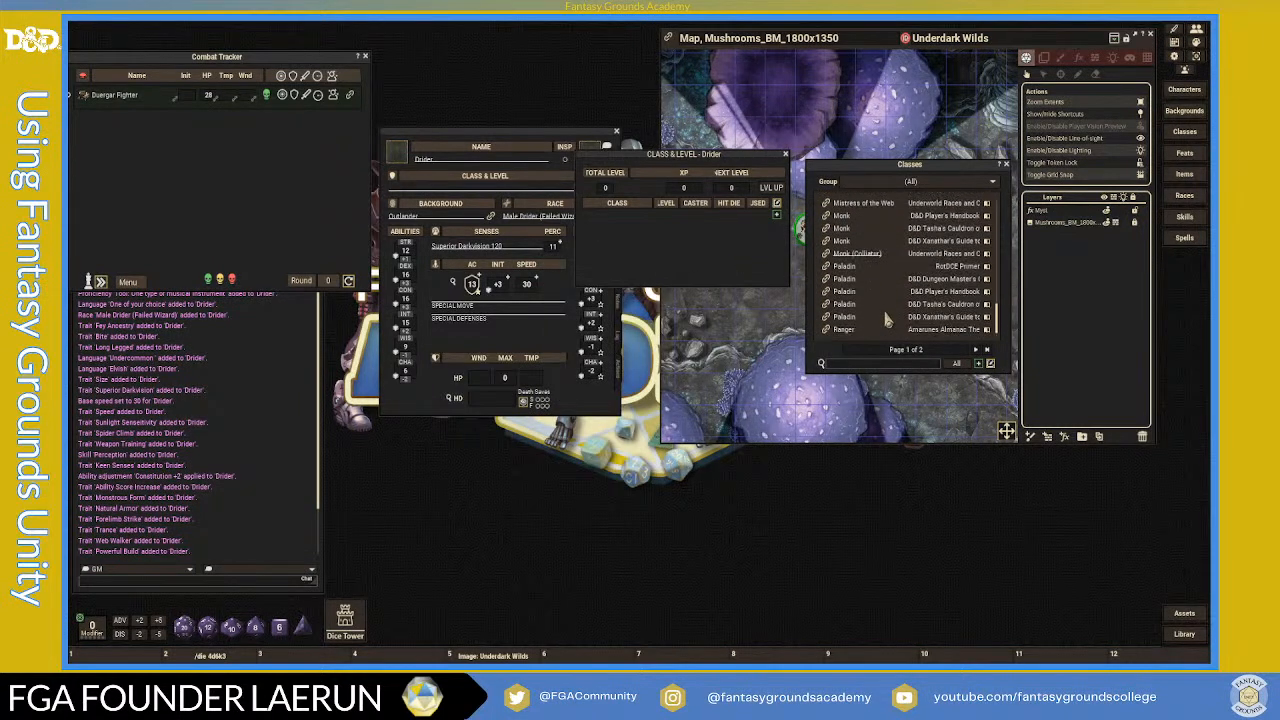
scroll(886, 319, up, 3)
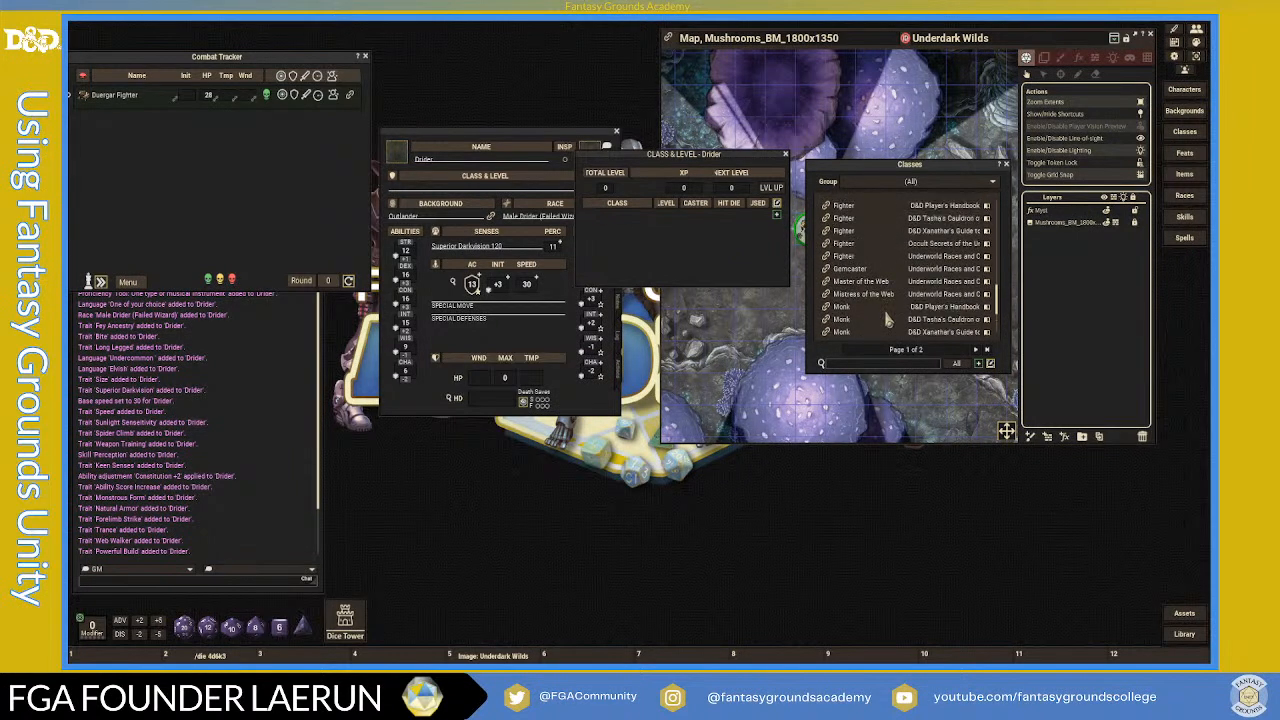
click(825, 295)
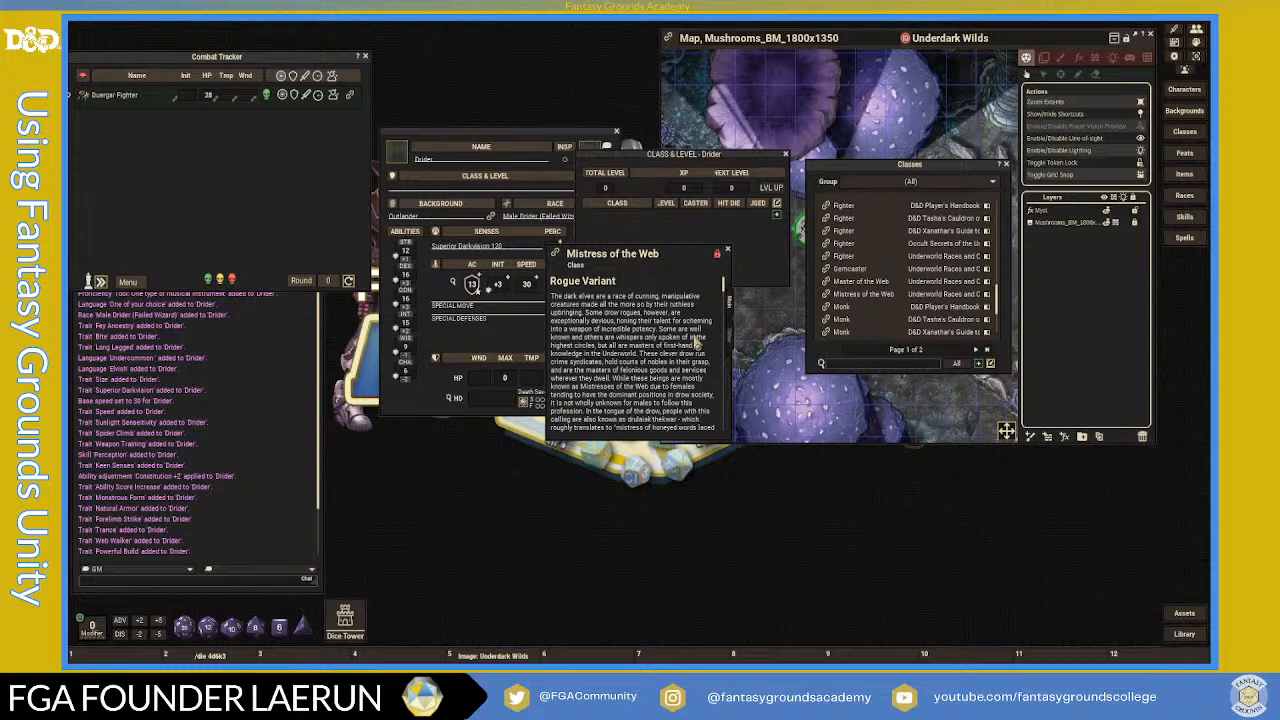
scroll(697, 342, down, 4)
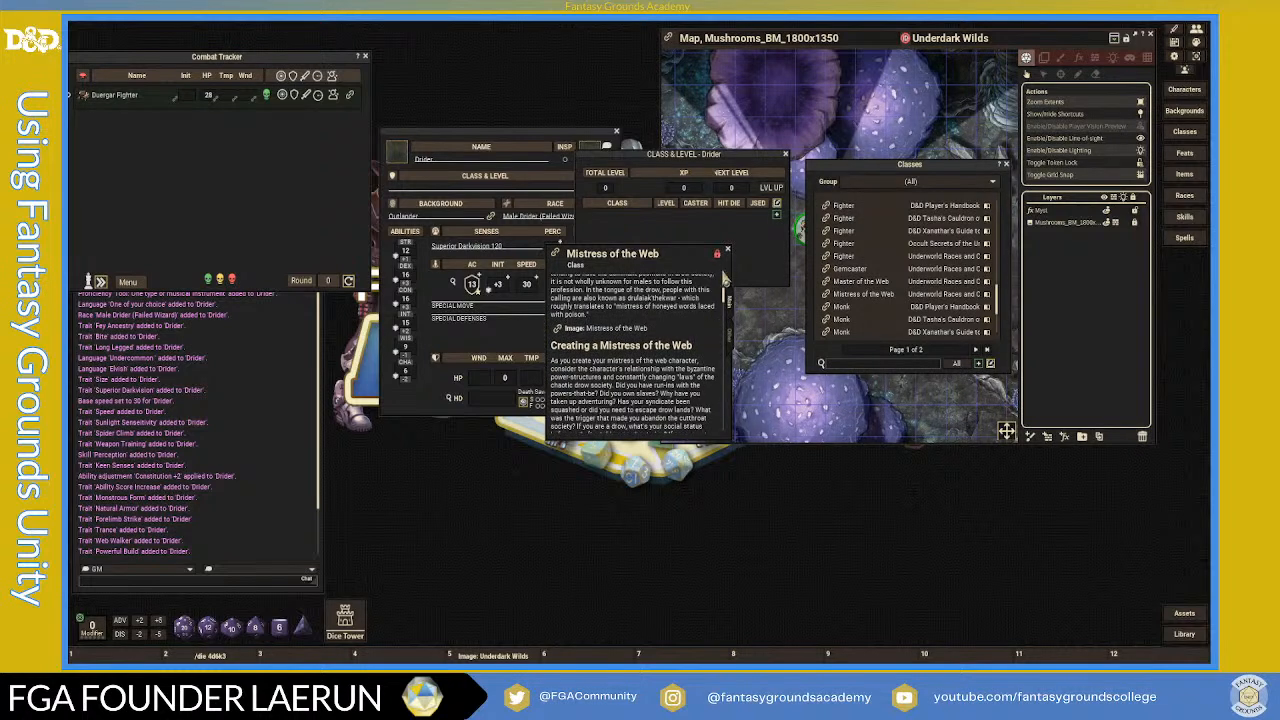
click(729, 255)
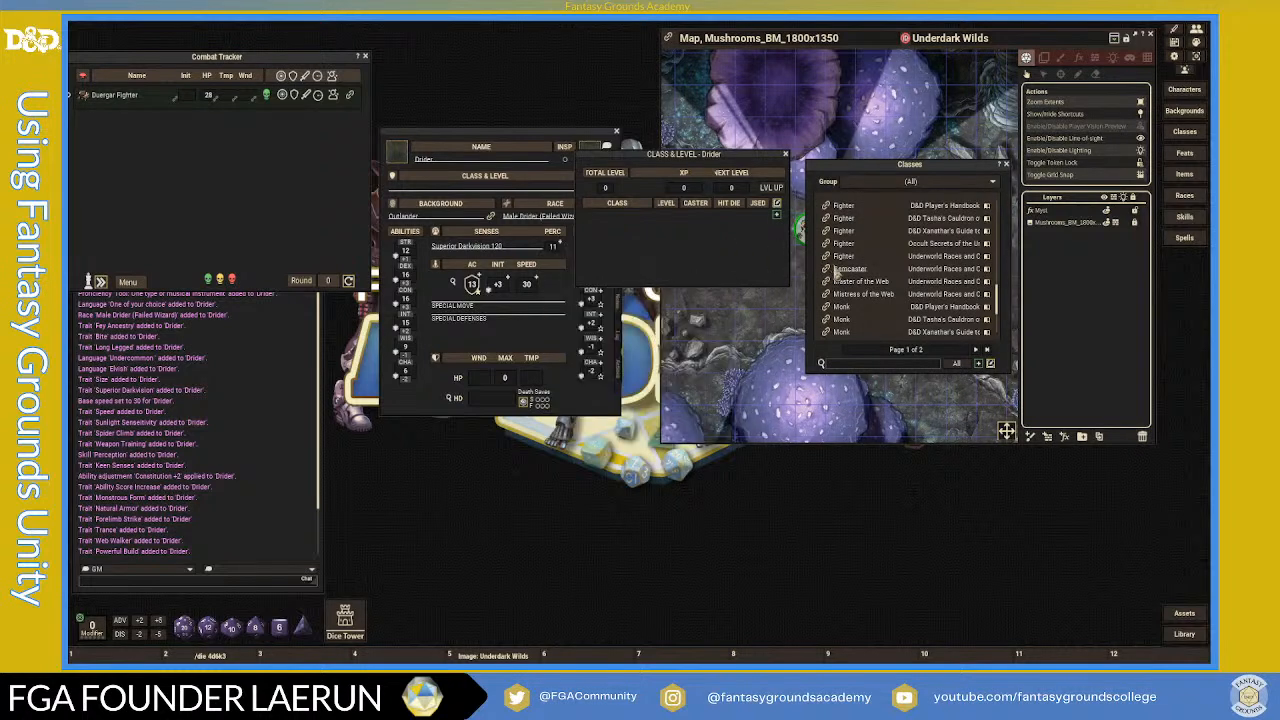
- Read the Gemcaster and Dour Destroyer class descriptions
click(826, 269)
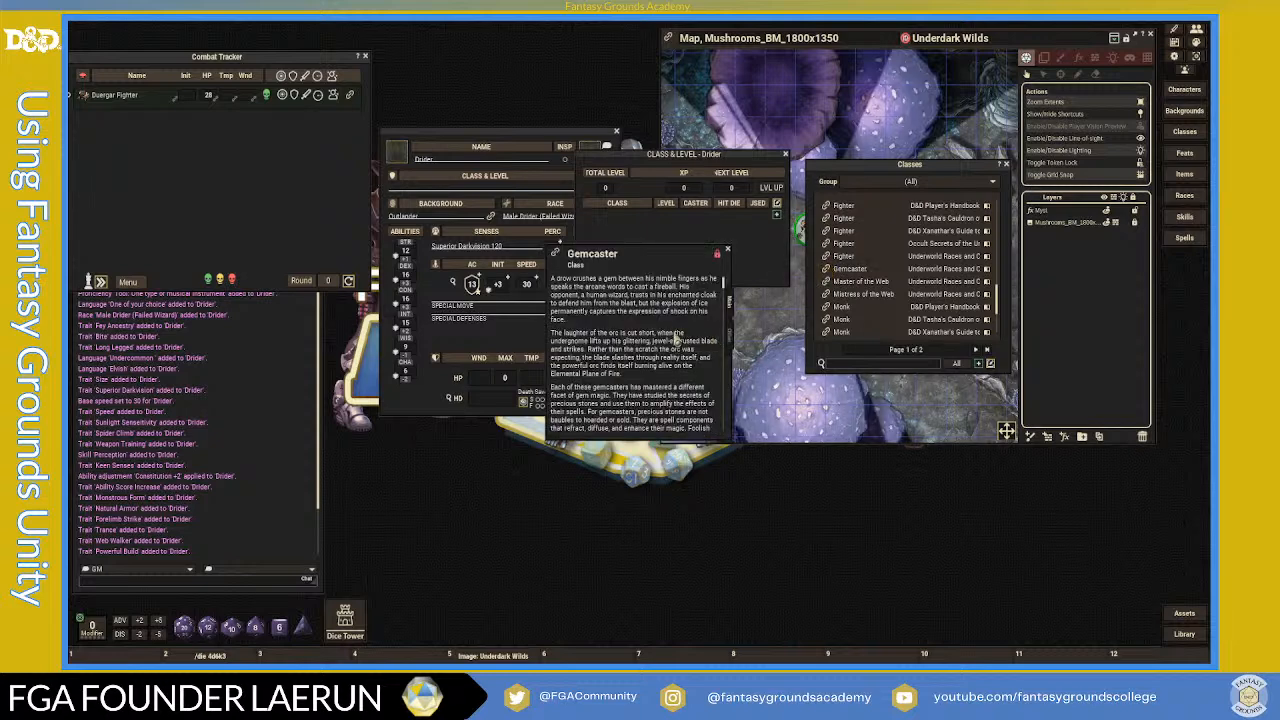
scroll(676, 338, down, 1)
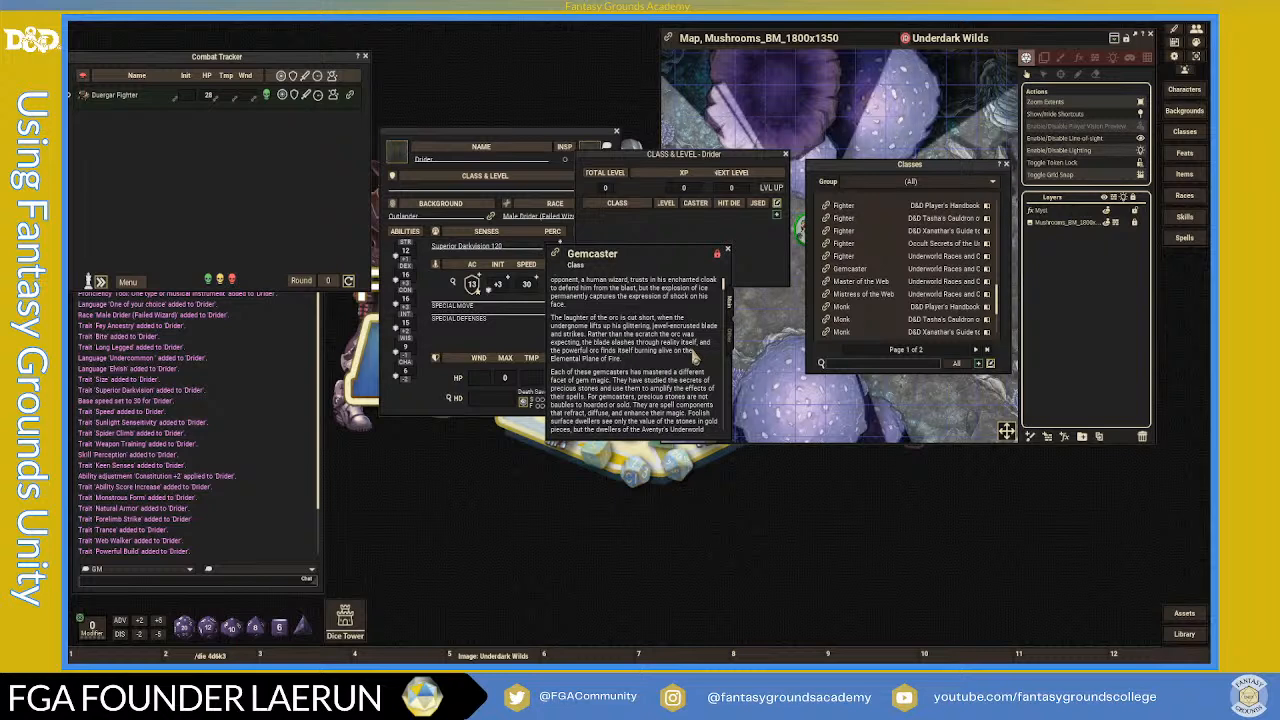
scroll(693, 358, up, 1)
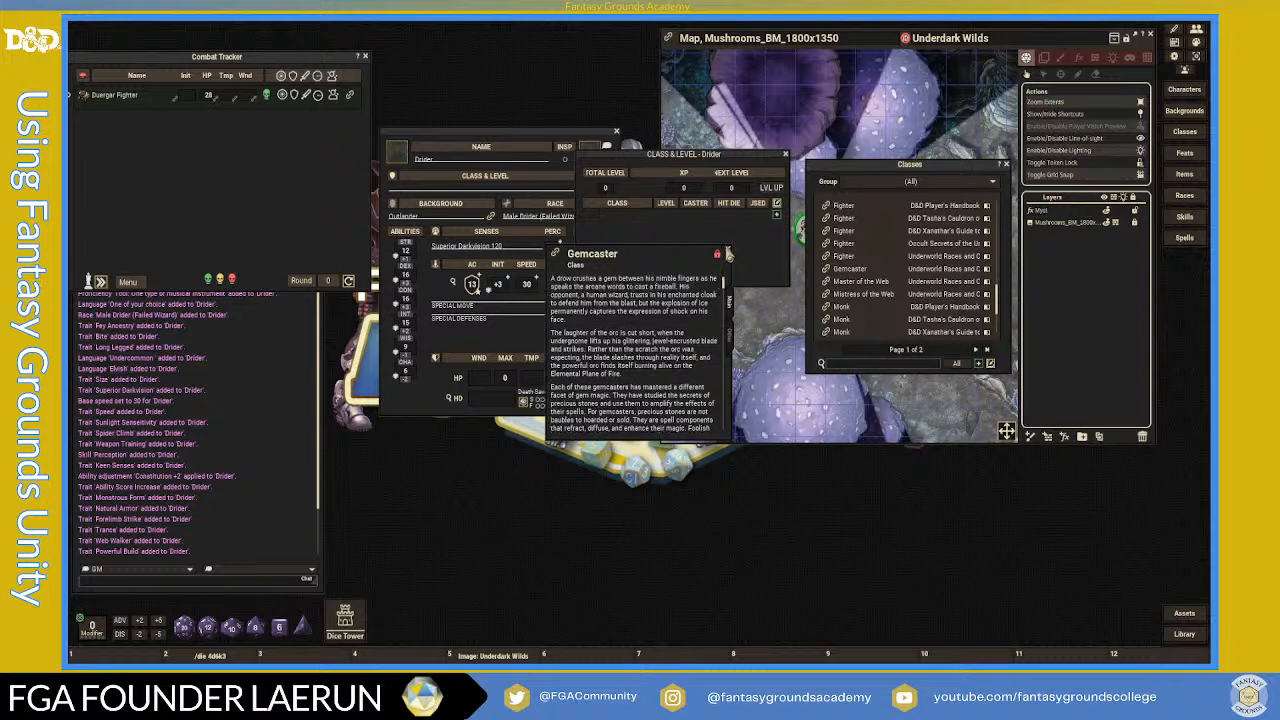
click(728, 252)
scroll(866, 291, up, 2)
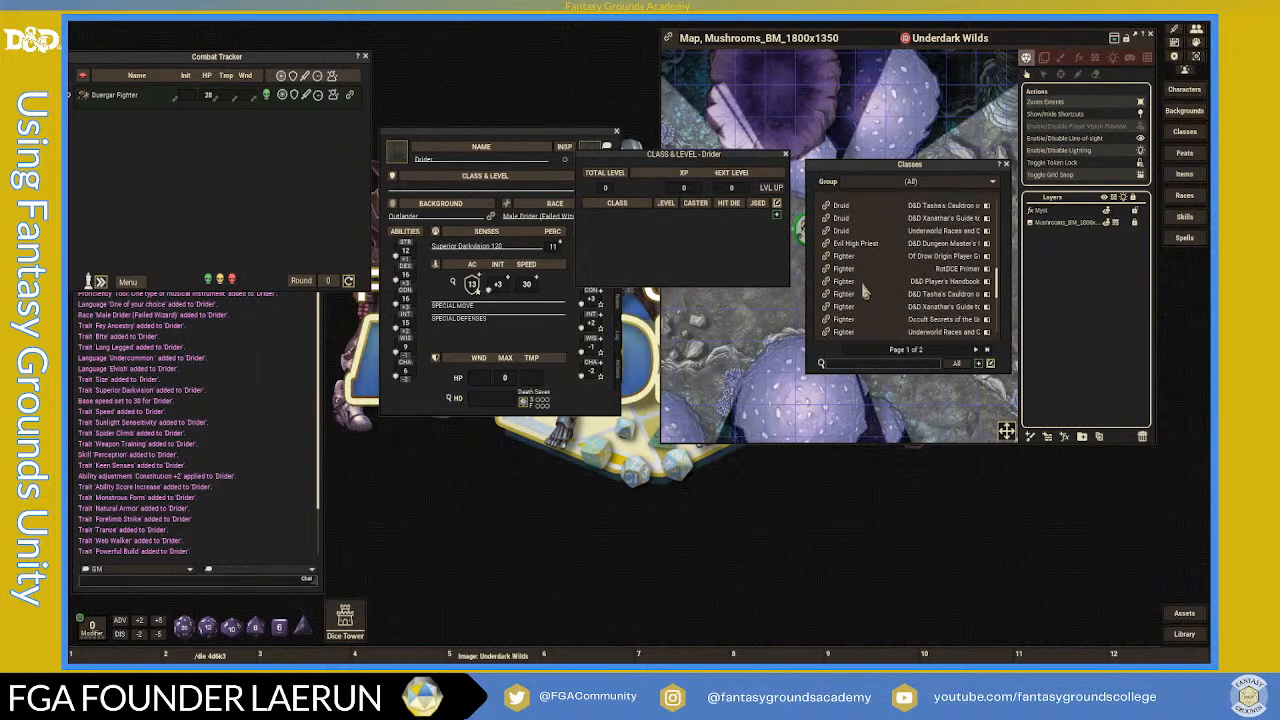
scroll(866, 291, up, 3)
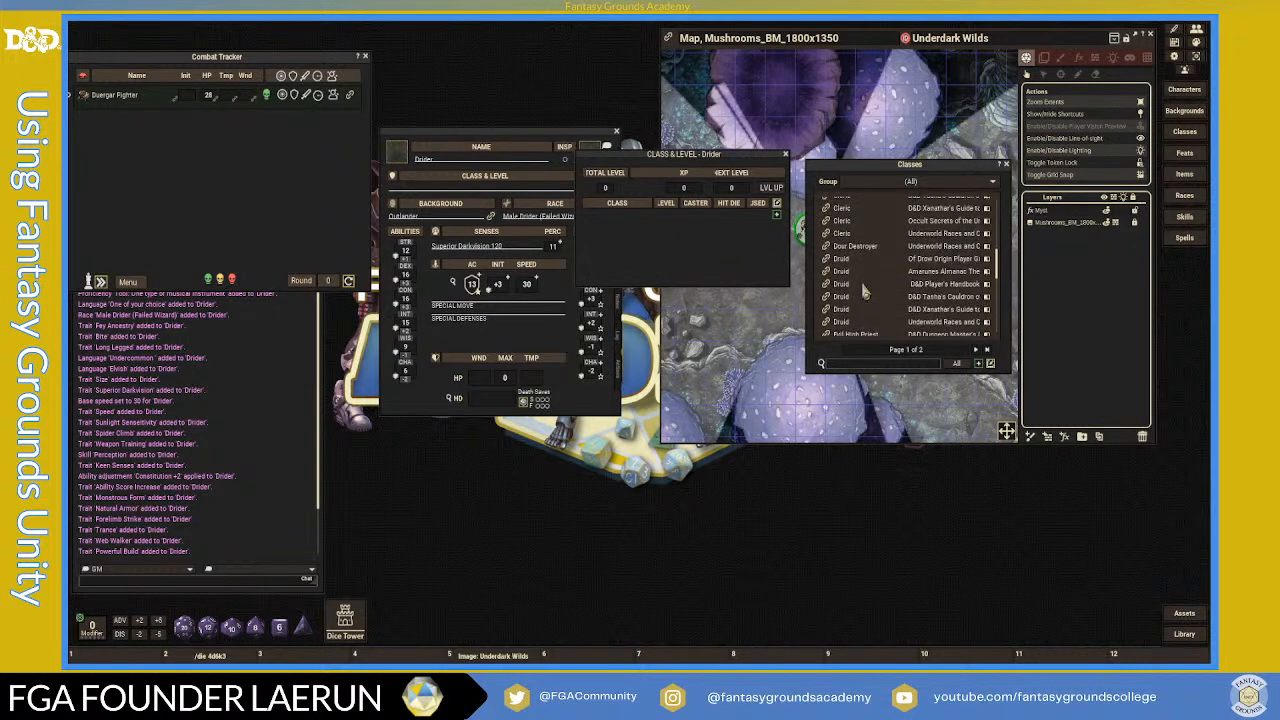
scroll(866, 291, up, 1)
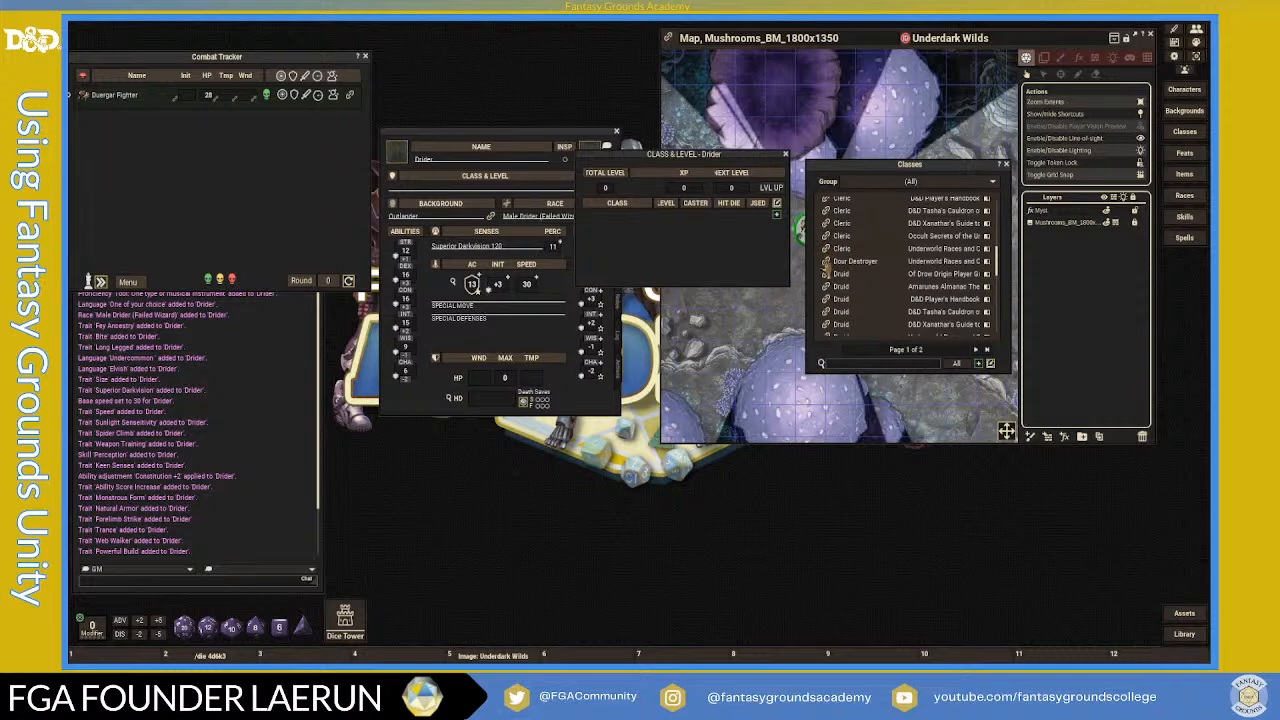
click(826, 261)
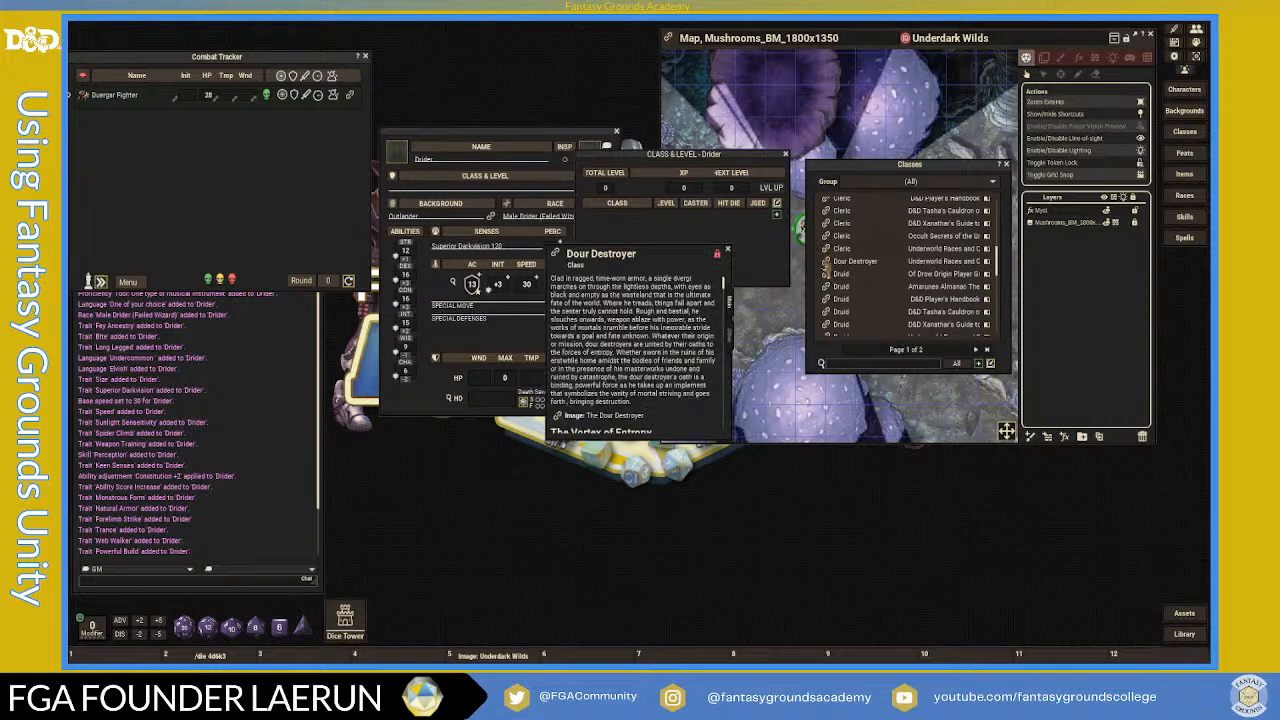
scroll(671, 330, down, 5)
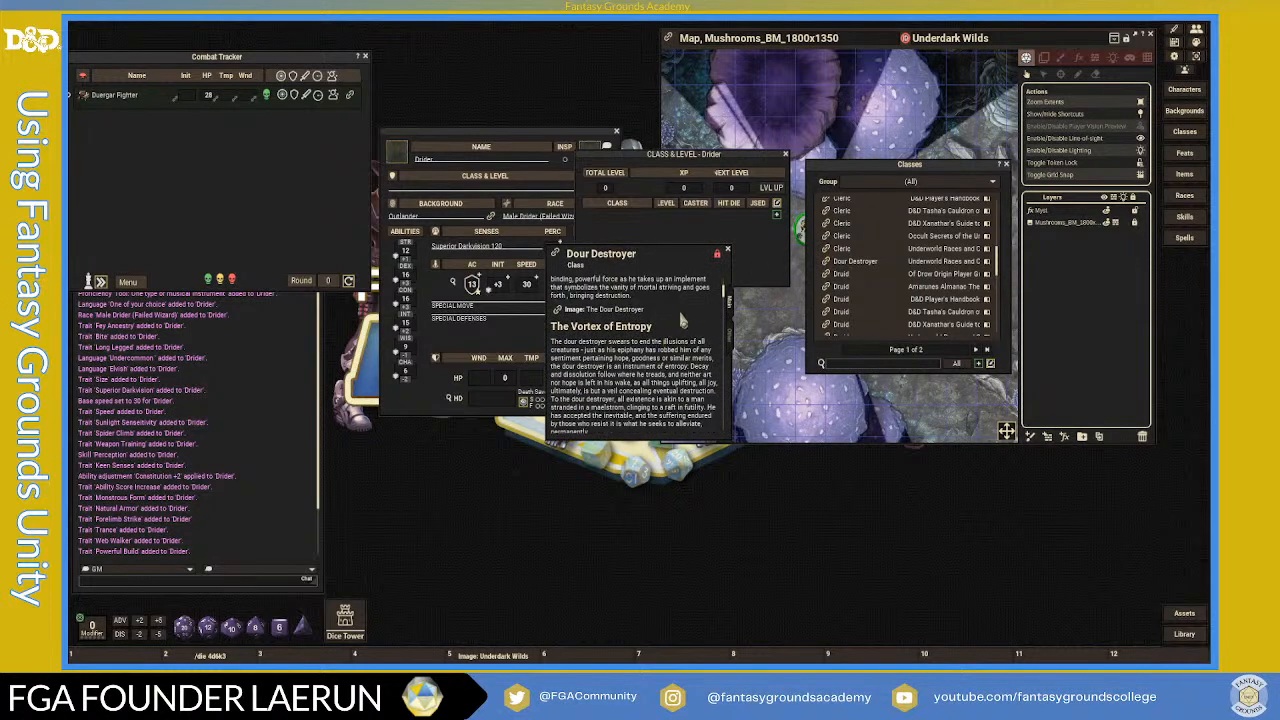
click(728, 252)
scroll(866, 281, up, 8)
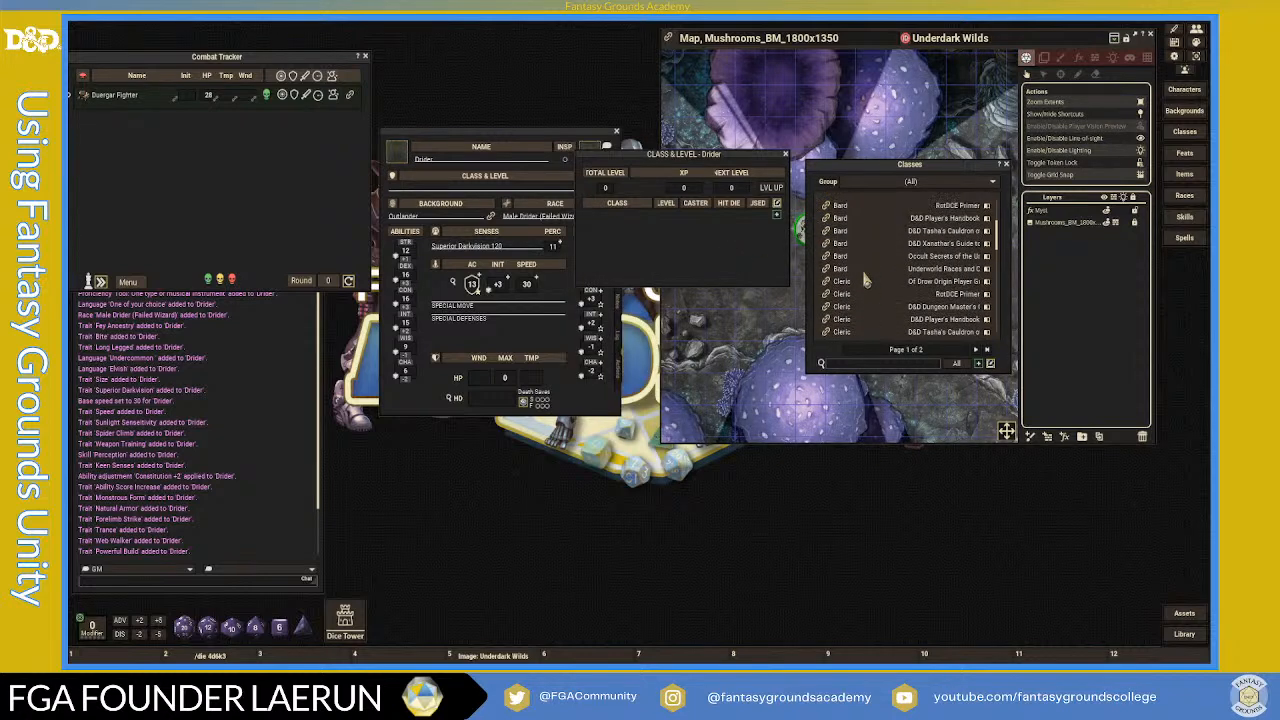
scroll(866, 281, down, 10)
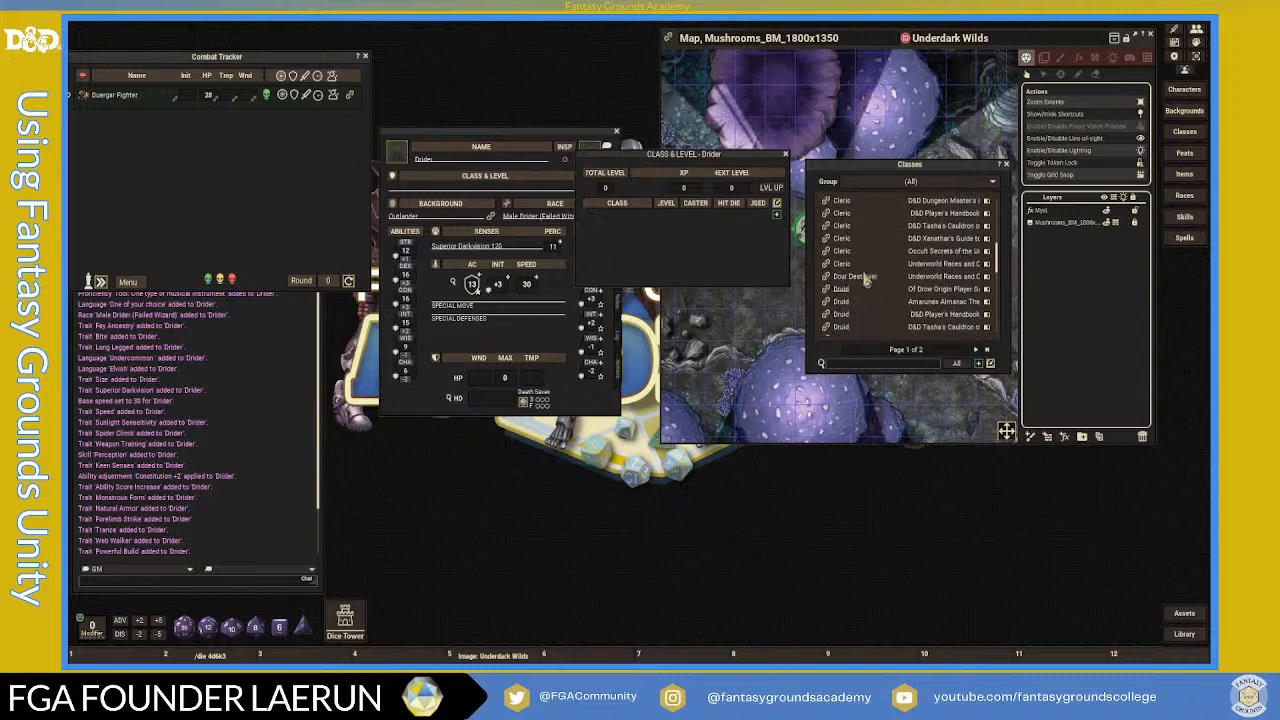
scroll(866, 281, down, 8)
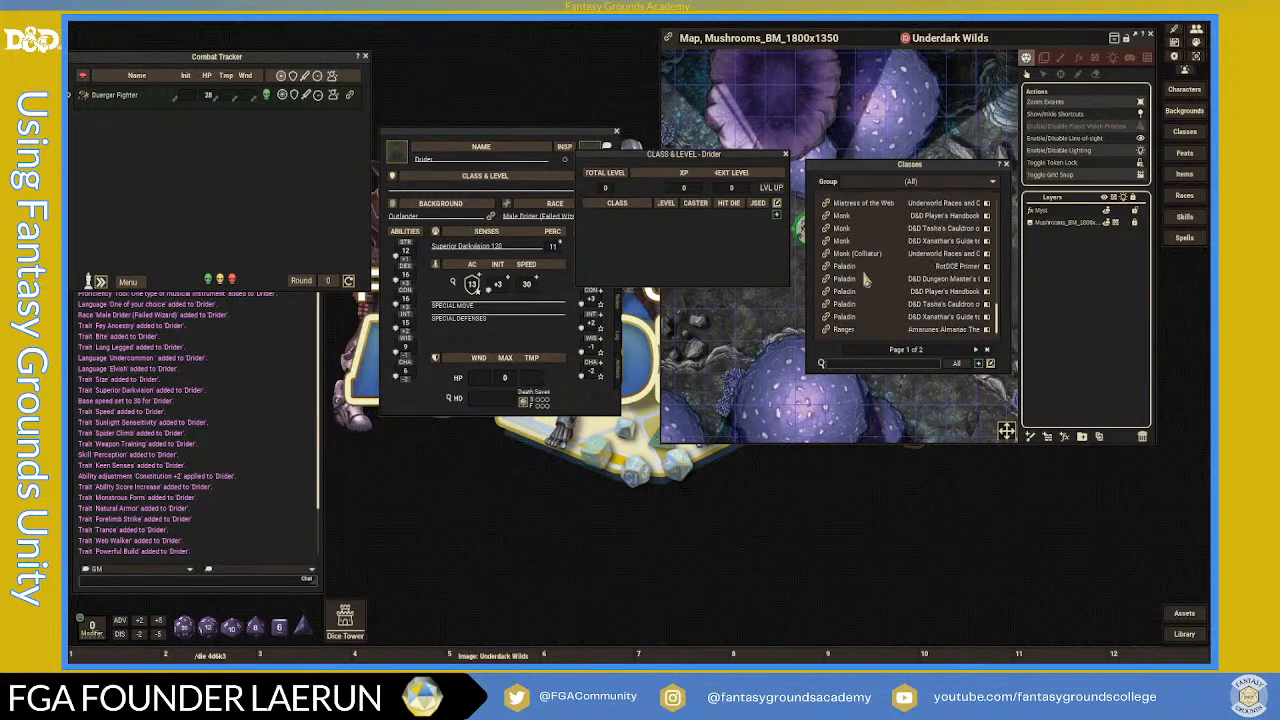
- Go to page 2 of the Classes list and scroll down to the Wizard entries
click(982, 349)
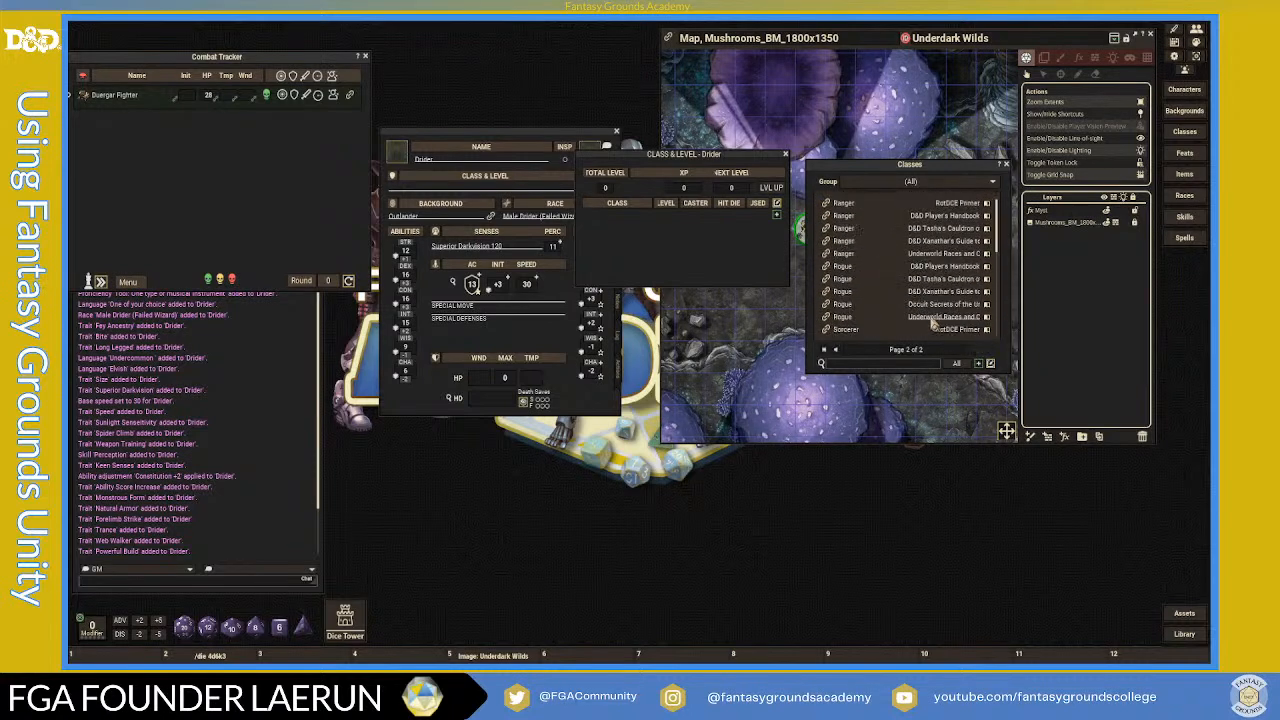
scroll(934, 322, down, 4)
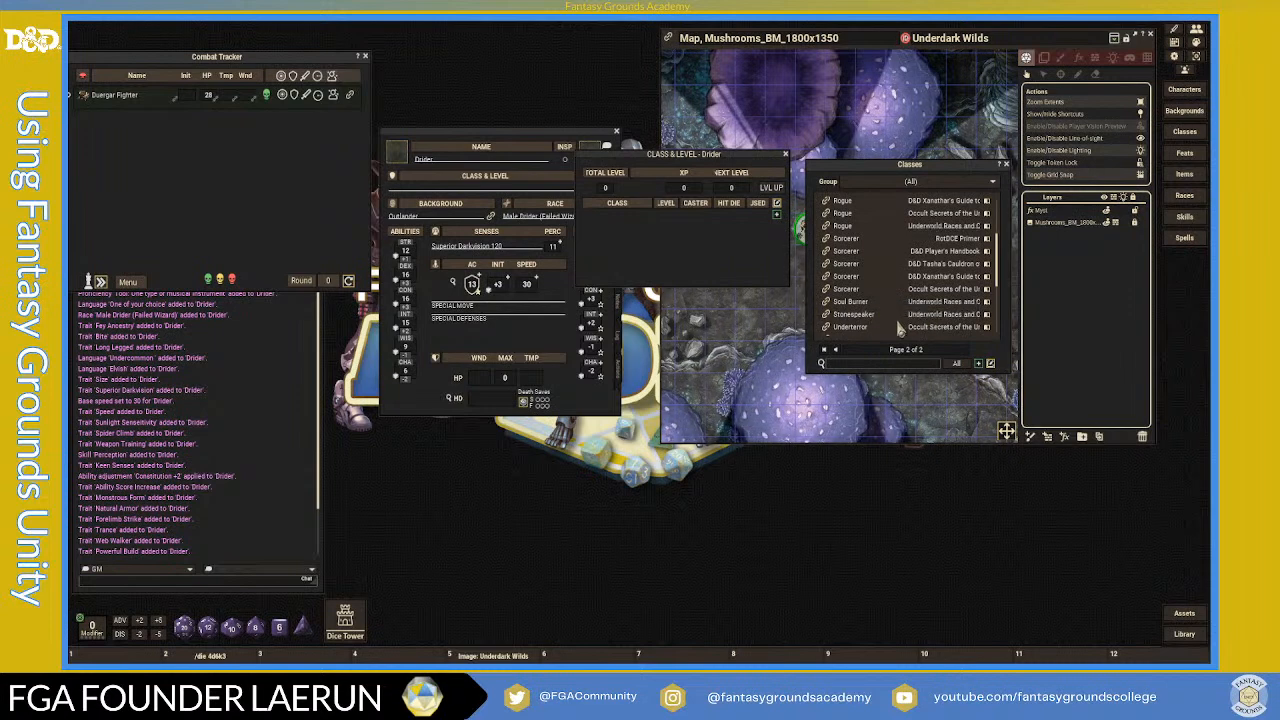
scroll(897, 327, down, 5)
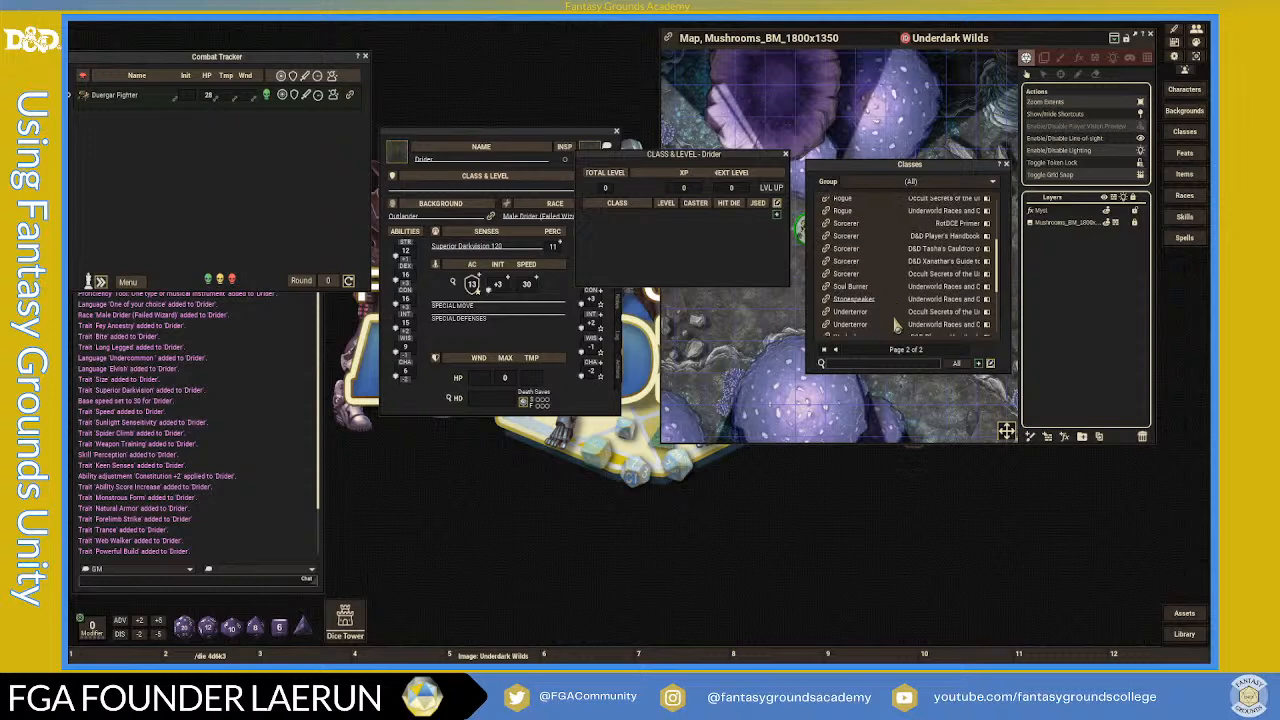
scroll(897, 327, down, 2)
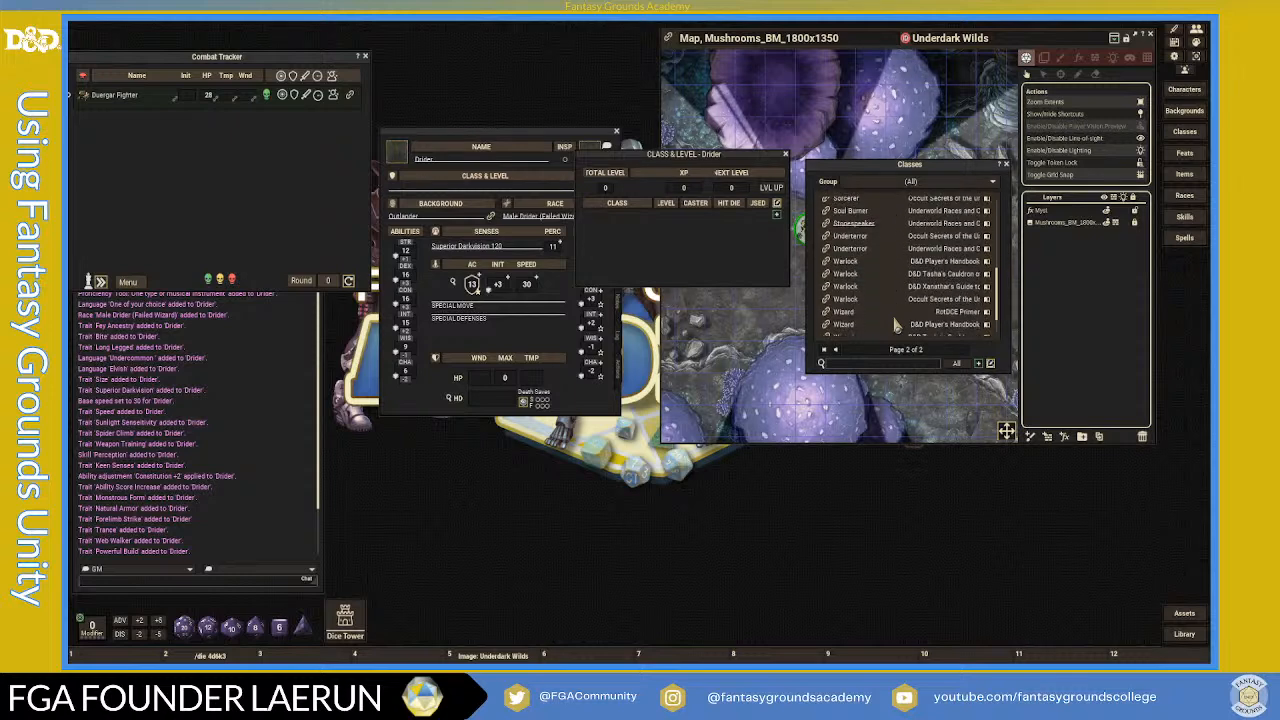
scroll(897, 327, down, 3)
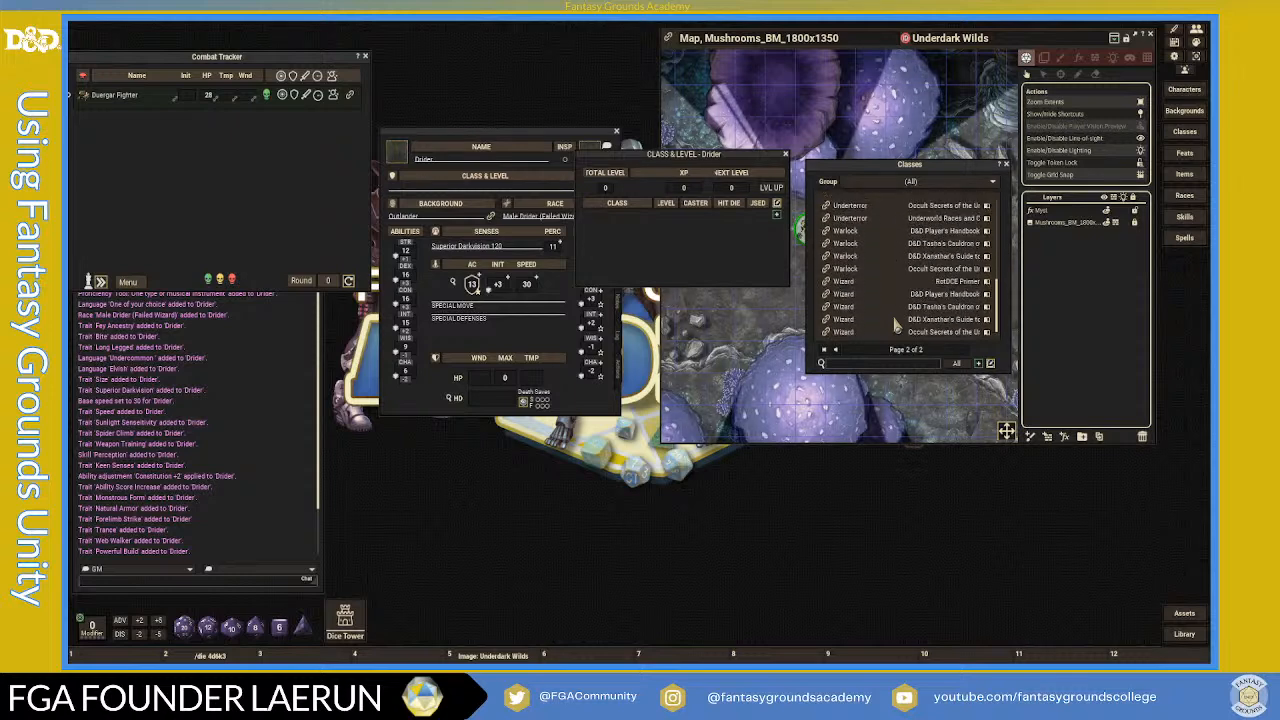
scroll(880, 319, down, 1)
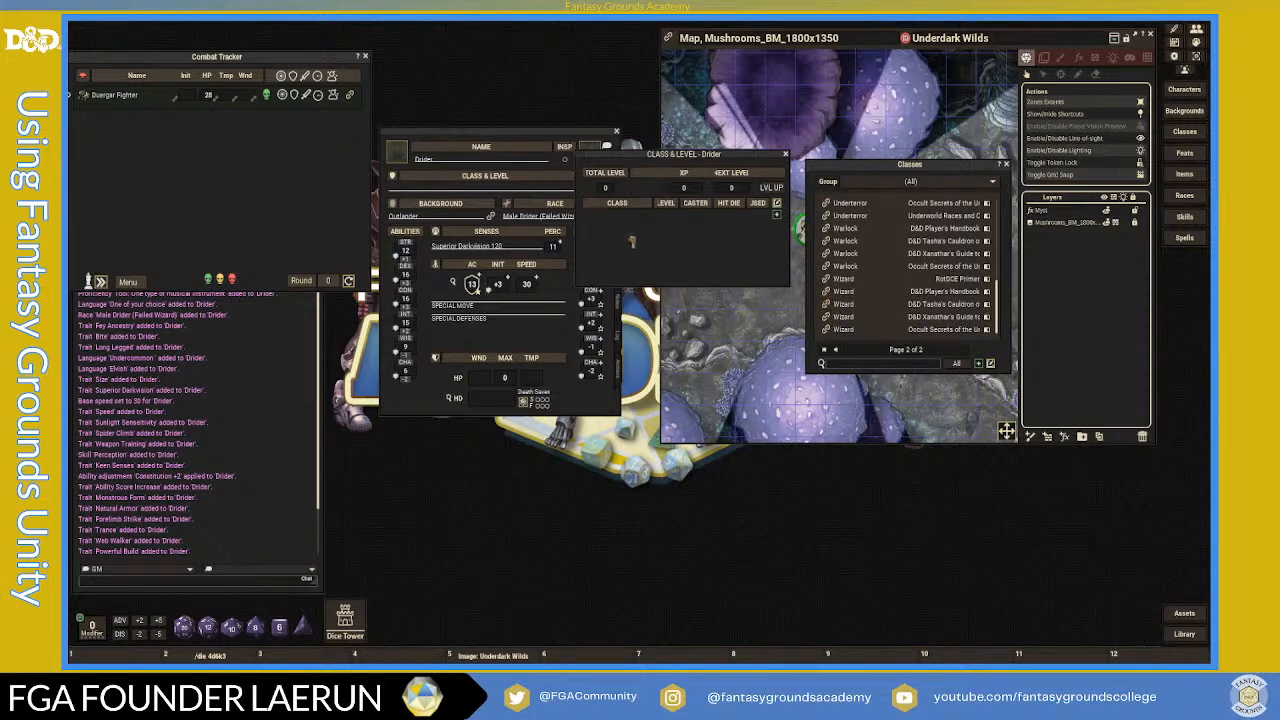
- Add the Wizard class to the Drider and pick Arcana as the first class skill
drag(631, 243, 631, 243)
drag(707, 136, 878, 91)
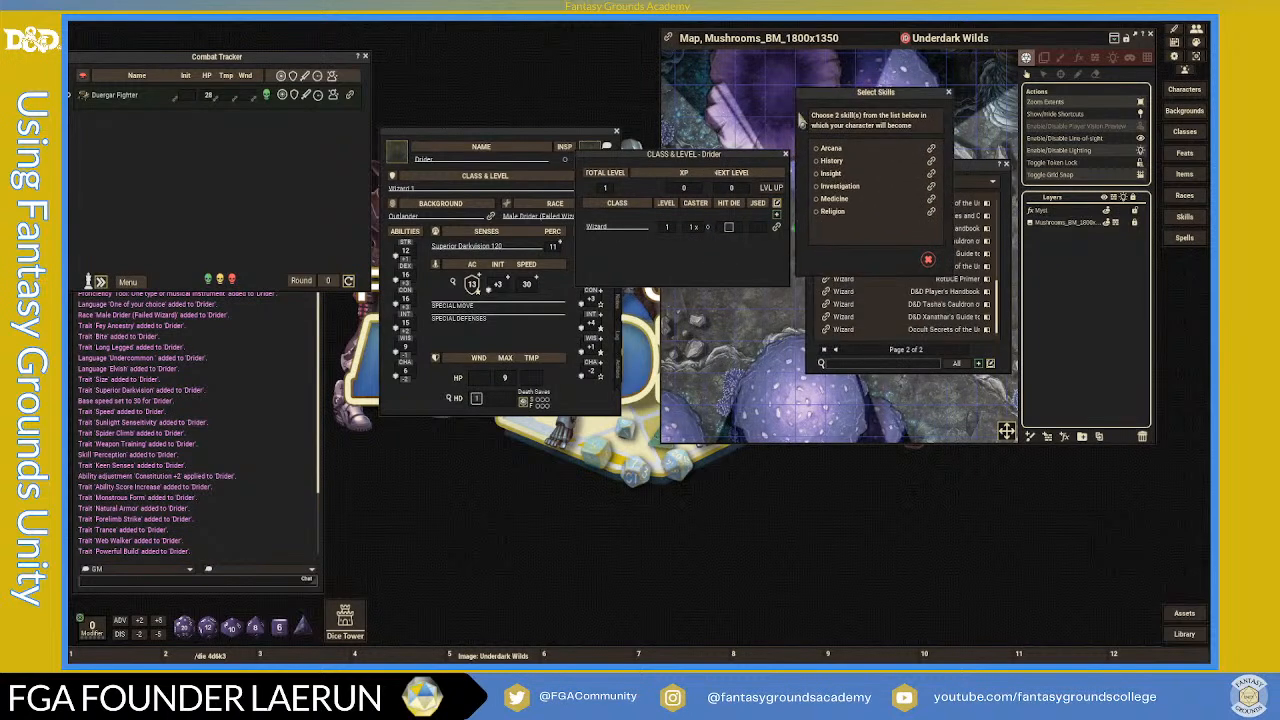
click(818, 148)
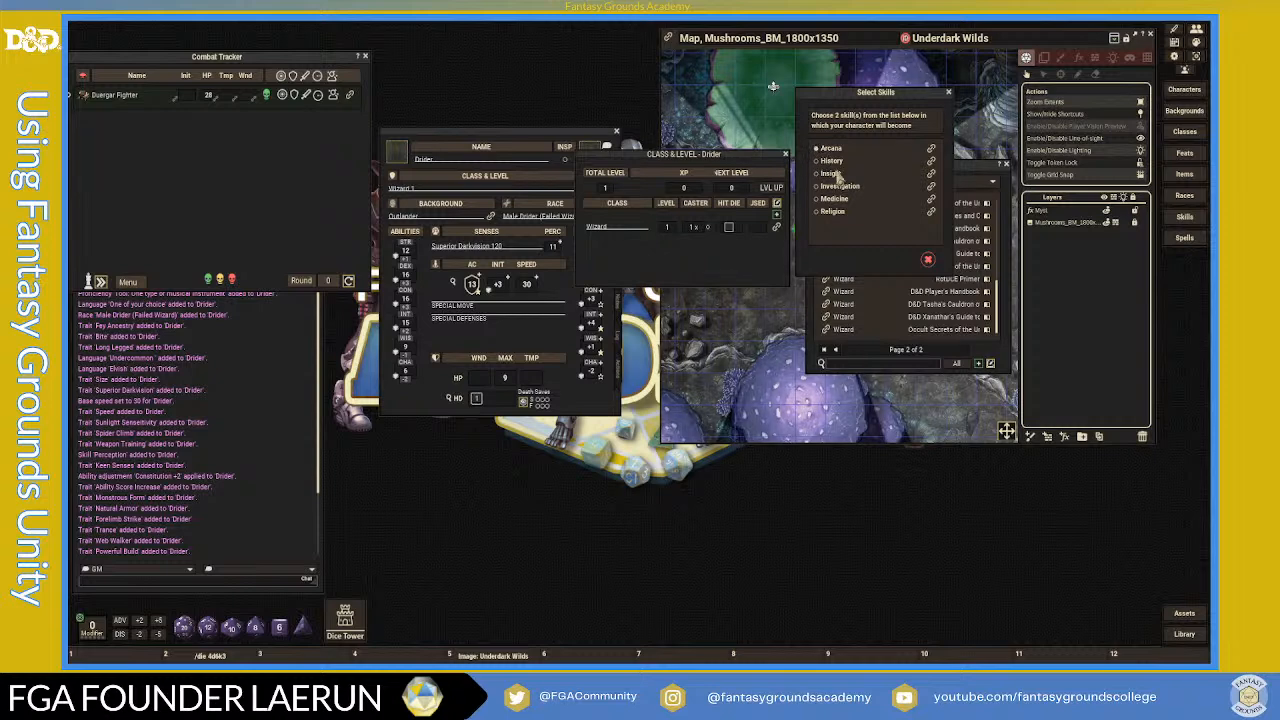
drag(754, 175, 839, 332)
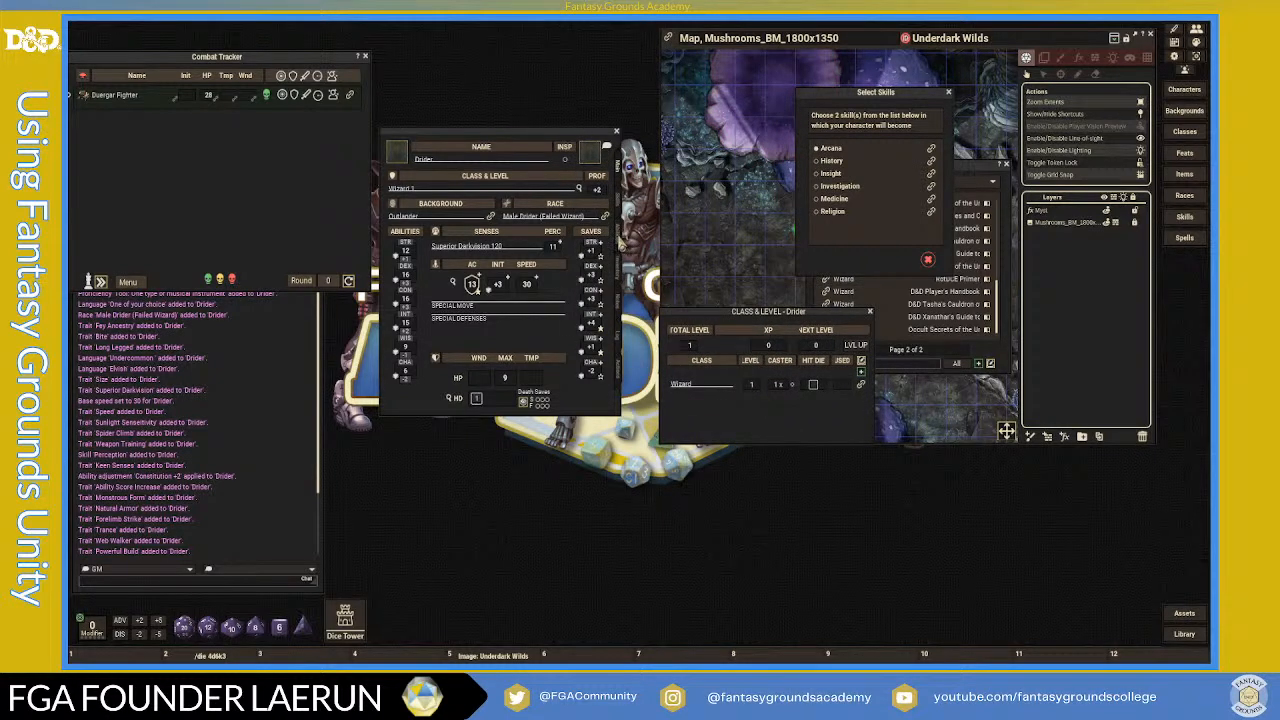
- Check the skills list, then pick History as the second class skill and confirm
click(617, 230)
click(619, 202)
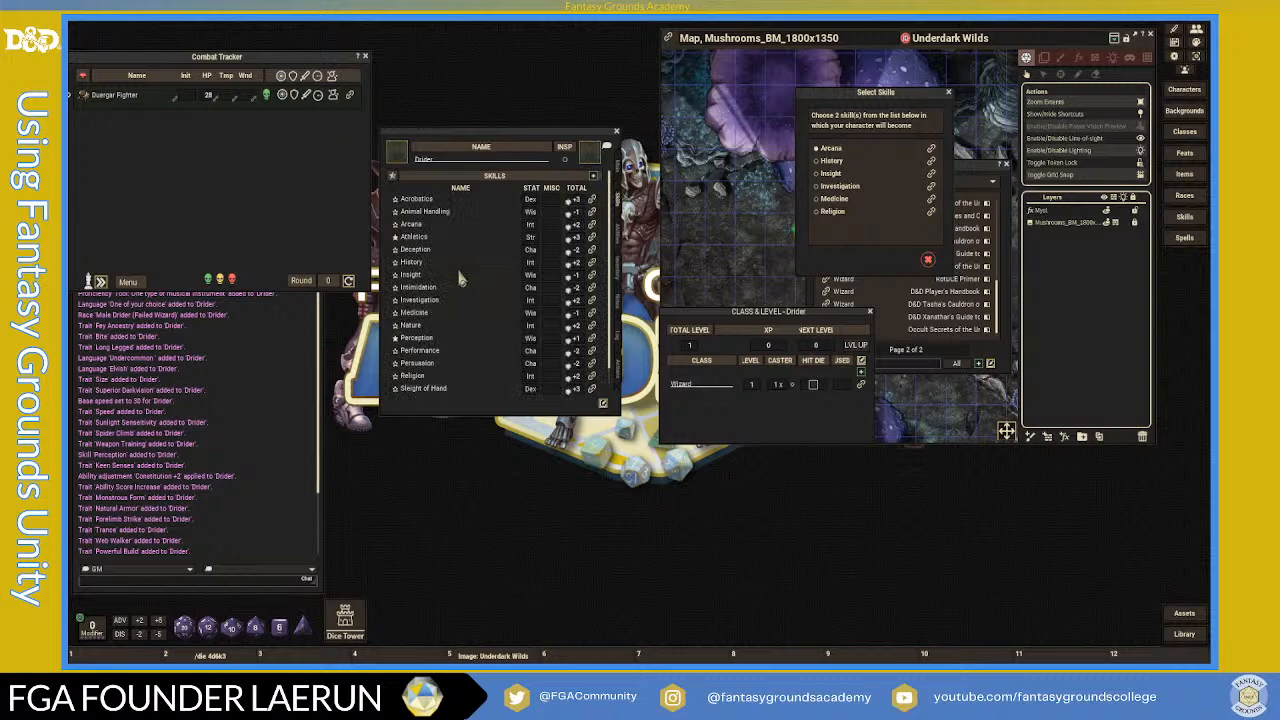
scroll(465, 300, down, 1)
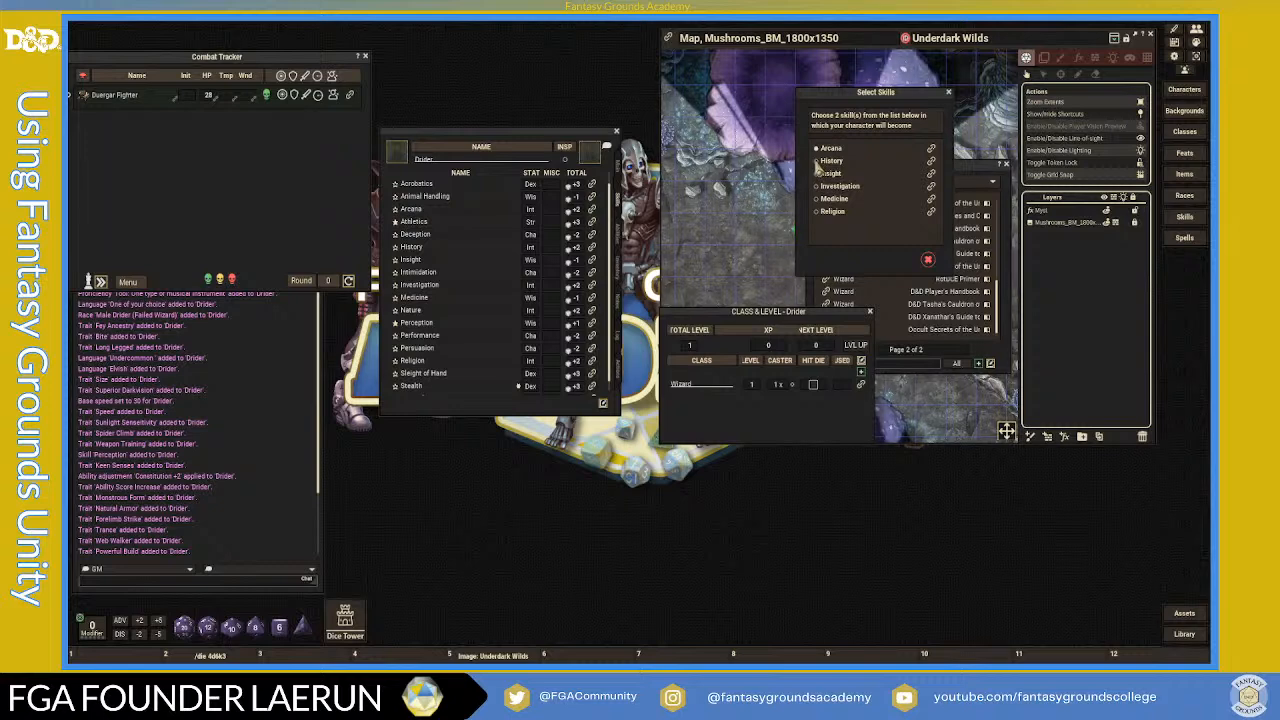
click(818, 162)
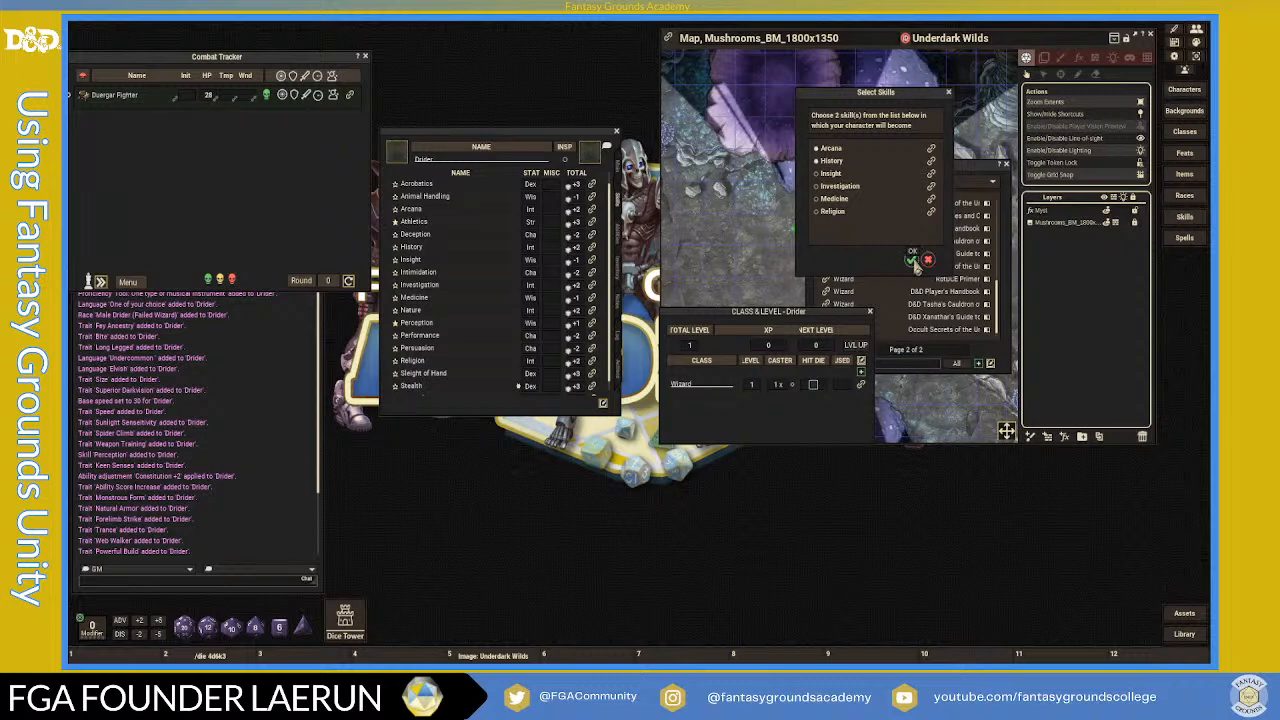
click(913, 261)
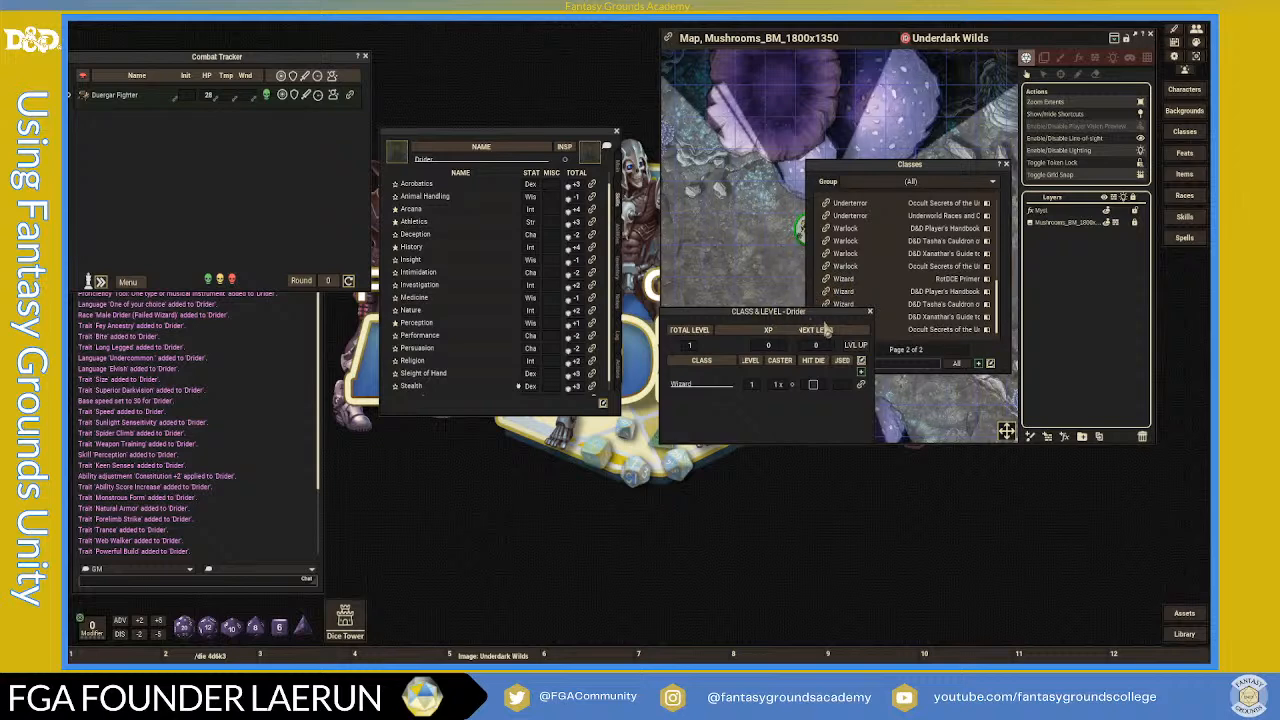
- Close the Classes list and read the War Magic arcane tradition description
drag(810, 313, 802, 174)
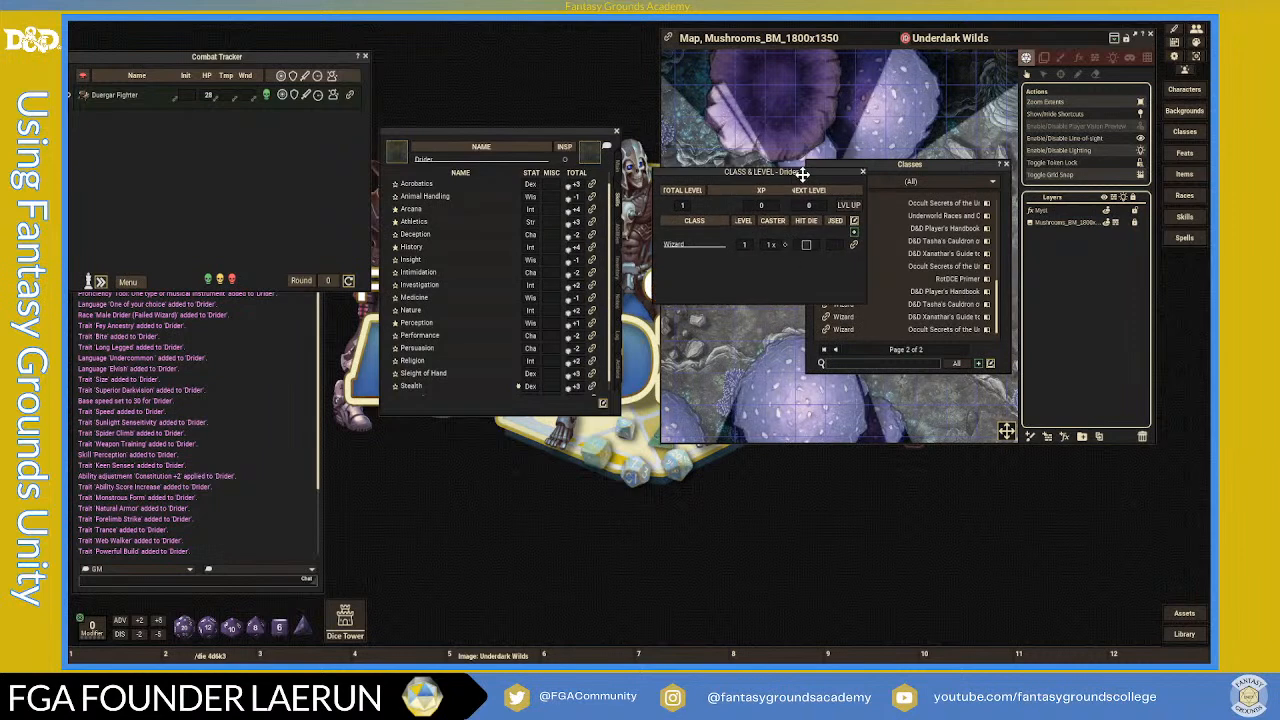
click(1006, 164)
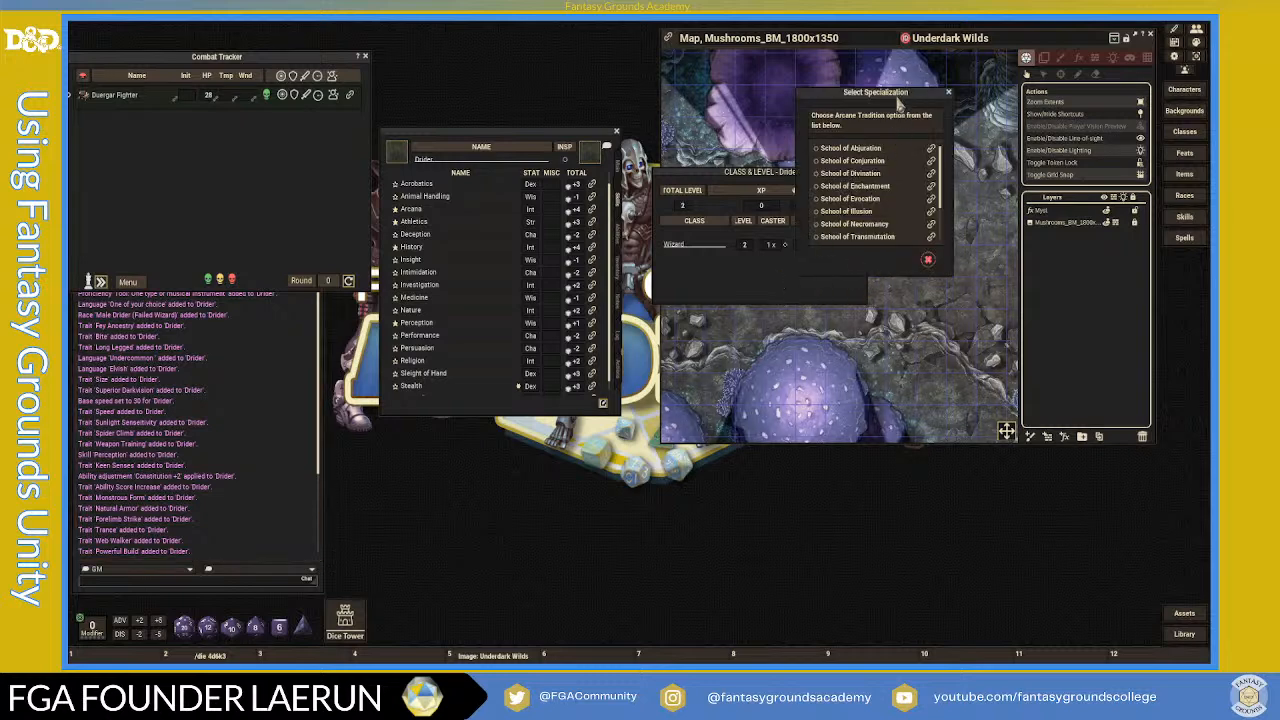
drag(907, 95, 844, 145)
scroll(840, 285, down, 3)
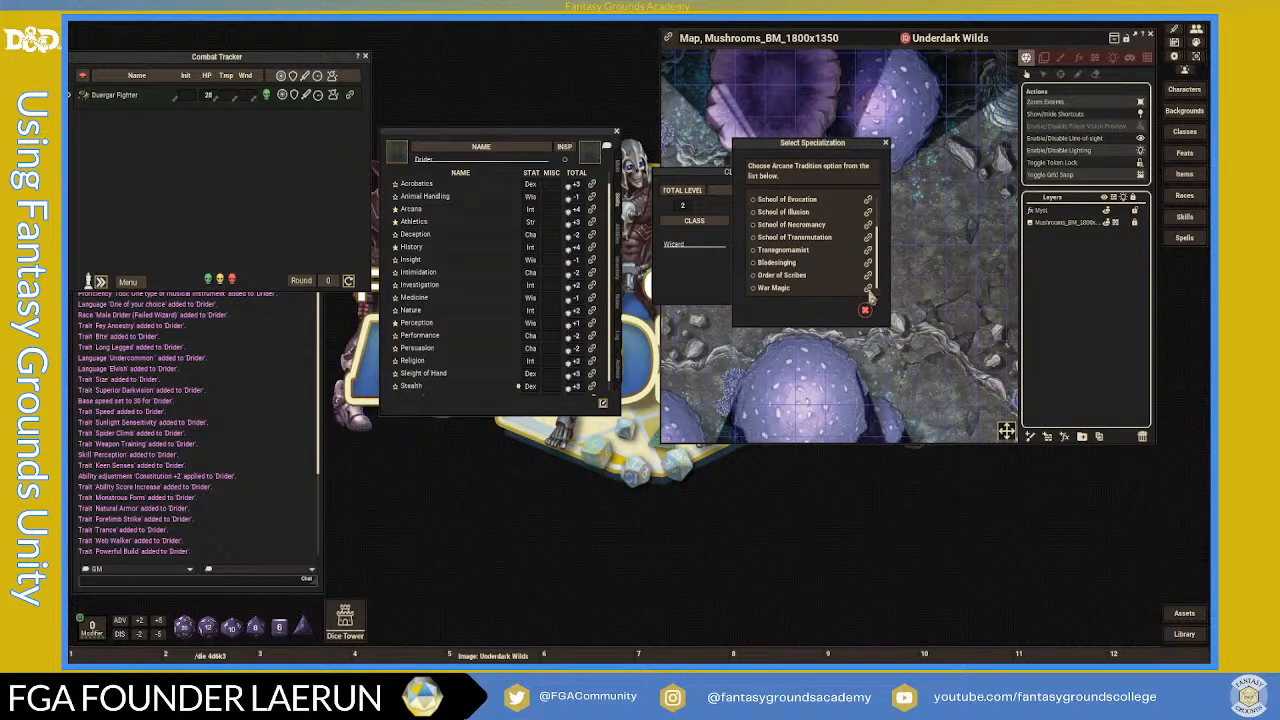
click(867, 288)
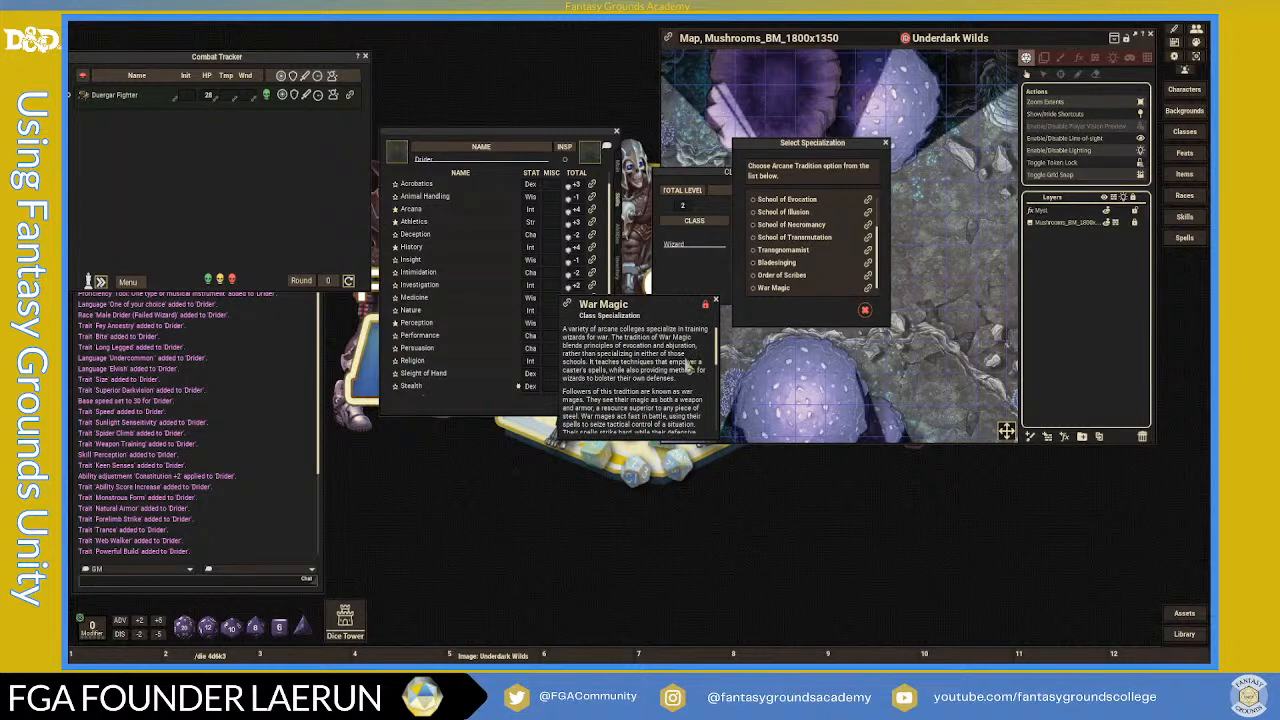
scroll(688, 368, down, 8)
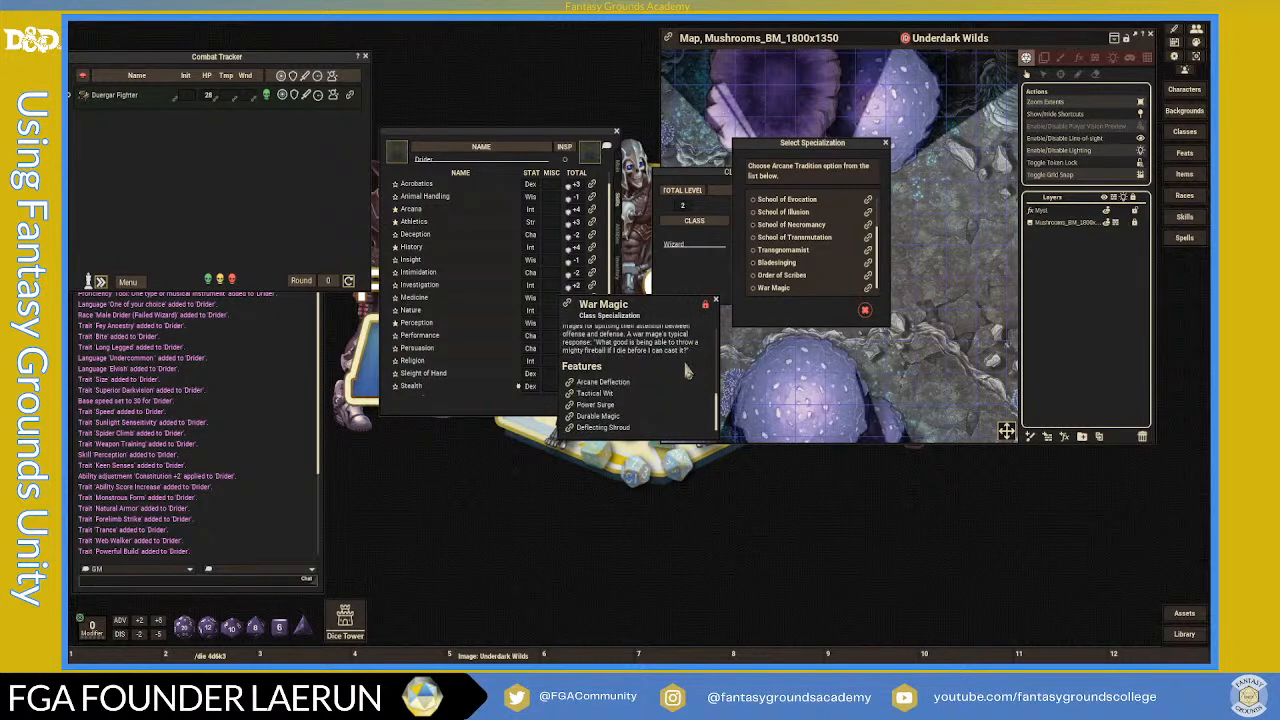
scroll(686, 370, up, 5)
scroll(686, 370, up, 4)
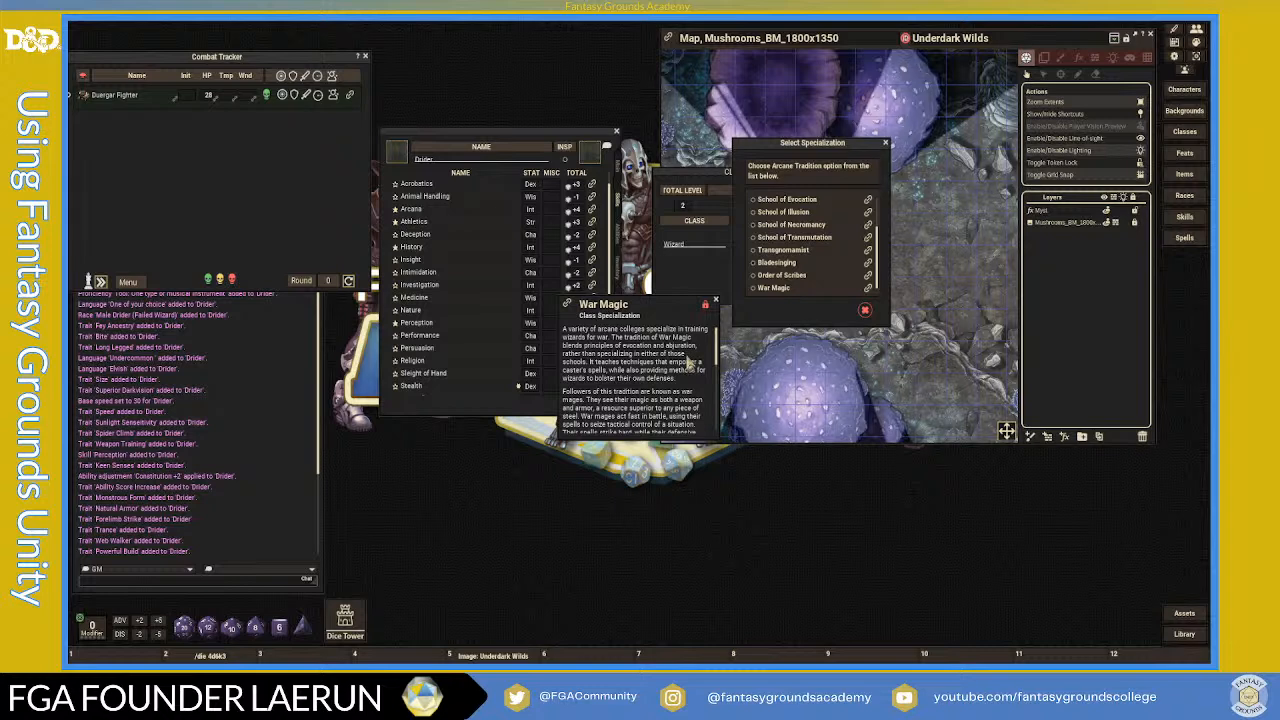
scroll(688, 362, down, 3)
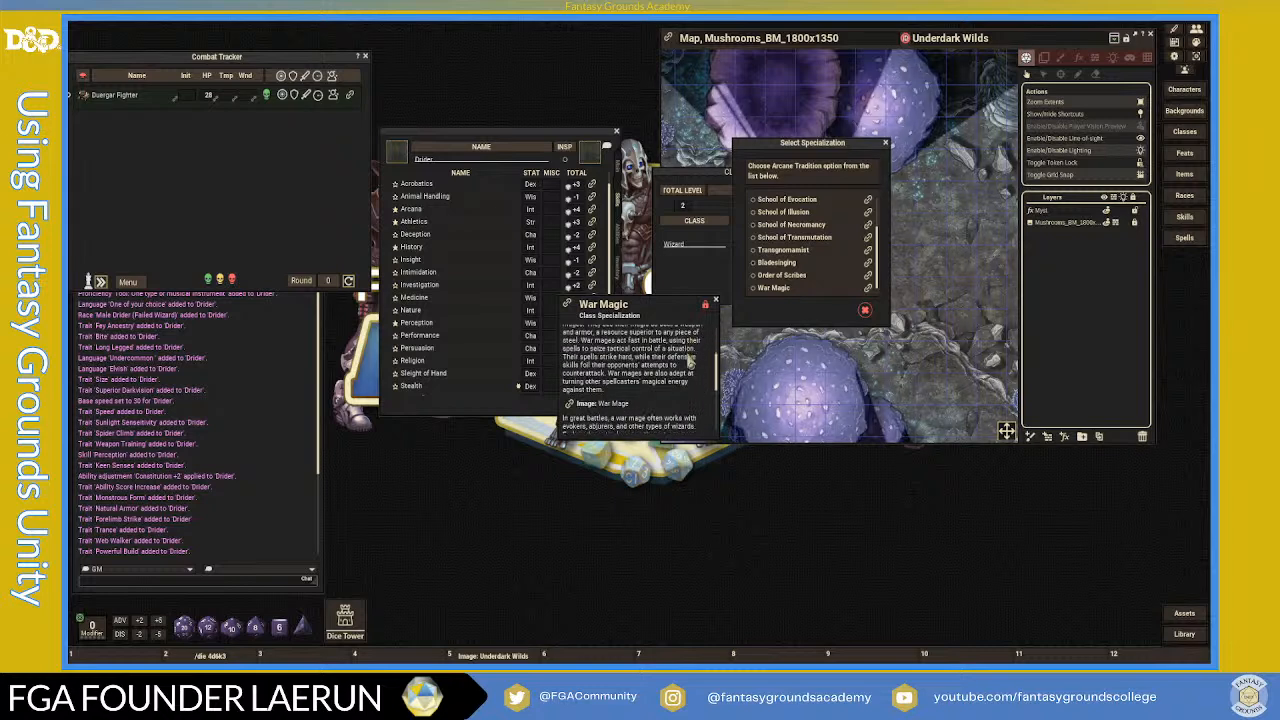
click(716, 306)
- Confirm War Magic as the Wizard's arcane tradition
scroll(808, 257, up, 3)
scroll(808, 256, down, 3)
scroll(808, 250, up, 3)
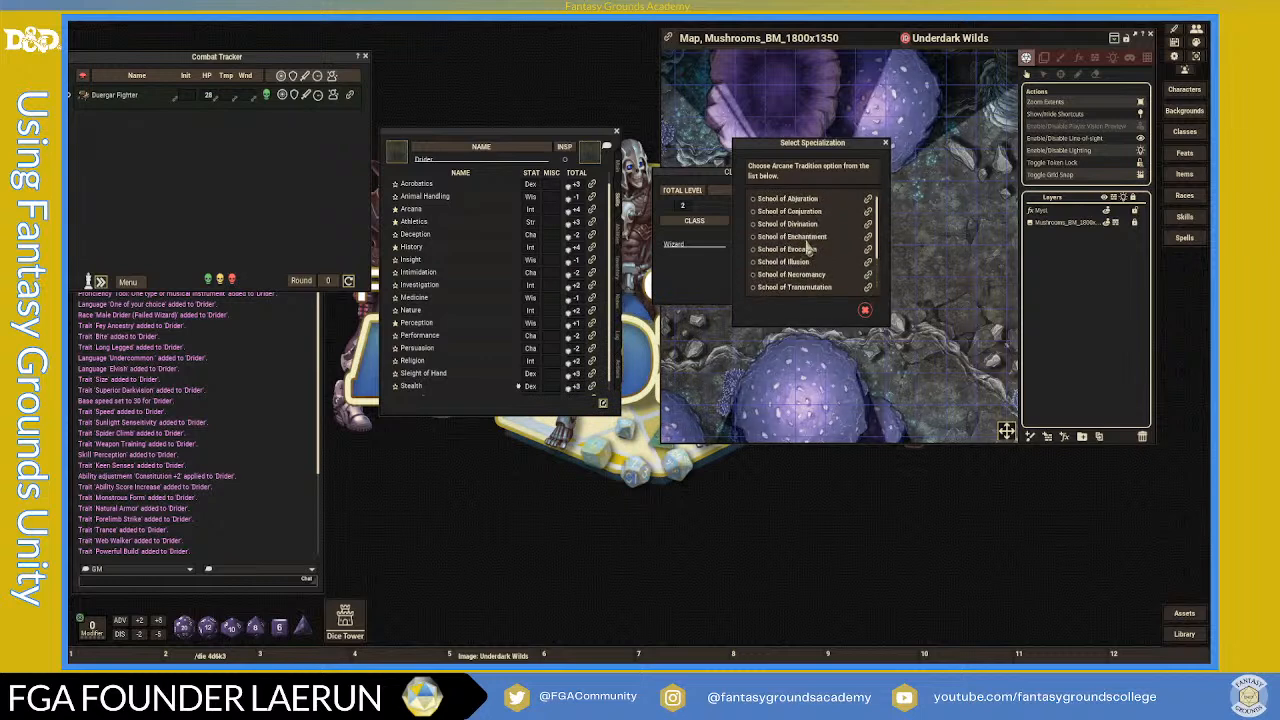
scroll(816, 258, down, 3)
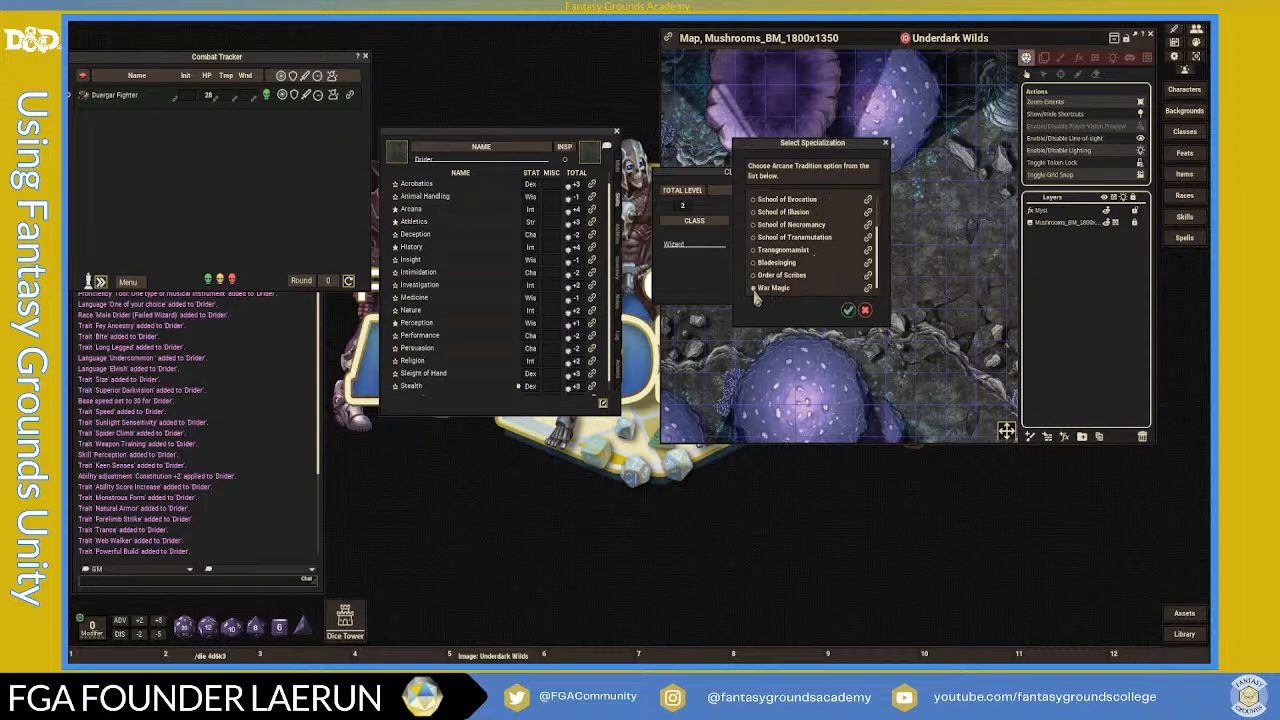
click(848, 309)
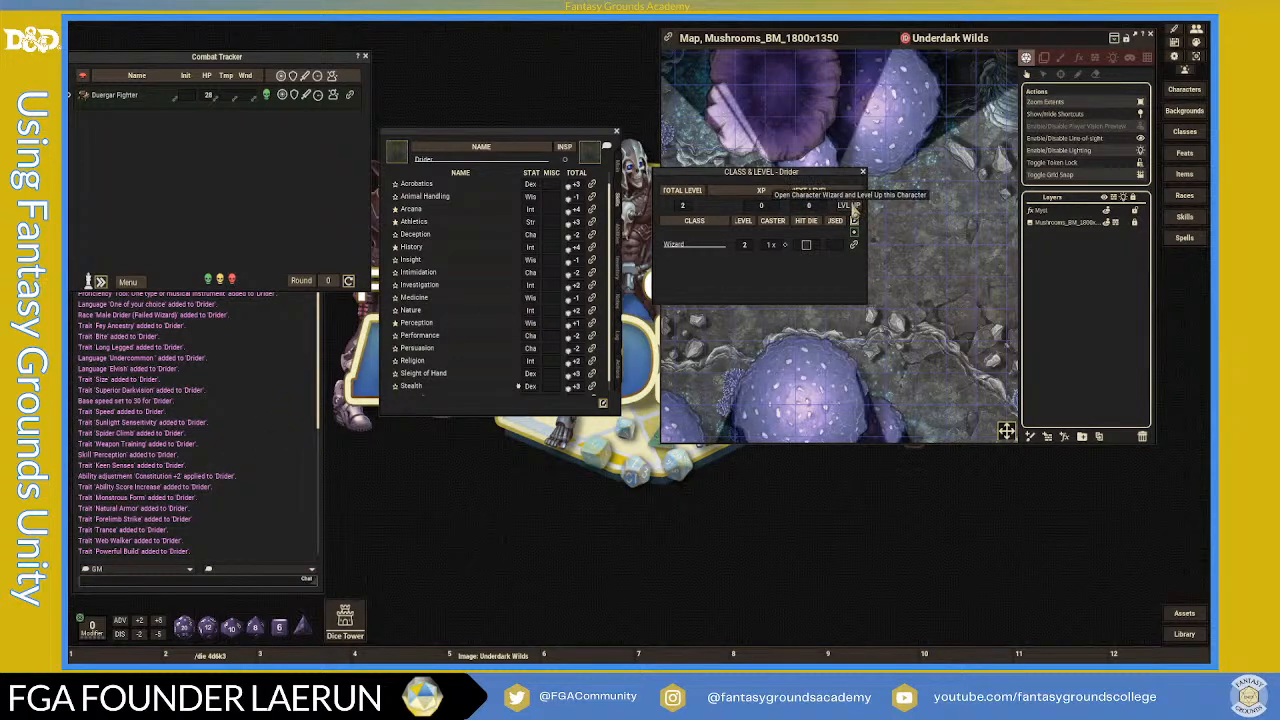
- Add a third Wizard level, granting 7 hit points, Arcane Deflection and Tactical Wit
drag(855, 298, 756, 284)
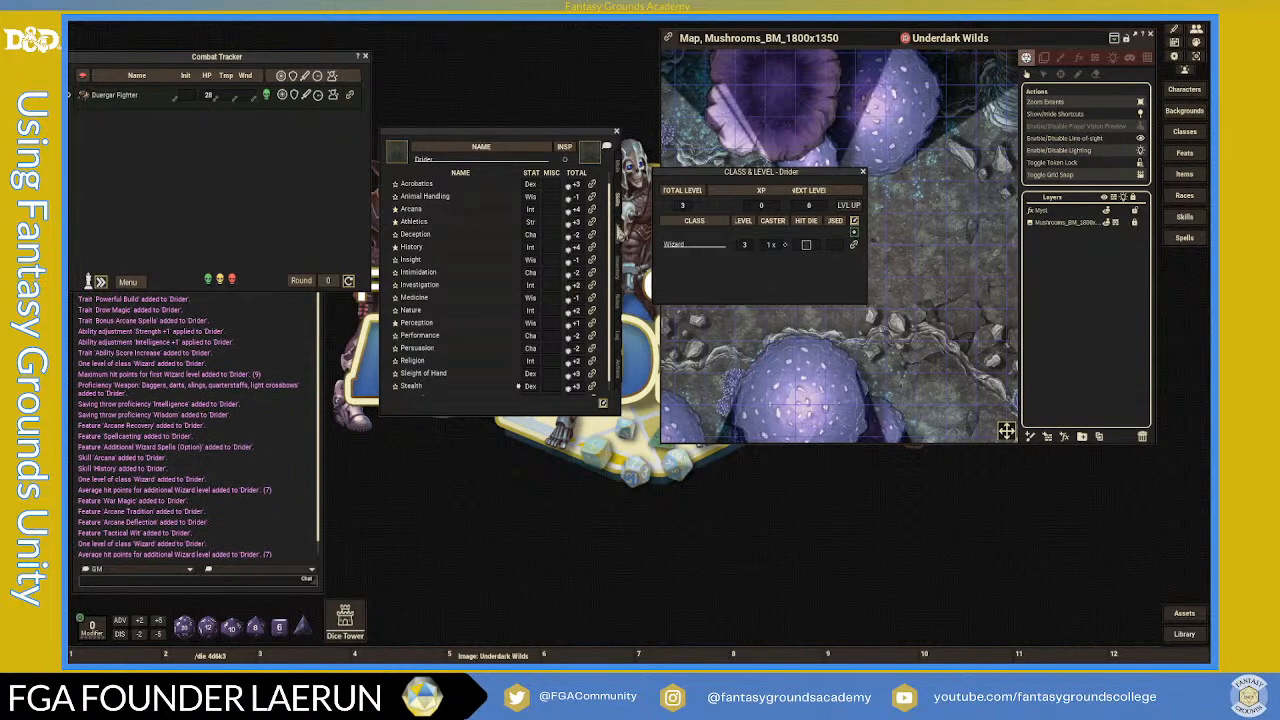
scroll(575, 279, up, 1)
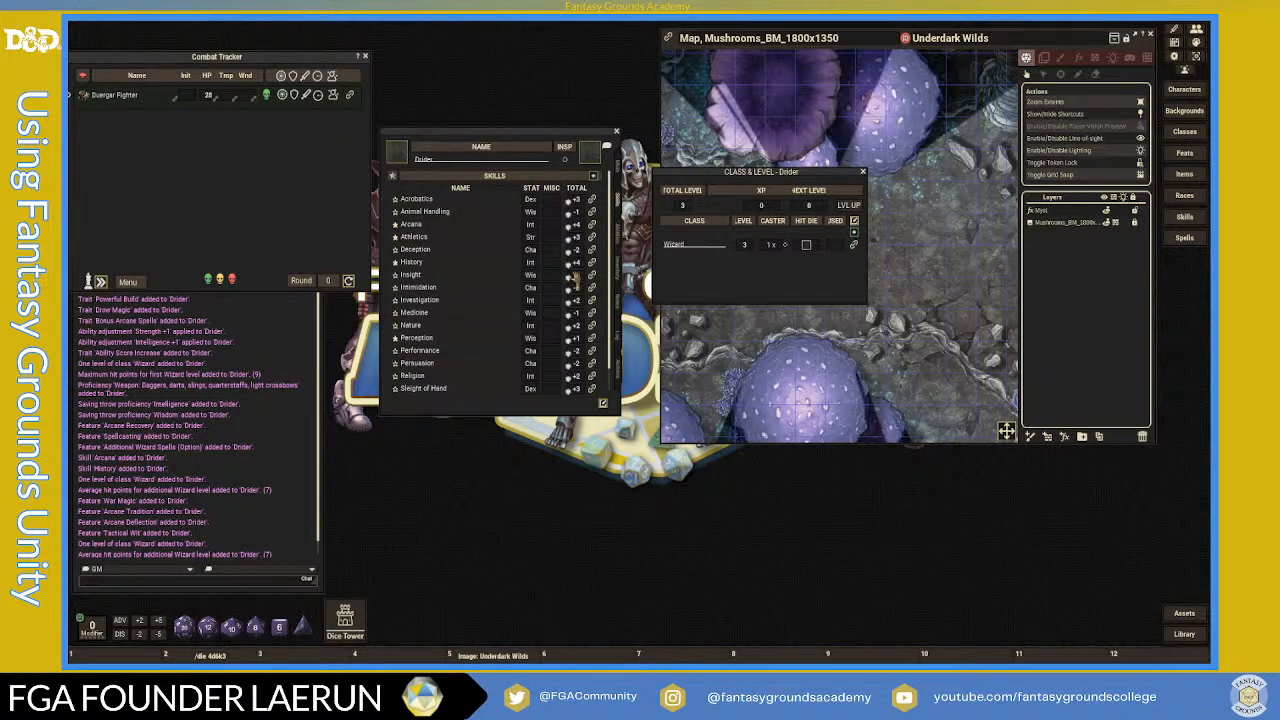
scroll(490, 280, down, 10)
- Scroll the Abilities list past Cantrip Formulas down to the Elvish and Undercommon languages
scroll(505, 292, up, 3)
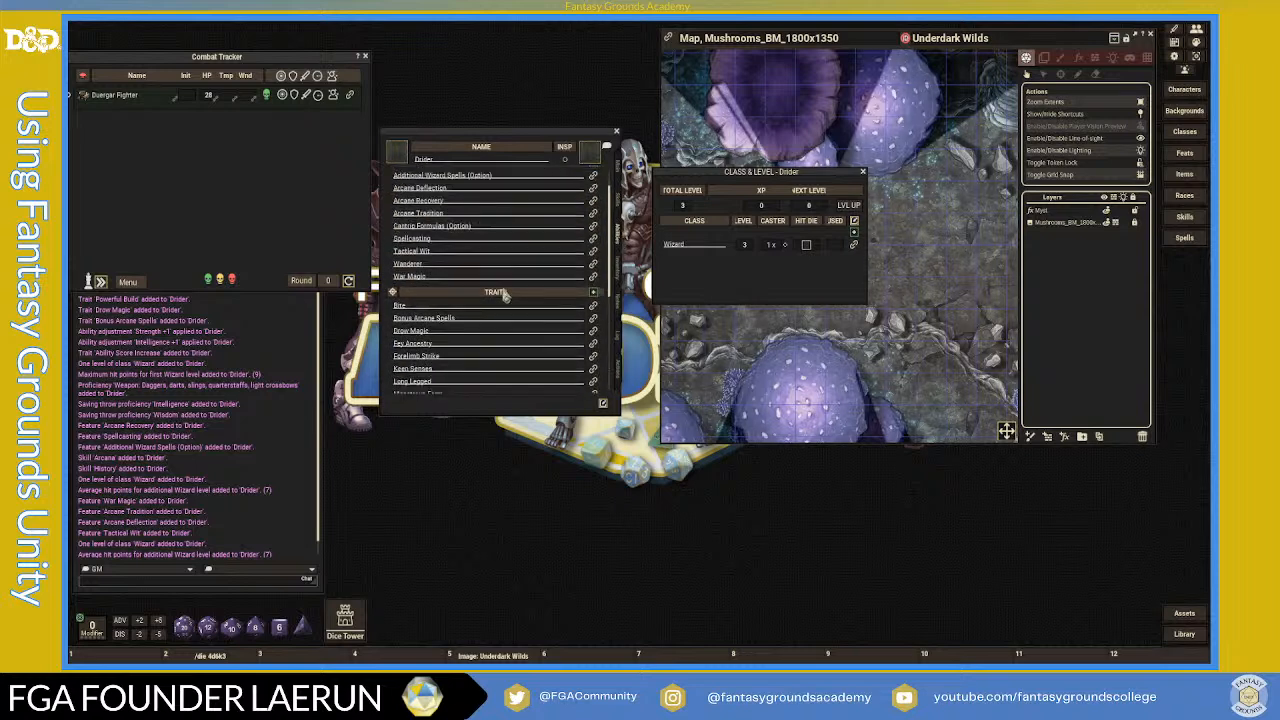
scroll(505, 297, down, 5)
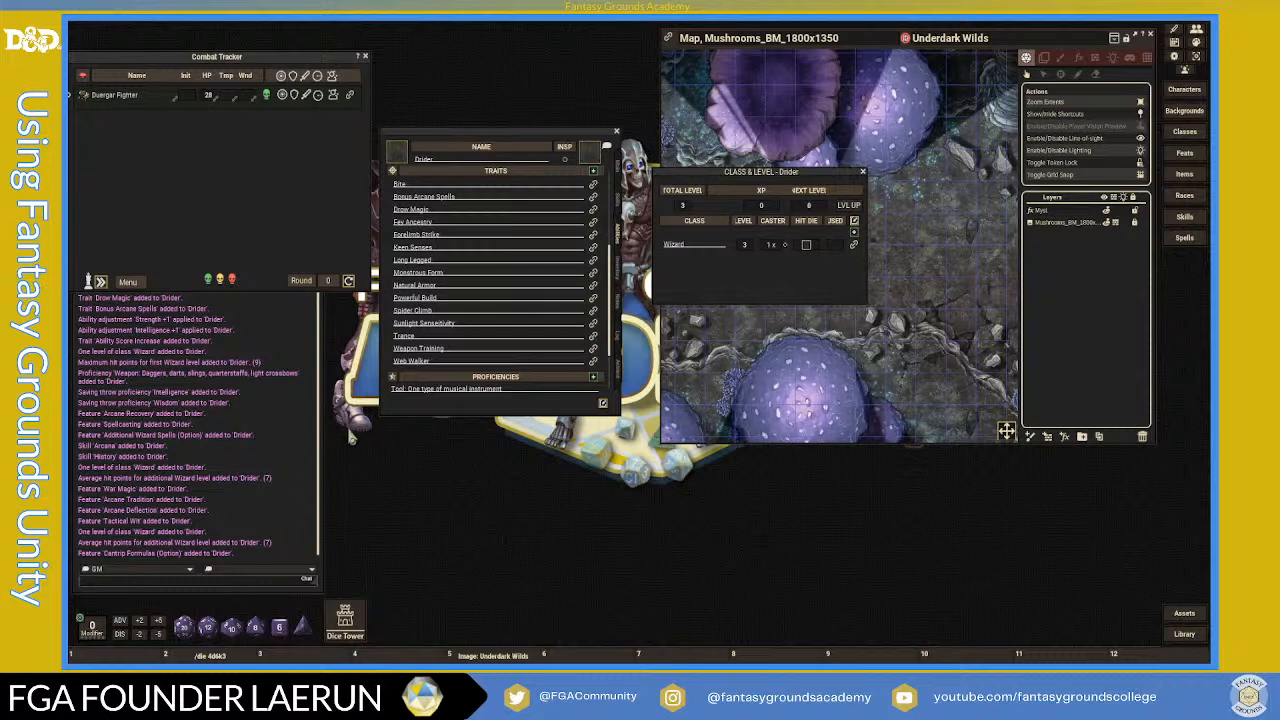
scroll(531, 340, down, 3)
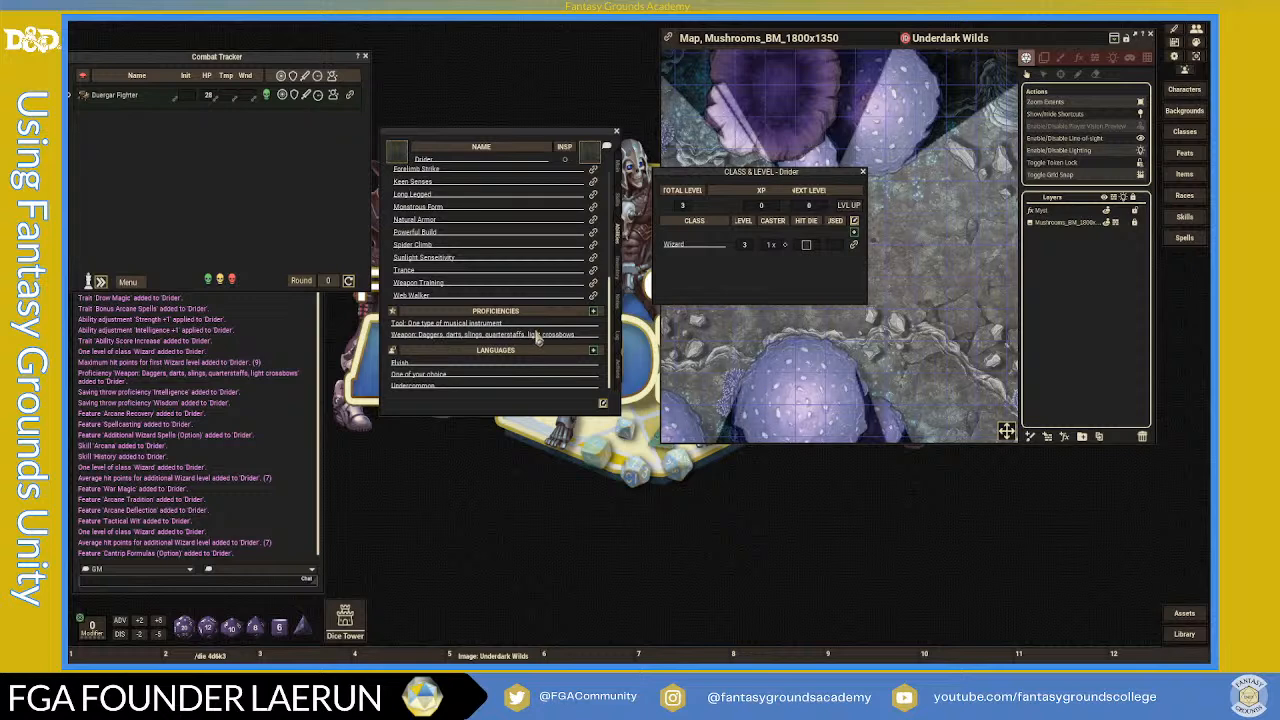
- Clear the 'One of your choice' language row and enter Goblin as the third language
click(471, 377)
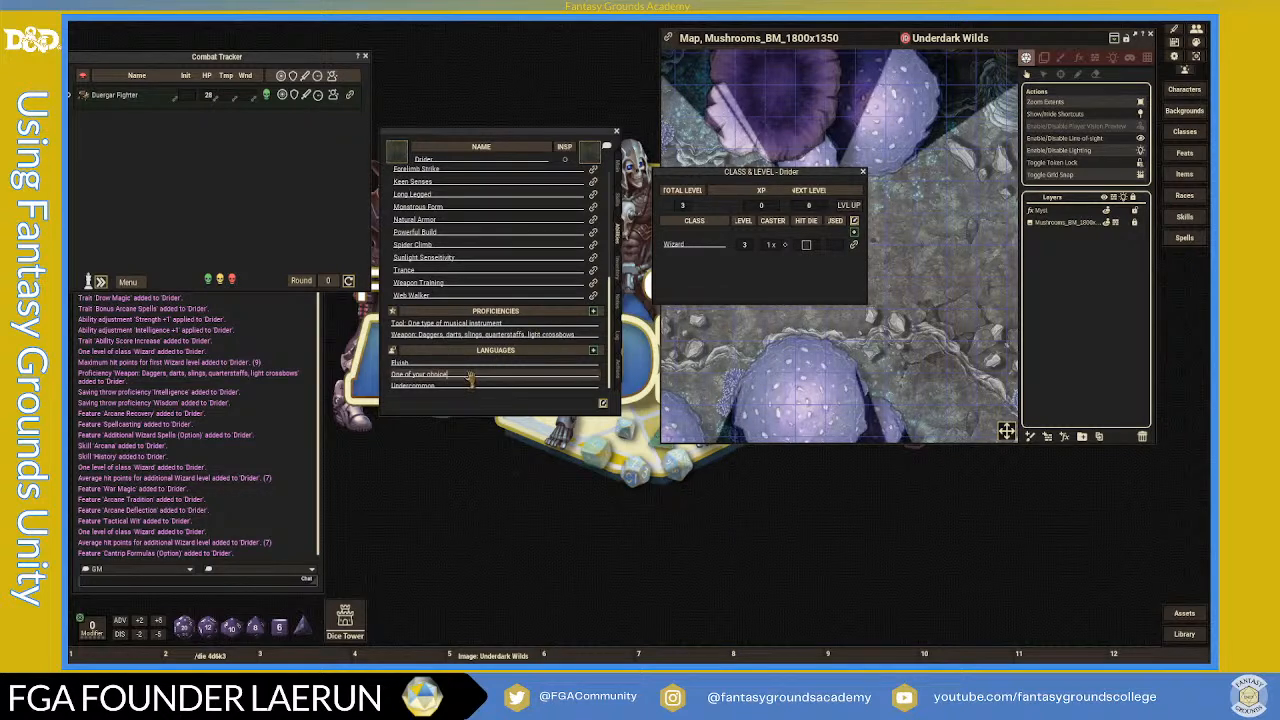
key(BackSpace)
key(BackSpace)
key(BackSpace)
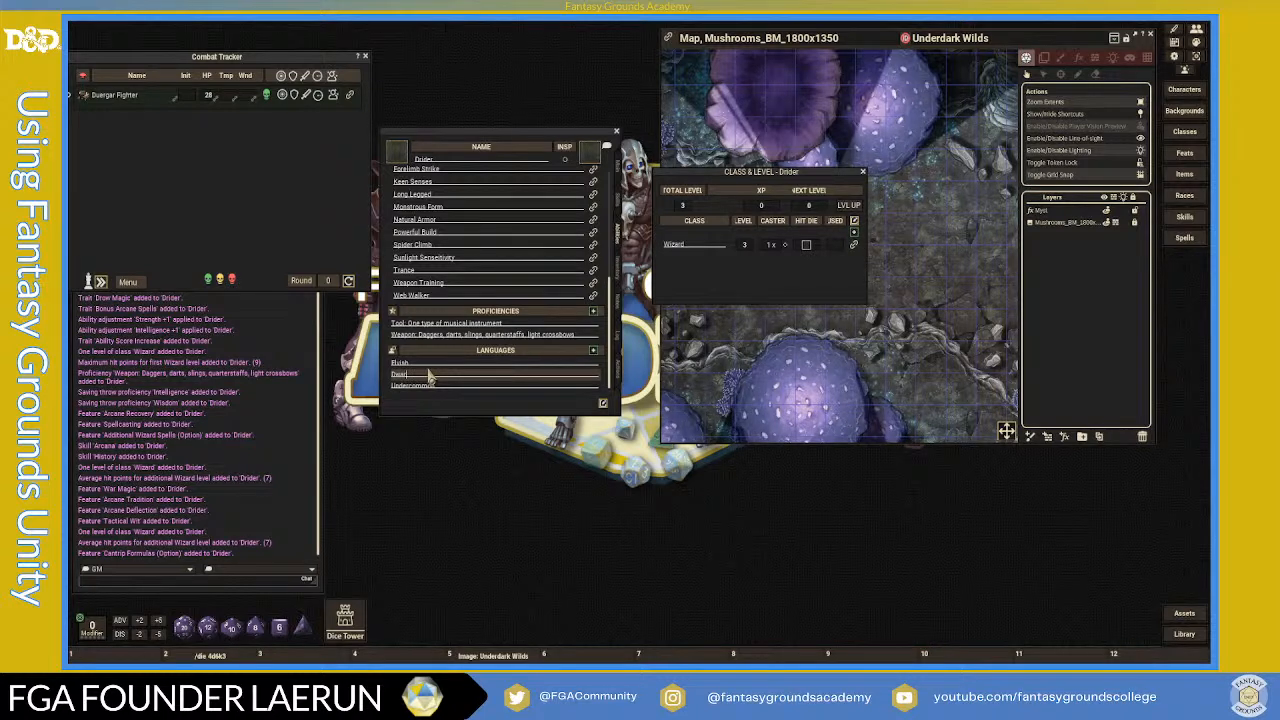
text(Sol)
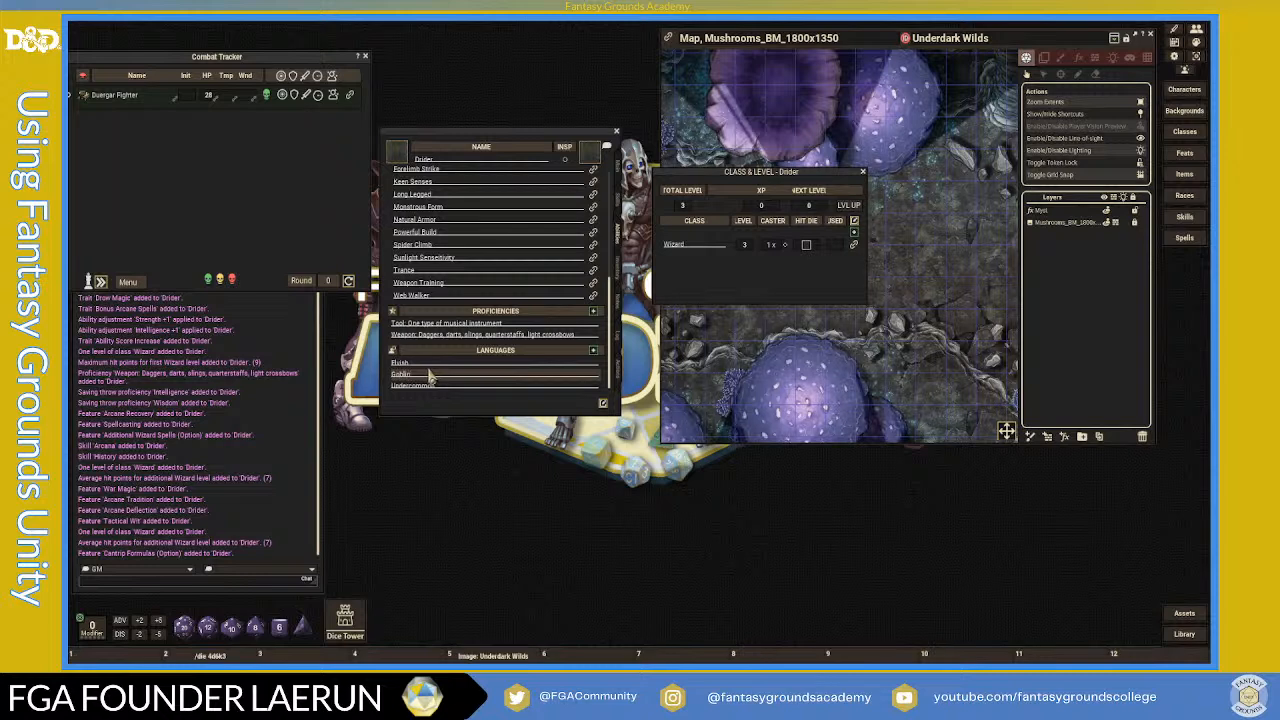
click(454, 386)
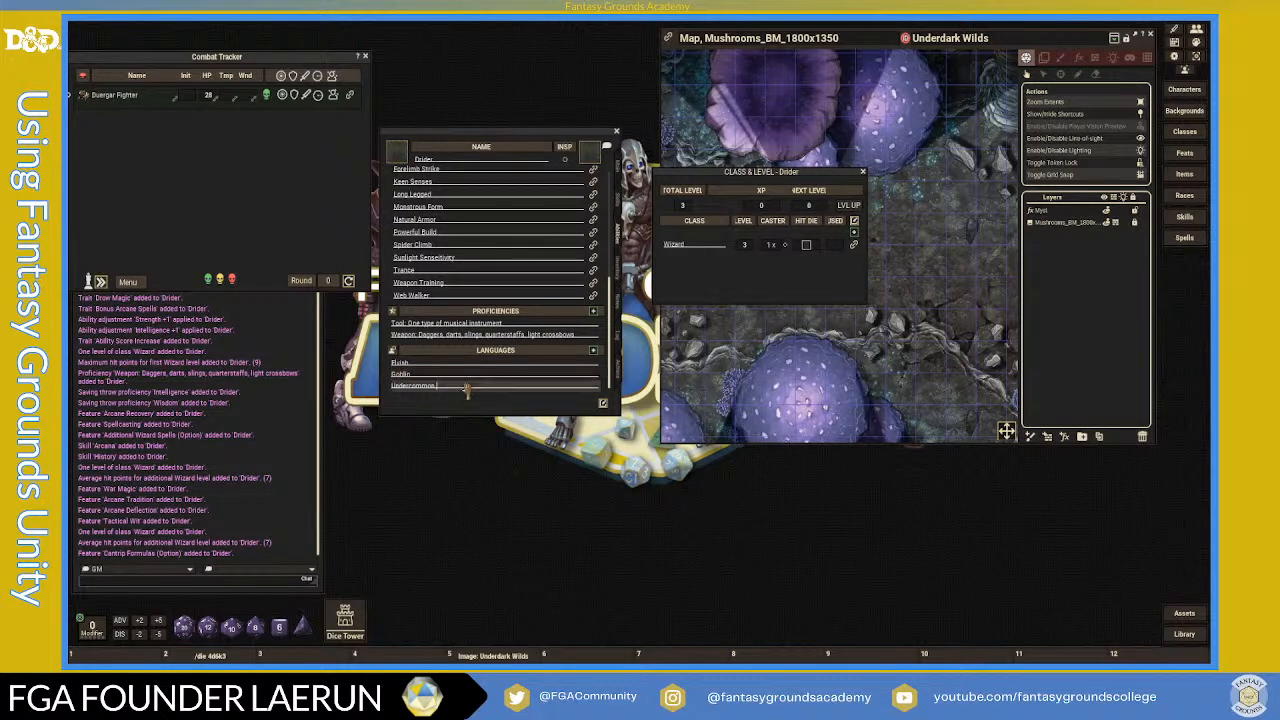
scroll(489, 278, up, 5)
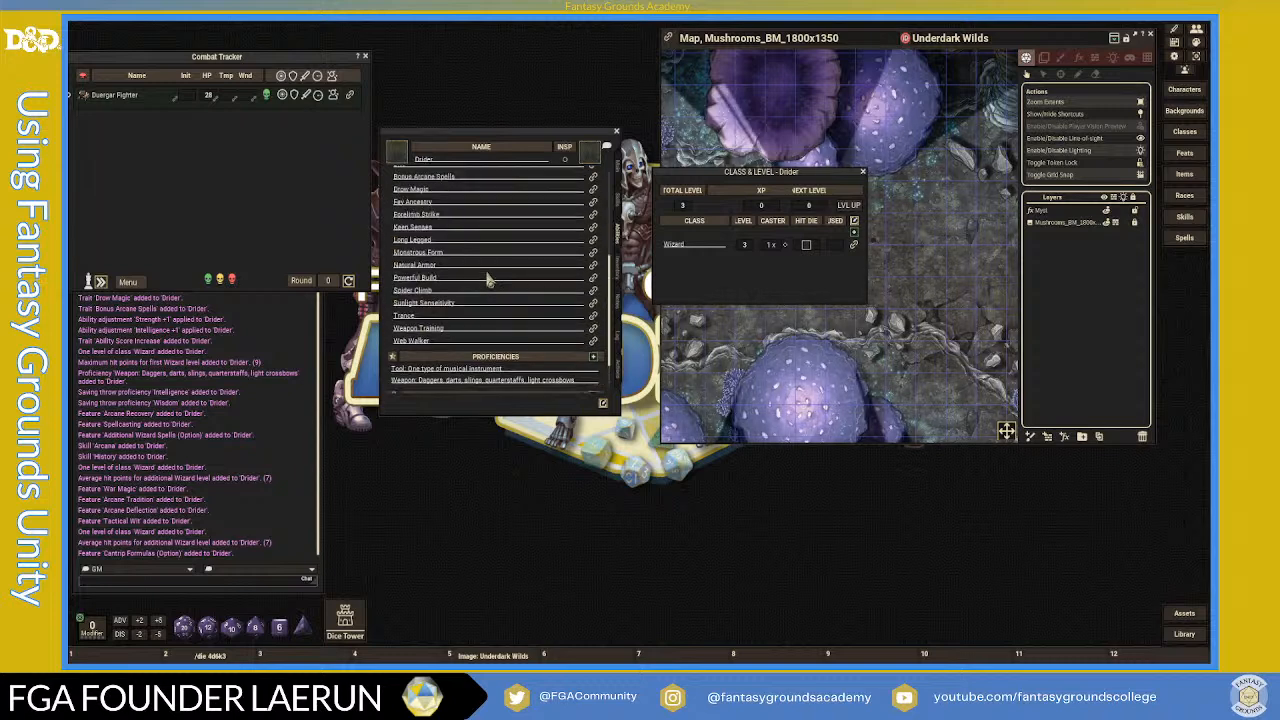
- Close the Drider's Class & Level details window
scroll(489, 278, up, 3)
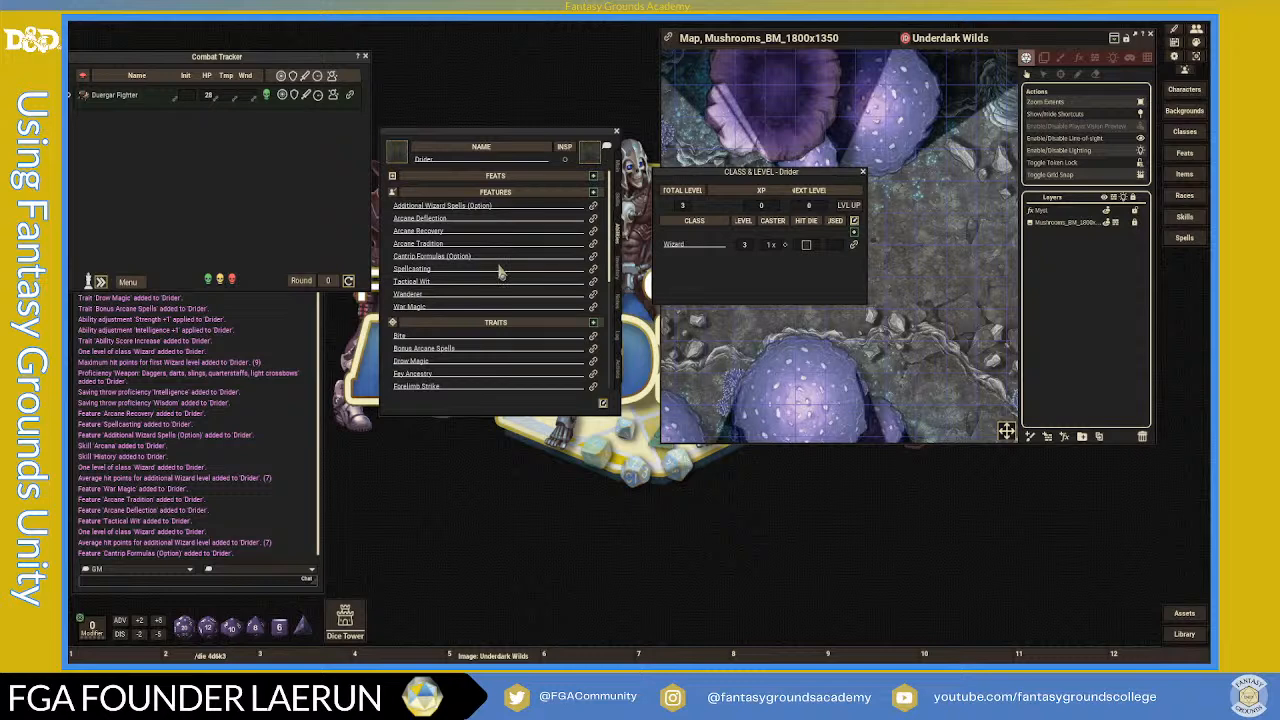
scroll(510, 279, down, 3)
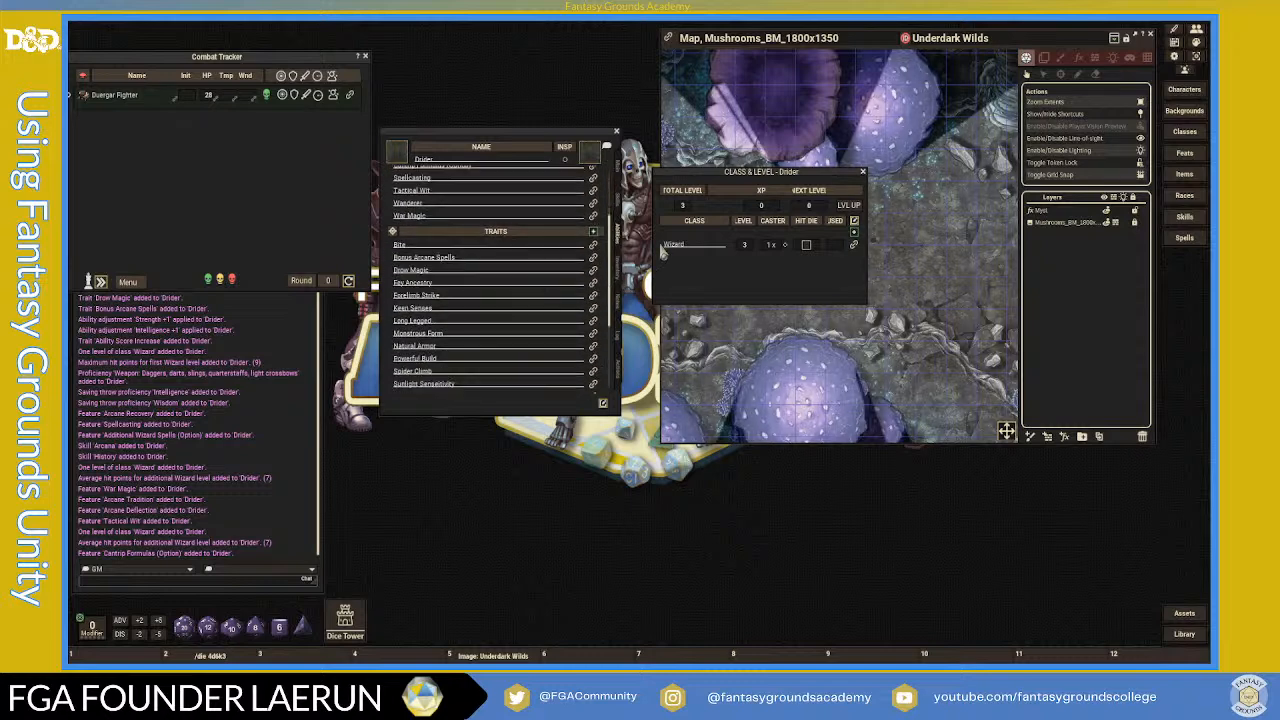
click(863, 172)
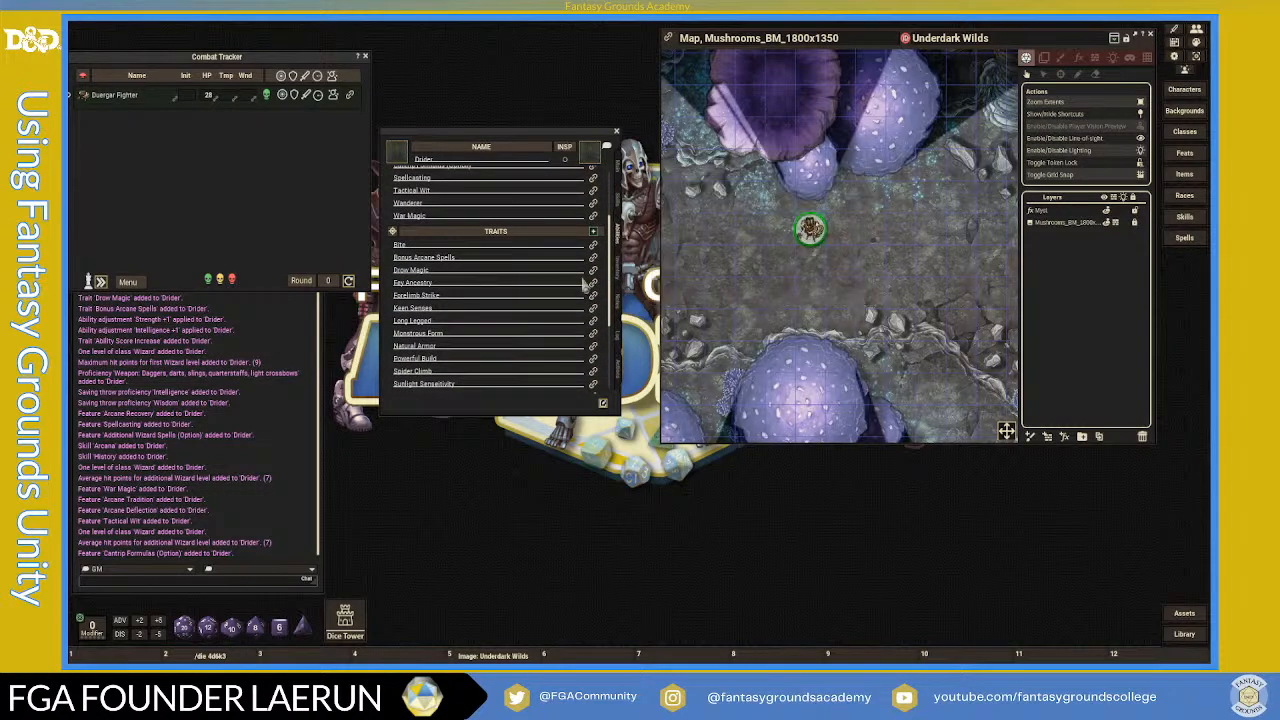
- Review features, glance at Actions, and return to the main page showing Wizard 3, 23 HP, AC 13
scroll(570, 291, up, 3)
scroll(572, 293, down, 3)
scroll(570, 293, up, 3)
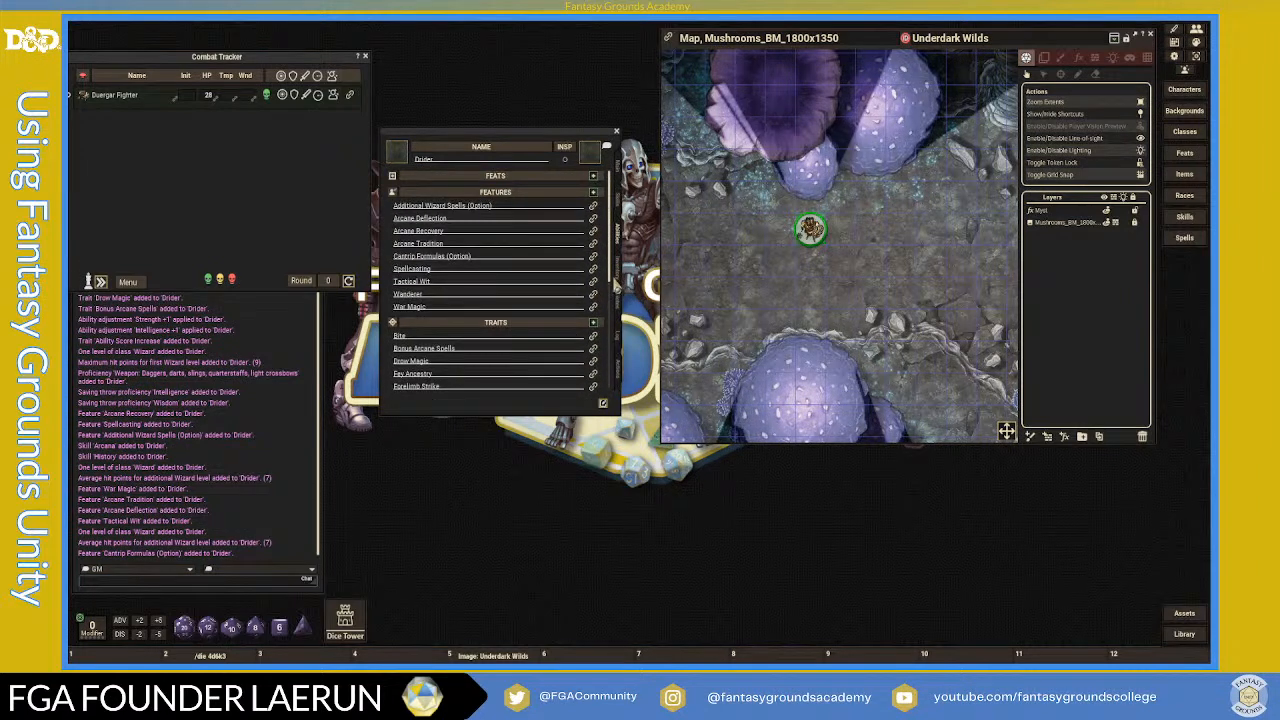
scroll(545, 298, down, 6)
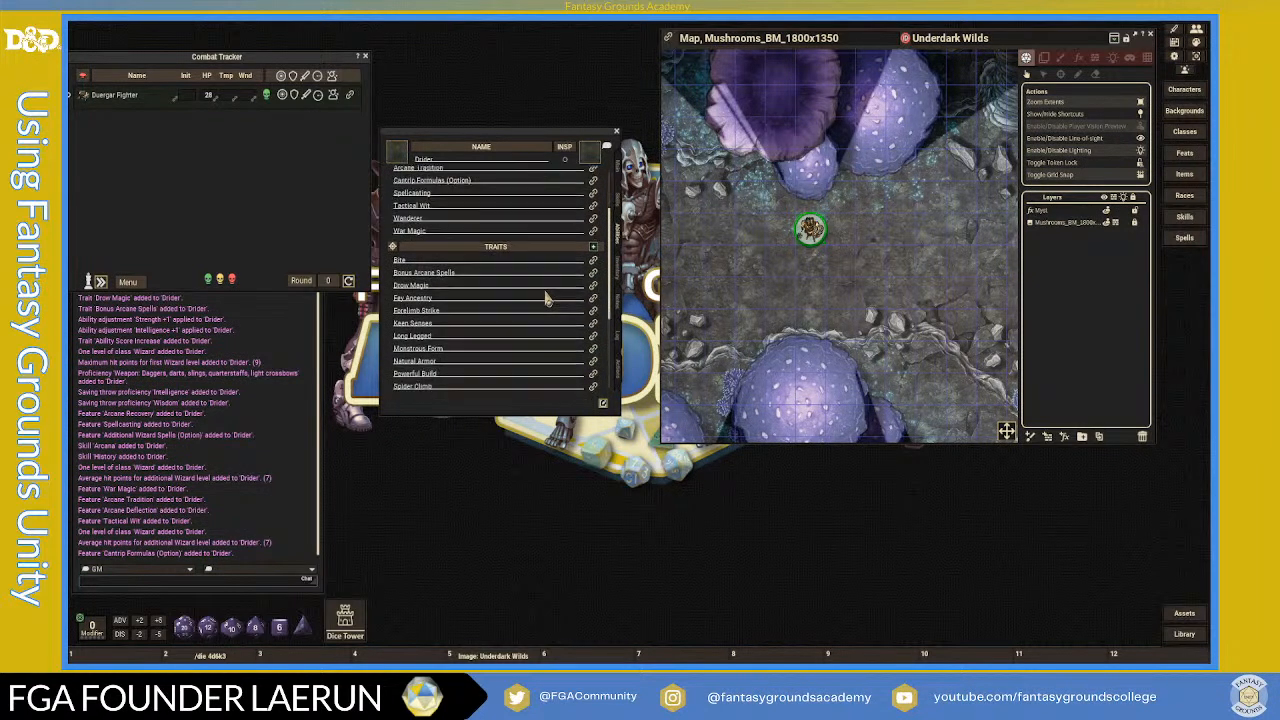
scroll(547, 300, up, 6)
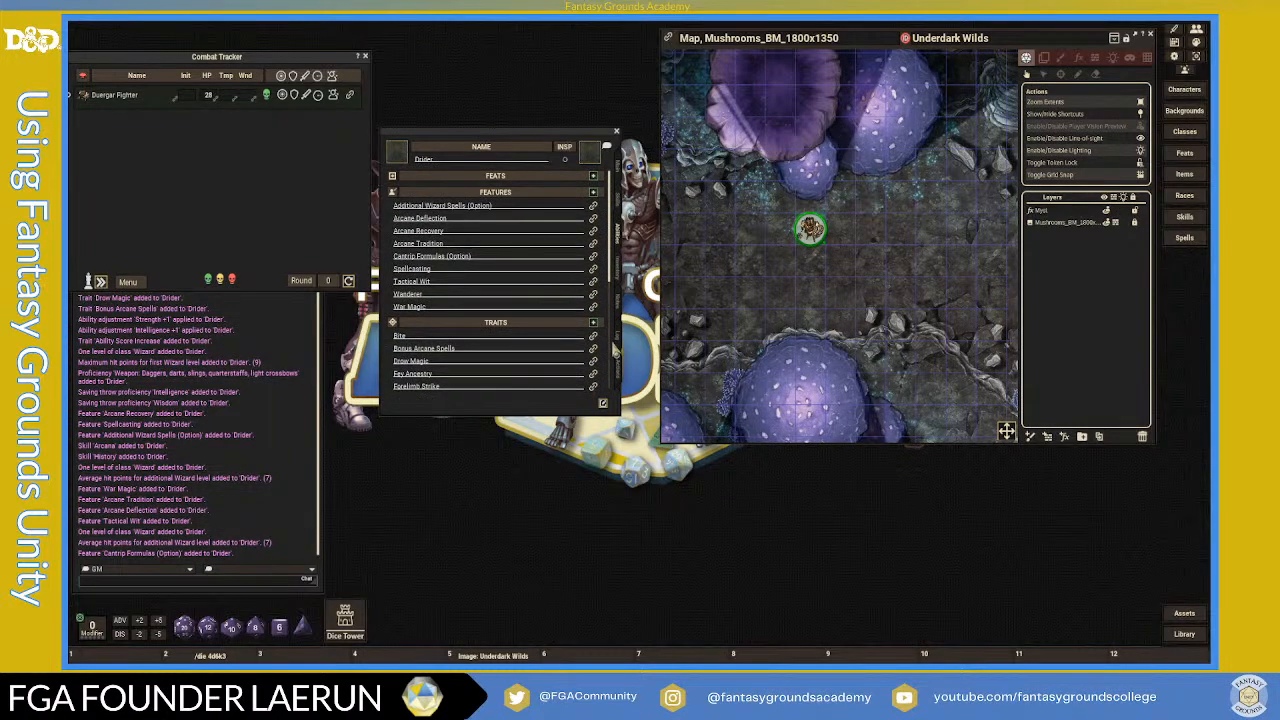
click(618, 373)
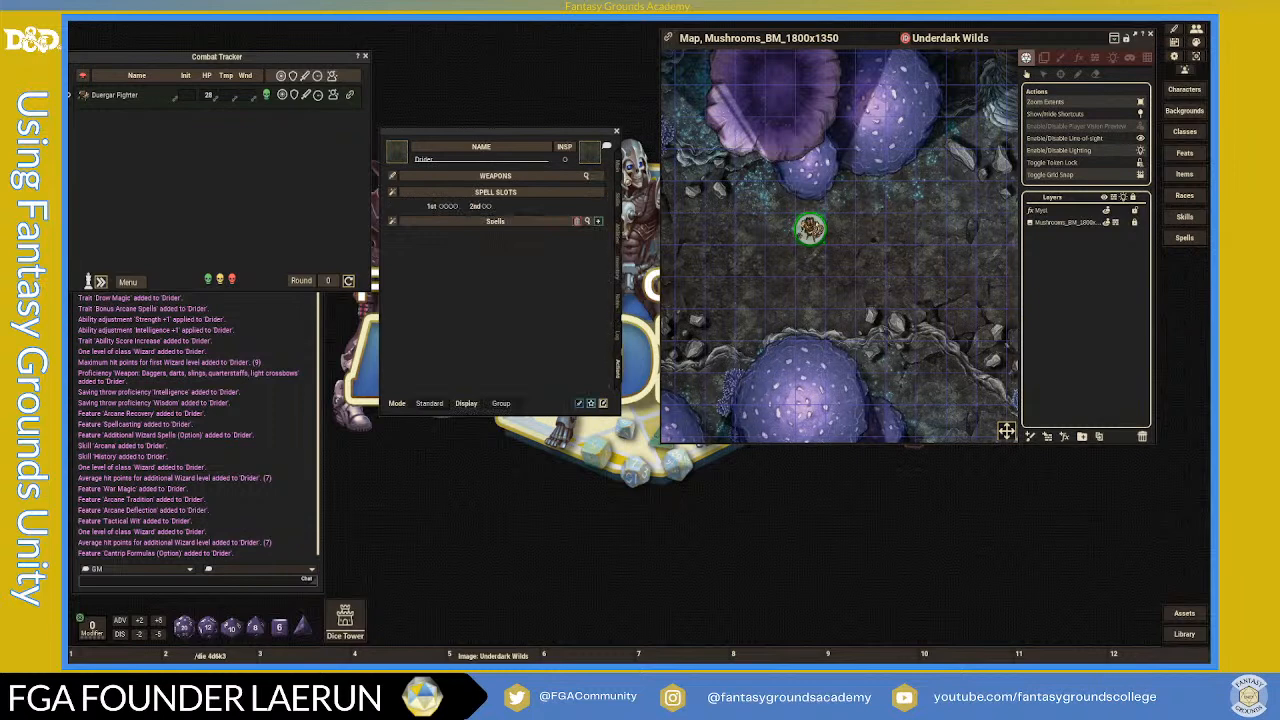
click(618, 166)
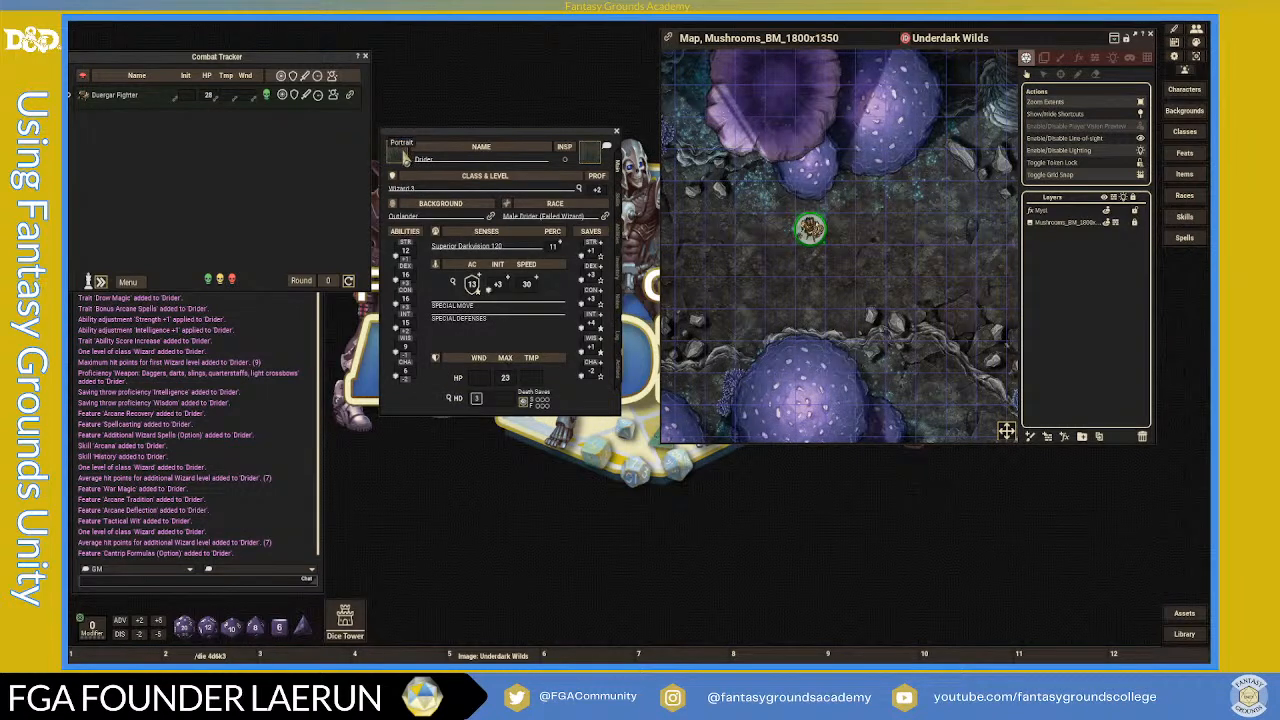
- Open the portrait picker and browse the Data > FantasyPortraits folder
click(402, 156)
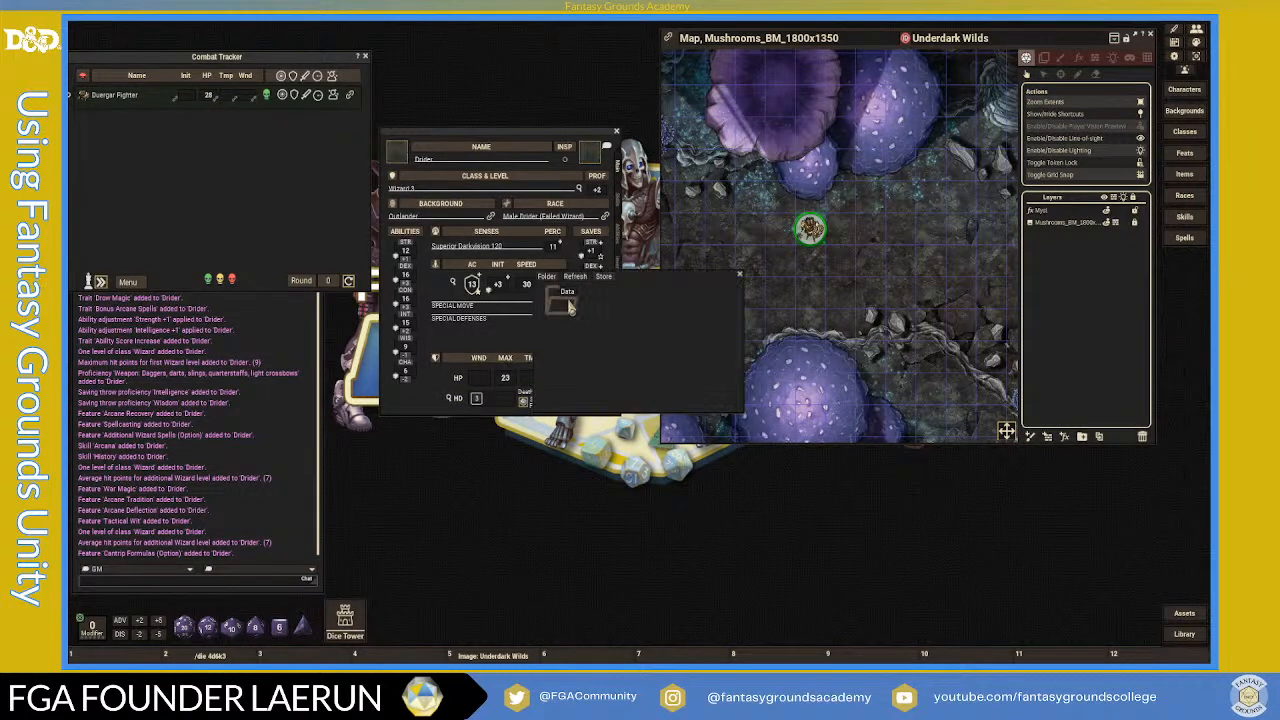
click(567, 306)
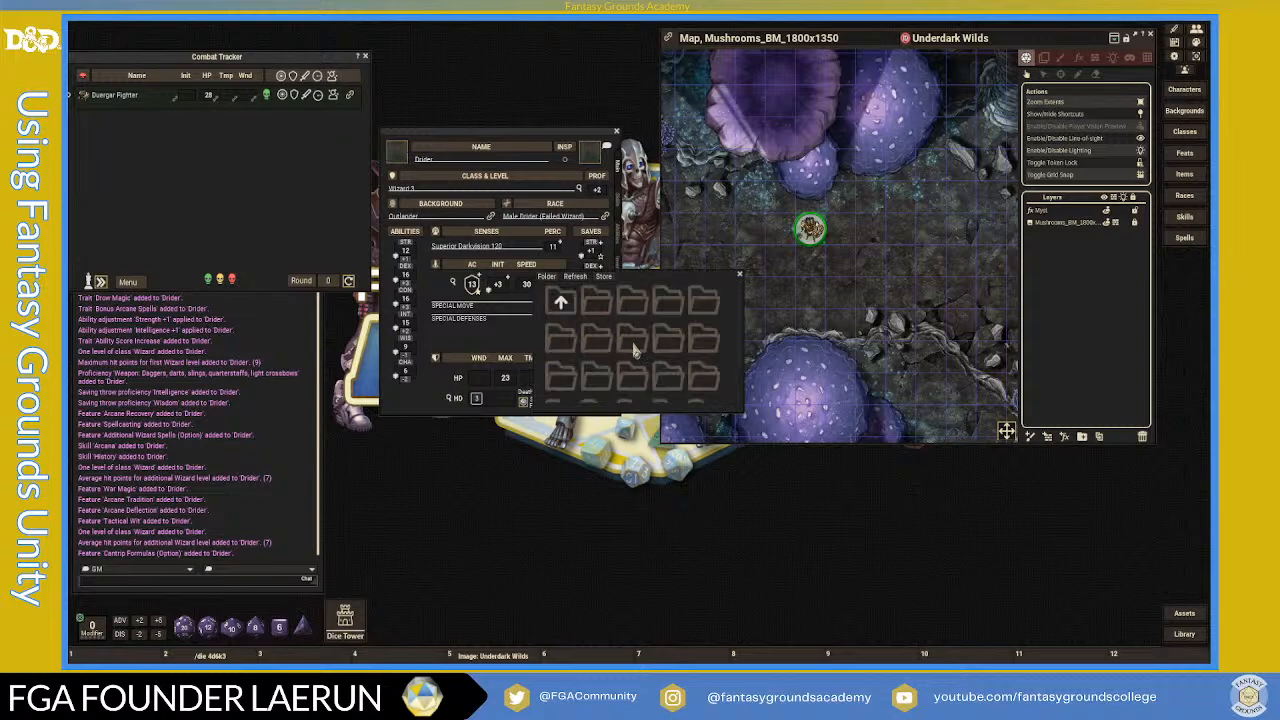
scroll(634, 347, down, 2)
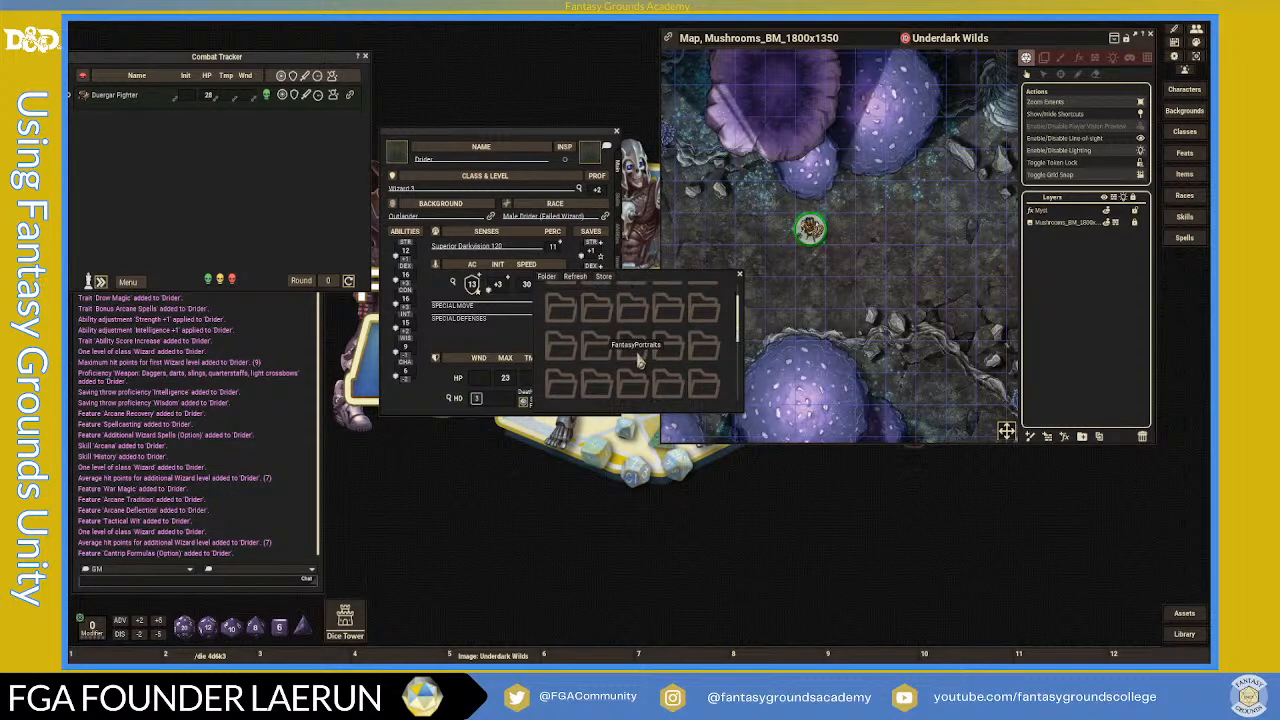
click(638, 360)
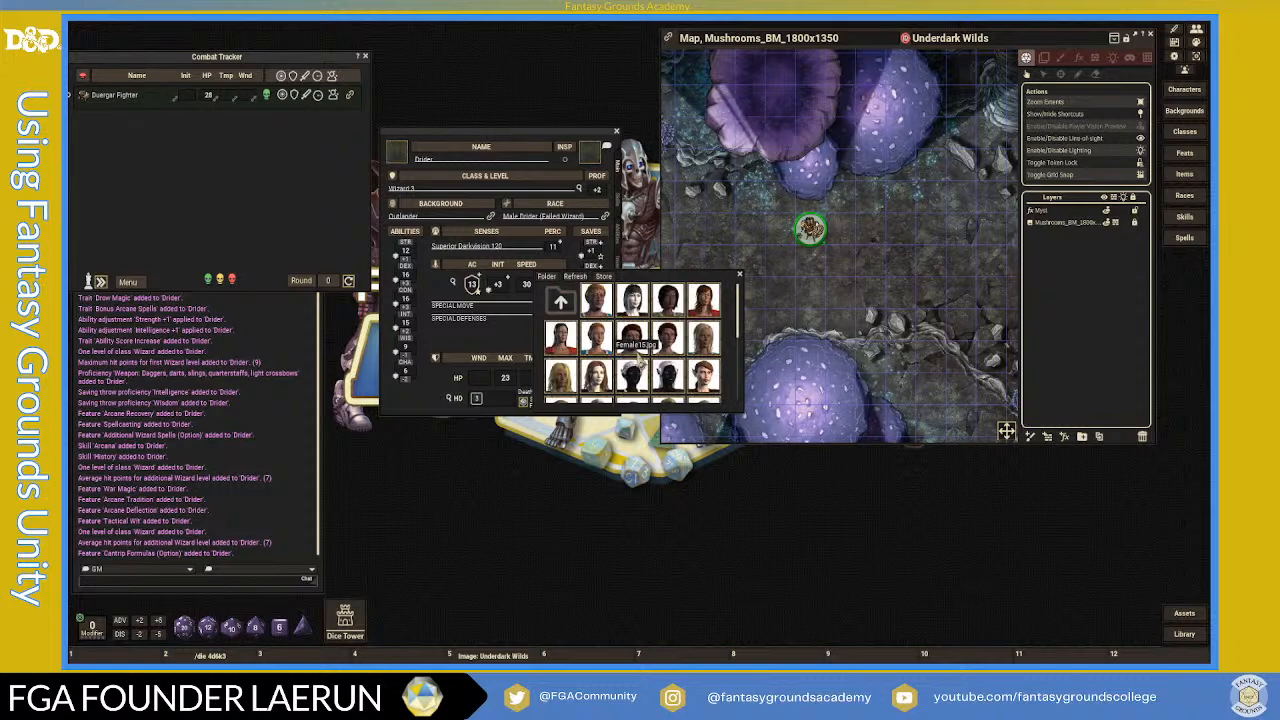
scroll(690, 336, down, 5)
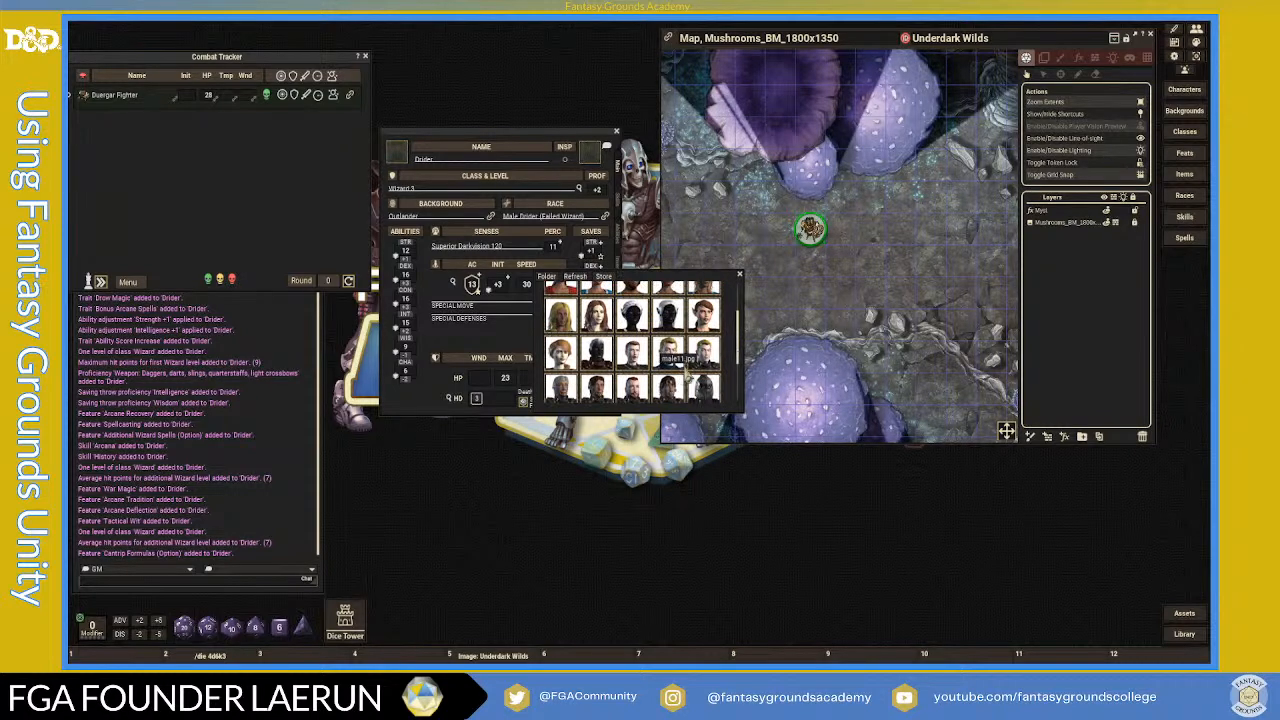
scroll(688, 350, up, 3)
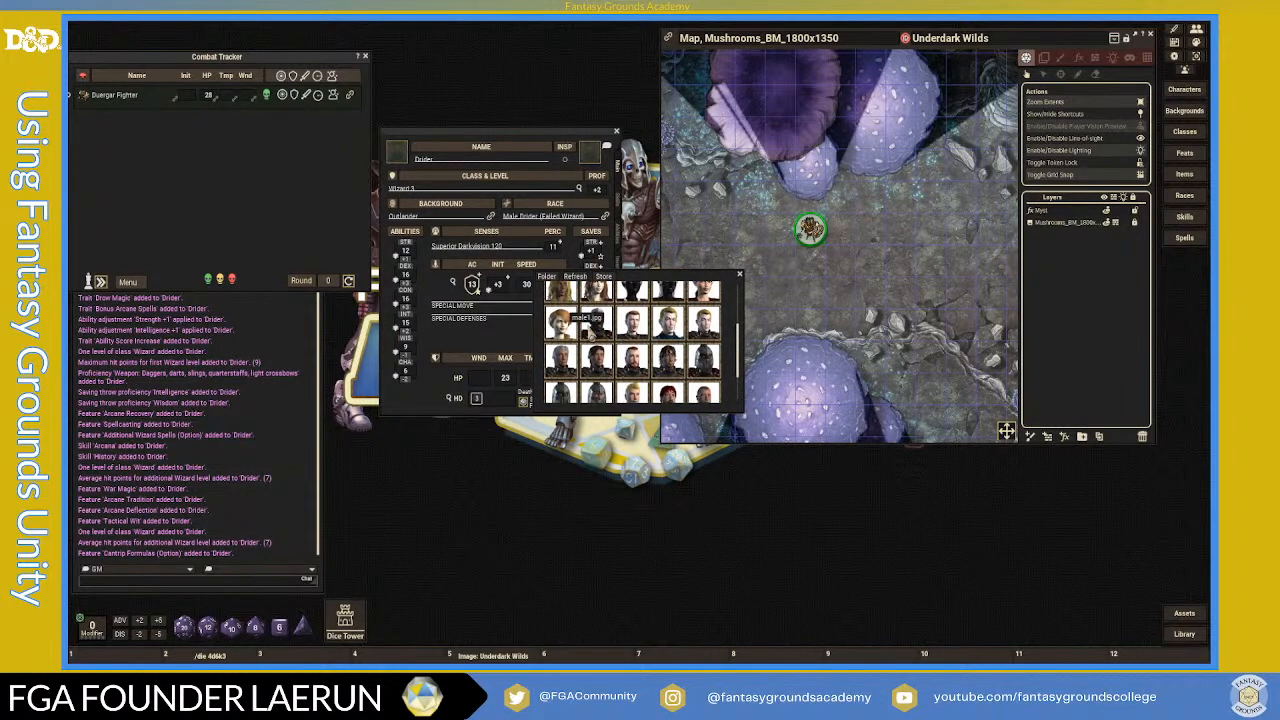
scroll(688, 350, up, 2)
scroll(618, 308, down, 5)
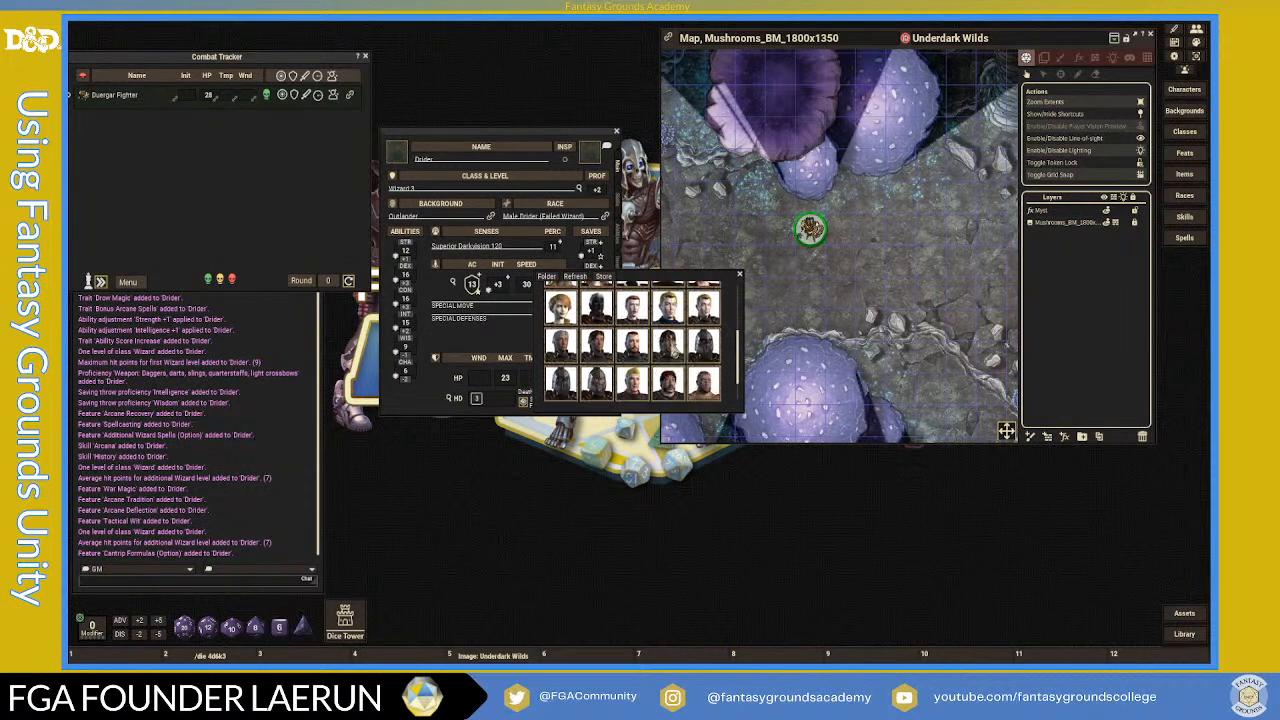
scroll(618, 308, up, 6)
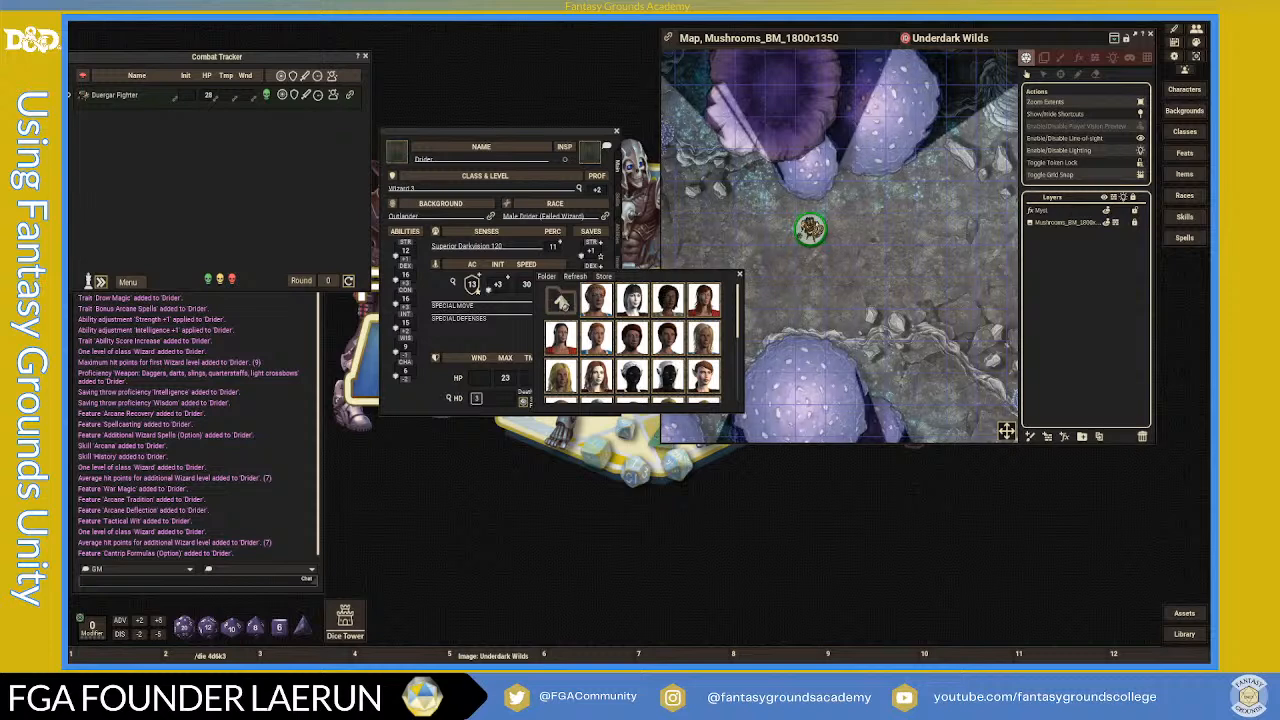
- Pick darkelf_male_fantasy.jpg from the FG Fantasy folder as the portrait
click(562, 302)
scroll(640, 350, down, 3)
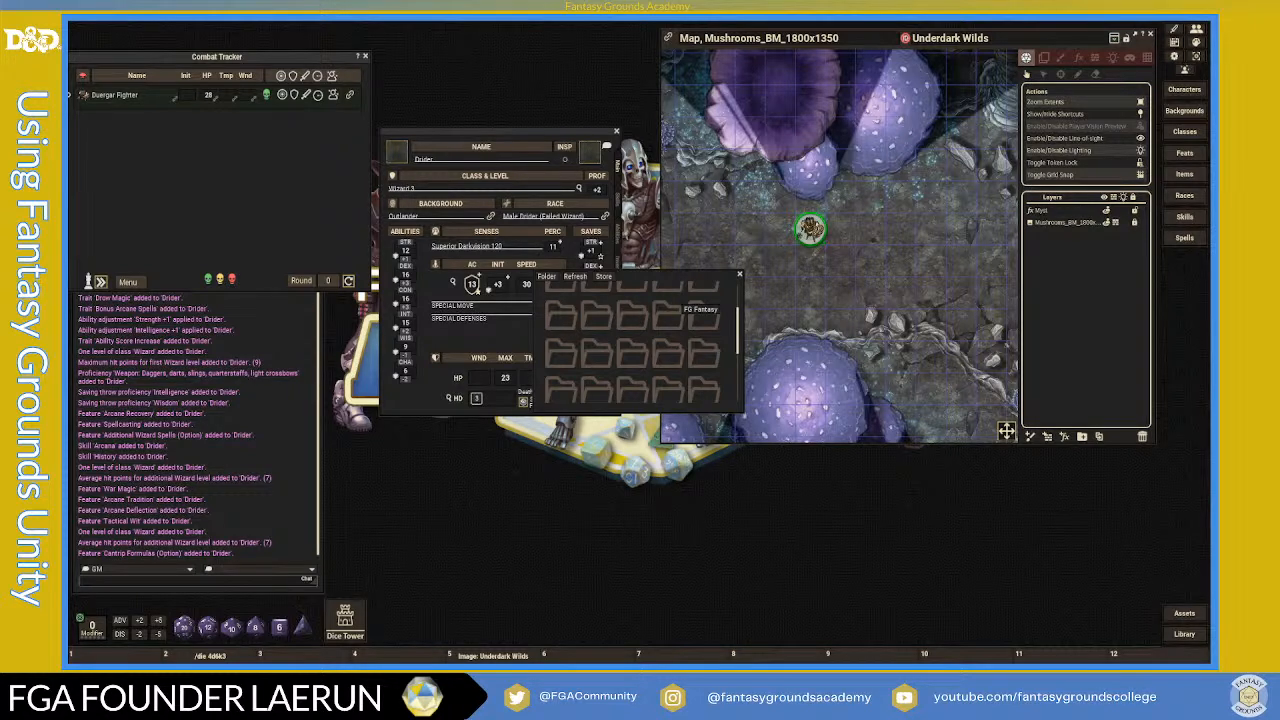
click(690, 305)
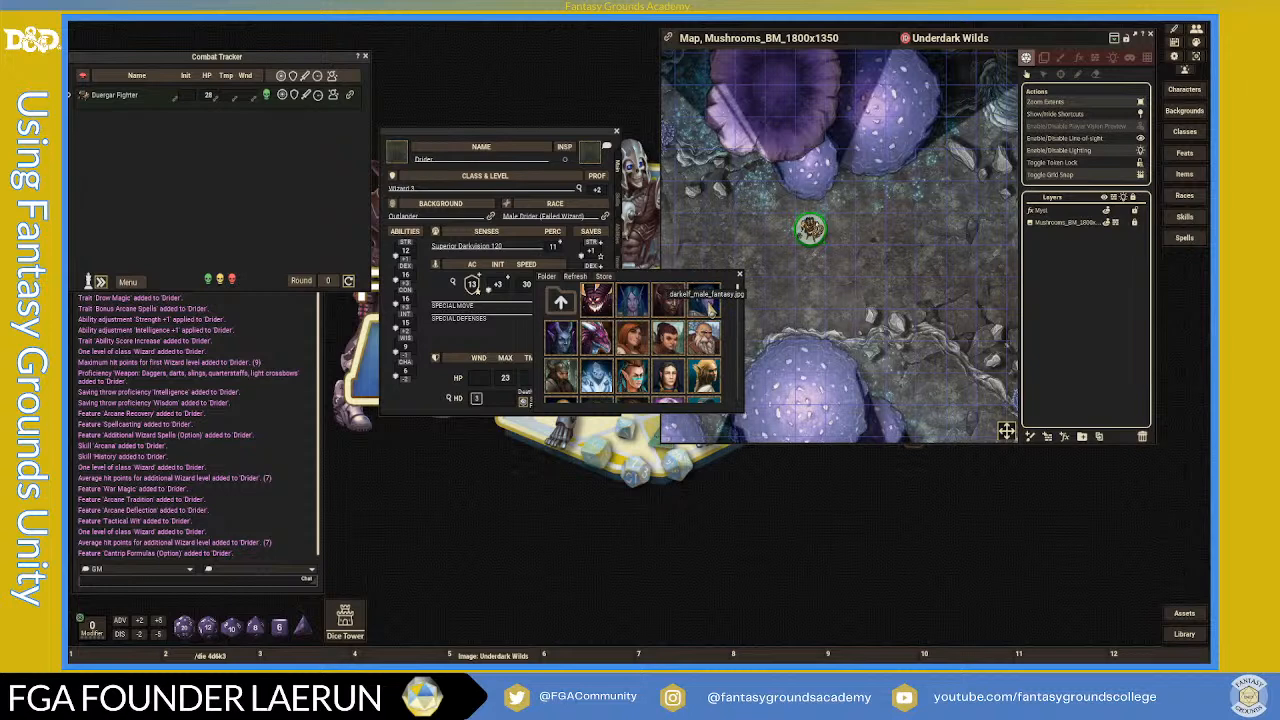
click(705, 305)
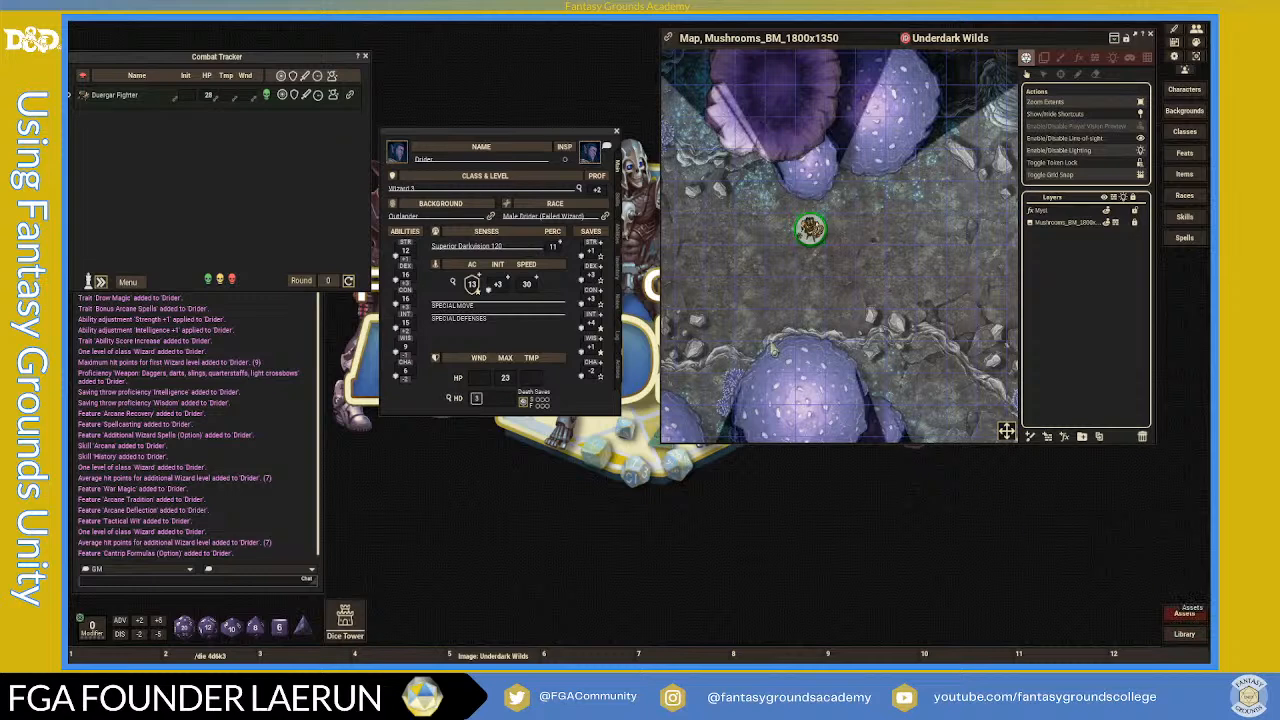
- Browse the token assets to the Underdark folder and drag Drider.png onto the token slot
click(1188, 612)
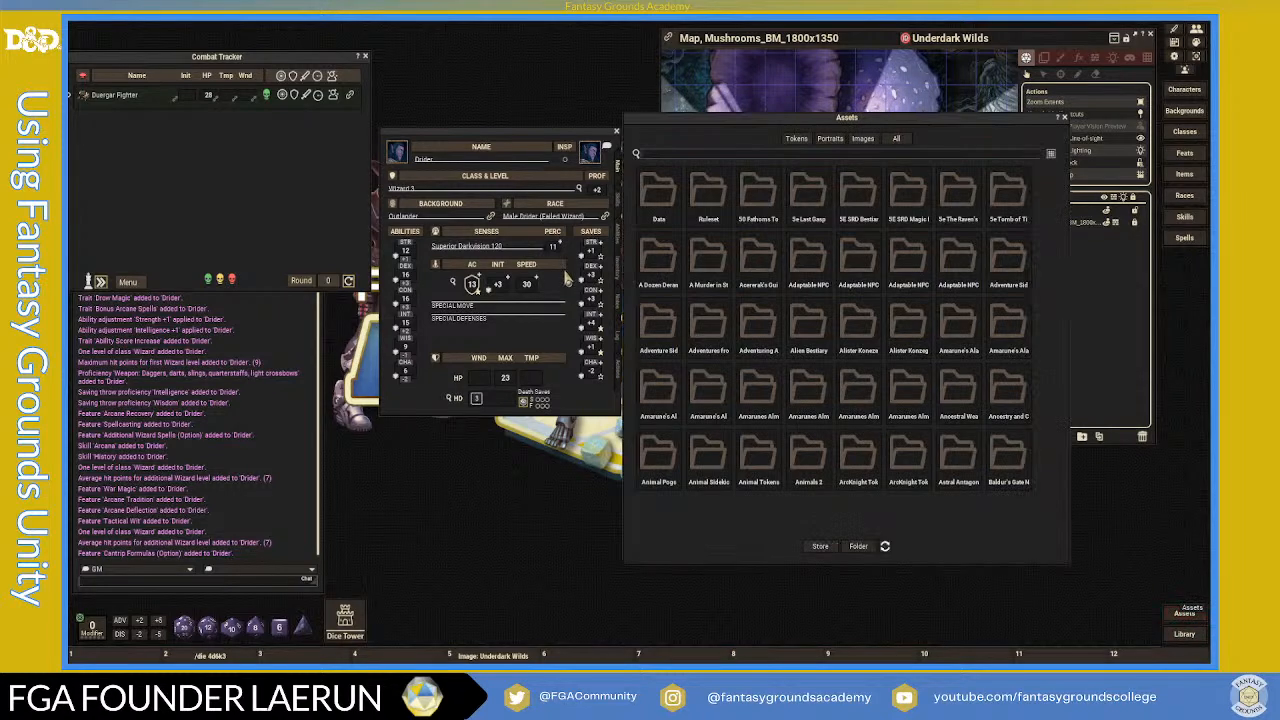
click(660, 195)
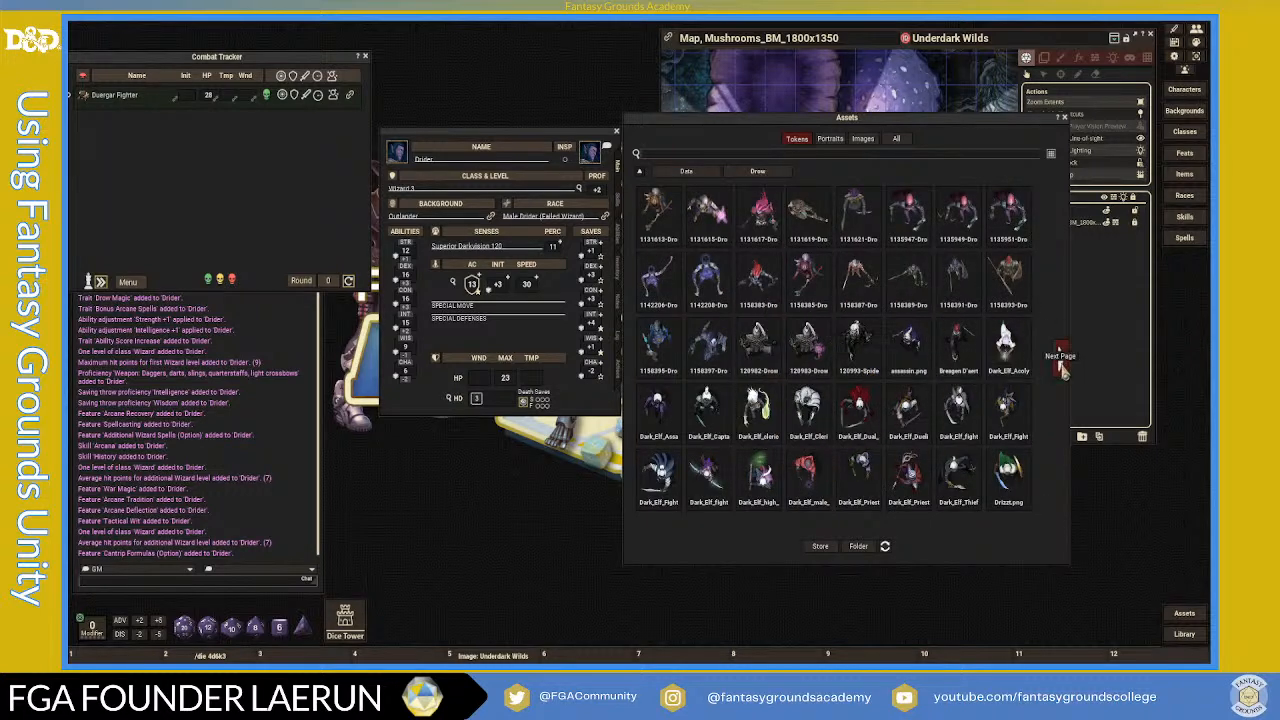
click(1061, 366)
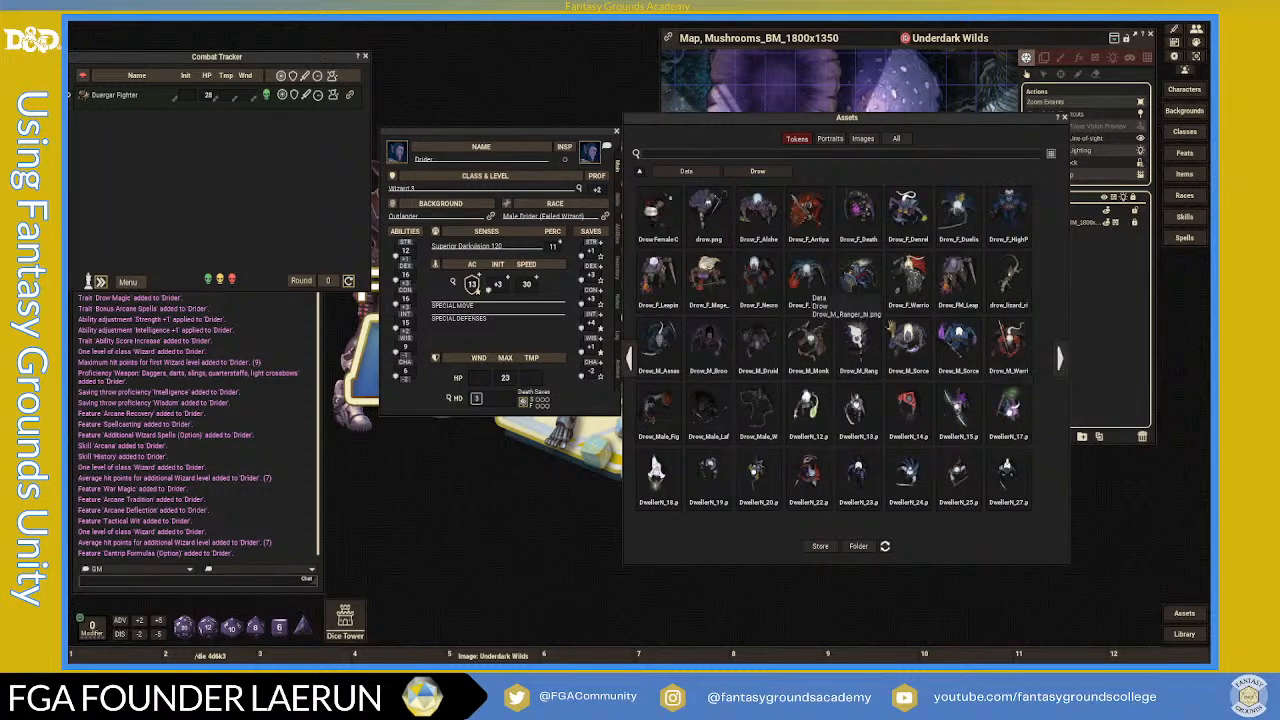
click(1062, 366)
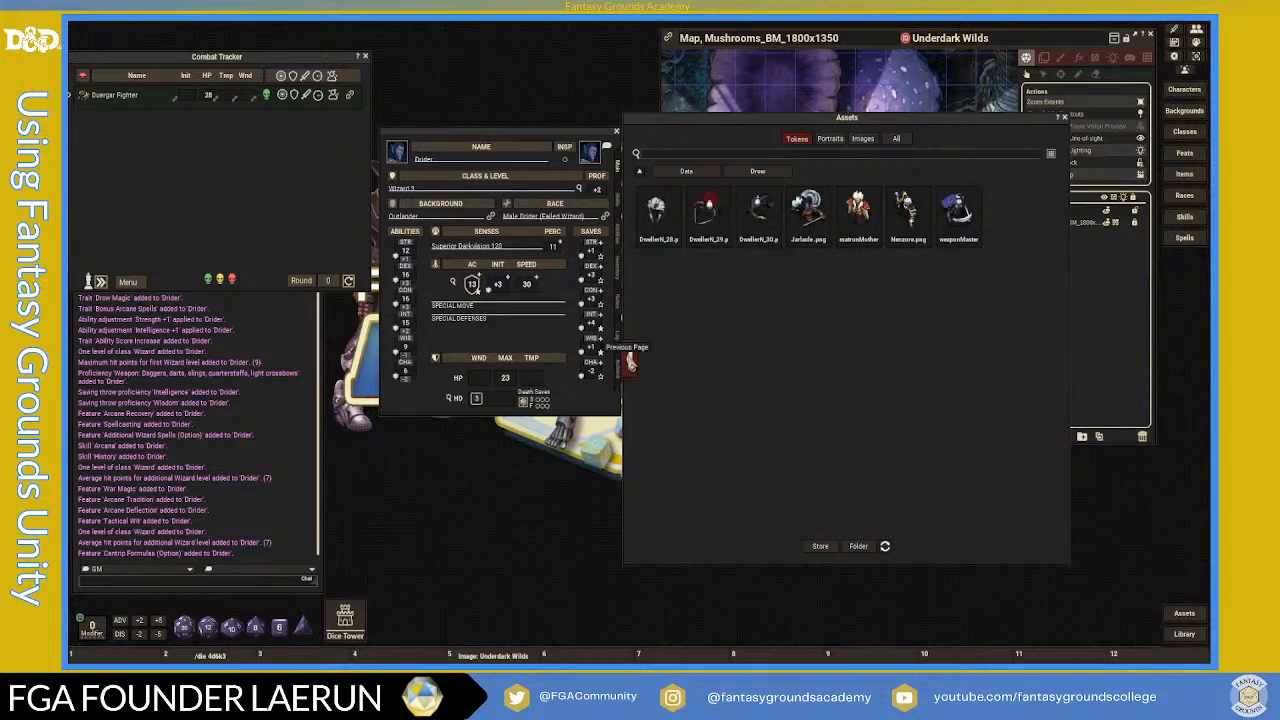
click(628, 366)
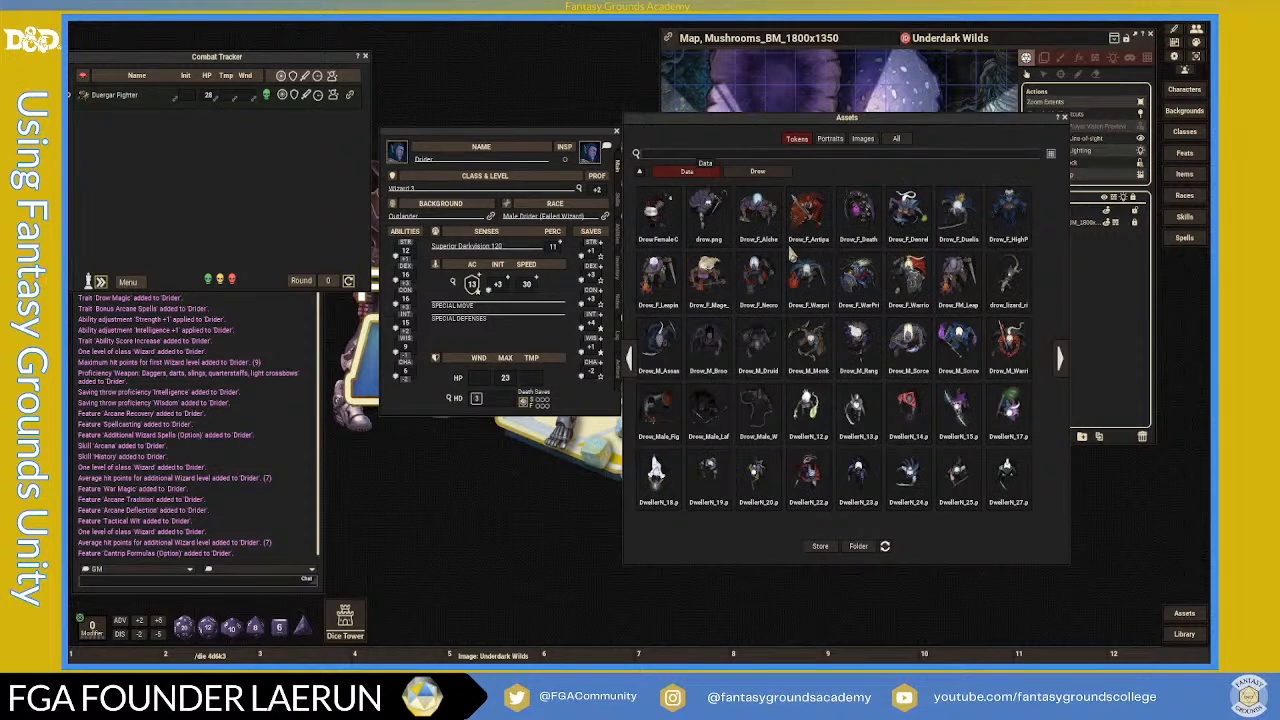
click(1056, 370)
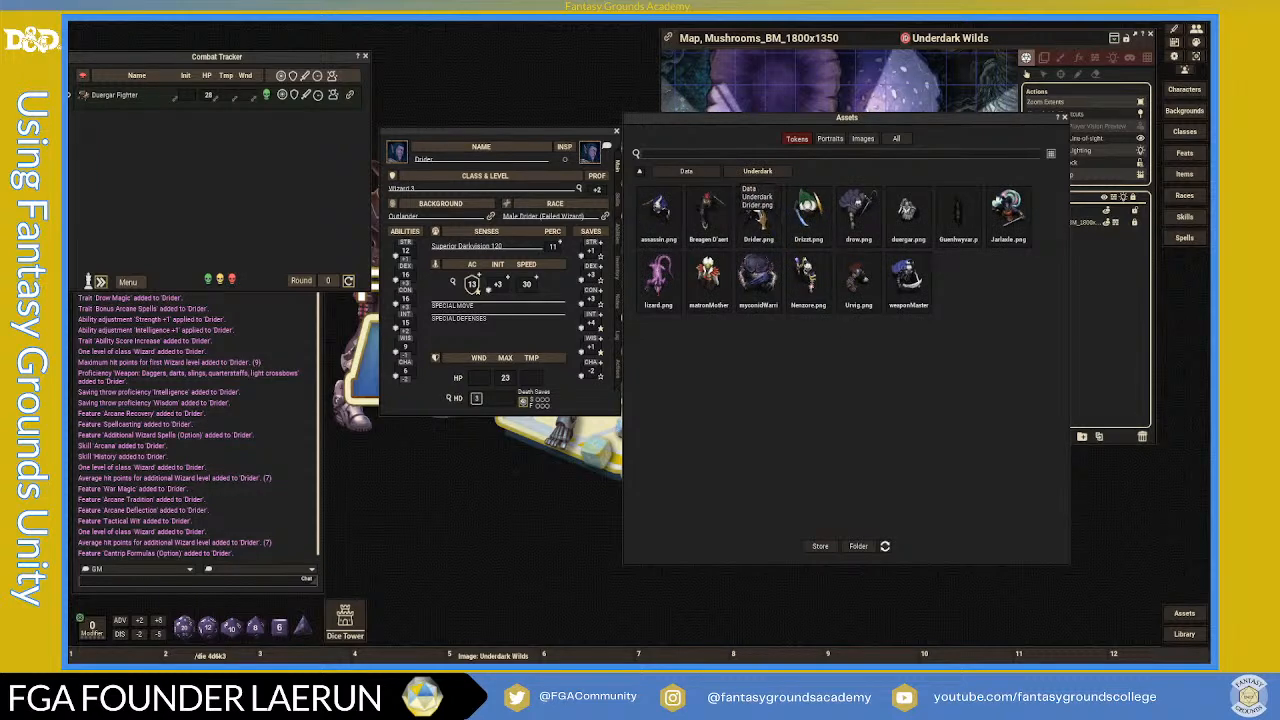
drag(603, 170, 592, 156)
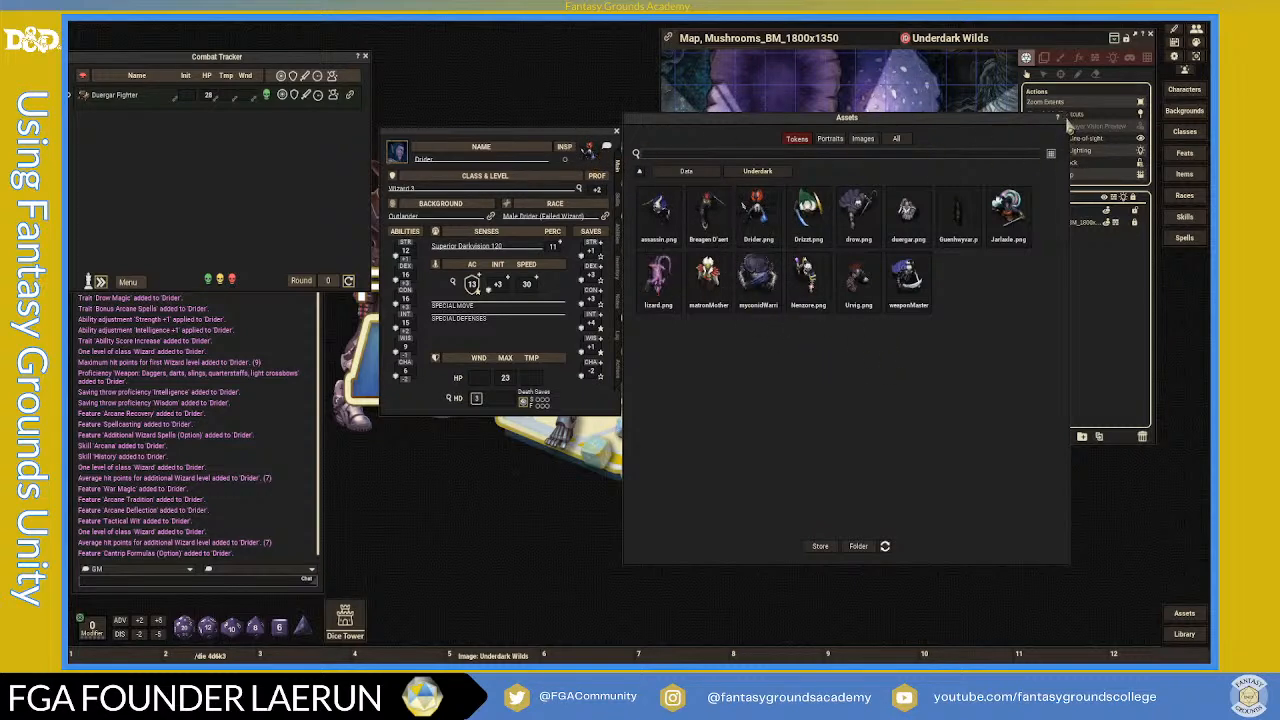
click(1064, 118)
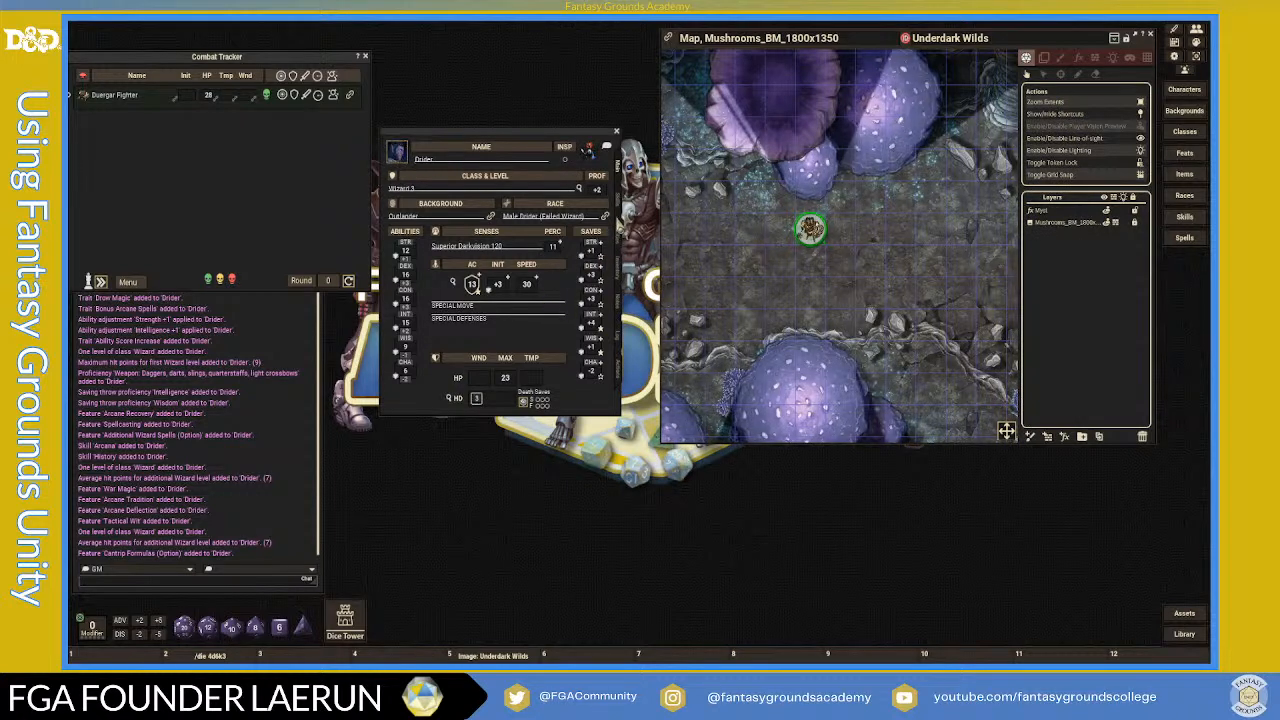
- Show the skills list in edit mode and add a new blank skill row
click(620, 202)
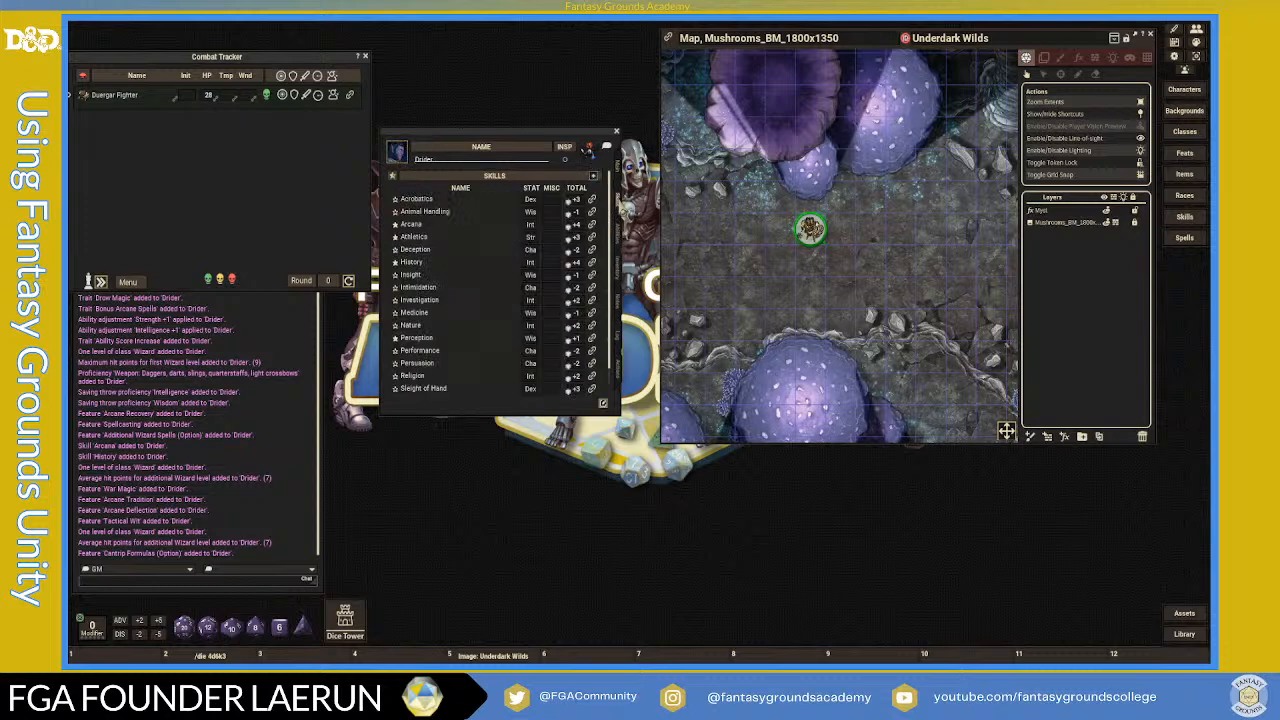
scroll(454, 312, down, 1)
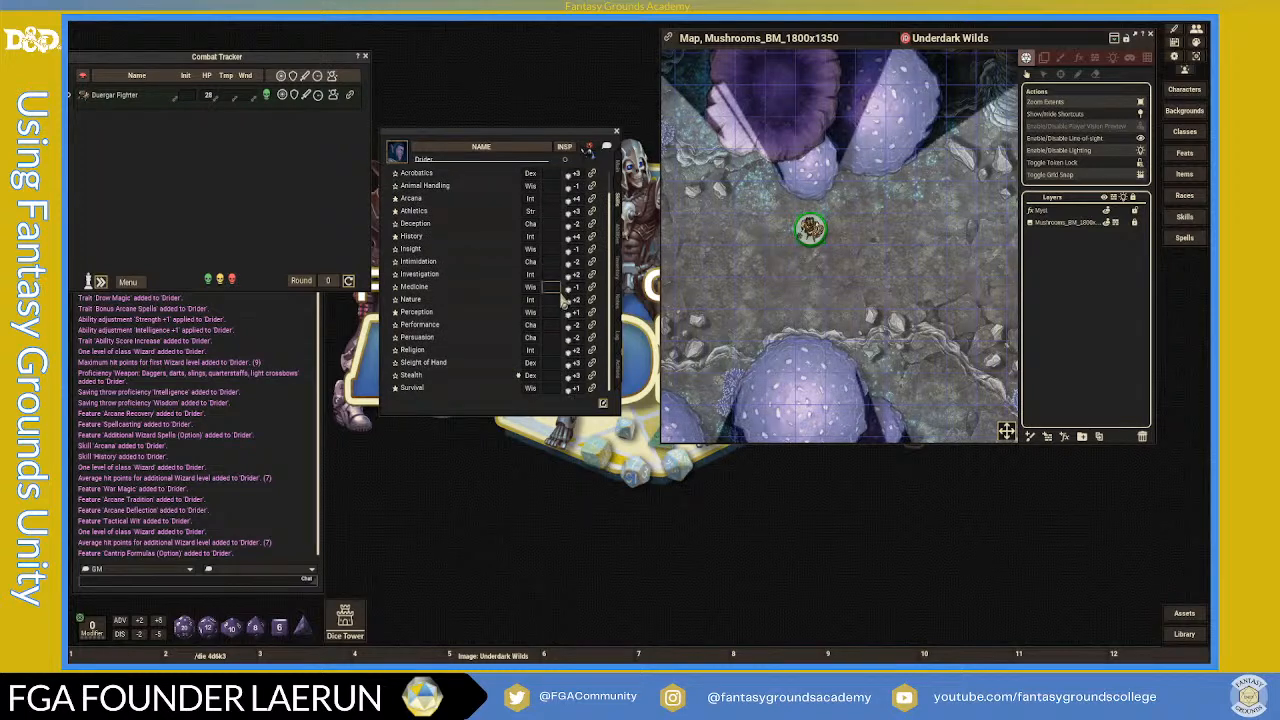
scroll(565, 302, up, 1)
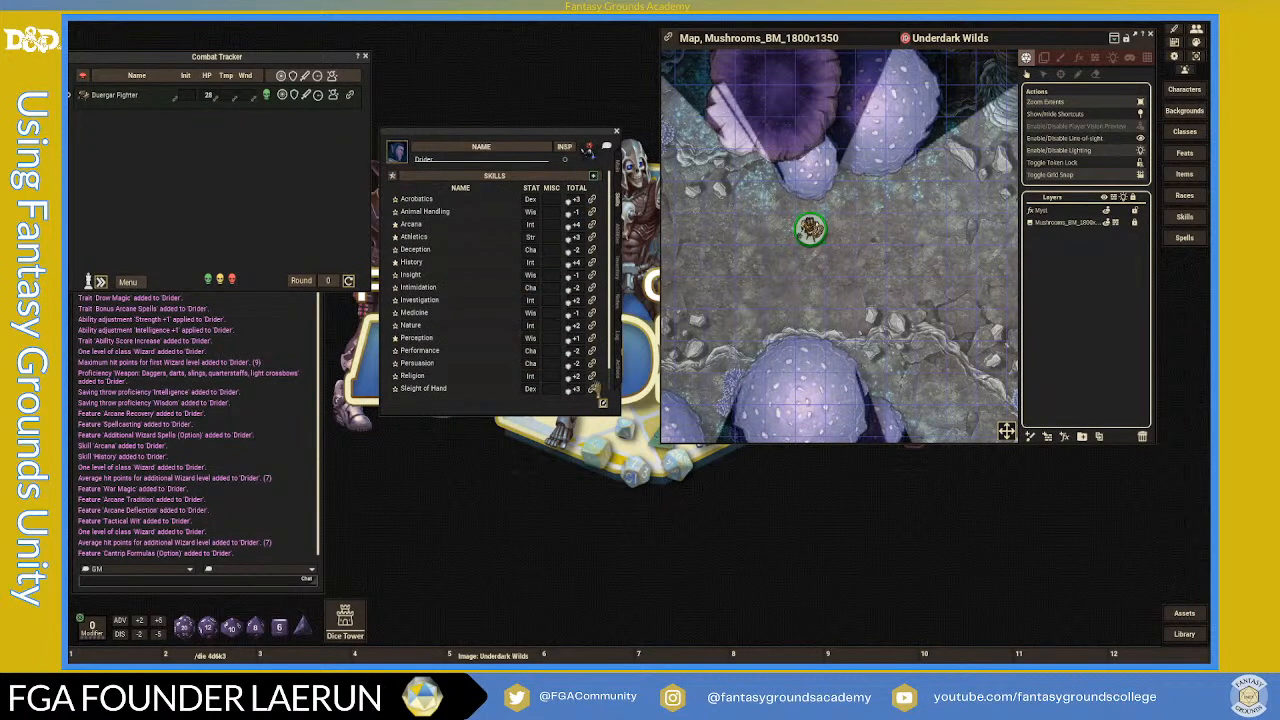
click(603, 406)
click(593, 179)
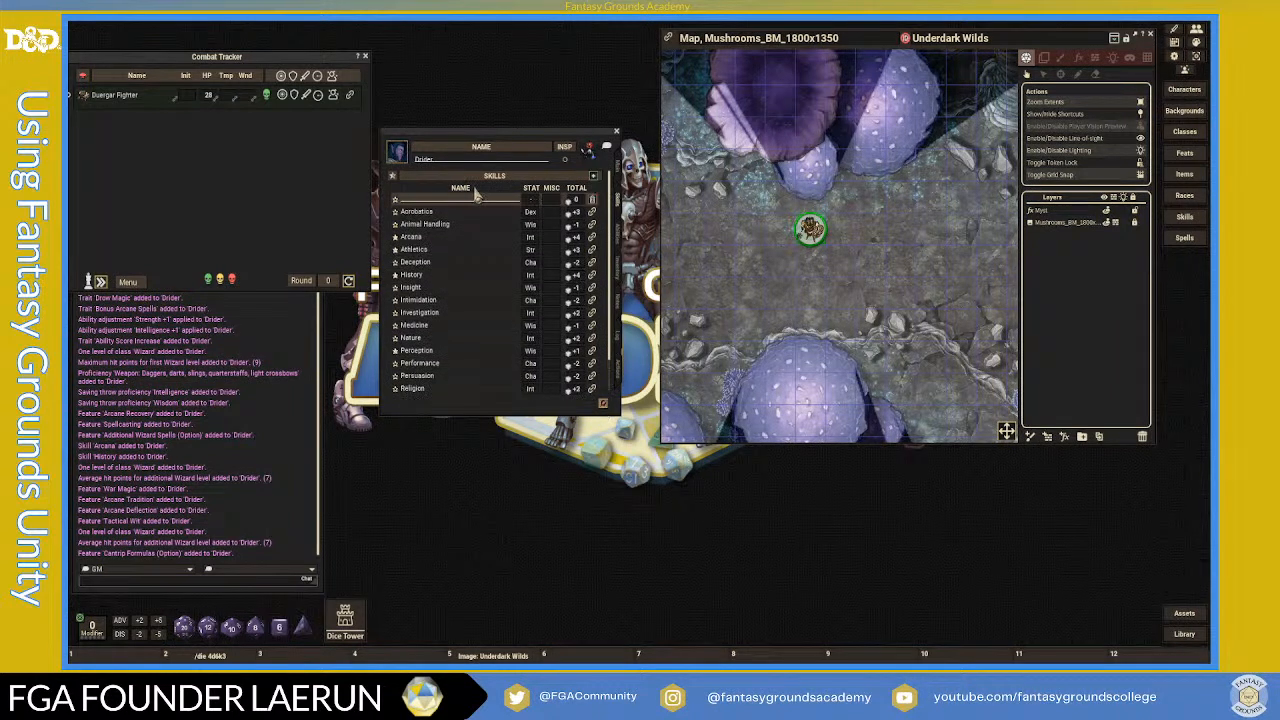
- Name the new skill 'Instrument: Handrum' and base it on Dex for +3
text(Instrument:)
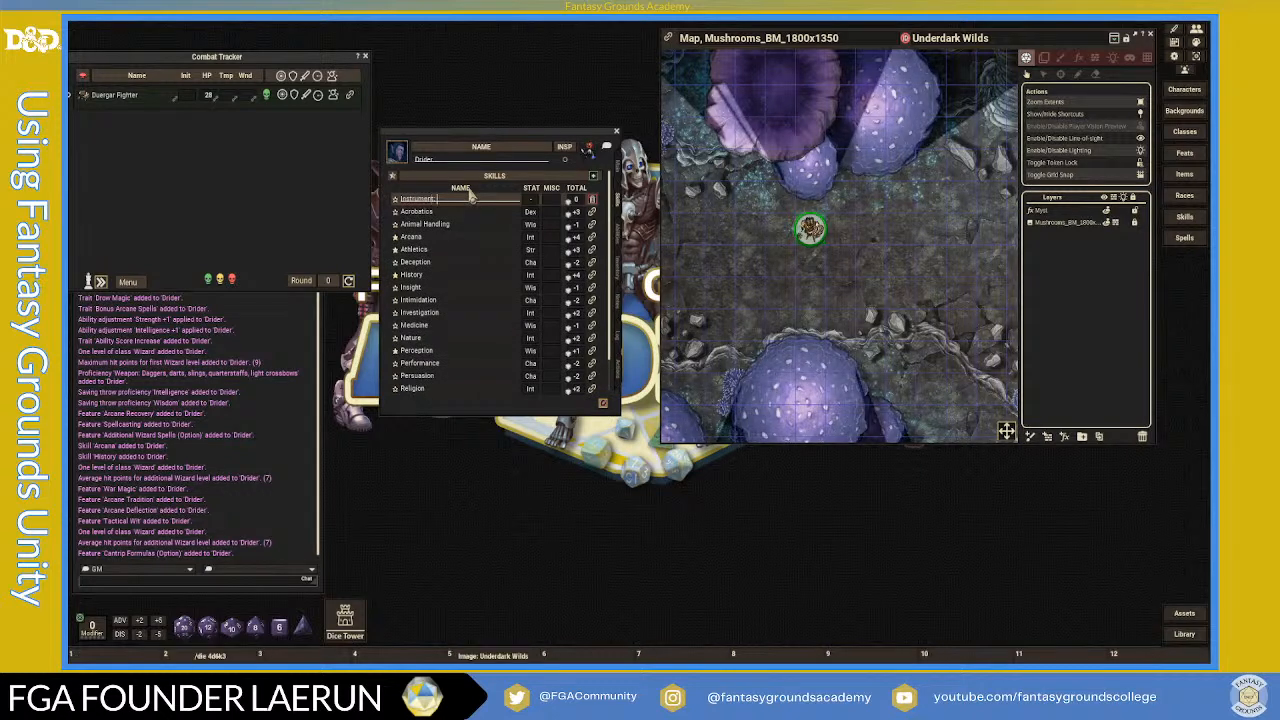
key(shift)
text(: Hand)
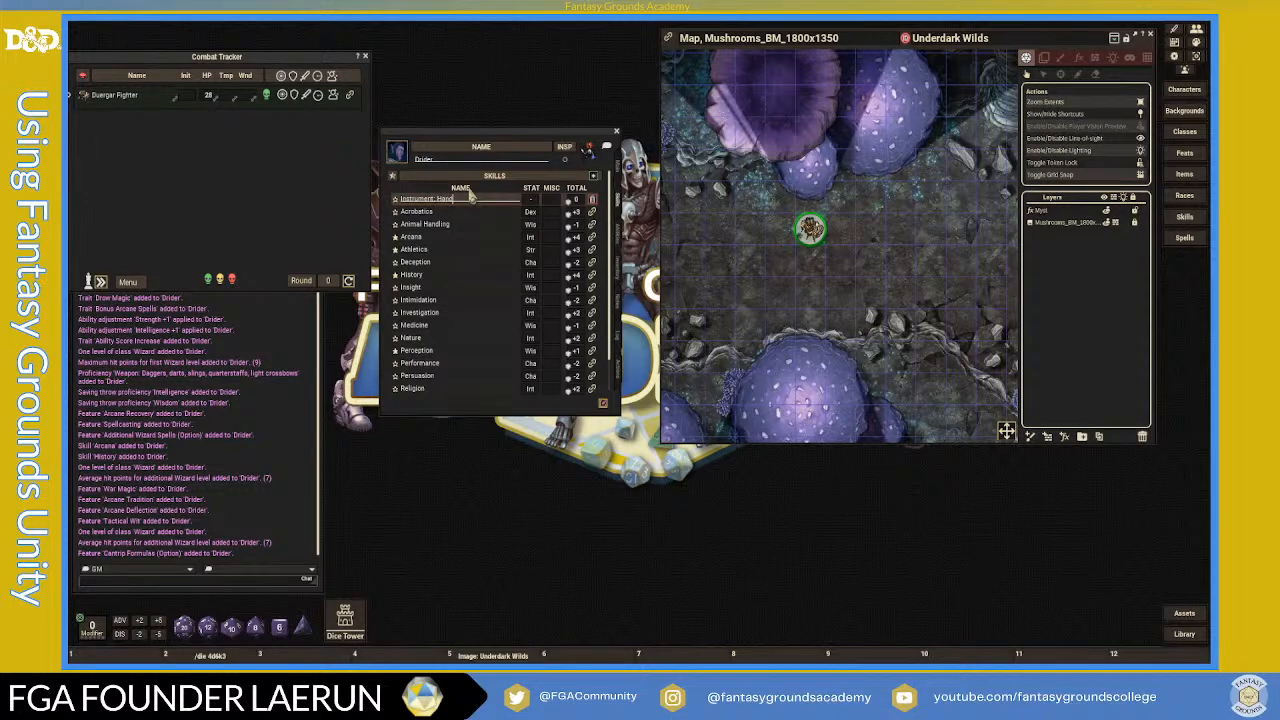
text(d)
text(ru)
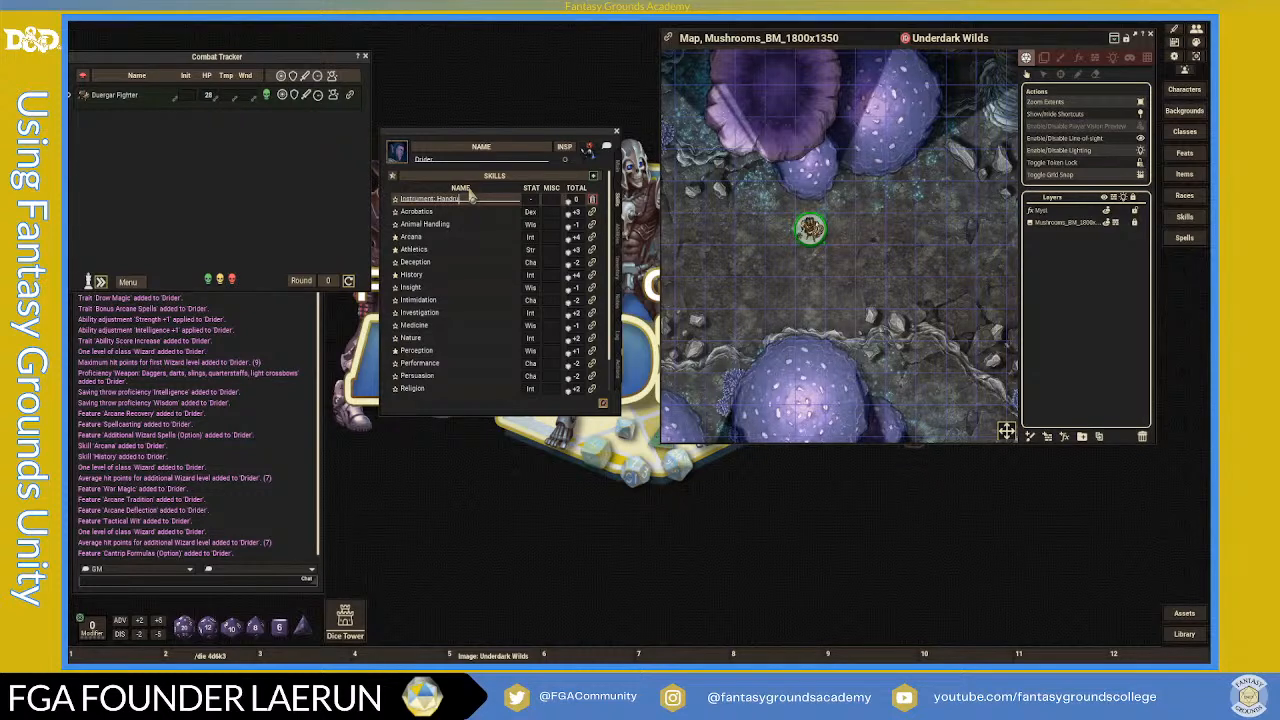
text(m)
click(530, 199)
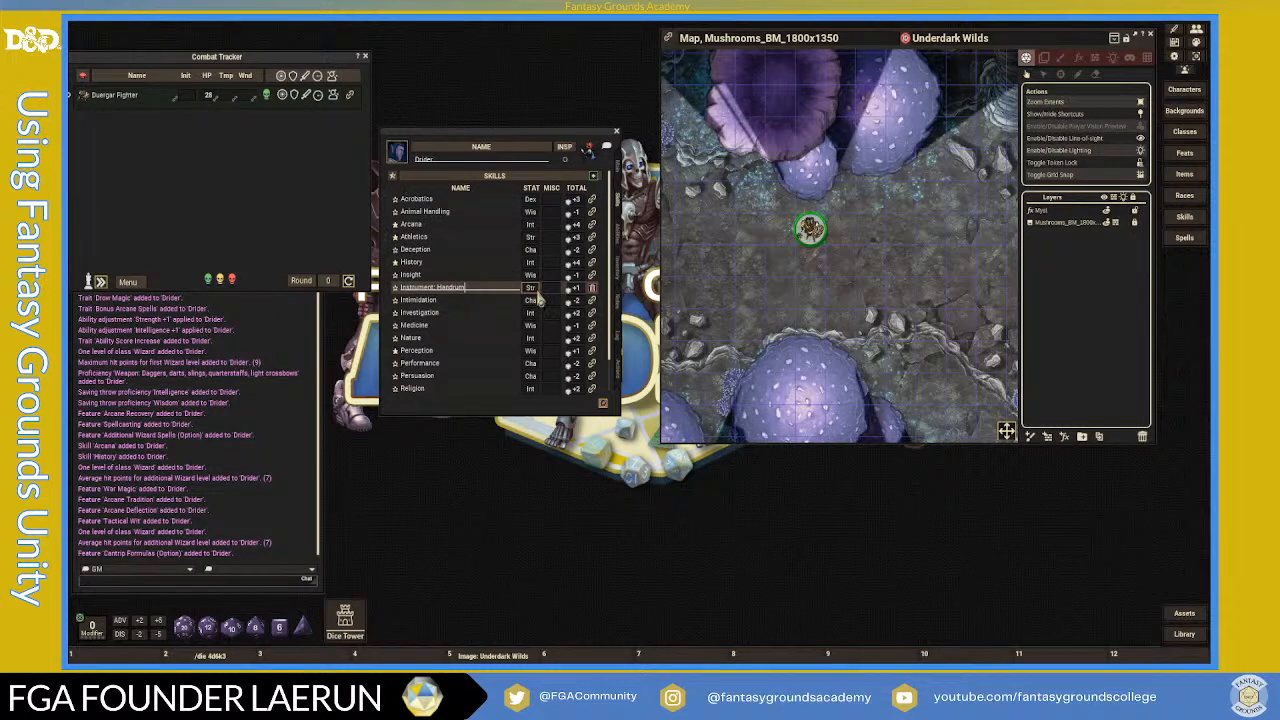
click(531, 289)
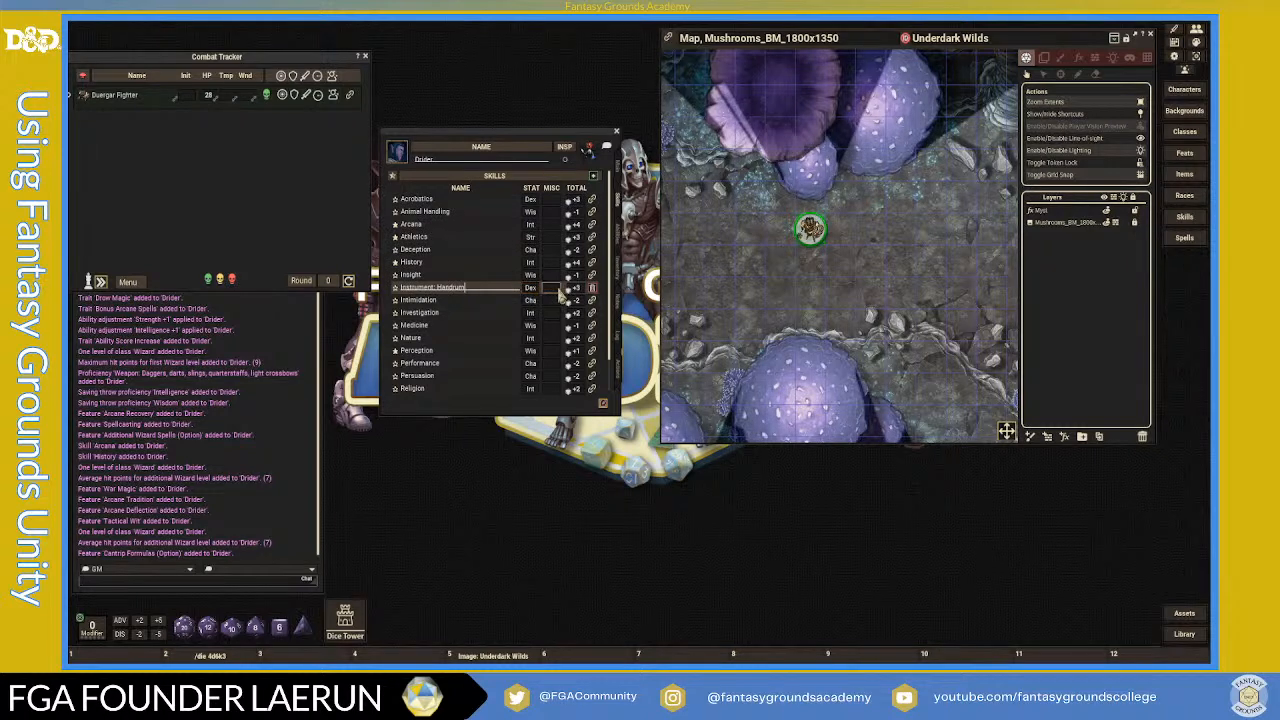
click(556, 290)
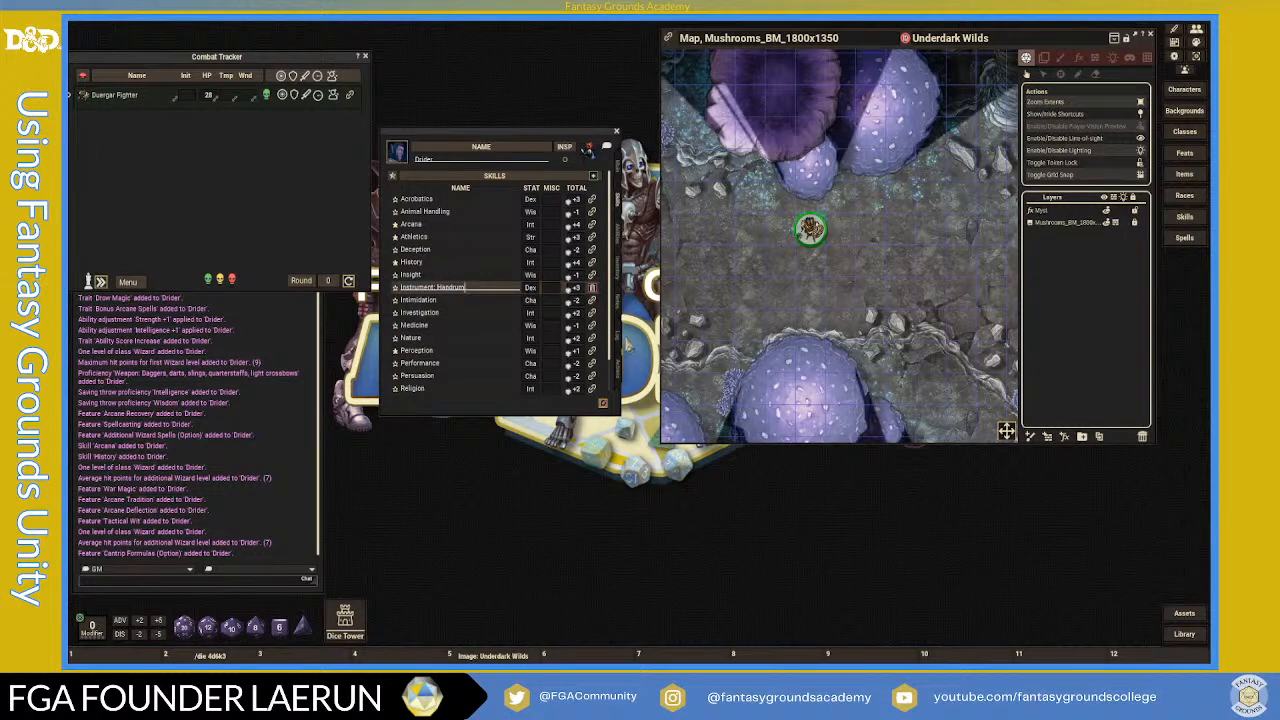
click(619, 369)
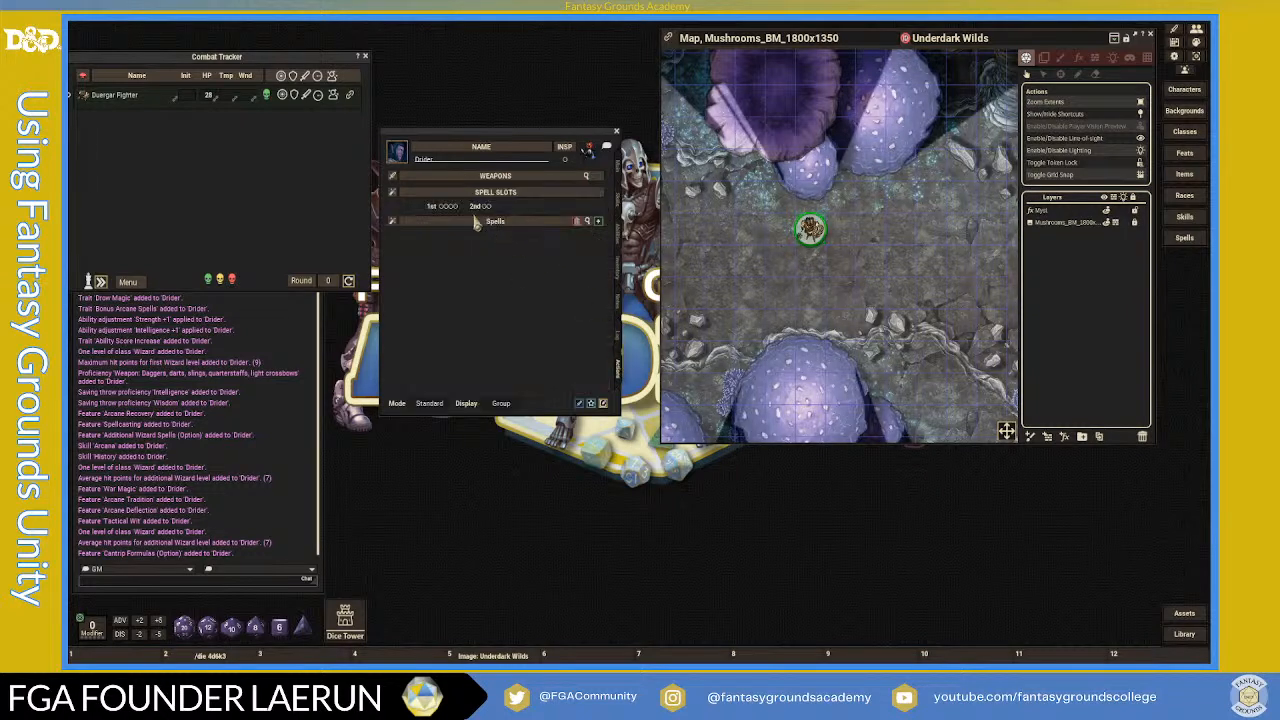
- Check the inventory, then inspect the AC calculation details on the main page
click(619, 273)
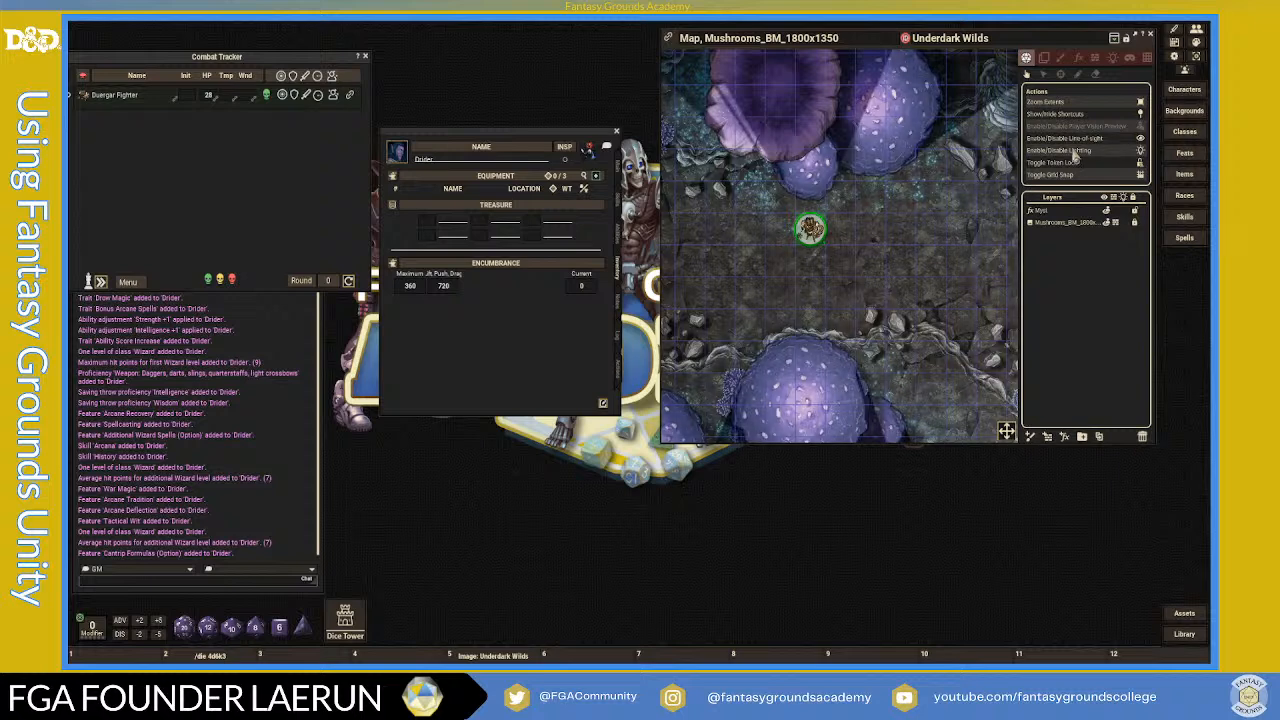
click(622, 172)
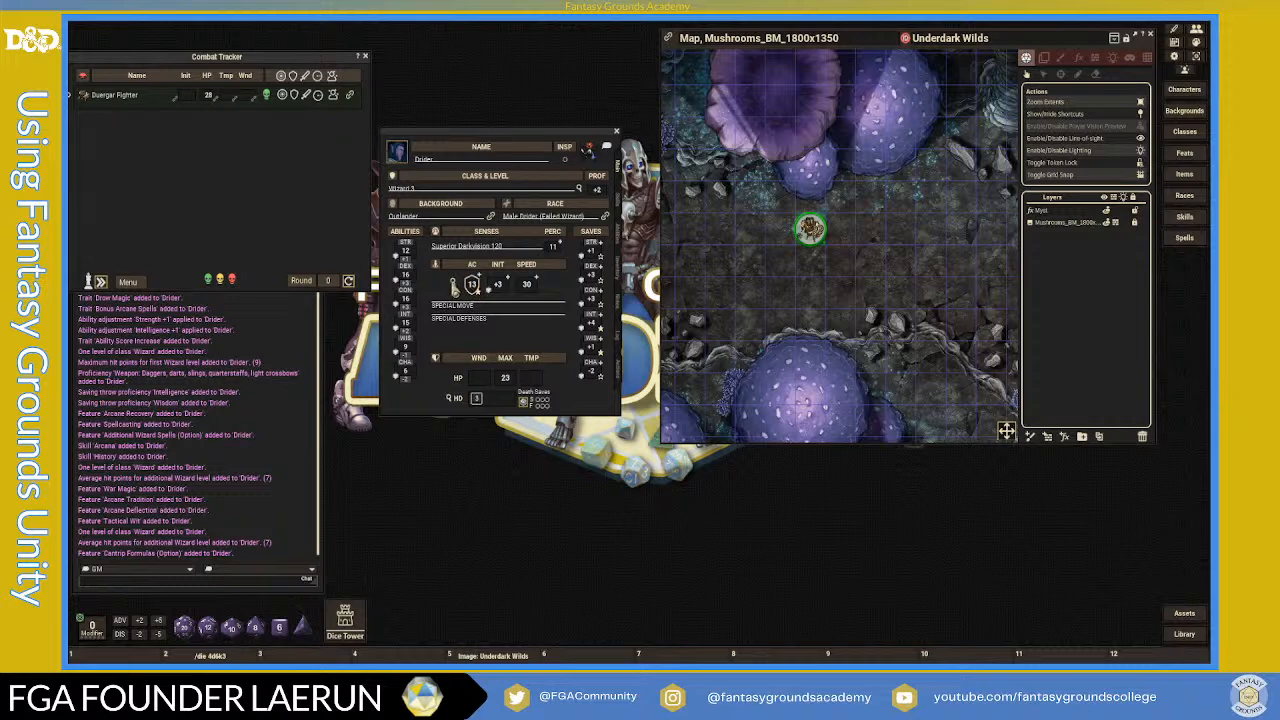
click(455, 285)
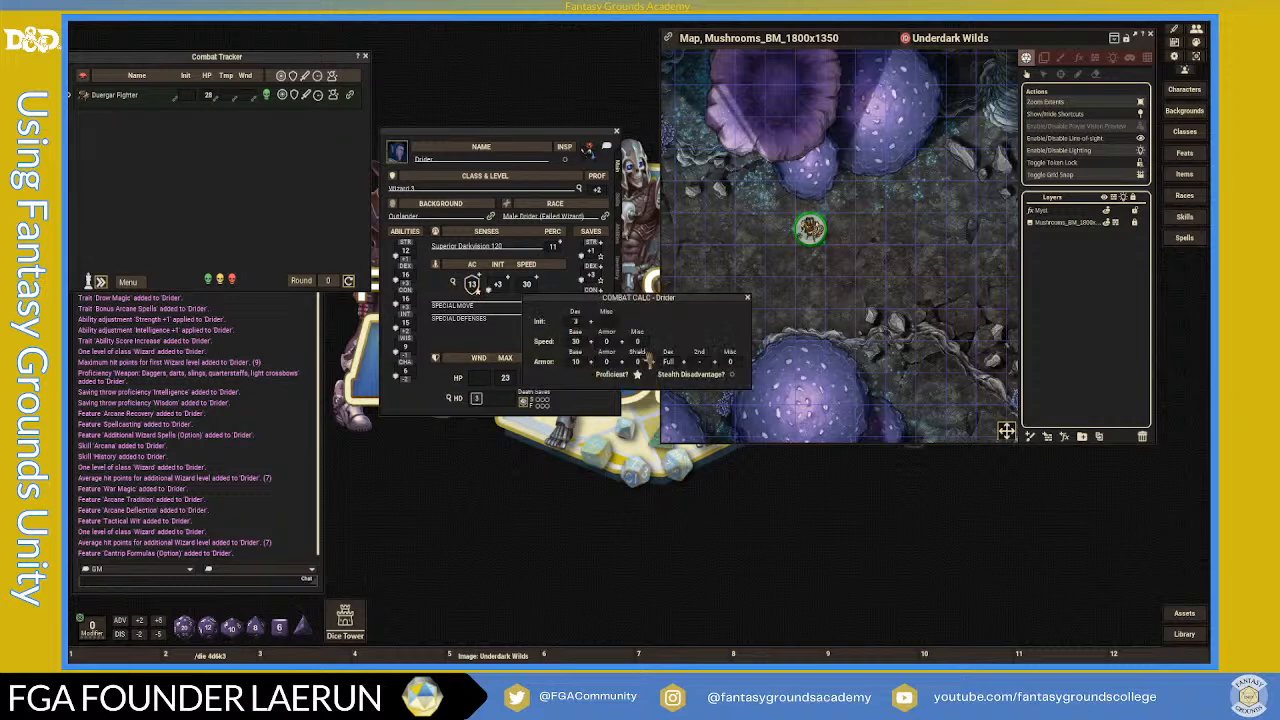
click(747, 297)
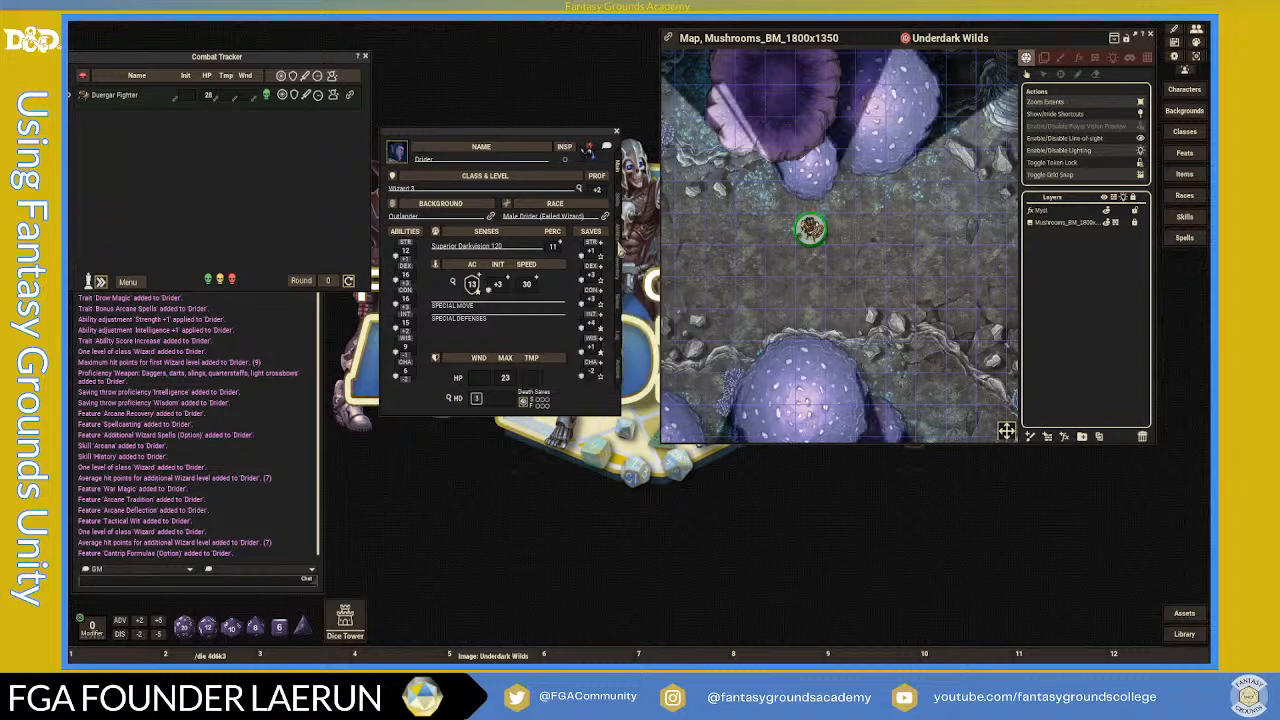
- Read the Natural Armor trait description, then return to the main page
click(618, 231)
scroll(487, 345, down, 5)
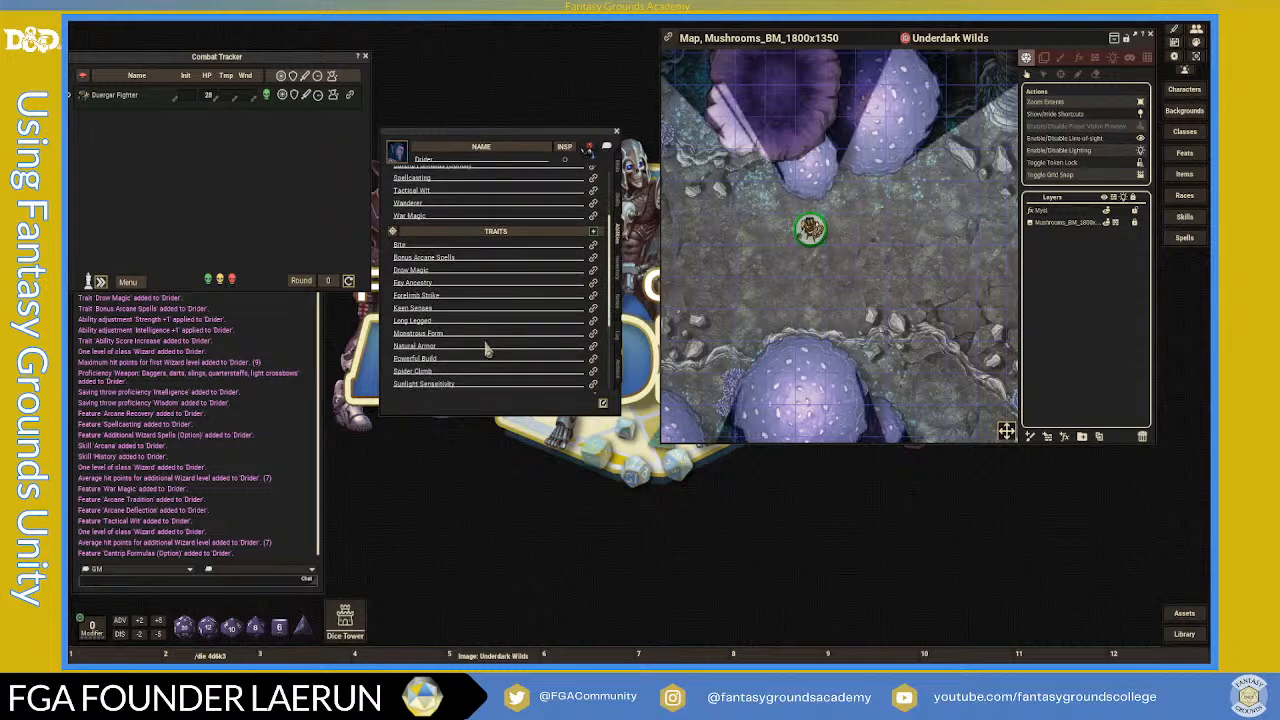
click(592, 347)
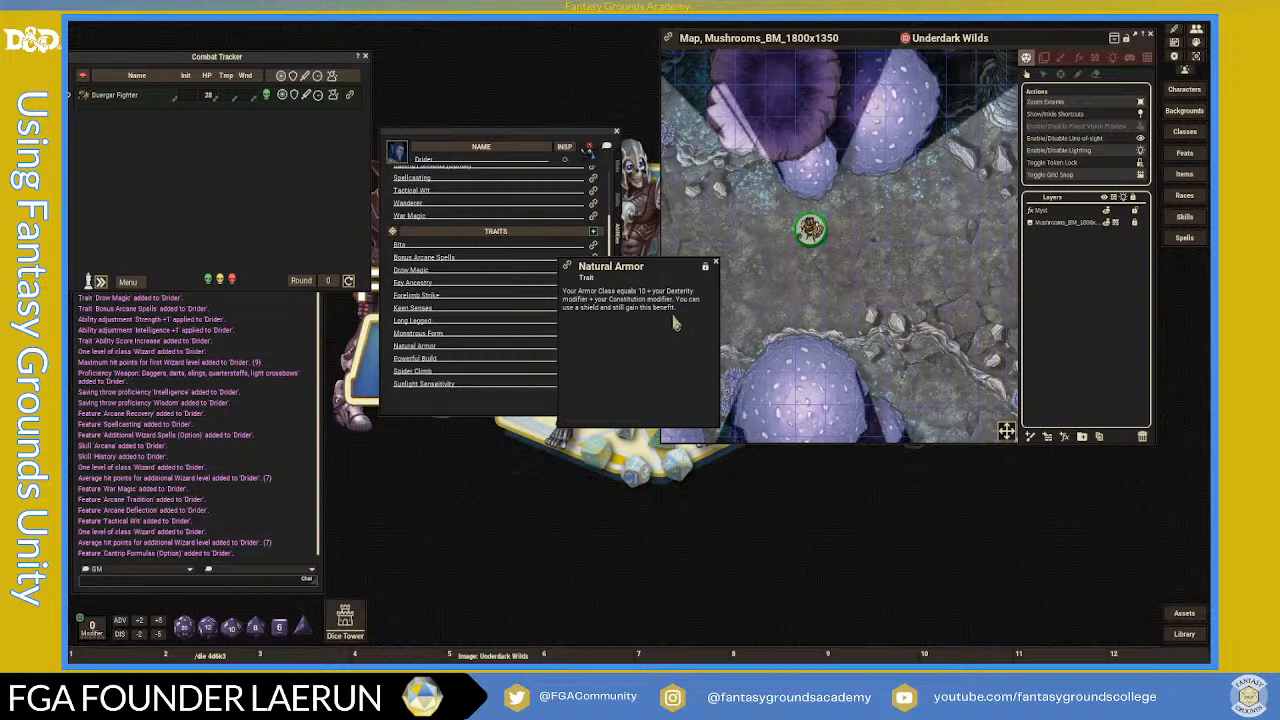
click(716, 267)
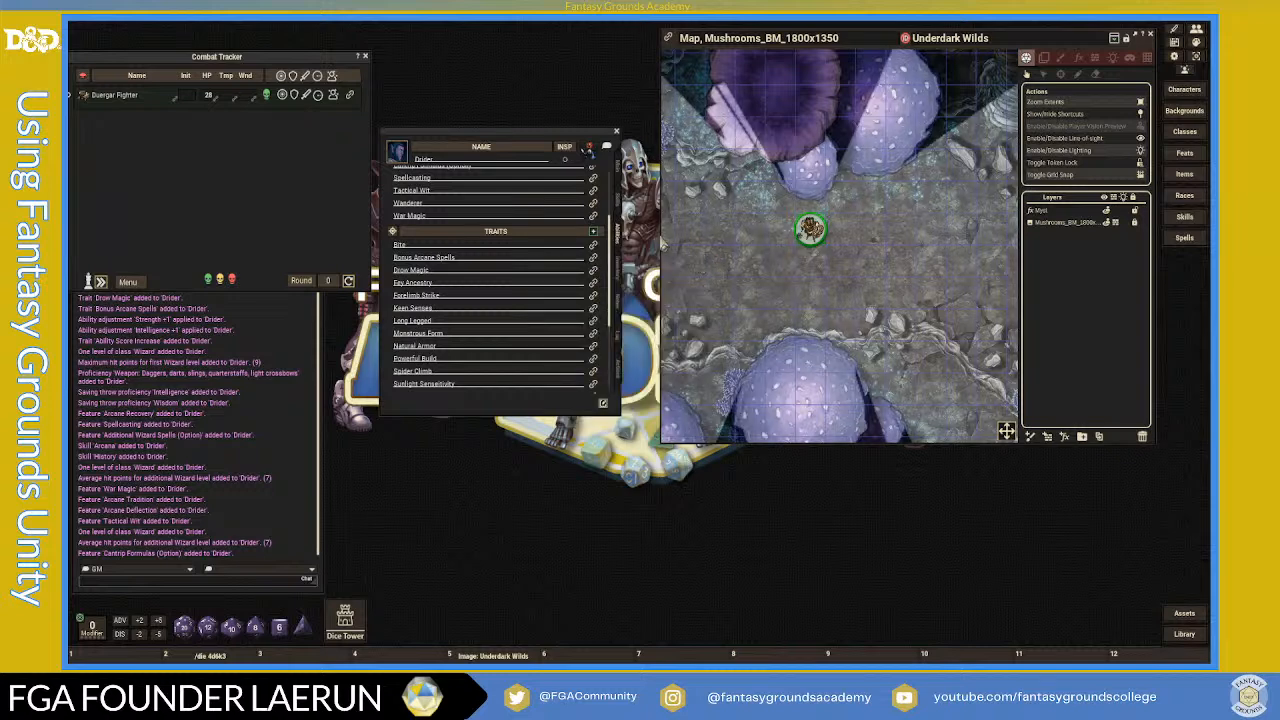
click(618, 195)
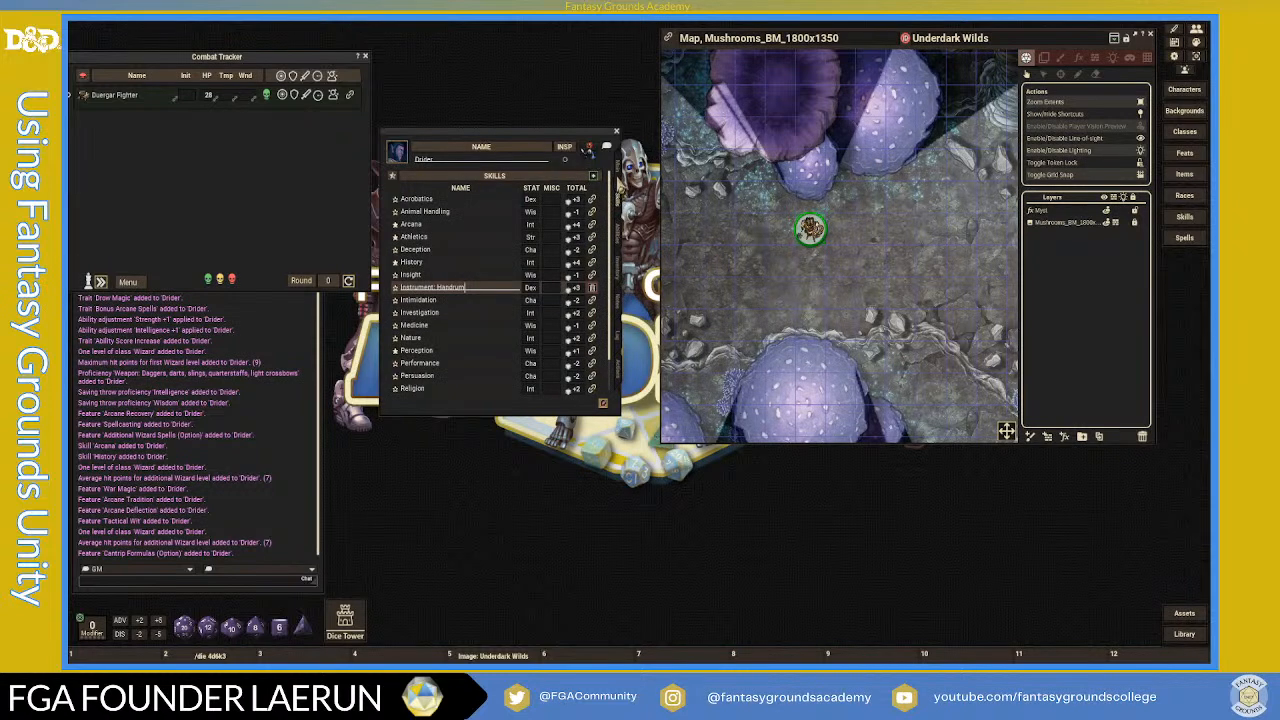
click(617, 167)
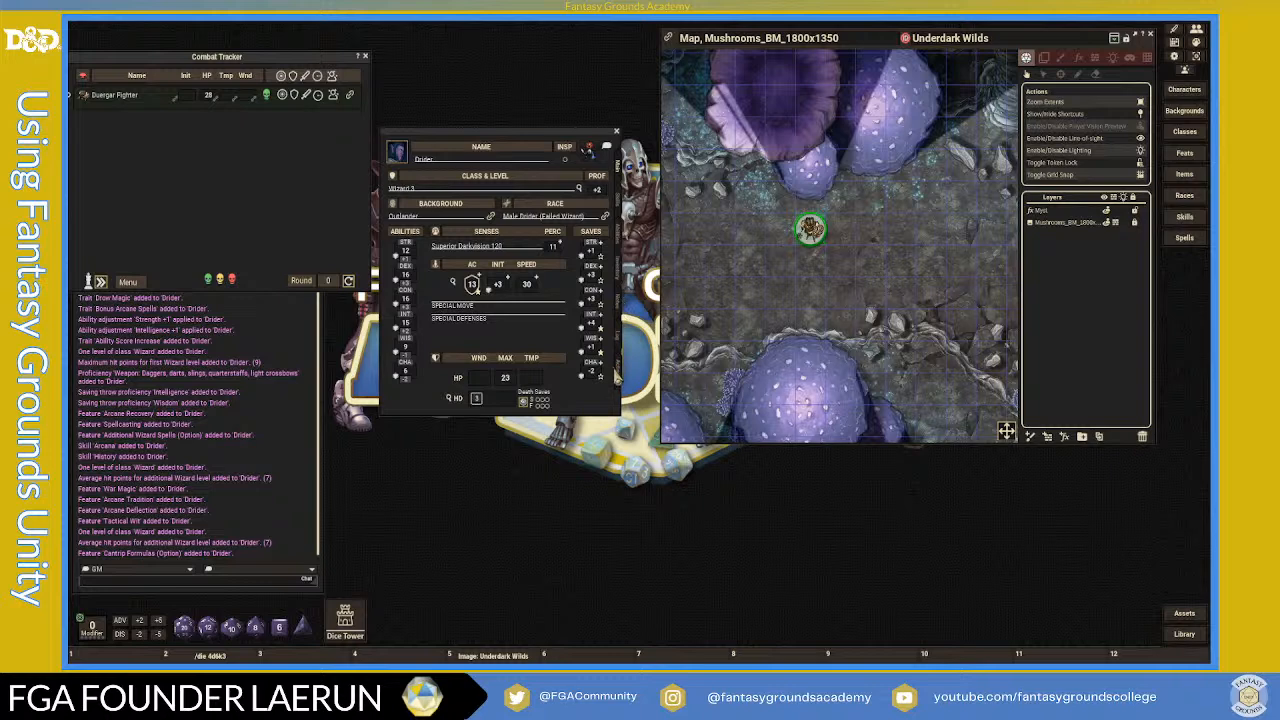
- Enter 3 as Armor Misc in the Combat Calc window, raising AC to 16
click(620, 378)
click(616, 225)
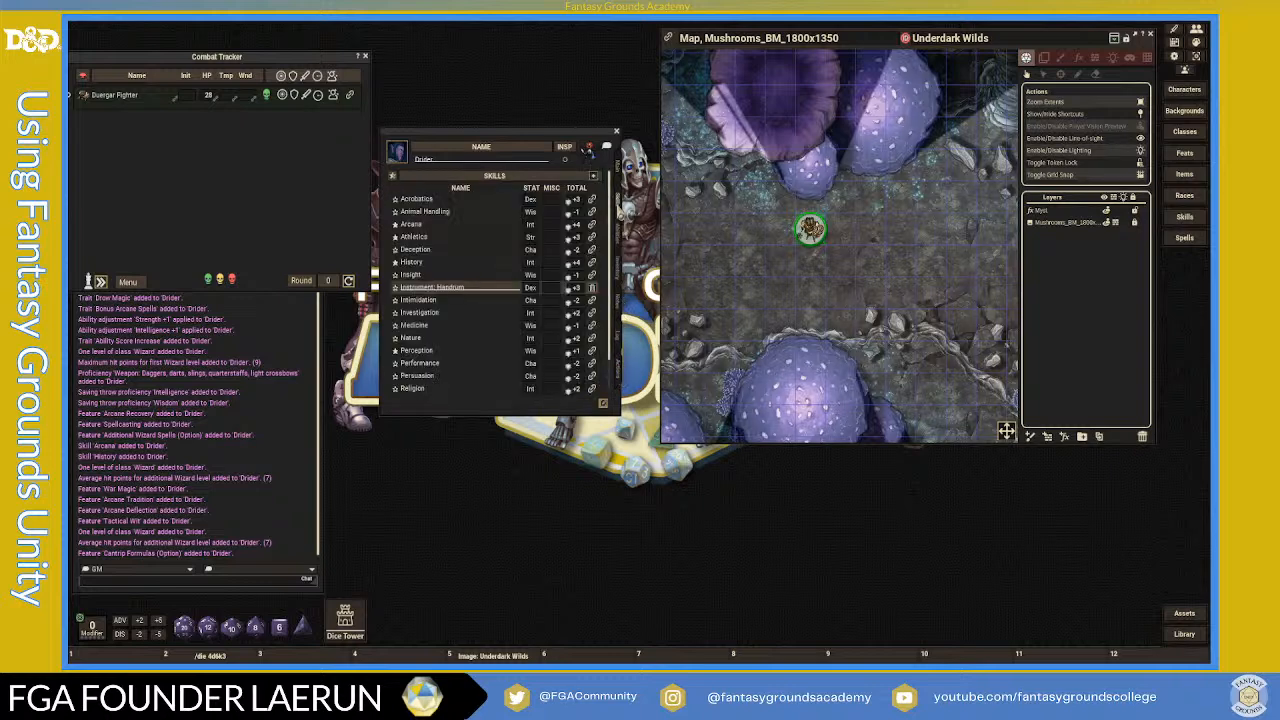
click(618, 168)
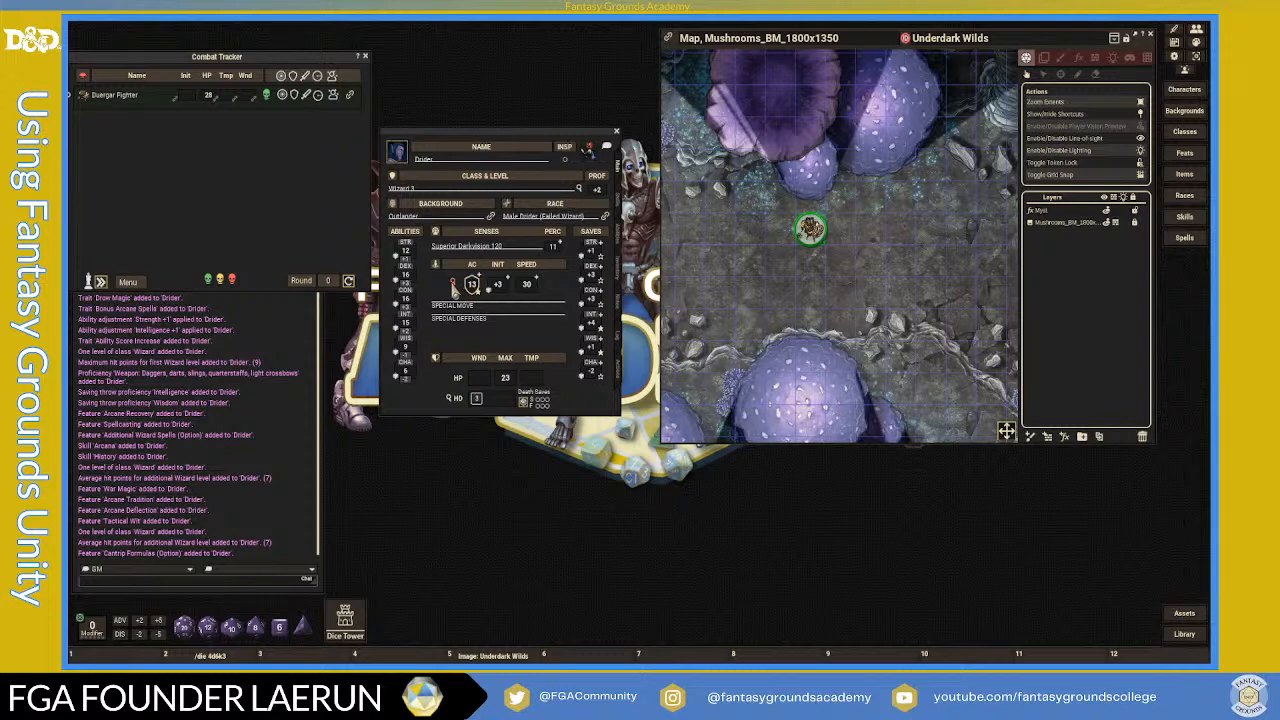
click(453, 284)
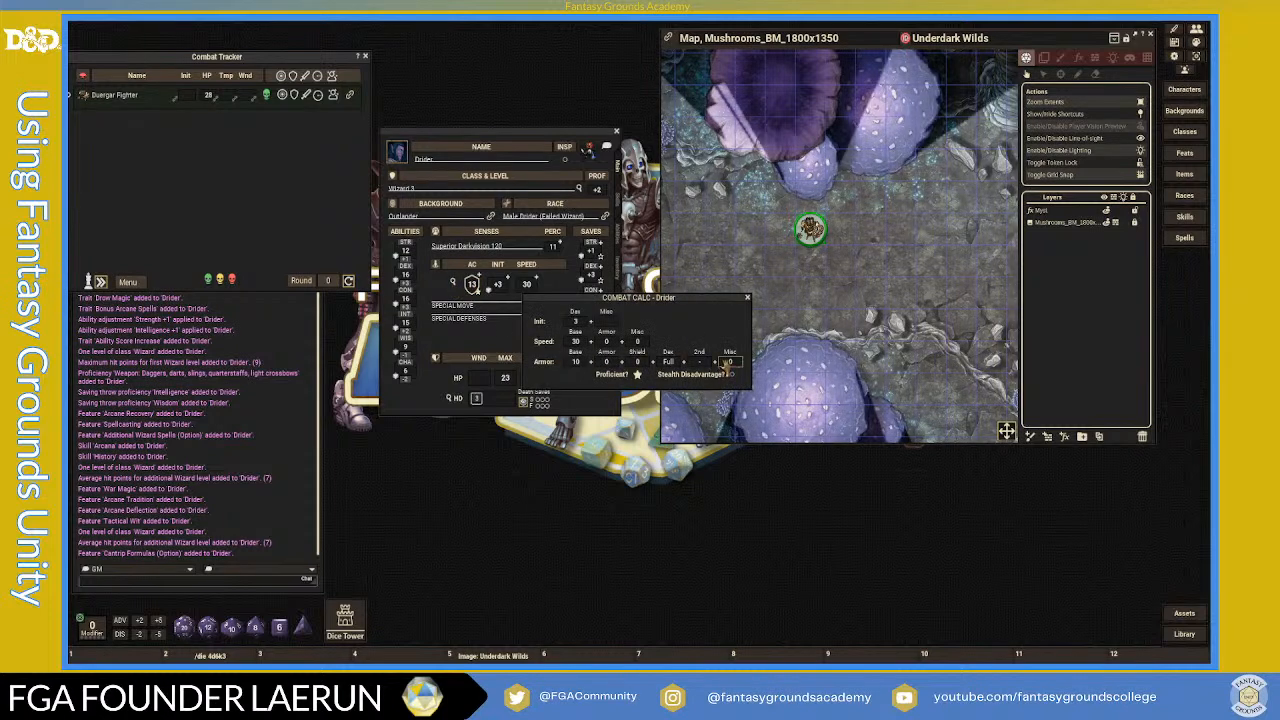
text(3)
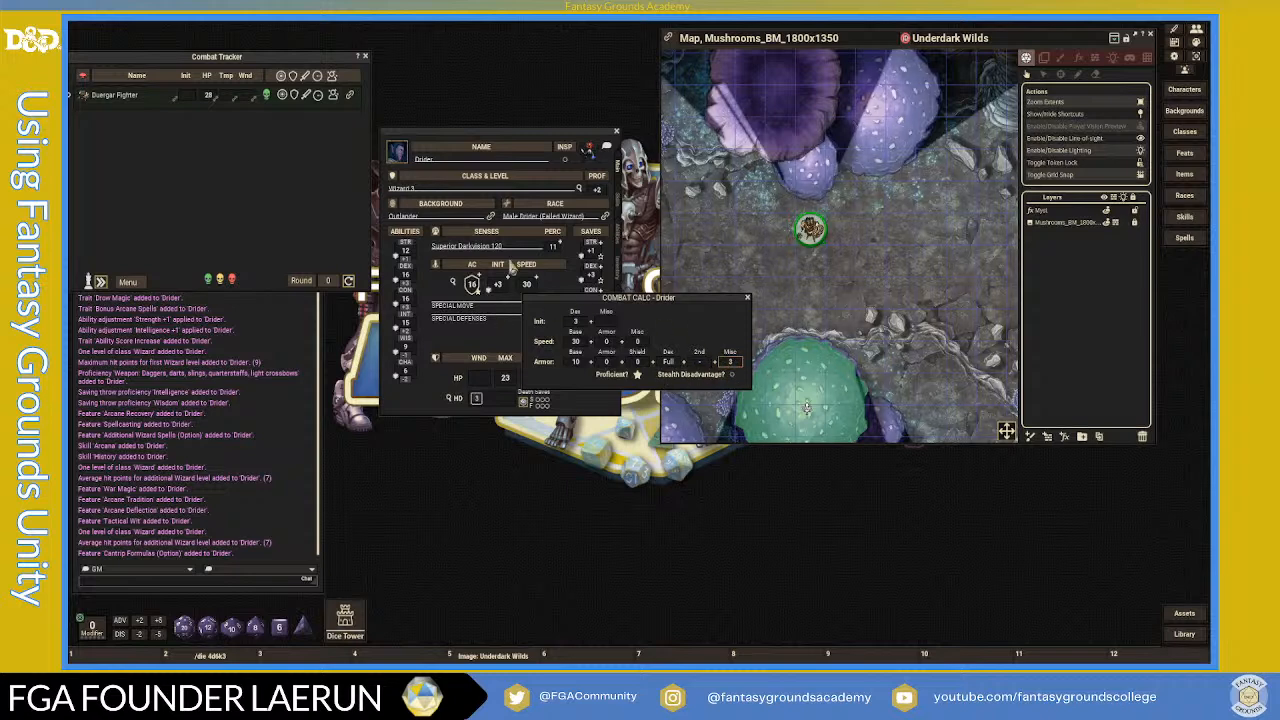
click(749, 300)
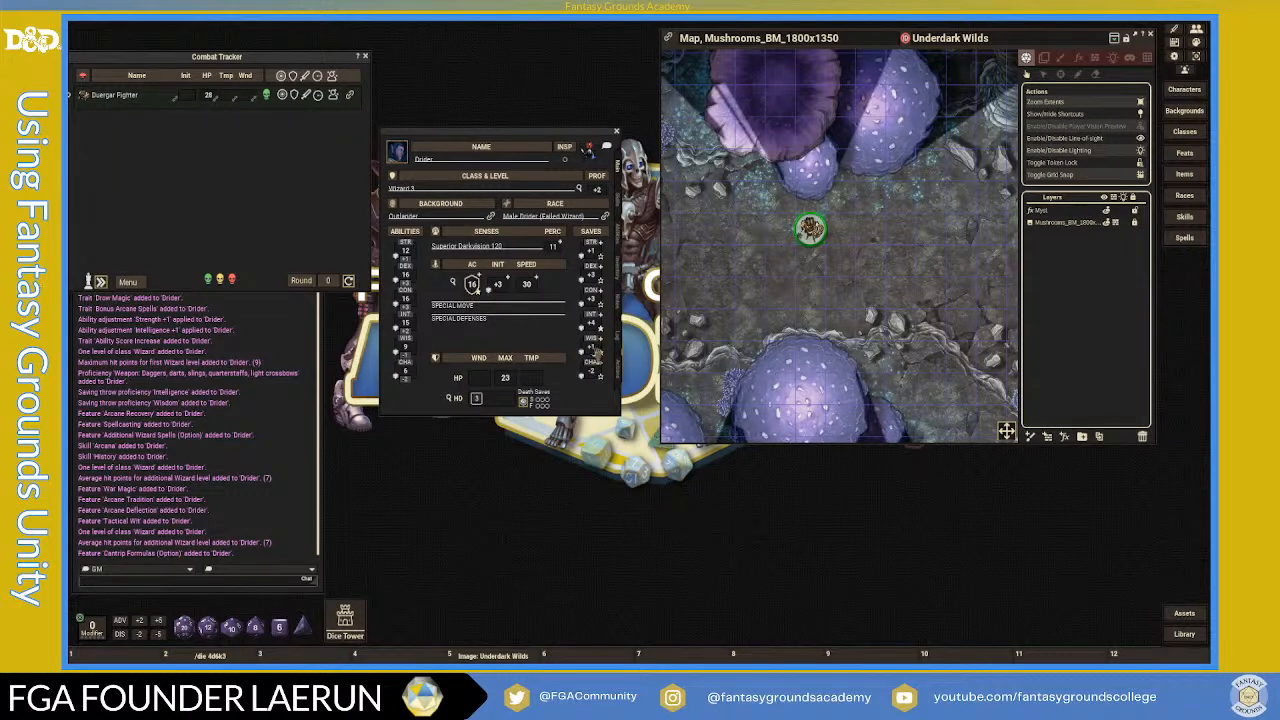
click(620, 376)
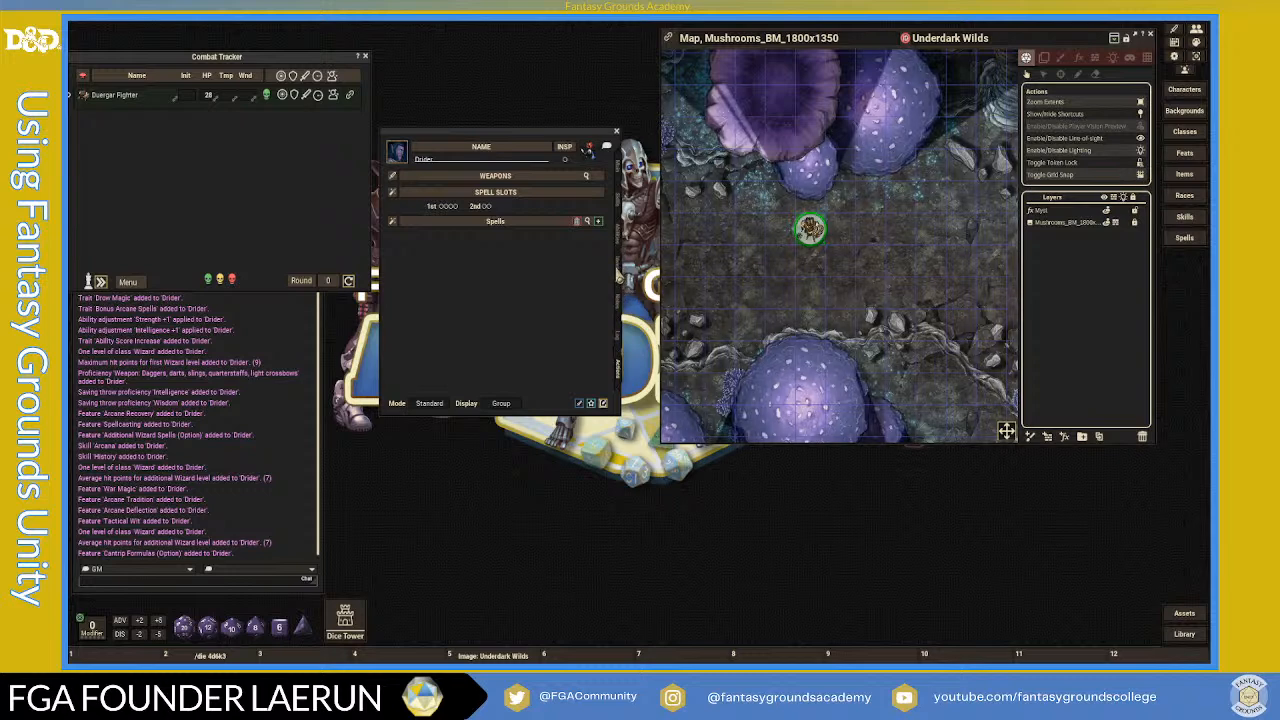
- Add a Potion Of Healing with count 2 to Equipment, then search items for 'hand'
click(619, 277)
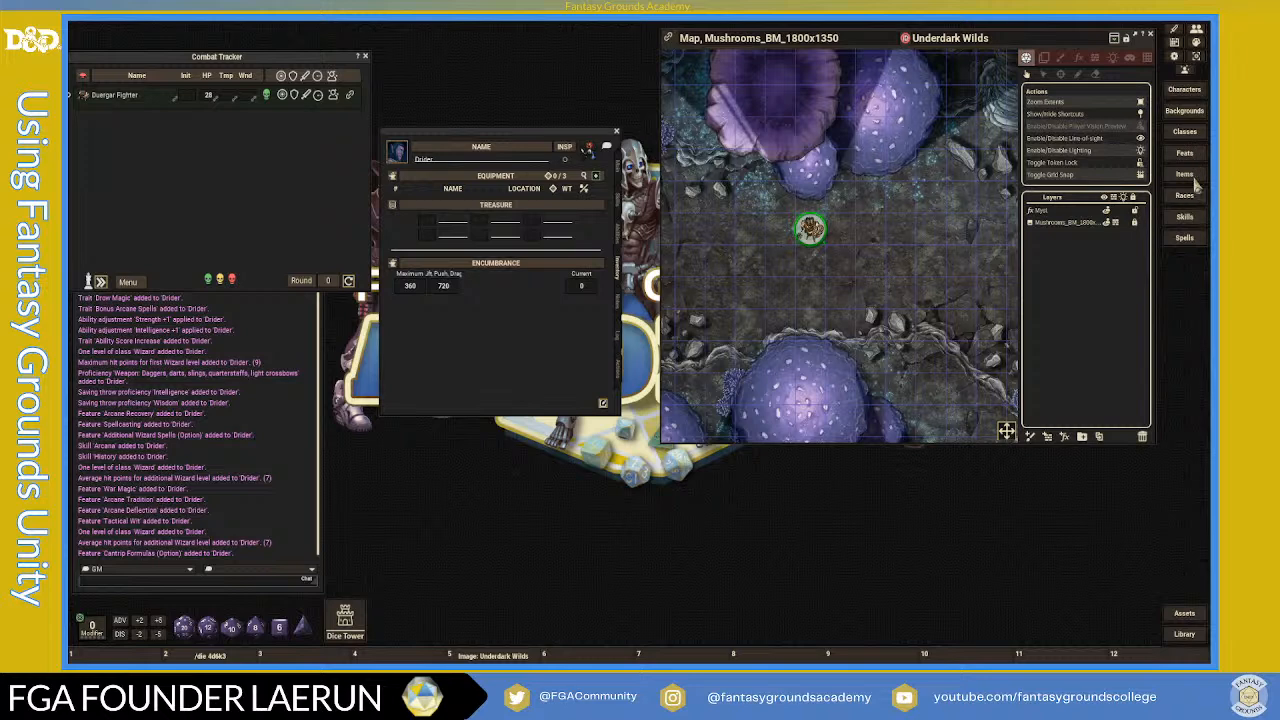
click(1188, 175)
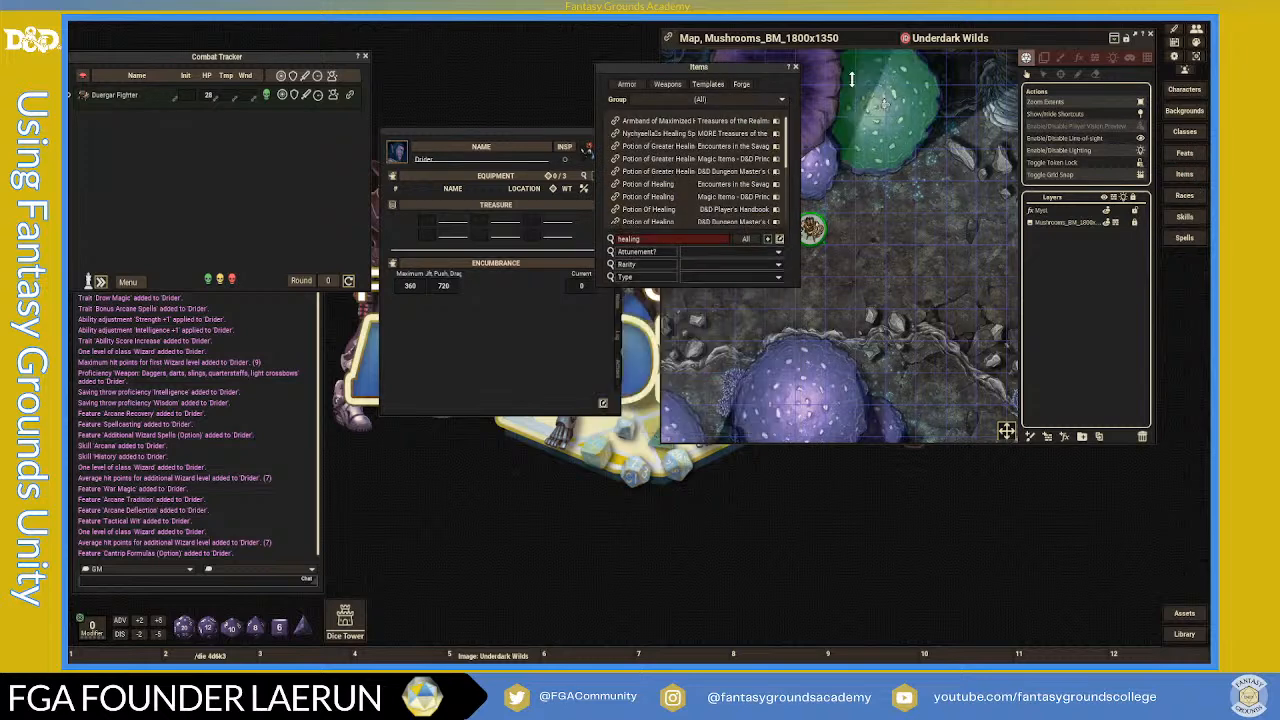
drag(738, 75, 822, 74)
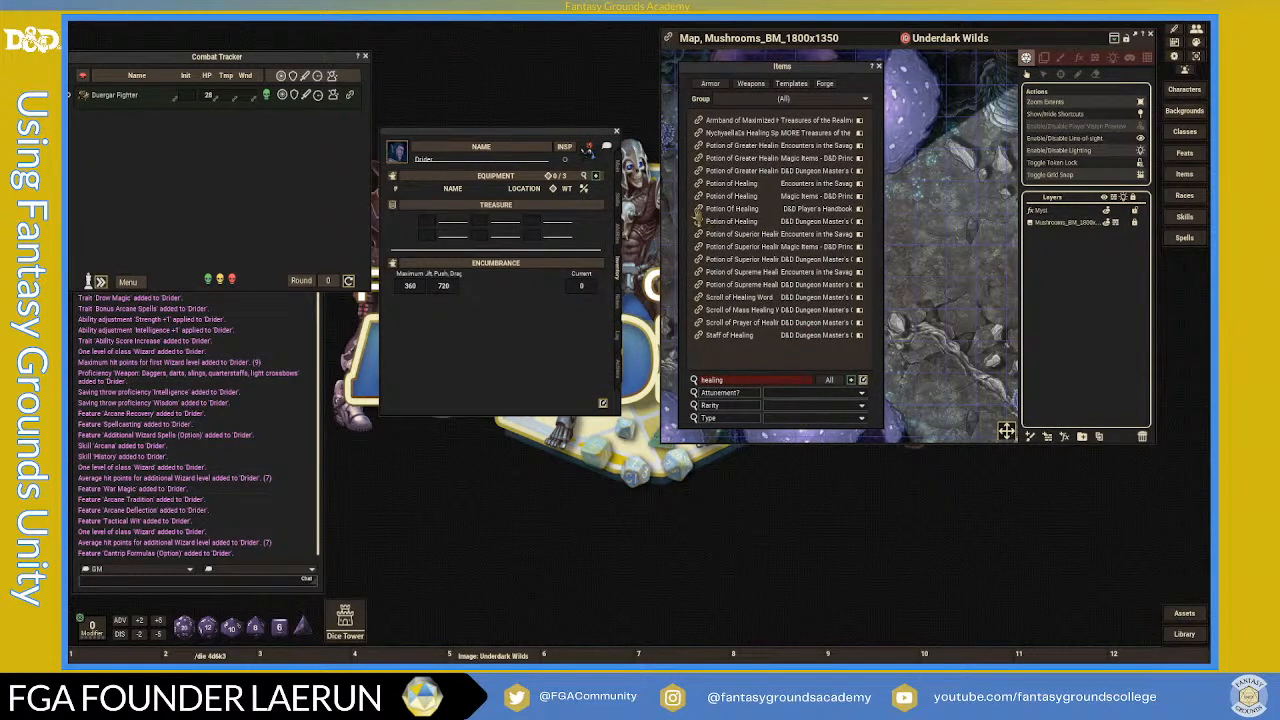
drag(463, 197, 463, 198)
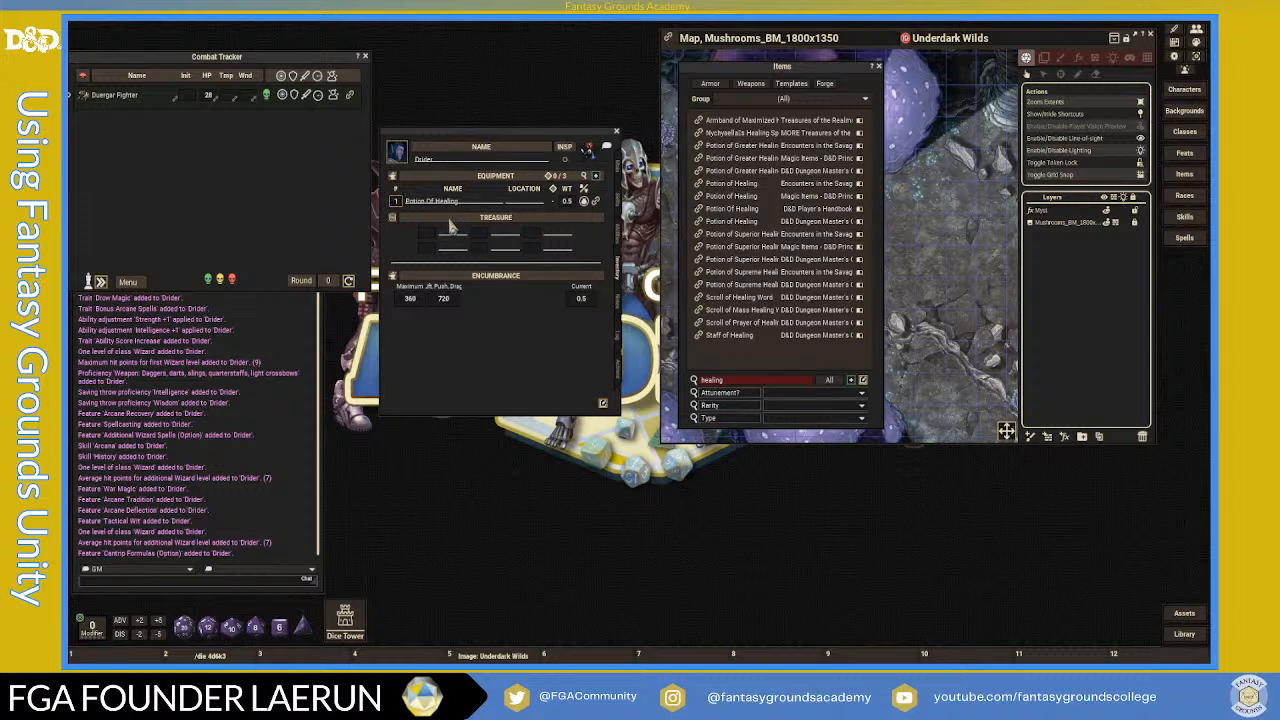
text(2)
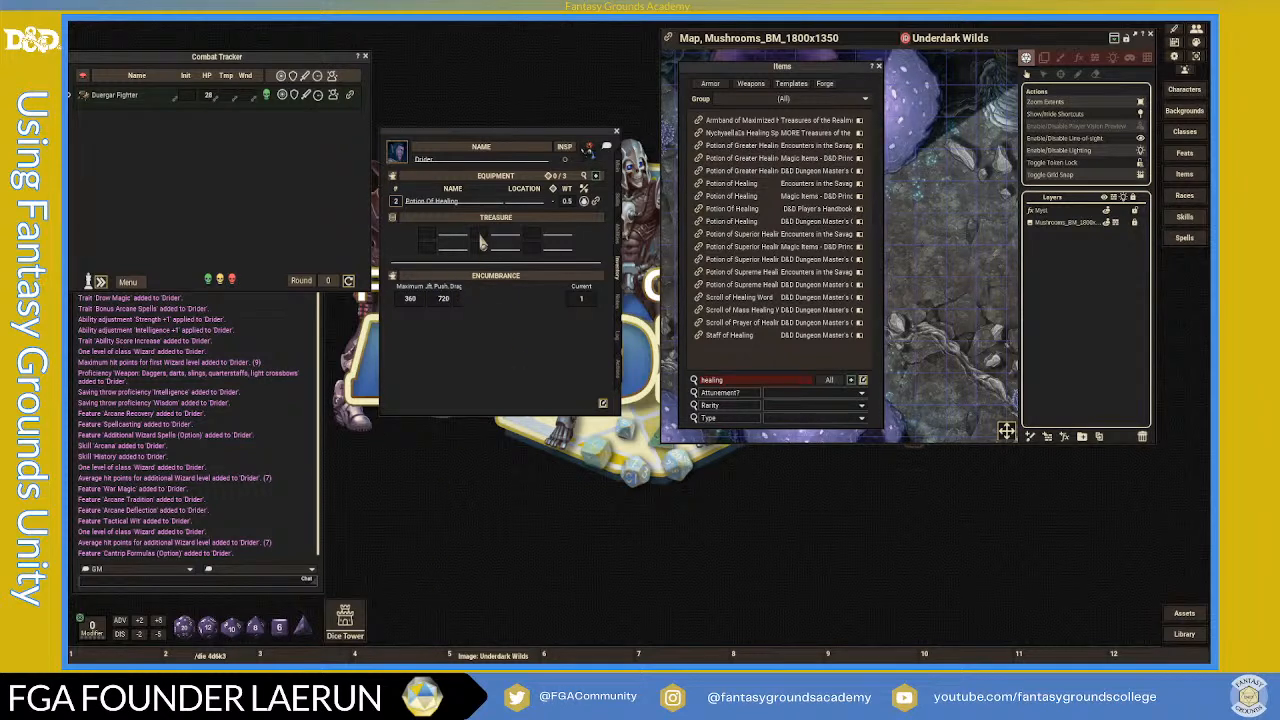
double_click(736, 382)
text(hand)
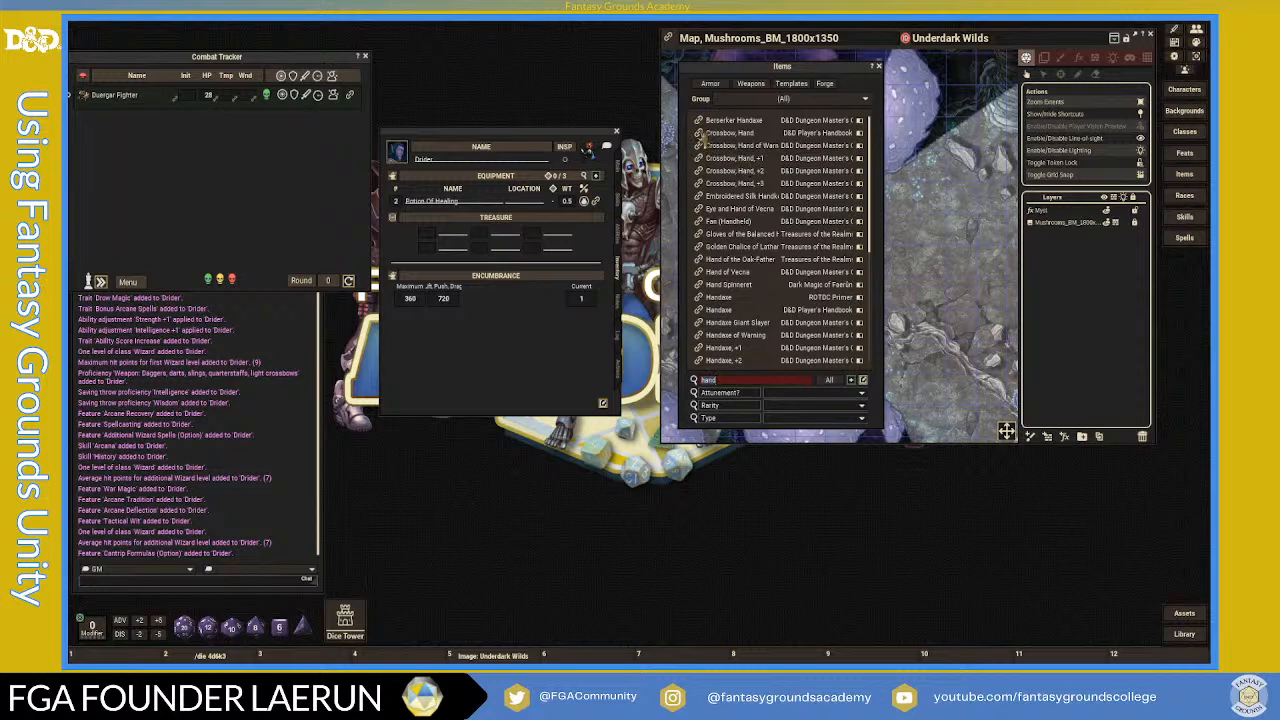
- Add a Hand Crossbow and Crossbow Bolts (20) to the equipment
drag(476, 205, 478, 210)
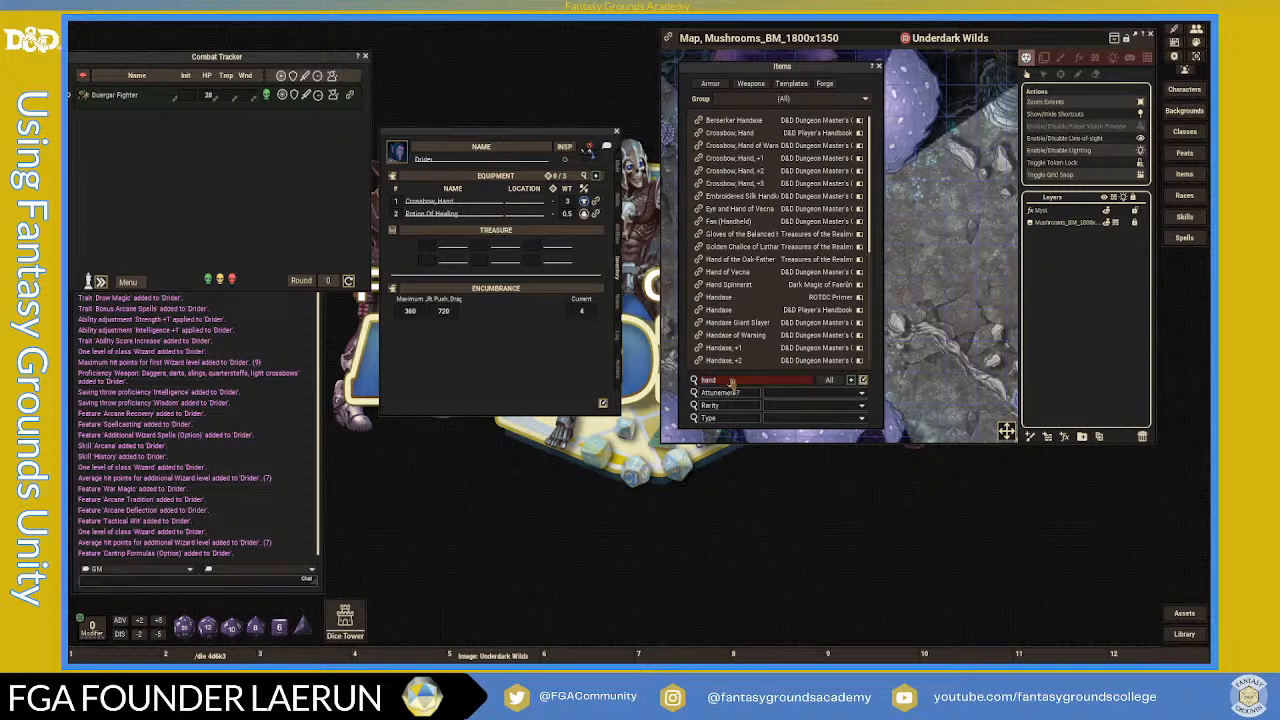
key(BackSpace)
key(BackSpace)
key(BackSpace)
key(BackSpace)
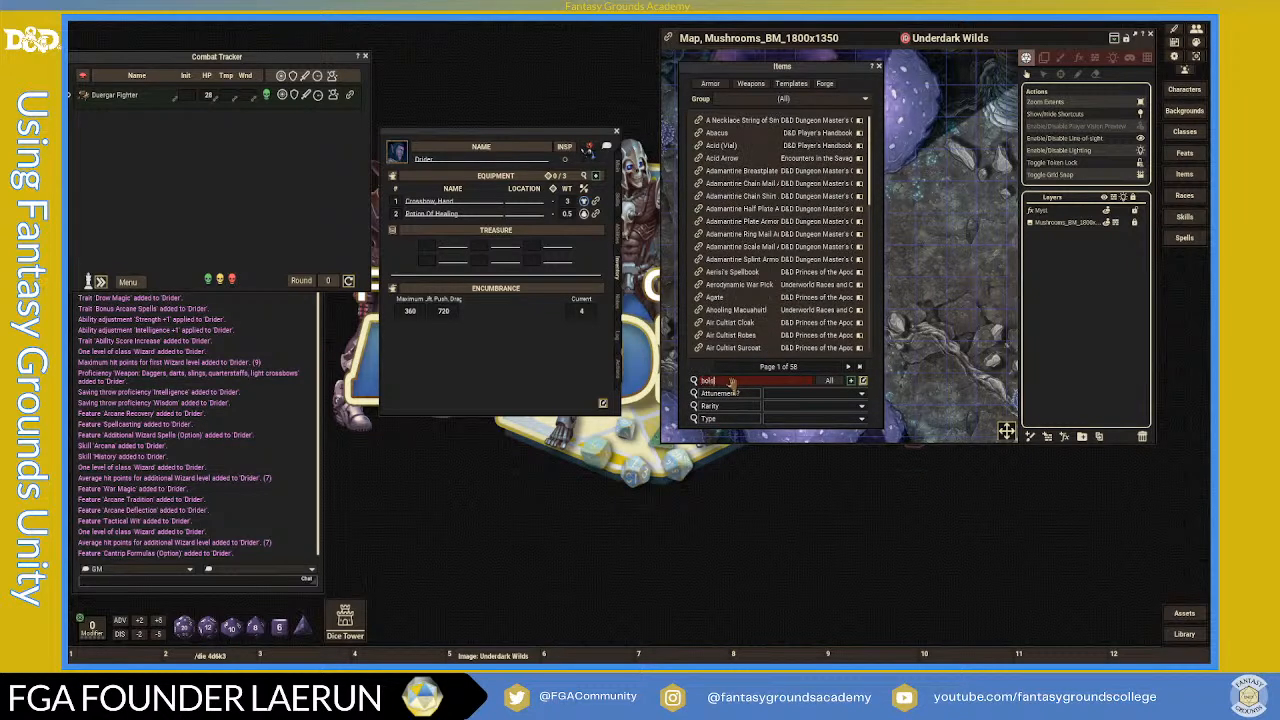
key(BackSpace)
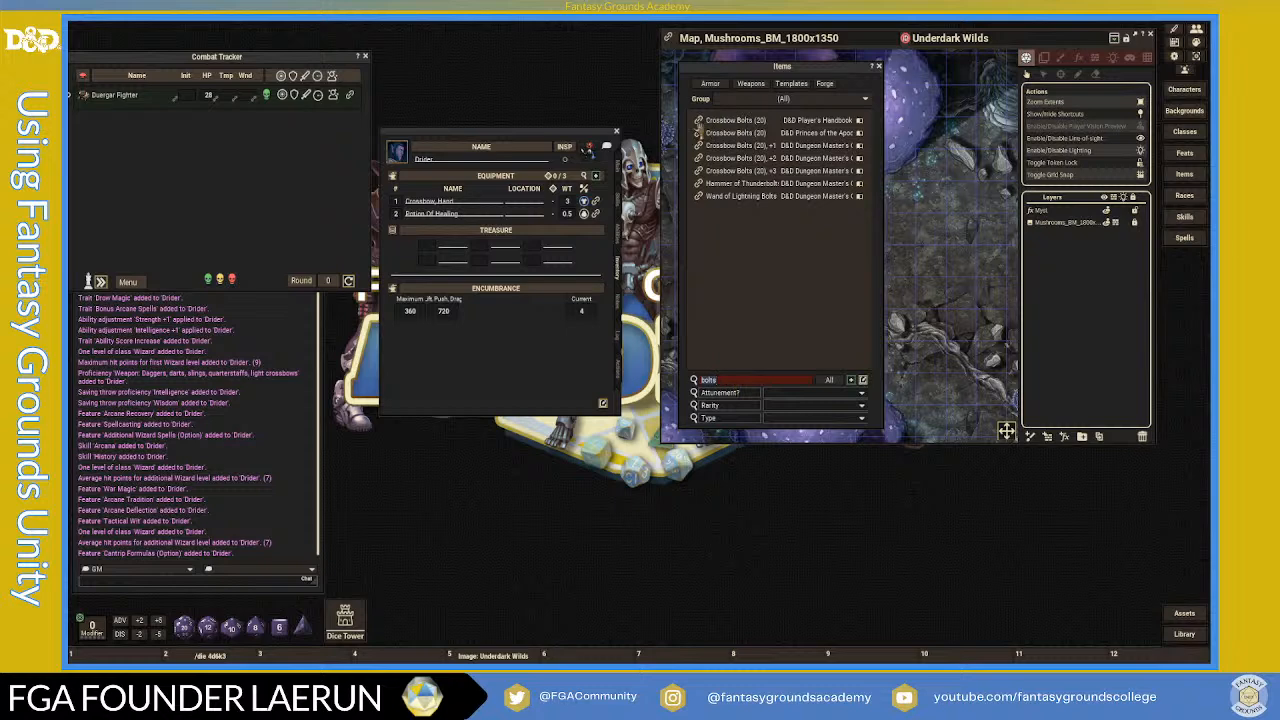
drag(466, 212, 466, 213)
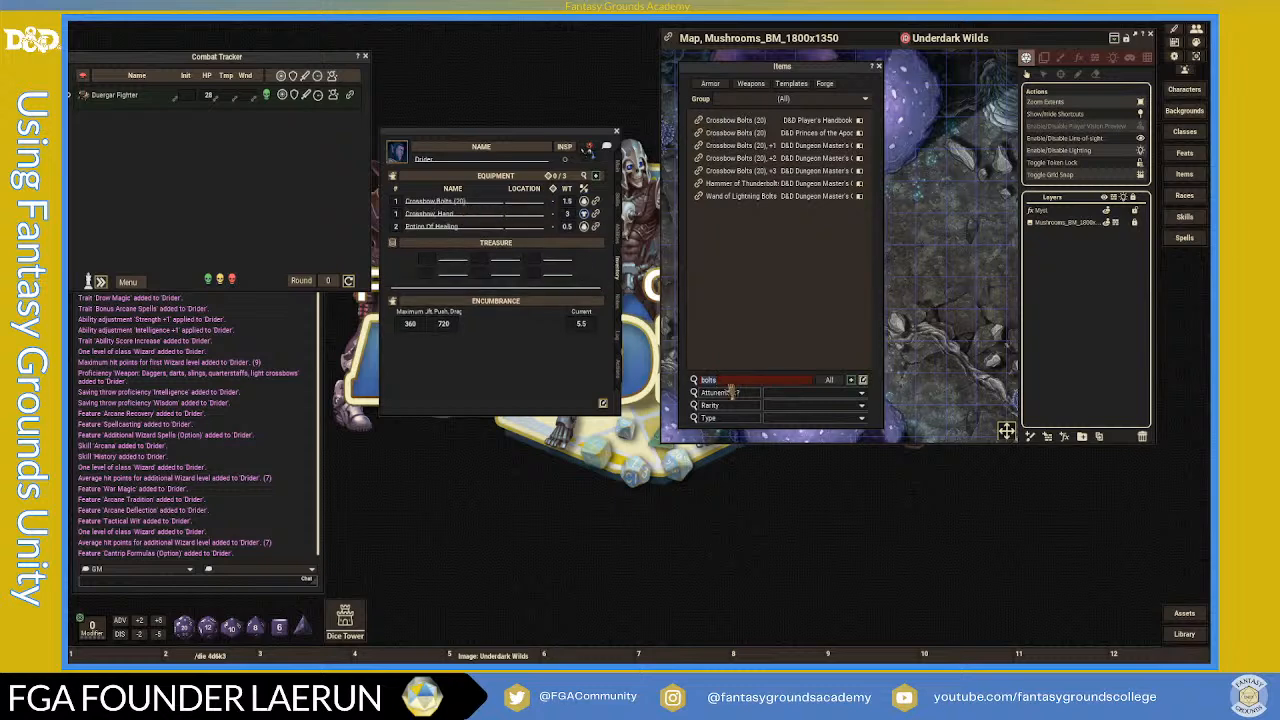
- Add Drow Poison to the equipment and open its item details
text(poti)
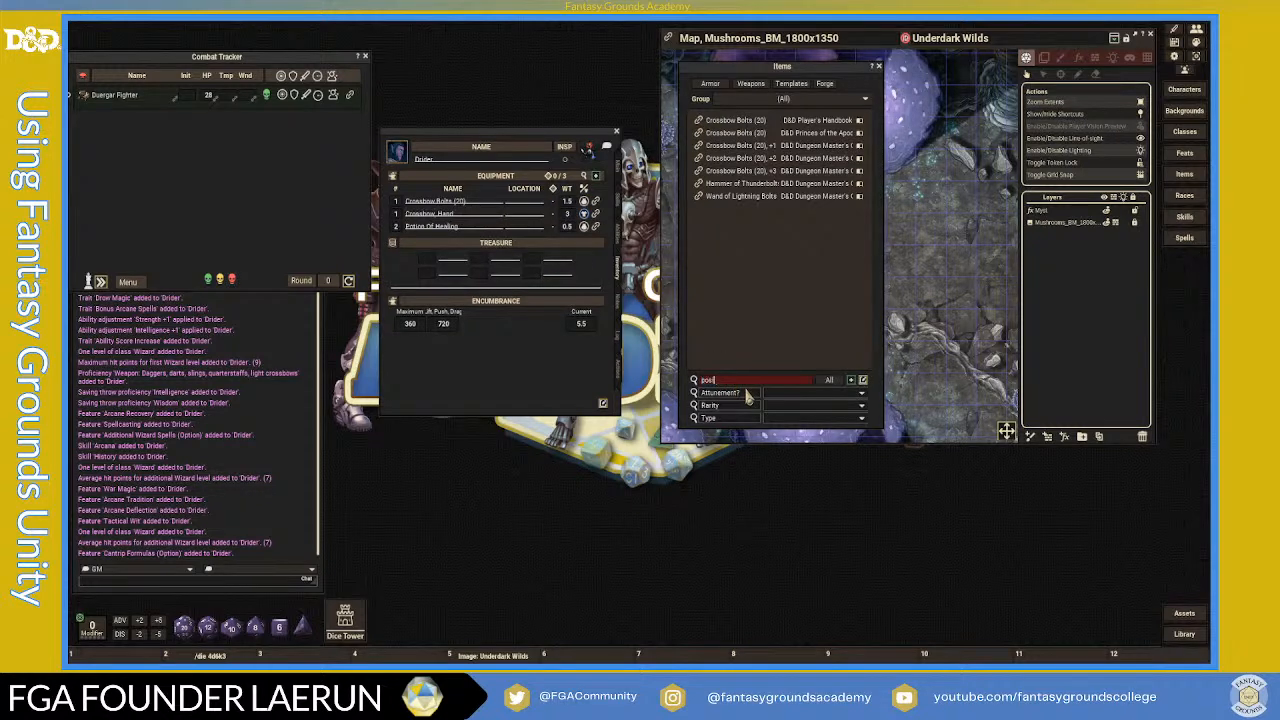
key(BackSpace)
key(BackSpace)
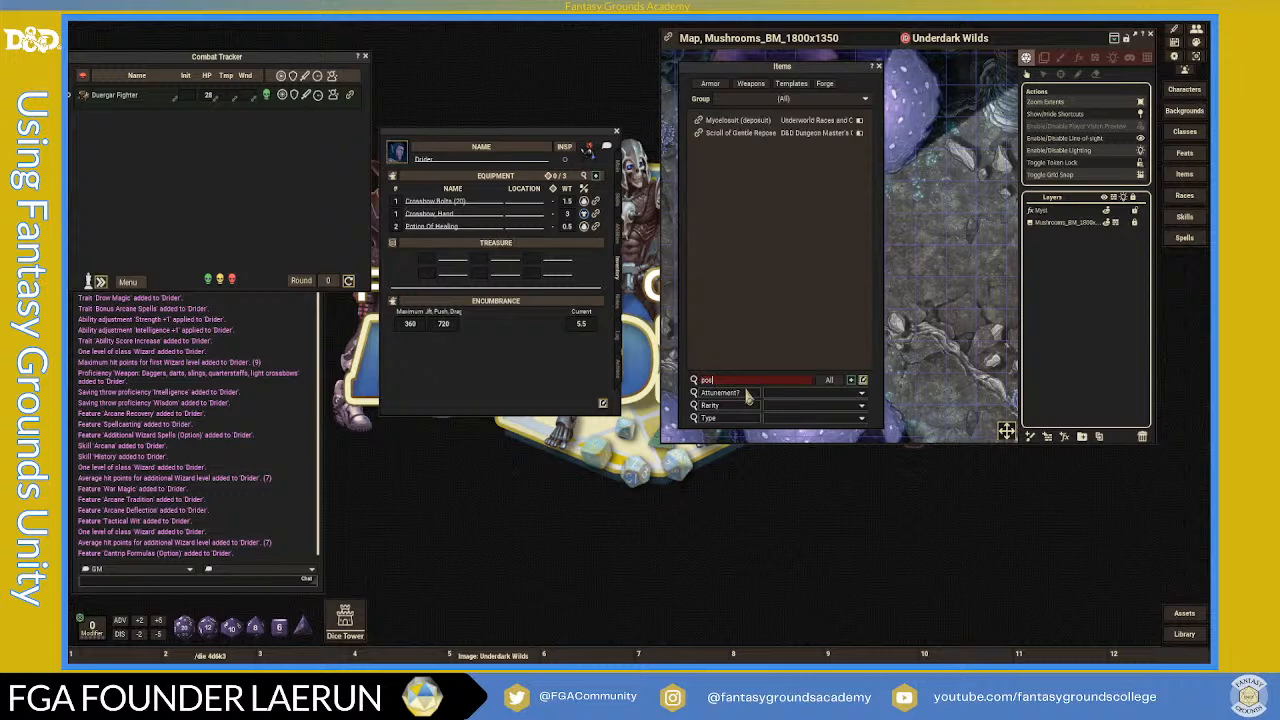
text(ion)
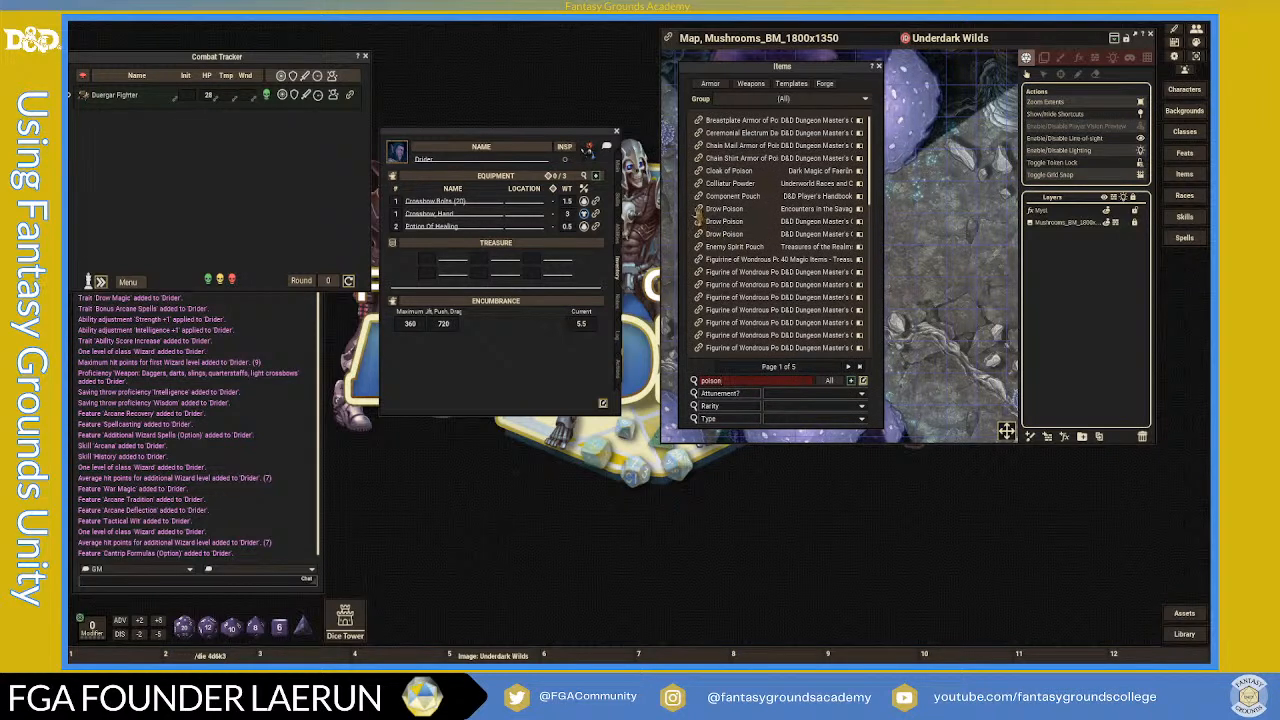
drag(455, 214, 500, 236)
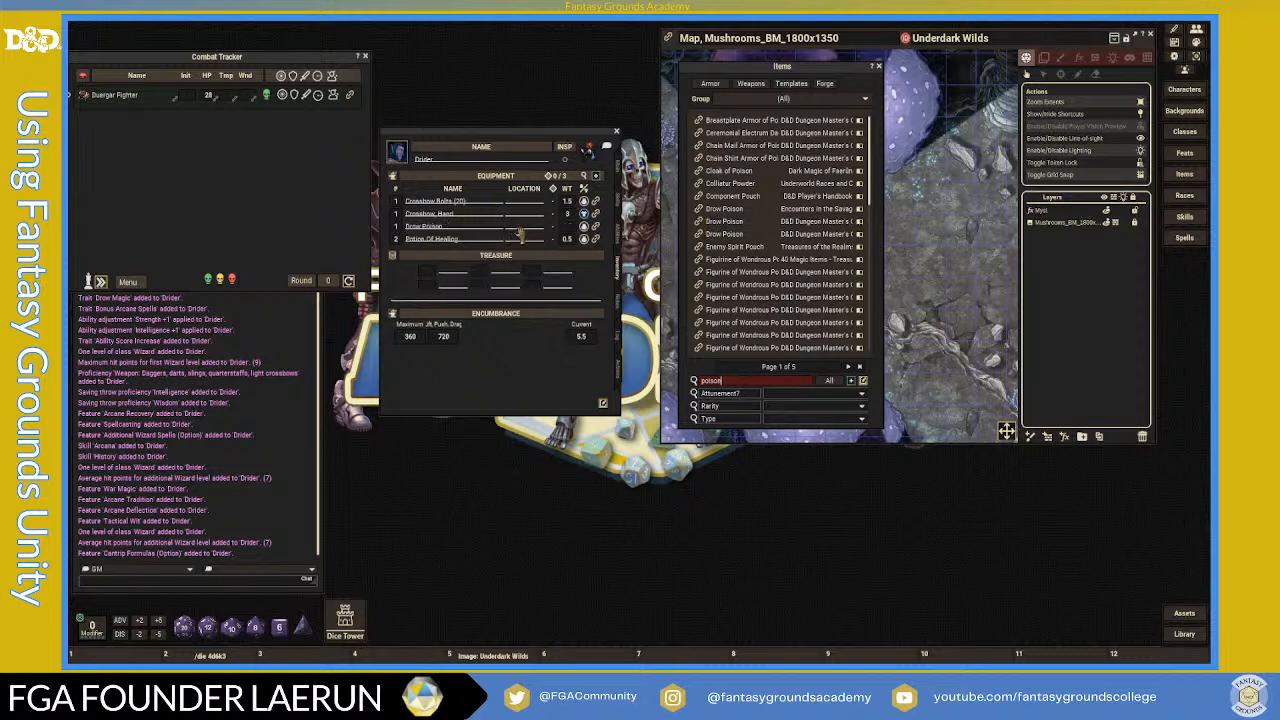
click(595, 226)
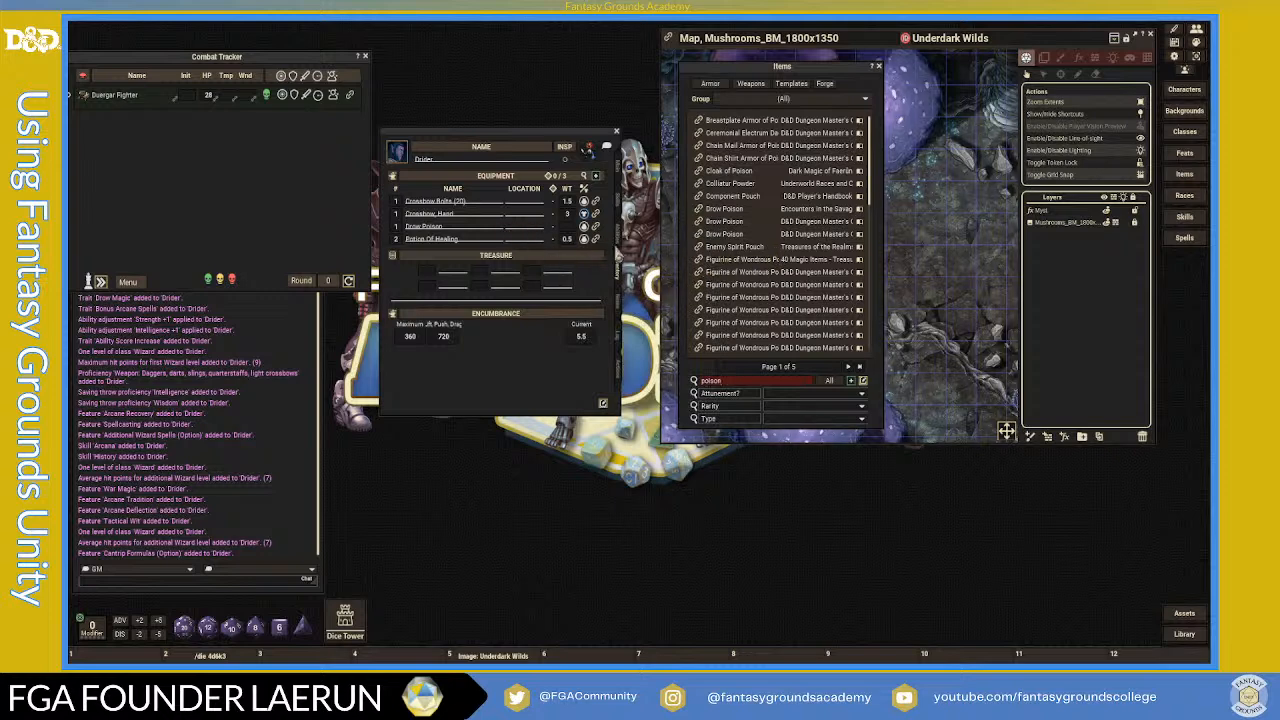
click(618, 312)
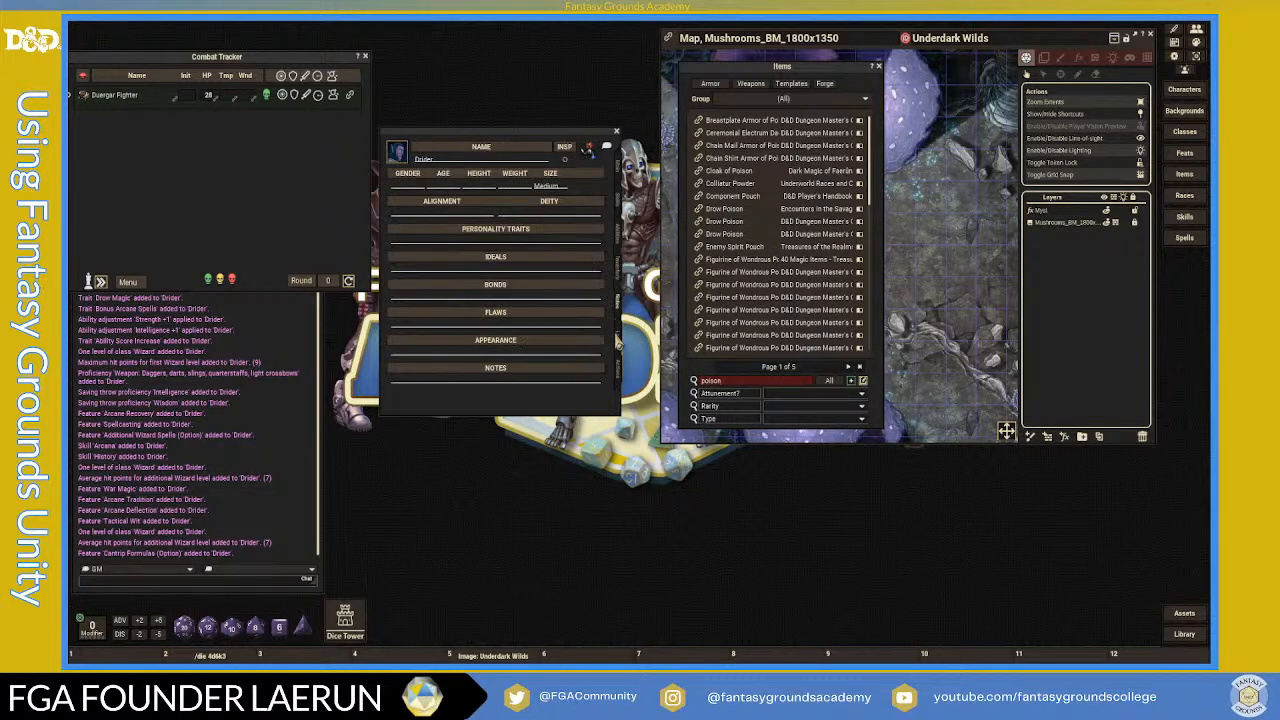
click(618, 341)
click(618, 370)
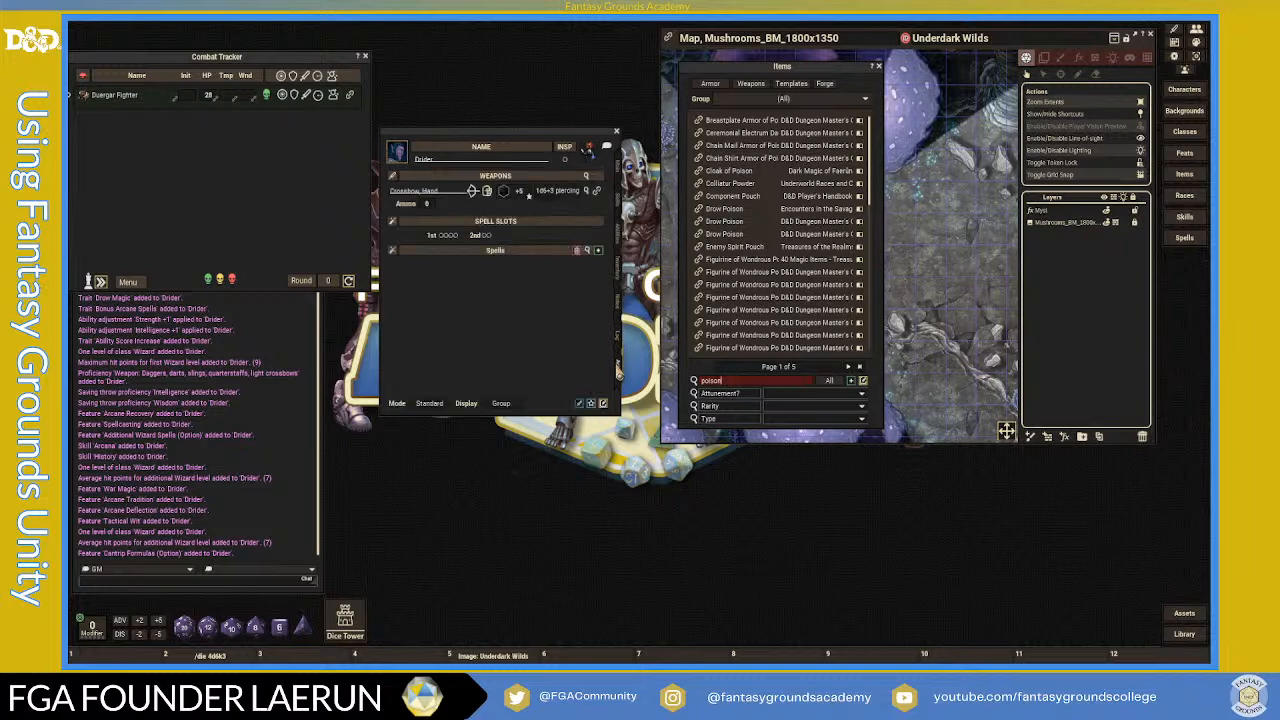
click(618, 268)
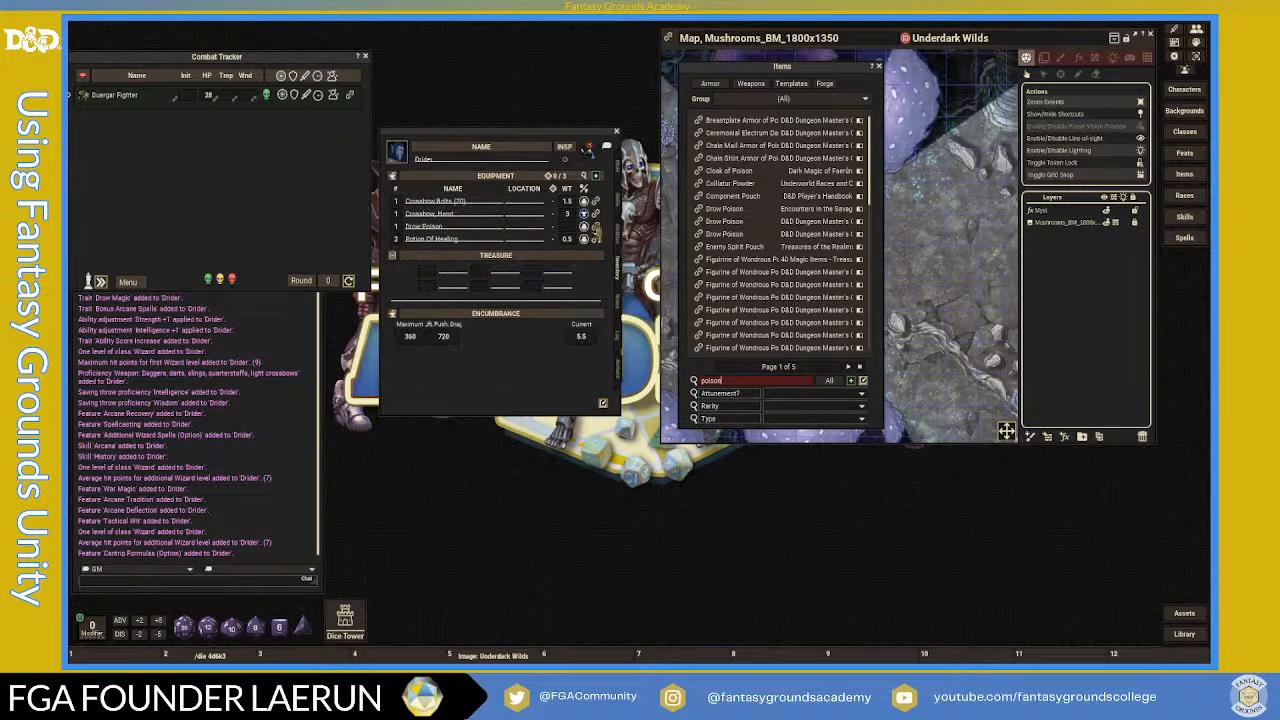
click(595, 228)
click(715, 262)
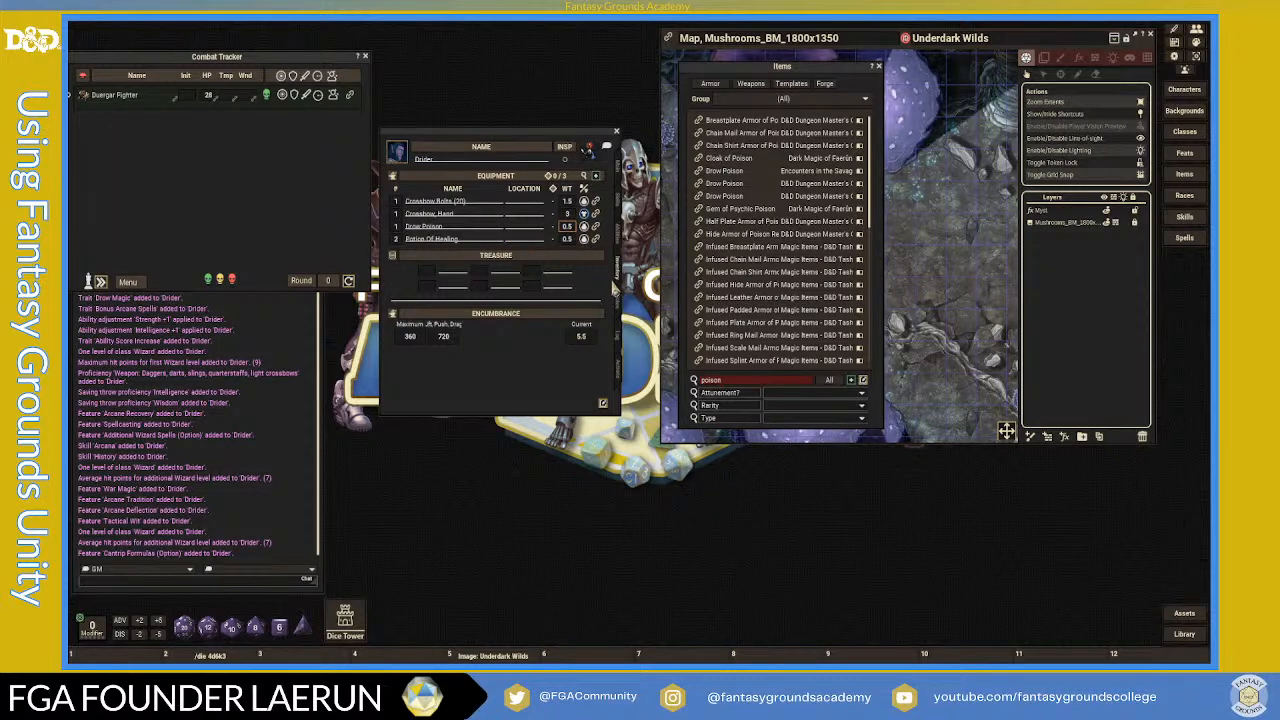
click(617, 310)
click(618, 342)
click(619, 248)
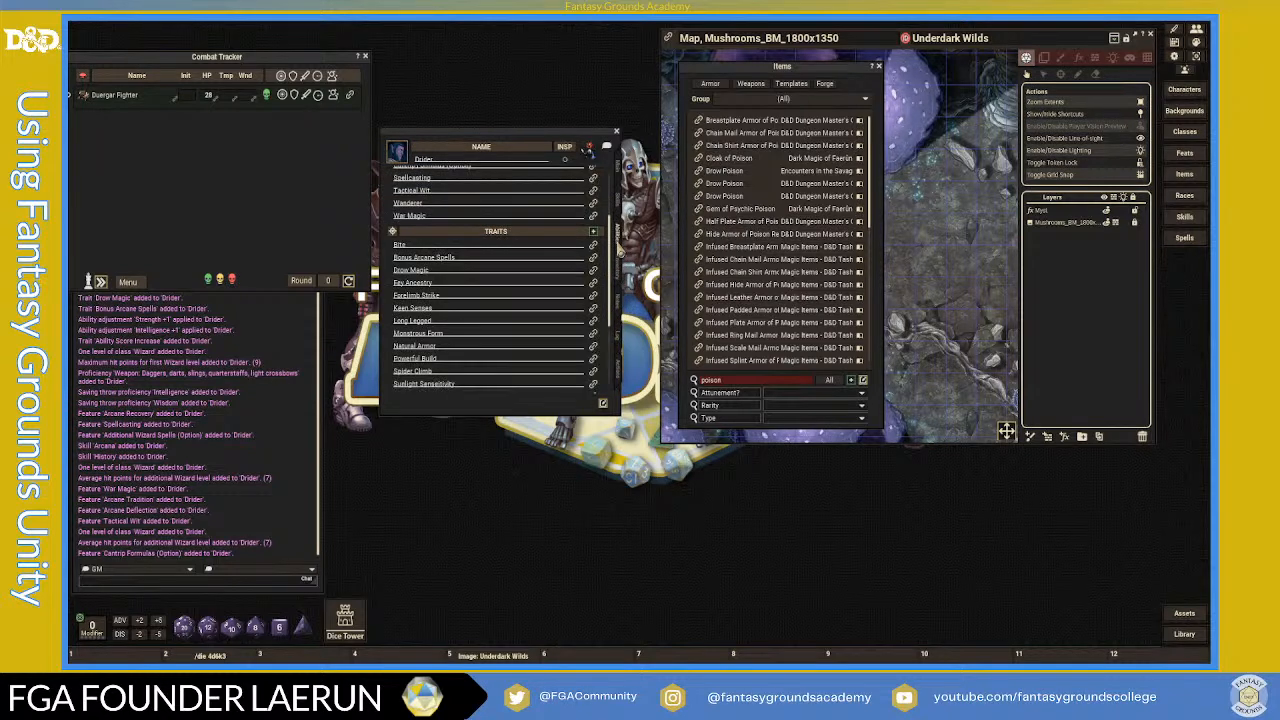
scroll(438, 320, down, 1)
scroll(450, 358, up, 2)
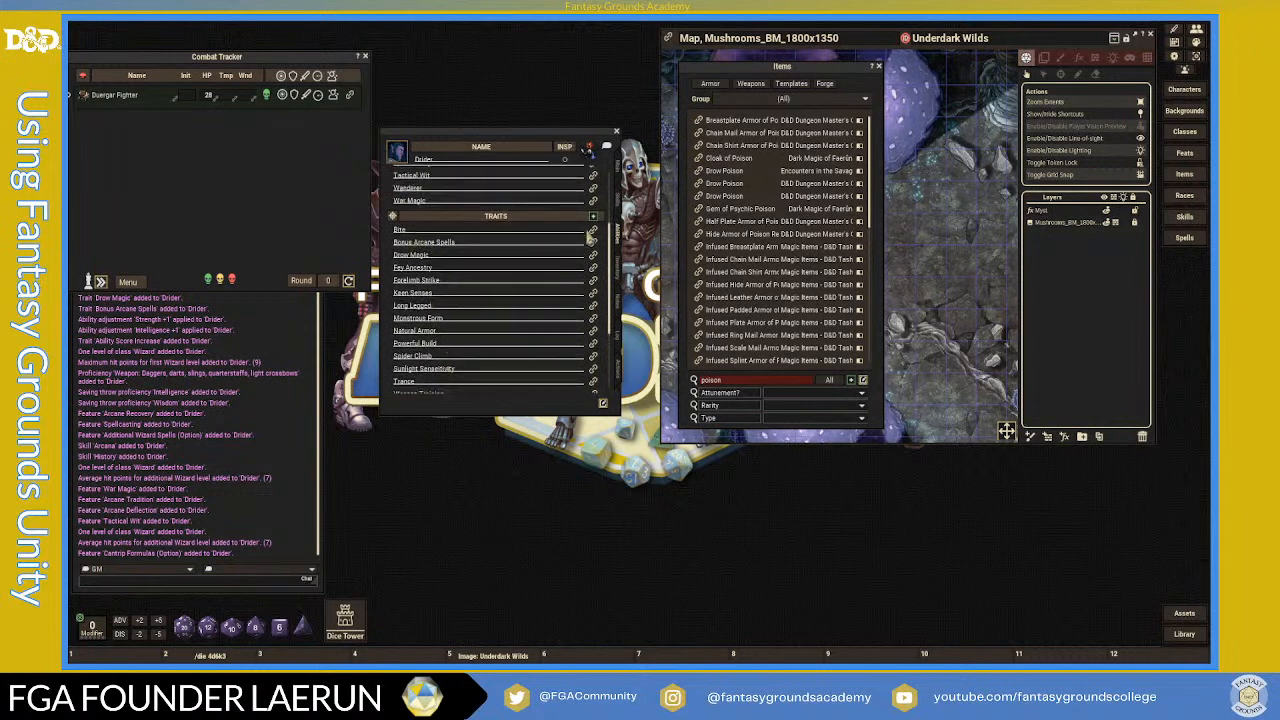
click(592, 237)
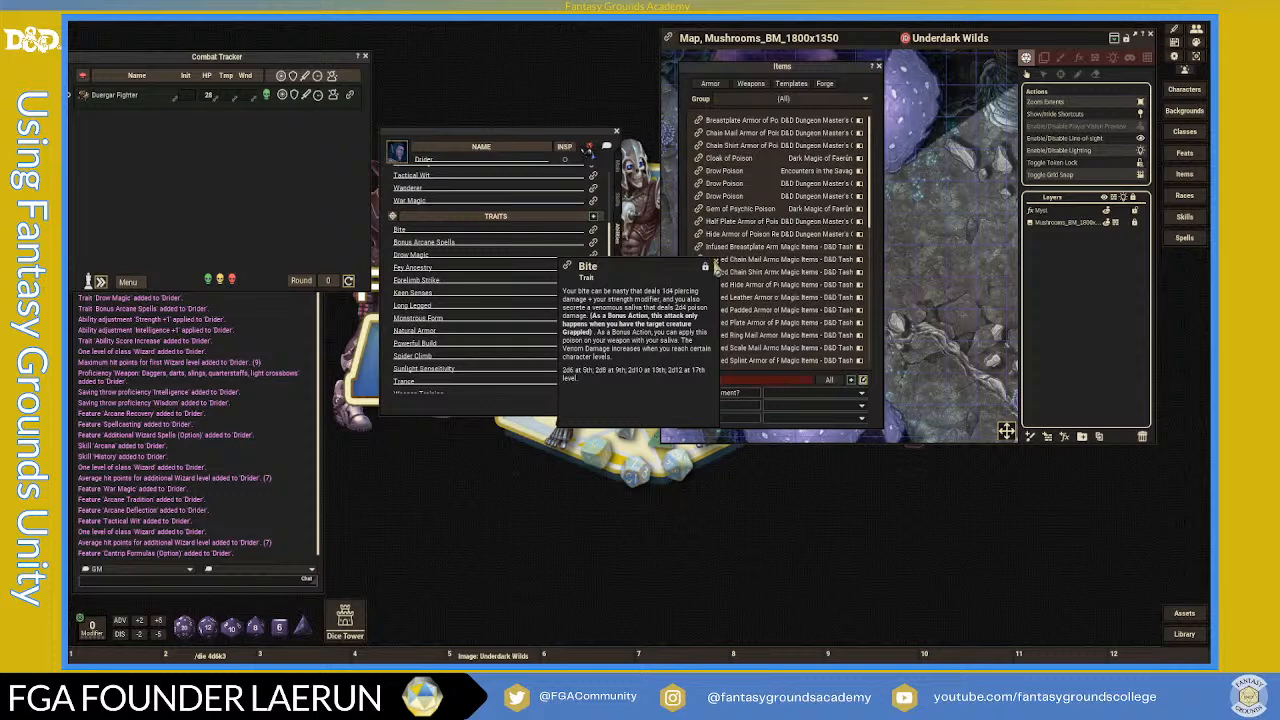
click(714, 265)
scroll(530, 230, up, 3)
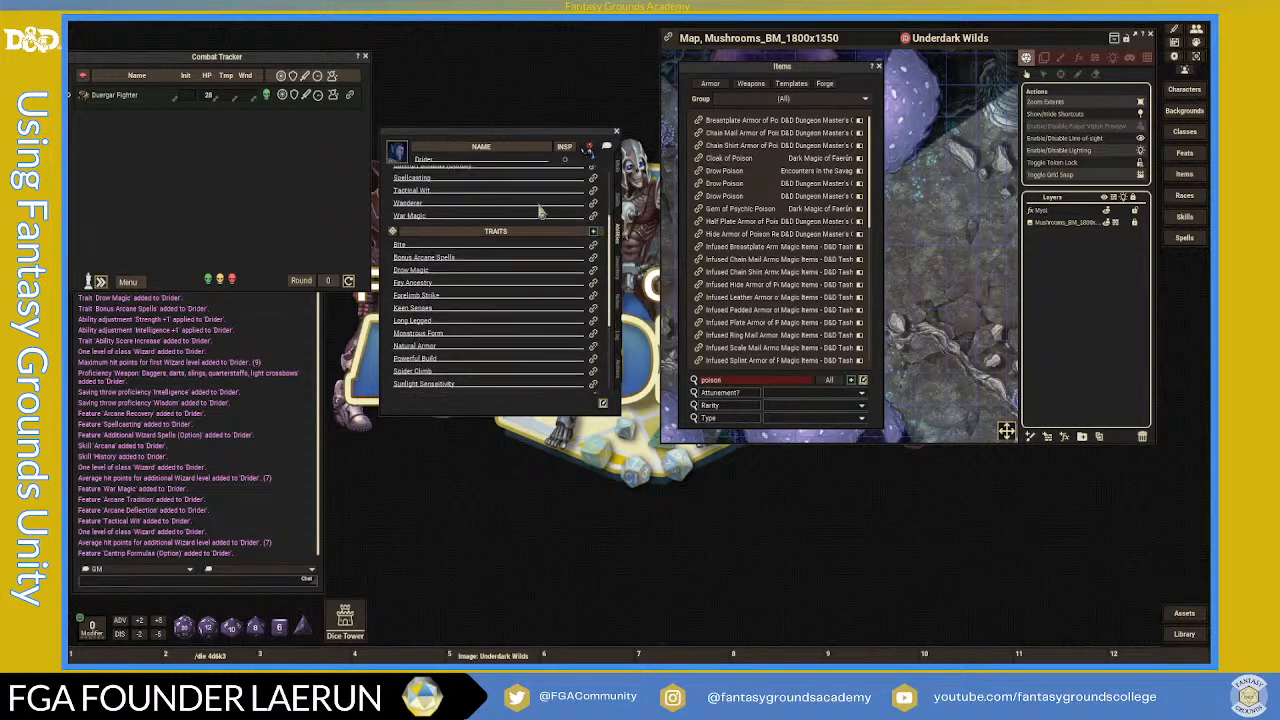
scroll(522, 240, down, 2)
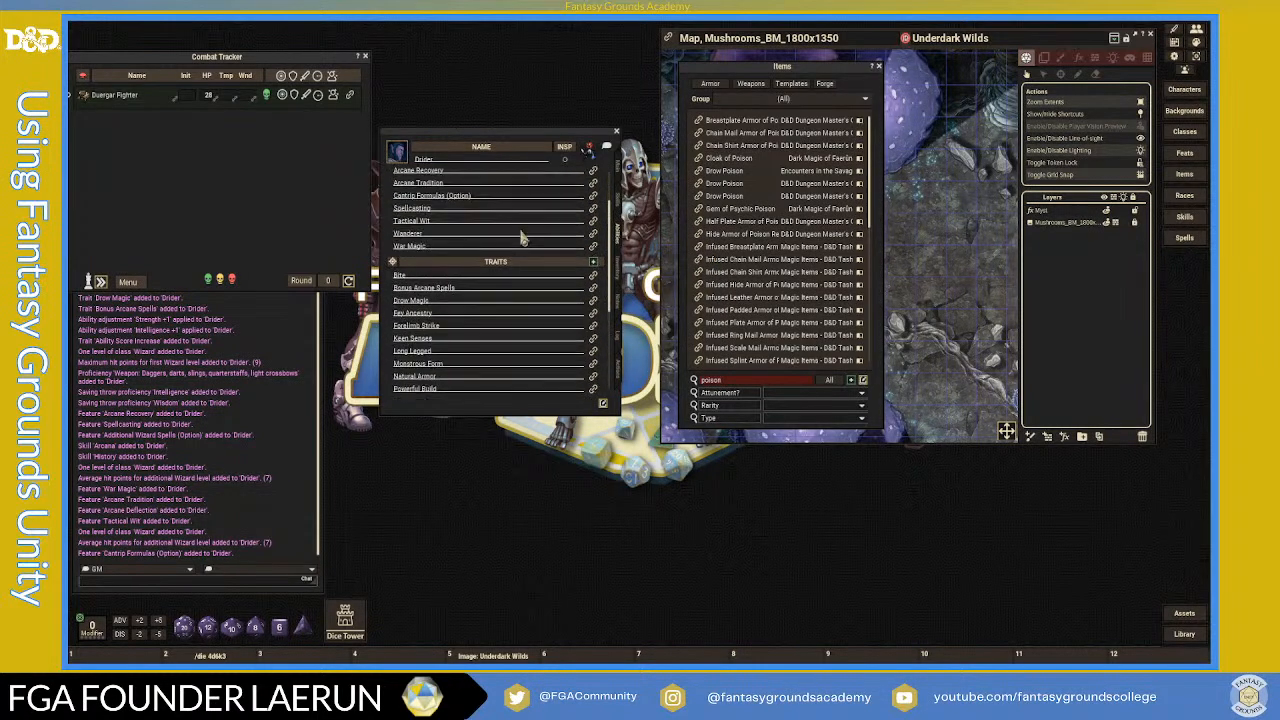
scroll(598, 330, down, 3)
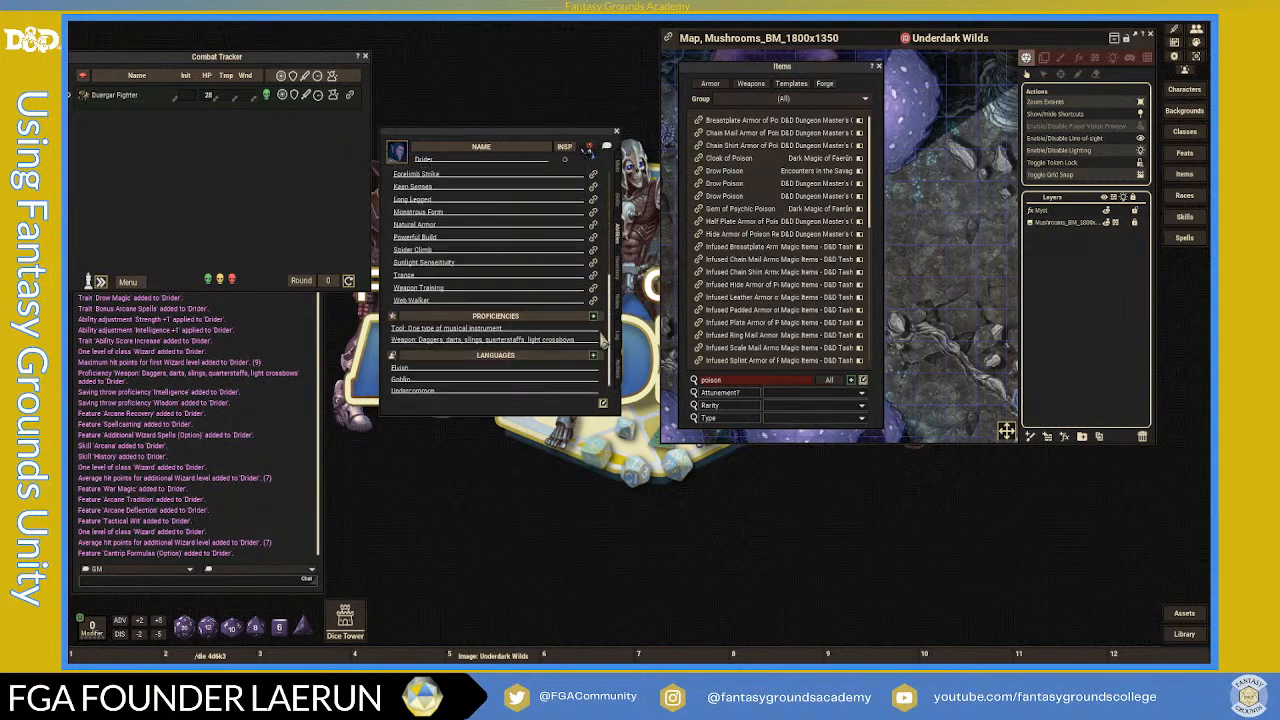
scroll(603, 341, up, 2)
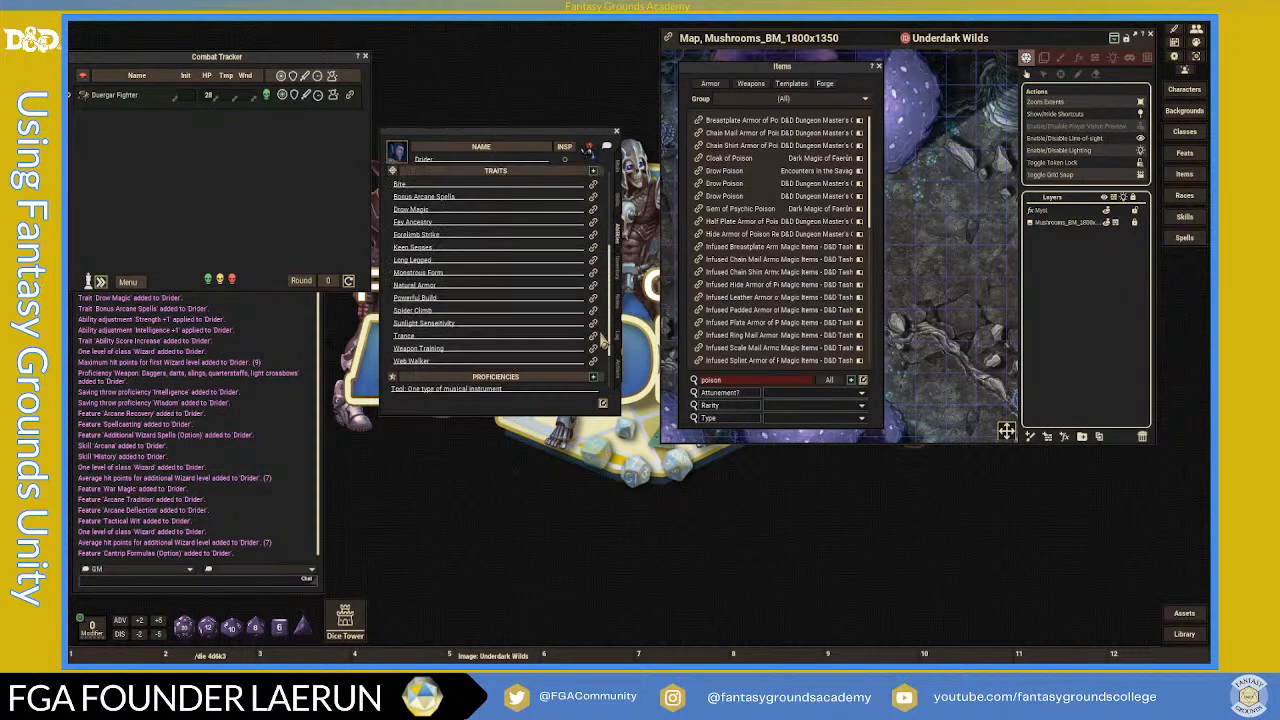
click(618, 380)
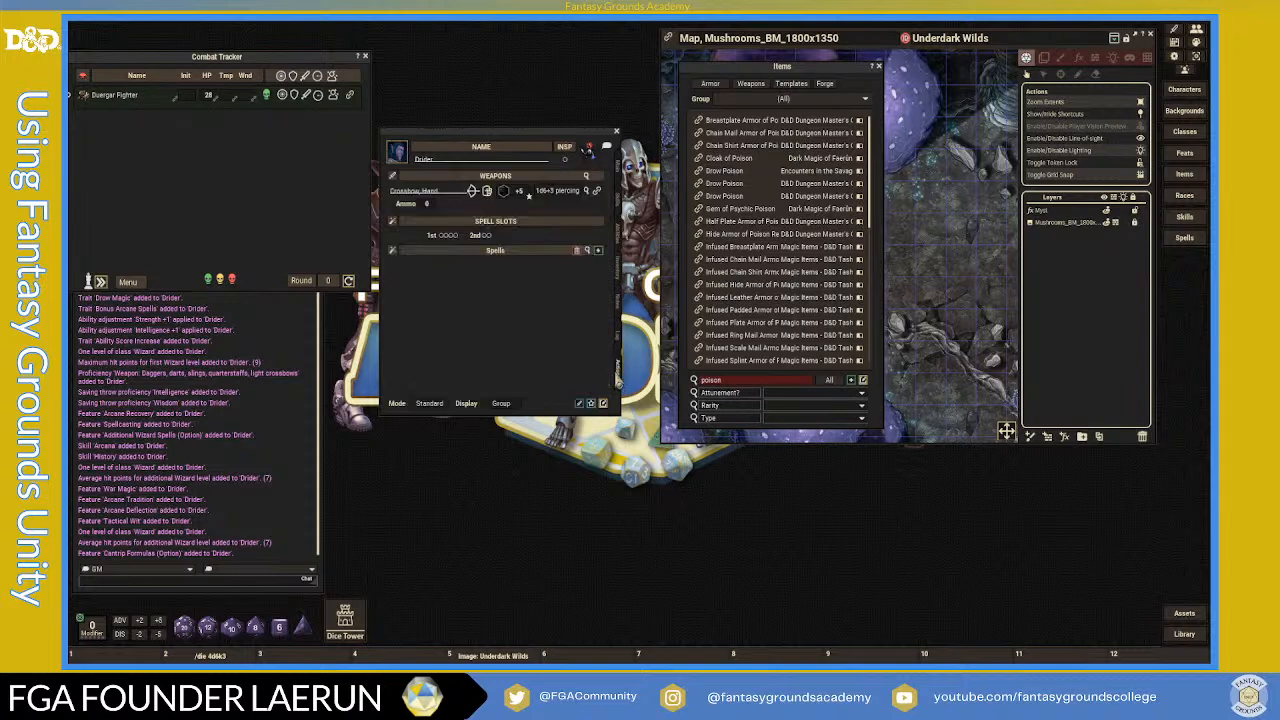
click(619, 343)
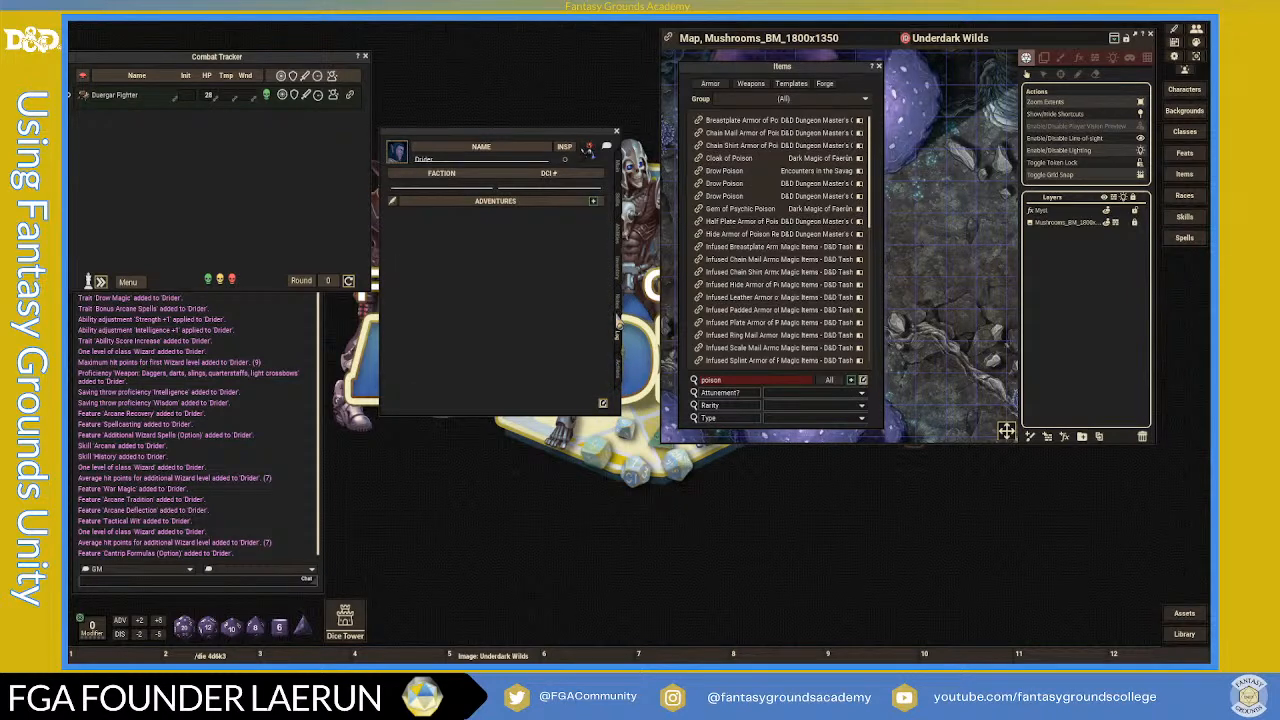
click(618, 310)
click(618, 268)
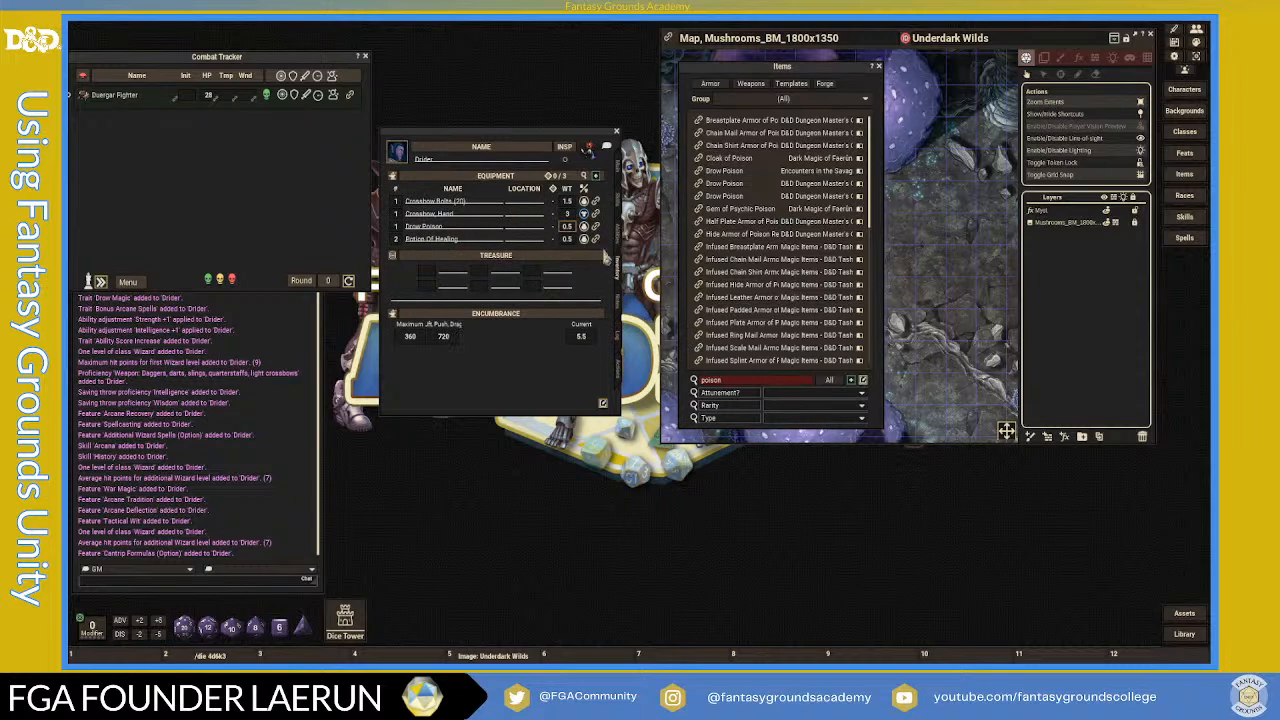
- Add Case, Crossbow Bolt, Component Pouch and Pouch to the equipment, reaching encumbrance 10
scroll(825, 328, down, 5)
scroll(825, 328, down, 6)
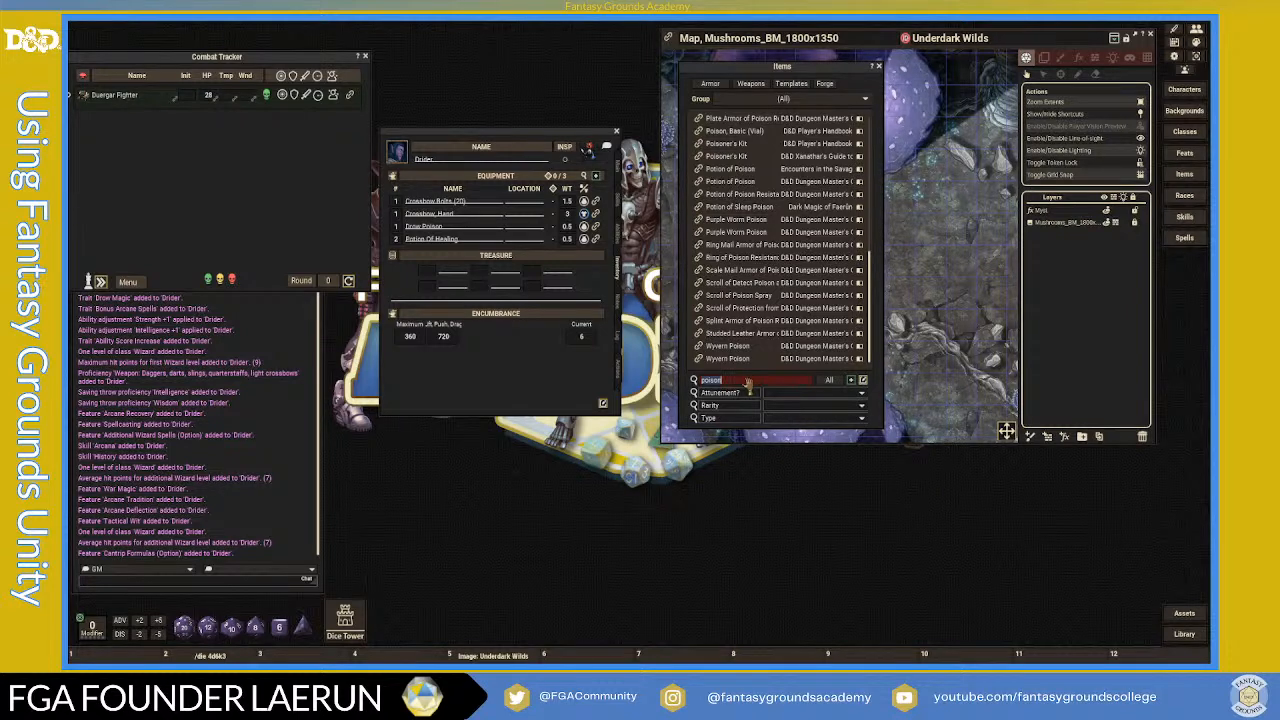
text(d)
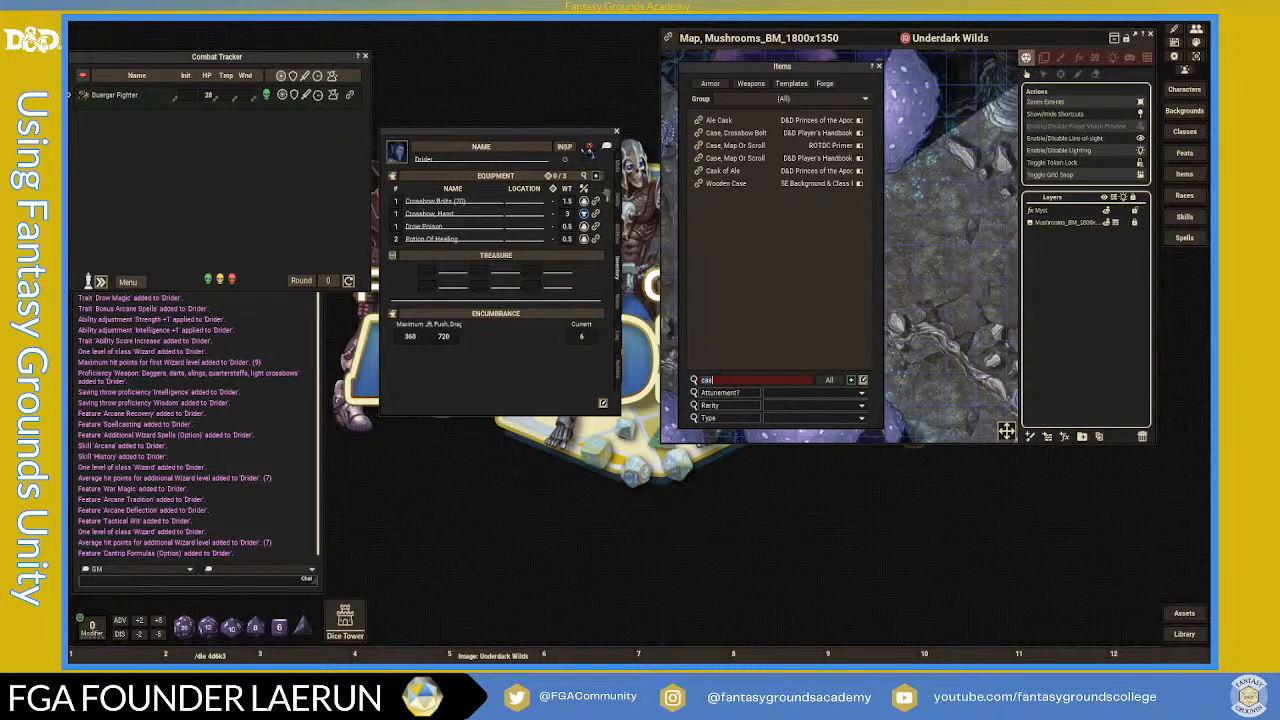
drag(463, 228, 470, 231)
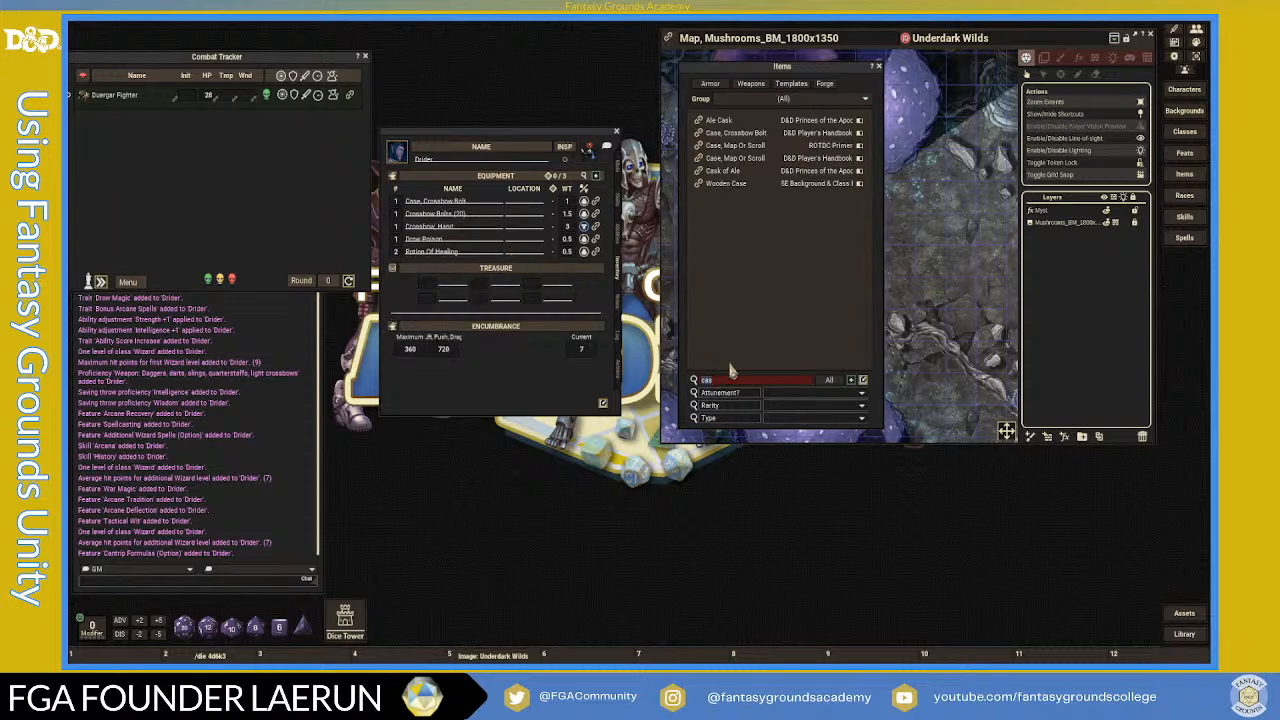
text(ch)
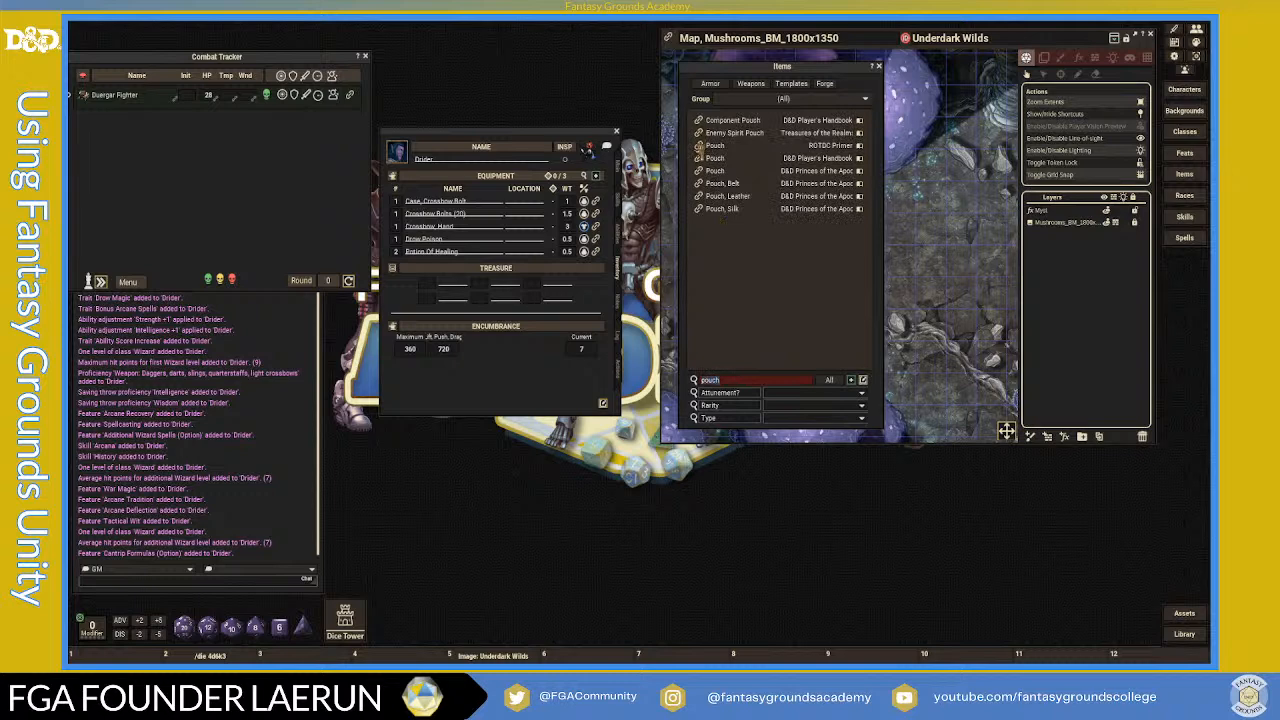
drag(472, 238, 490, 250)
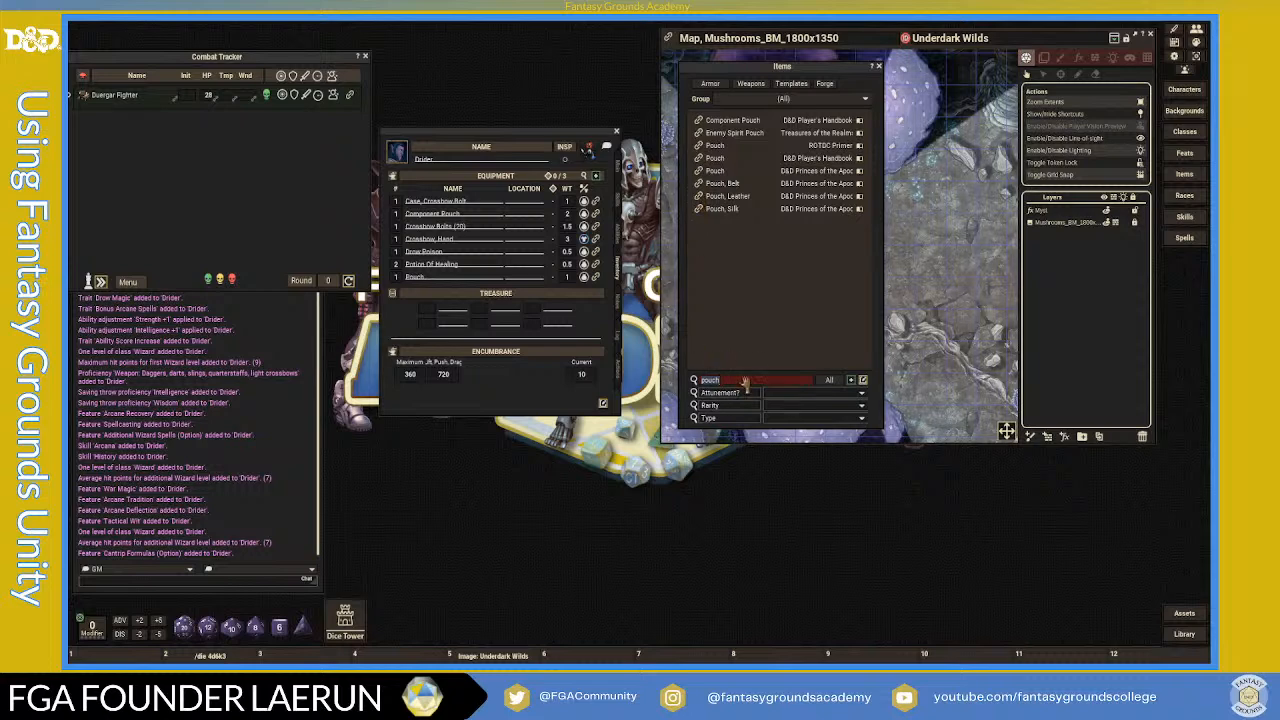
key(BackSpace)
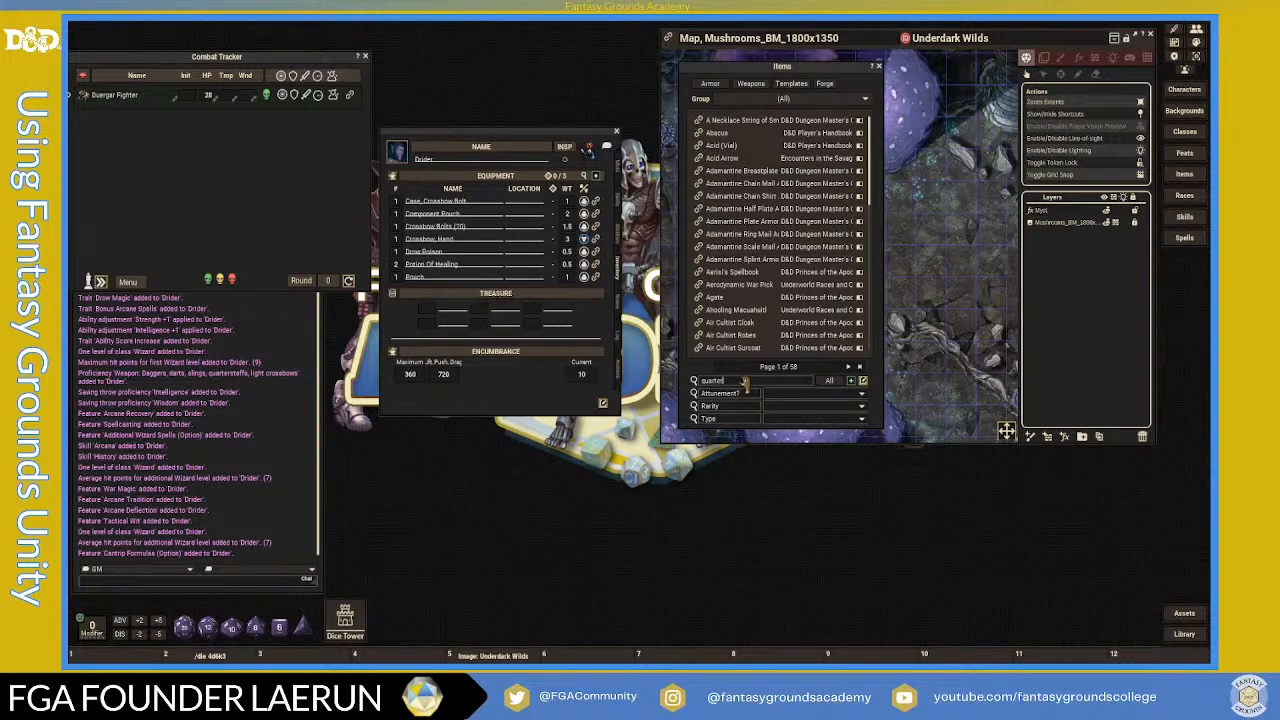
- Filter items for quarterstaff, then browse the traits, proficiencies and skills pages
key(Return)
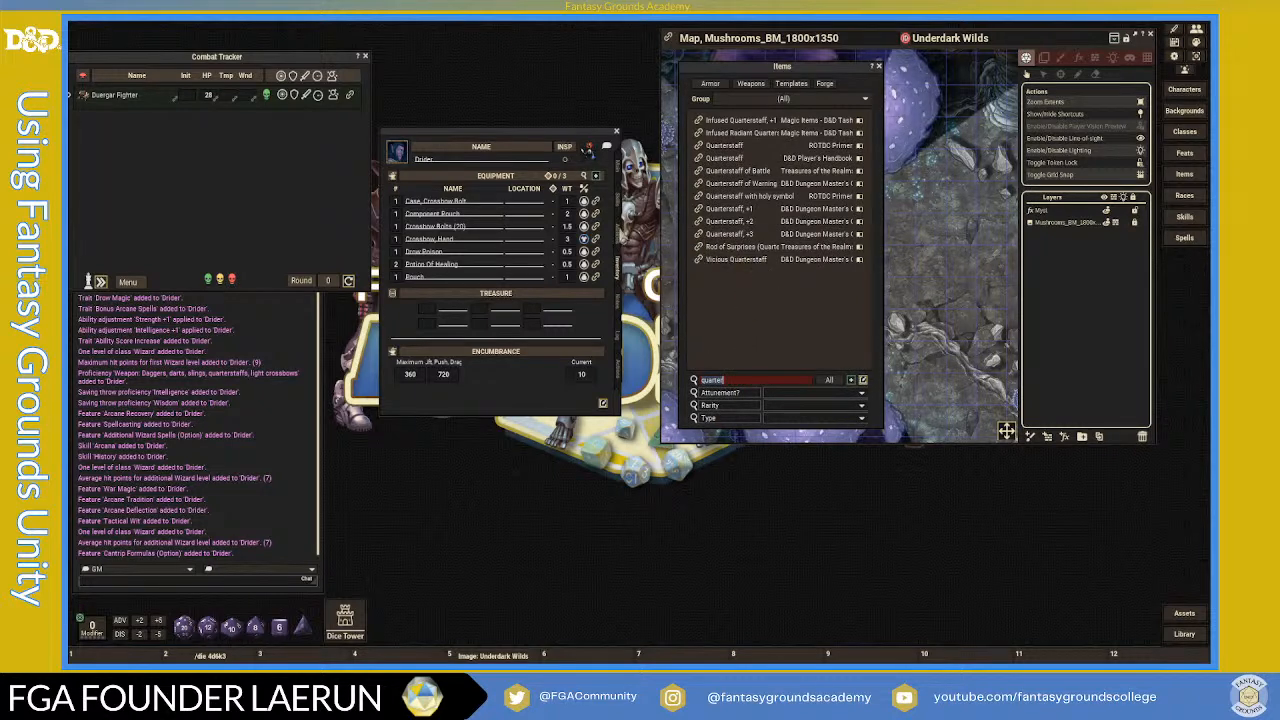
click(618, 235)
scroll(566, 242, down, 1)
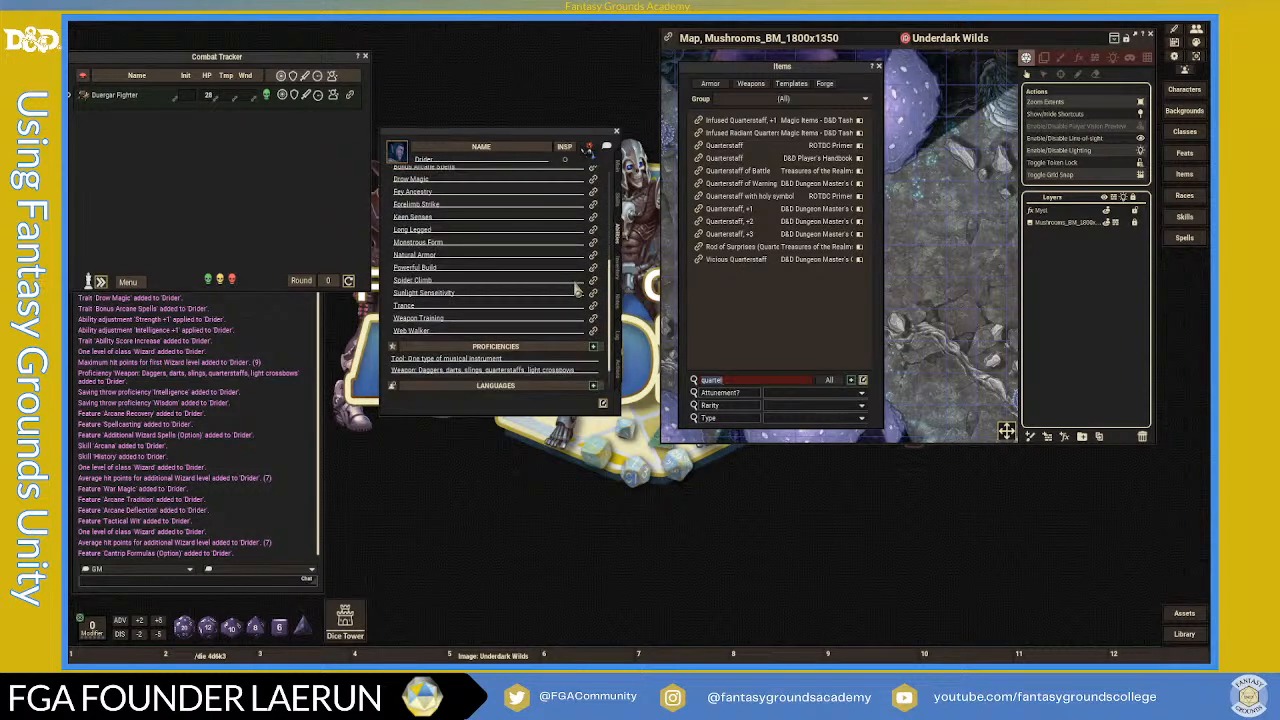
click(619, 278)
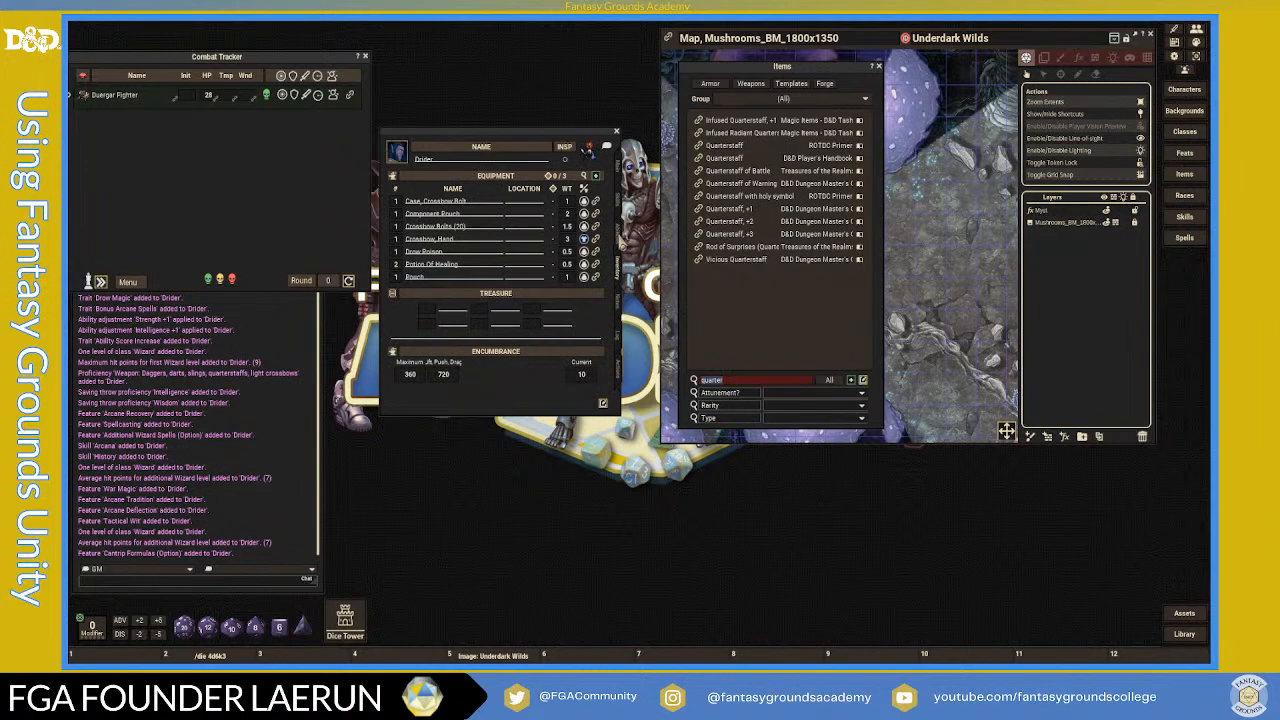
click(619, 235)
click(619, 202)
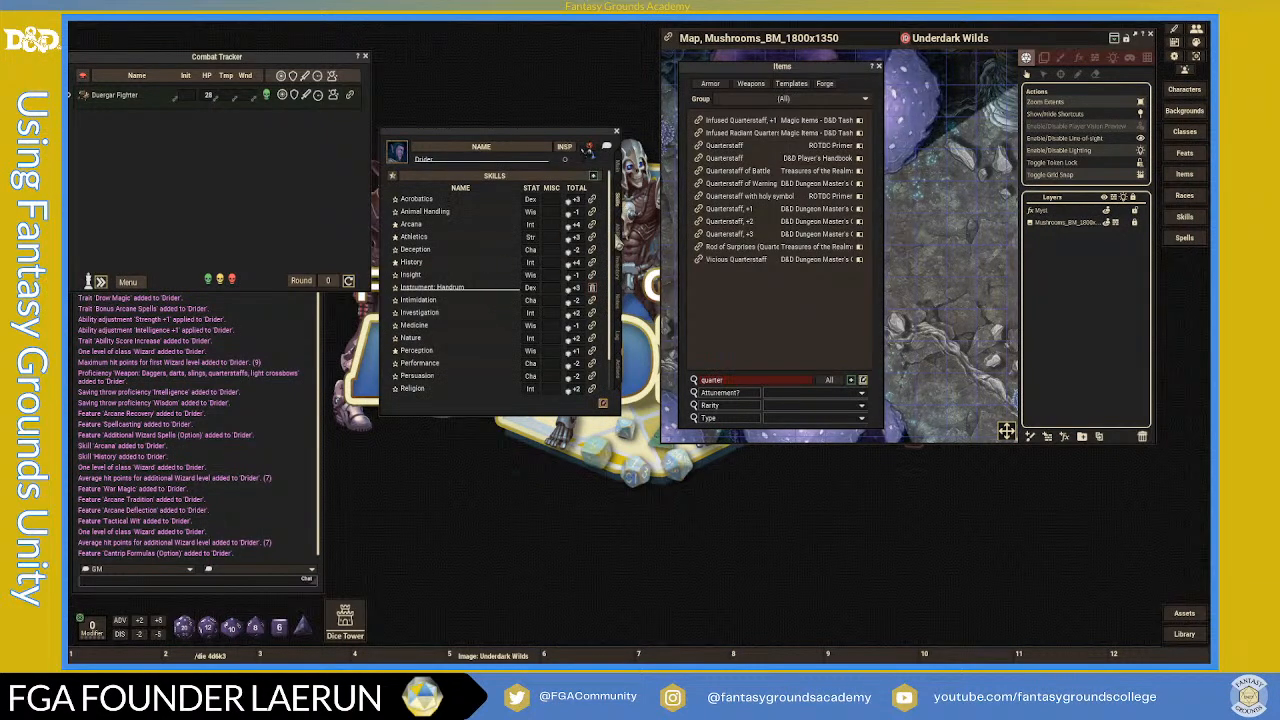
click(619, 235)
scroll(525, 295, down, 5)
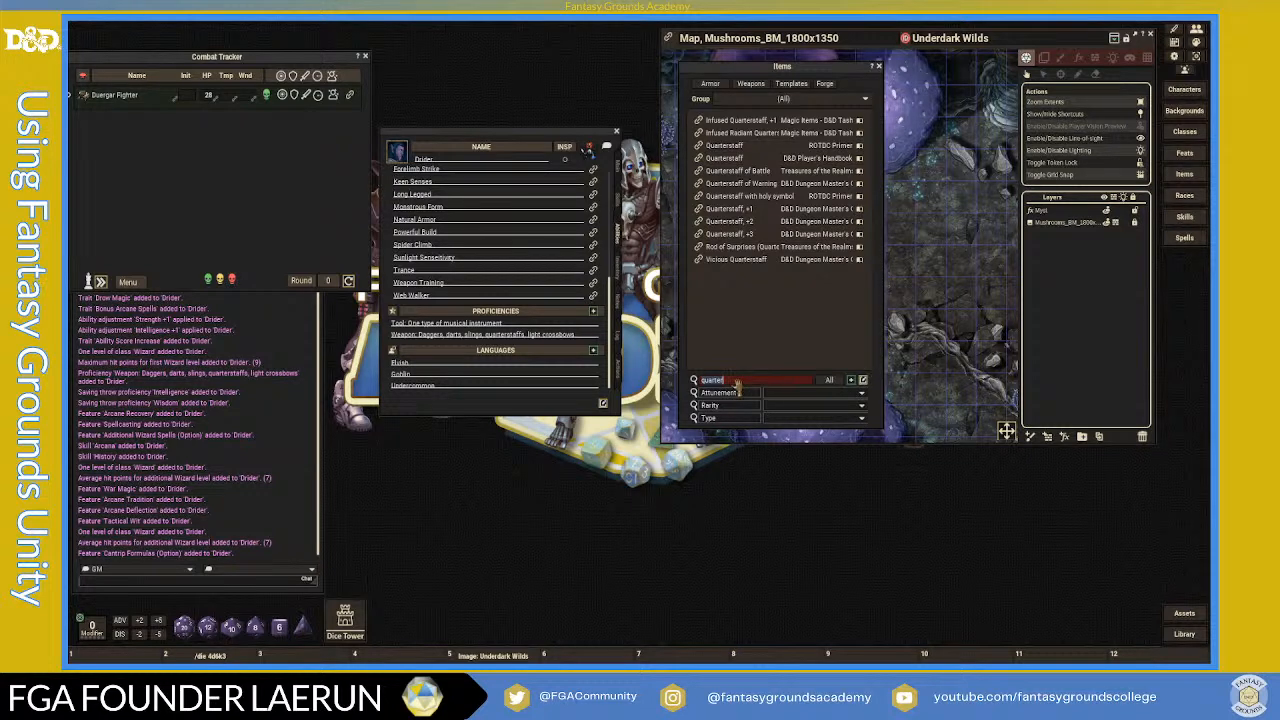
- Search items for 'dart', check the Hand Crossbow attack (+5, 1d6+3), then open inventory
text(dart)
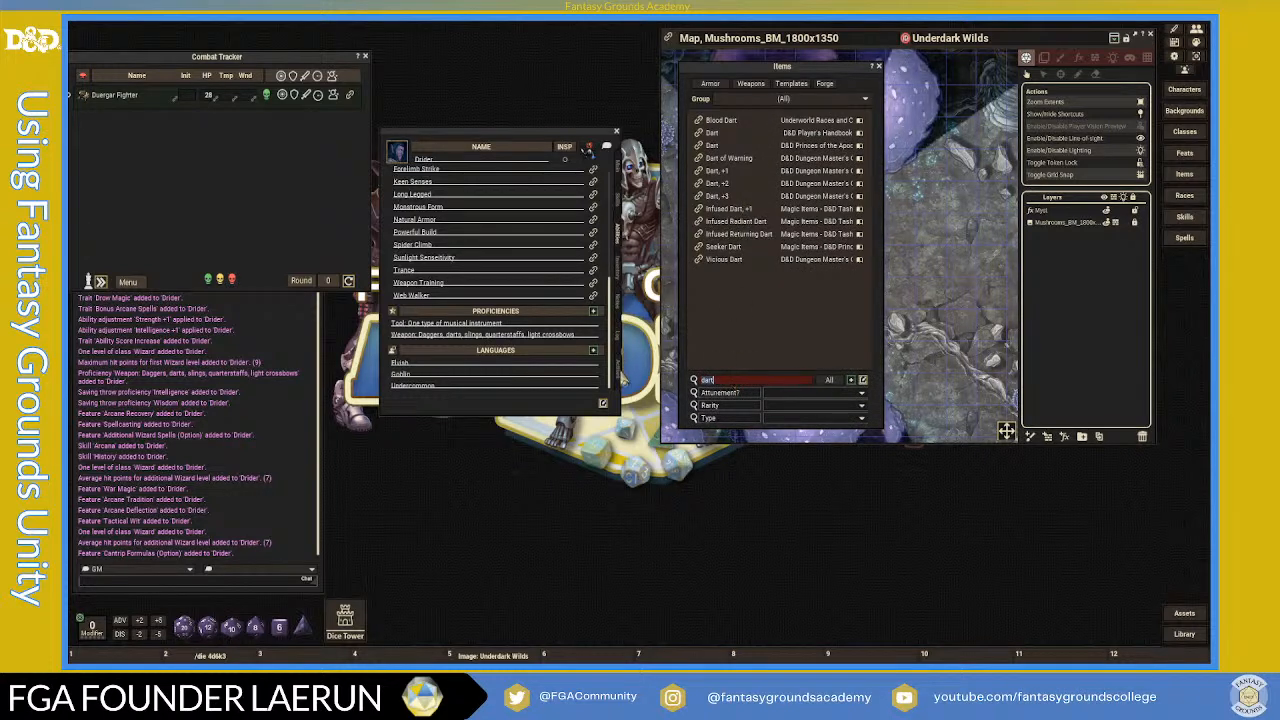
click(618, 372)
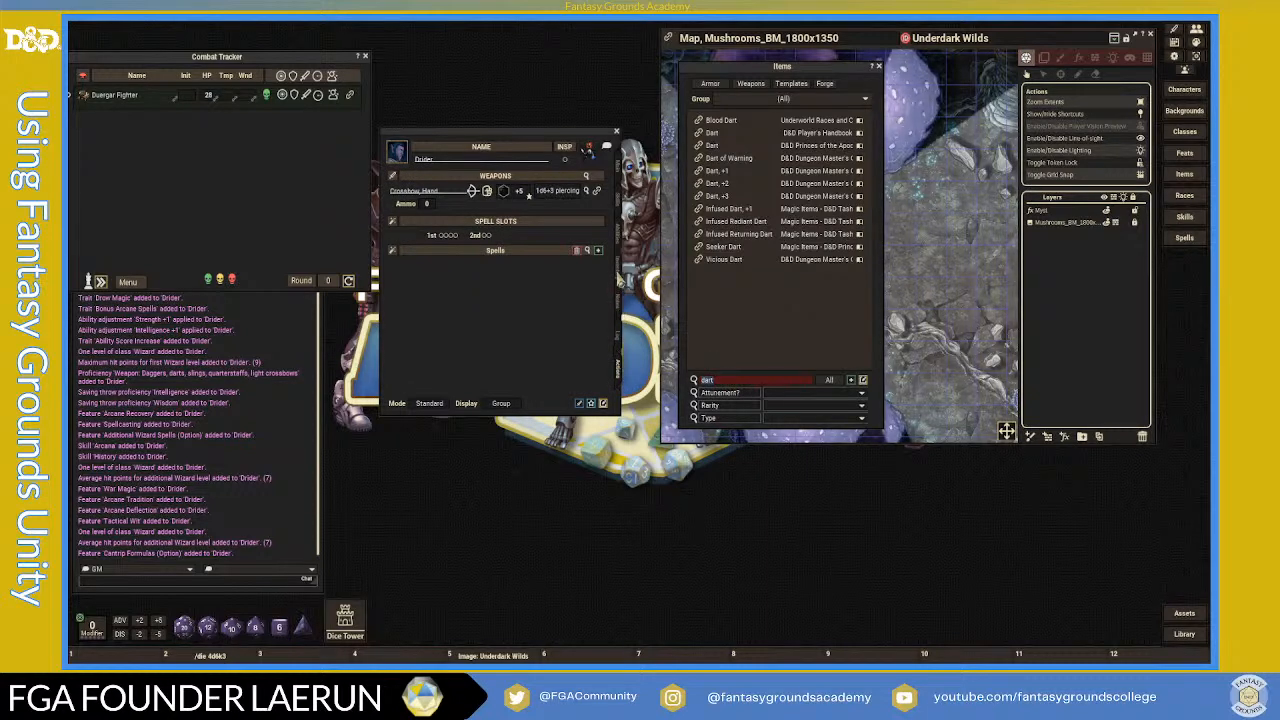
click(617, 266)
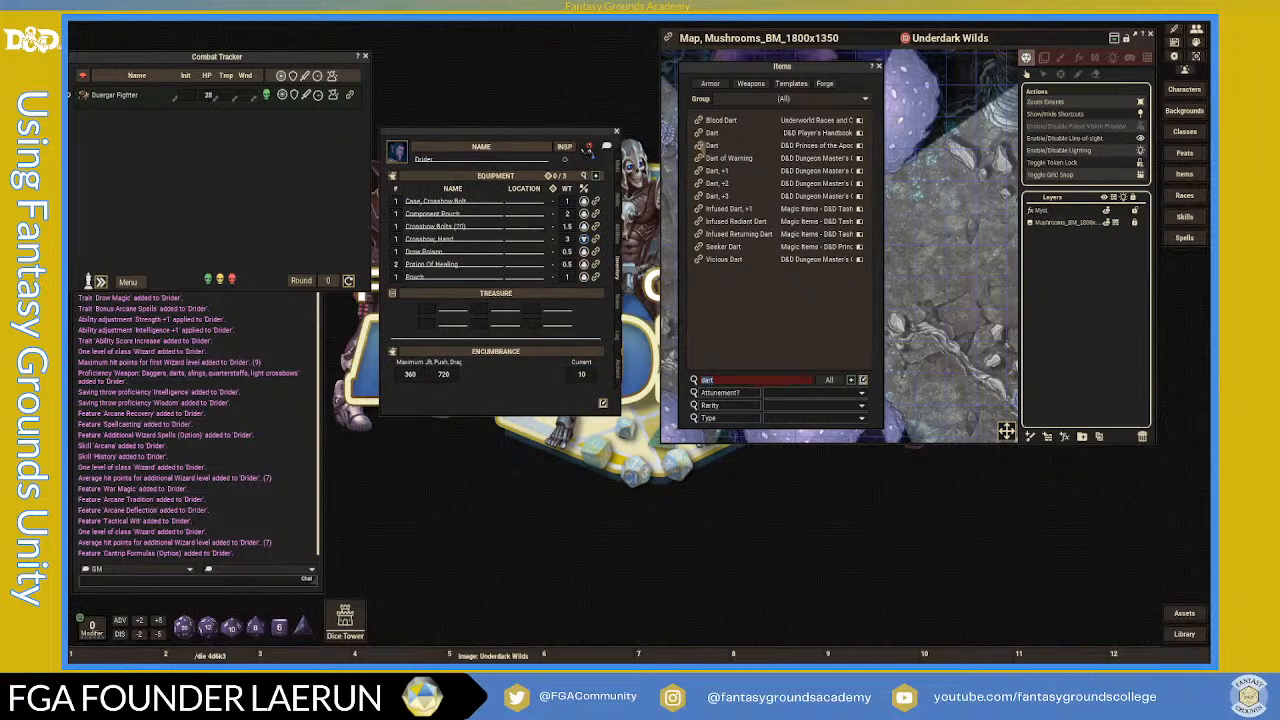
- Add Dart to the Drider's inventory with a quantity of 10, setting dart ammo to 10
drag(698, 132, 482, 231)
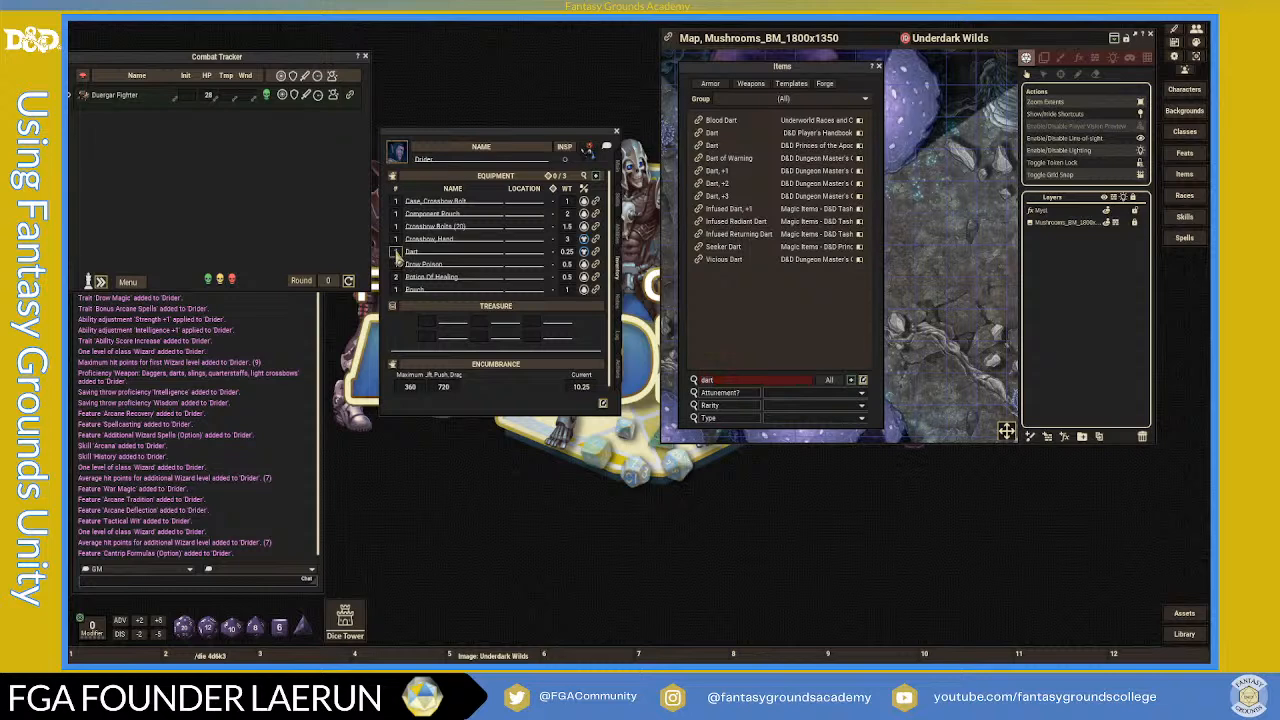
click(448, 257)
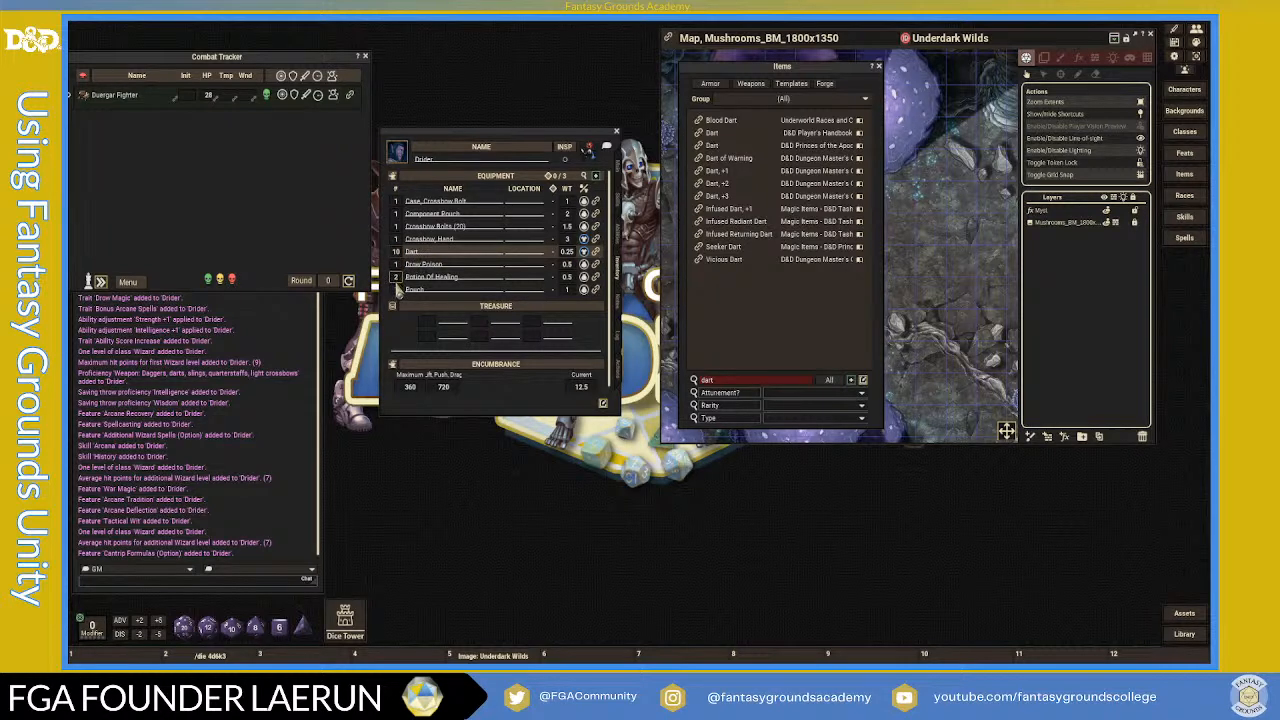
click(619, 375)
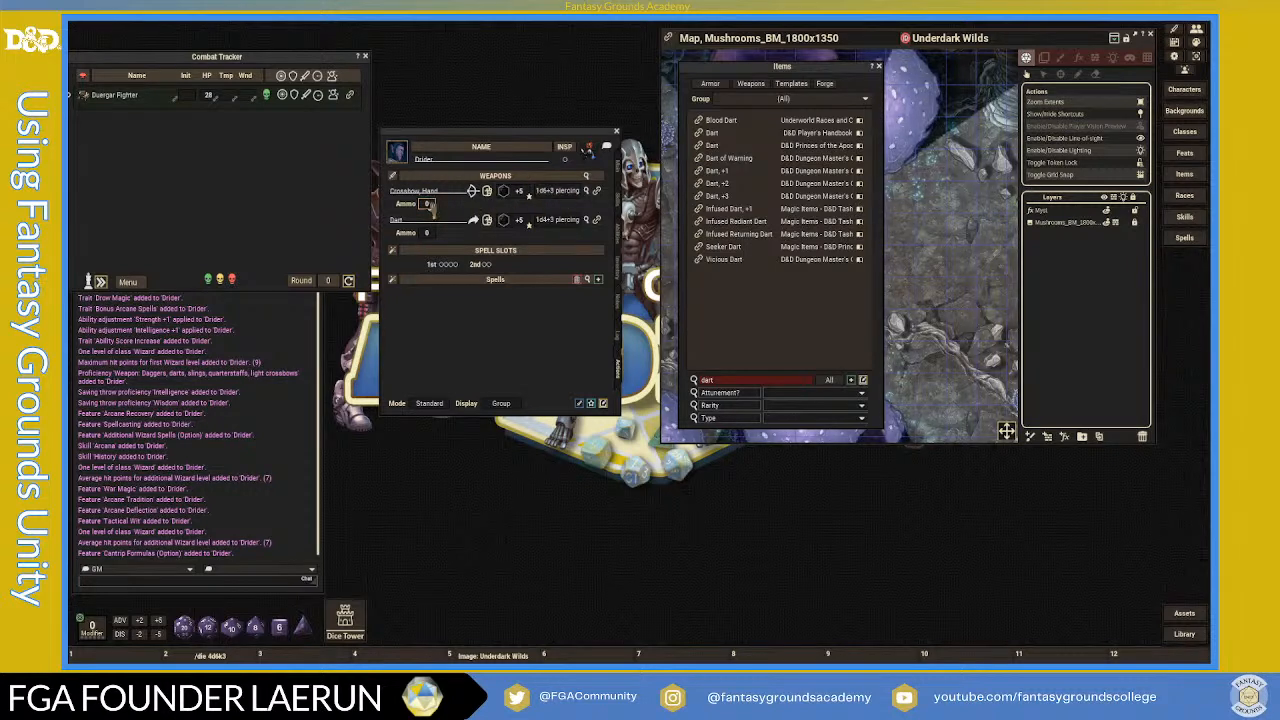
text(0)
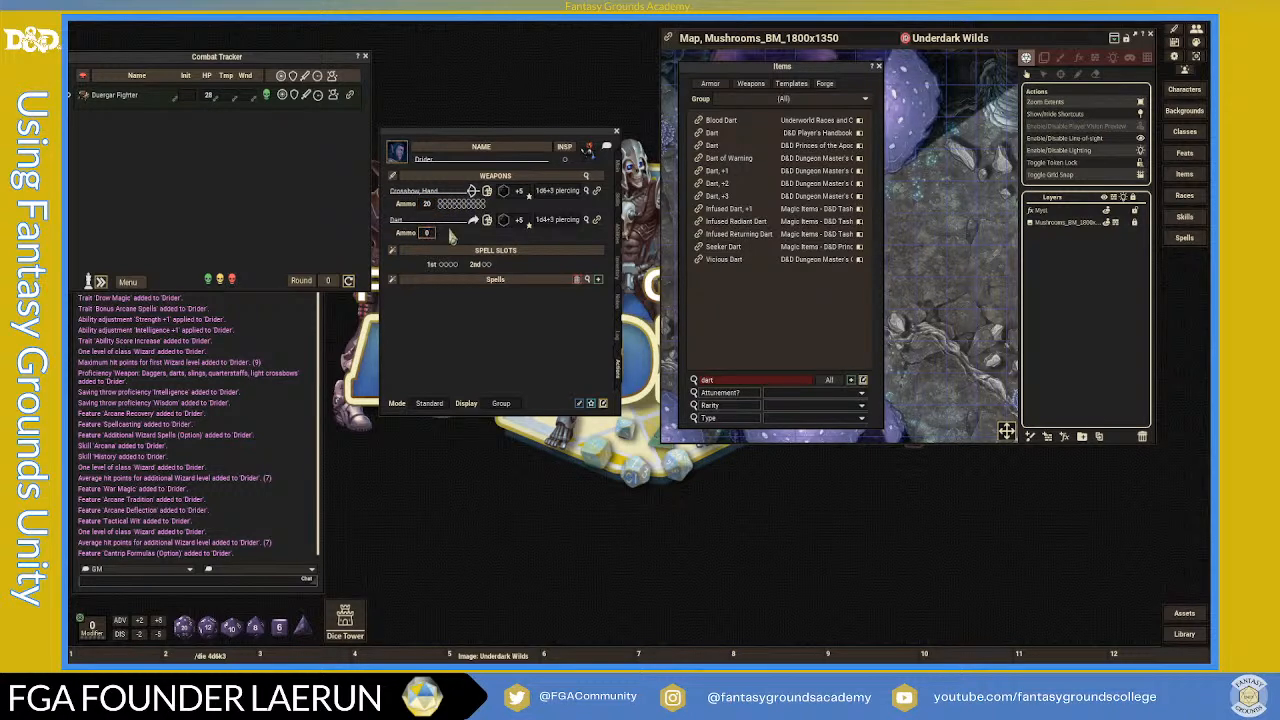
text(10)
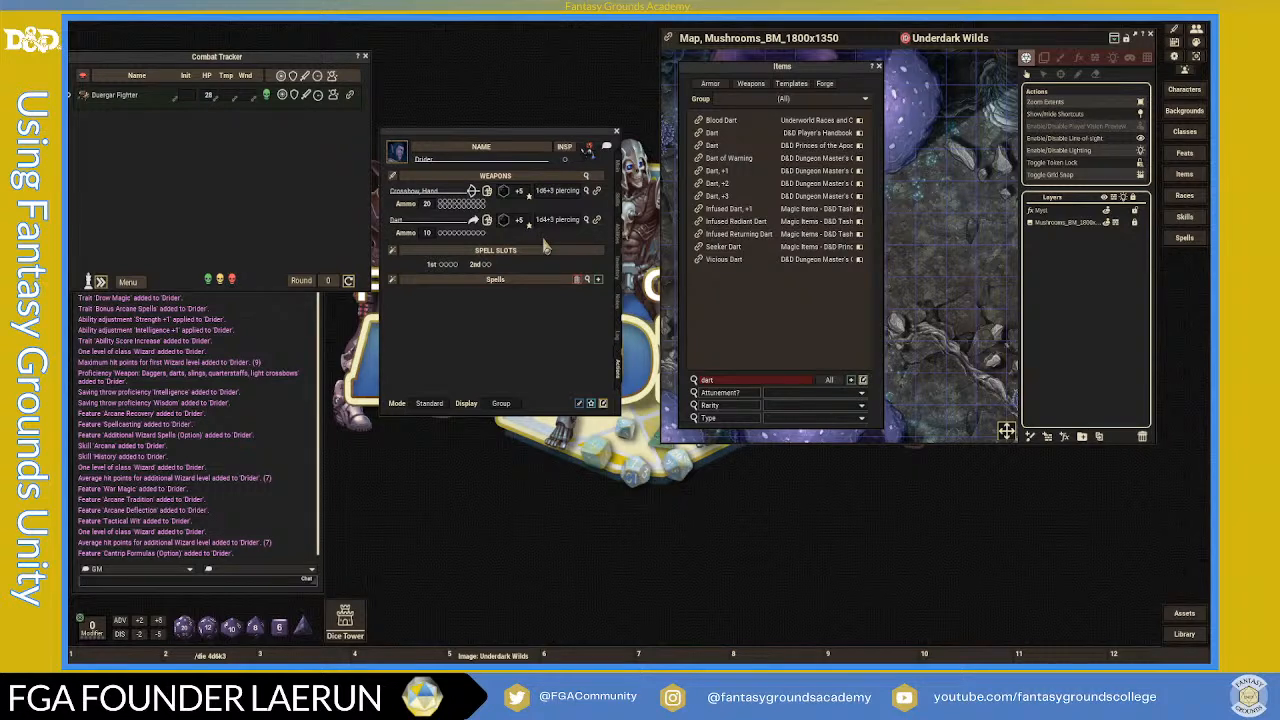
- Review the log and abilities-and-traits pages, then return to the inventory page
click(619, 345)
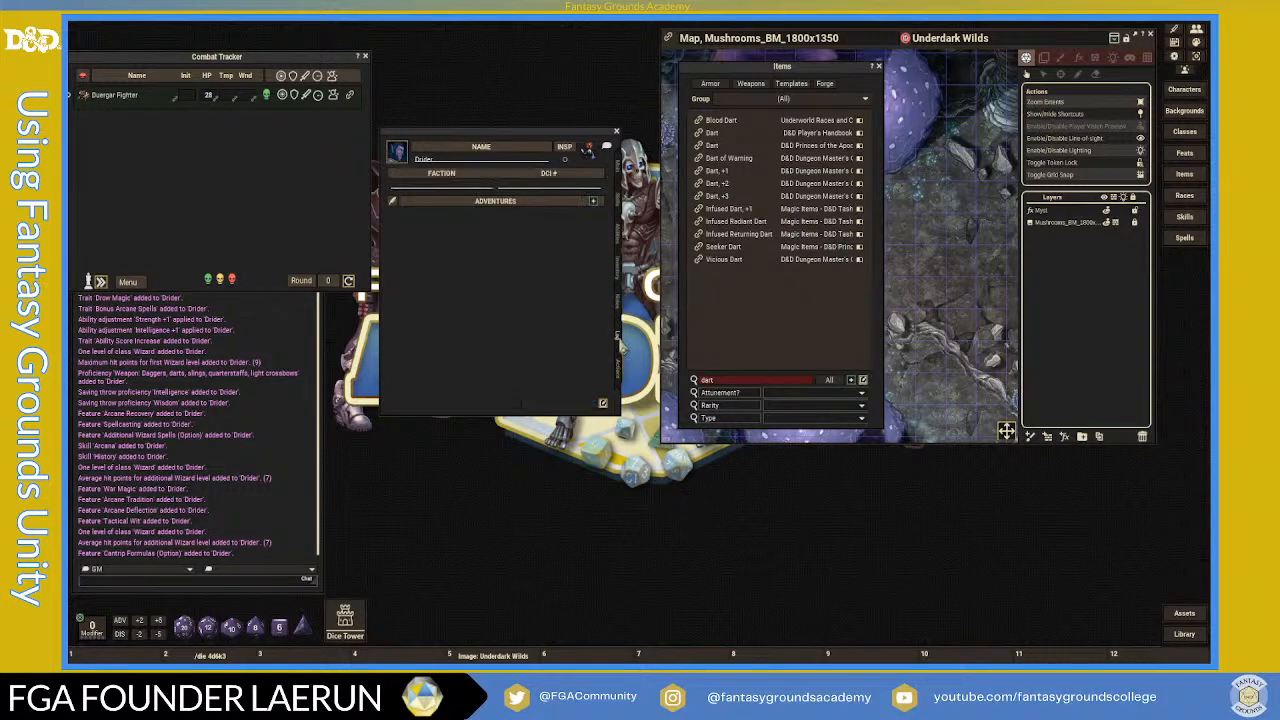
click(618, 230)
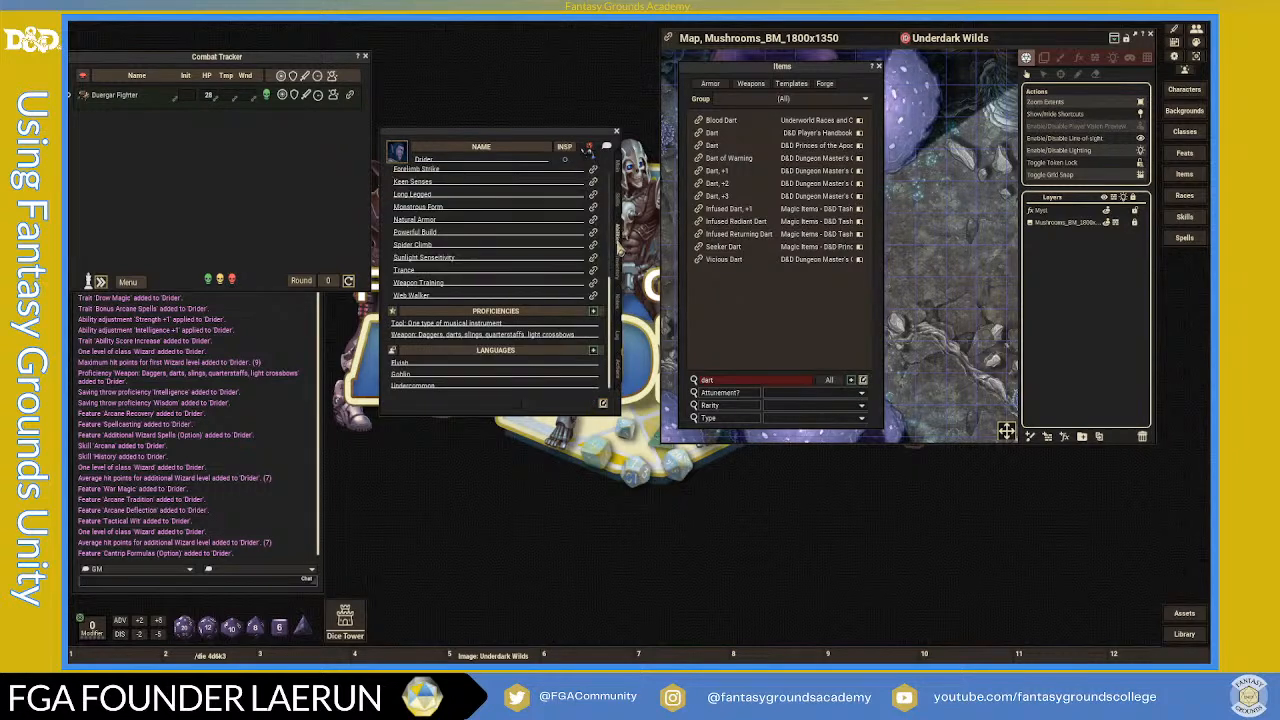
scroll(515, 280, down, 5)
scroll(515, 287, up, 4)
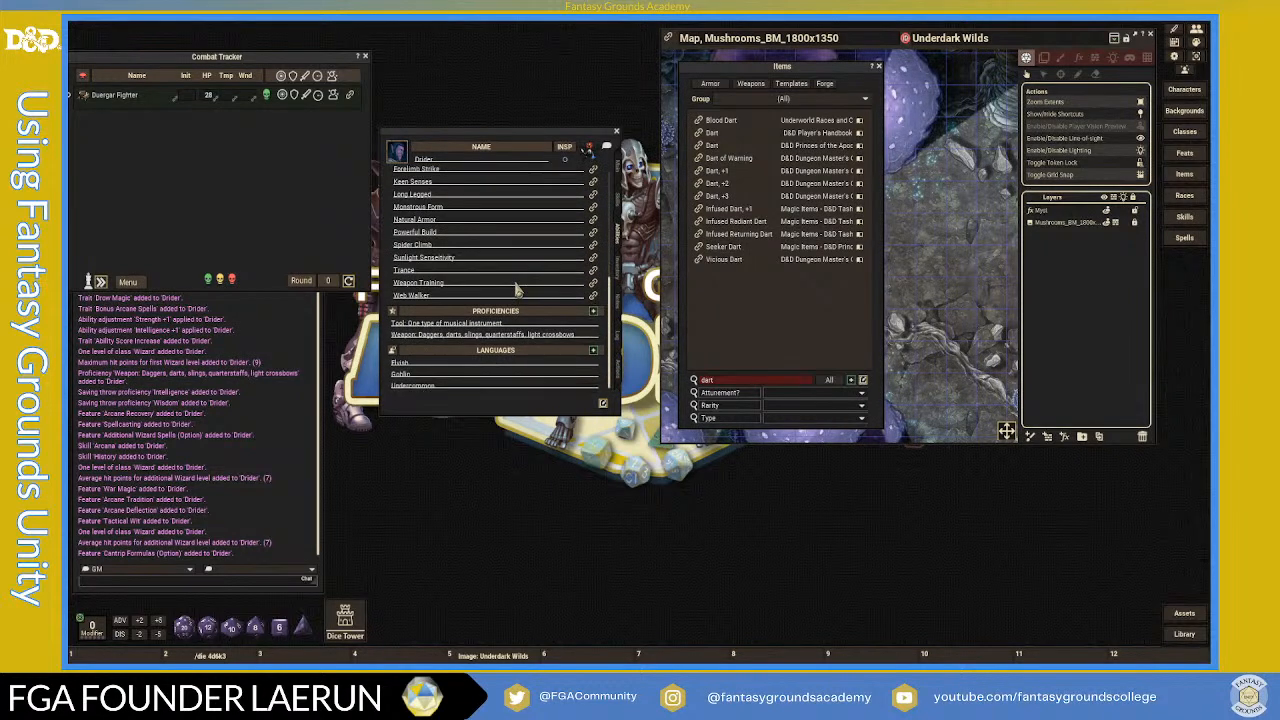
scroll(541, 311, up, 3)
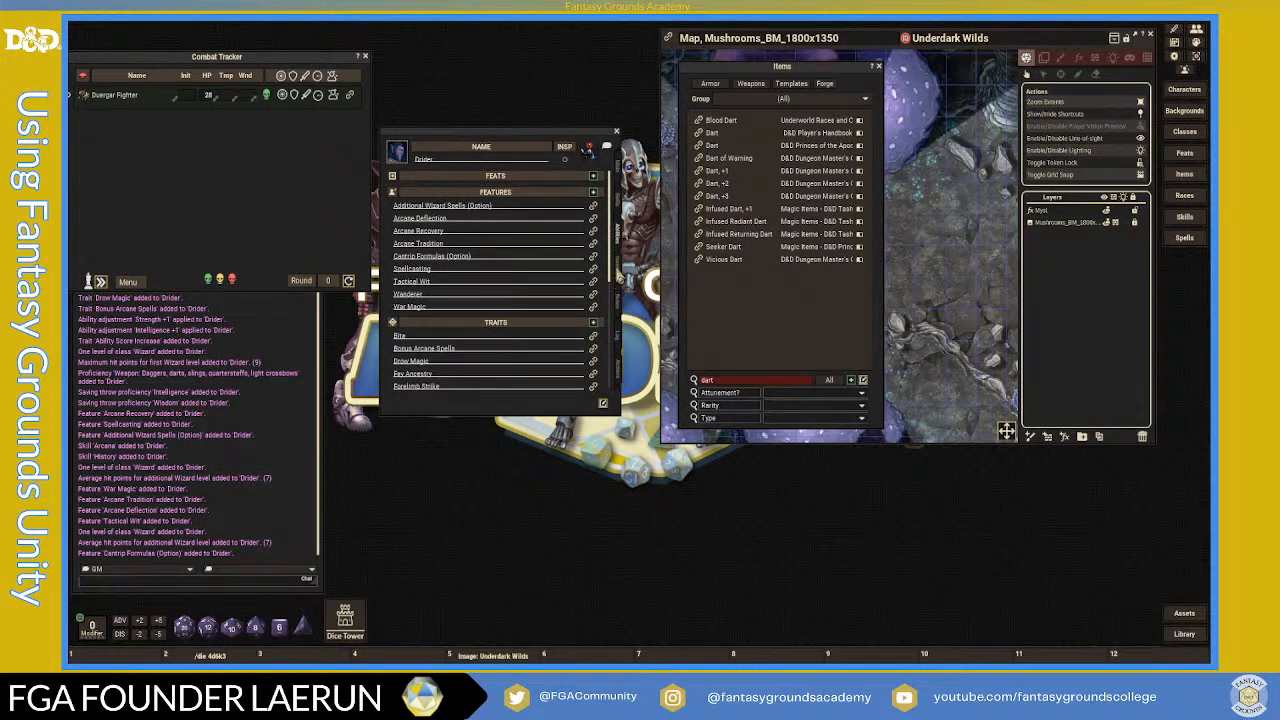
click(616, 272)
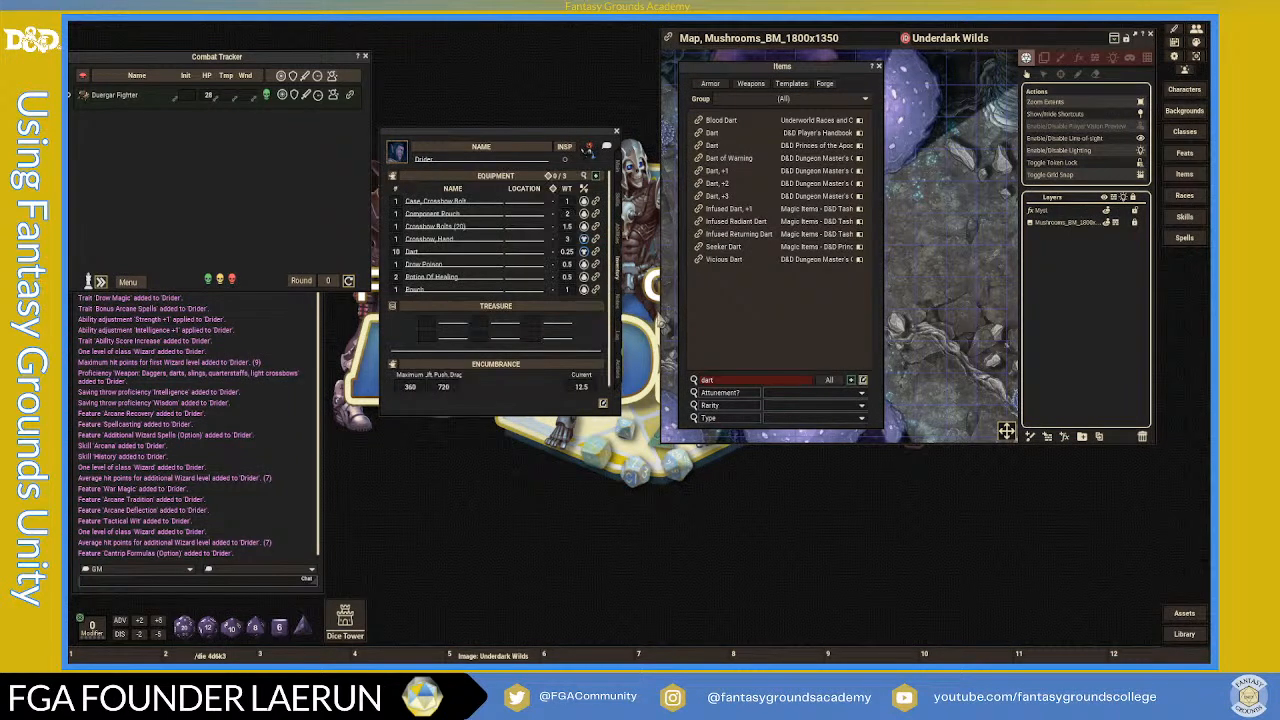
- Search the Items list for 'back' and add a backpack and a waterskin to the equipment
click(739, 382)
text(back)
key(Return)
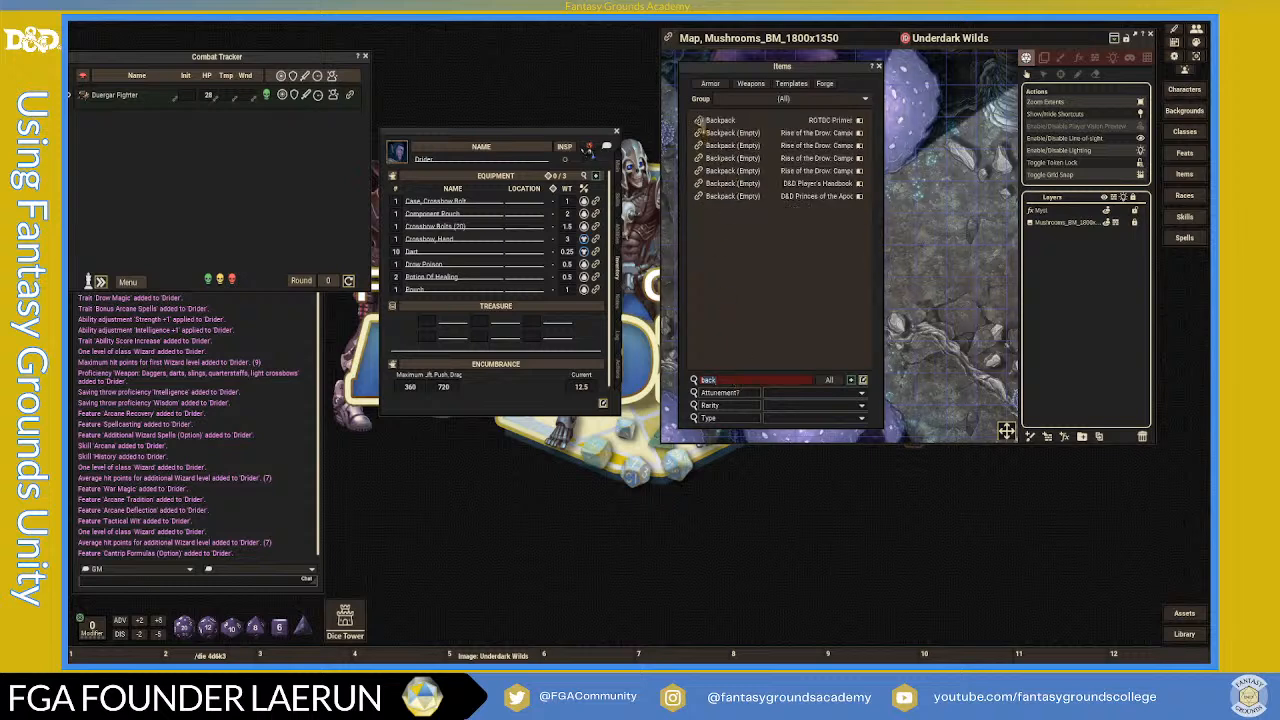
drag(457, 226, 456, 227)
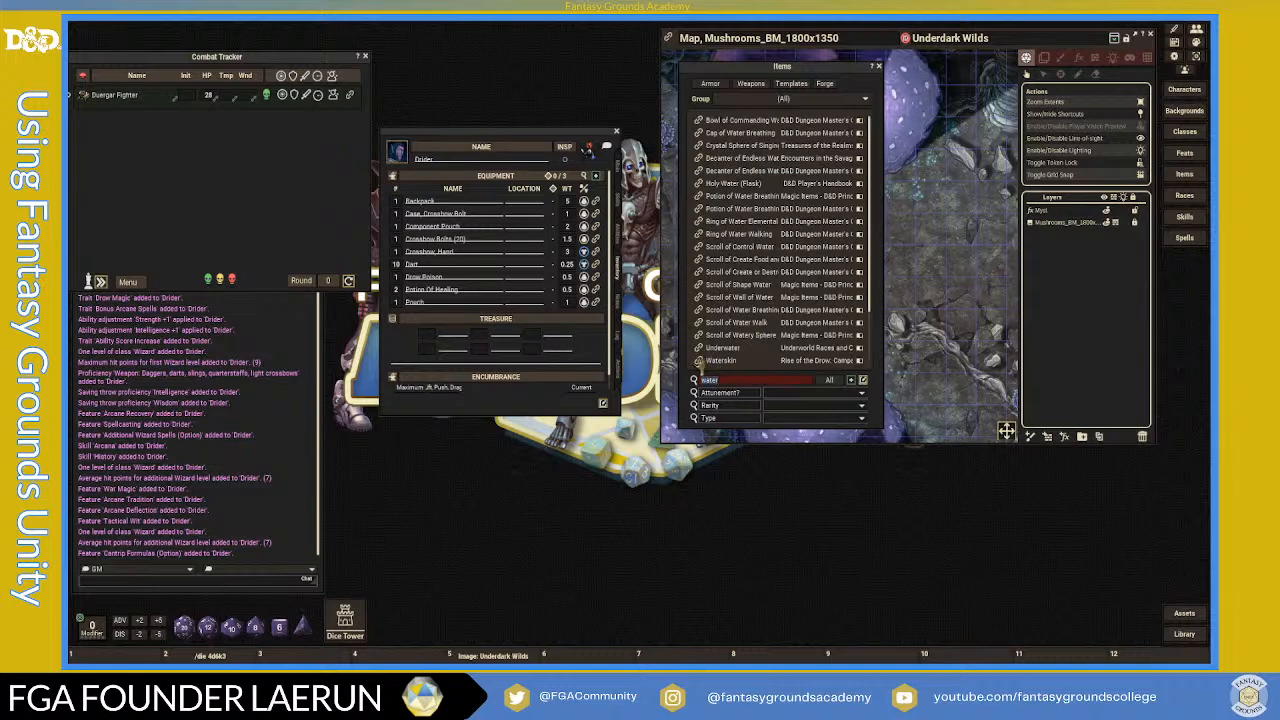
drag(700, 361, 502, 288)
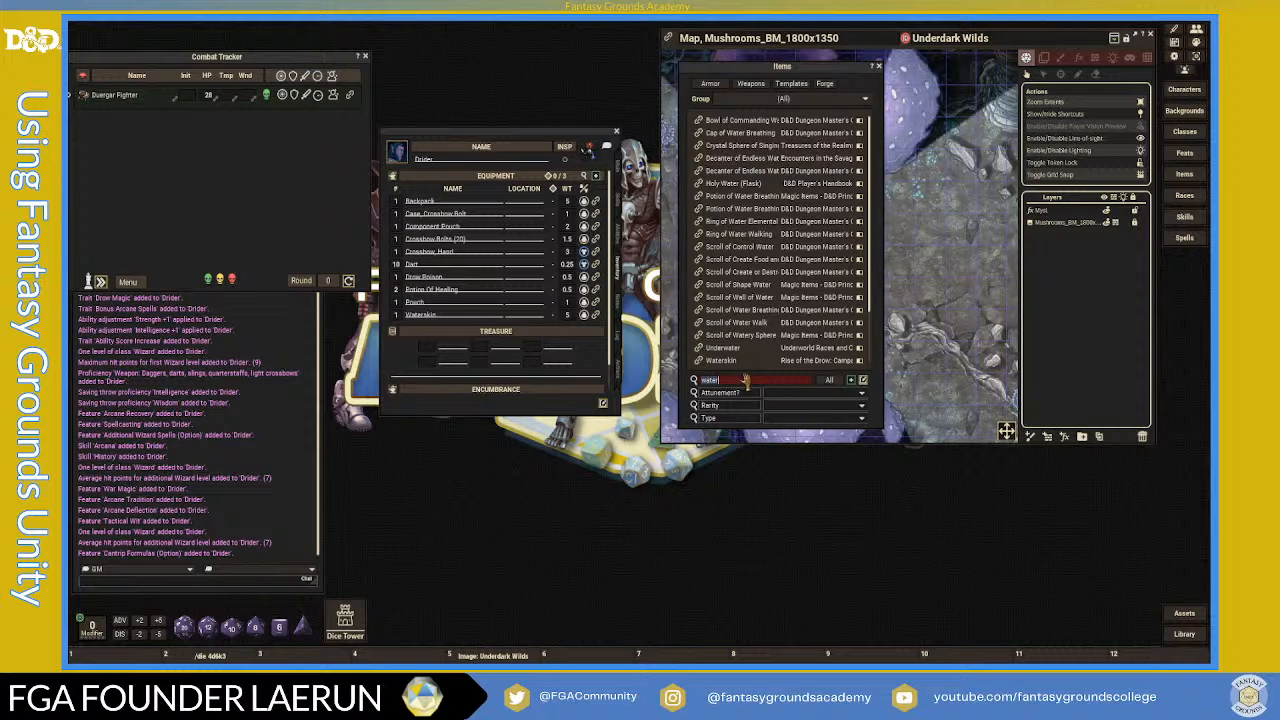
- Add Rations (1 Day) to the equipment with a quantity of 5
text(ratio)
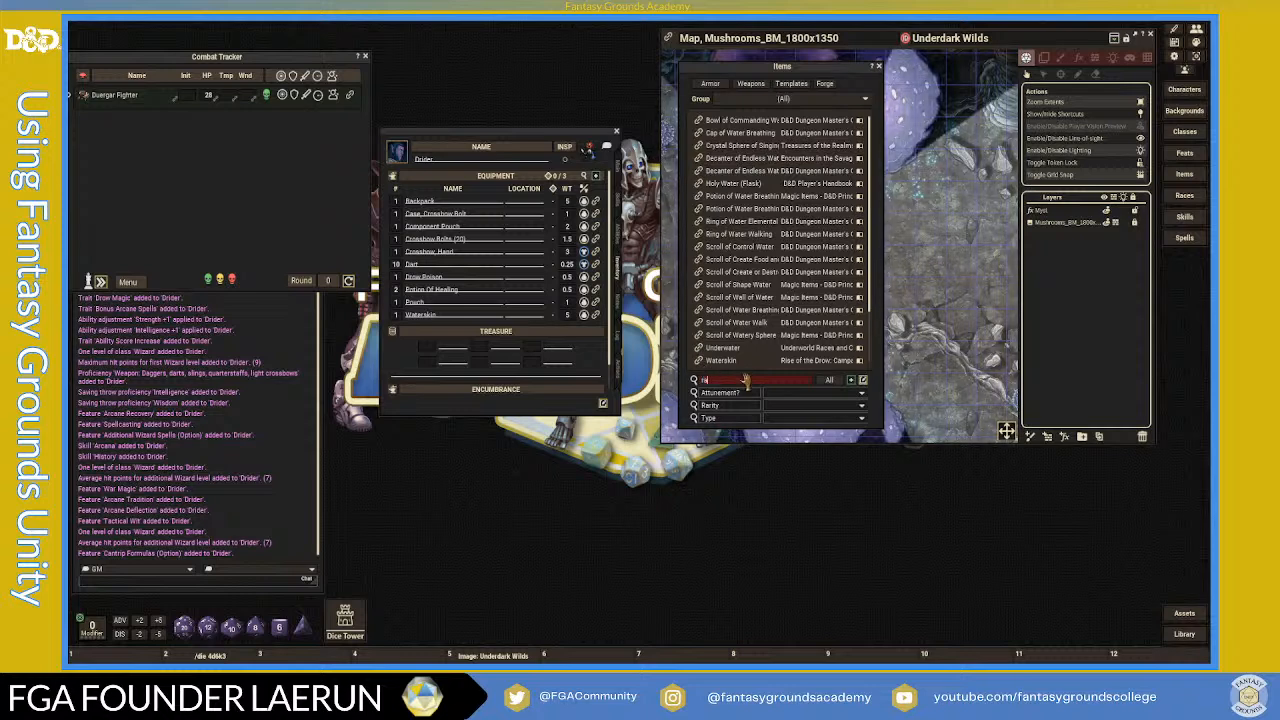
text(ns)
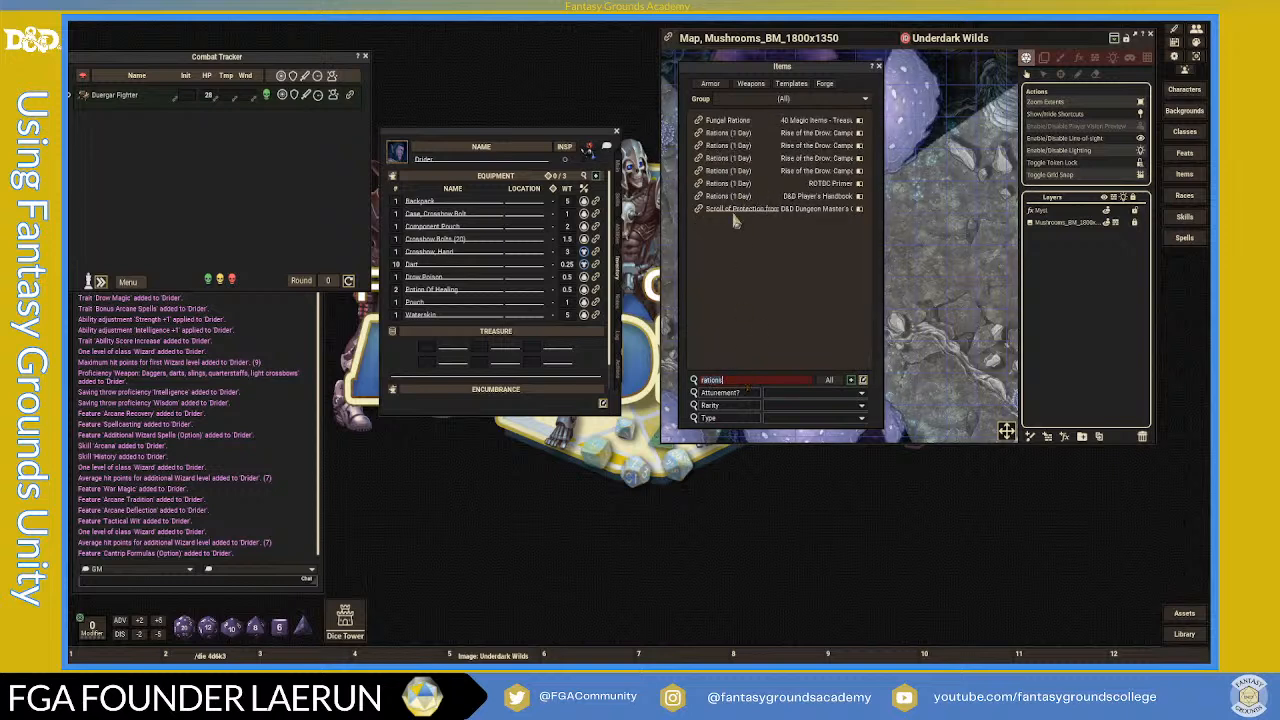
drag(704, 200, 470, 310)
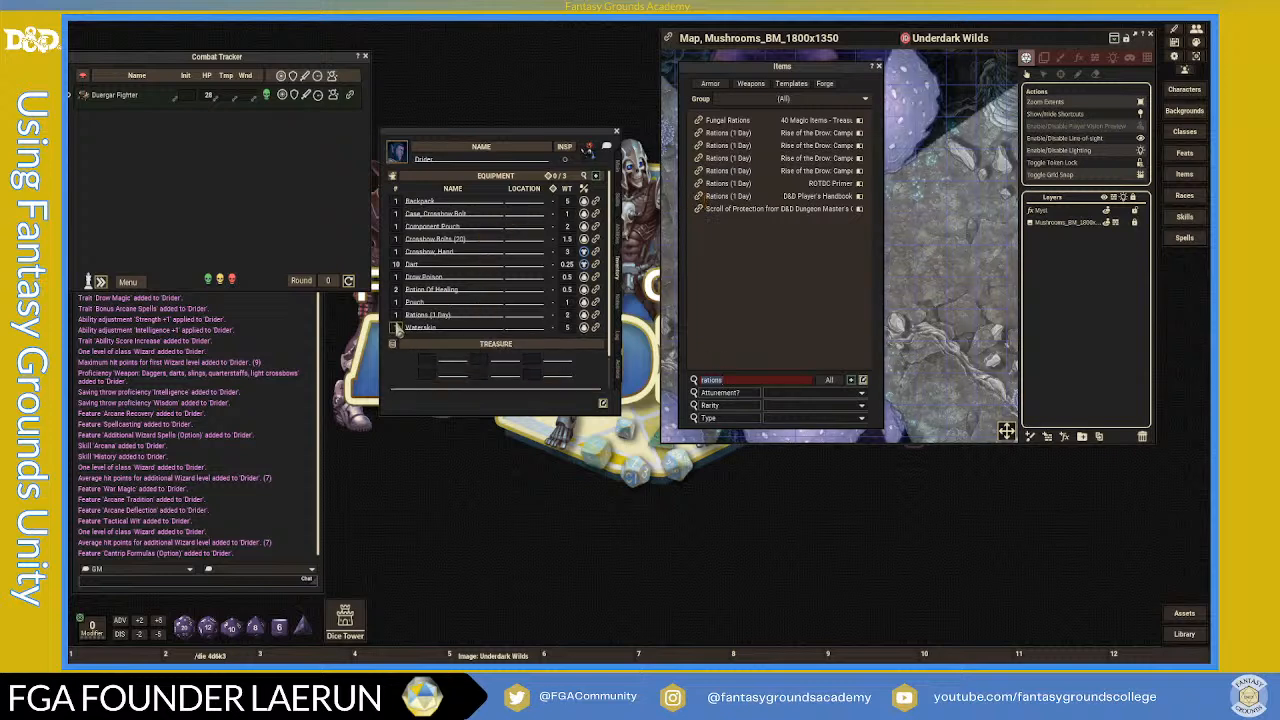
text(5)
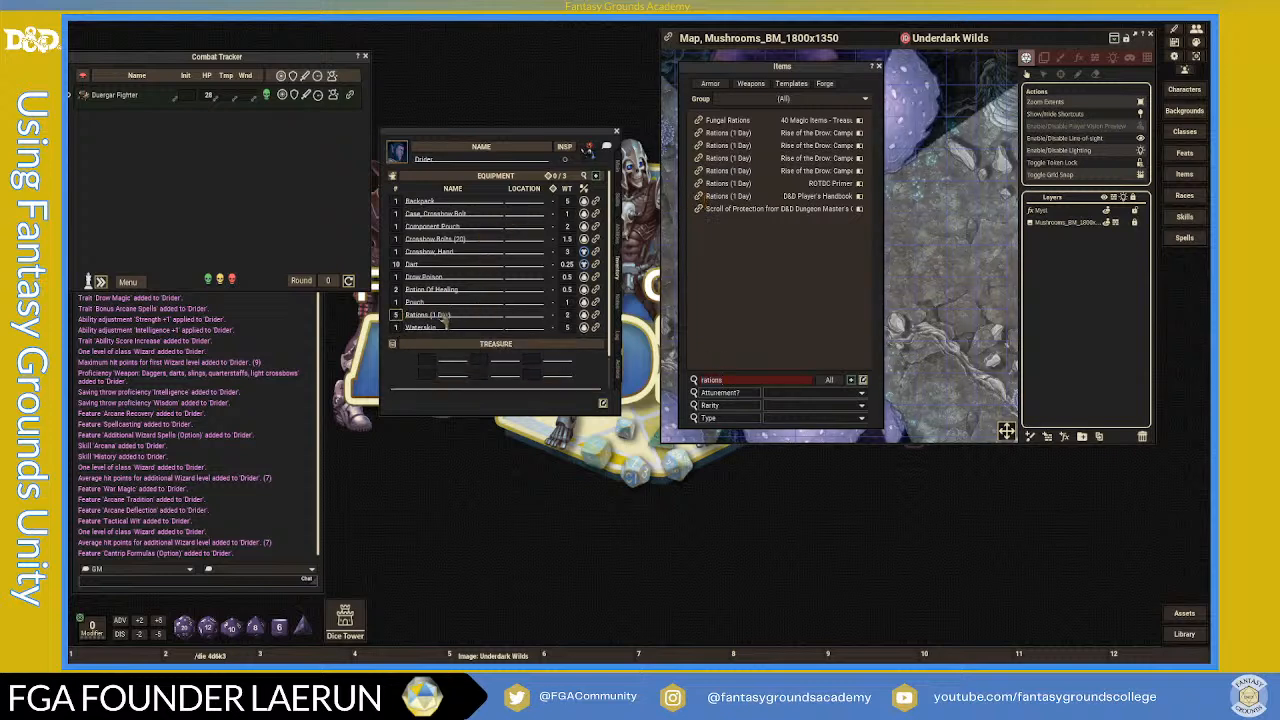
click(466, 293)
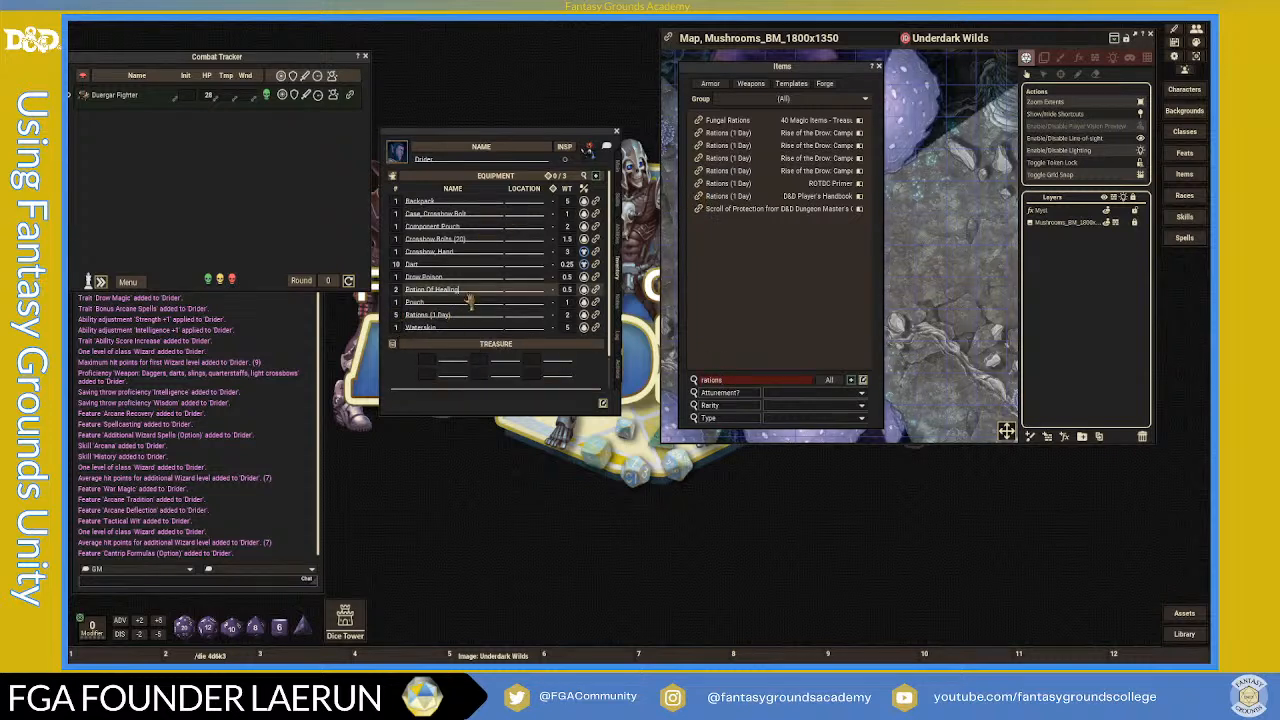
- Replace the rations search with a spellbook search and add a Spellbook to the equipment
double_click(736, 384)
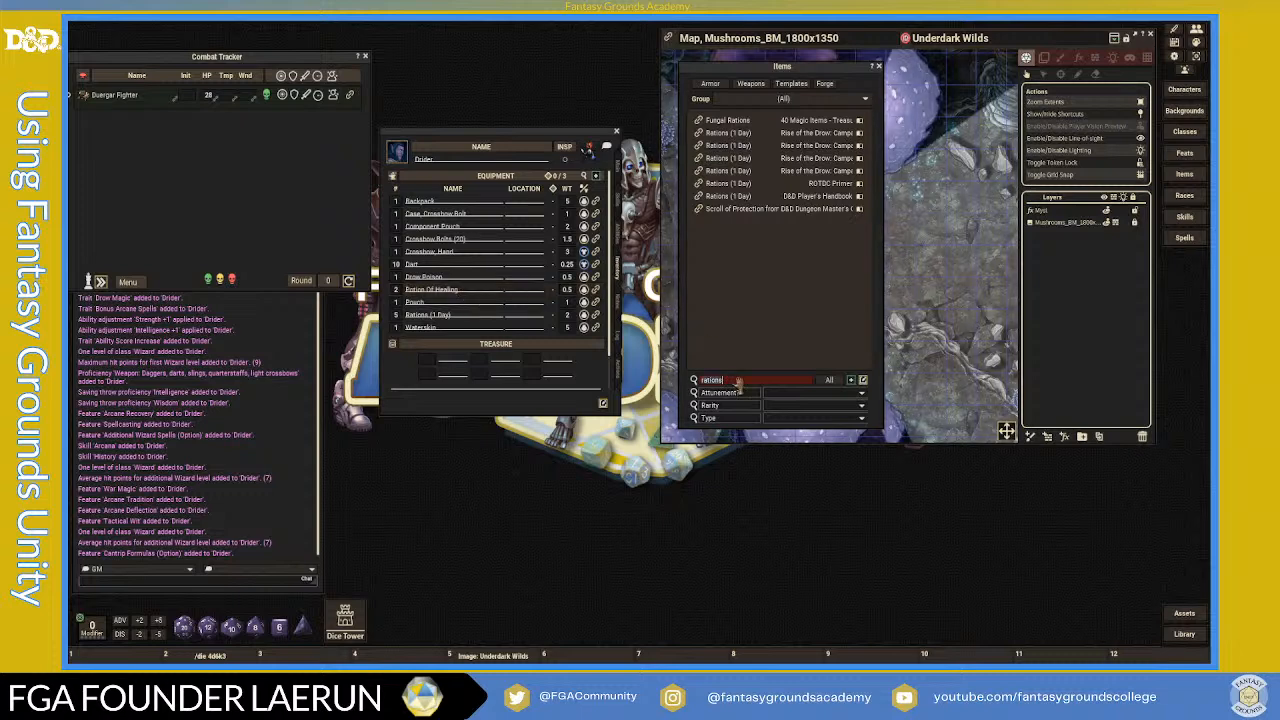
key(BackSpace)
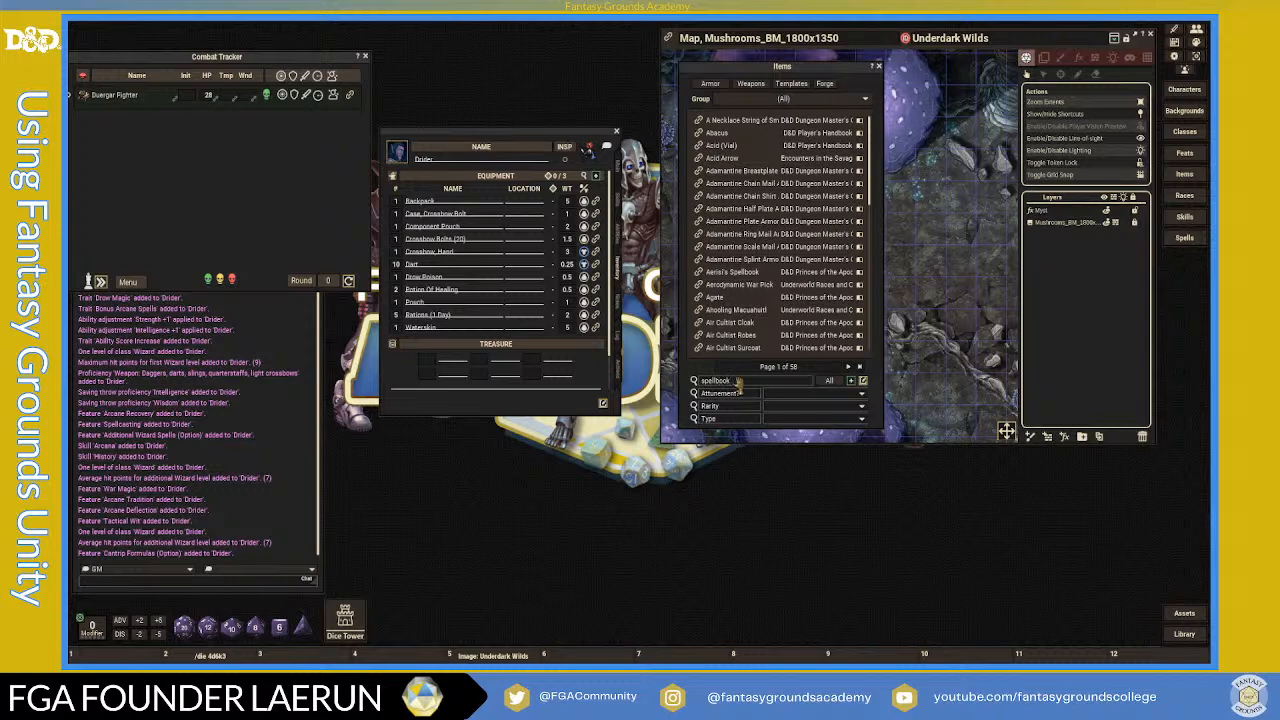
key(Return)
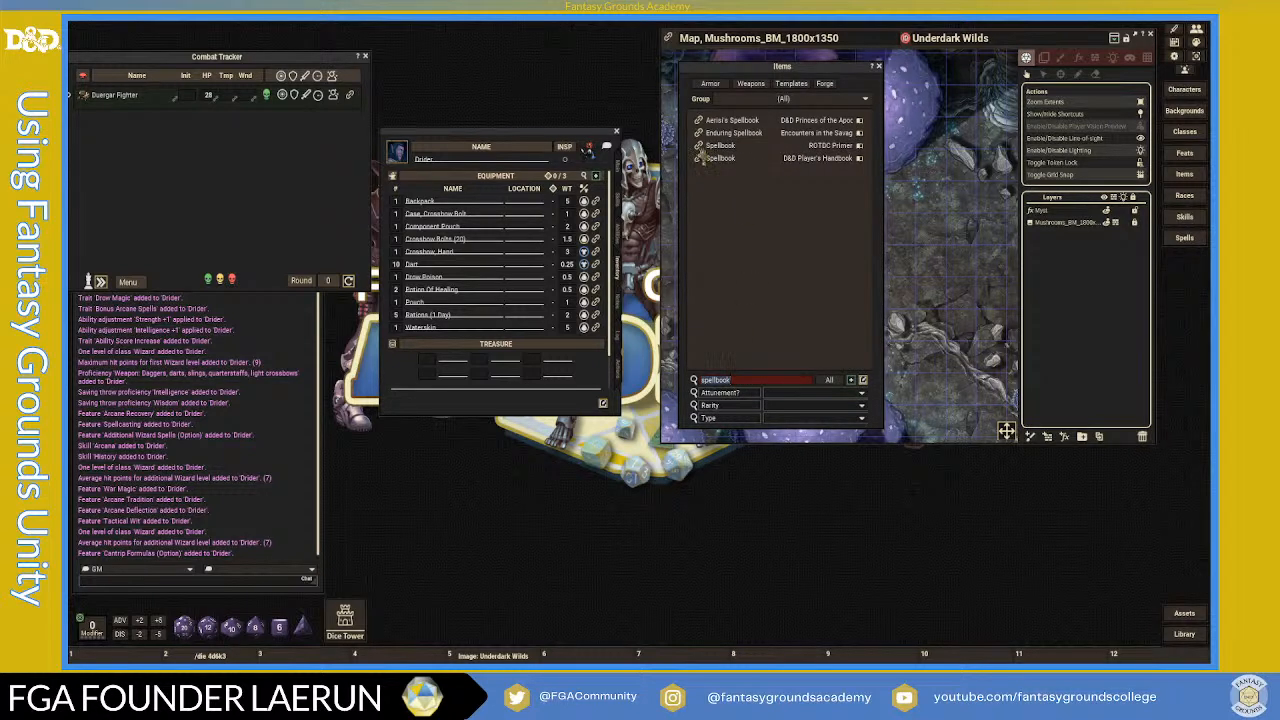
drag(703, 158, 570, 200)
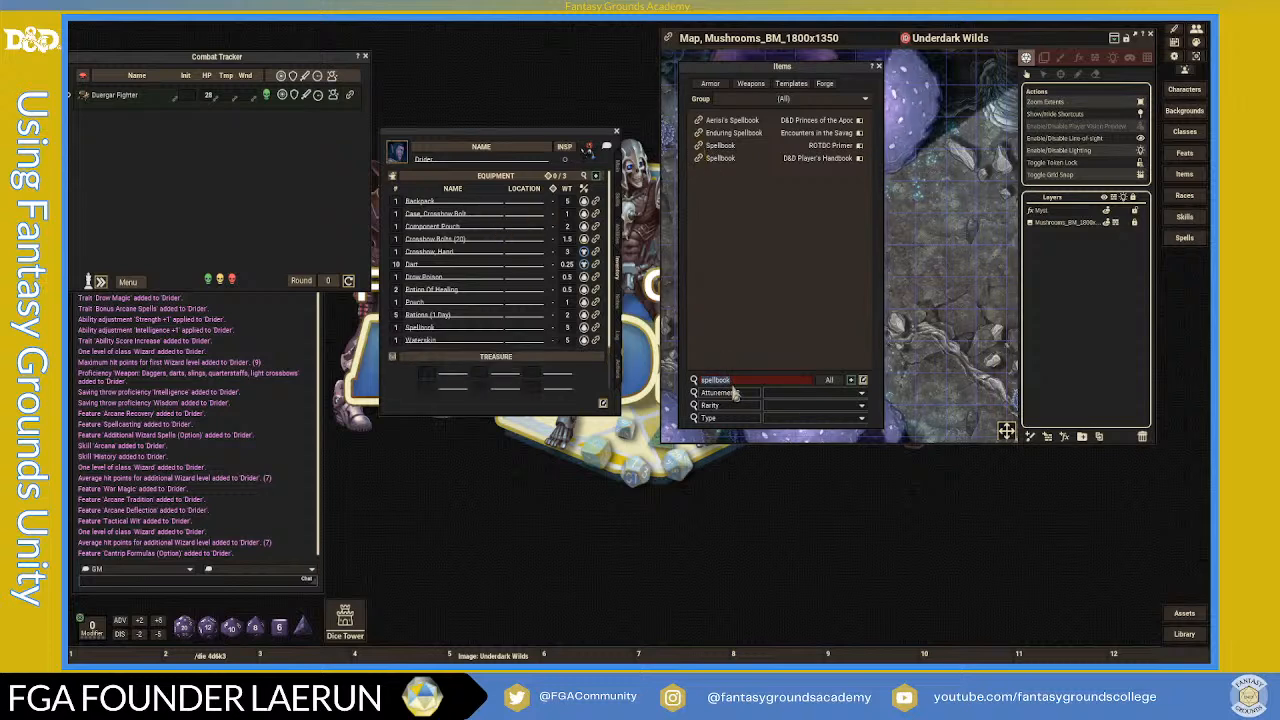
- Add 10 candles to the equipment, stored in the Backpack
key(Return)
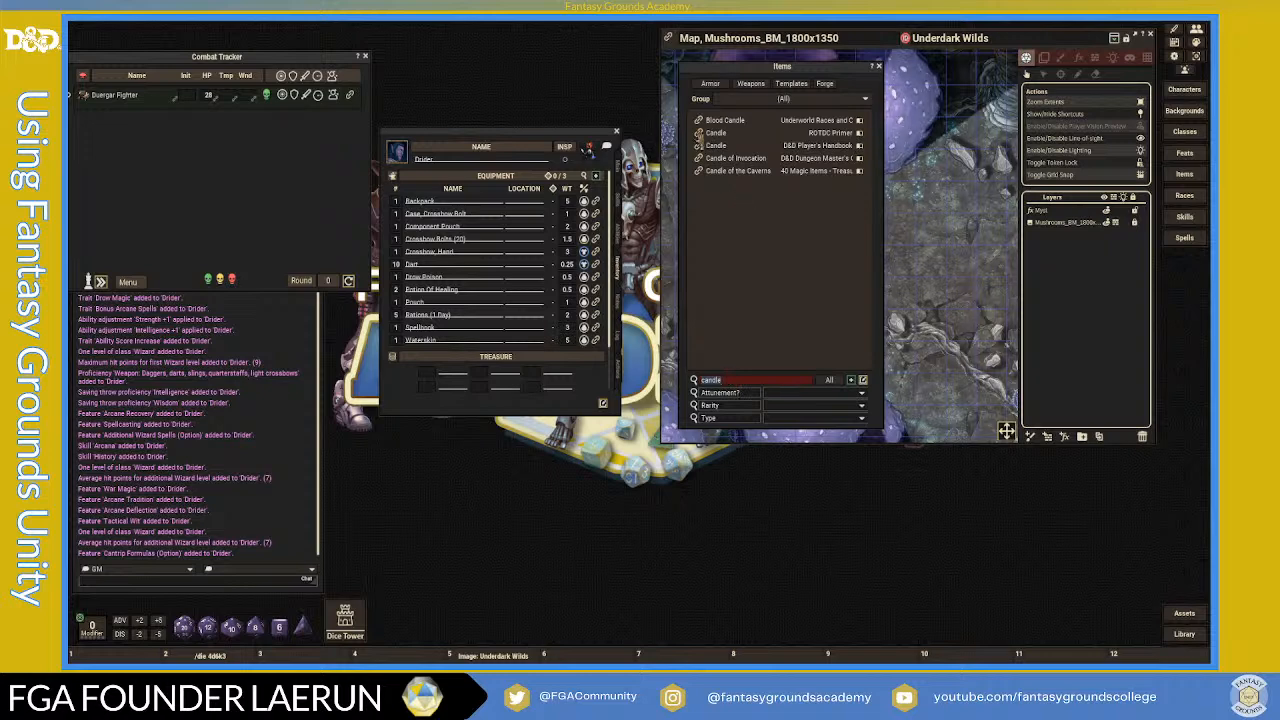
drag(716, 132, 400, 252)
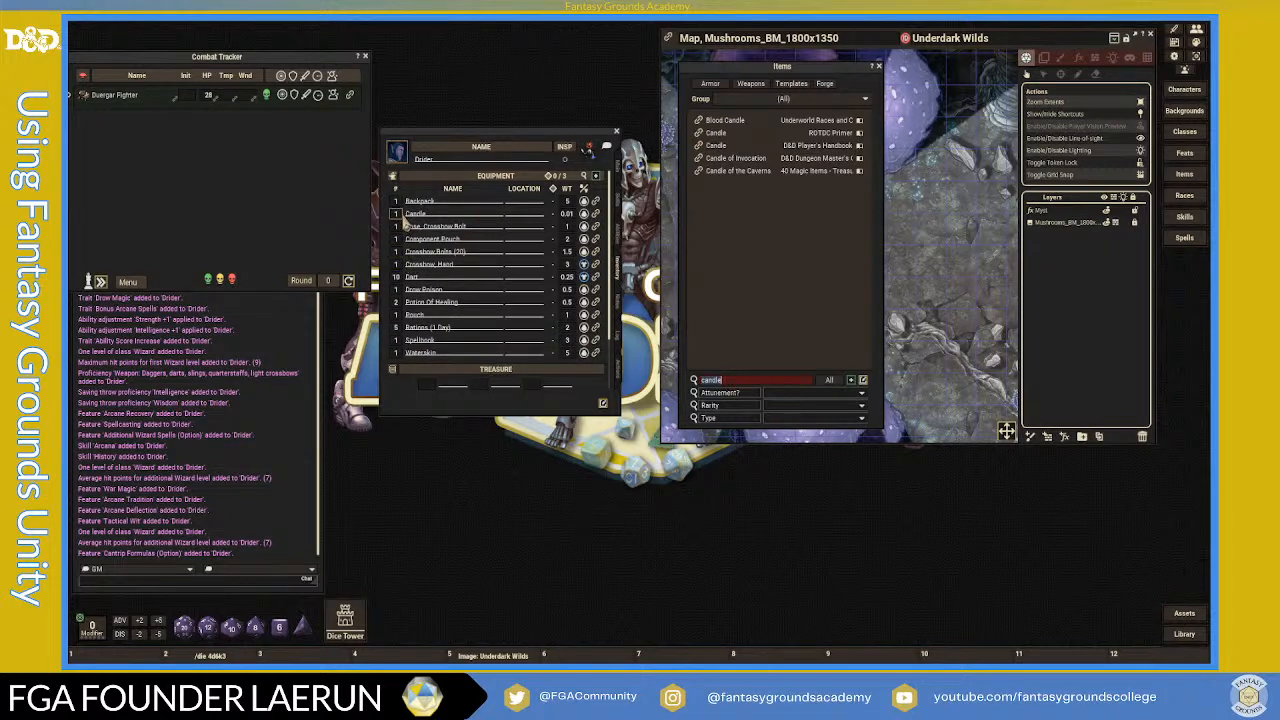
text(0)
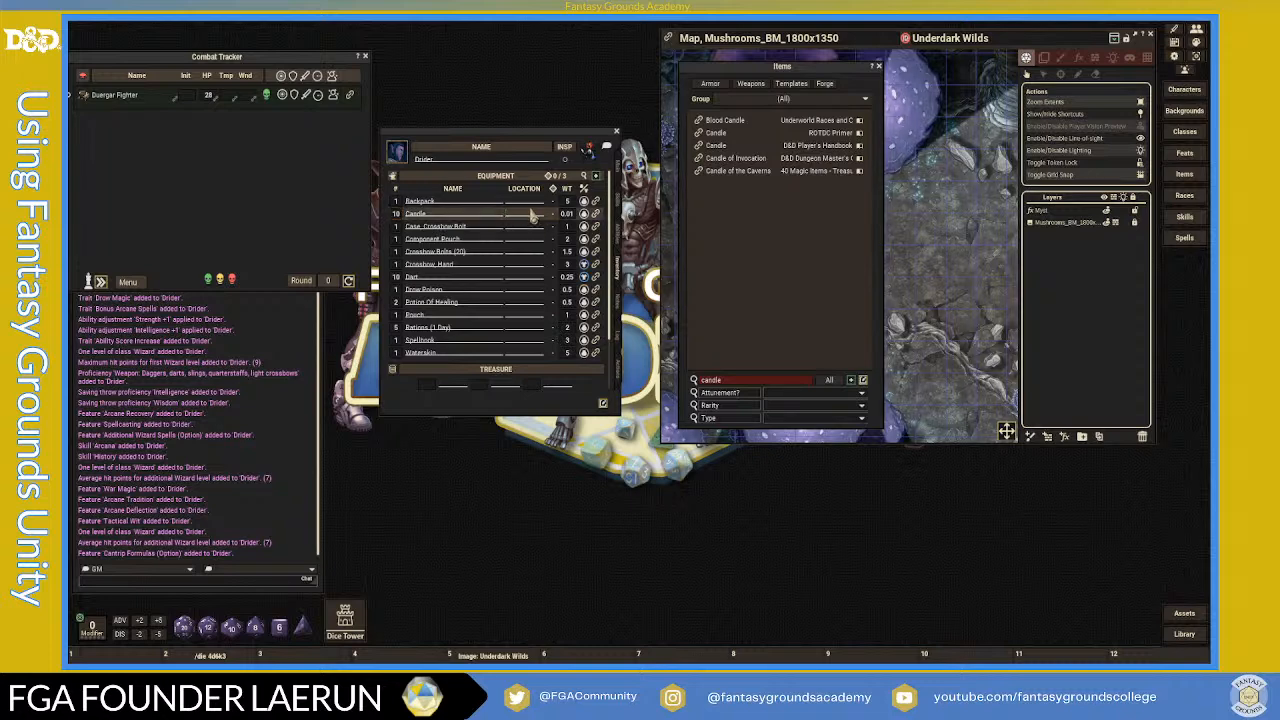
text(Backpack)
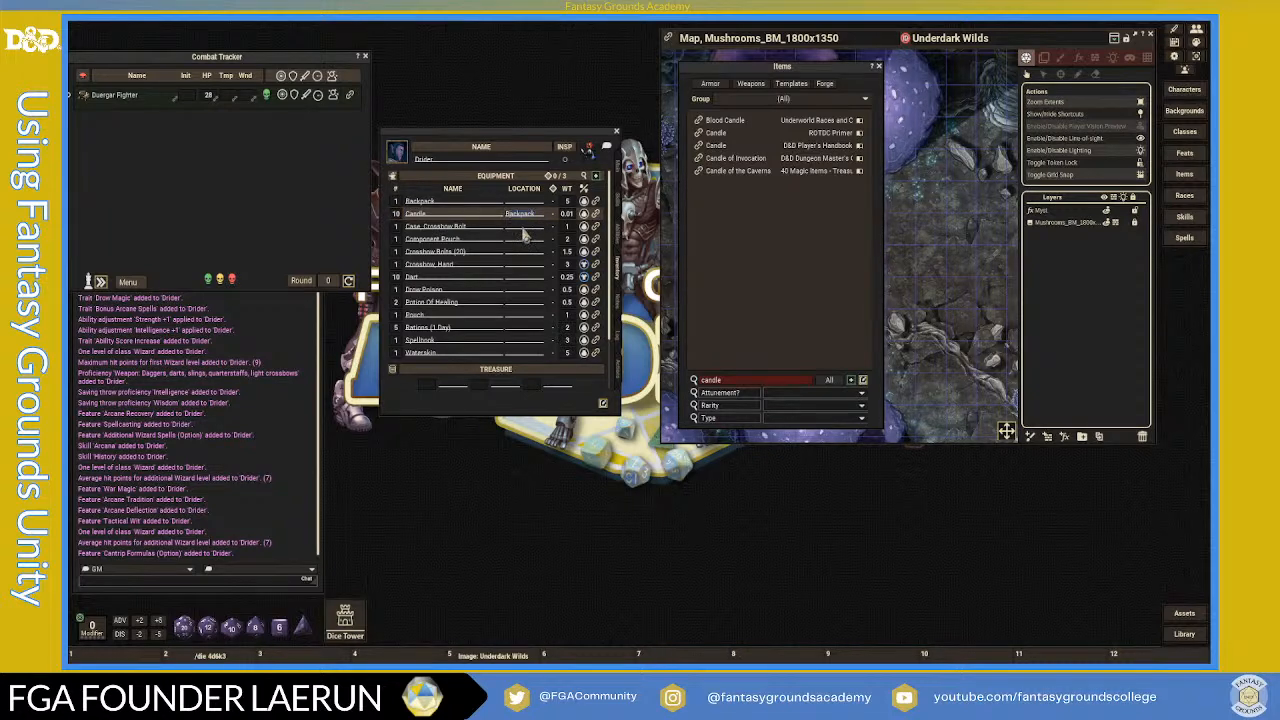
- Set the location of Drow Poison, Potion of Healing, rations, Spellbook and Waterskin to Backpack
click(522, 292)
text(Backpack)
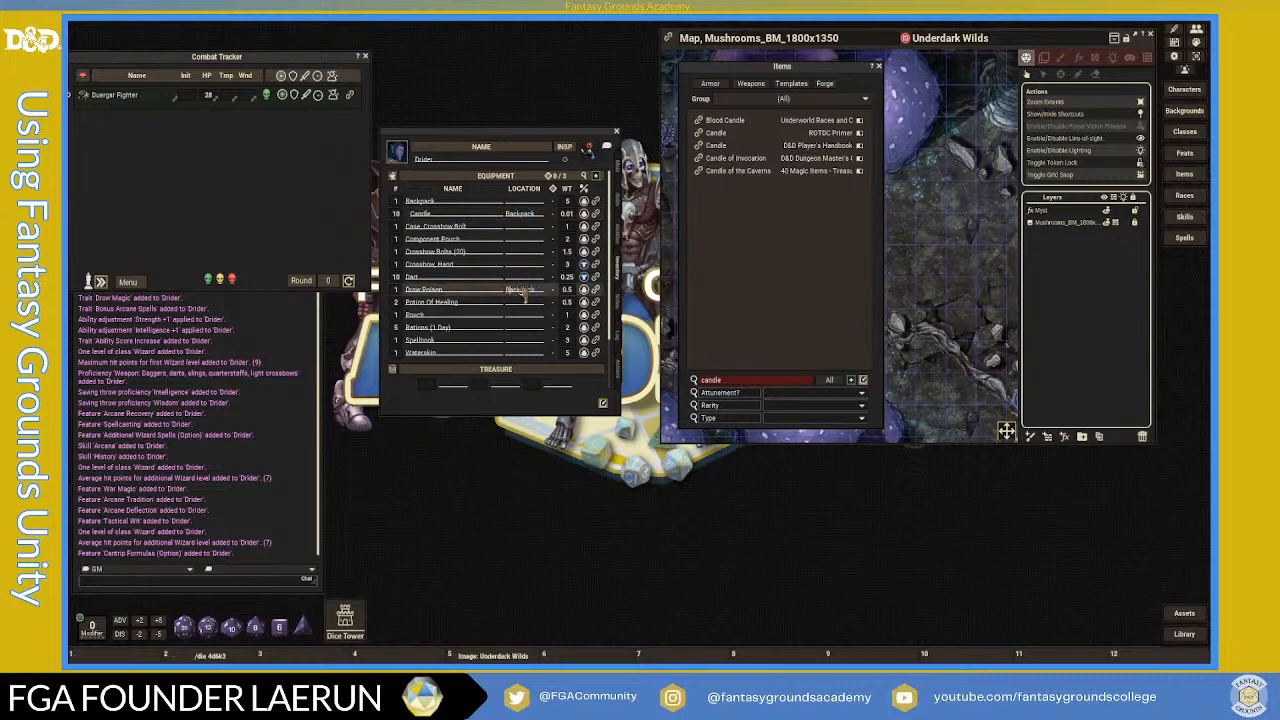
click(526, 304)
text(Backpack)
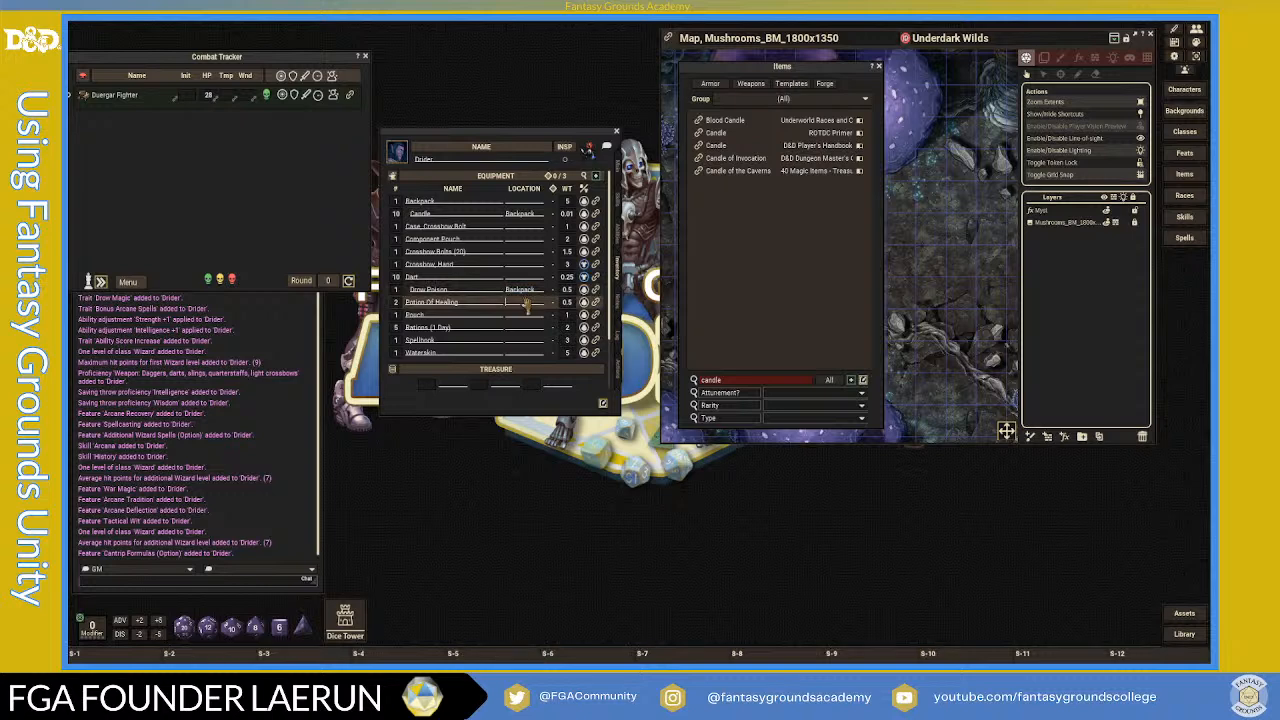
click(527, 316)
click(528, 328)
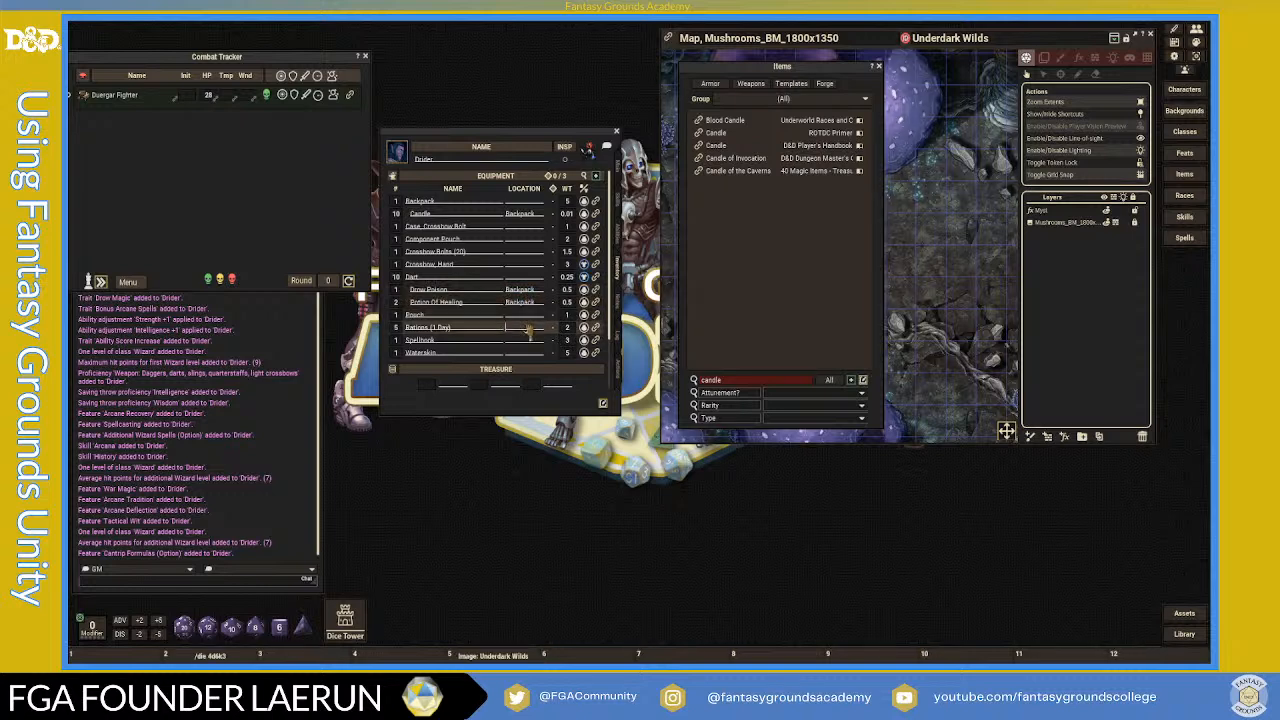
text(Backpack)
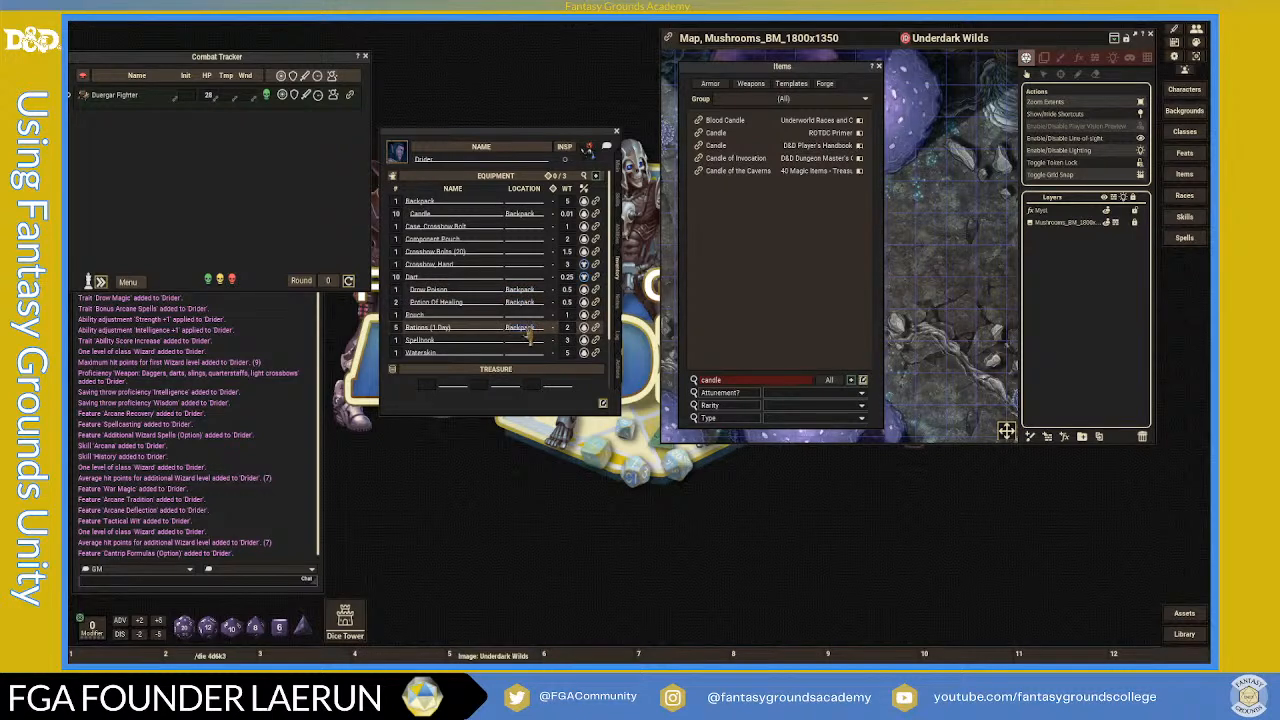
click(528, 341)
text(Backpack)
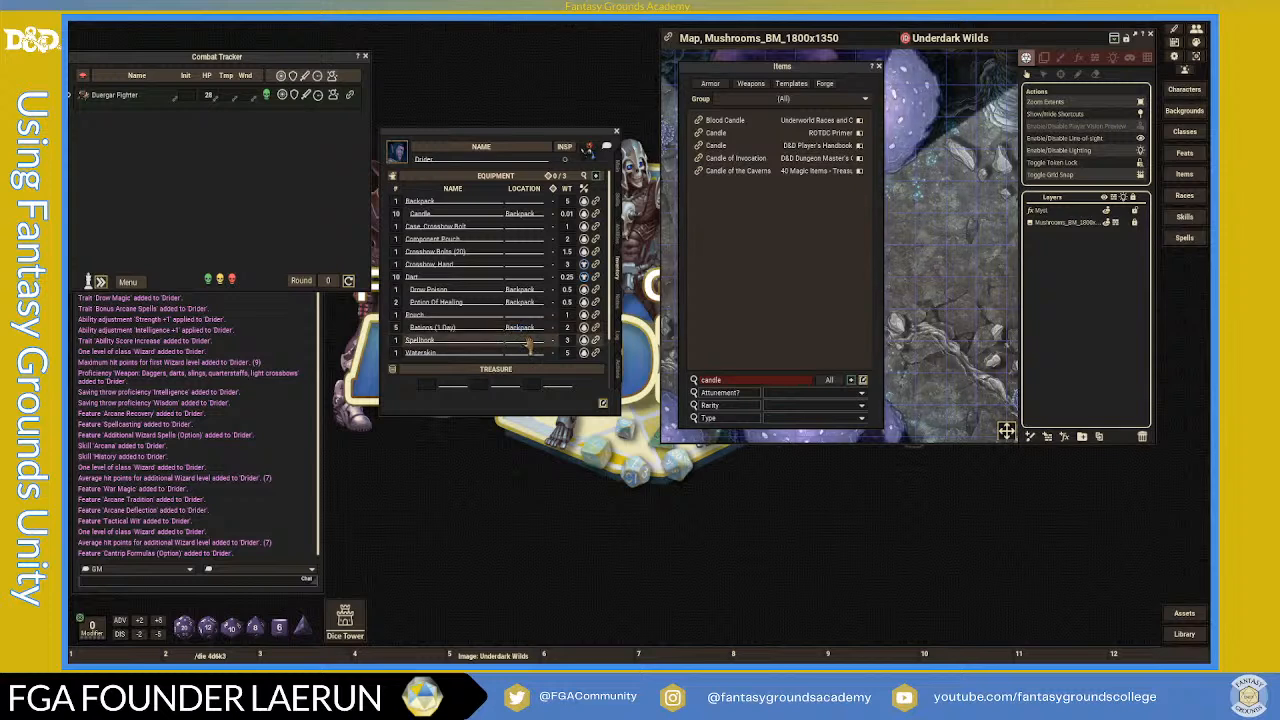
click(532, 353)
text(Backpack)
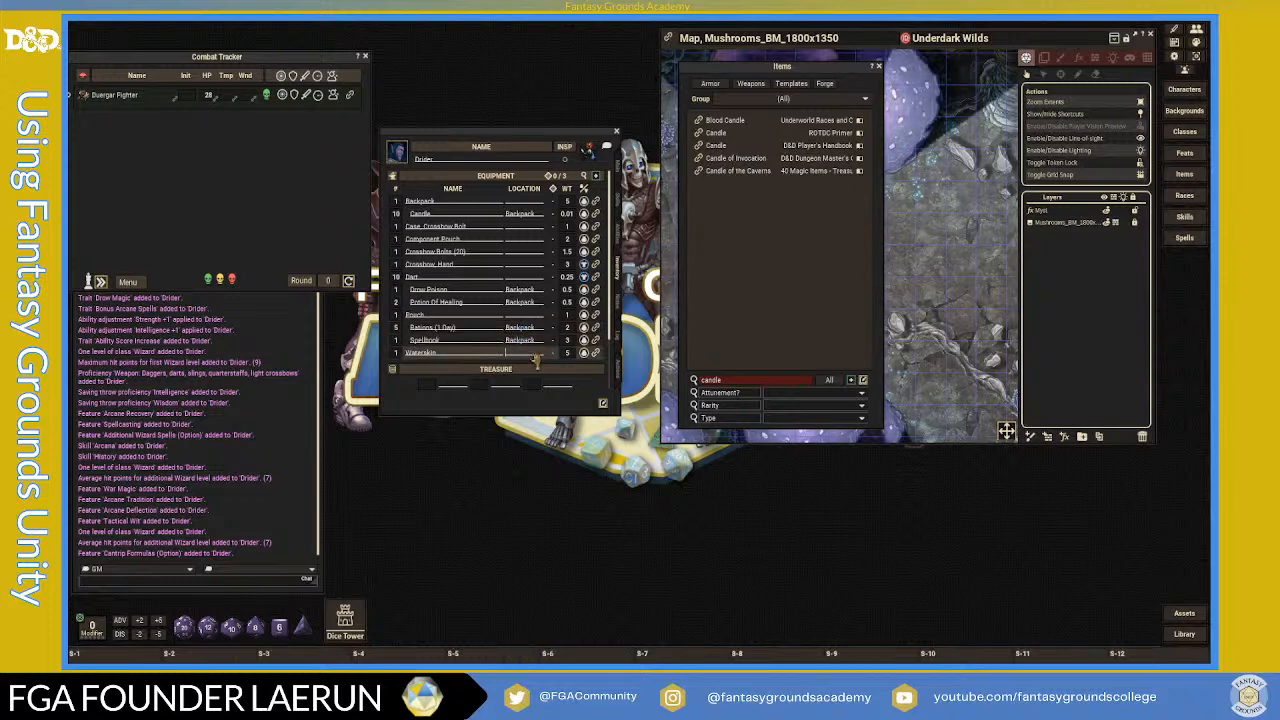
click(481, 226)
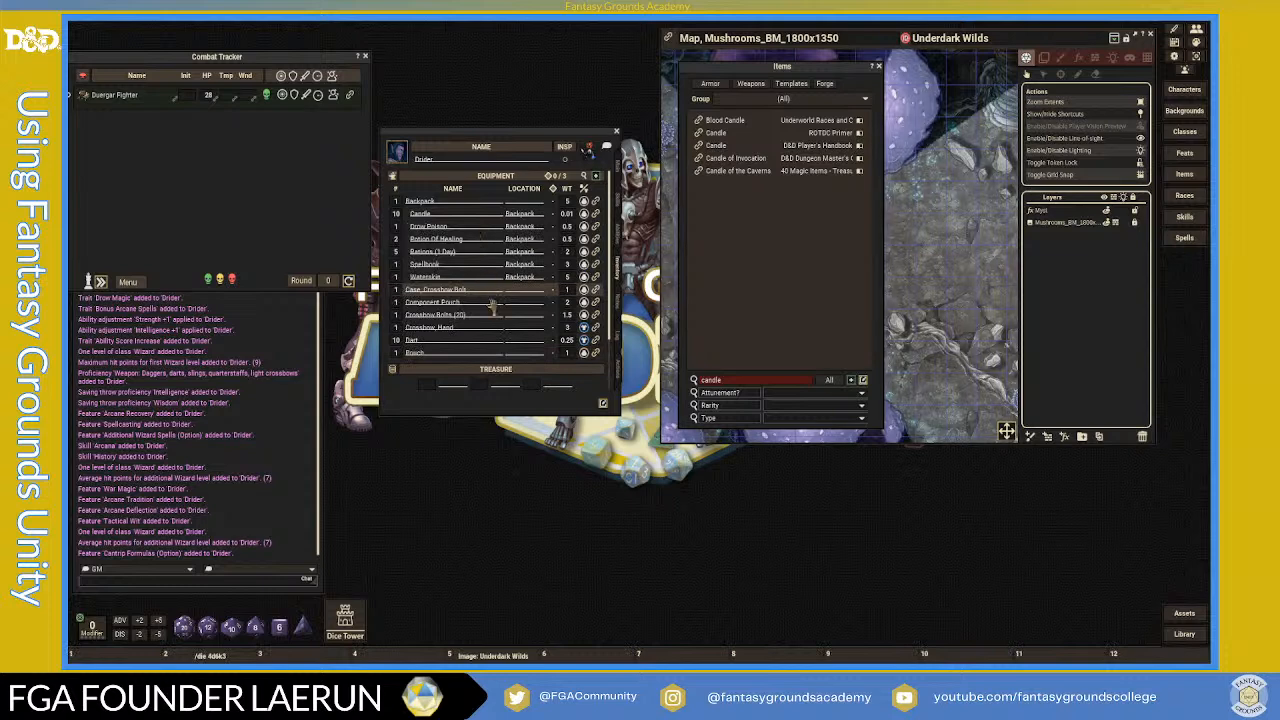
- Replace the old candle search so the Items list shows insignia entries
scroll(493, 310, down, 1)
scroll(456, 306, up, 1)
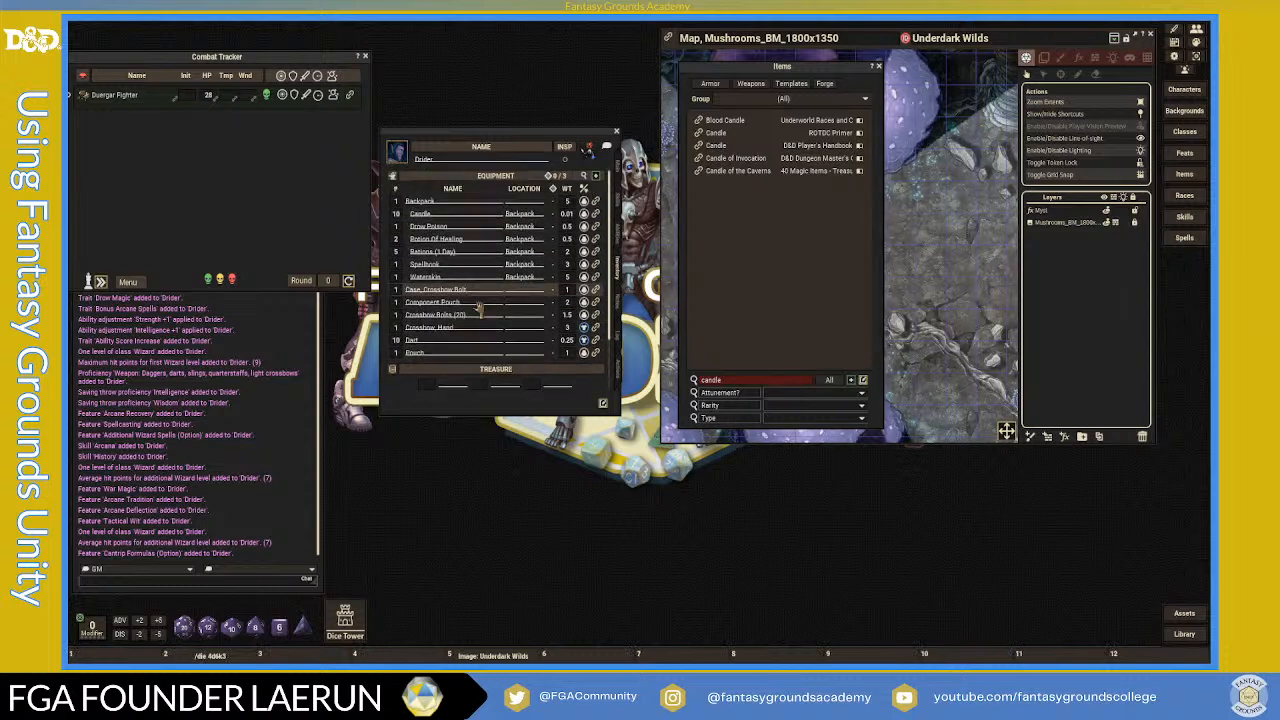
scroll(402, 312, down, 1)
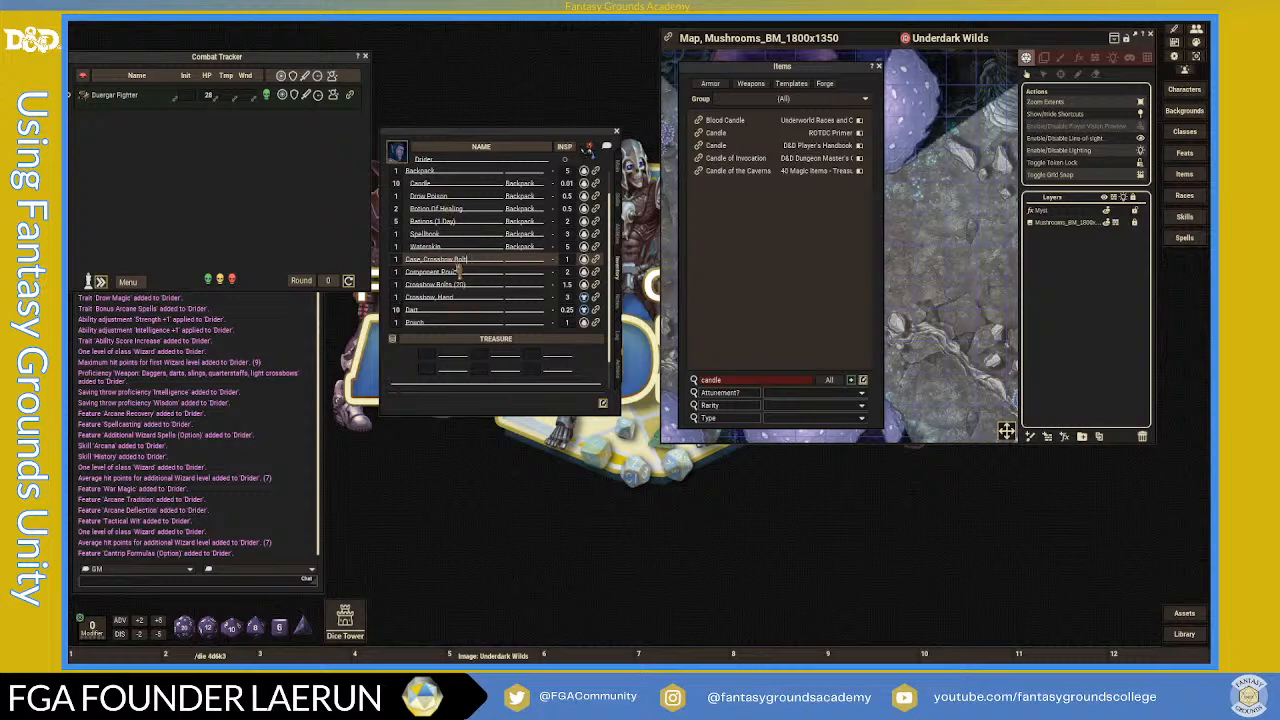
scroll(458, 267, up, 1)
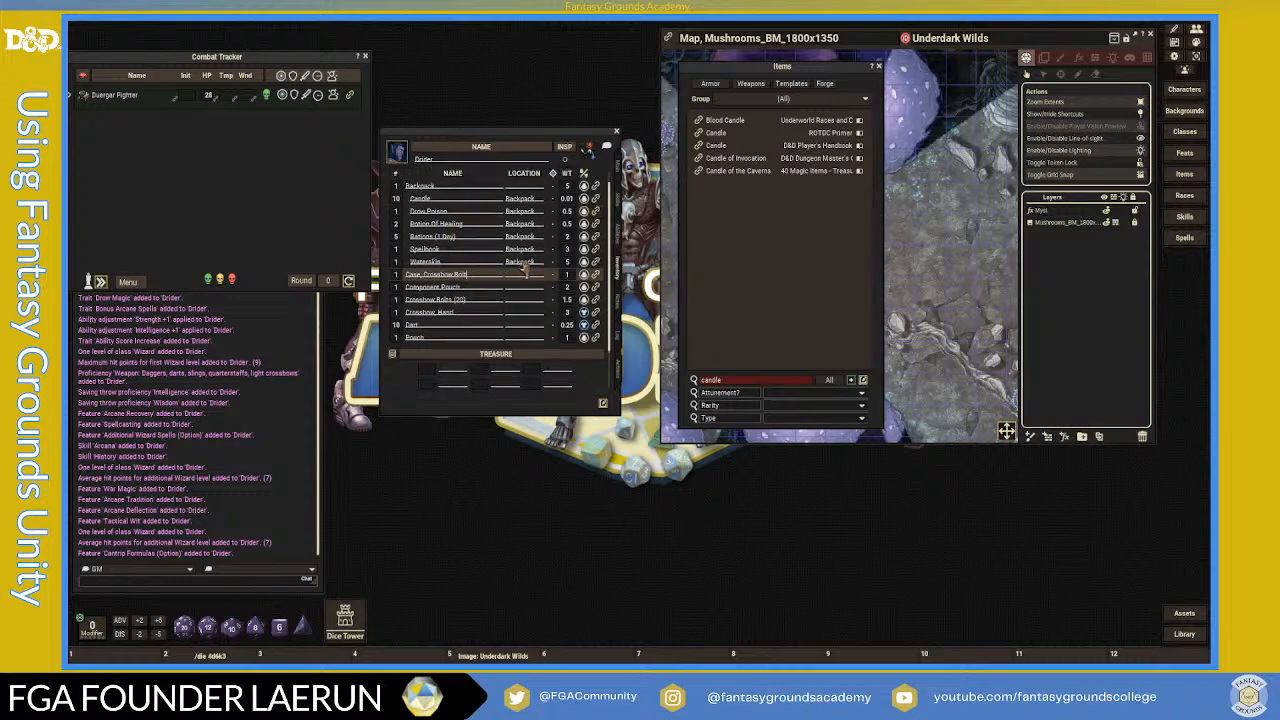
scroll(490, 280, down, 2)
scroll(483, 285, up, 2)
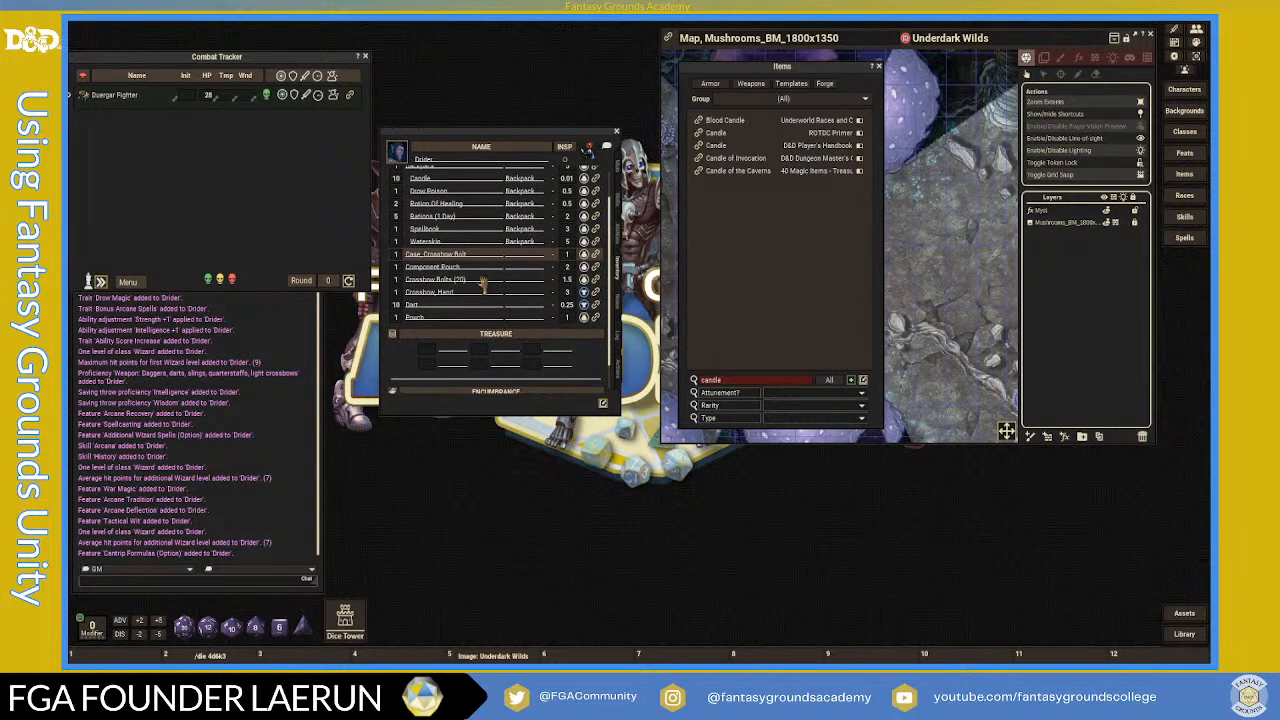
click(745, 382)
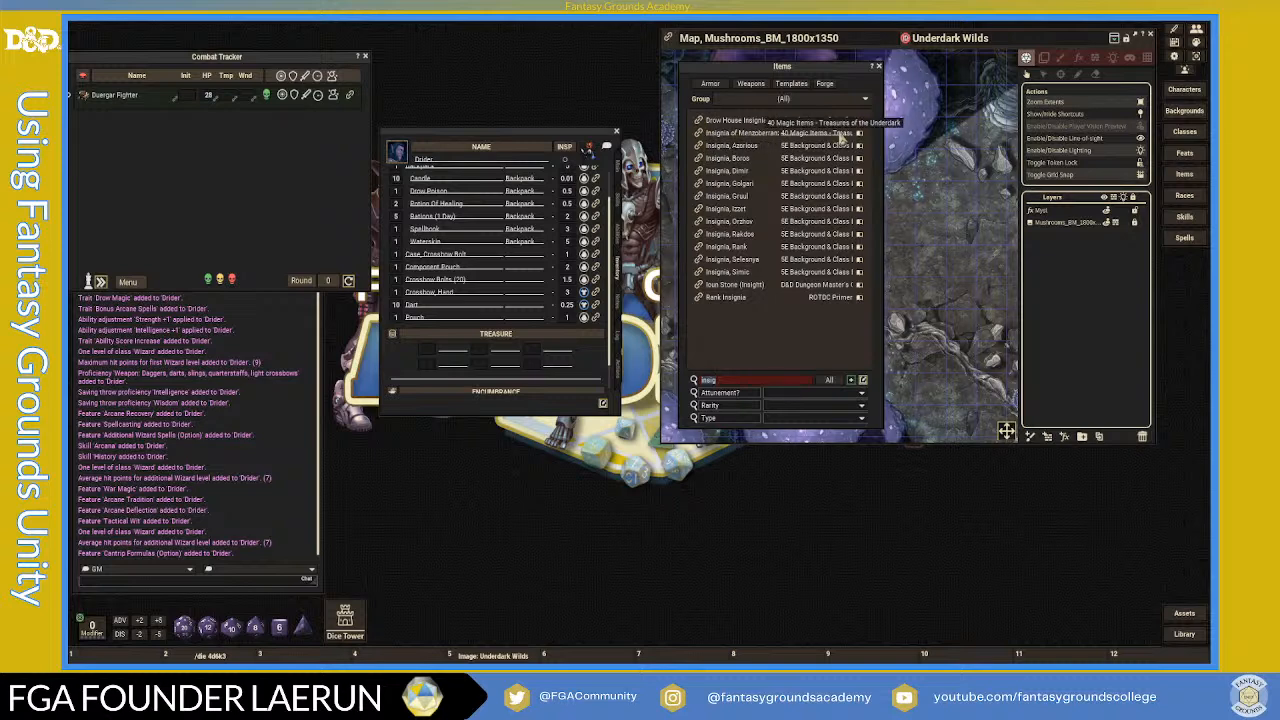
- Open and close the Insignia of Menzoberranzan, Drow House Insignia and Rank Insignia details
click(698, 133)
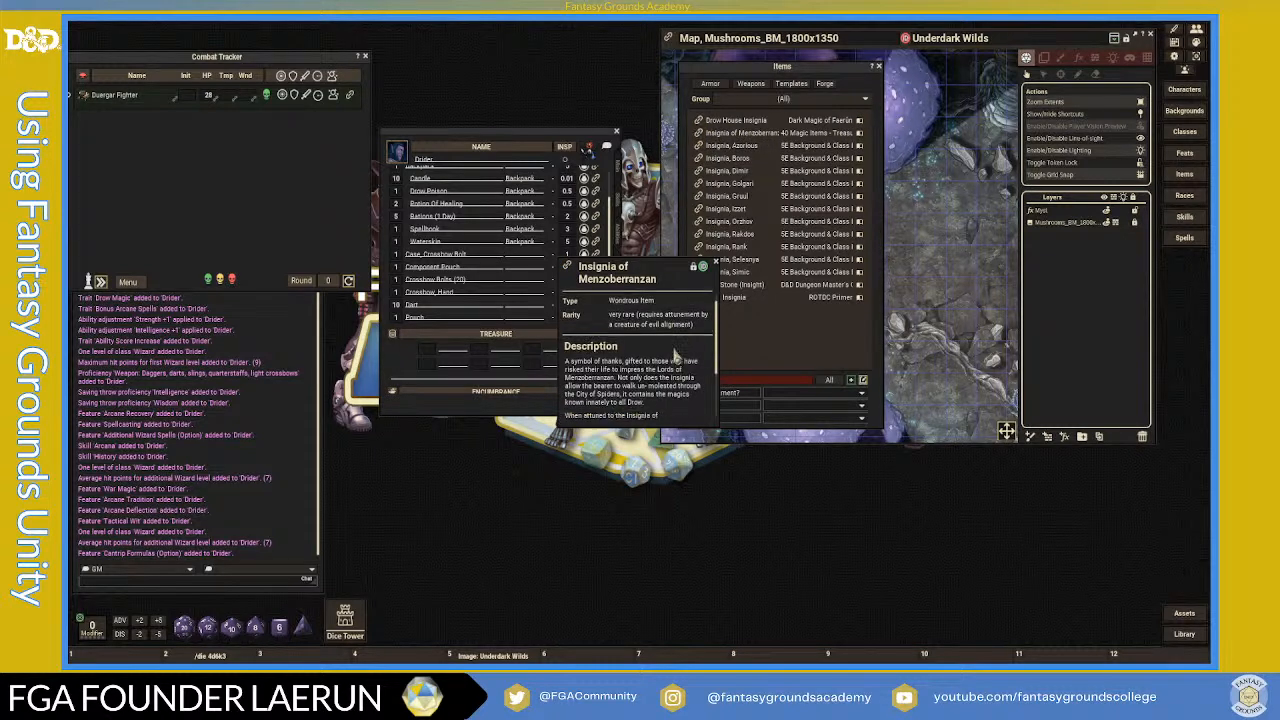
scroll(676, 357, down, 5)
scroll(676, 357, up, 5)
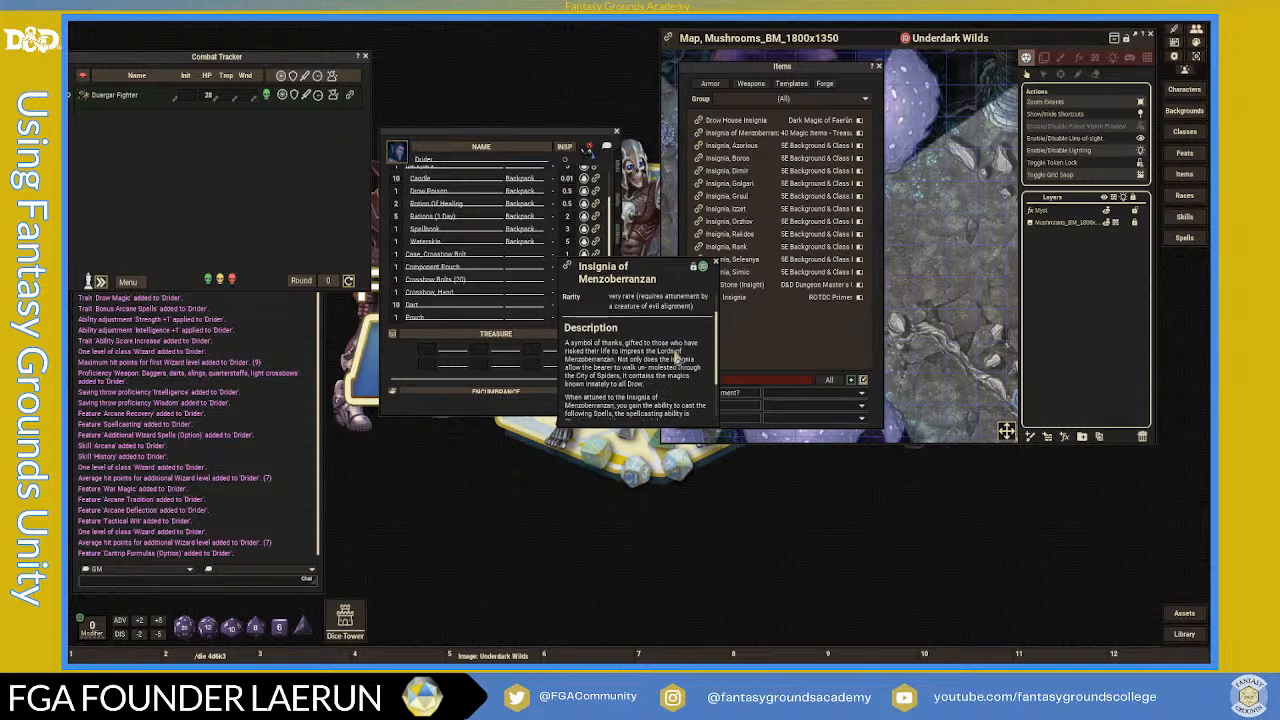
click(714, 262)
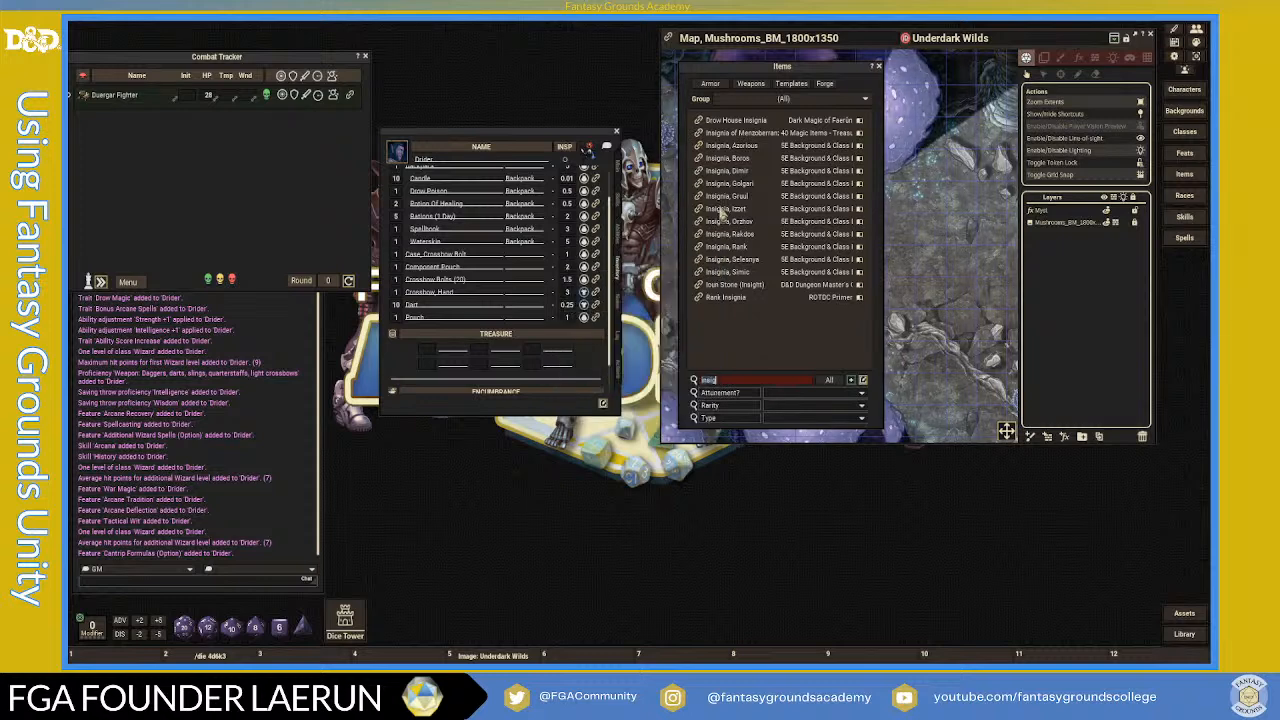
click(698, 120)
scroll(687, 352, down, 8)
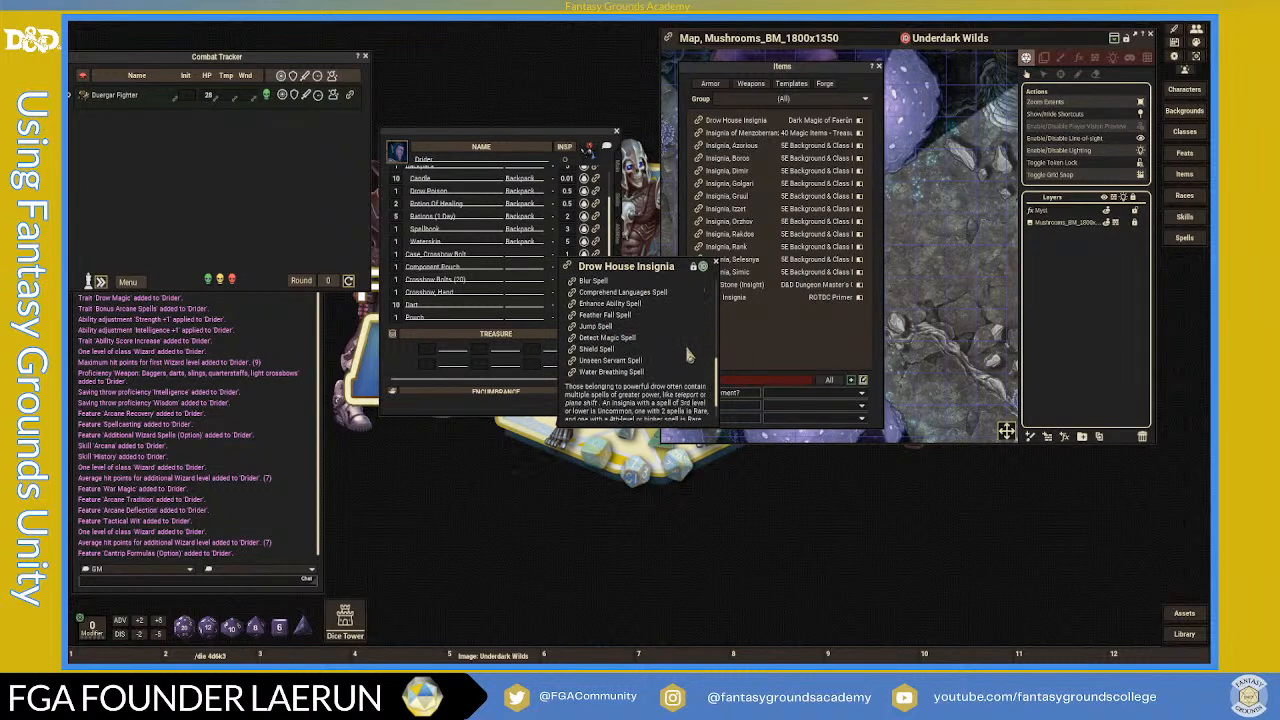
click(715, 261)
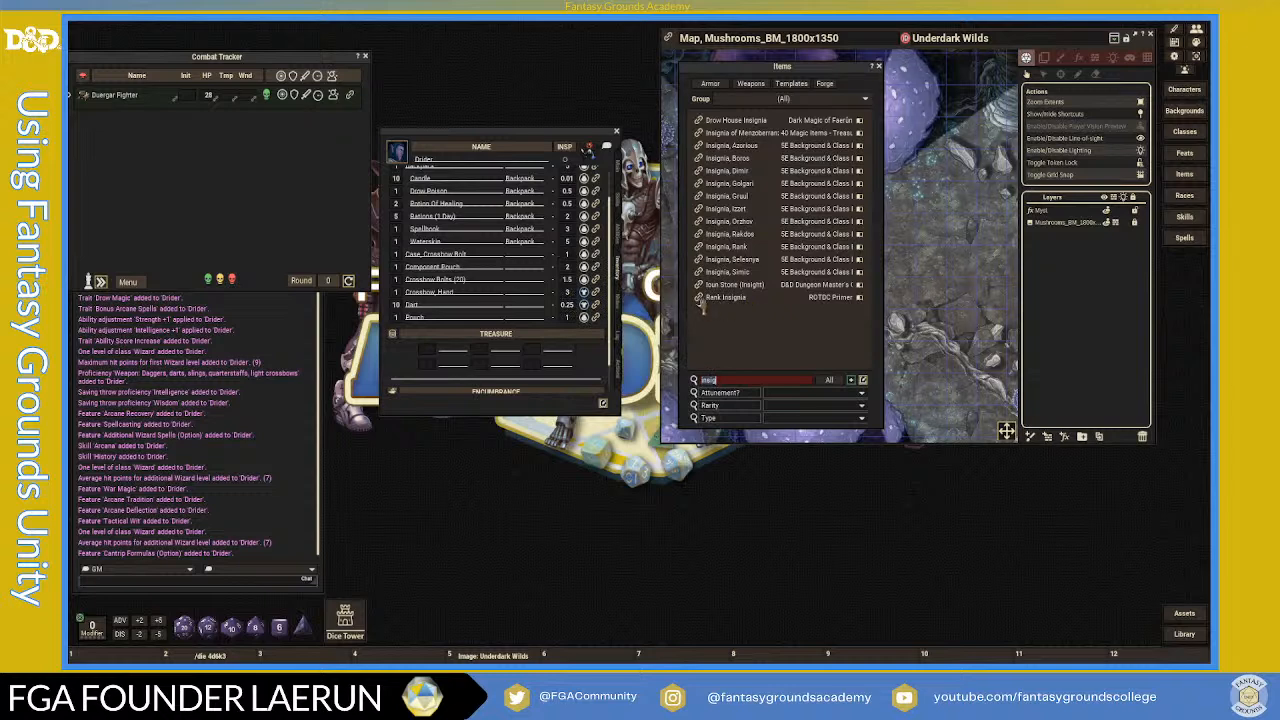
click(699, 300)
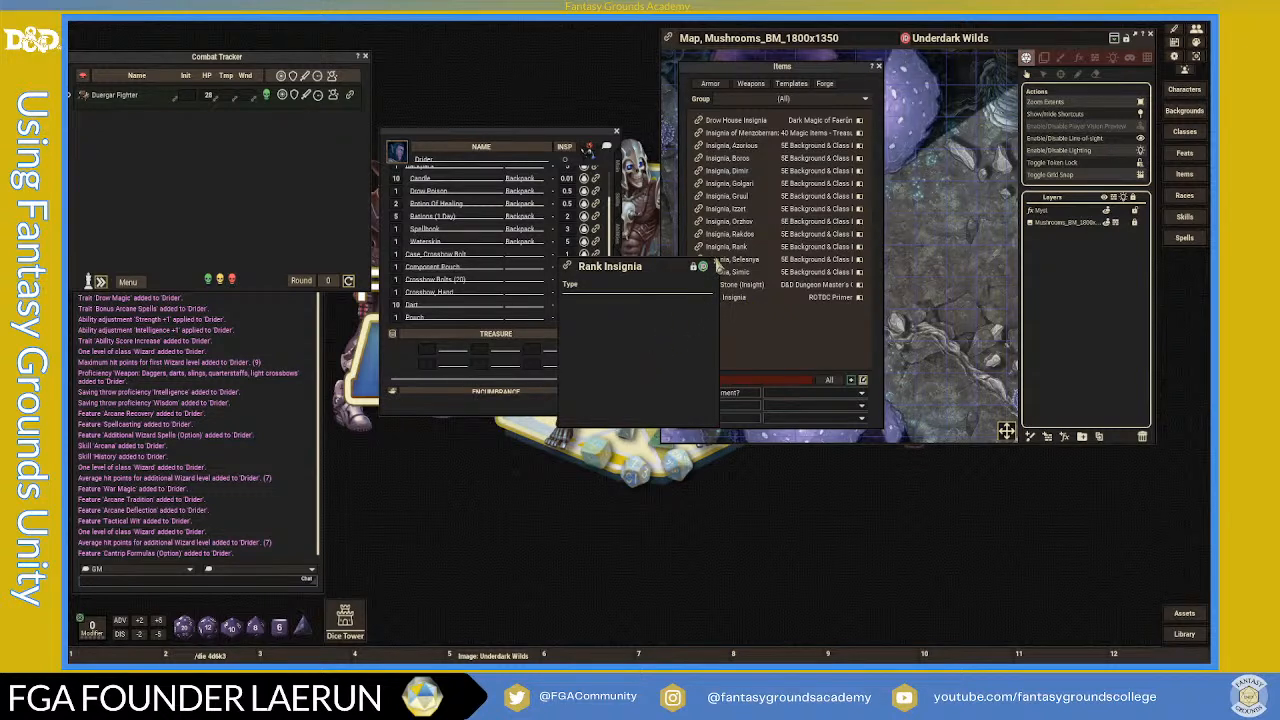
click(715, 266)
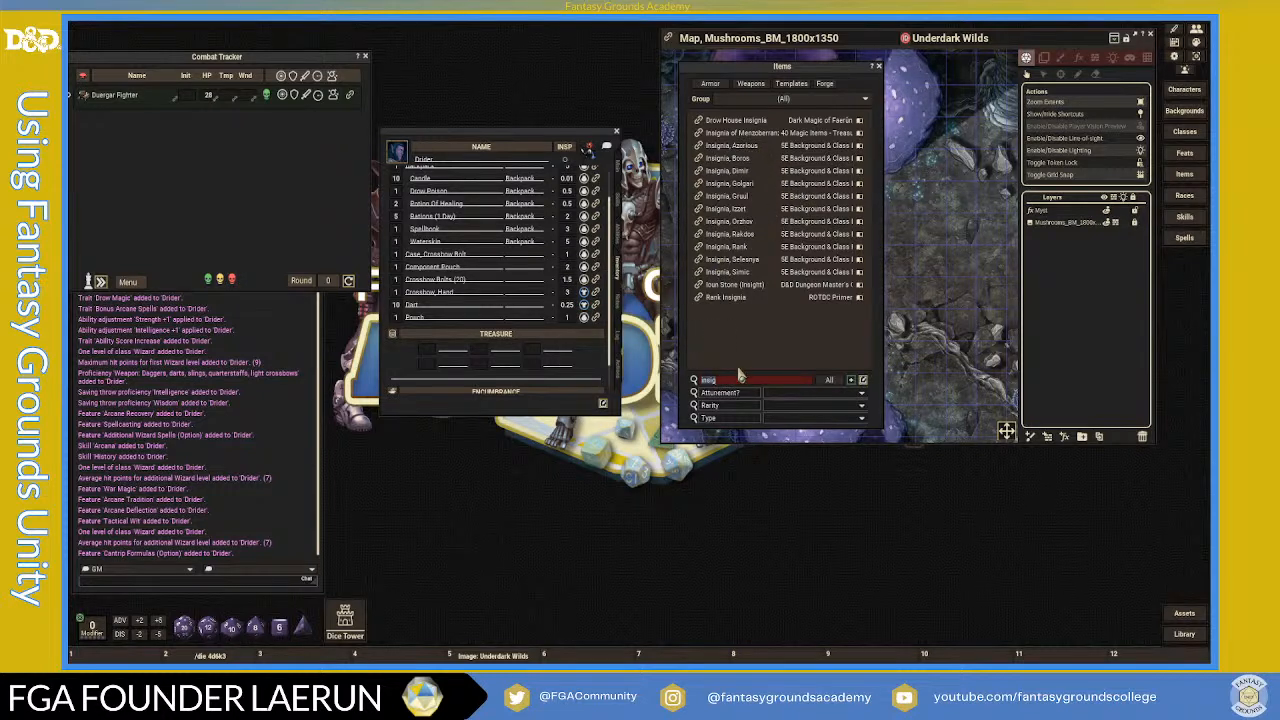
- Clear the insignia filter, check the source groups, and try then clear a 'symbol' search
key(BackSpace)
key(BackSpace)
key(BackSpace)
key(BackSpace)
key(BackSpace)
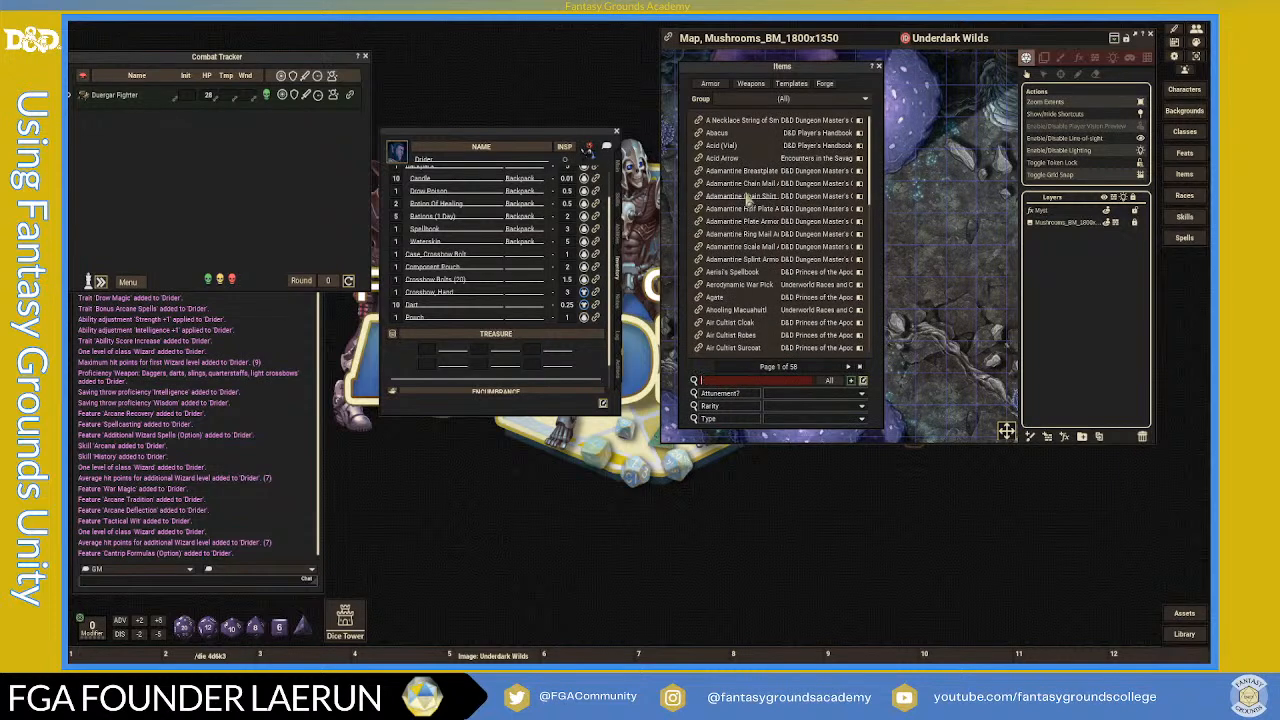
click(797, 100)
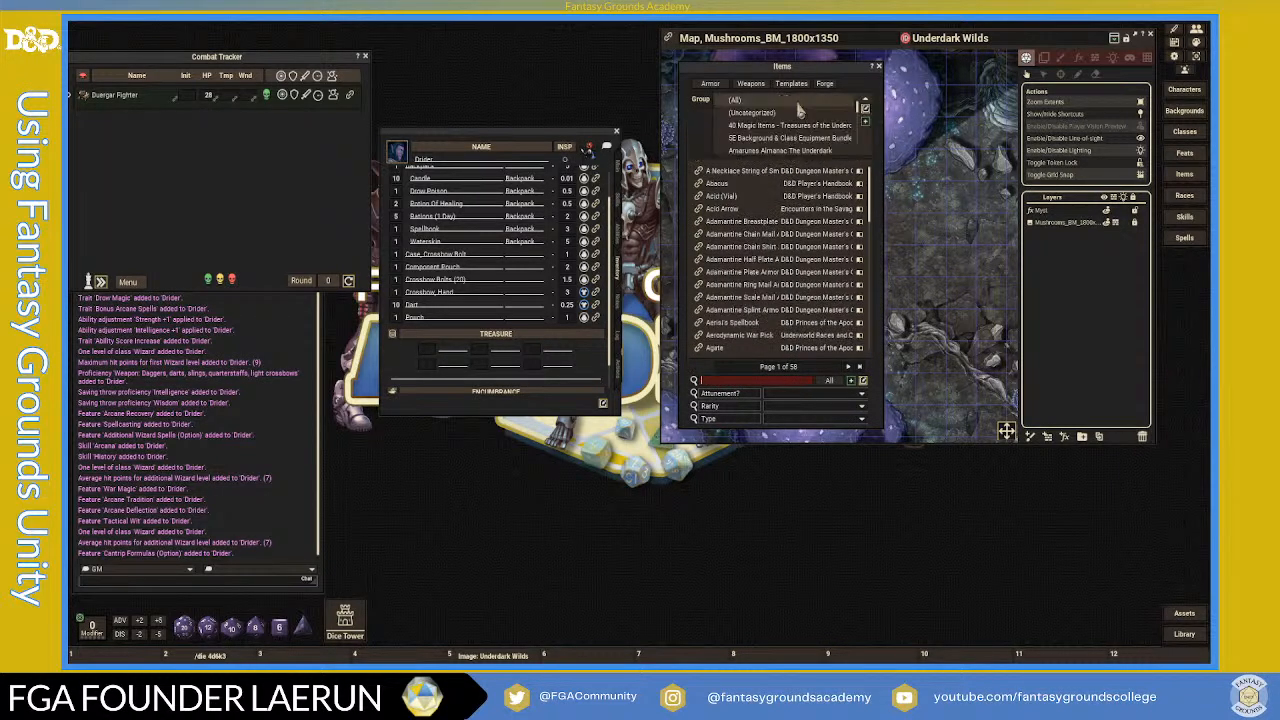
scroll(800, 125, up, 5)
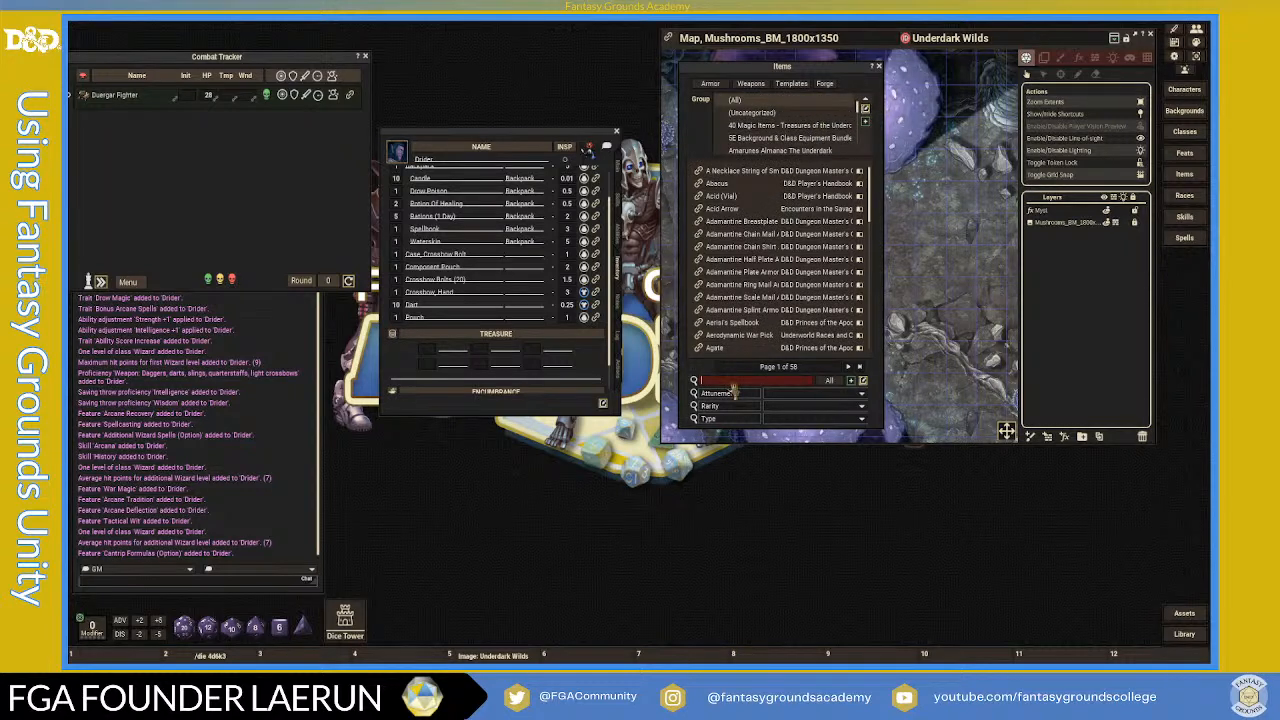
text(symb)
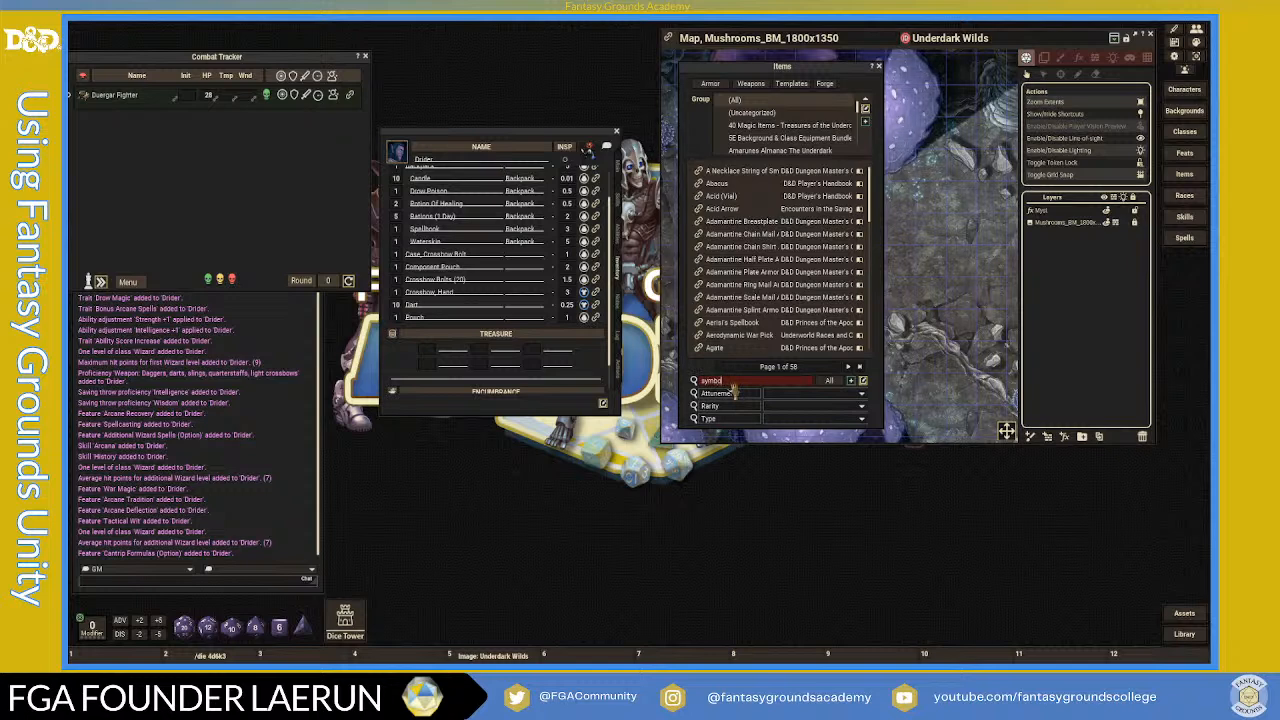
text(ol)
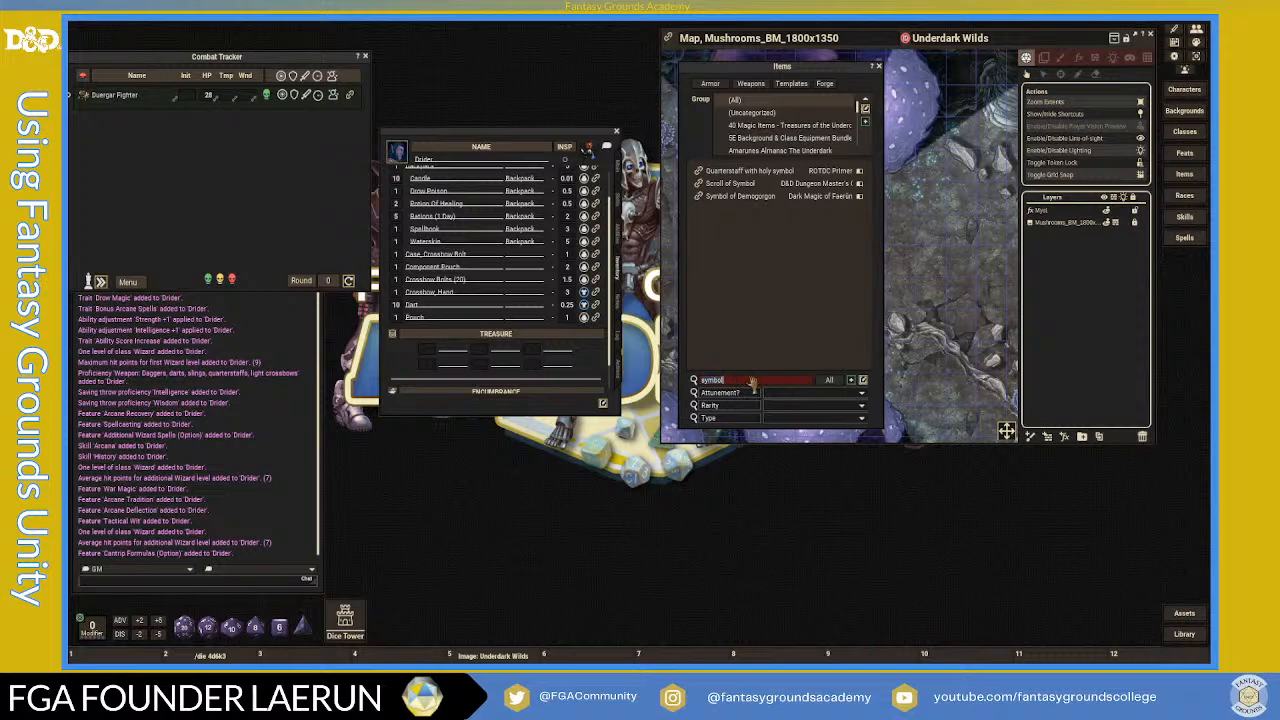
key(BackSpace)
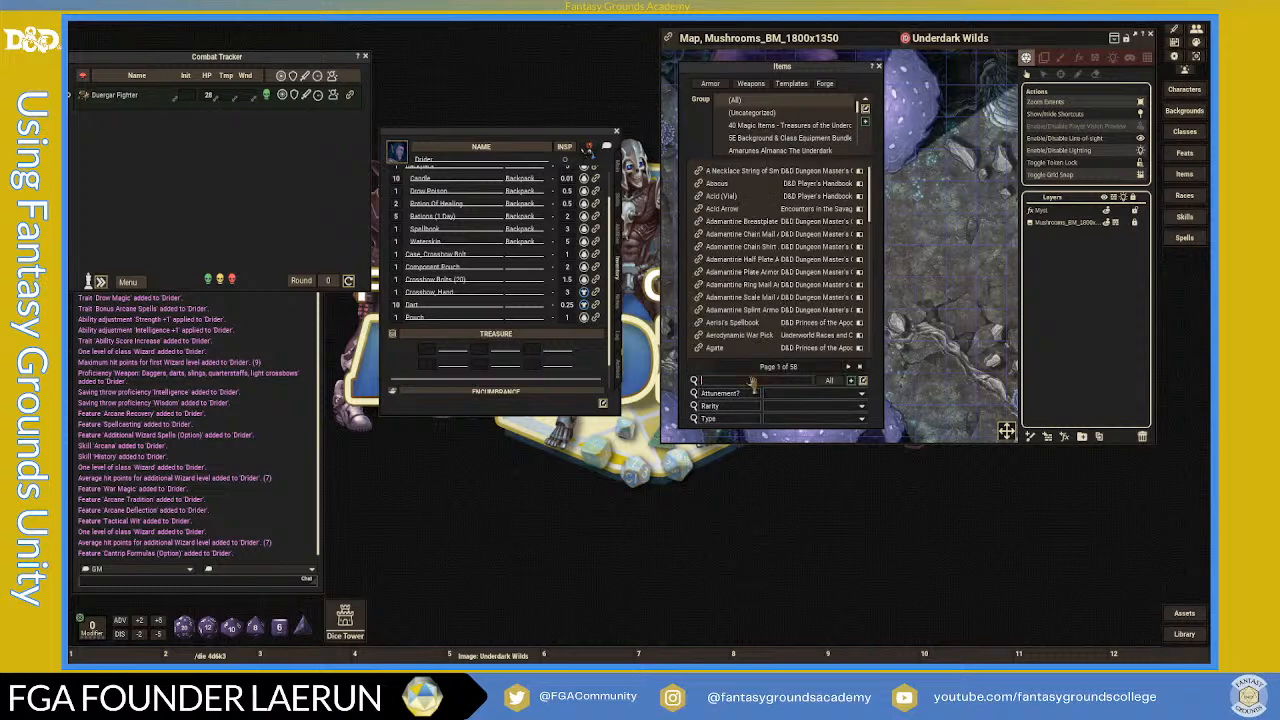
- Bring the Underdark Wilds map to the front beside the inventory
click(1137, 220)
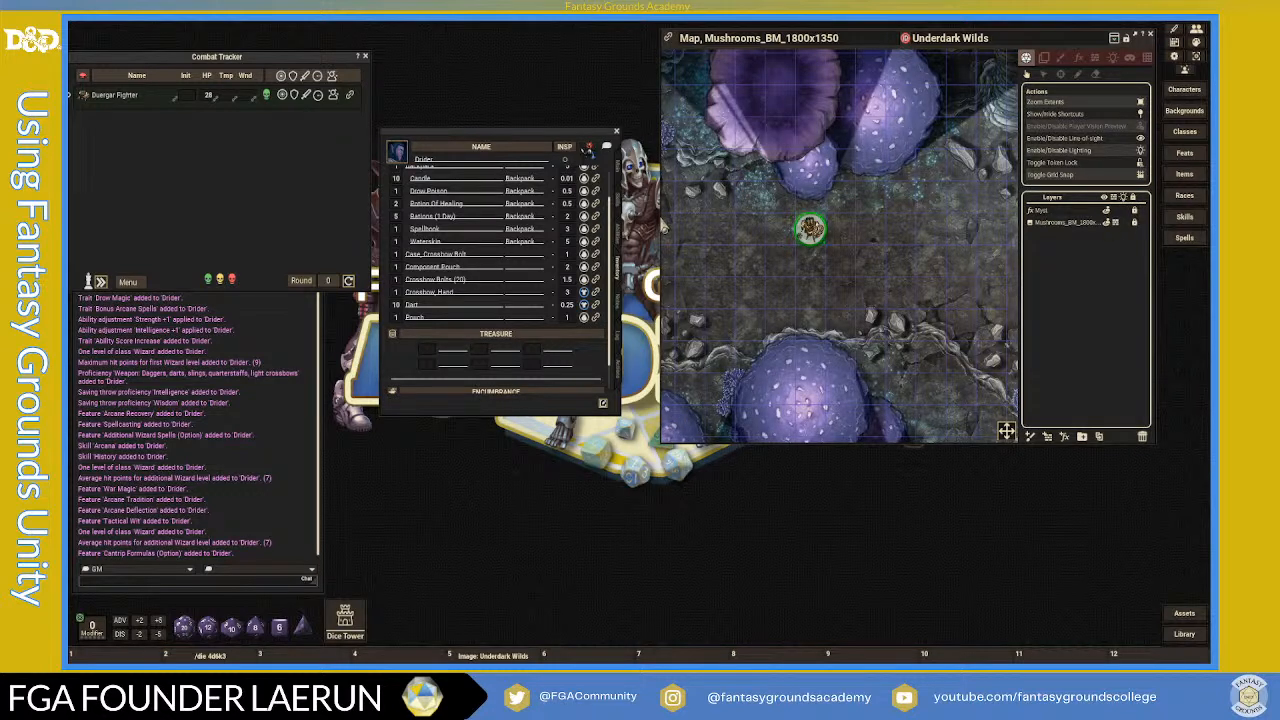
scroll(514, 284, up, 3)
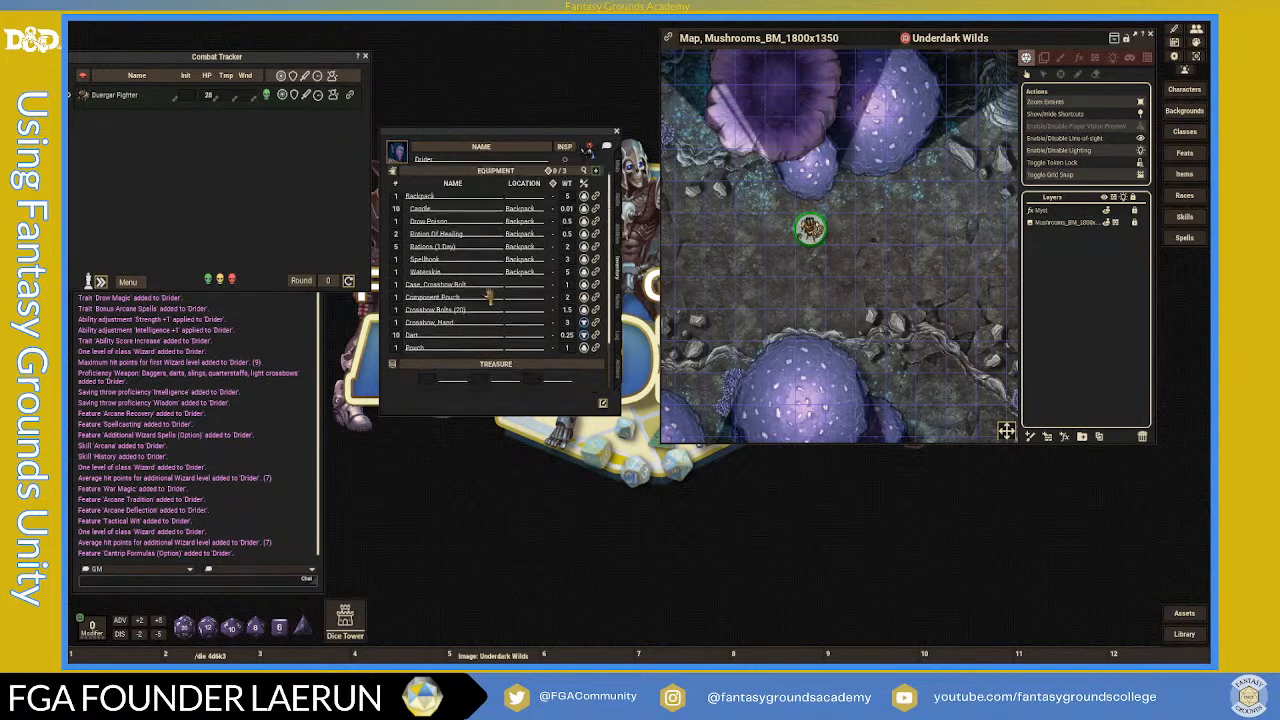
scroll(489, 294, down, 3)
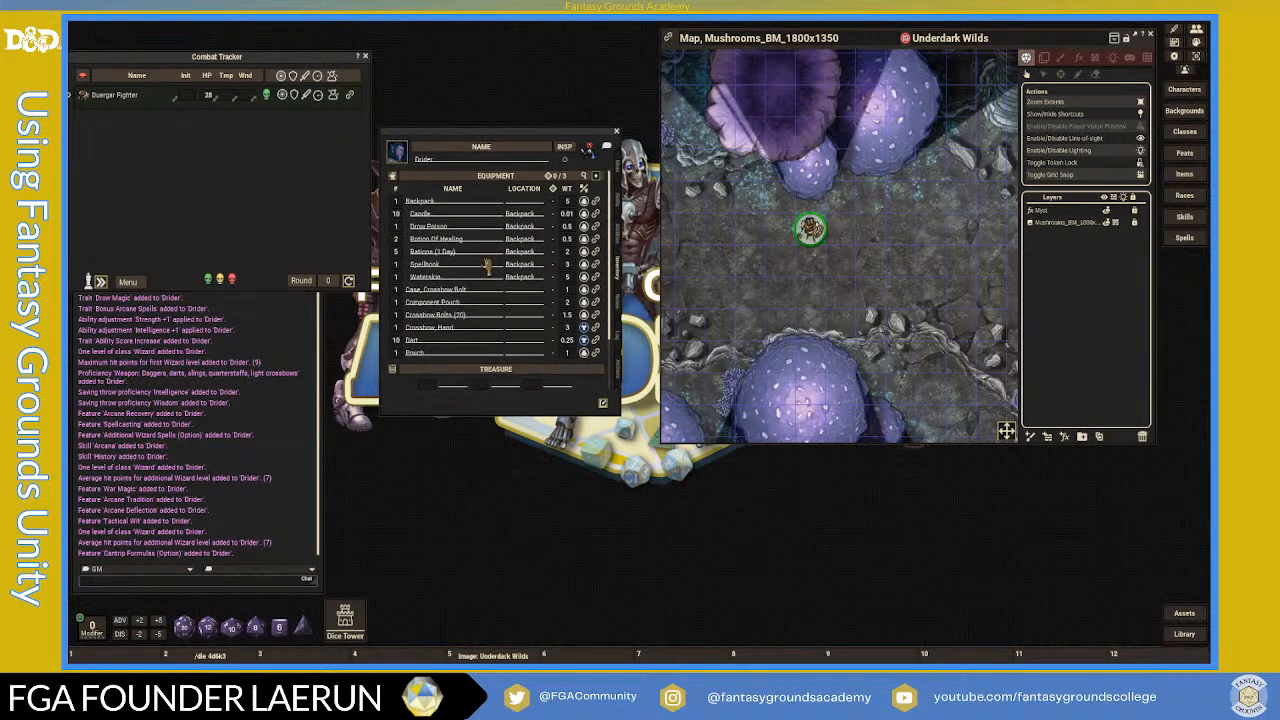
- On the notes page, enter 'Male' for Gender and 'Neutral Evil' for Alignment
click(617, 305)
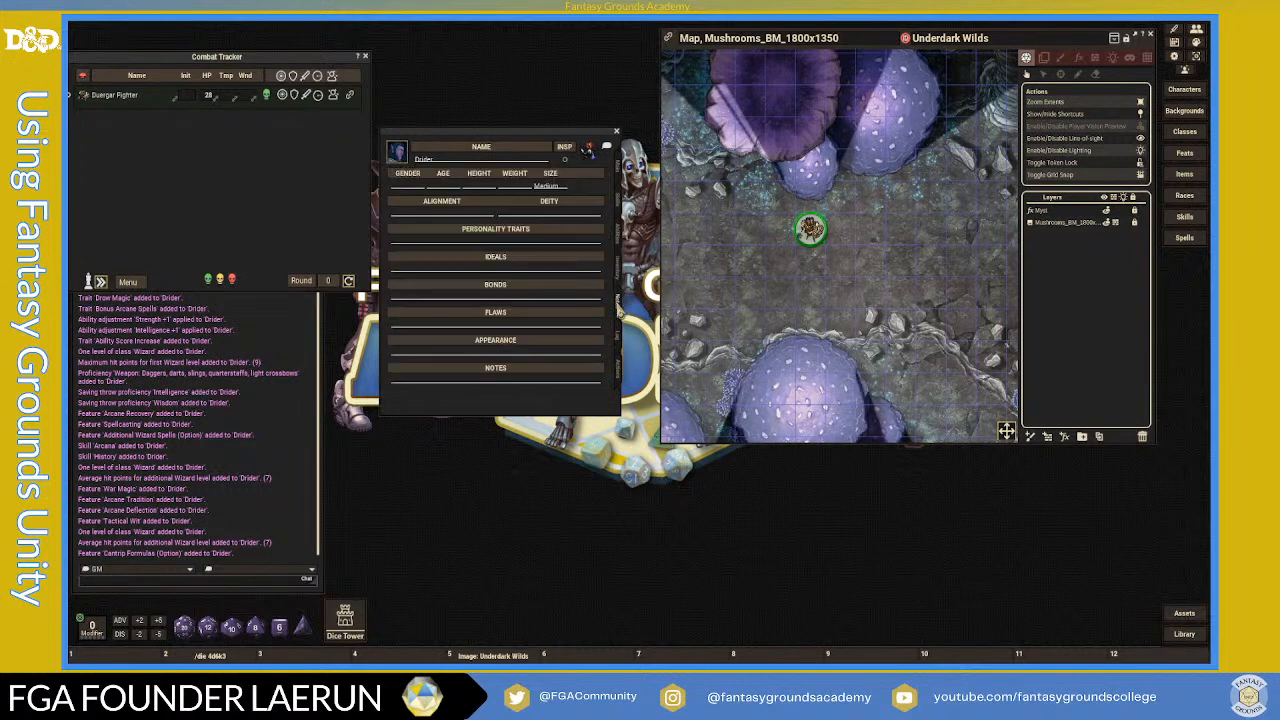
click(414, 187)
text(Male)
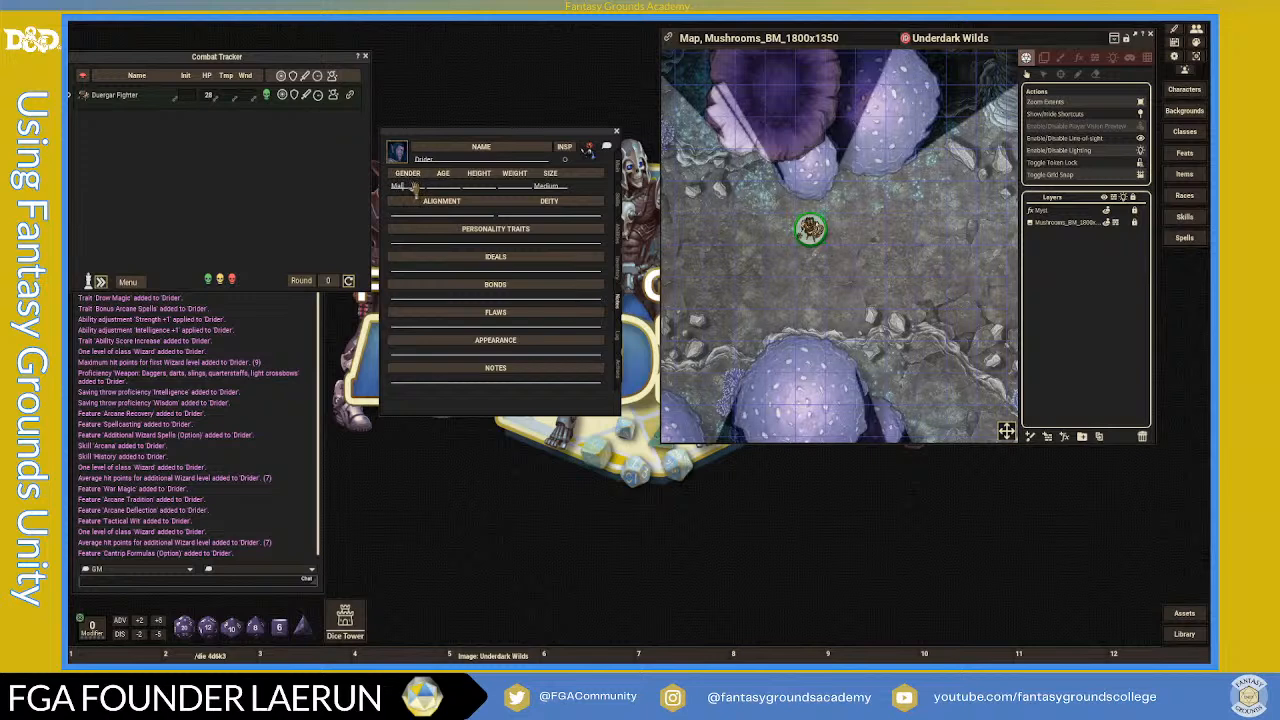
click(455, 214)
text(Neu)
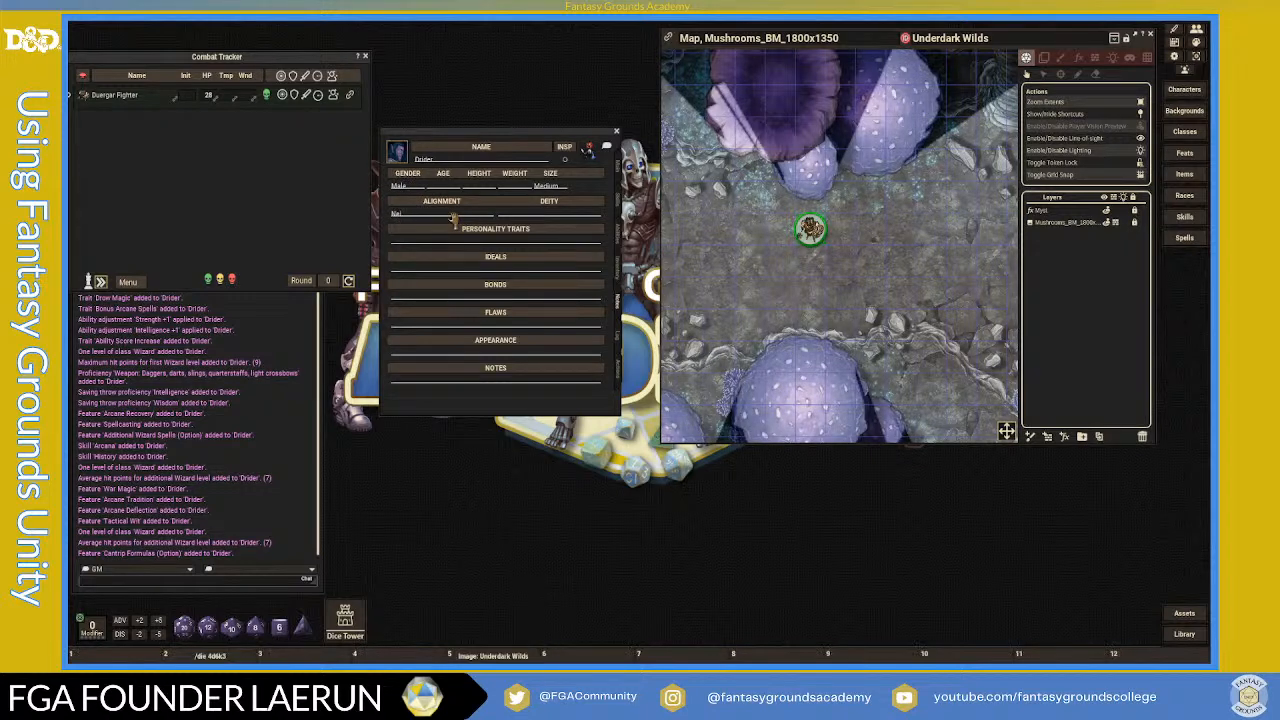
text(t)
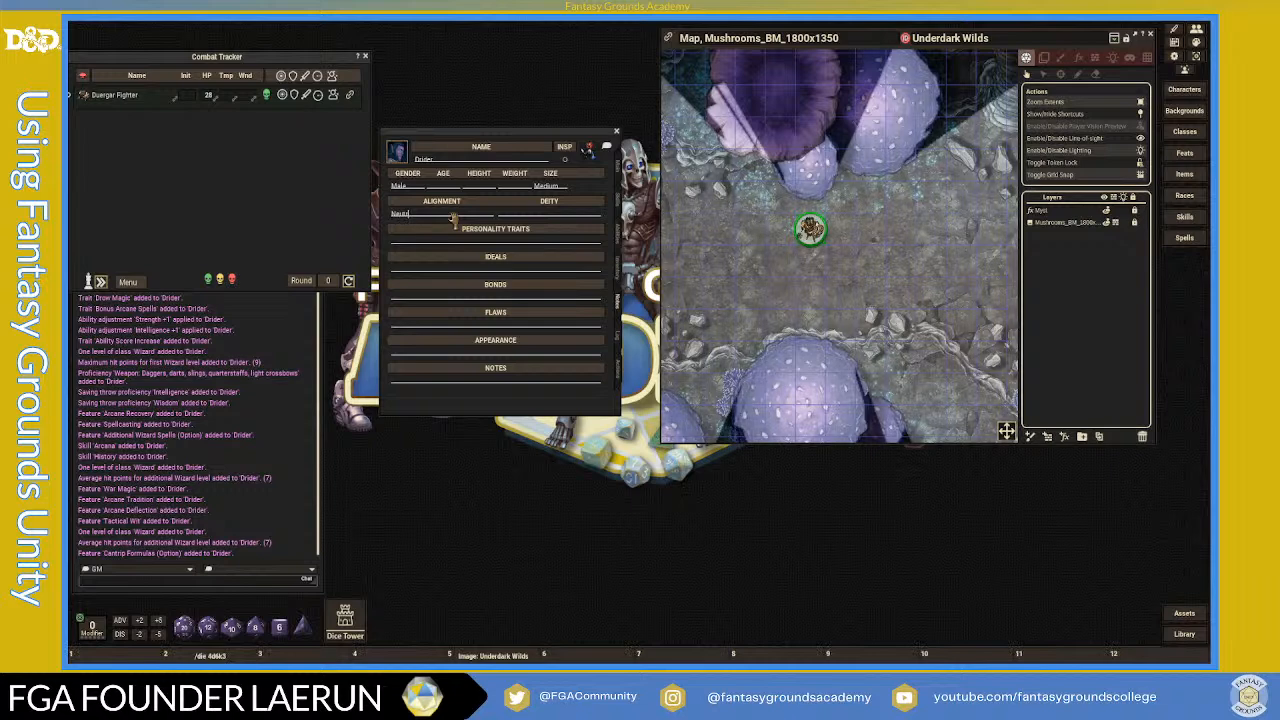
text(ral Evil)
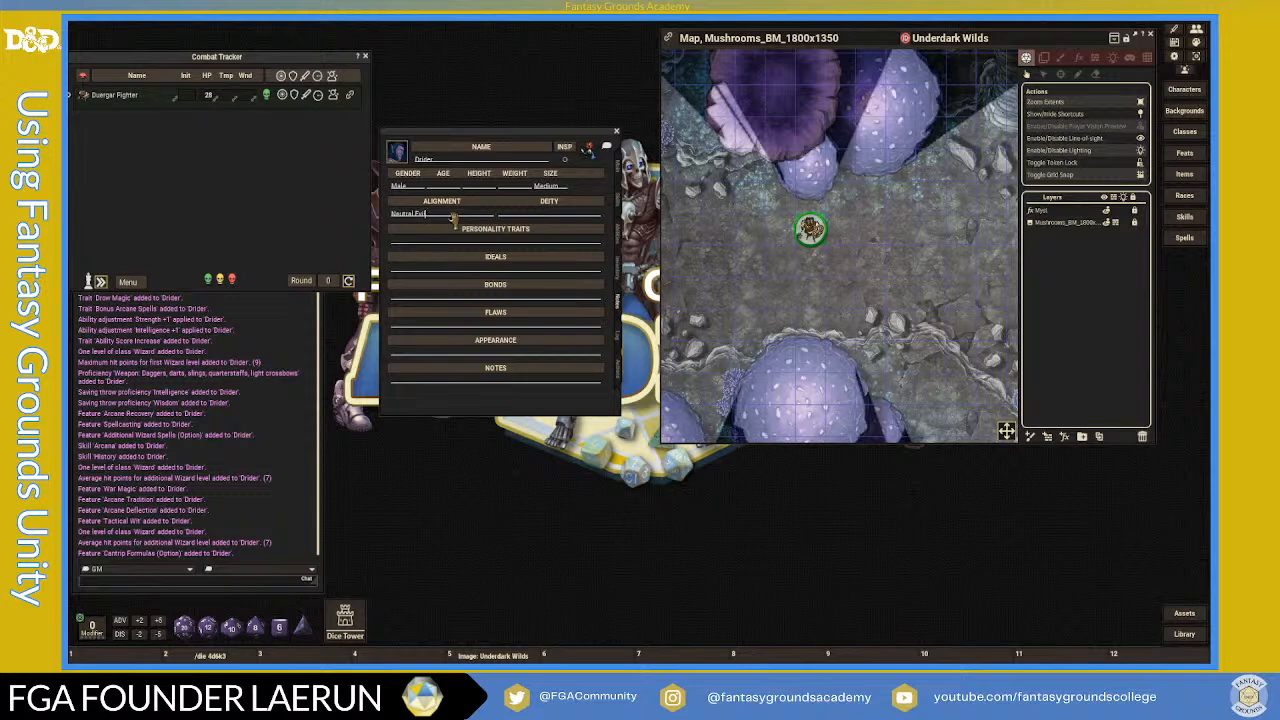
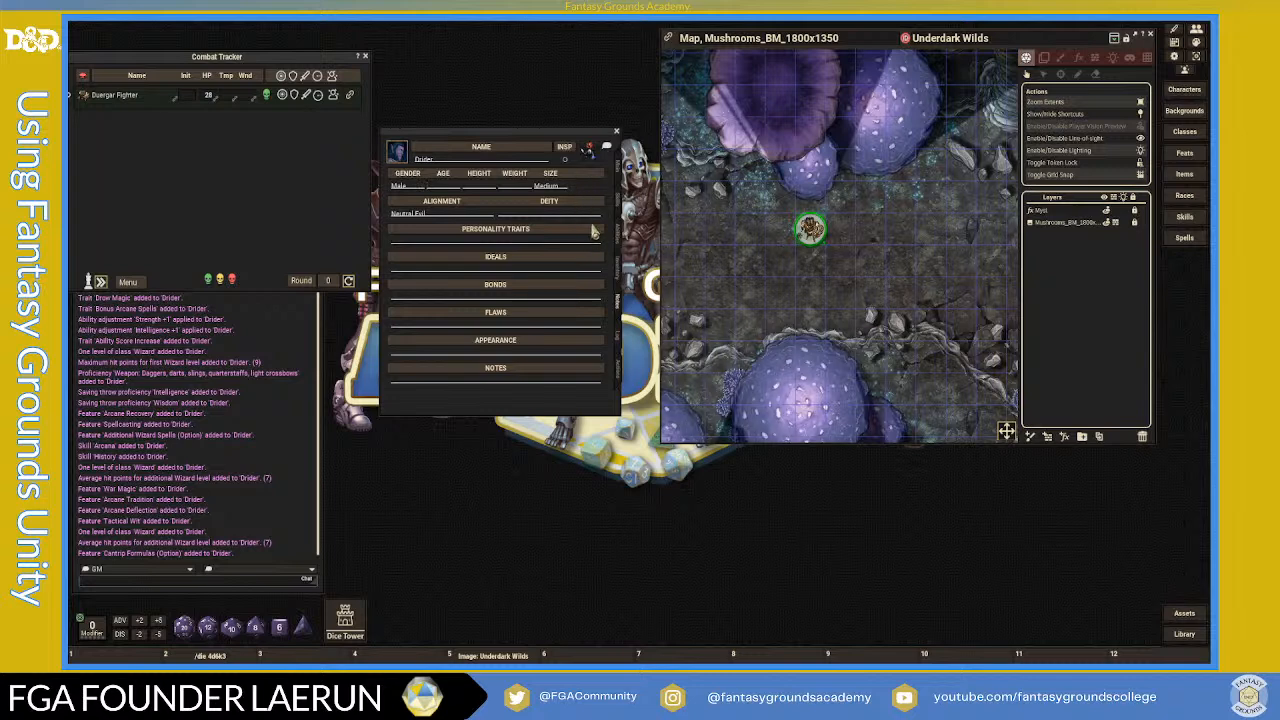
- Look over the Drider's Actions, Skills and Abilities pages, then raise the sheet and return to Actions
click(617, 369)
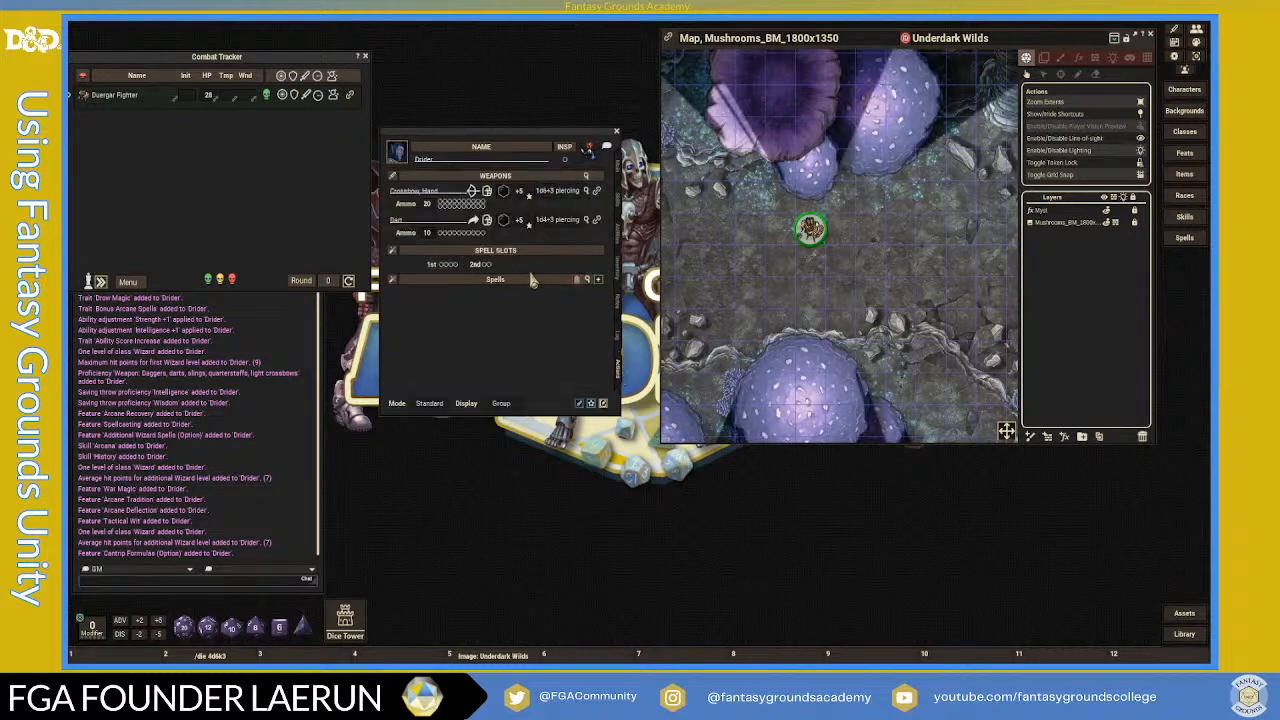
click(620, 200)
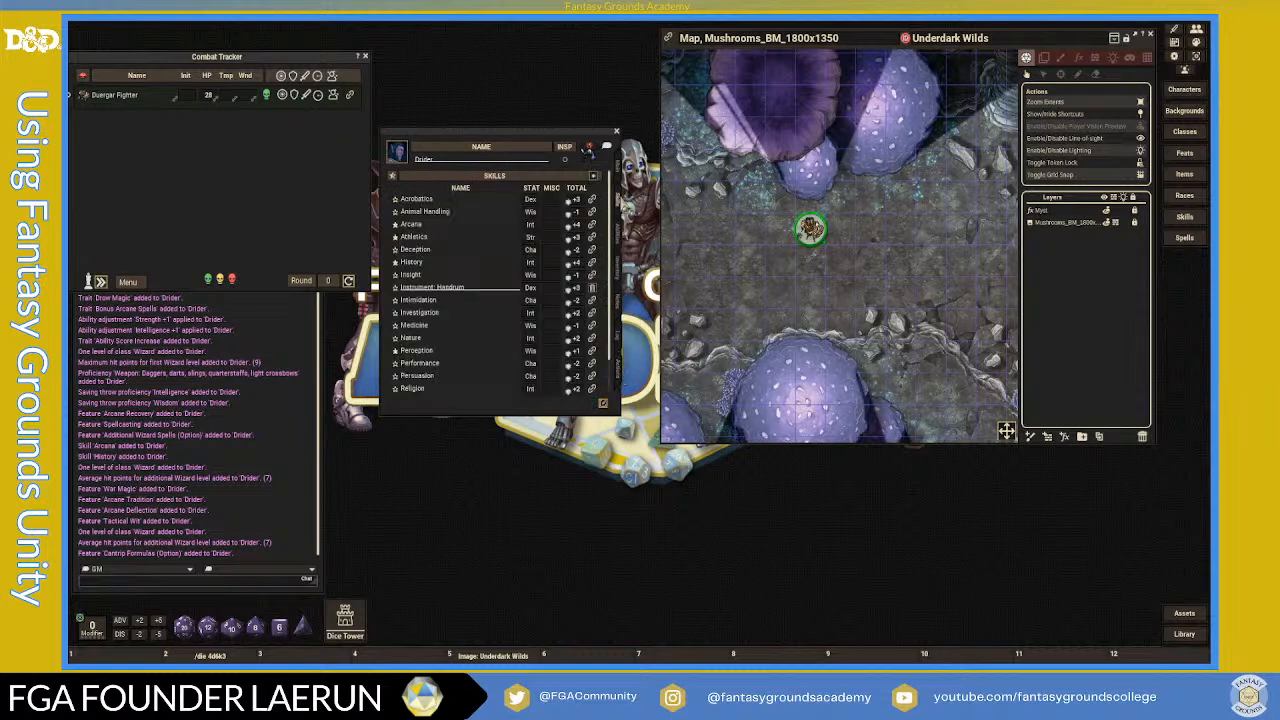
click(621, 238)
scroll(528, 318, down, 3)
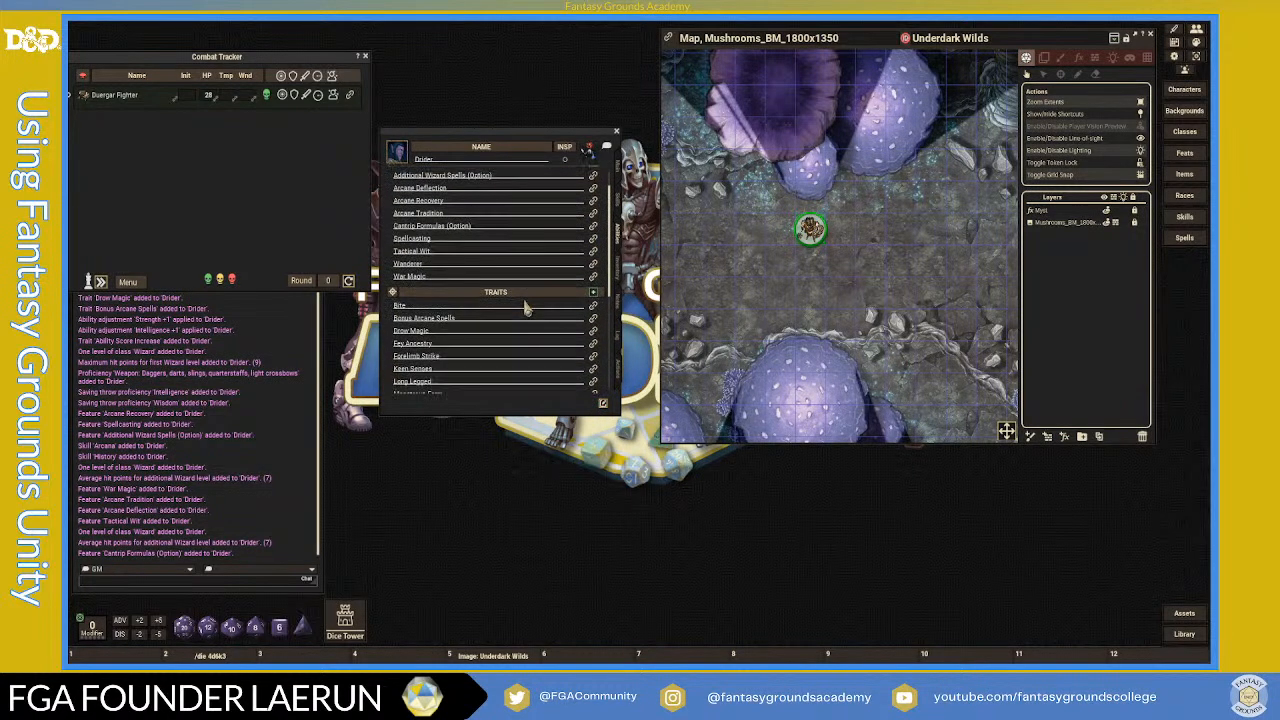
scroll(528, 320, down, 5)
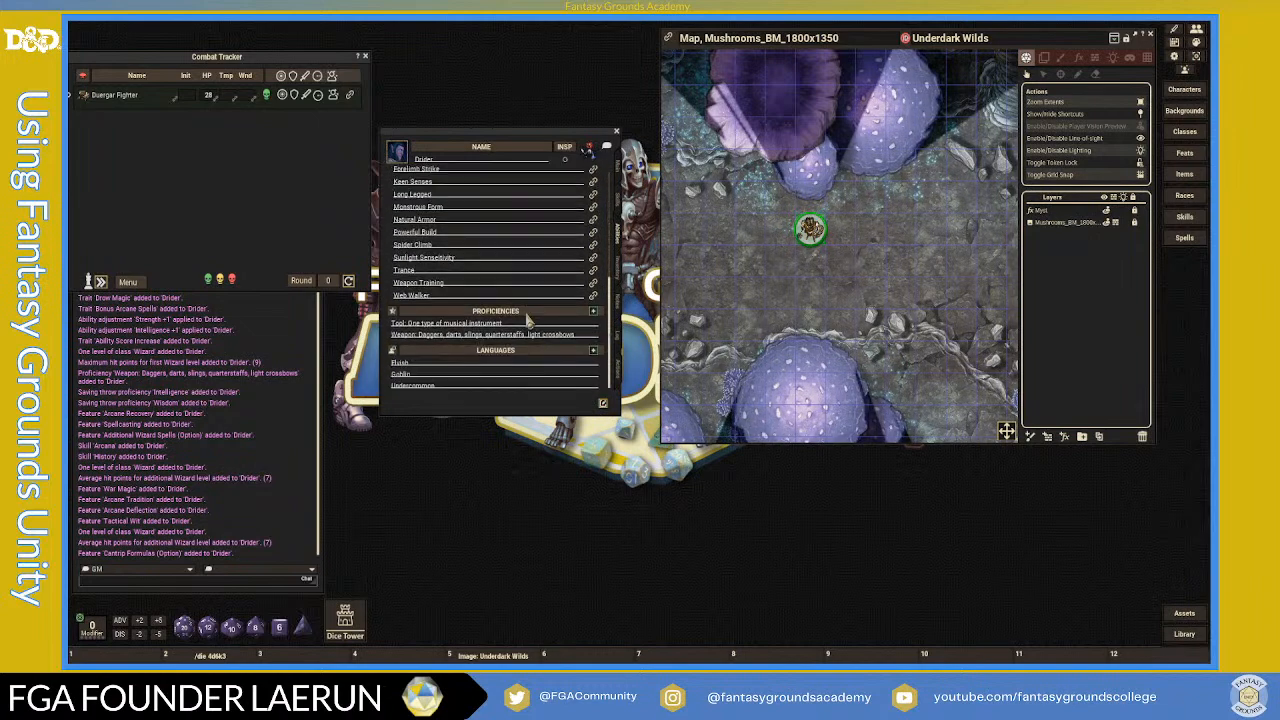
scroll(530, 318, up, 5)
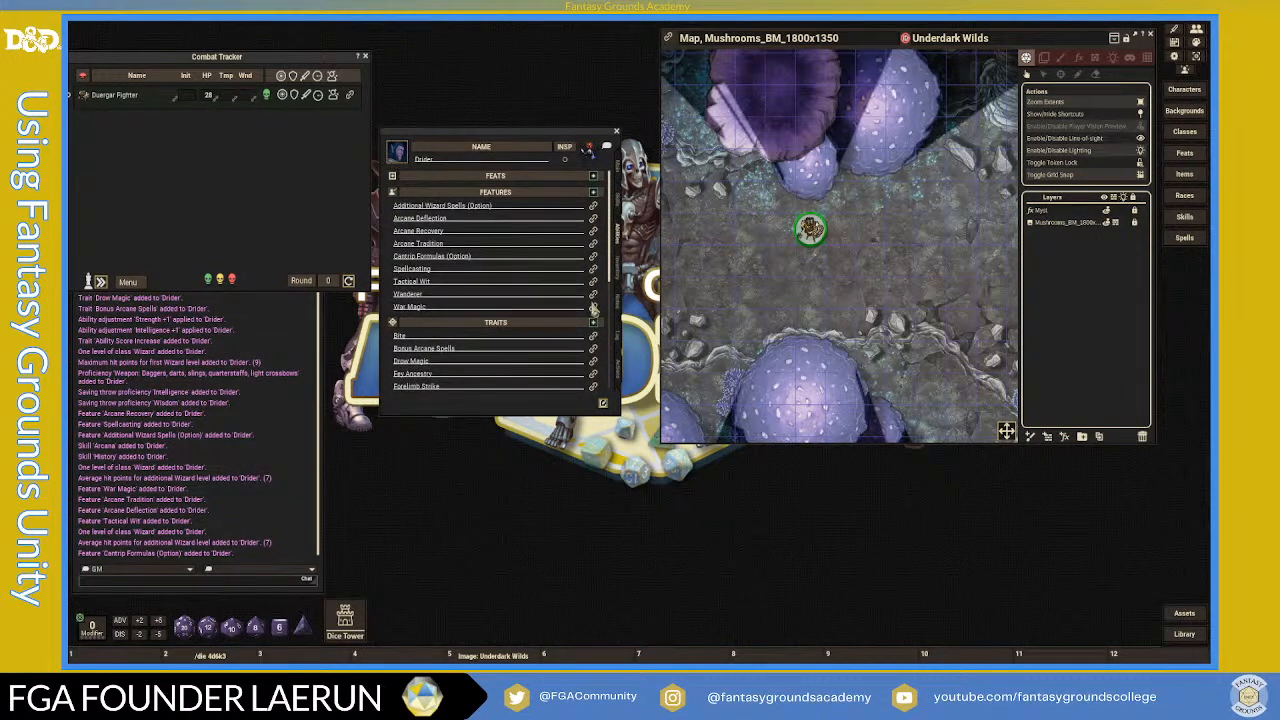
drag(523, 123, 520, 52)
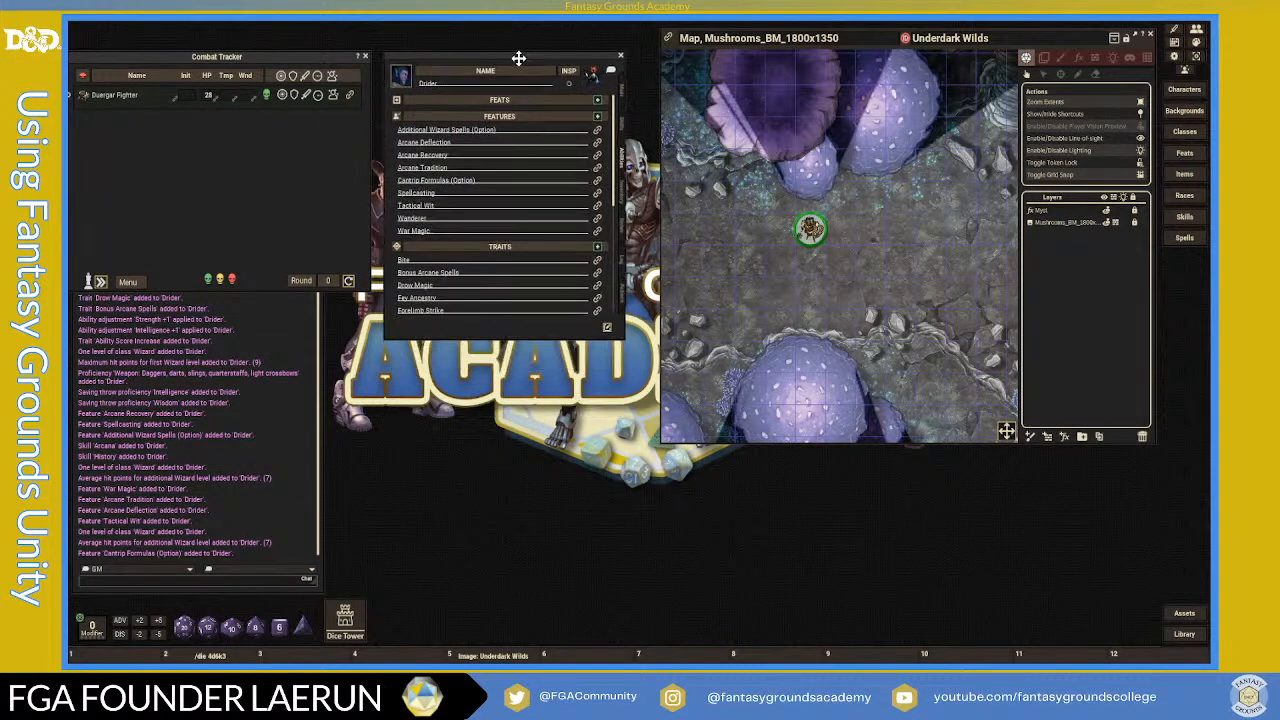
click(621, 290)
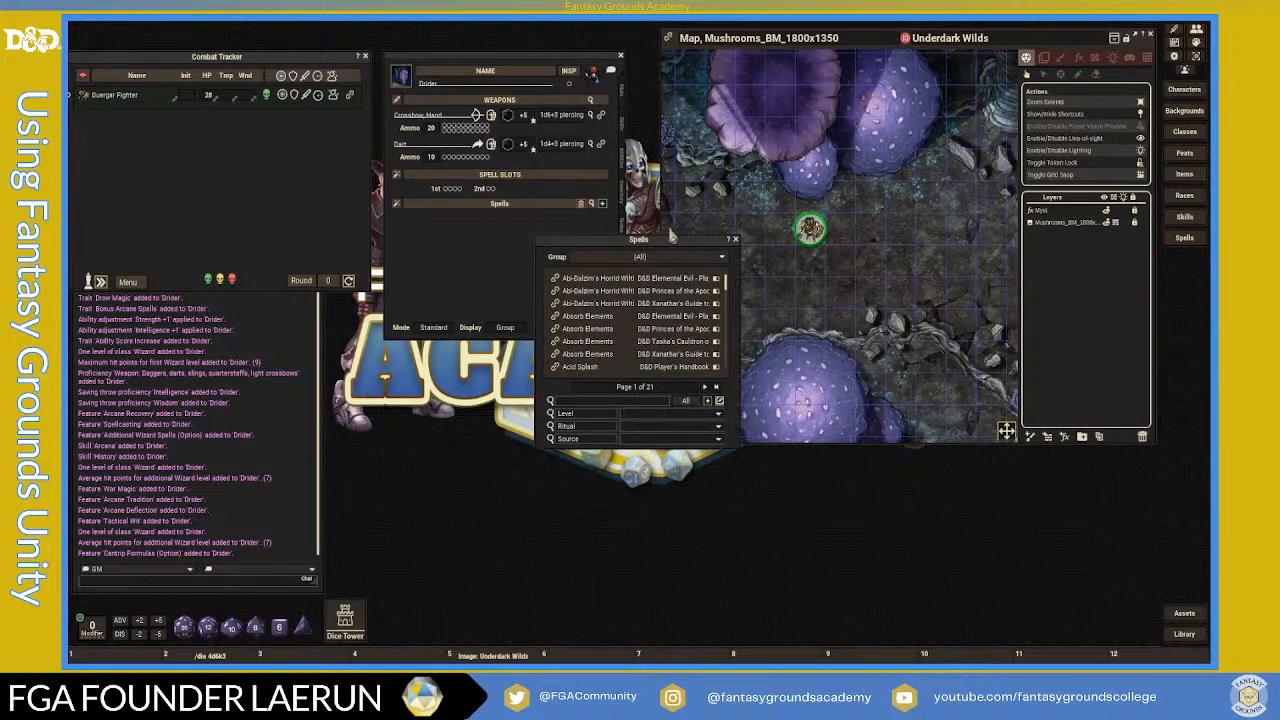
- Bring the spell list over the map and filter it to level 0 Wizard spells
click(743, 241)
drag(603, 246, 756, 143)
click(872, 312)
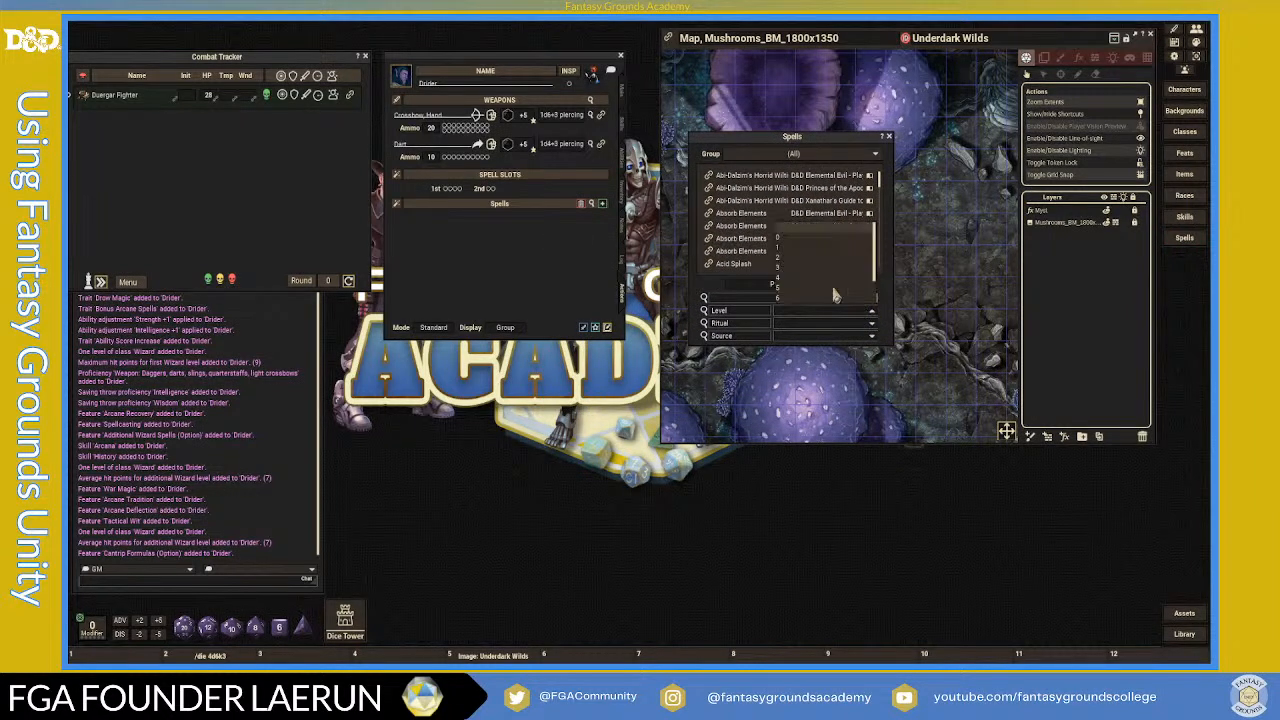
click(777, 236)
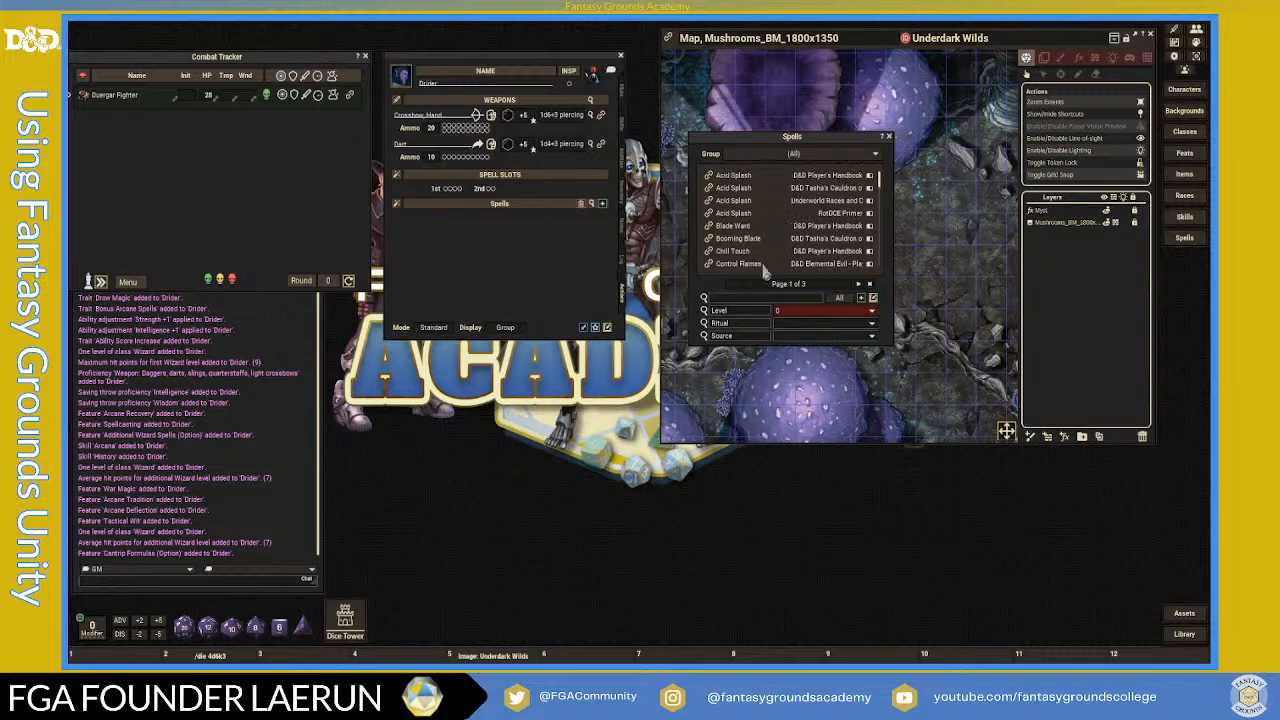
click(871, 340)
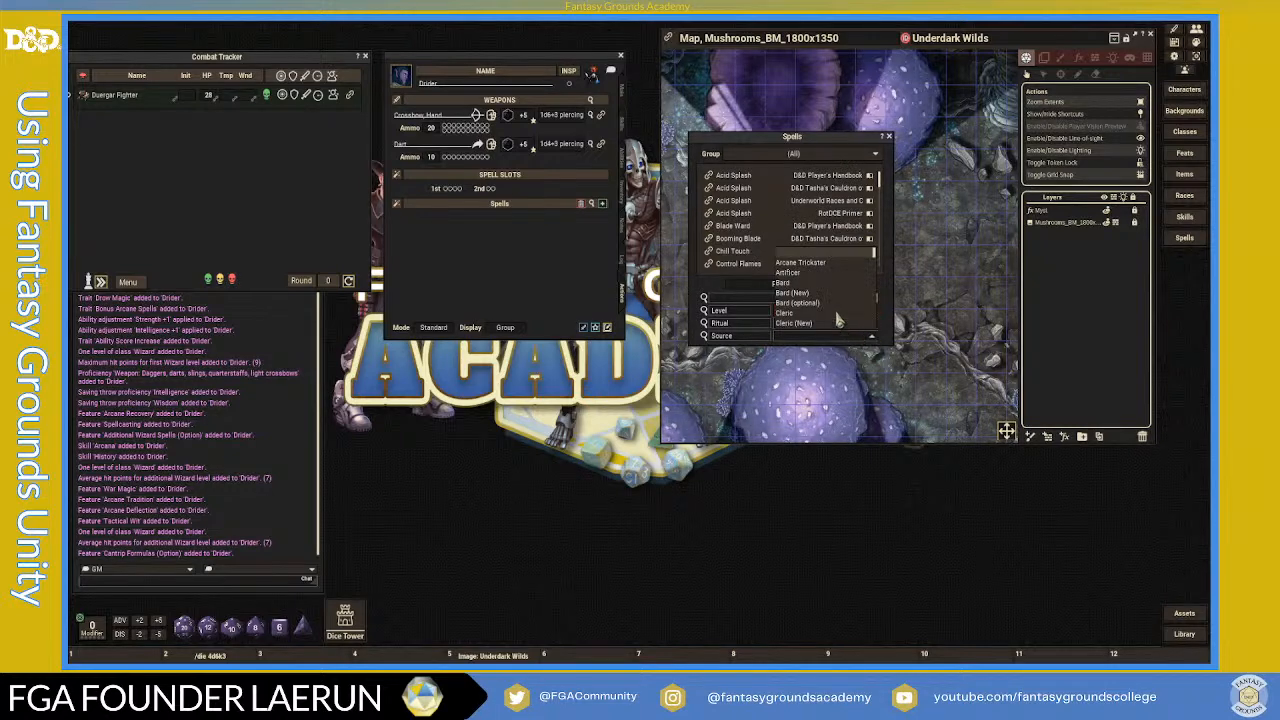
scroll(823, 300, down, 3)
scroll(823, 318, down, 10)
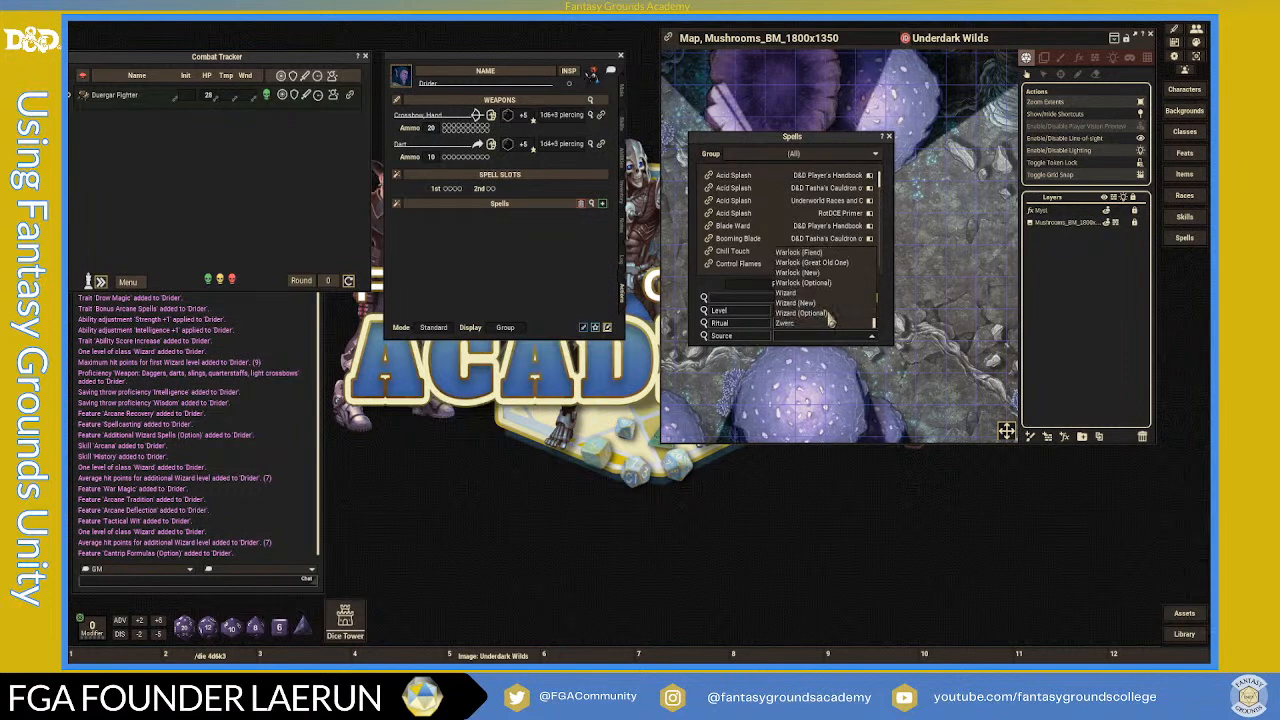
click(790, 293)
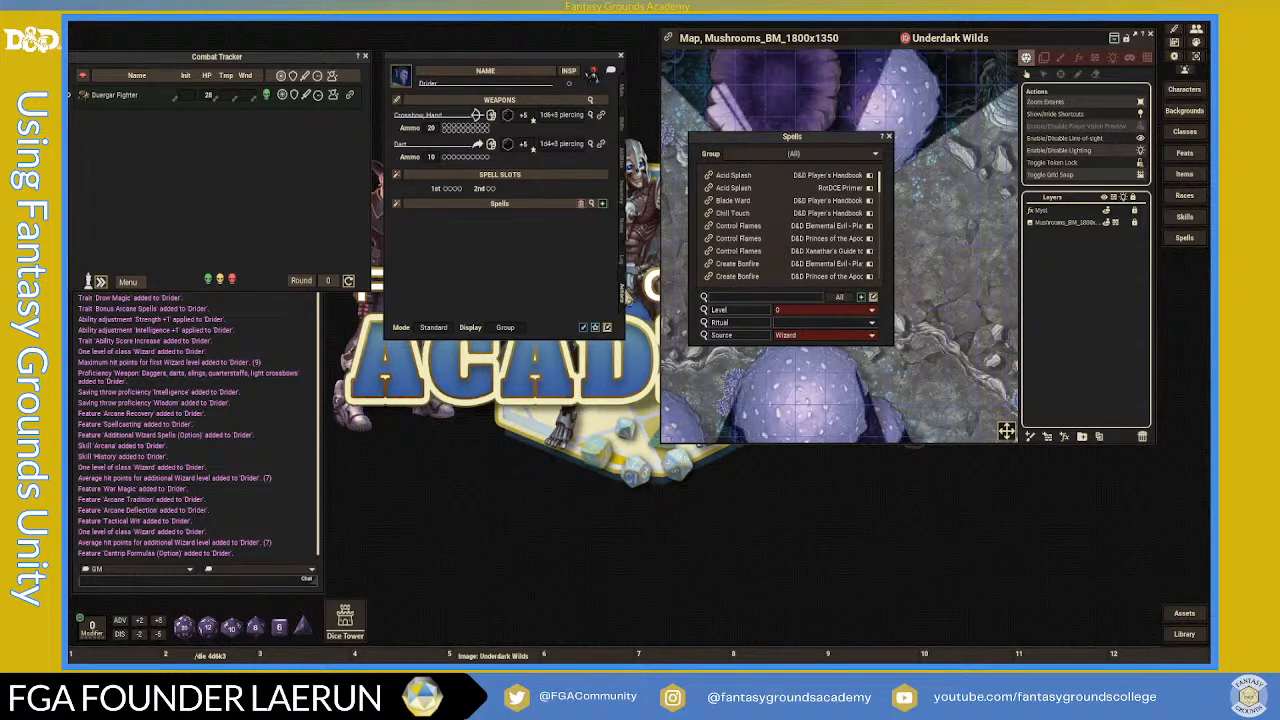
- Nudge the character sheet left and show the Drider's Main page with its Wizard 3 class
scroll(782, 258, down, 3)
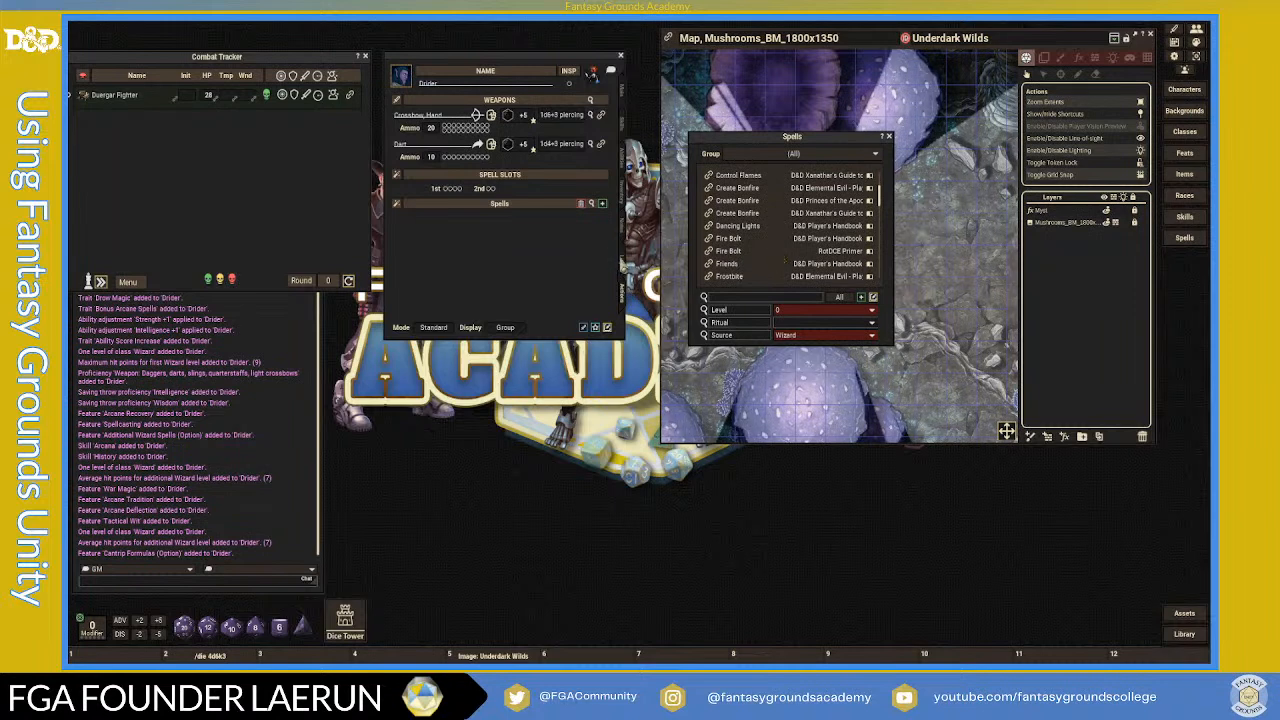
drag(589, 58, 570, 60)
click(605, 97)
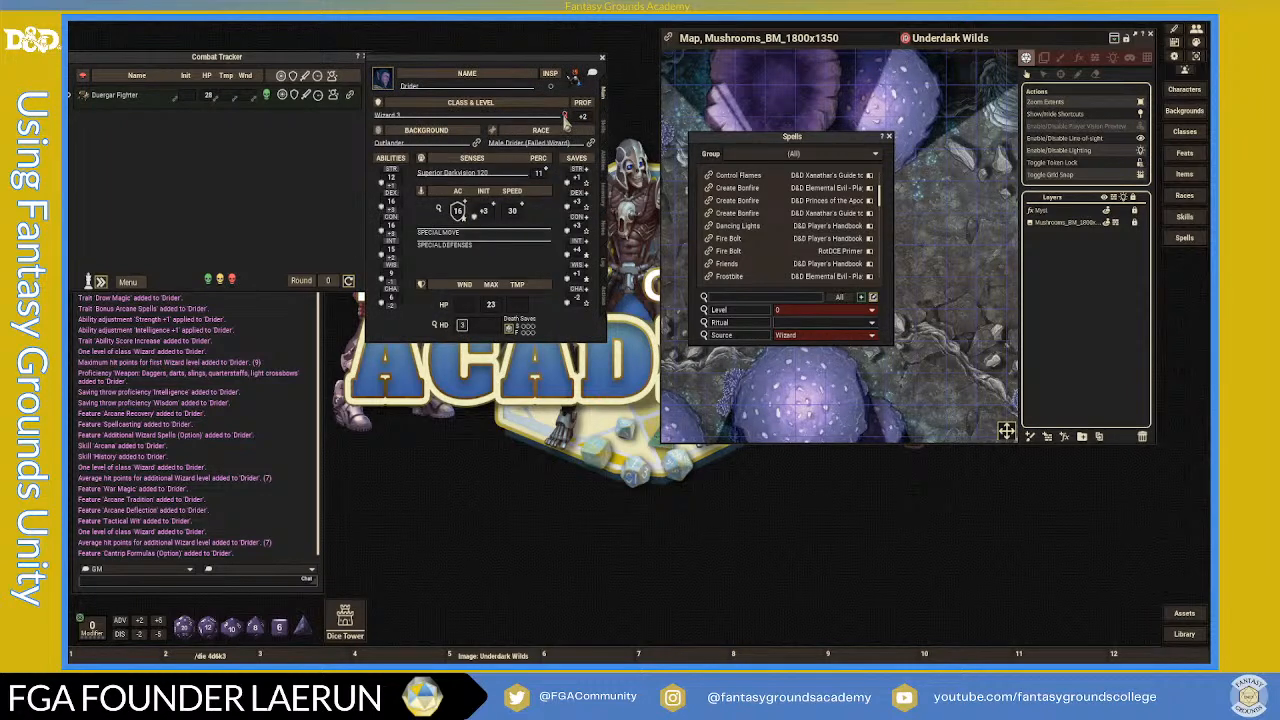
- Open the Wizard class record from the Drider's Class & Level details, then close those details
click(564, 116)
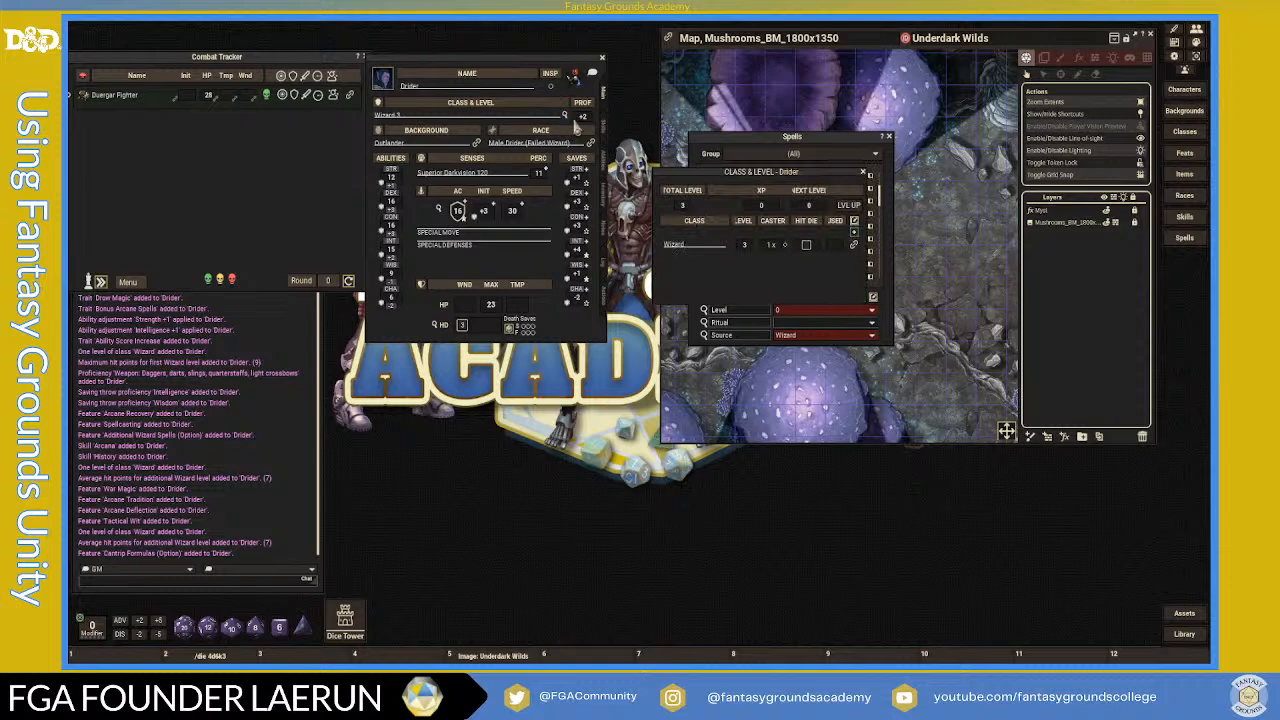
click(855, 250)
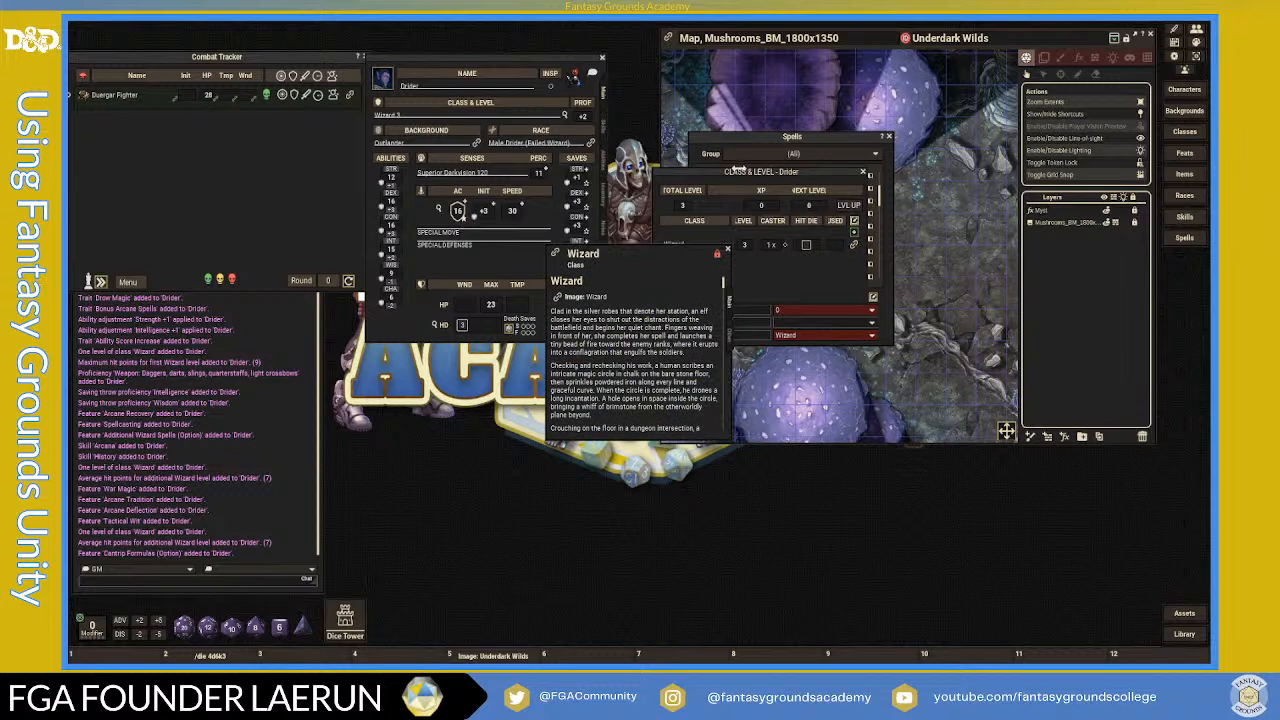
click(863, 172)
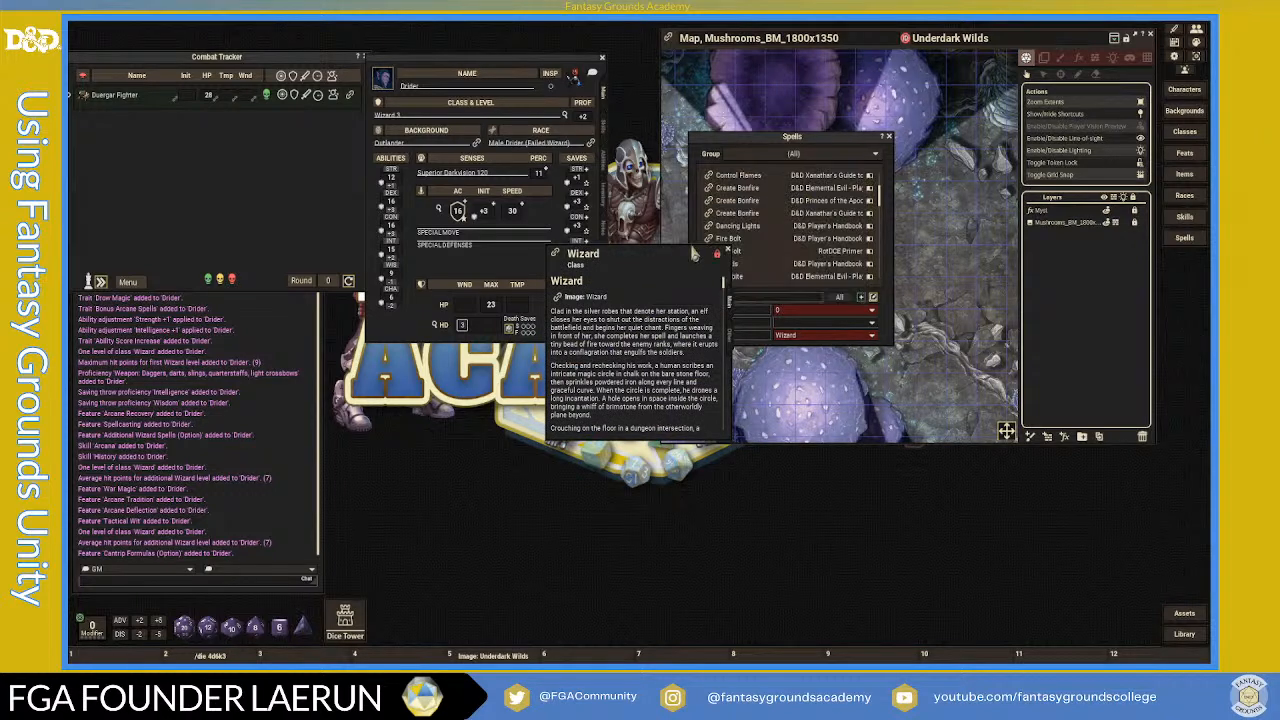
- Place and enlarge the Wizard description over the map, scrolled to The Wizard level table
drag(640, 256, 1013, 66)
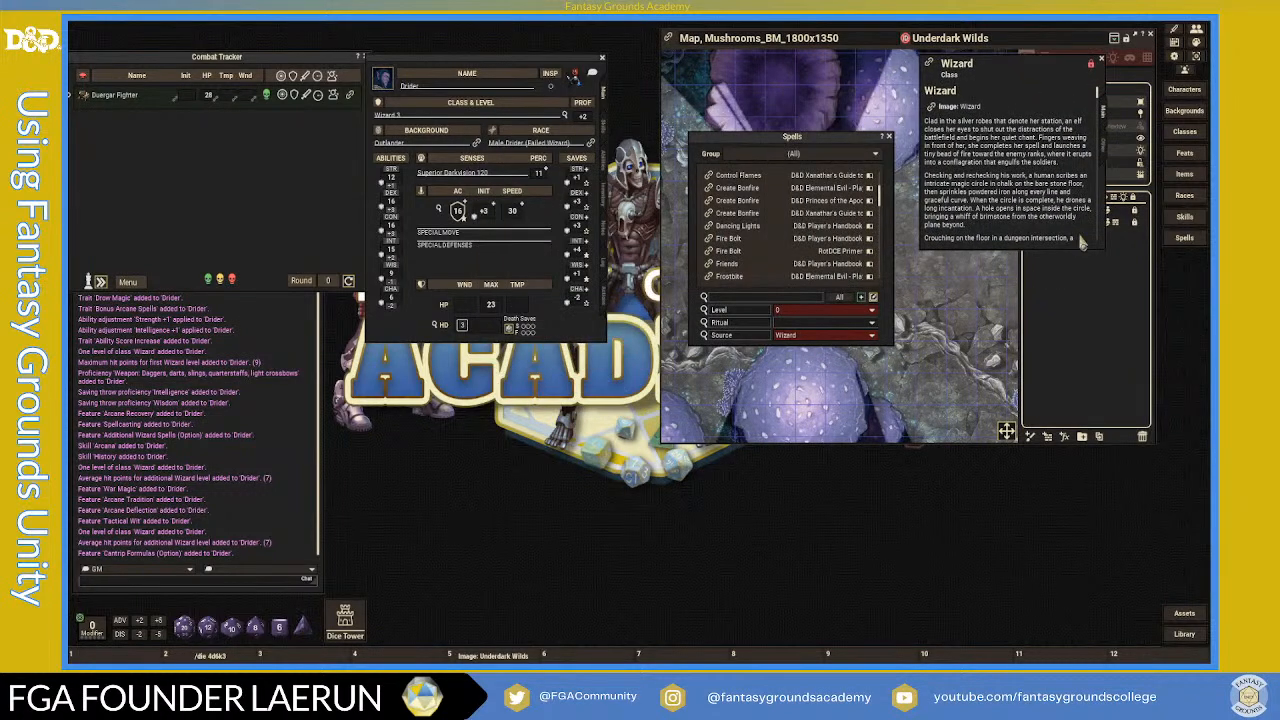
drag(1080, 254, 1094, 592)
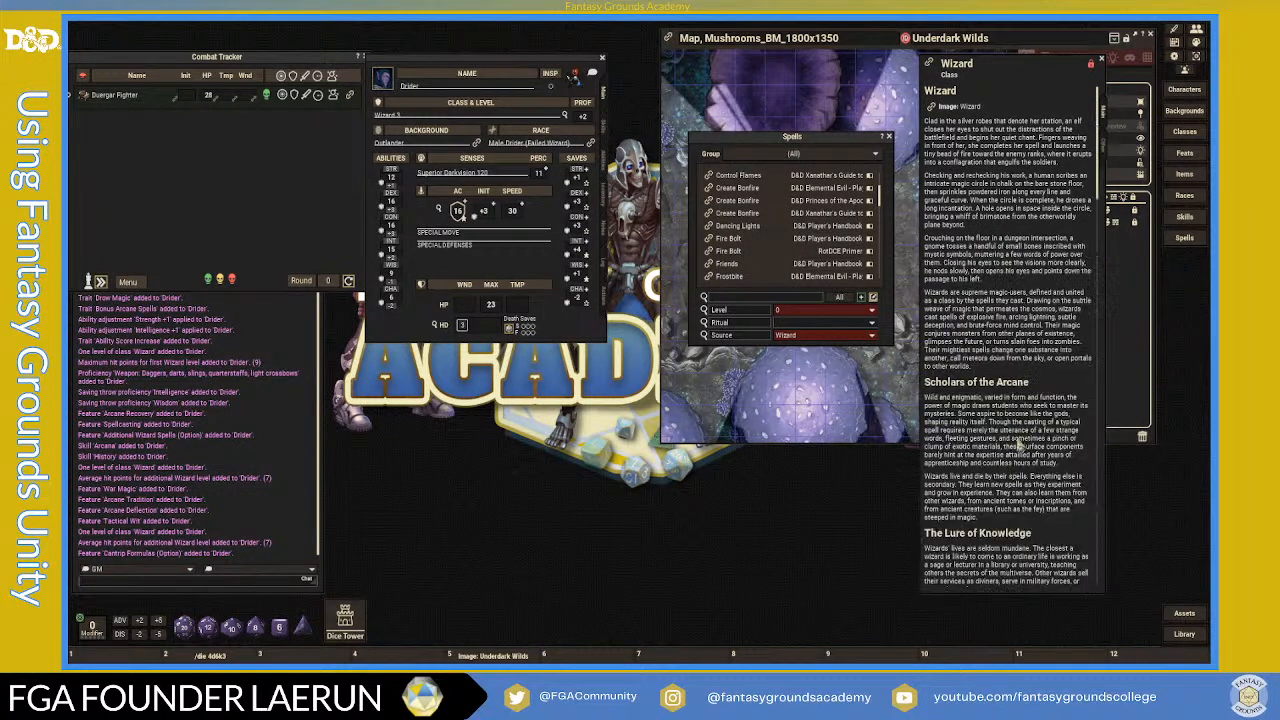
scroll(1020, 441, down, 10)
scroll(1016, 467, down, 10)
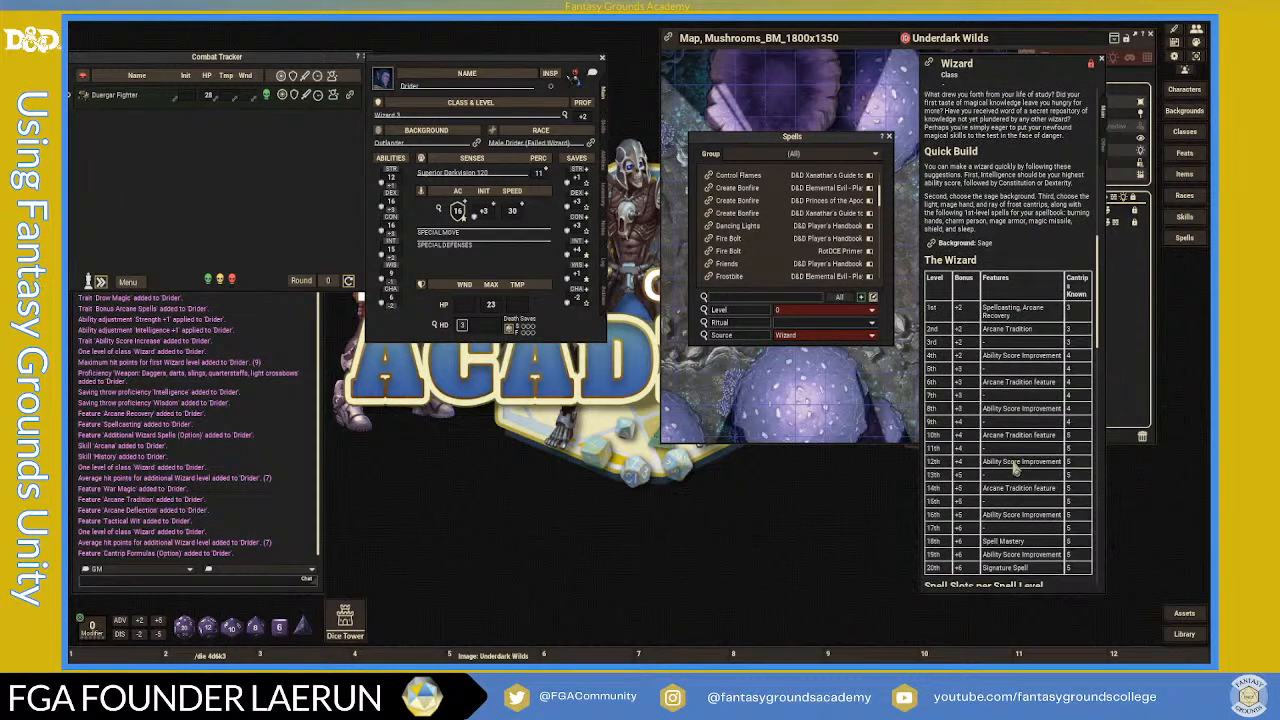
scroll(1016, 467, down, 1)
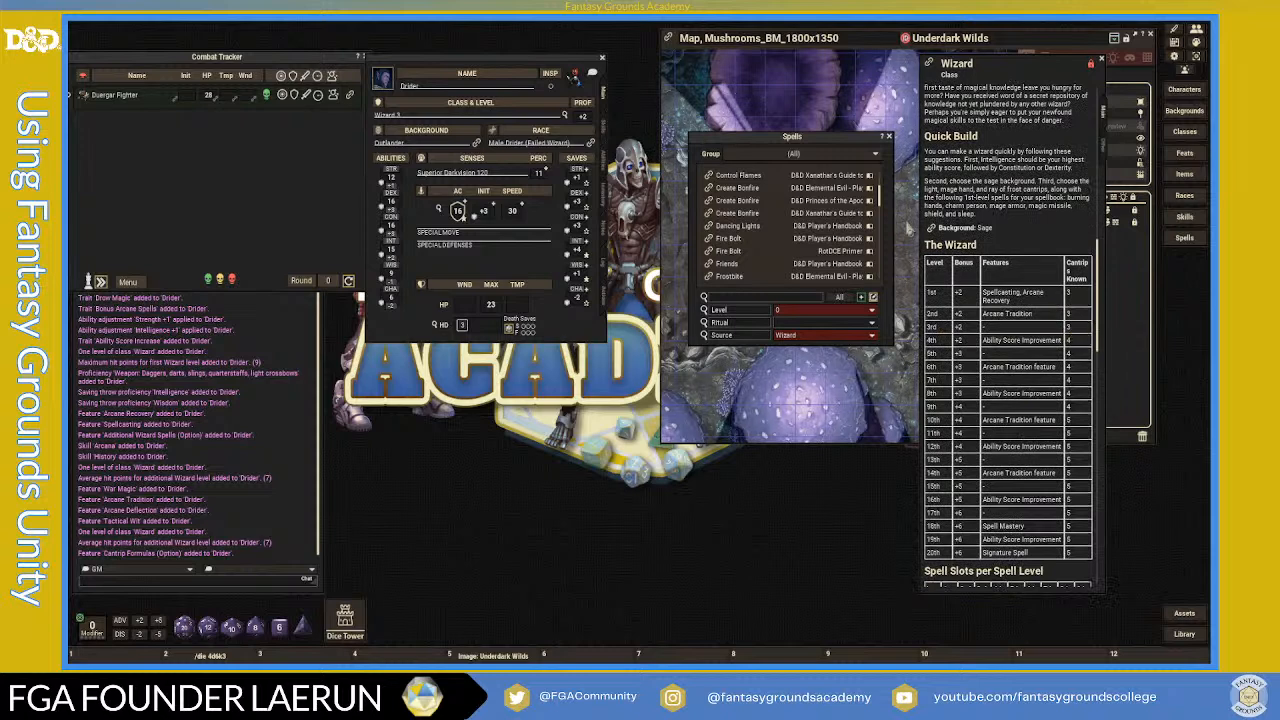
drag(838, 150, 778, 108)
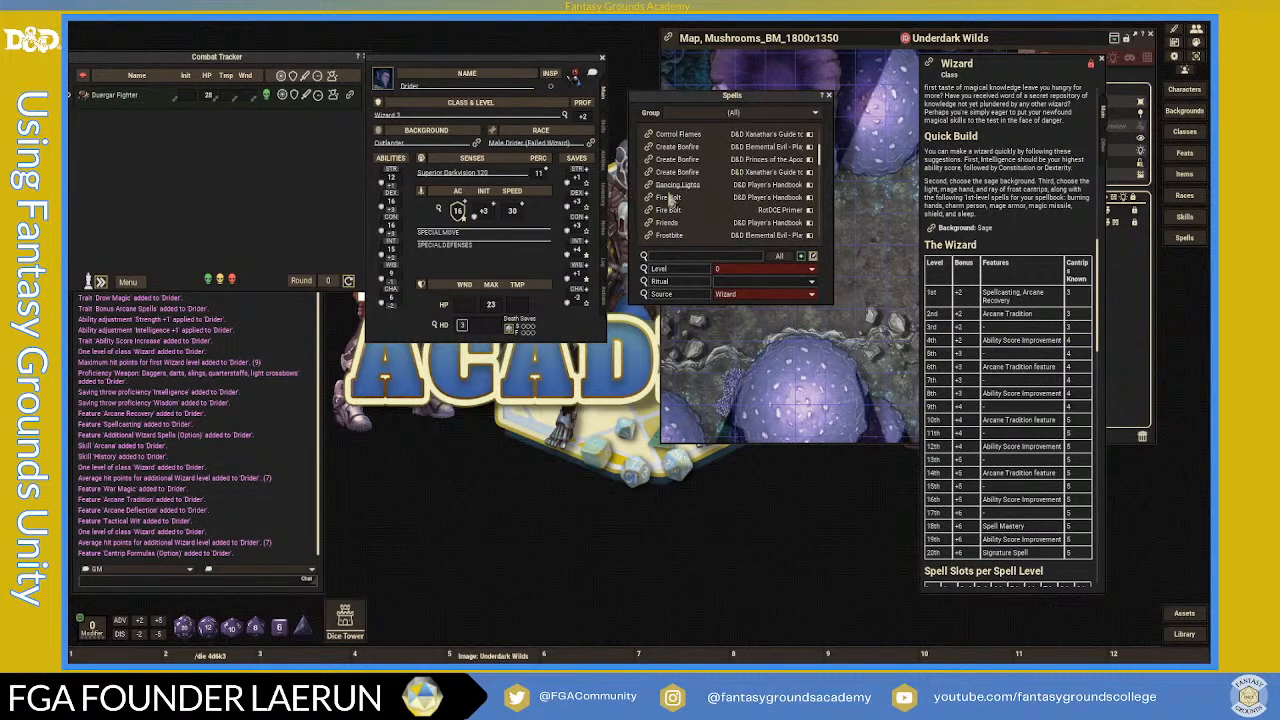
- Return to the Actions page and add Fire Bolt to the Drider's cantrips
click(605, 299)
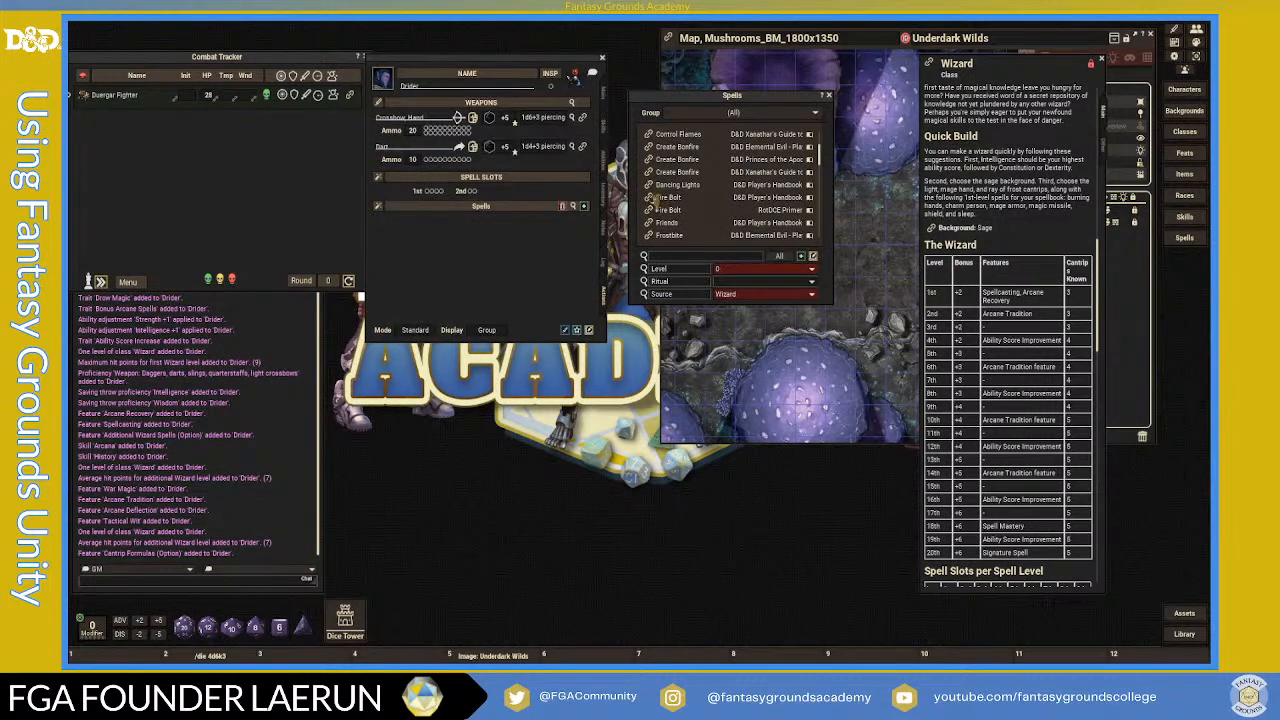
drag(486, 192, 490, 207)
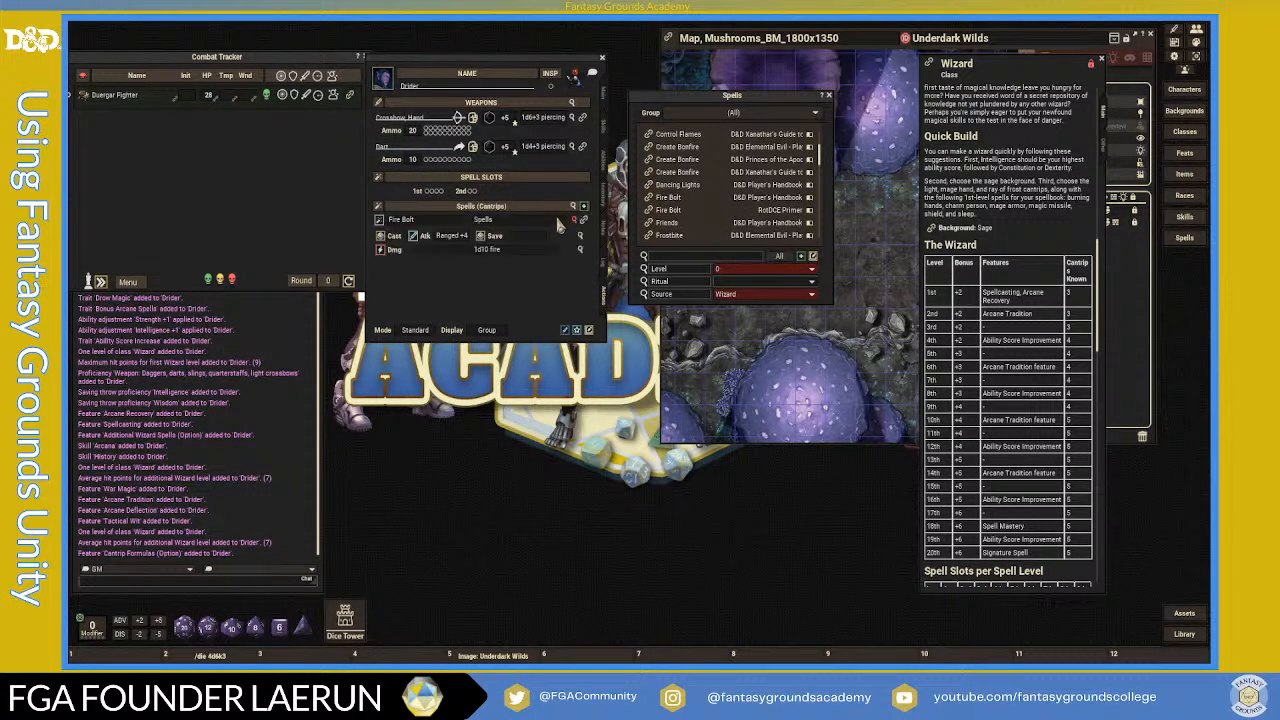
scroll(698, 232, down, 3)
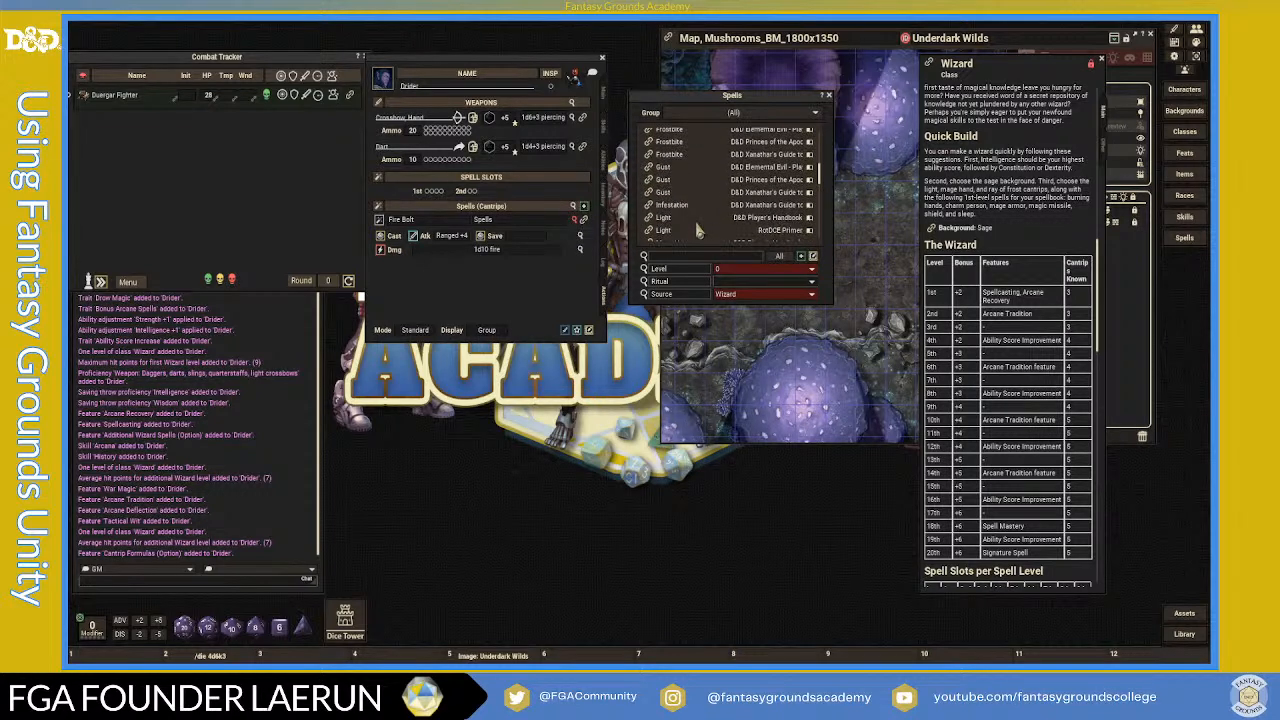
scroll(698, 232, down, 1)
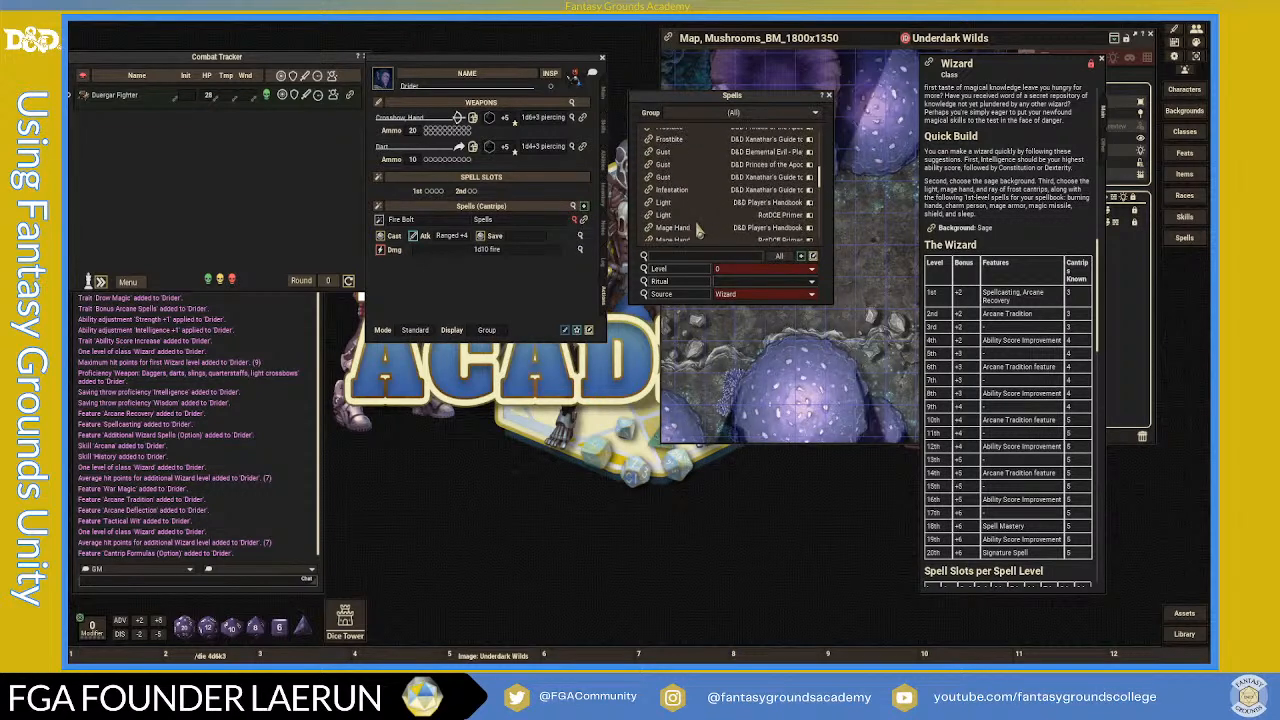
scroll(698, 232, down, 1)
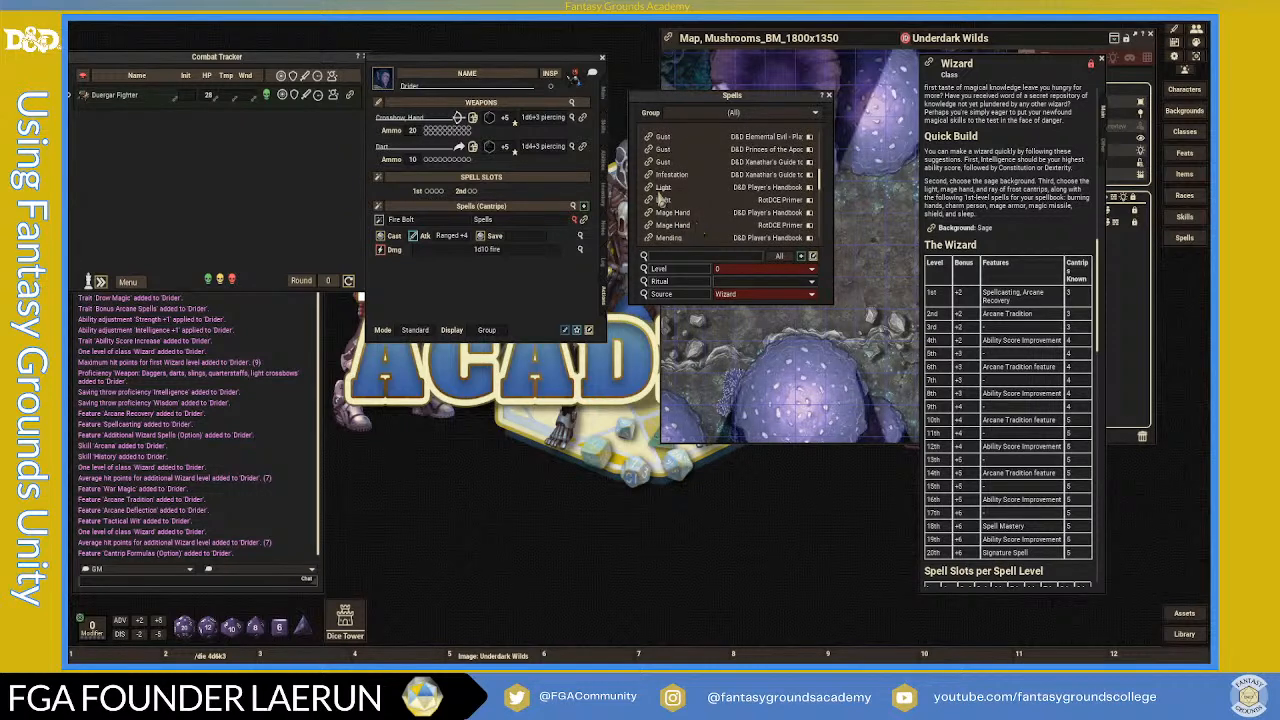
- Read through the Infestation cantrip's description
click(650, 176)
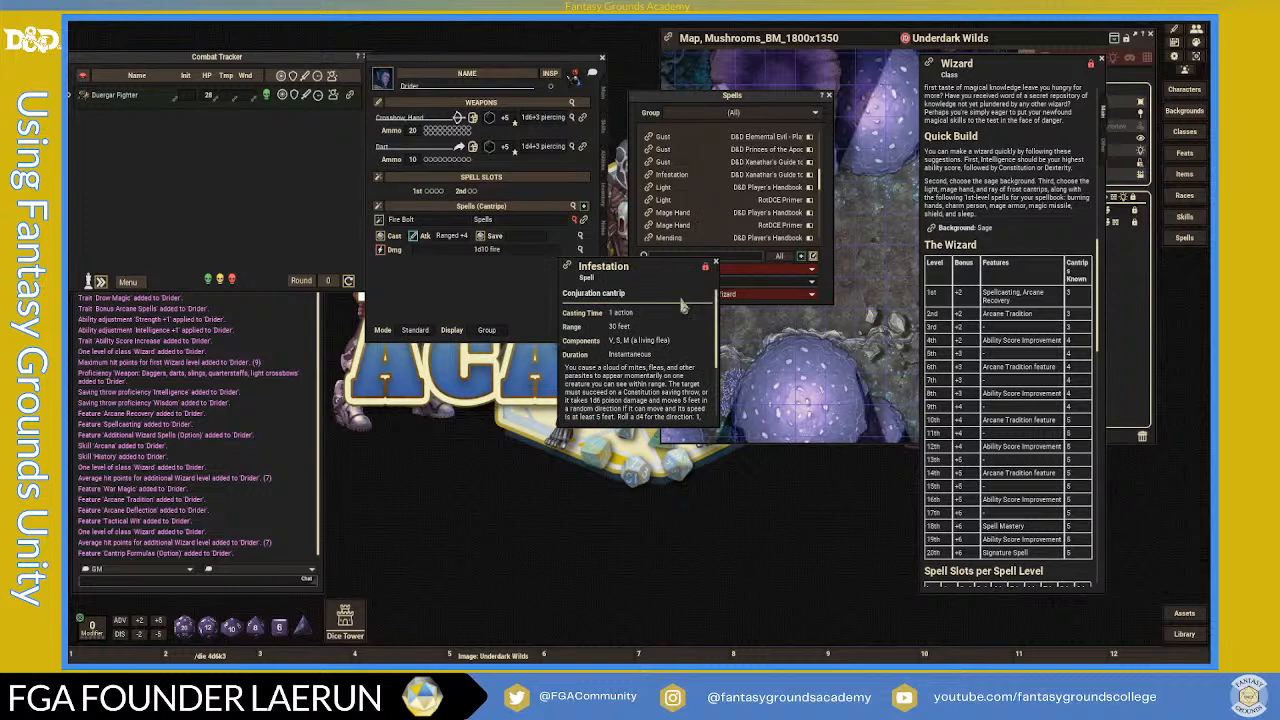
scroll(686, 335, down, 1)
scroll(691, 358, down, 3)
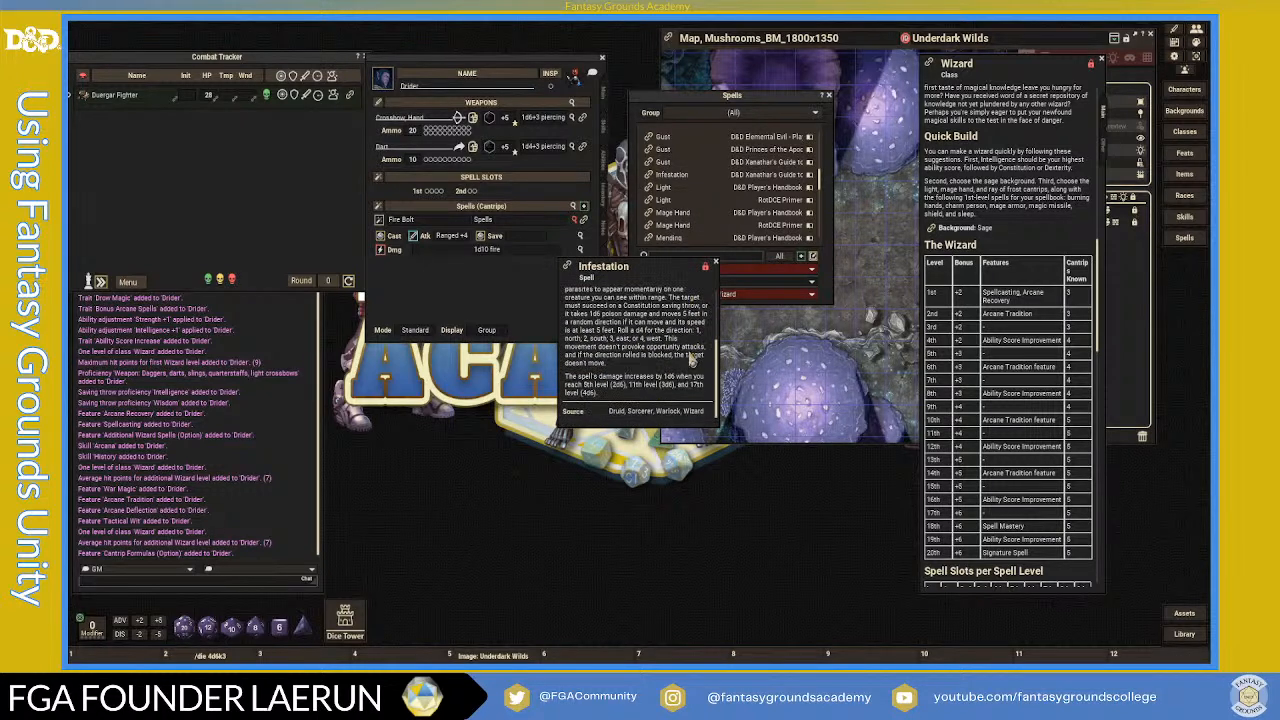
scroll(691, 358, up, 1)
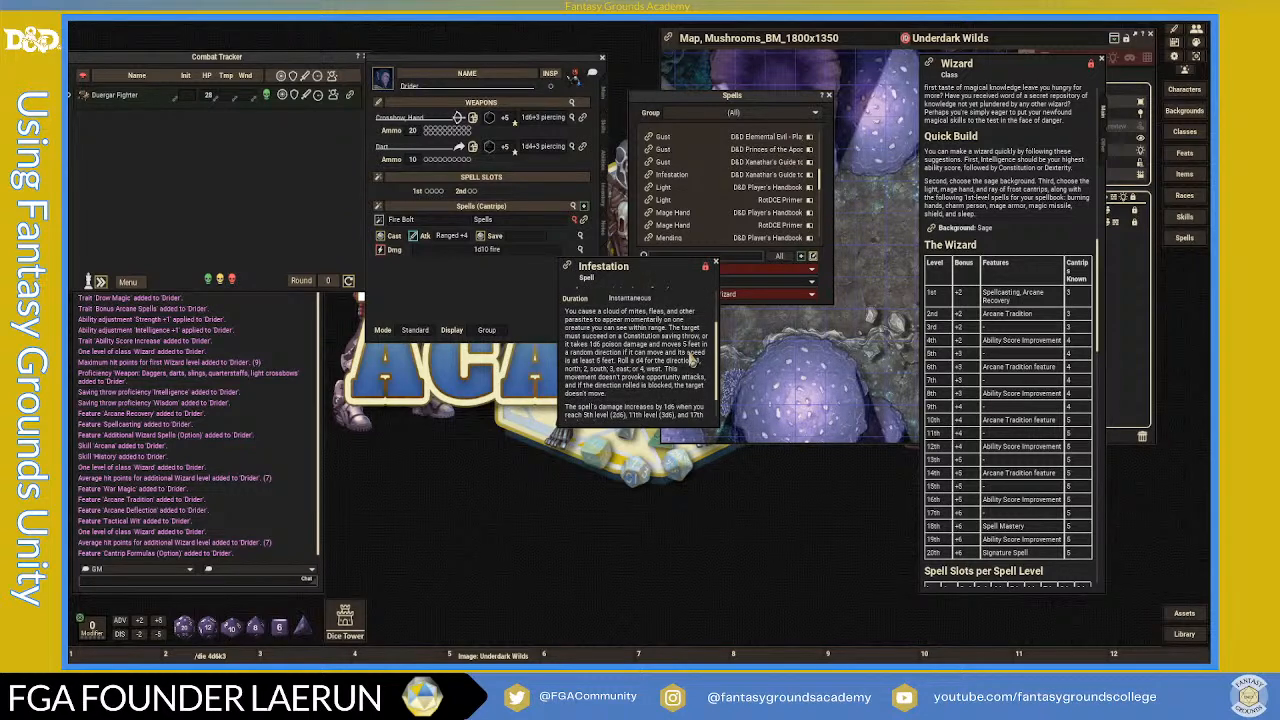
scroll(692, 359, up, 3)
scroll(691, 358, down, 1)
scroll(691, 358, down, 1)
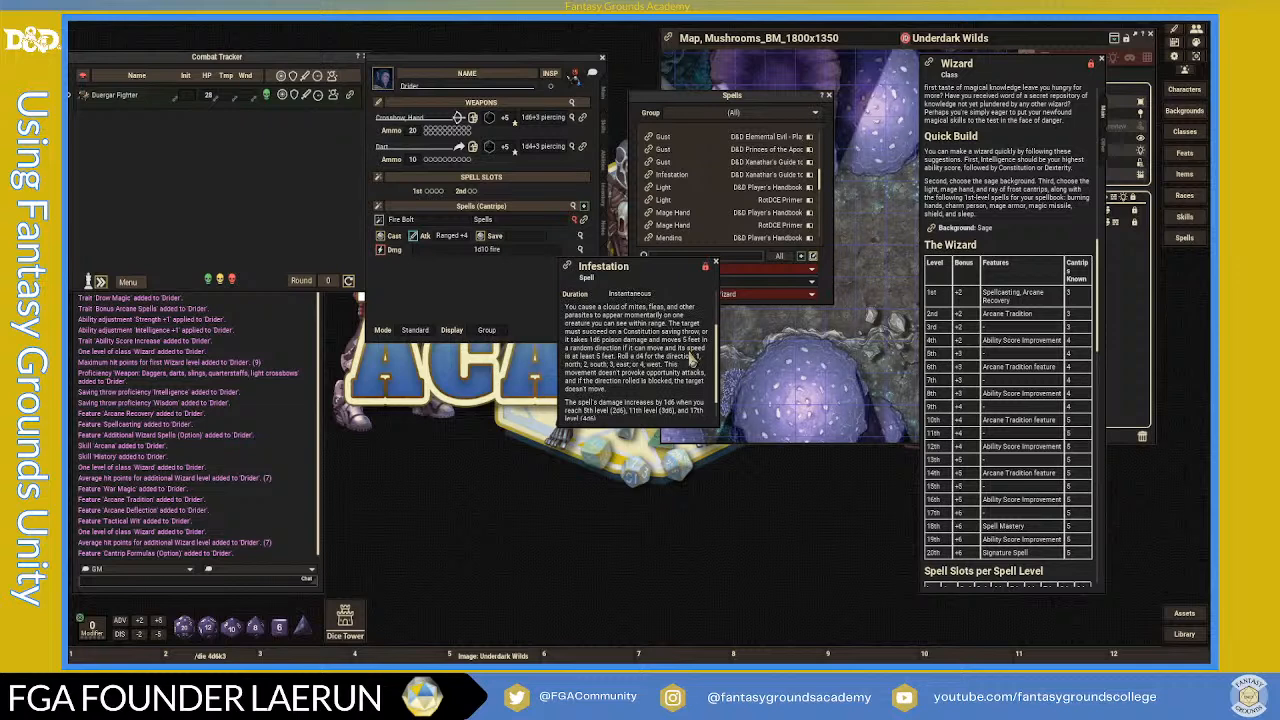
scroll(691, 359, down, 1)
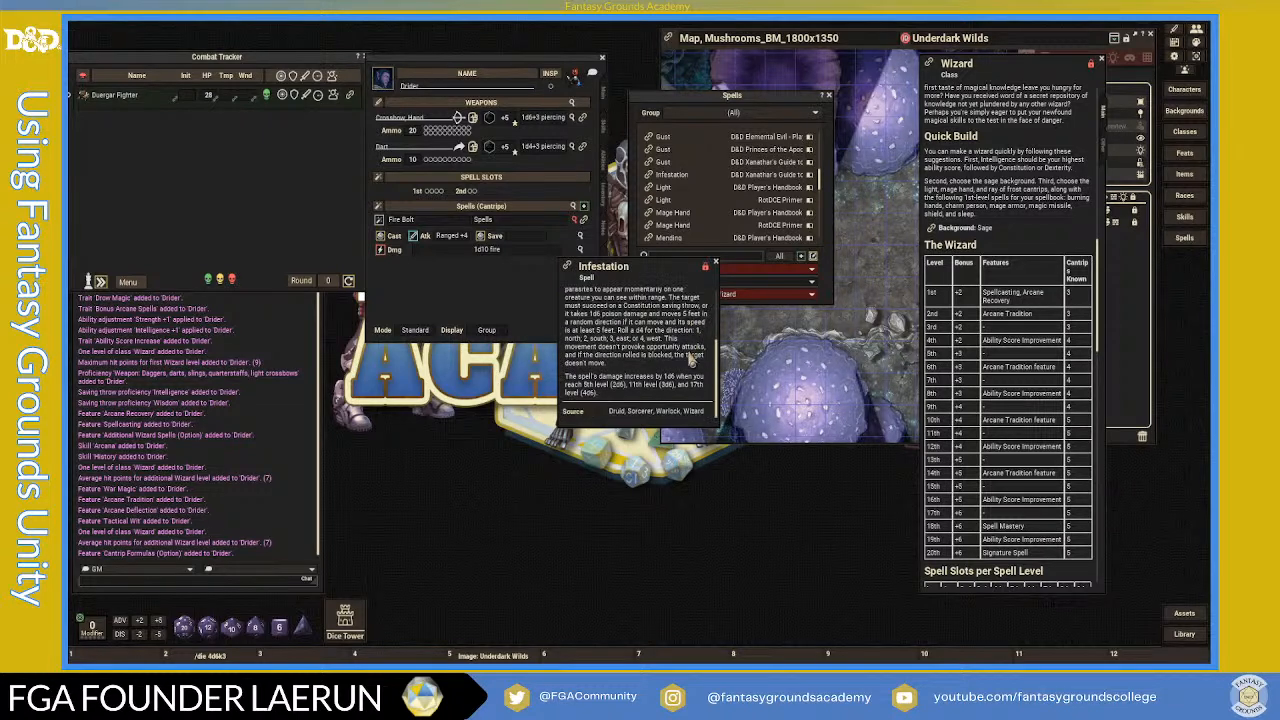
scroll(691, 359, up, 2)
scroll(691, 358, up, 1)
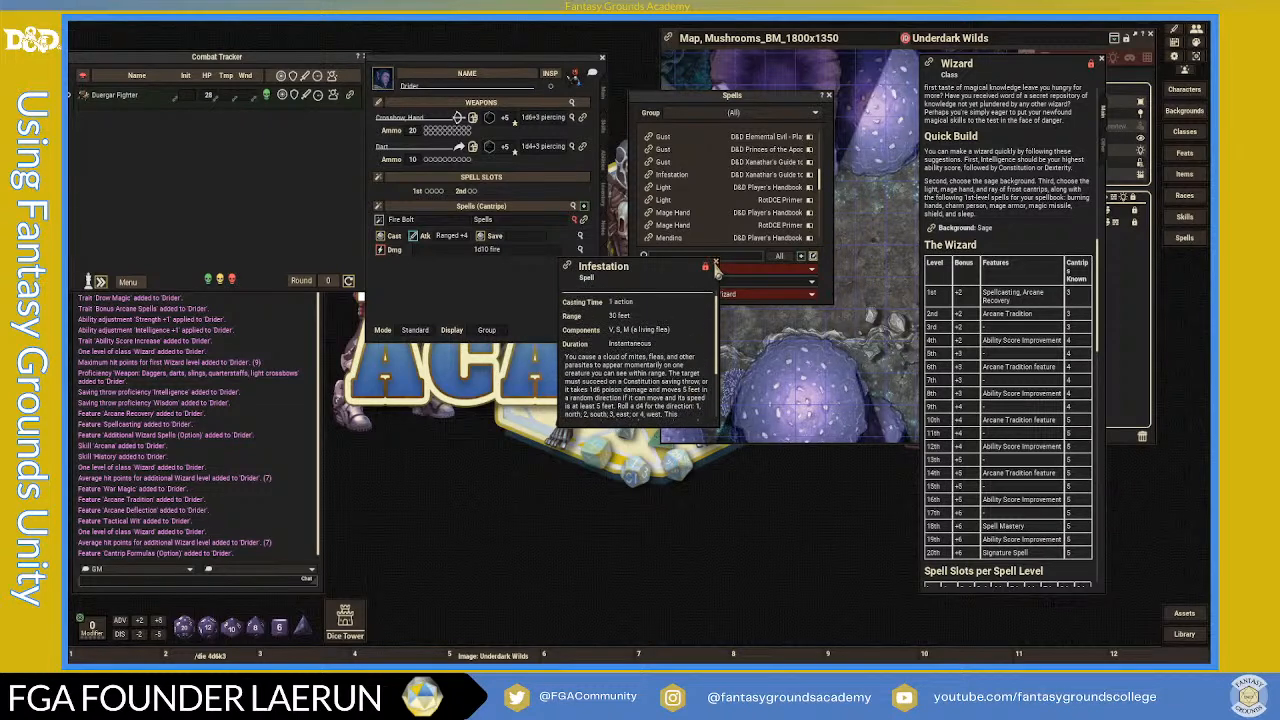
click(715, 268)
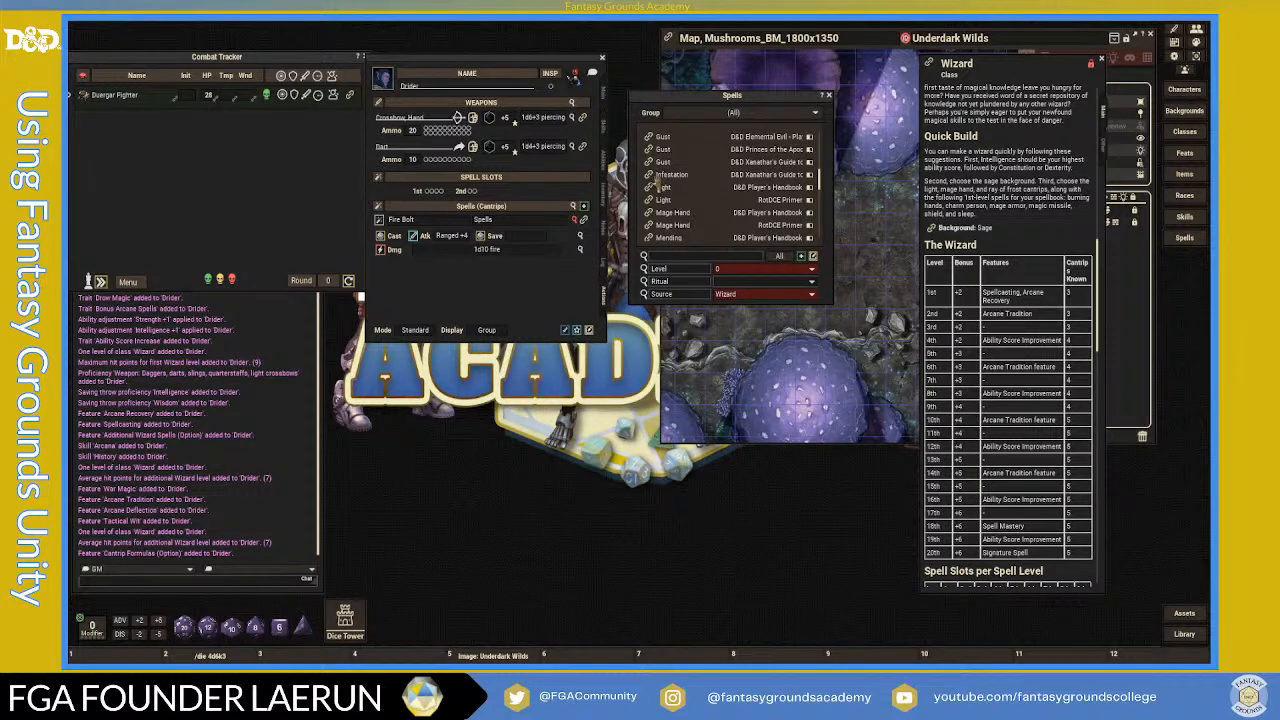
- Add Mage Hand to the Drider's cantrips
scroll(720, 225, down, 6)
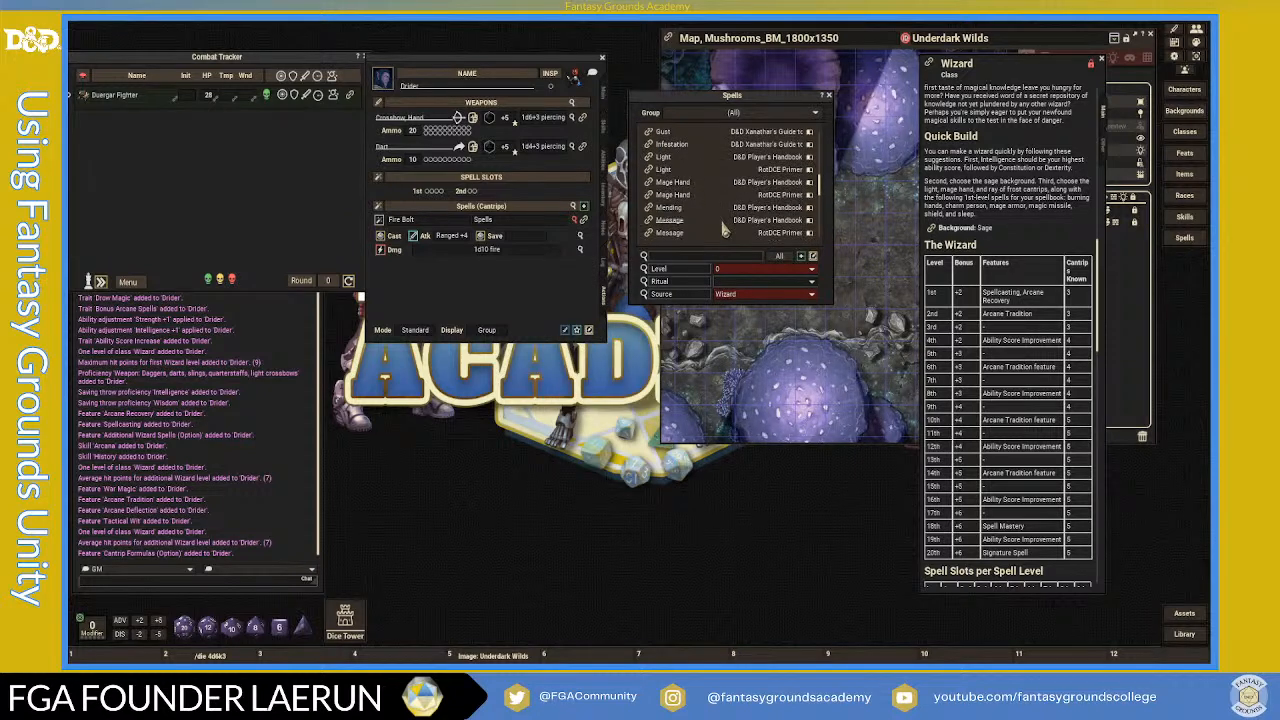
scroll(724, 232, down, 3)
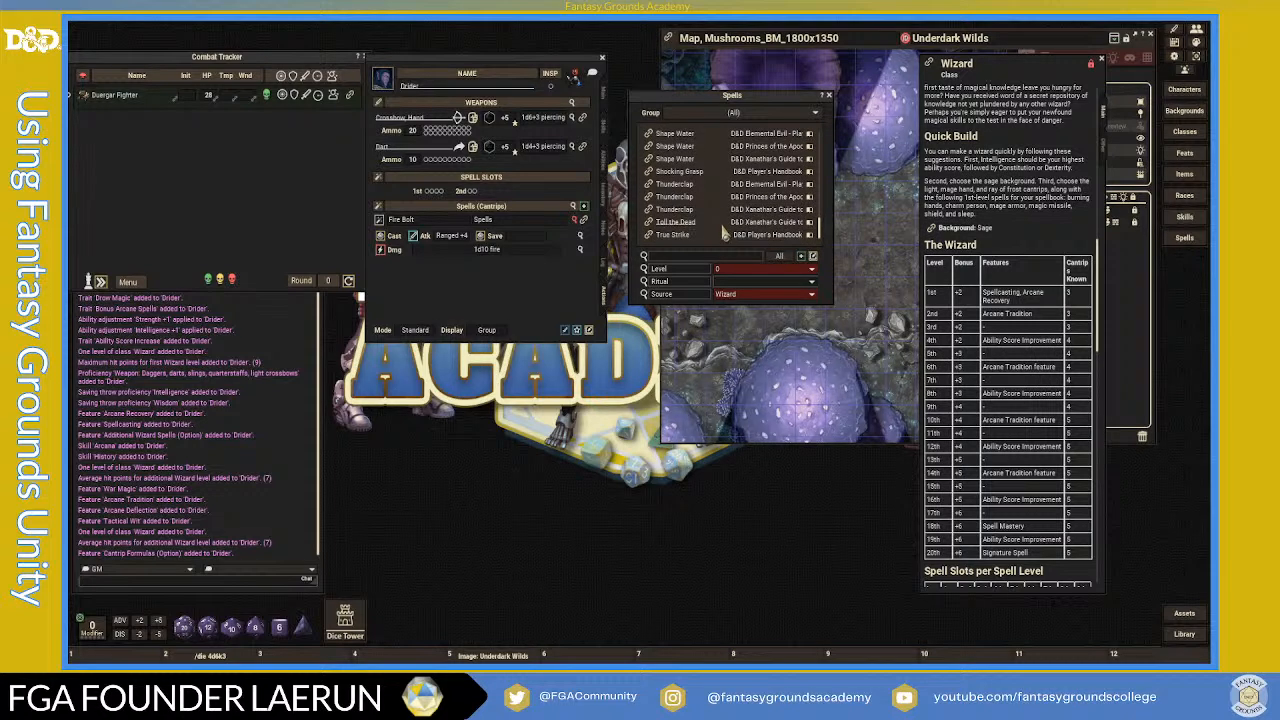
scroll(724, 232, up, 2)
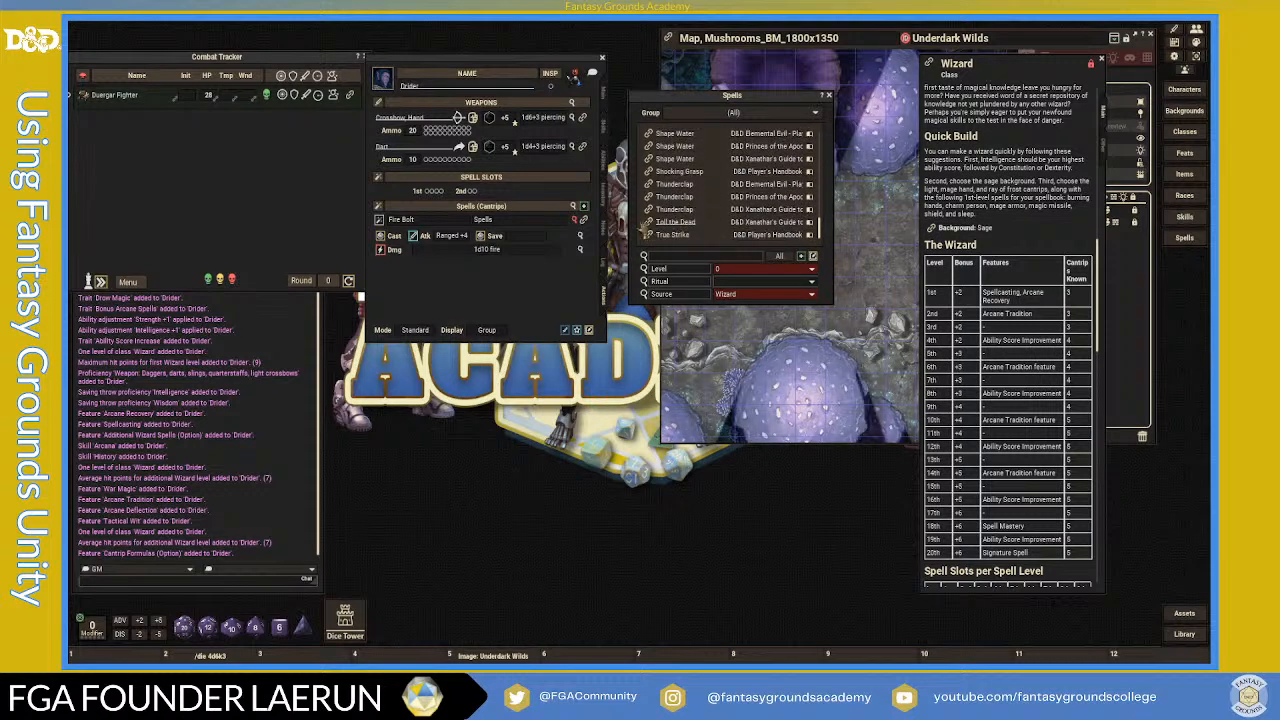
scroll(716, 232, up, 2)
scroll(709, 232, up, 2)
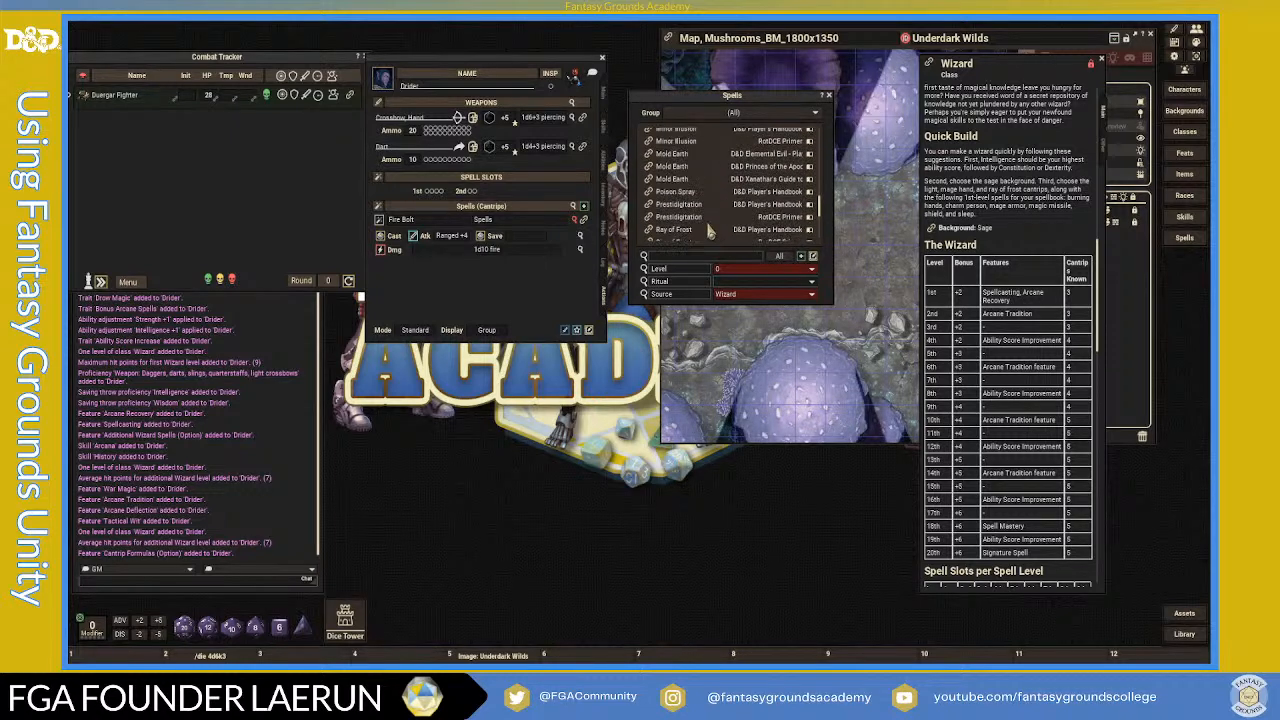
scroll(709, 232, up, 4)
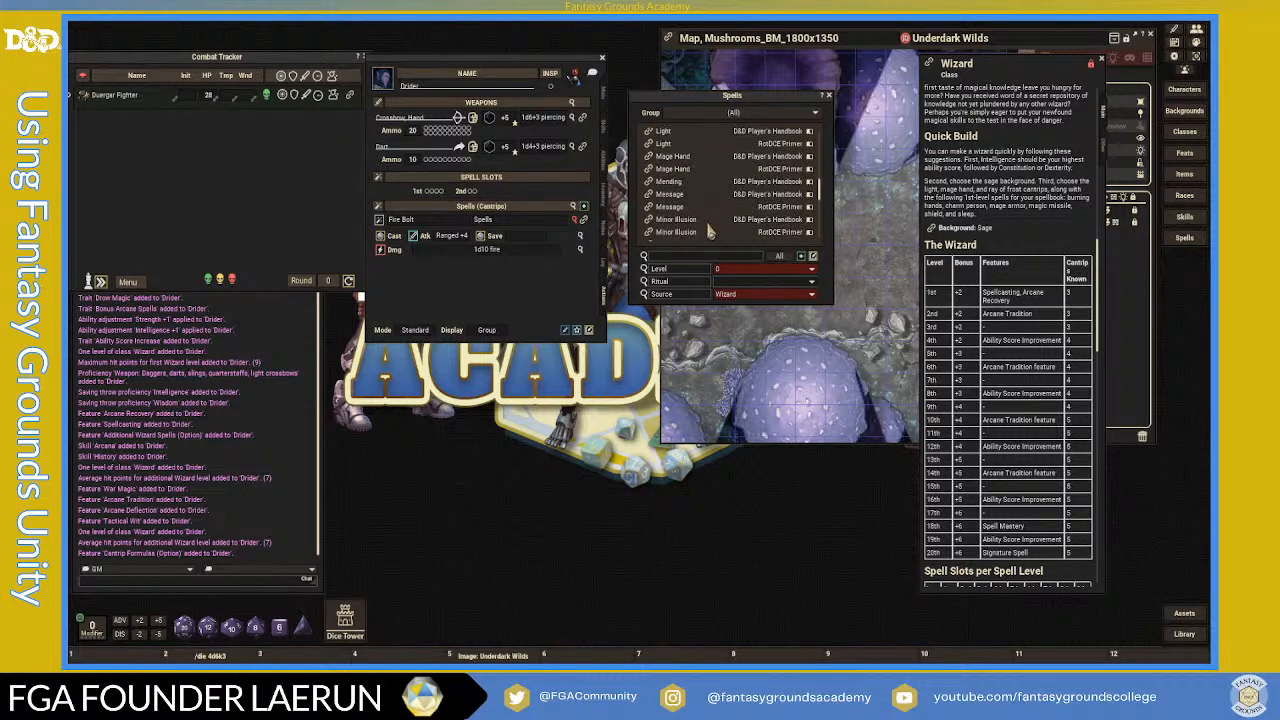
scroll(700, 222, up, 2)
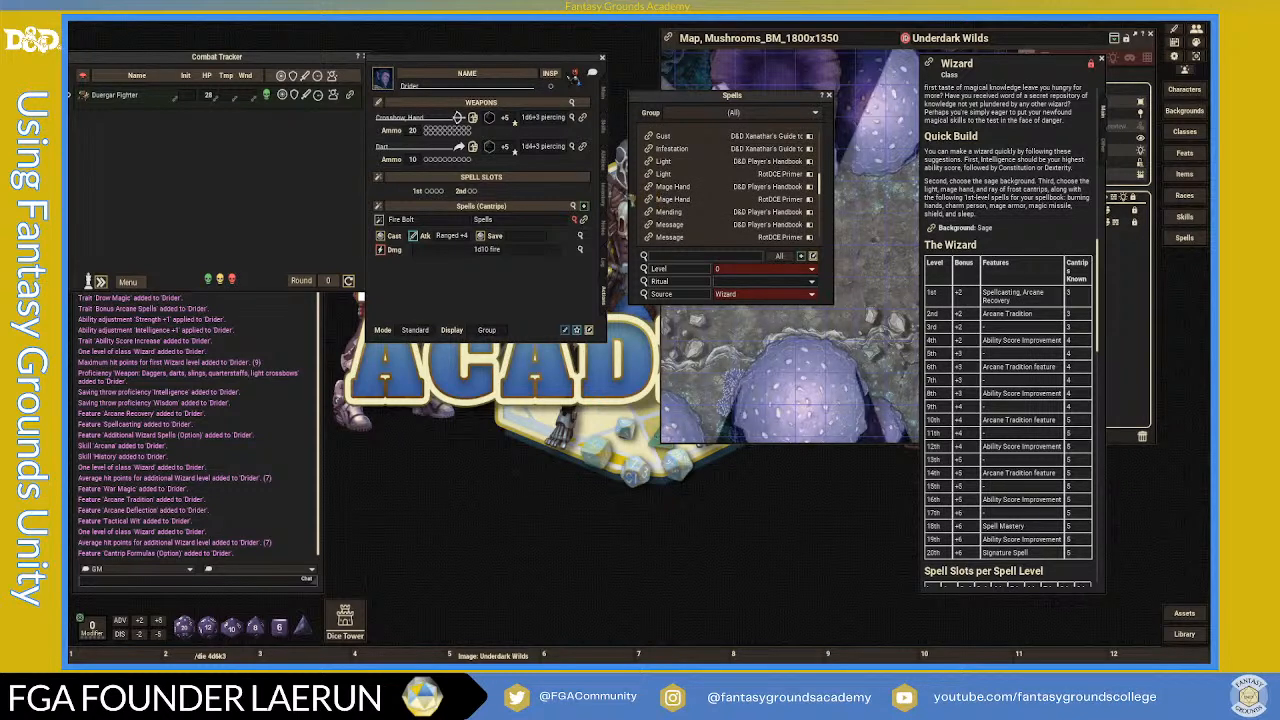
drag(476, 226, 460, 226)
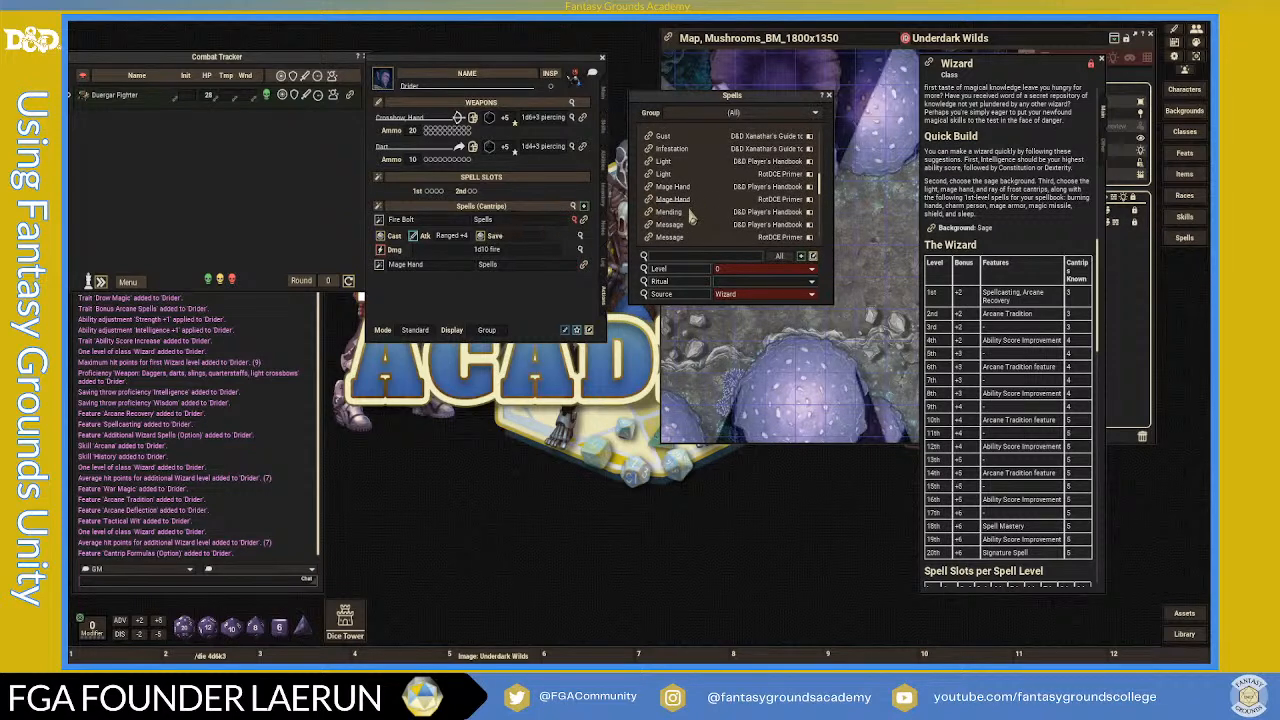
- Read the Blade Ward cantrip's description
scroll(680, 215, up, 5)
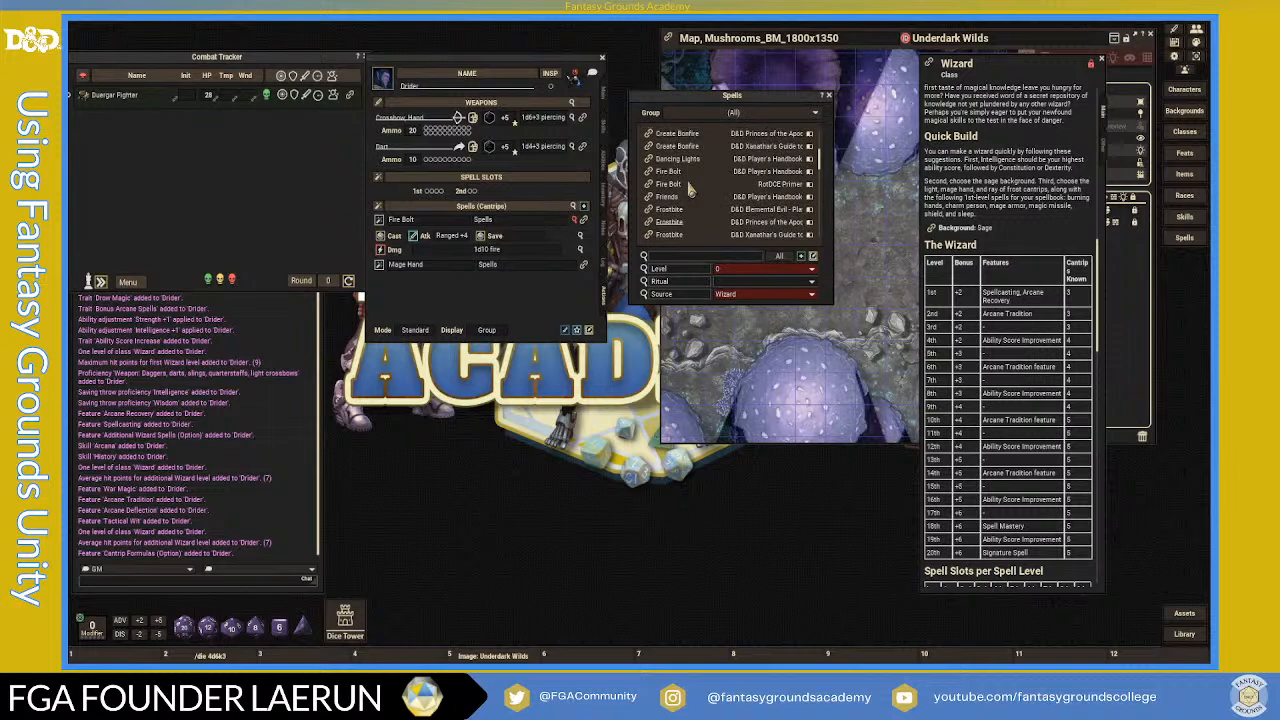
scroll(688, 190, up, 3)
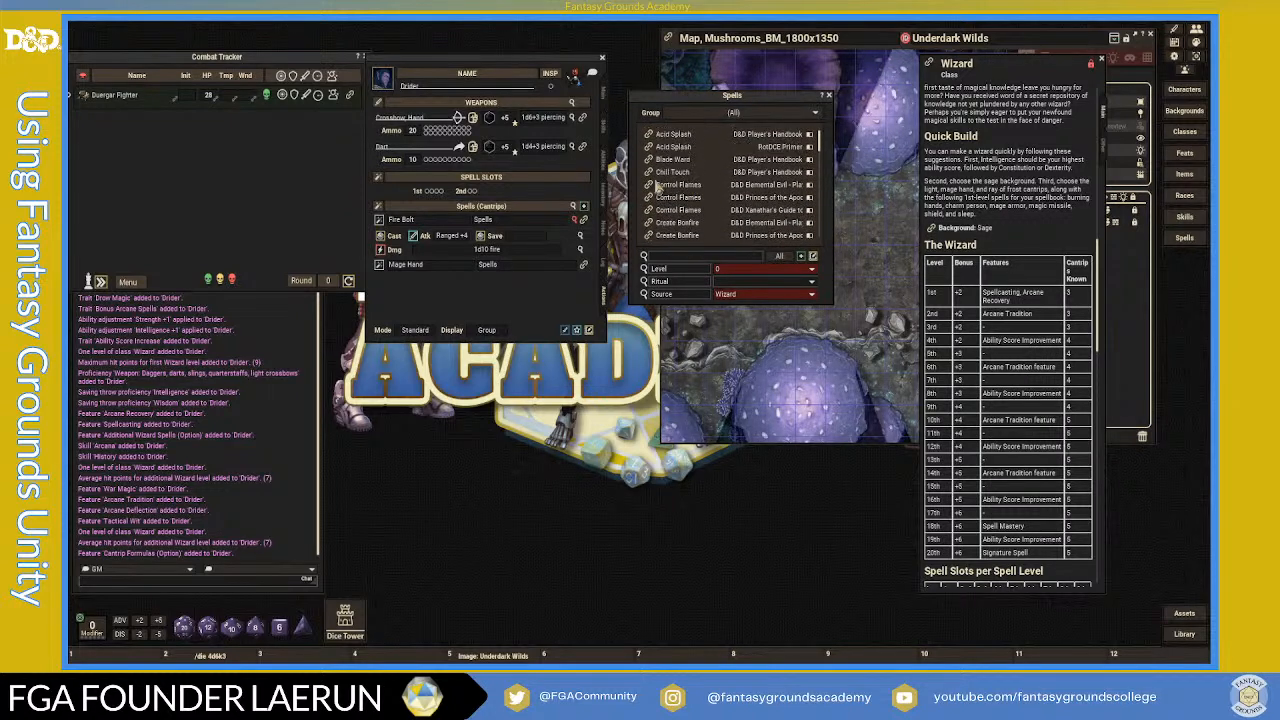
click(650, 160)
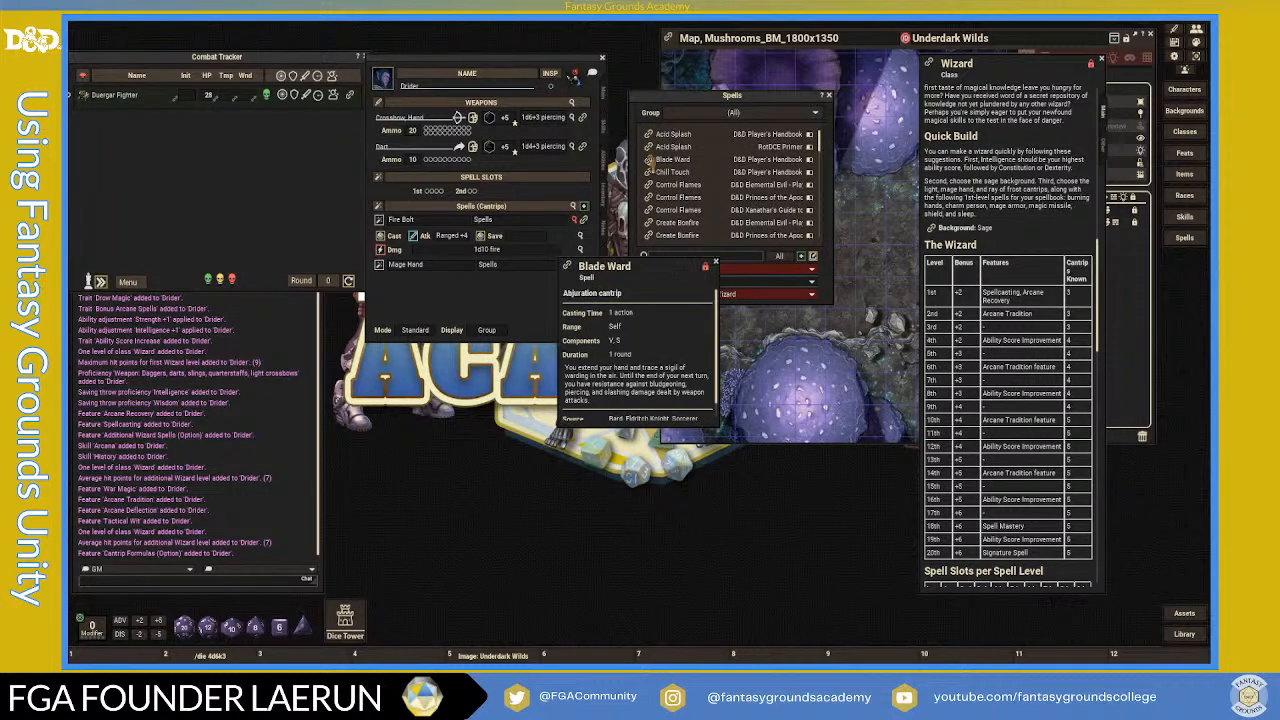
scroll(679, 350, down, 1)
scroll(679, 348, up, 1)
click(718, 268)
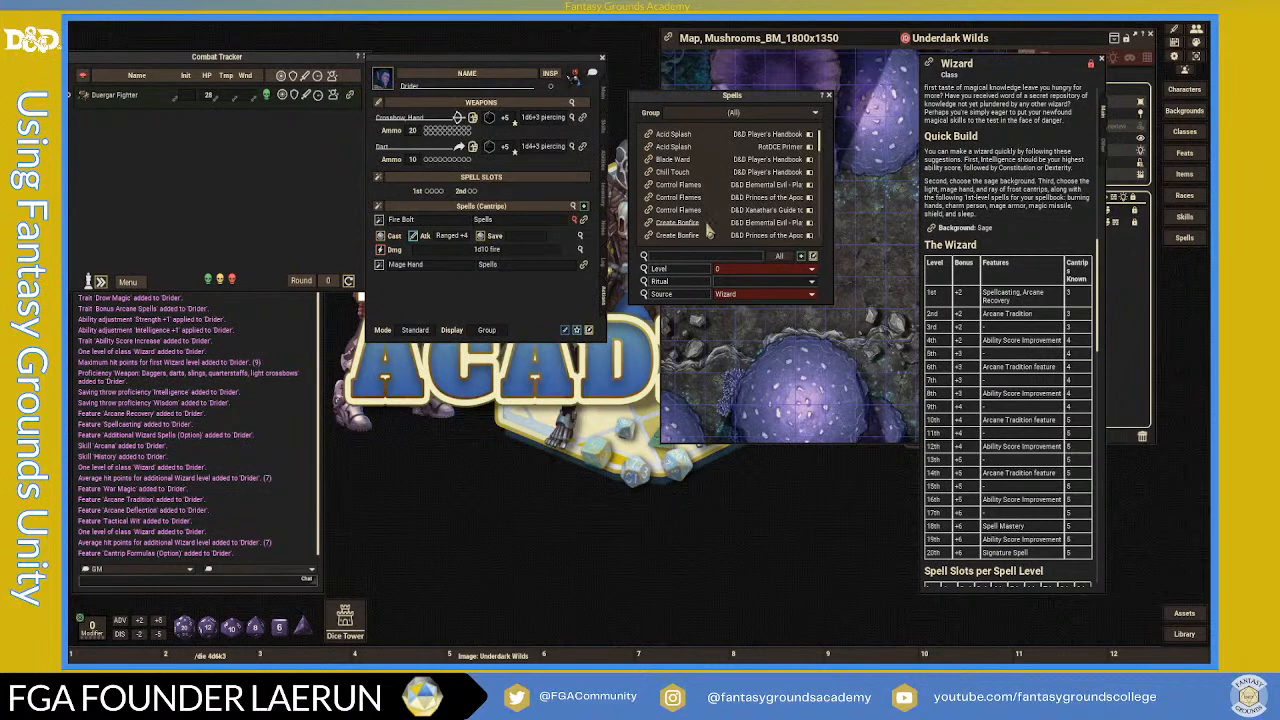
- Add Infestation to the cantrips and collapse the Fire Bolt and Infestation detail rows
scroll(706, 231, down, 2)
scroll(706, 231, down, 3)
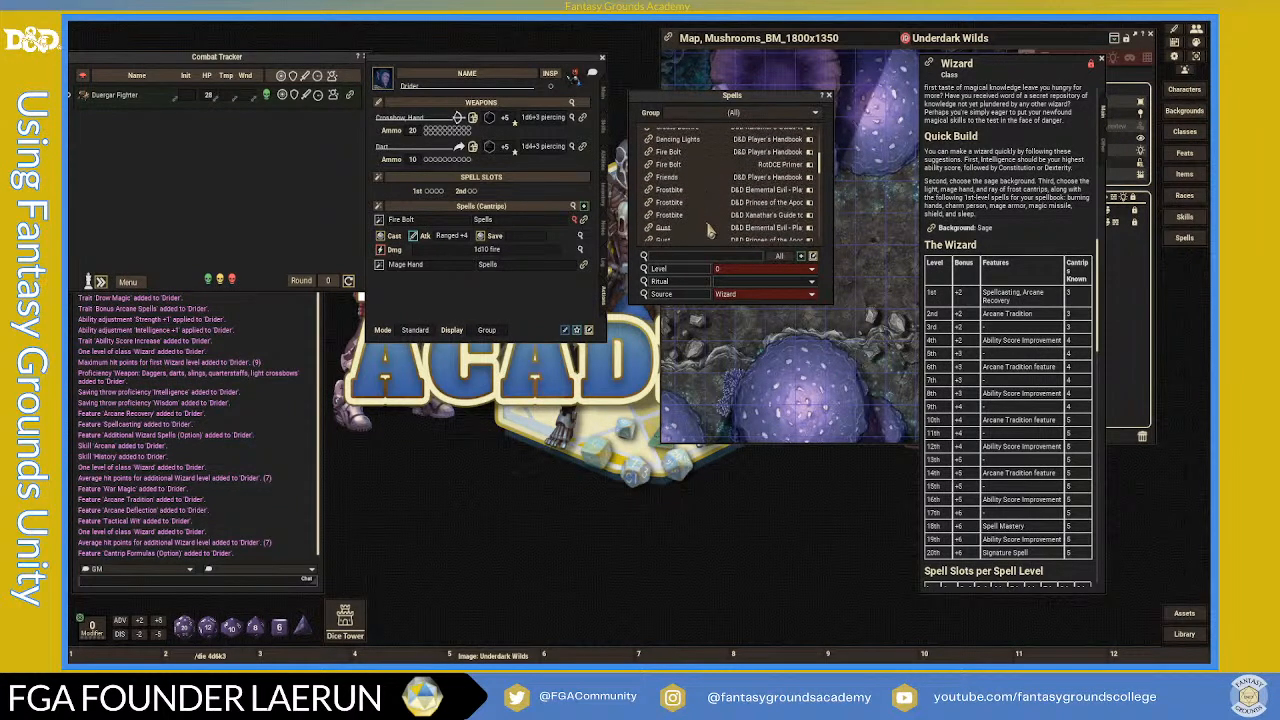
scroll(706, 231, down, 2)
scroll(706, 231, down, 2)
scroll(706, 231, down, 2)
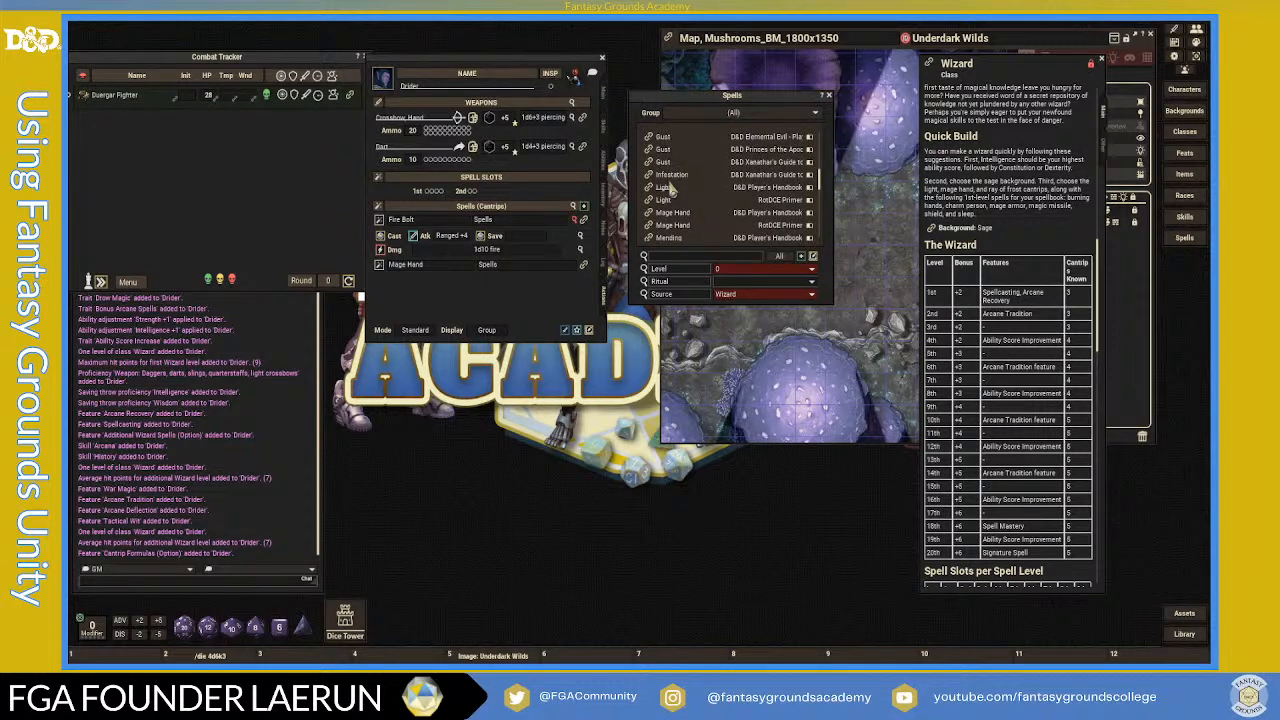
drag(571, 213, 493, 255)
click(576, 219)
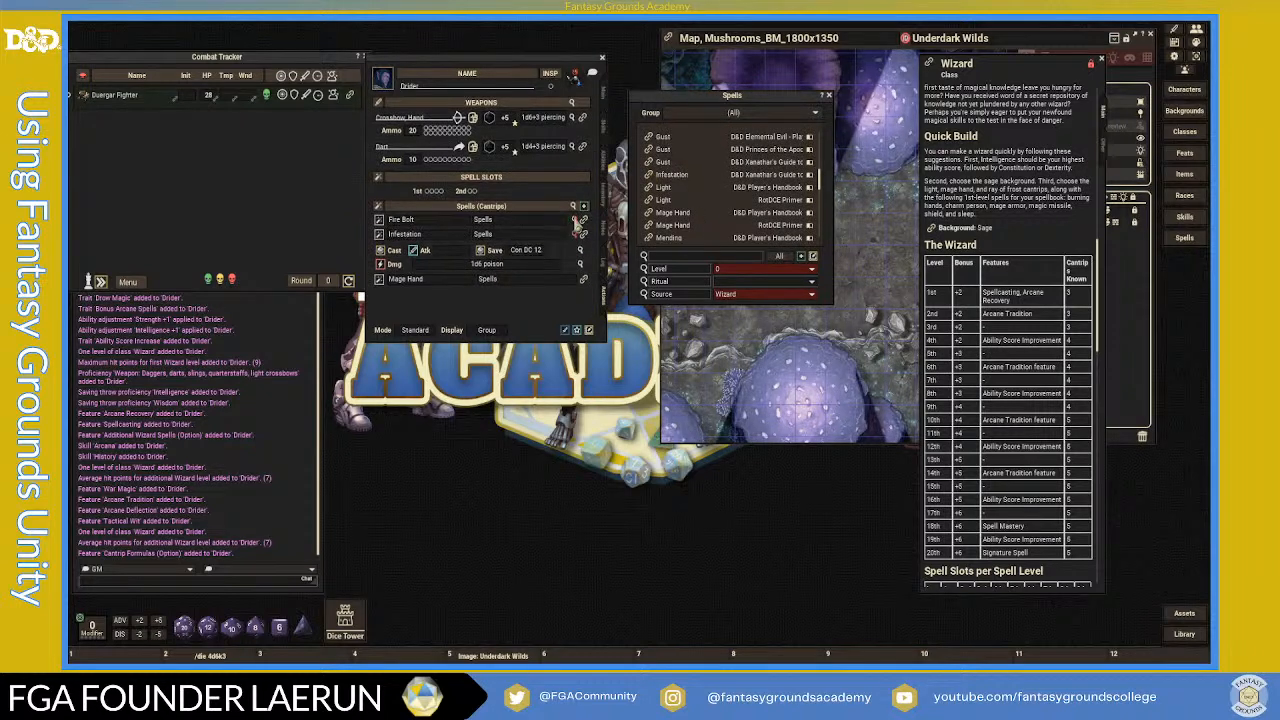
click(576, 234)
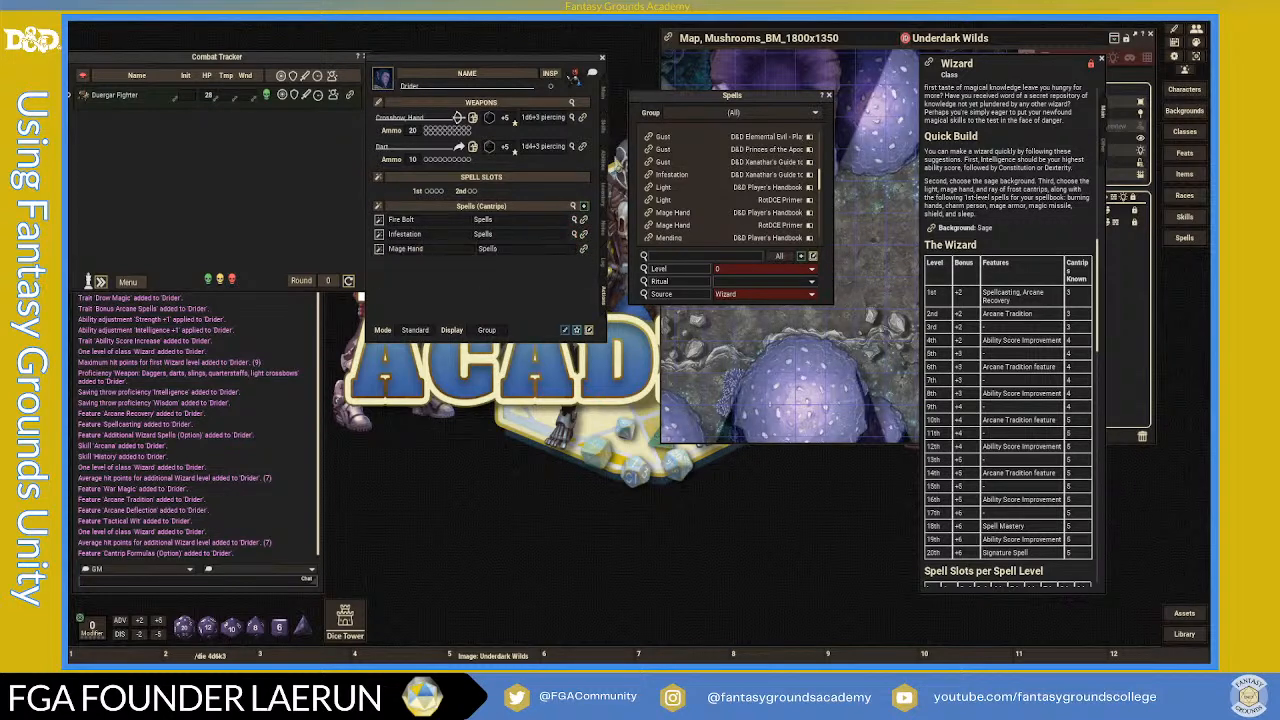
drag(664, 101, 727, 76)
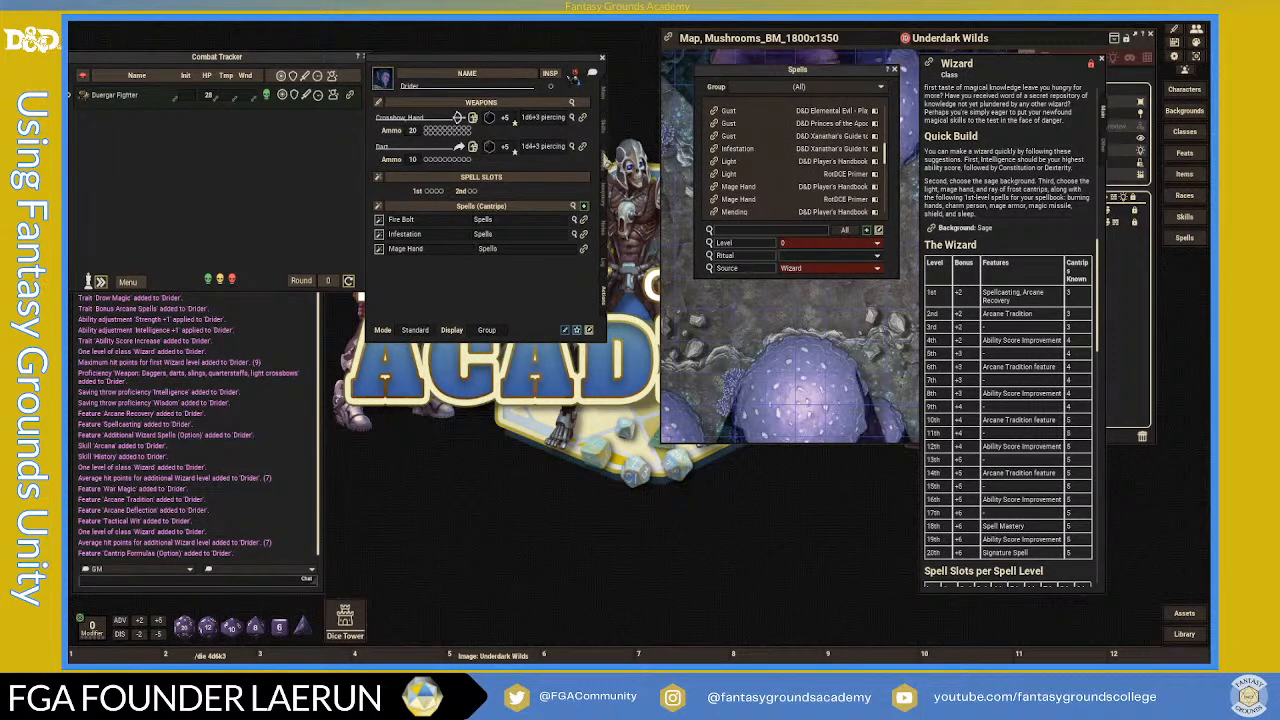
- Filter the spell list to 1st-level spells and show the Drider's Abilities page
click(845, 245)
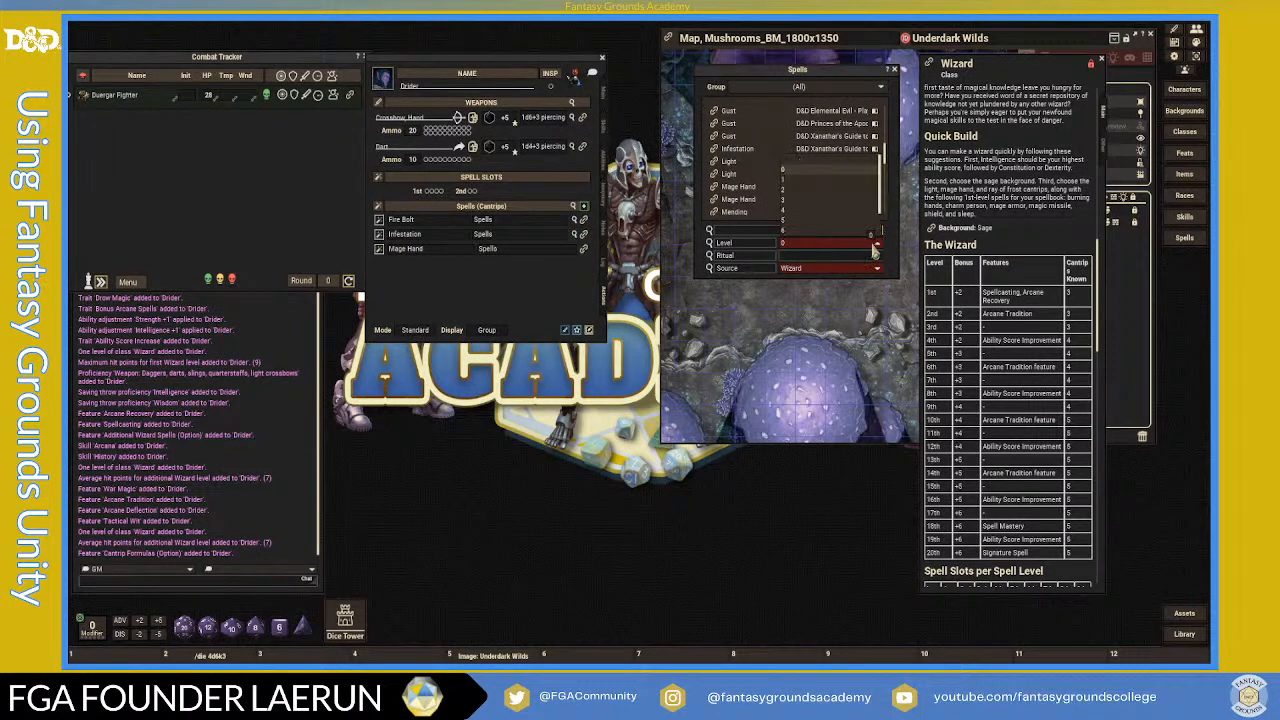
click(784, 182)
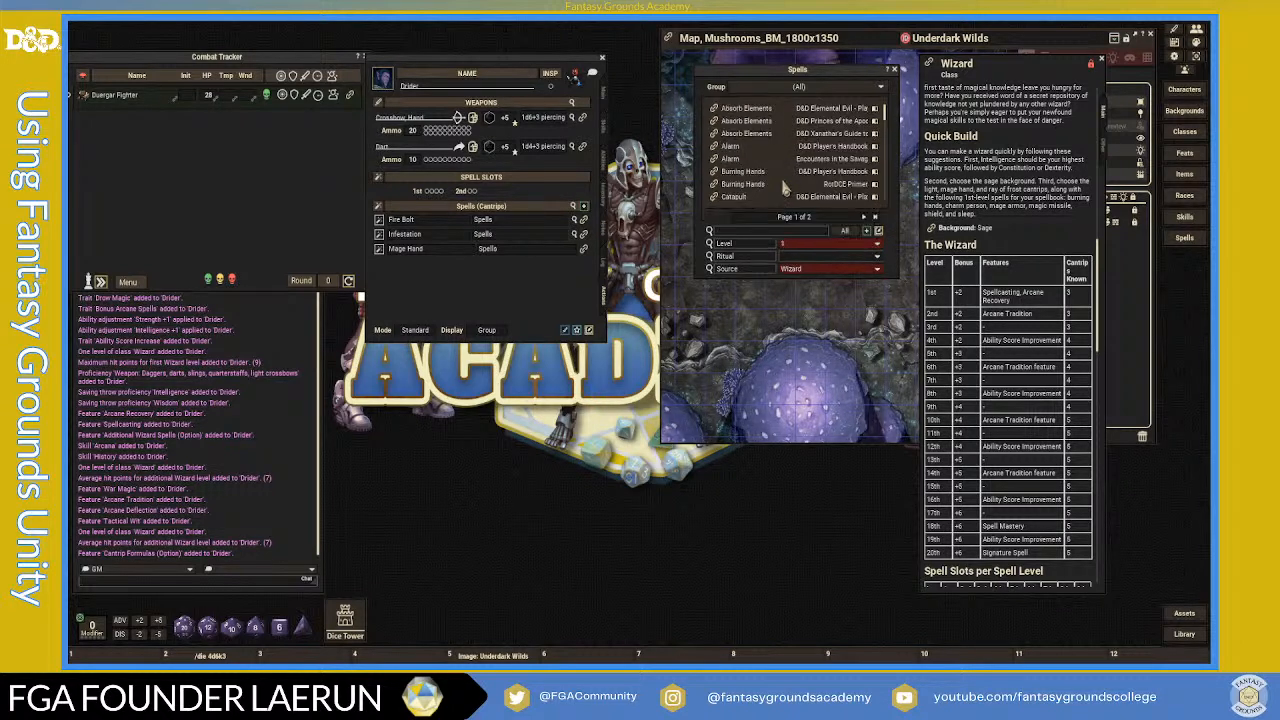
click(604, 163)
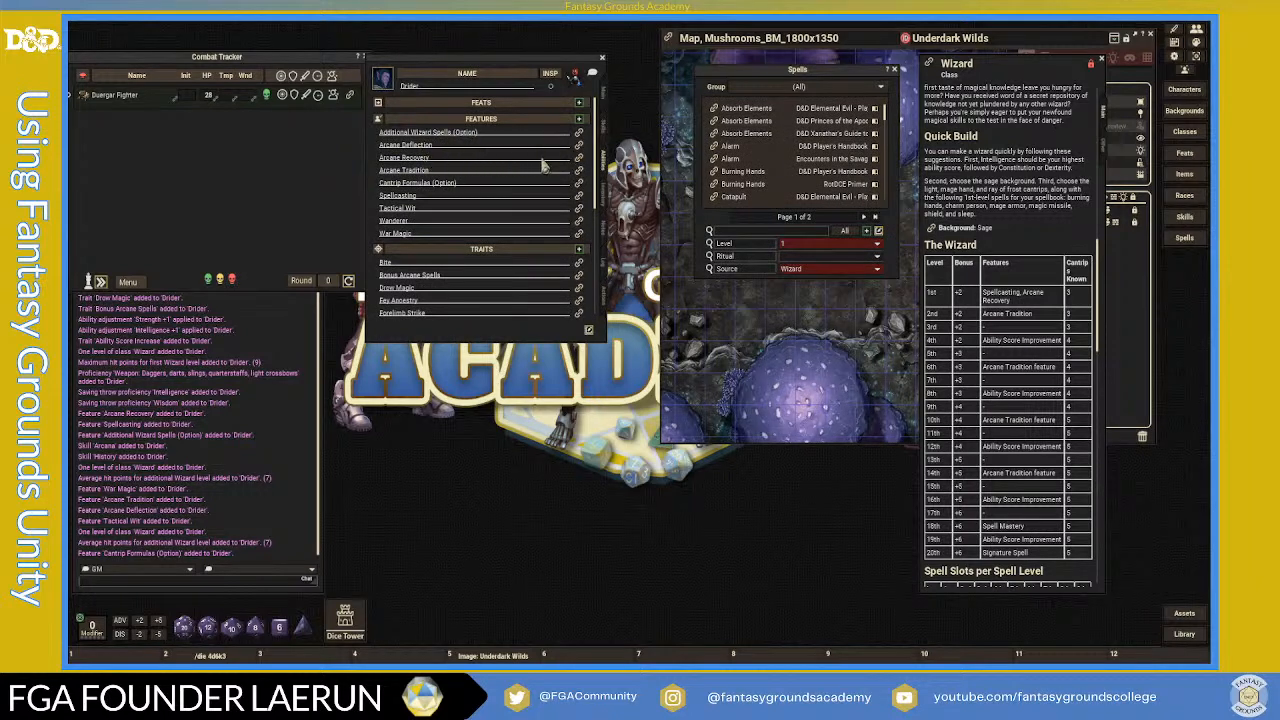
- Read the Arcane Tradition, Tactical Wit and War Magic feature descriptions
click(578, 170)
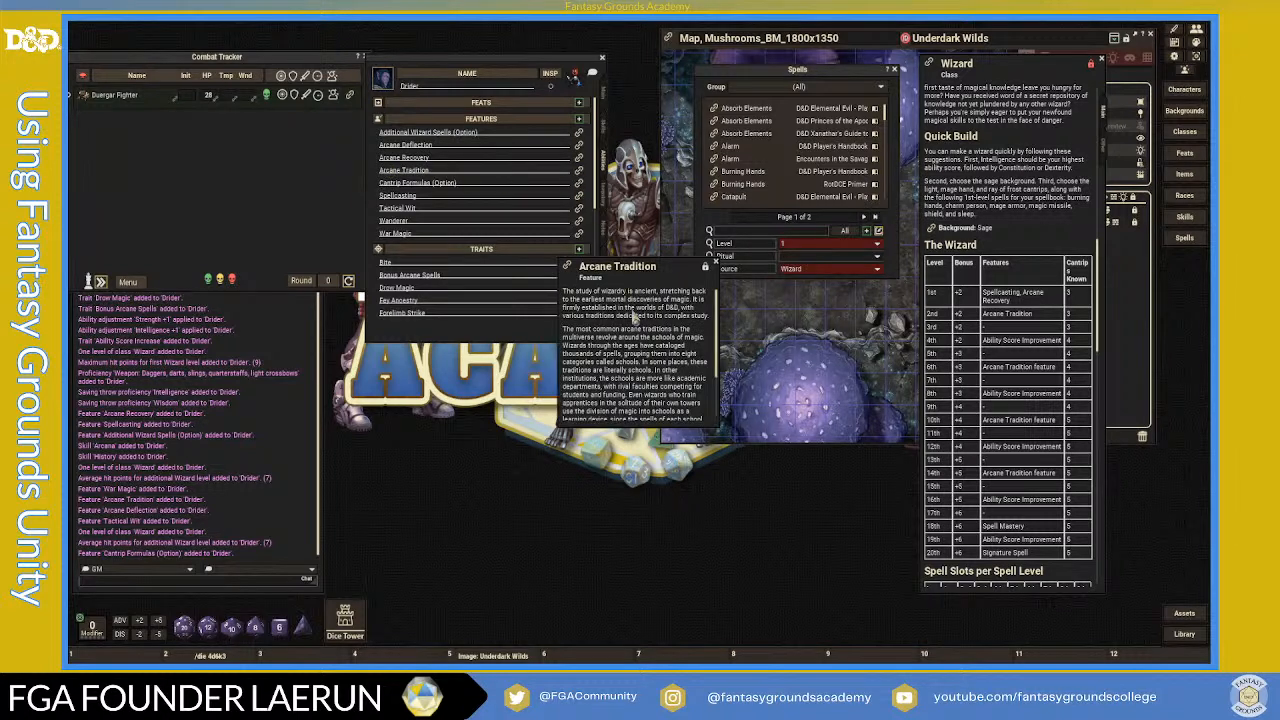
scroll(675, 340, down, 3)
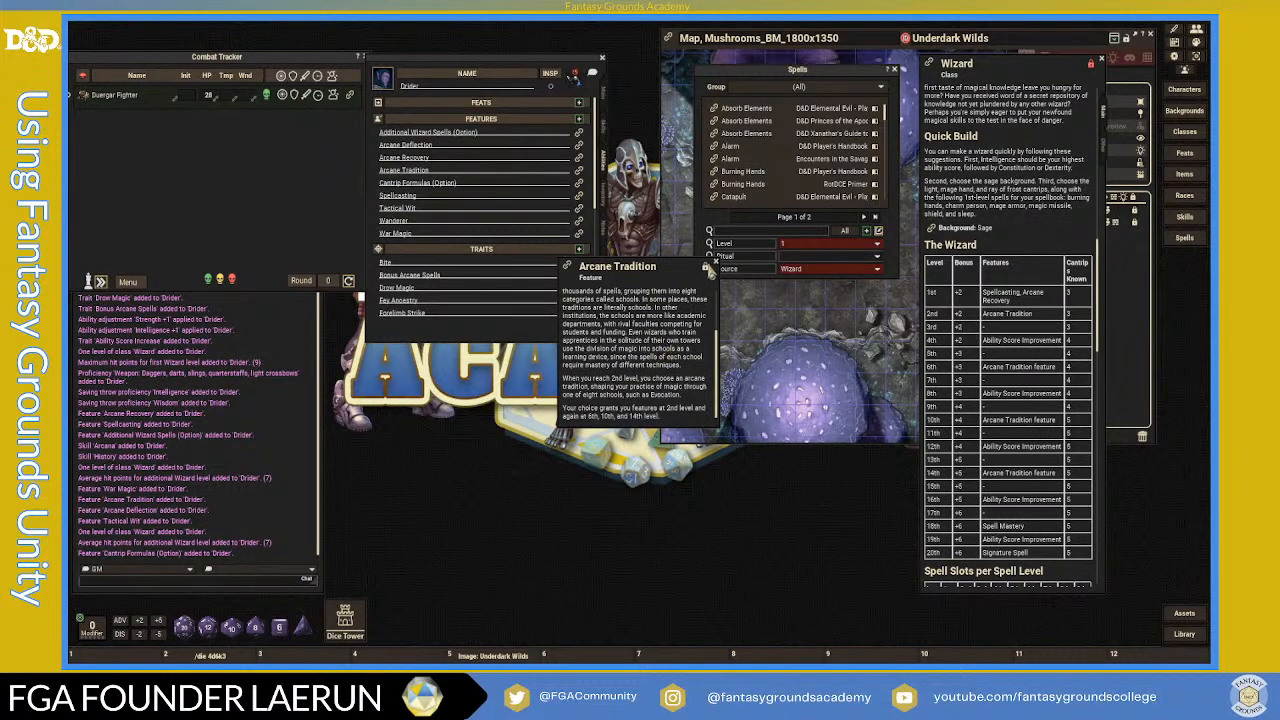
click(718, 268)
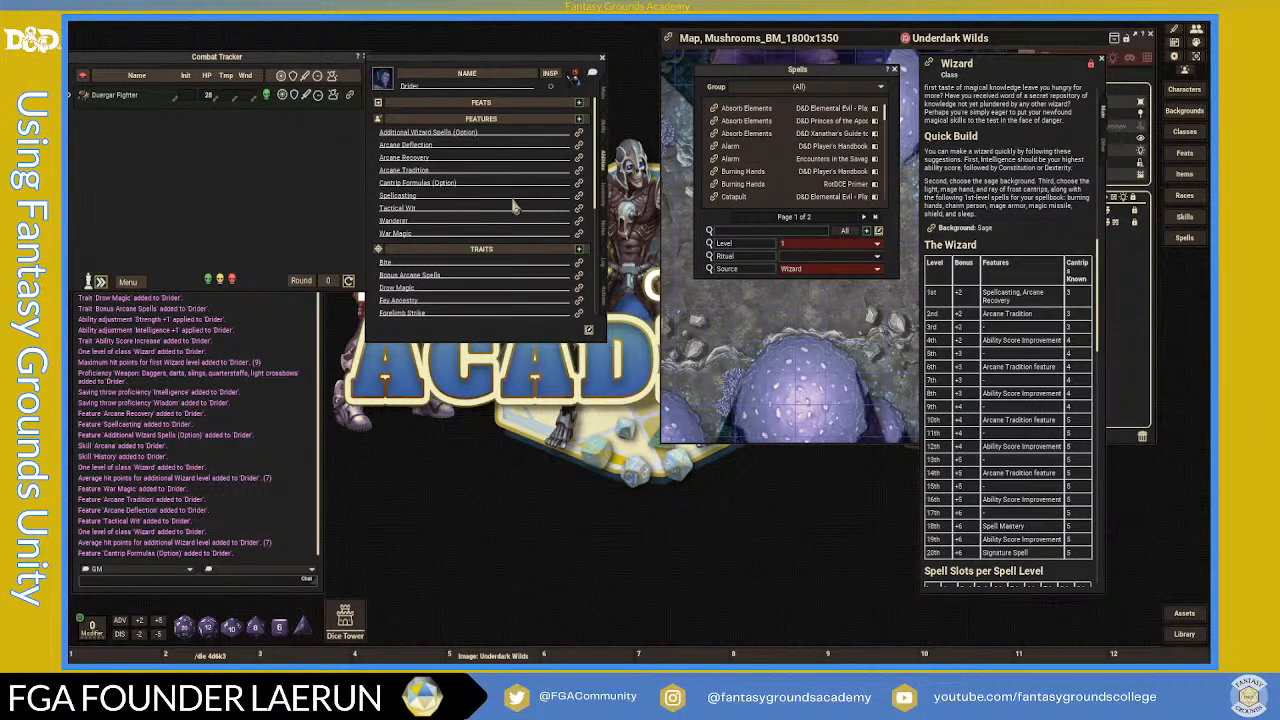
click(578, 208)
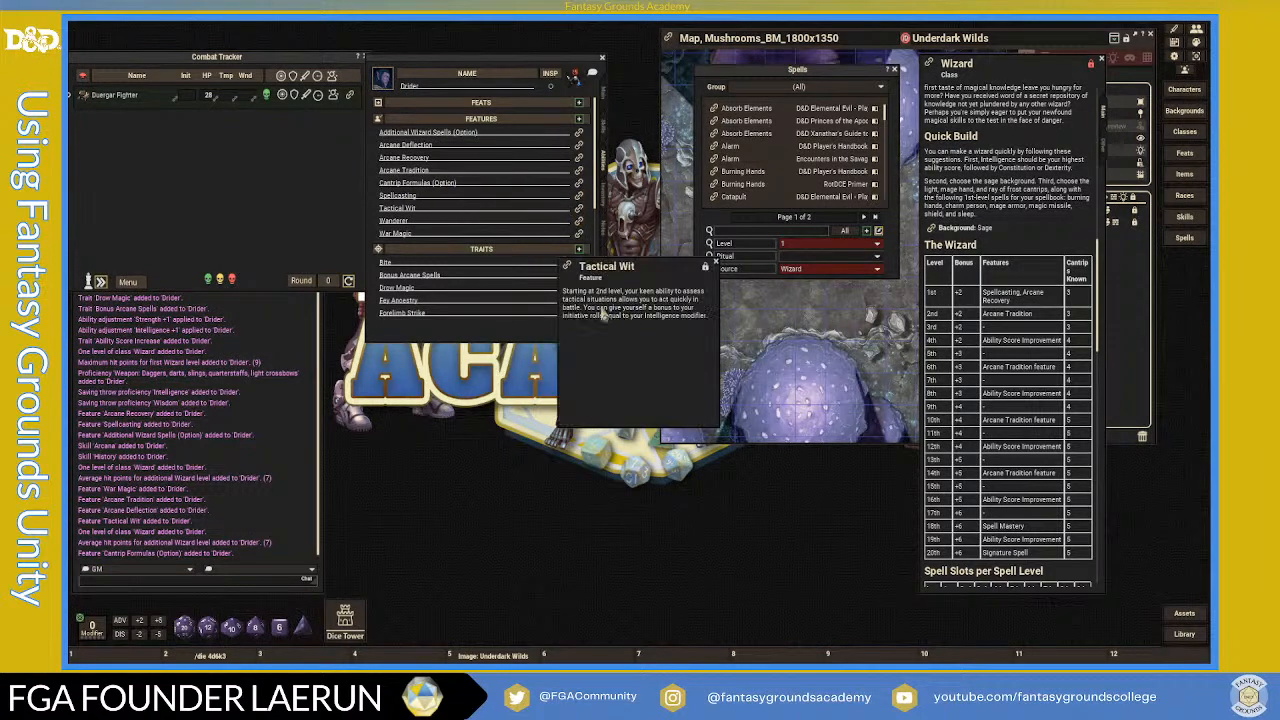
click(716, 265)
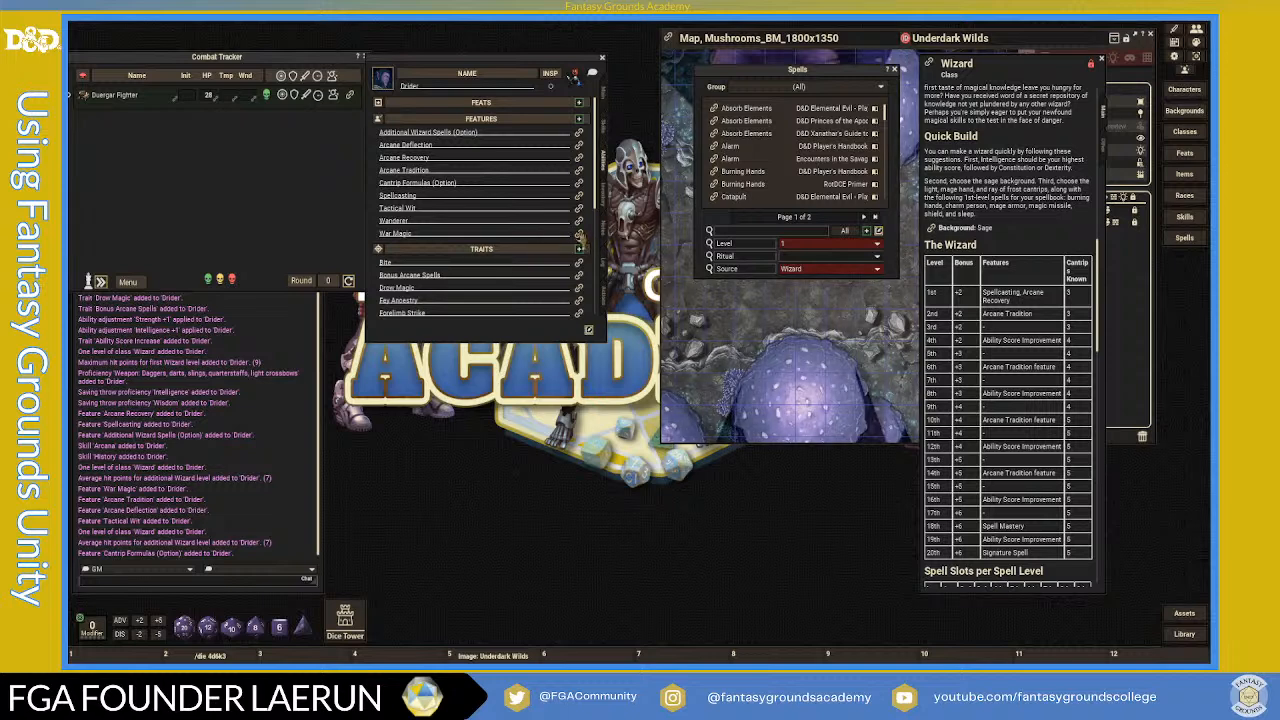
click(578, 233)
scroll(645, 365, down, 3)
scroll(650, 365, down, 3)
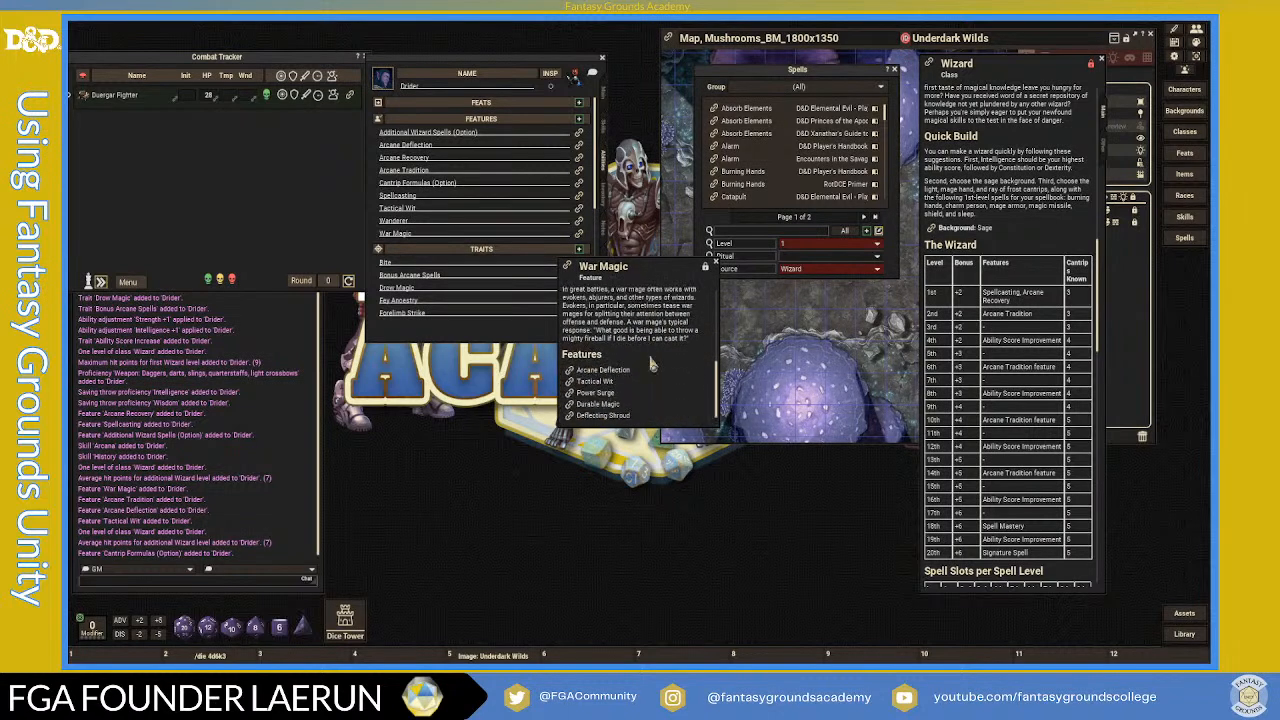
click(716, 265)
- Open the Bonus Arcane Spells trait and shift its window slightly left
scroll(468, 290, down, 2)
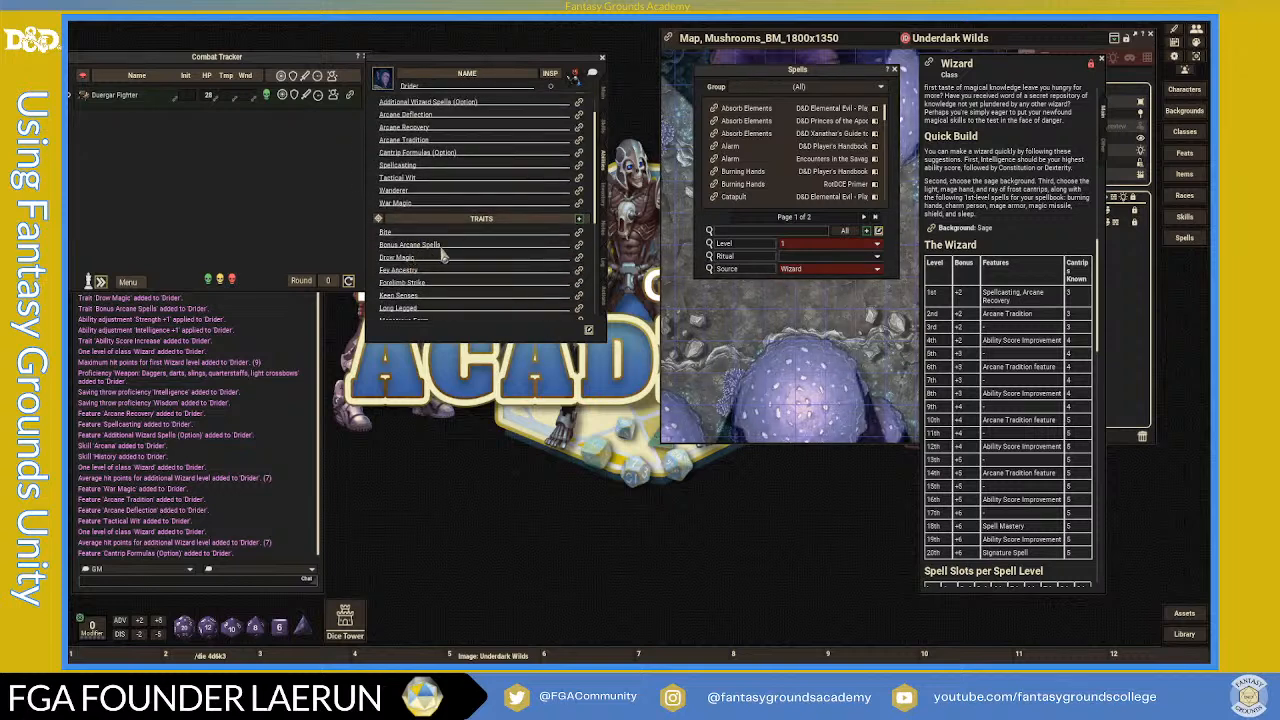
click(578, 245)
drag(625, 272, 599, 268)
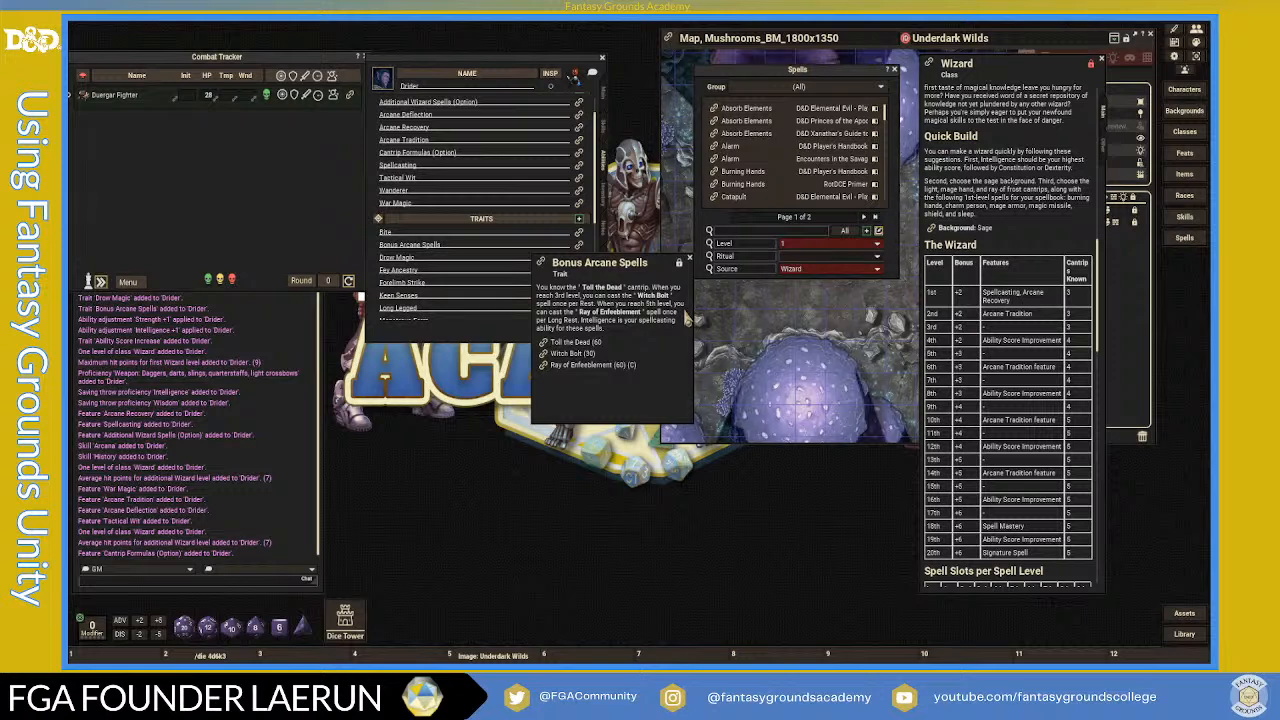
- Move the Bonus Arcane Spells window right and scroll down the Abilities list
drag(659, 263, 773, 263)
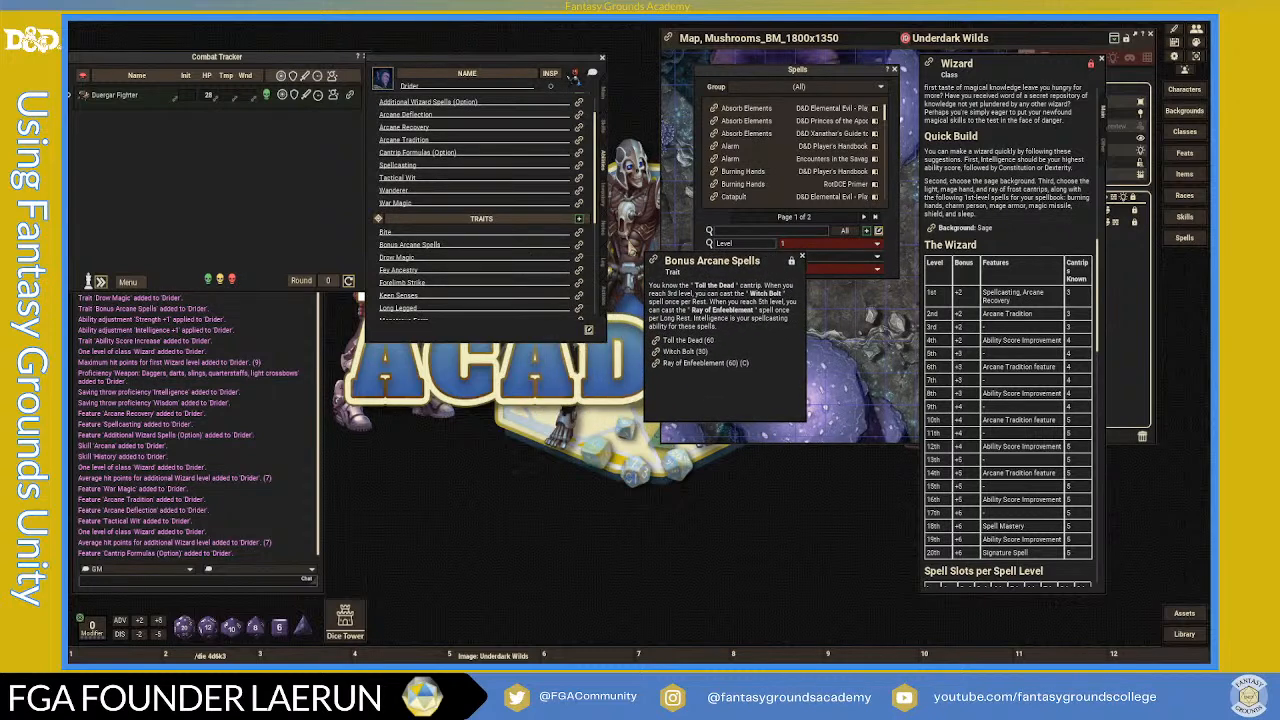
scroll(584, 318, down, 5)
scroll(585, 316, down, 1)
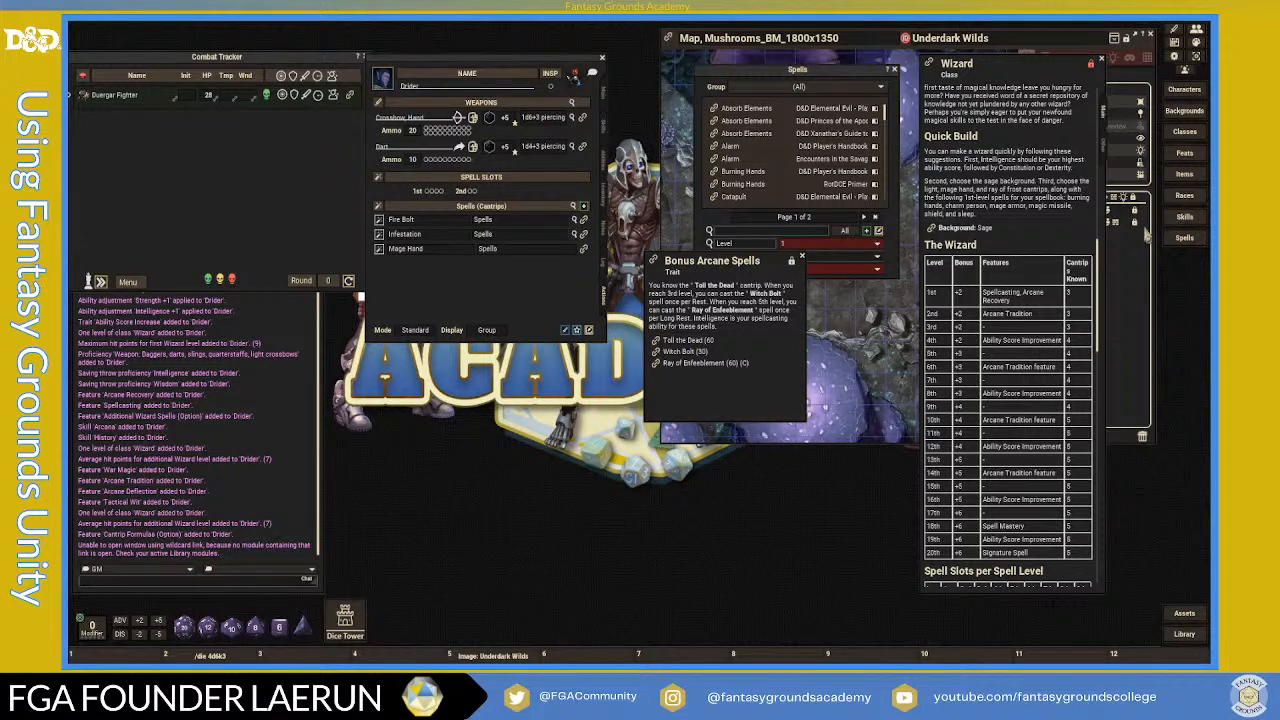
- Clear the level filter, search 'Toll', and add Toll the Dead to the cantrips with its row collapsed
click(778, 82)
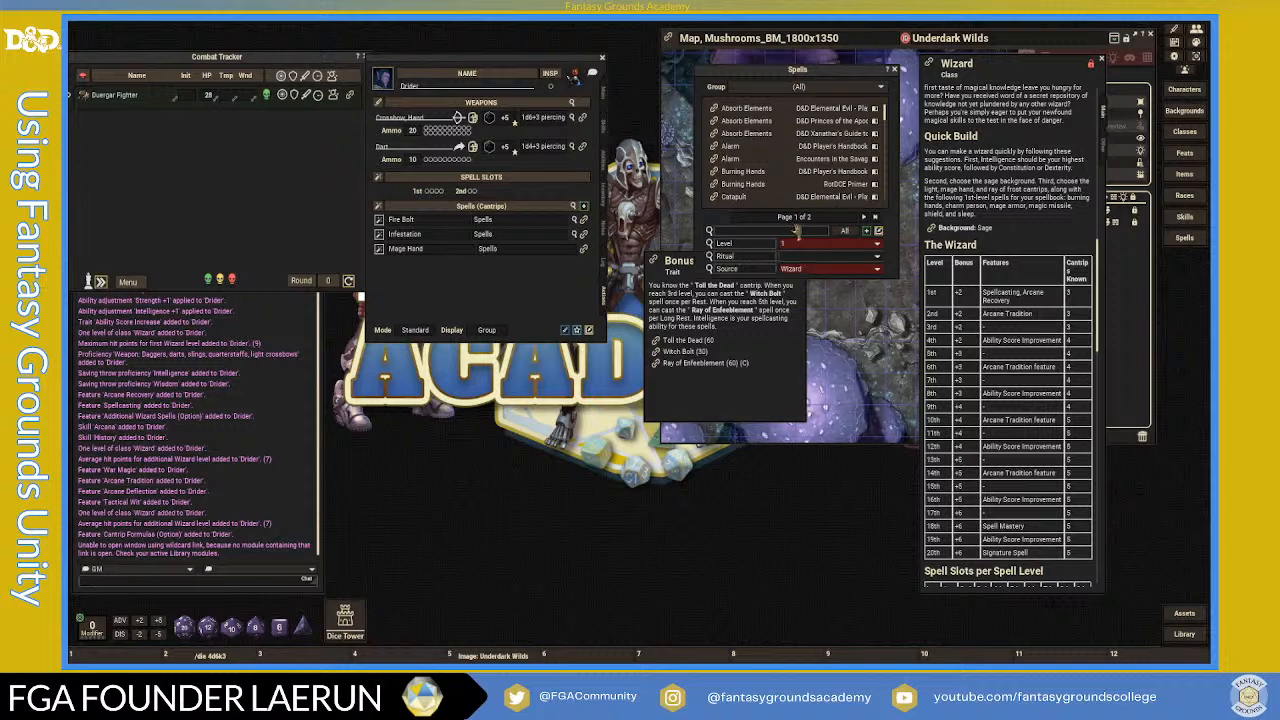
click(880, 254)
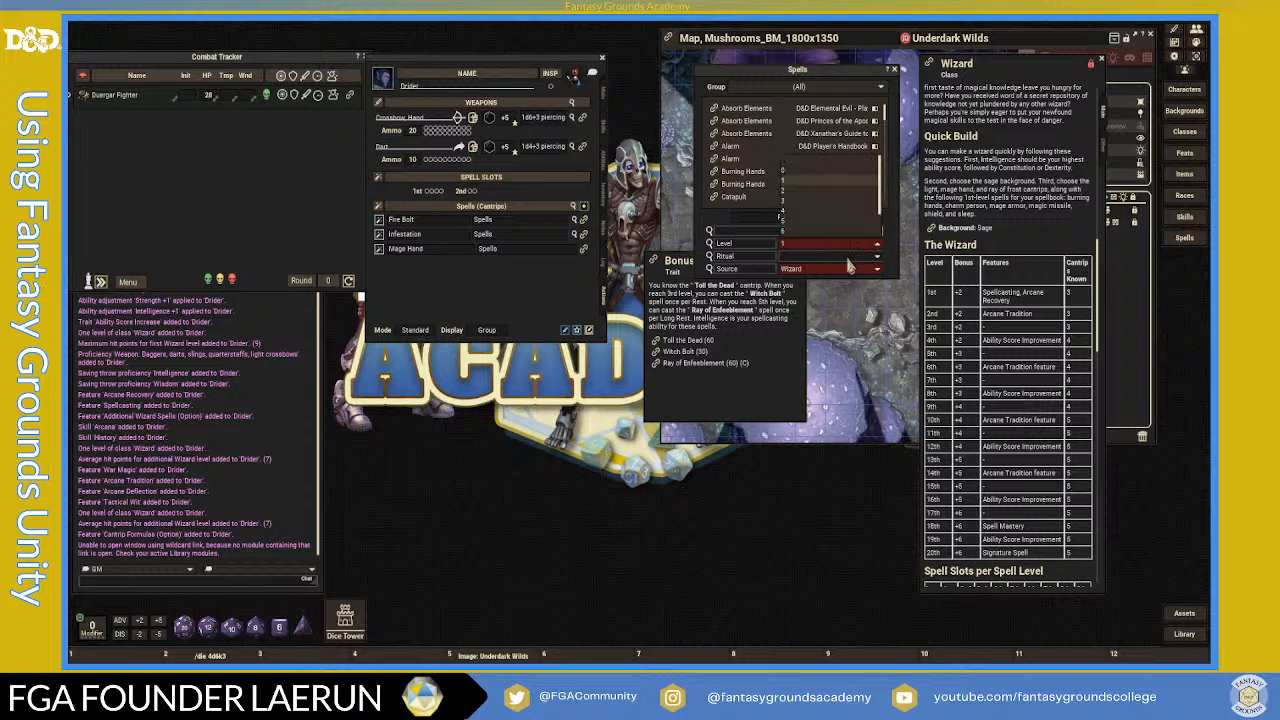
click(790, 177)
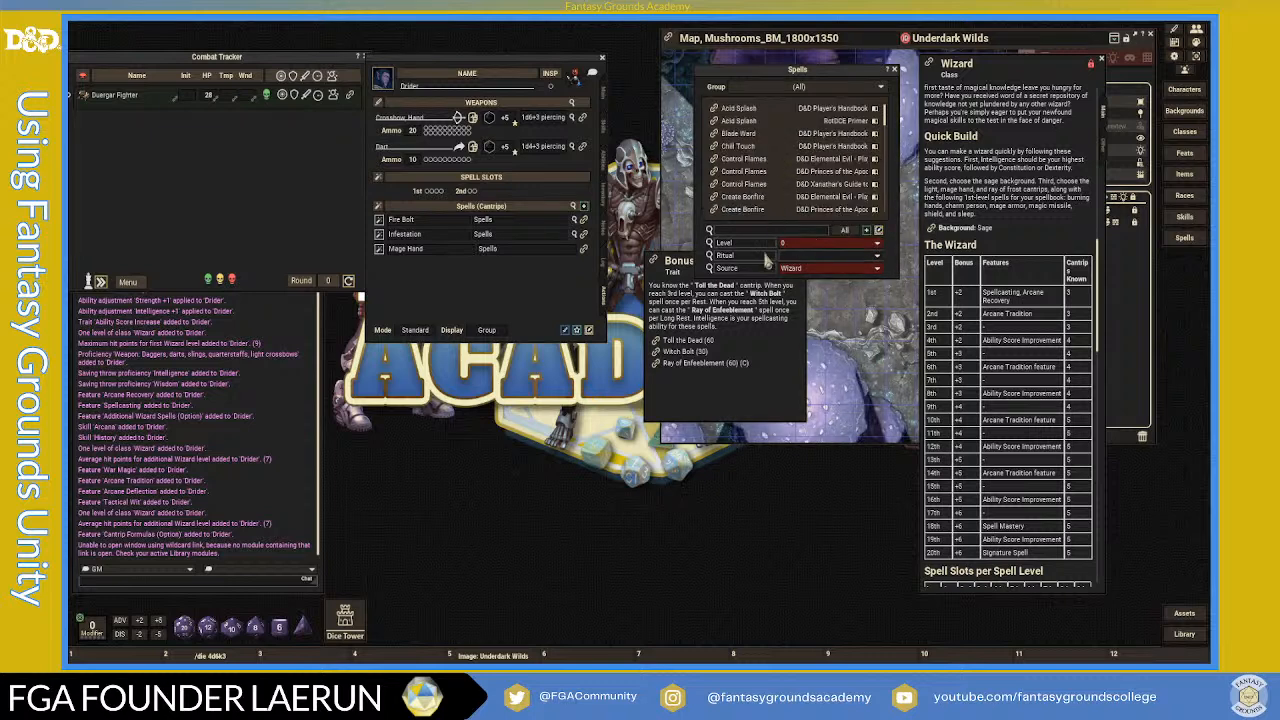
click(820, 245)
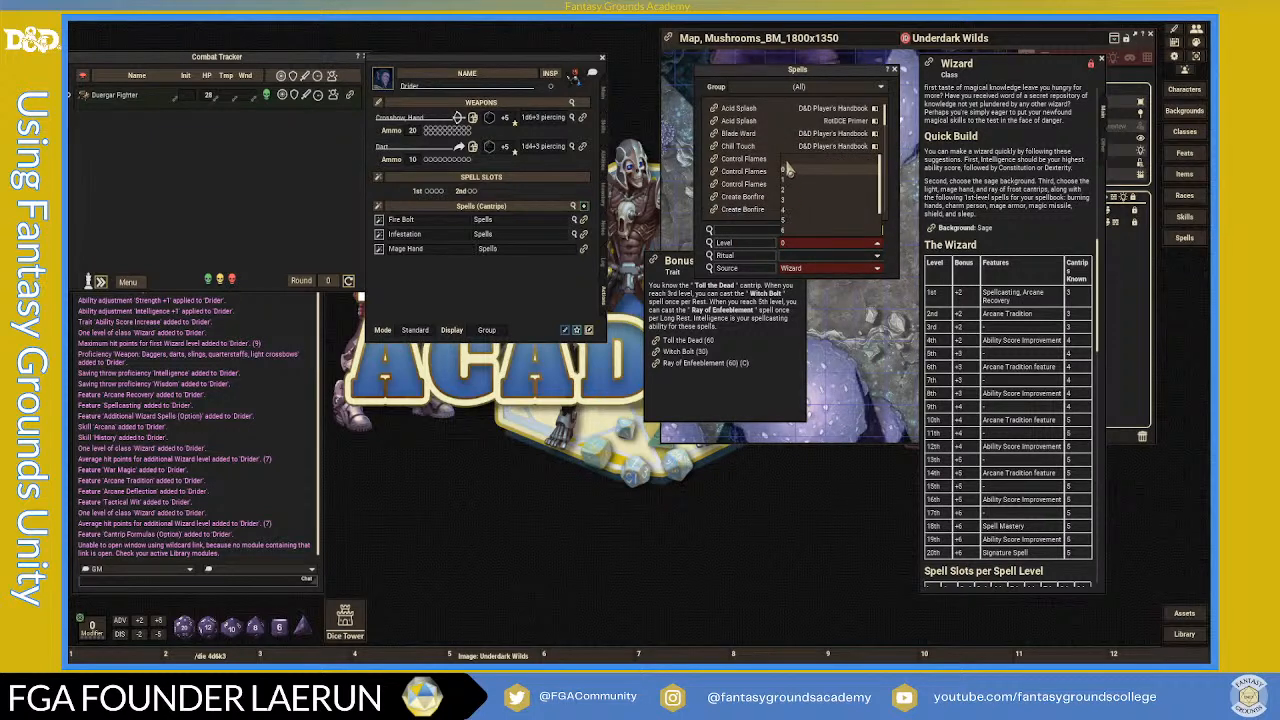
click(792, 163)
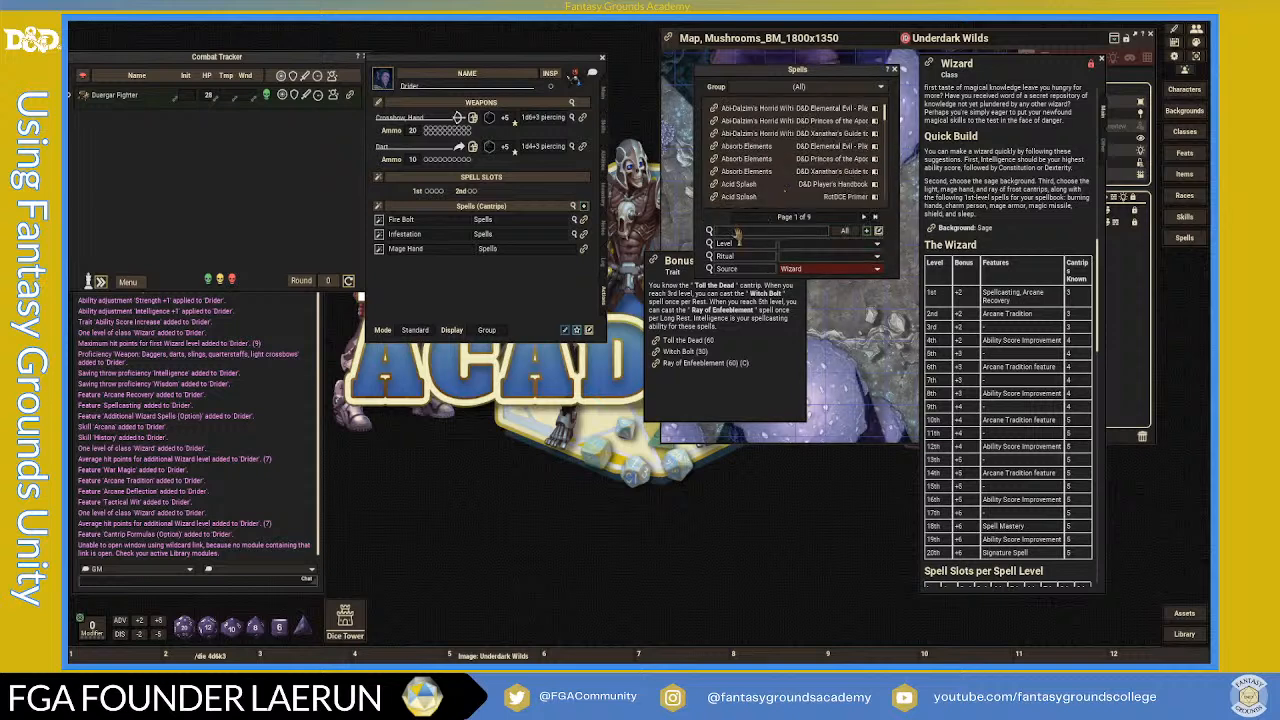
text(Toll)
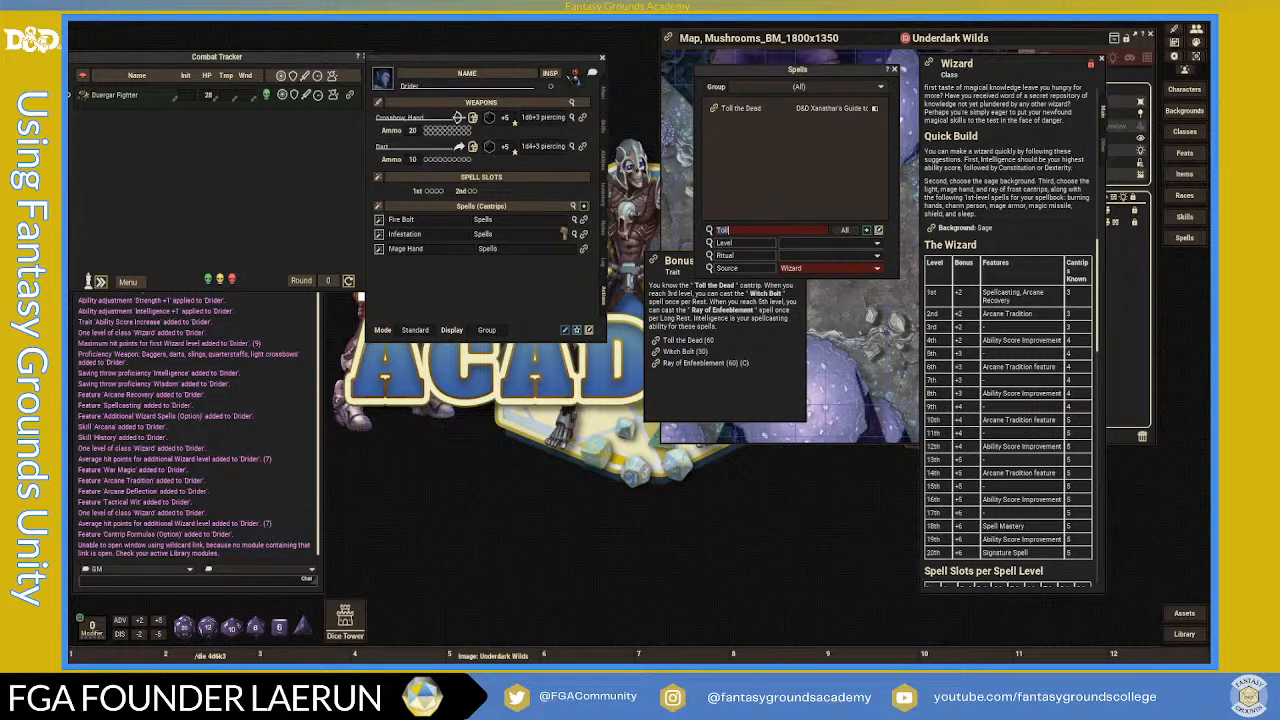
drag(514, 197, 552, 240)
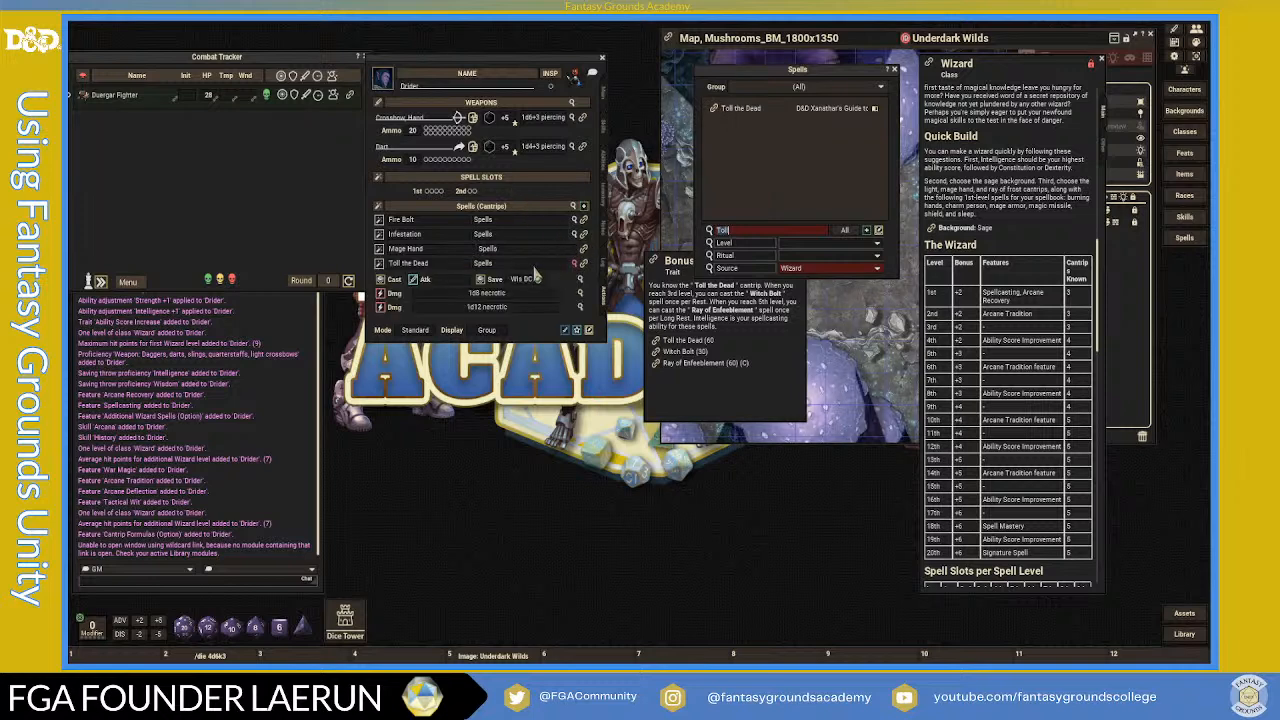
click(578, 268)
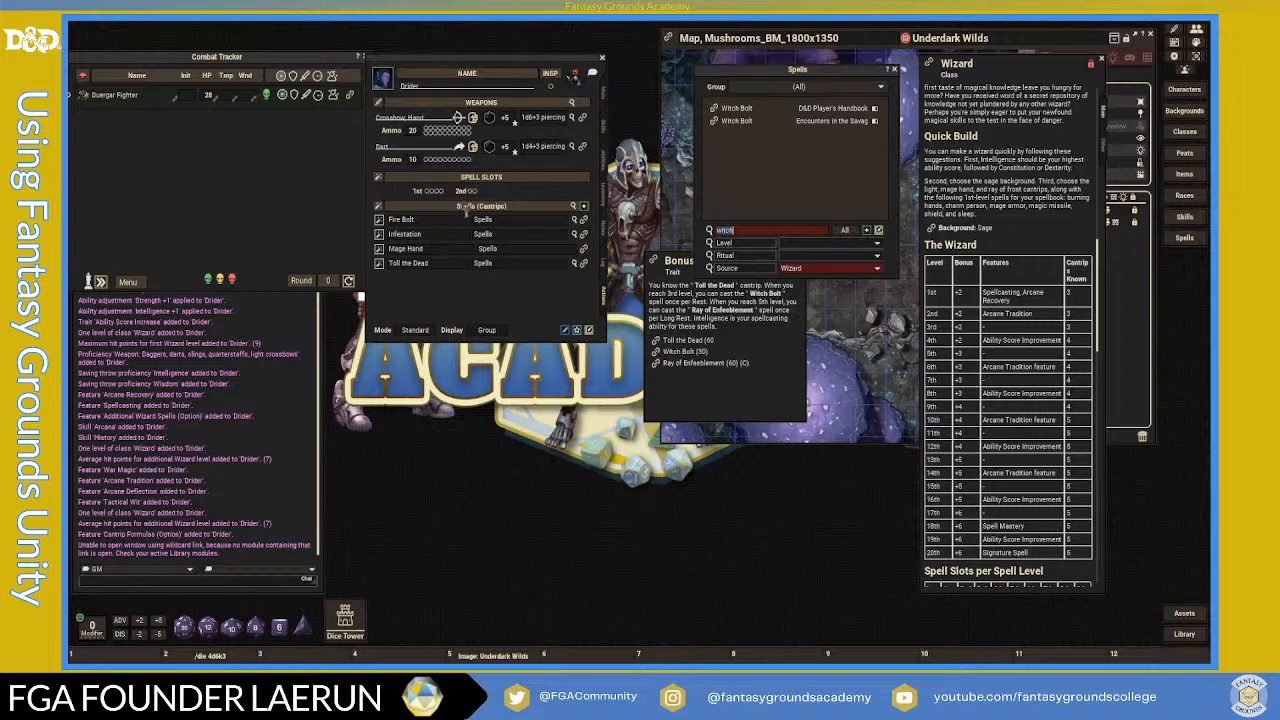
- Add Witch Bolt as a 1st-level spell and collapse its action details
drag(459, 222, 481, 245)
scroll(548, 292, down, 2)
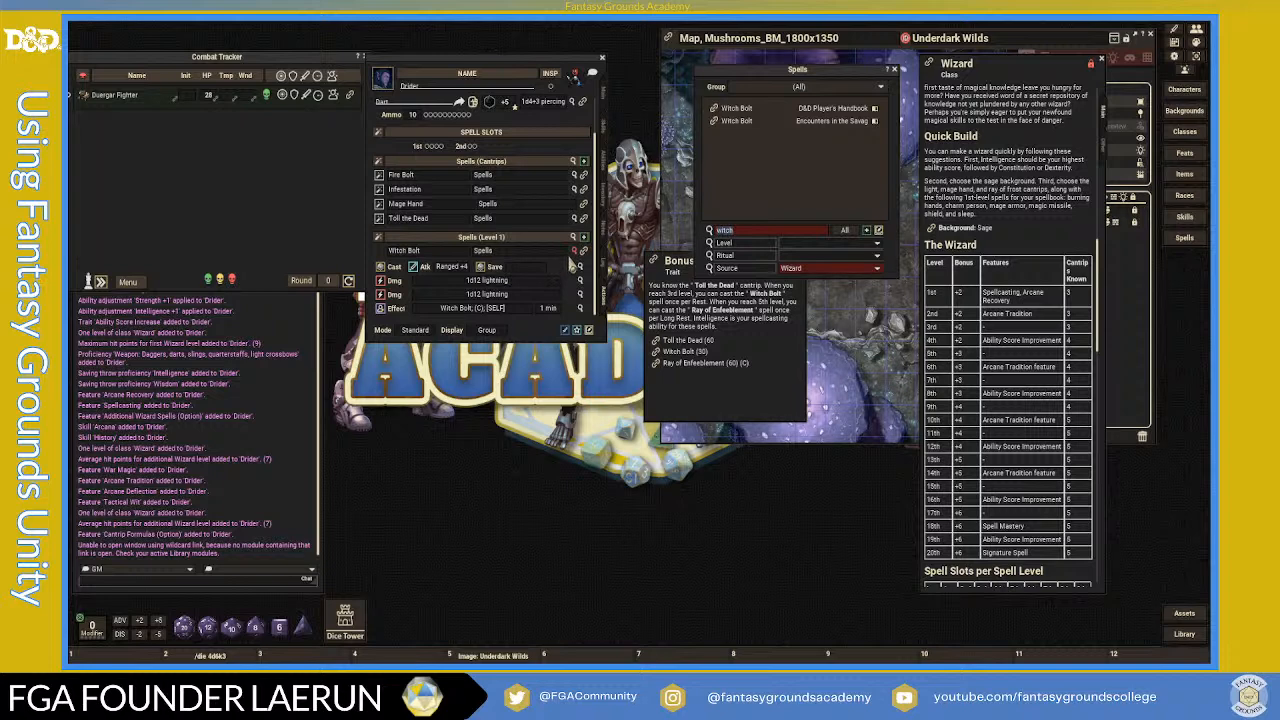
click(574, 251)
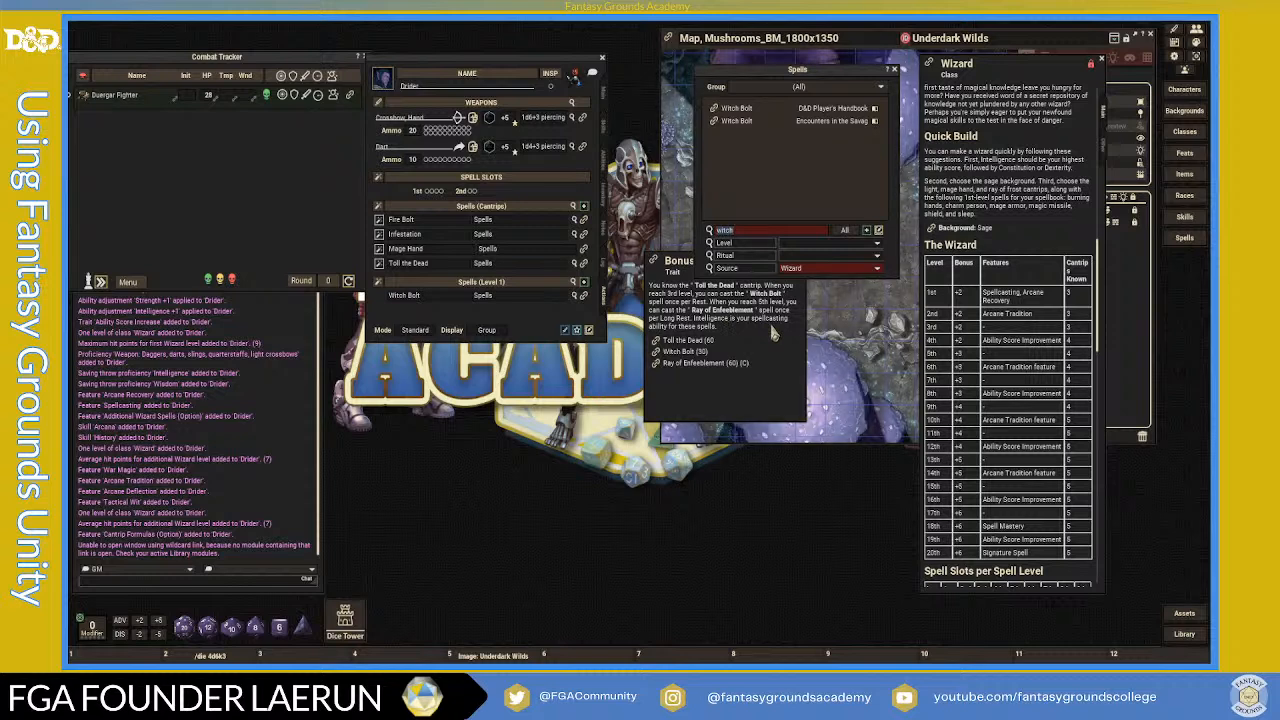
- Close the Bonus Arcane Spells trait, filter spells to level 1, and clear the search text
click(686, 265)
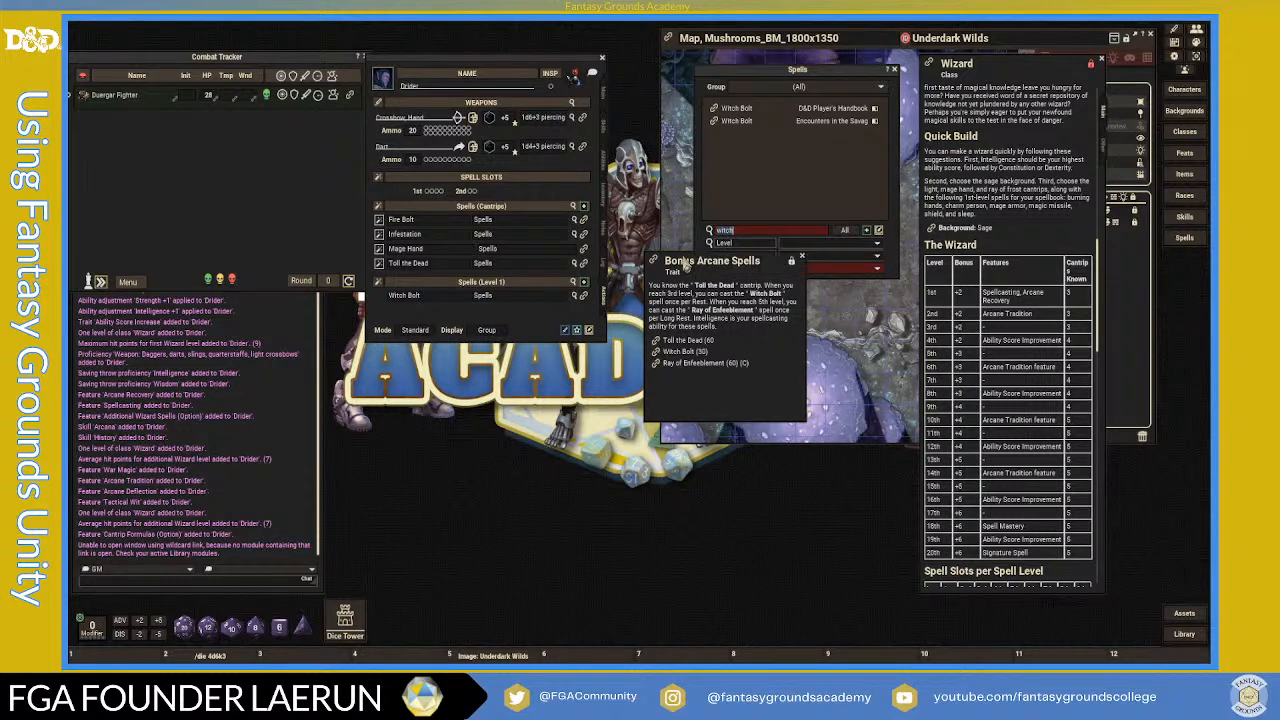
click(801, 256)
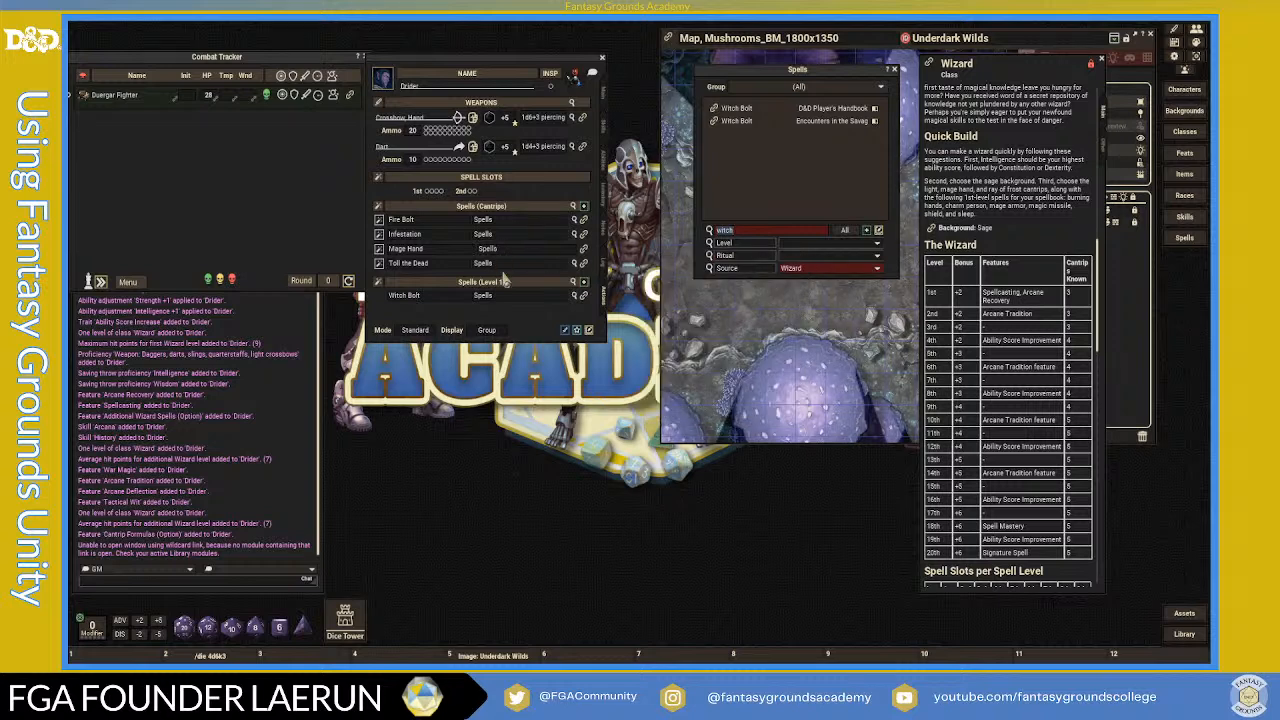
click(878, 250)
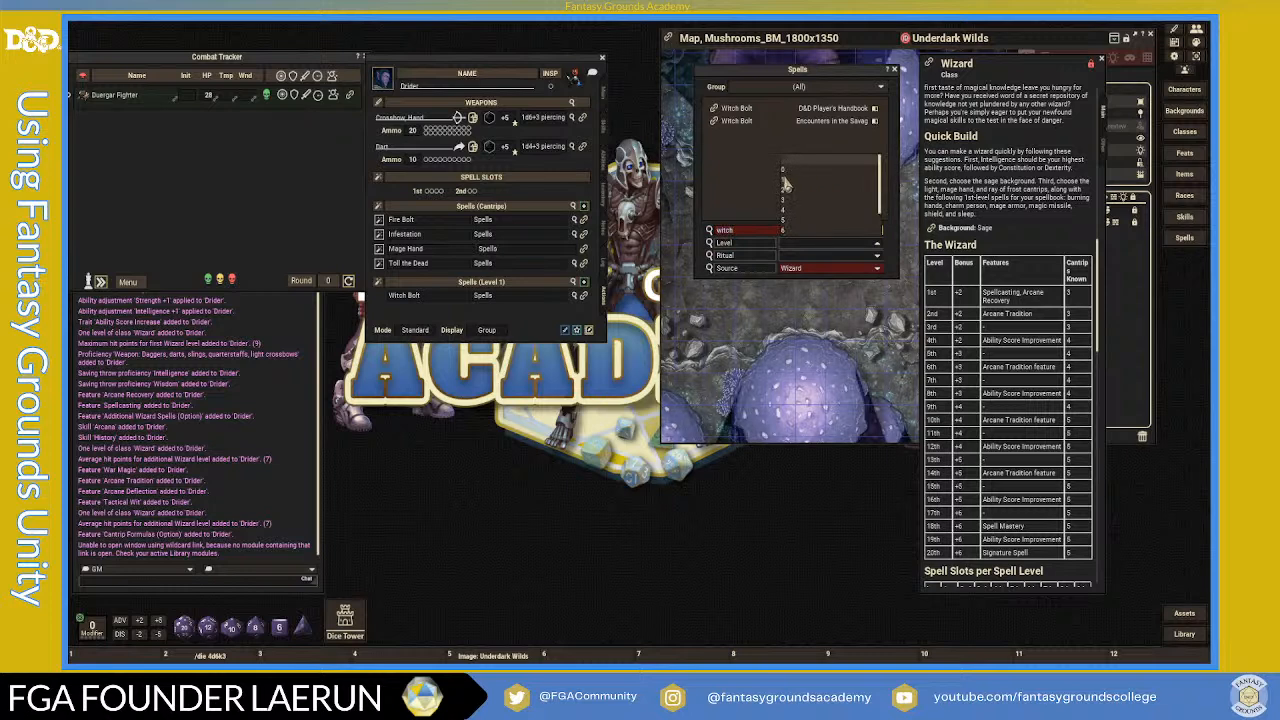
click(812, 226)
double_click(759, 232)
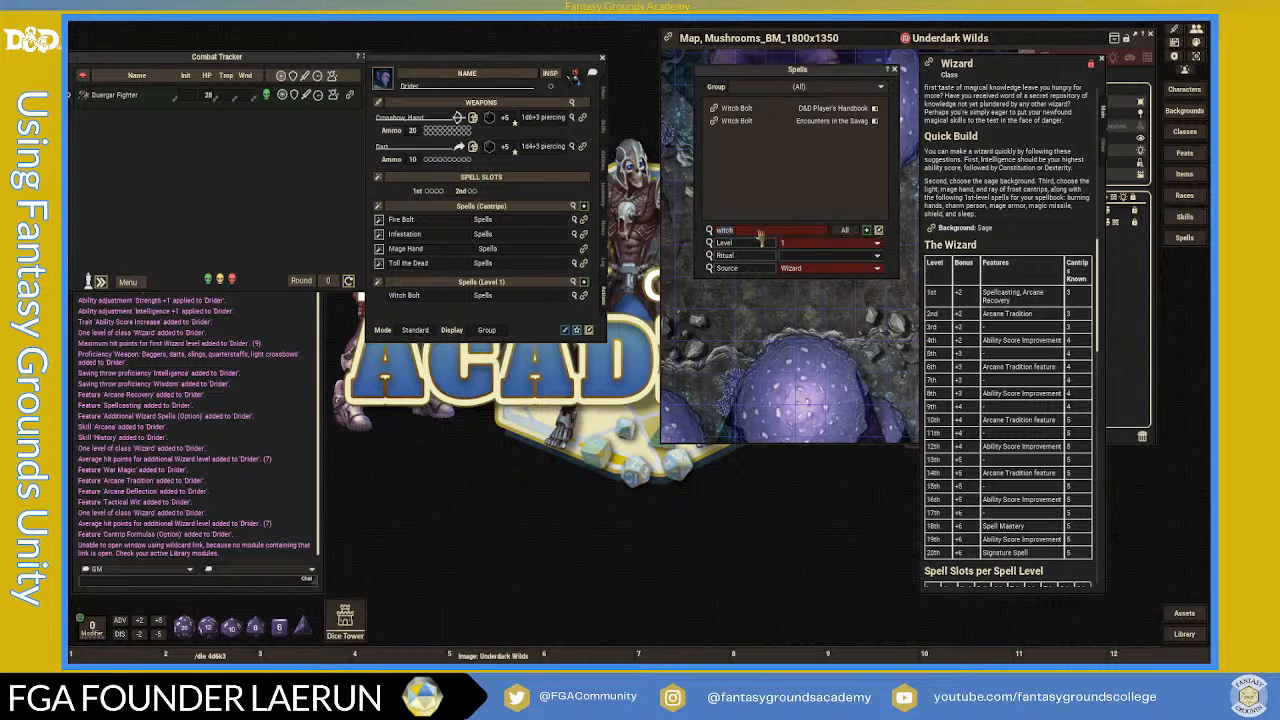
key(BackSpace)
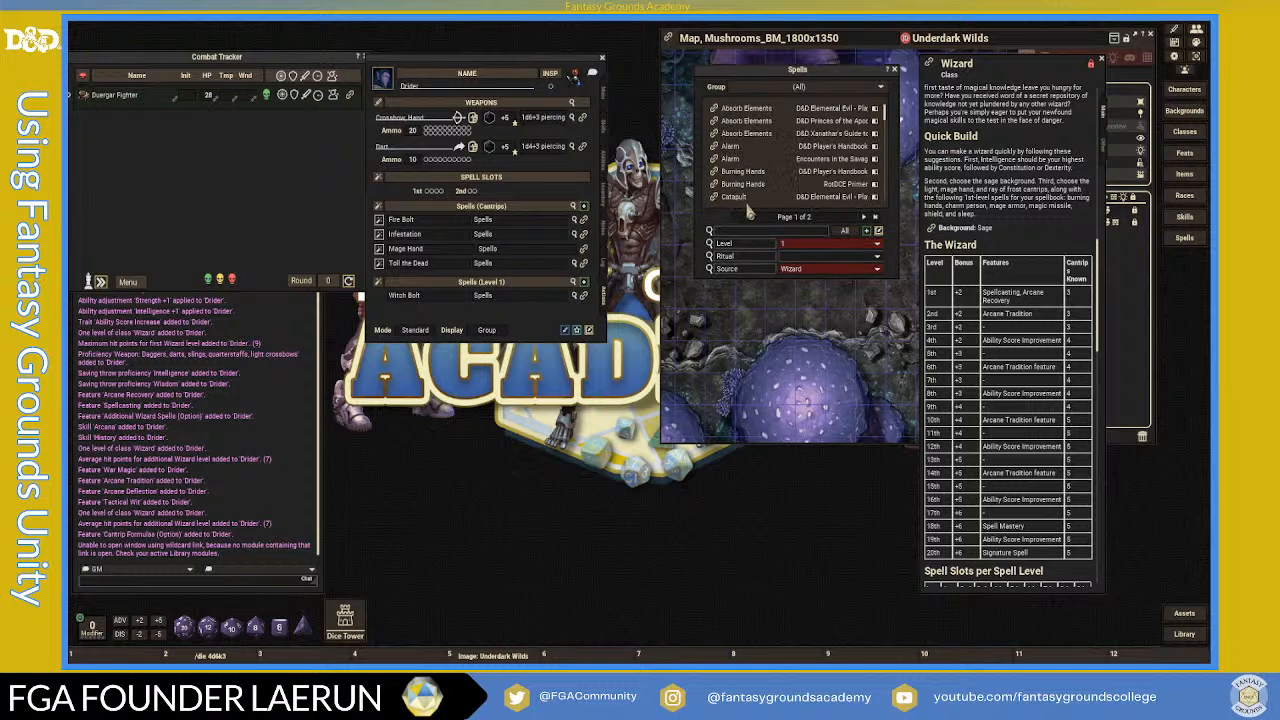
- Add Thunderwave from the second page to the Drider's 1st-level spells
scroll(760, 178, down, 5)
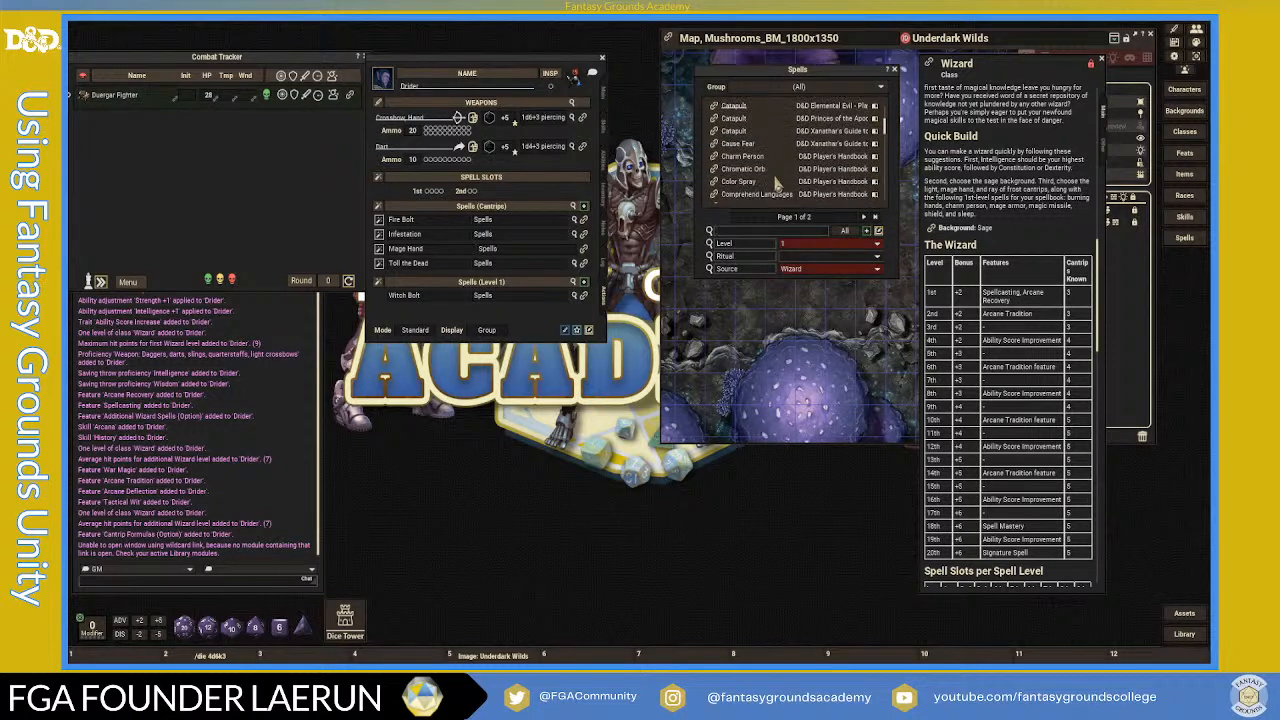
scroll(775, 182, down, 3)
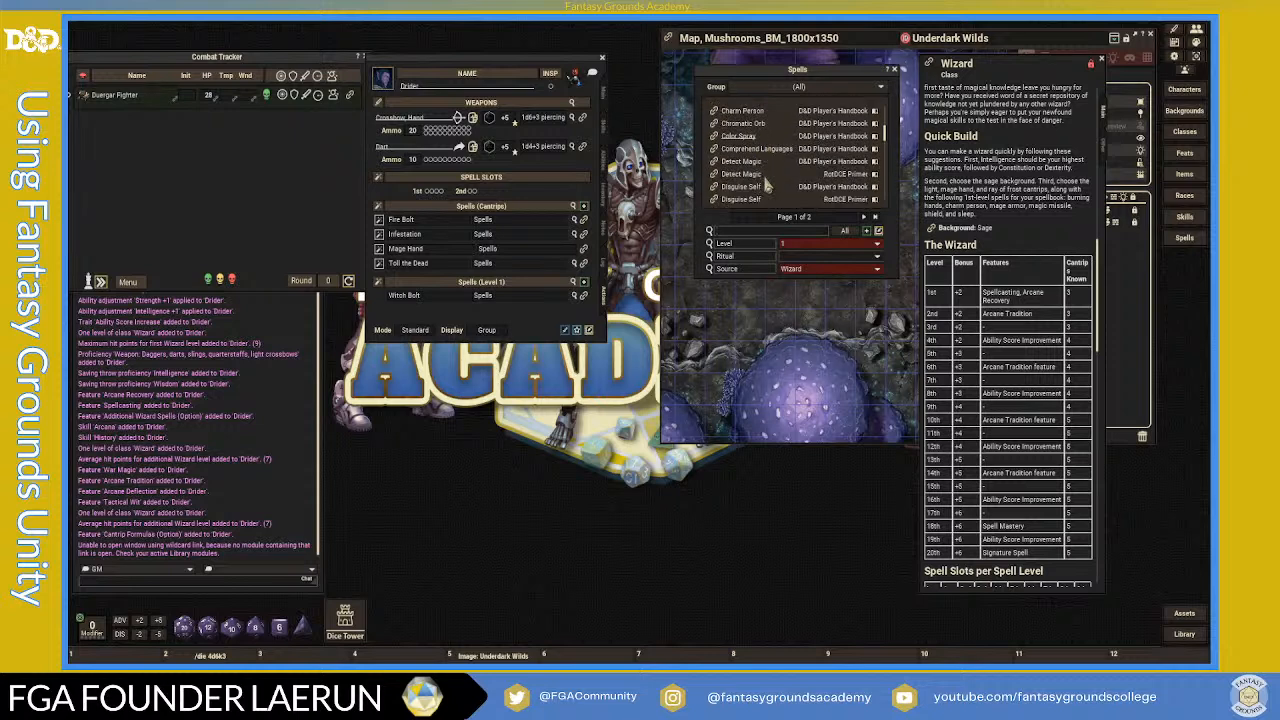
click(865, 217)
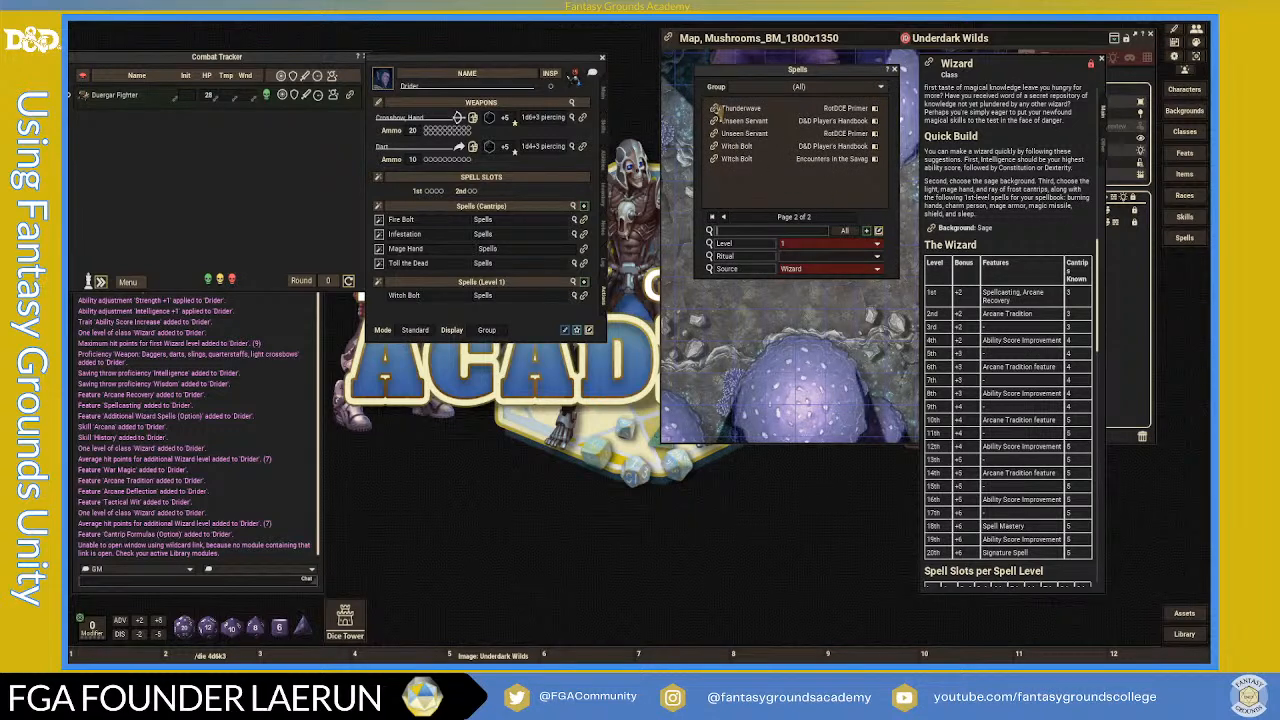
drag(543, 232, 519, 196)
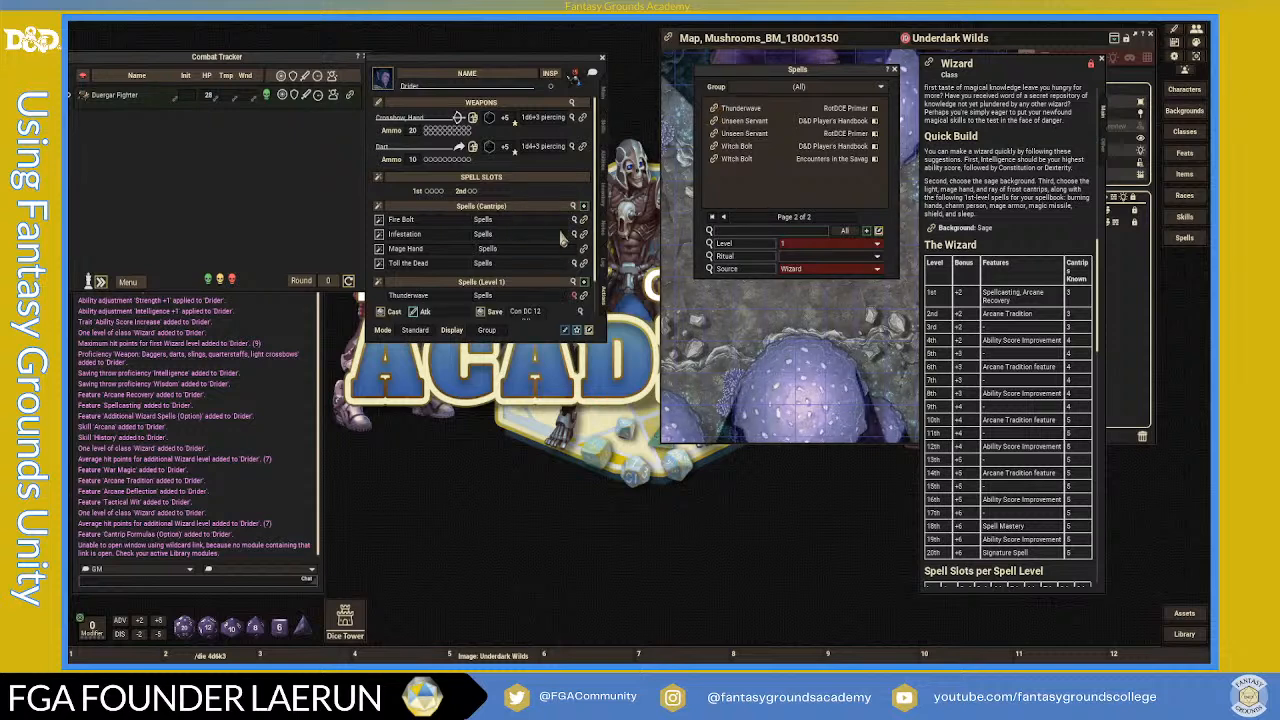
- Make the spell list taller, return to page one, and add Grease with its details collapsed
scroll(562, 240, down, 2)
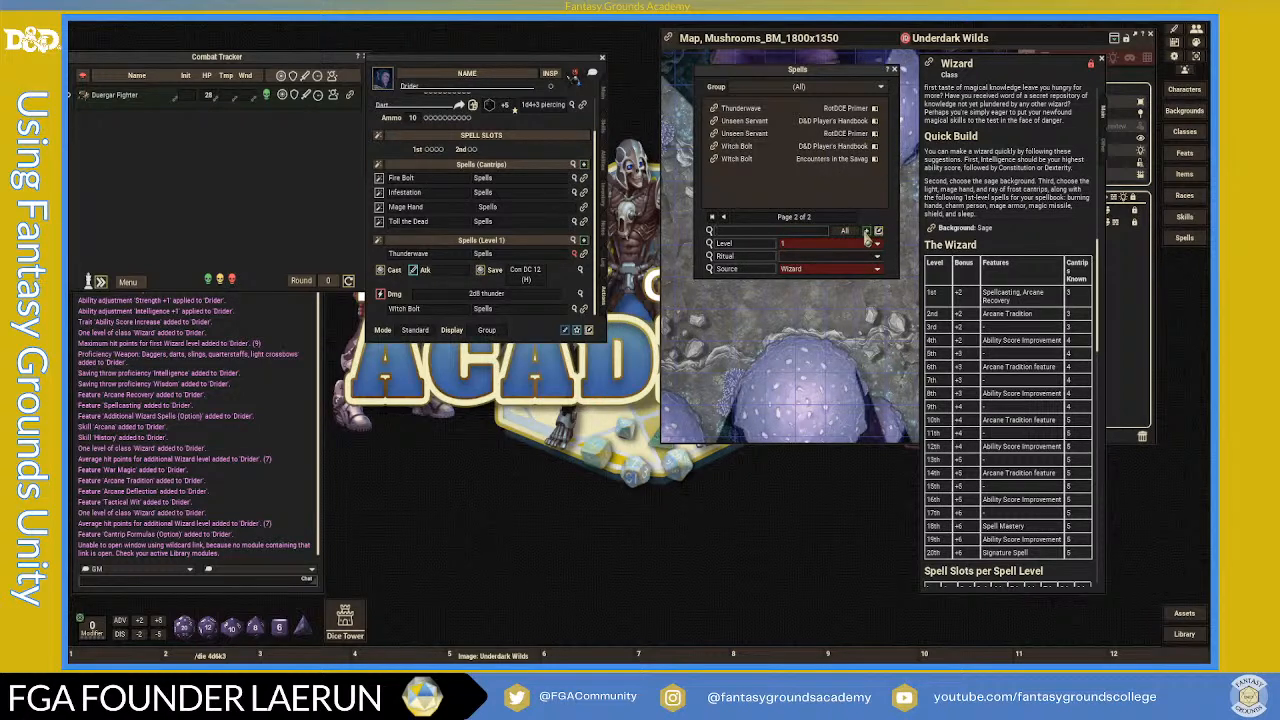
drag(898, 280, 892, 448)
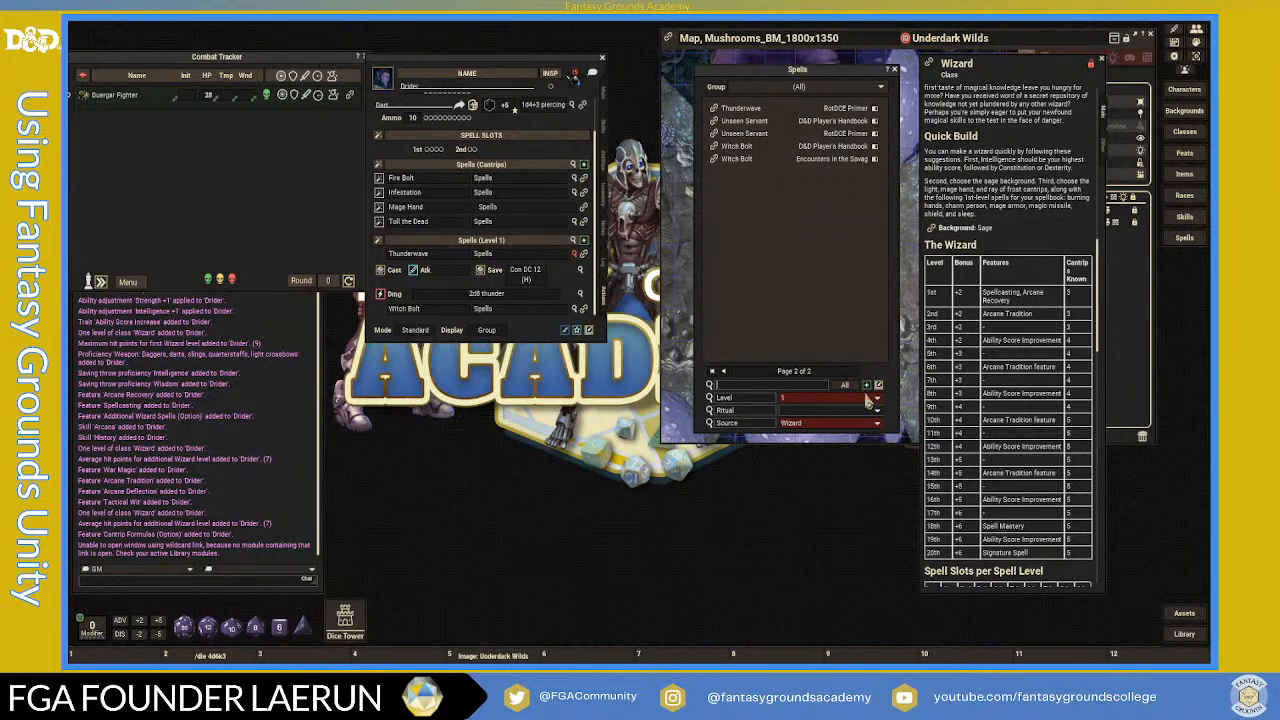
click(725, 378)
scroll(785, 298, down, 5)
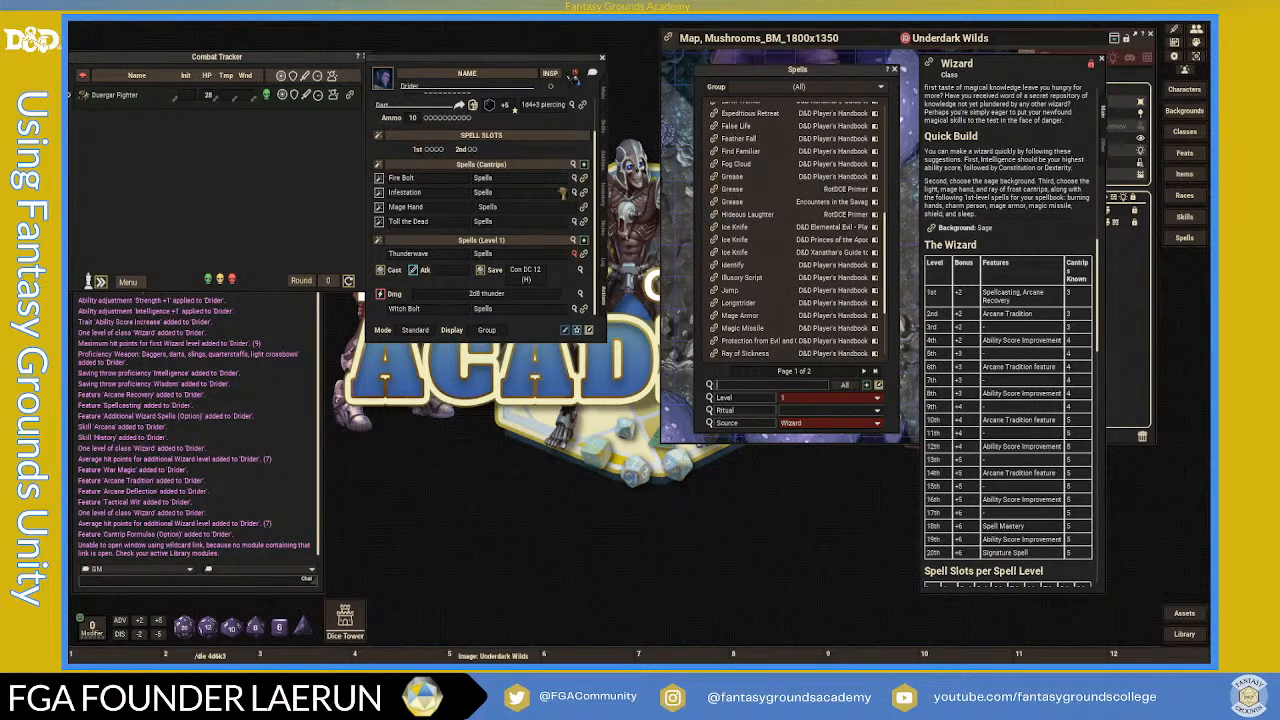
scroll(514, 290, down, 2)
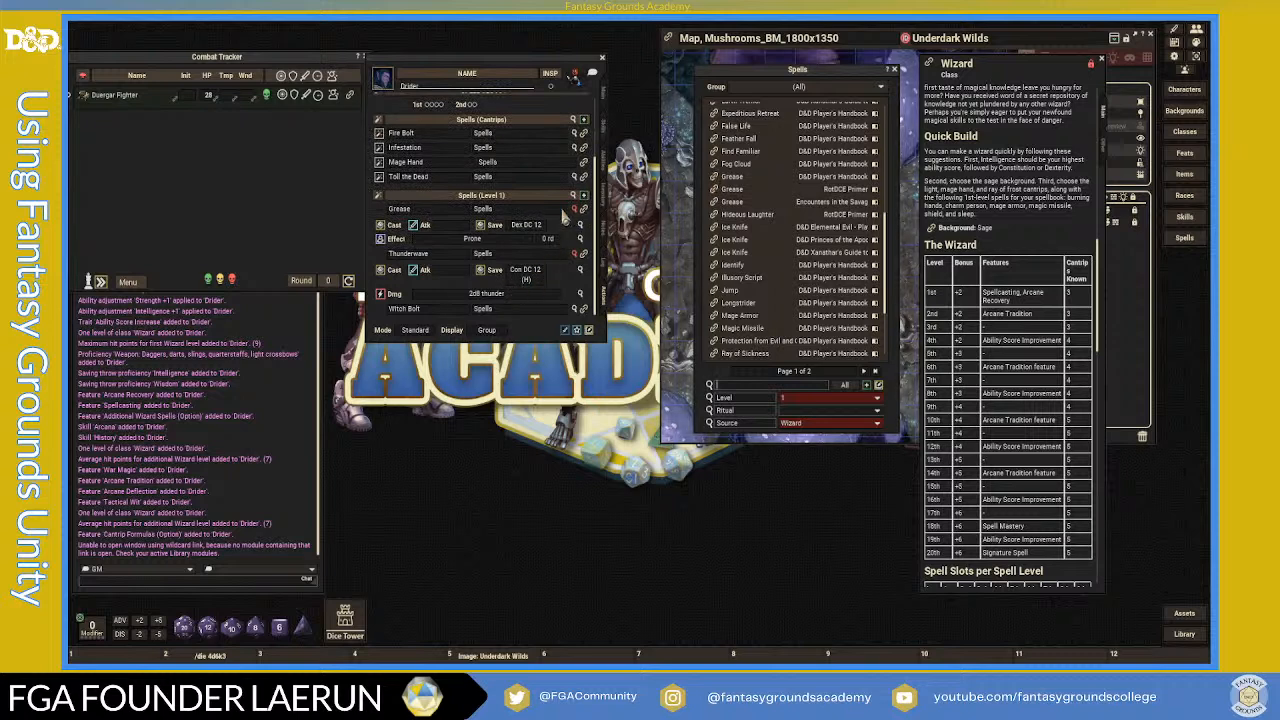
click(574, 210)
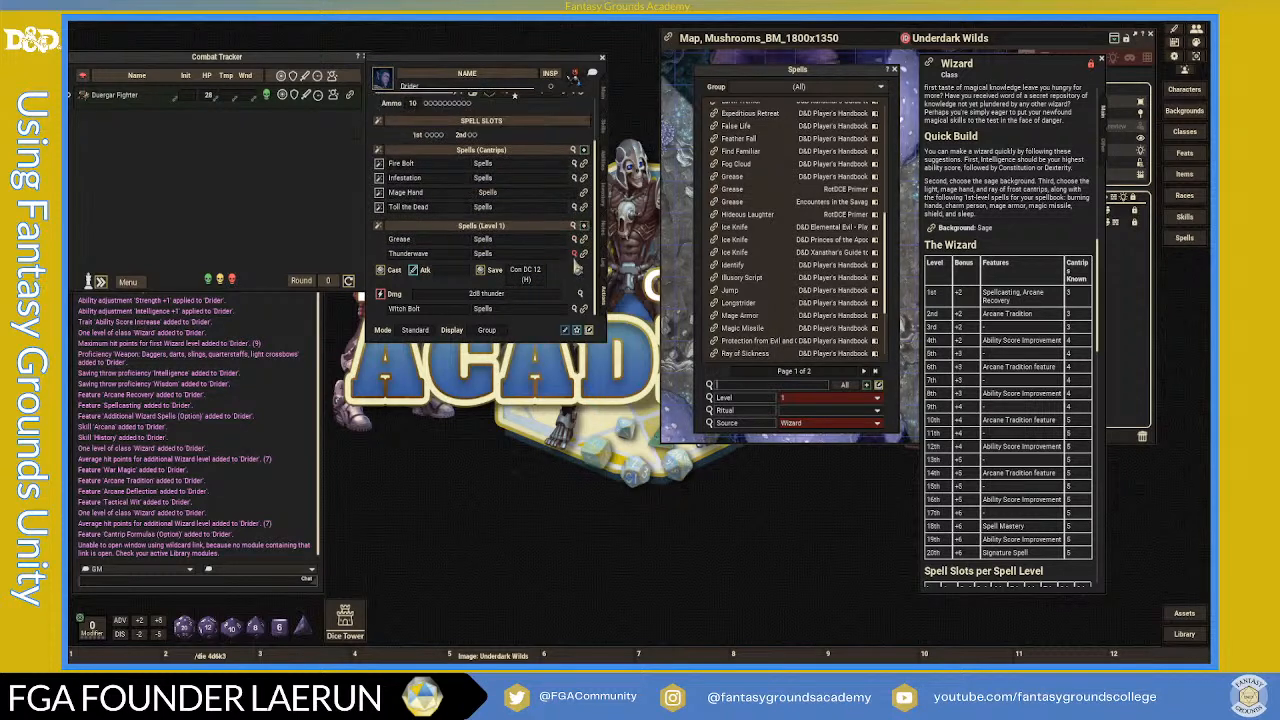
- Add Mage Armor to the 1st-level spells and collapse its effect details
scroll(510, 290, up, 3)
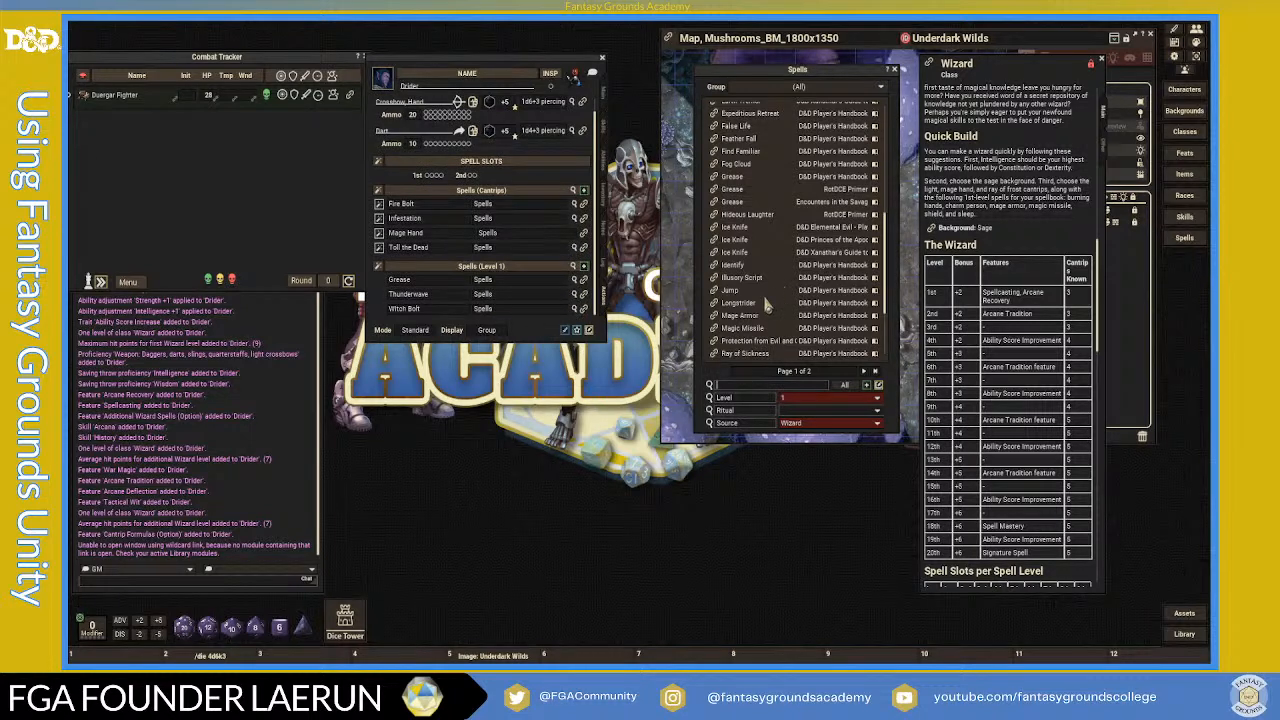
scroll(717, 316, down, 3)
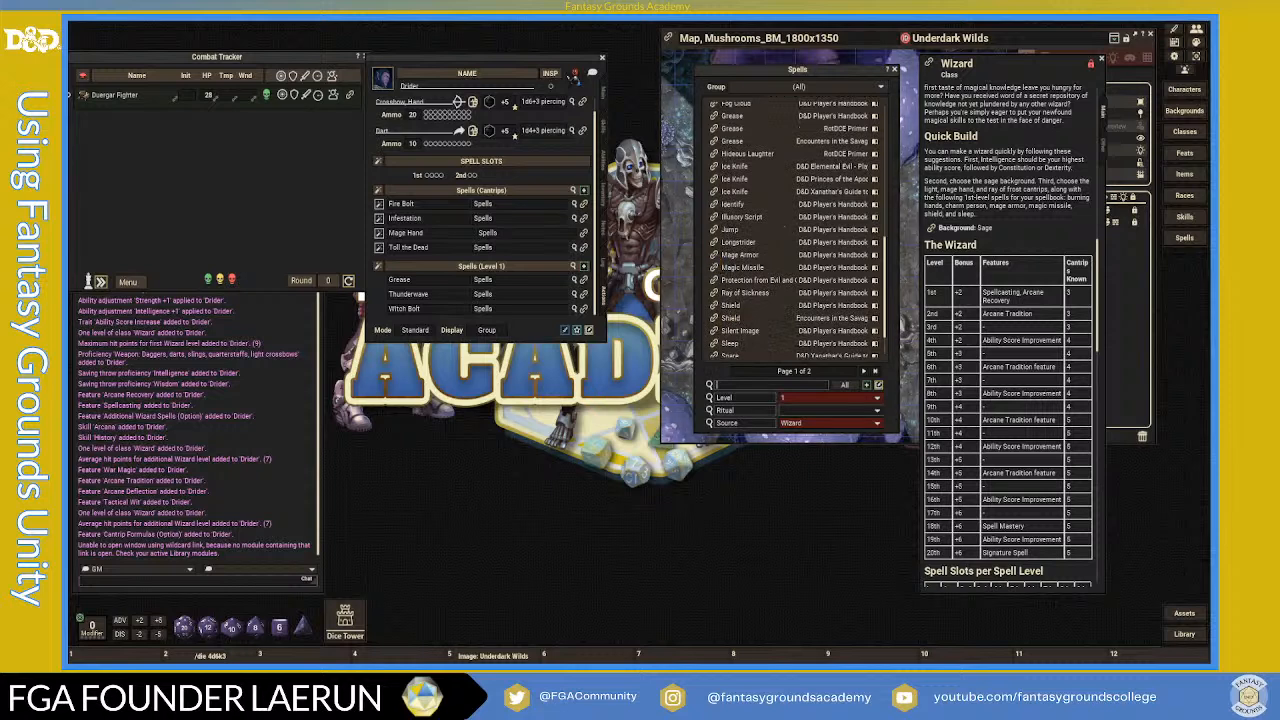
drag(512, 190, 496, 150)
scroll(526, 253, down, 1)
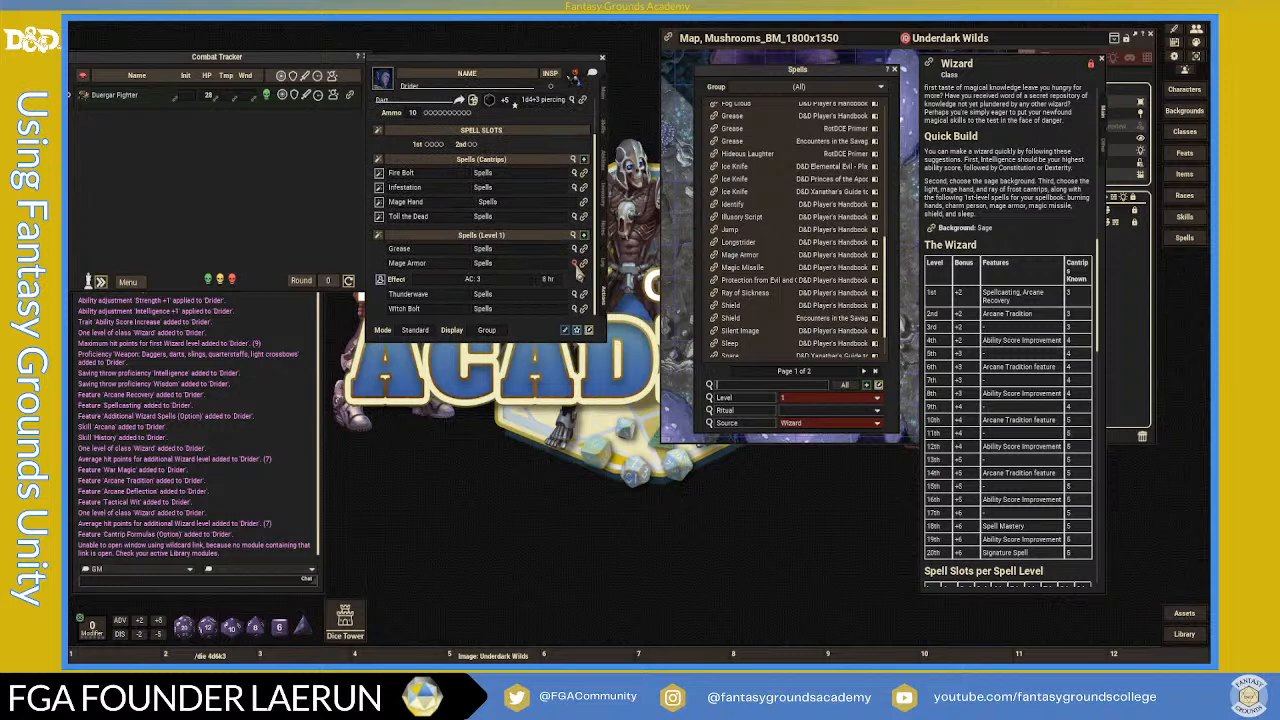
click(577, 265)
scroll(796, 296, down, 3)
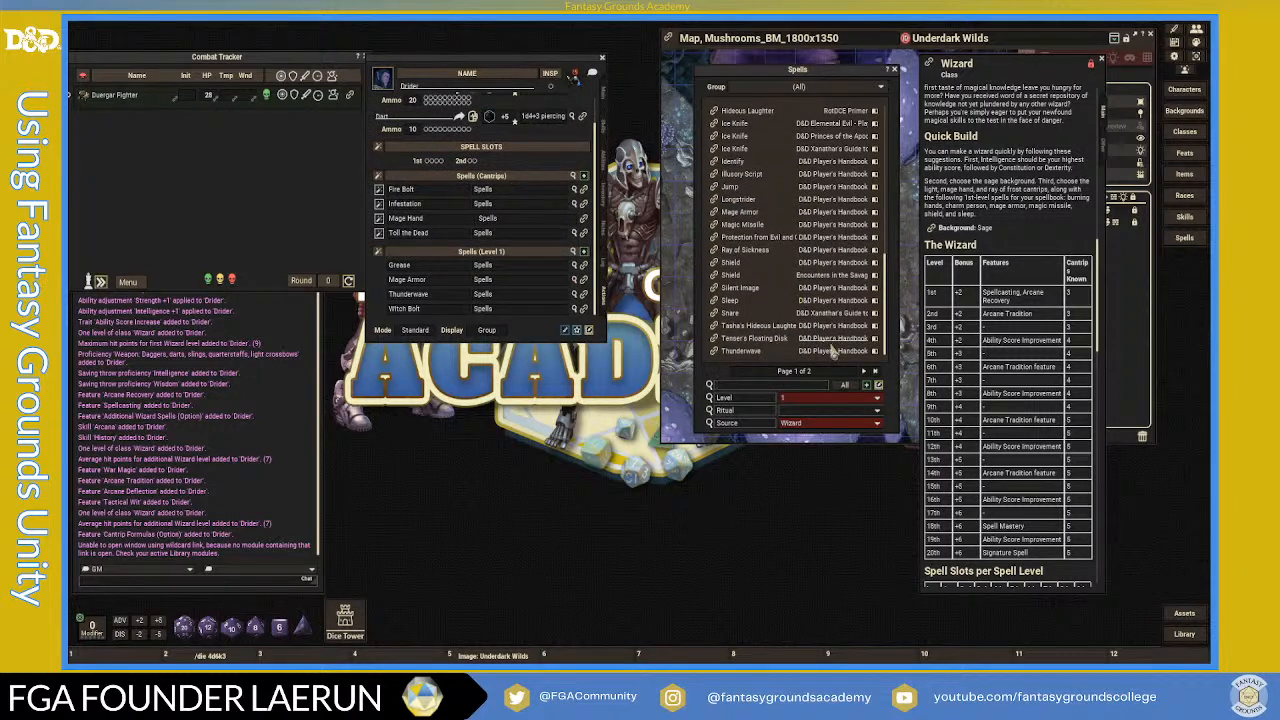
click(875, 398)
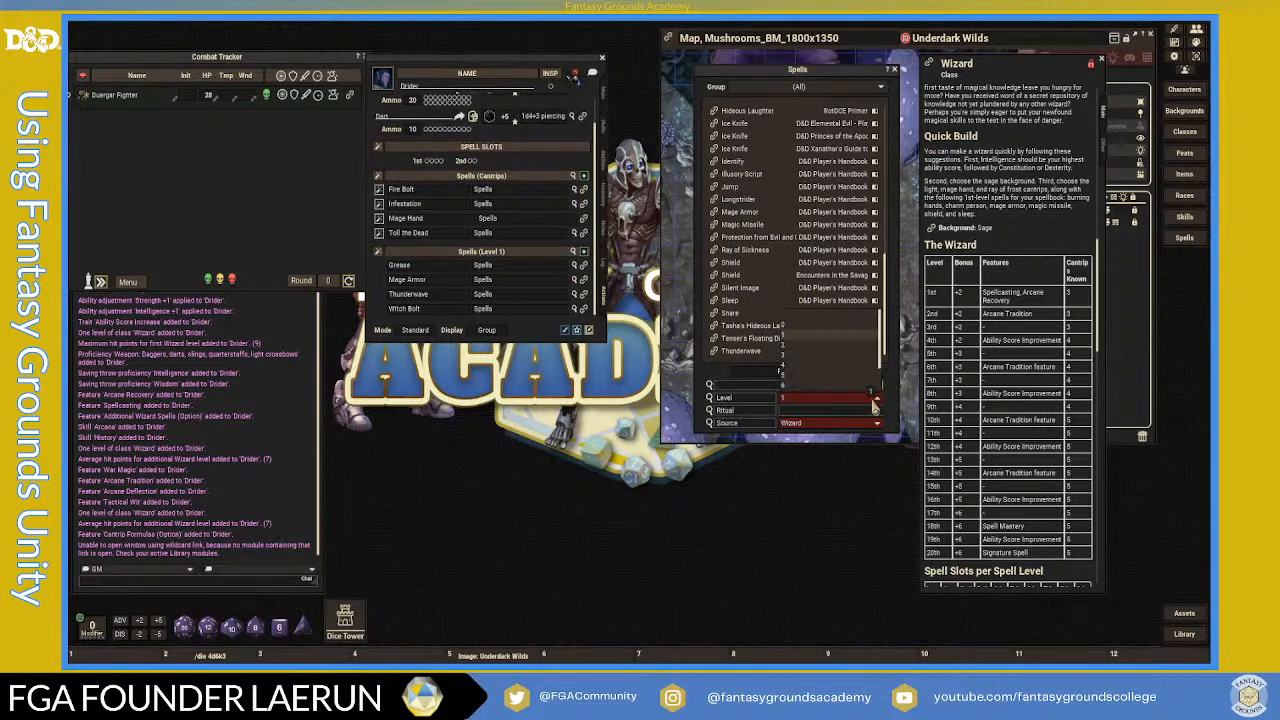
- Filter the spell list to level 2 and browse to the second page of spells
click(785, 343)
scroll(787, 300, down, 2)
scroll(787, 293, down, 3)
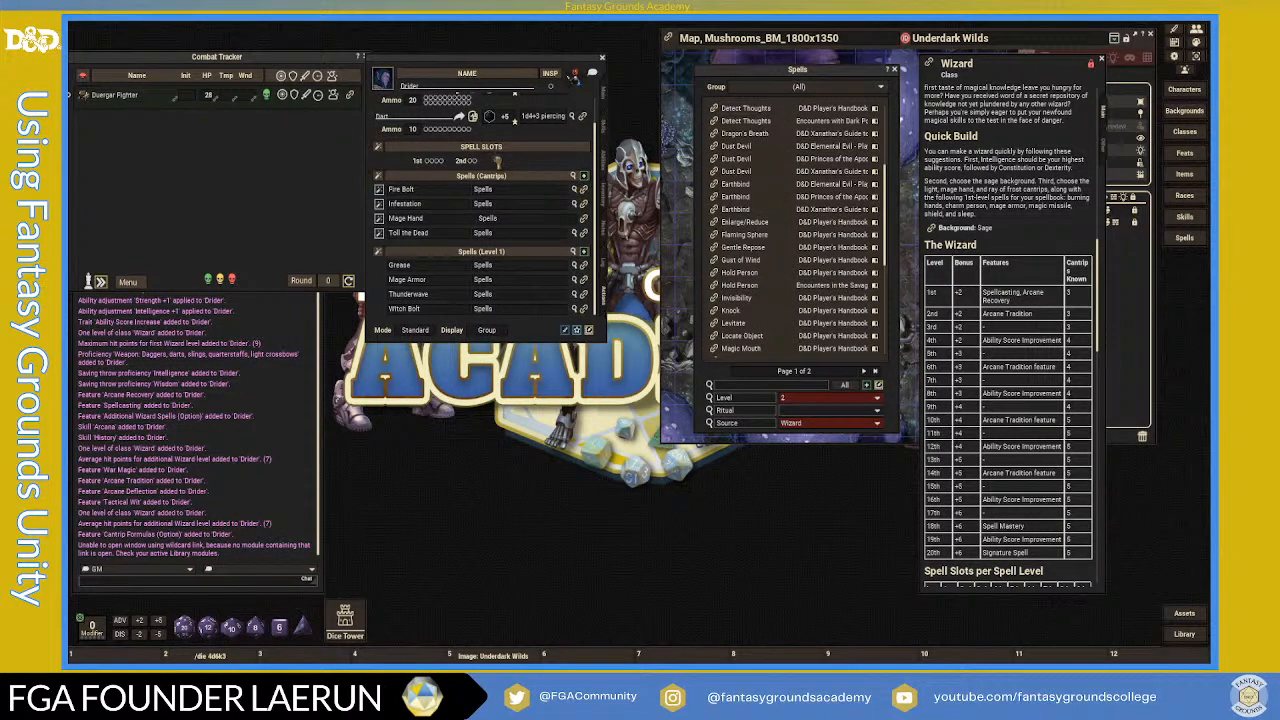
scroll(548, 250, down, 3)
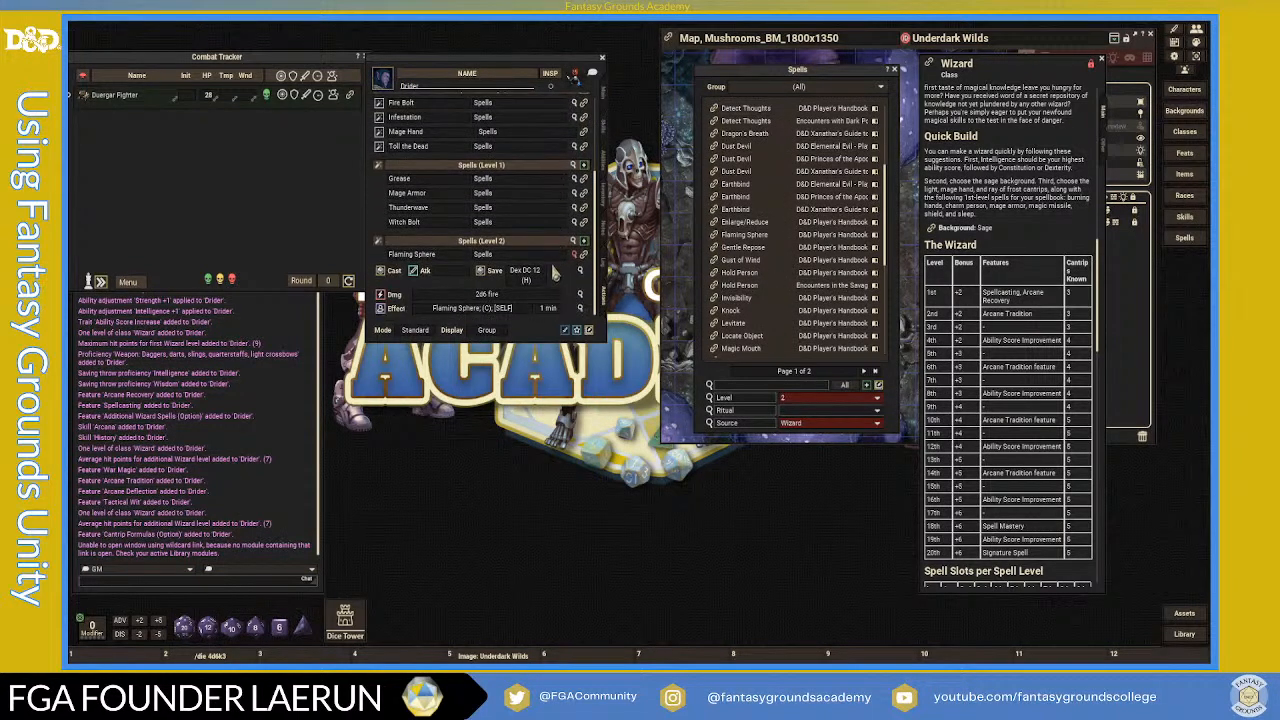
scroll(577, 268, up, 2)
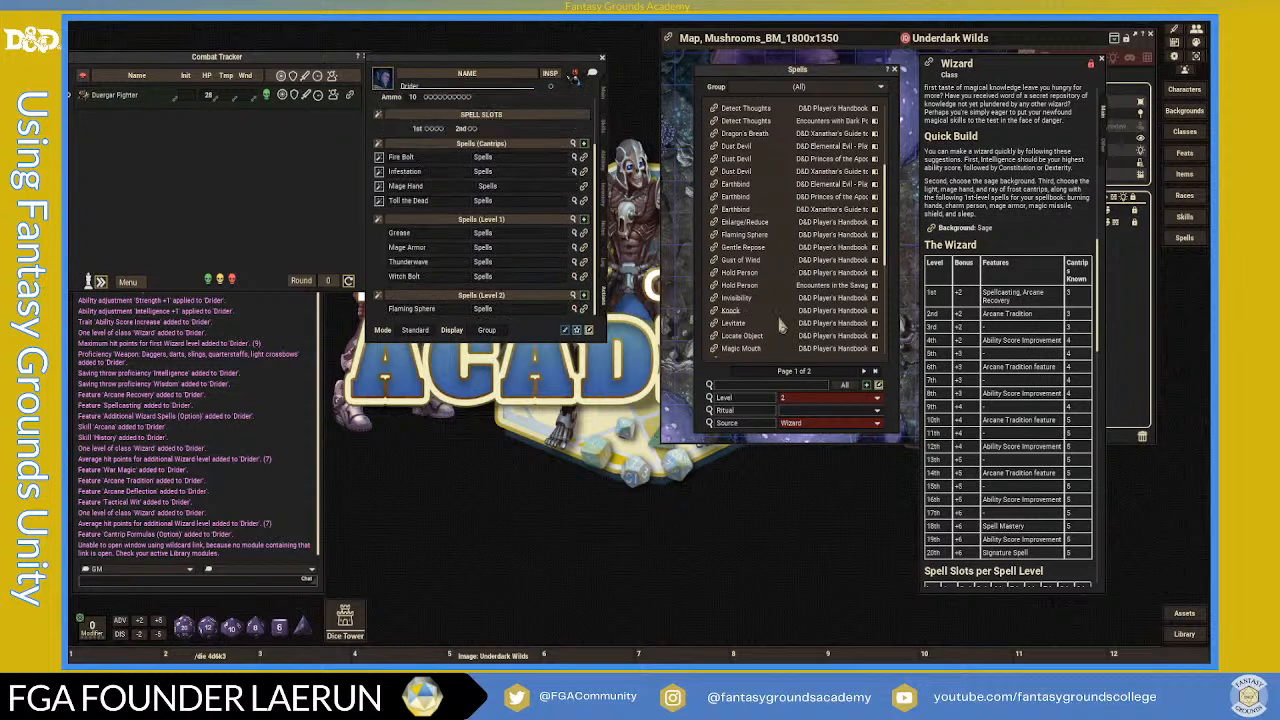
scroll(806, 340, down, 2)
scroll(806, 340, down, 3)
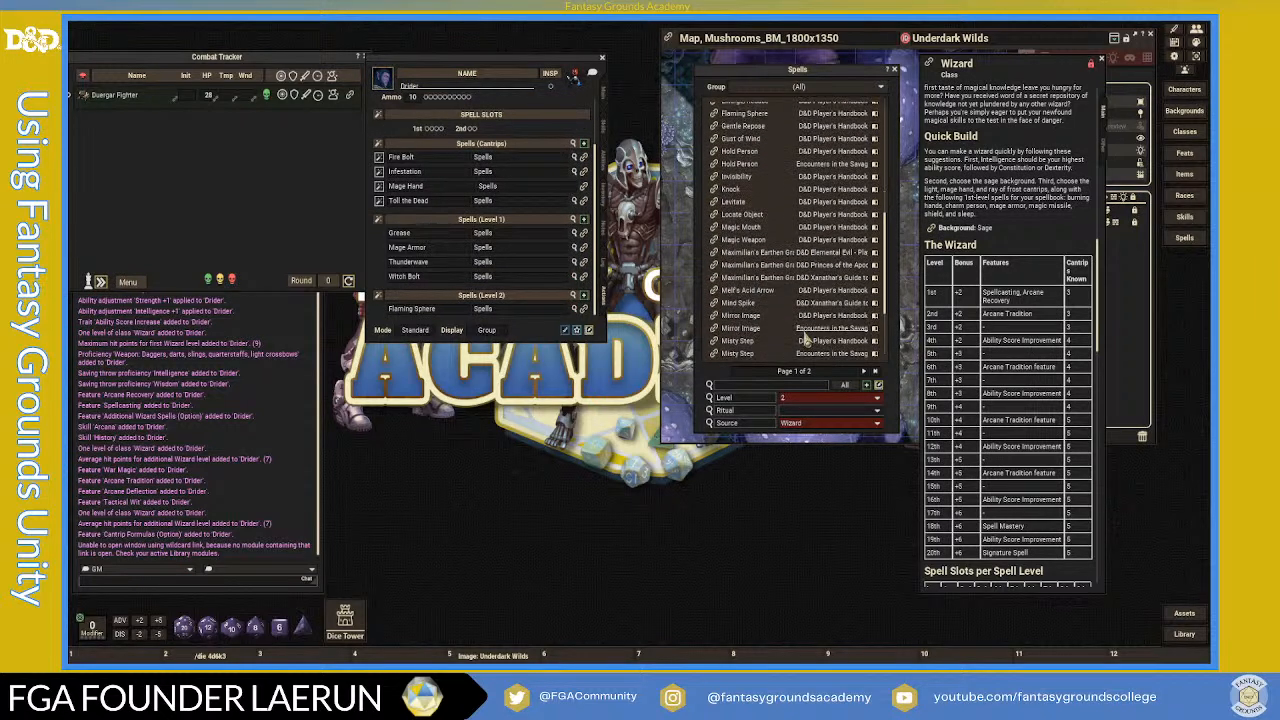
scroll(806, 340, down, 2)
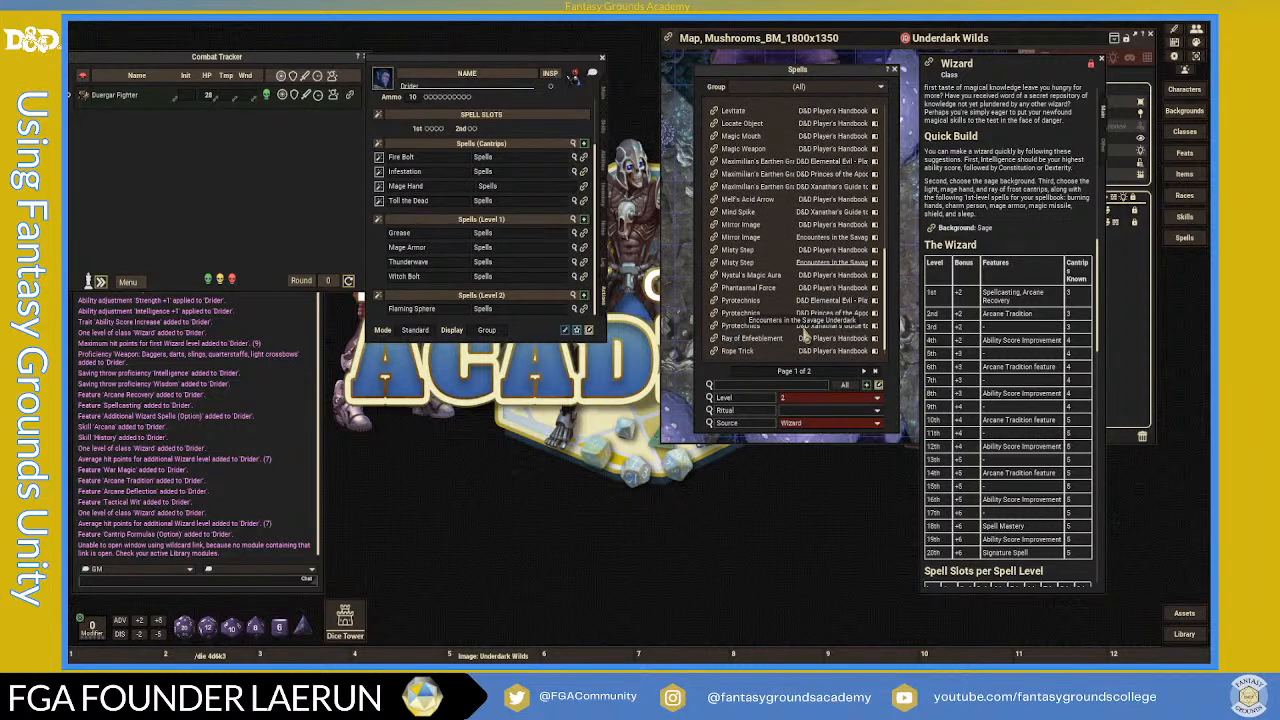
scroll(806, 340, down, 1)
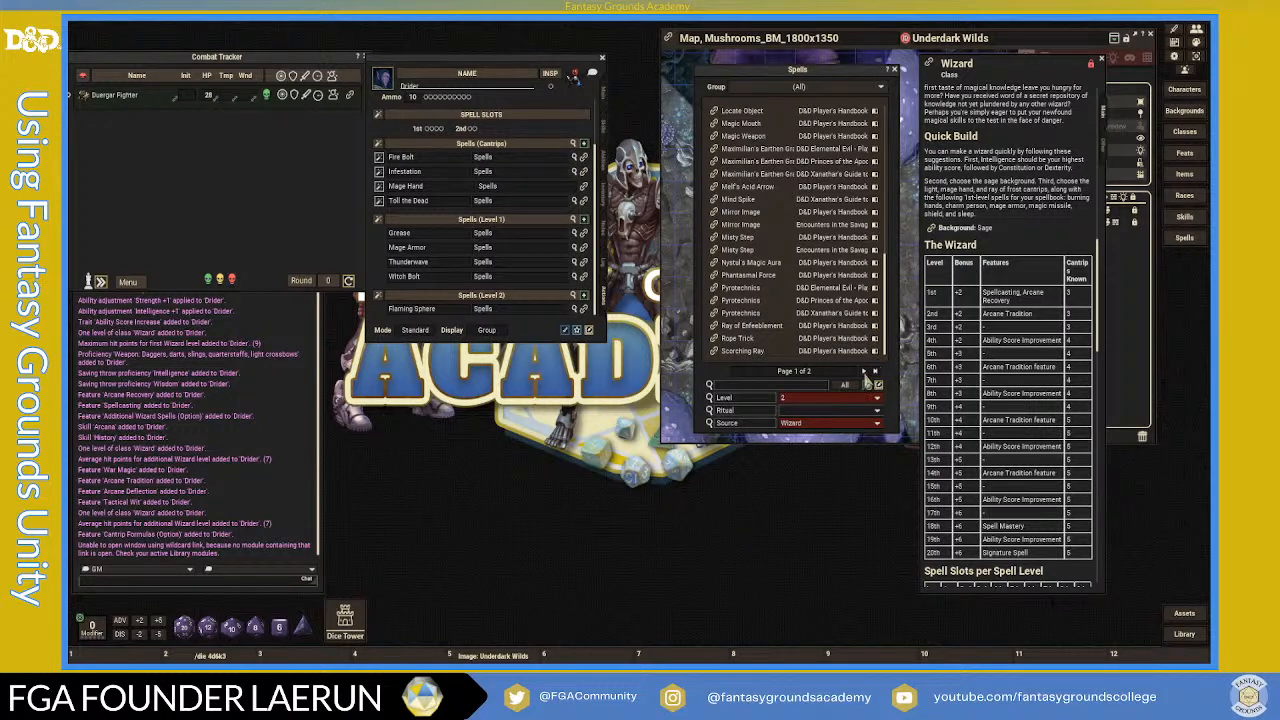
click(864, 371)
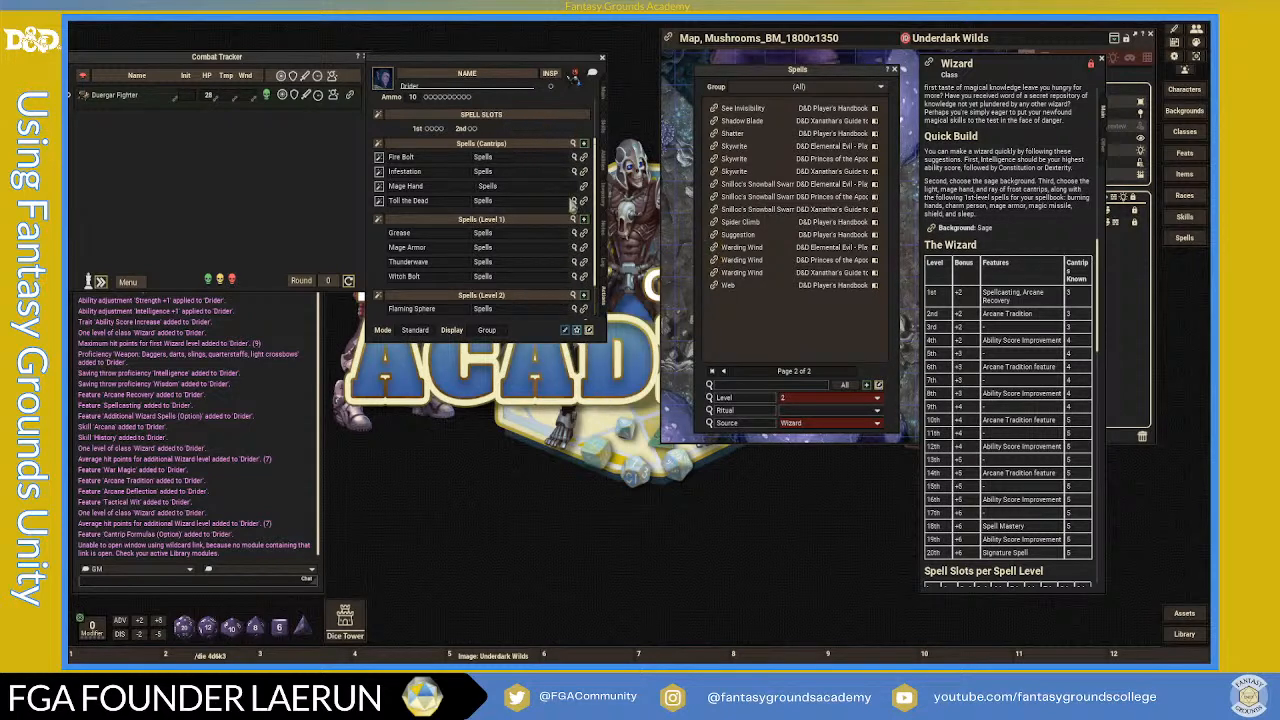
- Add Suggestion beside Flaming Sphere in the 2nd-level spells and collapse its cast and effect rows
scroll(558, 179, down, 2)
click(574, 281)
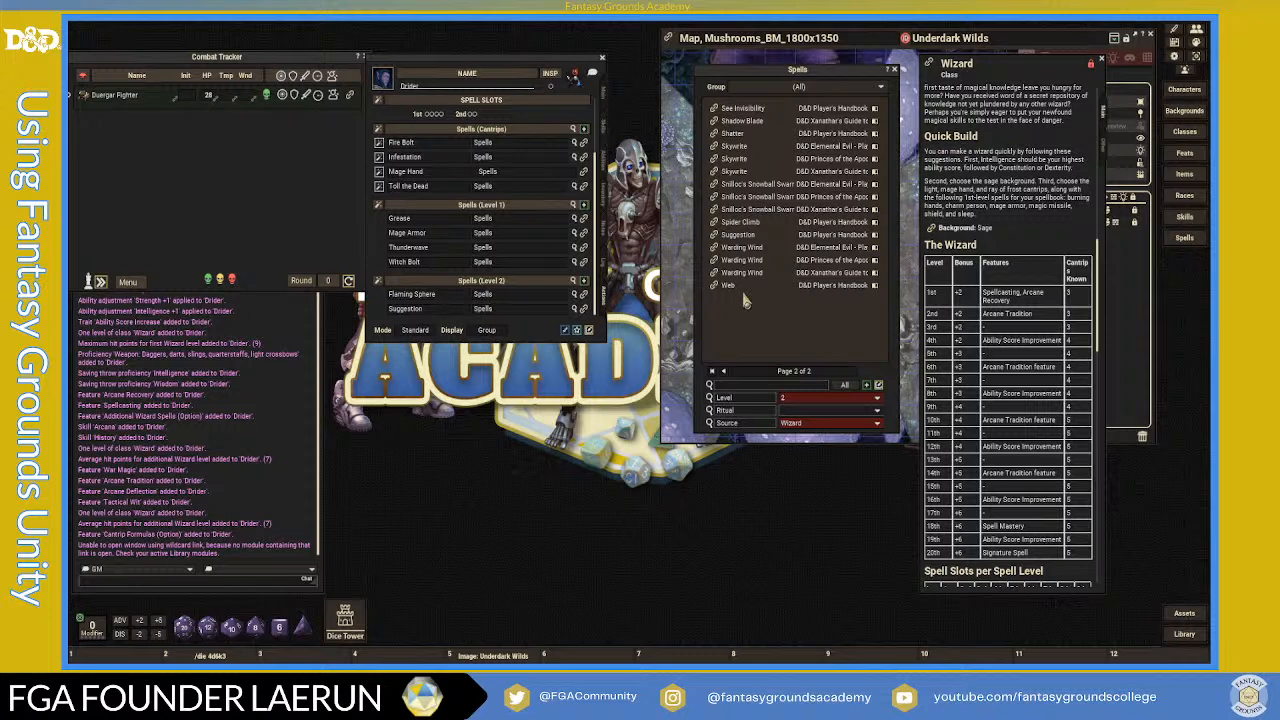
scroll(519, 222, up, 2)
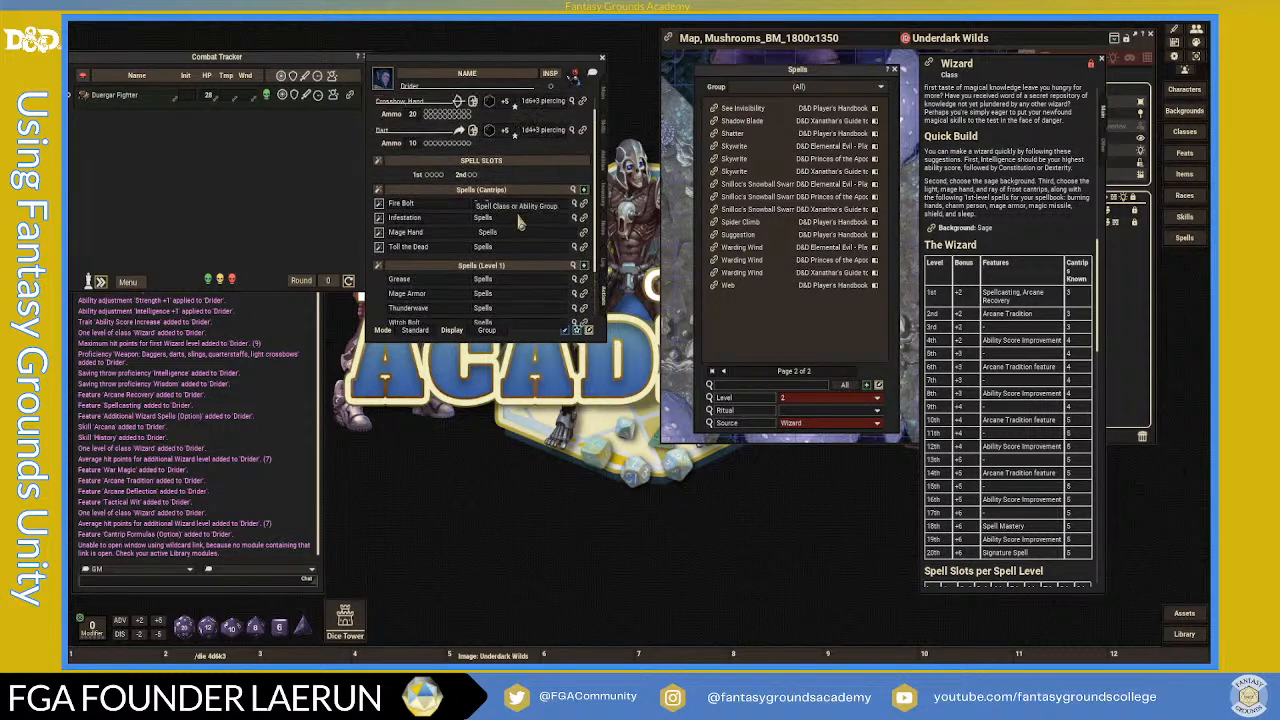
scroll(518, 235, down, 2)
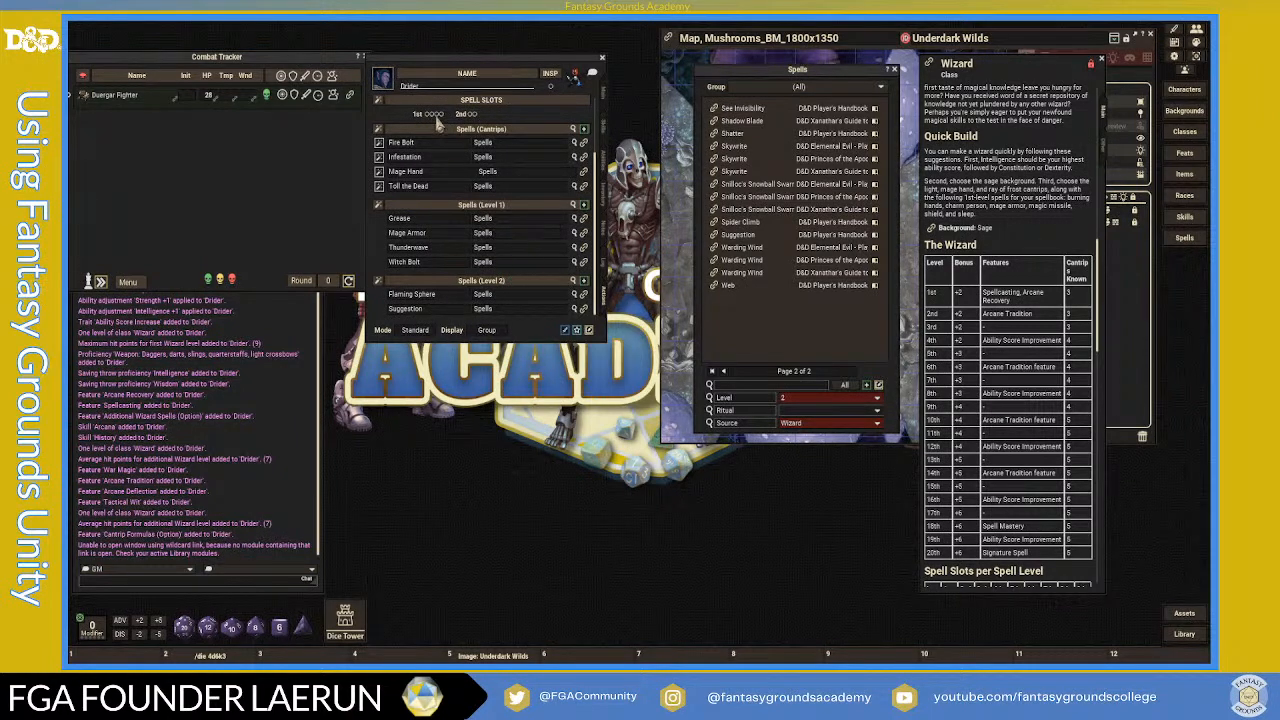
scroll(480, 265, up, 2)
scroll(495, 268, down, 2)
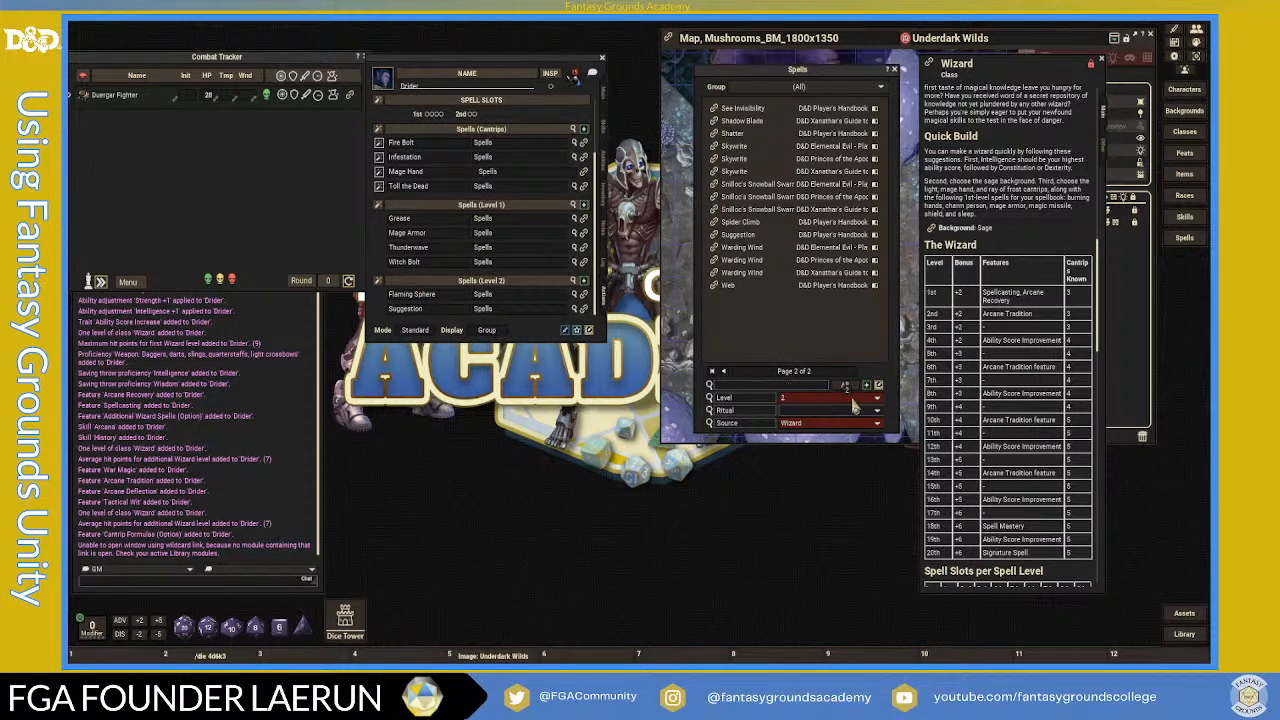
click(848, 399)
- Filter the wizard spells to level 1 and add Shield to the Drider's Actions tab
click(783, 338)
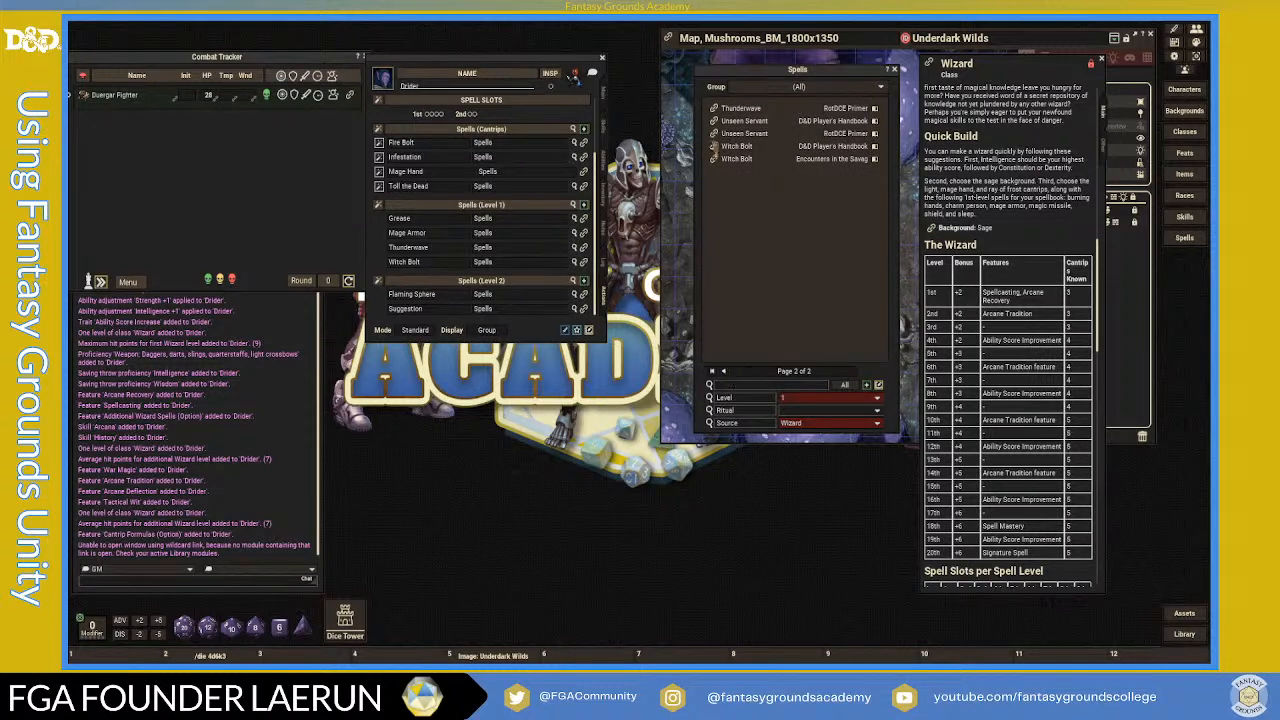
click(724, 371)
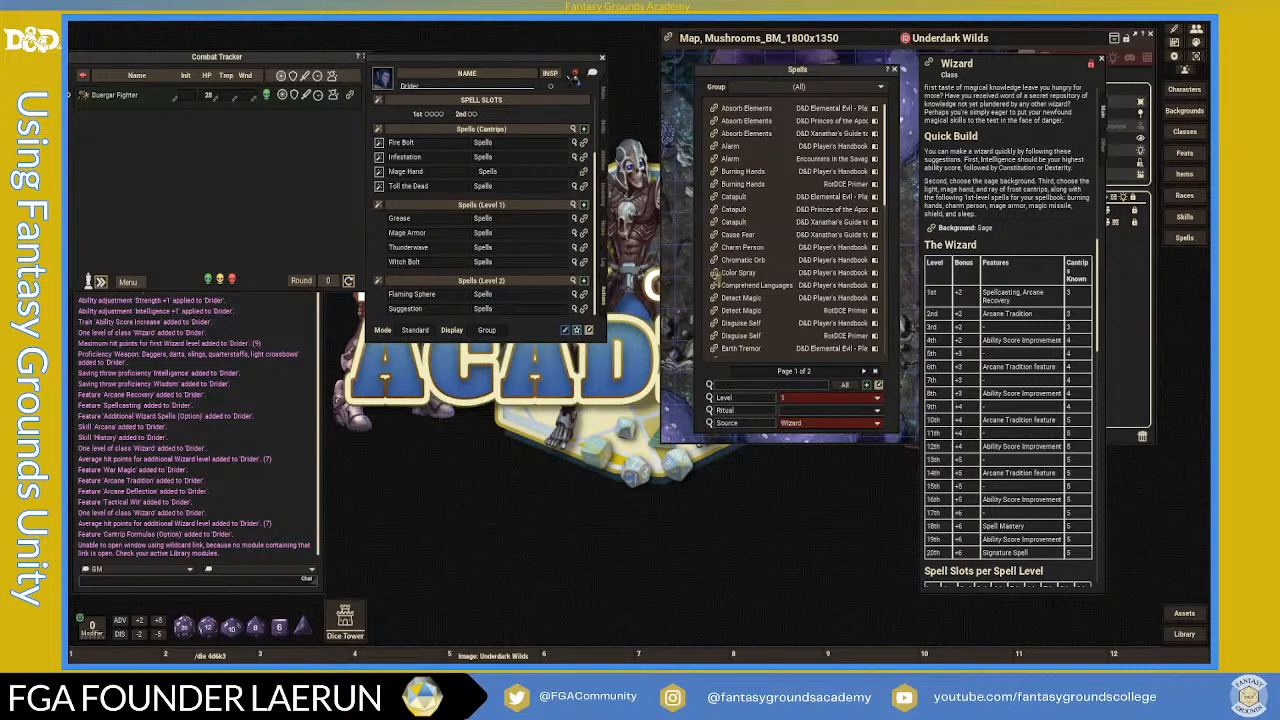
scroll(771, 323, down, 5)
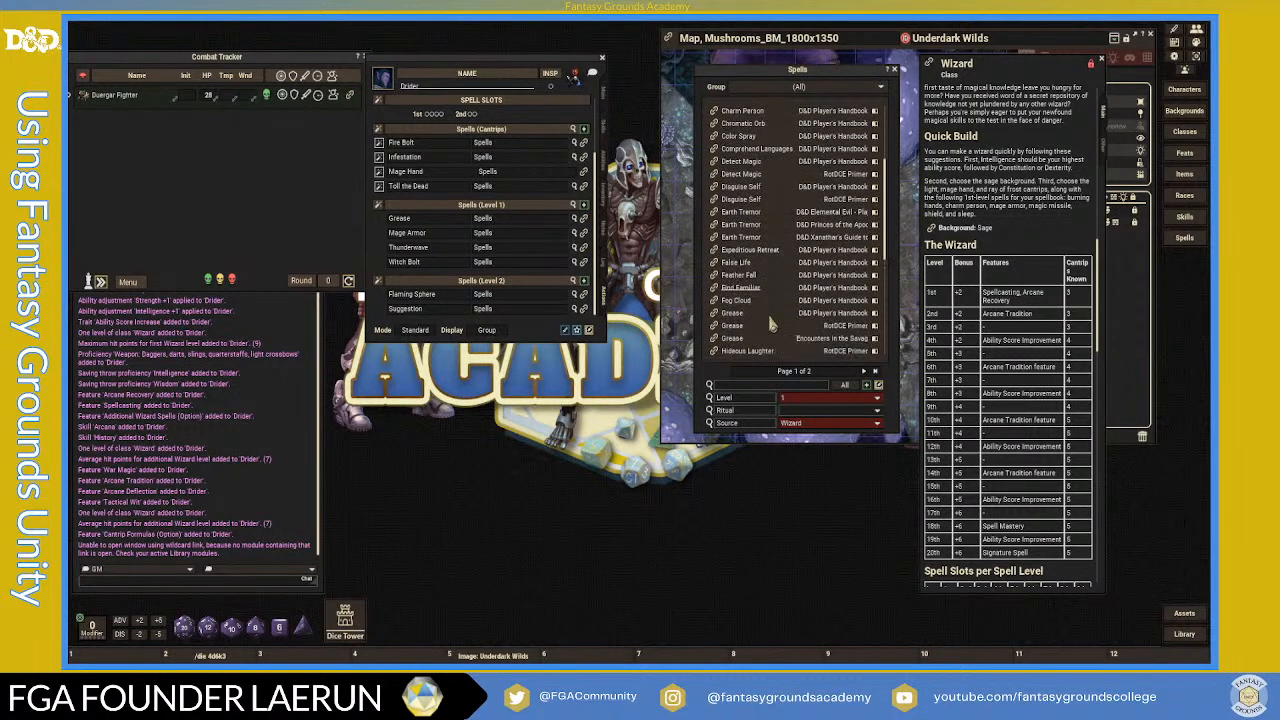
scroll(771, 323, down, 1)
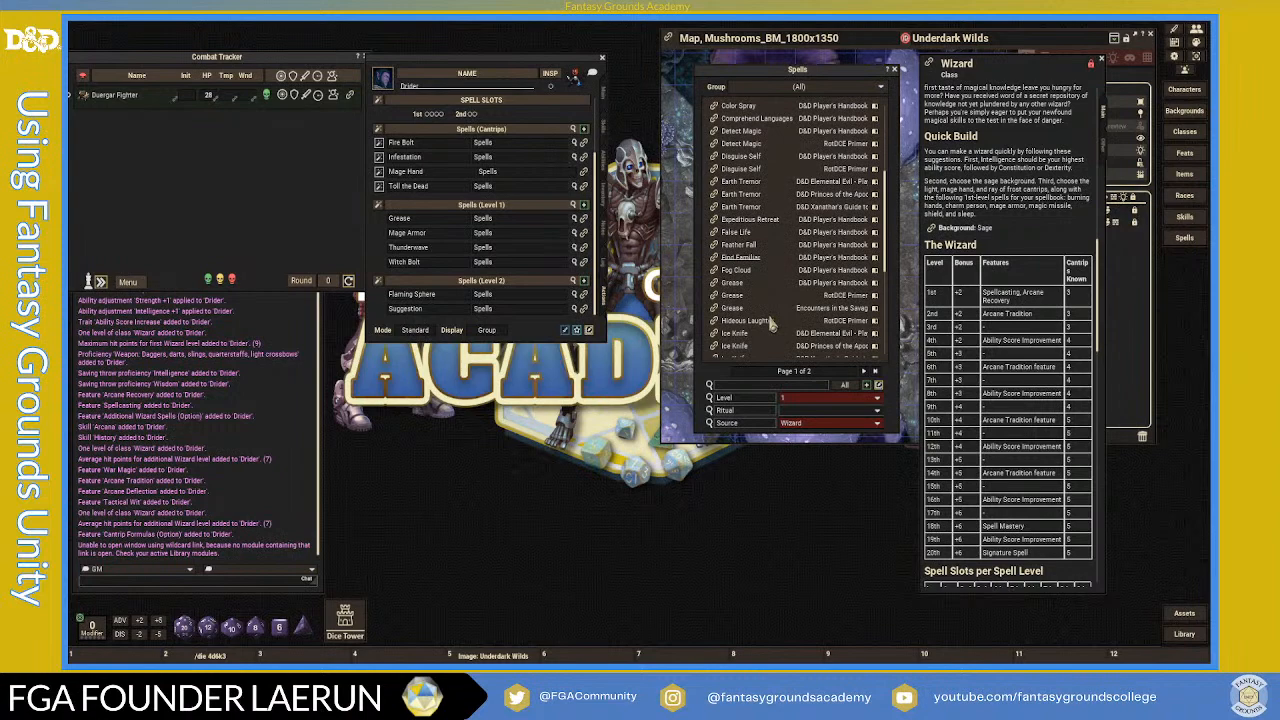
scroll(771, 323, down, 2)
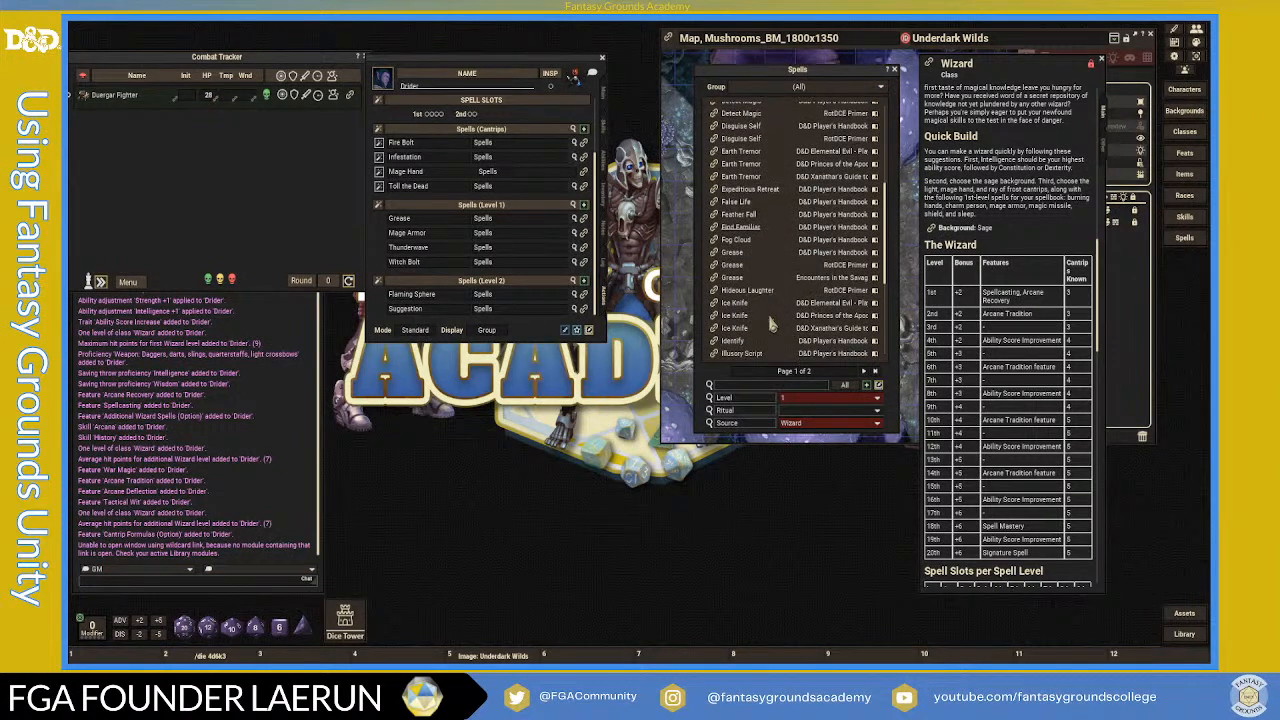
scroll(771, 323, down, 5)
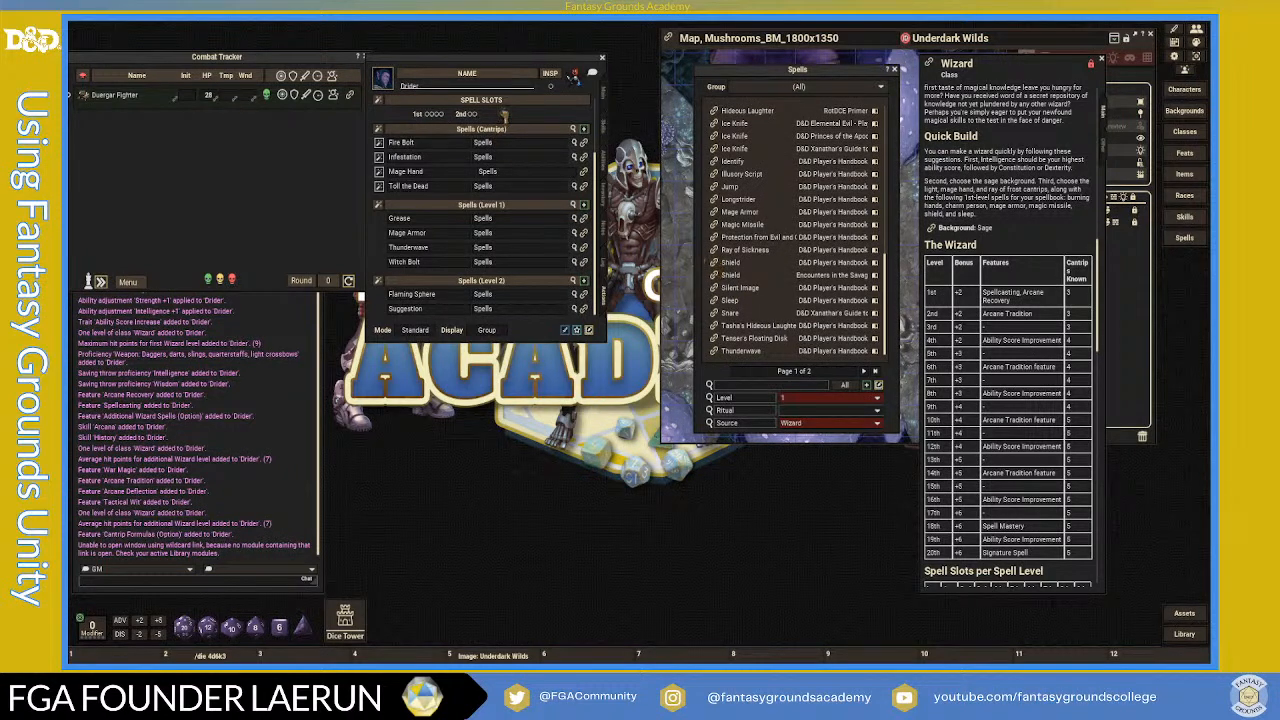
drag(504, 114, 505, 118)
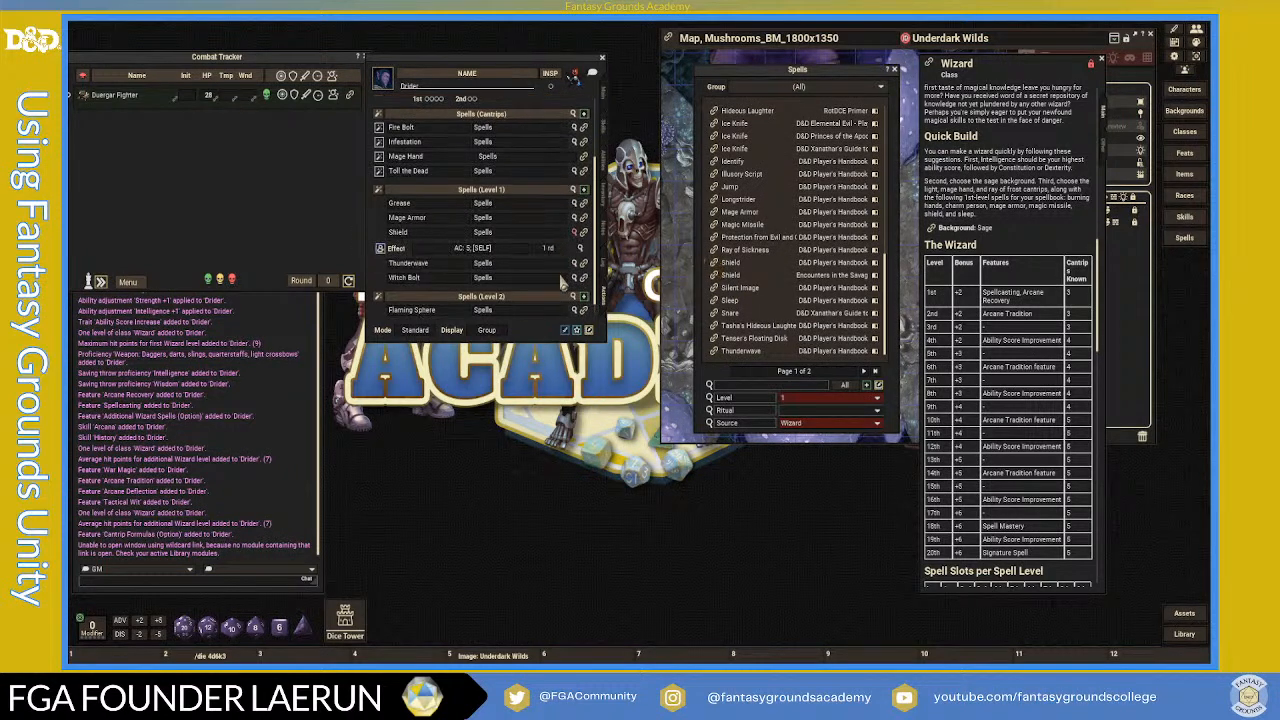
- Collapse Shield's effect row and close the wizard spell list
click(575, 216)
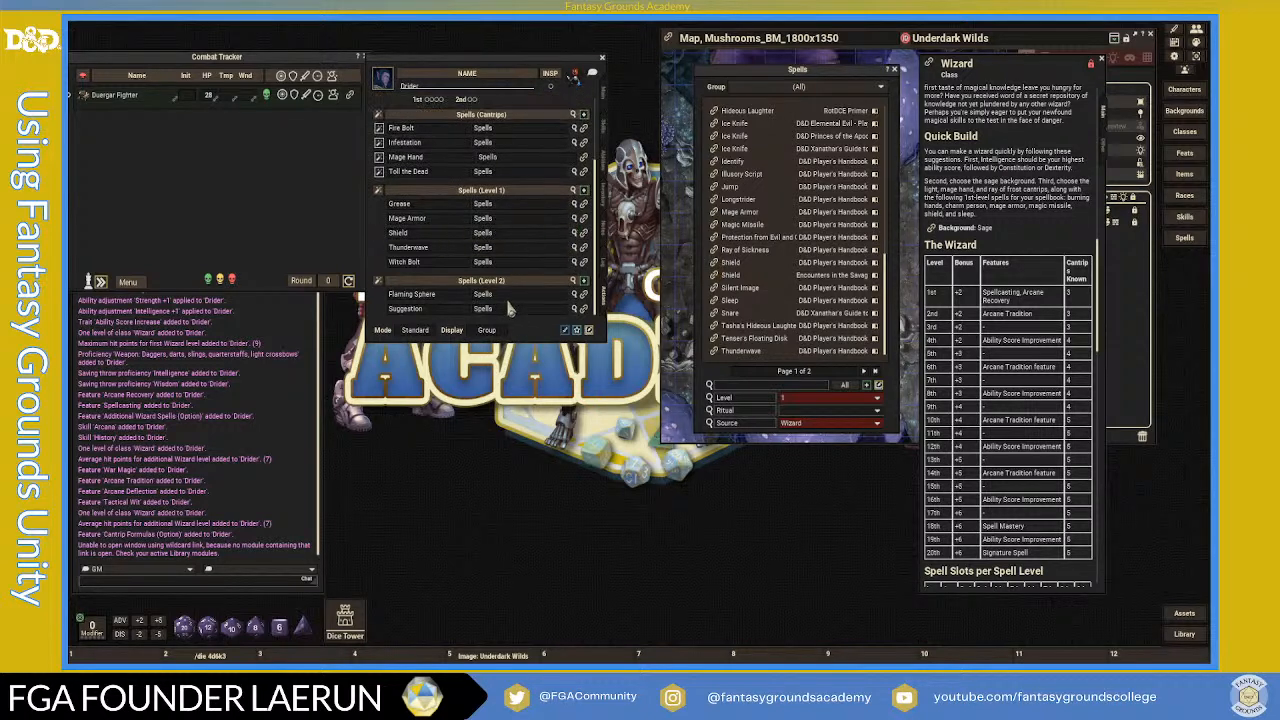
scroll(512, 263, up, 1)
scroll(512, 262, down, 1)
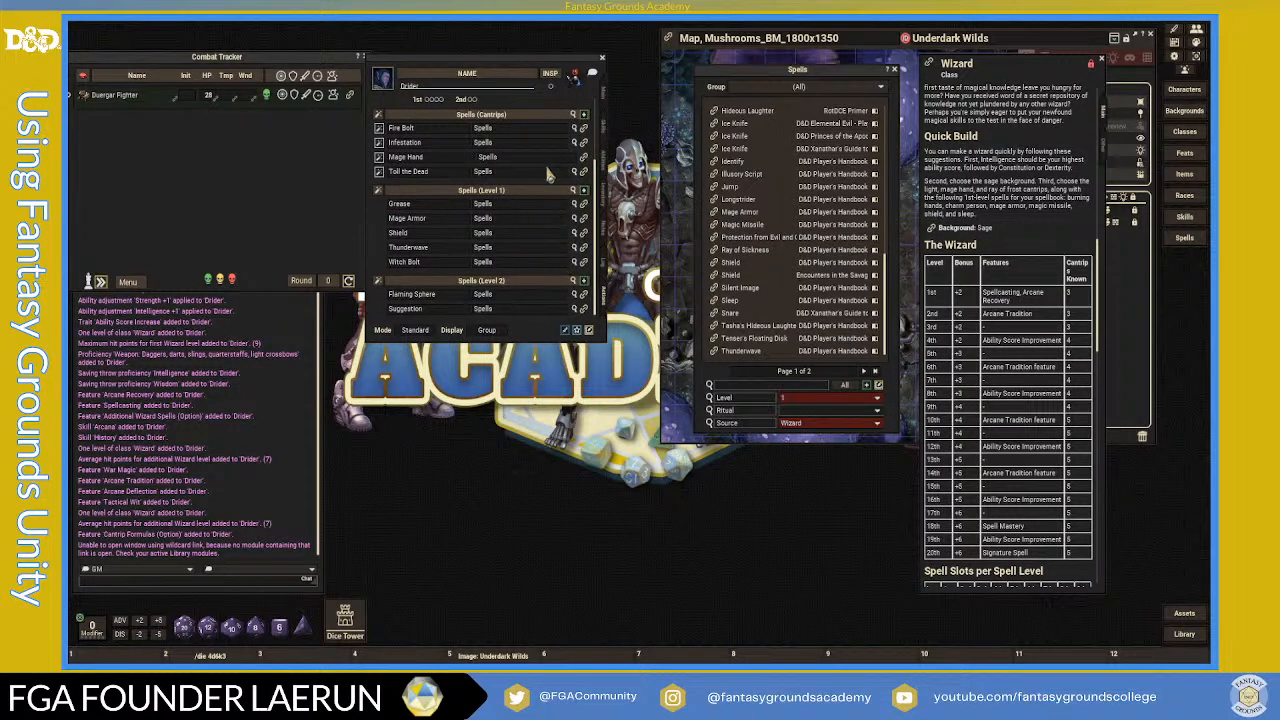
click(894, 70)
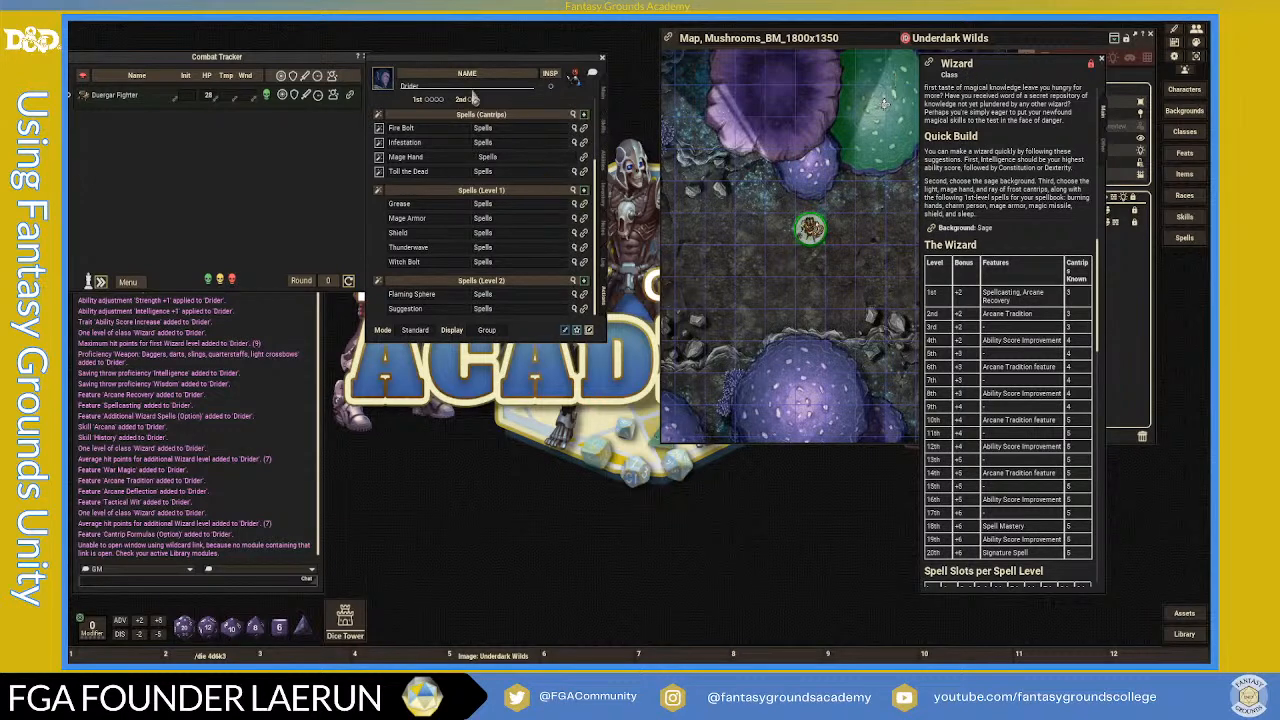
- Add the Drider to the combat tracker, then close the Wizard class and character sheet windows
click(387, 84)
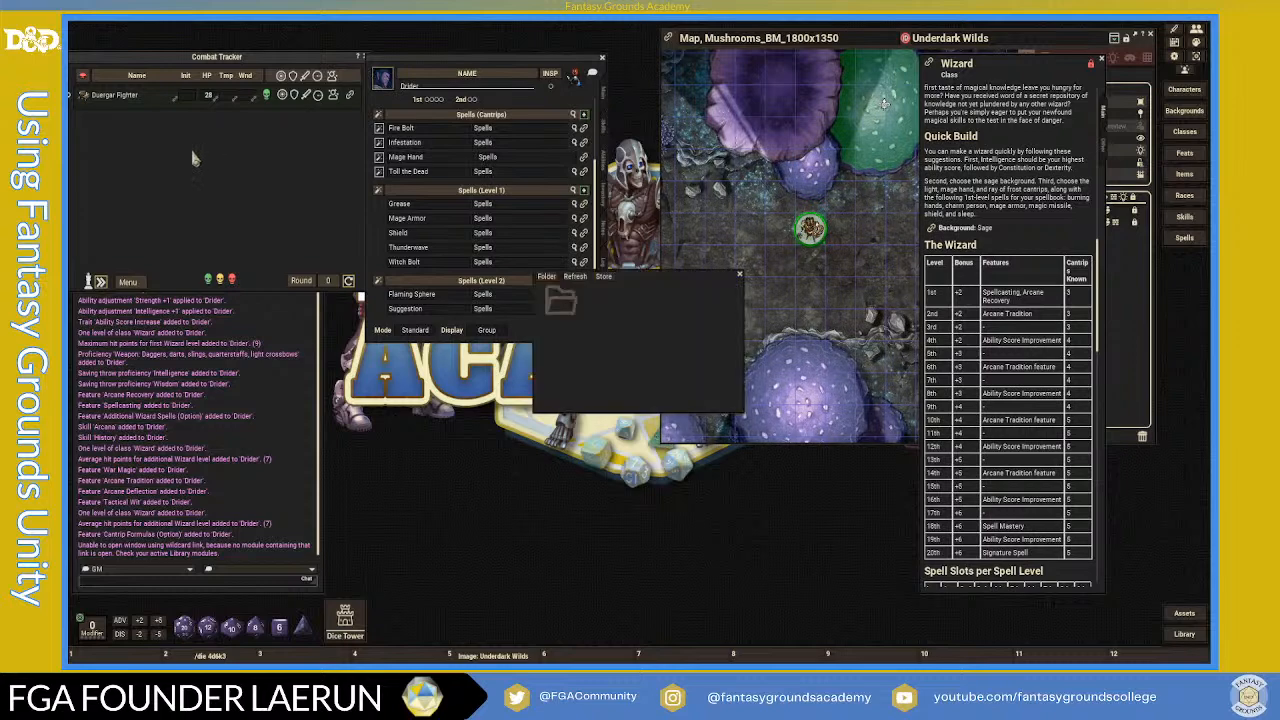
click(740, 275)
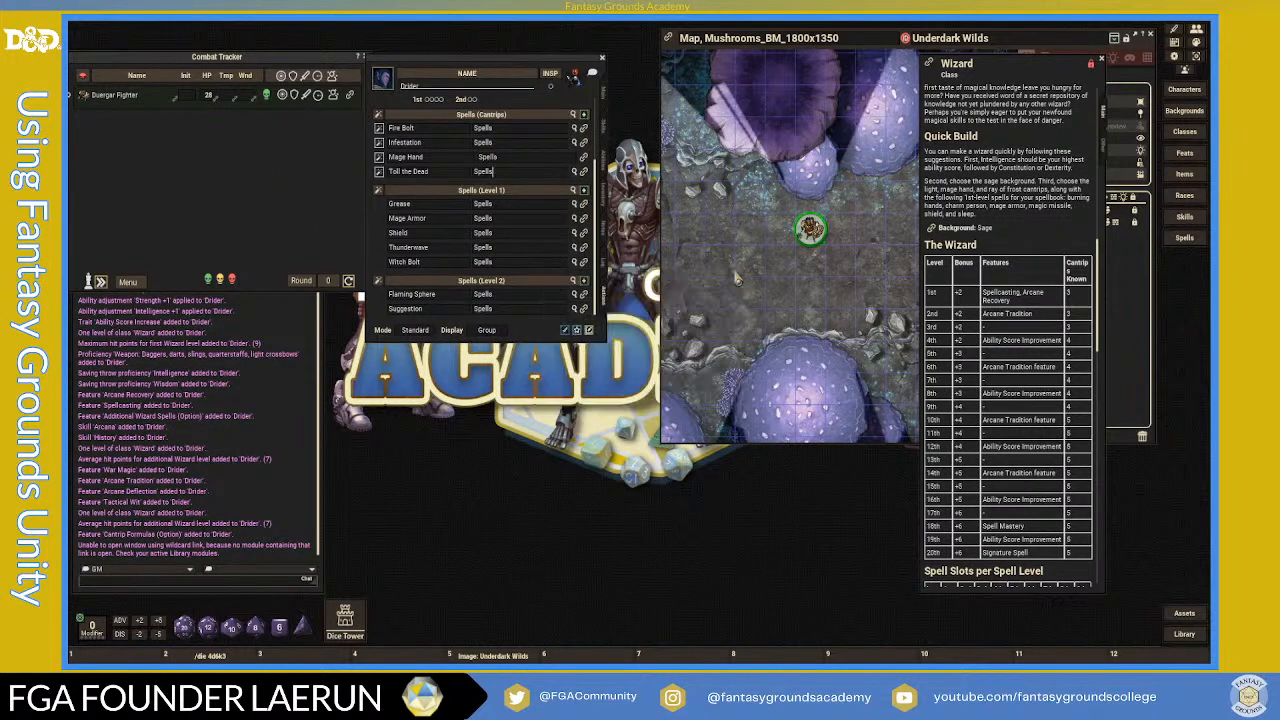
drag(184, 170, 184, 170)
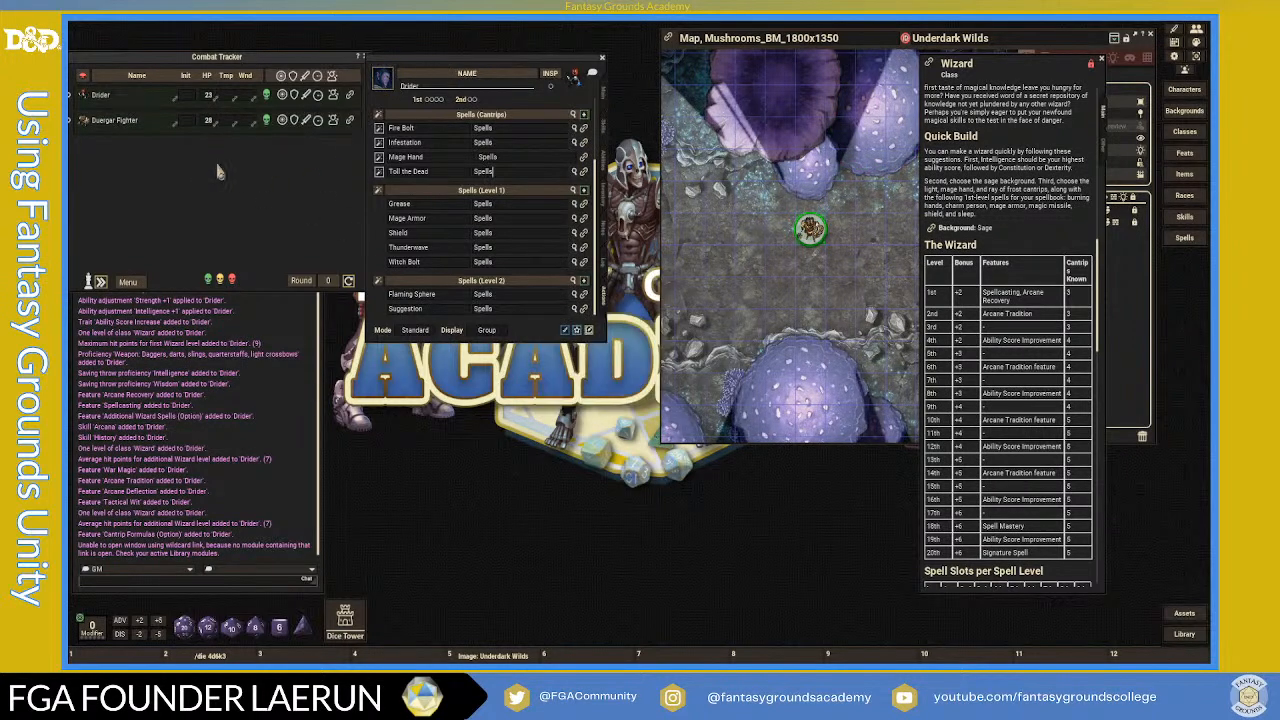
click(1101, 60)
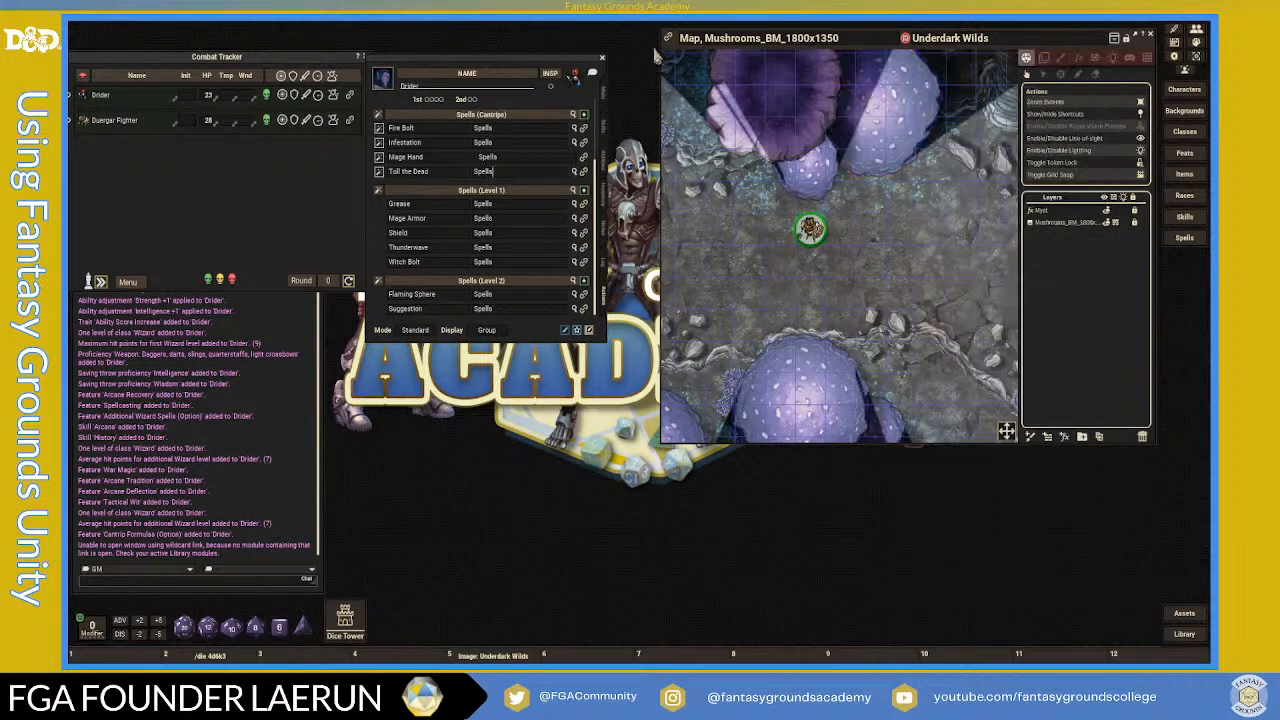
click(602, 58)
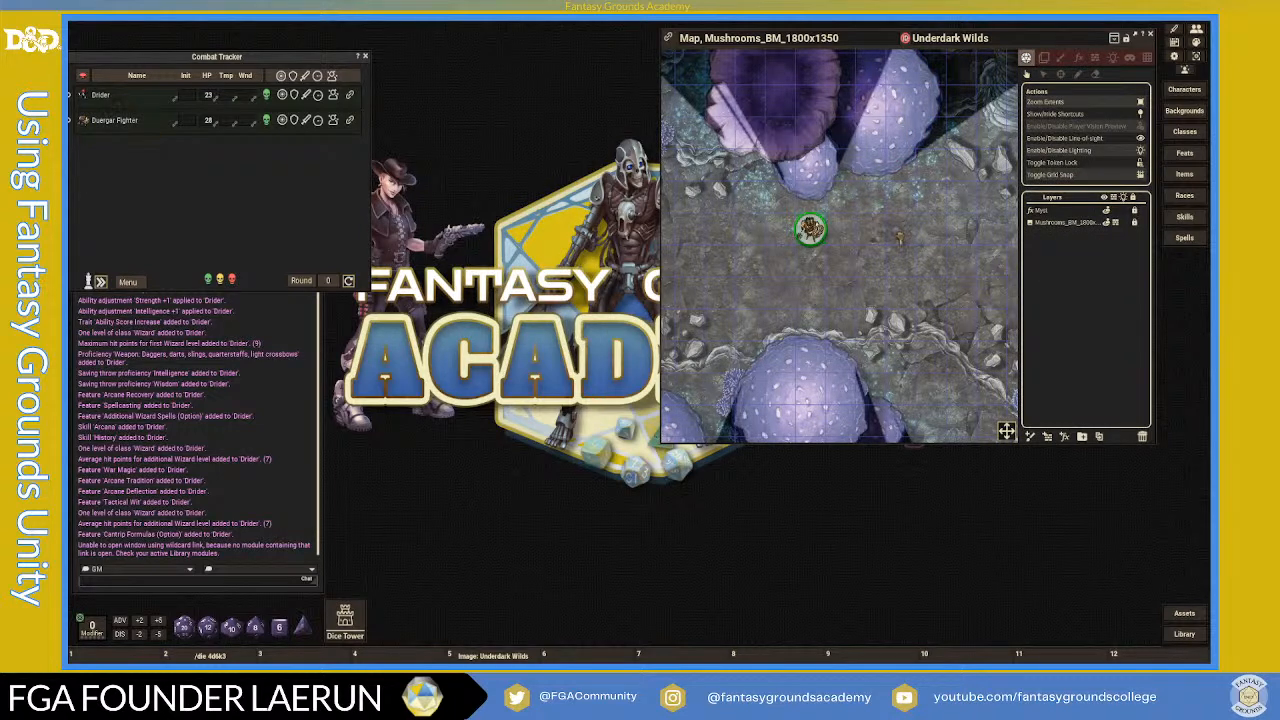
- Place an enlarged Drider token right of the Duergar Fighter on the Underdark Wilds map
drag(905, 237, 902, 234)
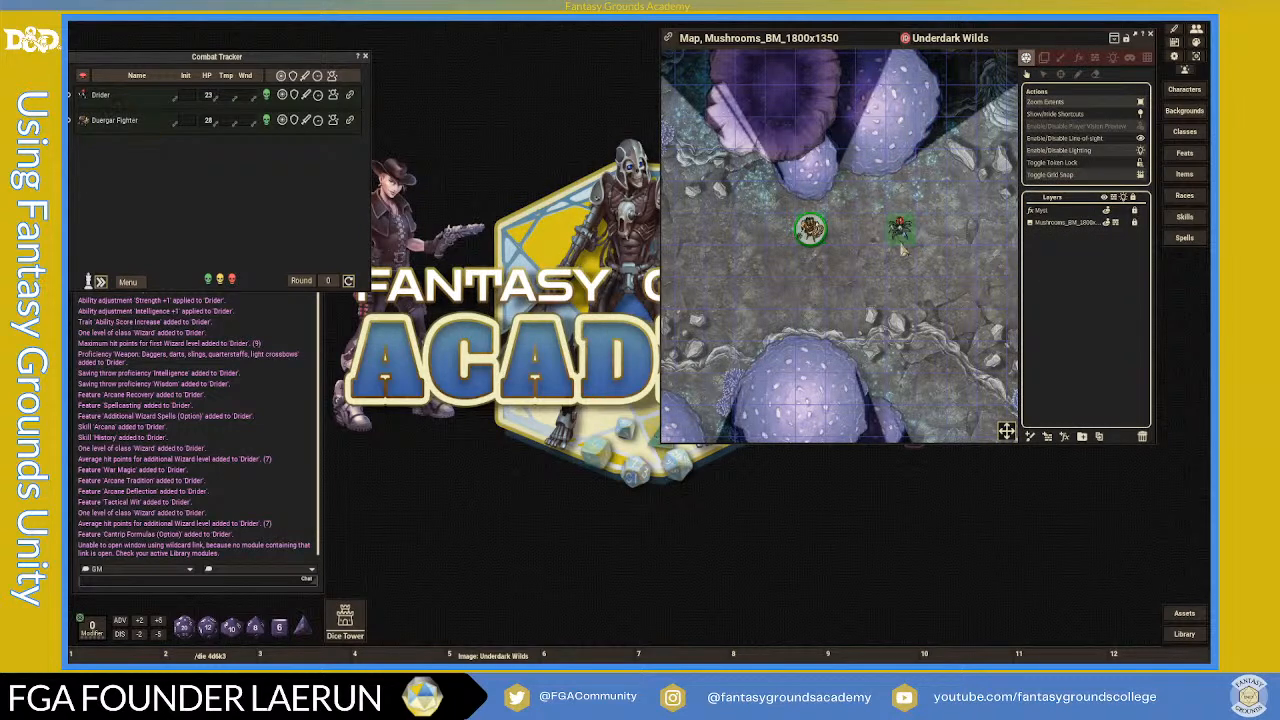
scroll(884, 226, up, 5)
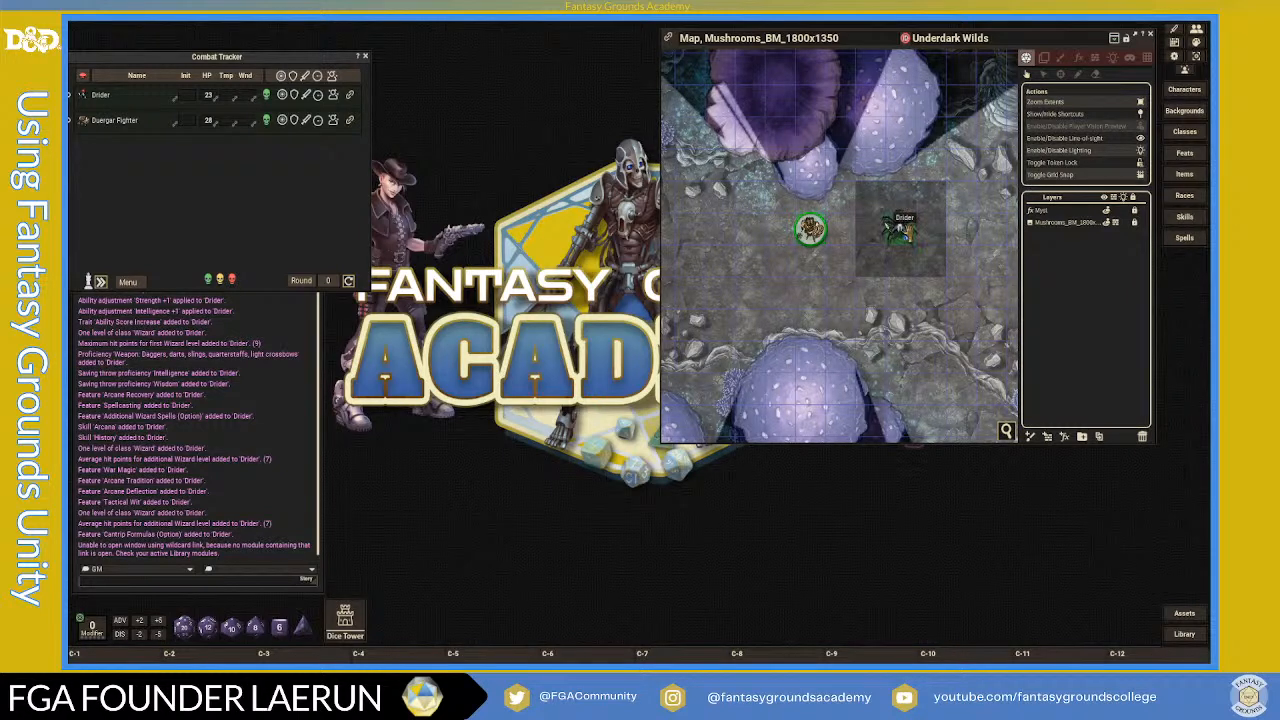
scroll(878, 223, up, 4)
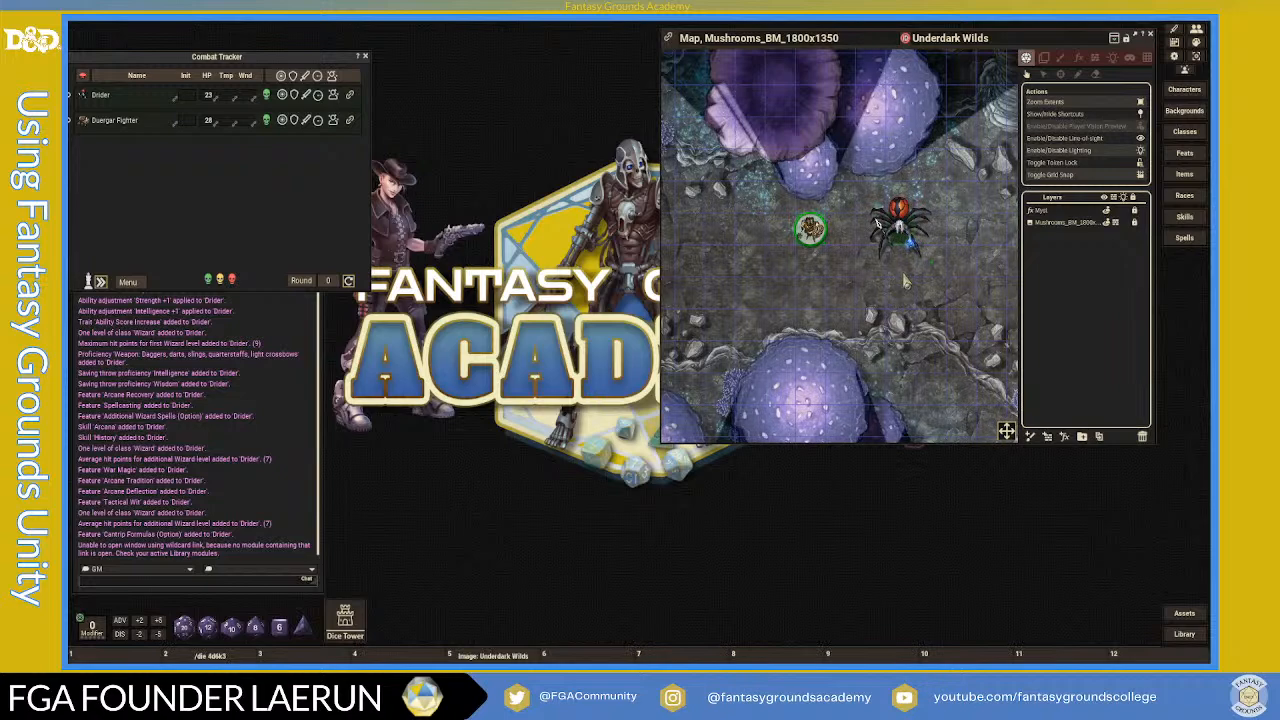
scroll(873, 290, up, 1)
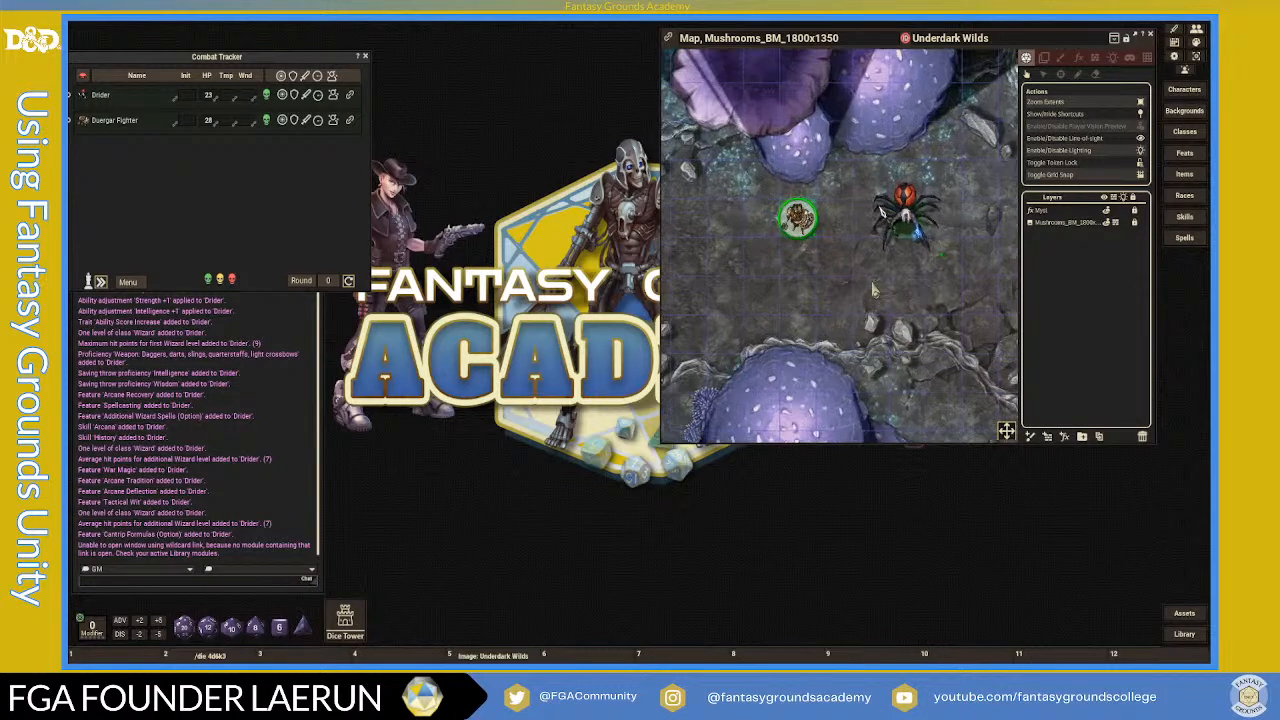
scroll(940, 302, down, 3)
scroll(949, 301, up, 4)
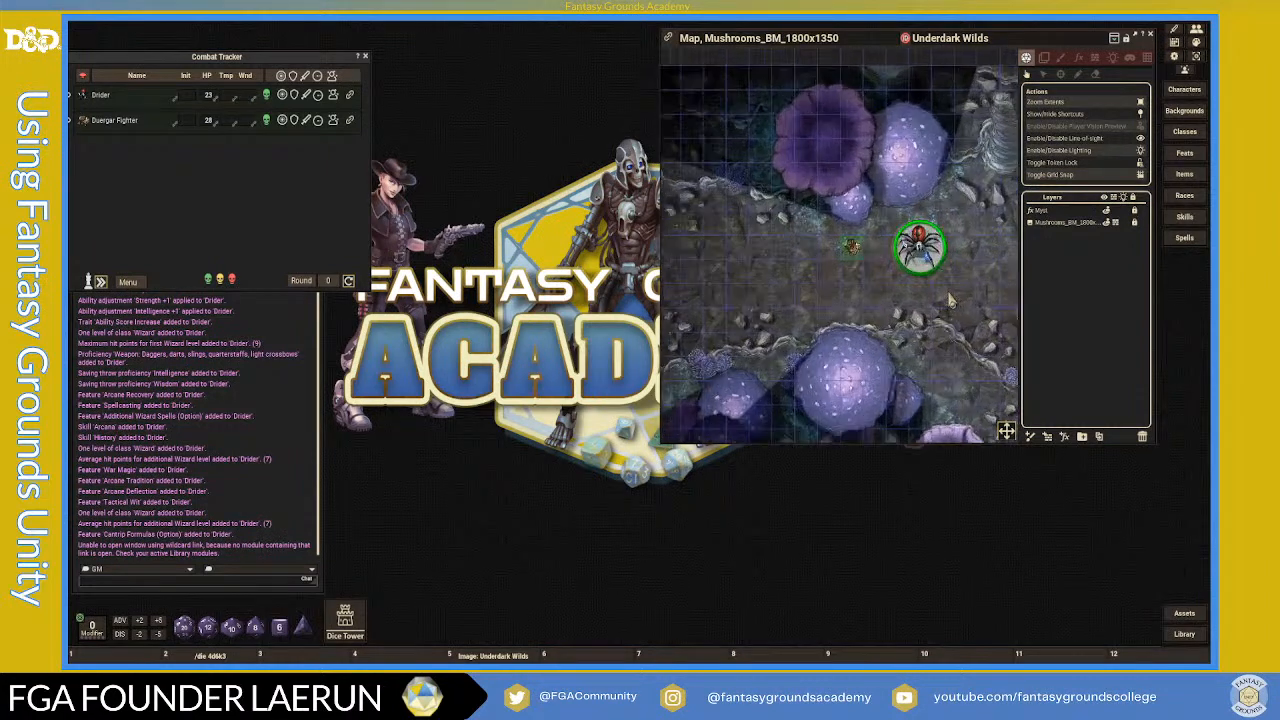
click(778, 214)
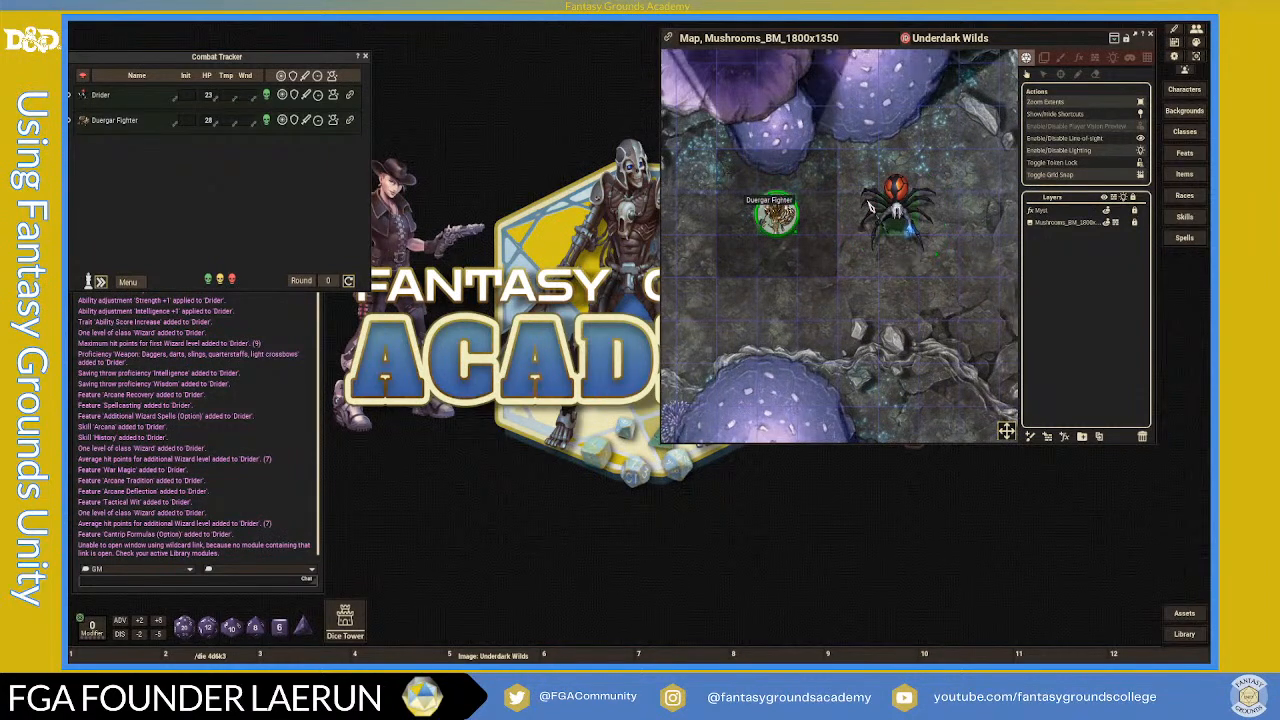
scroll(828, 289, down, 3)
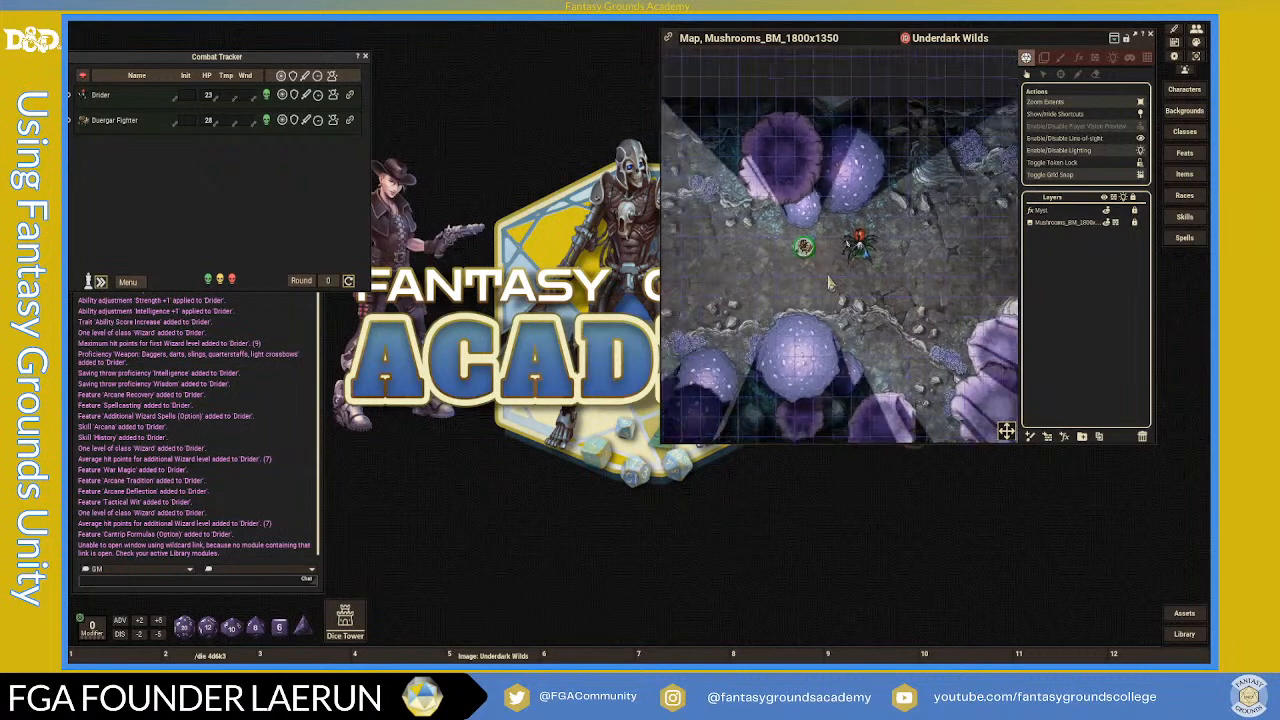